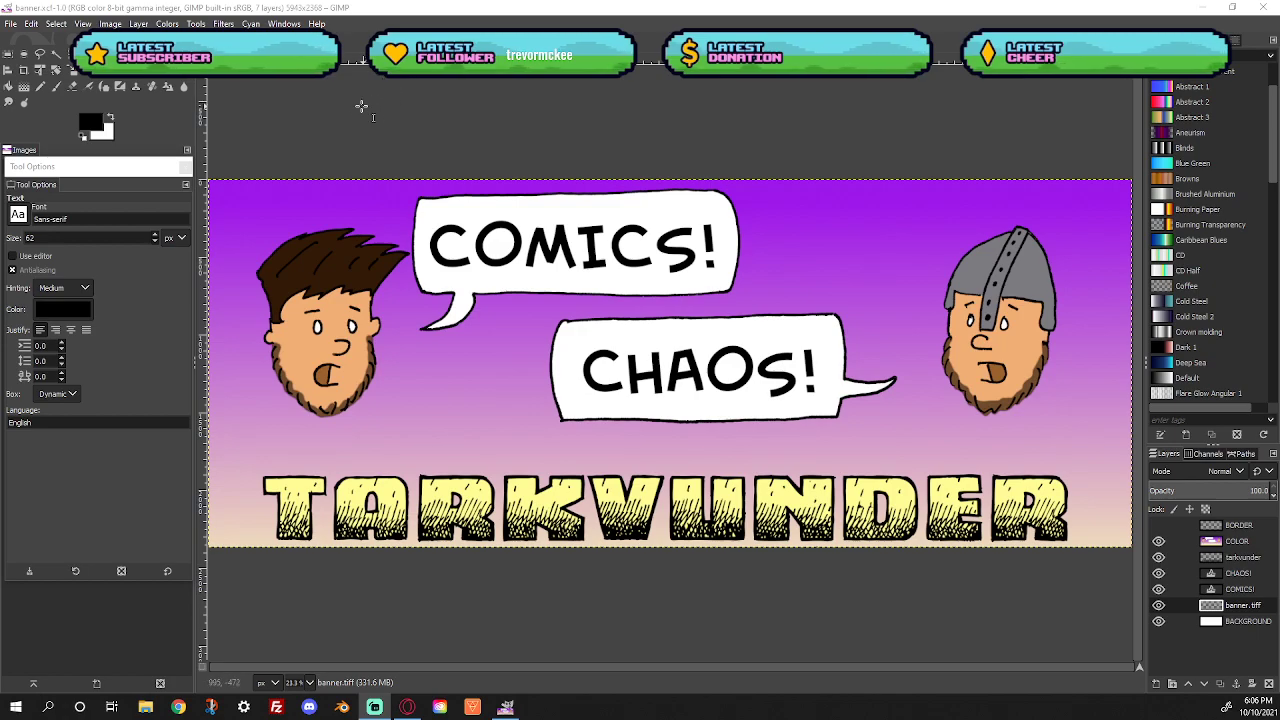
Close the banner image and open ClericIssues.xcf from the Gimp Masters (New) folder inside Webcomic on the E: drive
{"action": "key", "text": "ctrl+w"}
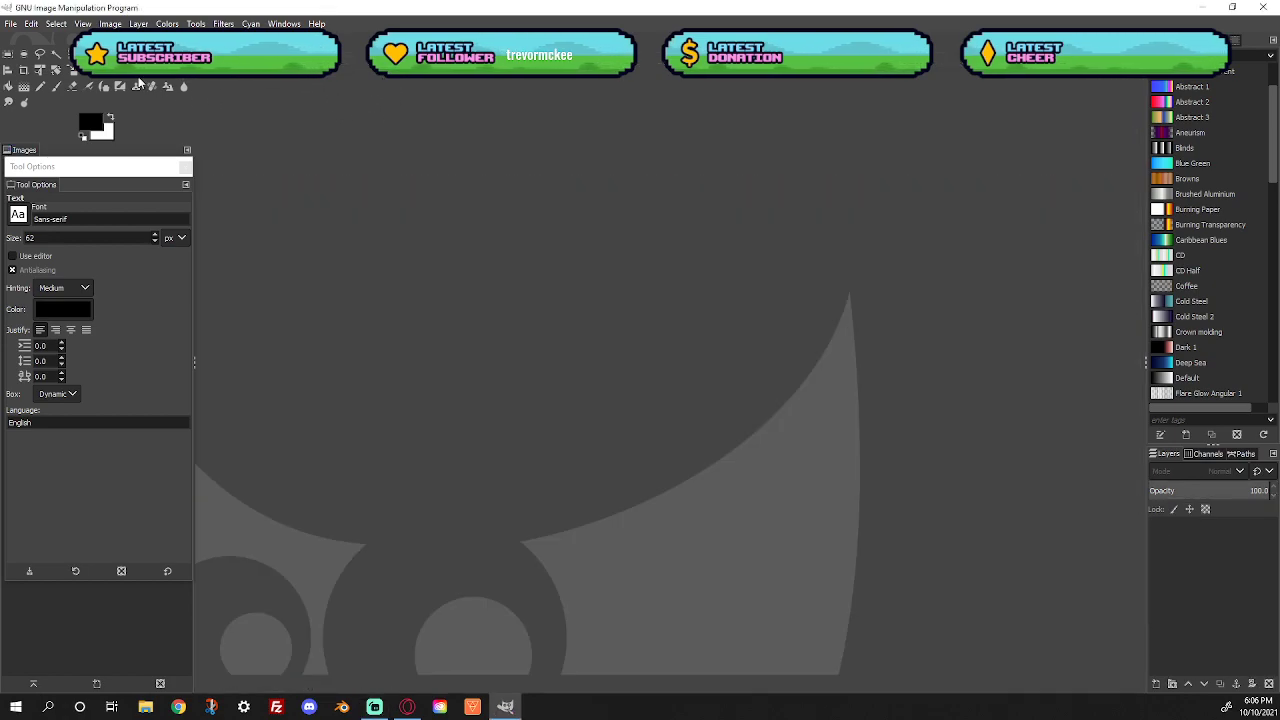
{"action": "left_click", "coordinate": [10, 23]}
{"action": "left_click", "coordinate": [32, 72]}
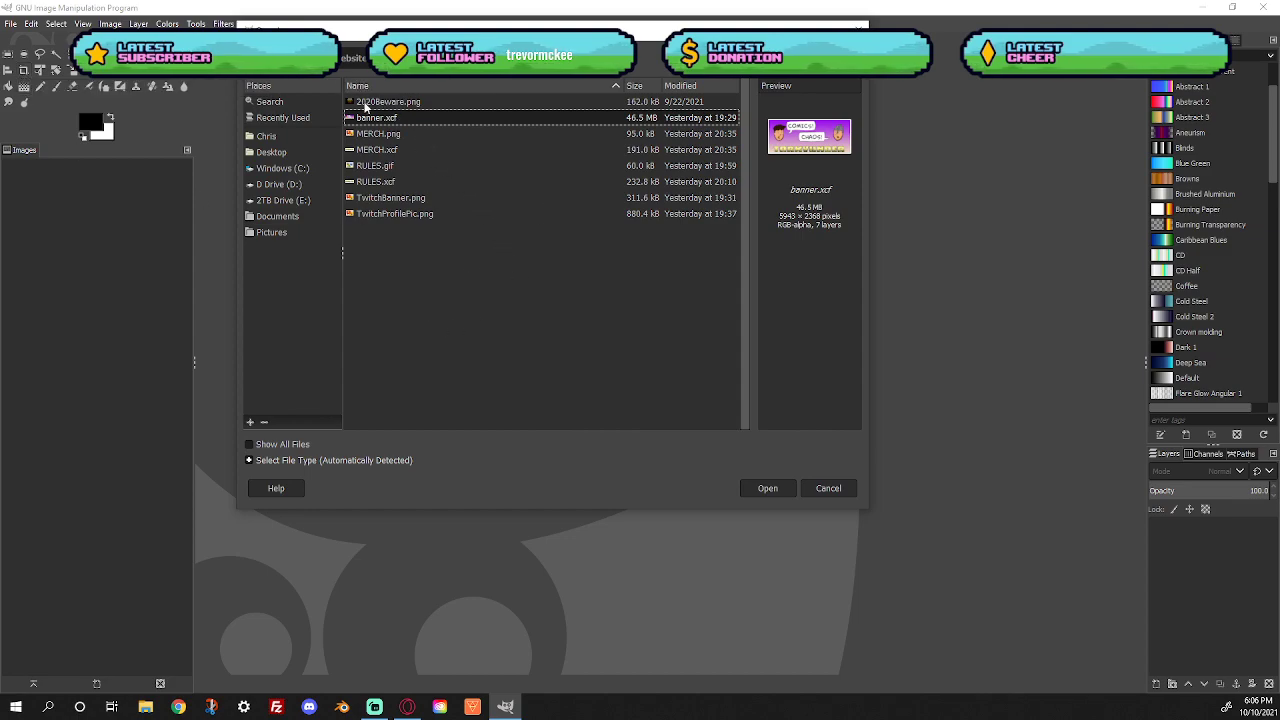
{"action": "left_click", "coordinate": [272, 200]}
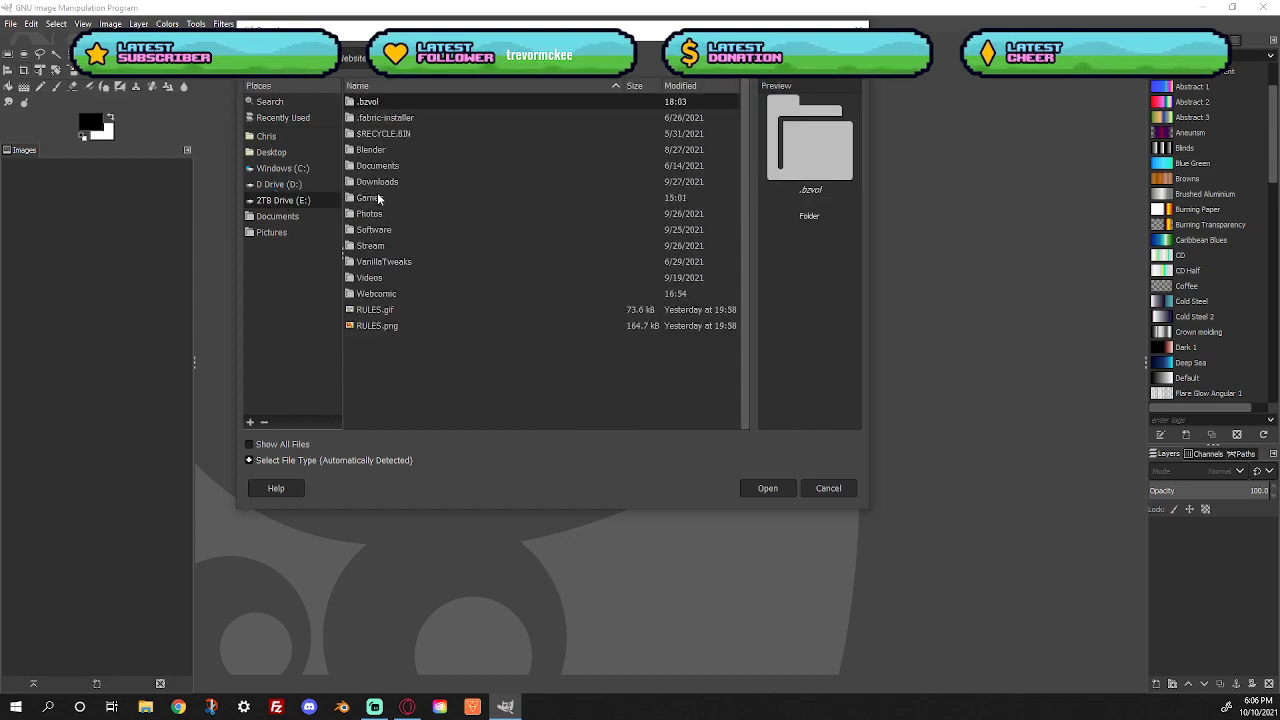
{"action": "double_click", "coordinate": [367, 298]}
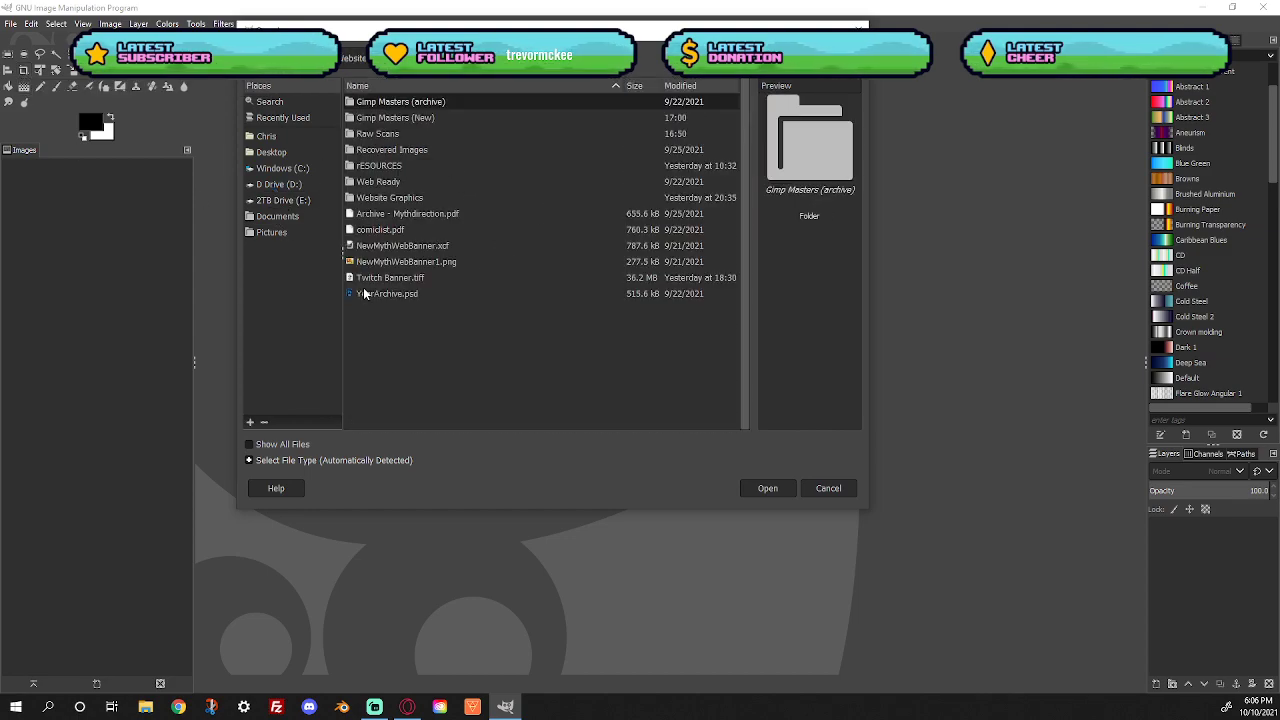
{"action": "double_click", "coordinate": [408, 121]}
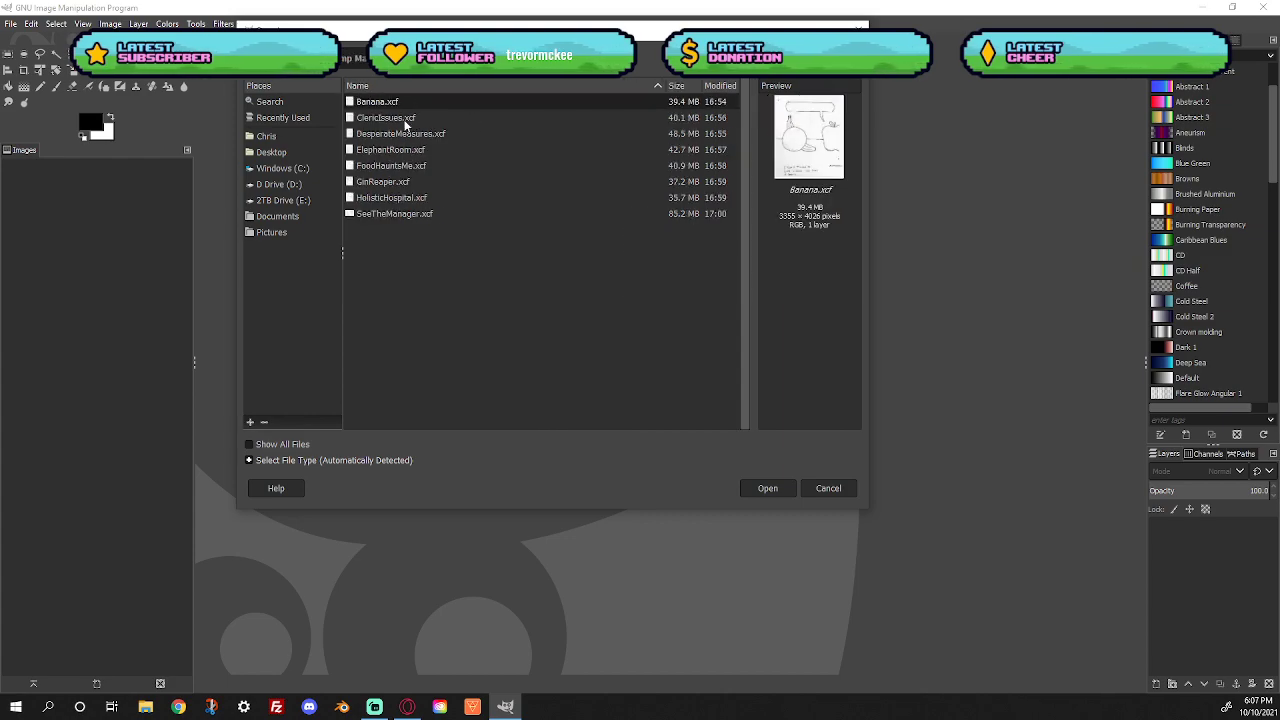
{"action": "left_click", "coordinate": [404, 124]}
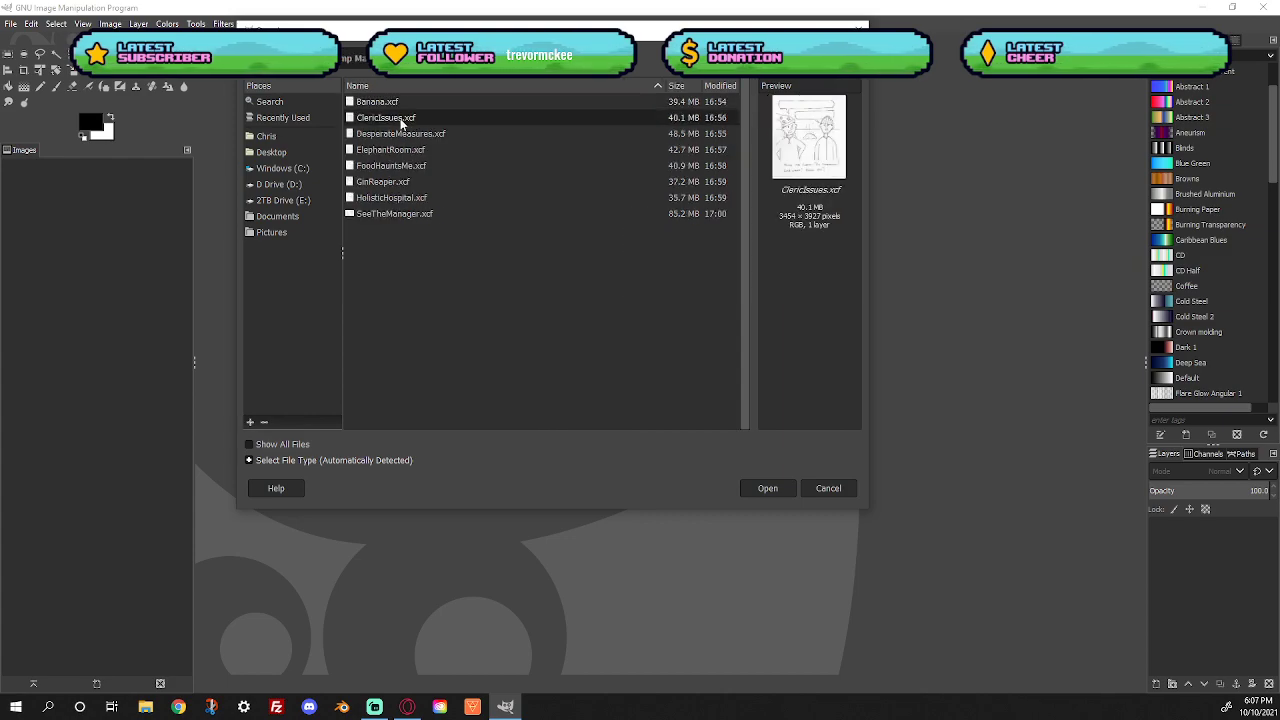
{"action": "left_click", "coordinate": [752, 497]}
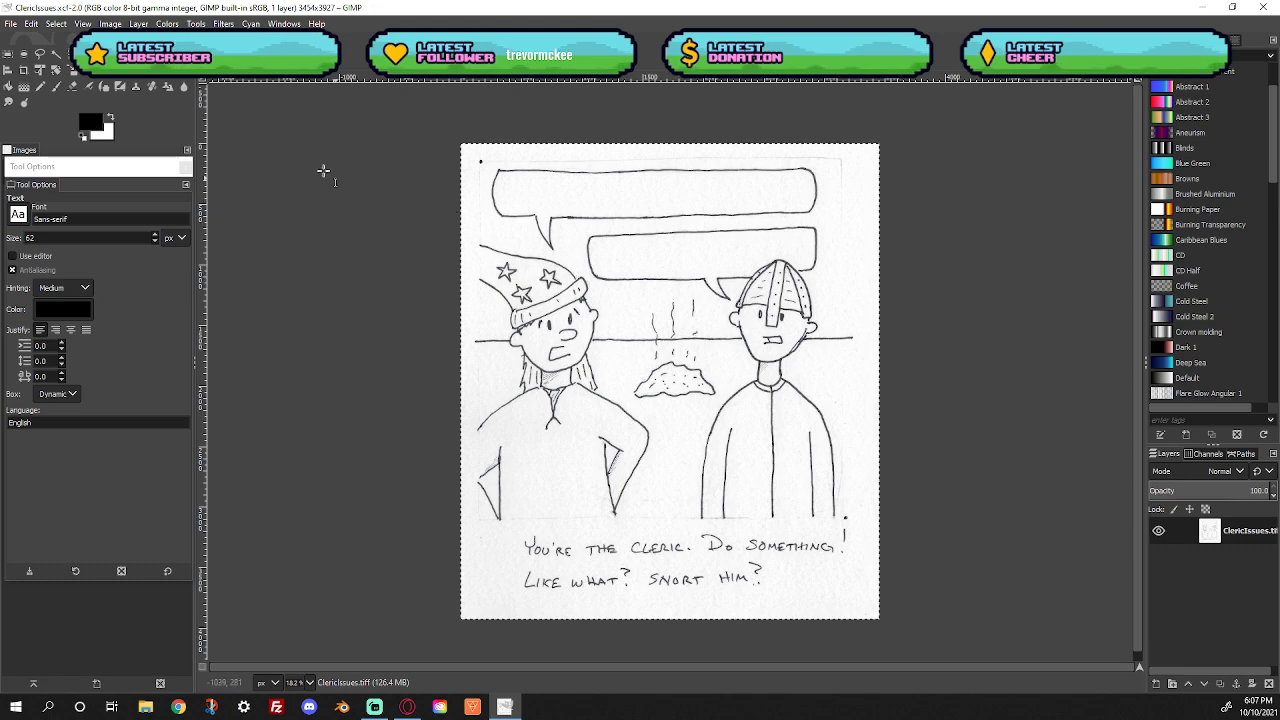
Add a new layer named BORDER above the scanned drawing
{"action": "key", "text": "z"}
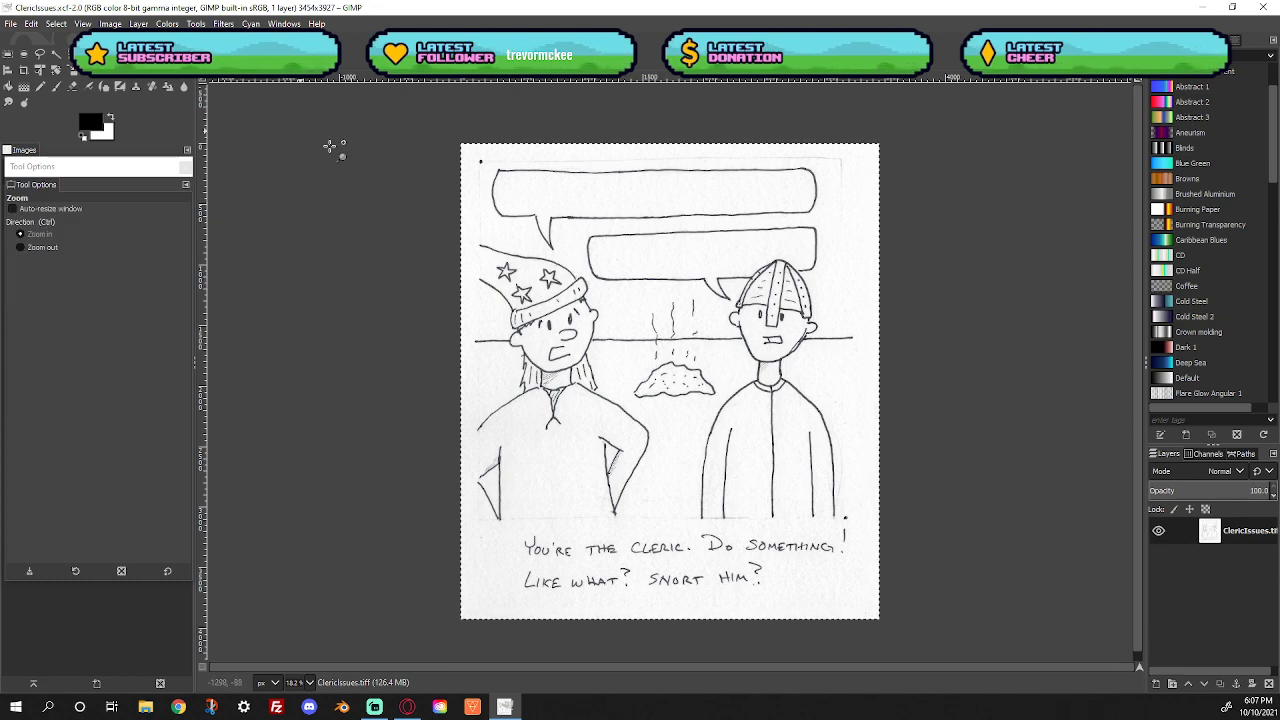
{"action": "right_click", "coordinate": [498, 264]}
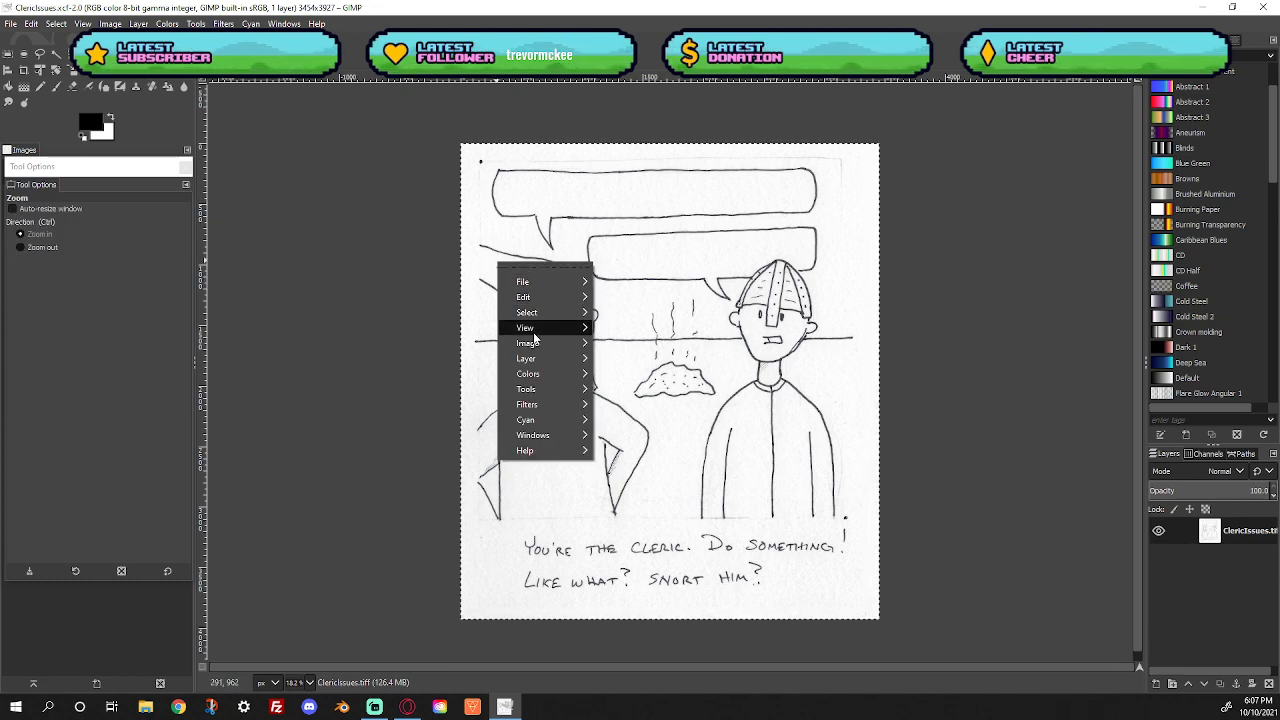
{"action": "mouse_move", "coordinate": [530, 330]}
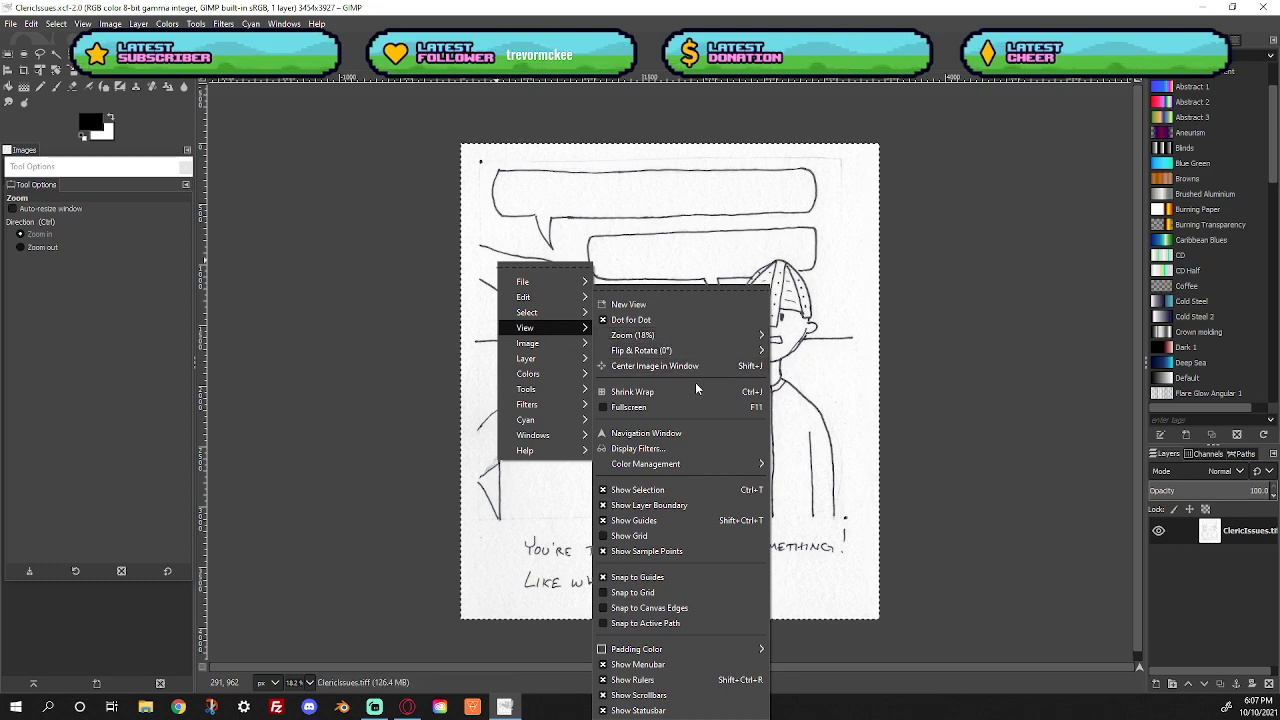
{"action": "mouse_move", "coordinate": [680, 335]}
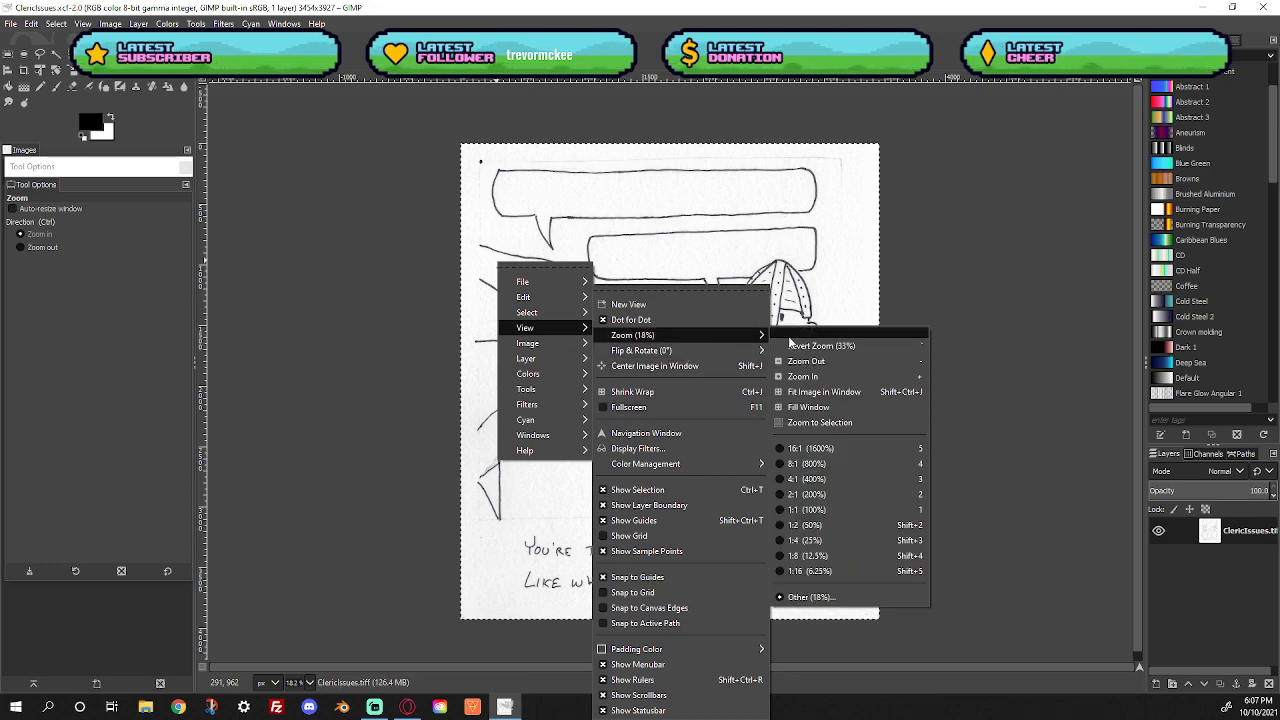
{"action": "left_click", "coordinate": [824, 391]}
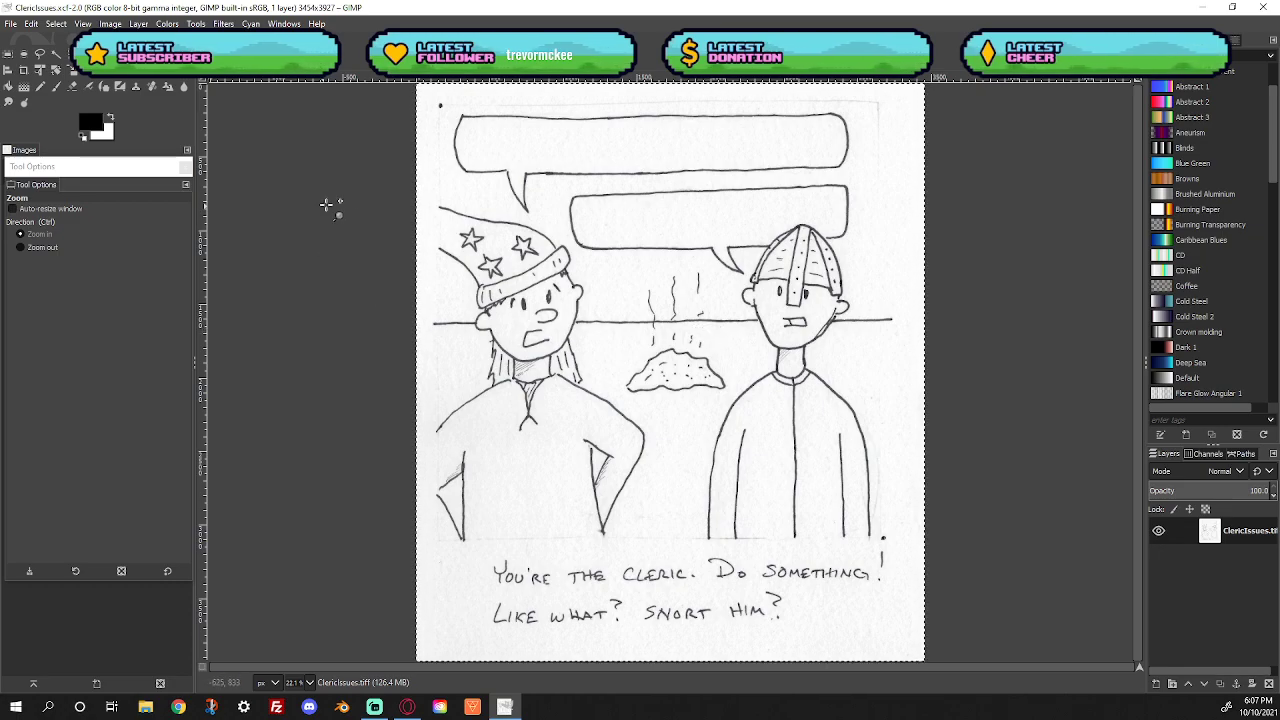
{"action": "left_click", "coordinate": [110, 23]}
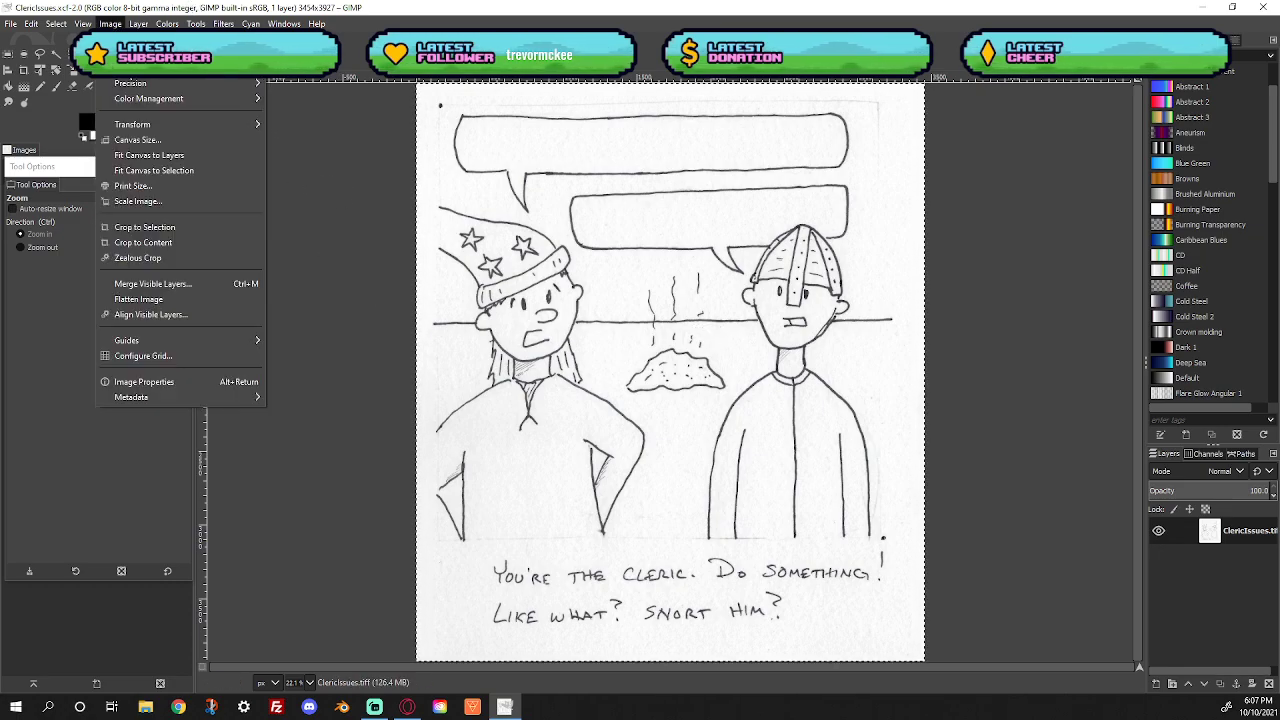
{"action": "left_click", "coordinate": [336, 222]}
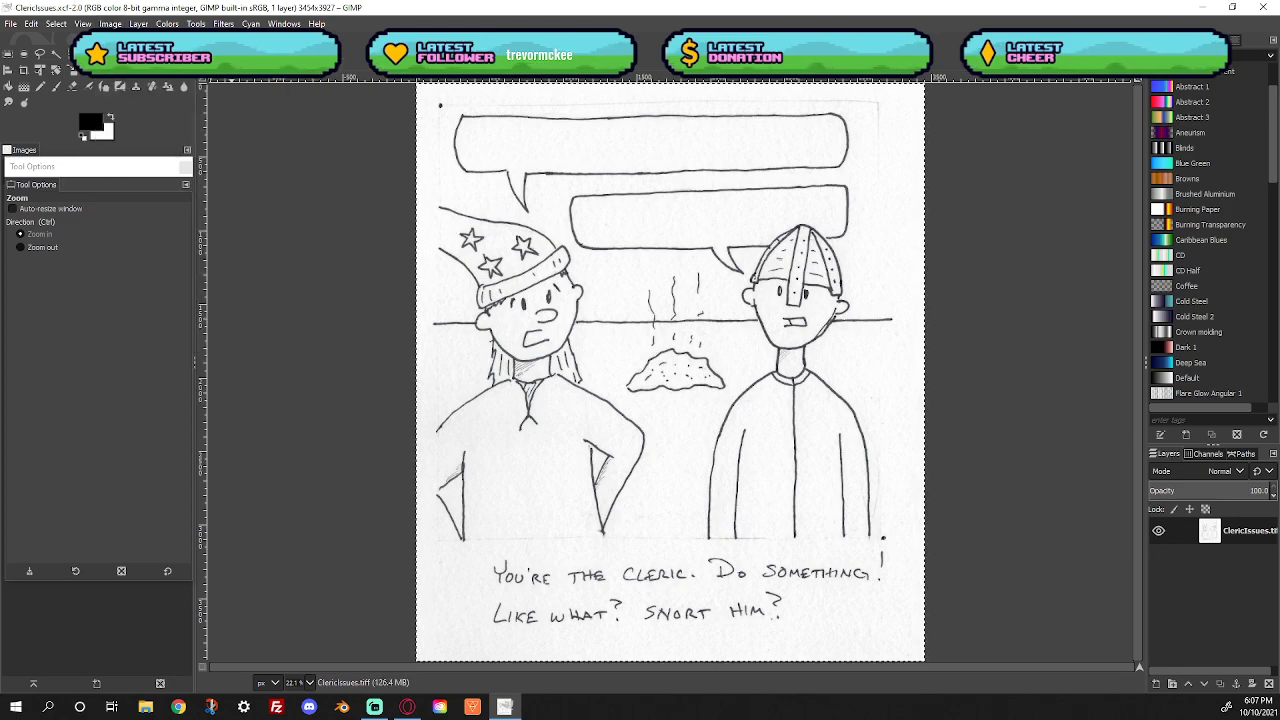
{"action": "left_click", "coordinate": [140, 23]}
{"action": "left_click", "coordinate": [180, 40]}
{"action": "type", "text": "BORDER"}
{"action": "key", "text": "Return"}
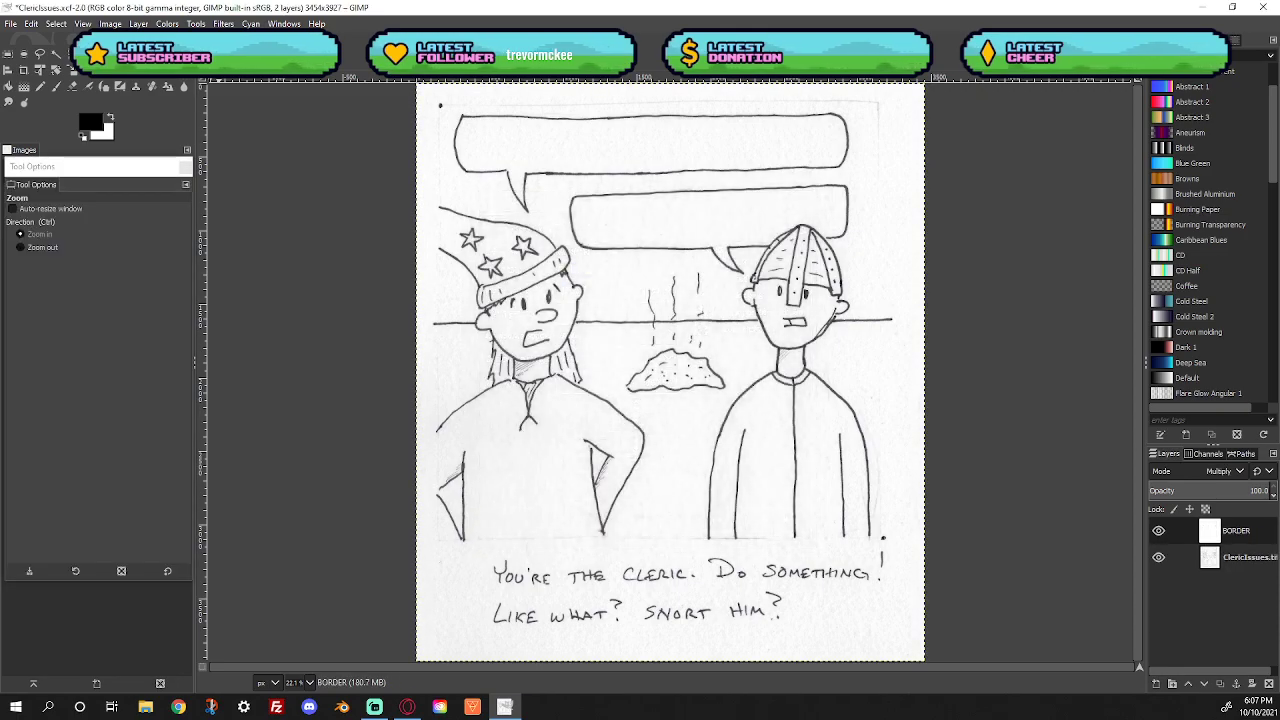
Add a white-filled layer named MYTHD in Multiply mode above the BORDER layer
{"action": "left_click", "coordinate": [140, 23]}
{"action": "left_click", "coordinate": [178, 40]}
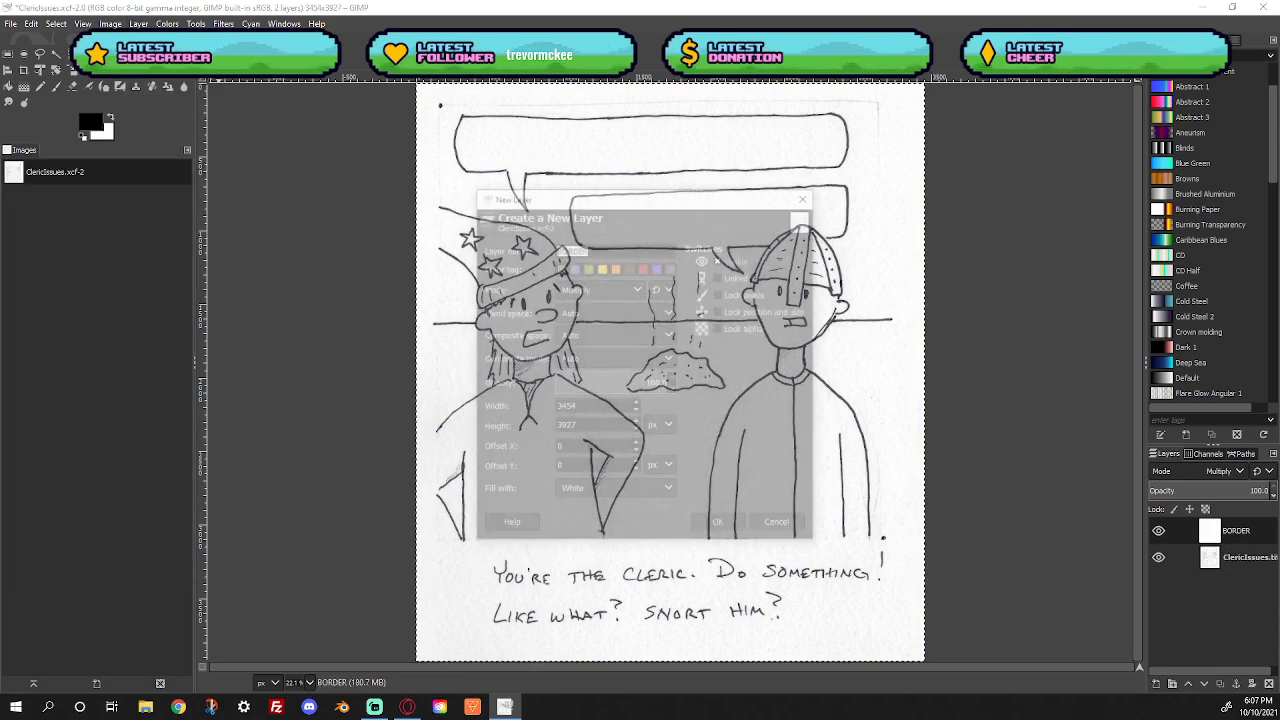
{"action": "type", "text": "MYTH"}
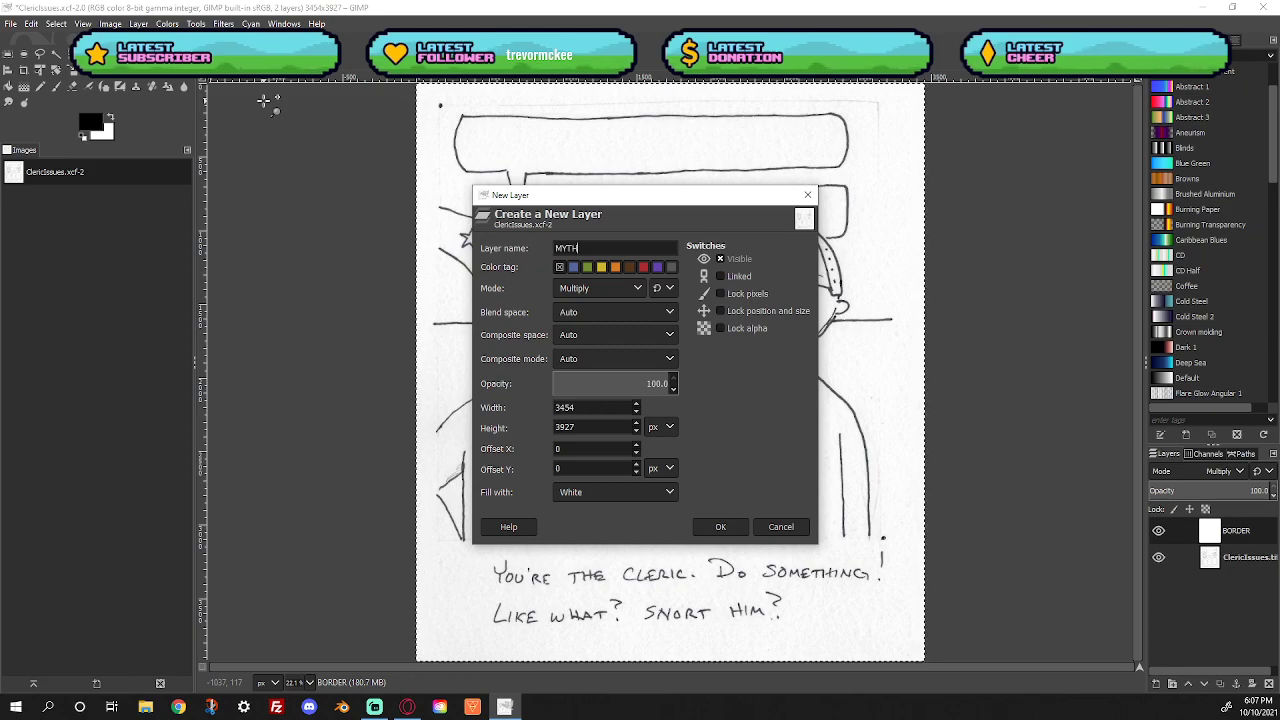
{"action": "type", "text": "D"}
{"action": "key", "text": "Return"}
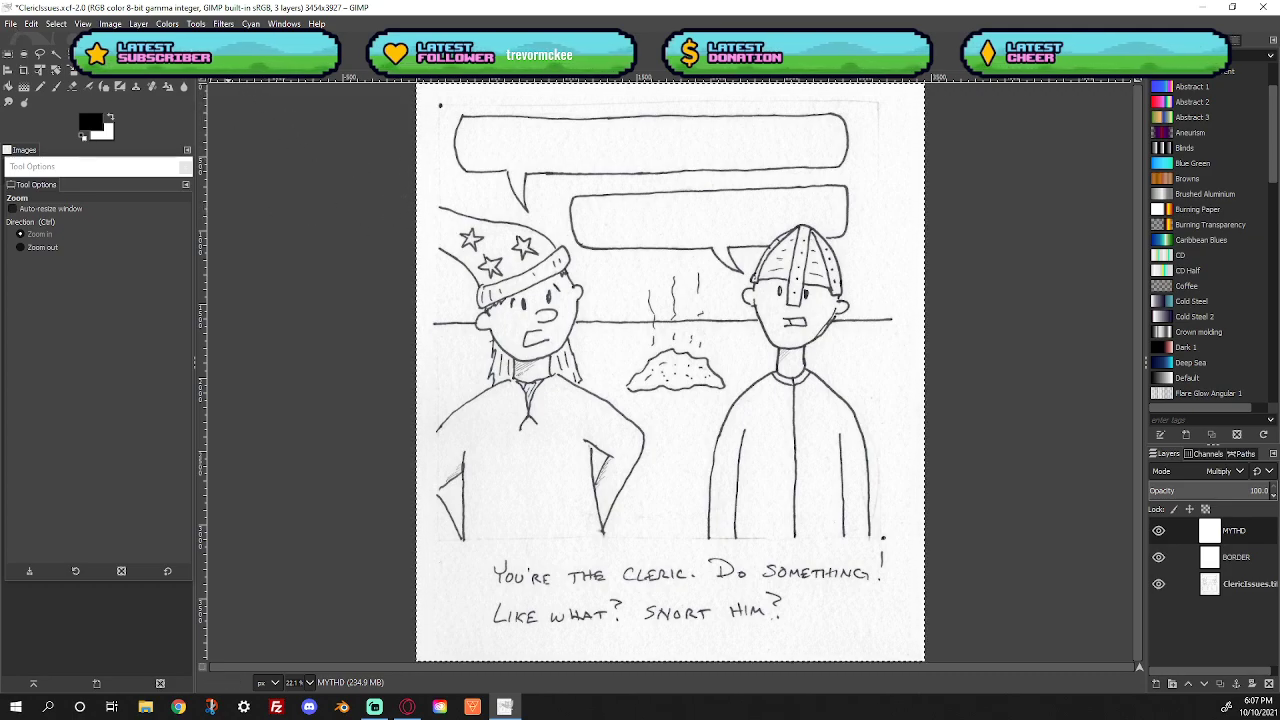
Scale the whole image to a height of 1700 px with proportions linked, using cubic interpolation
{"action": "left_click", "coordinate": [110, 23]}
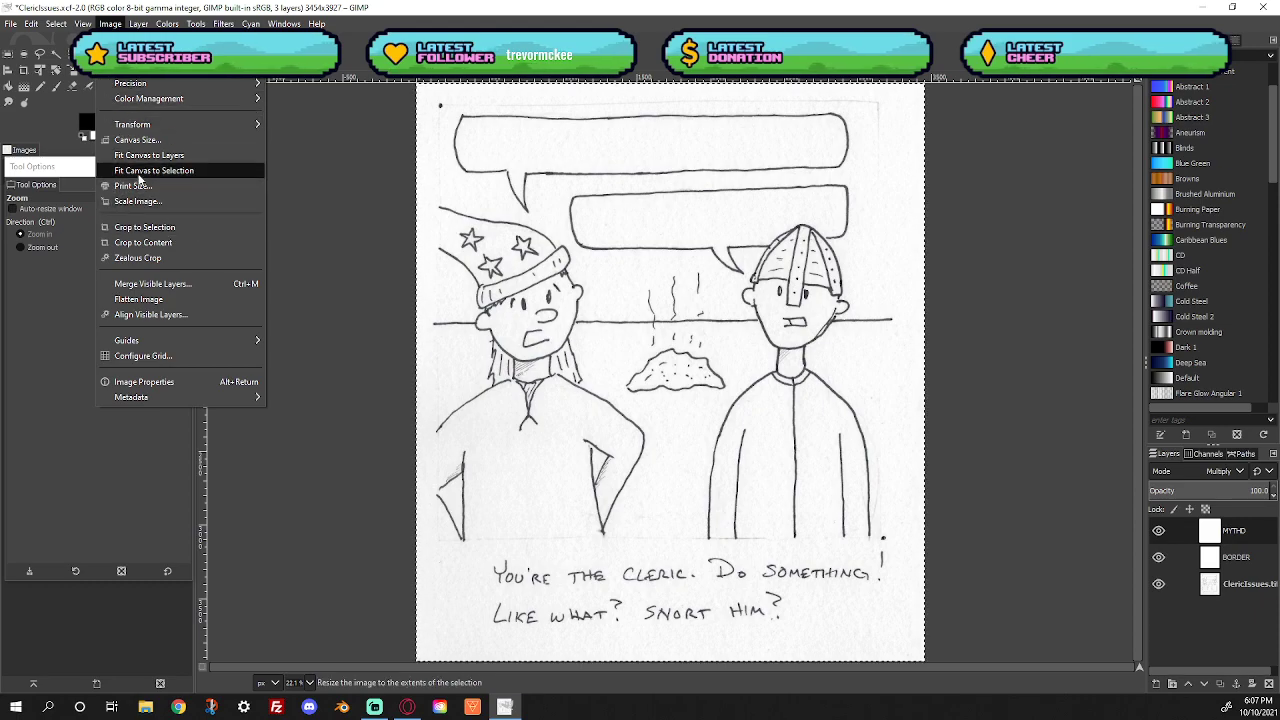
{"action": "left_click", "coordinate": [157, 204]}
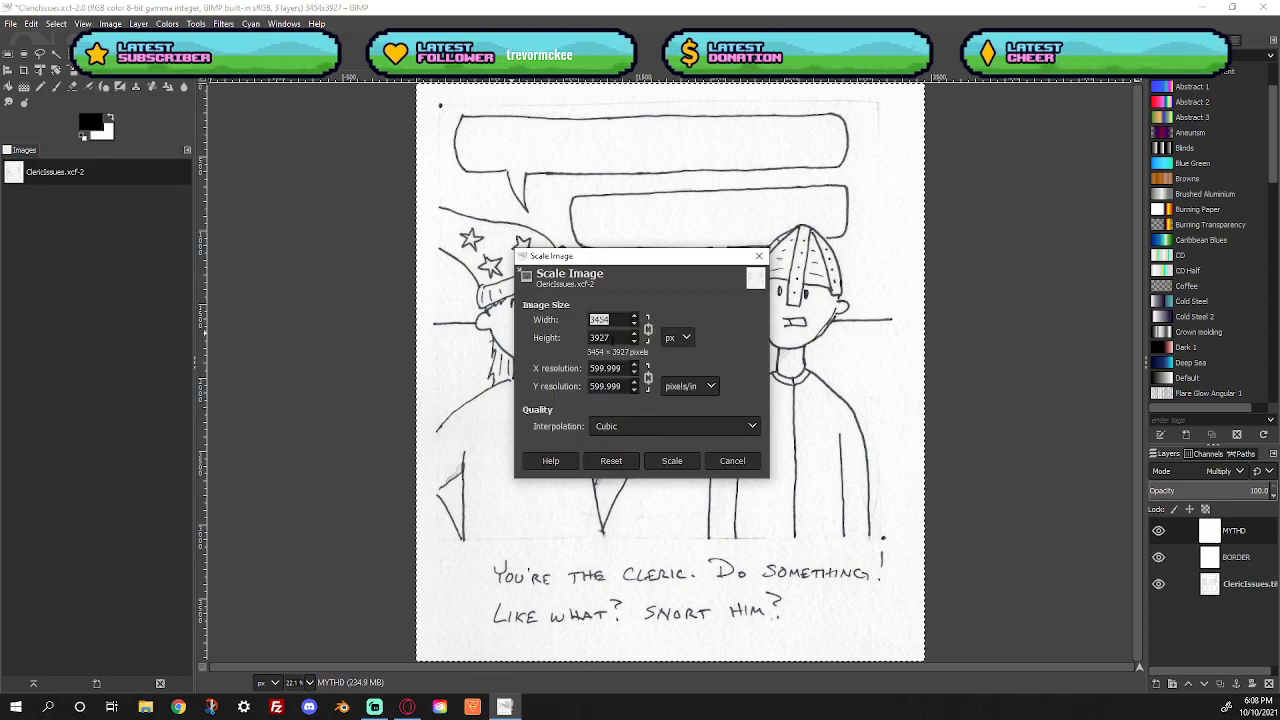
{"action": "key", "text": "Tab"}
{"action": "type", "text": "1700"}
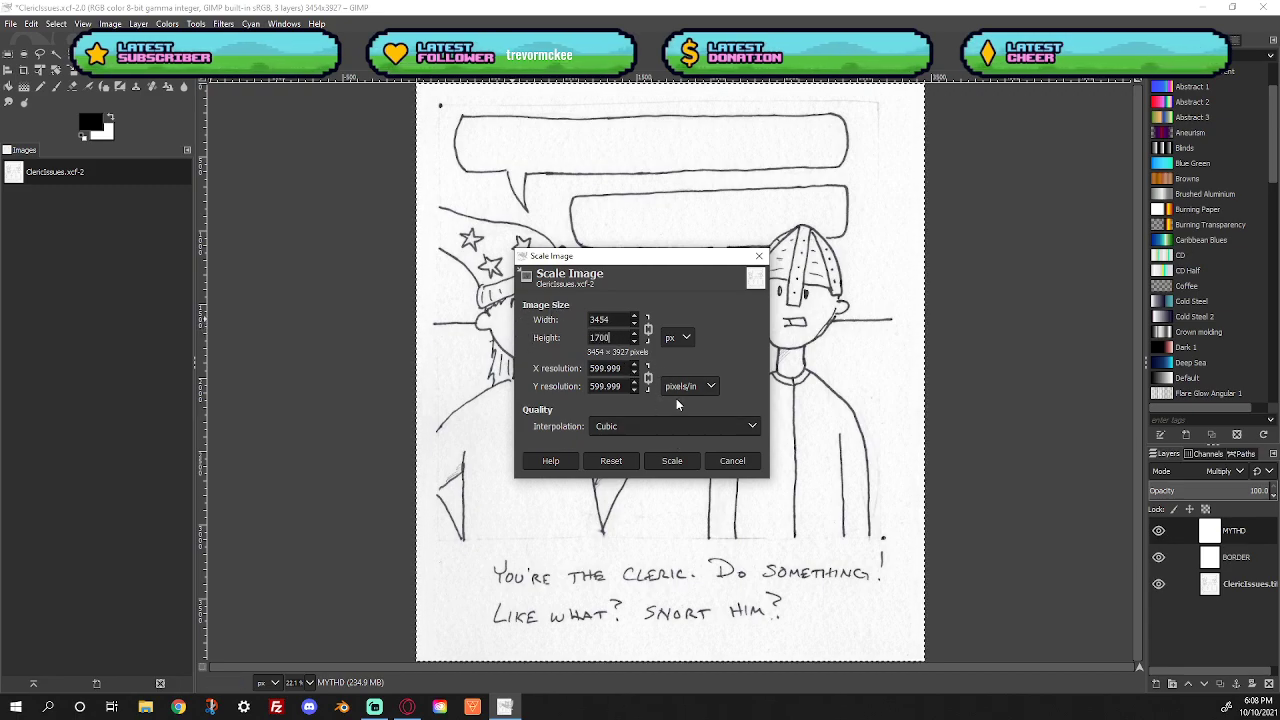
{"action": "left_click", "coordinate": [672, 461]}
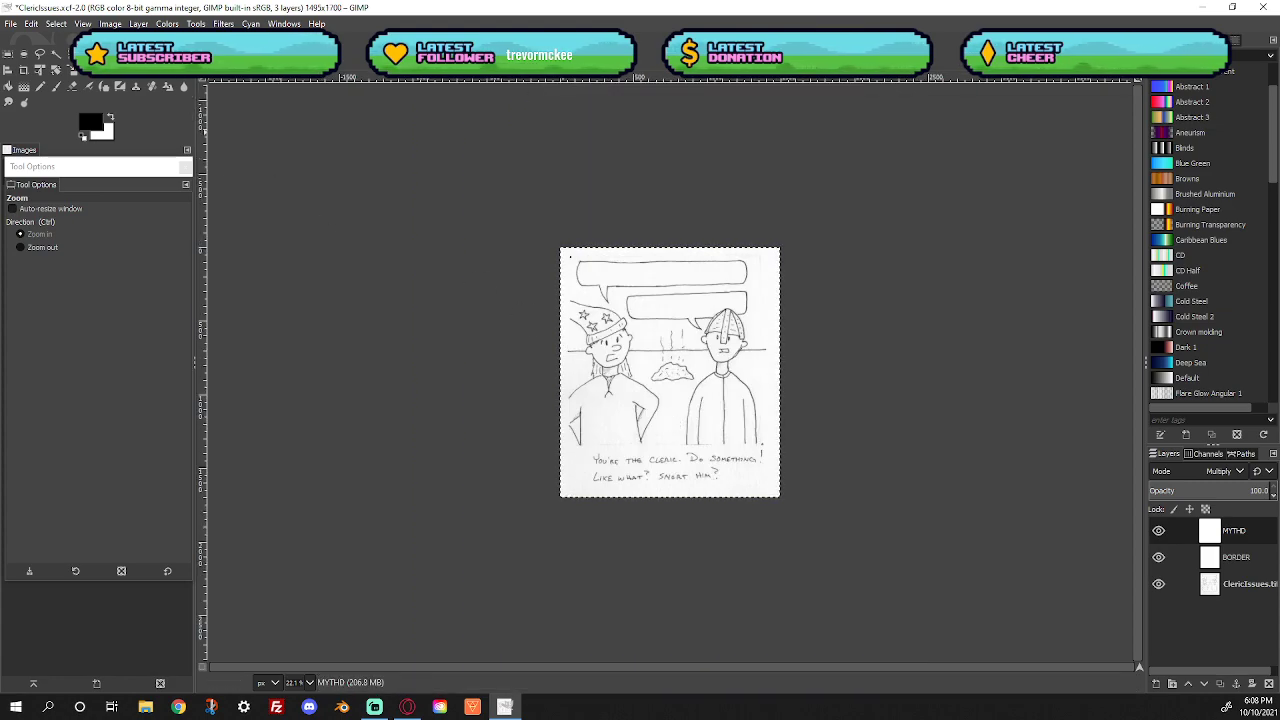
Try to whiten the scan's paper background with Levels, setting the input white point to 239 and gamma to 0.36
{"action": "left_click", "coordinate": [679, 399]}
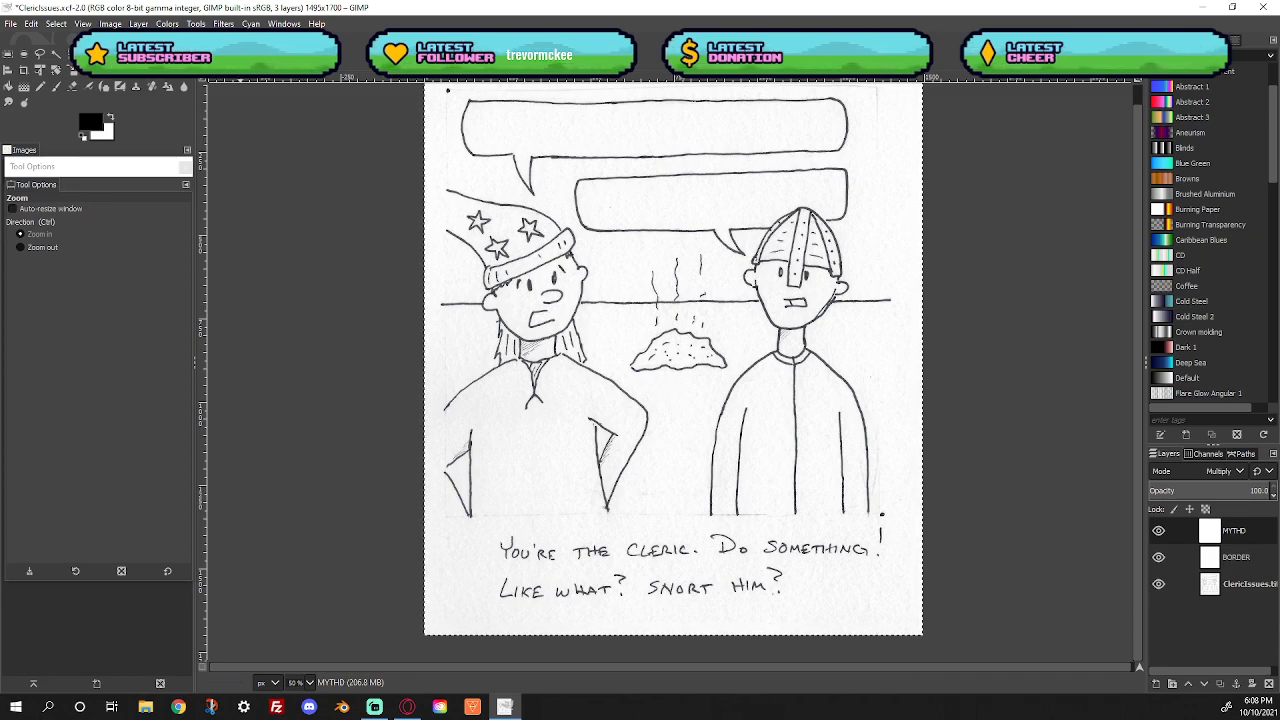
{"action": "left_click", "coordinate": [167, 23]}
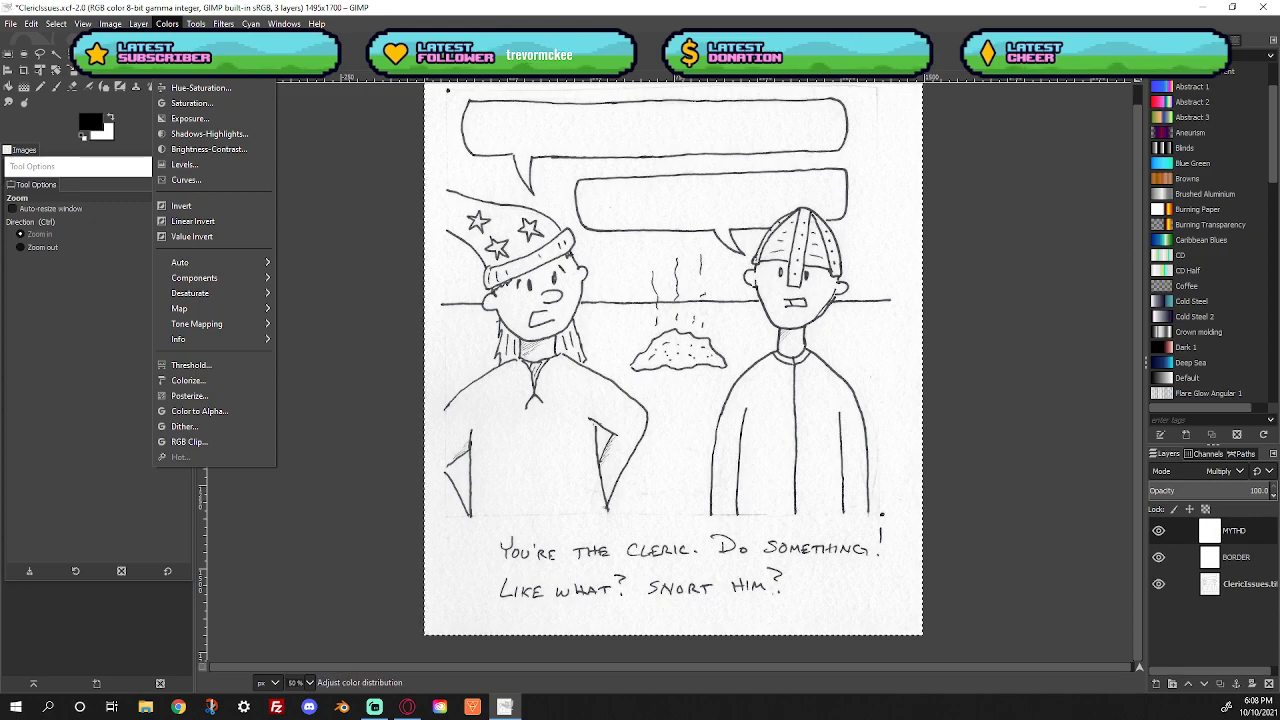
{"action": "left_click", "coordinate": [183, 165]}
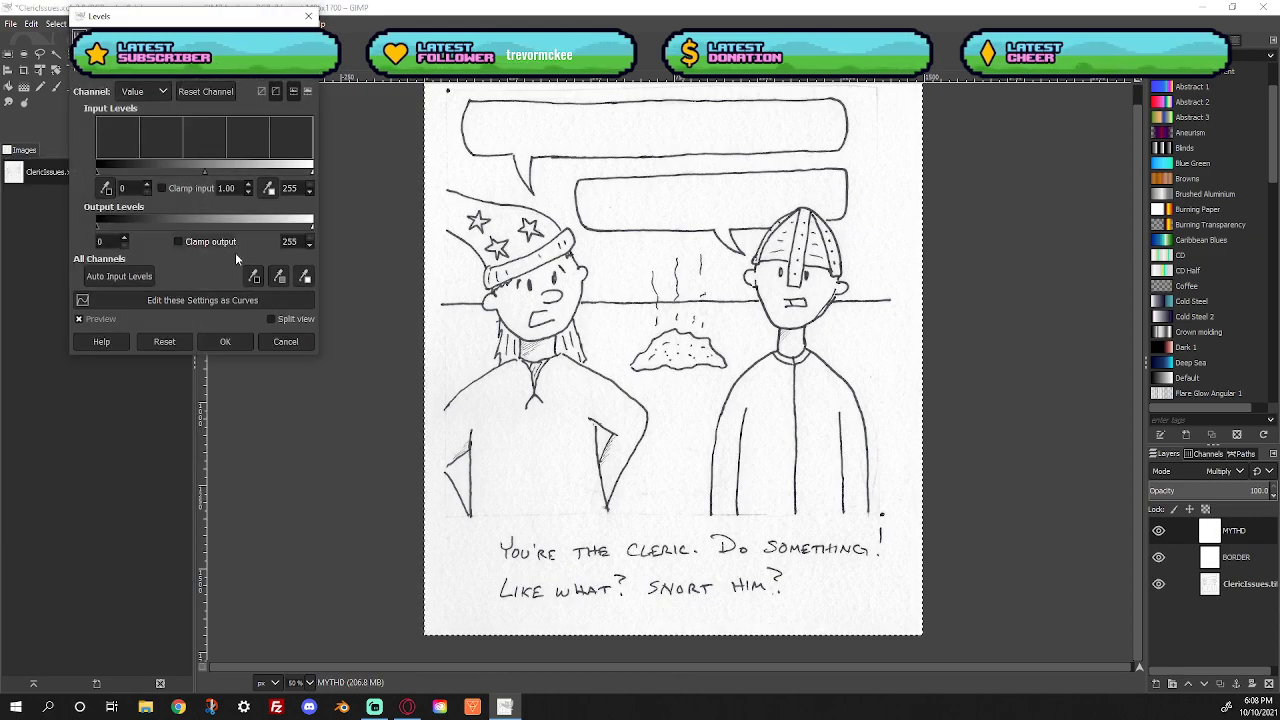
{"action": "mouse_move", "coordinate": [312, 172]}
{"action": "left_mouse_down"}
{"action": "mouse_move", "coordinate": [284, 176]}
{"action": "mouse_move", "coordinate": [326, 178]}
{"action": "mouse_move", "coordinate": [298, 176]}
{"action": "left_mouse_up"}
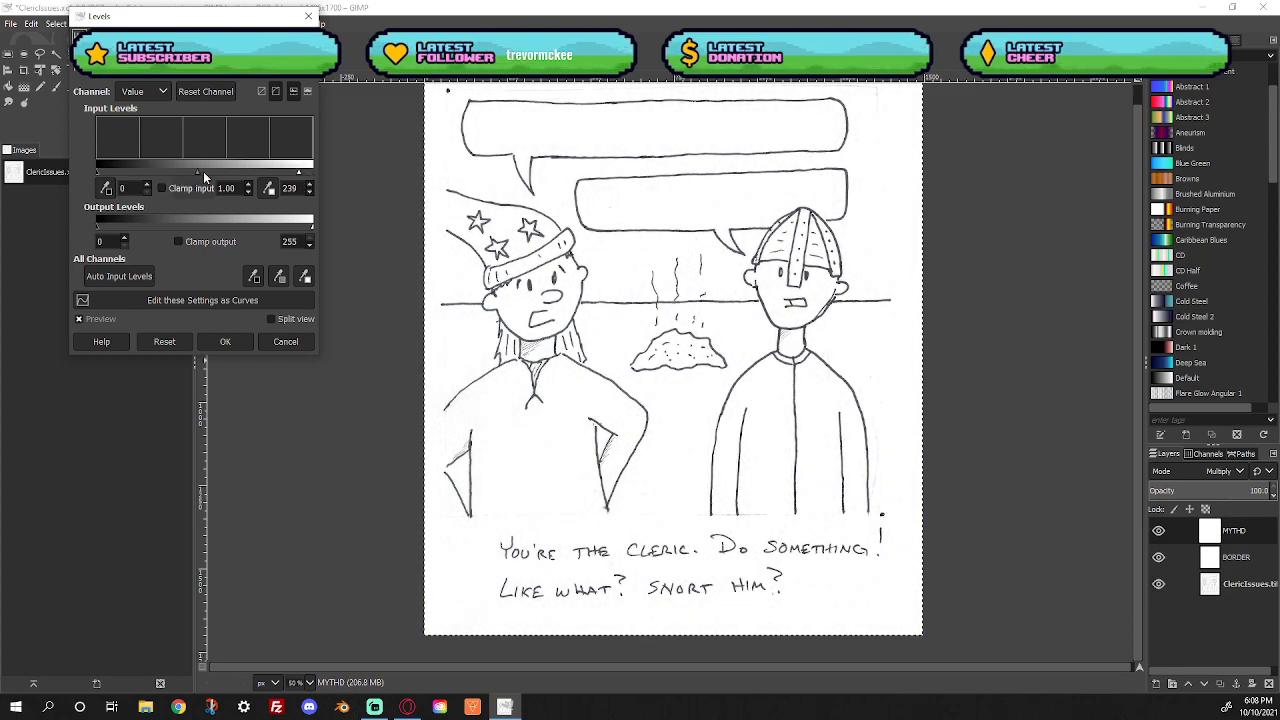
{"action": "left_click_drag", "start_coordinate": [199, 172], "coordinate": [242, 176]}
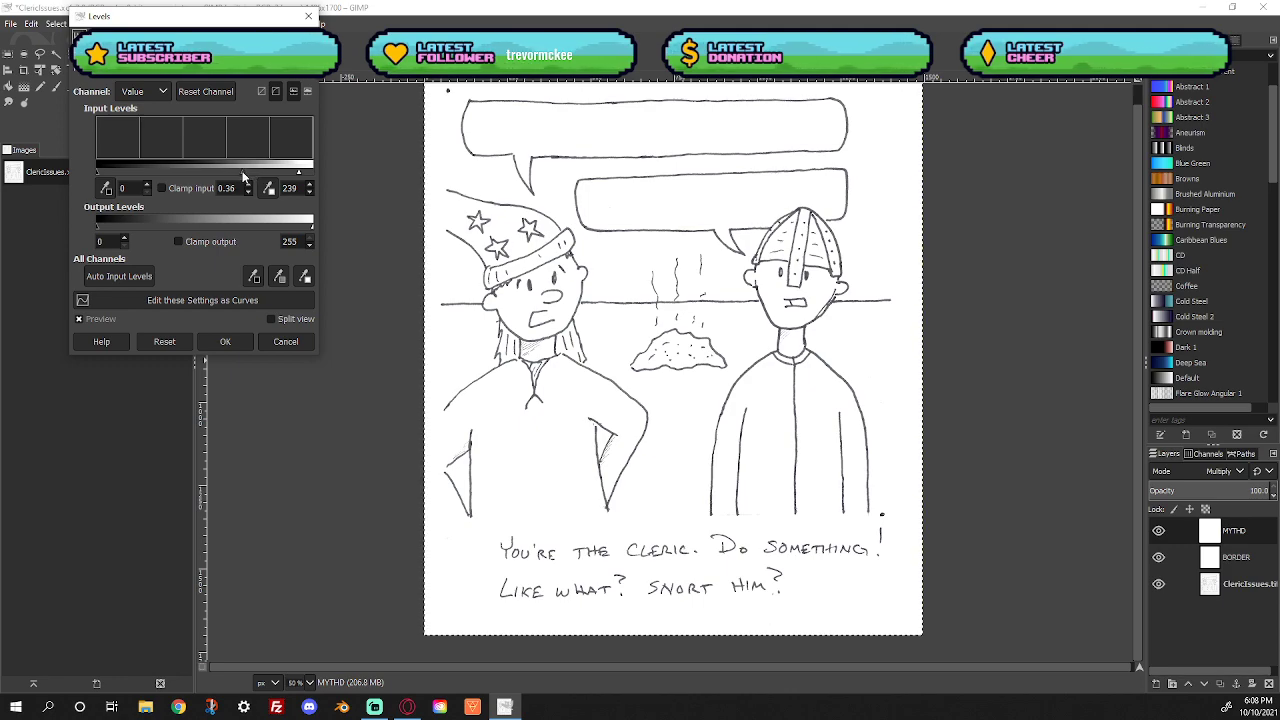
{"action": "left_click", "coordinate": [225, 341]}
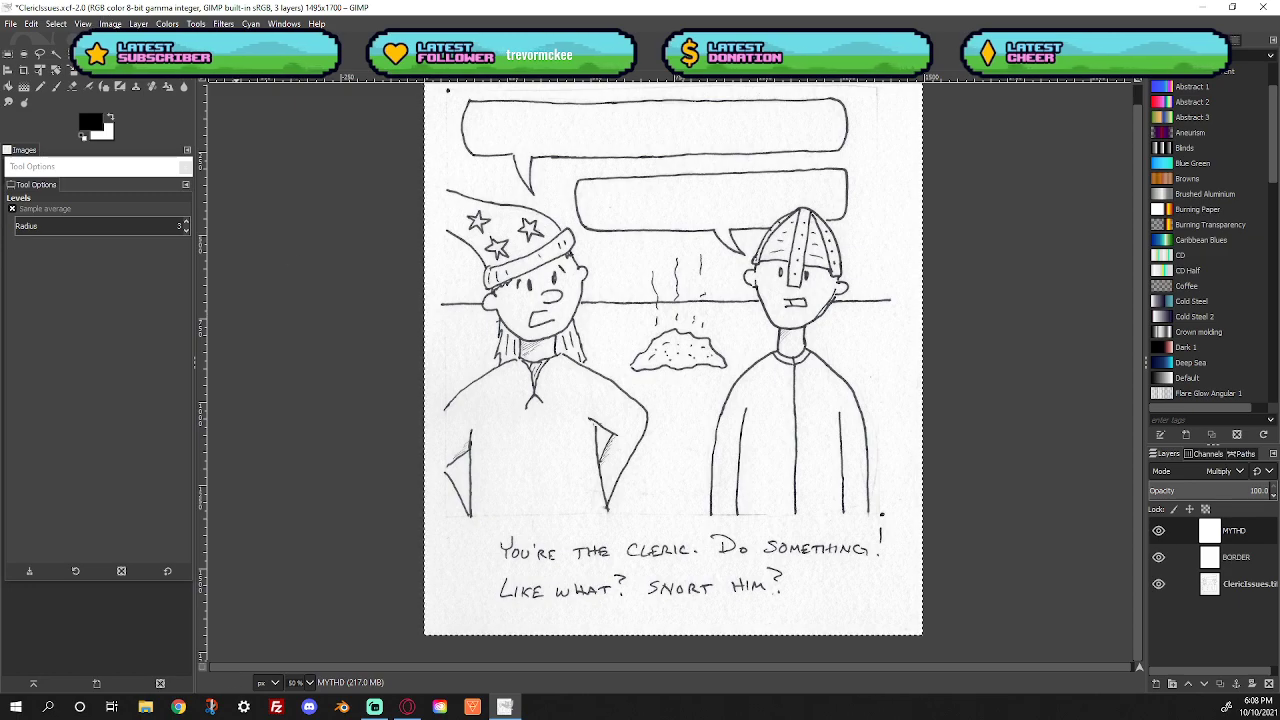
Try Levels again to clean up the scan, with the input white point at 229 and gamma at 0.63
{"action": "left_click", "coordinate": [110, 23]}
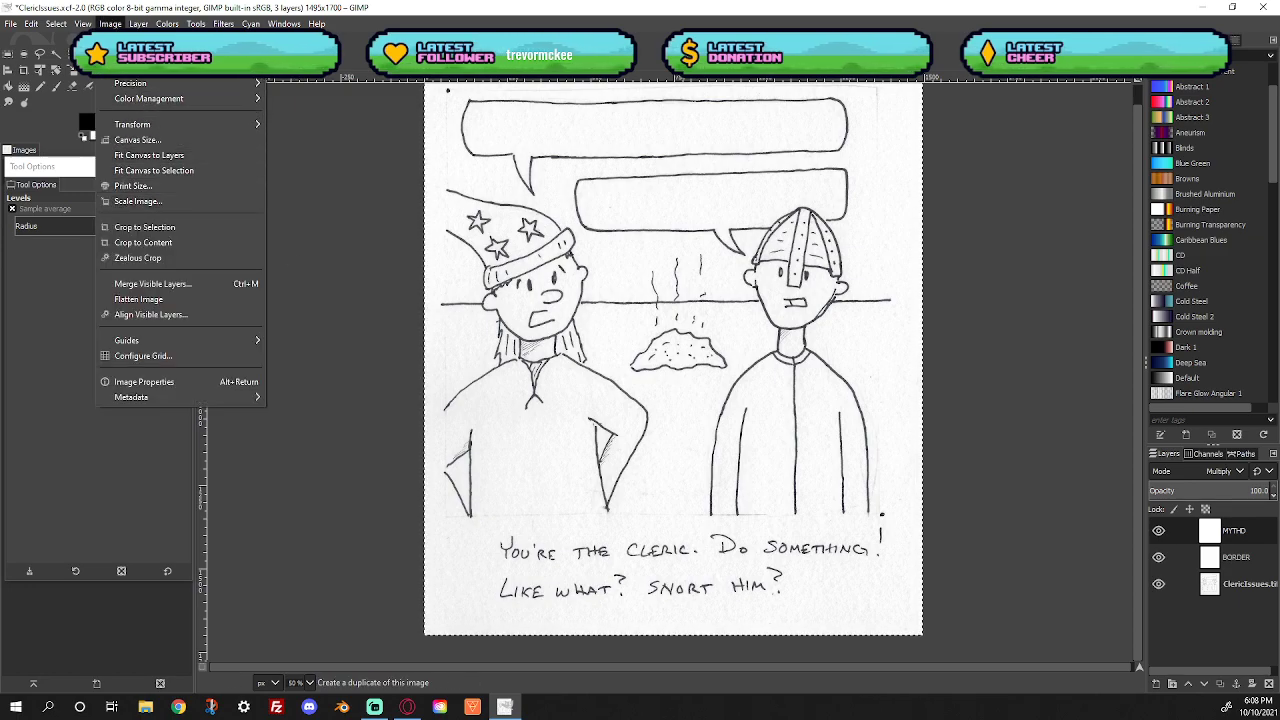
{"action": "mouse_move", "coordinate": [165, 23]}
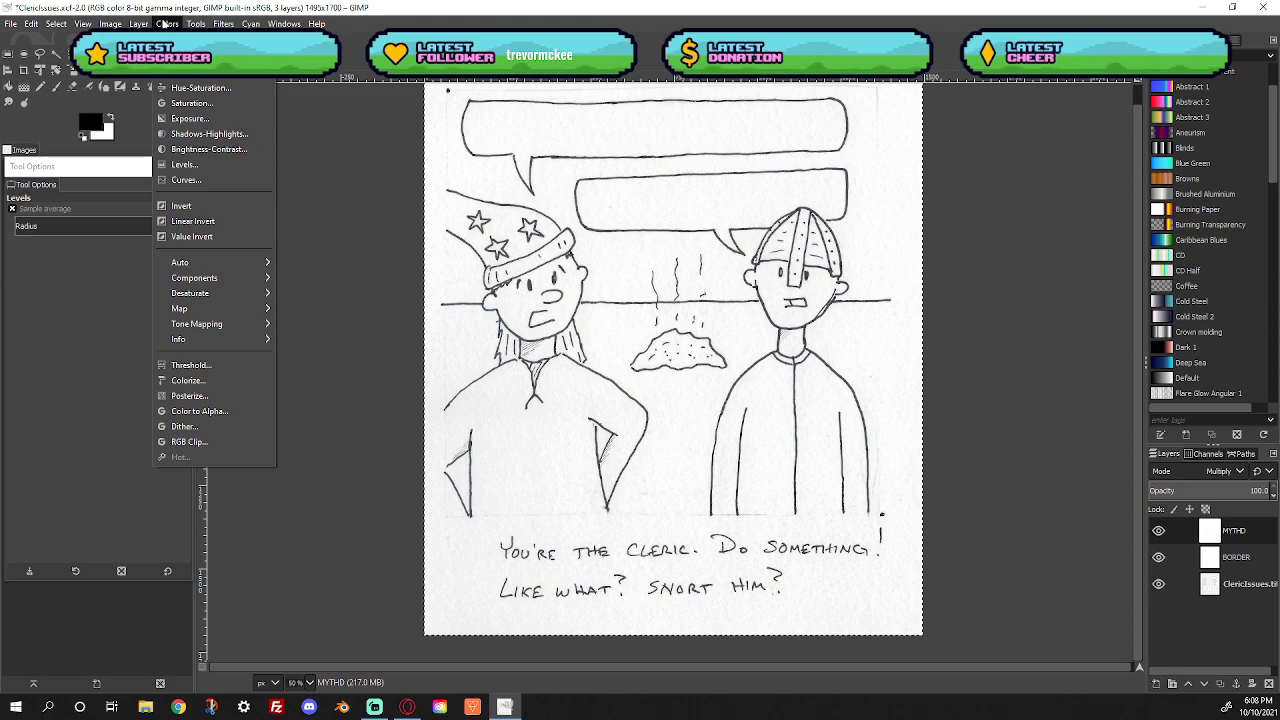
{"action": "left_click", "coordinate": [183, 164]}
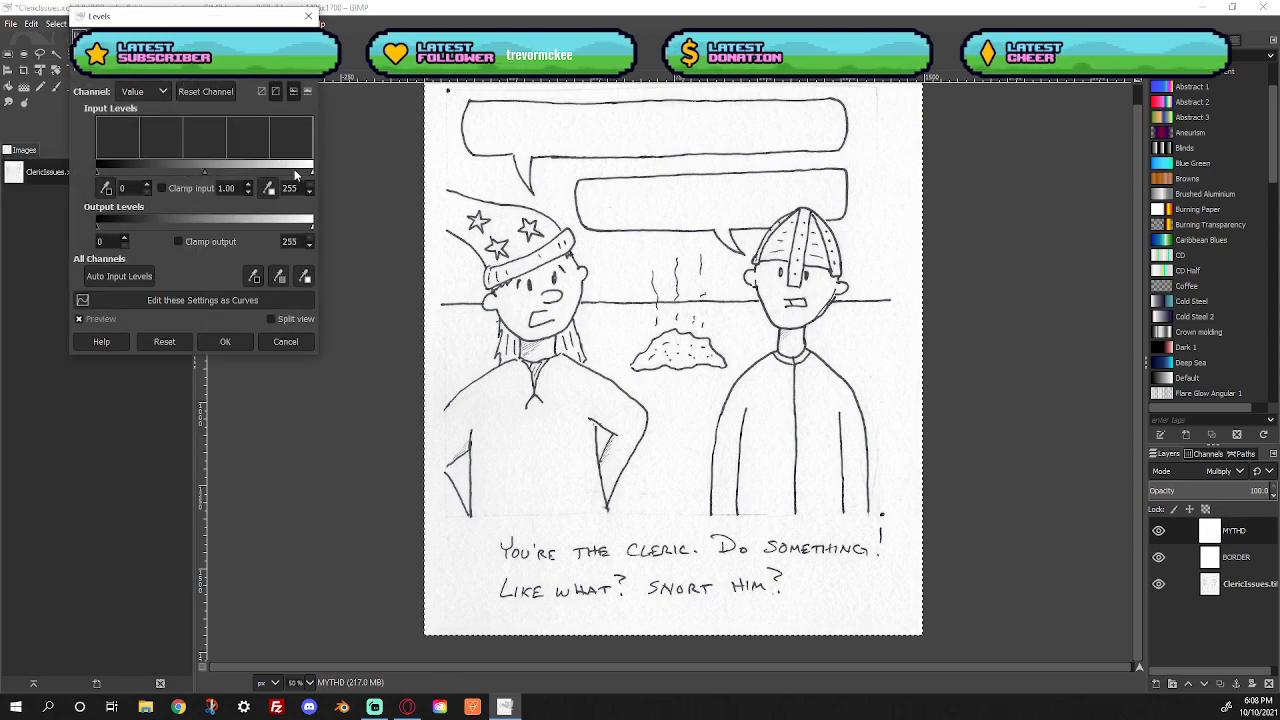
{"action": "left_click_drag", "start_coordinate": [311, 172], "coordinate": [290, 172]}
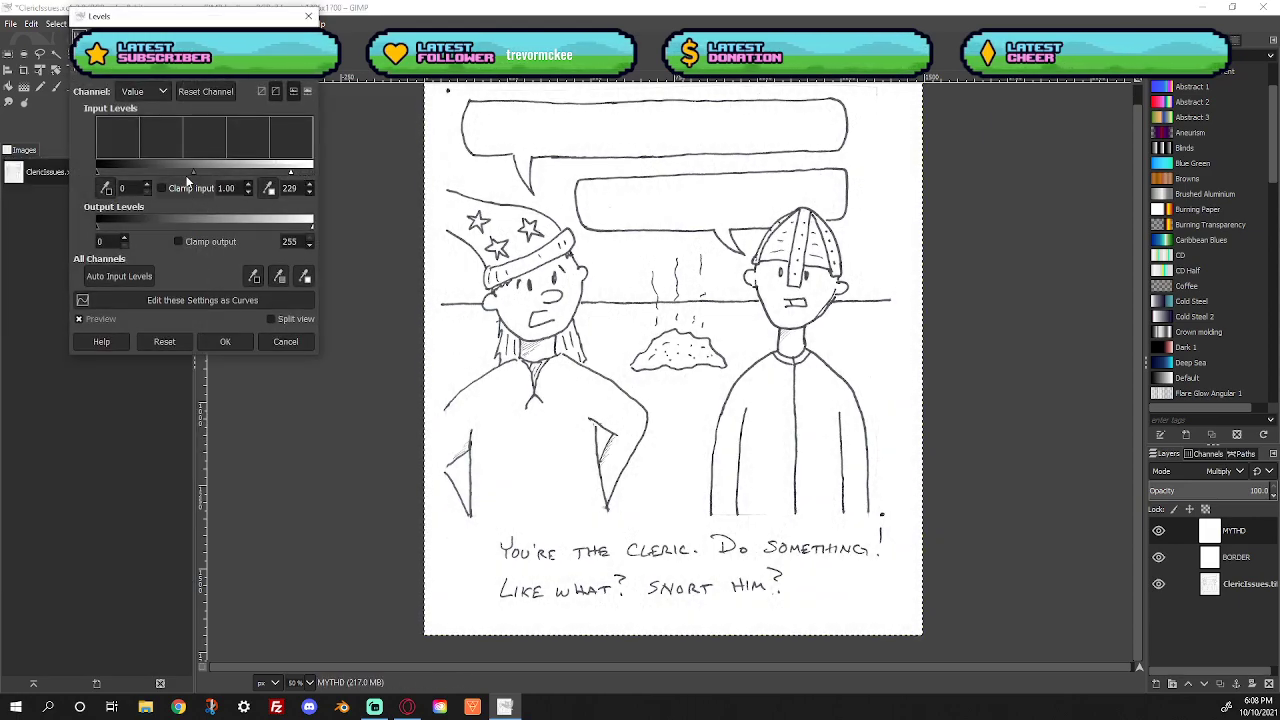
{"action": "left_click_drag", "start_coordinate": [194, 169], "coordinate": [213, 169]}
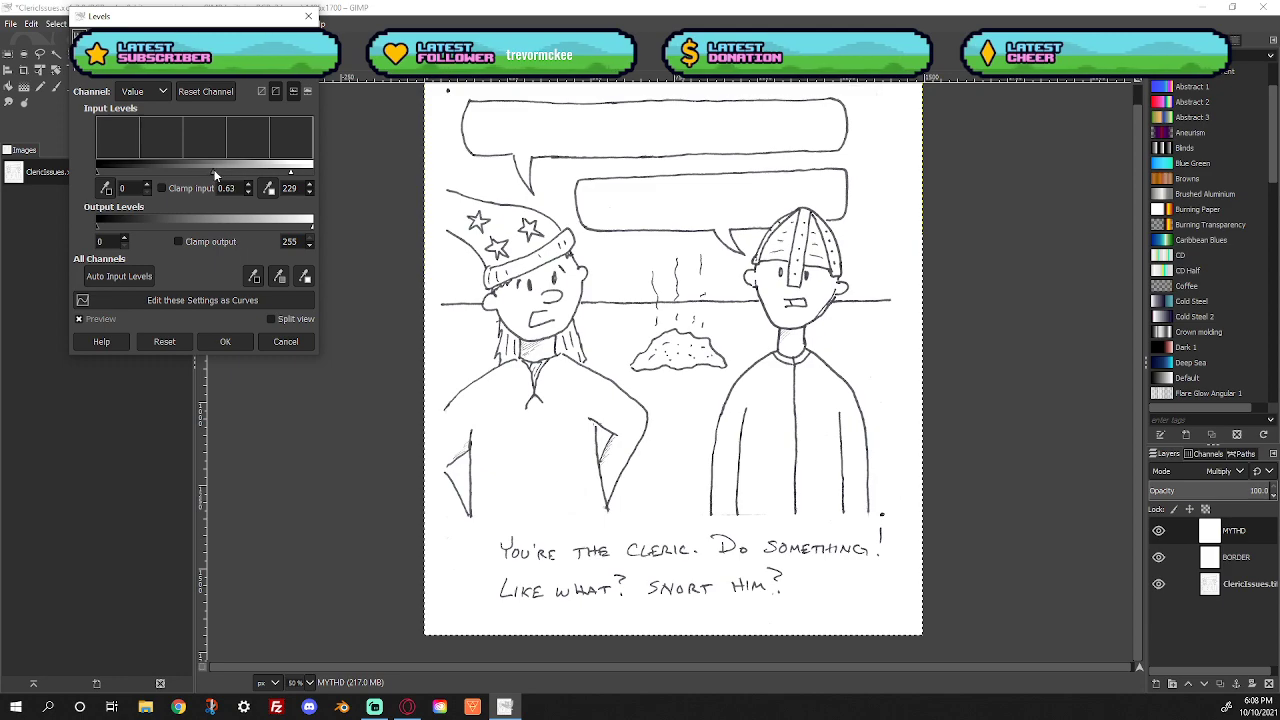
{"action": "left_click", "coordinate": [217, 344]}
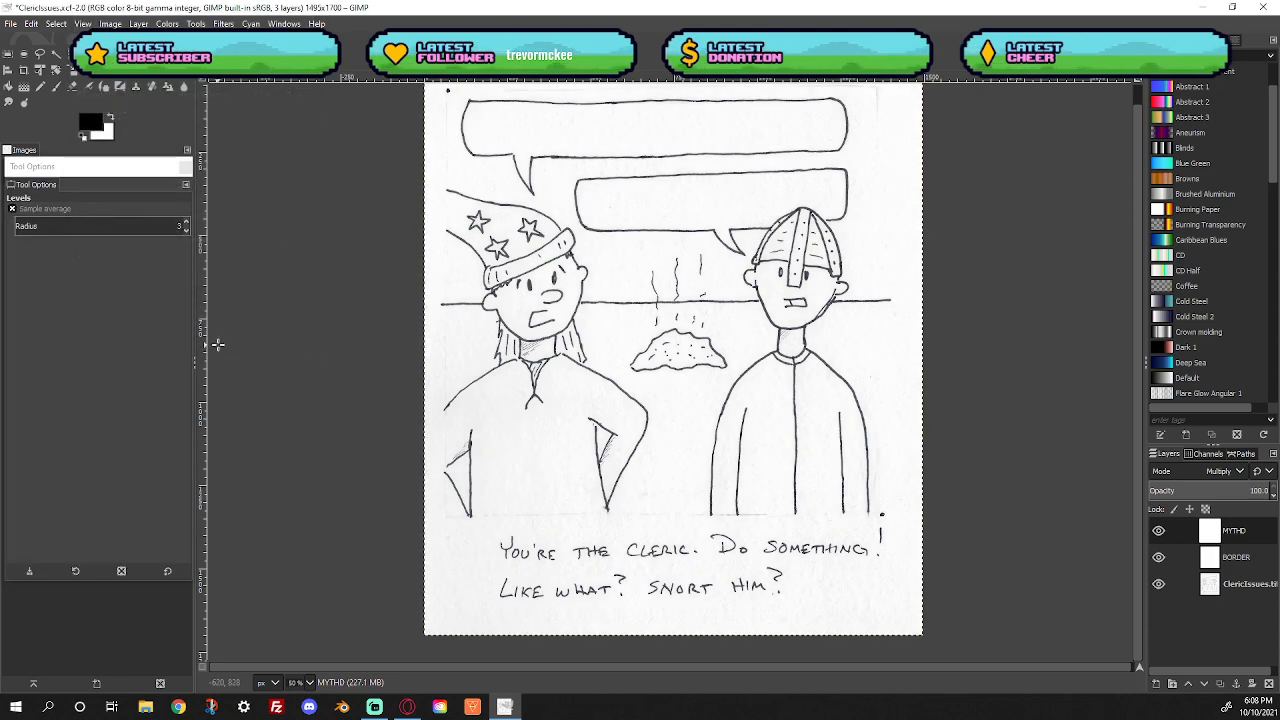
Clean up the ClericIssues.tiff layer with Levels, setting the input white point to 239 and gamma to 0.55
{"action": "left_click", "coordinate": [1236, 586]}
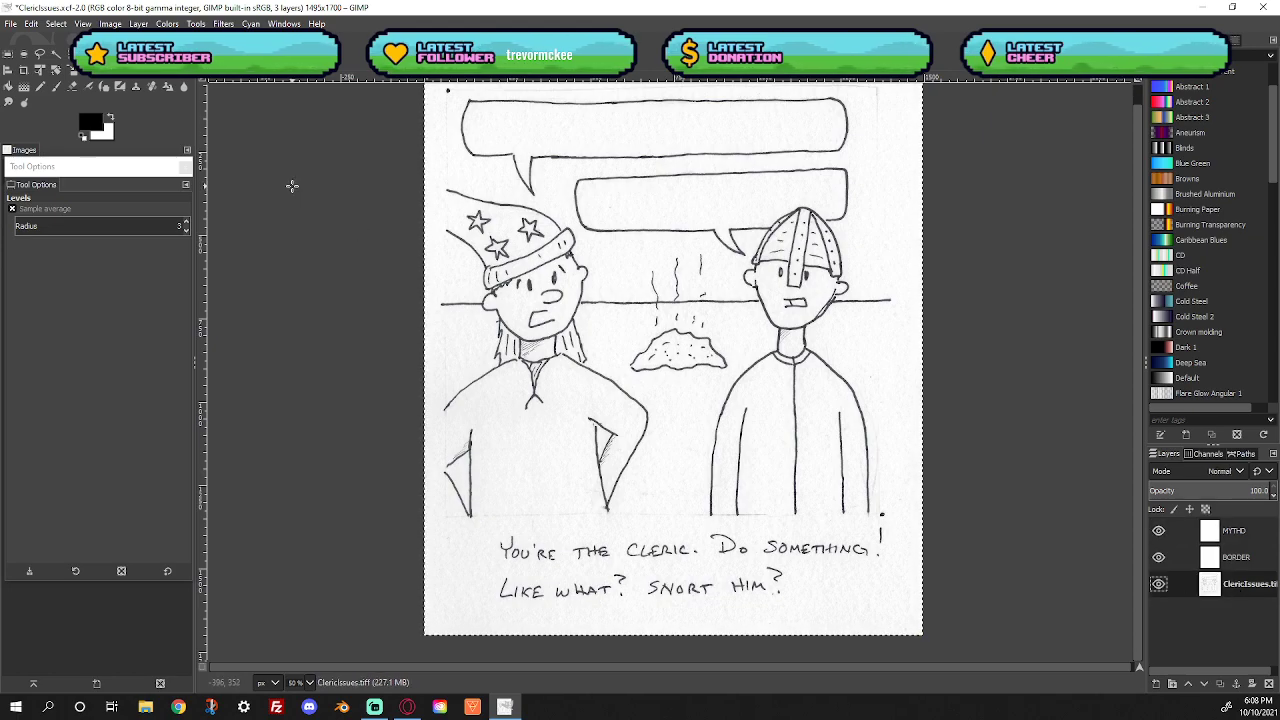
{"action": "left_click", "coordinate": [222, 23]}
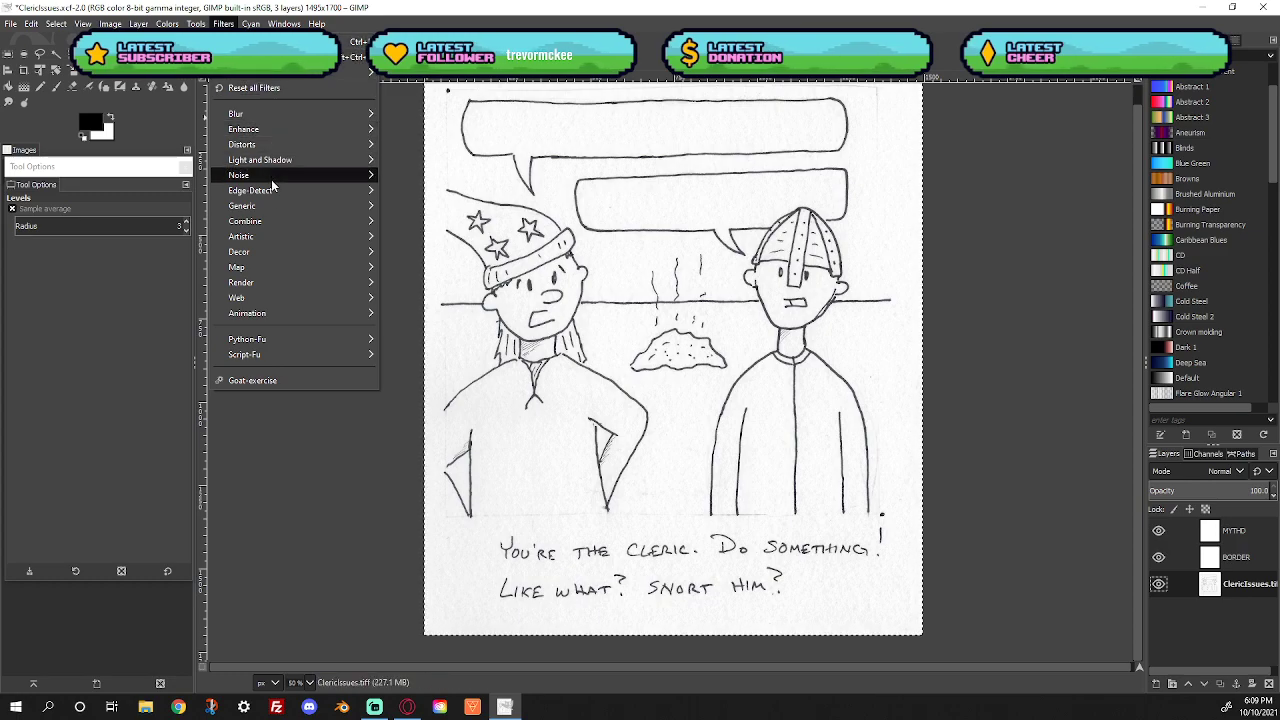
{"action": "mouse_move", "coordinate": [167, 23]}
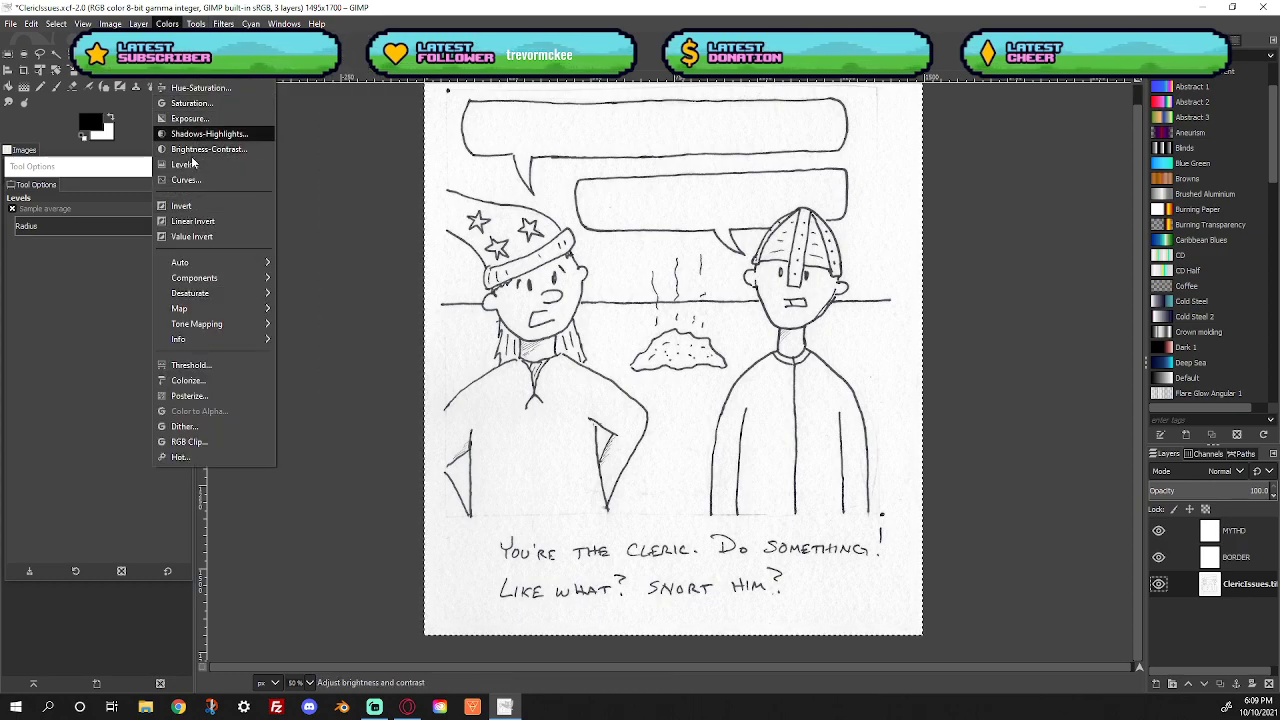
{"action": "left_click", "coordinate": [185, 164]}
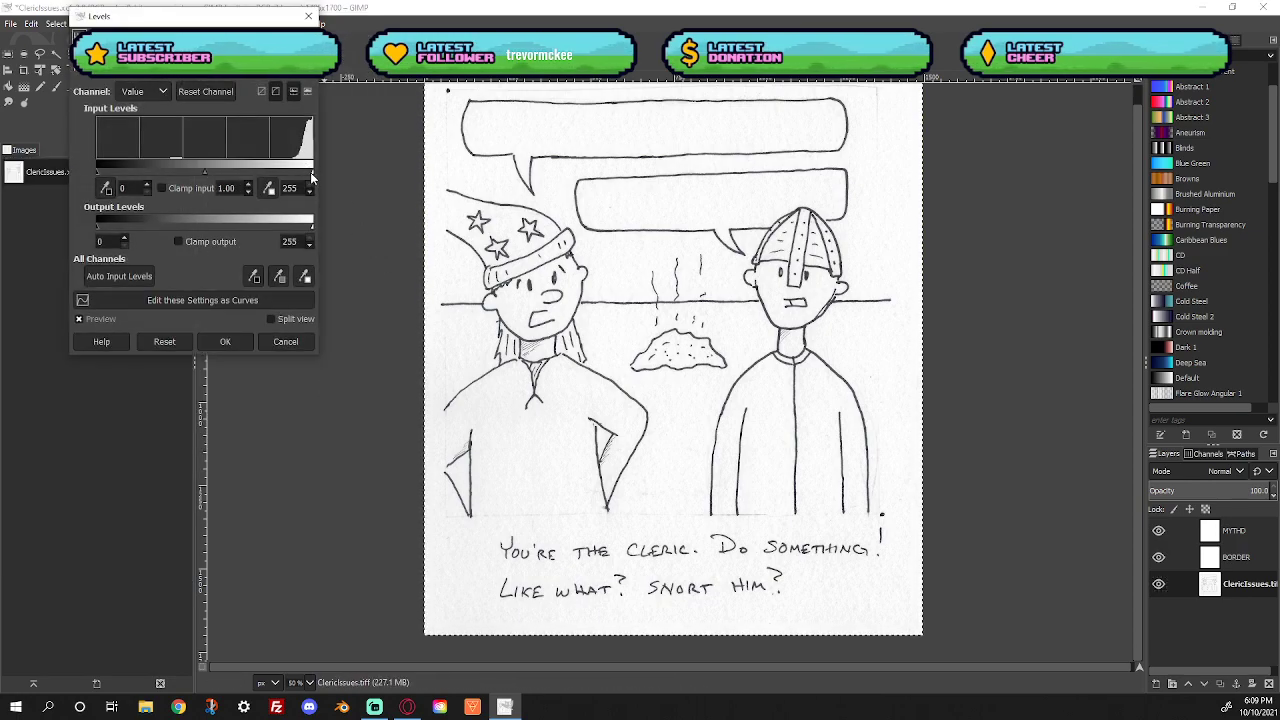
{"action": "left_click_drag", "start_coordinate": [311, 177], "coordinate": [299, 181]}
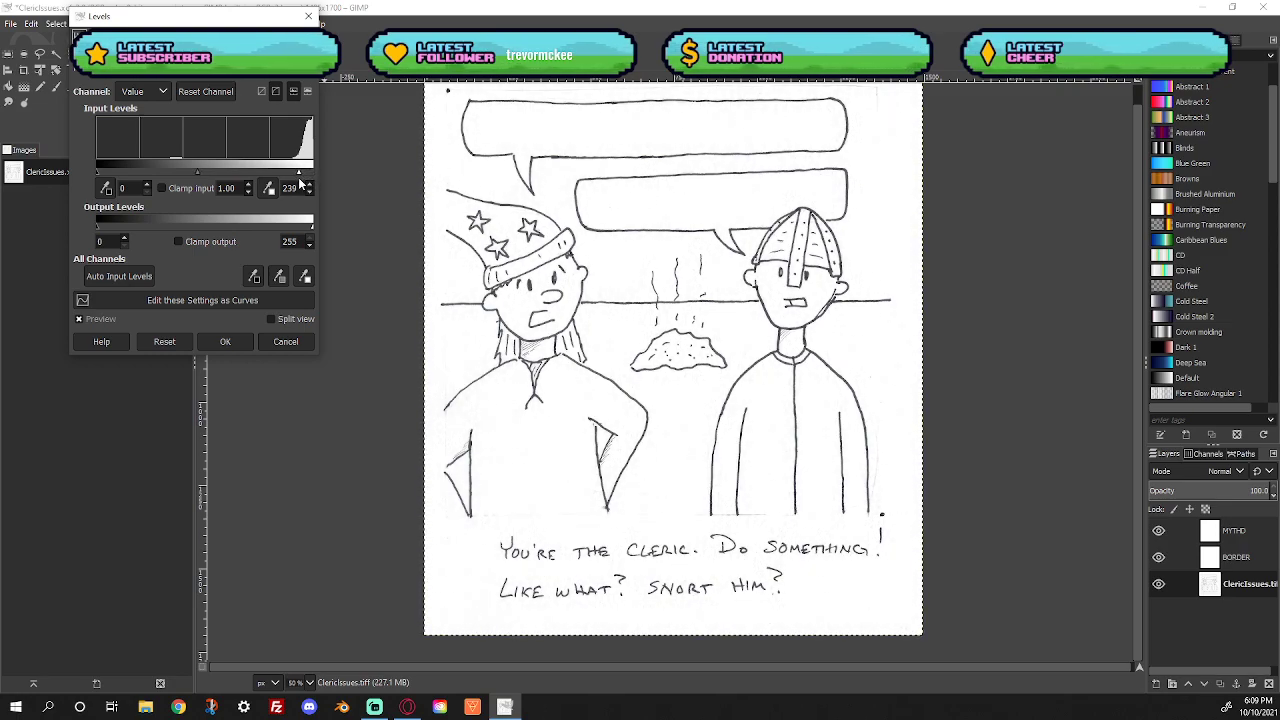
{"action": "left_click_drag", "start_coordinate": [197, 175], "coordinate": [226, 175]}
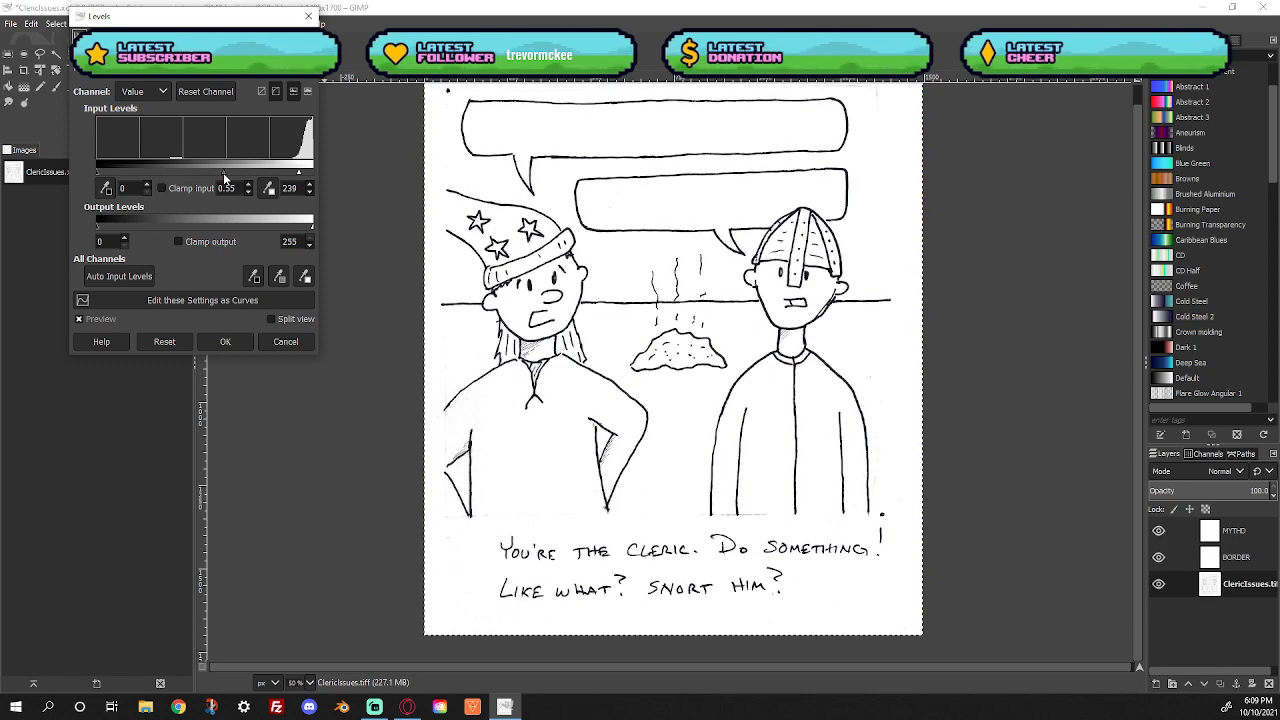
{"action": "left_click", "coordinate": [239, 338]}
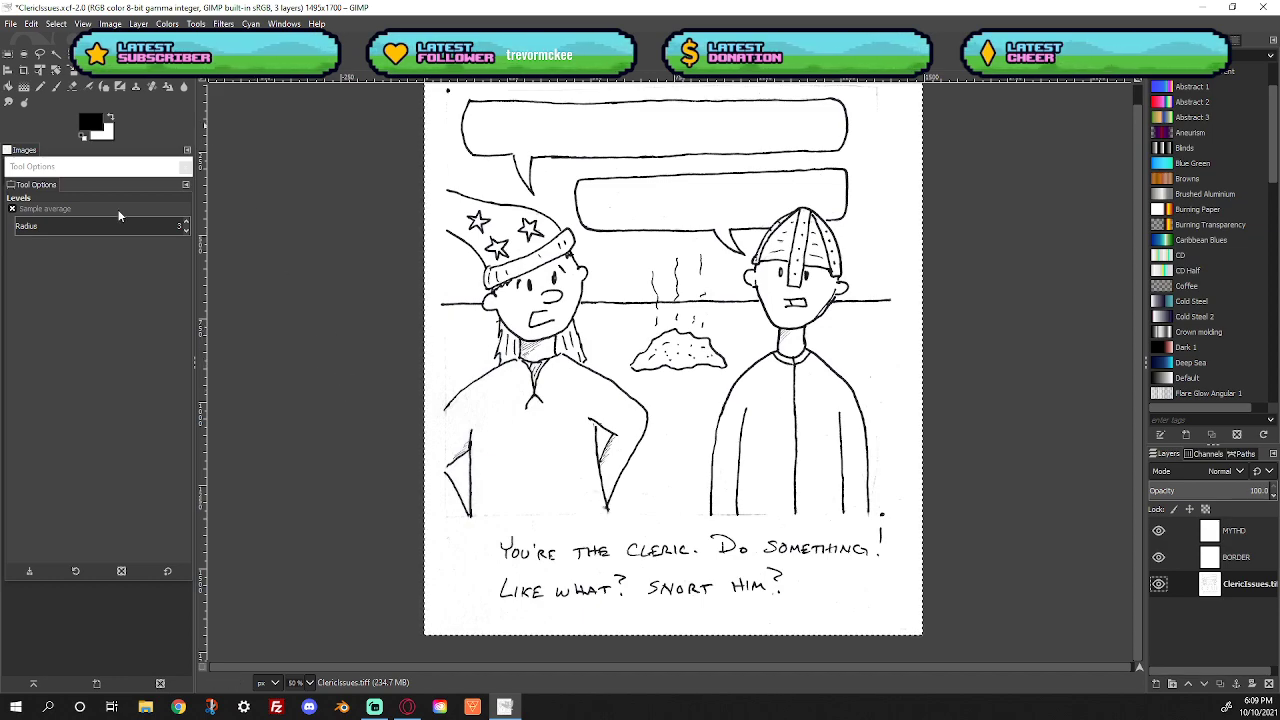
Make a rectangular selection around the comic panel between its two corner dots, about 1304 x 1272 px
{"action": "scroll", "coordinate": [973, 502], "scroll_direction": "up", "scroll_amount": 1}
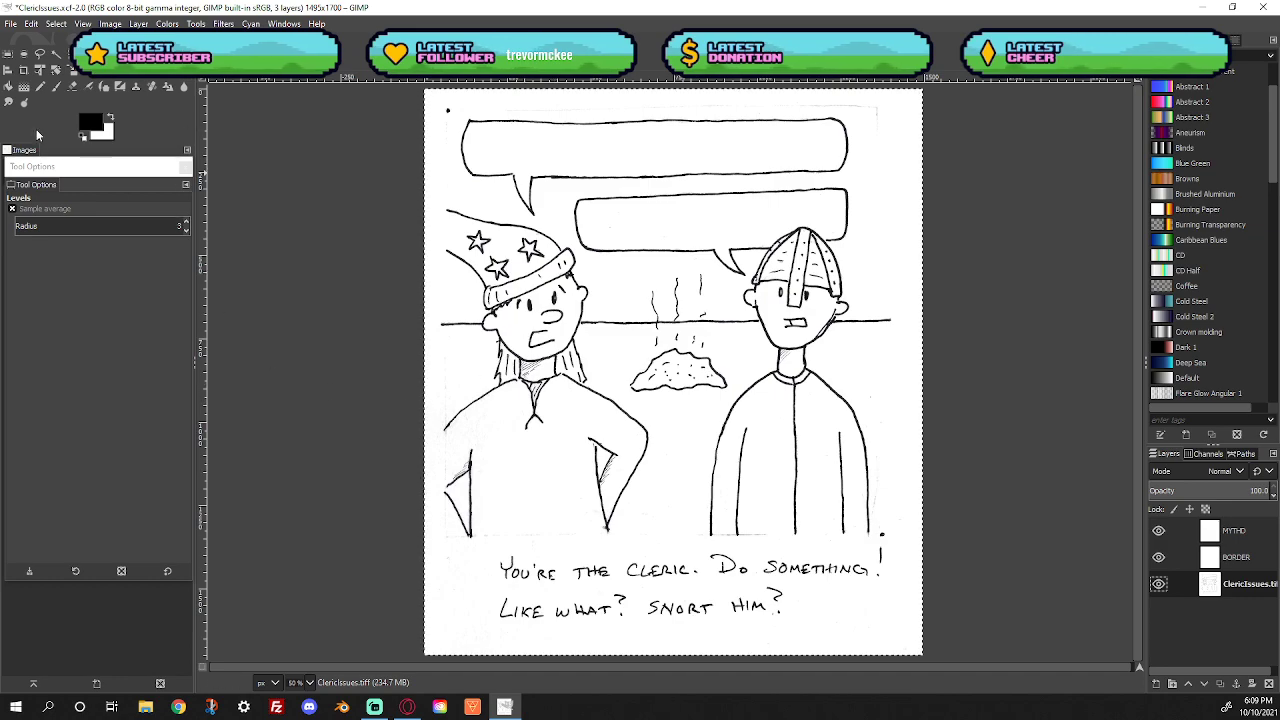
{"action": "left_click", "coordinate": [8, 54]}
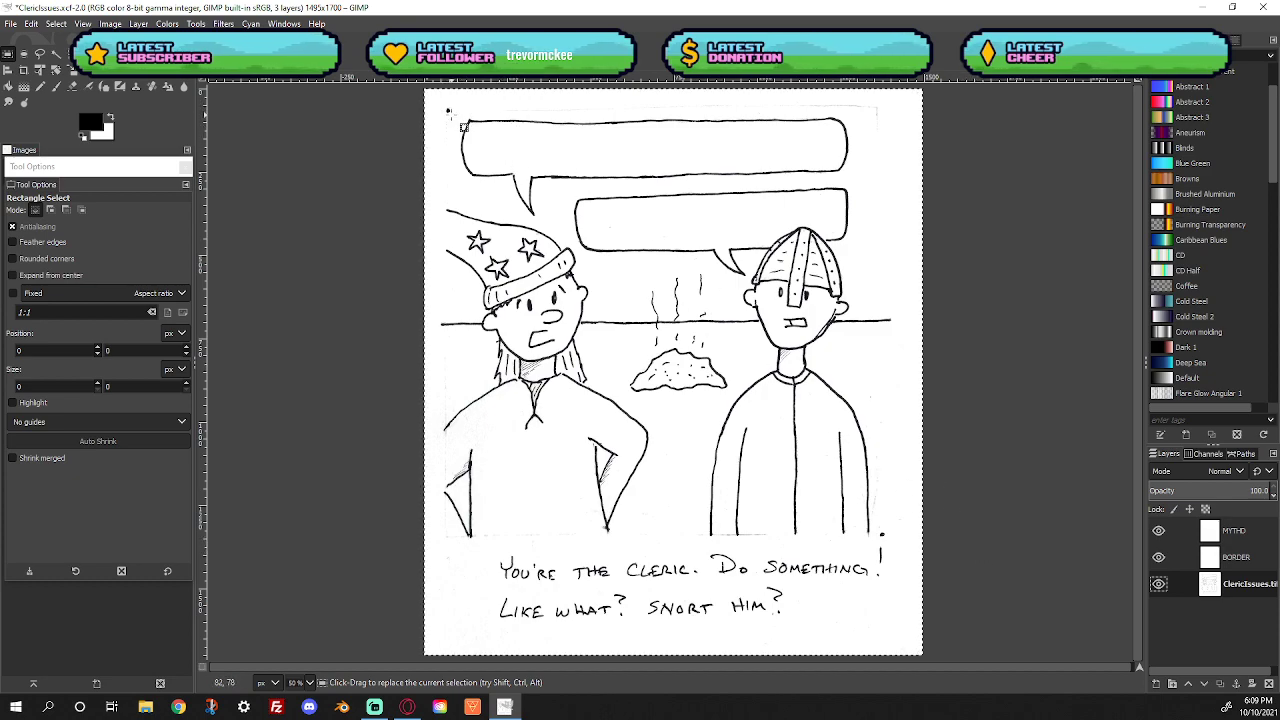
{"action": "left_click_drag", "start_coordinate": [448, 111], "coordinate": [882, 537]}
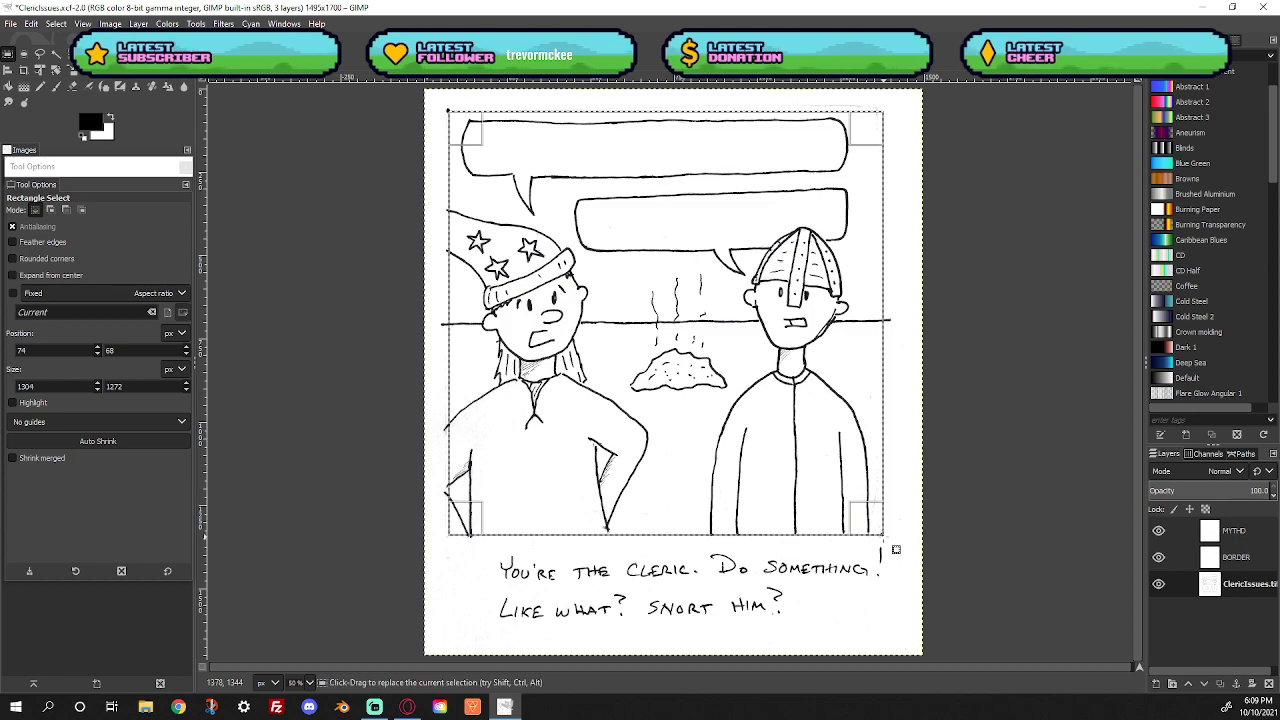
Try enlarging the panel selection with Grow at the preset amount, and undo it
{"action": "left_click", "coordinate": [62, 24]}
{"action": "left_click", "coordinate": [70, 208]}
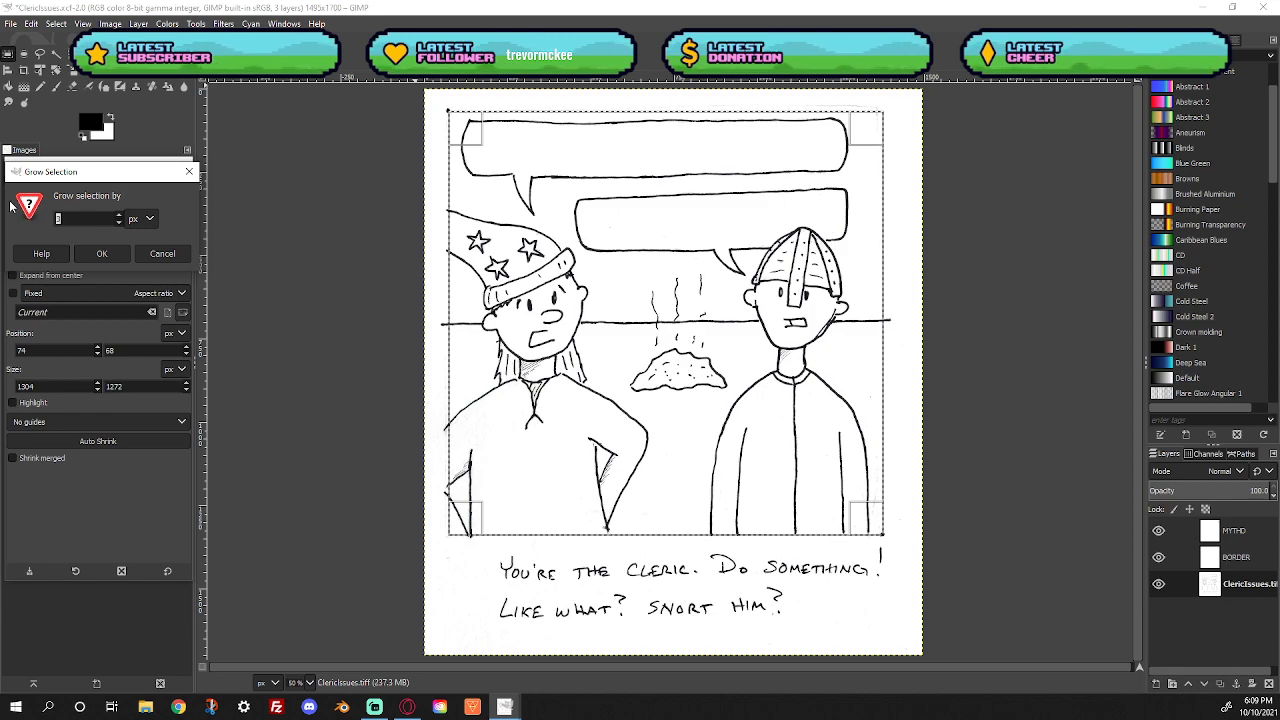
{"action": "left_click", "coordinate": [104, 254]}
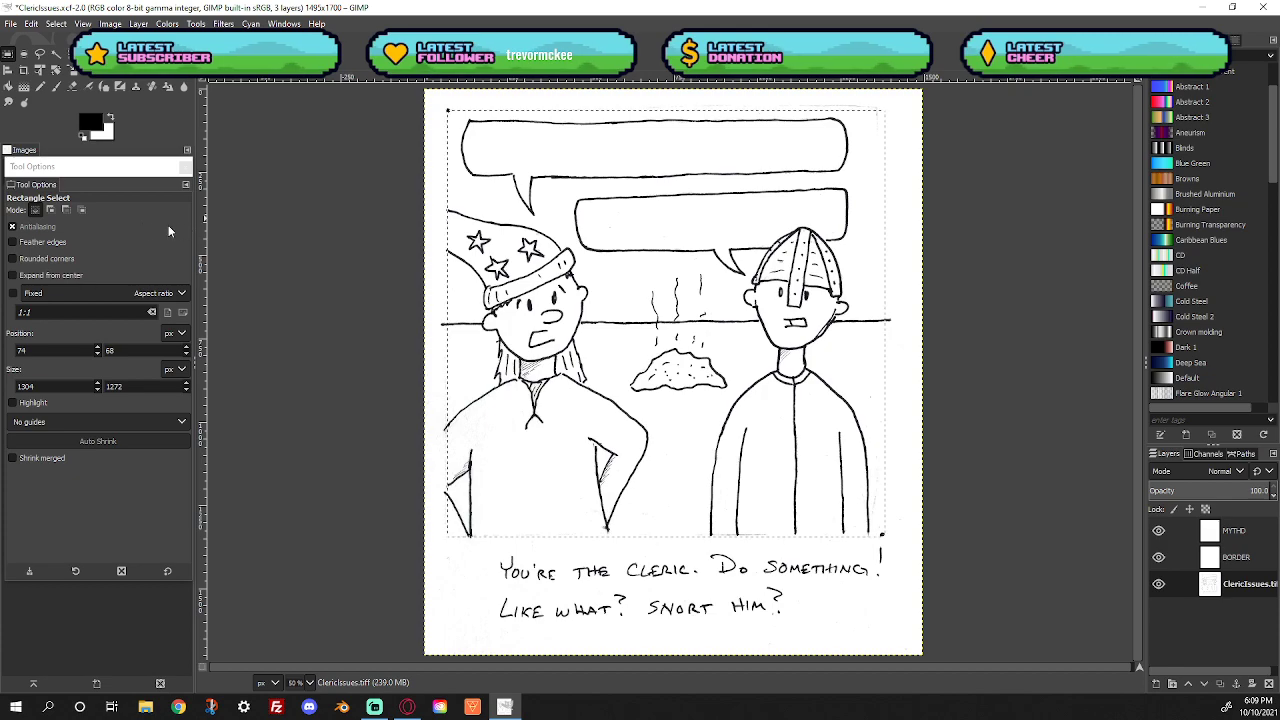
{"action": "left_click", "coordinate": [33, 24]}
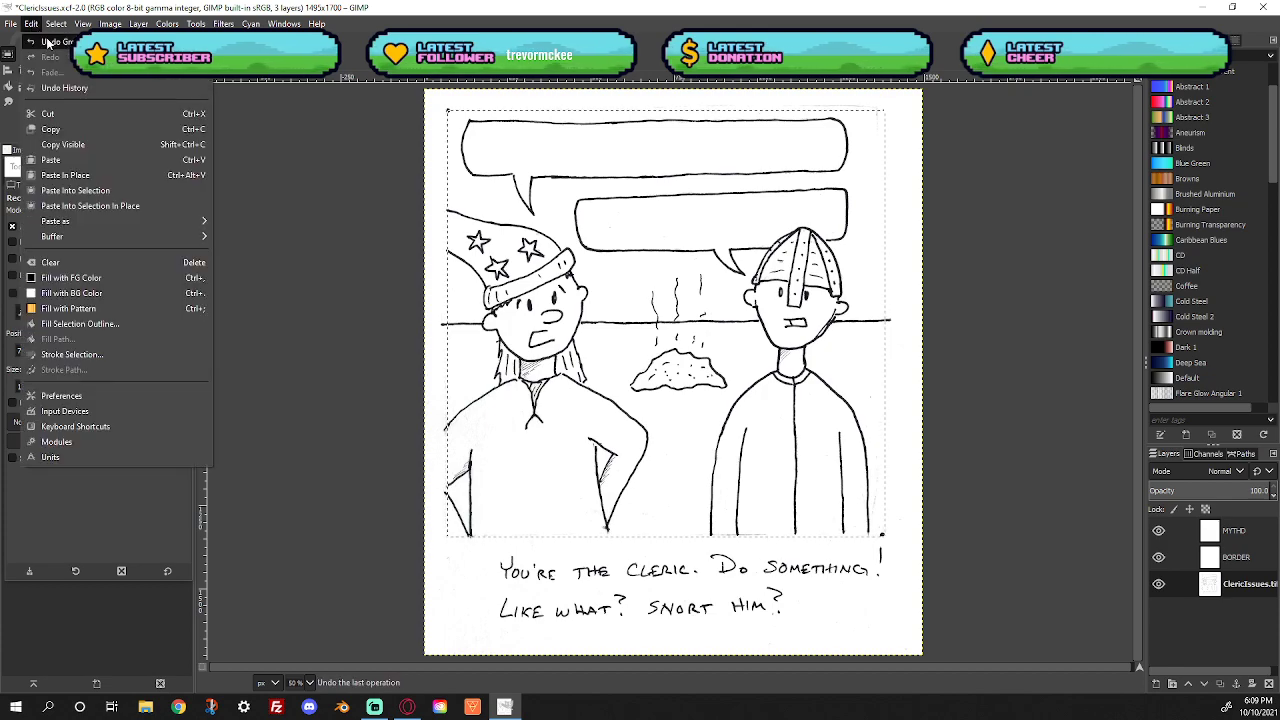
{"action": "left_click", "coordinate": [33, 24]}
Try growing the panel selection by 11 px, and undo it
{"action": "left_click", "coordinate": [58, 22]}
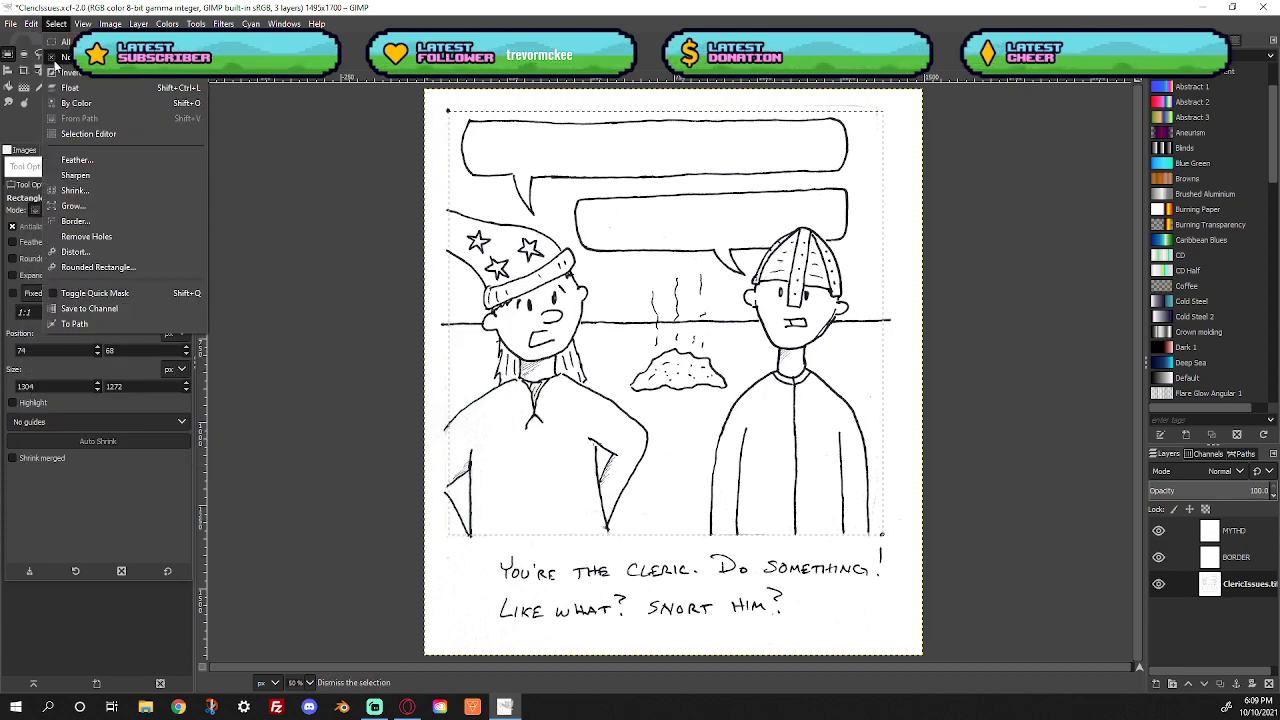
{"action": "left_click", "coordinate": [86, 211]}
{"action": "type", "text": "11"}
{"action": "left_click", "coordinate": [114, 256]}
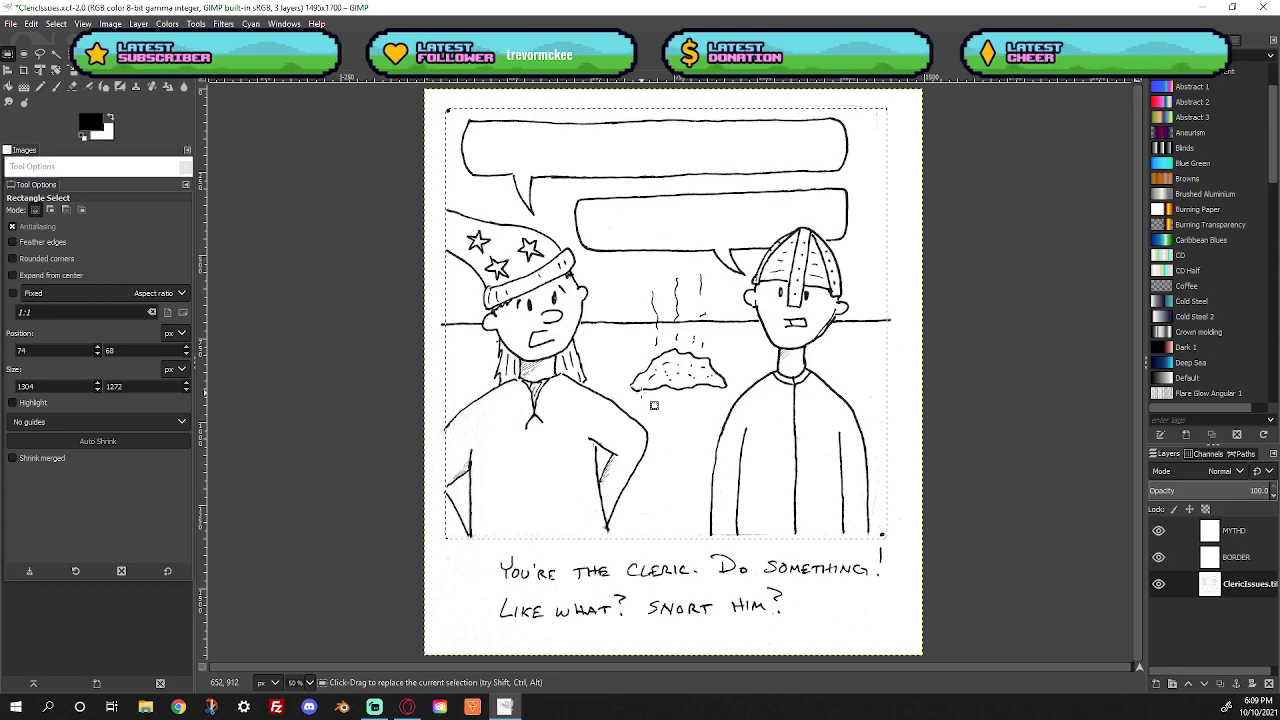
{"action": "left_click", "coordinate": [31, 24]}
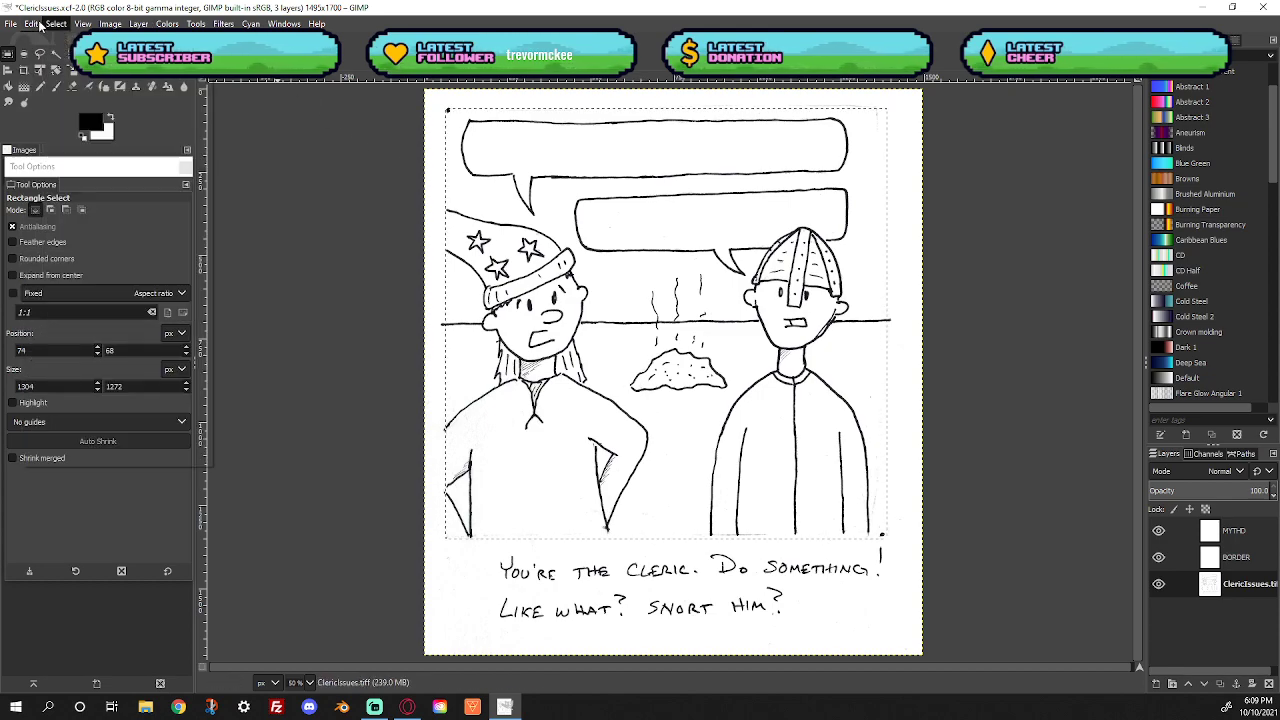
{"action": "left_click", "coordinate": [55, 43]}
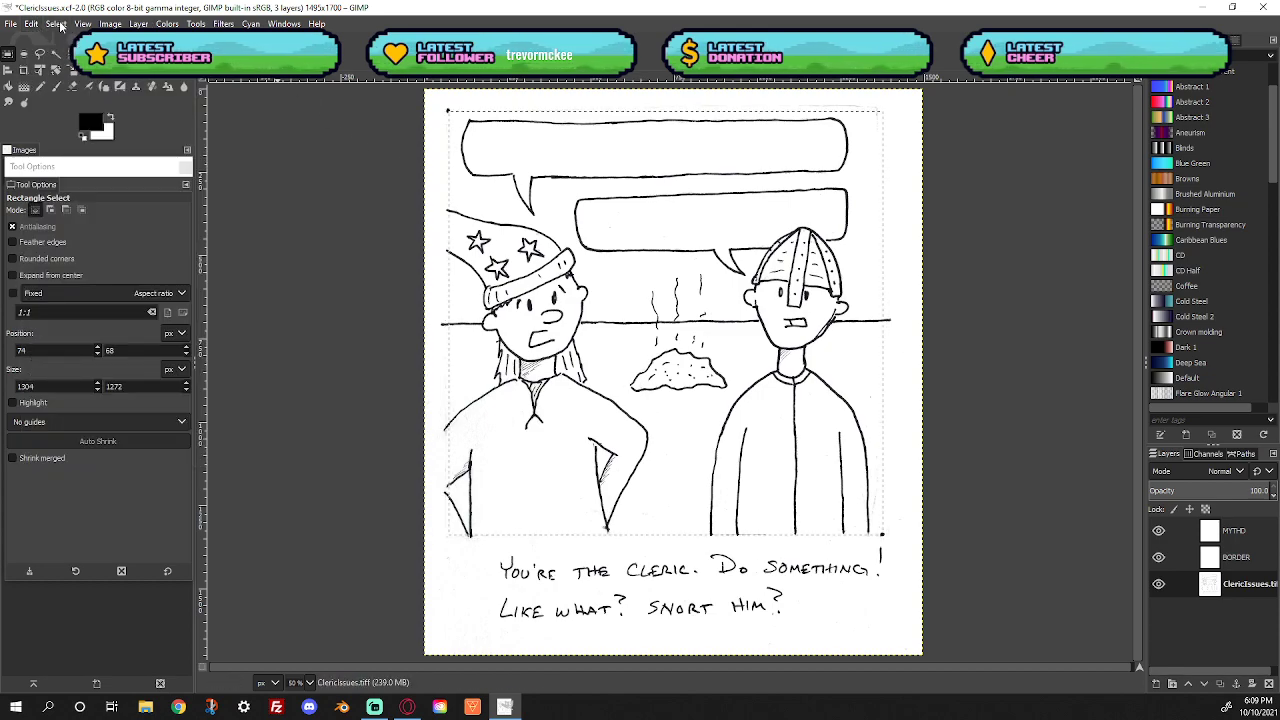
Turn the rectangular panel selection into a thin border selection using the Smooth border style
{"action": "left_click", "coordinate": [57, 24]}
{"action": "left_click", "coordinate": [75, 221]}
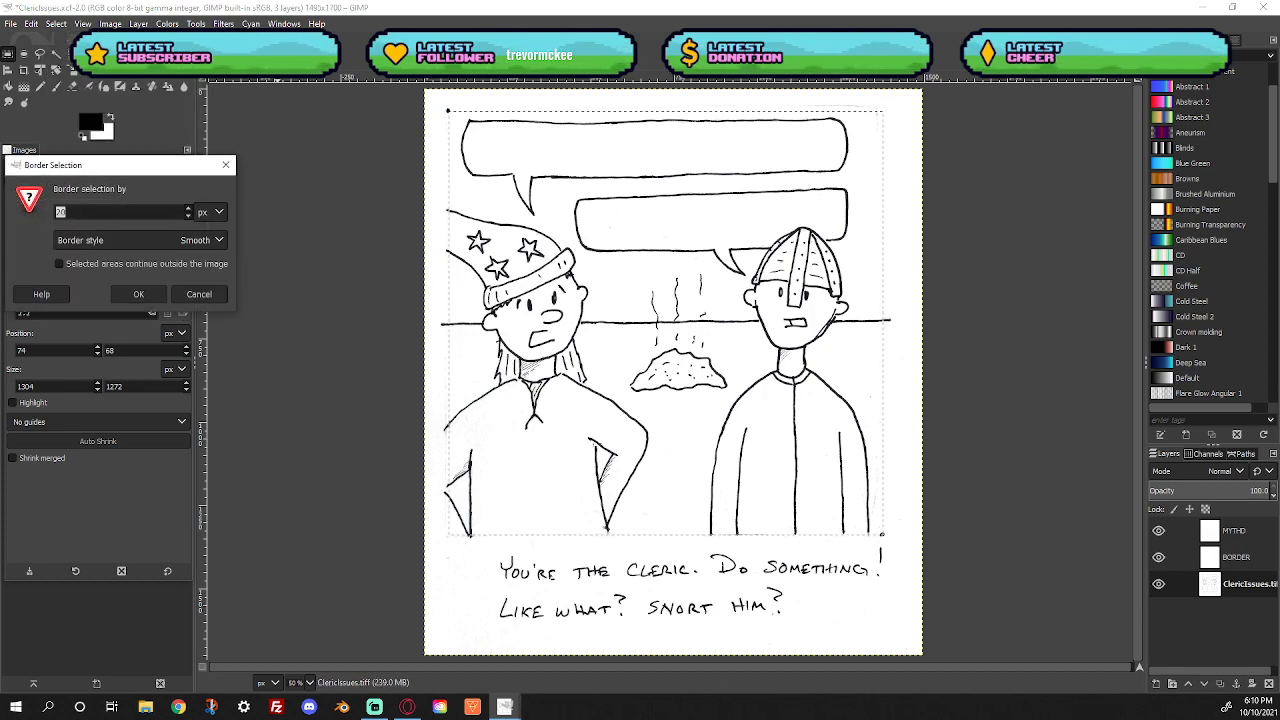
{"action": "left_click", "coordinate": [141, 295]}
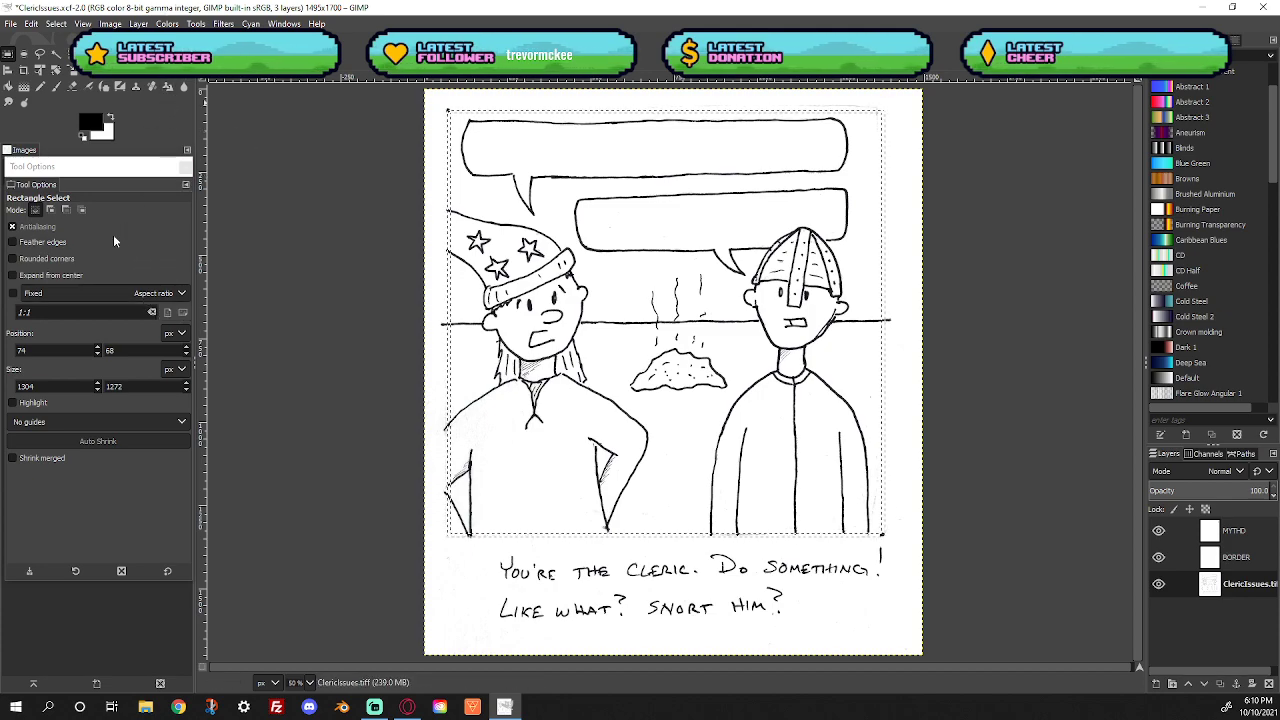
Try filling the border selection with the black foreground color on the ClericIssues.tiff layer and clear the selection
{"action": "left_click", "coordinate": [33, 24]}
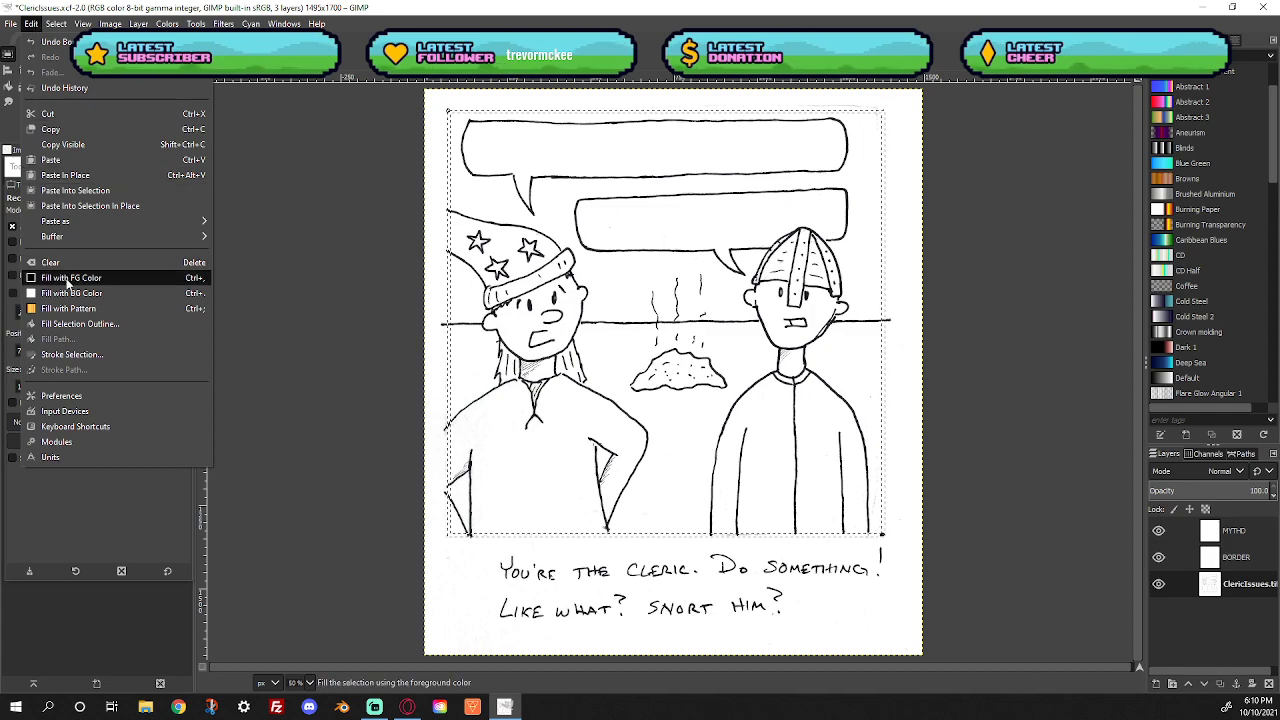
{"action": "left_click", "coordinate": [66, 278]}
{"action": "left_click", "coordinate": [56, 24]}
{"action": "left_click", "coordinate": [72, 57]}
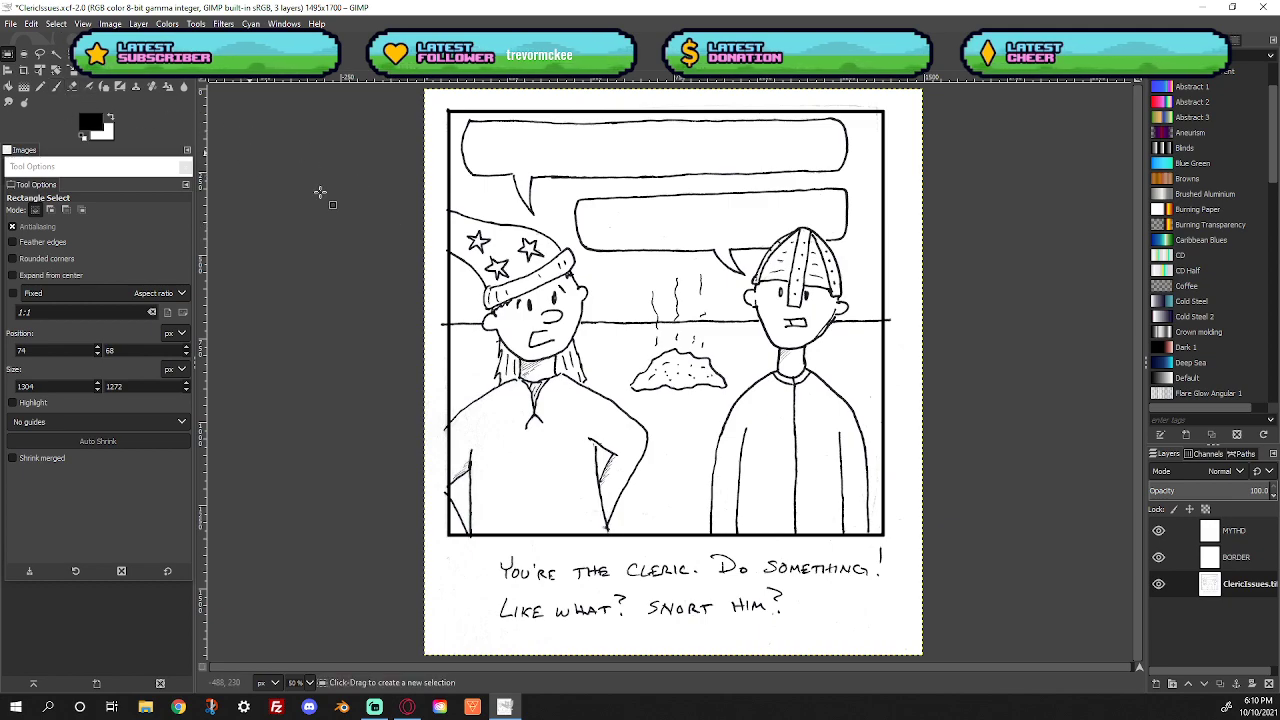
Duplicate the ClericIssues.tiff layer and try a size 52 Eraser stroke at the panel frame's upper-left corner, undoing the stroke
{"action": "right_click", "coordinate": [1263, 590]}
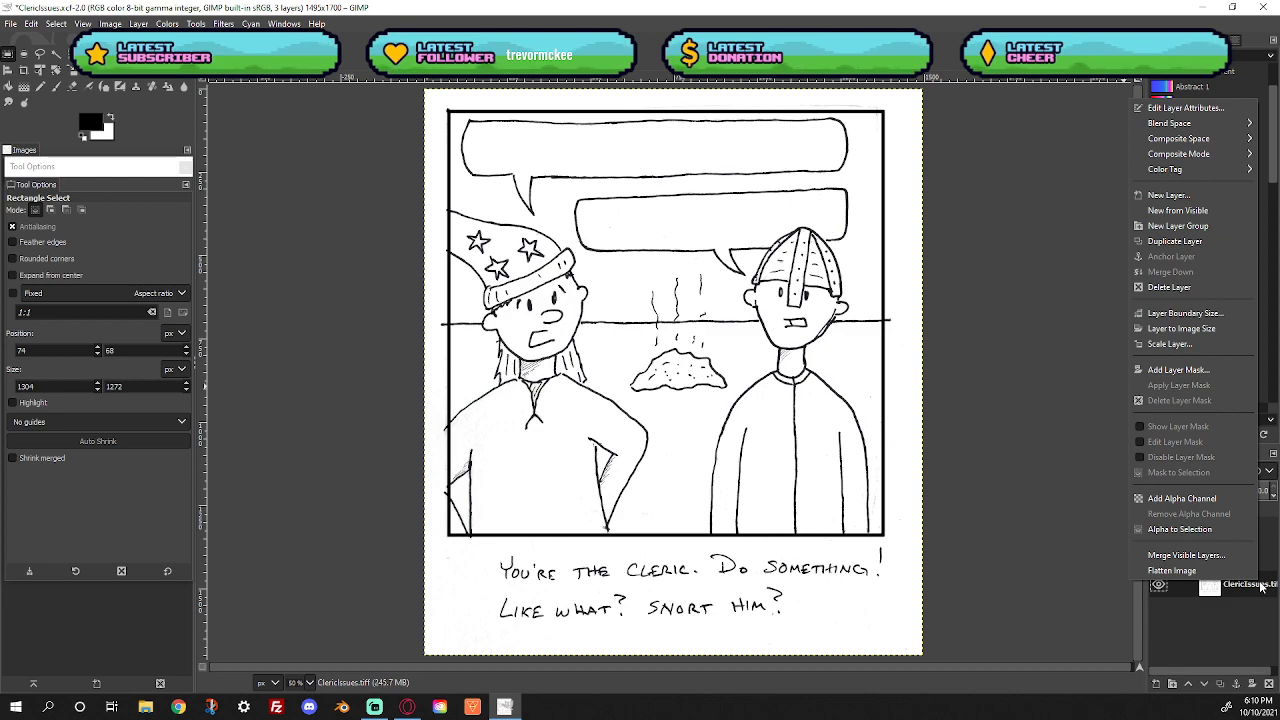
{"action": "left_click", "coordinate": [1178, 242]}
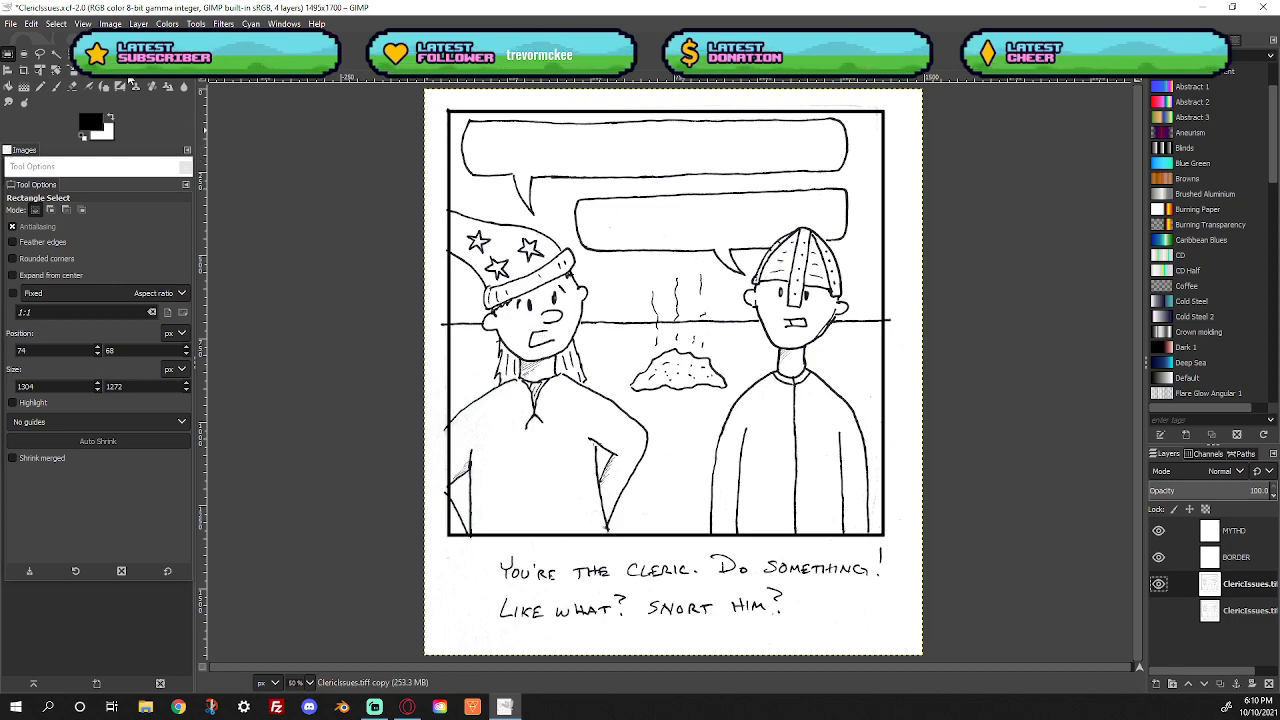
{"action": "left_click", "coordinate": [72, 88]}
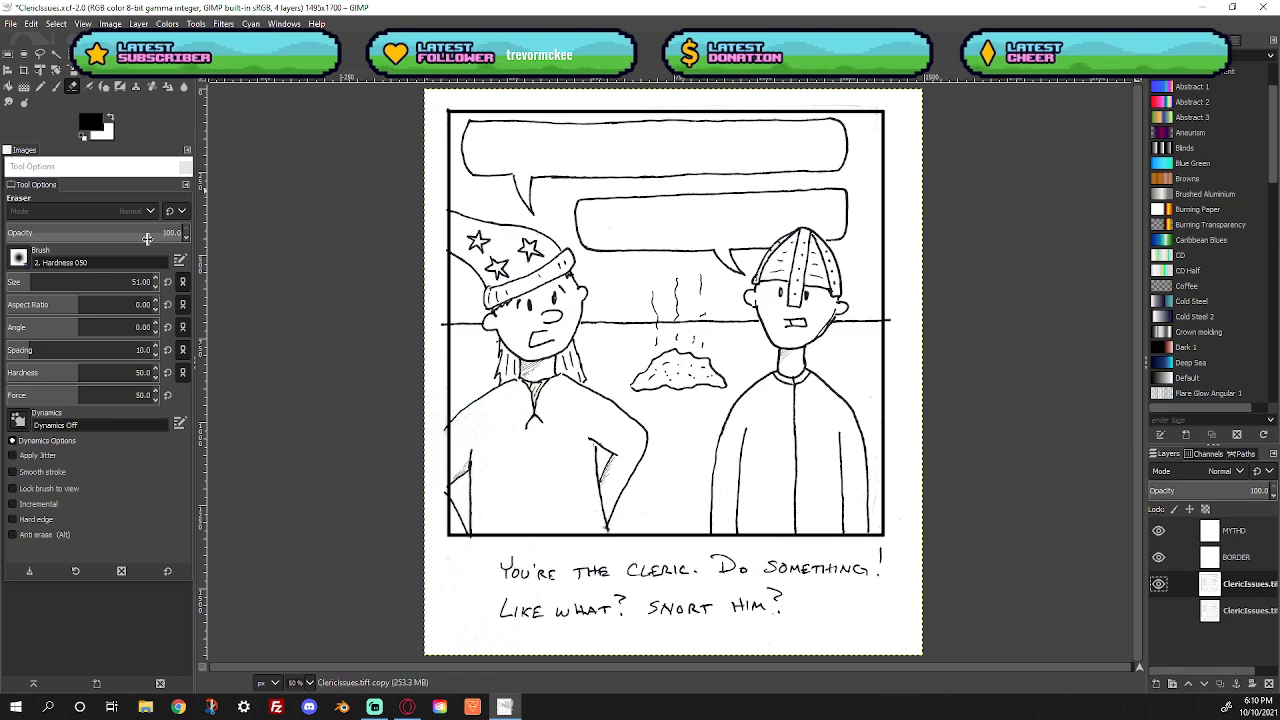
{"action": "left_click", "coordinate": [156, 280]}
{"action": "left_click_drag", "start_coordinate": [432, 120], "coordinate": [467, 108]}
{"action": "key", "text": "ctrl+z"}
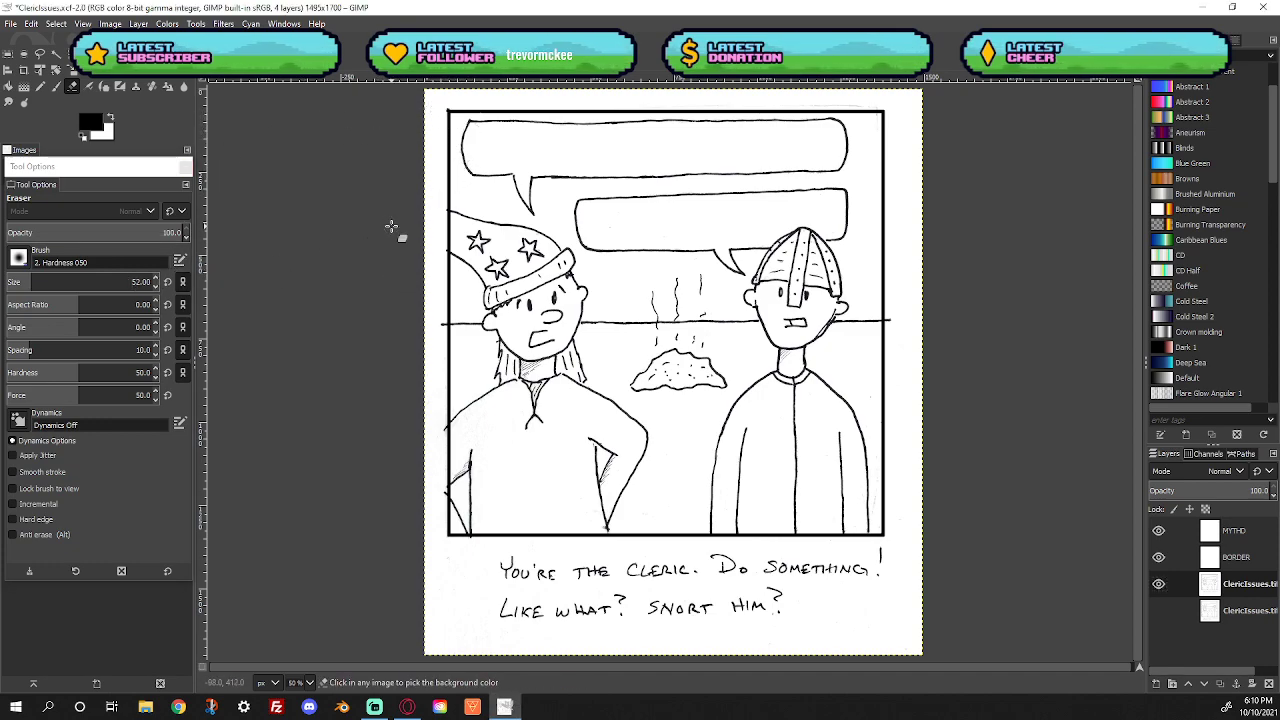
Undo the layer duplication and the frame fill on the scan layer, back to the active border selection
{"action": "left_click", "coordinate": [1254, 556]}
{"action": "left_click", "coordinate": [1249, 590]}
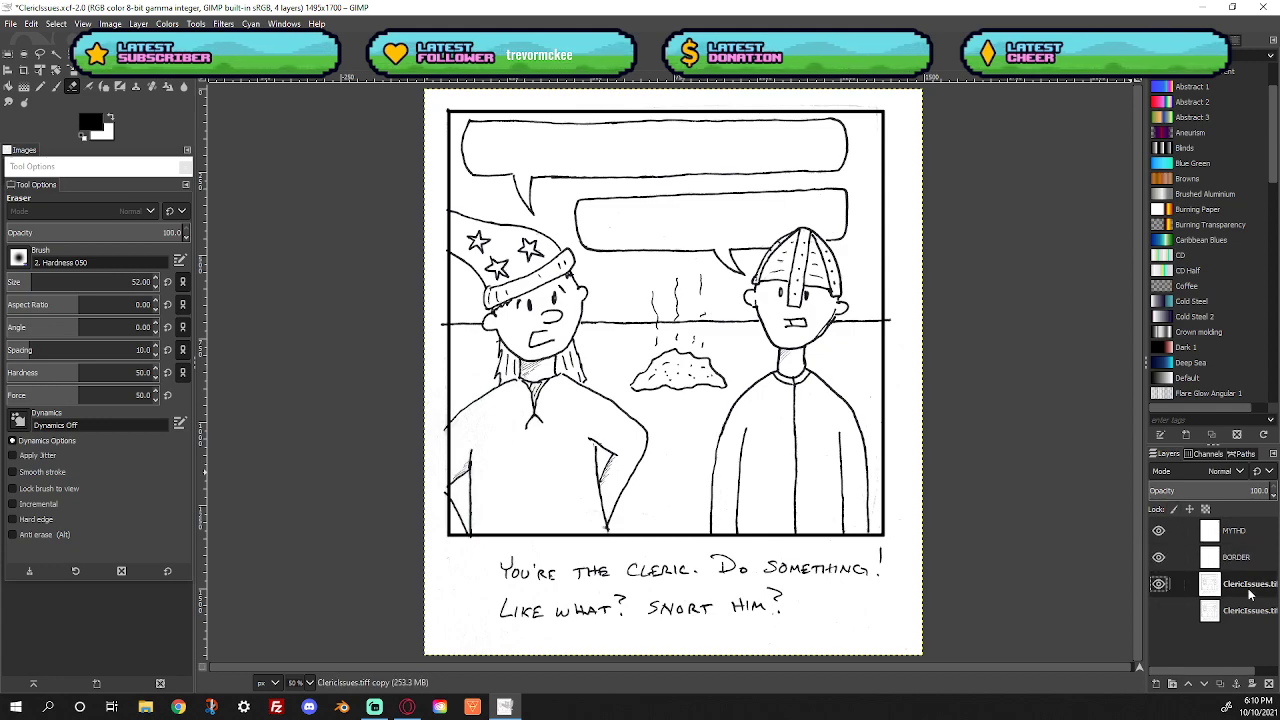
{"action": "key", "text": "ctrl+z"}
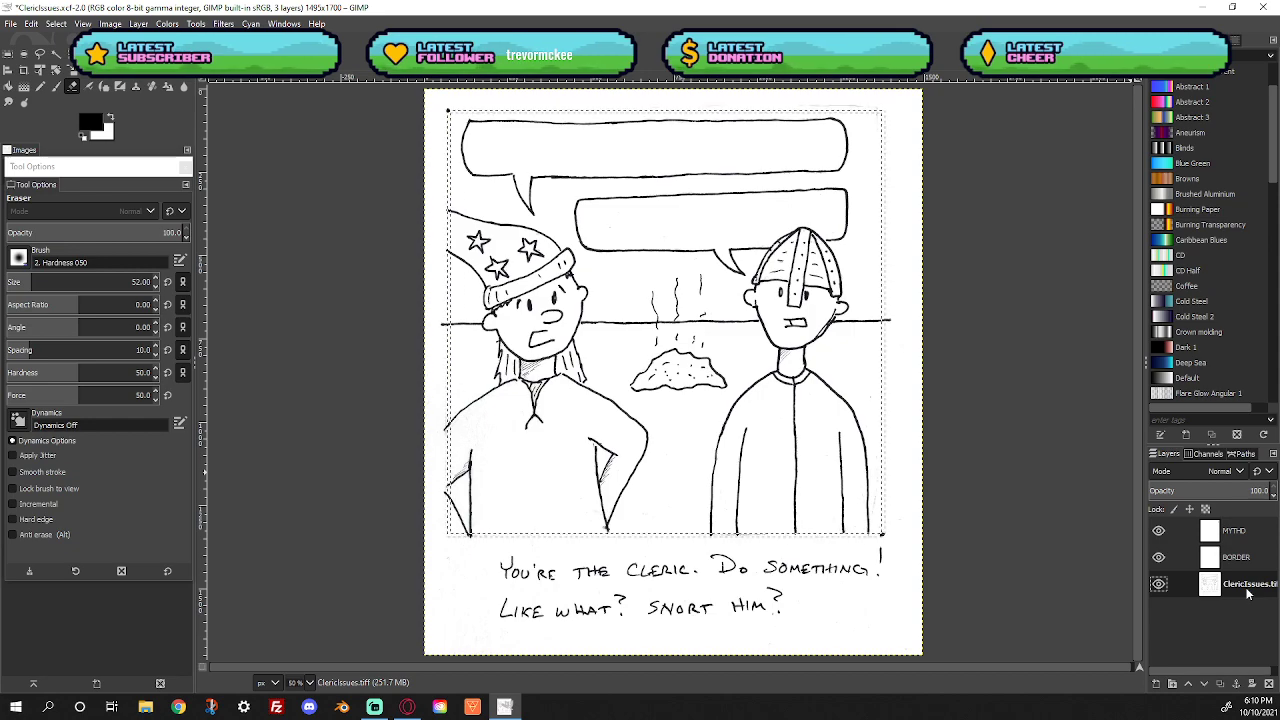
Fill the border selection with the black foreground color on the BORDER layer
{"action": "left_click", "coordinate": [1247, 566]}
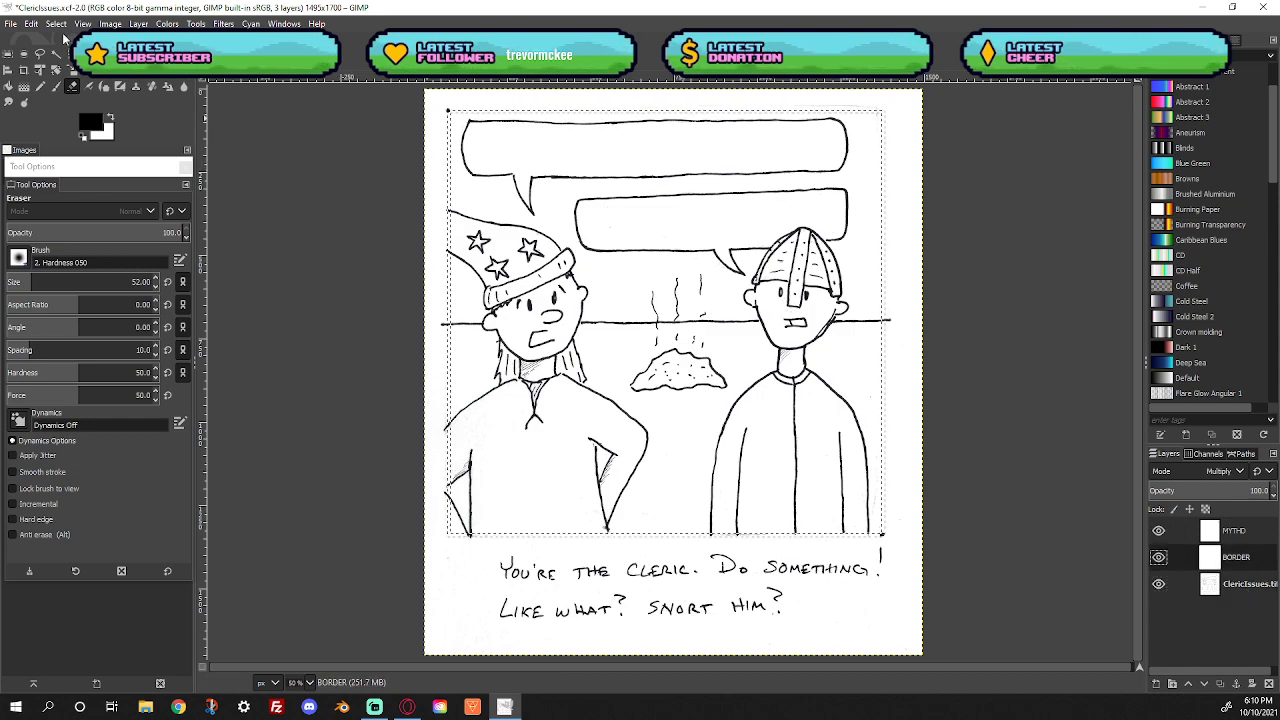
{"action": "left_click", "coordinate": [35, 24]}
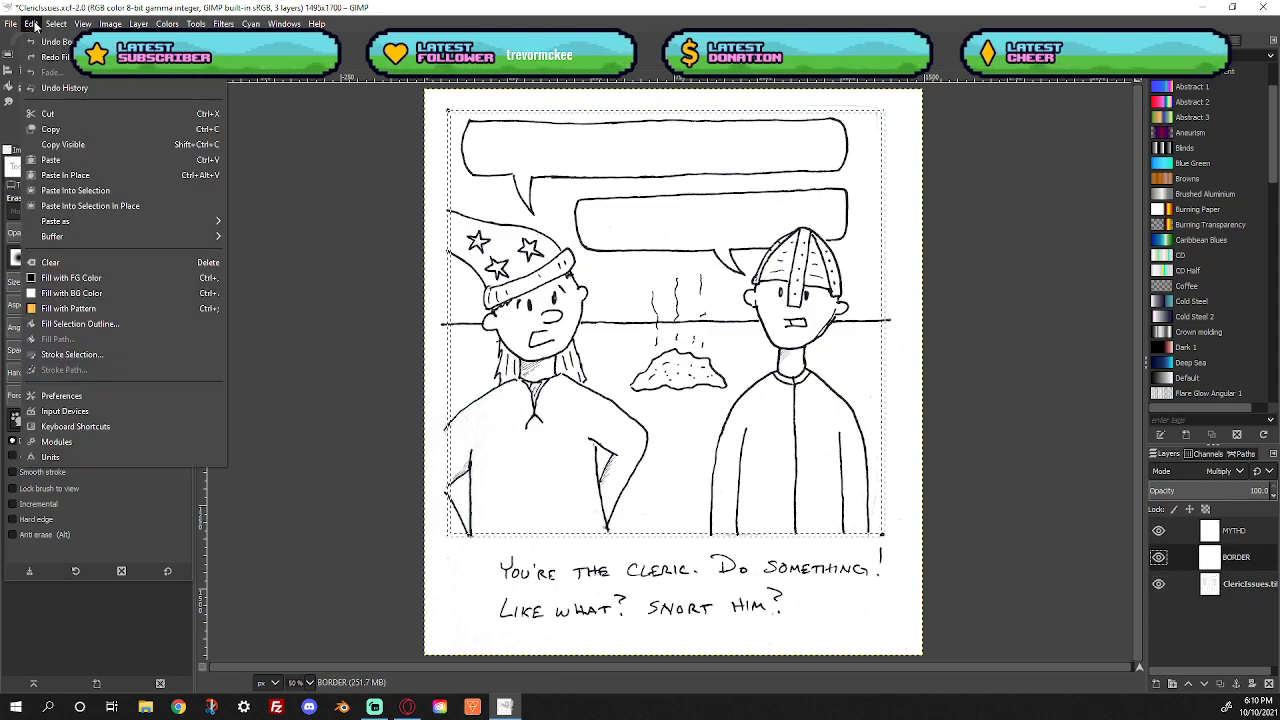
{"action": "left_click", "coordinate": [66, 278]}
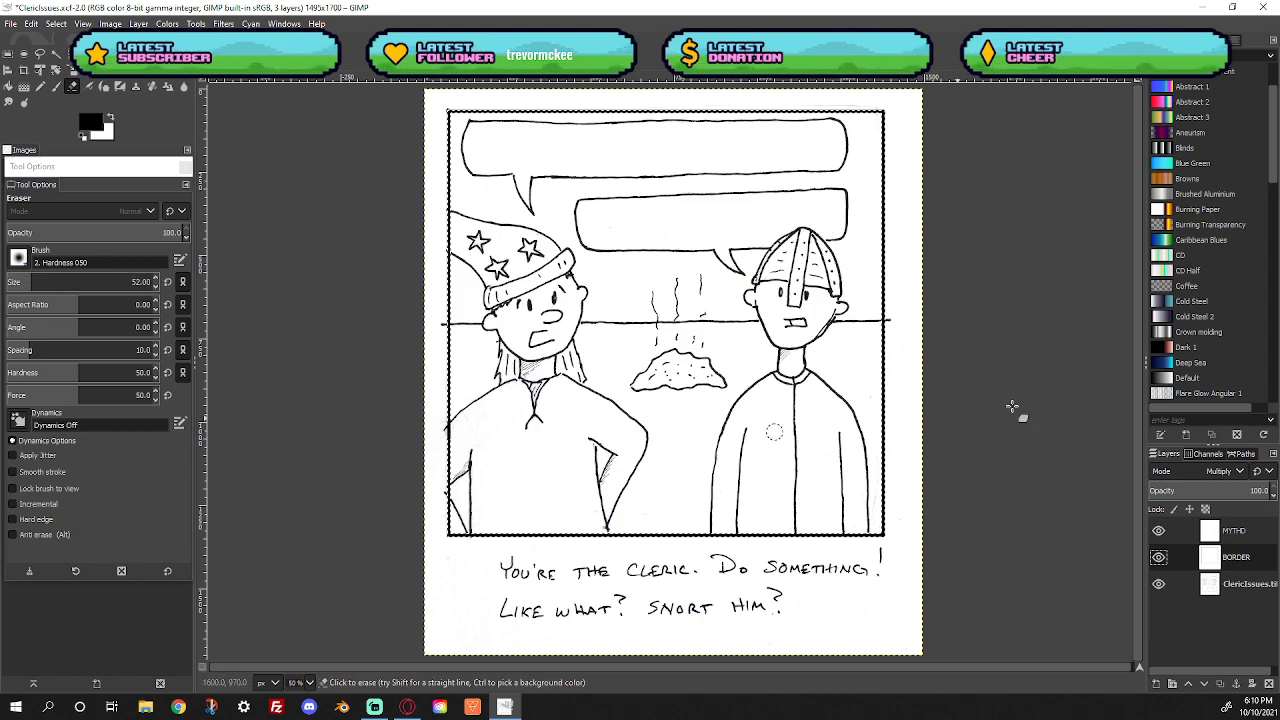
Duplicate the ClericIssues.tiff layer, hide the original and keep the copy visible
{"action": "left_click", "coordinate": [1237, 590]}
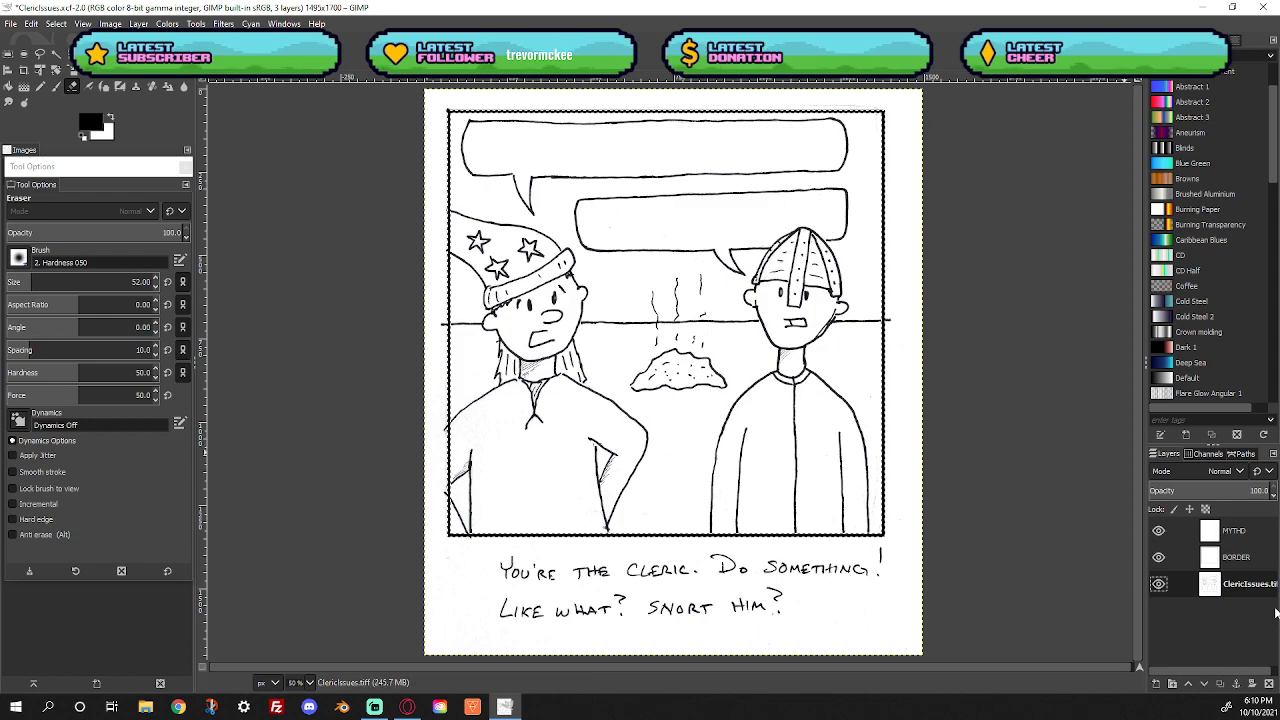
{"action": "right_click", "coordinate": [1235, 588]}
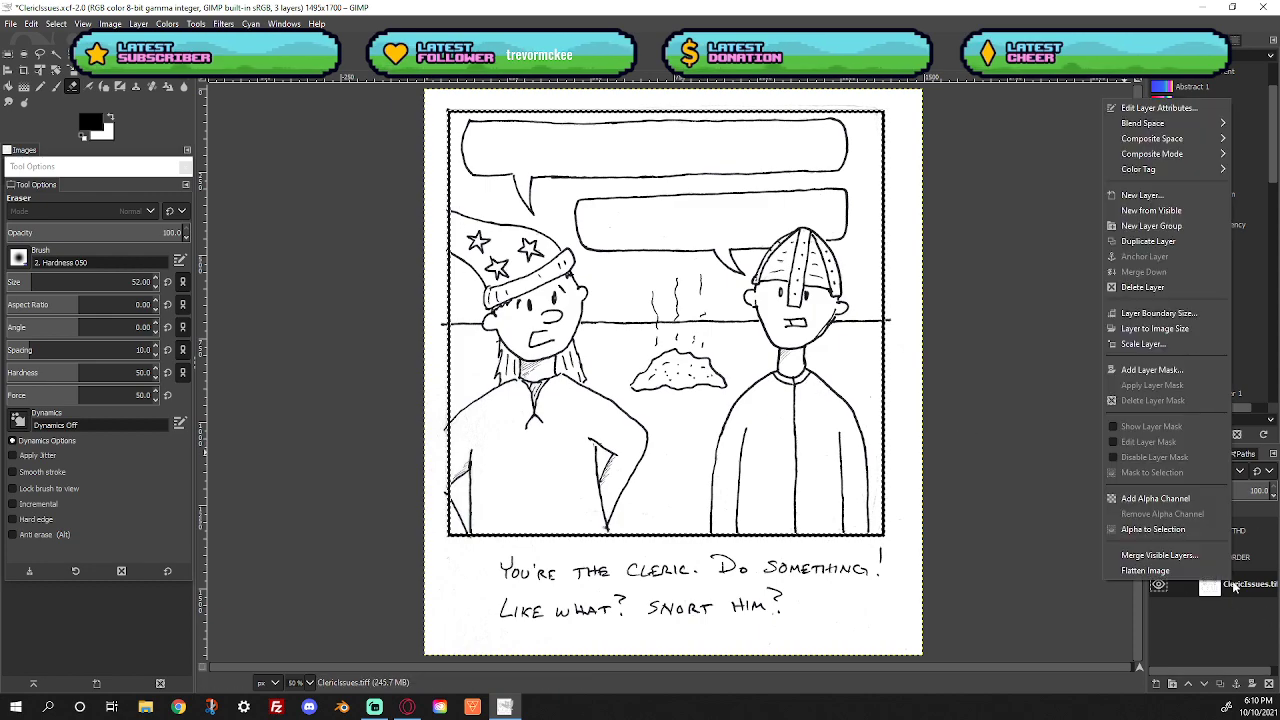
{"action": "left_click", "coordinate": [1162, 242]}
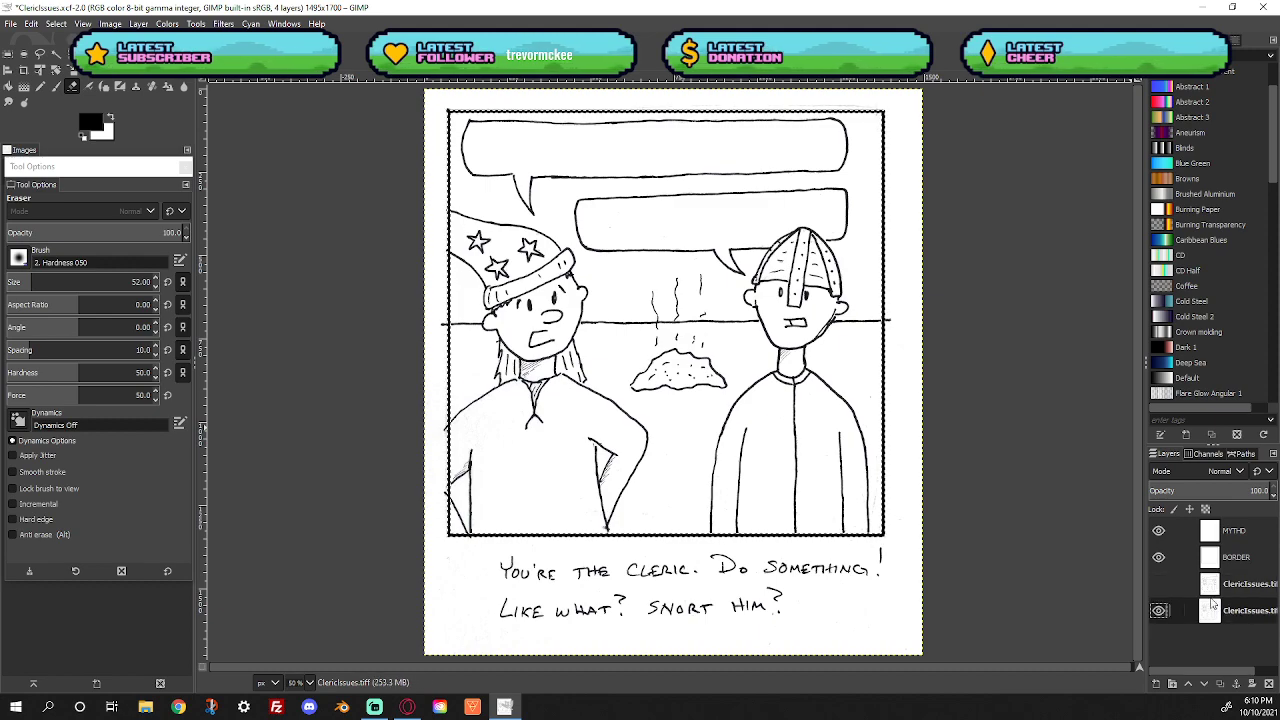
{"action": "left_click", "coordinate": [1162, 609]}
{"action": "left_click", "coordinate": [1160, 584]}
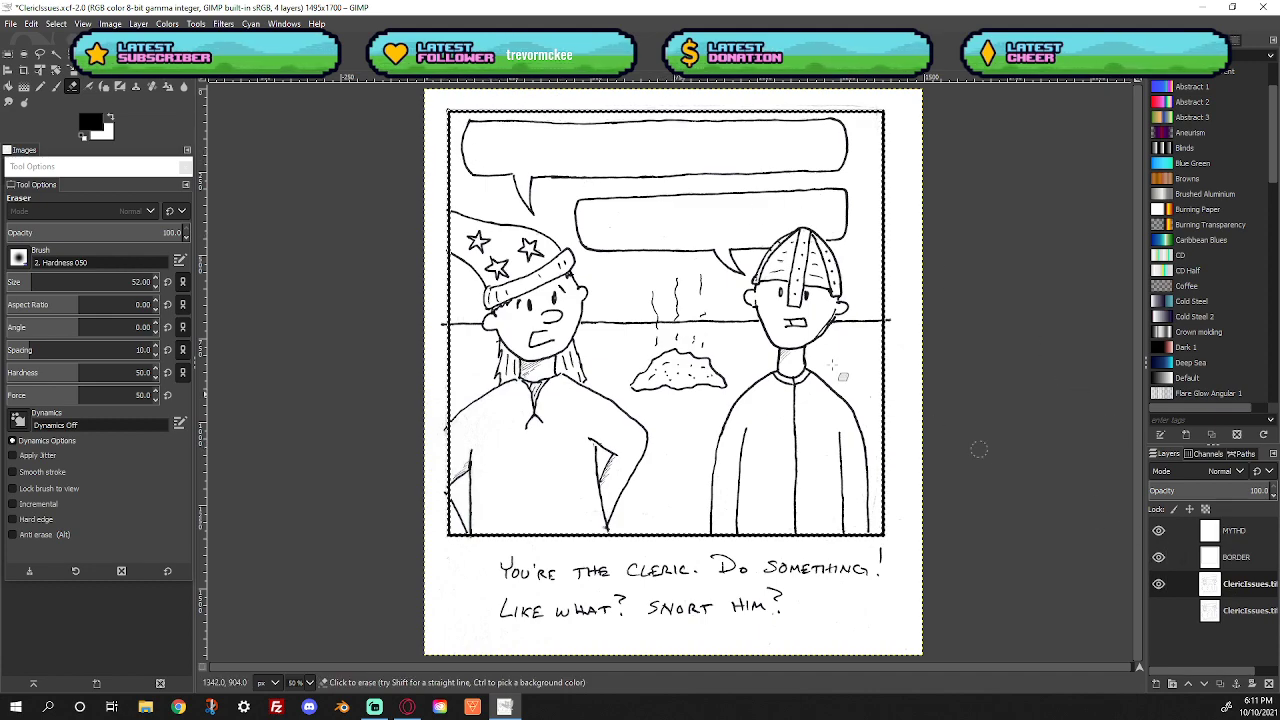
Clear the border selection around the comic panel
{"action": "left_click", "coordinate": [56, 23]}
{"action": "left_click", "coordinate": [58, 48]}
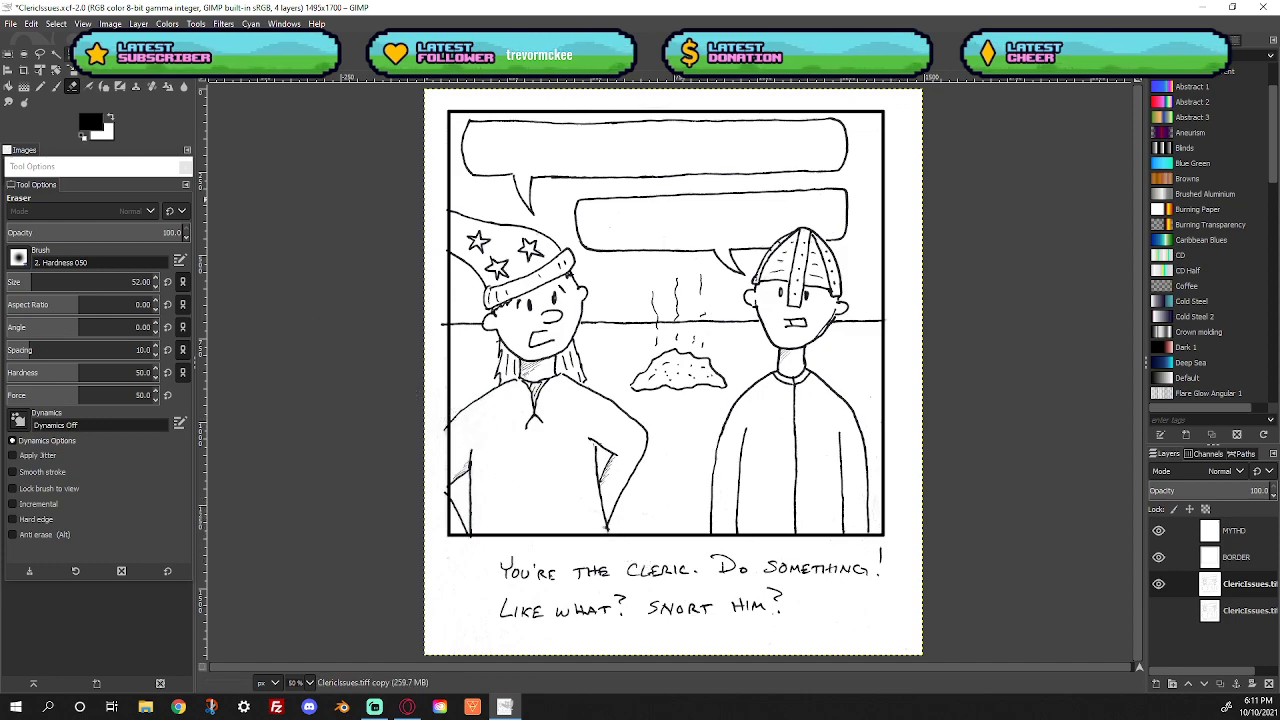
Pick the paper white as the foreground color and set the Eraser to the 2. Hardness 100 brush
{"action": "key", "text": "o"}
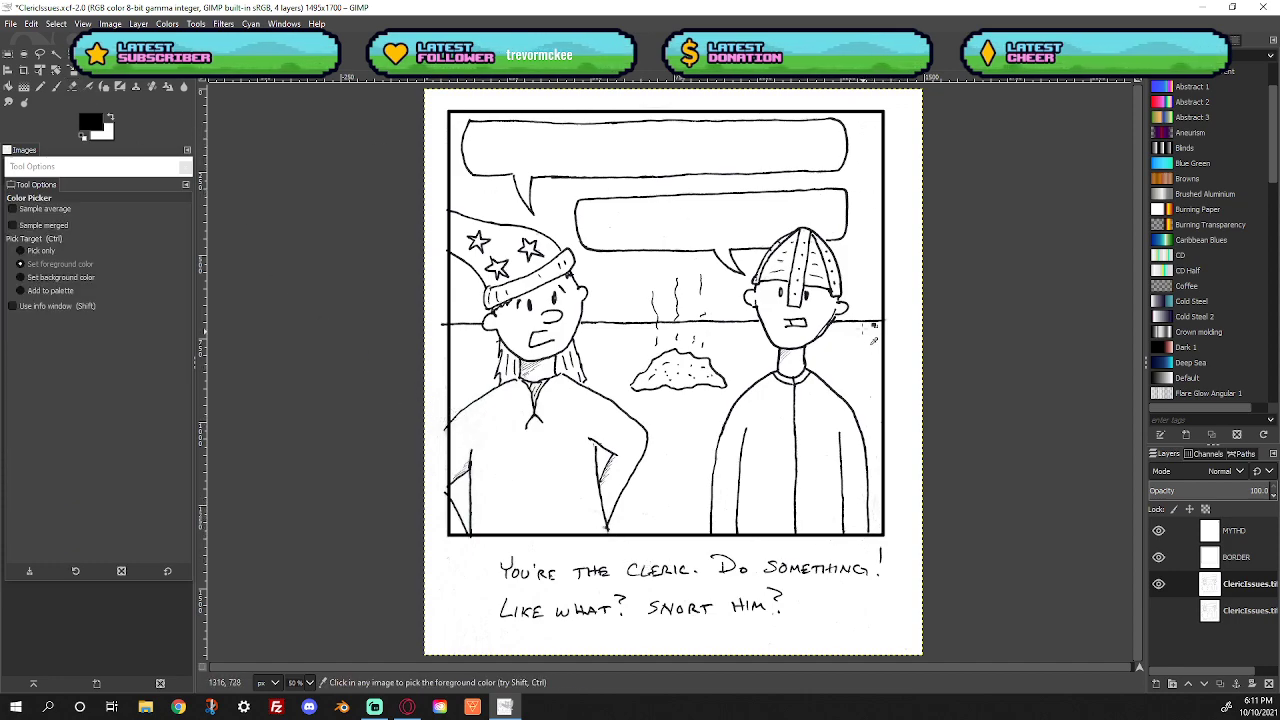
{"action": "left_click", "coordinate": [866, 362]}
{"action": "key", "text": "z"}
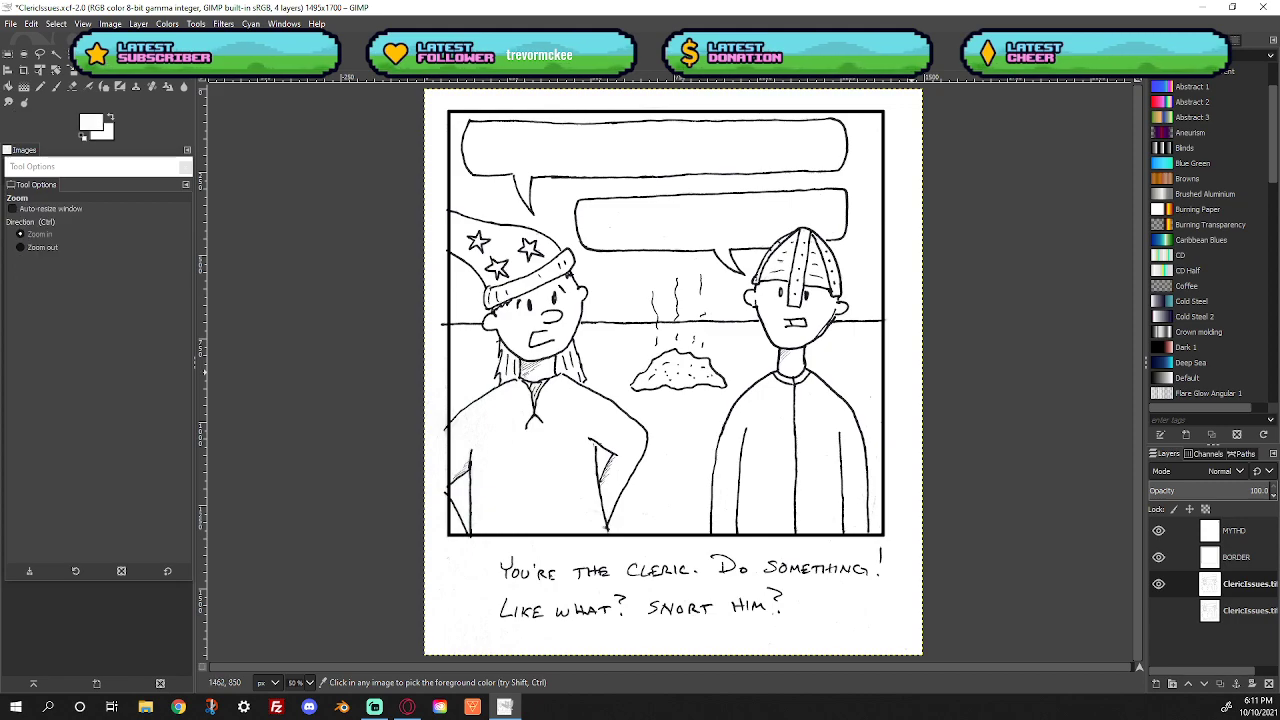
{"action": "left_click_drag", "start_coordinate": [860, 289], "coordinate": [944, 385]}
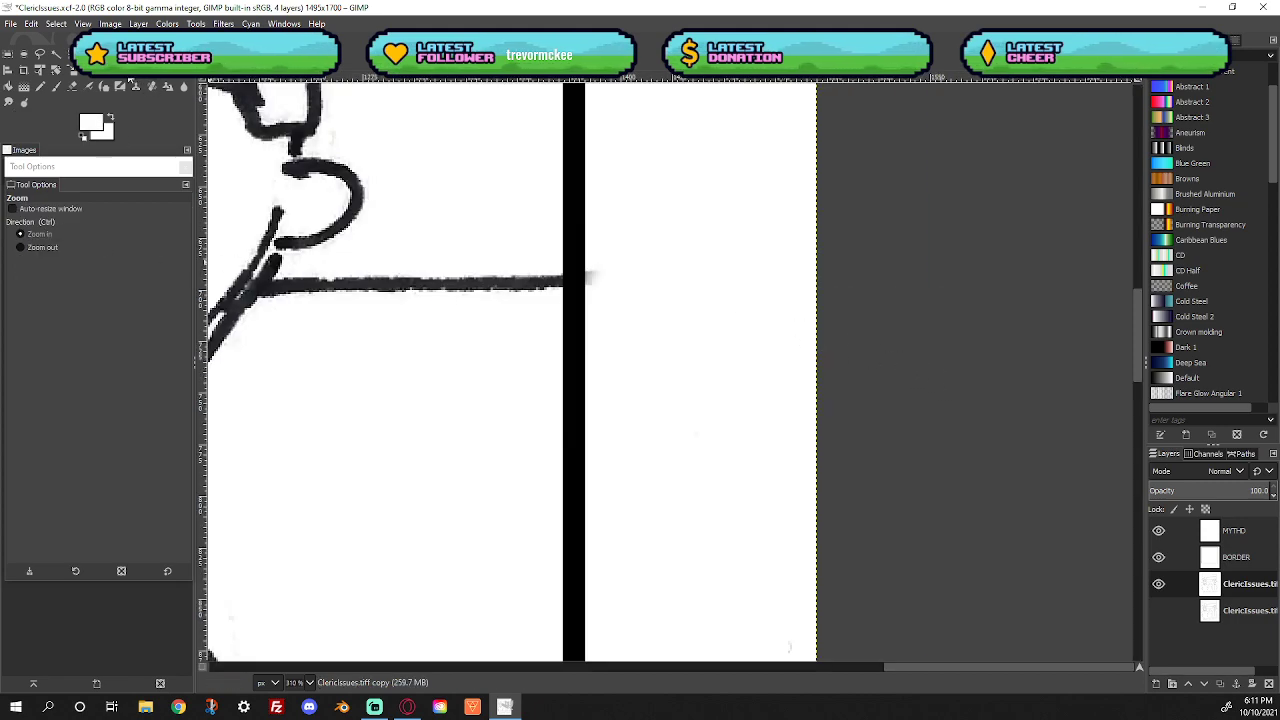
{"action": "left_click", "coordinate": [72, 86]}
{"action": "left_click", "coordinate": [19, 259]}
{"action": "left_click", "coordinate": [68, 300]}
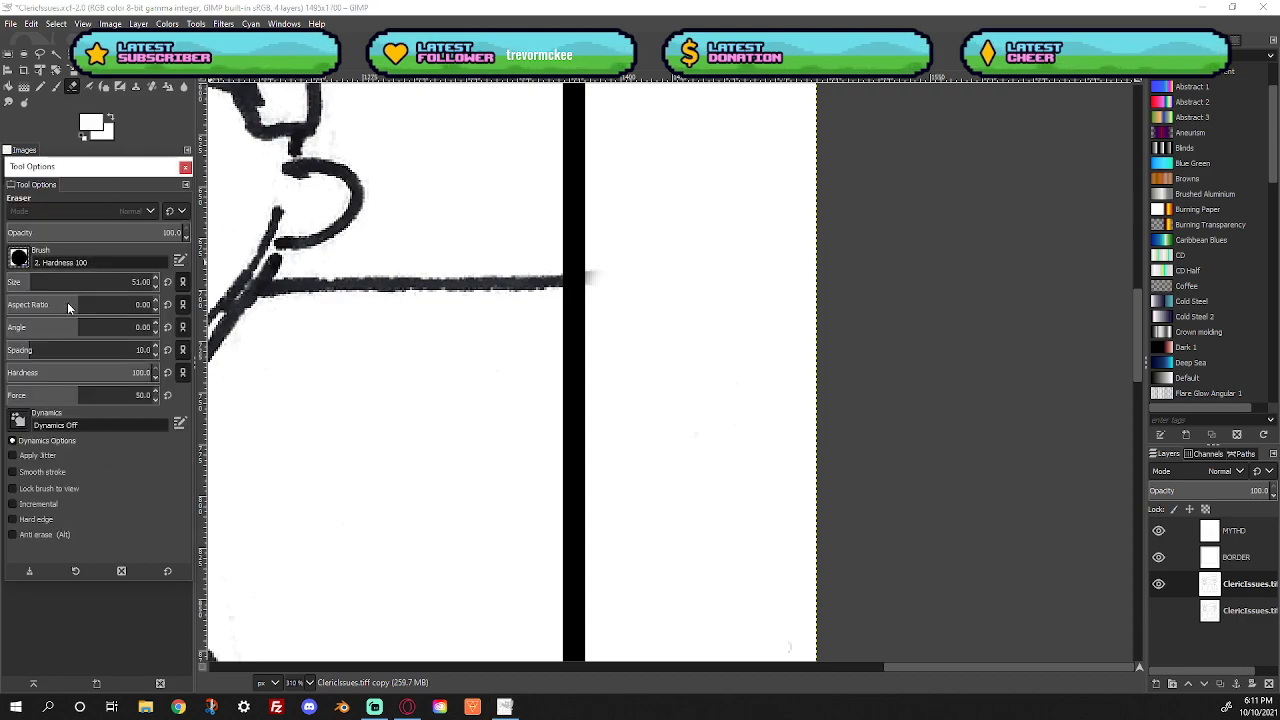
Erase the stray ink and specks outside the panel frame's right edge and in the margin beside the caption
{"action": "scroll", "coordinate": [650, 300], "scroll_direction": "down", "scroll_amount": 5}
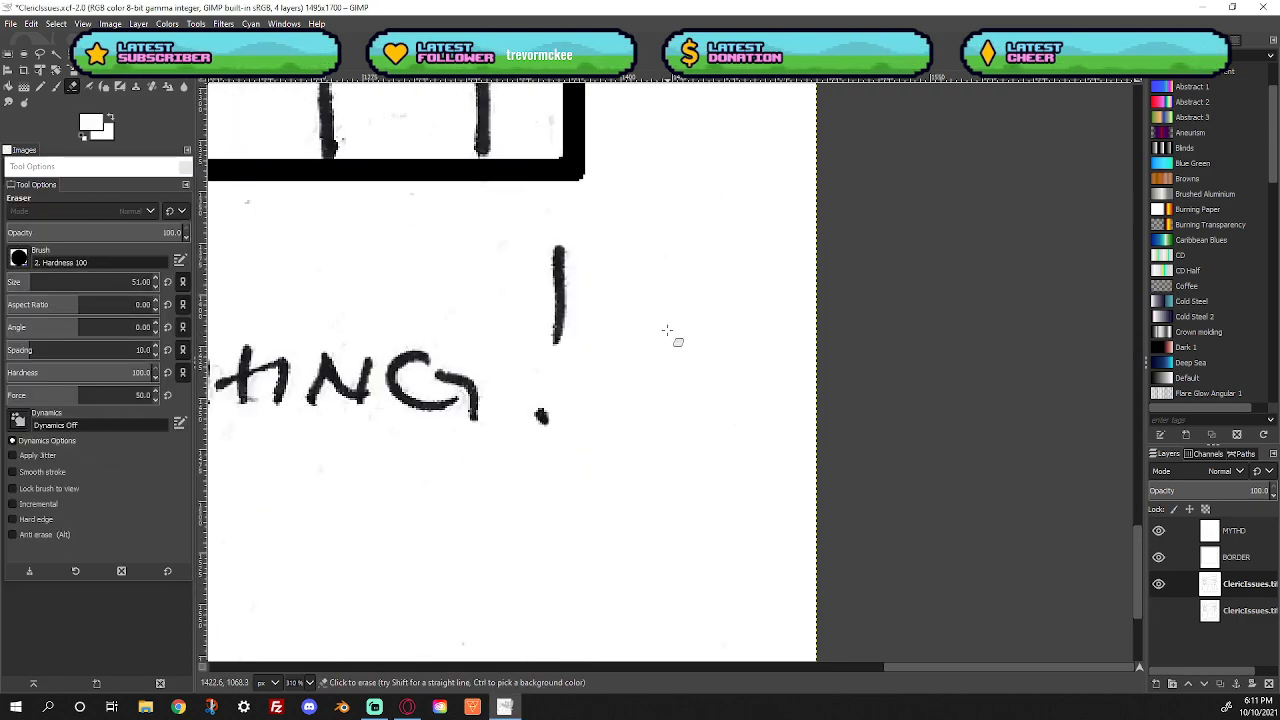
{"action": "scroll", "coordinate": [675, 335], "scroll_direction": "up", "scroll_amount": 3}
{"action": "scroll", "coordinate": [680, 337], "scroll_direction": "down", "scroll_amount": 2}
{"action": "scroll", "coordinate": [671, 330], "scroll_direction": "down", "scroll_amount": 3}
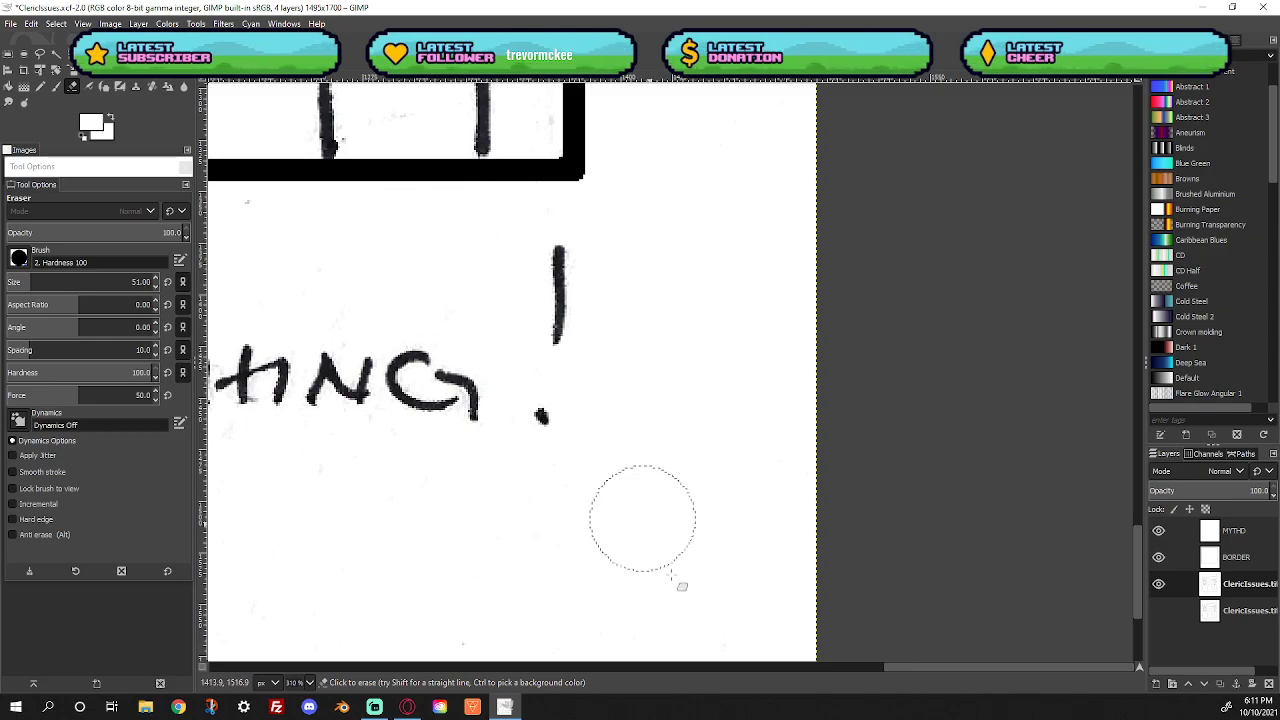
{"action": "left_click_drag", "start_coordinate": [937, 667], "coordinate": [234, 664]}
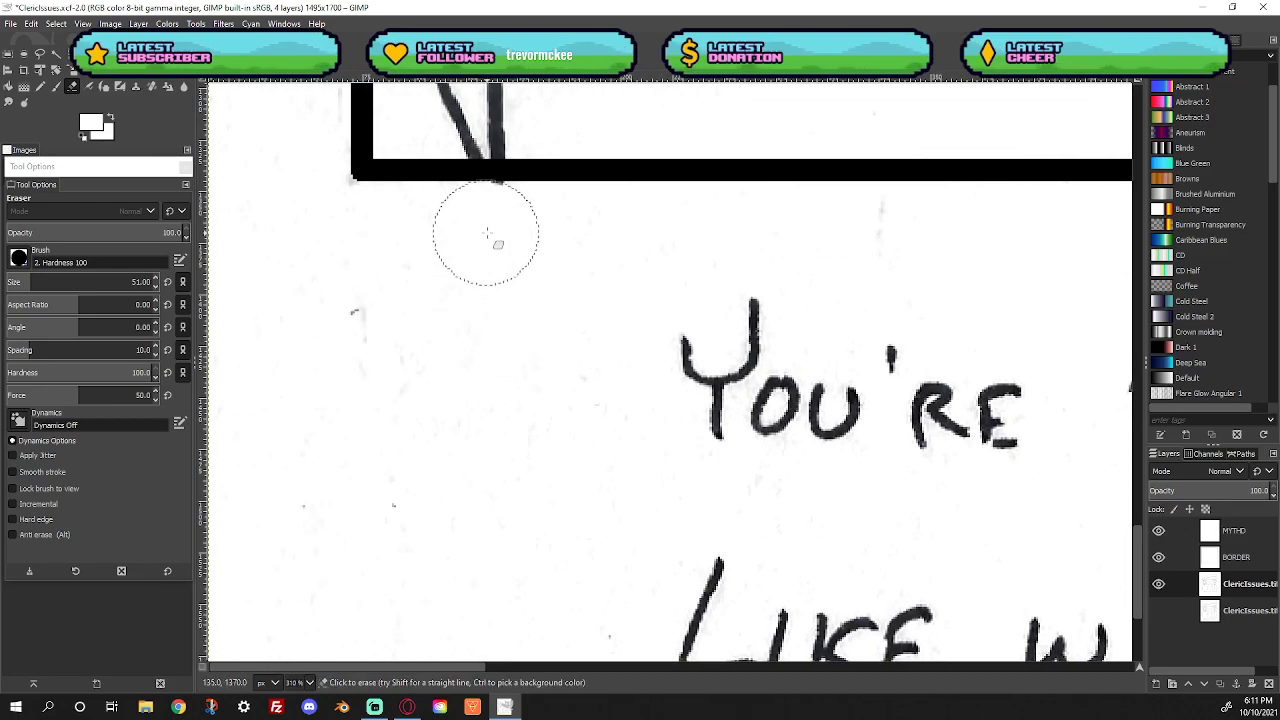
Erase the line overshoots and specks outside the panel frame's left edge, from the bottom corner up to the top
{"action": "scroll", "coordinate": [360, 300], "scroll_direction": "up", "scroll_amount": 3}
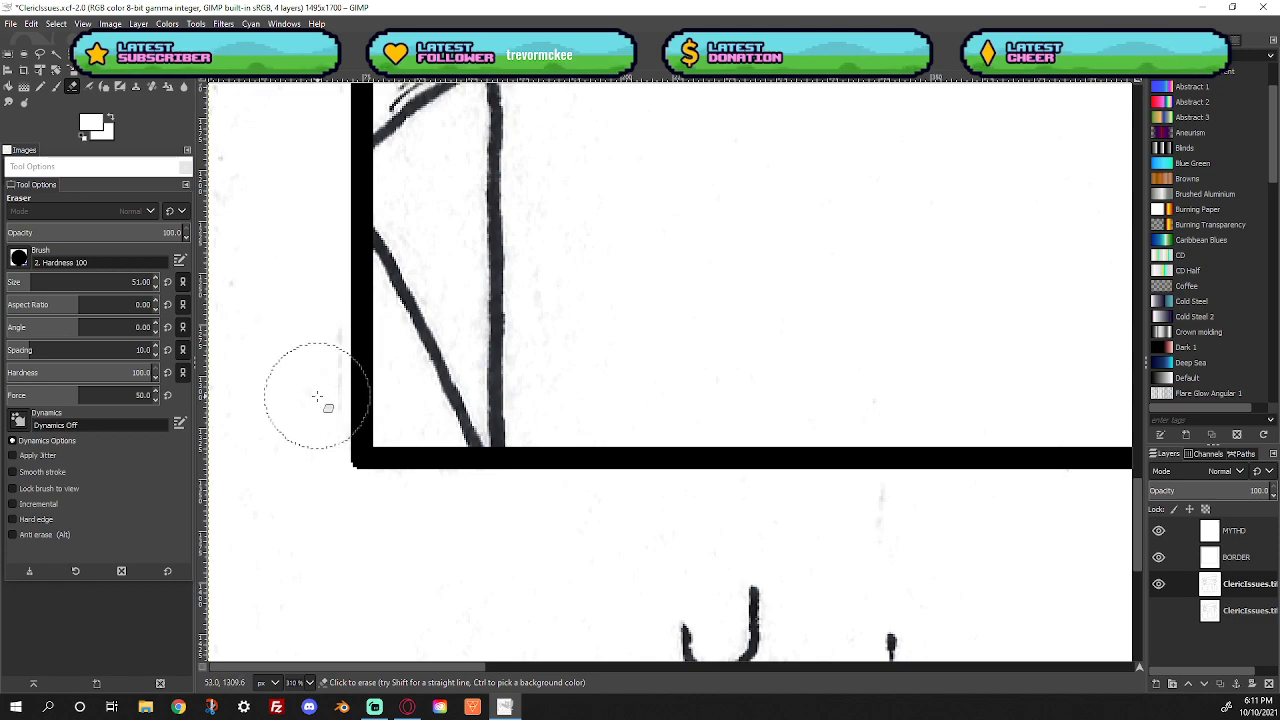
{"action": "scroll", "coordinate": [320, 400], "scroll_direction": "up", "scroll_amount": 3}
{"action": "scroll", "coordinate": [300, 370], "scroll_direction": "up", "scroll_amount": 3}
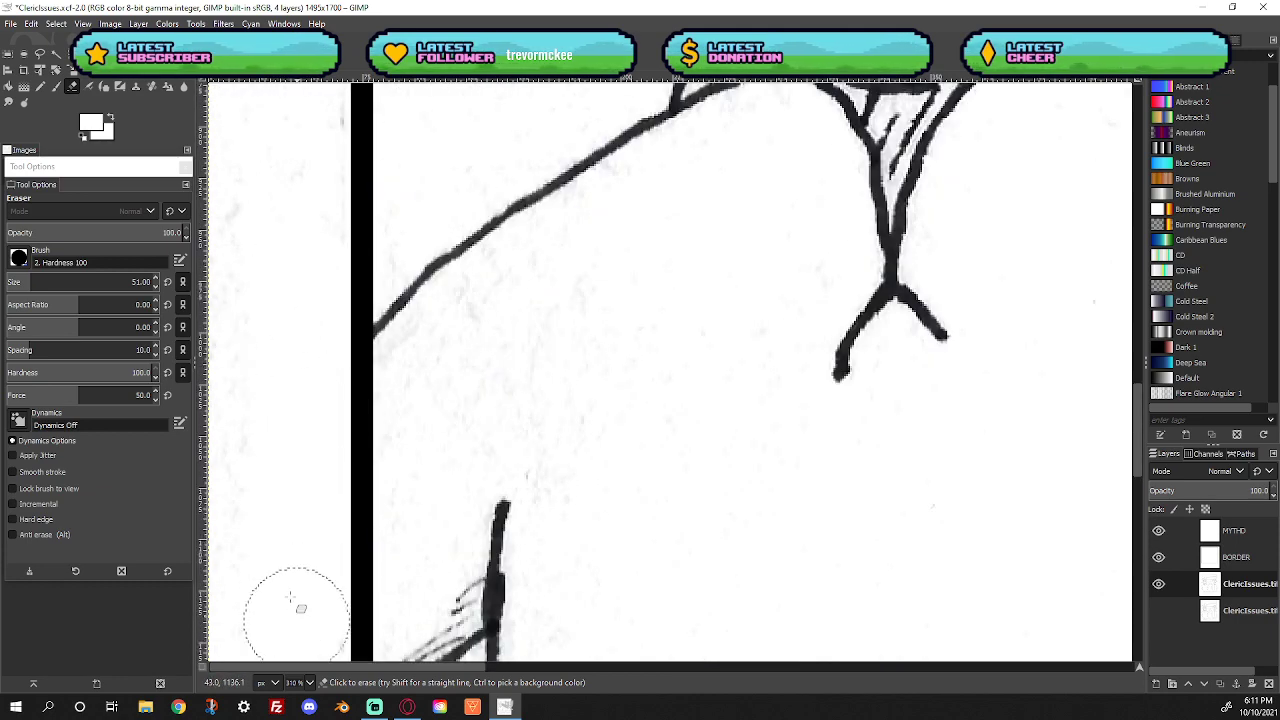
{"action": "scroll", "coordinate": [280, 440], "scroll_direction": "up", "scroll_amount": 4}
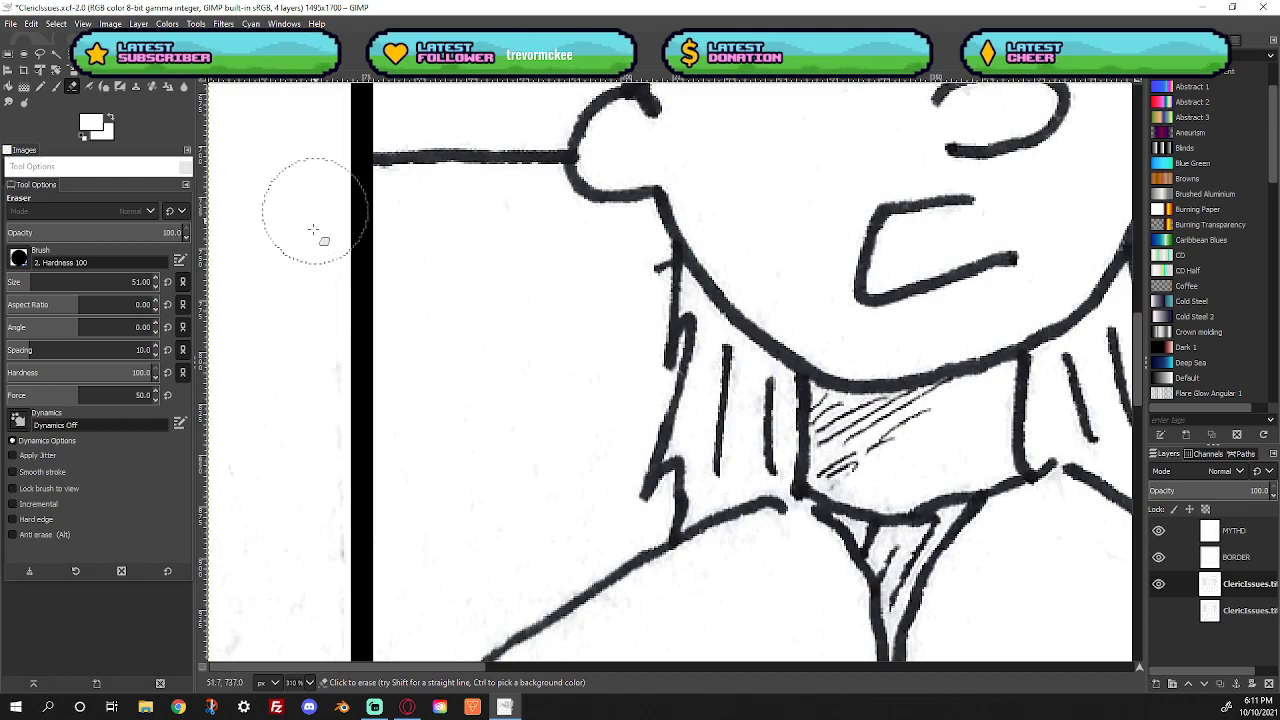
{"action": "scroll", "coordinate": [310, 230], "scroll_direction": "up", "scroll_amount": 4}
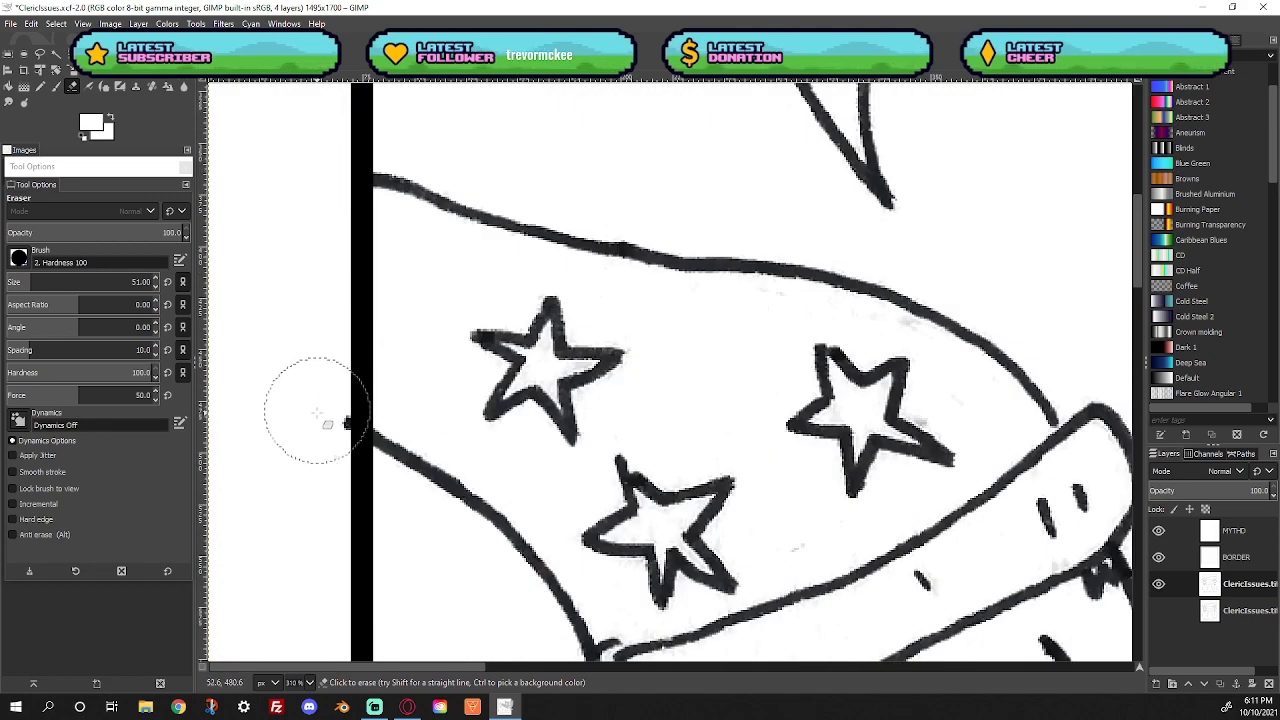
{"action": "scroll", "coordinate": [298, 368], "scroll_direction": "up", "scroll_amount": 4}
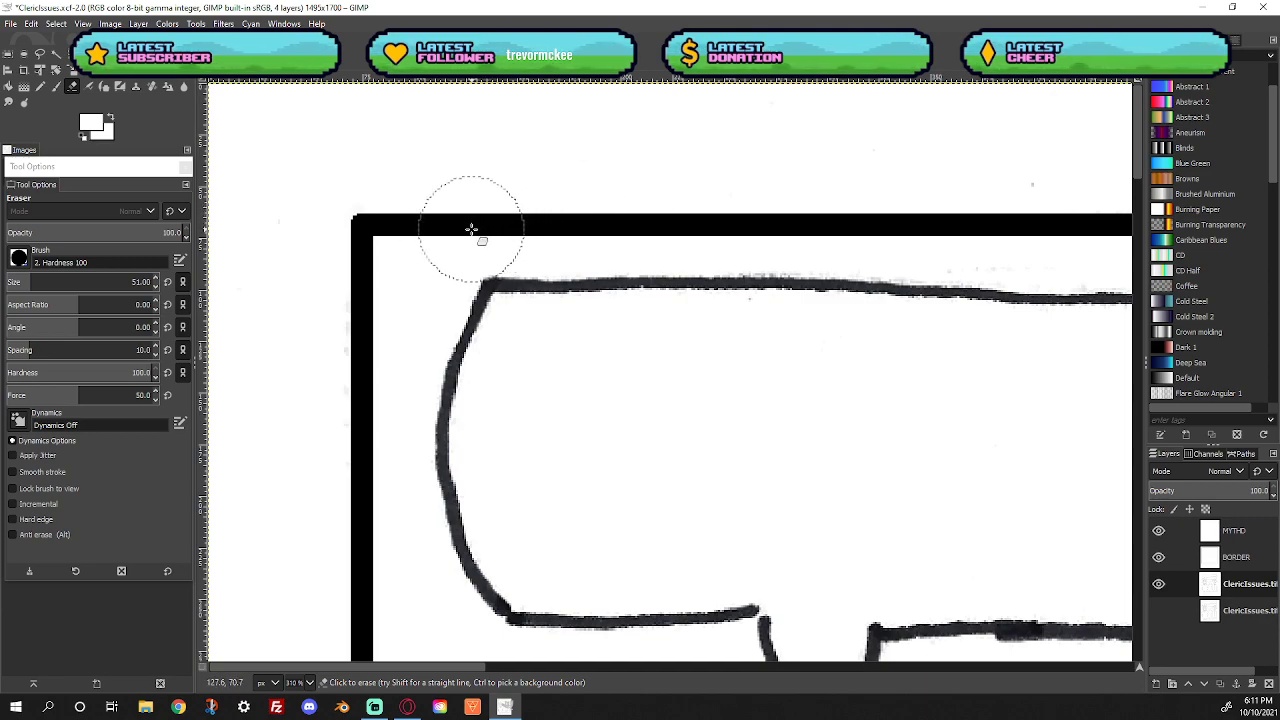
Select the dark ink lines by color on the ClericIssues.tiff copy layer, sampling the left character's outline
{"action": "scroll", "coordinate": [590, 160], "scroll_direction": "down", "scroll_amount": 10}
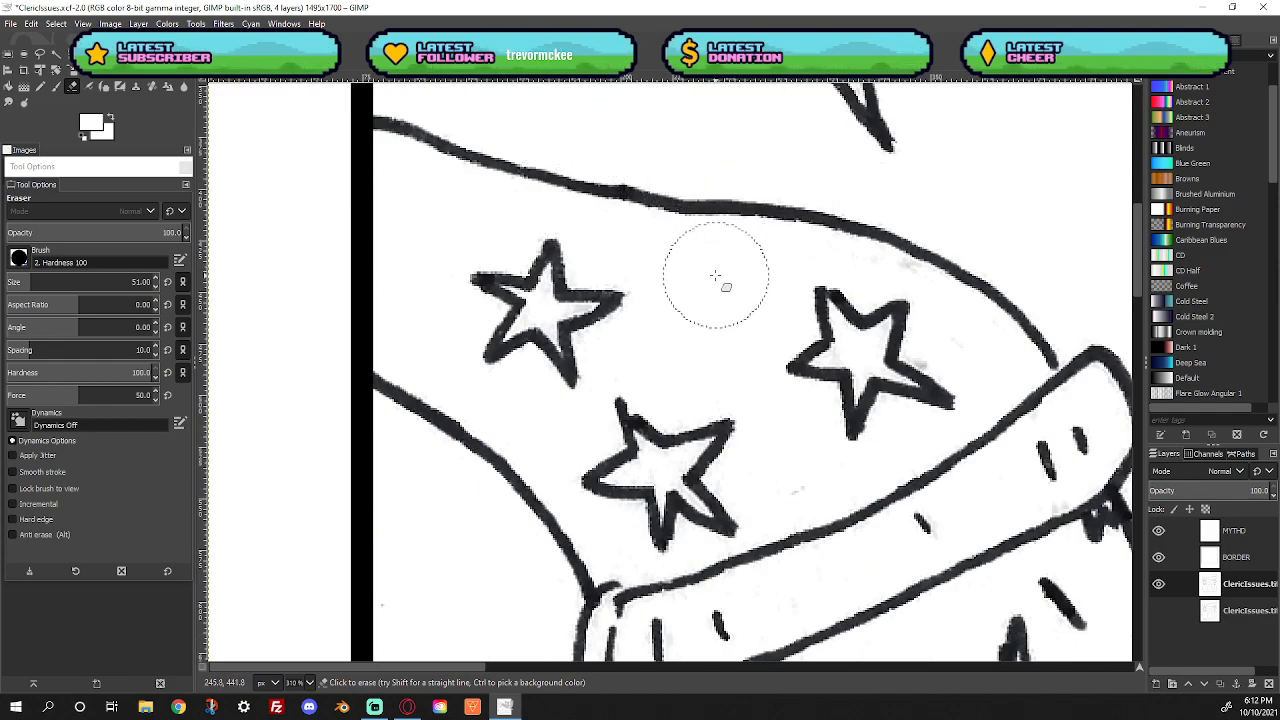
{"action": "scroll", "coordinate": [745, 315], "scroll_direction": "down", "scroll_amount": 3}
{"action": "scroll", "coordinate": [770, 300], "scroll_direction": "down", "scroll_amount": 4}
{"action": "scroll", "coordinate": [781, 305], "scroll_direction": "down", "scroll_amount": 6}
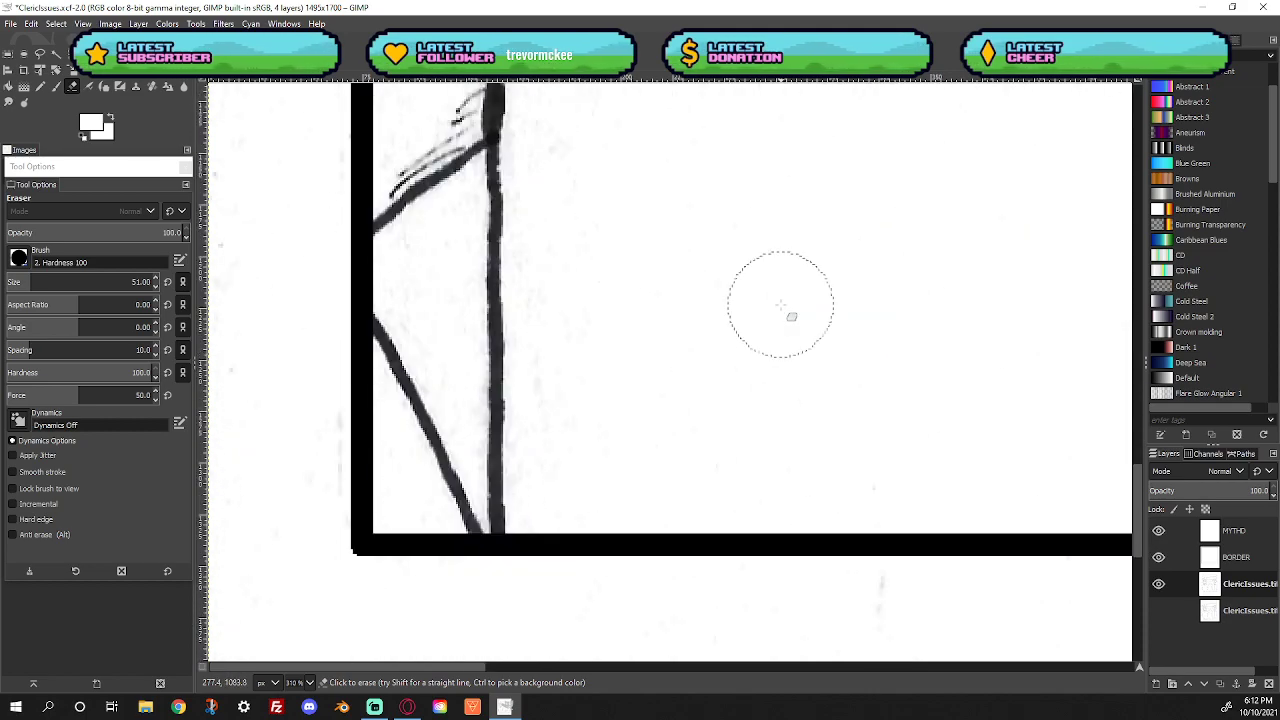
{"action": "scroll", "coordinate": [780, 305], "scroll_direction": "up", "scroll_amount": 3}
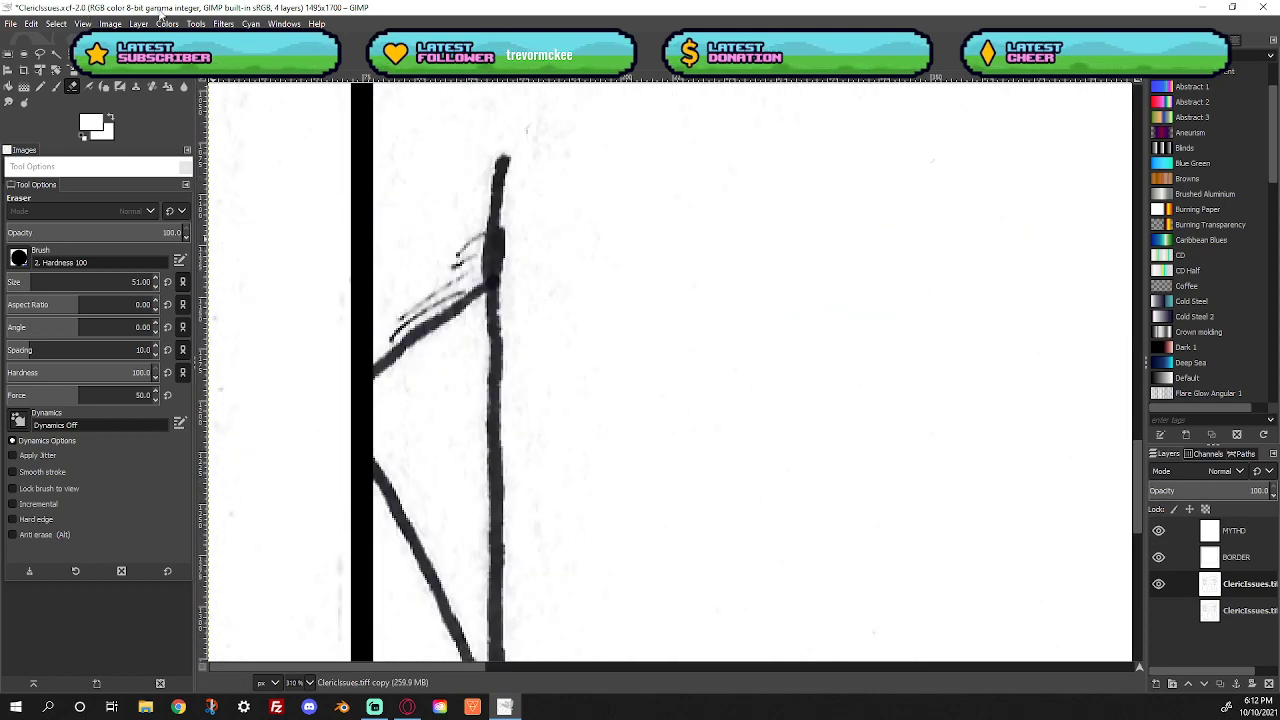
{"action": "left_click", "coordinate": [56, 53]}
{"action": "left_click", "coordinate": [490, 262]}
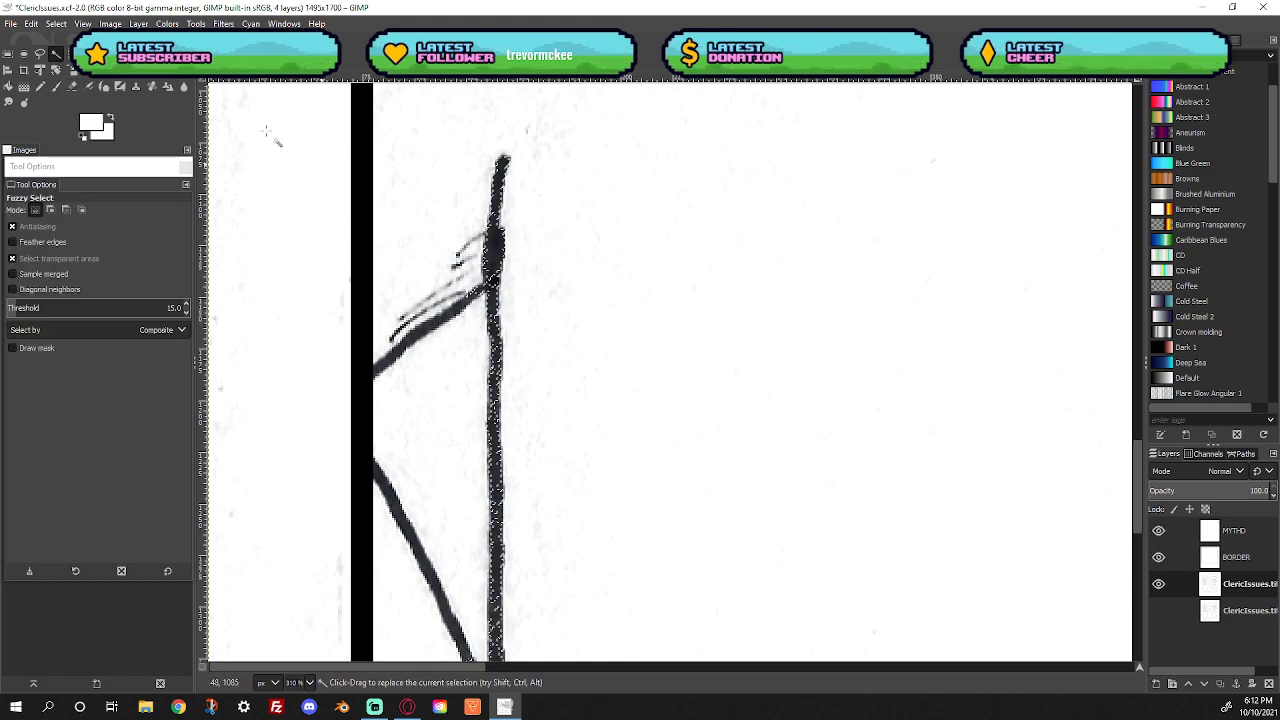
{"action": "key", "text": "shift+o"}
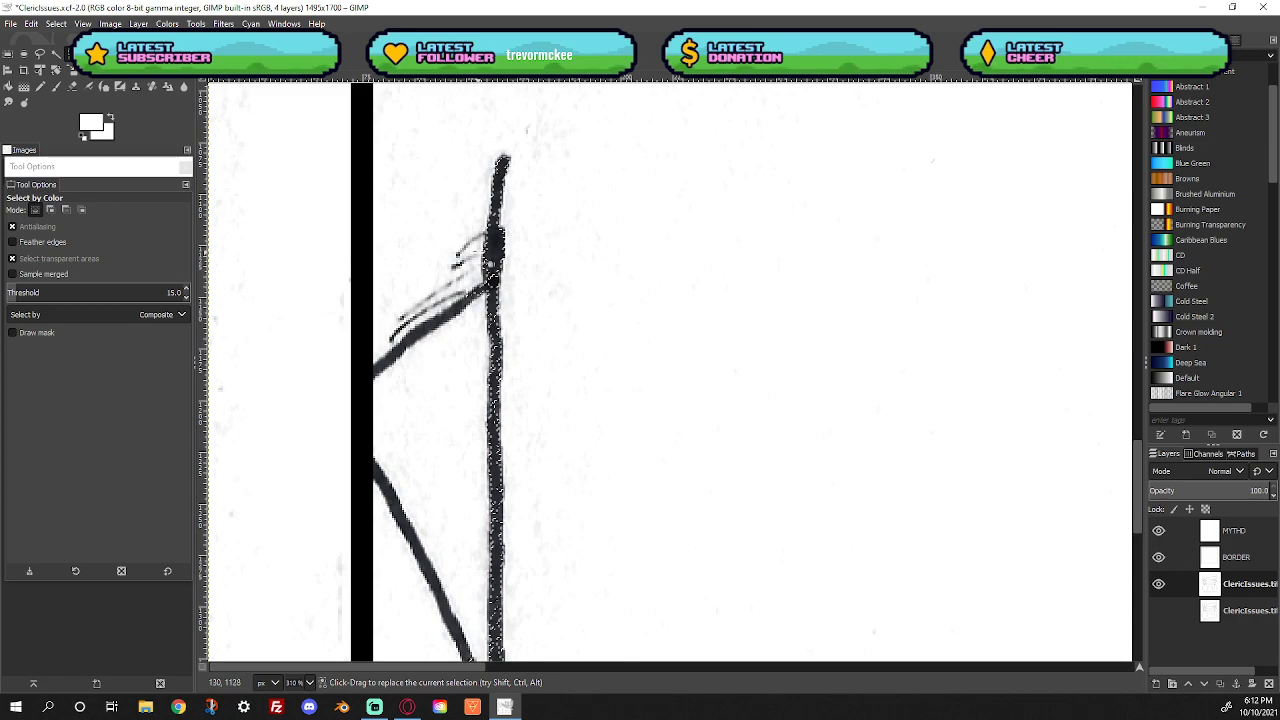
Grow the ink line selection by a few pixels so it surrounds the strokes
{"action": "left_click", "coordinate": [56, 23]}
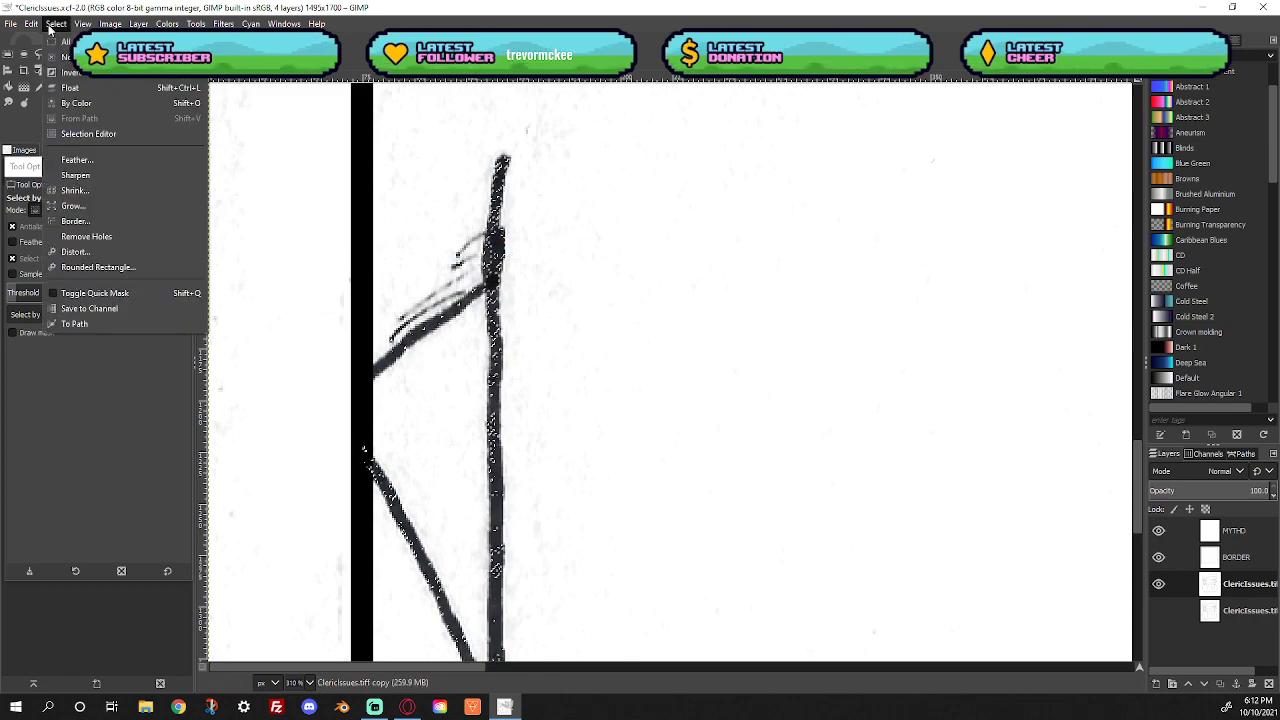
{"action": "left_click", "coordinate": [76, 206]}
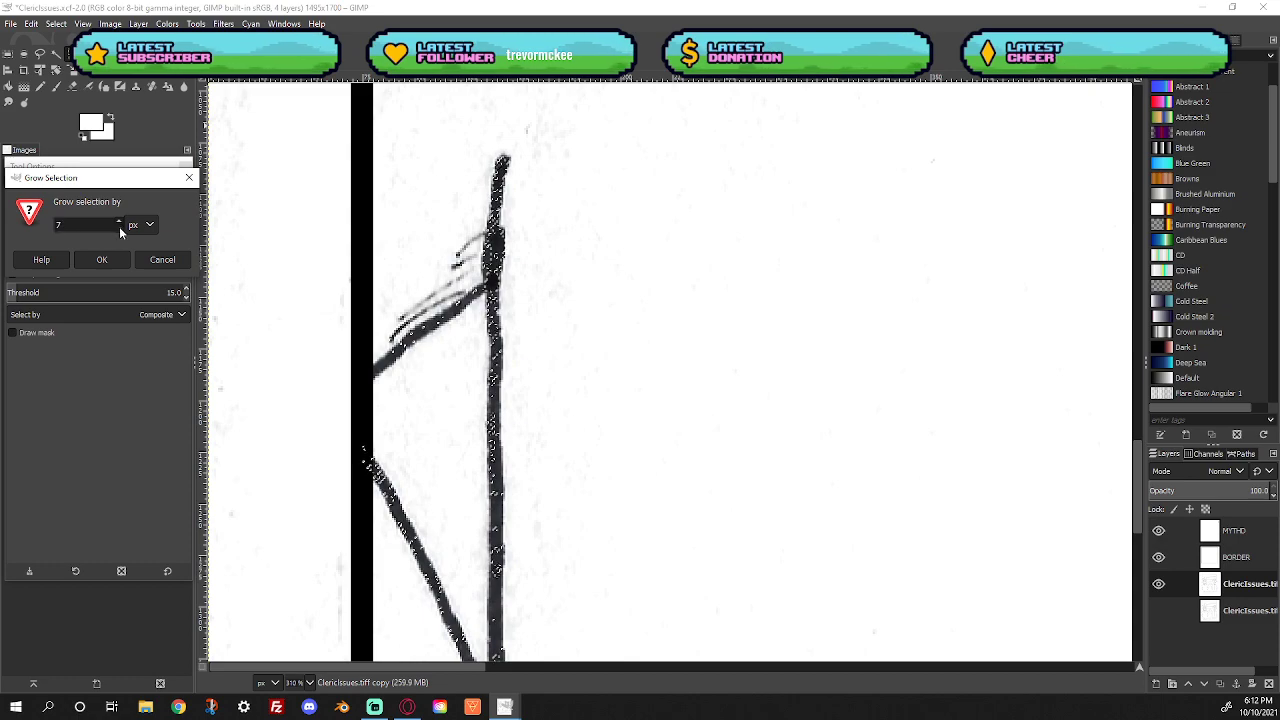
{"action": "left_click", "coordinate": [116, 226]}
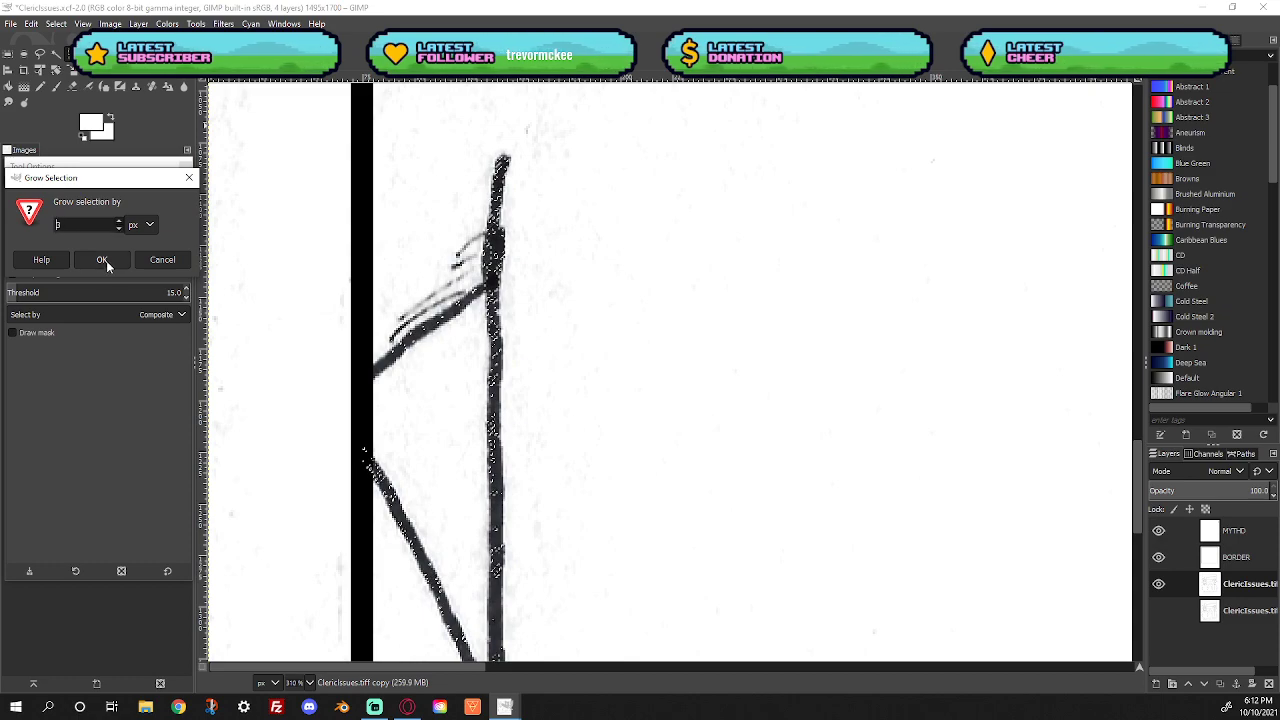
{"action": "left_click", "coordinate": [103, 260]}
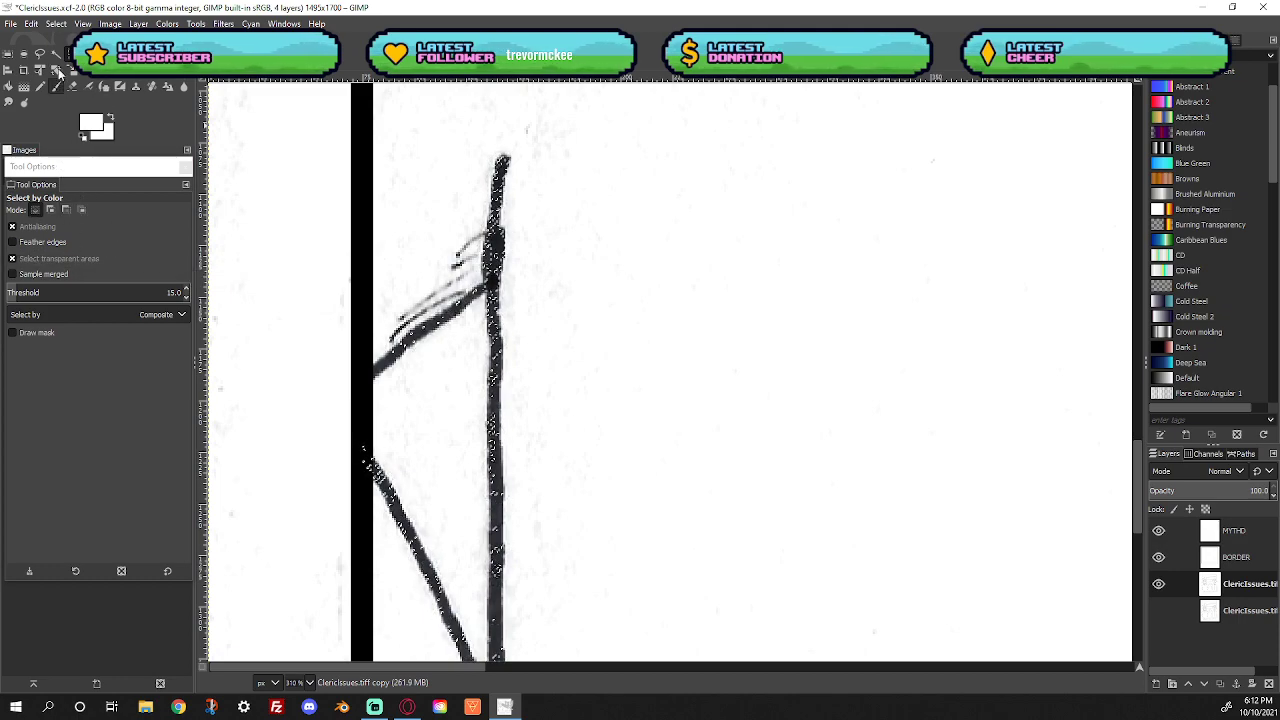
{"action": "left_click", "coordinate": [56, 23]}
{"action": "left_click", "coordinate": [83, 207]}
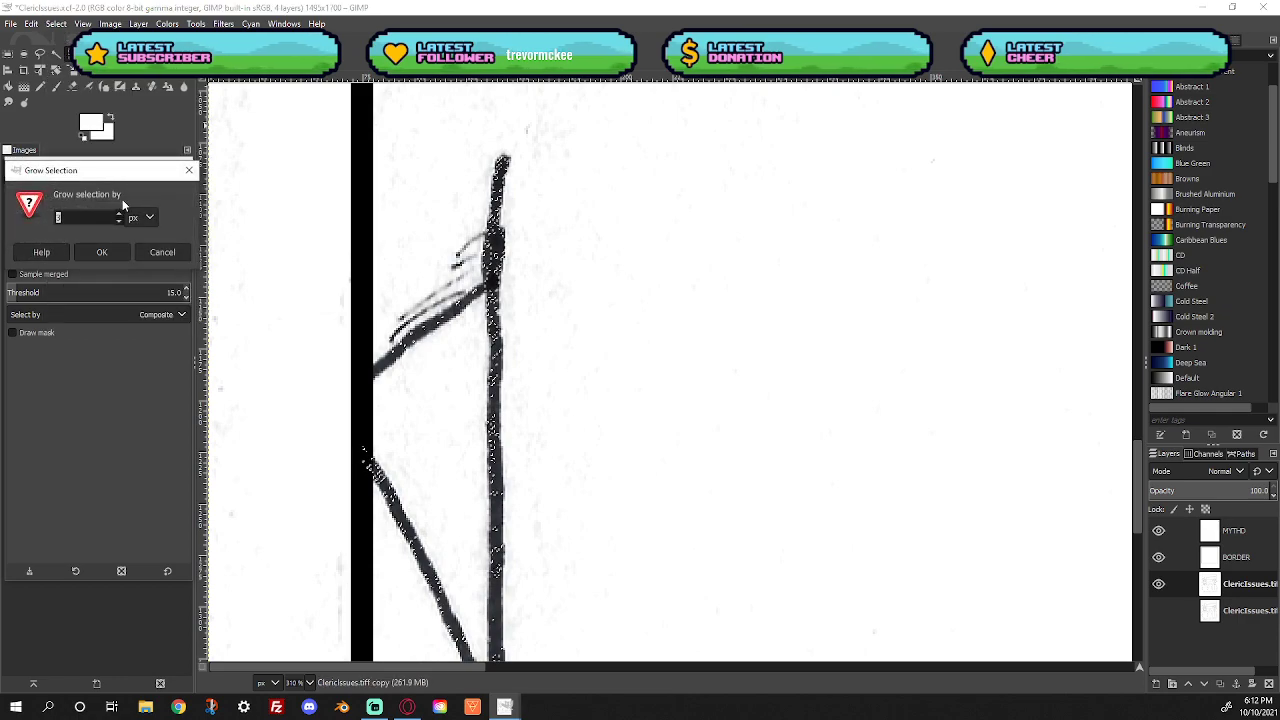
{"action": "left_click", "coordinate": [92, 252]}
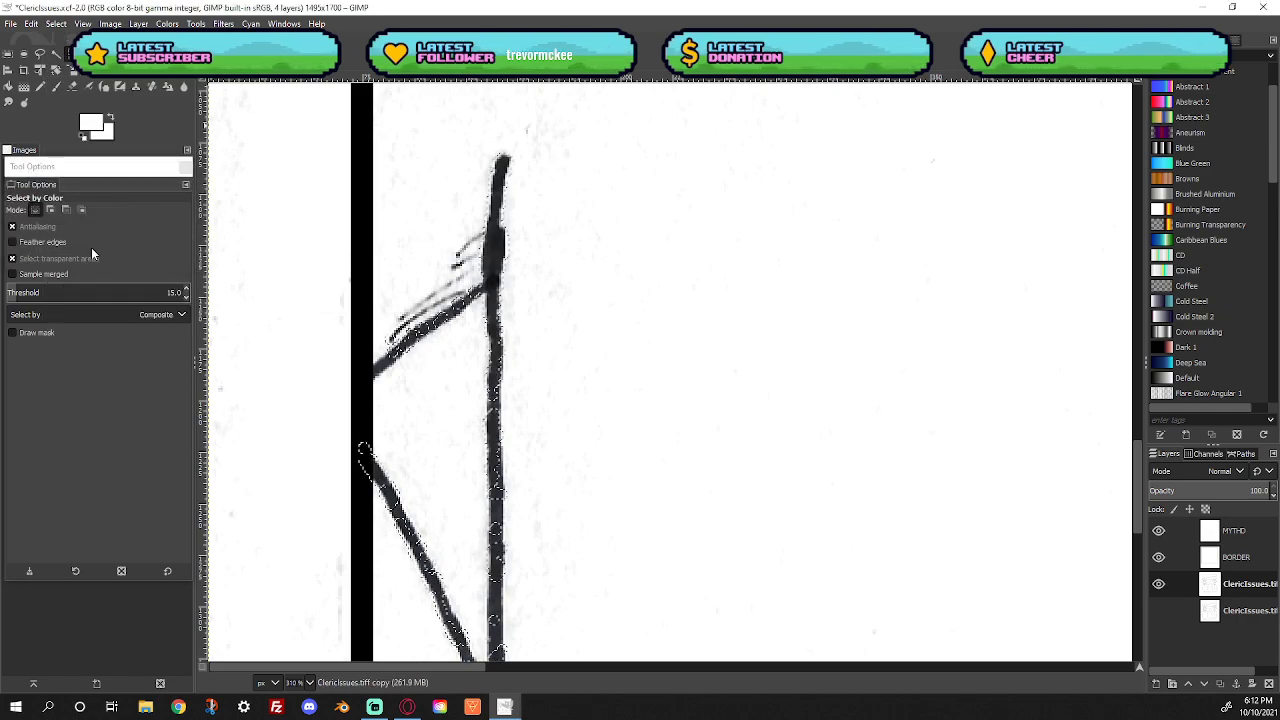
Invert the grown ink selection to clear the surrounding scan residue to white across the whole page, and deselect
{"action": "left_click", "coordinate": [107, 23]}
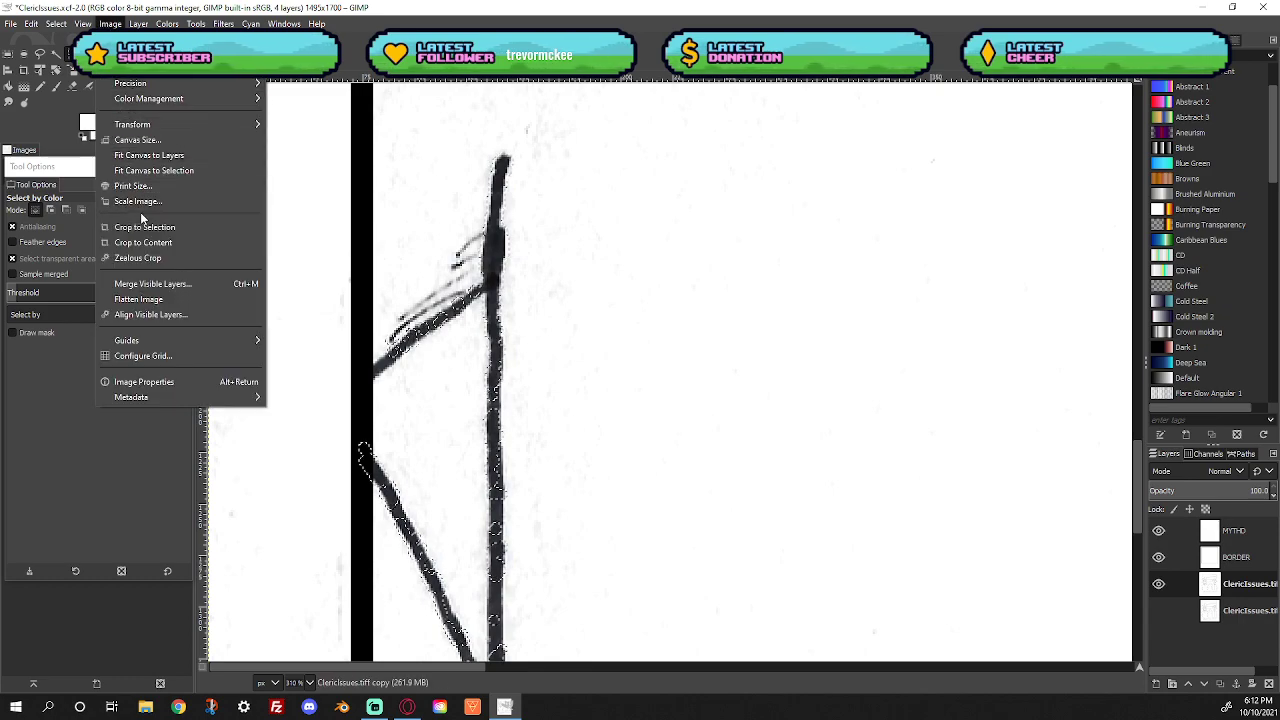
{"action": "mouse_move", "coordinate": [55, 23]}
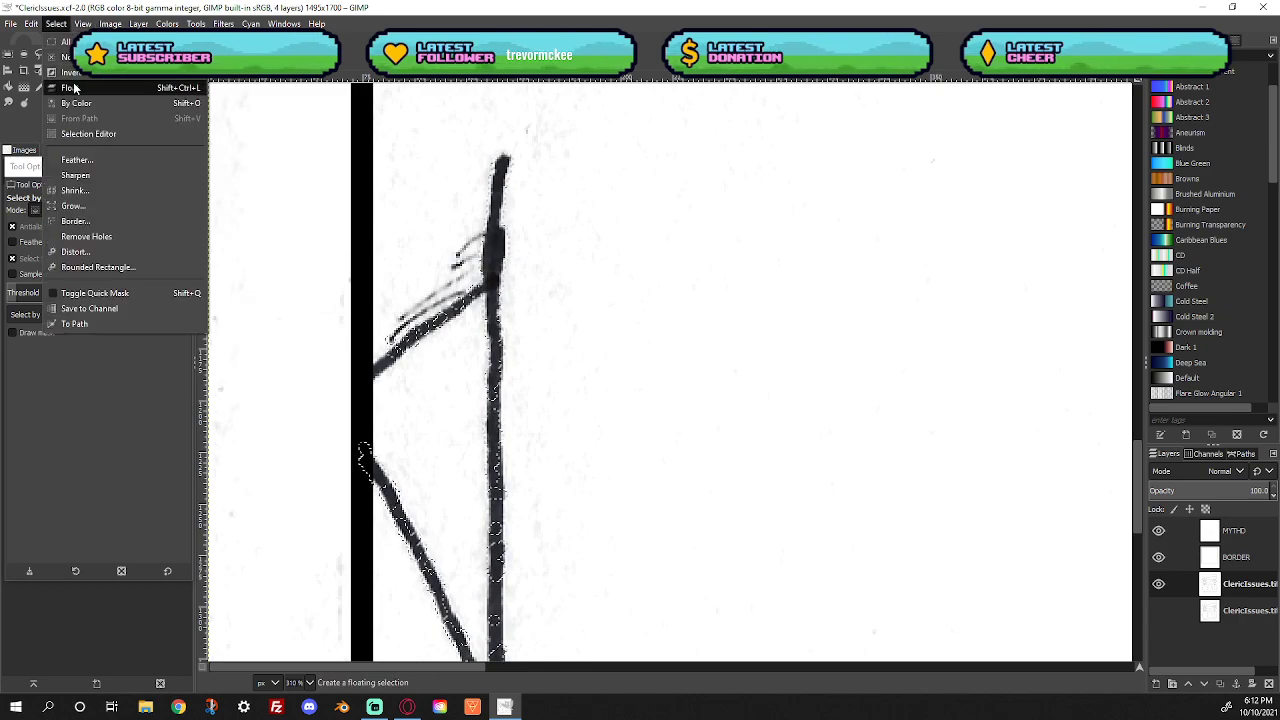
{"action": "left_click", "coordinate": [63, 70]}
{"action": "right_click", "coordinate": [616, 289]}
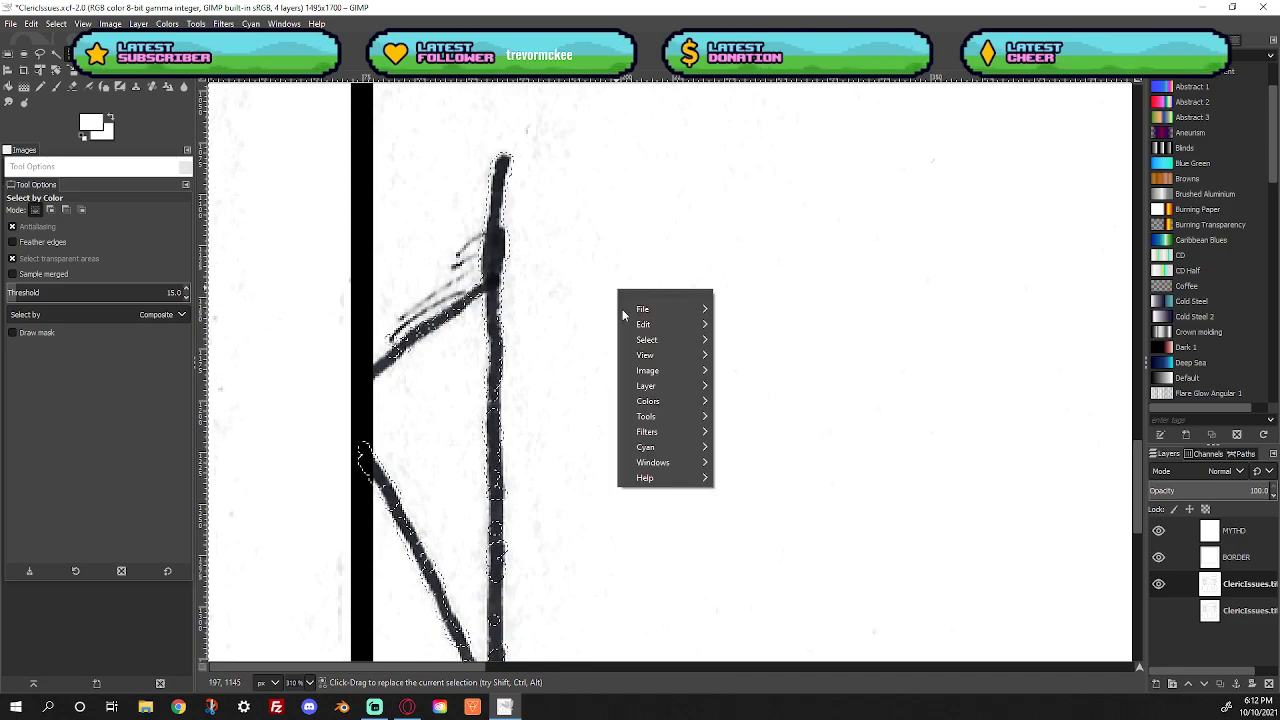
{"action": "mouse_move", "coordinate": [645, 355]}
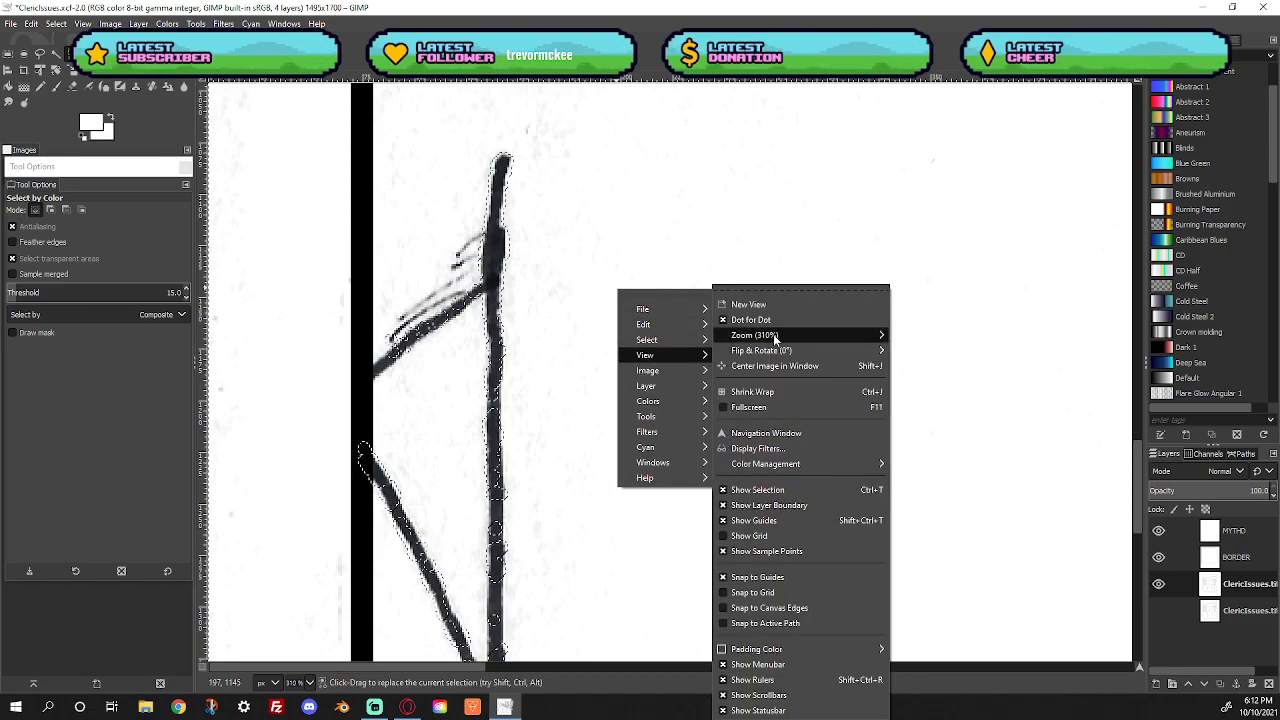
{"action": "mouse_move", "coordinate": [773, 334]}
{"action": "left_click", "coordinate": [950, 392]}
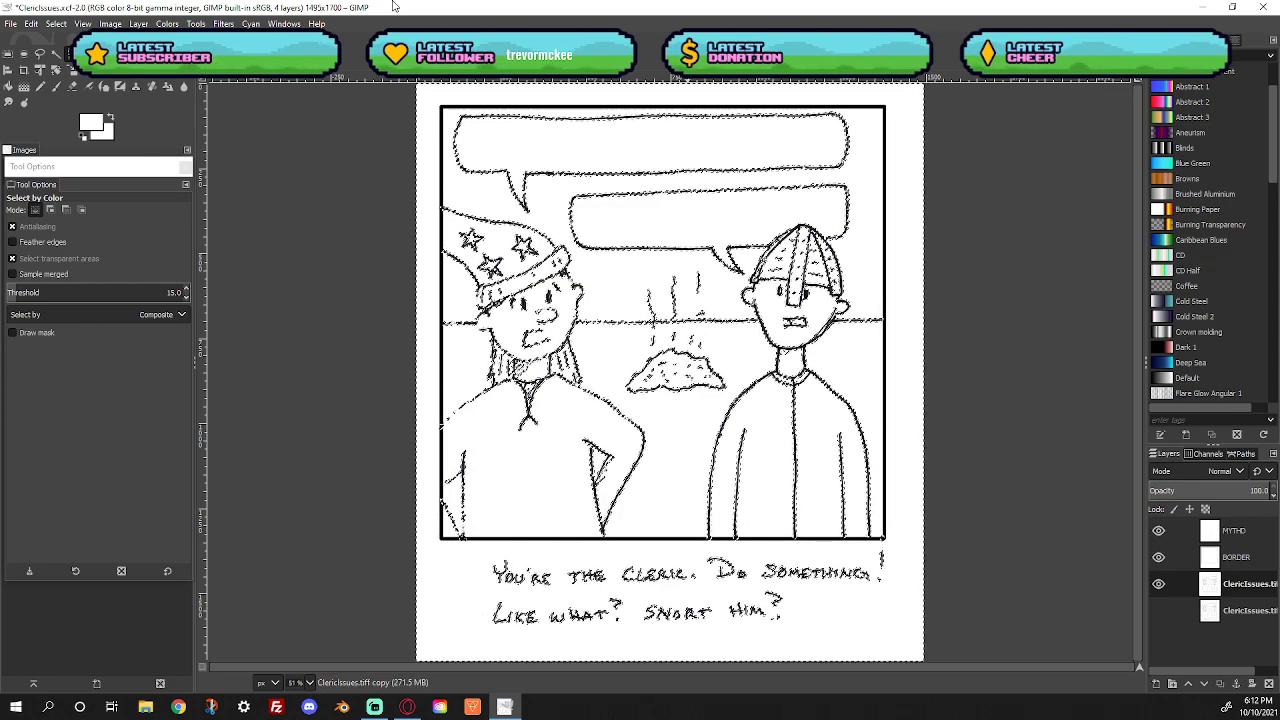
{"action": "left_click", "coordinate": [56, 23]}
{"action": "left_click", "coordinate": [64, 56]}
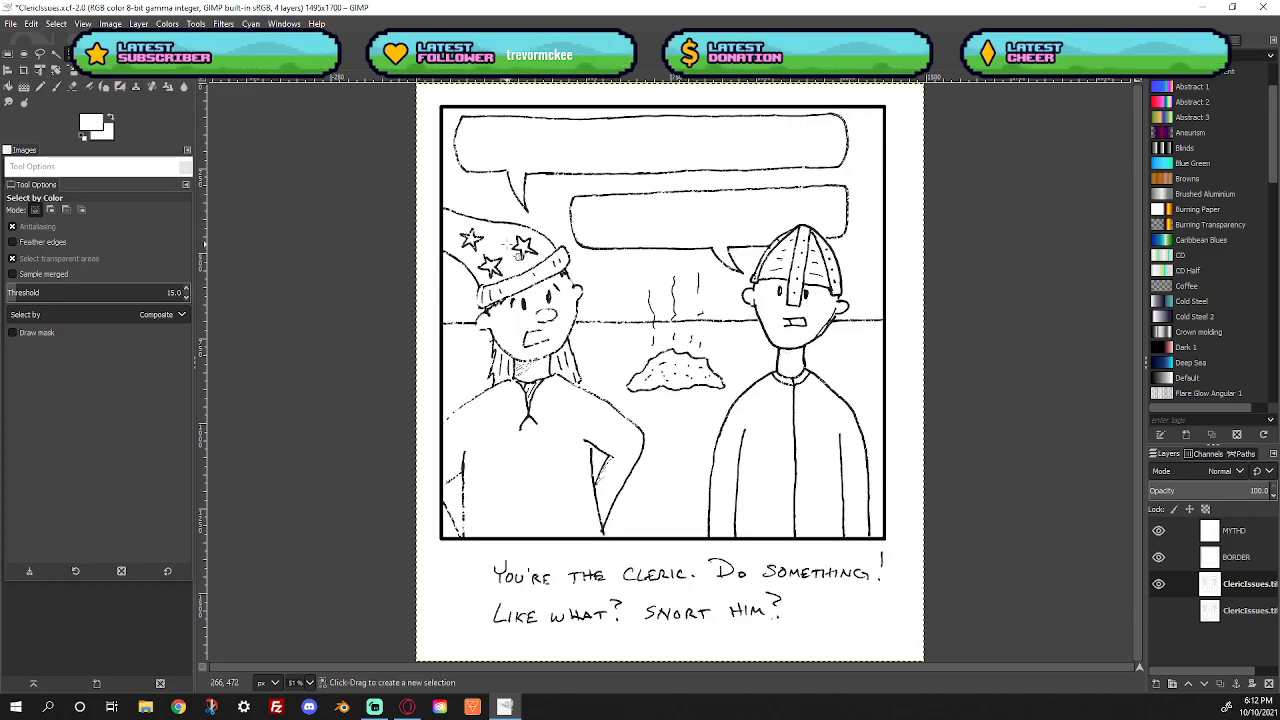
Undo the deselection and the clearing around the ink lines, and drop the restored selection
{"action": "key", "text": "ctrl+z"}
{"action": "key", "text": "ctrl+z"}
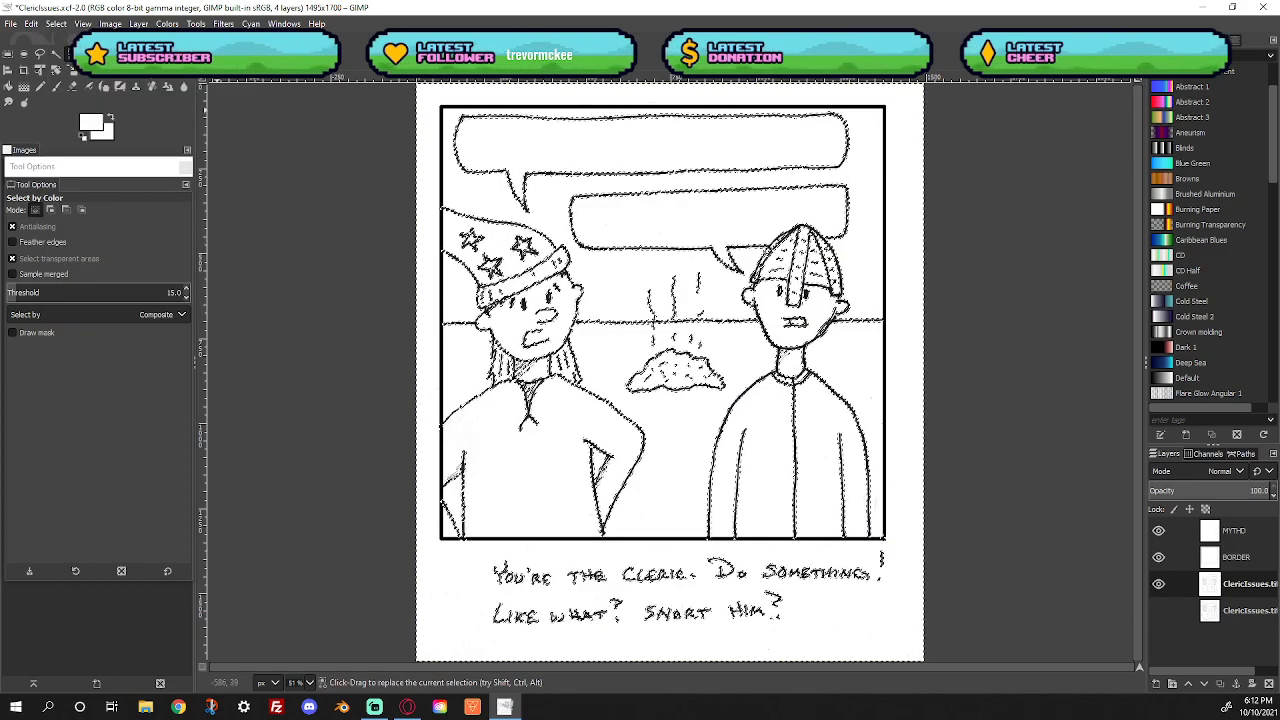
{"action": "left_click", "coordinate": [56, 23]}
{"action": "left_click", "coordinate": [64, 56]}
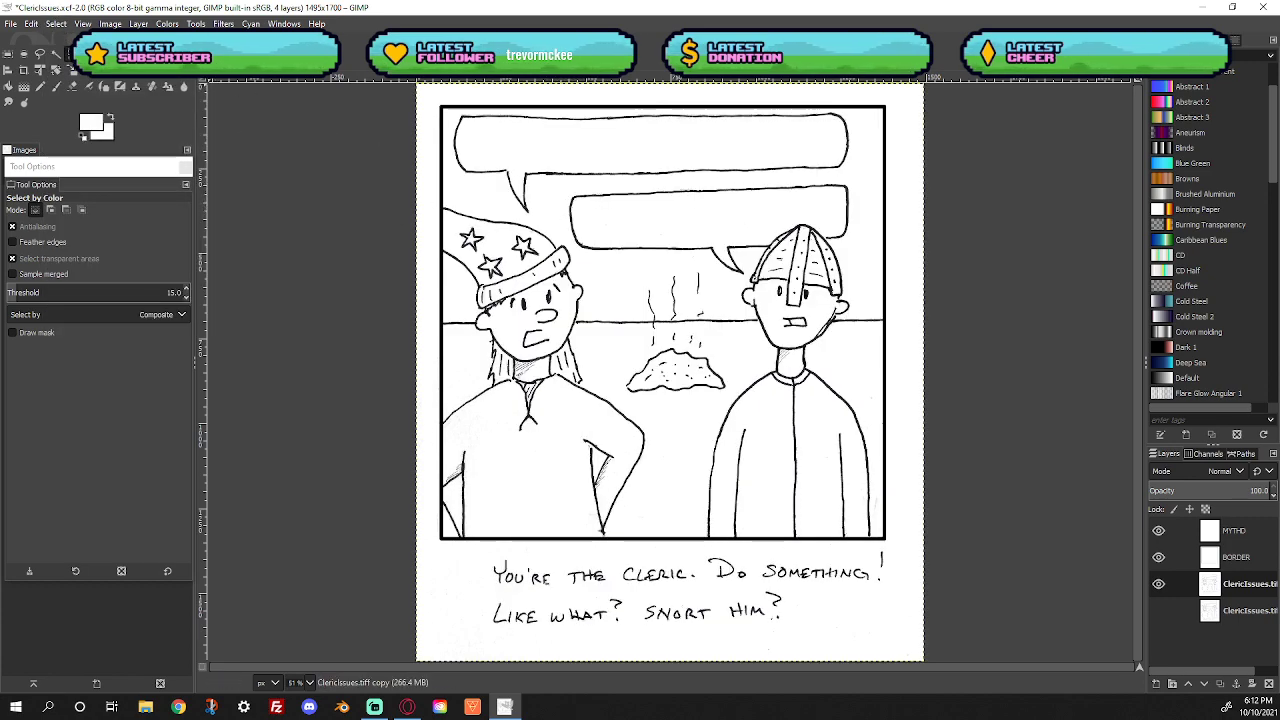
Prepare the Pencil with a 5-pixel brush for touching up the gap at the upper speech bubble's tail
{"action": "key", "text": "z"}
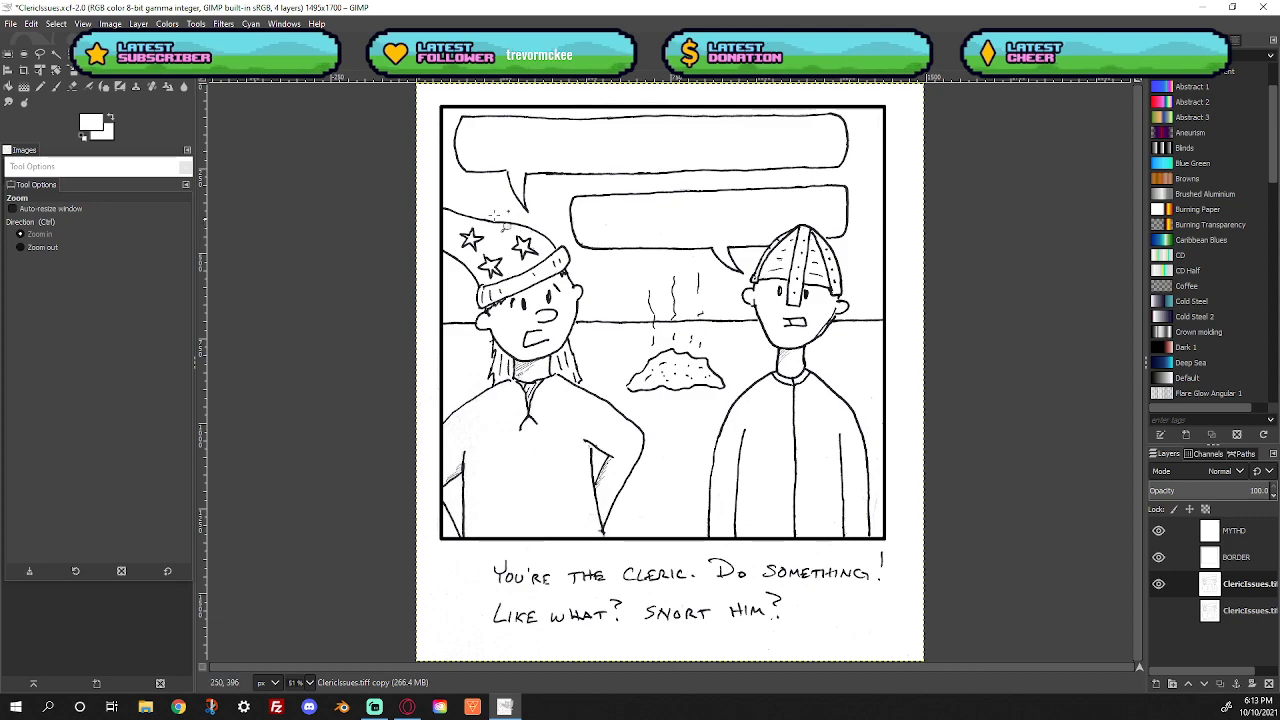
{"action": "left_click_drag", "start_coordinate": [478, 146], "coordinate": [558, 225]}
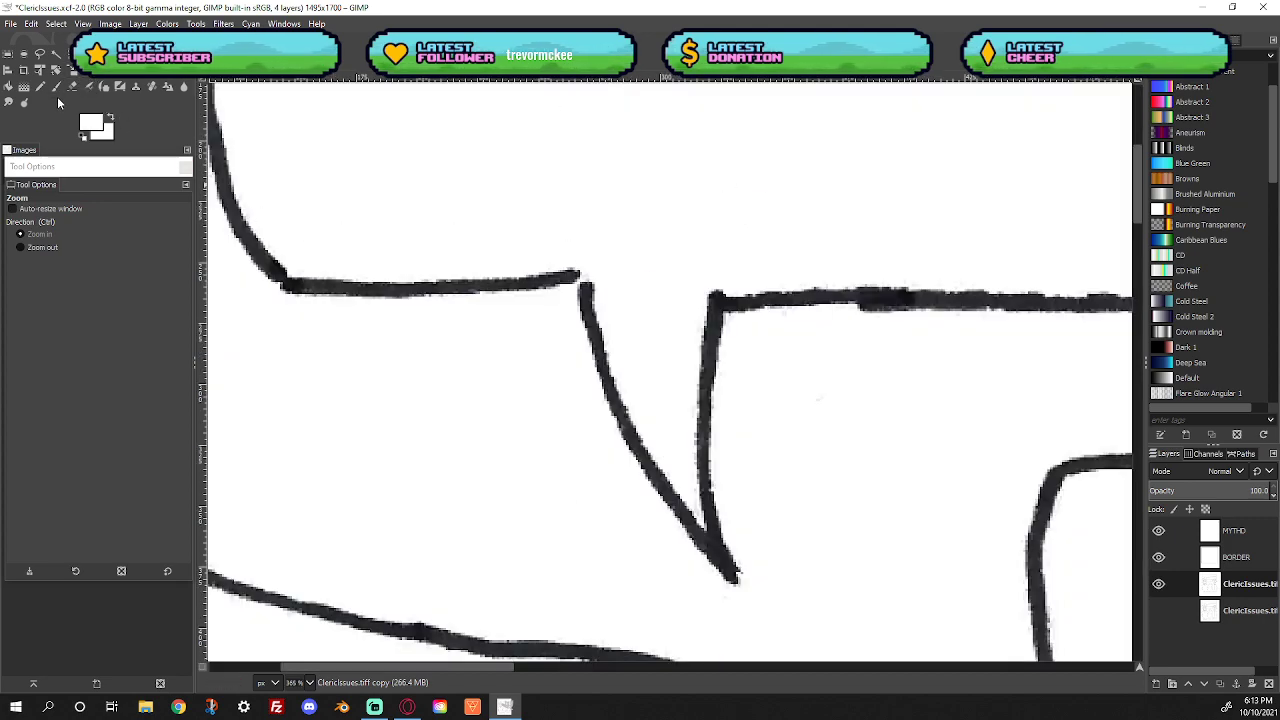
{"action": "left_click", "coordinate": [57, 88]}
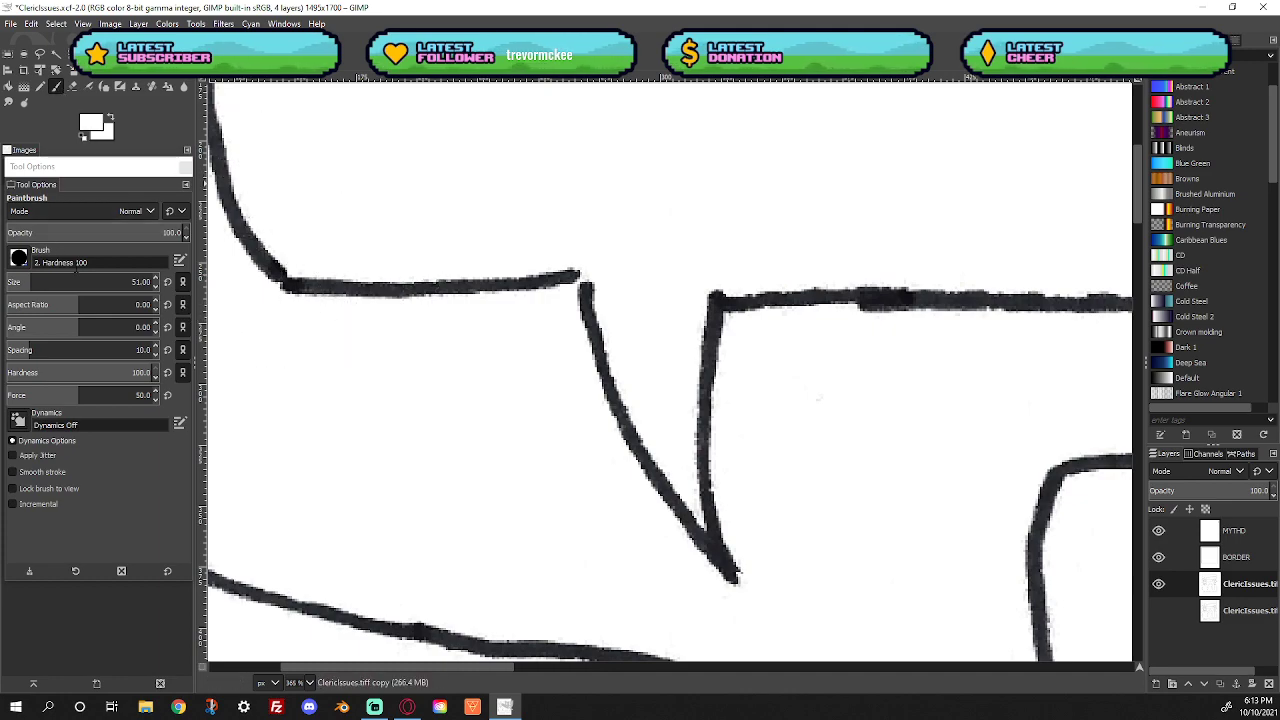
{"action": "left_click", "coordinate": [155, 287]}
{"action": "left_click", "coordinate": [155, 287]}
{"action": "left_click", "coordinate": [155, 287]}
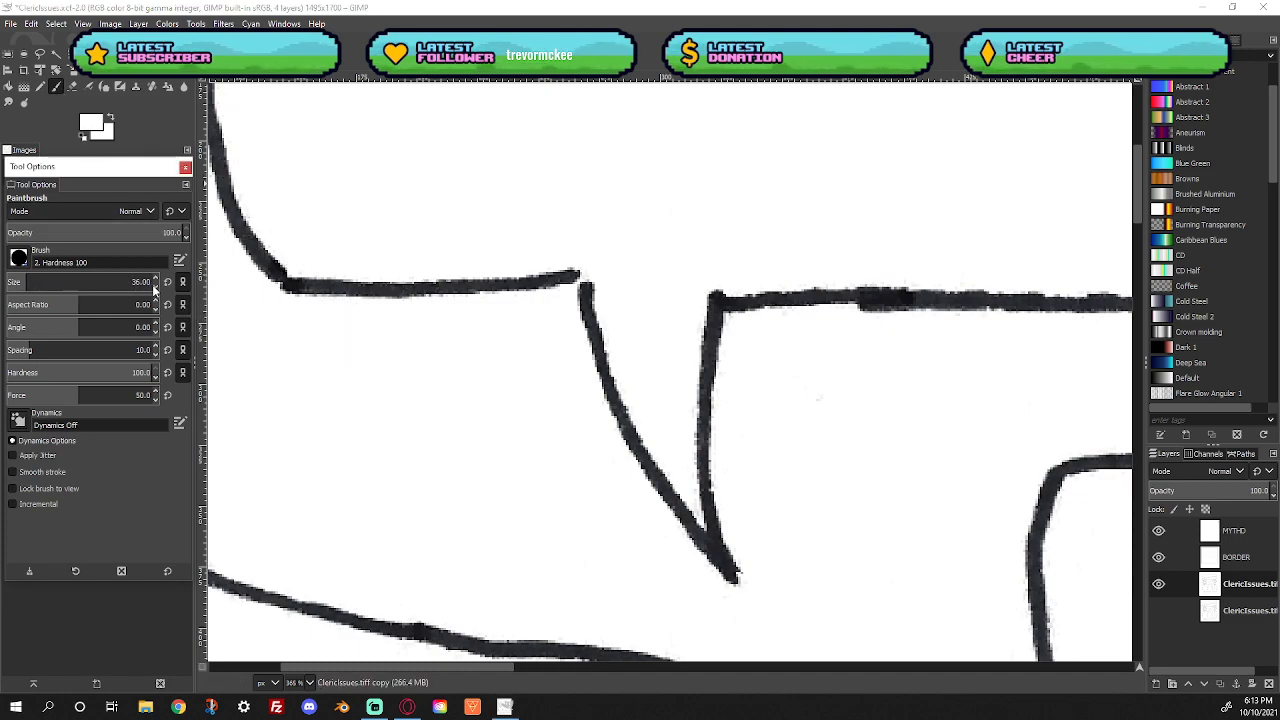
{"action": "left_click", "coordinate": [40, 86]}
{"action": "left_click", "coordinate": [155, 287]}
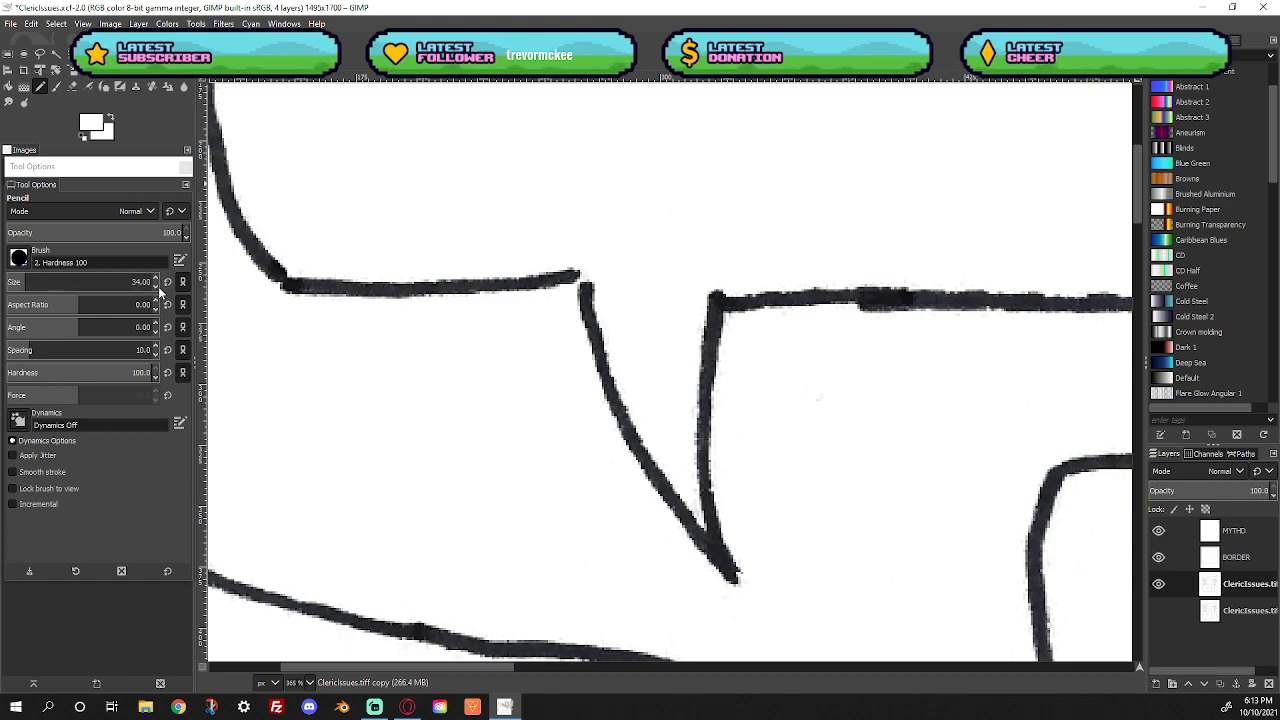
{"action": "left_click", "coordinate": [155, 287]}
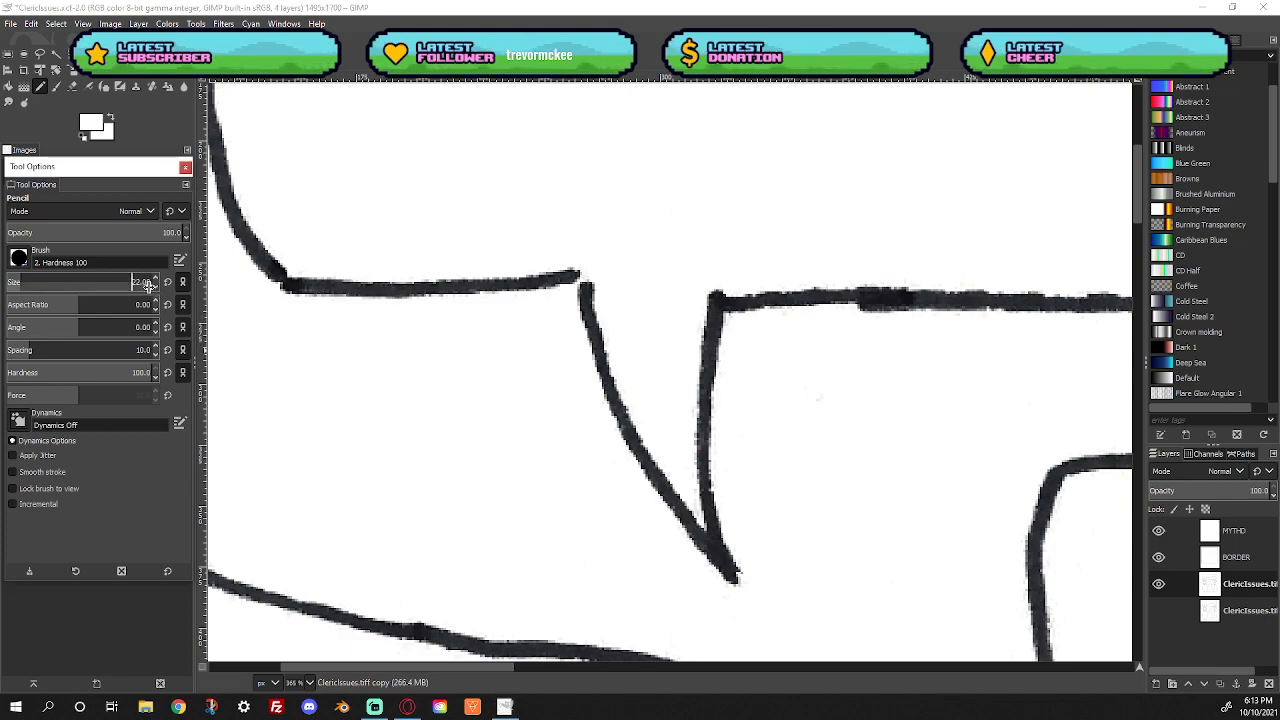
{"action": "left_click", "coordinate": [155, 287]}
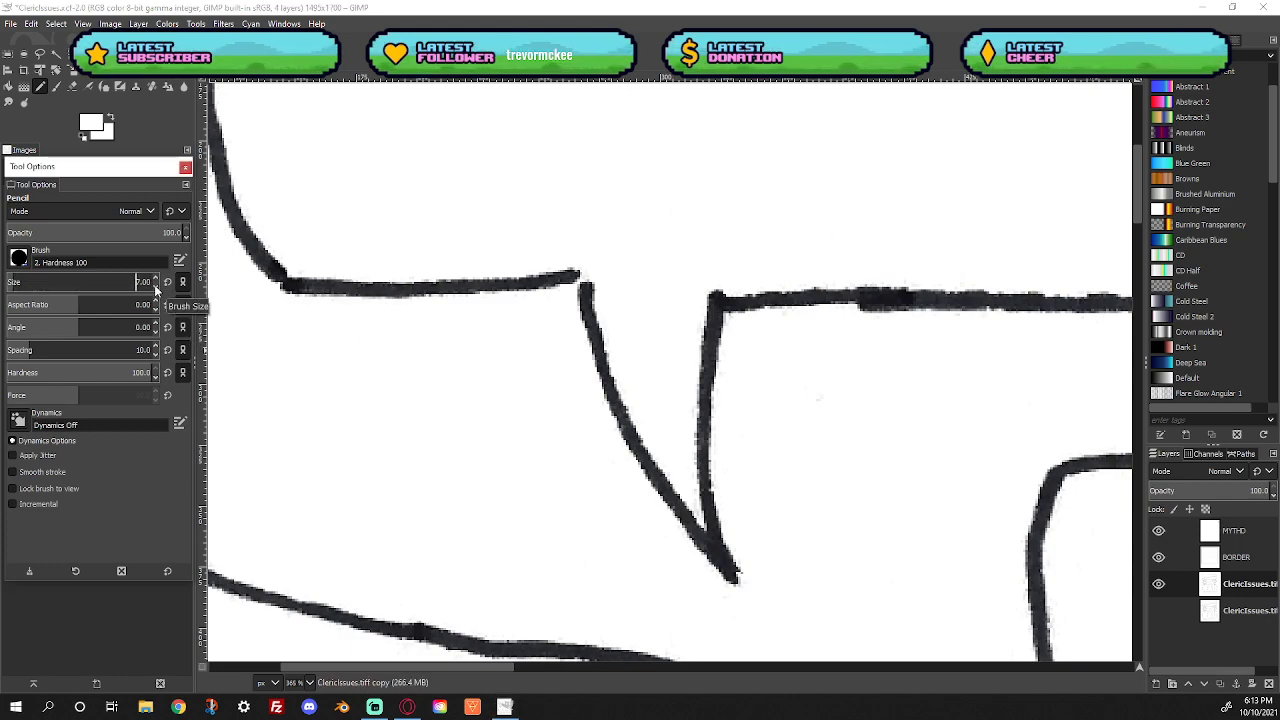
{"action": "left_click", "coordinate": [155, 276]}
{"action": "left_click", "coordinate": [155, 276]}
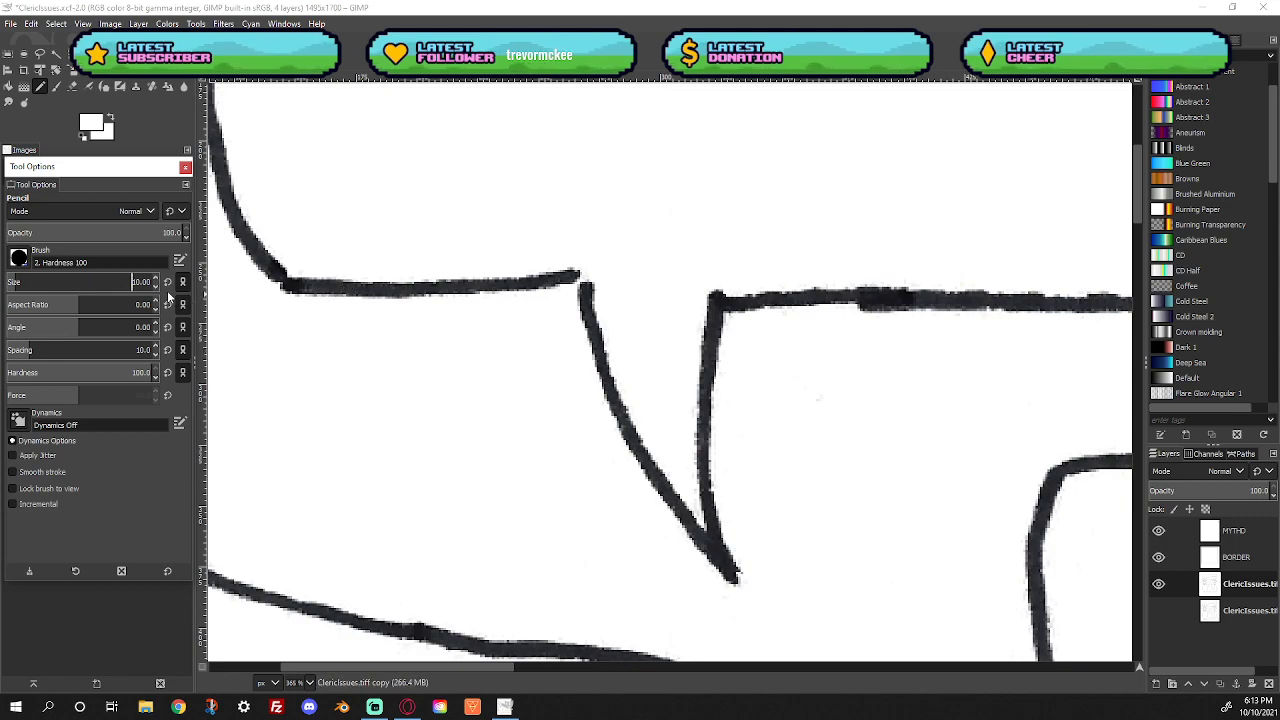
{"action": "left_click", "coordinate": [158, 290]}
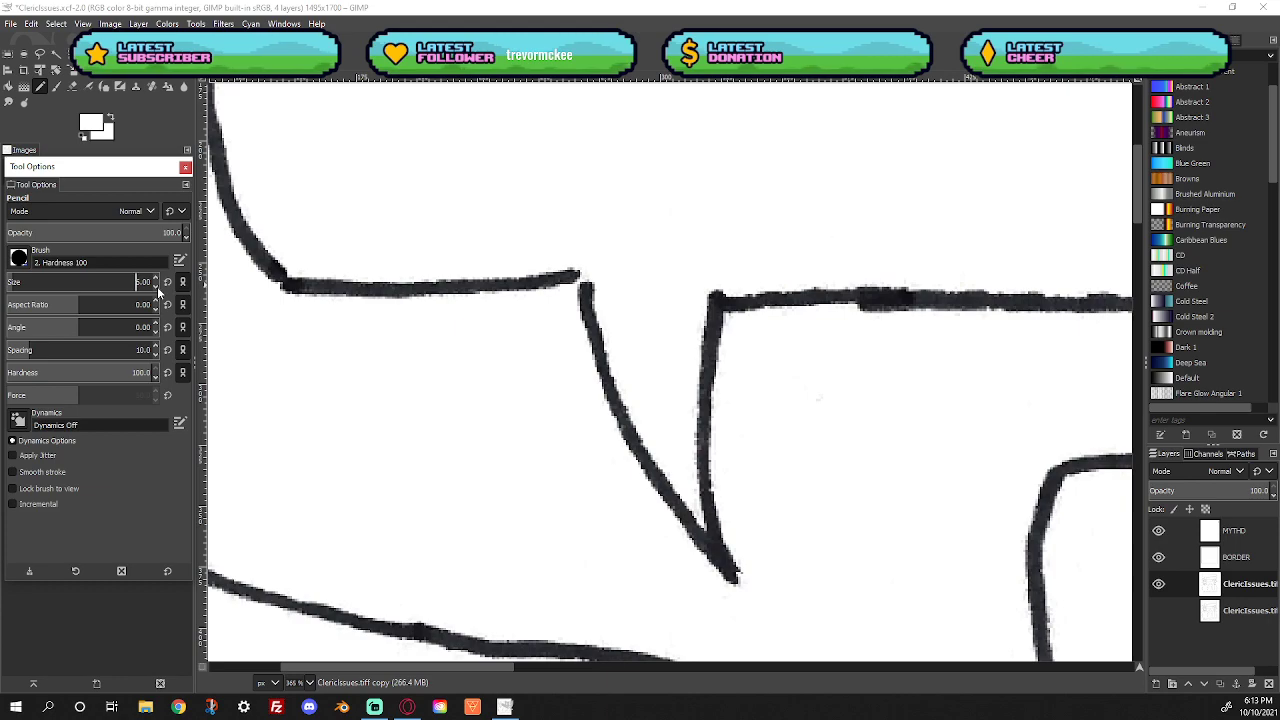
{"action": "left_click", "coordinate": [158, 285]}
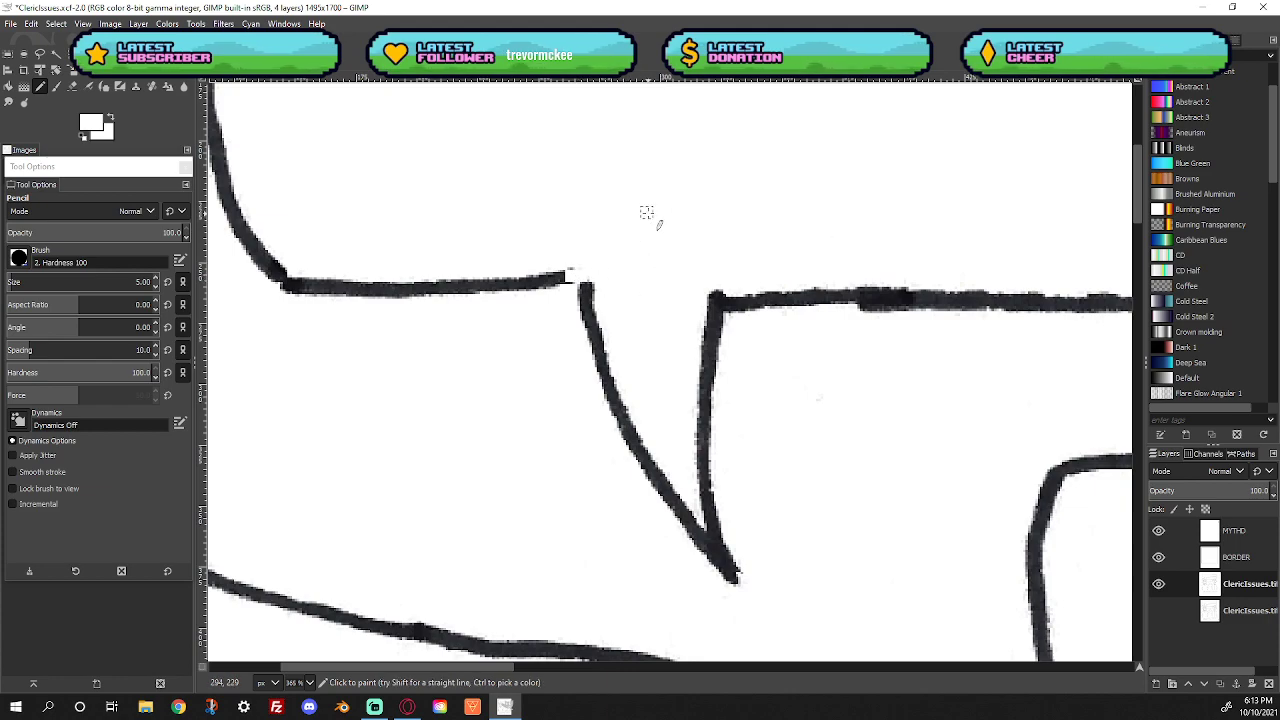
Try strokes at the upper speech bubble's tail gap, resetting the colors to black and white, and undo the strokes
{"action": "left_click_drag", "start_coordinate": [566, 273], "coordinate": [580, 270]}
{"action": "left_click", "coordinate": [85, 135]}
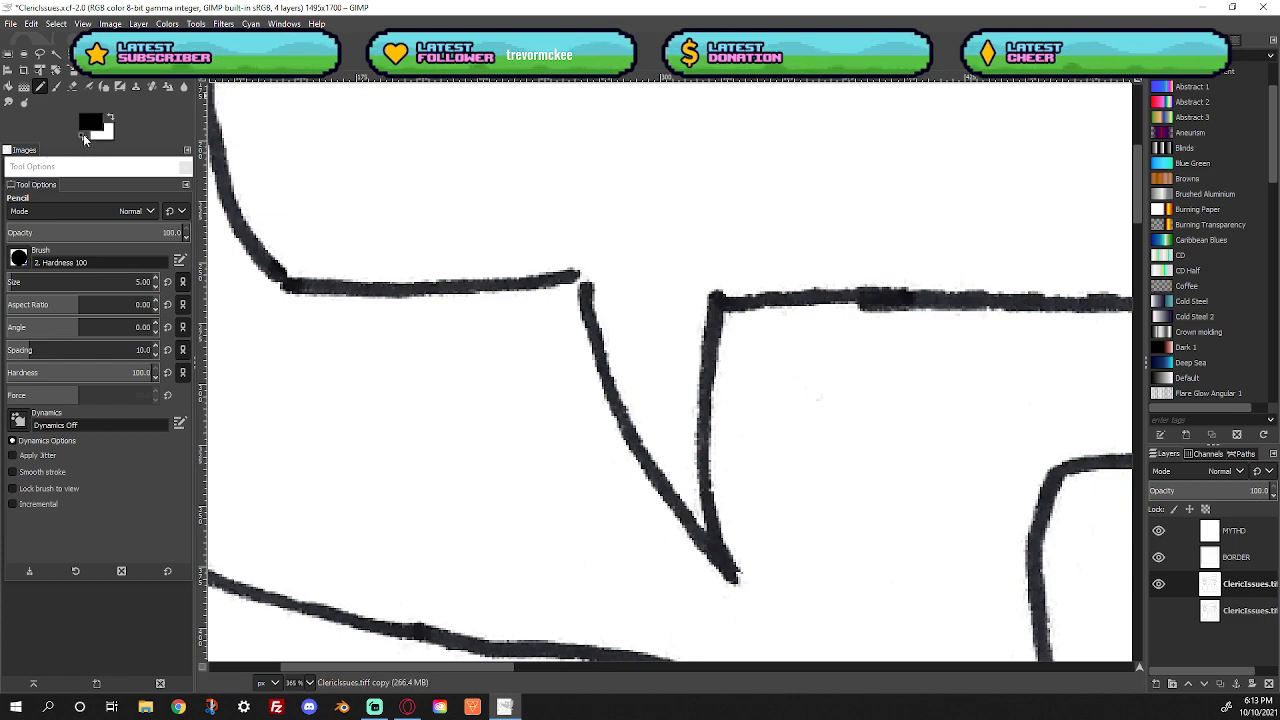
{"action": "left_click", "coordinate": [583, 274]}
{"action": "key", "text": "ctrl+z"}
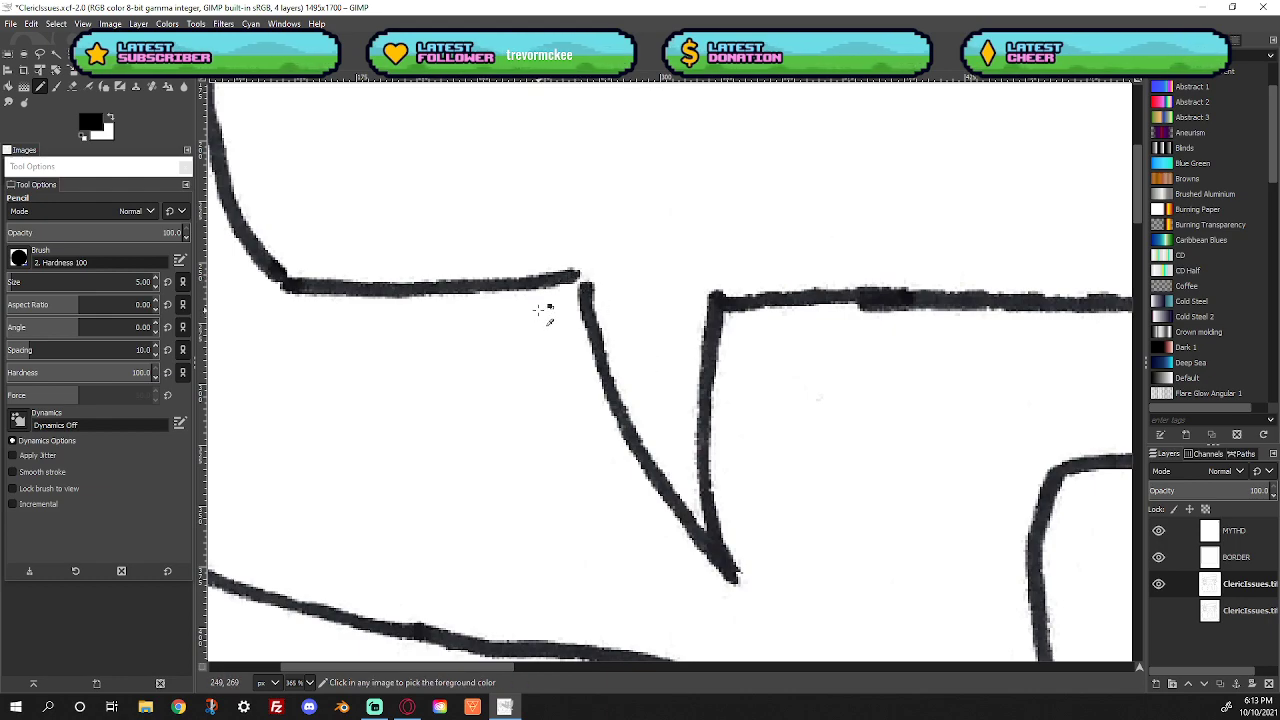
Bridge the gap at the upper speech bubble's tail in black, using the 2. Hardness 075 brush at size 6.22
{"action": "left_click", "coordinate": [20, 259]}
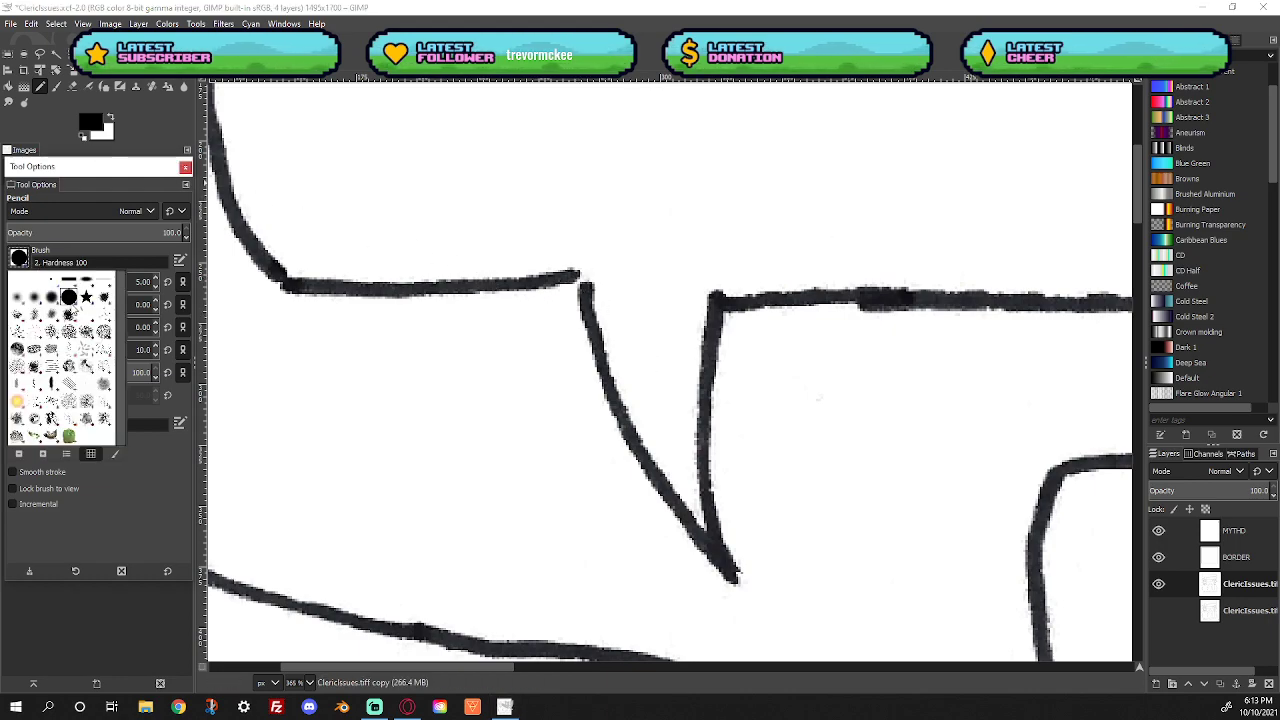
{"action": "left_click", "coordinate": [58, 307]}
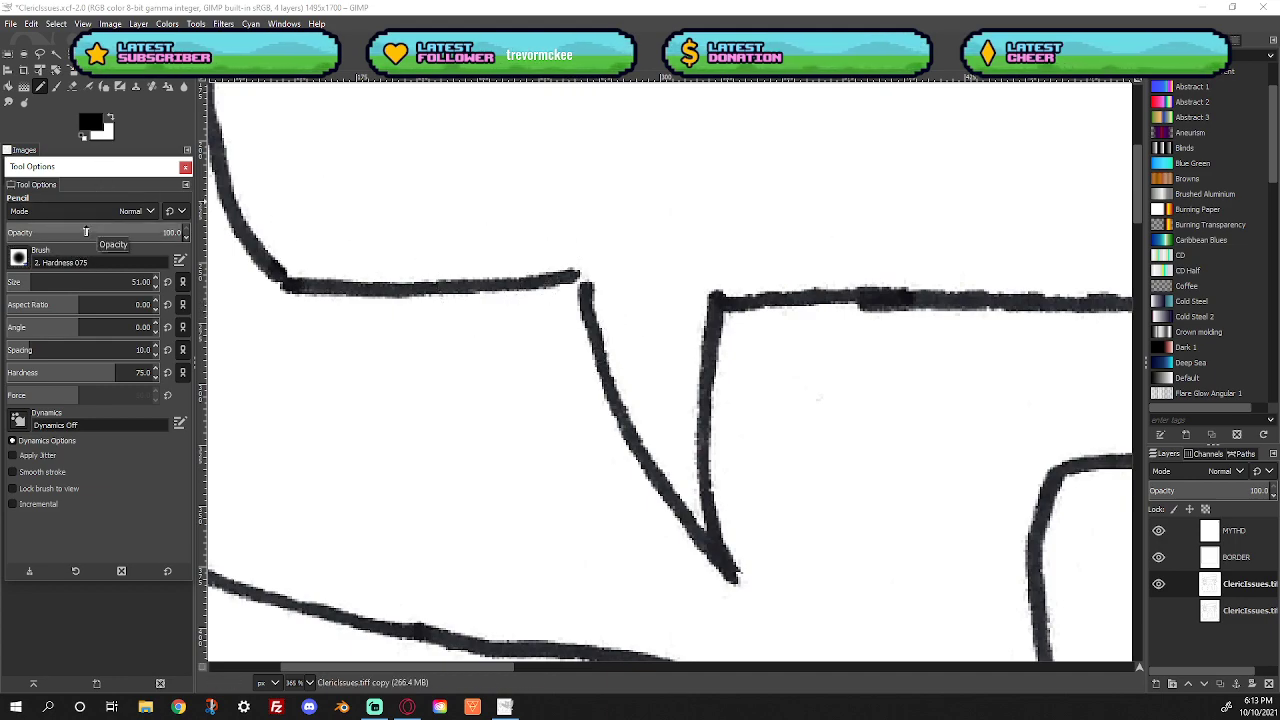
{"action": "left_click_drag", "start_coordinate": [77, 282], "coordinate": [16, 280]}
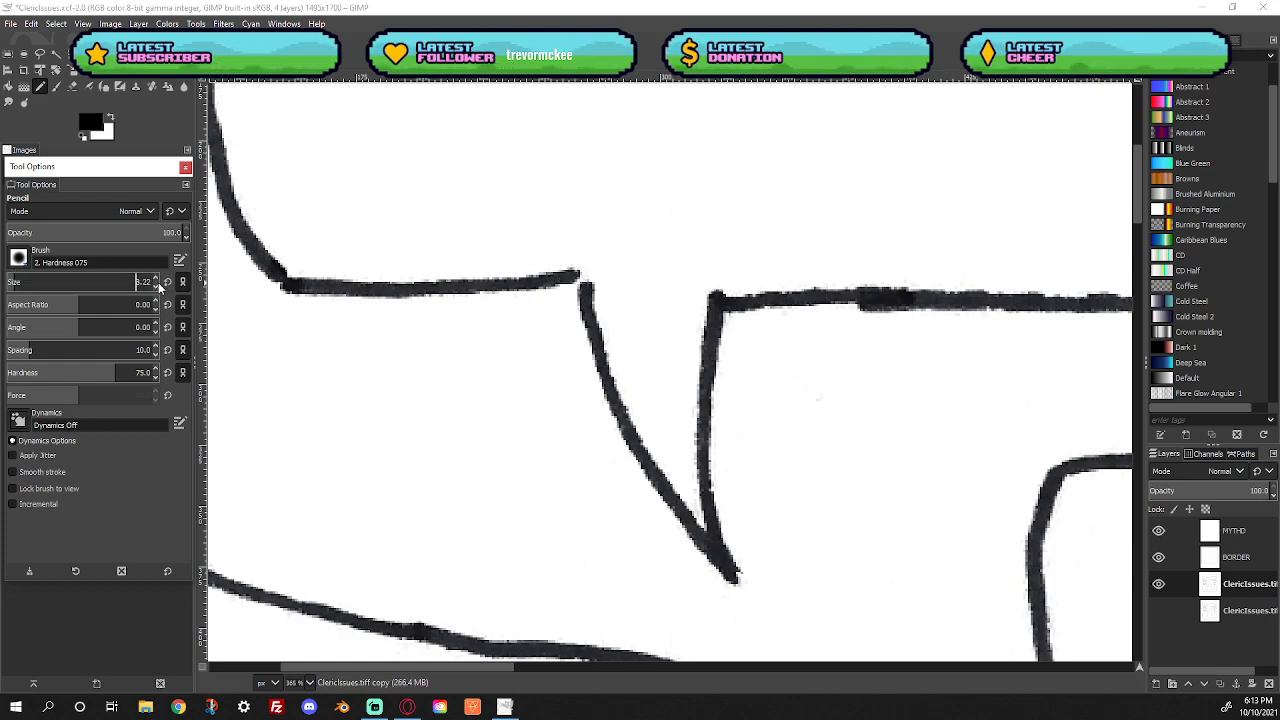
{"action": "left_click_drag", "start_coordinate": [570, 276], "coordinate": [589, 295]}
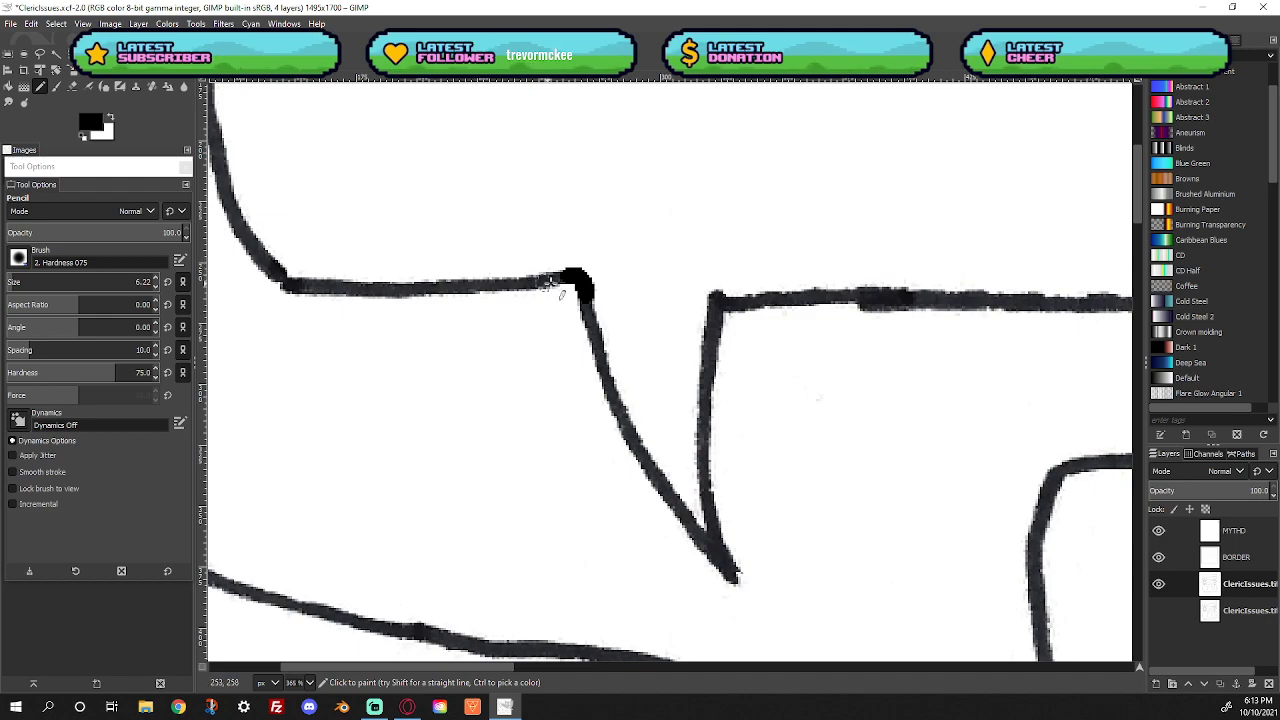
Extend the lower speech bubble's outline in black to meet the right edge of the character's helmet
{"action": "scroll", "coordinate": [395, 310], "scroll_direction": "up", "scroll_amount": 5}
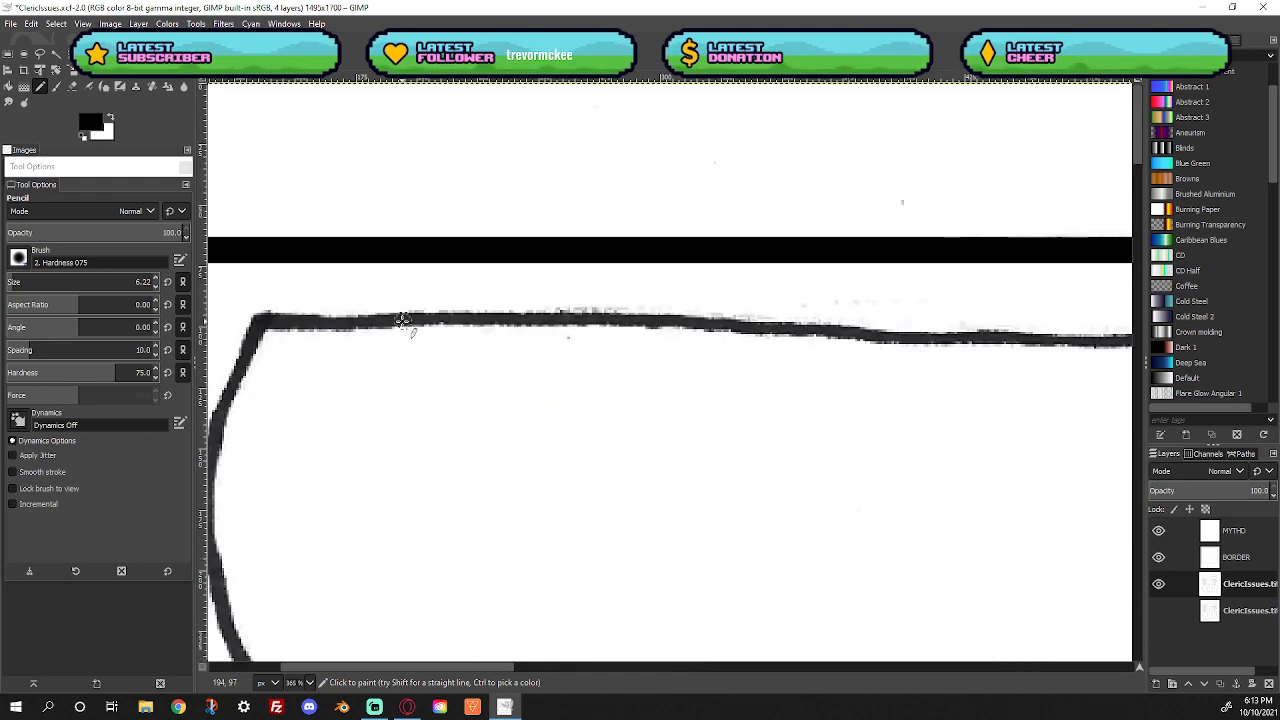
{"action": "mouse_move", "coordinate": [513, 666]}
{"action": "left_mouse_down"}
{"action": "mouse_move", "coordinate": [884, 669]}
{"action": "mouse_move", "coordinate": [1013, 690]}
{"action": "left_mouse_up"}
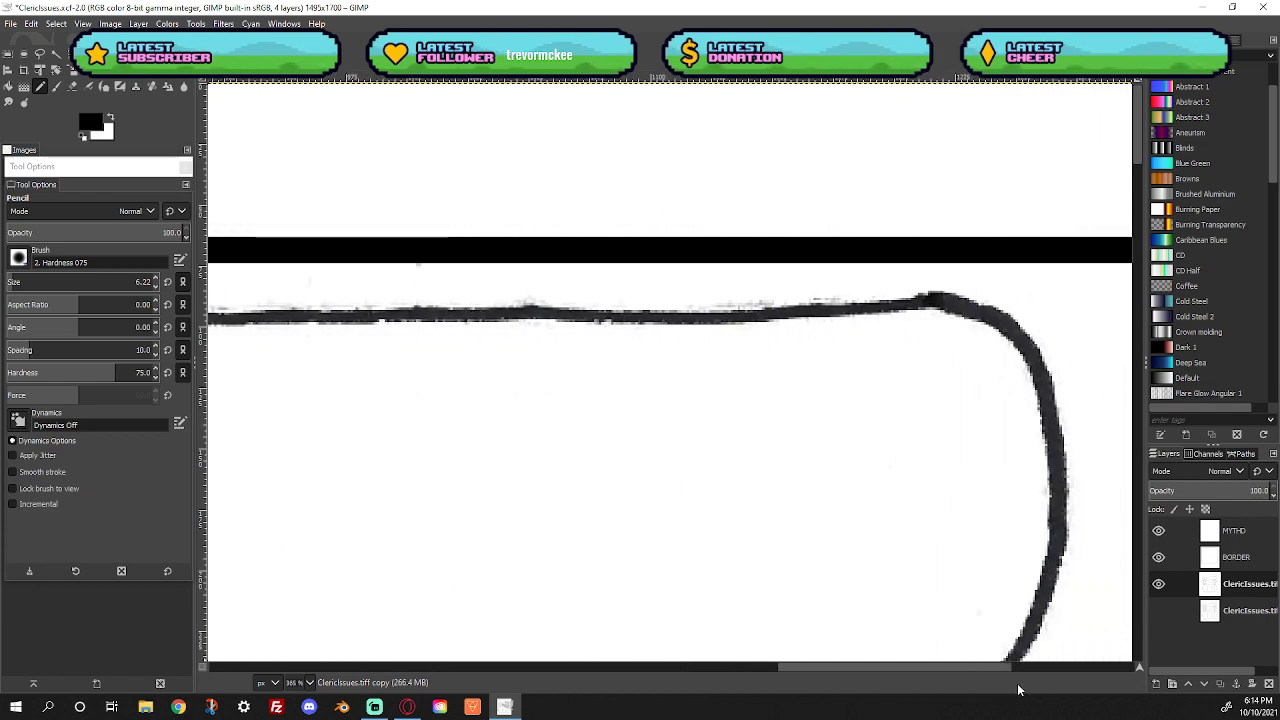
{"action": "scroll", "coordinate": [615, 410], "scroll_direction": "up", "scroll_amount": 1}
{"action": "scroll", "coordinate": [620, 405], "scroll_direction": "down", "scroll_amount": 5}
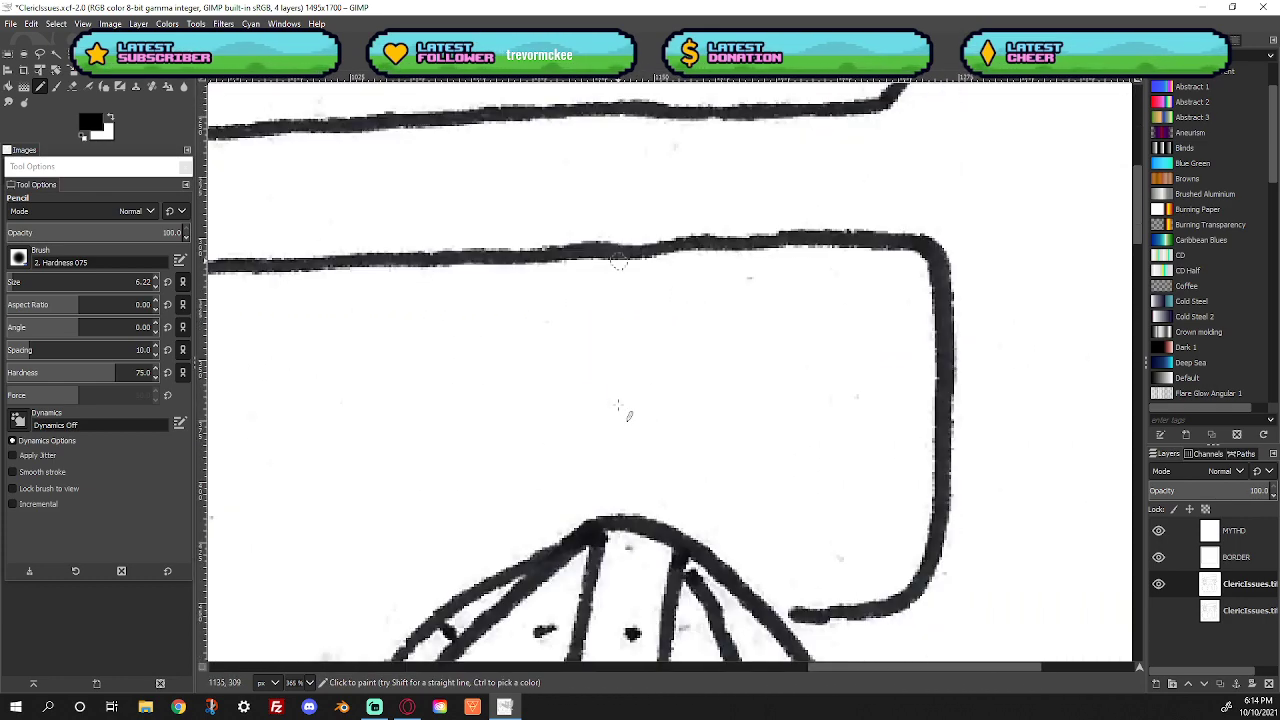
{"action": "left_click_drag", "start_coordinate": [805, 330], "coordinate": [770, 329]}
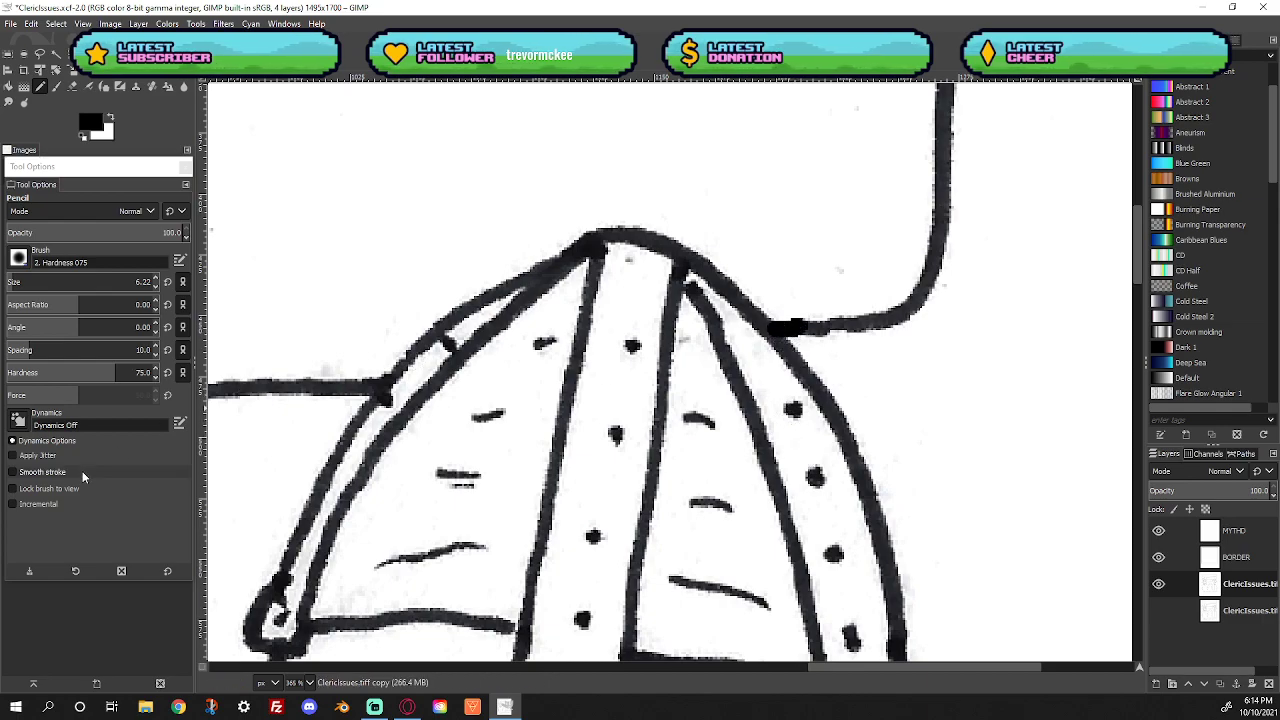
Sample the scan's dark ink color and repaint the bubble-to-helmet join with the Paintbrush
{"action": "left_click", "coordinate": [24, 102]}
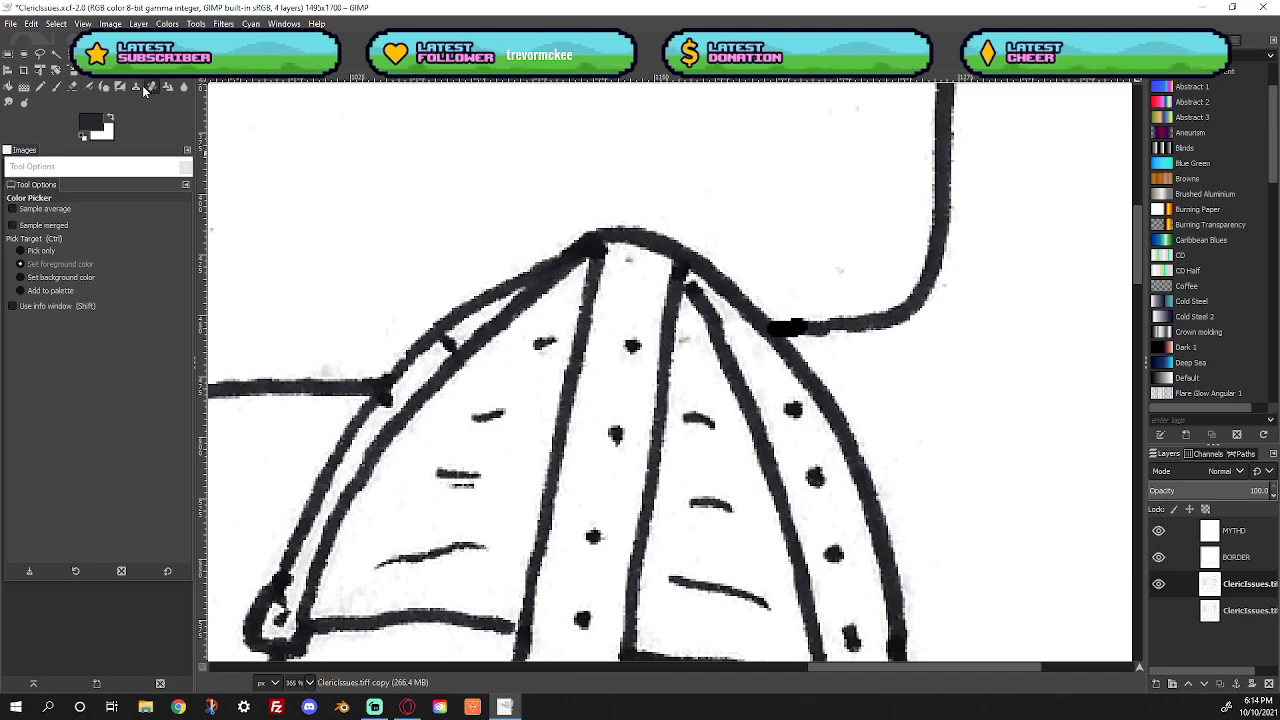
{"action": "left_click", "coordinate": [55, 89]}
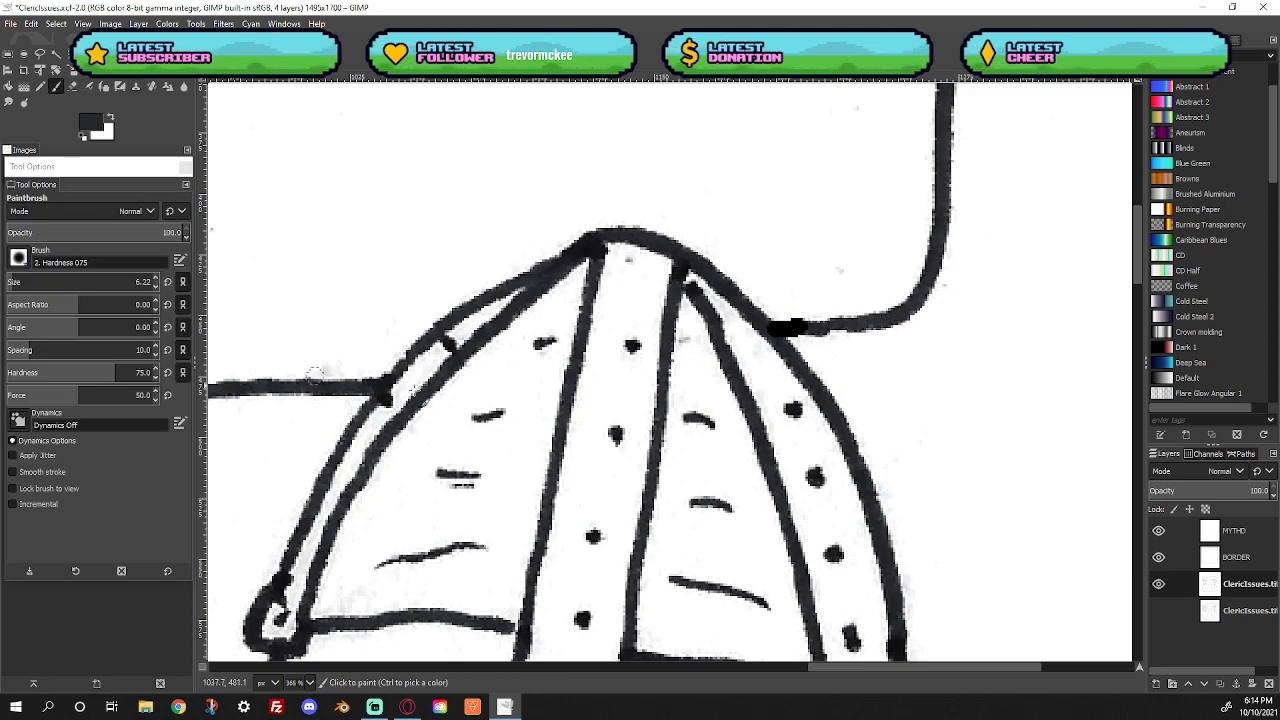
{"action": "left_click_drag", "start_coordinate": [810, 330], "coordinate": [773, 333]}
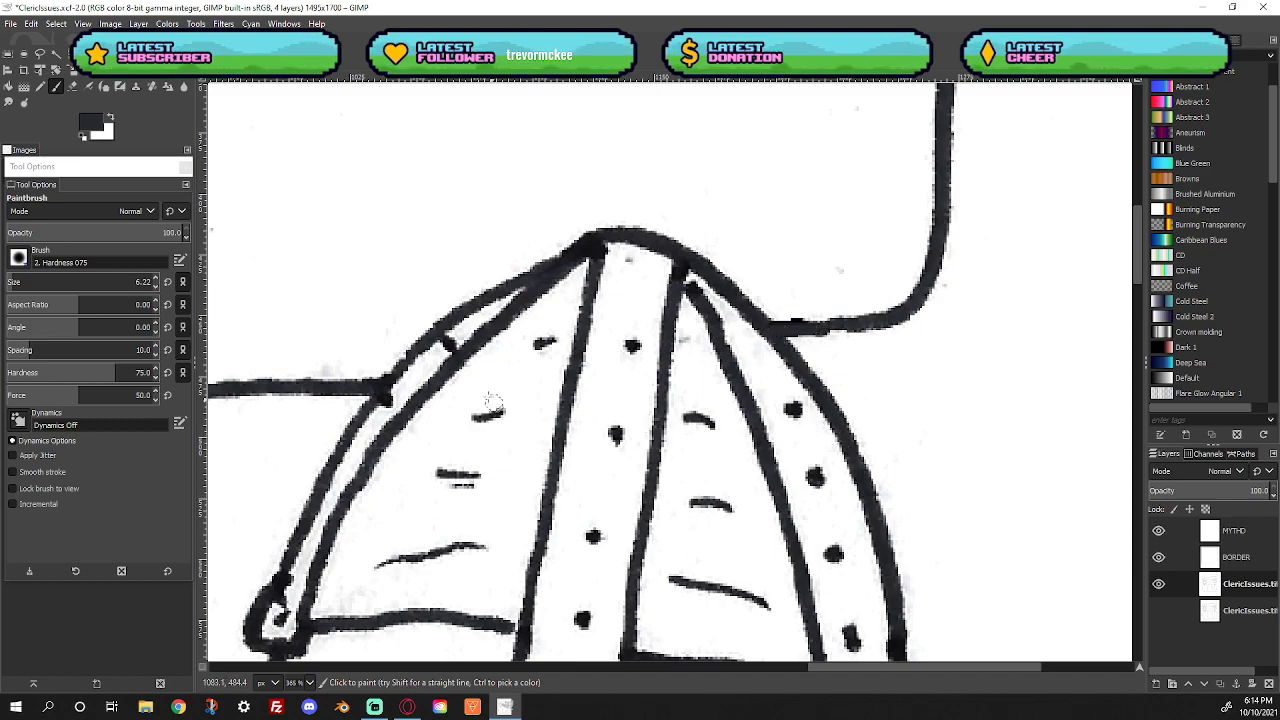
Paint out in white the doubled inner jaw line below the helmeted character's right-hand ear
{"action": "scroll", "coordinate": [500, 459], "scroll_direction": "down", "scroll_amount": 5}
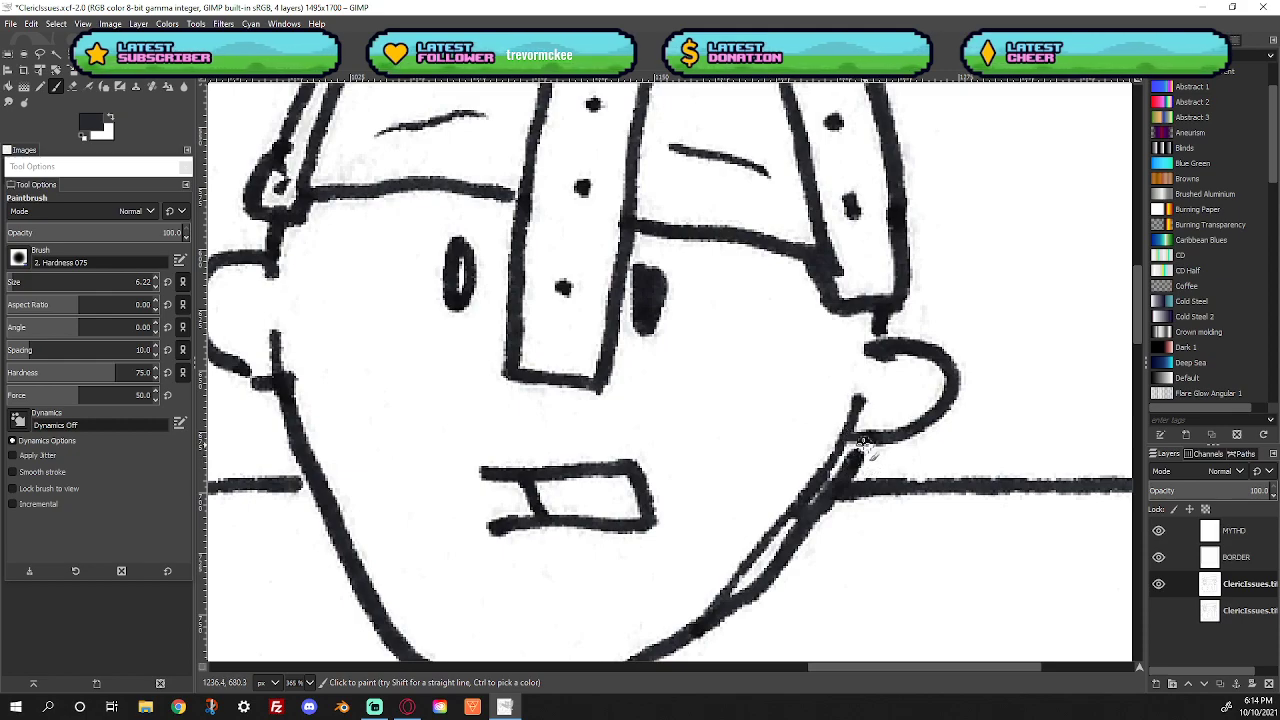
{"action": "left_click", "coordinate": [112, 120]}
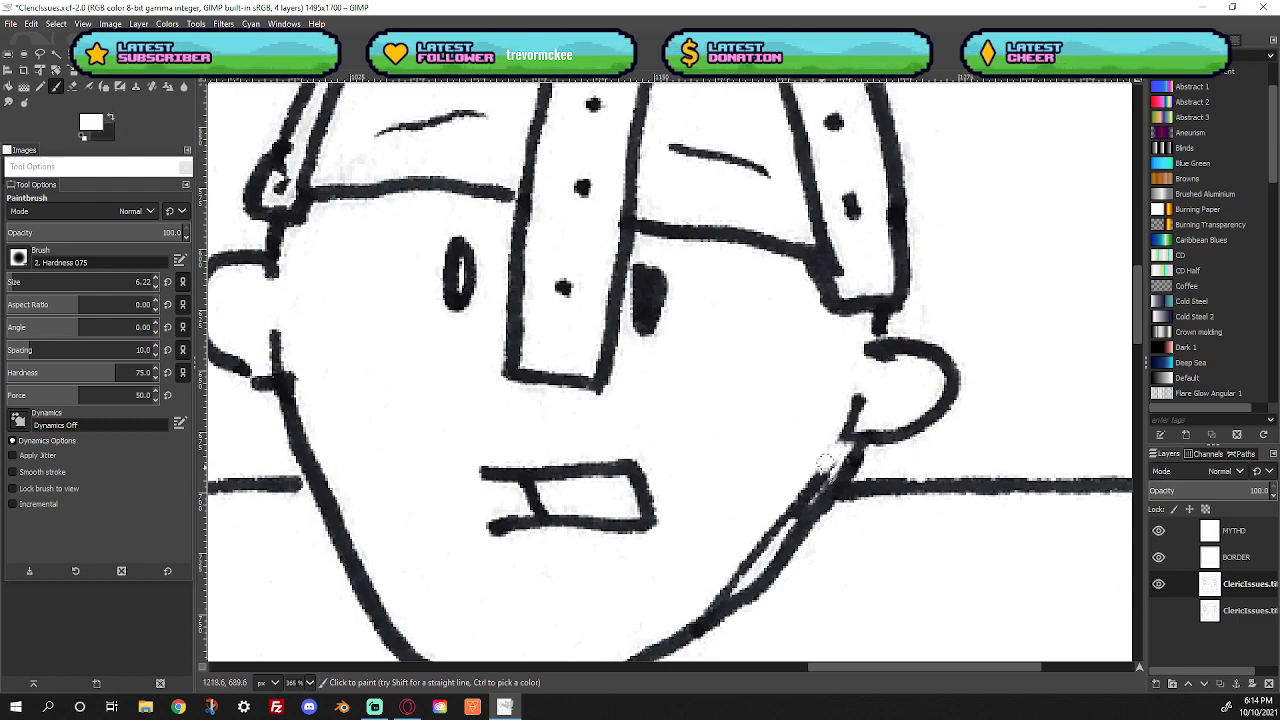
{"action": "mouse_move", "coordinate": [828, 462]}
{"action": "left_mouse_down"}
{"action": "mouse_move", "coordinate": [735, 590]}
{"action": "mouse_move", "coordinate": [720, 585]}
{"action": "left_mouse_up"}
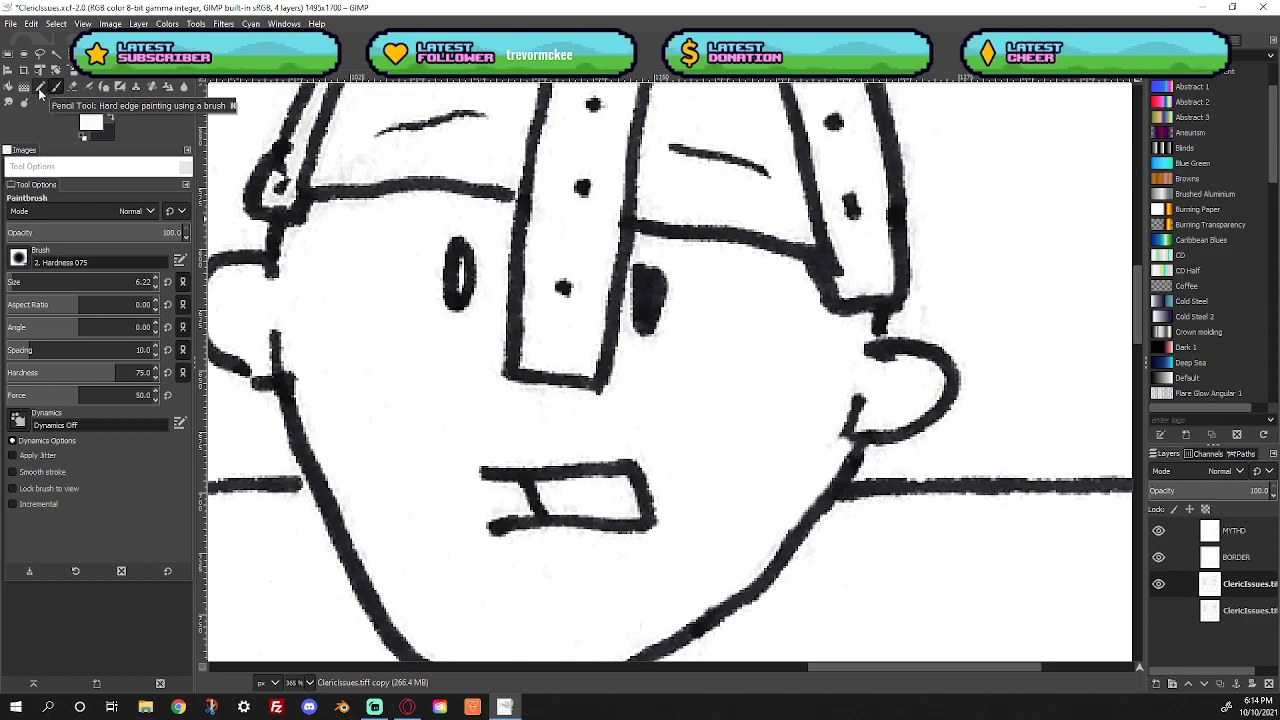
Redraw the jaw line from the right-hand ear downward in black and paint out the stray ink beneath that ear in white
{"action": "left_click", "coordinate": [82, 141]}
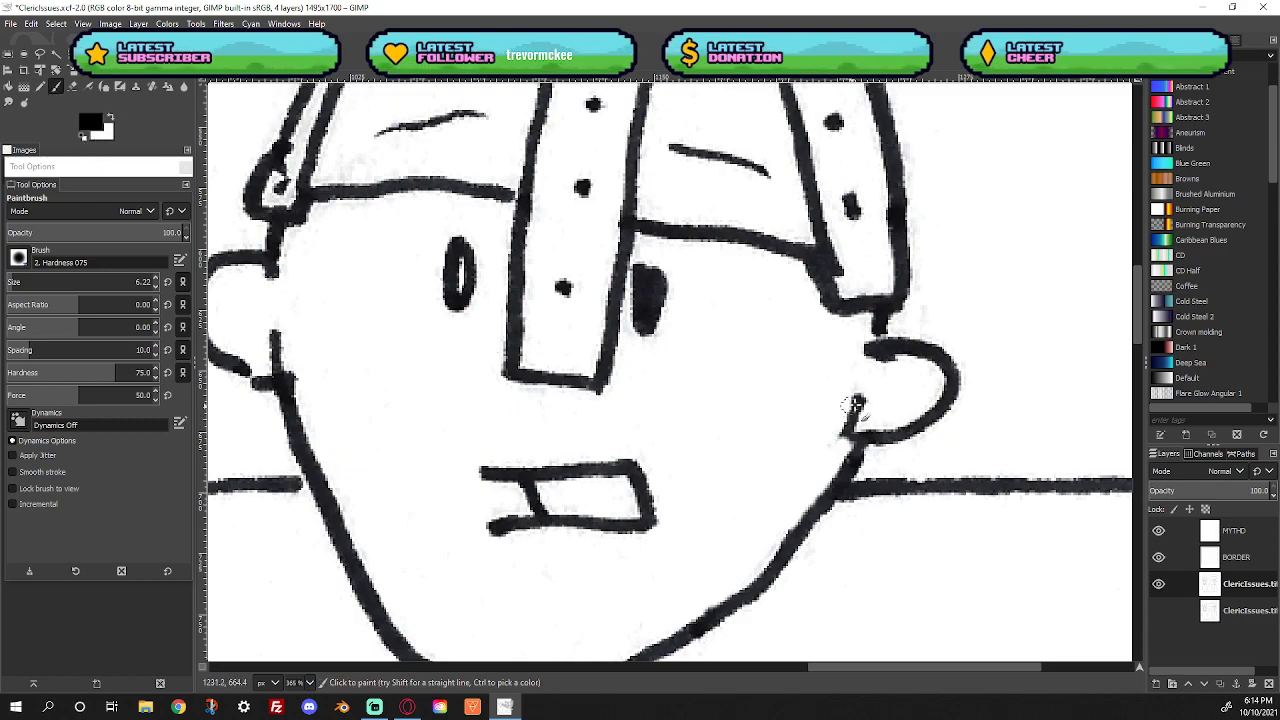
{"action": "left_click_drag", "start_coordinate": [858, 404], "coordinate": [807, 528]}
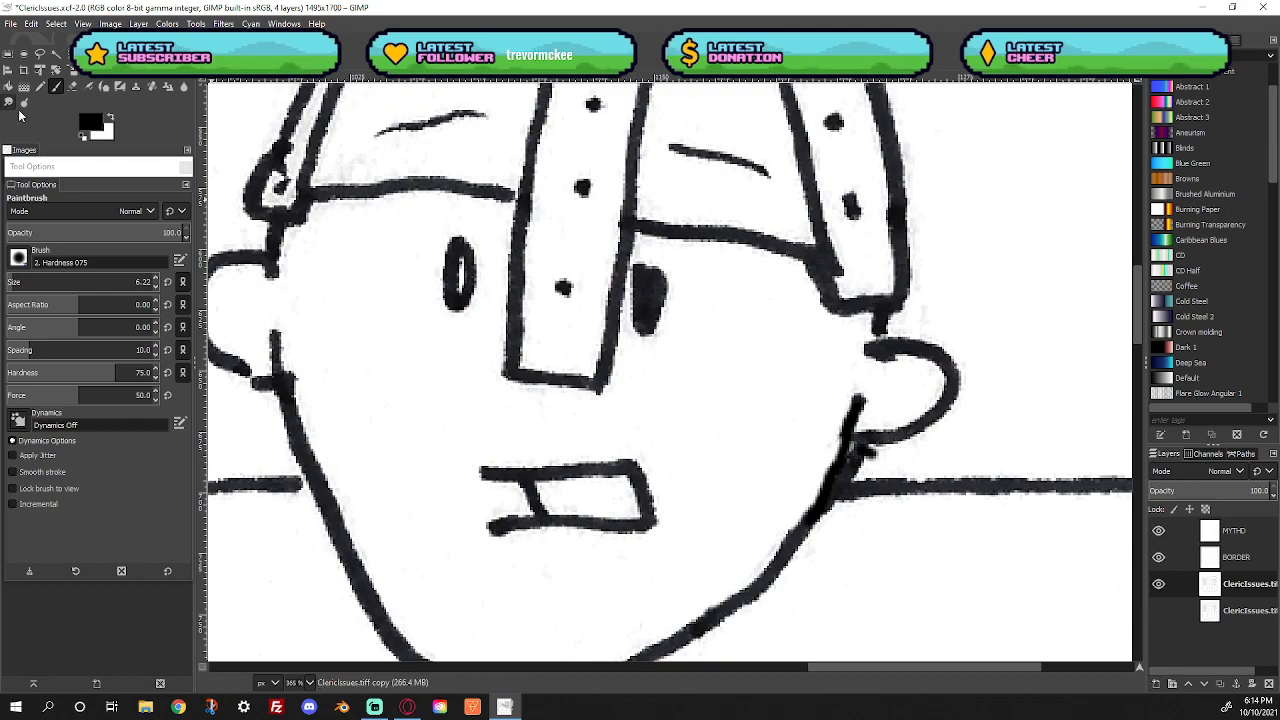
{"action": "left_click", "coordinate": [111, 118]}
{"action": "mouse_move", "coordinate": [878, 452]}
{"action": "left_mouse_down"}
{"action": "mouse_move", "coordinate": [858, 454]}
{"action": "mouse_move", "coordinate": [862, 468]}
{"action": "left_mouse_up"}
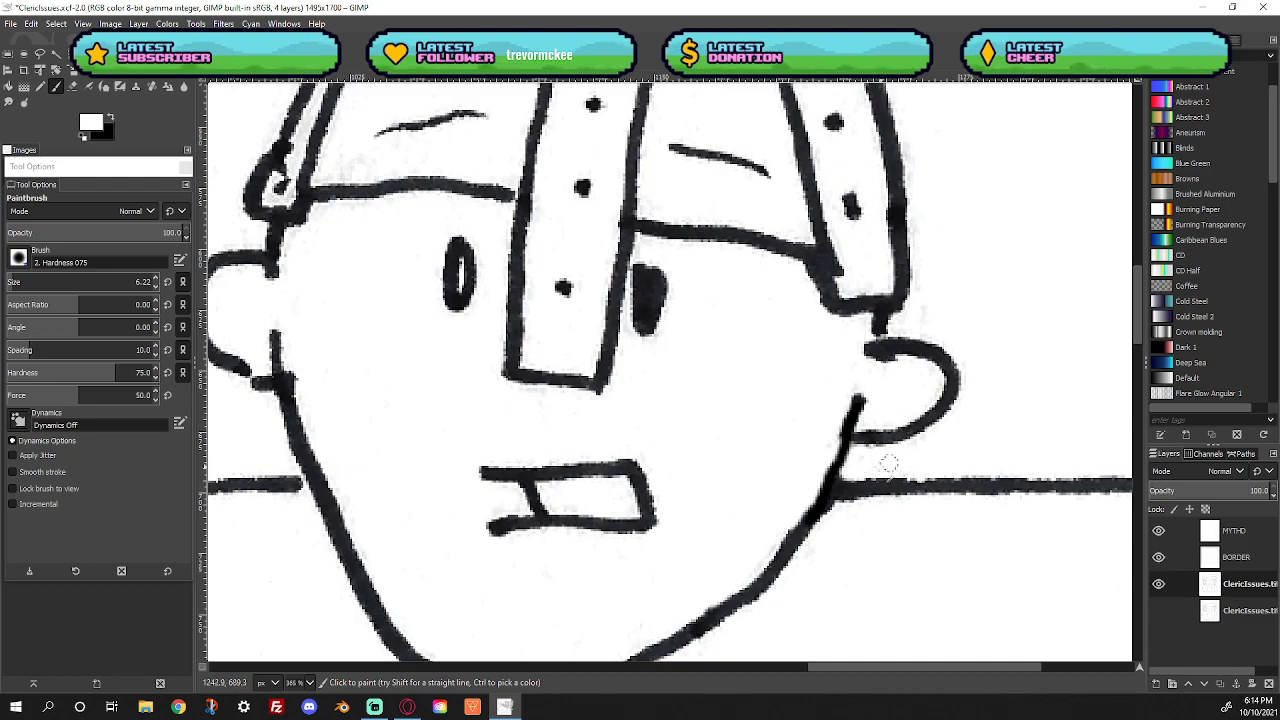
Paint out the overlapping ink at the base of the left-hand ear in white and join the ear to the jaw in black
{"action": "mouse_move", "coordinate": [278, 386]}
{"action": "left_mouse_down"}
{"action": "mouse_move", "coordinate": [258, 376]}
{"action": "mouse_move", "coordinate": [266, 392]}
{"action": "mouse_move", "coordinate": [288, 360]}
{"action": "left_mouse_up"}
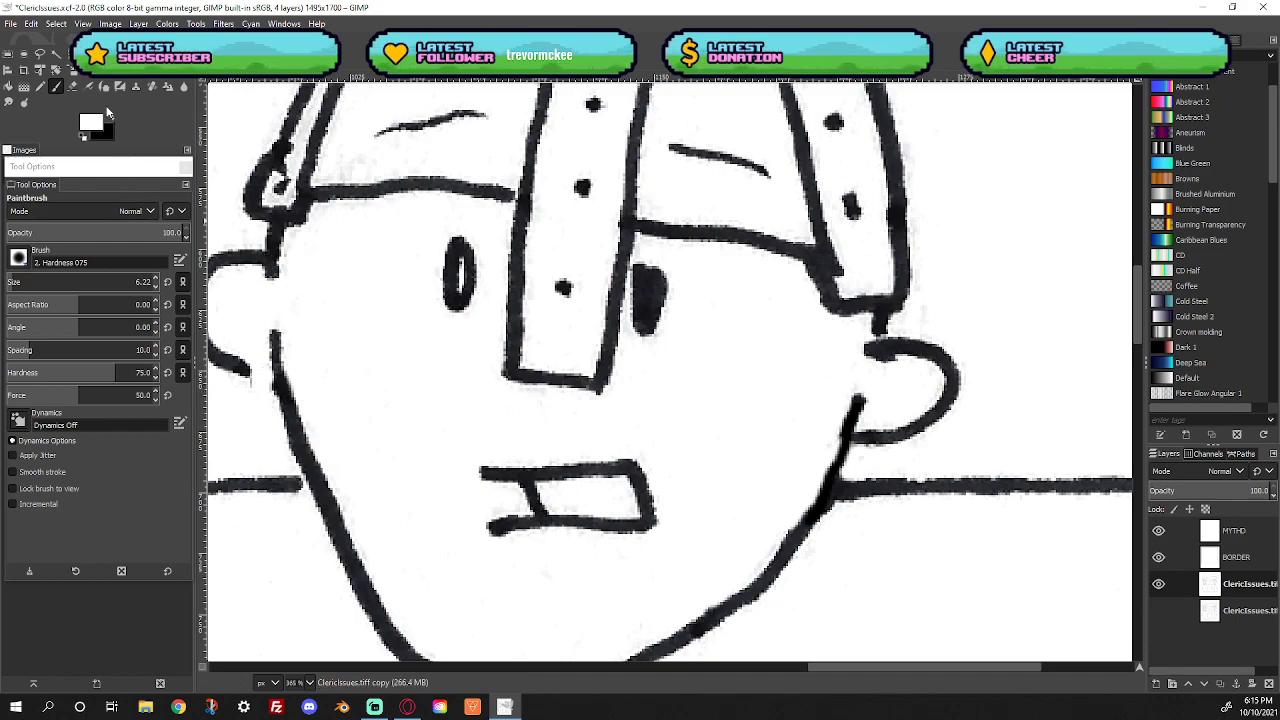
{"action": "left_click", "coordinate": [111, 118]}
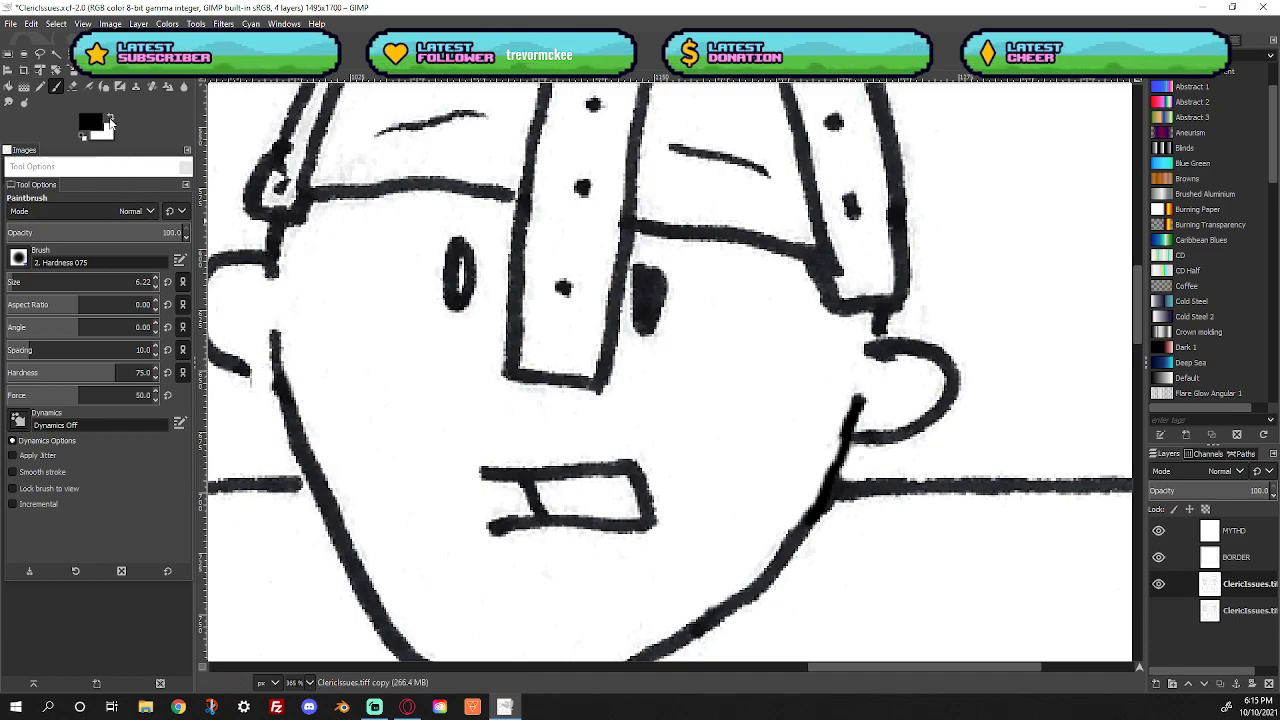
{"action": "mouse_move", "coordinate": [243, 369]}
{"action": "left_mouse_down"}
{"action": "mouse_move", "coordinate": [282, 378]}
{"action": "mouse_move", "coordinate": [238, 370]}
{"action": "left_mouse_up"}
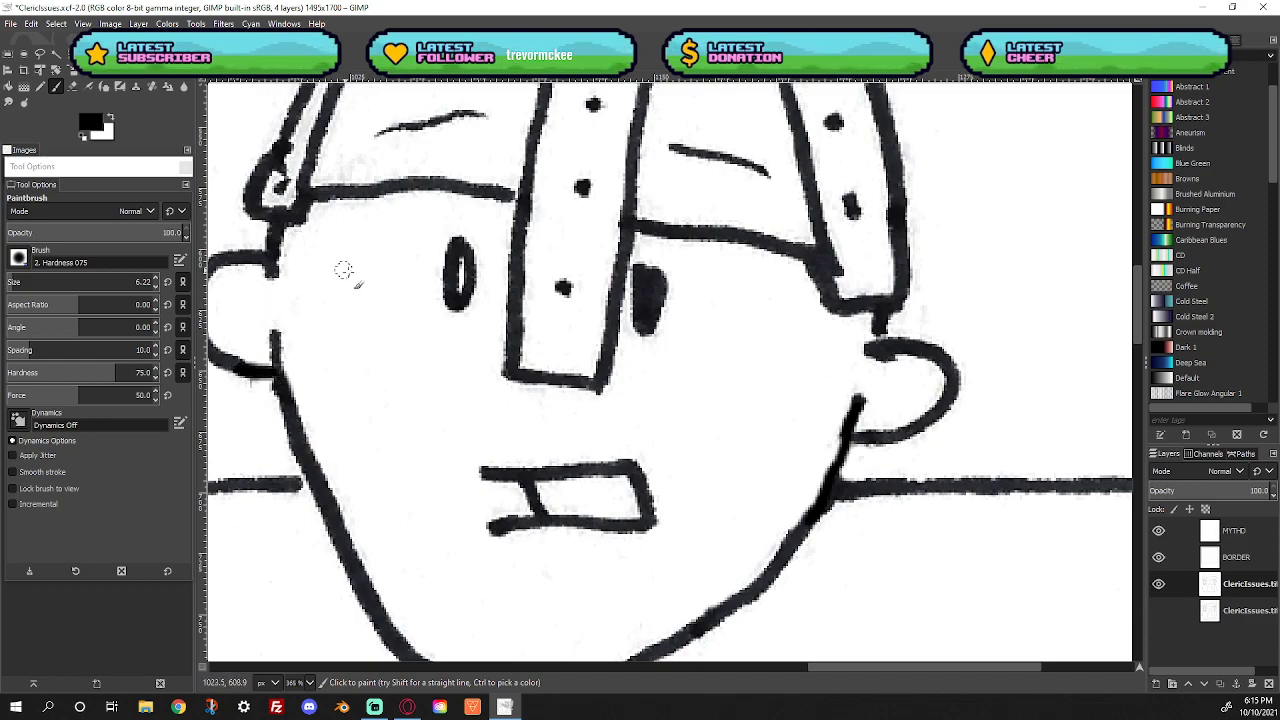
Paint out in white the ink blob where the lower speech bubble meets the helmet's left edge
{"action": "scroll", "coordinate": [345, 275], "scroll_direction": "up", "scroll_amount": 3}
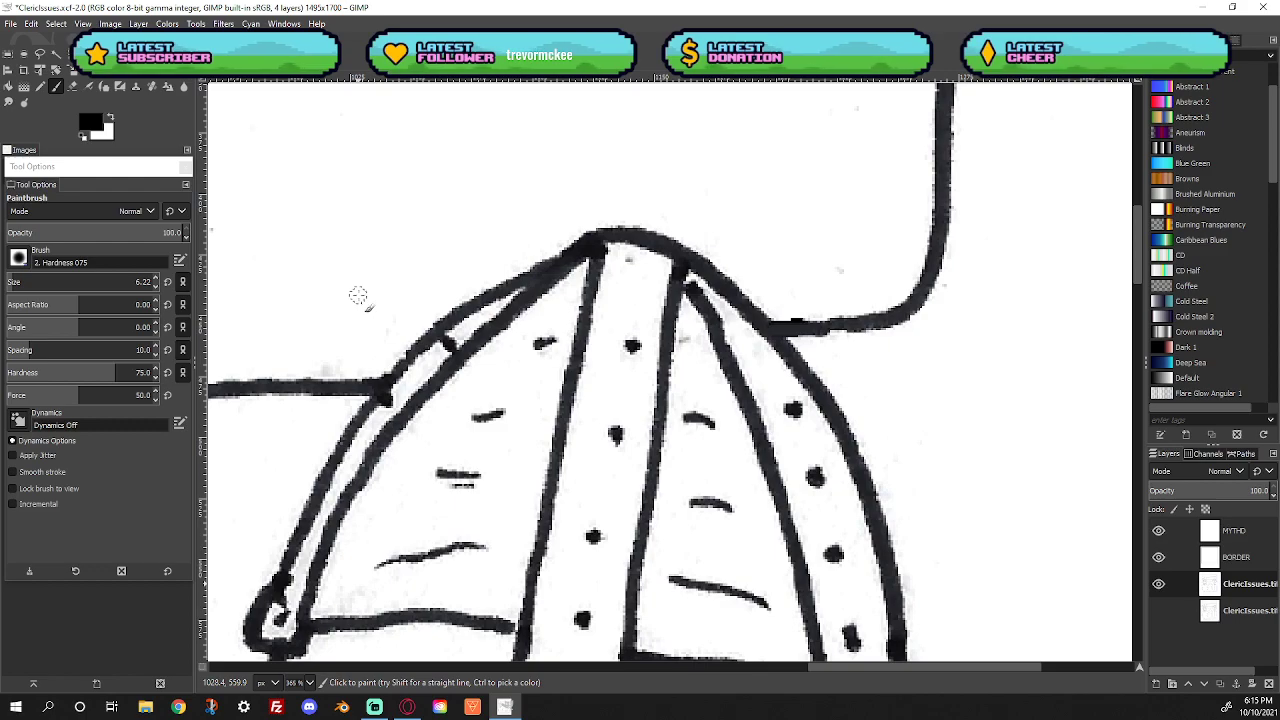
{"action": "scroll", "coordinate": [372, 343], "scroll_direction": "down", "scroll_amount": 6}
{"action": "scroll", "coordinate": [379, 341], "scroll_direction": "up", "scroll_amount": 6}
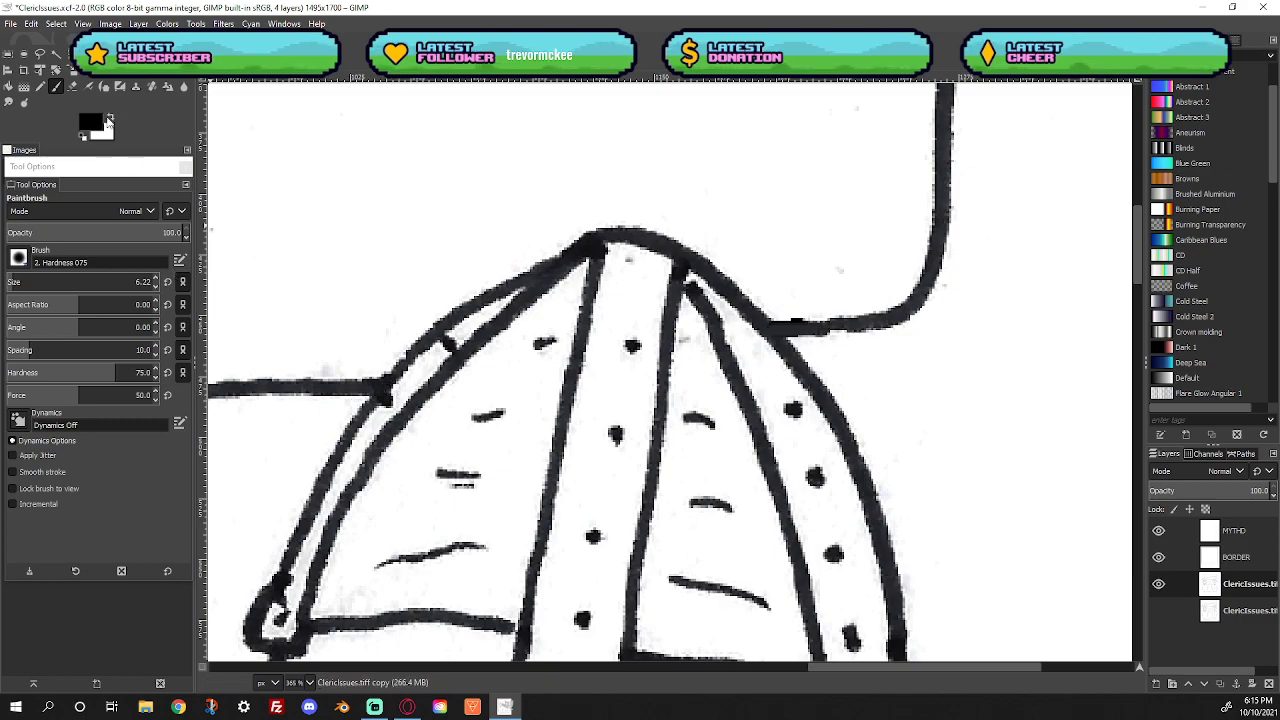
{"action": "left_click", "coordinate": [109, 119]}
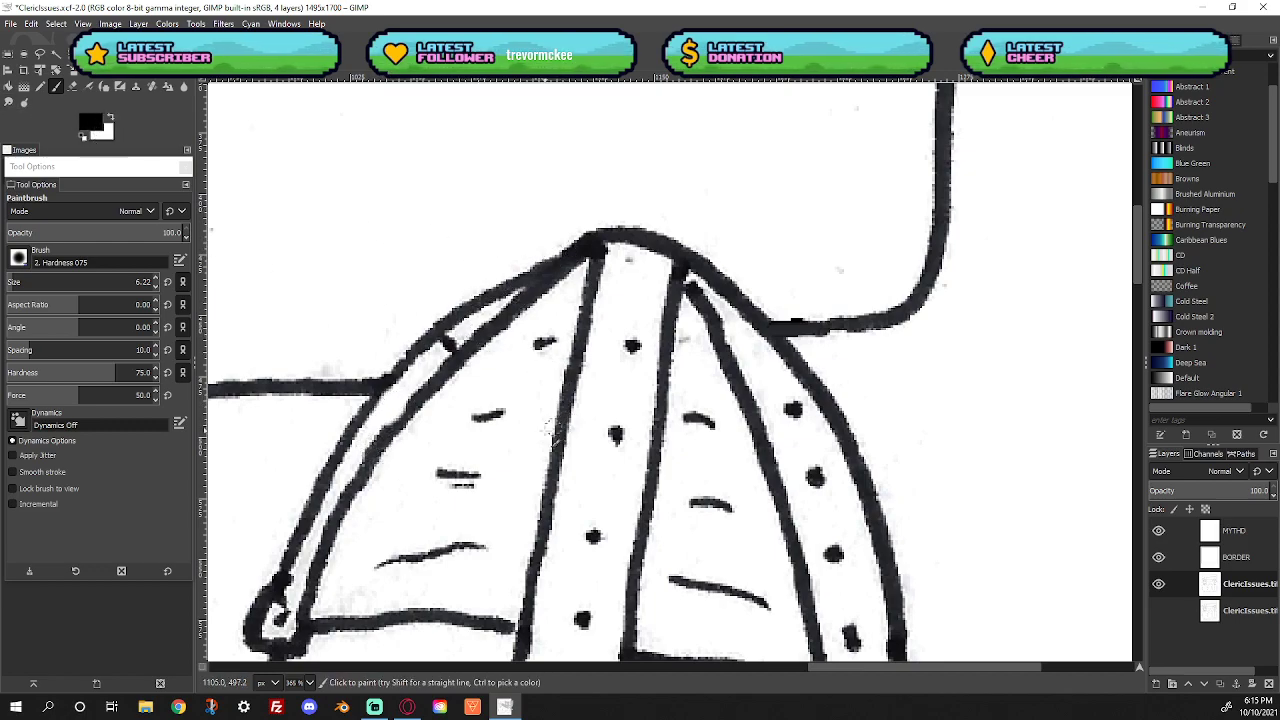
Extend the helmeted figure's outermost right-hand sleeve line down to the bottom panel border in black with the Pencil
{"action": "scroll", "coordinate": [516, 430], "scroll_direction": "down", "scroll_amount": 10}
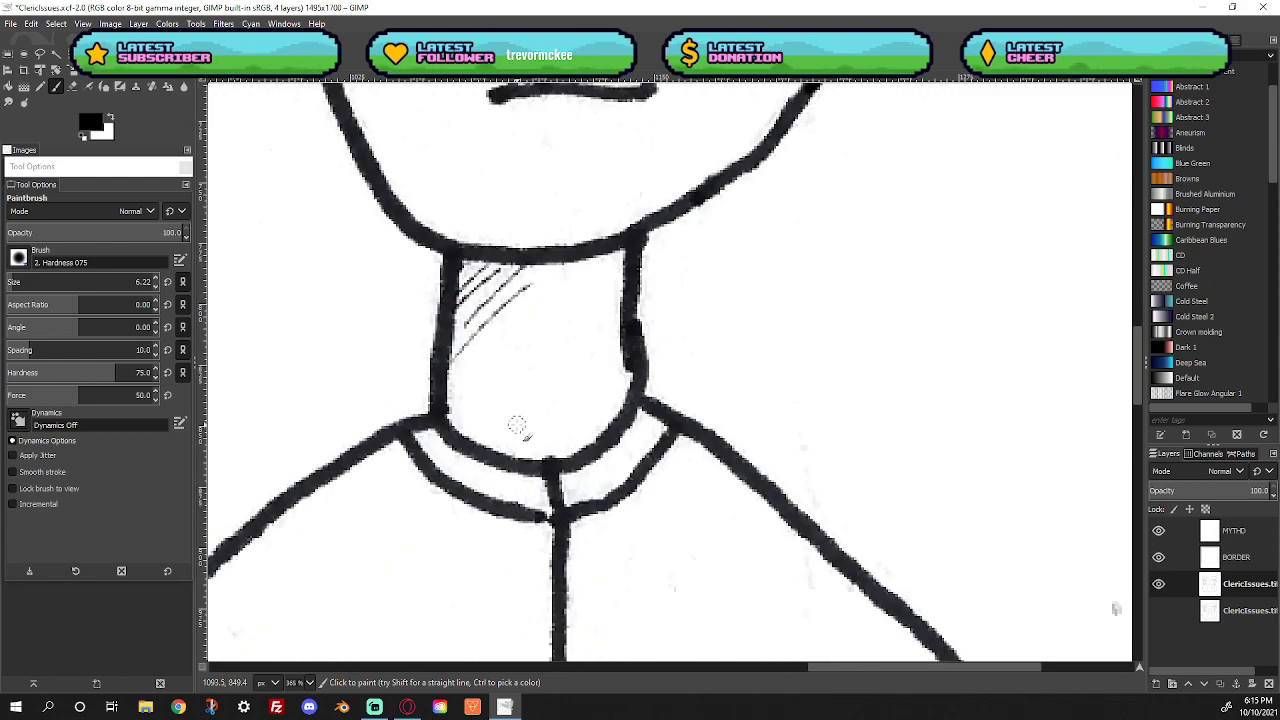
{"action": "scroll", "coordinate": [516, 425], "scroll_direction": "down", "scroll_amount": 5}
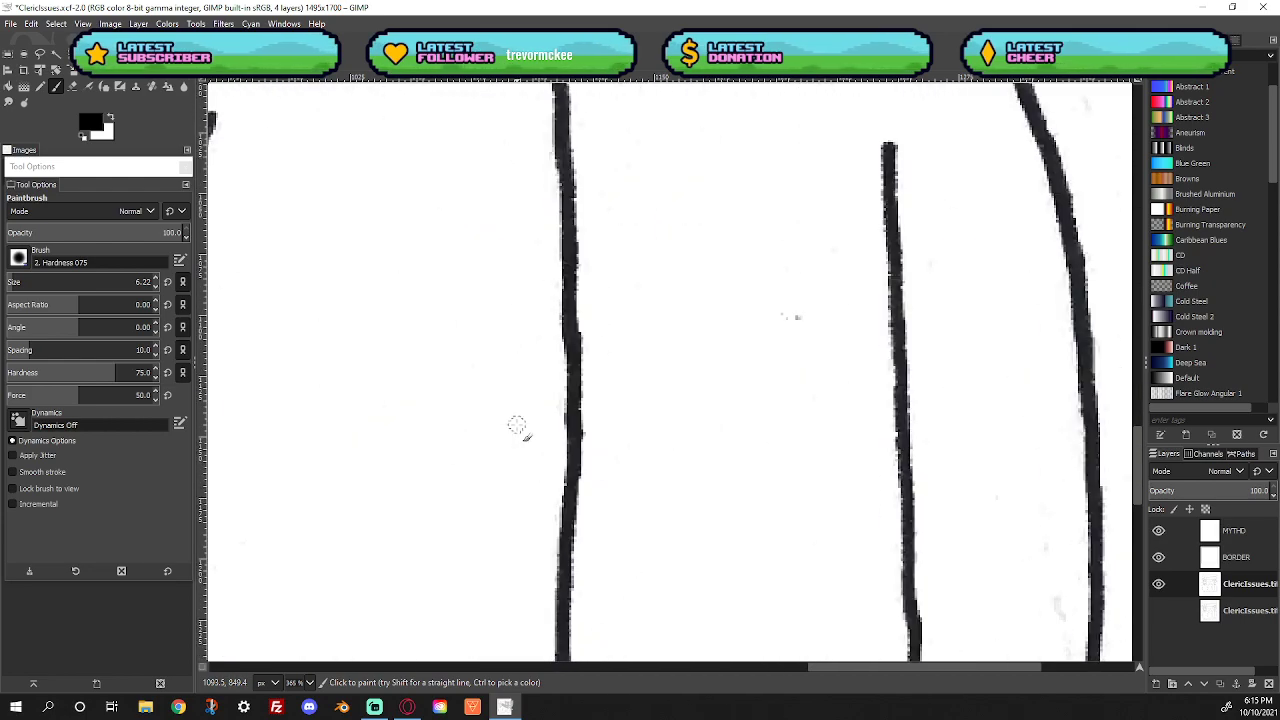
{"action": "scroll", "coordinate": [438, 344], "scroll_direction": "down", "scroll_amount": 8}
{"action": "right_click", "coordinate": [514, 367]}
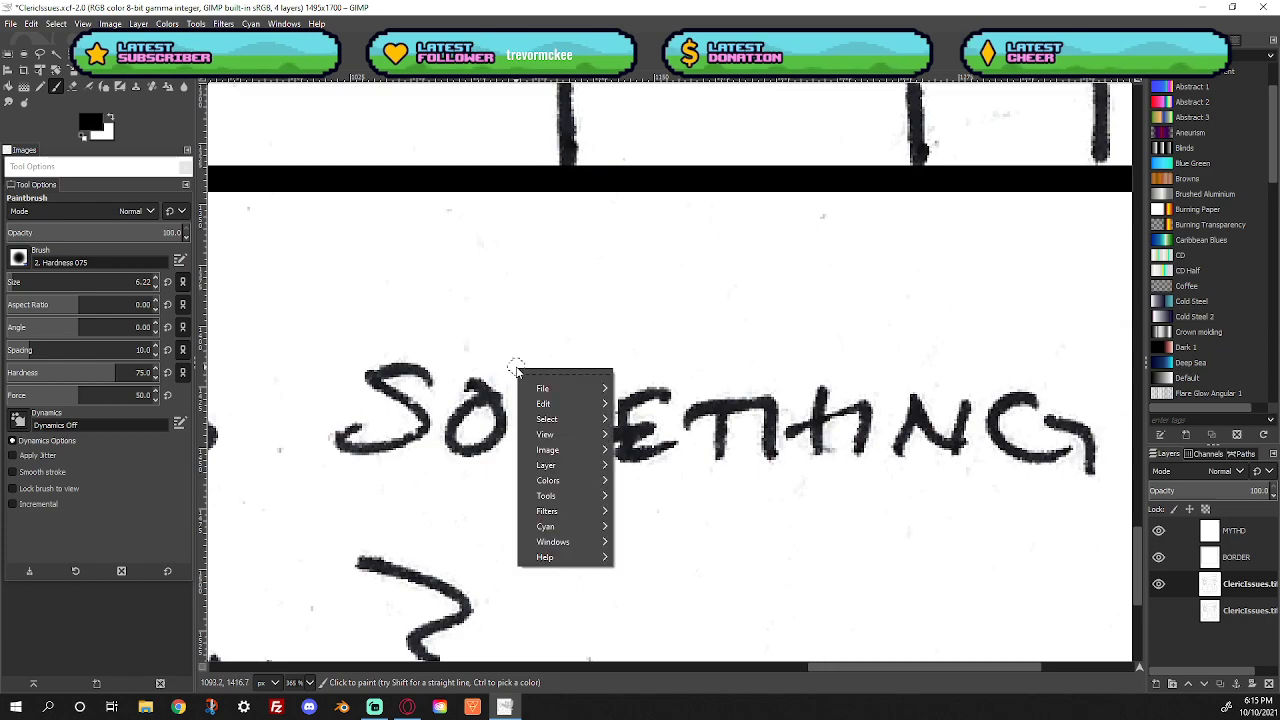
{"action": "mouse_move", "coordinate": [562, 433]}
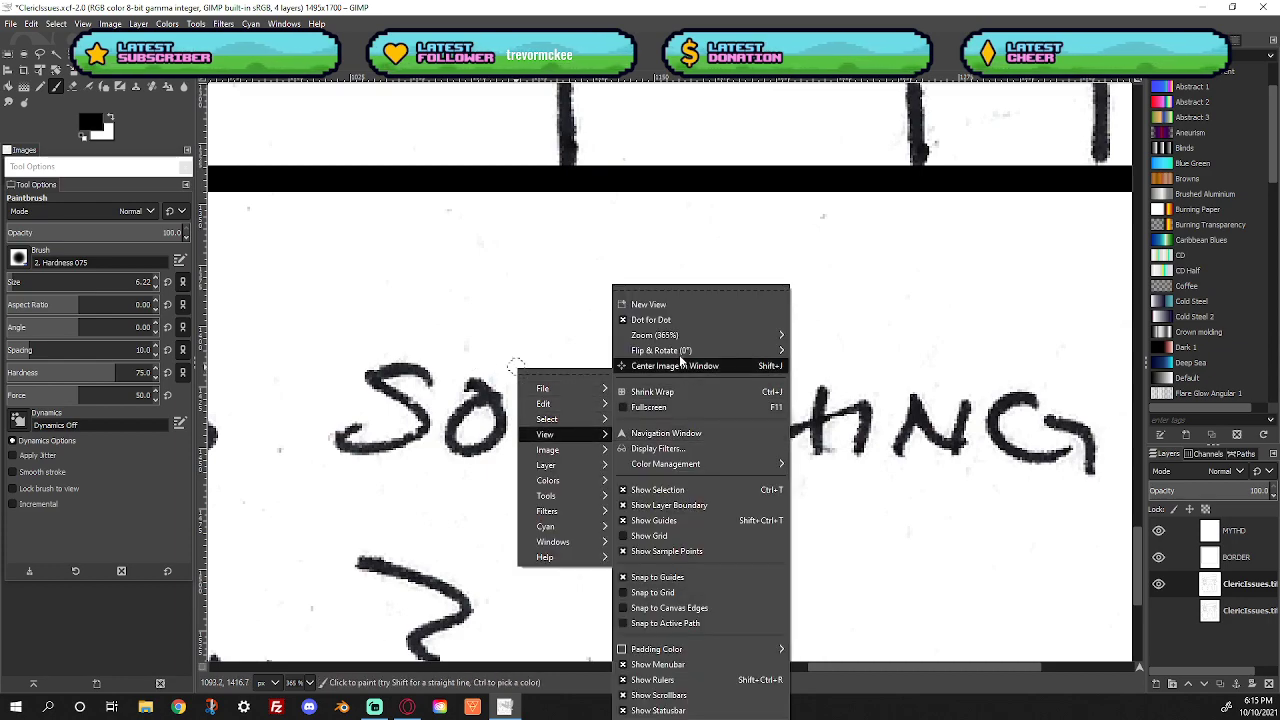
{"action": "mouse_move", "coordinate": [700, 336]}
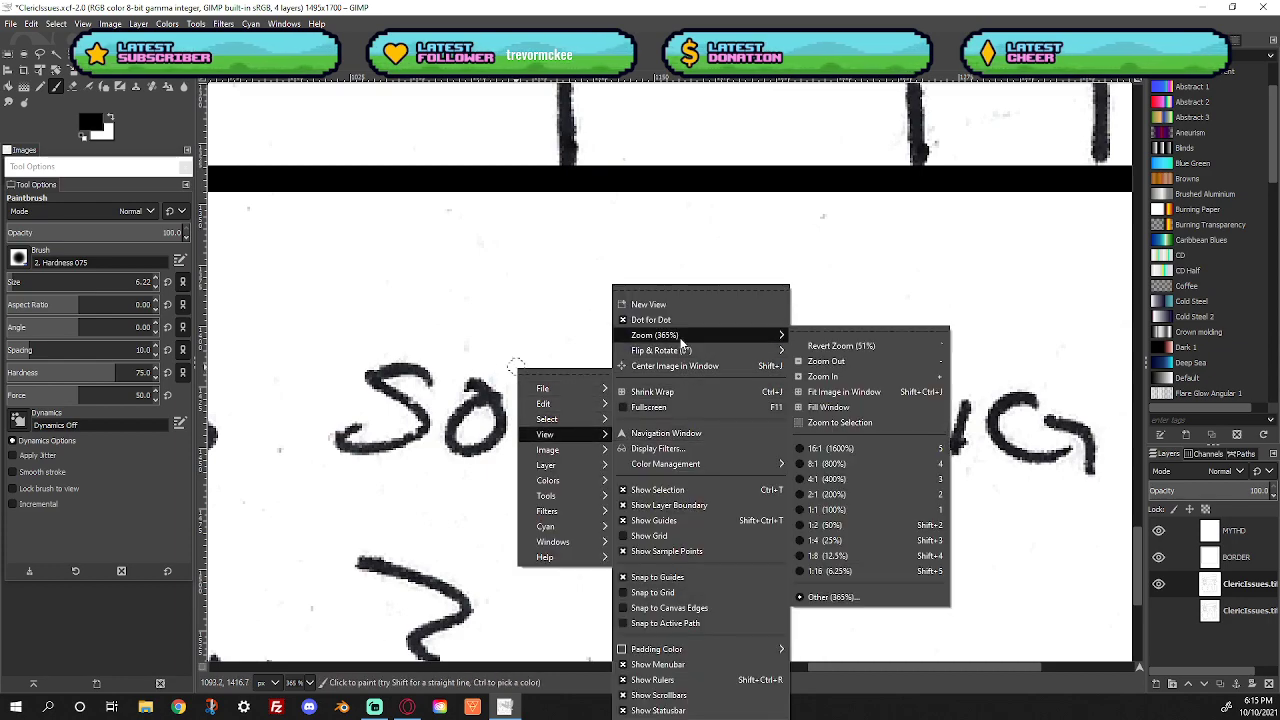
{"action": "left_click", "coordinate": [872, 393]}
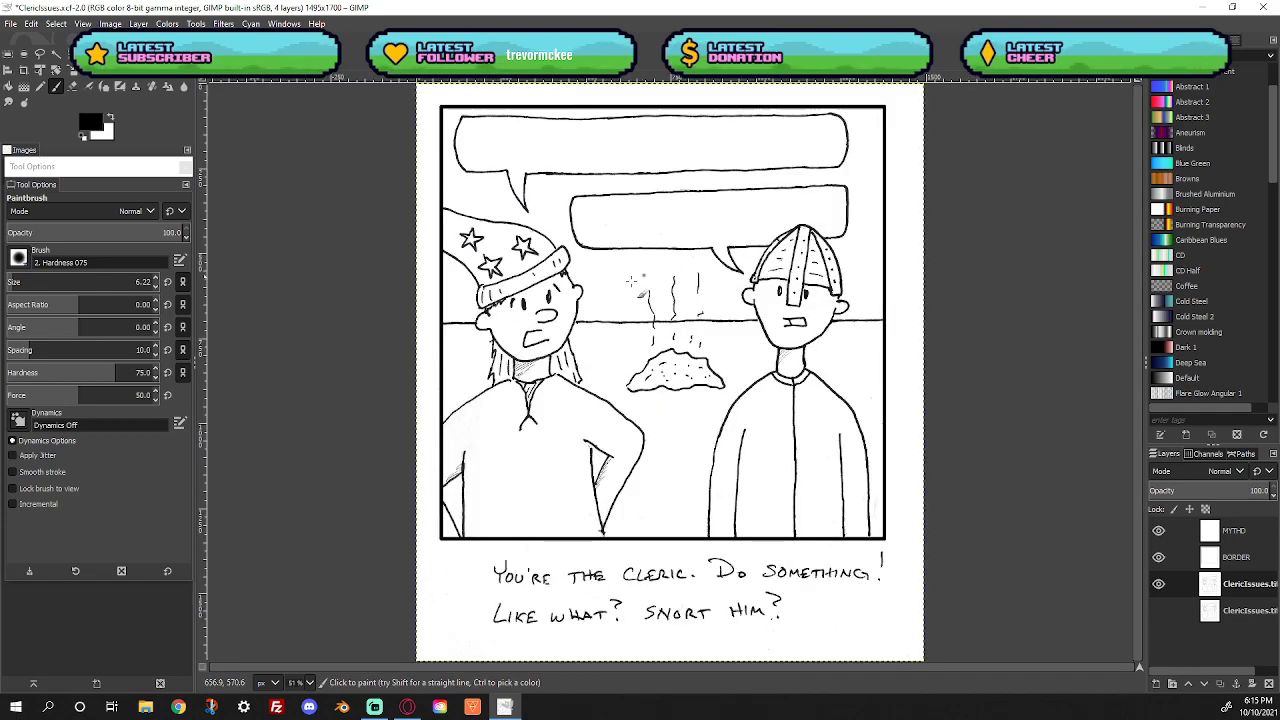
{"action": "key", "text": "z"}
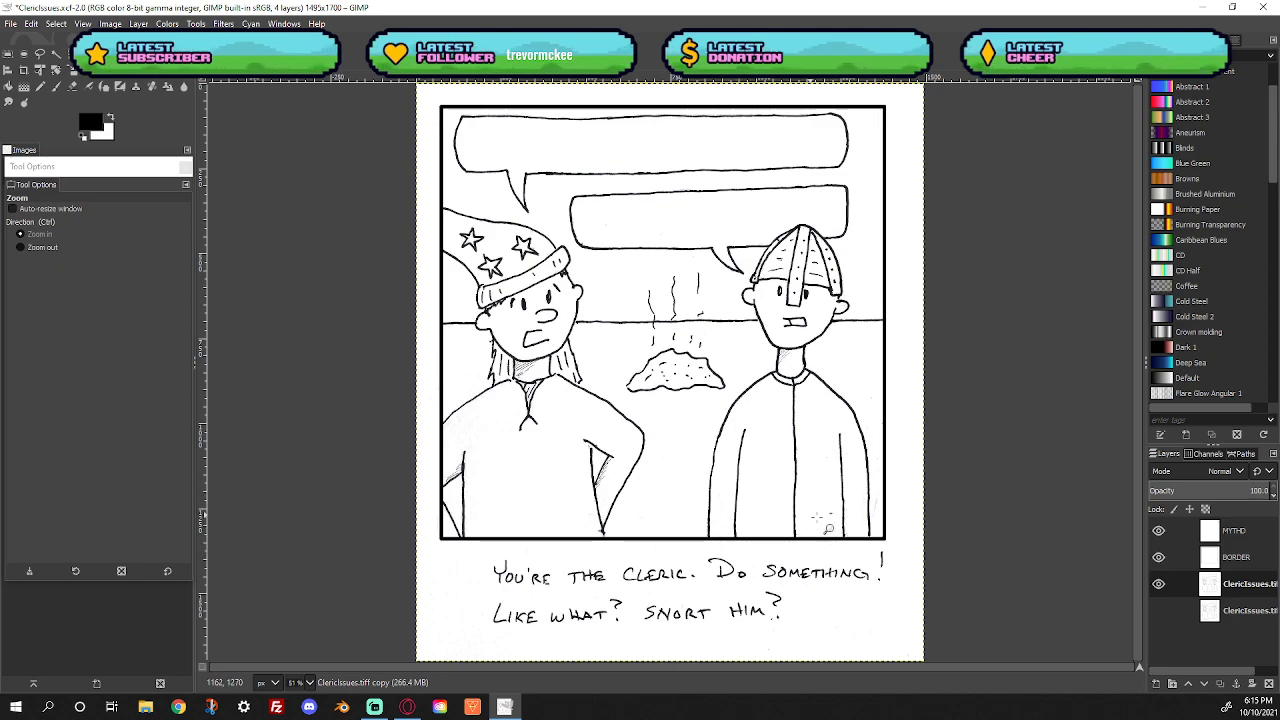
{"action": "left_click_drag", "start_coordinate": [686, 502], "coordinate": [900, 578]}
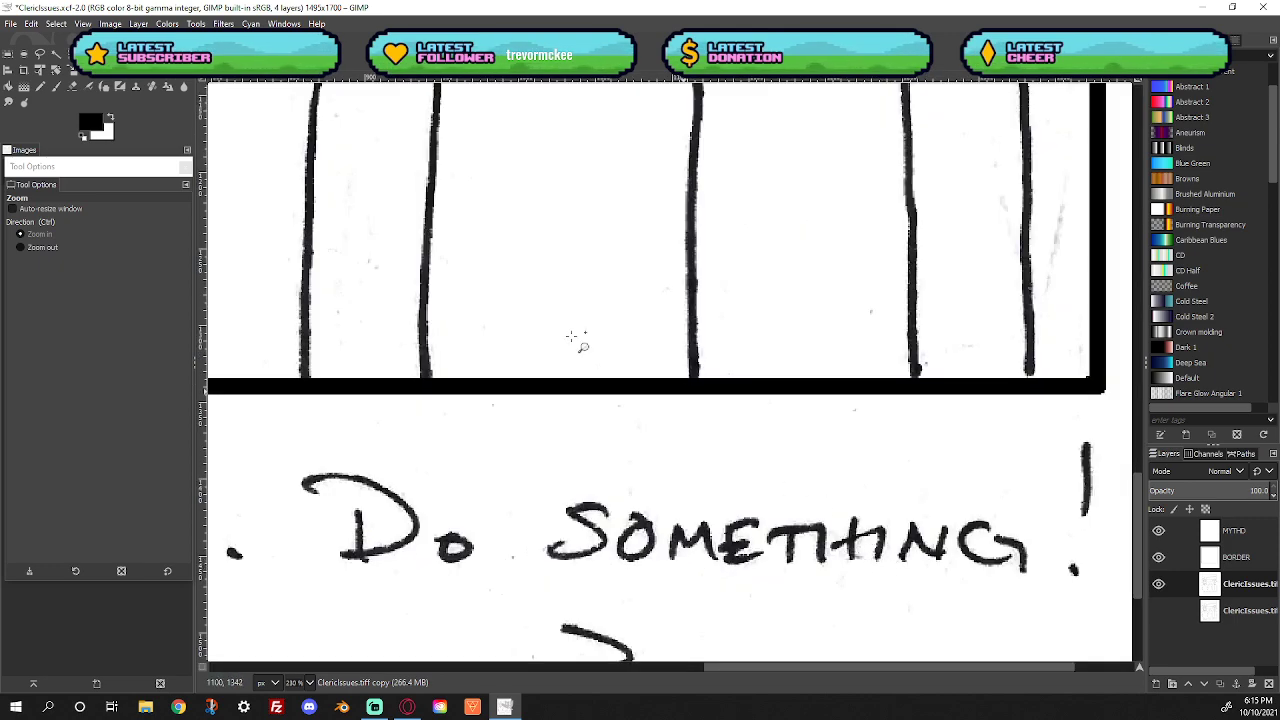
{"action": "left_click", "coordinate": [40, 86]}
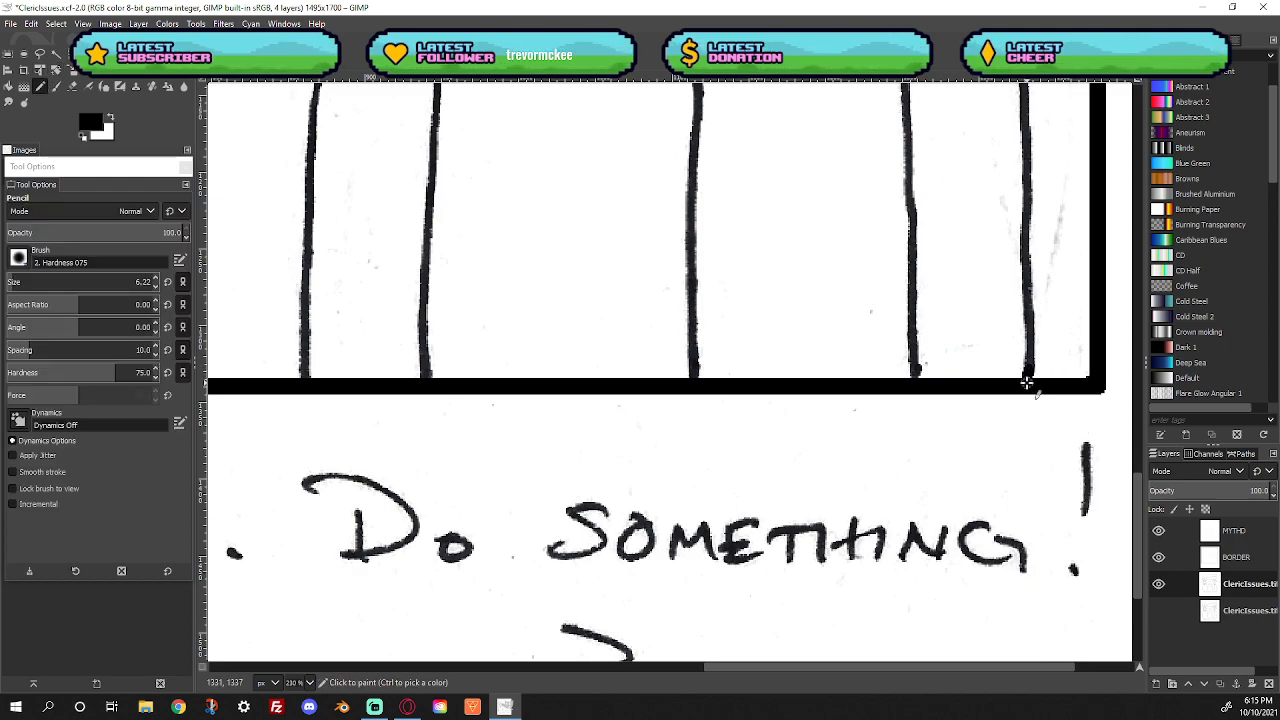
Erase the smudges around the helmeted figure's right-hand sleeve lines and the stray marks near the hatted figure's pointed arm tip
{"action": "left_click", "coordinate": [72, 86]}
{"action": "mouse_move", "coordinate": [1058, 200]}
{"action": "left_mouse_down"}
{"action": "mouse_move", "coordinate": [1056, 240]}
{"action": "mouse_move", "coordinate": [1068, 164]}
{"action": "mouse_move", "coordinate": [1042, 295]}
{"action": "mouse_move", "coordinate": [1056, 245]}
{"action": "mouse_move", "coordinate": [1054, 293]}
{"action": "mouse_move", "coordinate": [1000, 191]}
{"action": "mouse_move", "coordinate": [1012, 252]}
{"action": "left_mouse_up"}
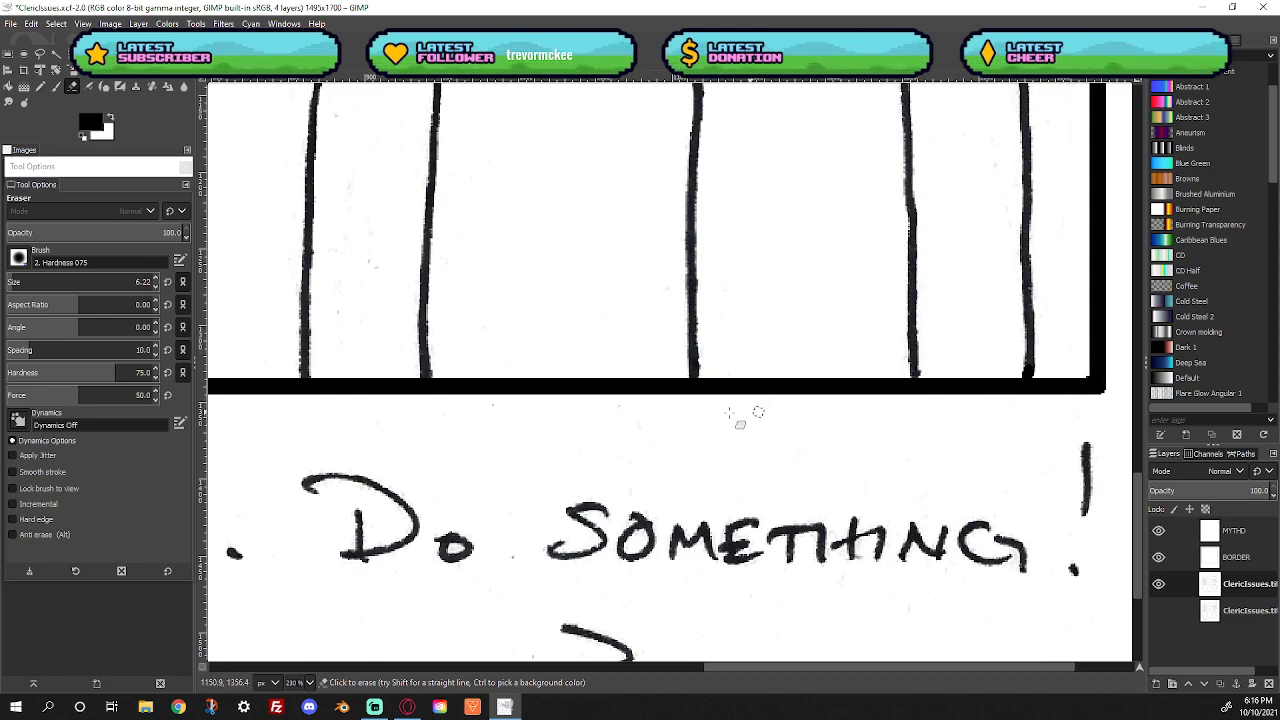
{"action": "left_click_drag", "start_coordinate": [726, 666], "coordinate": [351, 670]}
{"action": "mouse_move", "coordinate": [695, 338]}
{"action": "left_mouse_down"}
{"action": "mouse_move", "coordinate": [706, 356]}
{"action": "mouse_move", "coordinate": [688, 350]}
{"action": "left_mouse_up"}
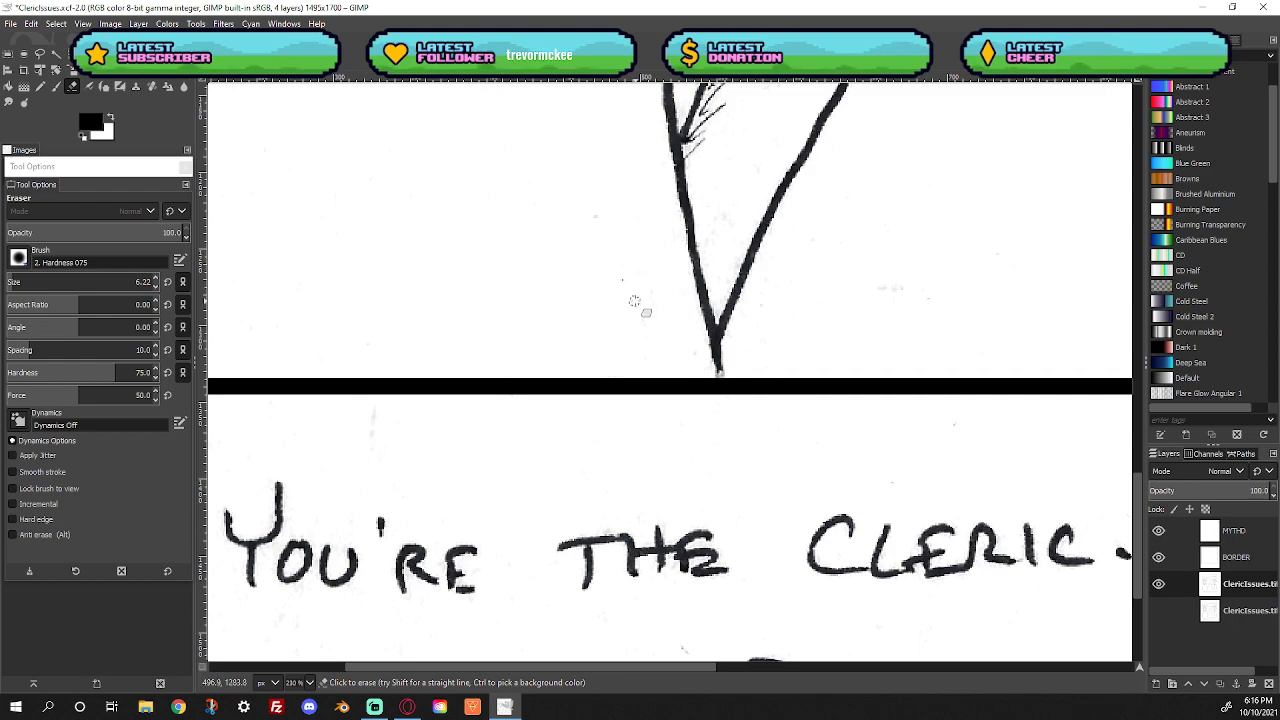
Close the gap between the hatted figure's torso side line and the fold above it in black with the Pencil
{"action": "scroll", "coordinate": [640, 305], "scroll_direction": "up", "scroll_amount": 5}
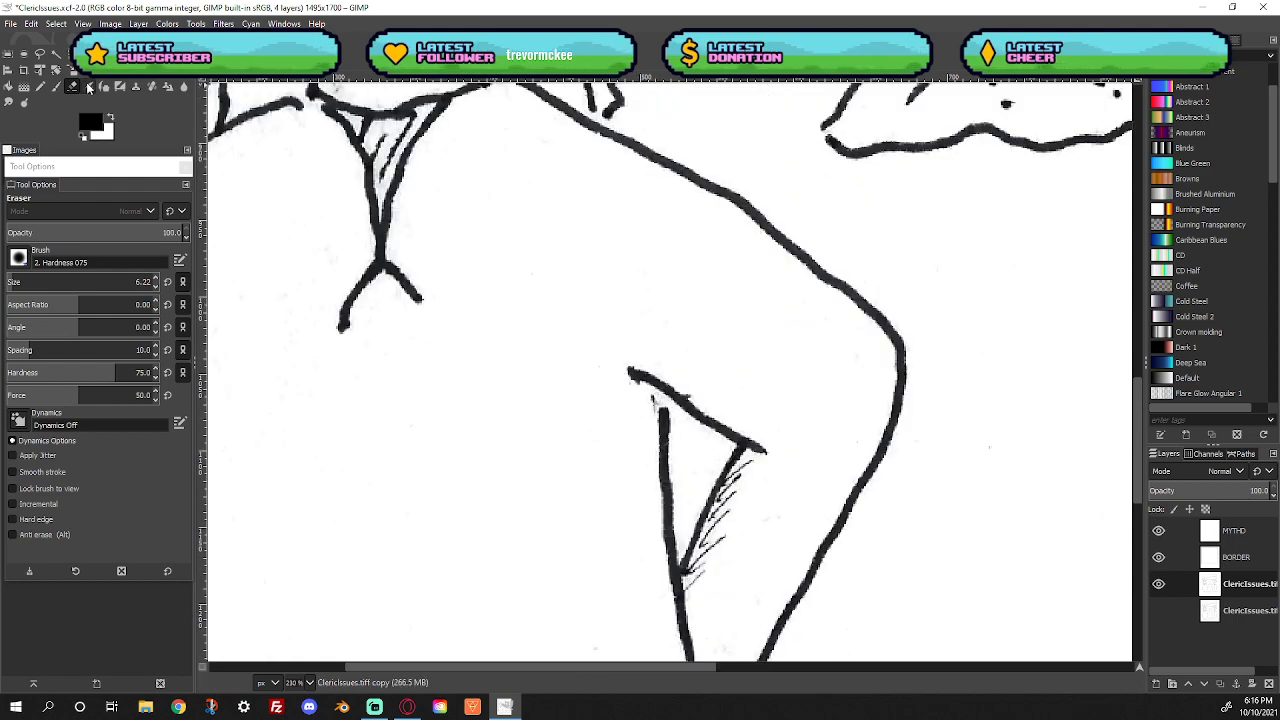
{"action": "left_click", "coordinate": [40, 87]}
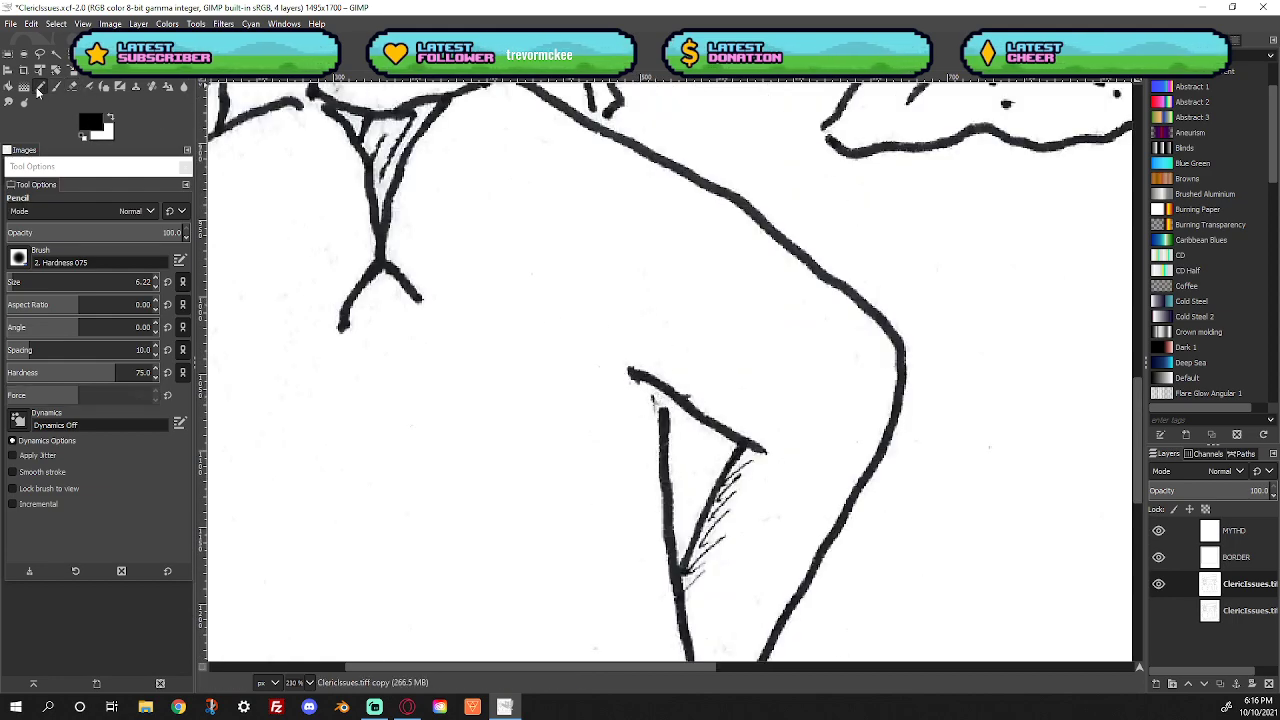
{"action": "left_click_drag", "start_coordinate": [657, 393], "coordinate": [666, 420]}
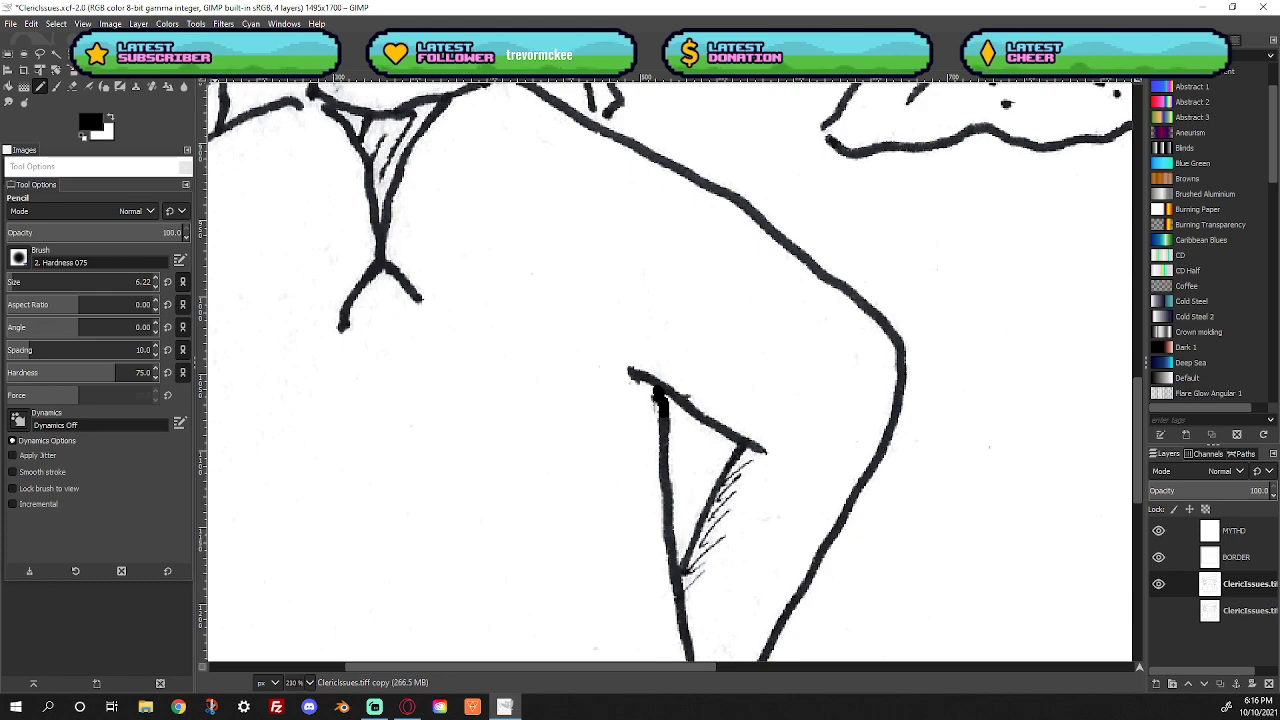
Sample the dark grey ink of the hatted figure's shoulder line as the foreground colour
{"action": "key", "text": "o"}
{"action": "left_click", "coordinate": [762, 218]}
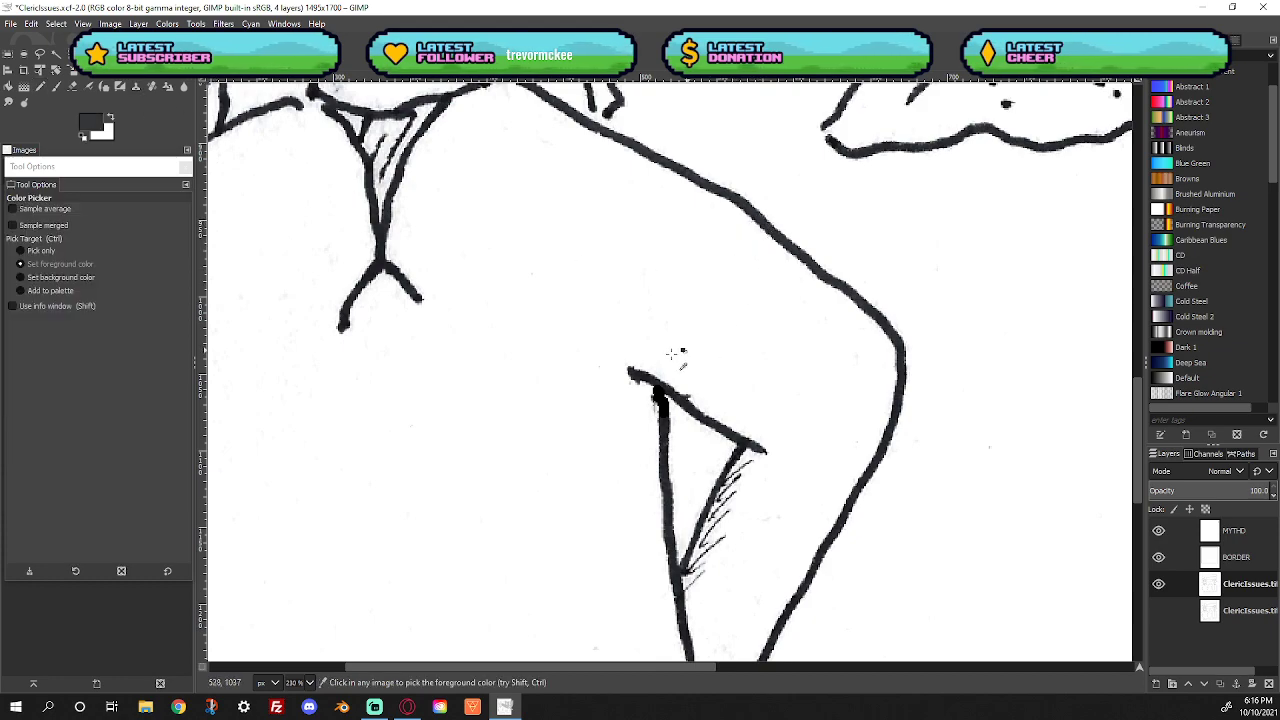
{"action": "left_click", "coordinate": [660, 391]}
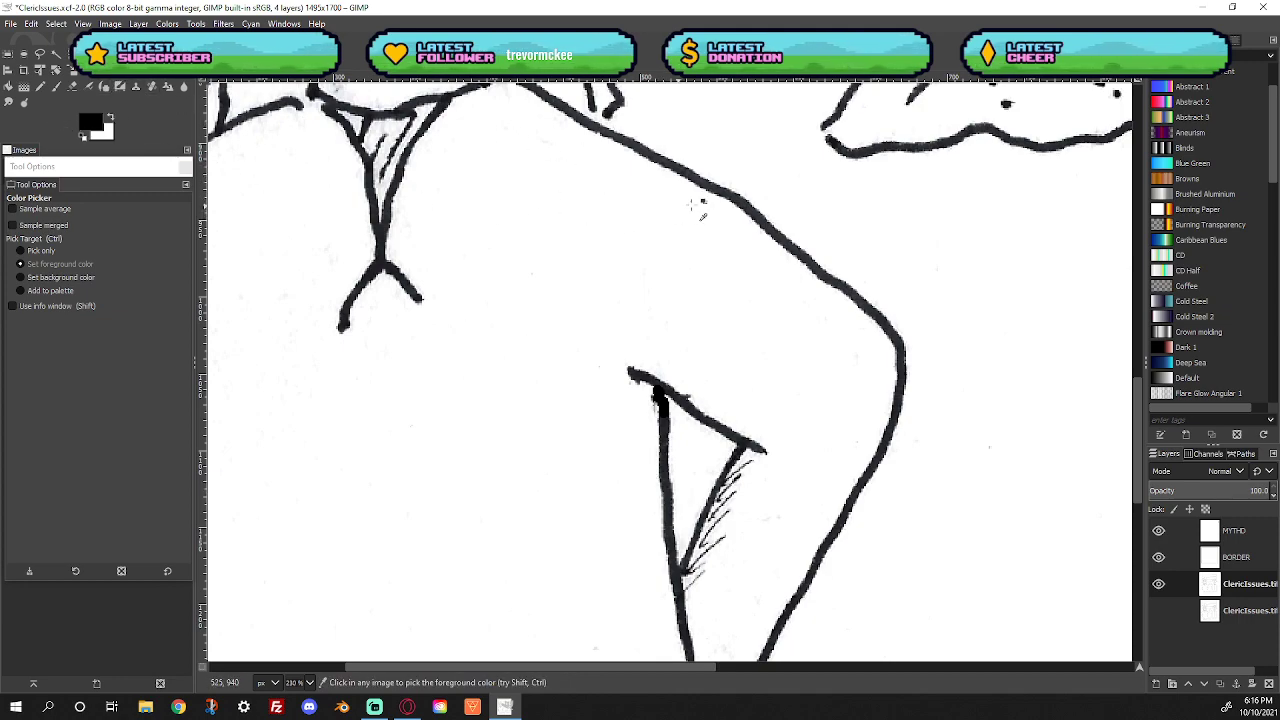
{"action": "left_click", "coordinate": [735, 196]}
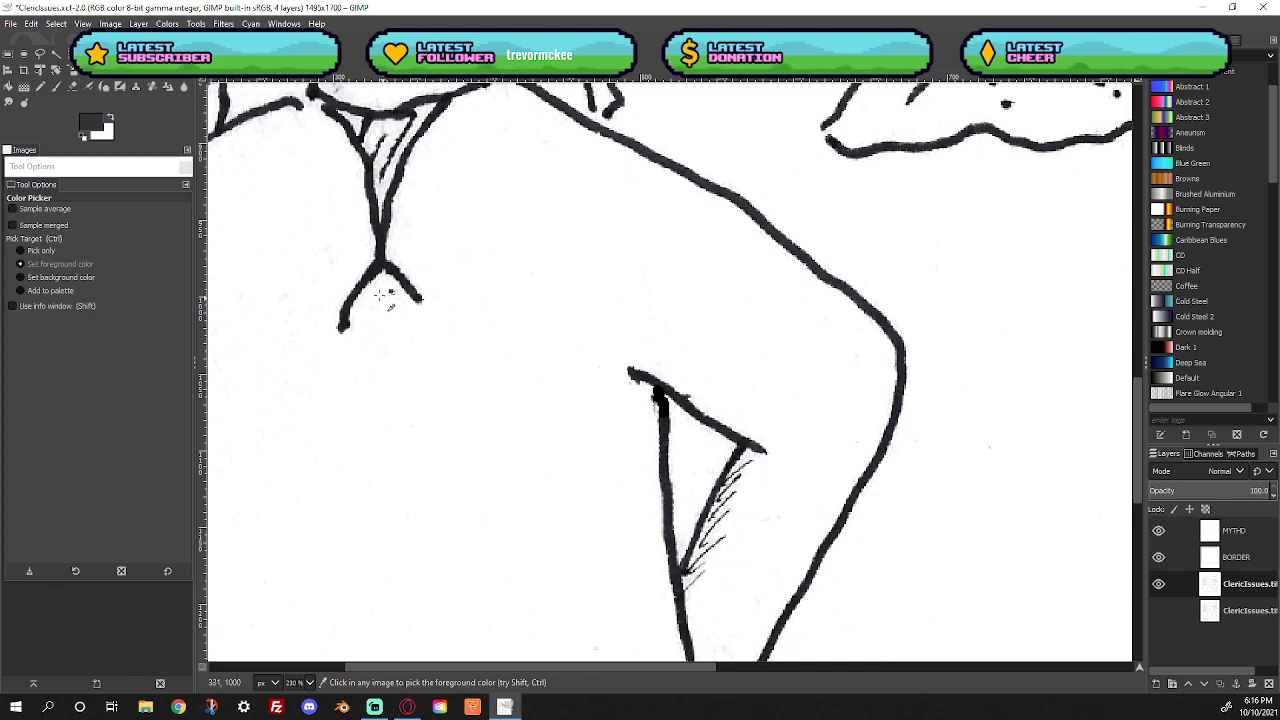
Trim the blunt end of the hatted figure's left-hand shoulder line beside the neck in white
{"action": "scroll", "coordinate": [304, 240], "scroll_direction": "up", "scroll_amount": 3}
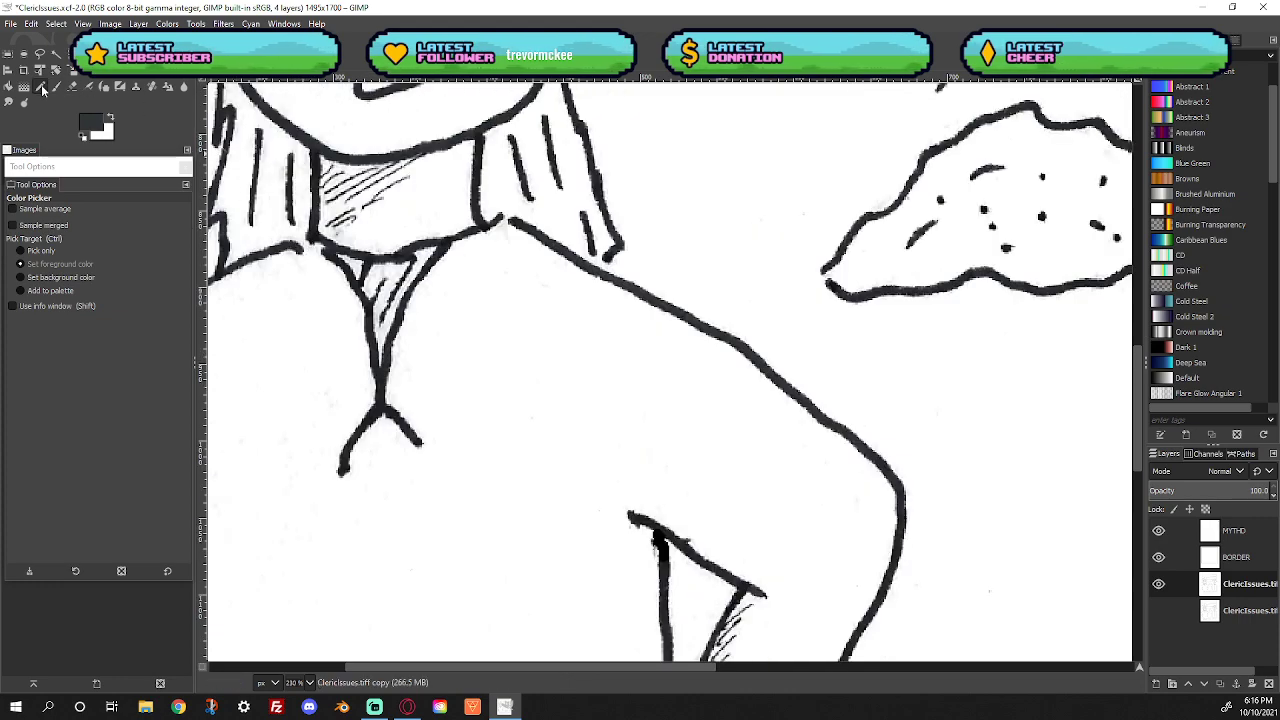
{"action": "key", "text": "n"}
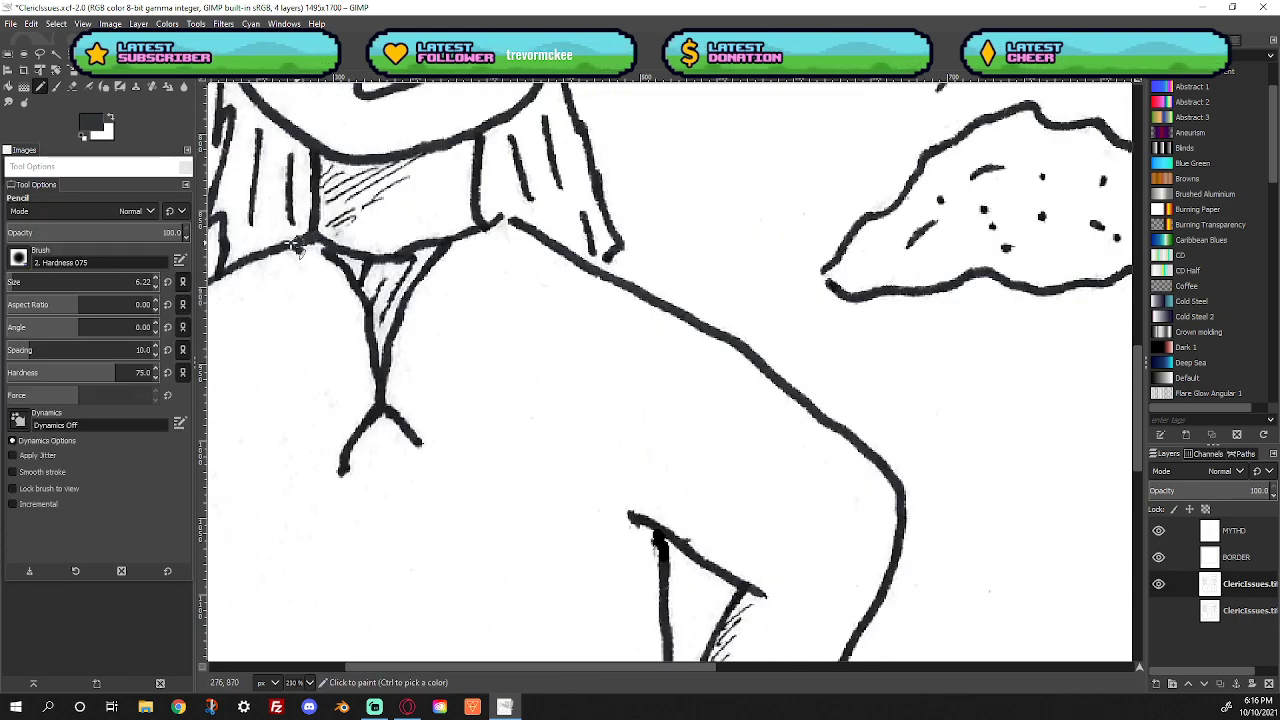
{"action": "left_click", "coordinate": [57, 87]}
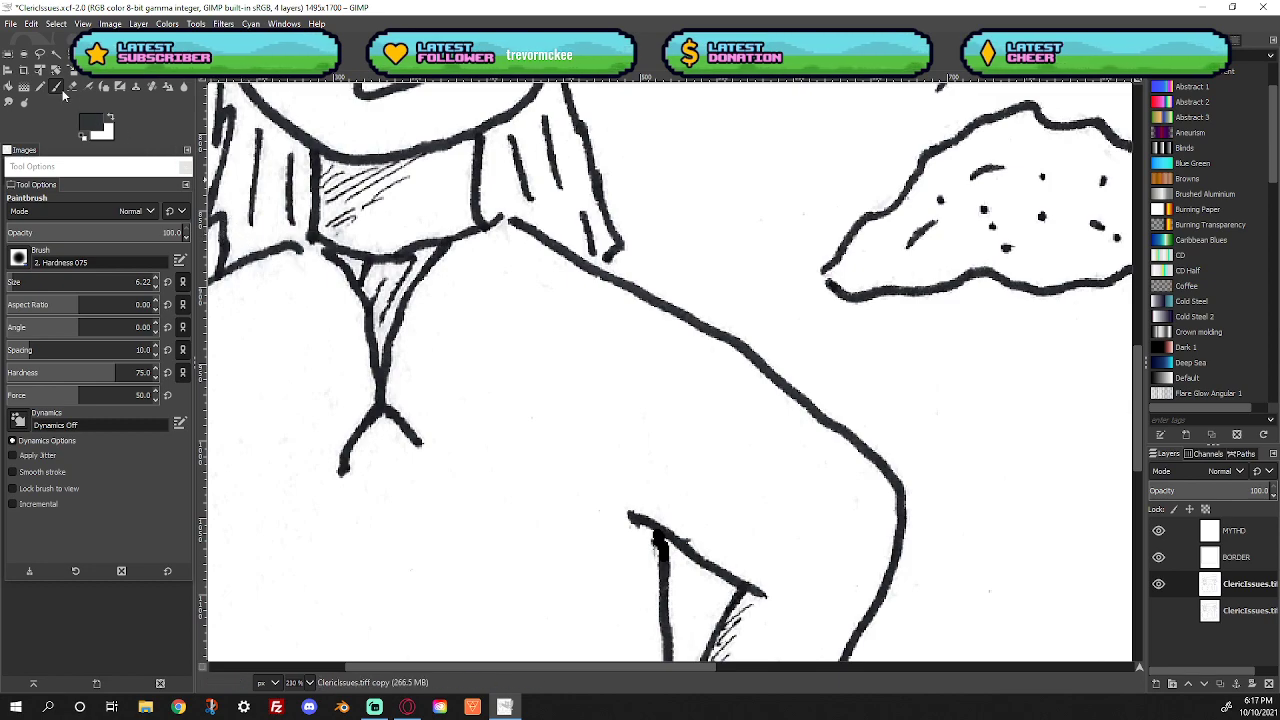
{"action": "left_click", "coordinate": [111, 118]}
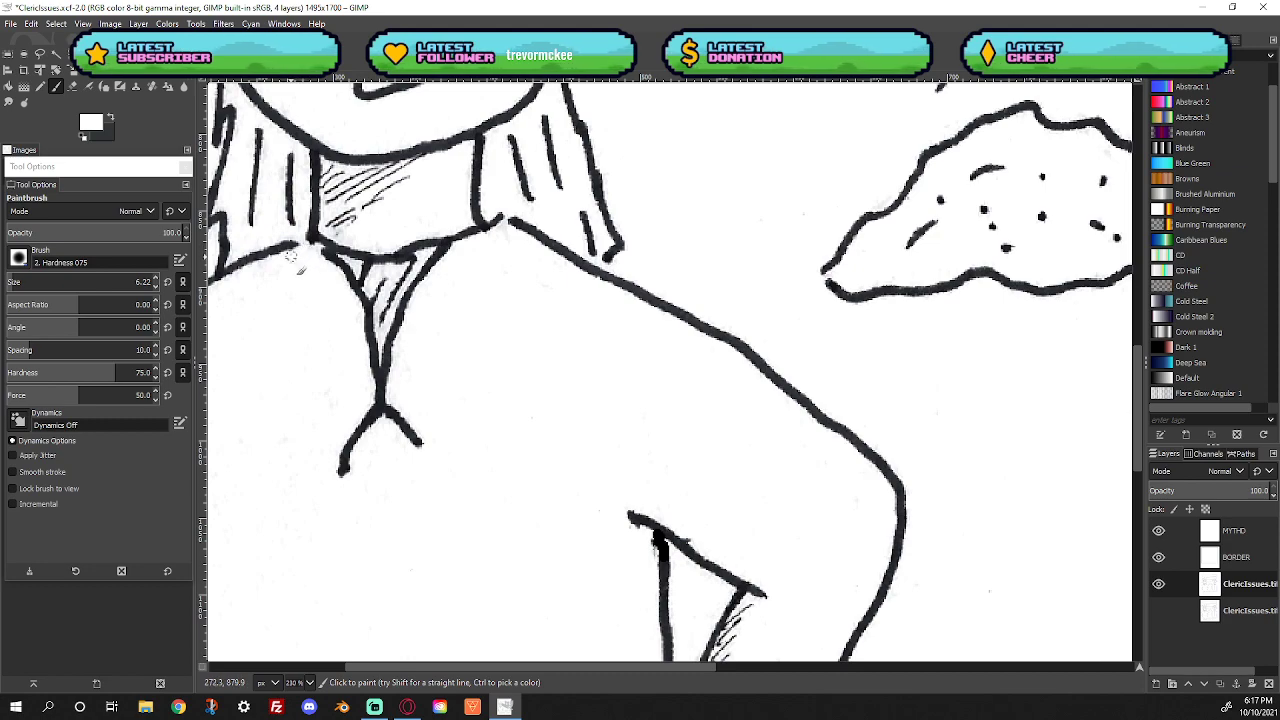
{"action": "left_click", "coordinate": [40, 86]}
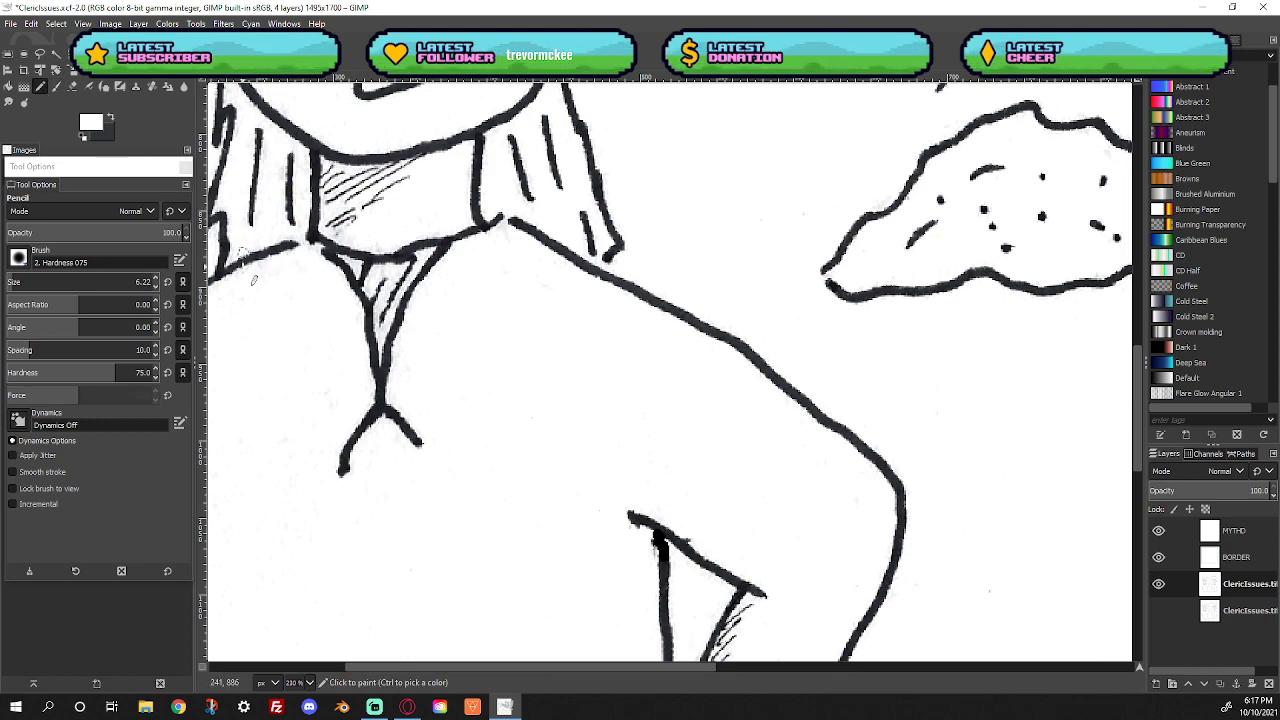
{"action": "left_click_drag", "start_coordinate": [310, 241], "coordinate": [297, 246]}
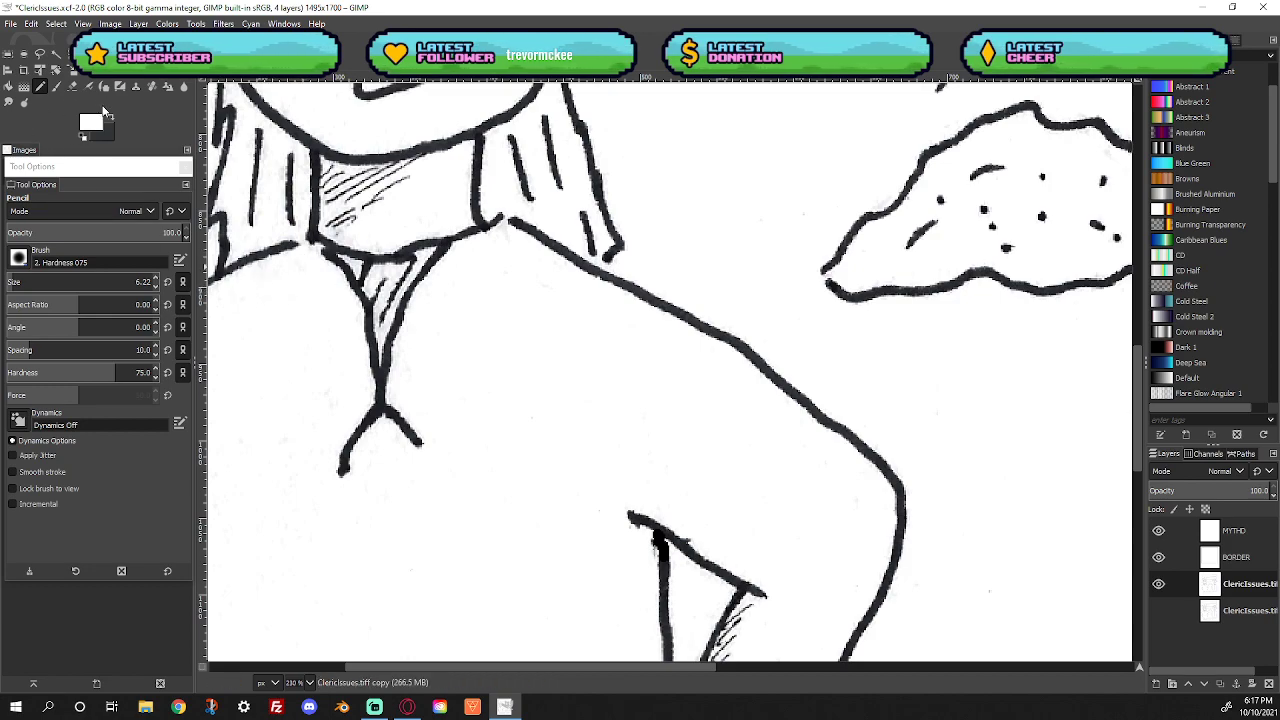
Join both of the hatted figure's shoulder lines at the neck in dark grey and close the gap at the mound's left tip
{"action": "key", "text": "x"}
{"action": "left_click_drag", "start_coordinate": [309, 237], "coordinate": [287, 244]}
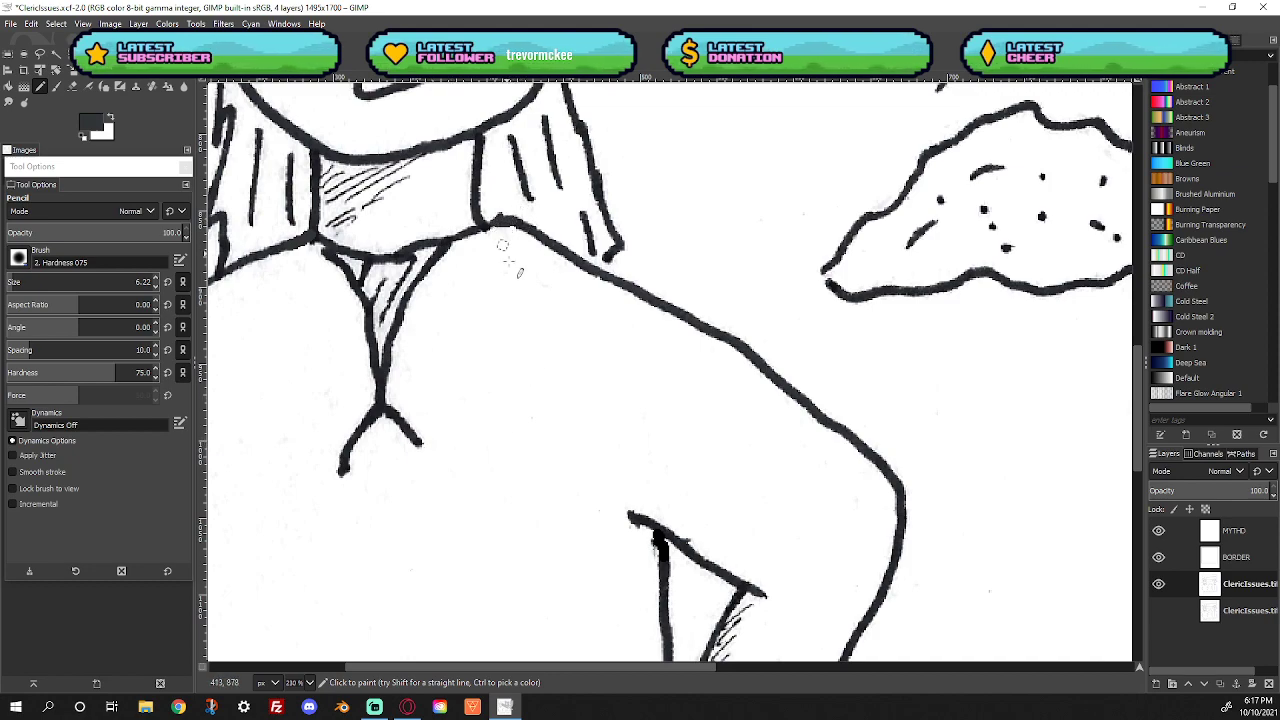
{"action": "left_click_drag", "start_coordinate": [838, 288], "coordinate": [822, 274]}
Reduce the Pencil's brush size to 3.22
{"action": "left_click_drag", "start_coordinate": [703, 666], "coordinate": [584, 667]}
{"action": "scroll", "coordinate": [695, 512], "scroll_direction": "up", "scroll_amount": 5}
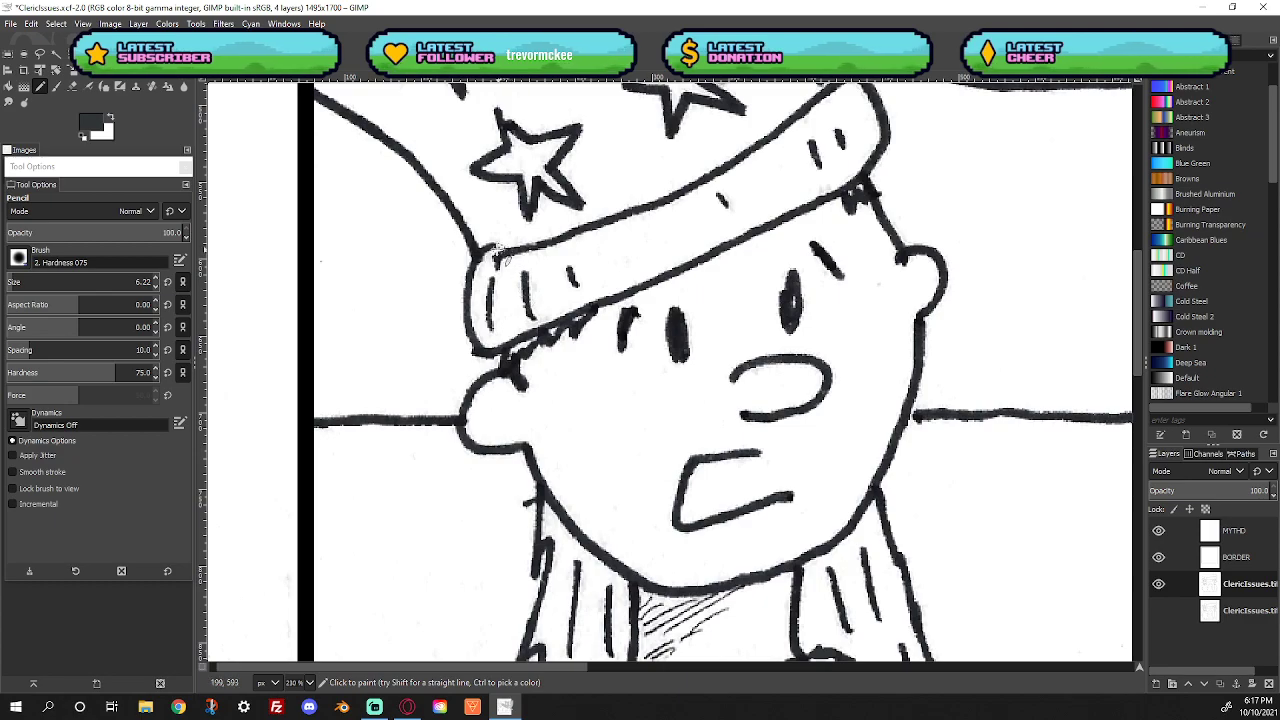
{"action": "left_click", "coordinate": [156, 284]}
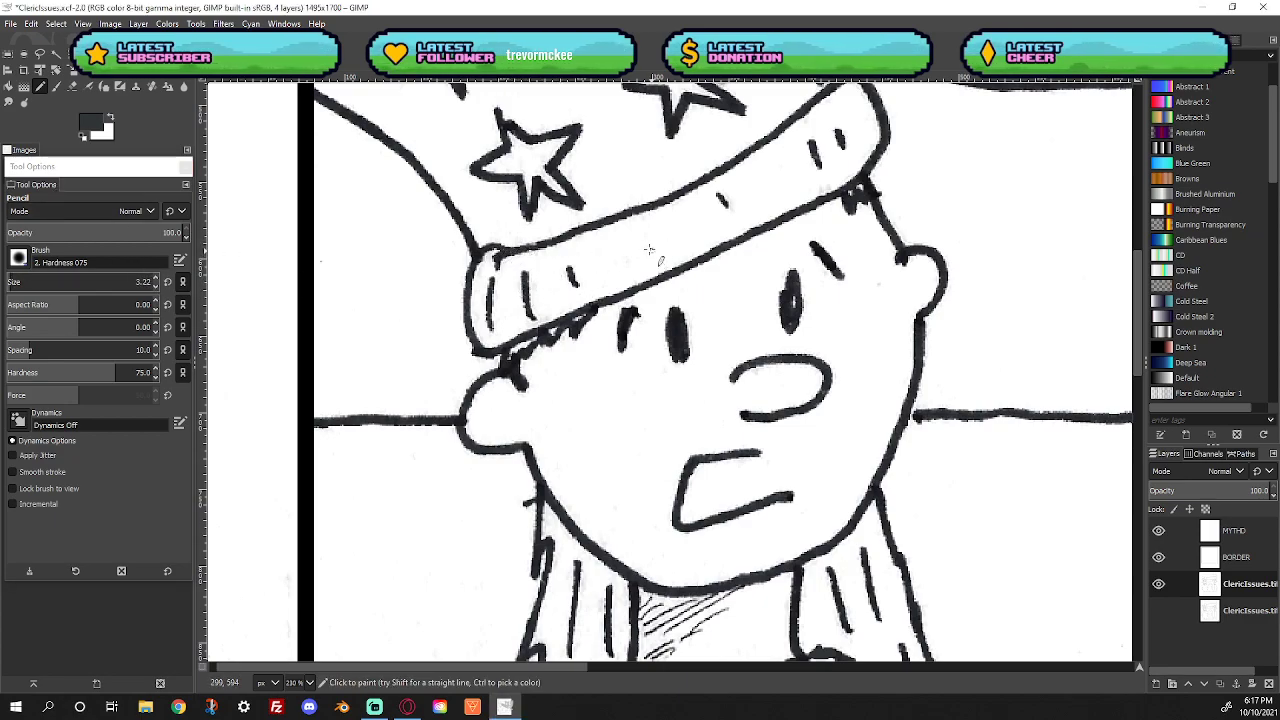
{"action": "scroll", "coordinate": [578, 318], "scroll_direction": "up", "scroll_amount": 3}
{"action": "scroll", "coordinate": [578, 318], "scroll_direction": "up", "scroll_amount": 10}
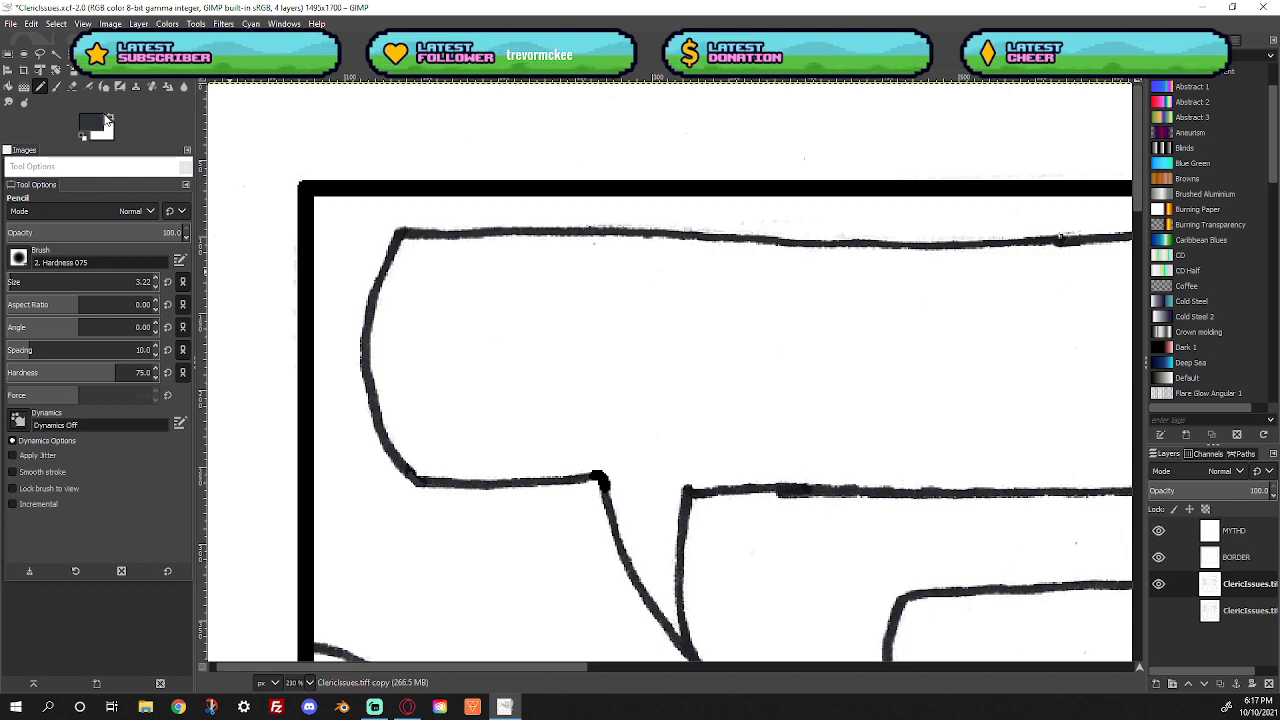
Erase the excess ink under the thickened part of the upper speech bubble's lower outline, just right of its tail
{"action": "left_click", "coordinate": [72, 86]}
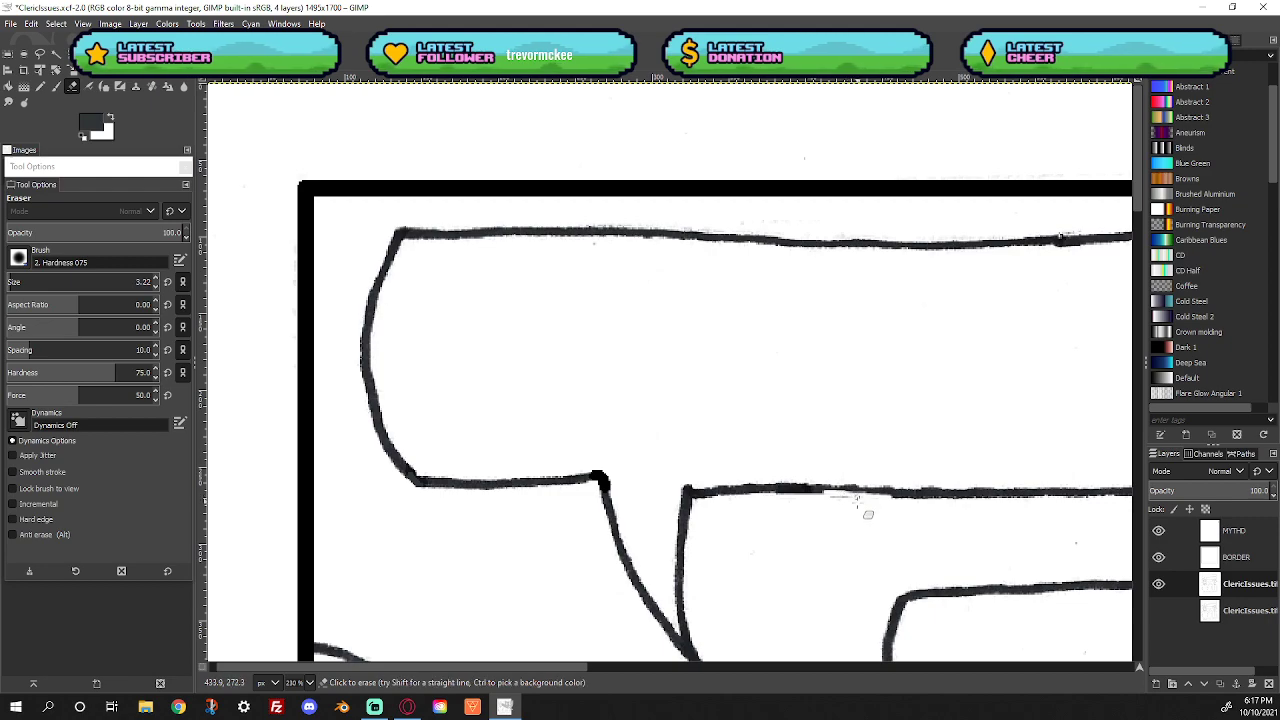
{"action": "key", "text": "ctrl+z"}
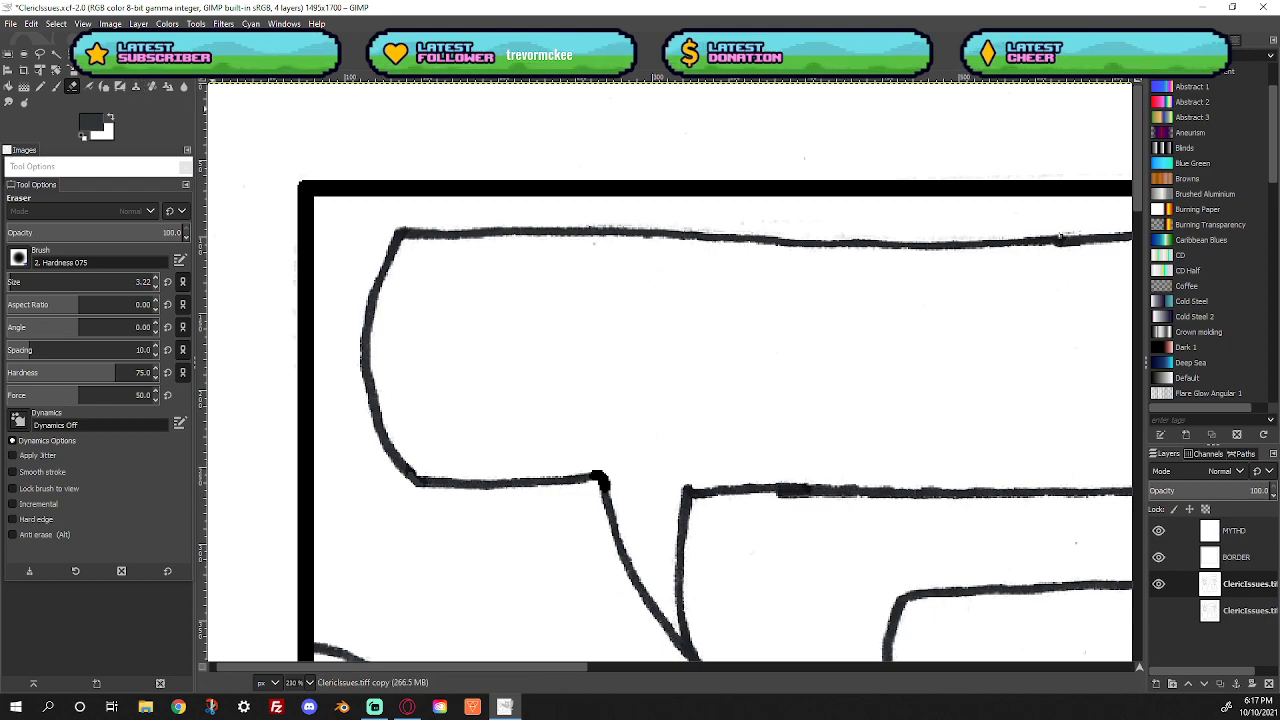
{"action": "key", "text": "z"}
{"action": "mouse_move", "coordinate": [712, 435]}
{"action": "left_mouse_down"}
{"action": "mouse_move", "coordinate": [910, 536]}
{"action": "mouse_move", "coordinate": [1018, 570]}
{"action": "left_mouse_up"}
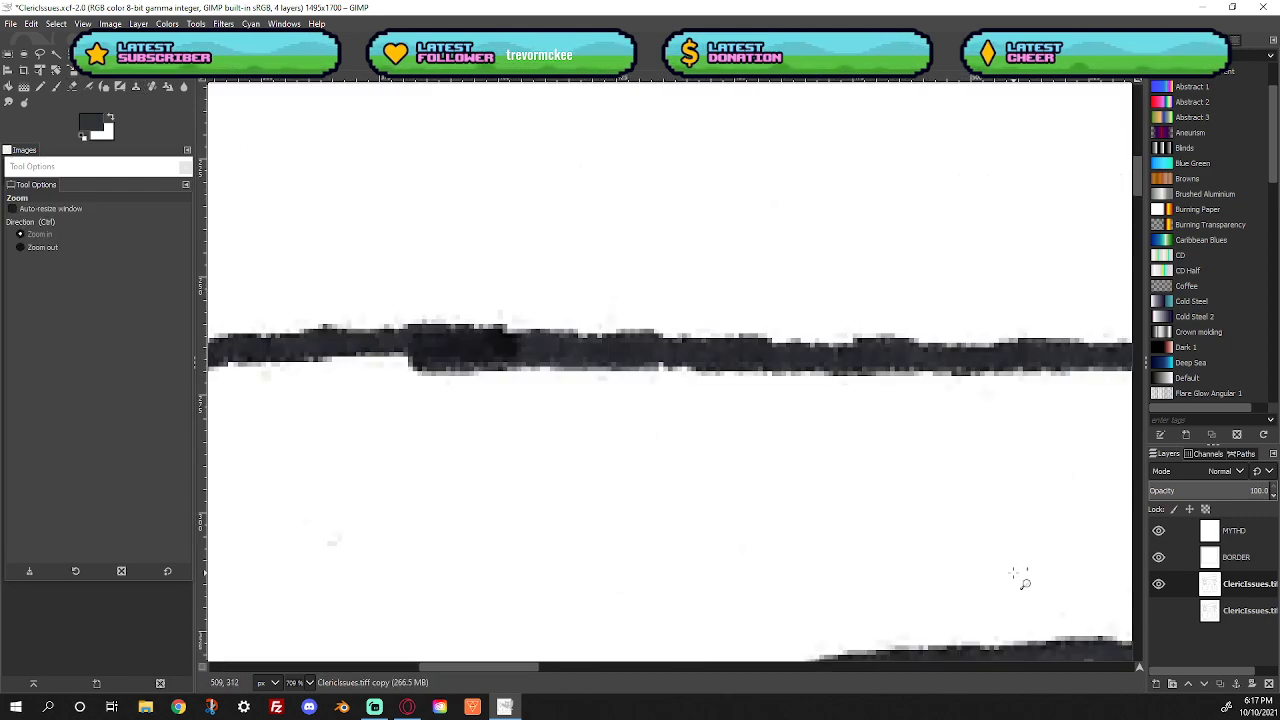
{"action": "left_click", "coordinate": [74, 86]}
{"action": "mouse_move", "coordinate": [423, 371]}
{"action": "left_mouse_down"}
{"action": "mouse_move", "coordinate": [706, 366]}
{"action": "mouse_move", "coordinate": [563, 367]}
{"action": "mouse_move", "coordinate": [978, 383]}
{"action": "mouse_move", "coordinate": [703, 383]}
{"action": "left_mouse_up"}
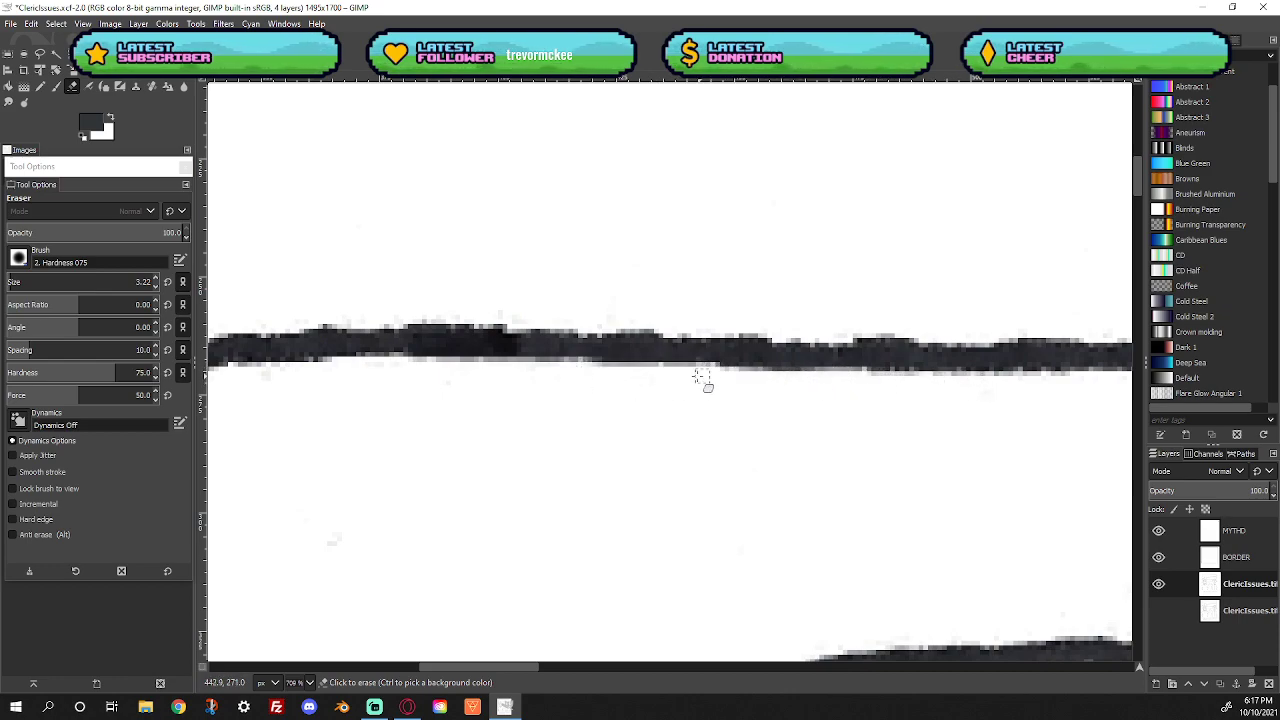
Erase the bumps along the top of the upper speech bubble's lower outline, farther right around its middle
{"action": "scroll", "coordinate": [612, 667], "scroll_direction": "right", "scroll_amount": 10}
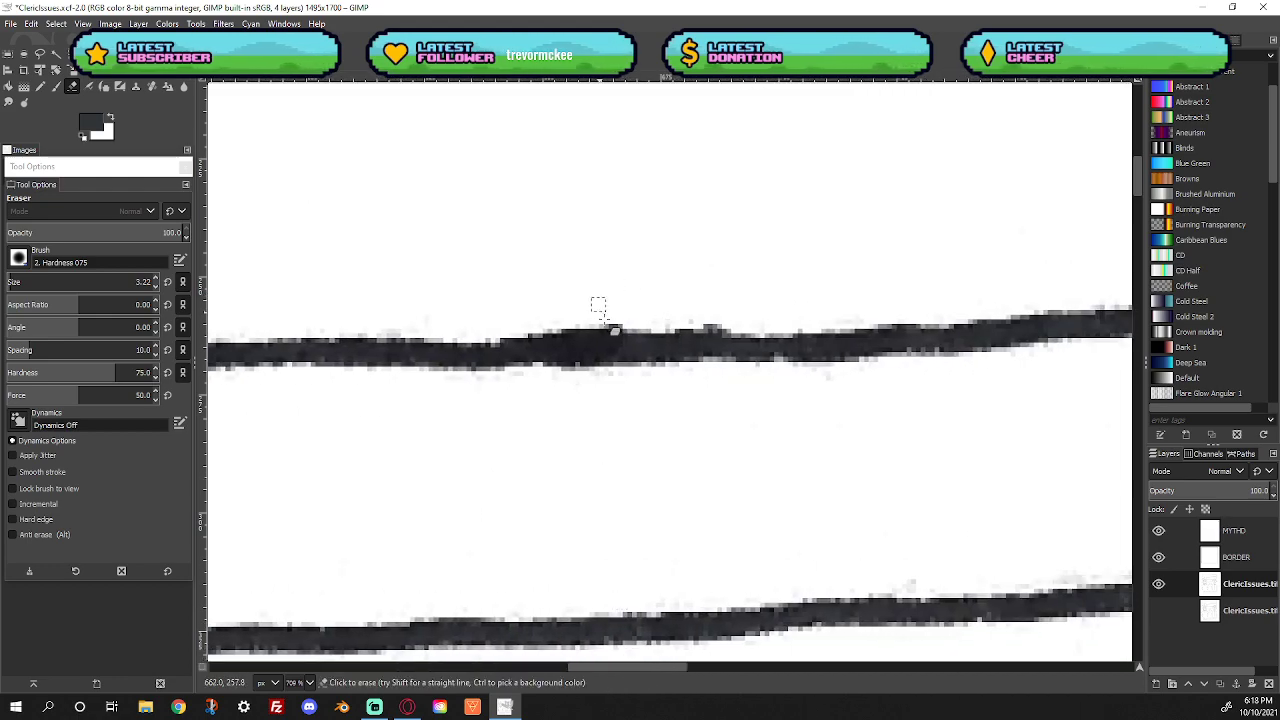
{"action": "mouse_move", "coordinate": [561, 322]}
{"action": "left_mouse_down"}
{"action": "mouse_move", "coordinate": [652, 323]}
{"action": "mouse_move", "coordinate": [555, 325]}
{"action": "mouse_move", "coordinate": [723, 320]}
{"action": "mouse_move", "coordinate": [645, 328]}
{"action": "left_mouse_up"}
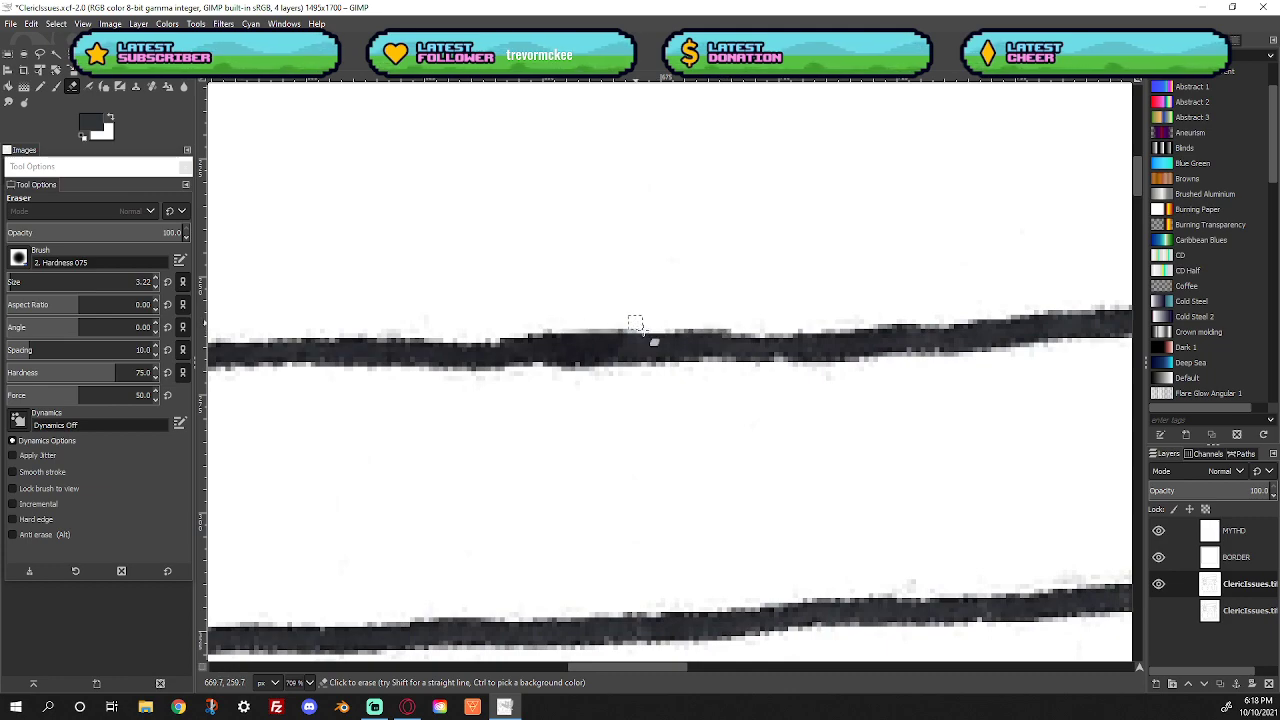
{"action": "left_click_drag", "start_coordinate": [685, 670], "coordinate": [1013, 664]}
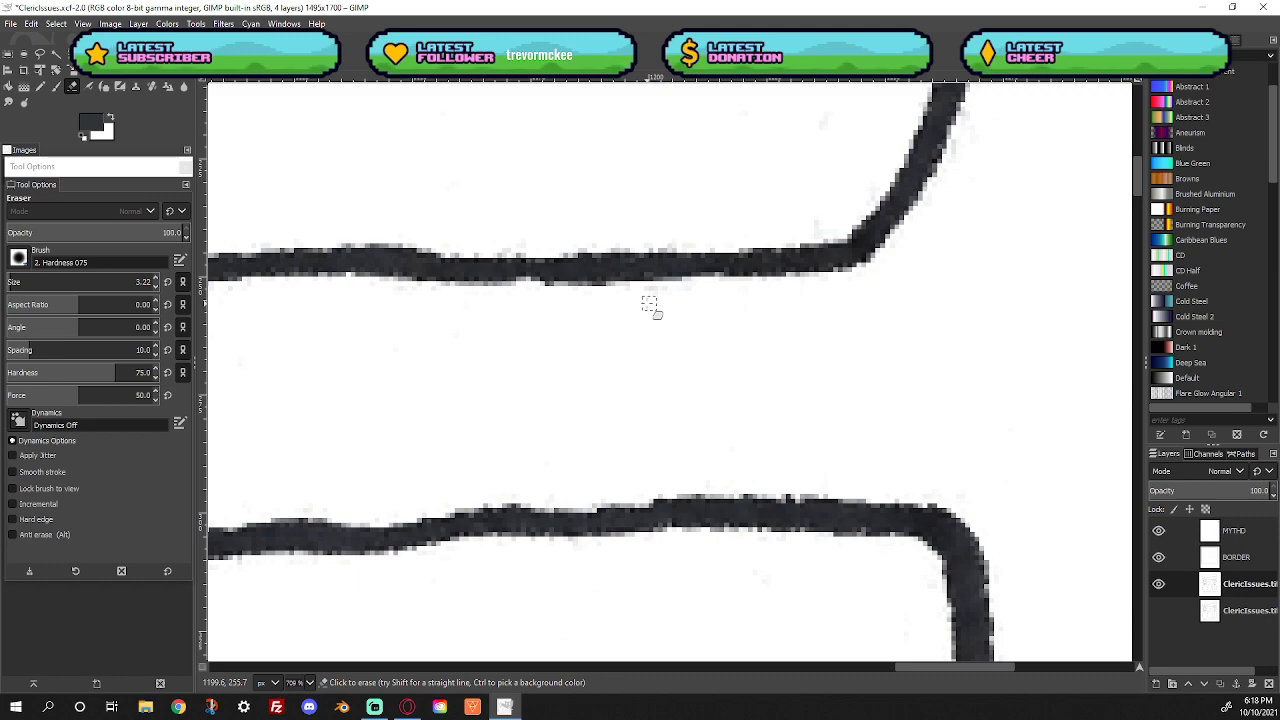
{"action": "scroll", "coordinate": [937, 314], "scroll_direction": "up", "scroll_amount": 10}
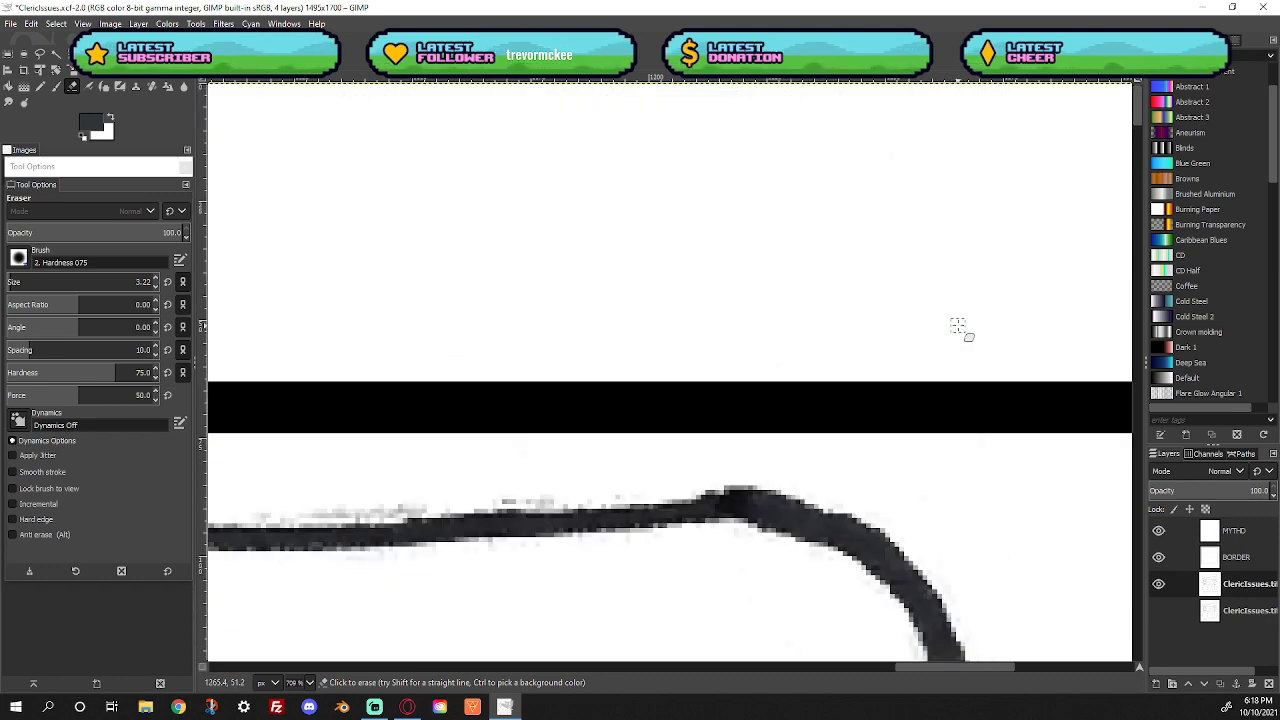
Trim the bump at the upper speech bubble's top-right corner, and erase the faint smudges above the panel's top border with the Eraser at size 29.68
{"action": "left_click_drag", "start_coordinate": [833, 341], "coordinate": [694, 343]}
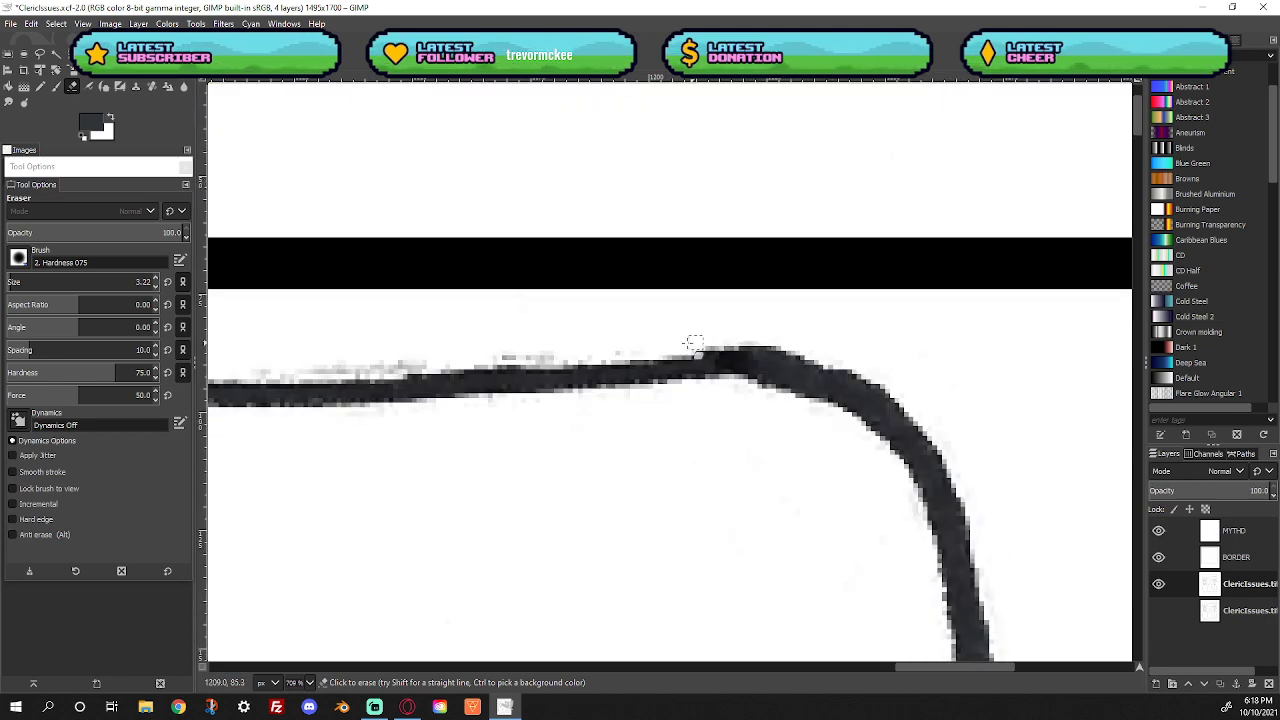
{"action": "mouse_move", "coordinate": [904, 667]}
{"action": "left_mouse_down"}
{"action": "mouse_move", "coordinate": [539, 689]}
{"action": "mouse_move", "coordinate": [565, 684]}
{"action": "left_mouse_up"}
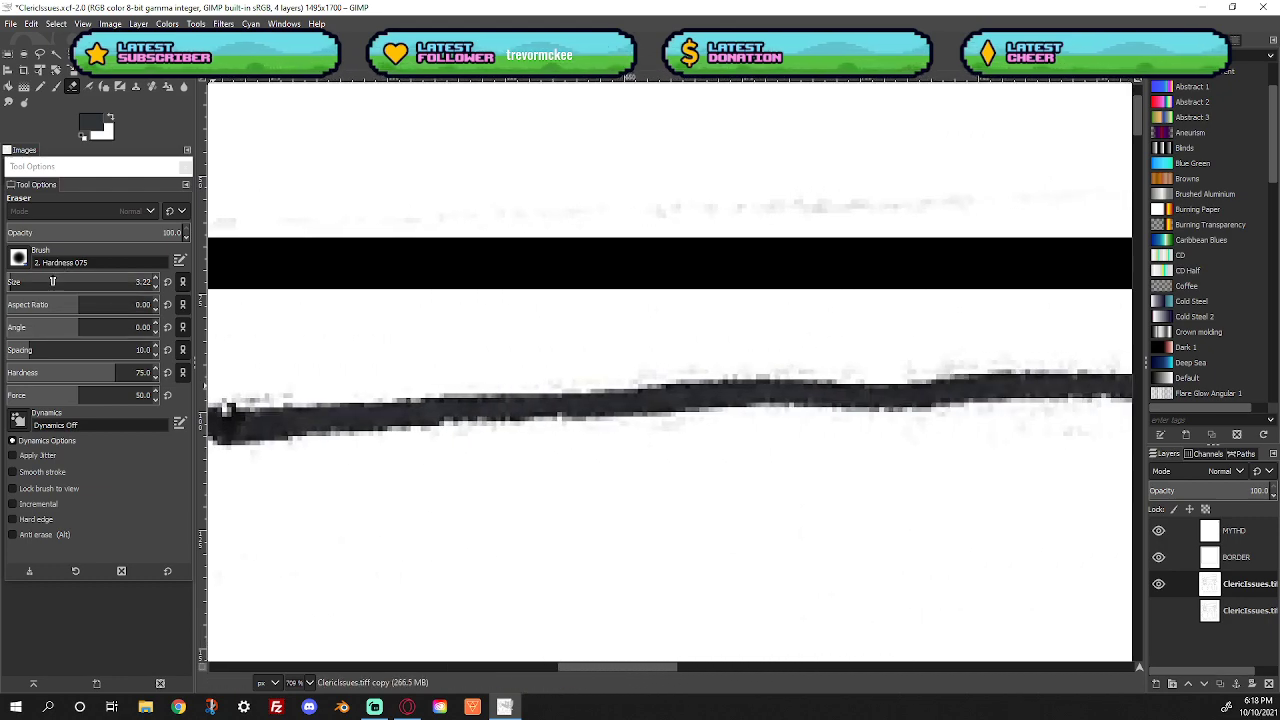
{"action": "left_click", "coordinate": [65, 281]}
{"action": "left_click_drag", "start_coordinate": [65, 281], "coordinate": [28, 281]}
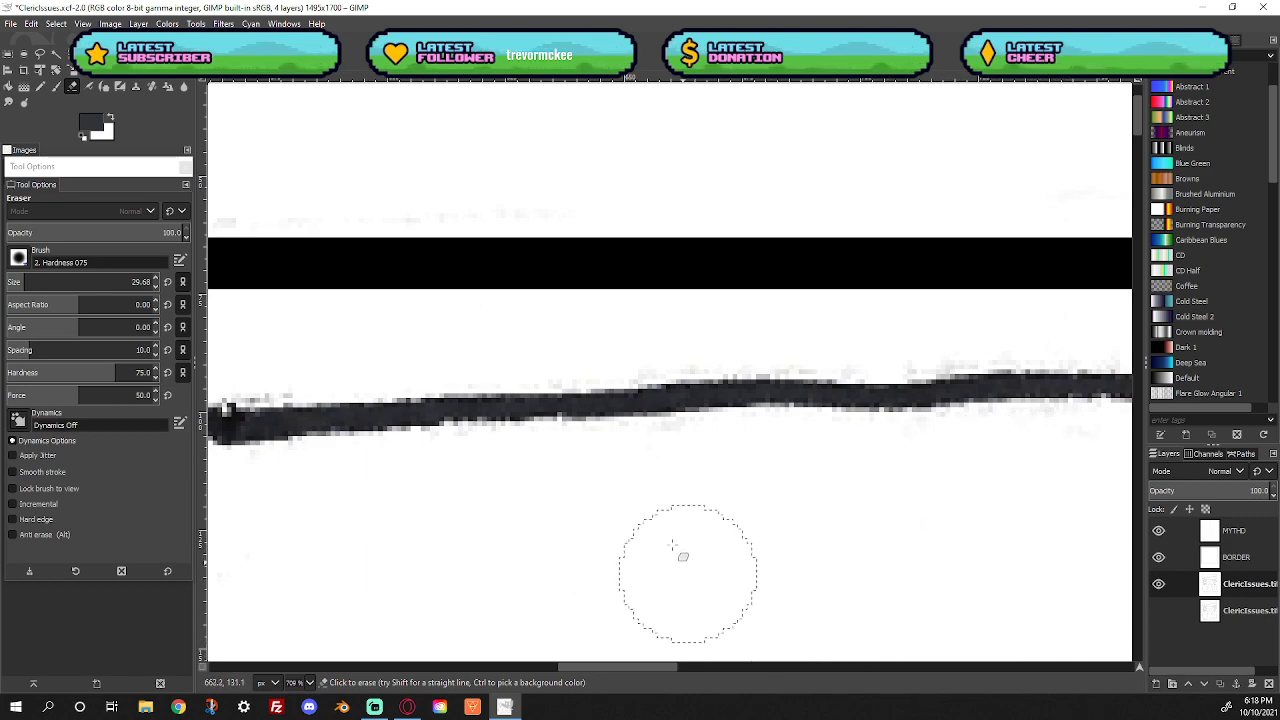
{"action": "right_click", "coordinate": [505, 288]}
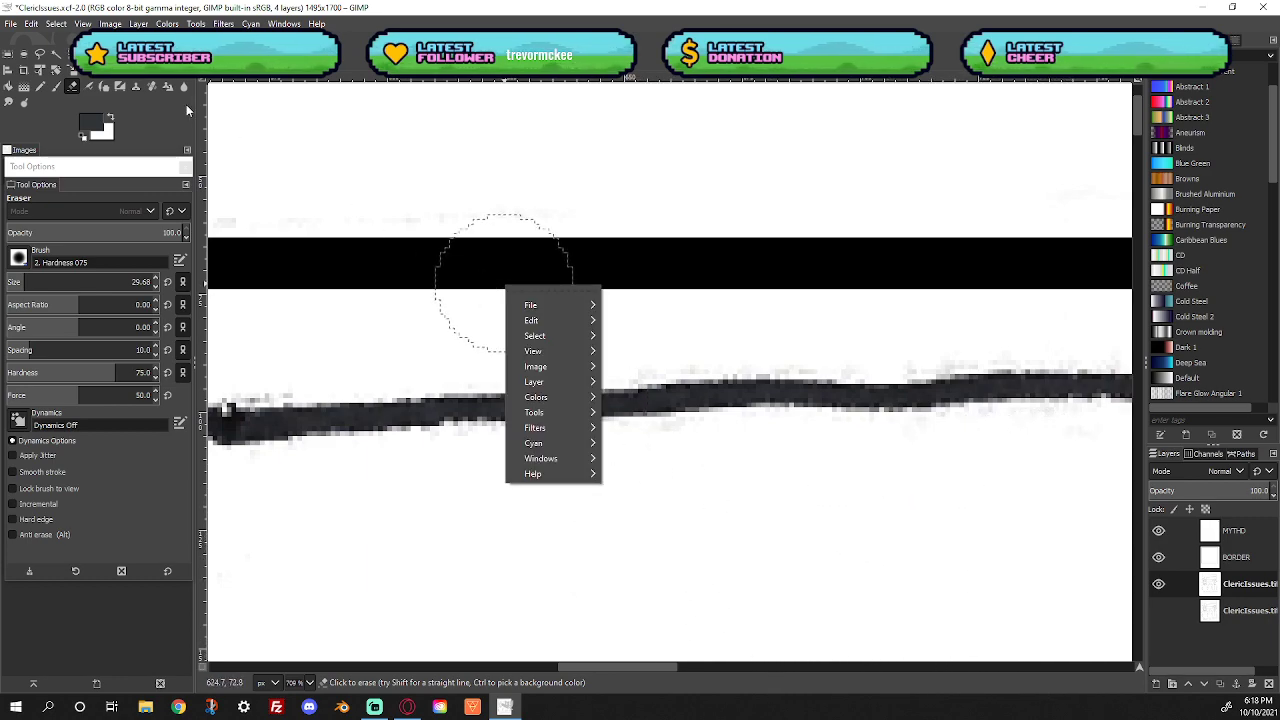
{"action": "key", "text": "Escape"}
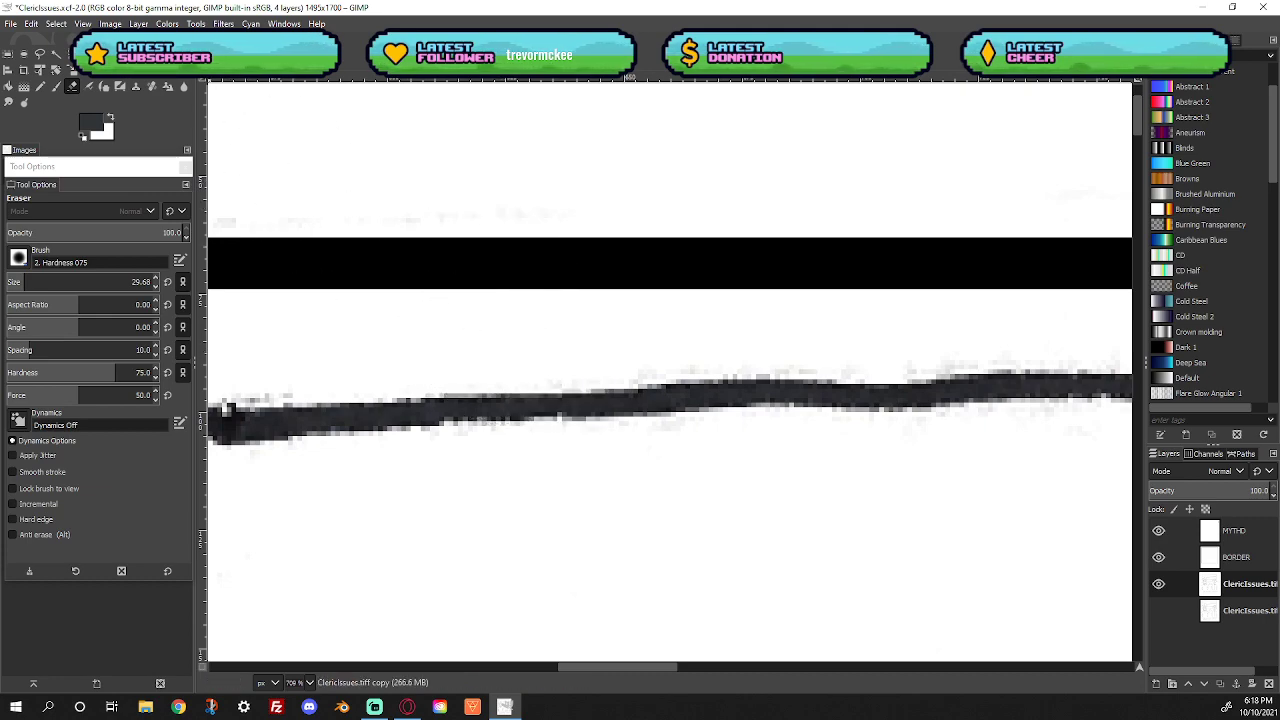
Erase the dark blot's overhang beneath the upper speech bubble's top outline at 300% zoom
{"action": "key", "text": "z"}
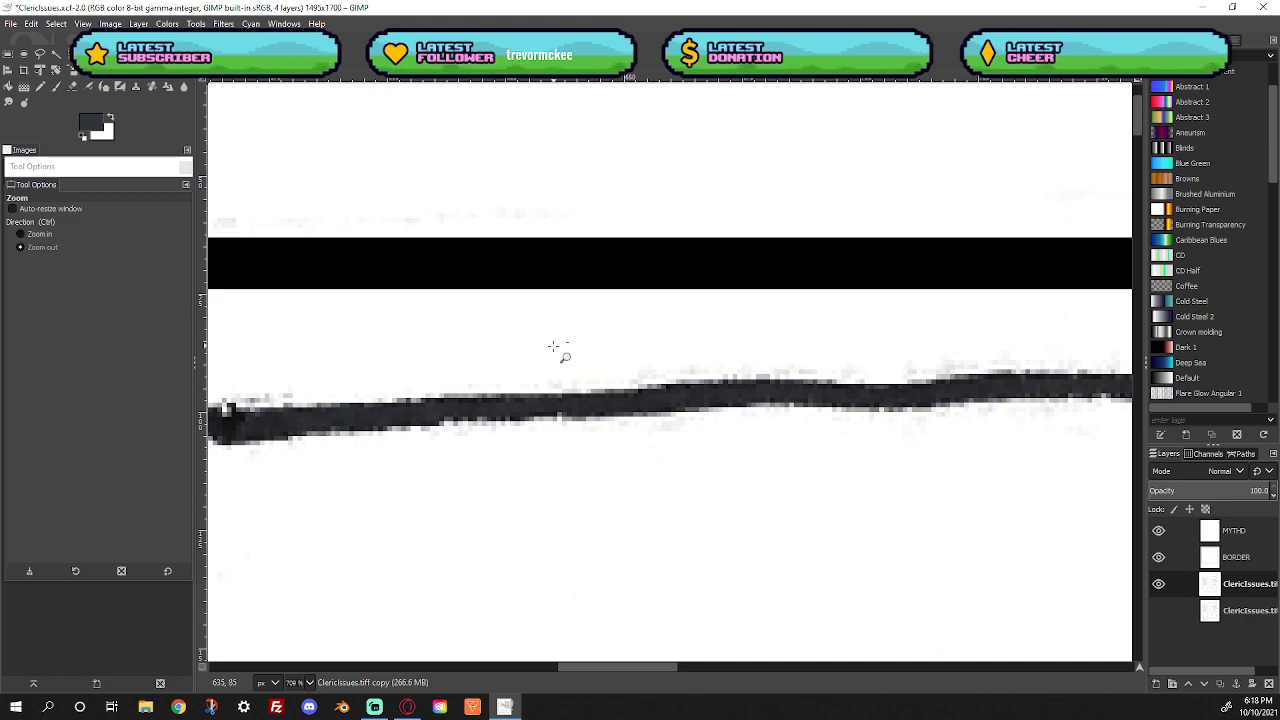
{"action": "left_click", "coordinate": [556, 352], "text": "ctrl"}
{"action": "left_click", "coordinate": [556, 350], "text": "ctrl"}
{"action": "left_click", "coordinate": [555, 348], "text": "ctrl"}
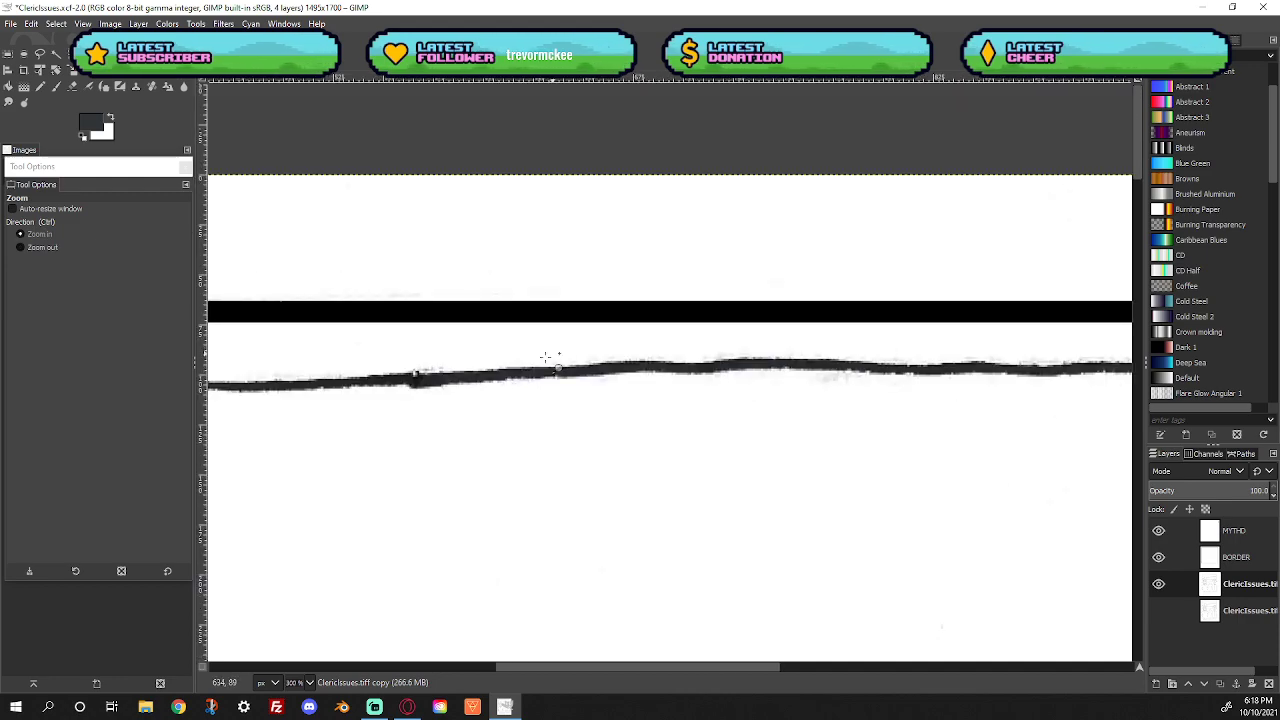
{"action": "left_click", "coordinate": [72, 86]}
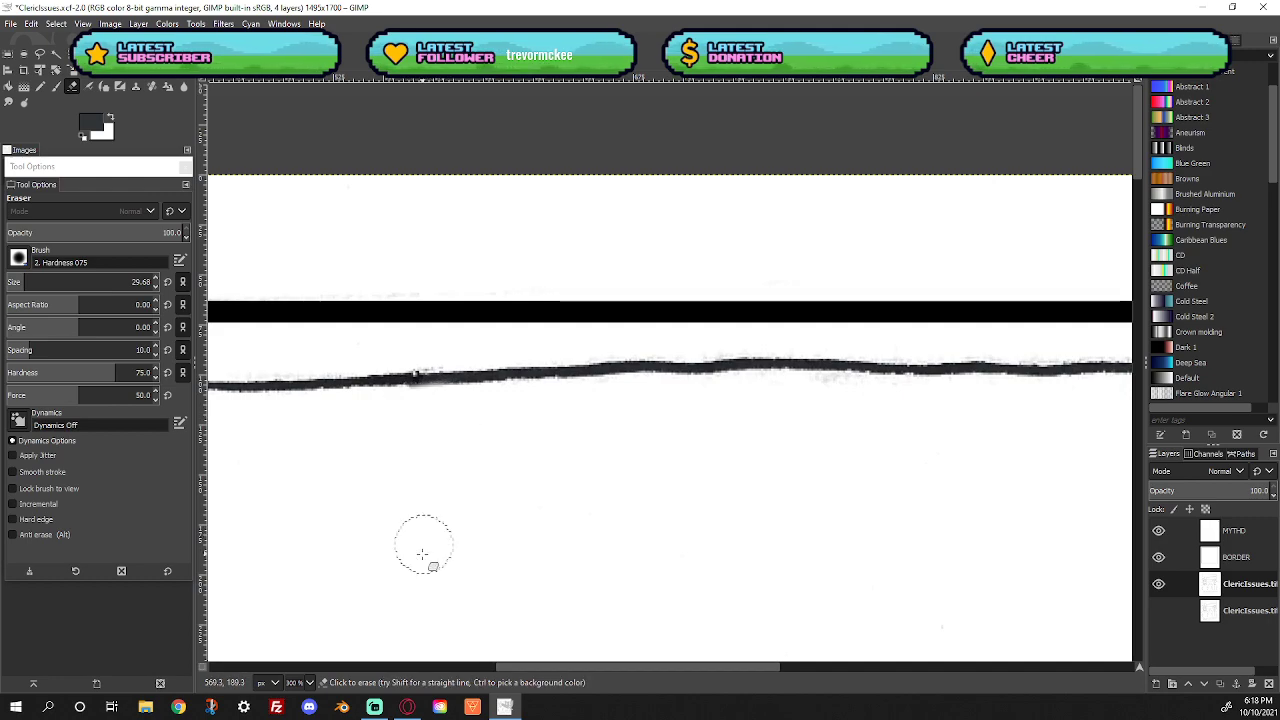
Switch the Eraser to the 2. Hardness 100 brush
{"action": "left_click_drag", "start_coordinate": [739, 666], "coordinate": [448, 663]}
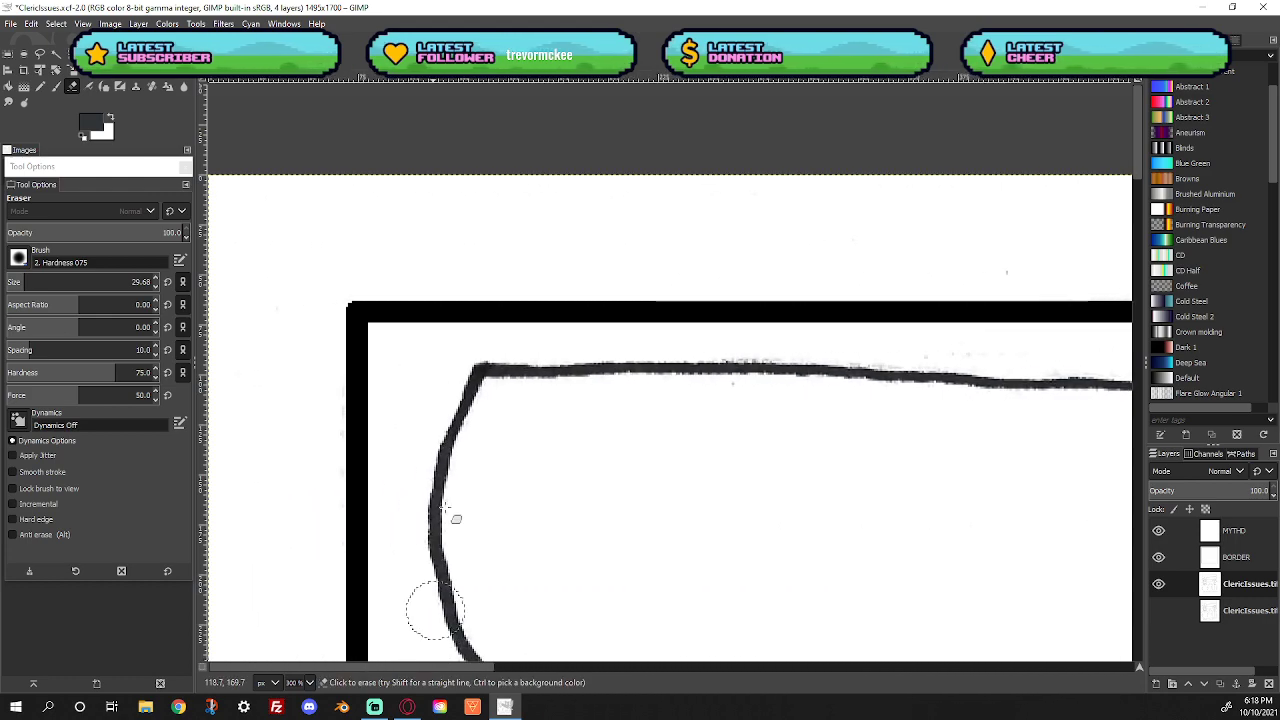
{"action": "scroll", "coordinate": [560, 486], "scroll_direction": "down", "scroll_amount": 5}
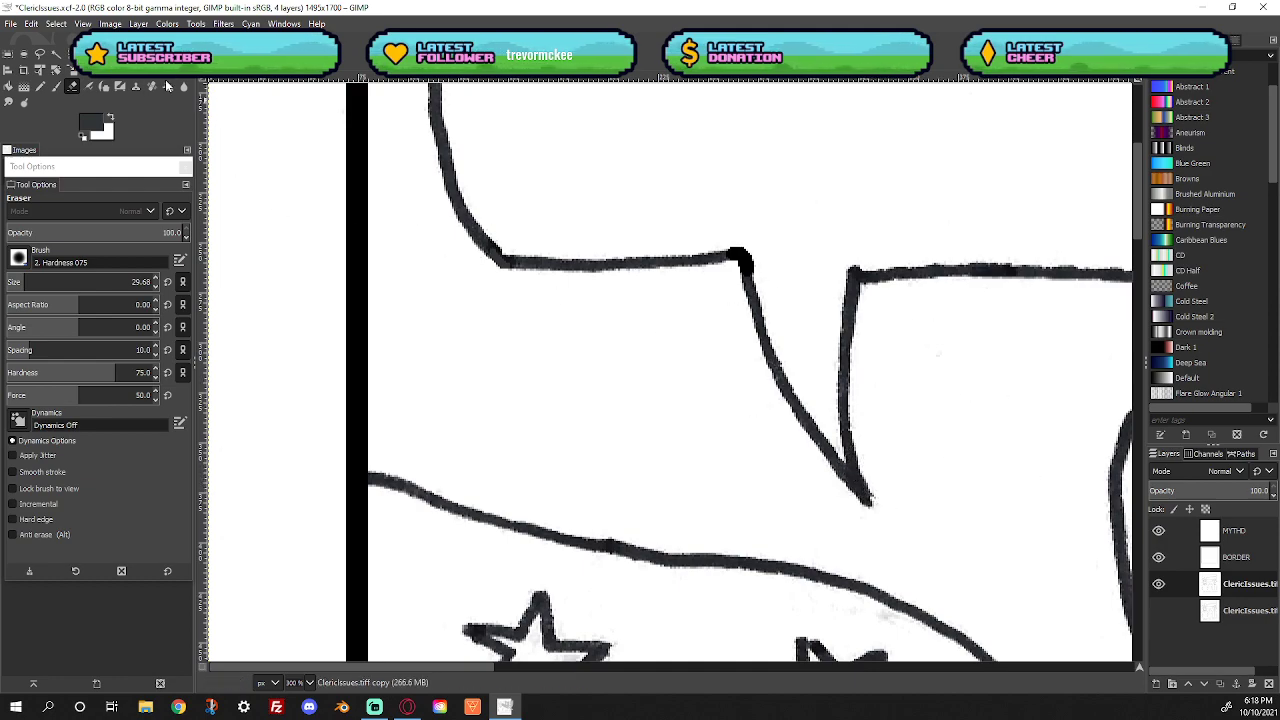
{"action": "left_click", "coordinate": [18, 257]}
{"action": "left_click", "coordinate": [70, 297]}
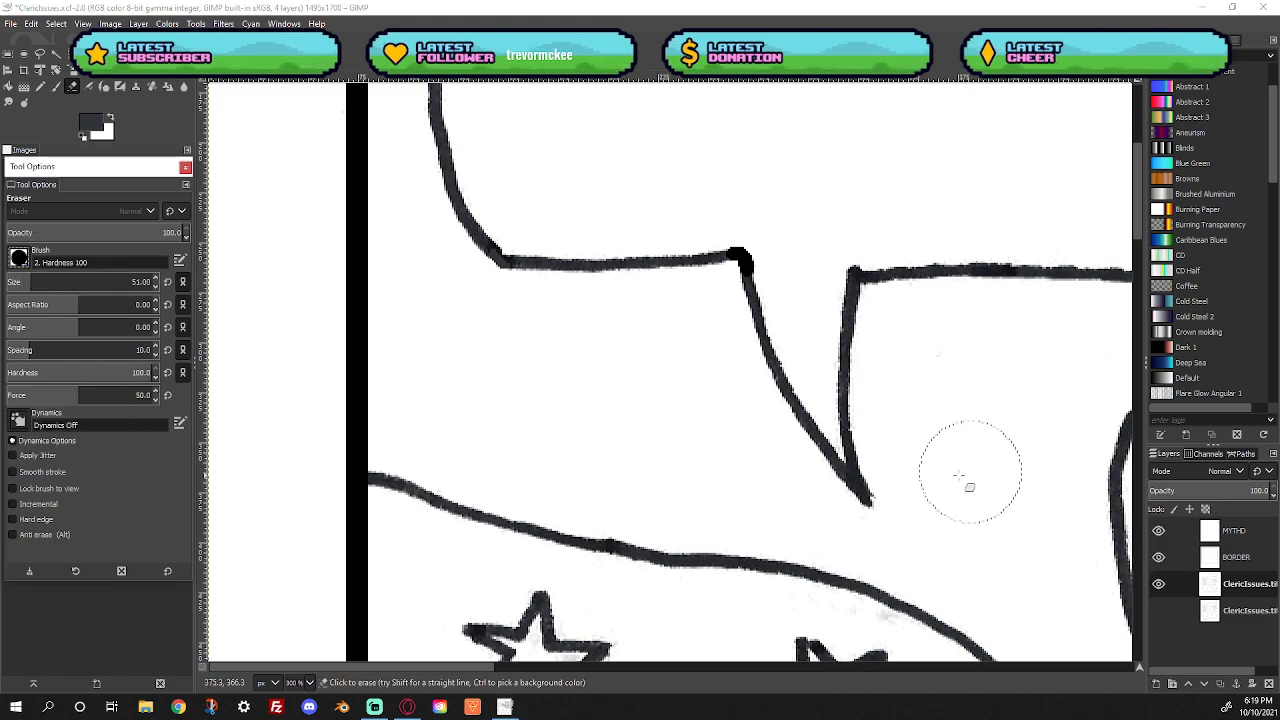
Set the Eraser's size to 7 and erase the grey smudge beside the rightmost star on the hat
{"action": "scroll", "coordinate": [971, 460], "scroll_direction": "down", "scroll_amount": 8}
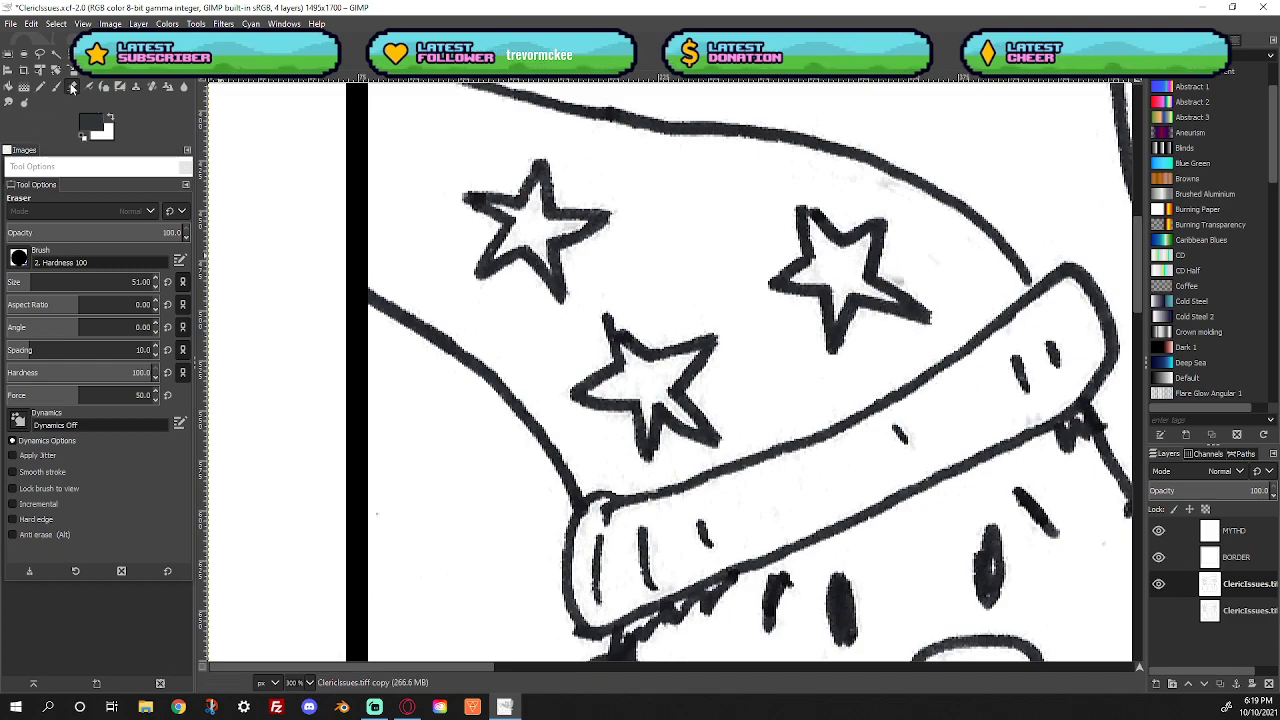
{"action": "left_click", "coordinate": [155, 287]}
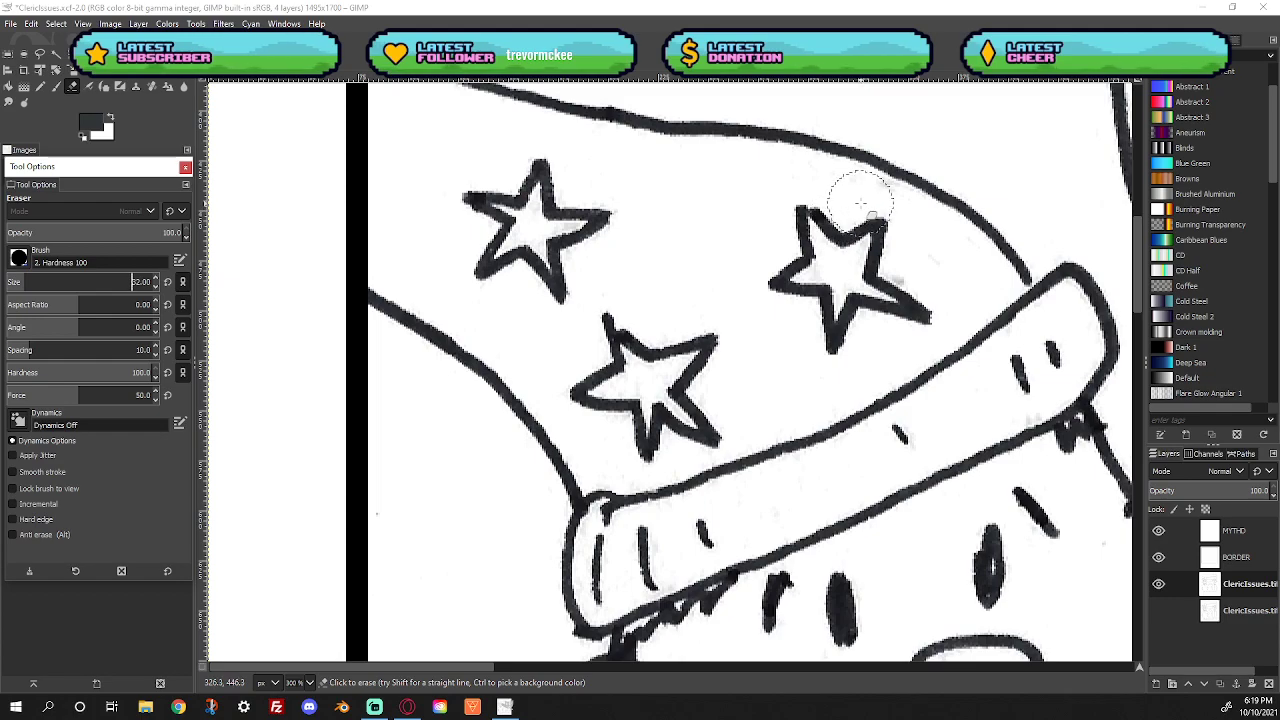
{"action": "type", "text": "7"}
{"action": "key", "text": "Return"}
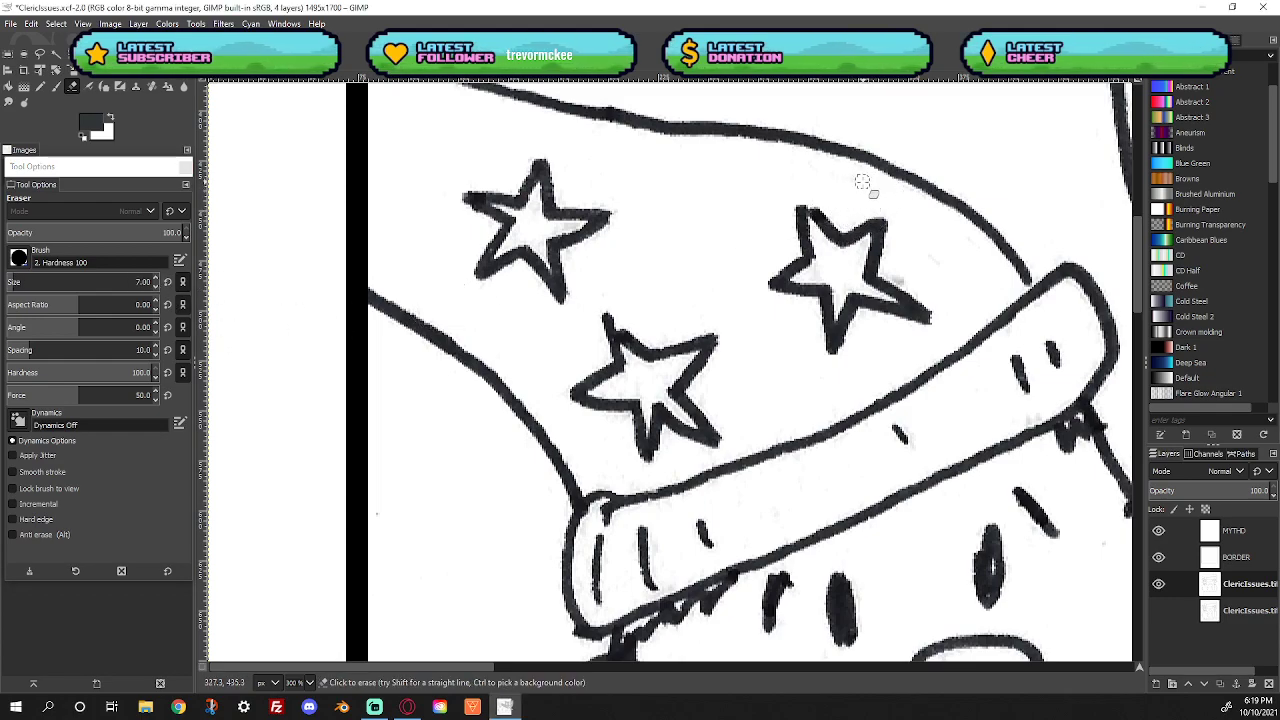
{"action": "left_click_drag", "start_coordinate": [890, 274], "coordinate": [902, 286]}
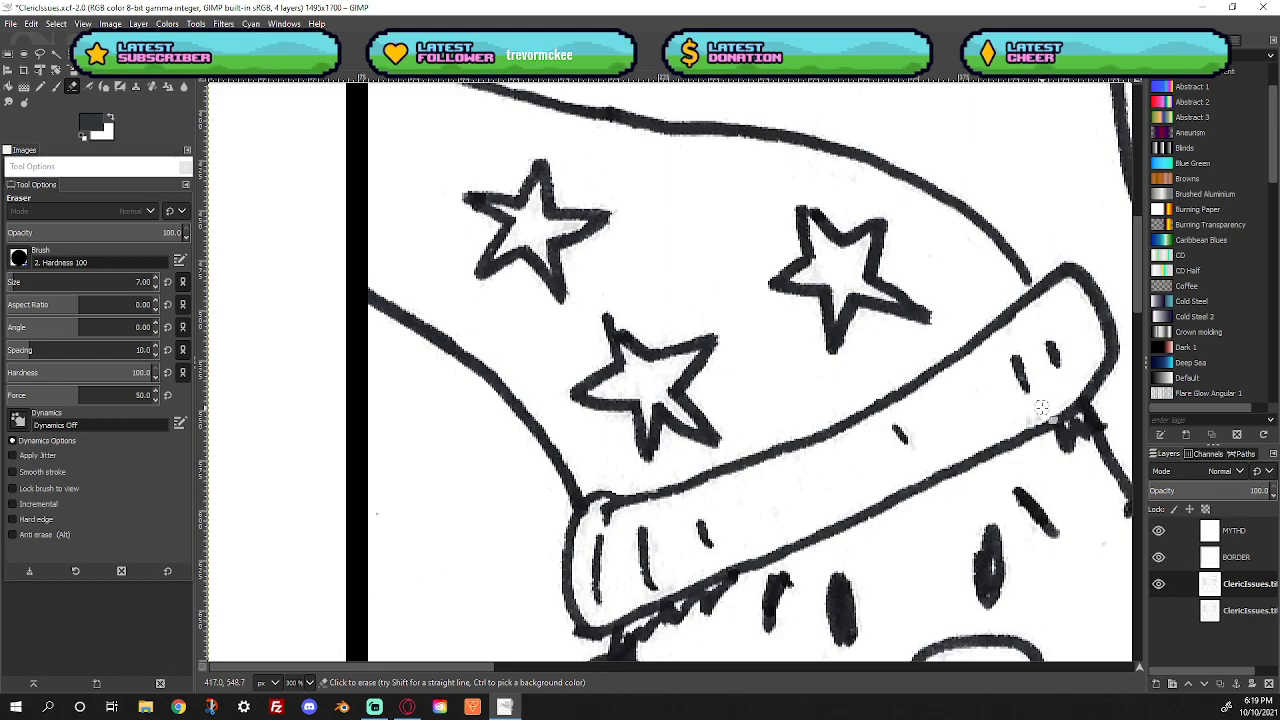
Close the gap between the hatted figure's right cheek outline and the horizontal background line with the Pencil
{"action": "scroll", "coordinate": [1016, 430], "scroll_direction": "down", "scroll_amount": 3}
{"action": "scroll", "coordinate": [977, 512], "scroll_direction": "down", "scroll_amount": 3}
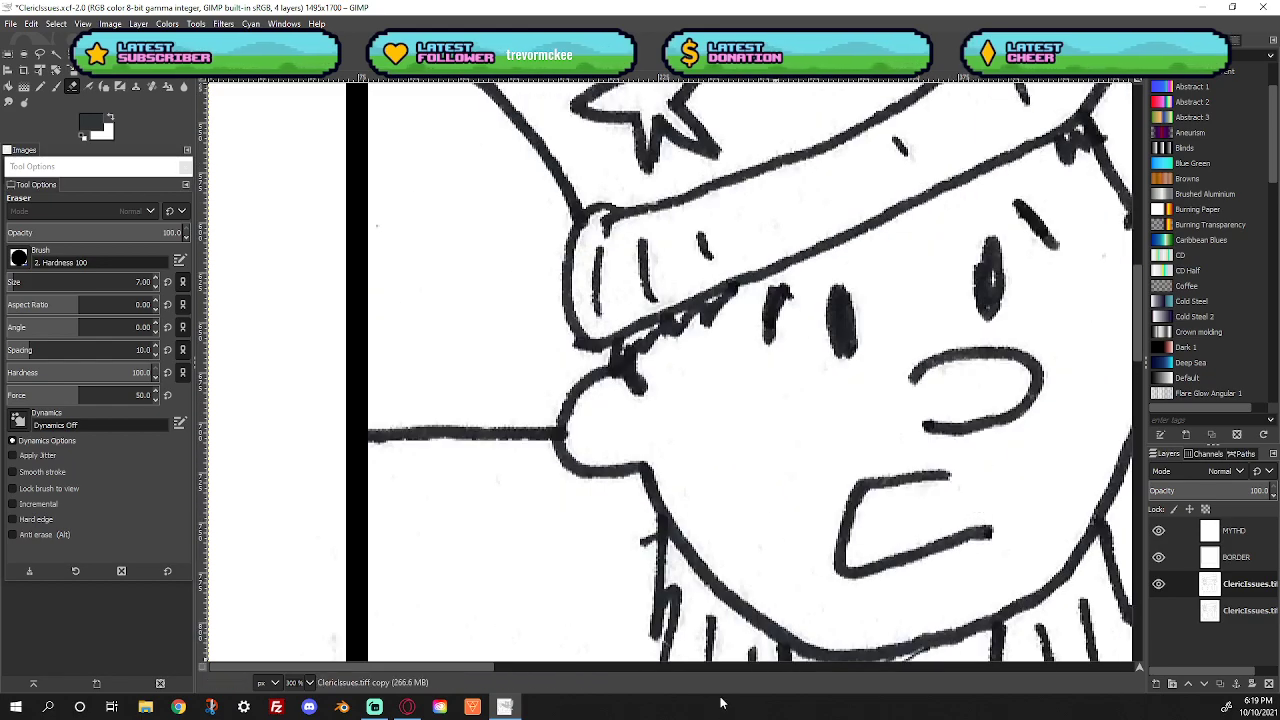
{"action": "left_click_drag", "start_coordinate": [476, 666], "coordinate": [595, 664]}
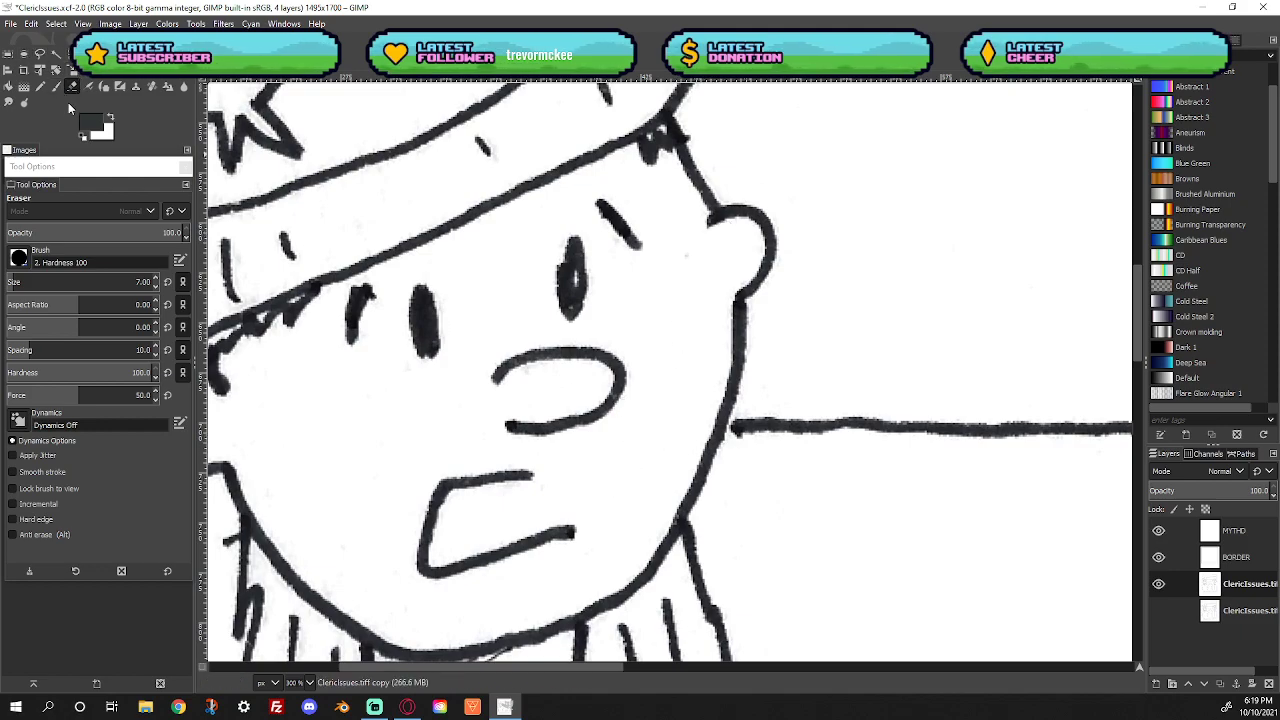
{"action": "left_click", "coordinate": [40, 87]}
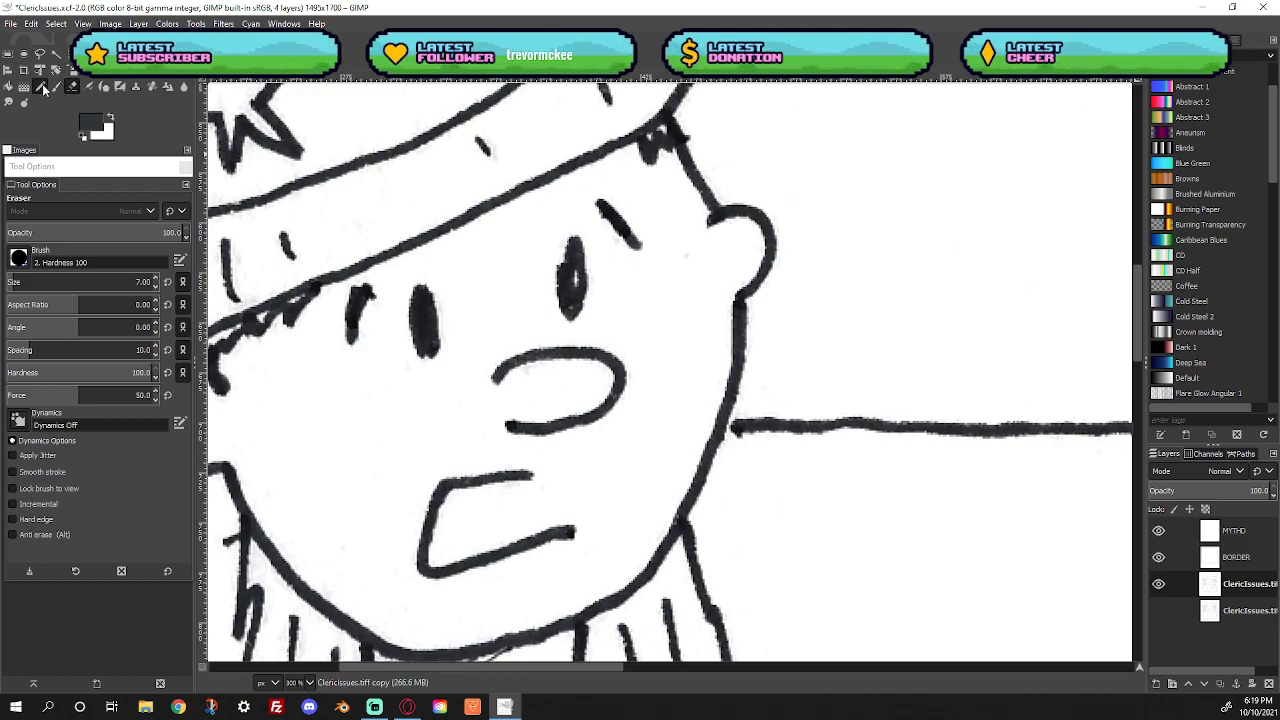
{"action": "left_click", "coordinate": [729, 432]}
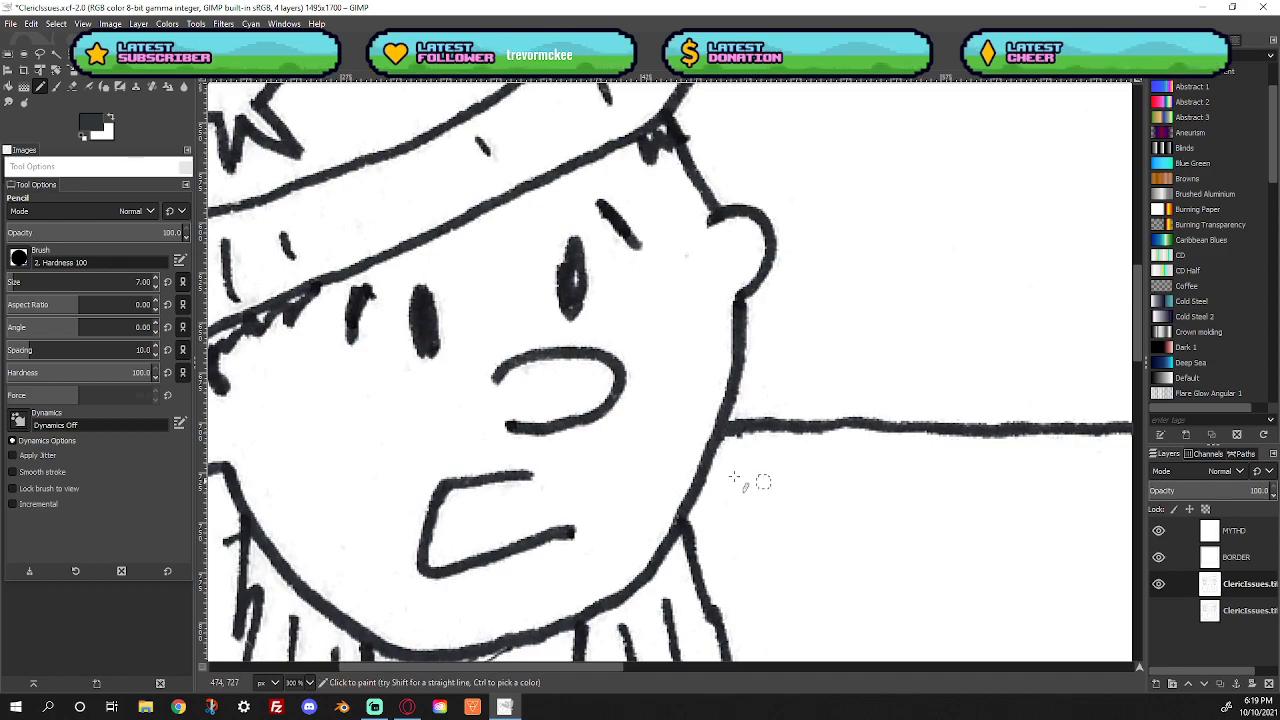
Erase the small stray stub sticking out of the hatted figure's hair below the left ear
{"action": "scroll", "coordinate": [640, 378], "scroll_direction": "down", "scroll_amount": 5}
{"action": "left_click_drag", "start_coordinate": [630, 666], "coordinate": [552, 670]}
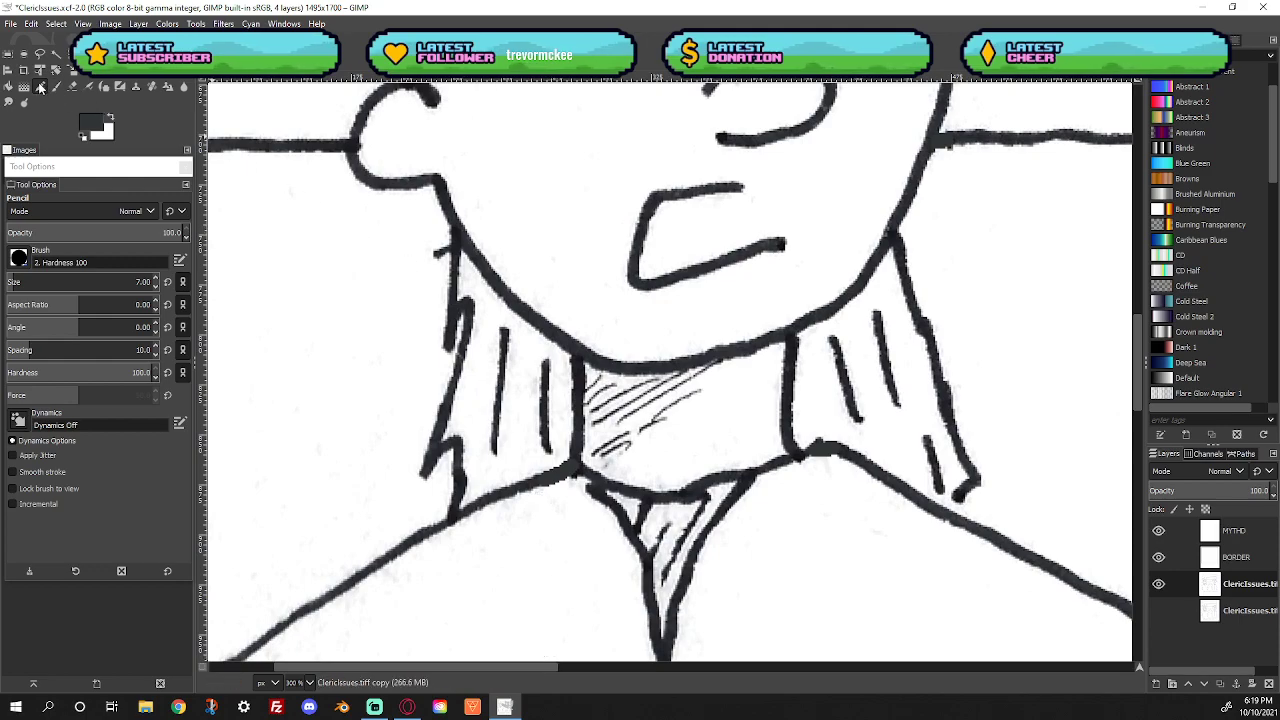
{"action": "left_click", "coordinate": [74, 85]}
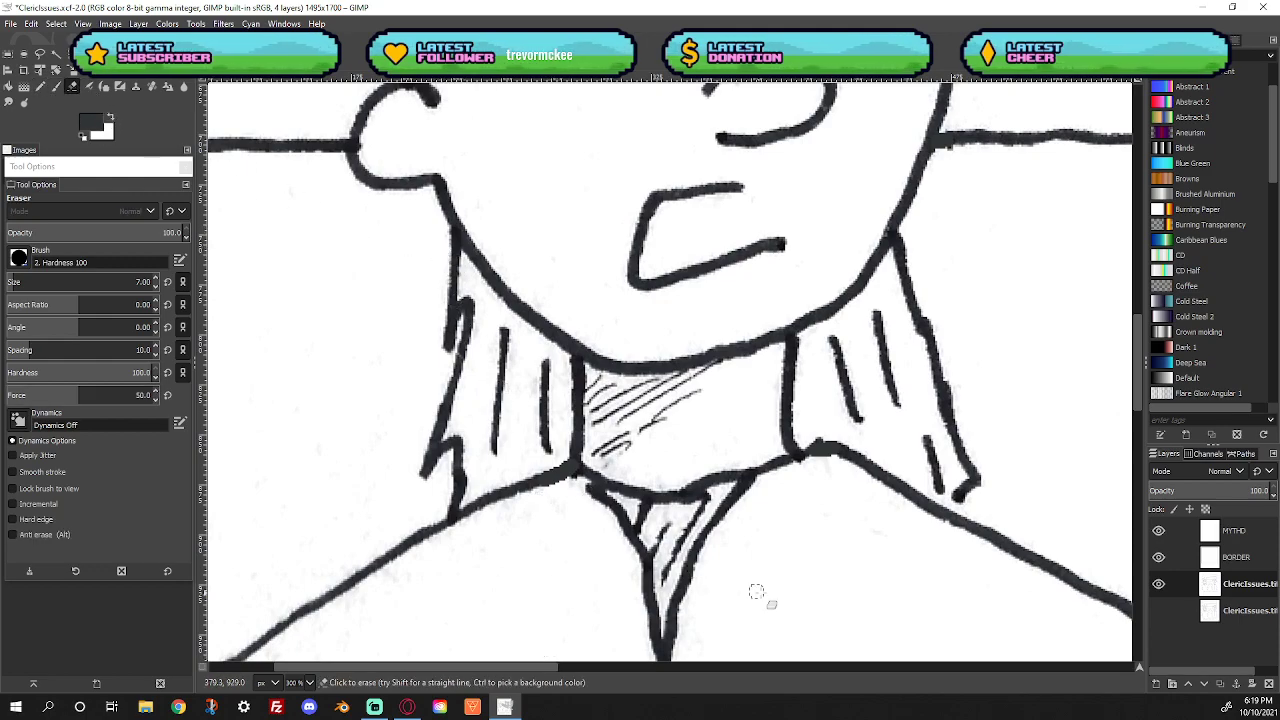
Join the lower tip of the hatted figure's right-hand hair to the shoulder line, using the Pencil at size 5
{"action": "left_click", "coordinate": [42, 87]}
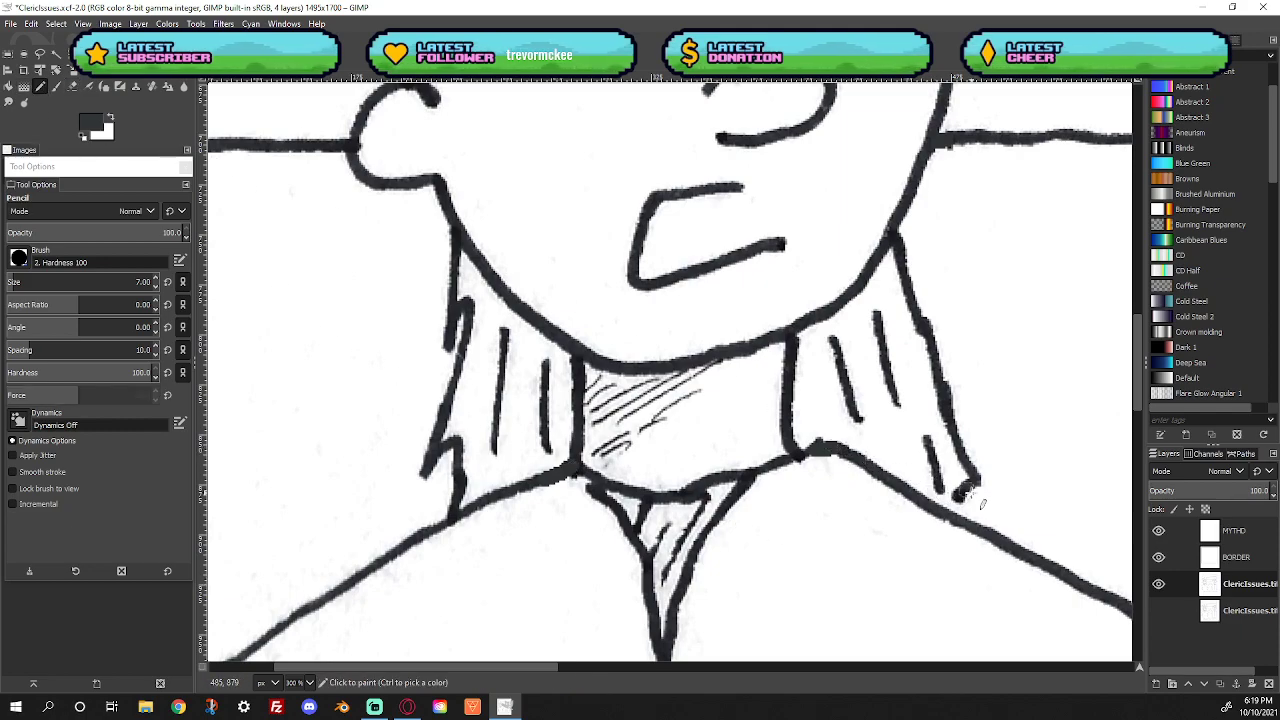
{"action": "left_click", "coordinate": [952, 500]}
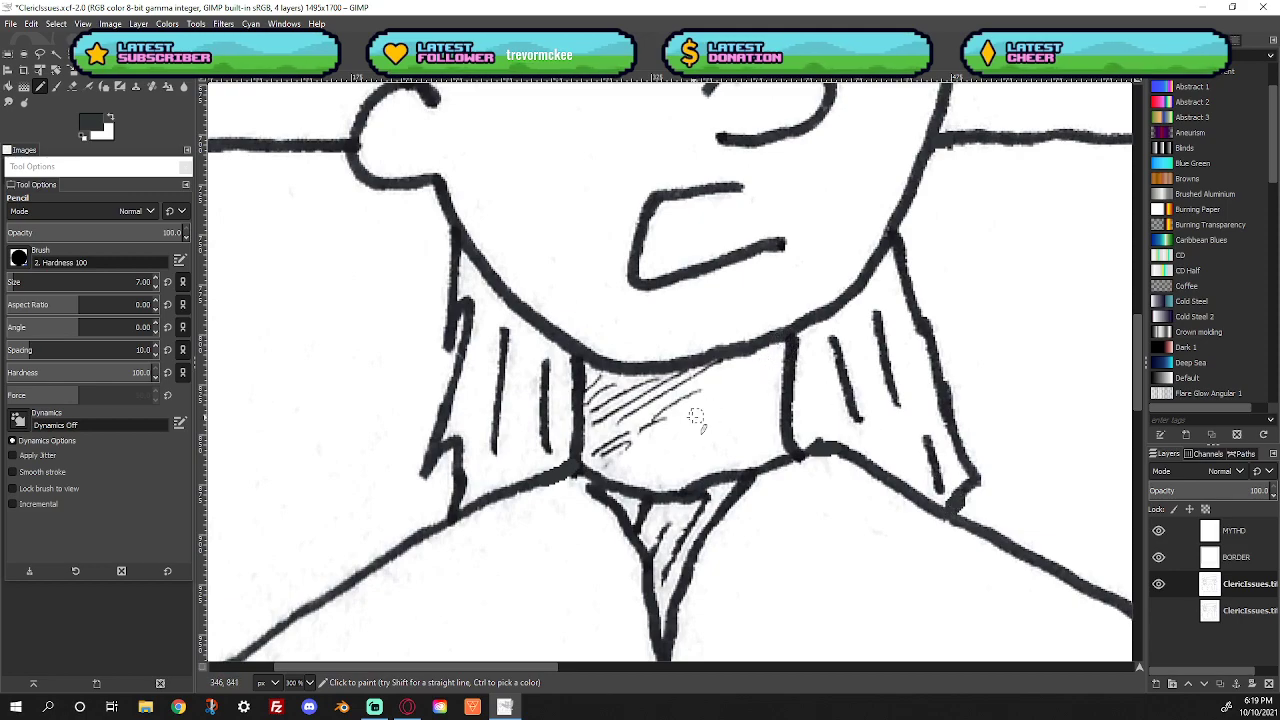
{"action": "key", "text": "ctrl+z"}
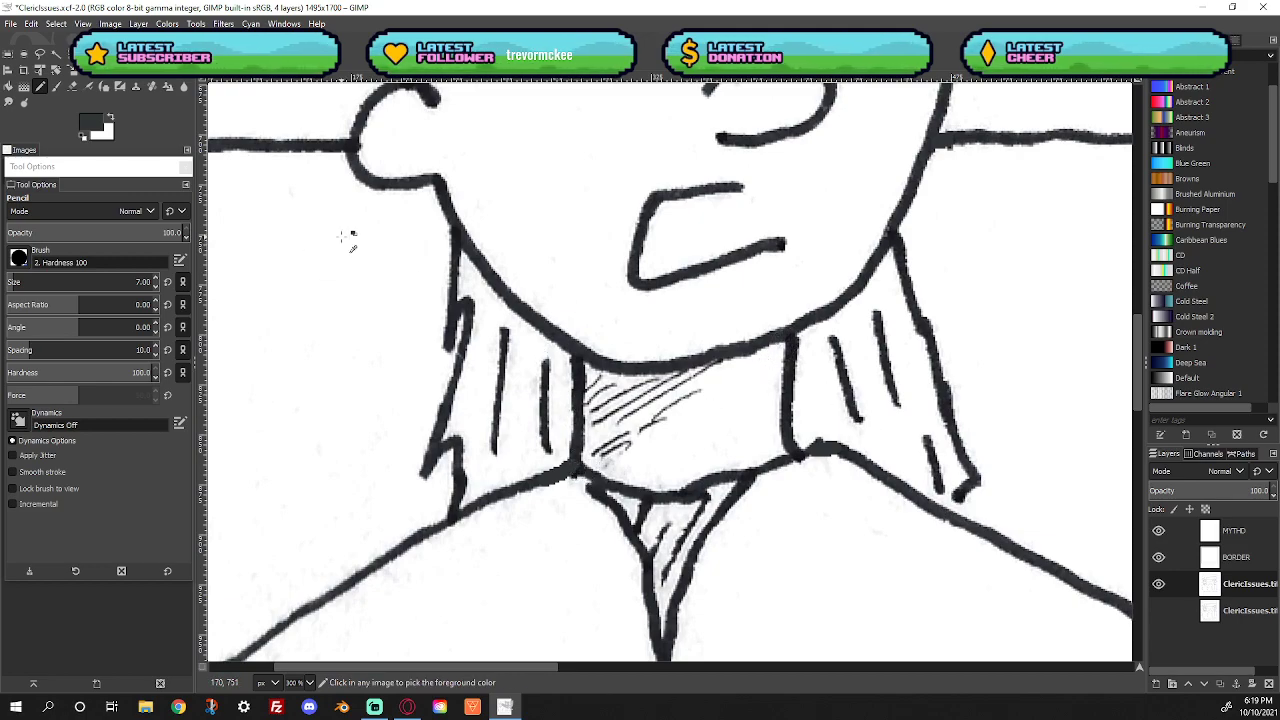
{"action": "left_click", "coordinate": [155, 287]}
{"action": "left_click", "coordinate": [155, 287]}
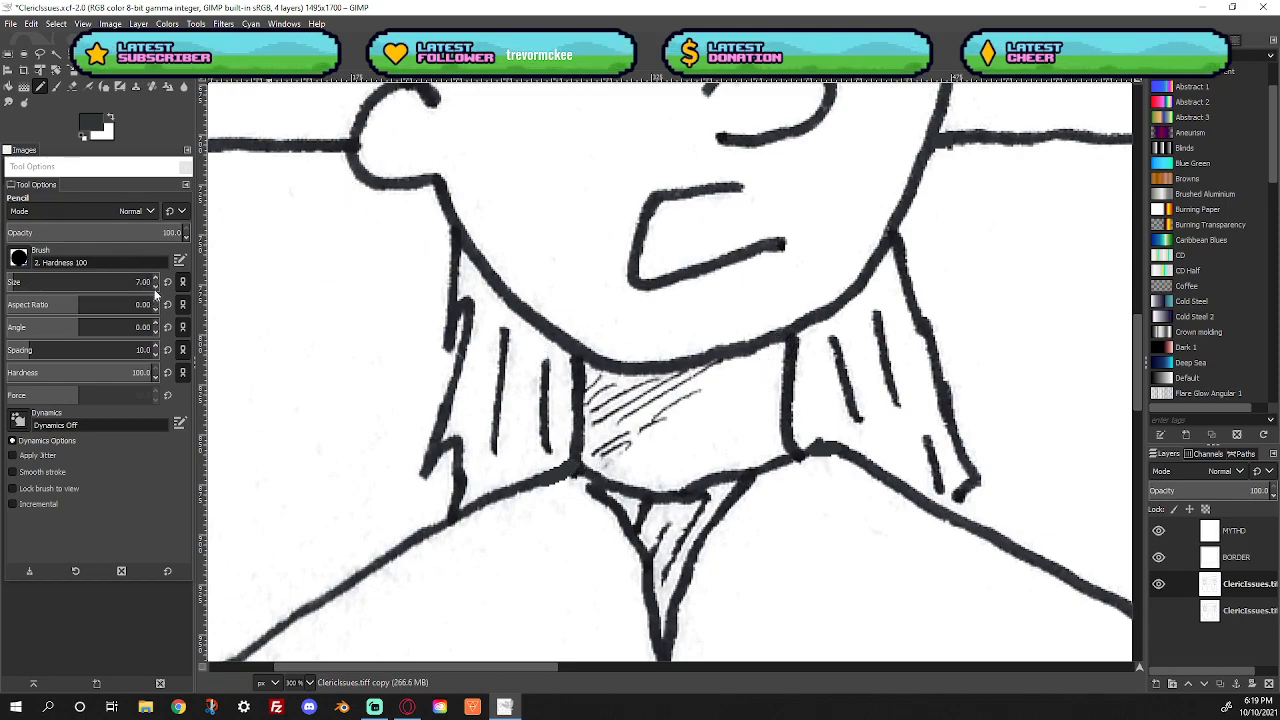
{"action": "left_click_drag", "start_coordinate": [972, 490], "coordinate": [948, 514]}
Set the Eraser's size to 17 and erase the faint smudges on the hatted figure's torso and sleeve near the panel's left border
{"action": "scroll", "coordinate": [886, 530], "scroll_direction": "down", "scroll_amount": 5}
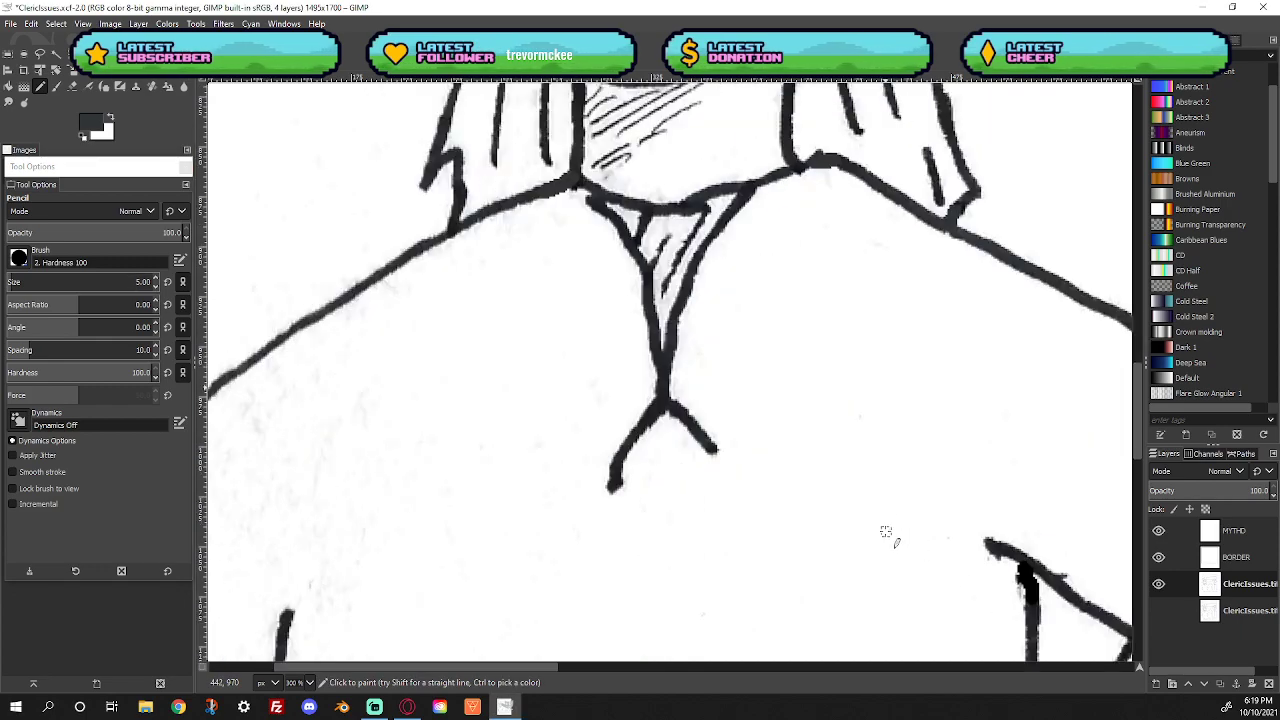
{"action": "scroll", "coordinate": [842, 516], "scroll_direction": "down", "scroll_amount": 10}
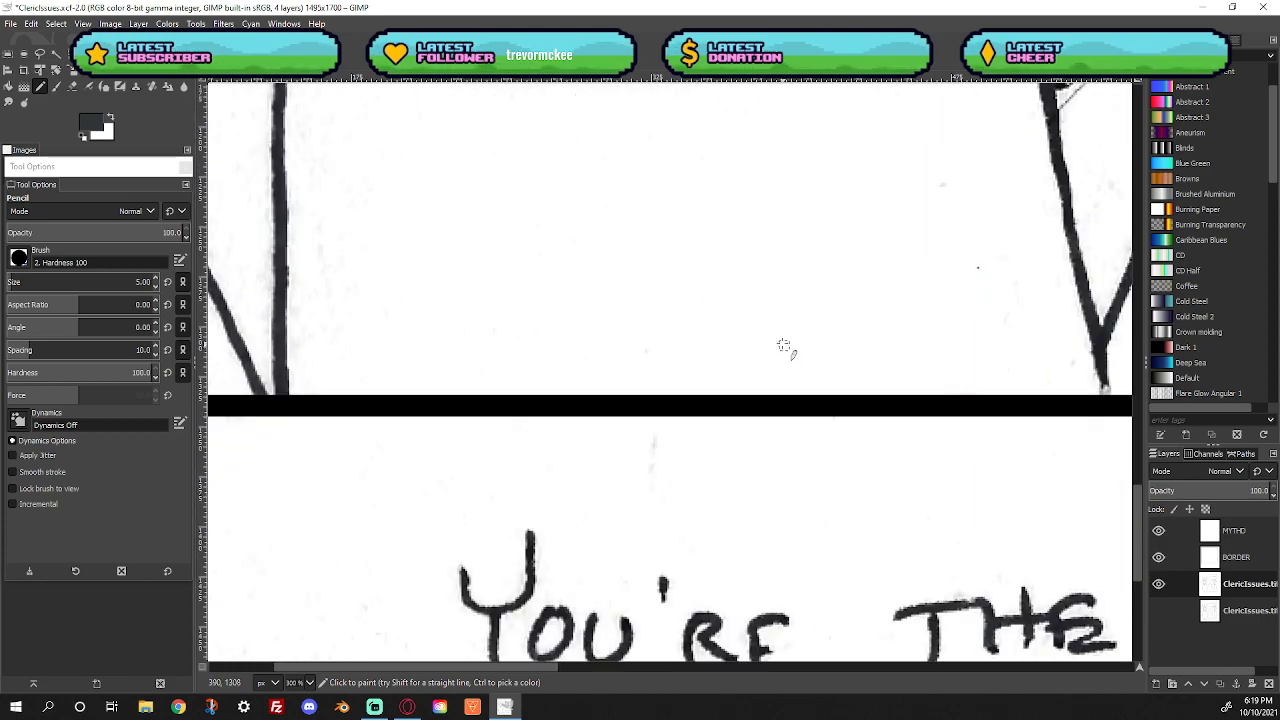
{"action": "key", "text": "z"}
{"action": "right_click", "coordinate": [477, 272]}
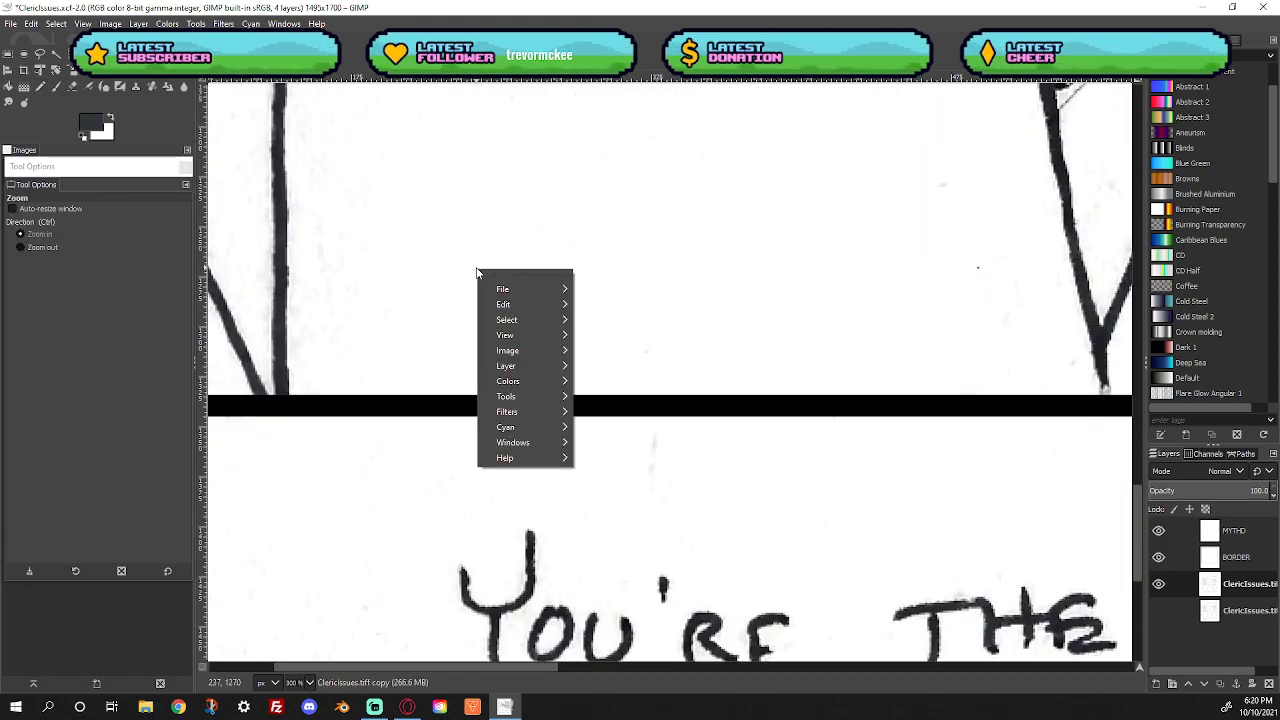
{"action": "left_click", "coordinate": [298, 150]}
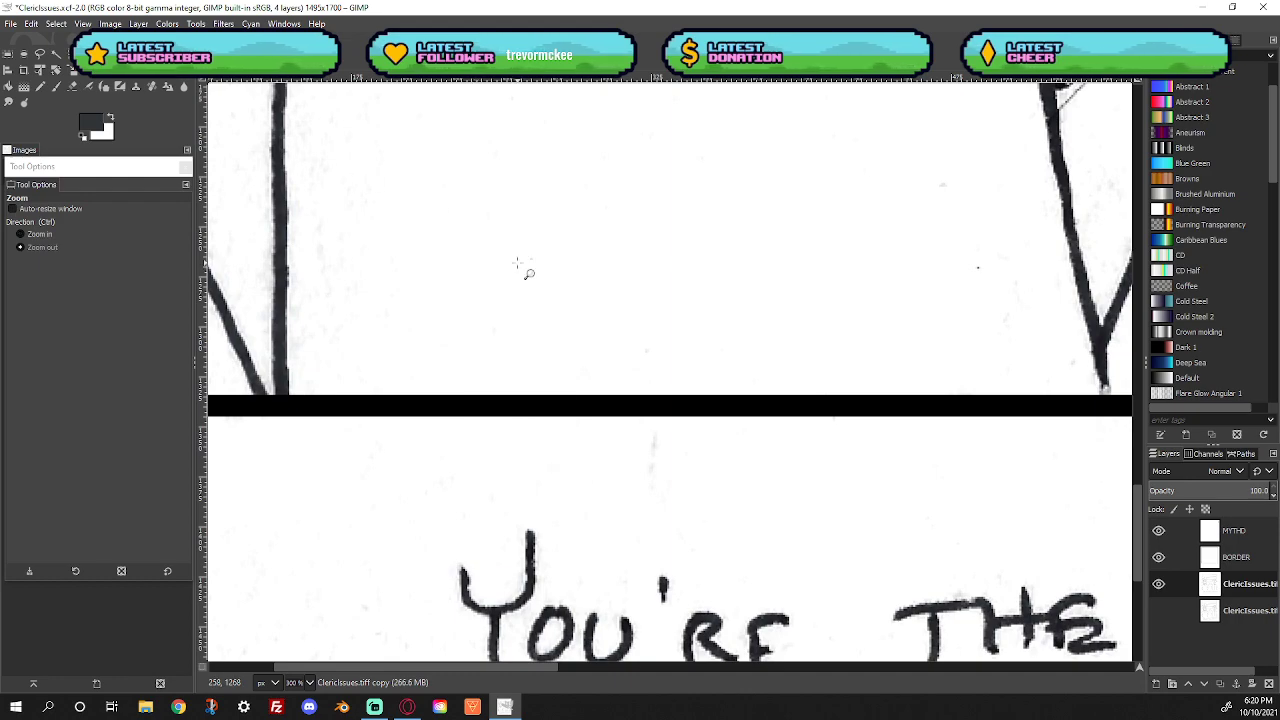
{"action": "left_click", "coordinate": [517, 264]}
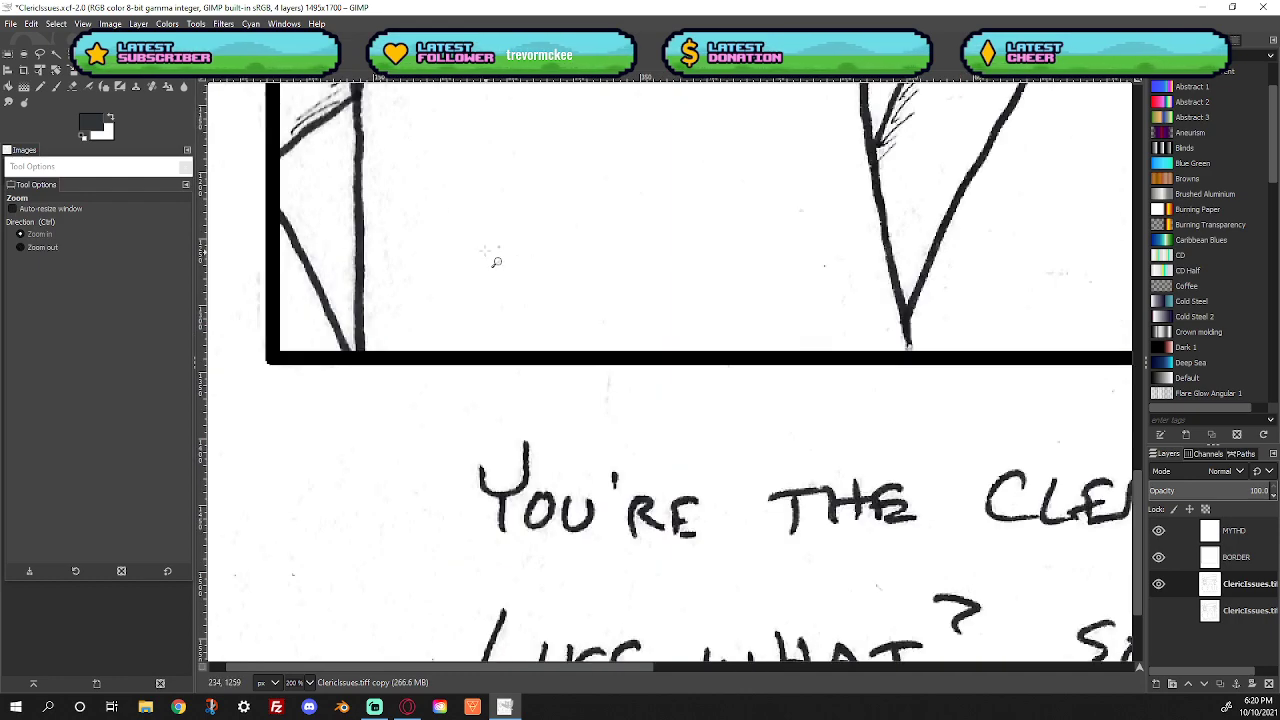
{"action": "scroll", "coordinate": [491, 257], "scroll_direction": "up", "scroll_amount": 5}
{"action": "left_click", "coordinate": [538, 340]}
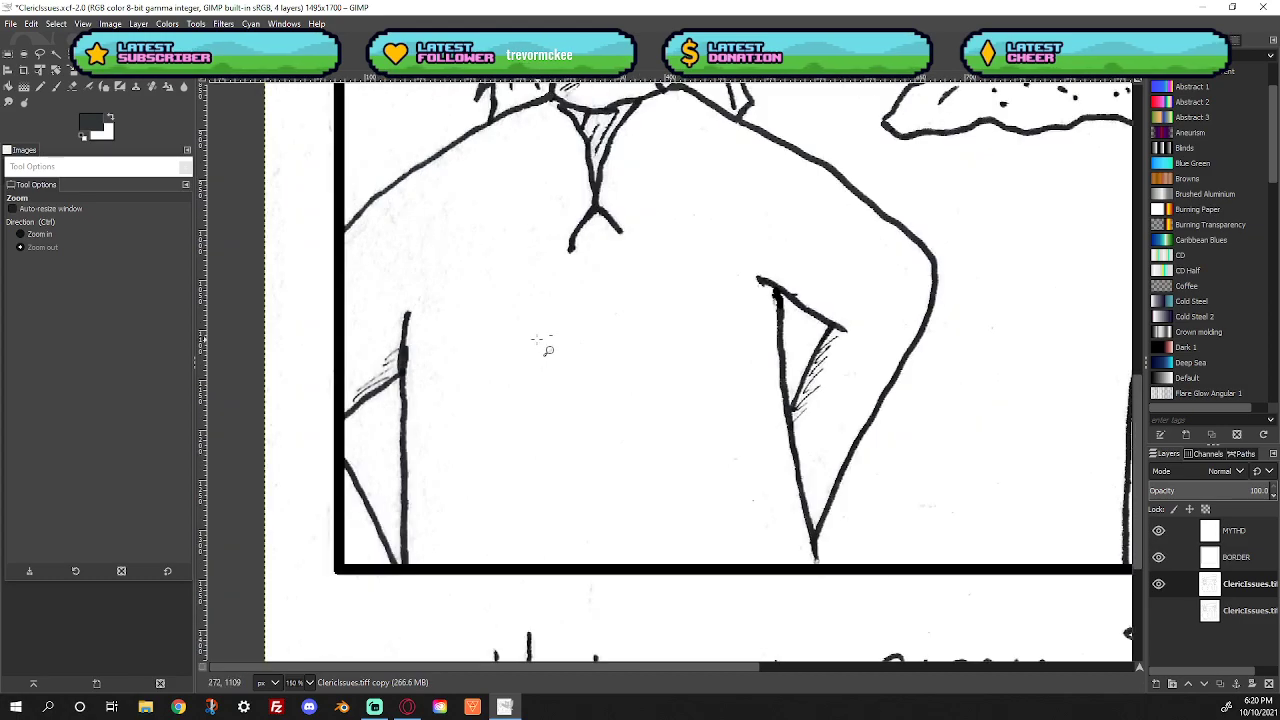
{"action": "left_click", "coordinate": [537, 340]}
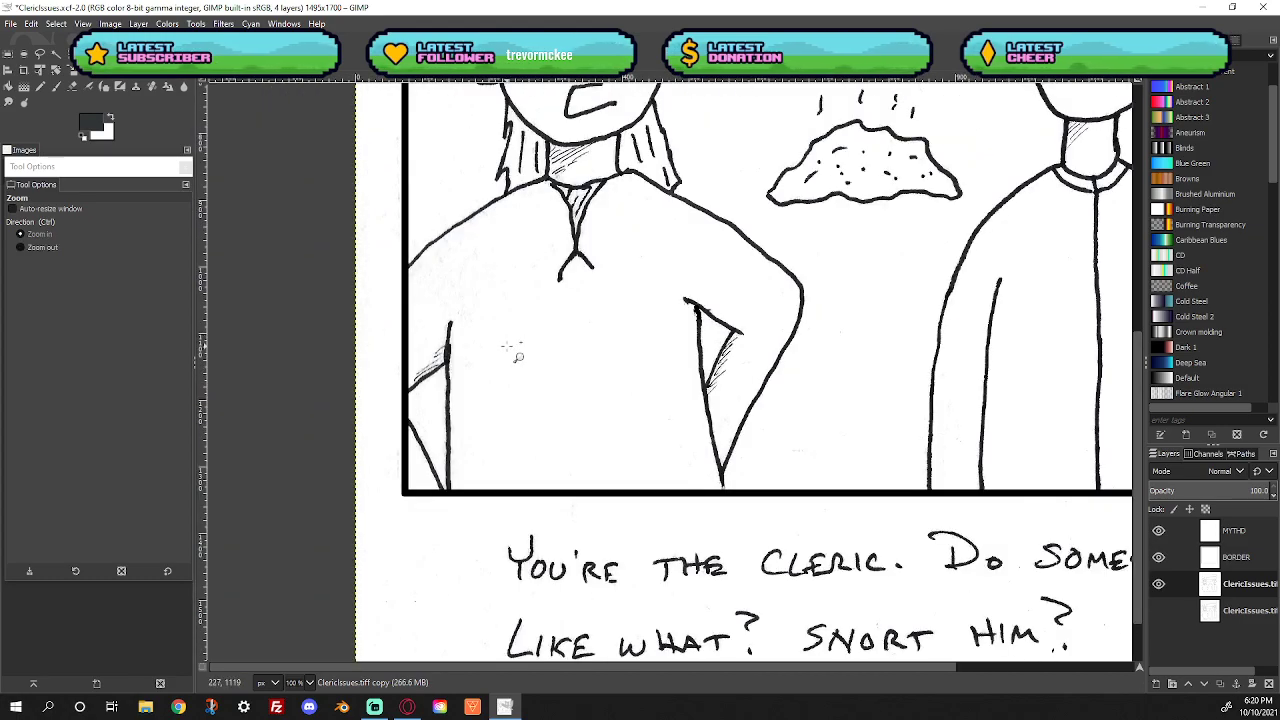
{"action": "left_click", "coordinate": [72, 86]}
{"action": "scroll", "coordinate": [155, 283], "scroll_direction": "up", "scroll_amount": 12}
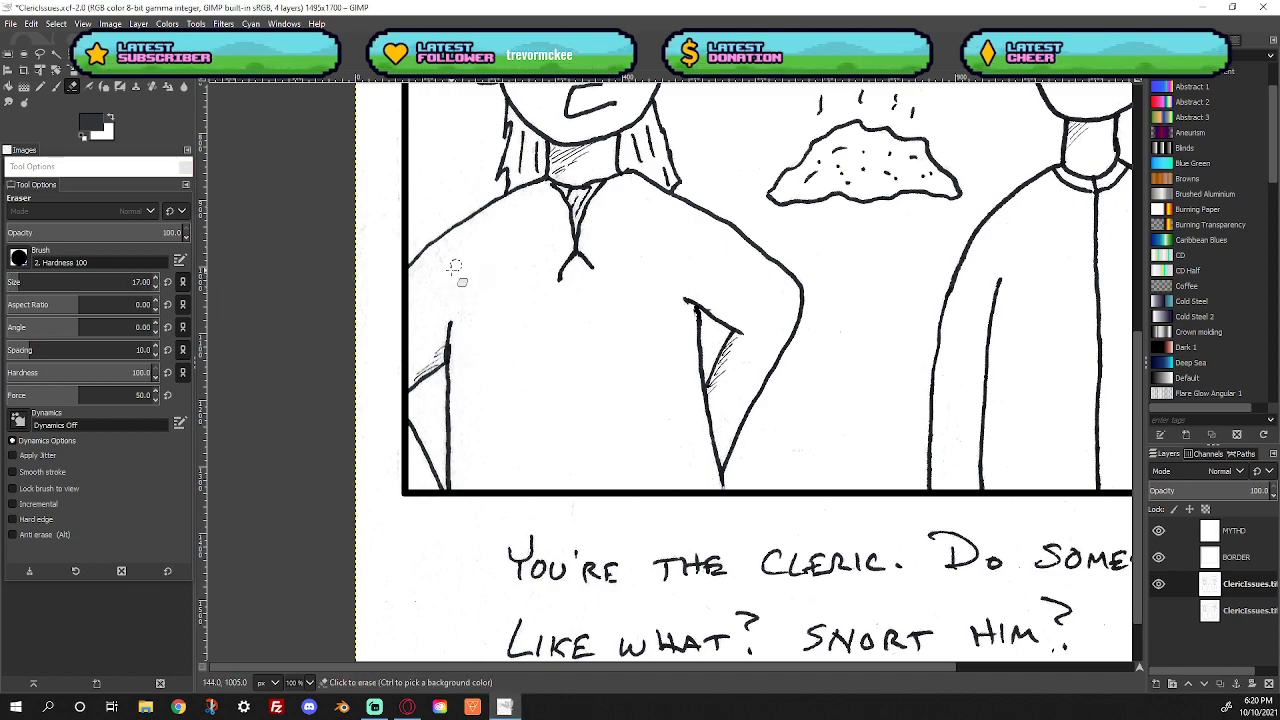
{"action": "left_click_drag", "start_coordinate": [418, 262], "coordinate": [413, 268]}
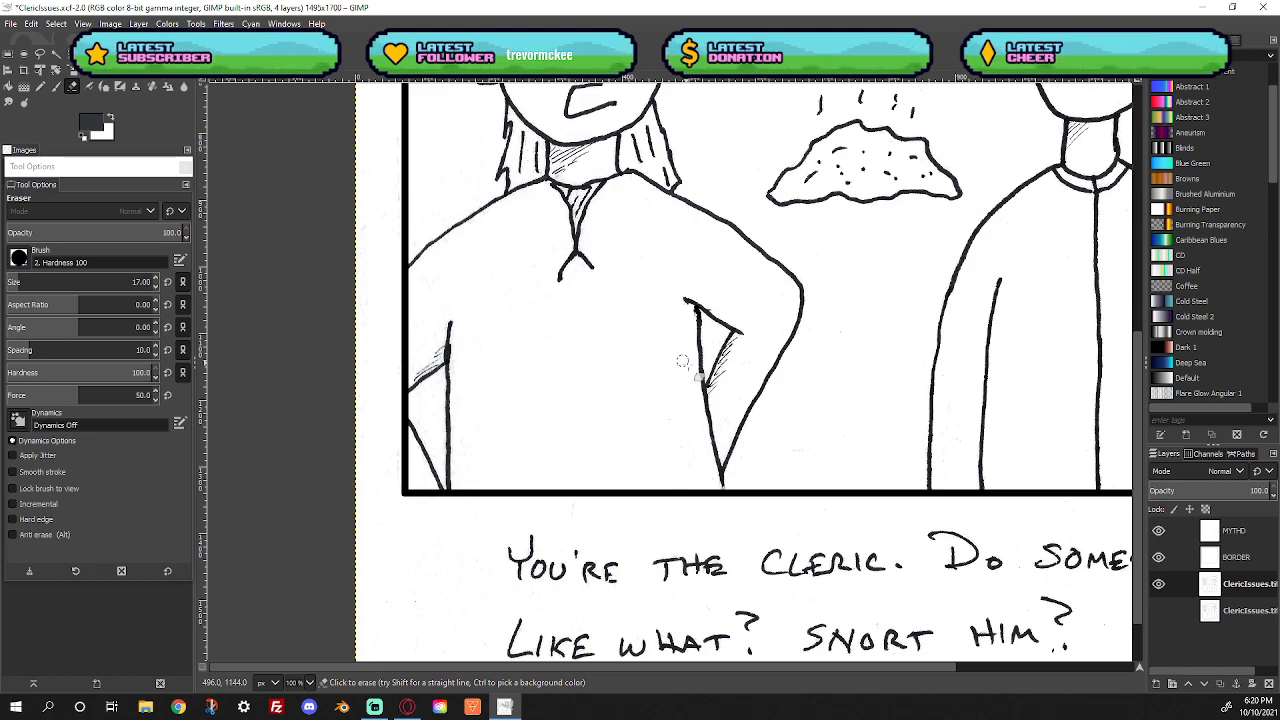
Set the Pencil's size to 4 and close the gap between the helmeted figure's helmet edge and the top of the right-hand ear
{"action": "left_click", "coordinate": [40, 86]}
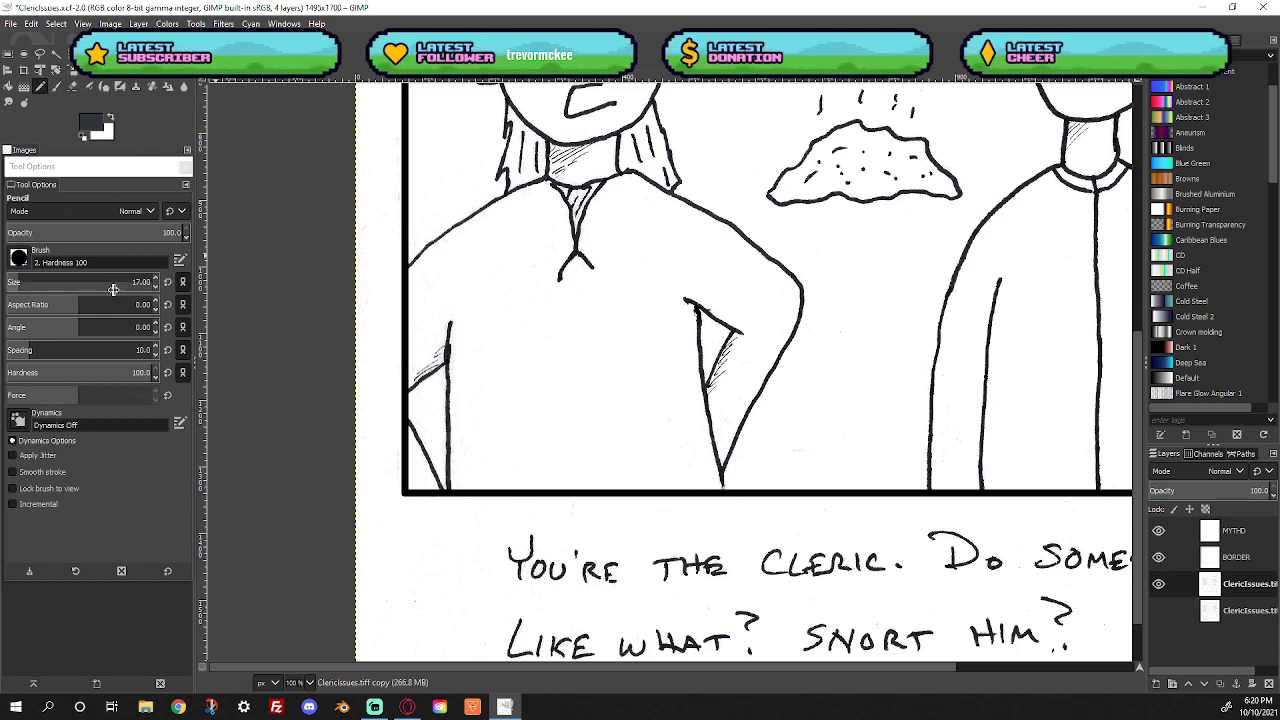
{"action": "left_click", "coordinate": [155, 286]}
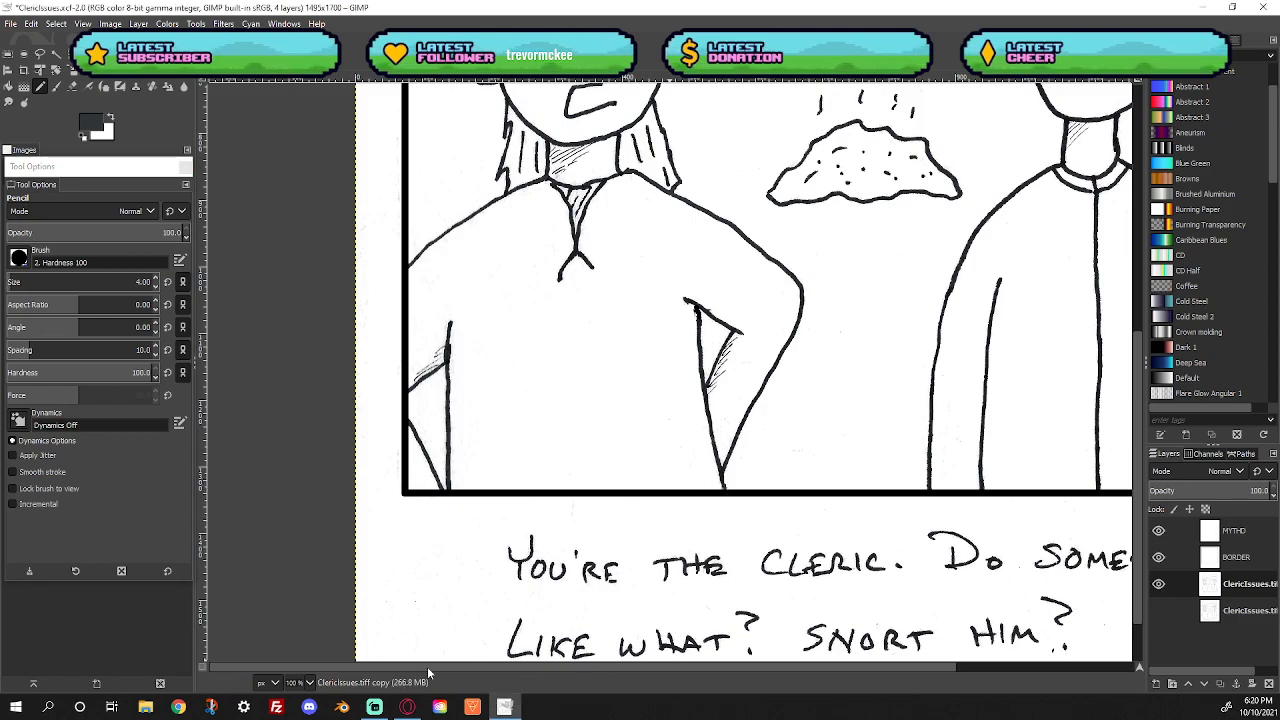
{"action": "scroll", "coordinate": [441, 666], "scroll_direction": "right", "scroll_amount": 5}
{"action": "scroll", "coordinate": [988, 434], "scroll_direction": "up", "scroll_amount": 10}
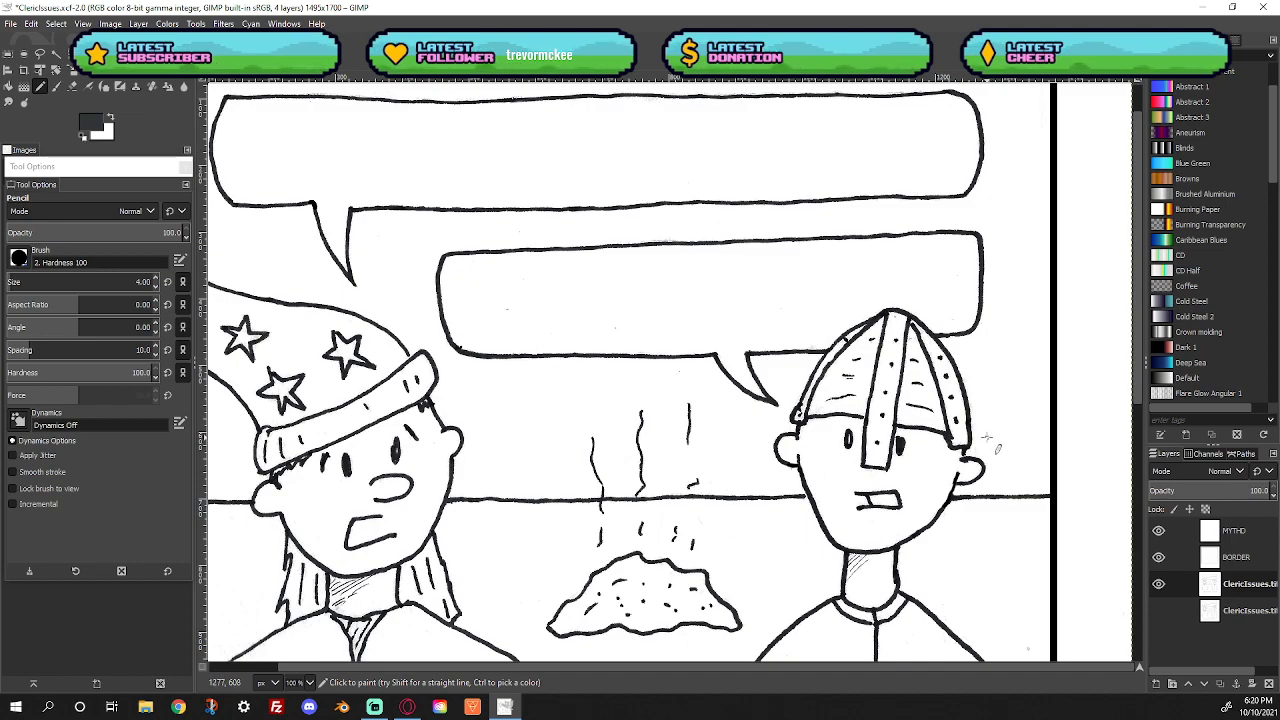
{"action": "key", "text": "z"}
{"action": "left_click_drag", "start_coordinate": [916, 420], "coordinate": [1030, 534]}
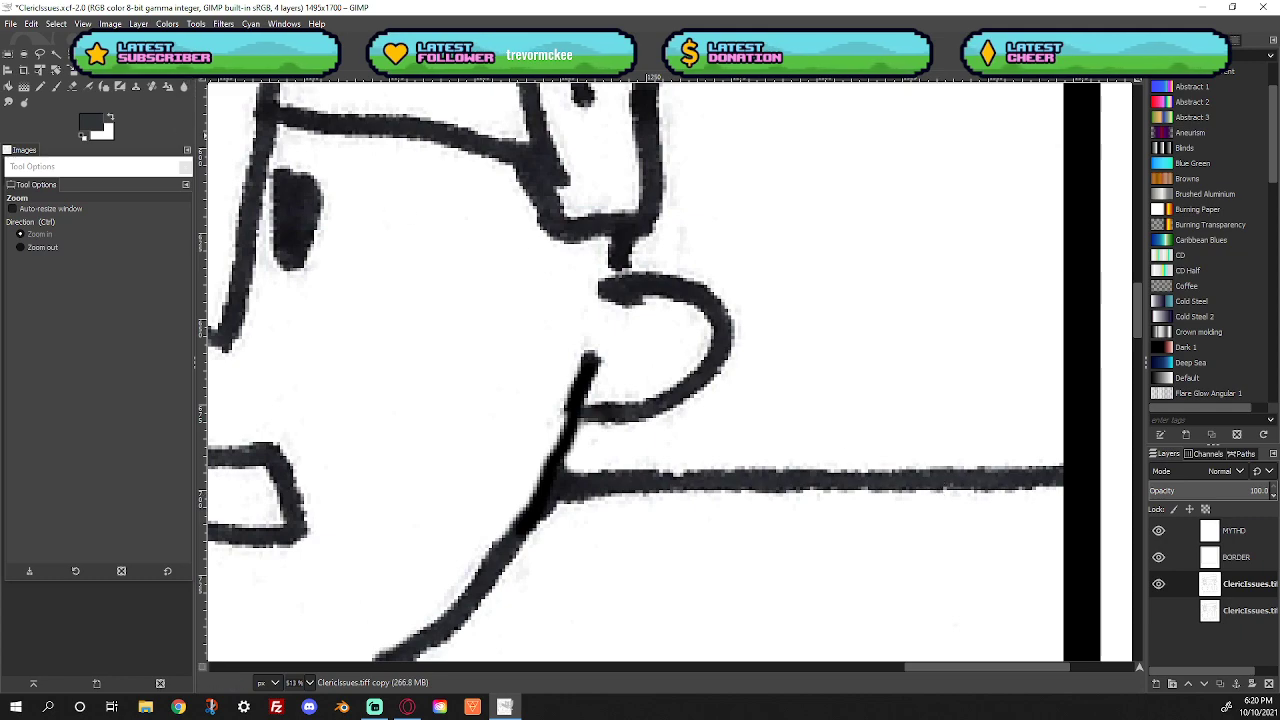
{"action": "left_click", "coordinate": [40, 86]}
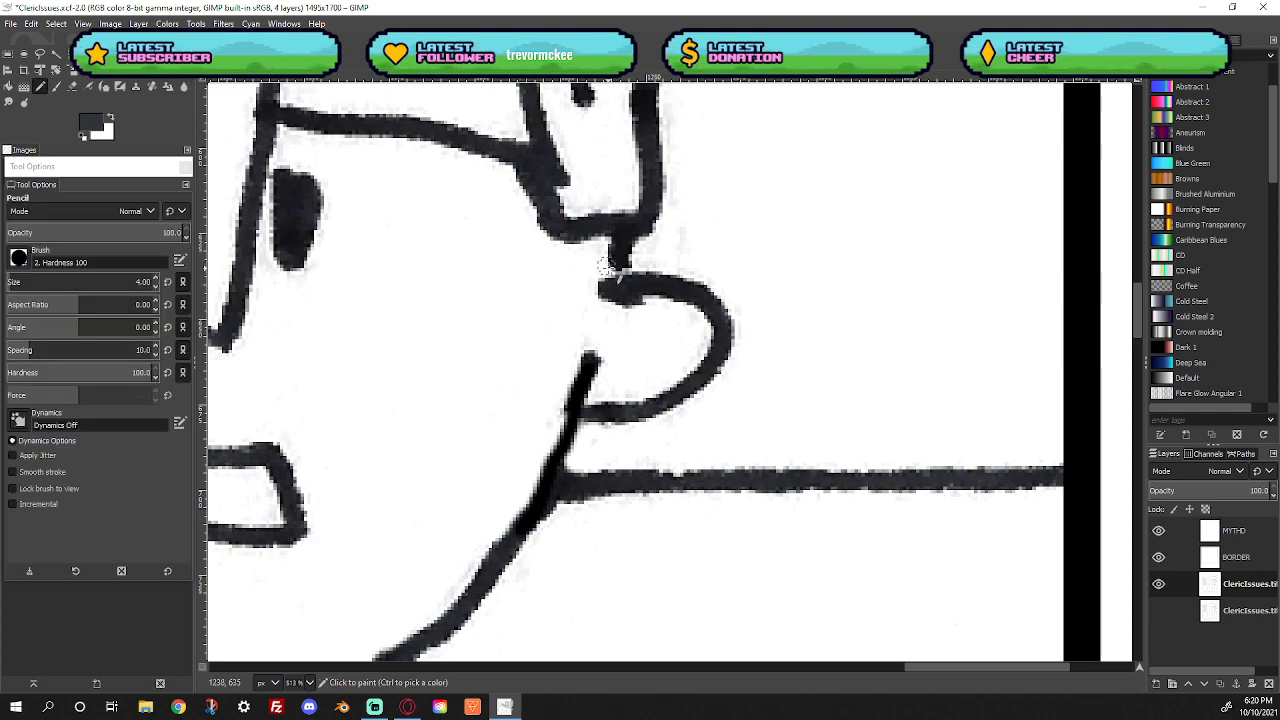
{"action": "mouse_move", "coordinate": [606, 267]}
{"action": "left_mouse_down"}
{"action": "mouse_move", "coordinate": [608, 252]}
{"action": "mouse_move", "coordinate": [614, 286]}
{"action": "left_mouse_up"}
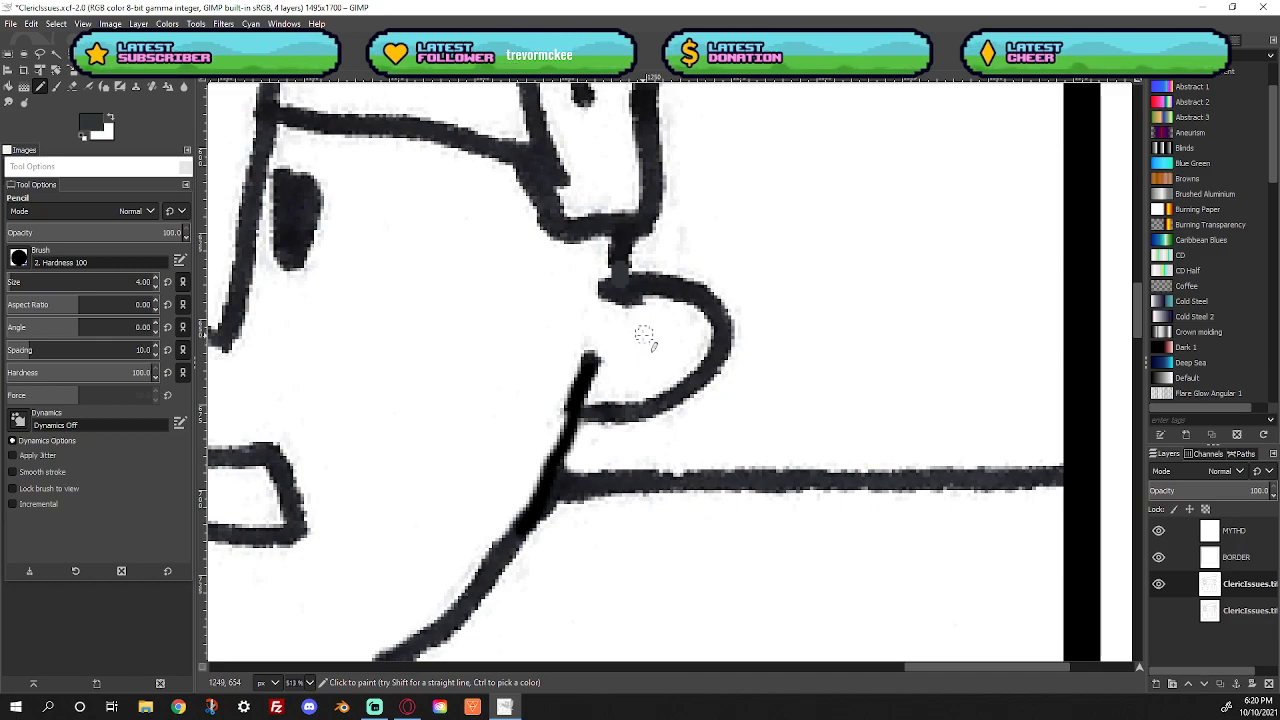
Fit the whole image in view and select the panel frame by color on the BORDER layer
{"action": "right_click", "coordinate": [452, 300]}
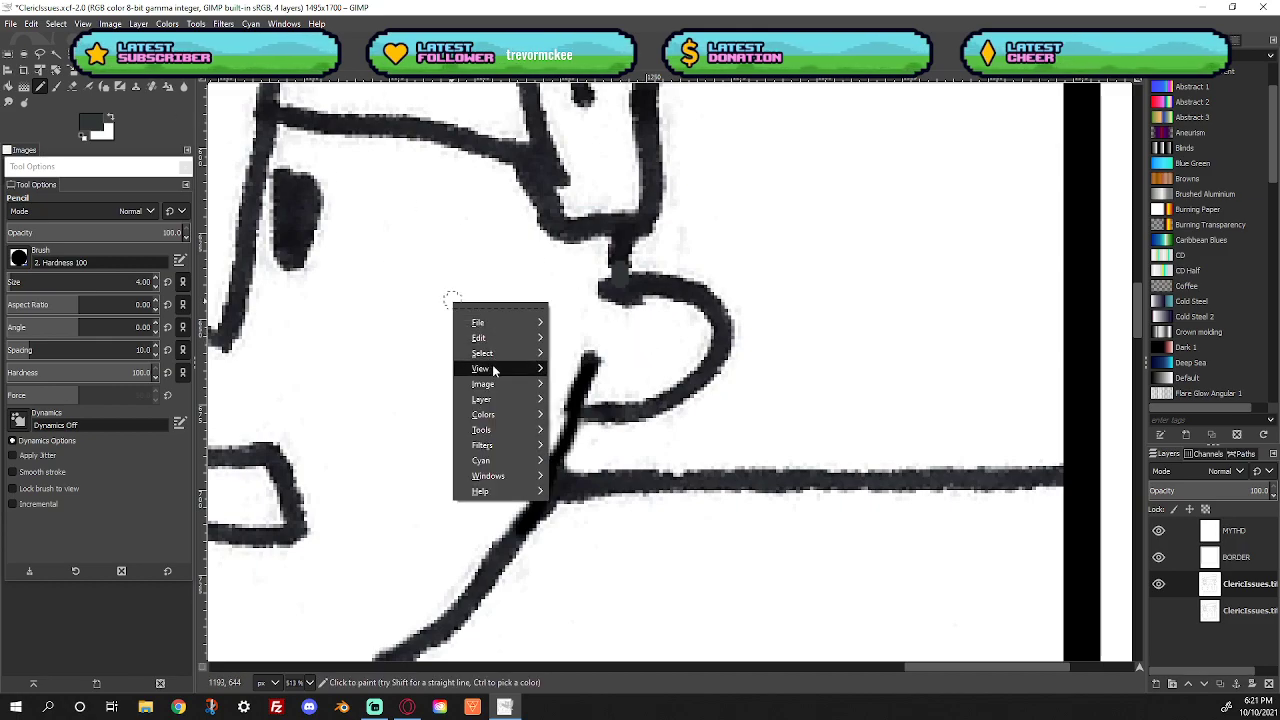
{"action": "mouse_move", "coordinate": [492, 366]}
{"action": "mouse_move", "coordinate": [600, 336]}
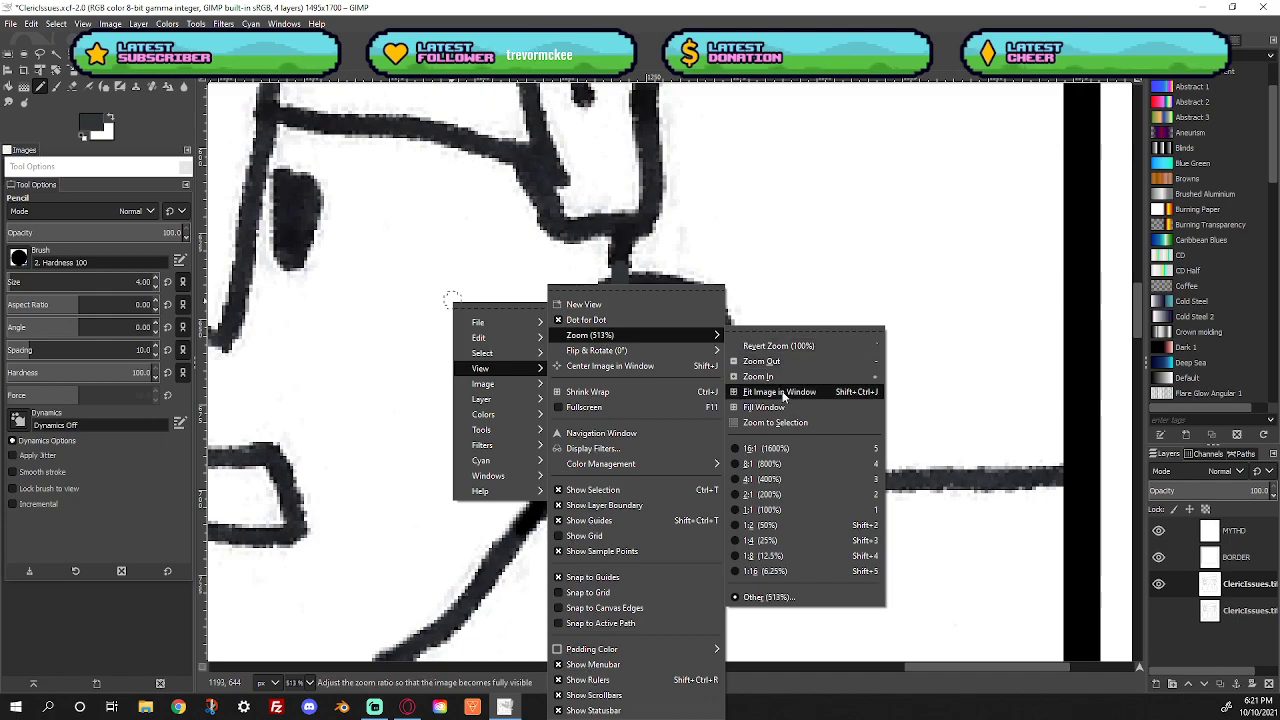
{"action": "left_click", "coordinate": [780, 392]}
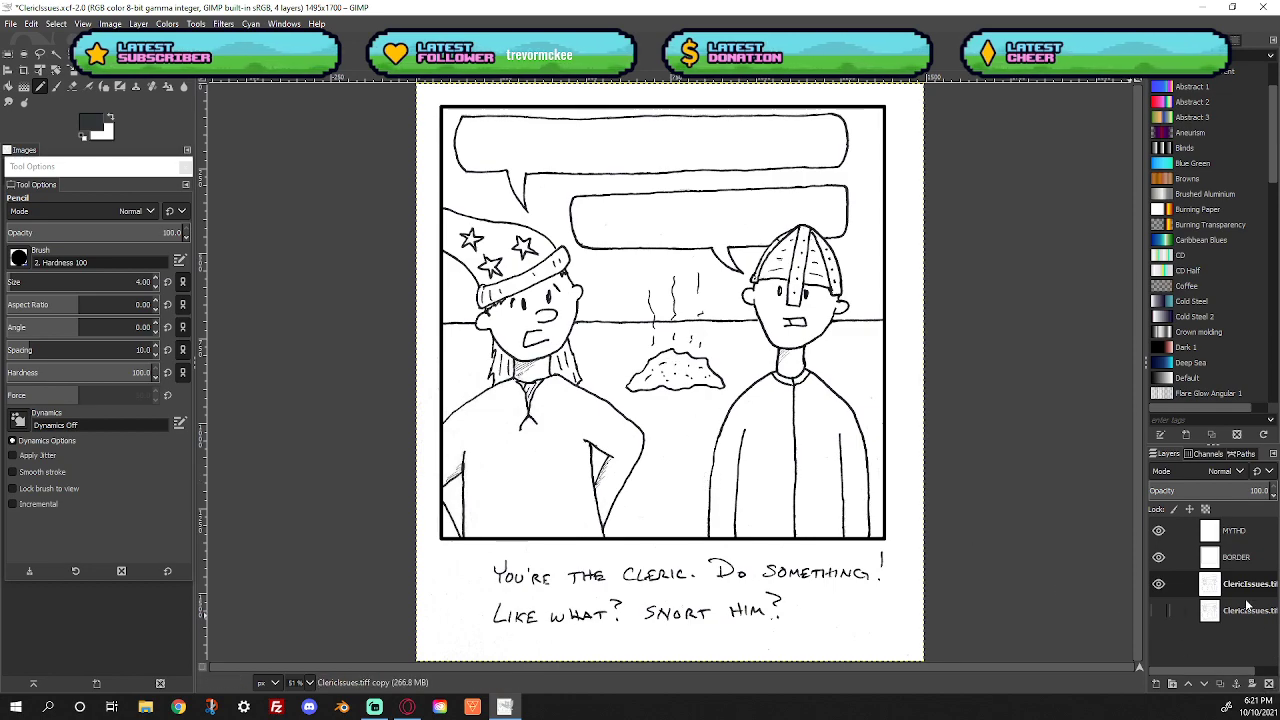
{"action": "left_click", "coordinate": [1243, 568]}
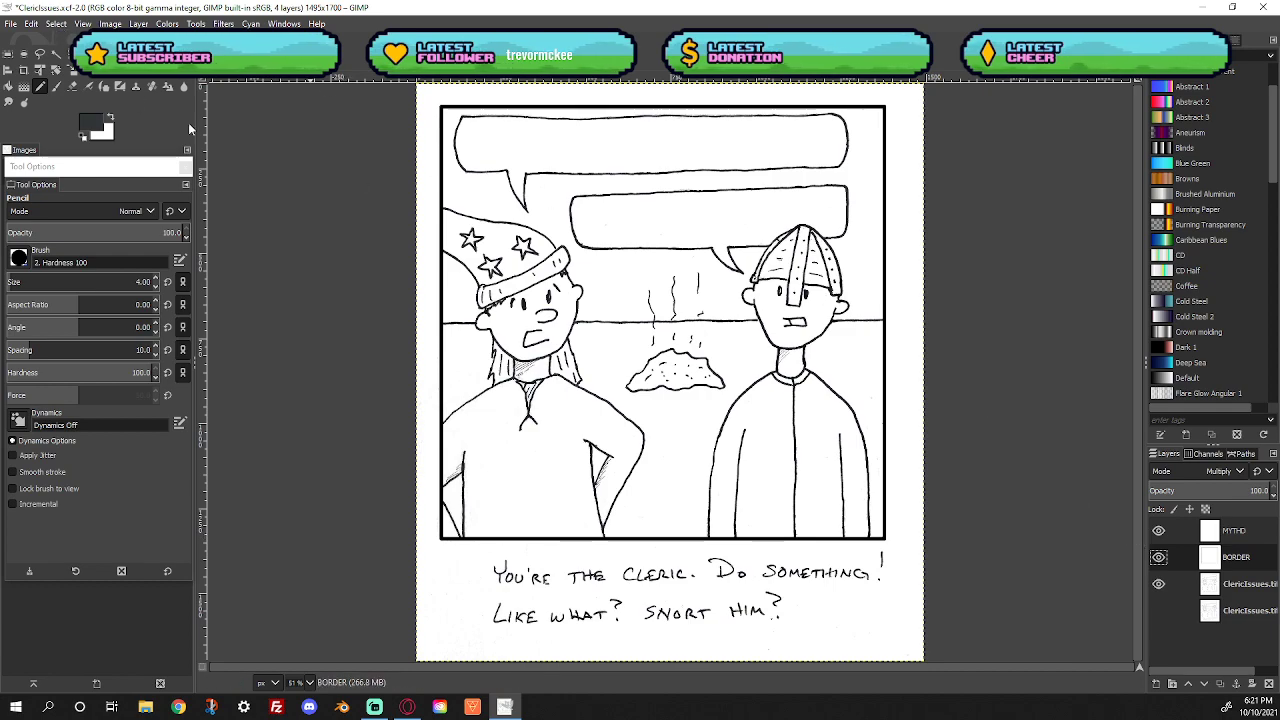
{"action": "left_click", "coordinate": [56, 54]}
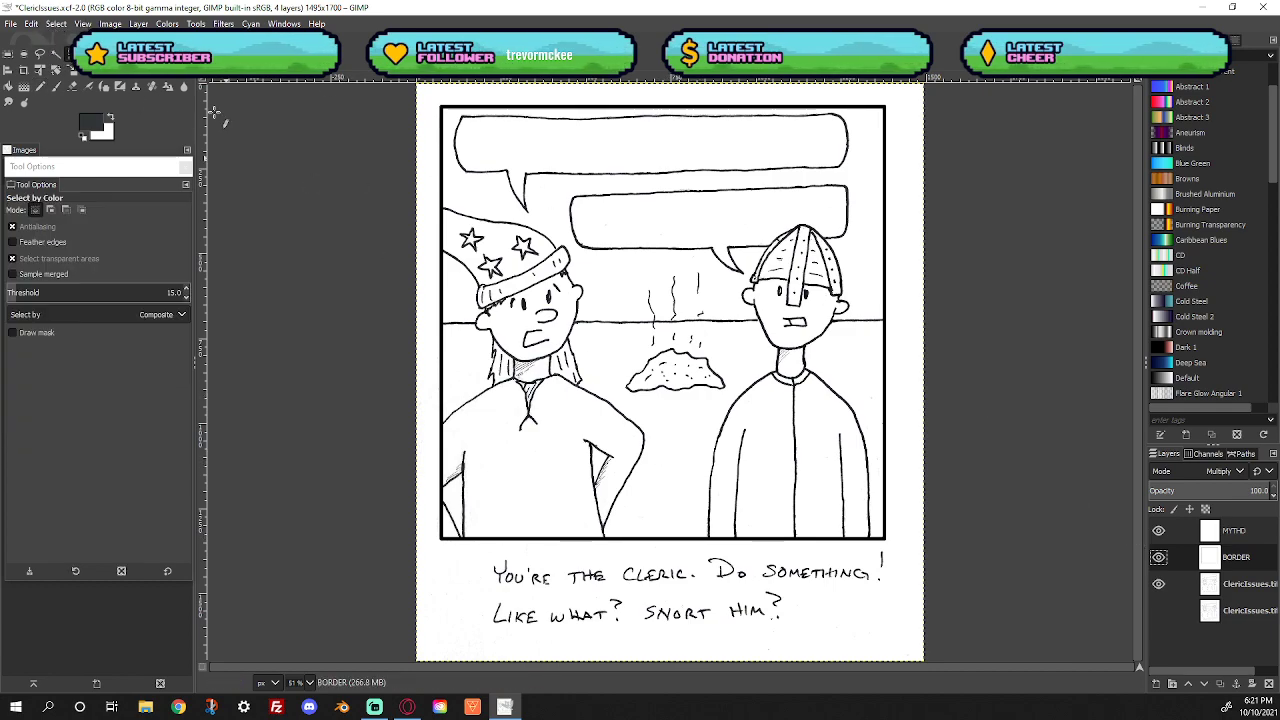
{"action": "left_click", "coordinate": [447, 108]}
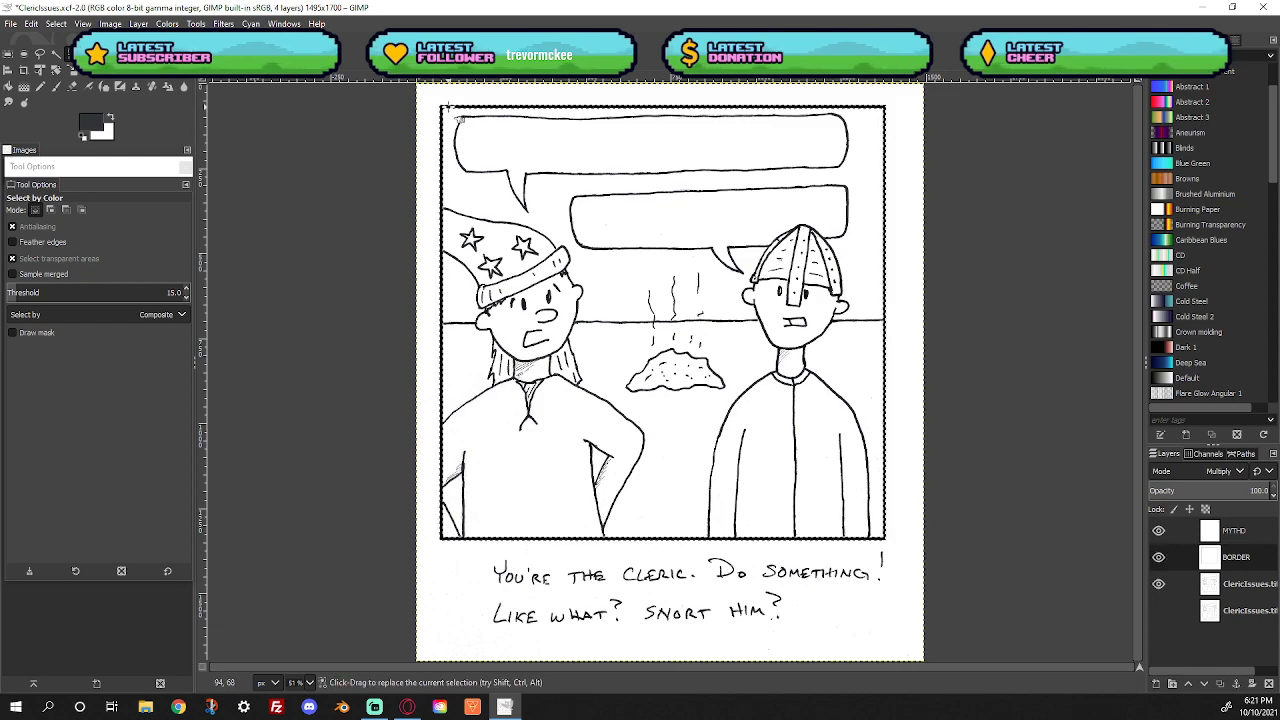
Fill the selected frame area with the foreground color on the ClericIssues.tiff copy layer and clear the selection
{"action": "left_click", "coordinate": [1258, 586]}
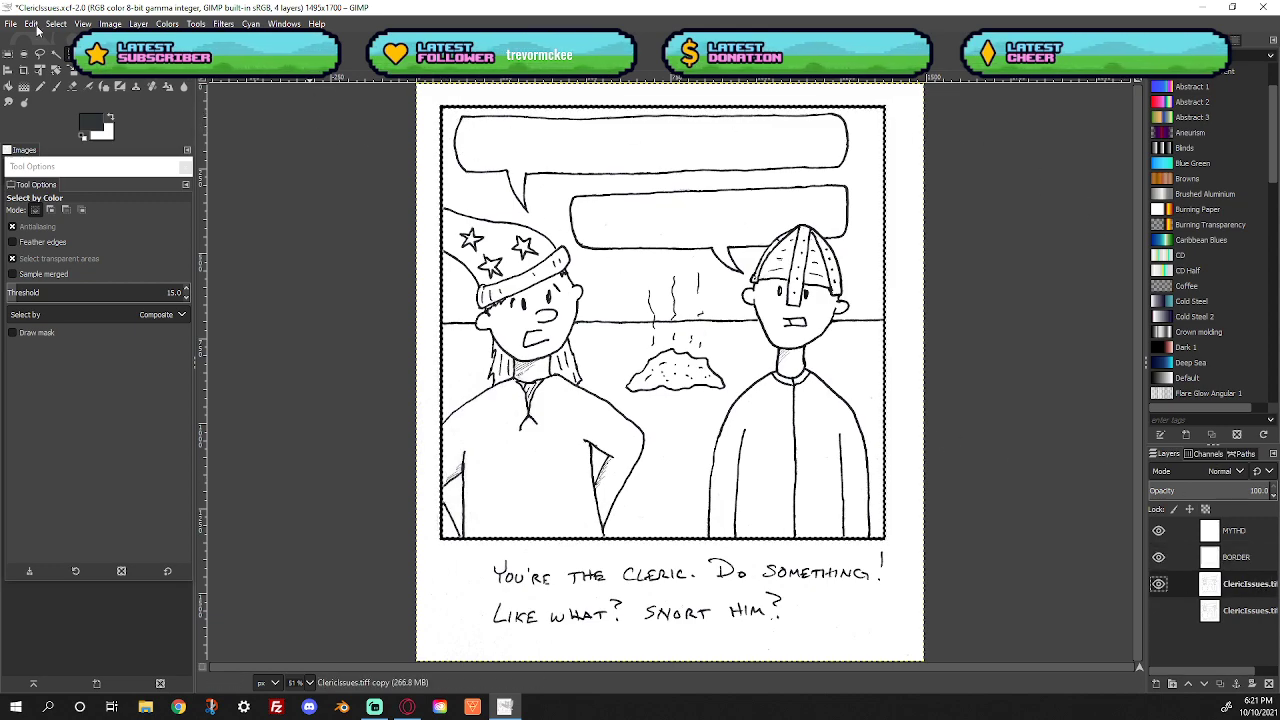
{"action": "left_click", "coordinate": [32, 24]}
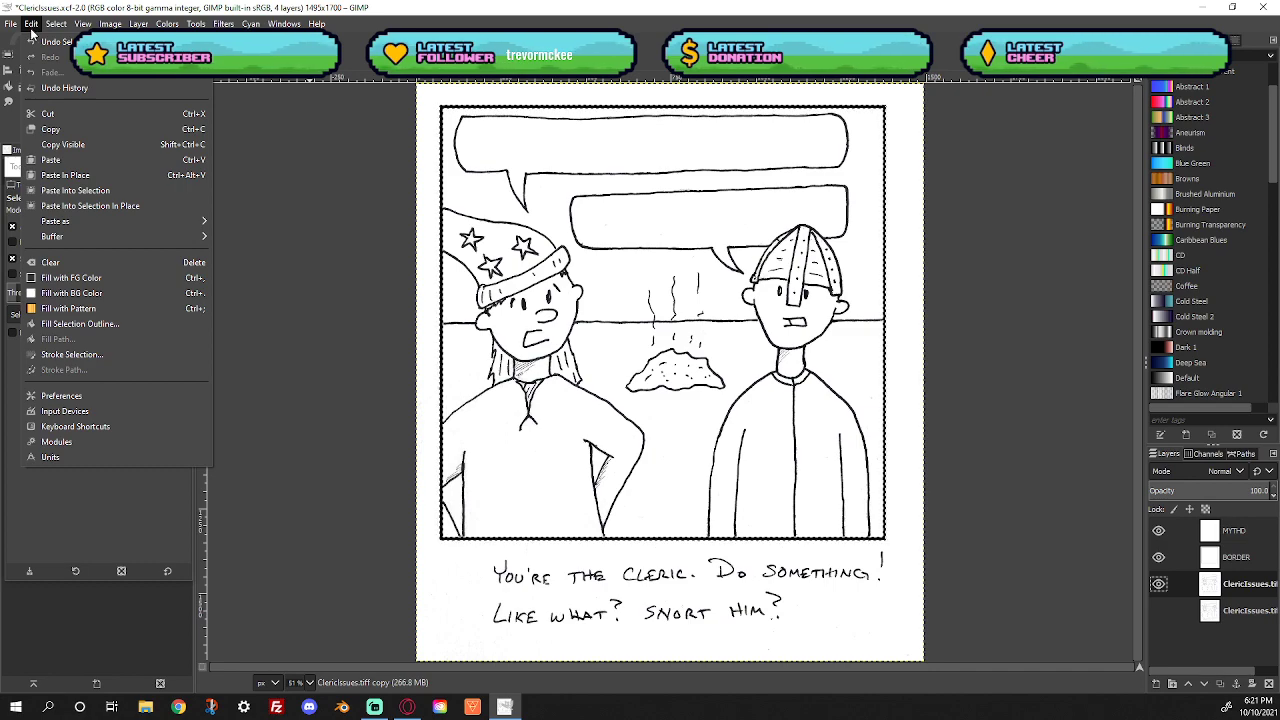
{"action": "left_click", "coordinate": [81, 279]}
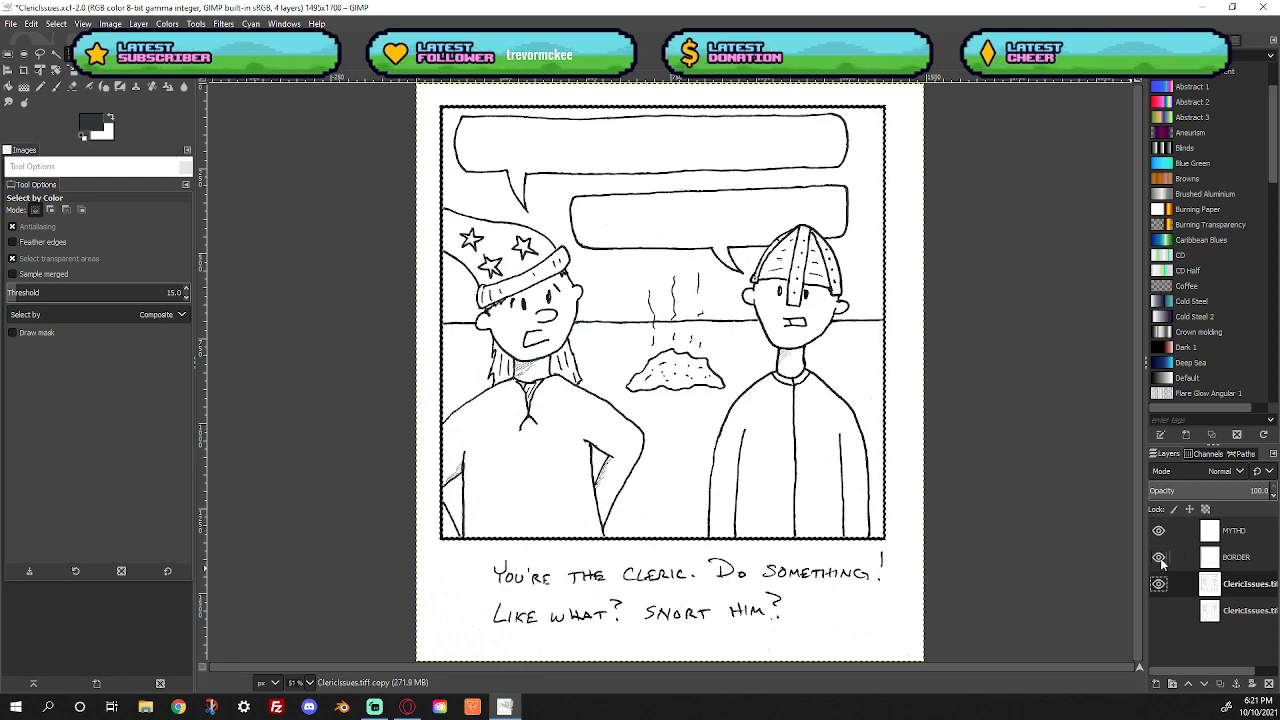
{"action": "left_click", "coordinate": [56, 23]}
{"action": "left_click", "coordinate": [75, 54]}
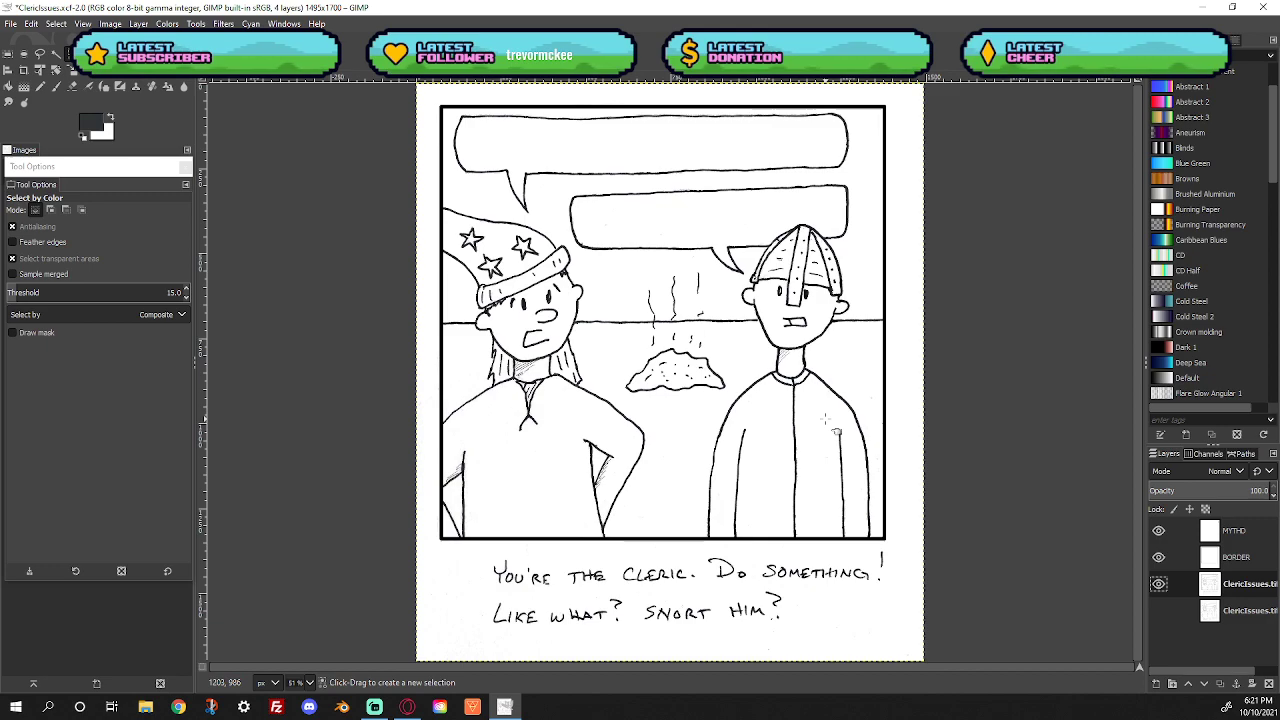
Make the MYTHD layer active and open the older comic CROSSWALK.xcf from the archive folder
{"action": "key", "text": "Page_Up"}
{"action": "key", "text": "Page_Up"}
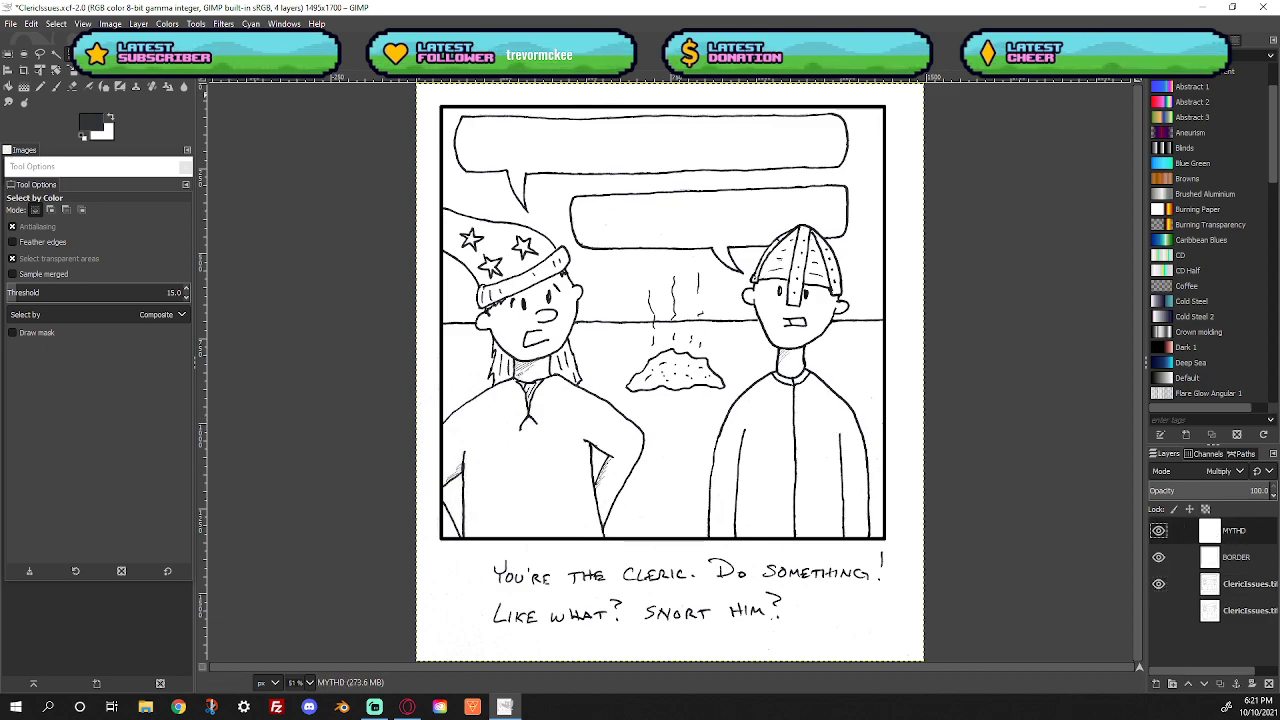
{"action": "left_click", "coordinate": [11, 24]}
{"action": "left_click", "coordinate": [40, 66]}
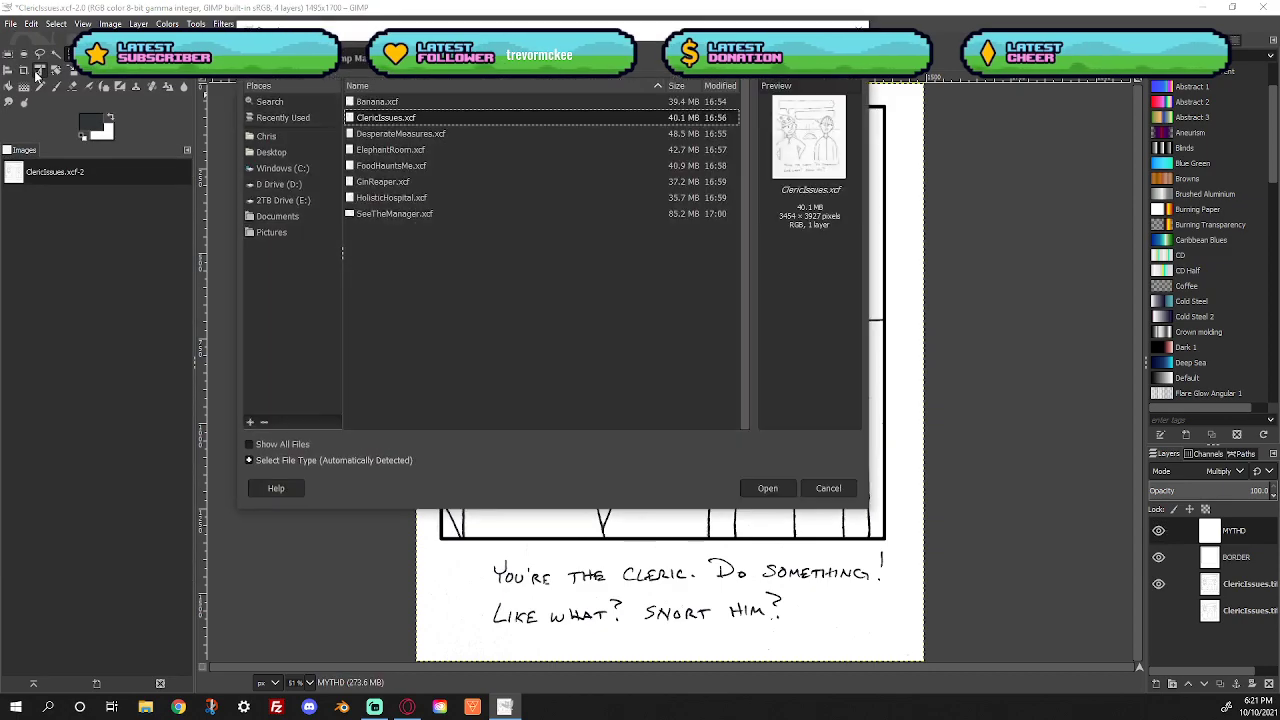
{"action": "key", "text": "alt+Up"}
{"action": "double_click", "coordinate": [494, 264]}
{"action": "scroll", "coordinate": [494, 268], "scroll_direction": "down", "scroll_amount": 5}
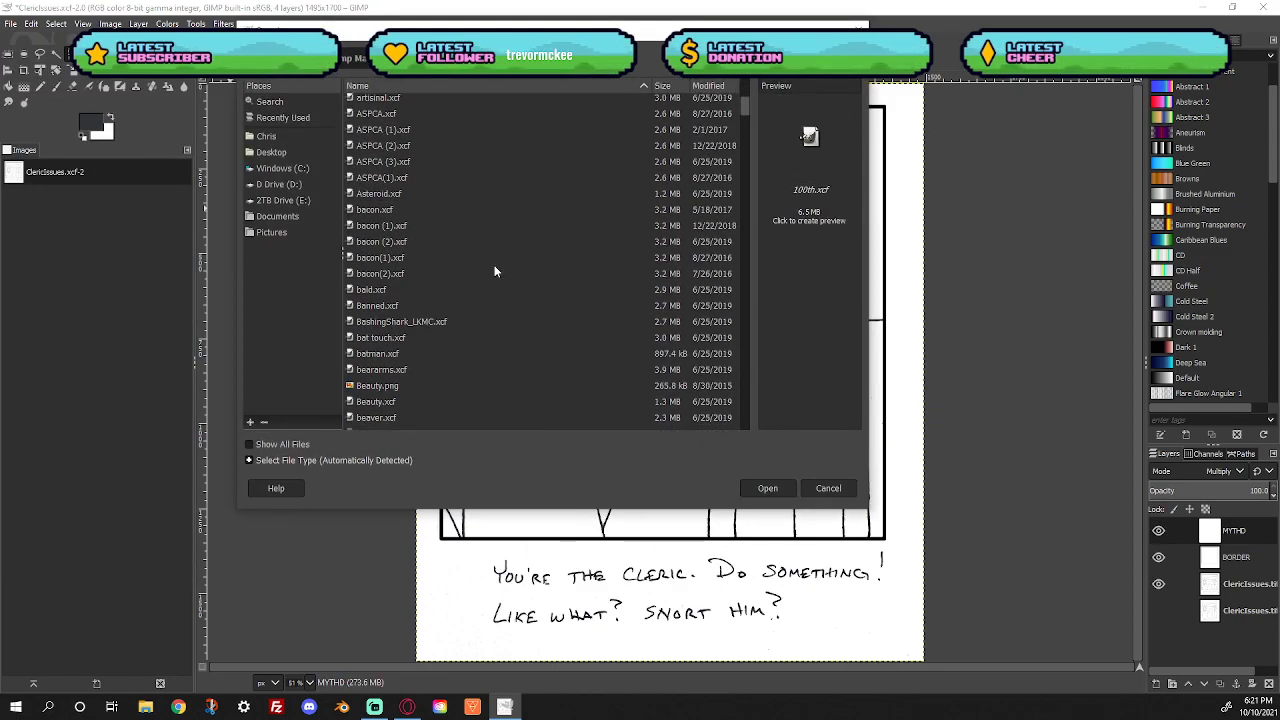
{"action": "scroll", "coordinate": [460, 238], "scroll_direction": "down", "scroll_amount": 5}
{"action": "scroll", "coordinate": [462, 244], "scroll_direction": "down", "scroll_amount": 1}
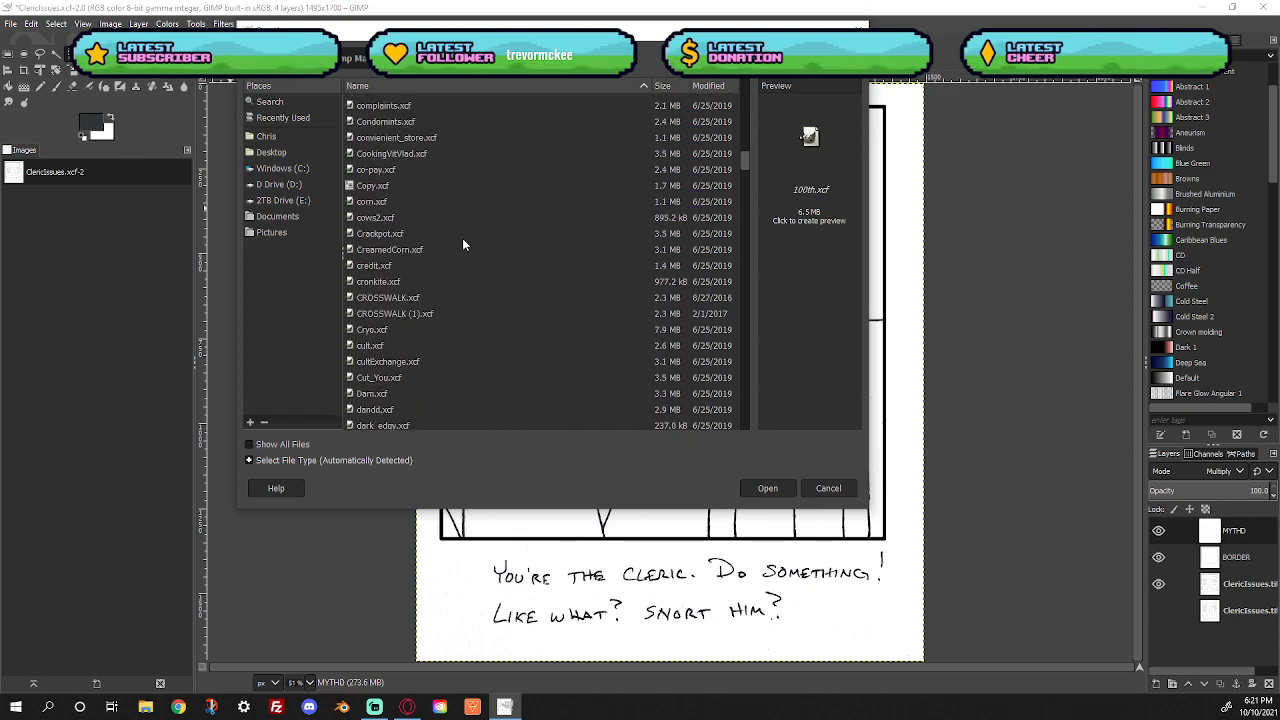
{"action": "left_click", "coordinate": [414, 299]}
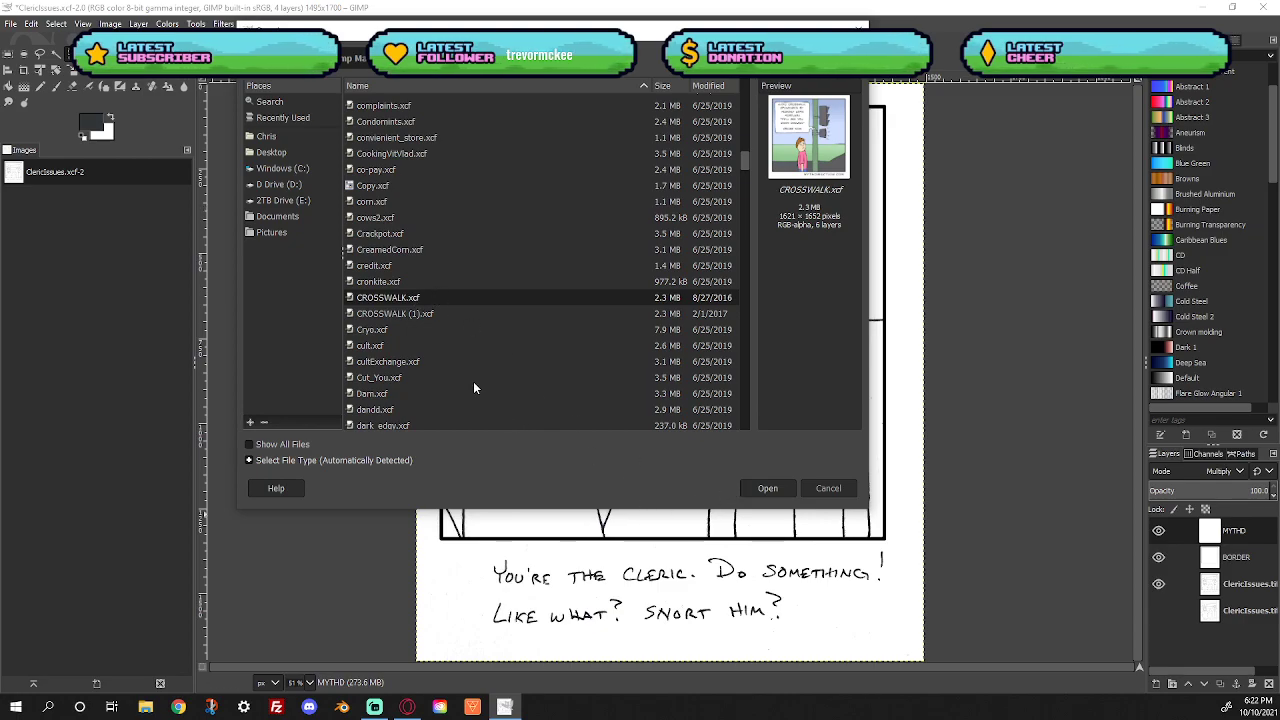
{"action": "left_click", "coordinate": [767, 488]}
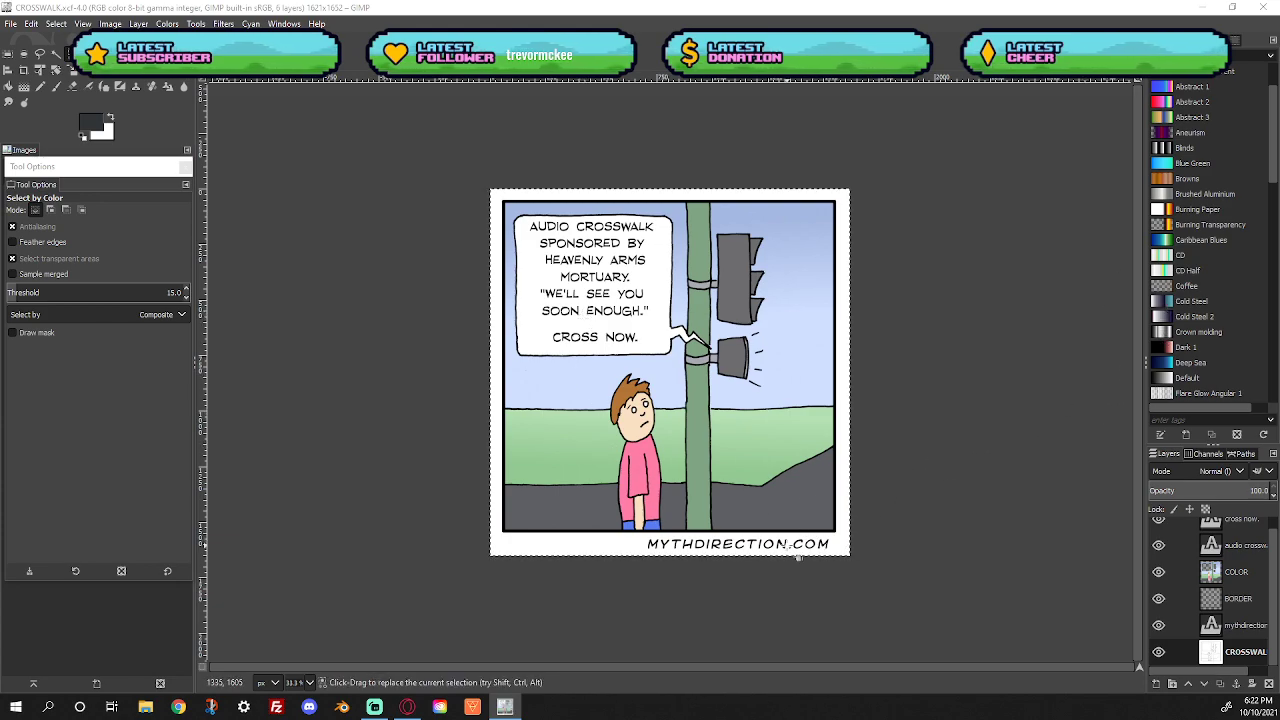
Load the text settings of CROSSWALK's mythdirection.com caption by activating it with the Text tool
{"action": "left_click", "coordinate": [1243, 628]}
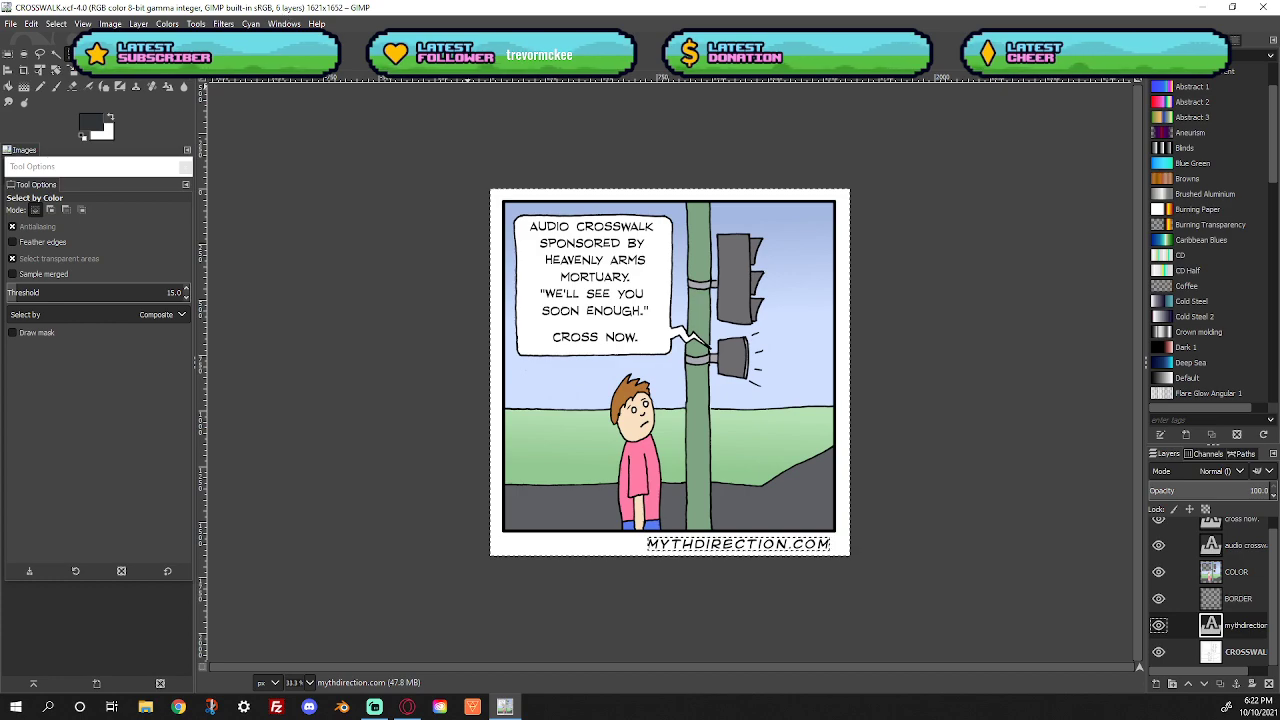
{"action": "right_click", "coordinate": [1246, 636]}
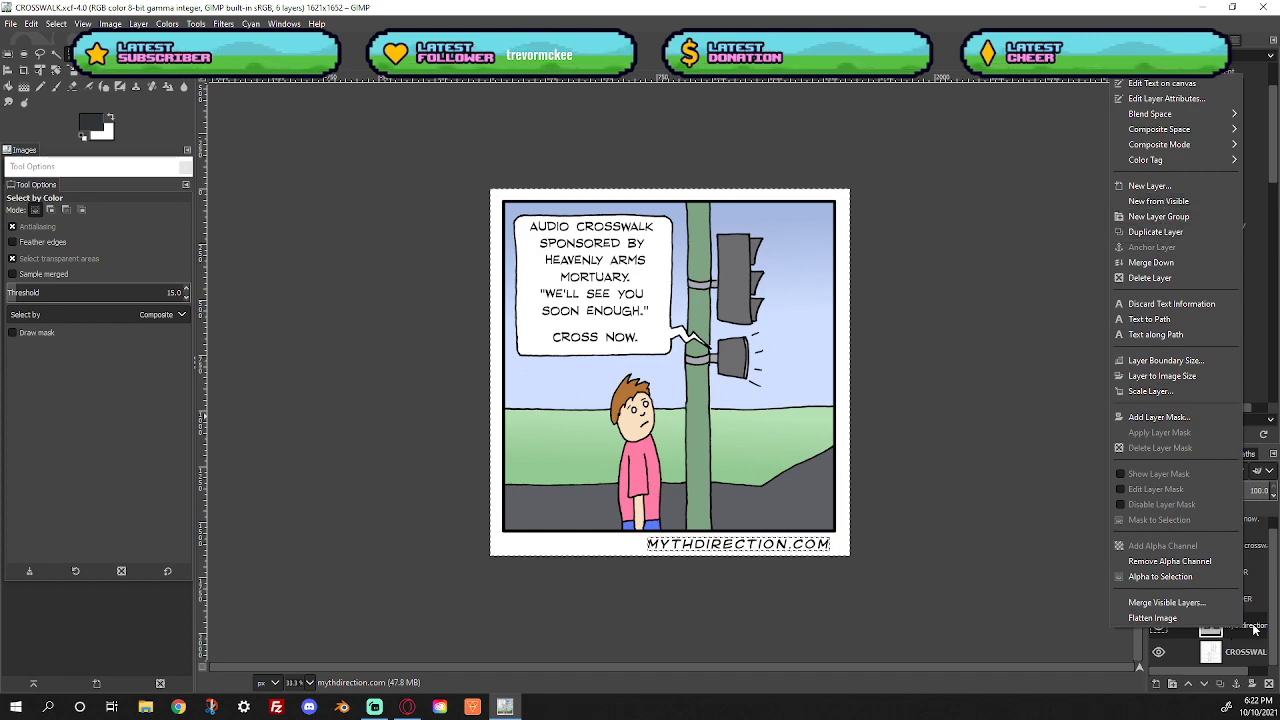
{"action": "left_click", "coordinate": [1255, 628]}
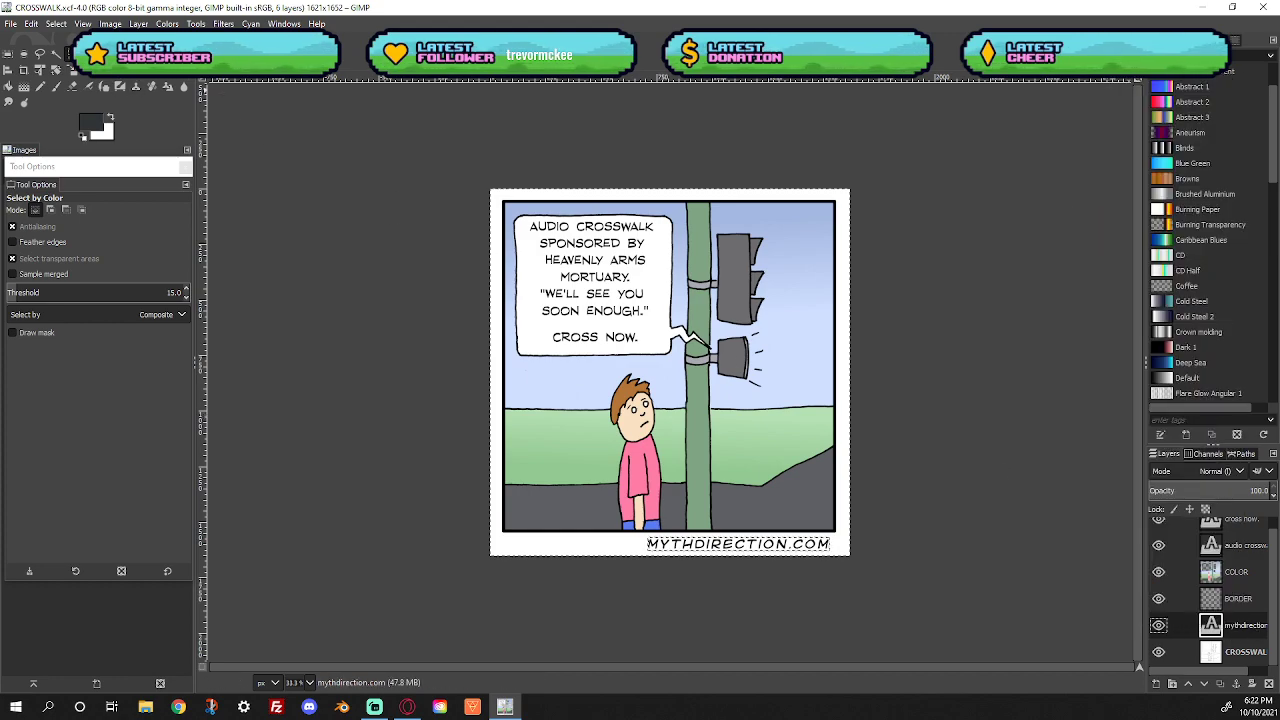
{"action": "key", "text": "t"}
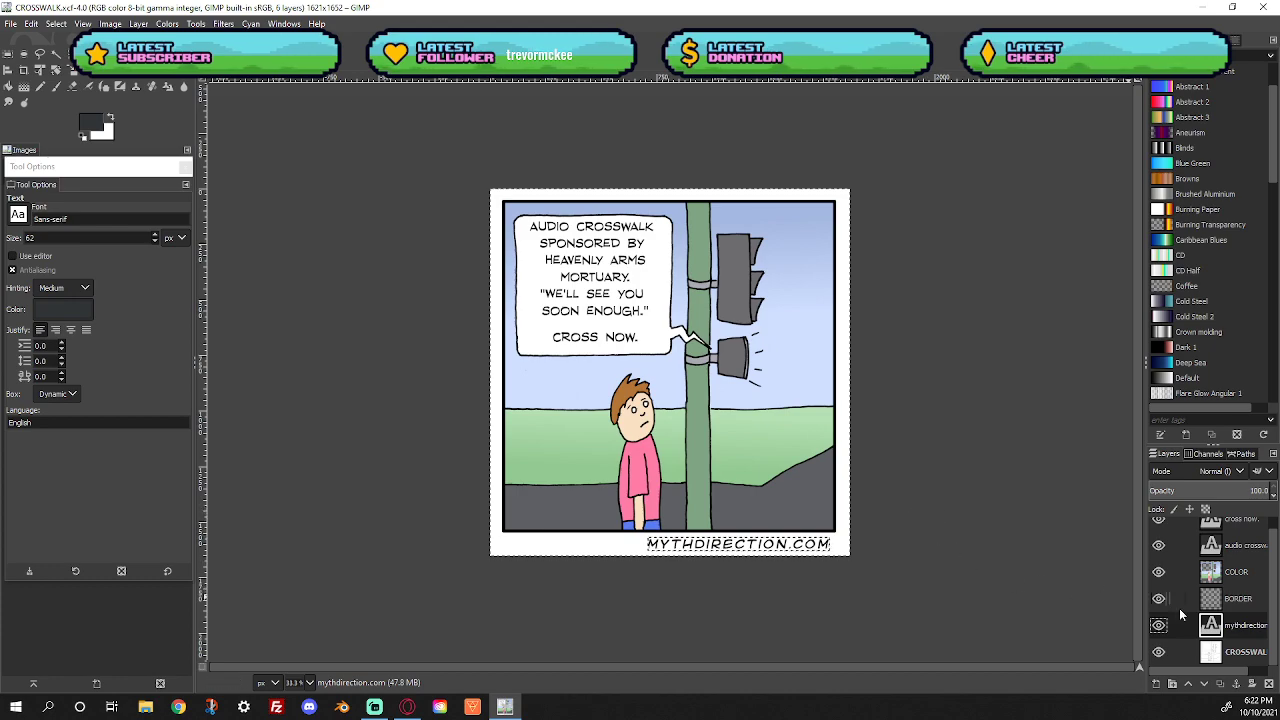
{"action": "left_click", "coordinate": [777, 553]}
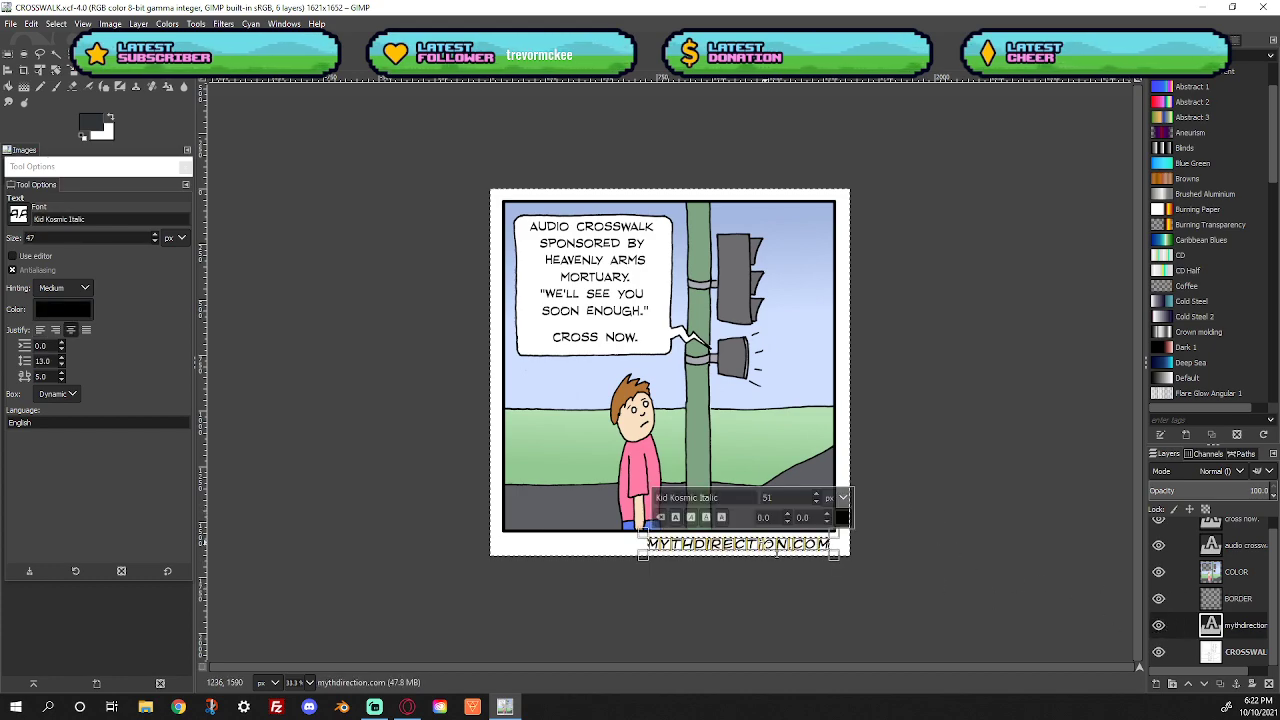
{"action": "left_click", "coordinate": [402, 414]}
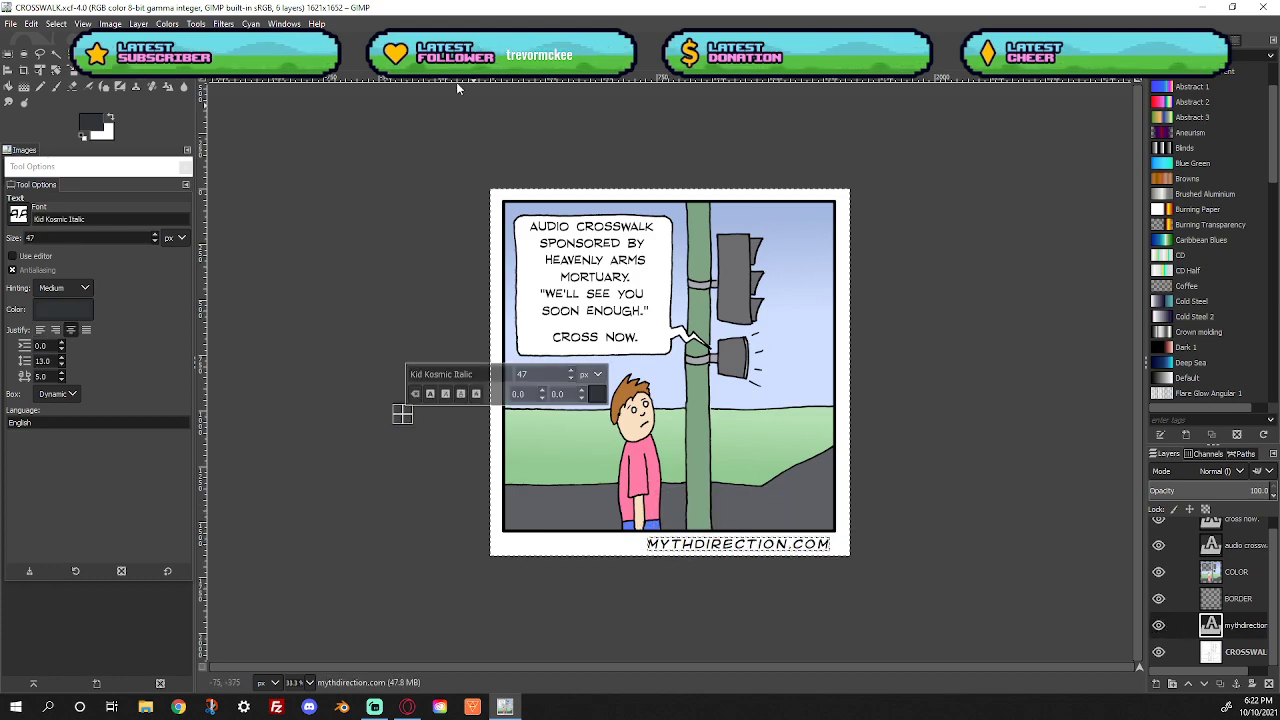
Switch back to the ClericIssues image and add the text "mythdirection.com" in Kid Kosmic Italic, size 51, at the panel's lower right edge
{"action": "left_click", "coordinate": [232, 54]}
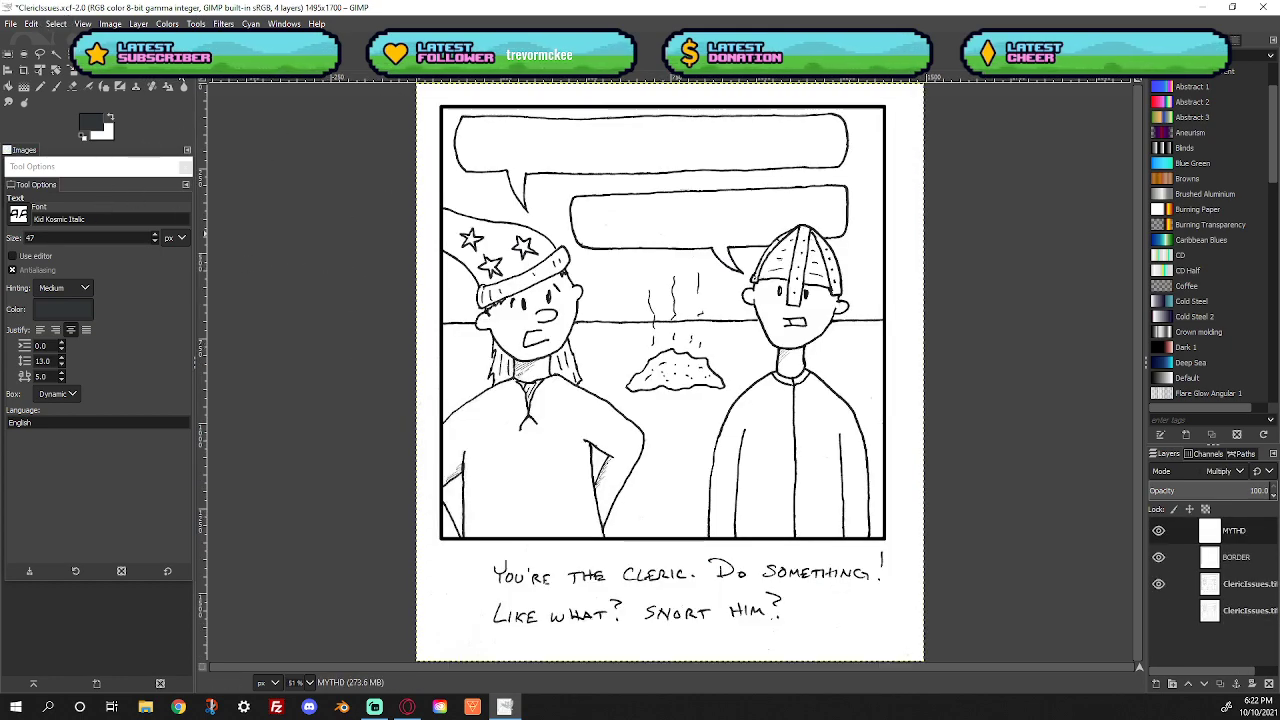
{"action": "left_click", "coordinate": [644, 518]}
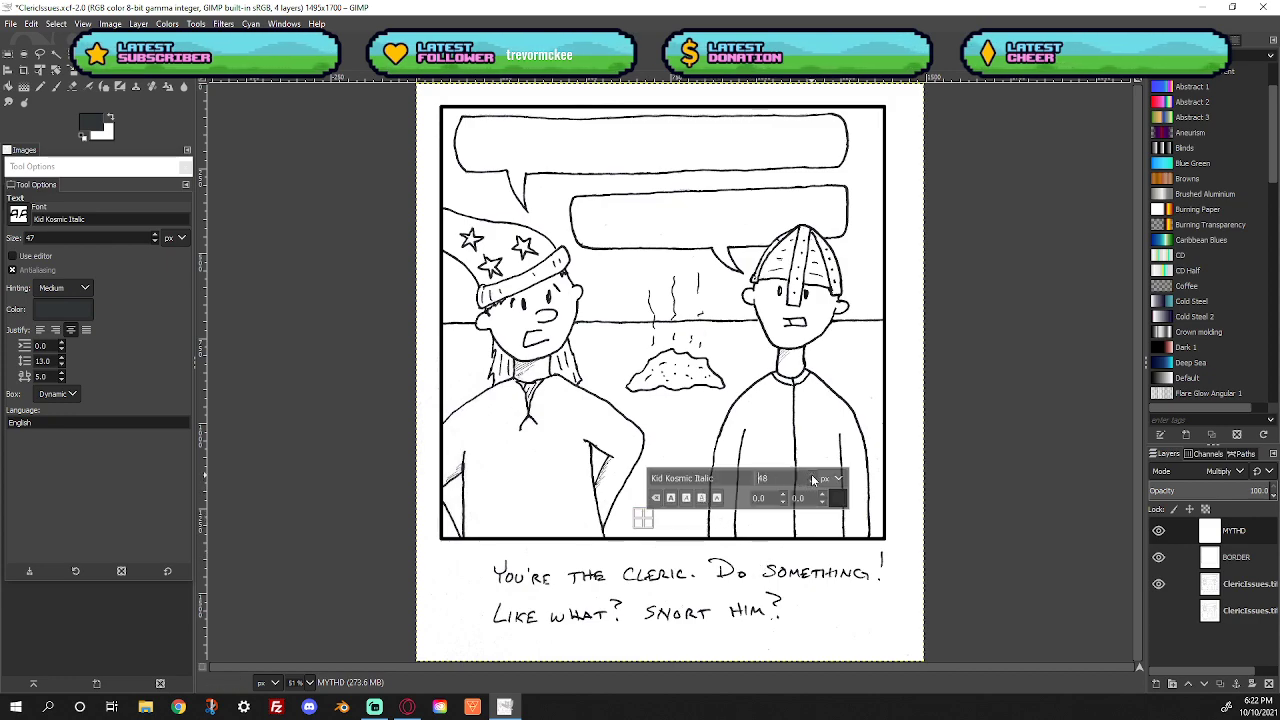
{"action": "type", "text": "myt"}
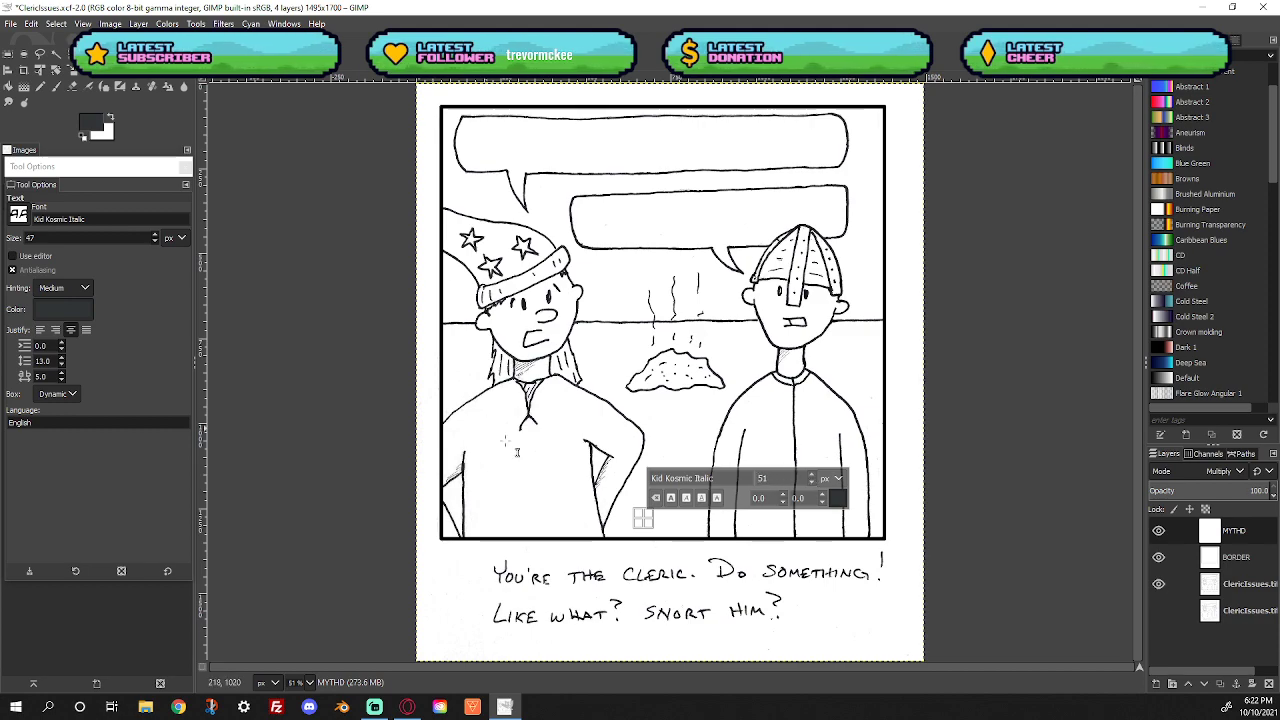
{"action": "left_click", "coordinate": [646, 521]}
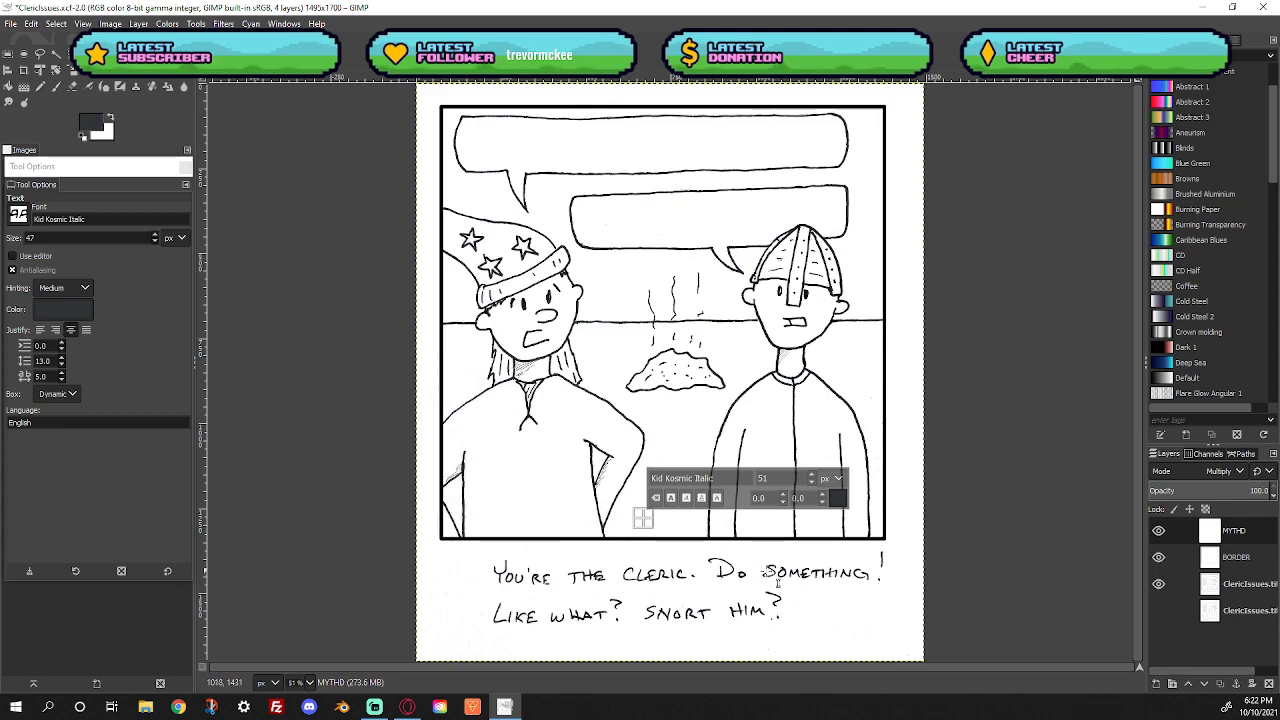
{"action": "type", "text": "mythdirtec"}
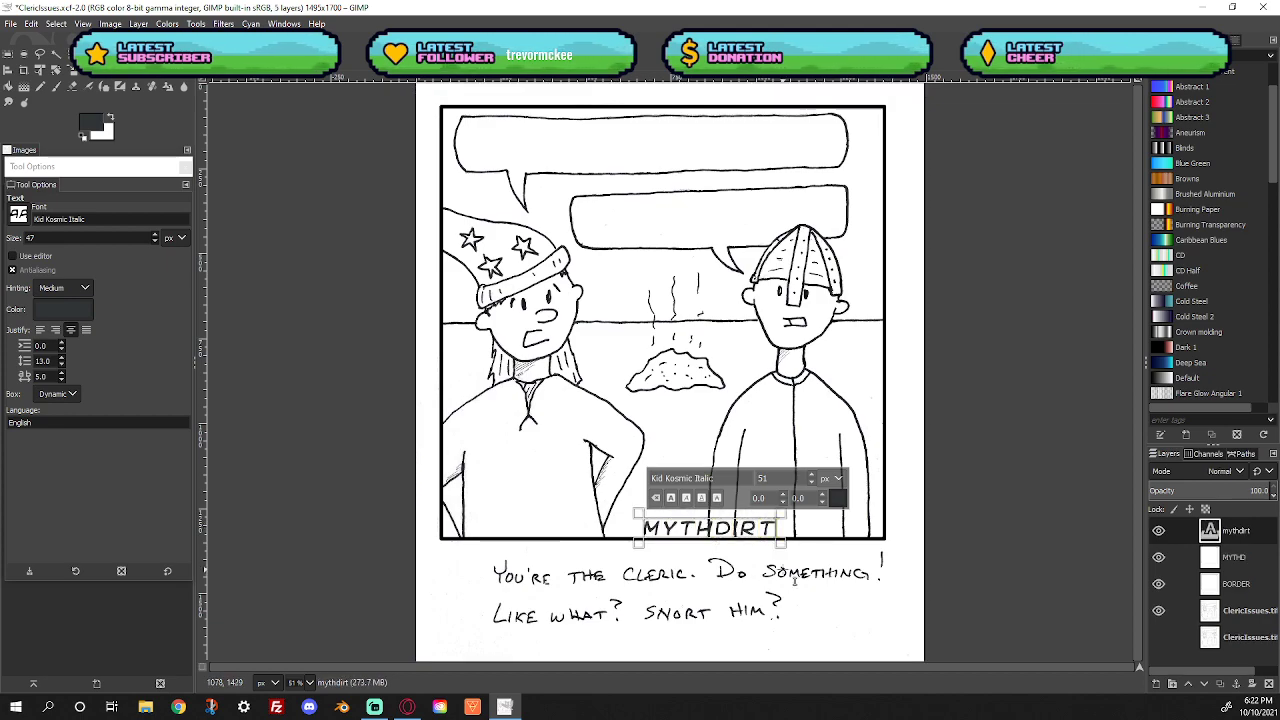
{"action": "key", "text": "BackSpace"}
{"action": "key", "text": "BackSpace"}
{"action": "key", "text": "BackSpace"}
{"action": "type", "text": "ectionspc"}
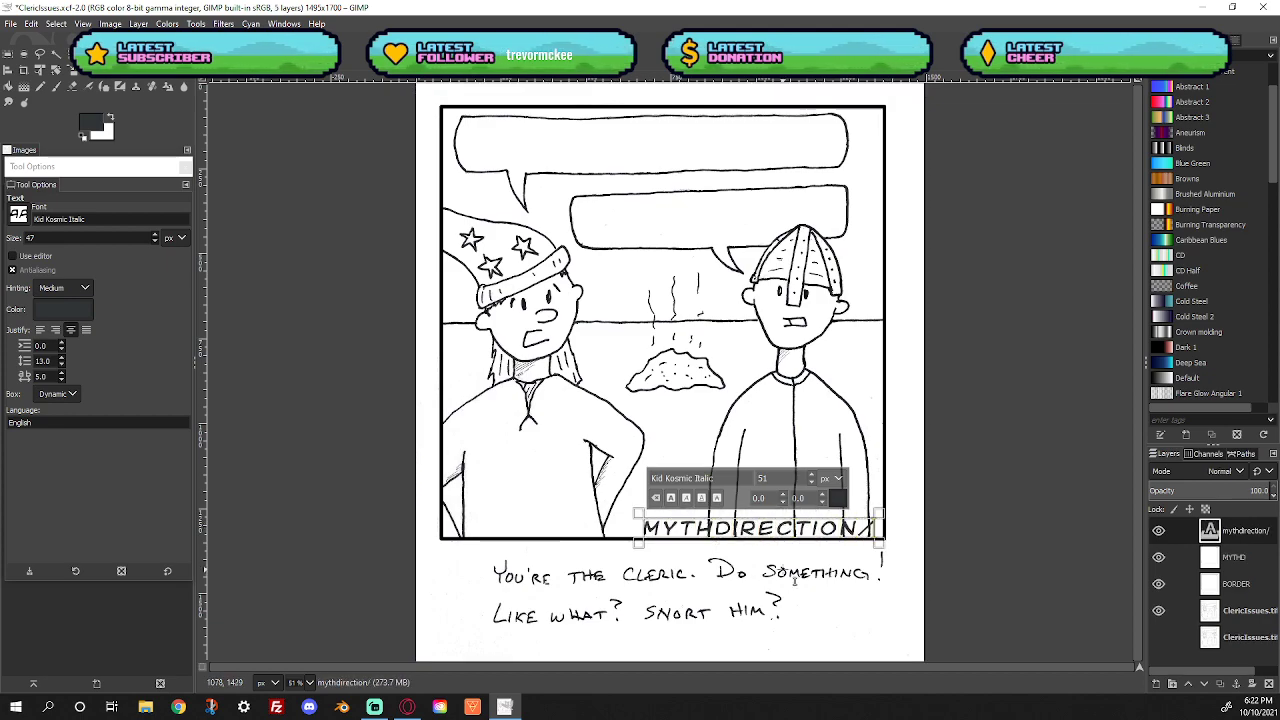
{"action": "key", "text": "BackSpace"}
{"action": "key", "text": "BackSpace"}
{"action": "key", "text": "BackSpace"}
{"action": "type", "text": ".com"}
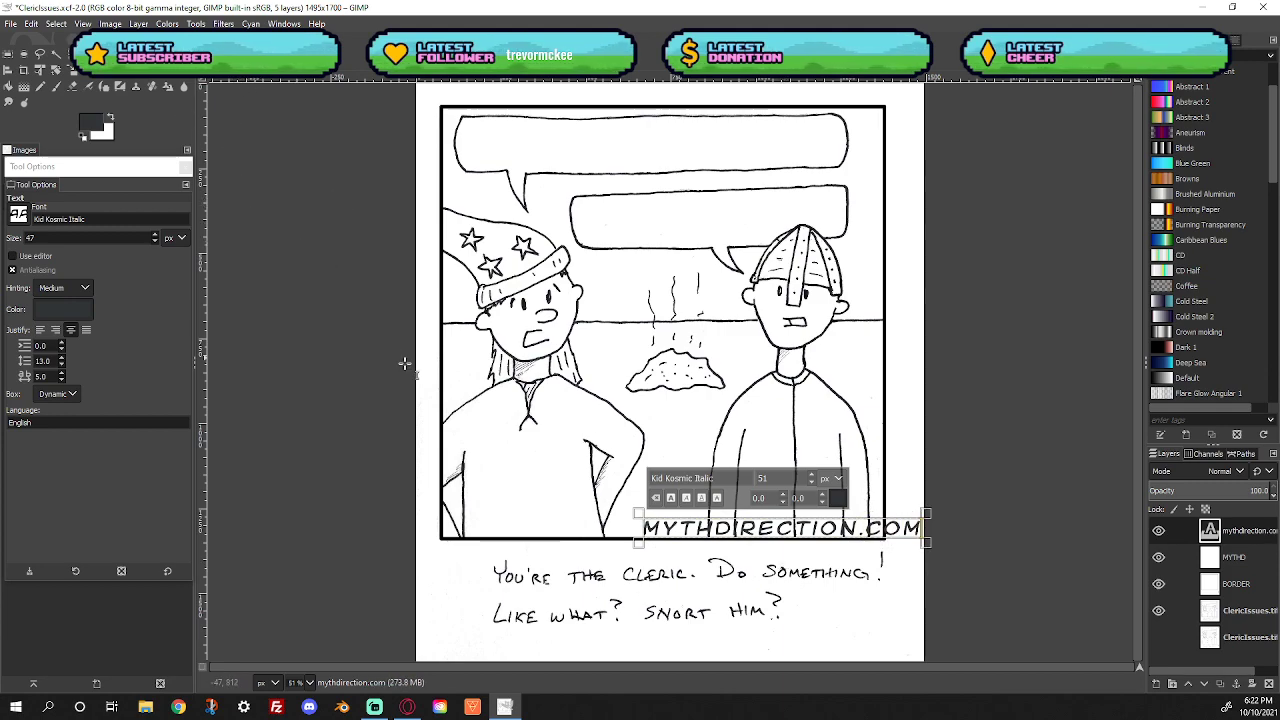
Move the mythdirection.com caption just below the panel frame, lined up with its lower right corner
{"action": "left_click", "coordinate": [137, 84]}
{"action": "left_click", "coordinate": [50, 250]}
{"action": "left_click_drag", "start_coordinate": [859, 539], "coordinate": [821, 564]}
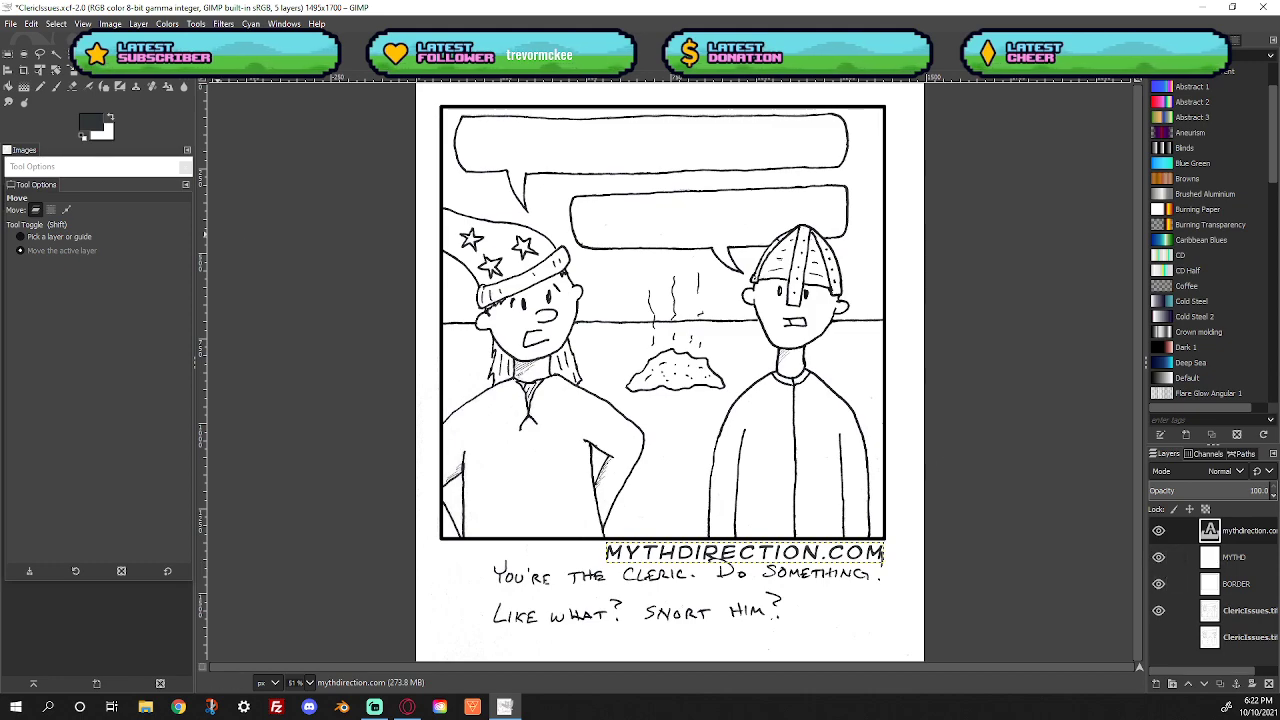
Set the caption's letter spacing to 1.0 and realign it under the panel's lower right corner
{"action": "key", "text": "t"}
{"action": "left_click", "coordinate": [722, 556]}
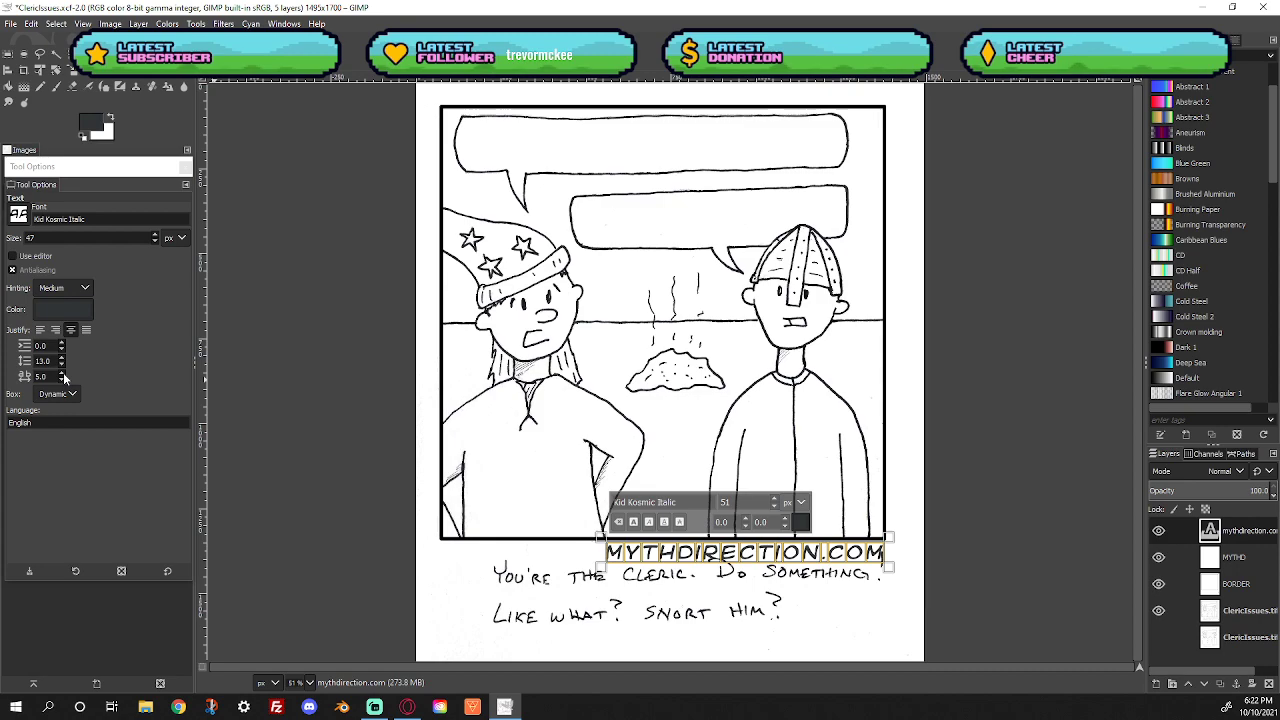
{"action": "scroll", "coordinate": [60, 378], "scroll_direction": "down", "scroll_amount": 4}
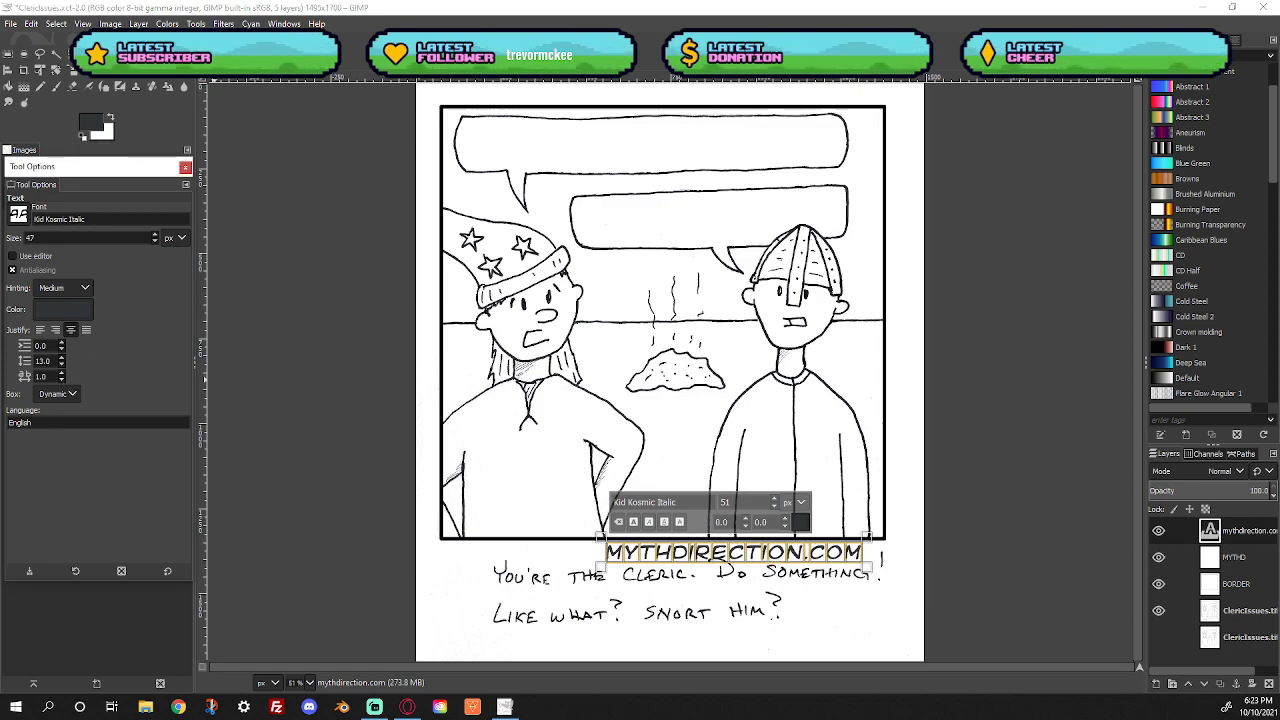
{"action": "key", "text": "m"}
{"action": "left_click_drag", "start_coordinate": [772, 560], "coordinate": [791, 562]}
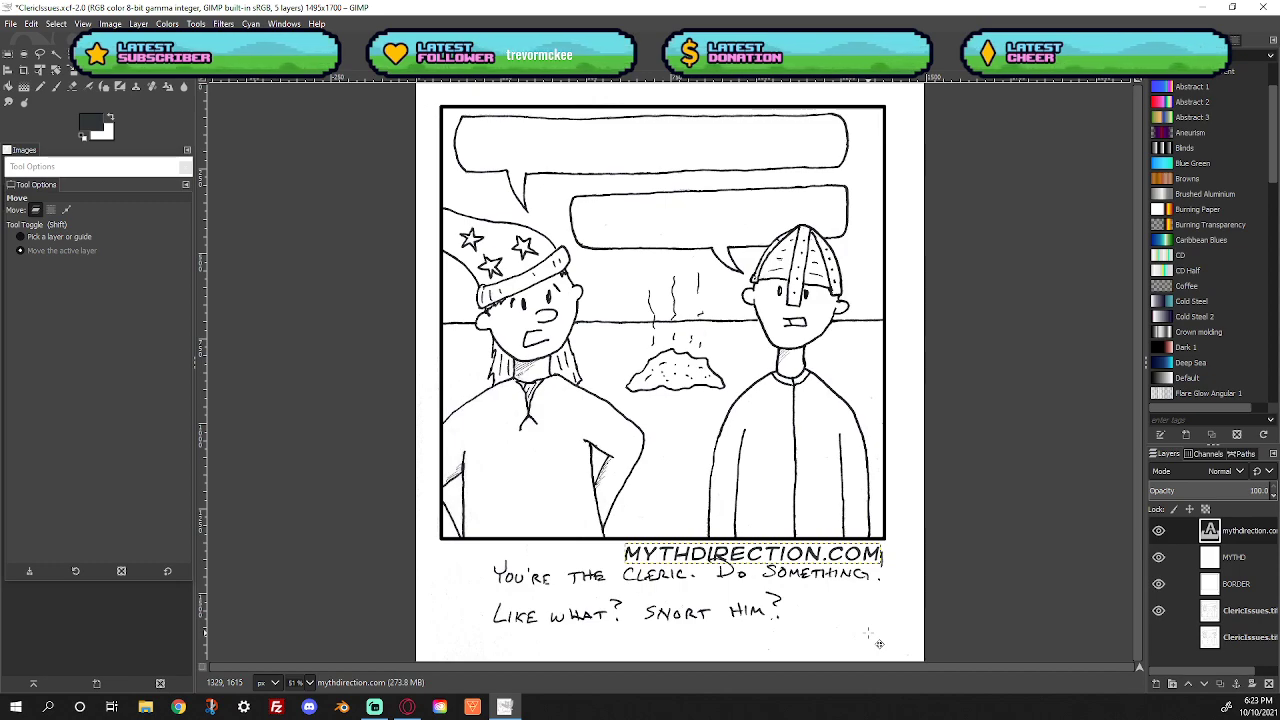
{"action": "left_click_drag", "start_coordinate": [810, 566], "coordinate": [808, 566]}
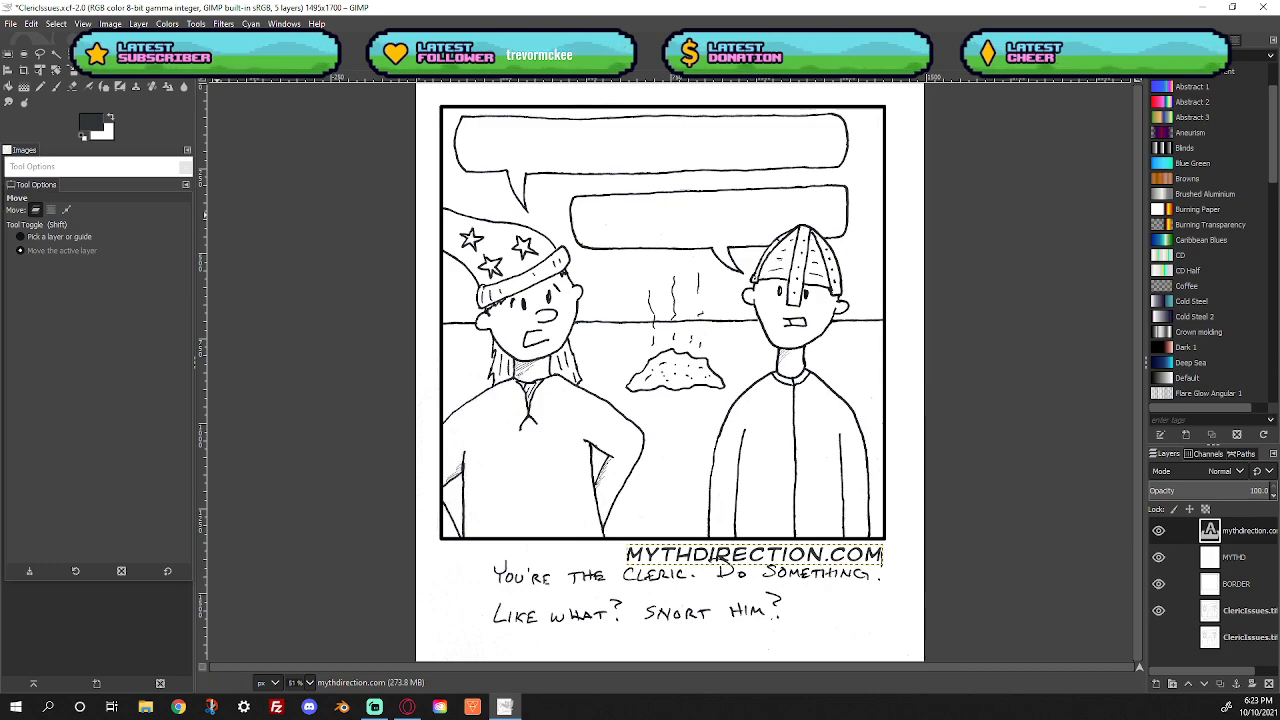
Set the Text tool's font to DigitalStrip BB for the dialogue lettering
{"action": "left_click", "coordinate": [187, 75]}
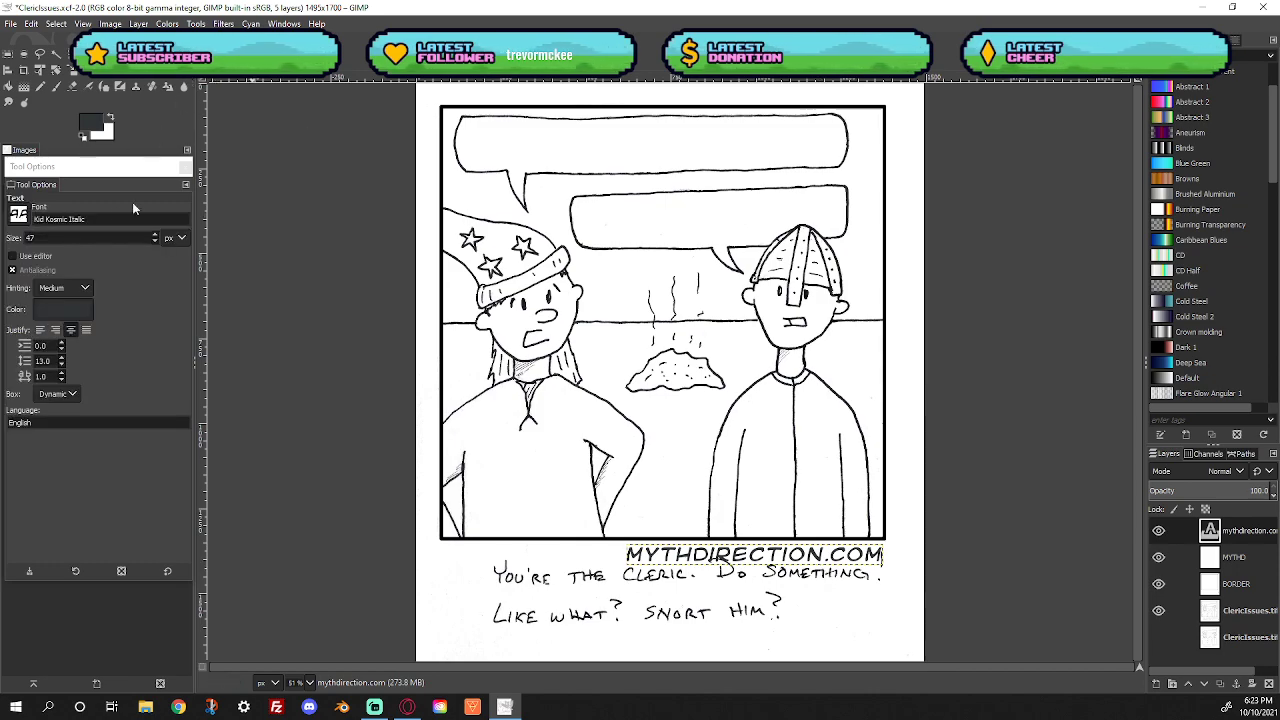
{"action": "left_click", "coordinate": [19, 214]}
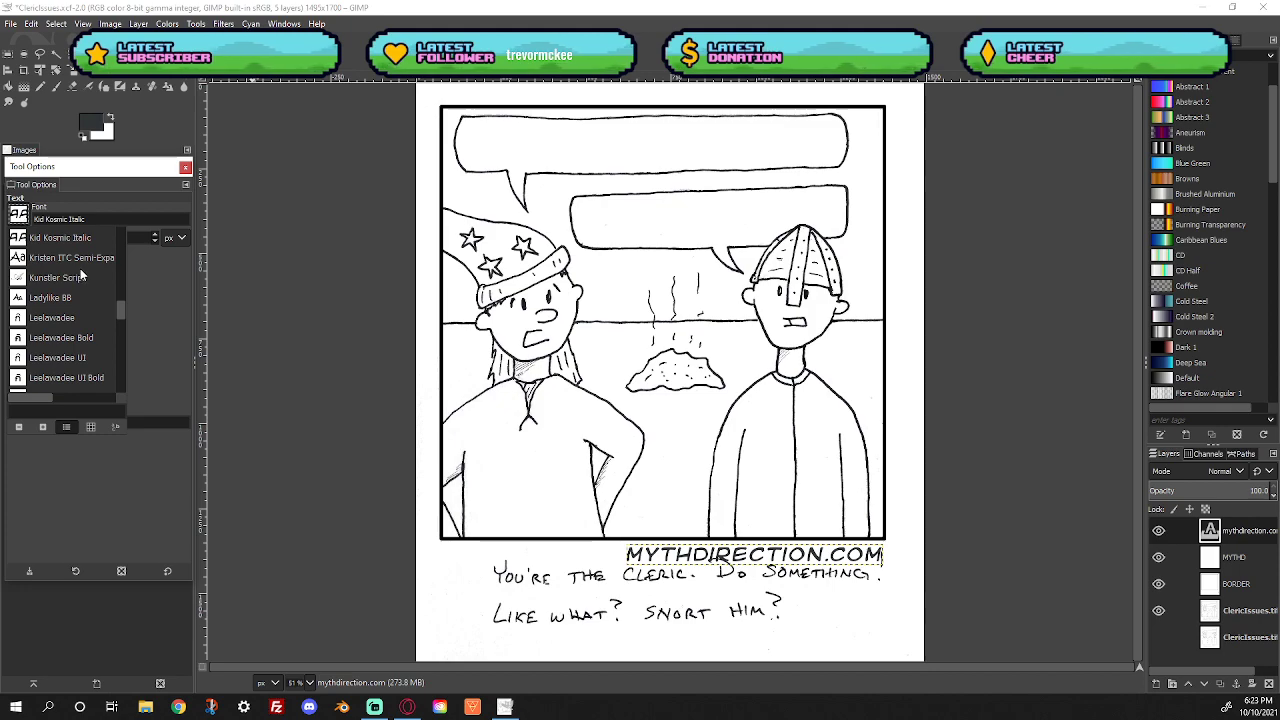
{"action": "left_click_drag", "start_coordinate": [120, 305], "coordinate": [119, 278]}
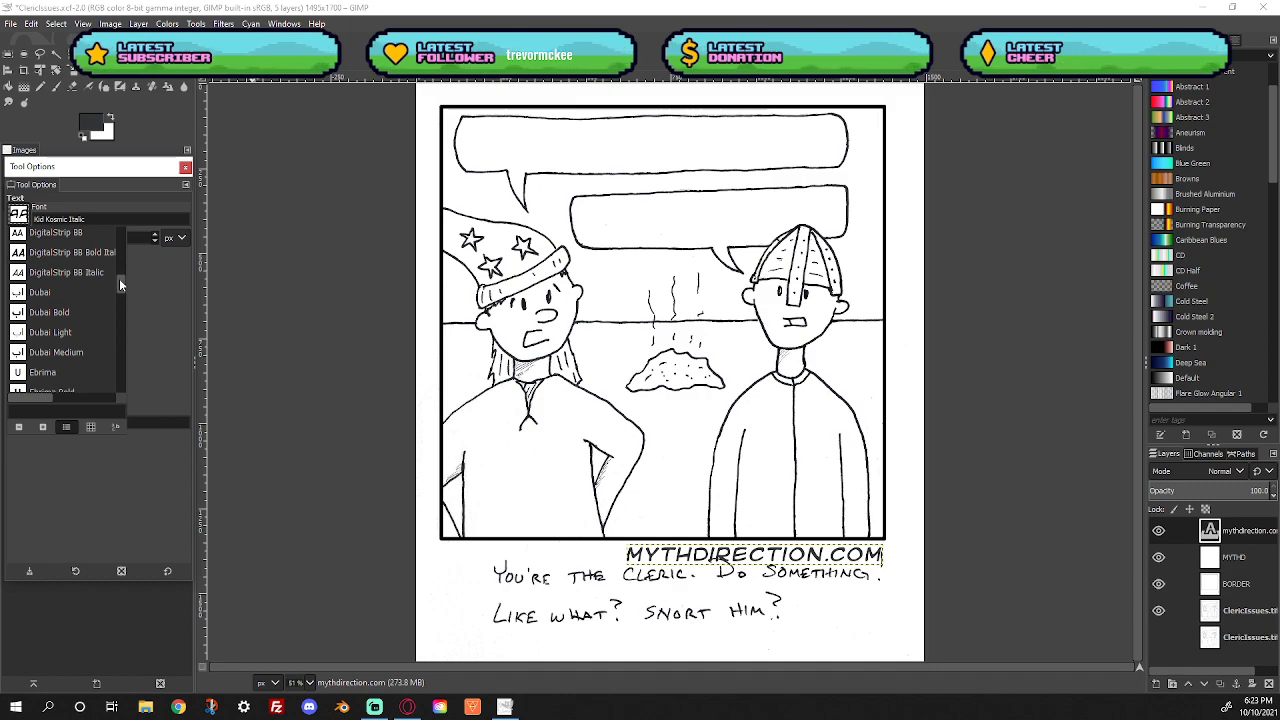
{"action": "left_click", "coordinate": [55, 232]}
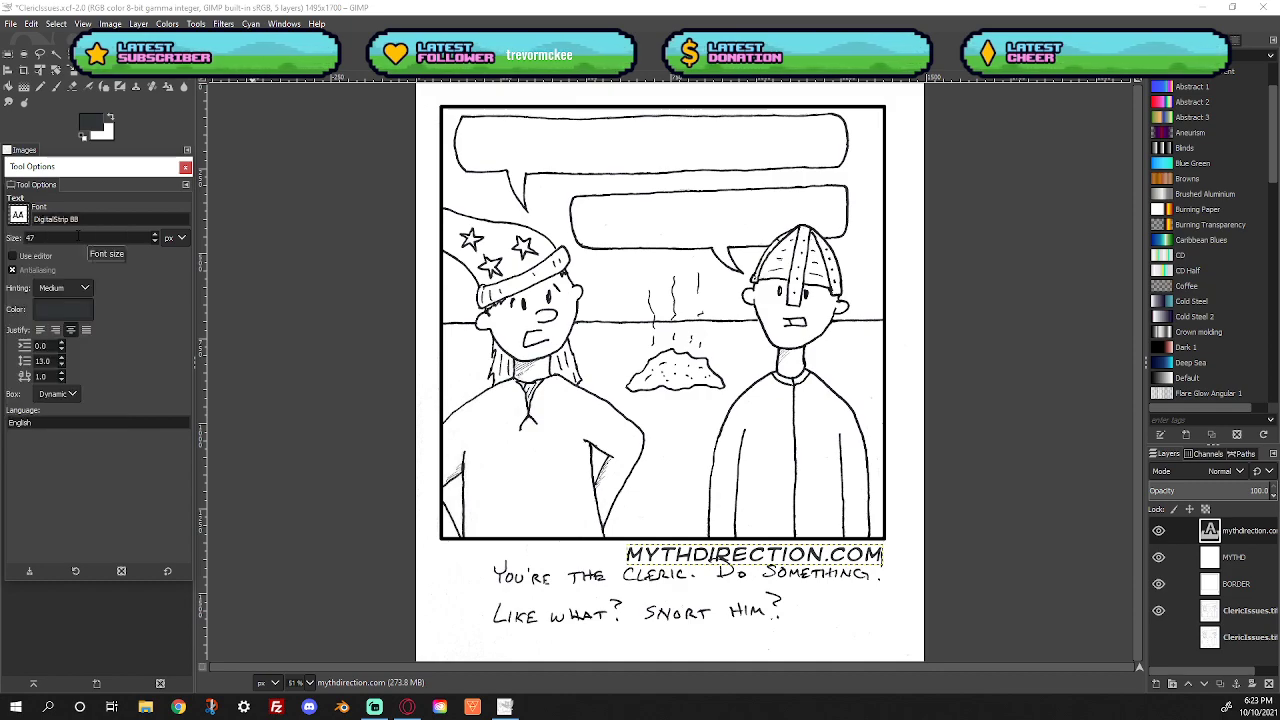
Add the text "you're the cleric. do something!" in the upper speech balloon
{"action": "left_click", "coordinate": [485, 143]}
{"action": "type", "text": "you"}
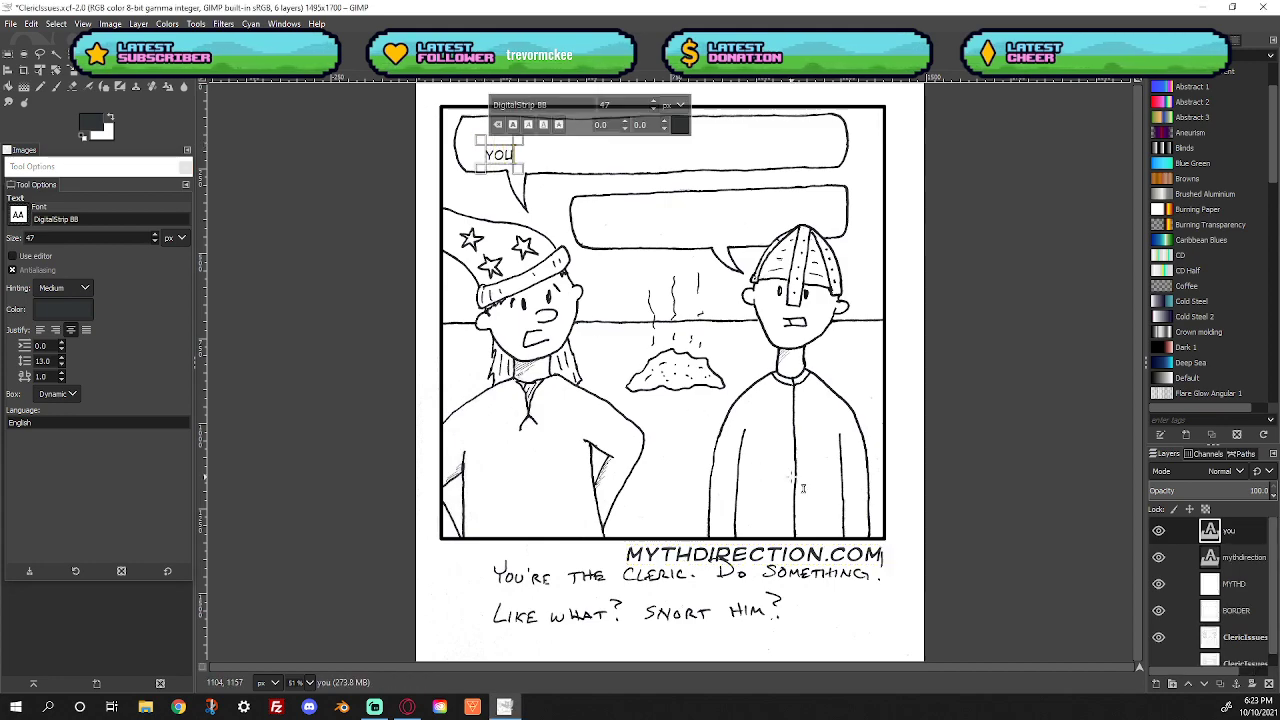
{"action": "type", "text": "'re the cleric"}
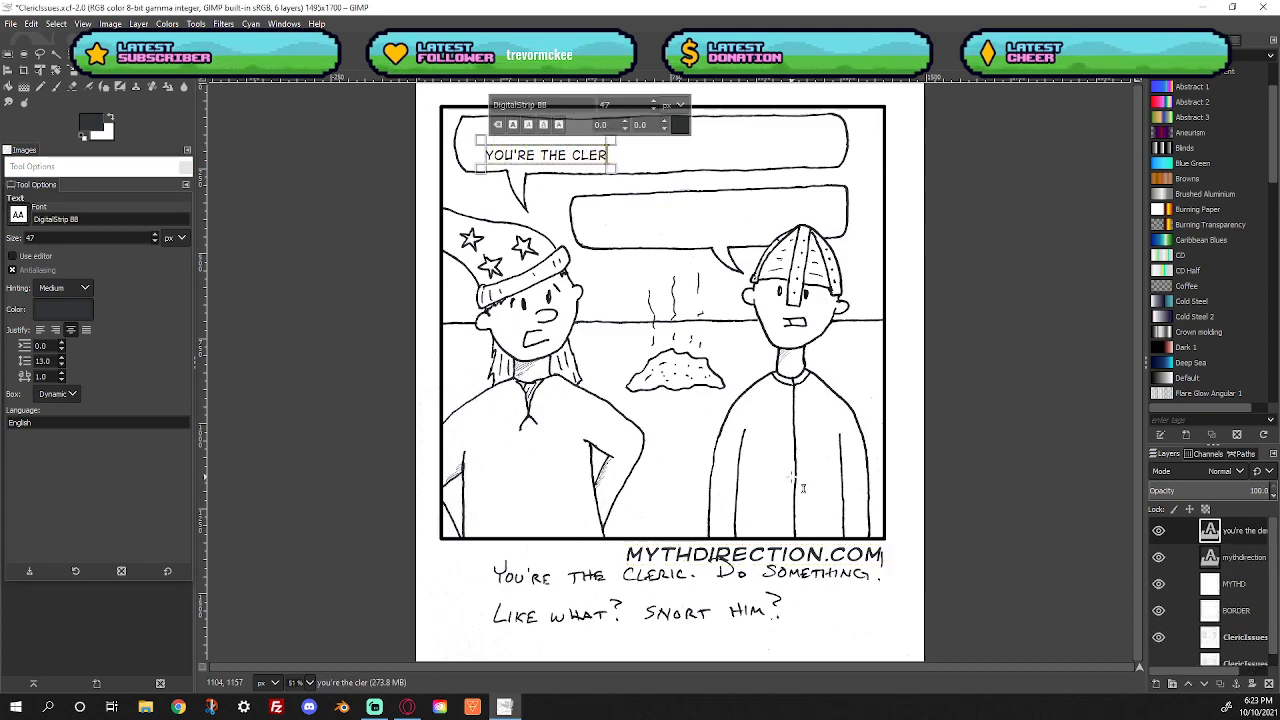
{"action": "type", "text": ". do eme"}
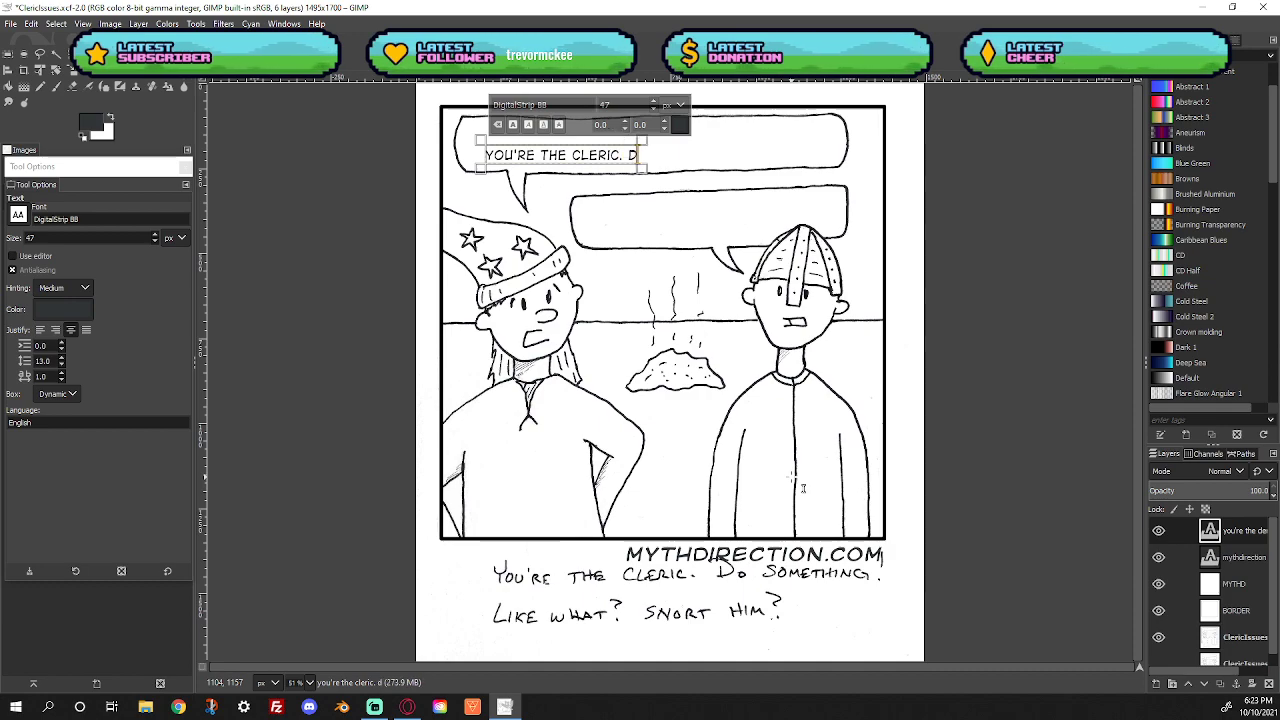
{"action": "key", "text": "BackSpace"}
{"action": "key", "text": "BackSpace"}
{"action": "key", "text": "BackSpace"}
{"action": "type", "text": "something!"}
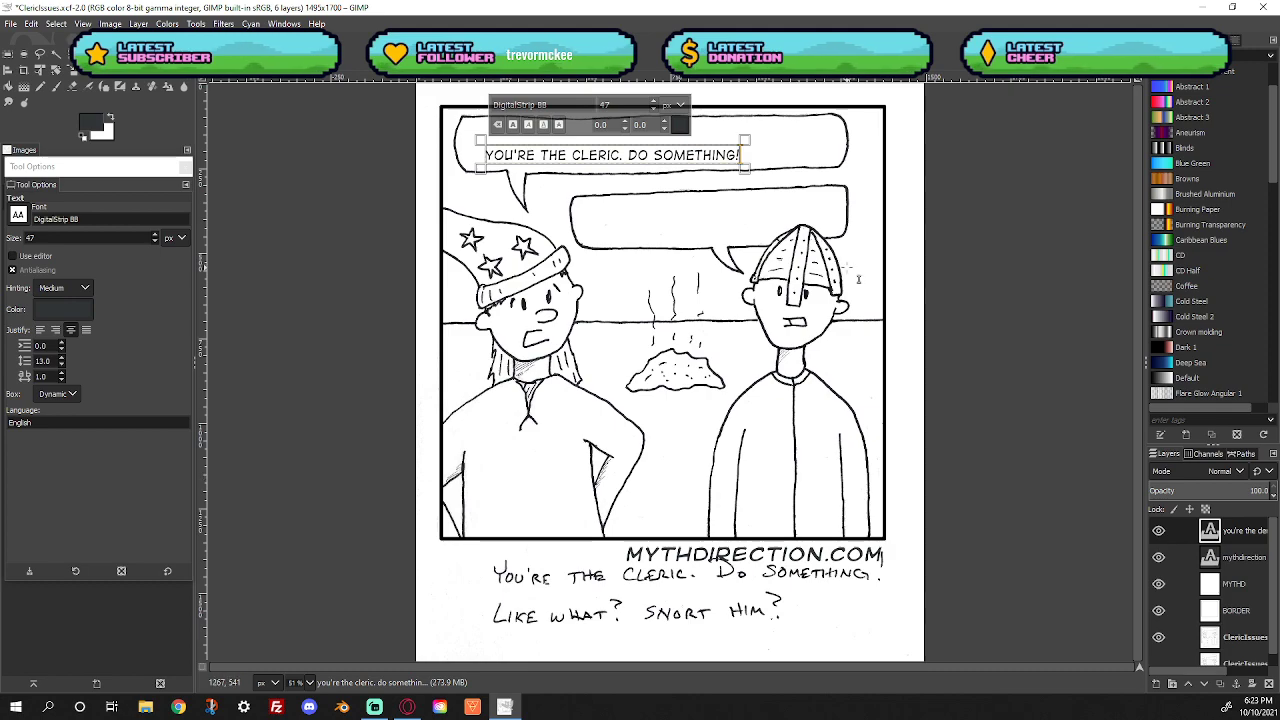
Enlarge the entire upper dialogue line to nearly the balloon's width and move it into the upper speech balloon
{"action": "key", "text": "ctrl+a"}
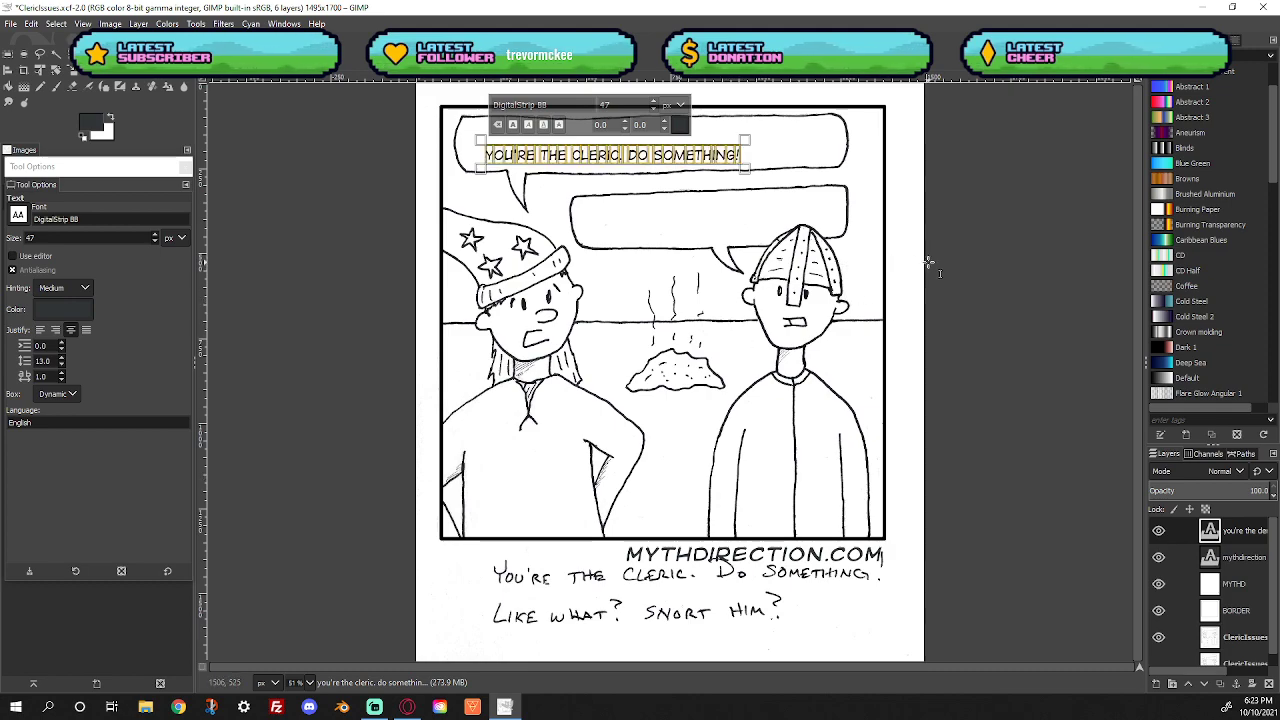
{"action": "scroll", "coordinate": [652, 101], "scroll_direction": "up", "scroll_amount": 20}
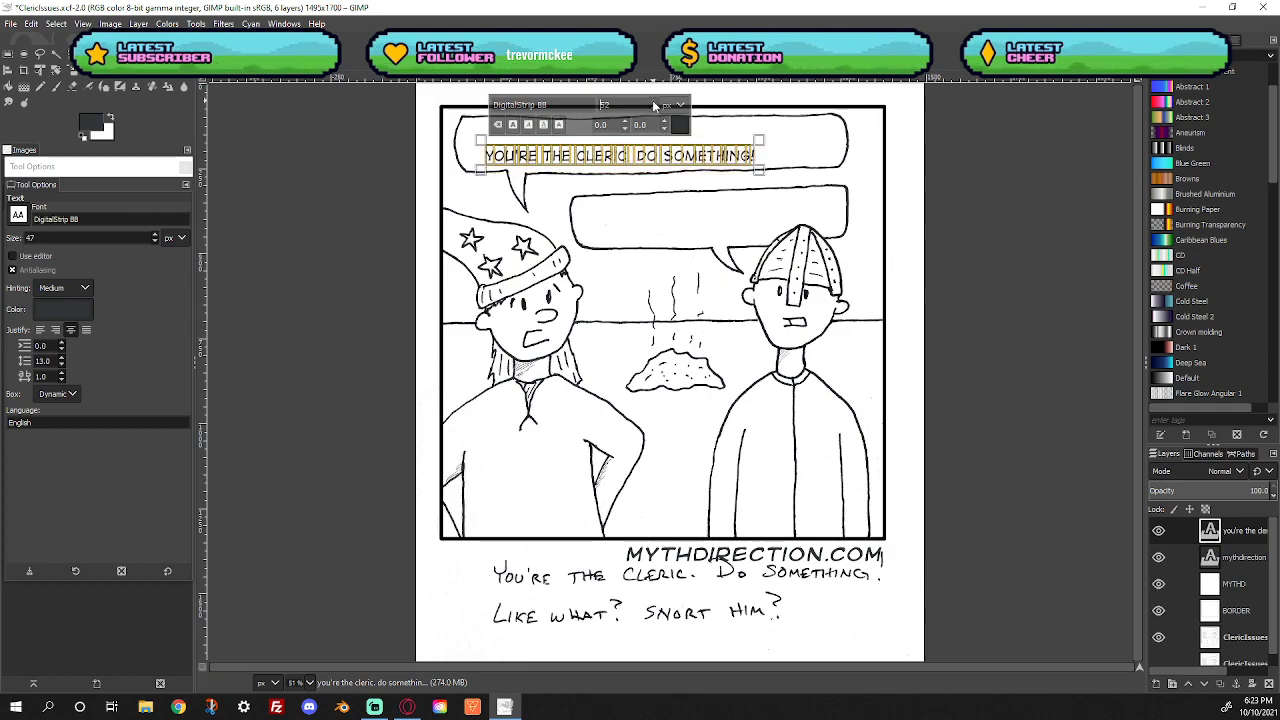
{"action": "scroll", "coordinate": [654, 104], "scroll_direction": "up", "scroll_amount": 6}
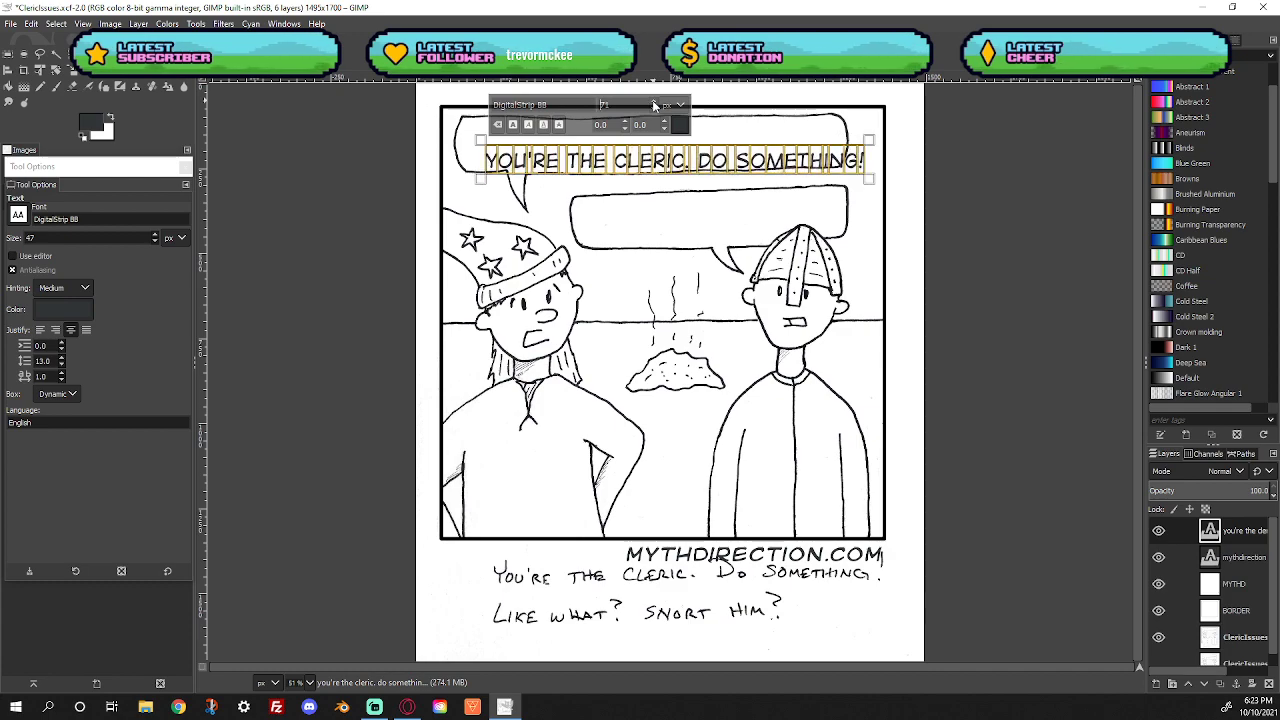
{"action": "key", "text": "m"}
{"action": "left_click_drag", "start_coordinate": [595, 172], "coordinate": [559, 147]}
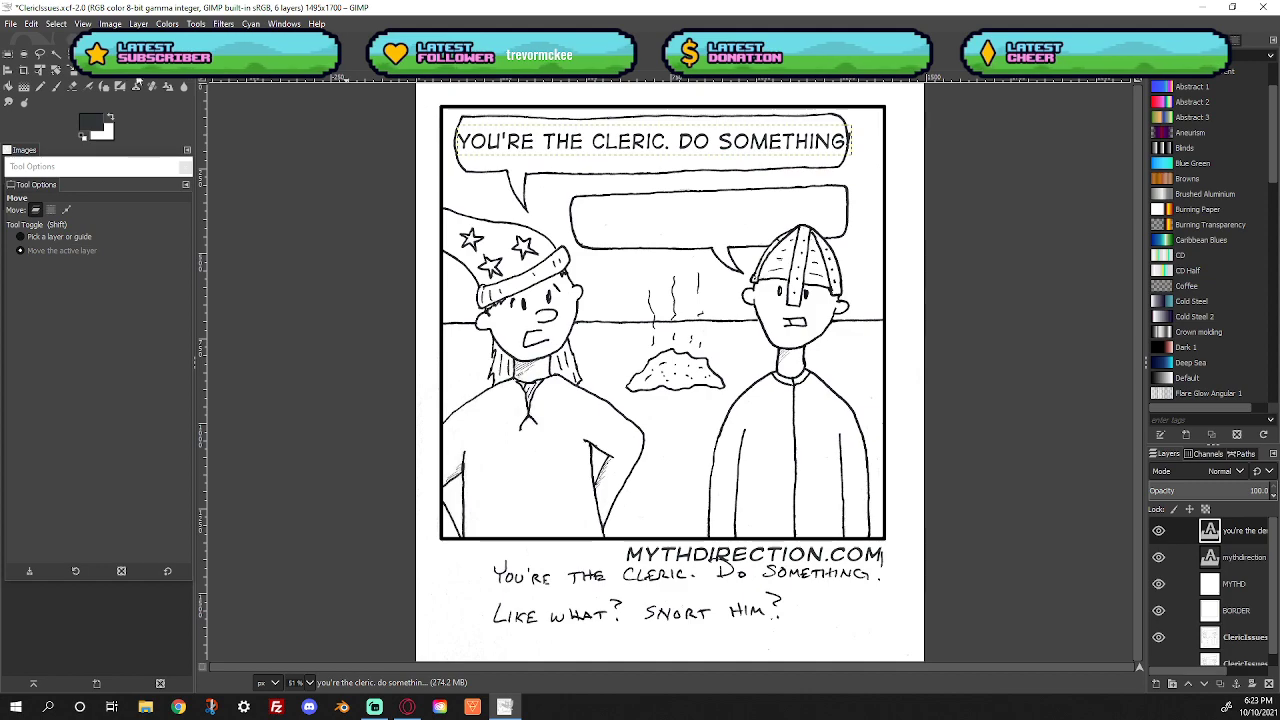
Reduce the upper dialogue line's font size slightly and center the line inside its speech balloon
{"action": "left_click", "coordinate": [136, 86]}
{"action": "left_click", "coordinate": [567, 150]}
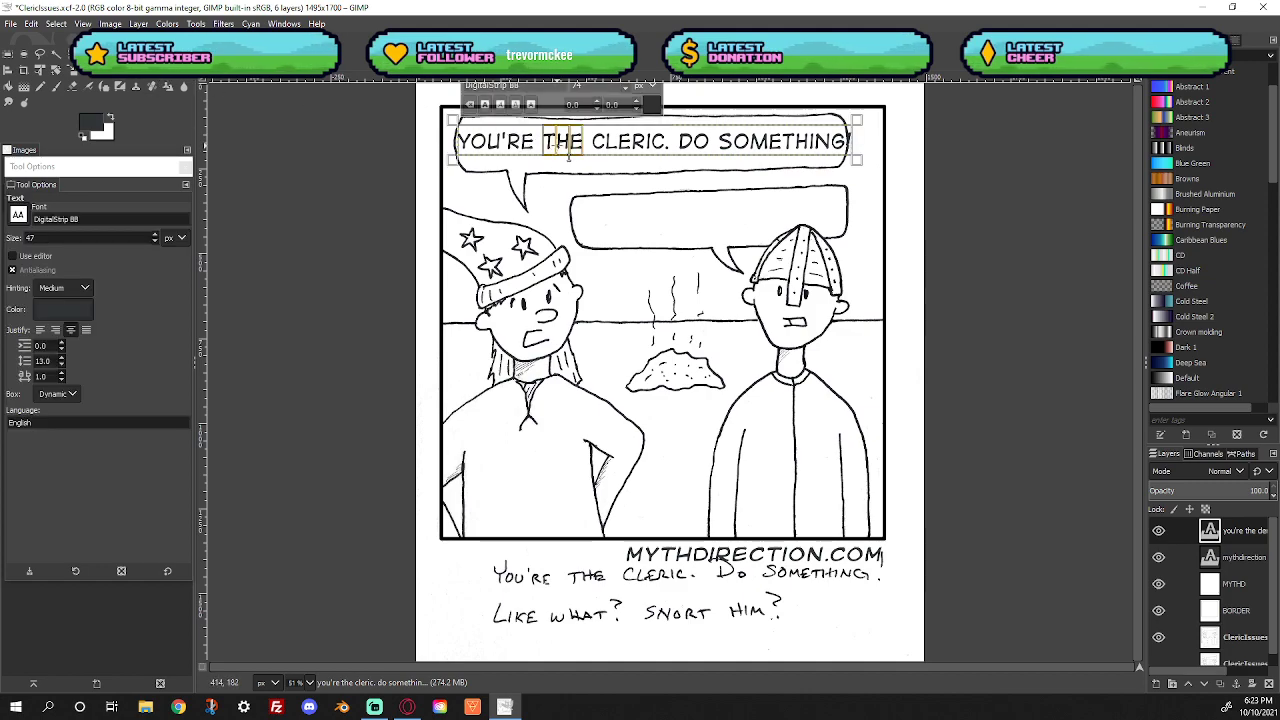
{"action": "triple_click", "coordinate": [567, 150]}
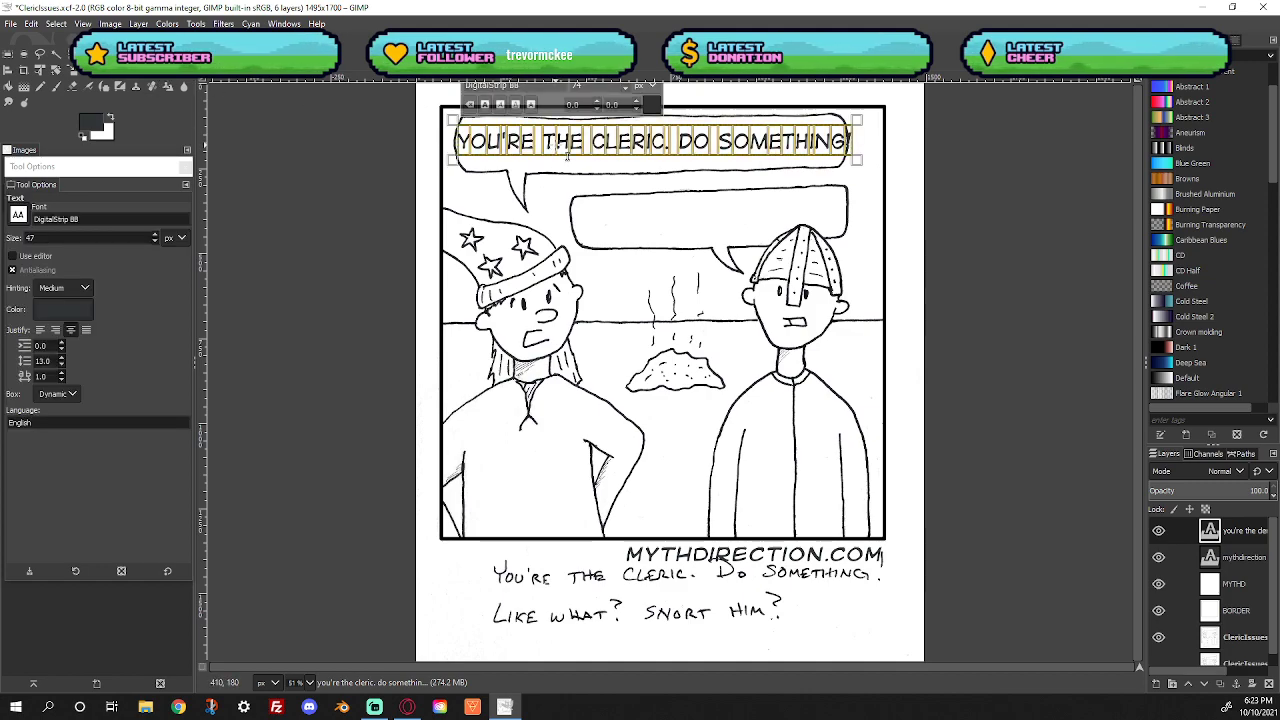
{"action": "left_click", "coordinate": [630, 92]}
{"action": "left_click", "coordinate": [630, 92]}
{"action": "left_click", "coordinate": [630, 92]}
{"action": "left_click", "coordinate": [630, 92]}
{"action": "left_click", "coordinate": [630, 92]}
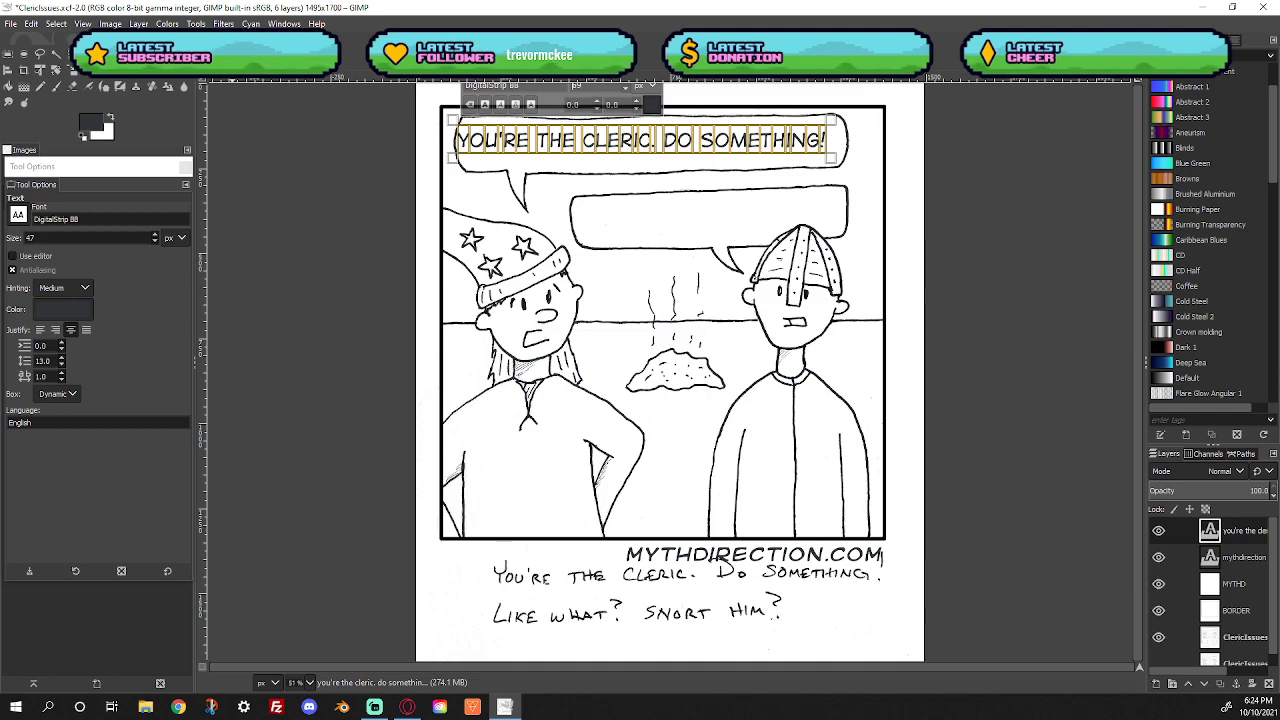
{"action": "key", "text": "m"}
{"action": "left_click_drag", "start_coordinate": [507, 143], "coordinate": [521, 146]}
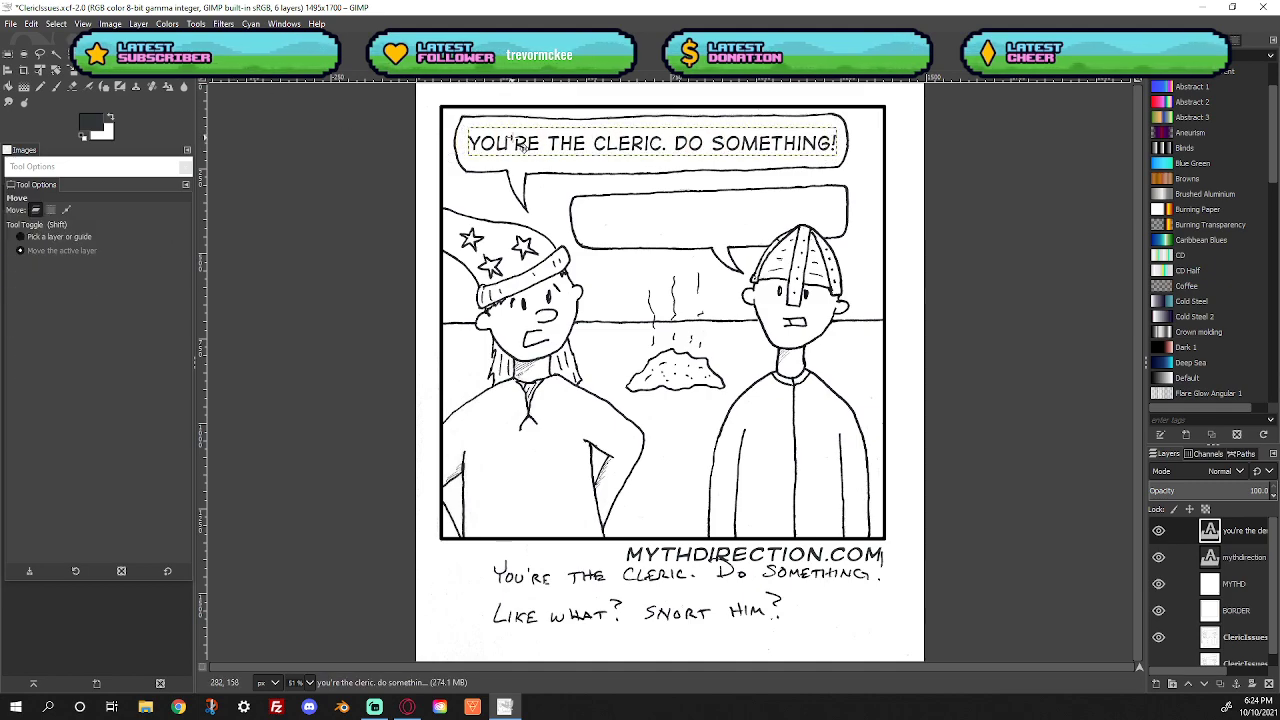
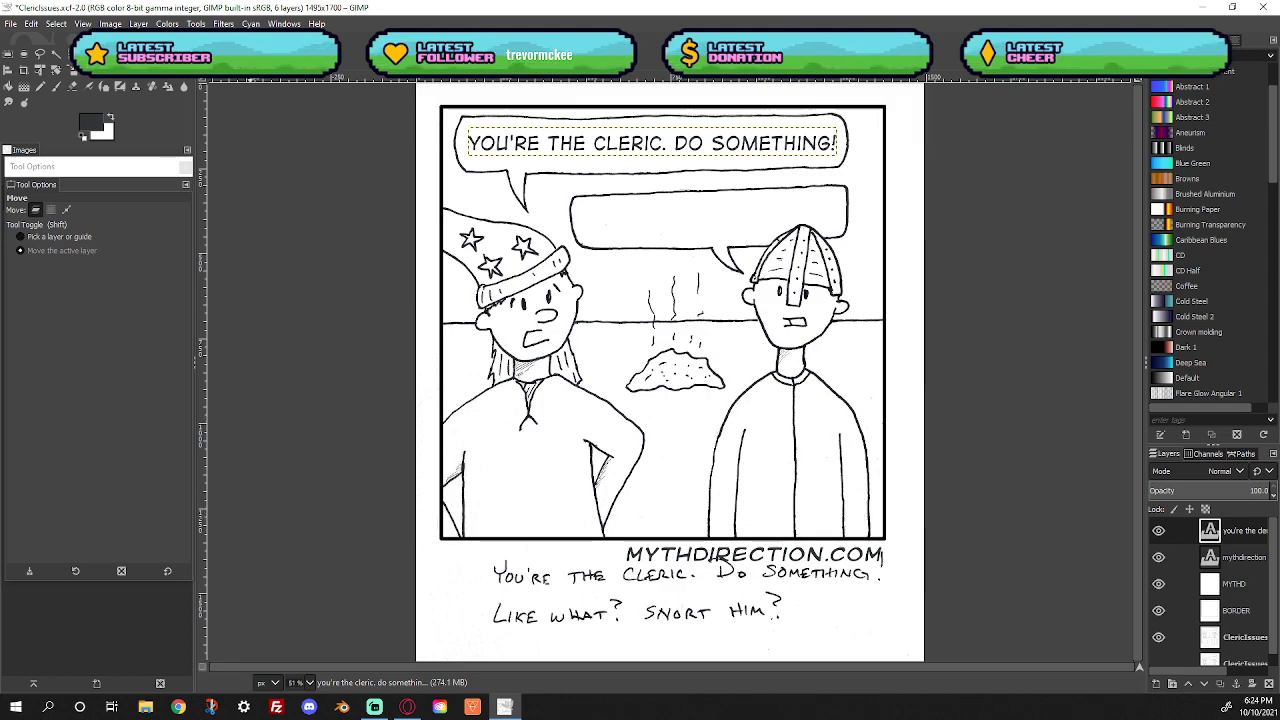
Add the text "like what? snort him?" in DigitalStrip BB in the lower speech balloon
{"action": "key", "text": "t"}
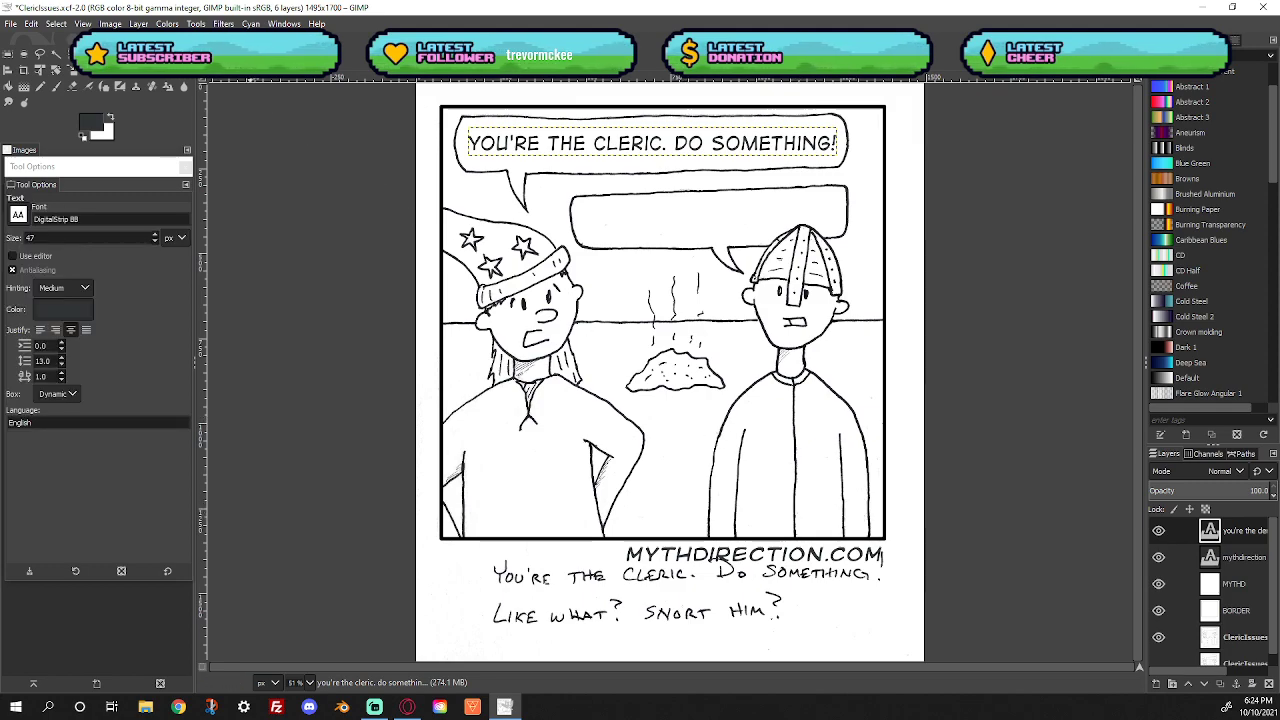
{"action": "left_click", "coordinate": [594, 216]}
{"action": "type", "text": "like"}
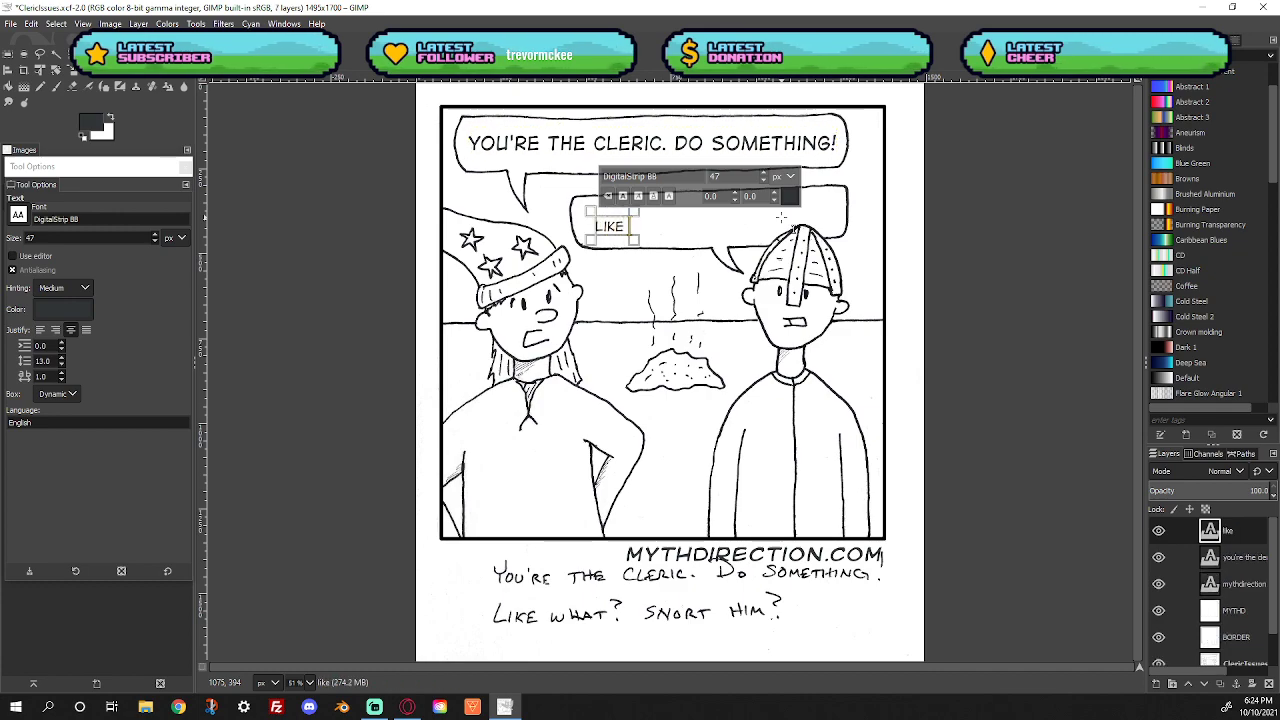
{"action": "type", "text": " what? snort"}
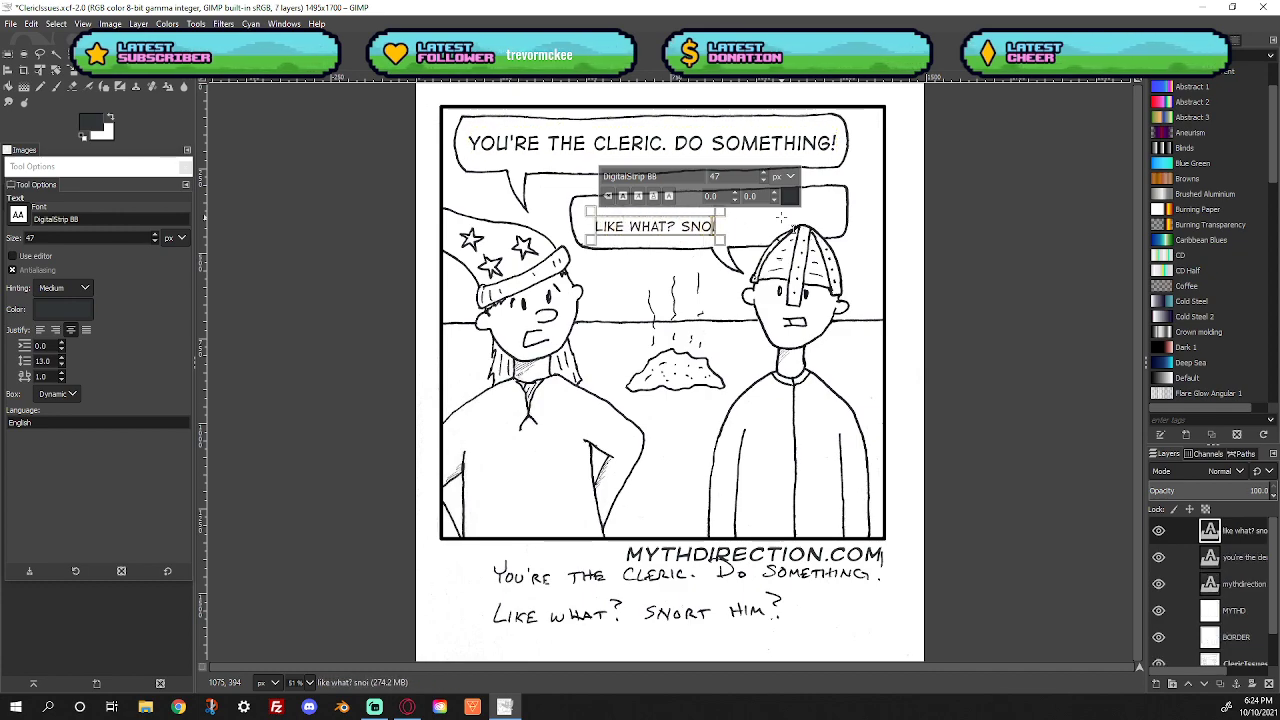
{"action": "key", "text": "BackSpace"}
{"action": "key", "text": "BackSpace"}
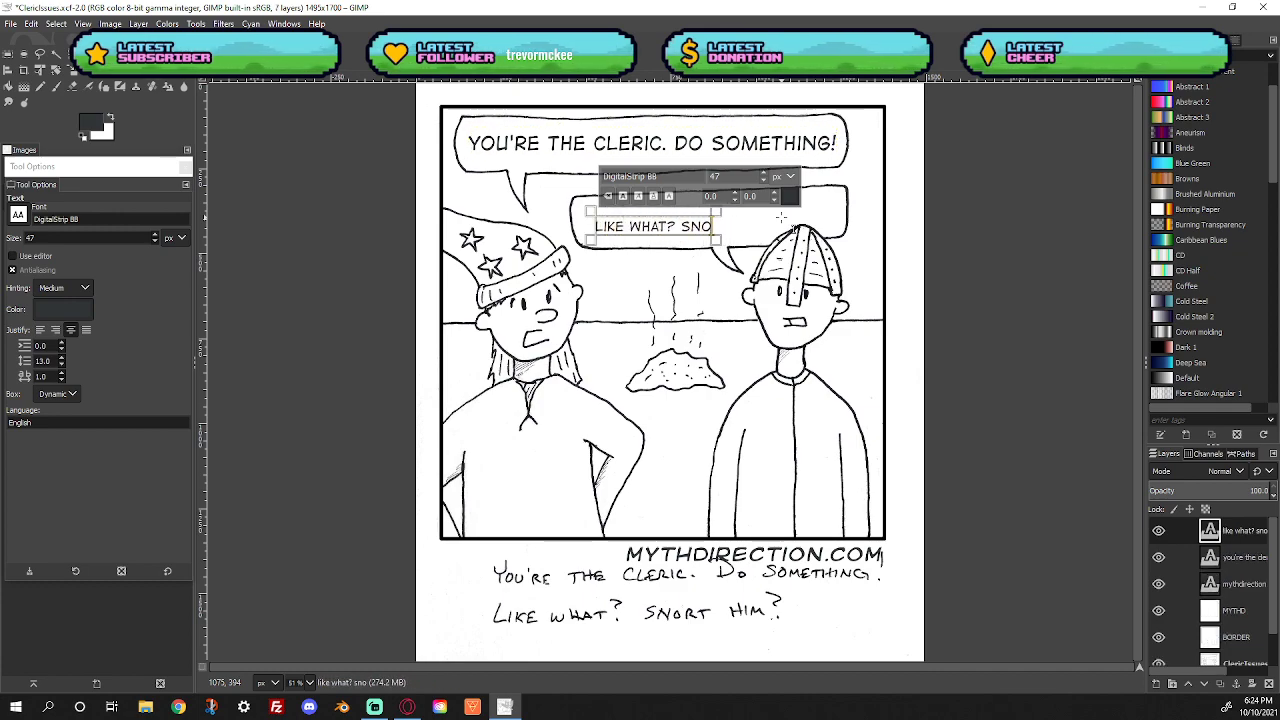
{"action": "type", "text": "rt him?"}
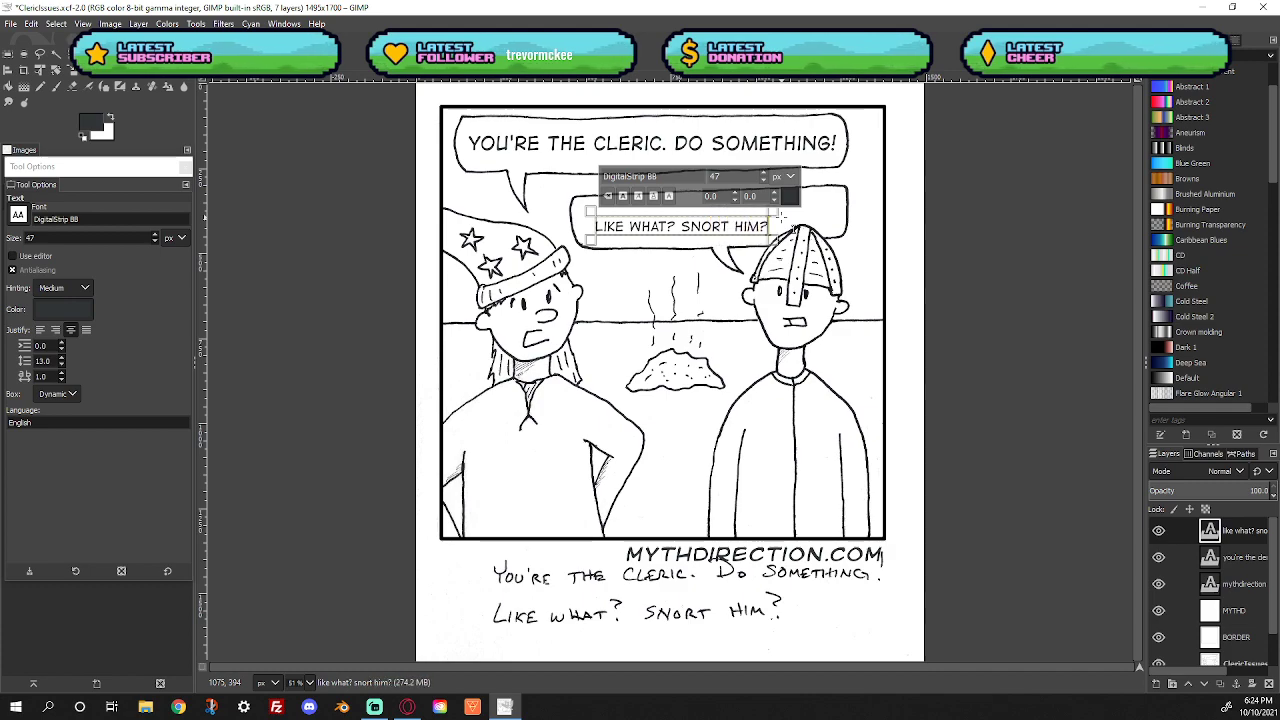
Set the lower dialogue line's size to 72 px and center it inside the lower speech balloon
{"action": "key", "text": "ctrl+a"}
{"action": "left_click", "coordinate": [764, 173]}
{"action": "left_click", "coordinate": [764, 173]}
{"action": "left_click", "coordinate": [764, 173]}
{"action": "left_click", "coordinate": [764, 173]}
{"action": "left_click", "coordinate": [764, 173]}
{"action": "left_click", "coordinate": [764, 173]}
{"action": "left_click", "coordinate": [764, 173]}
{"action": "left_click", "coordinate": [764, 173]}
{"action": "left_click", "coordinate": [764, 173]}
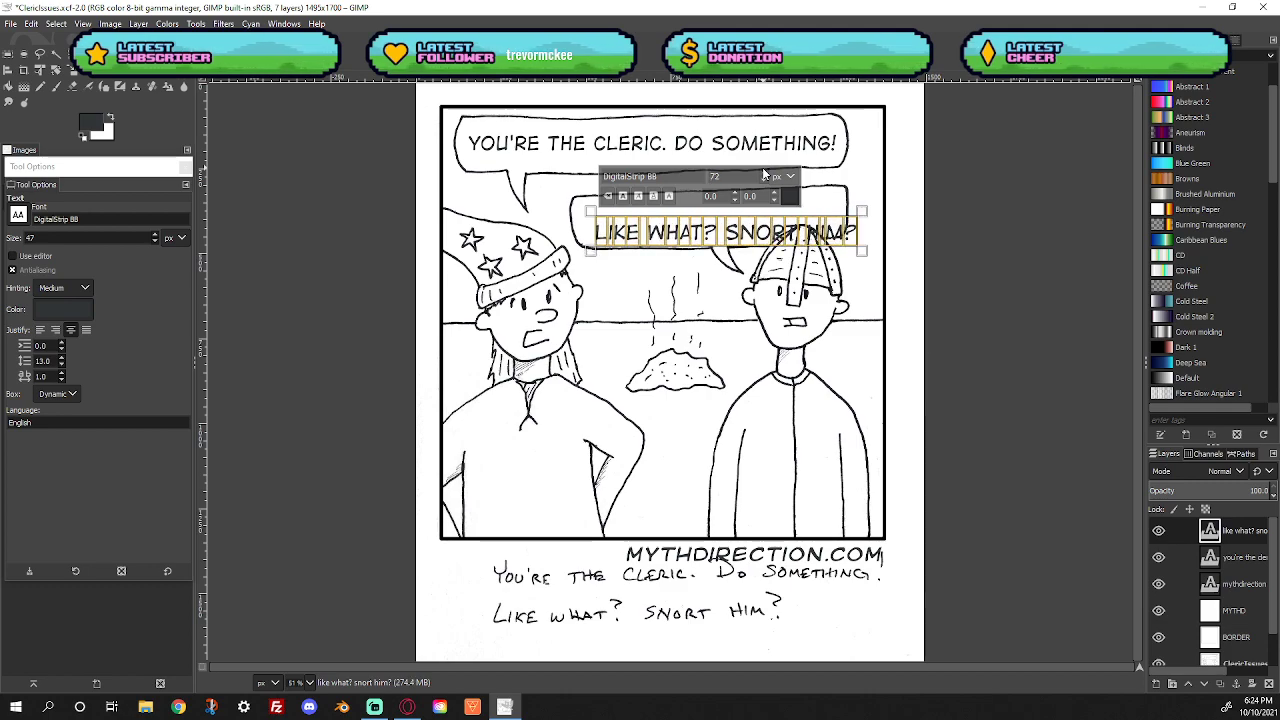
{"action": "key", "text": "m"}
{"action": "left_click_drag", "start_coordinate": [660, 240], "coordinate": [645, 222]}
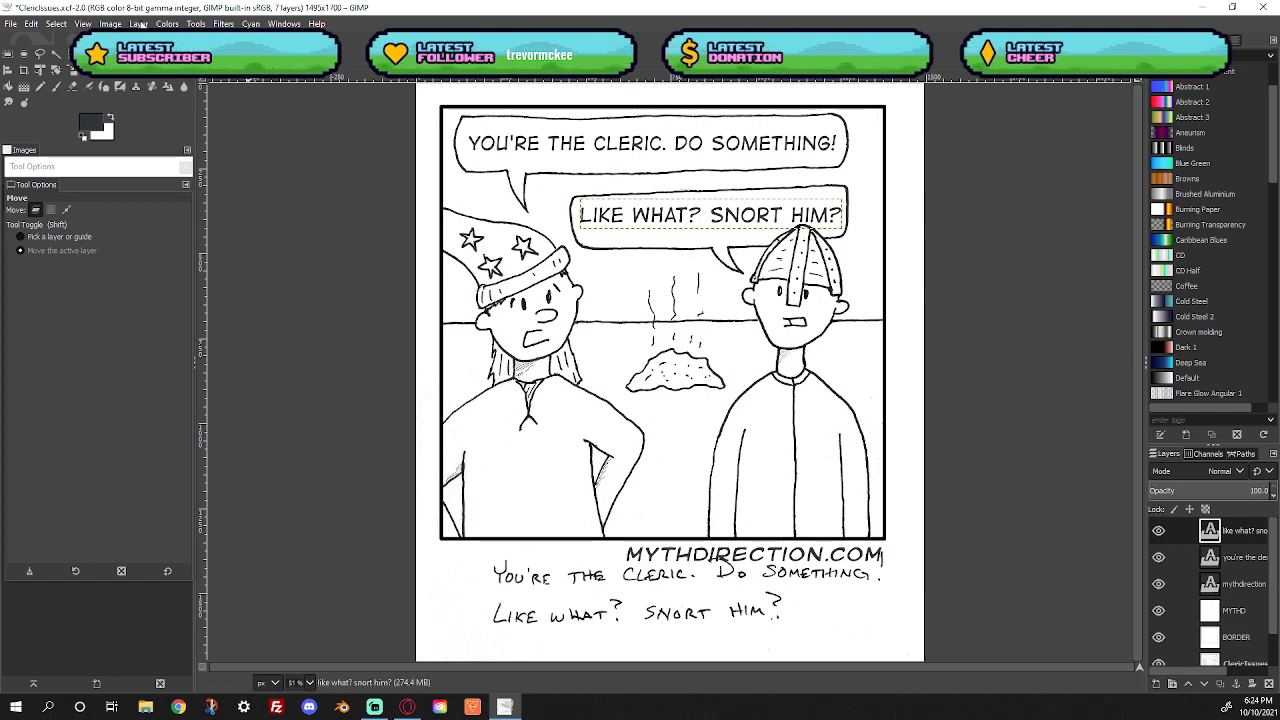
Rotate the "like what? snort him?" text layer by -1.99 degrees to match the tilted lower balloon
{"action": "left_click", "coordinate": [143, 24]}
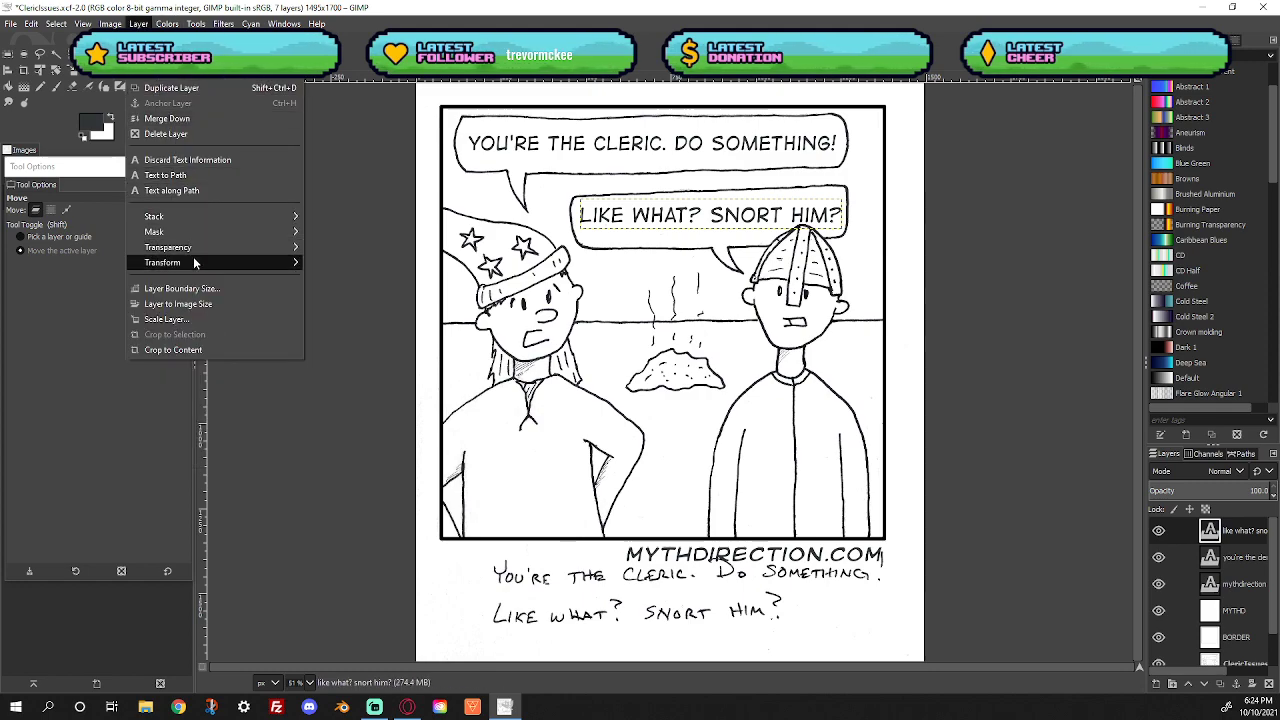
{"action": "mouse_move", "coordinate": [193, 258]}
{"action": "left_click", "coordinate": [356, 350]}
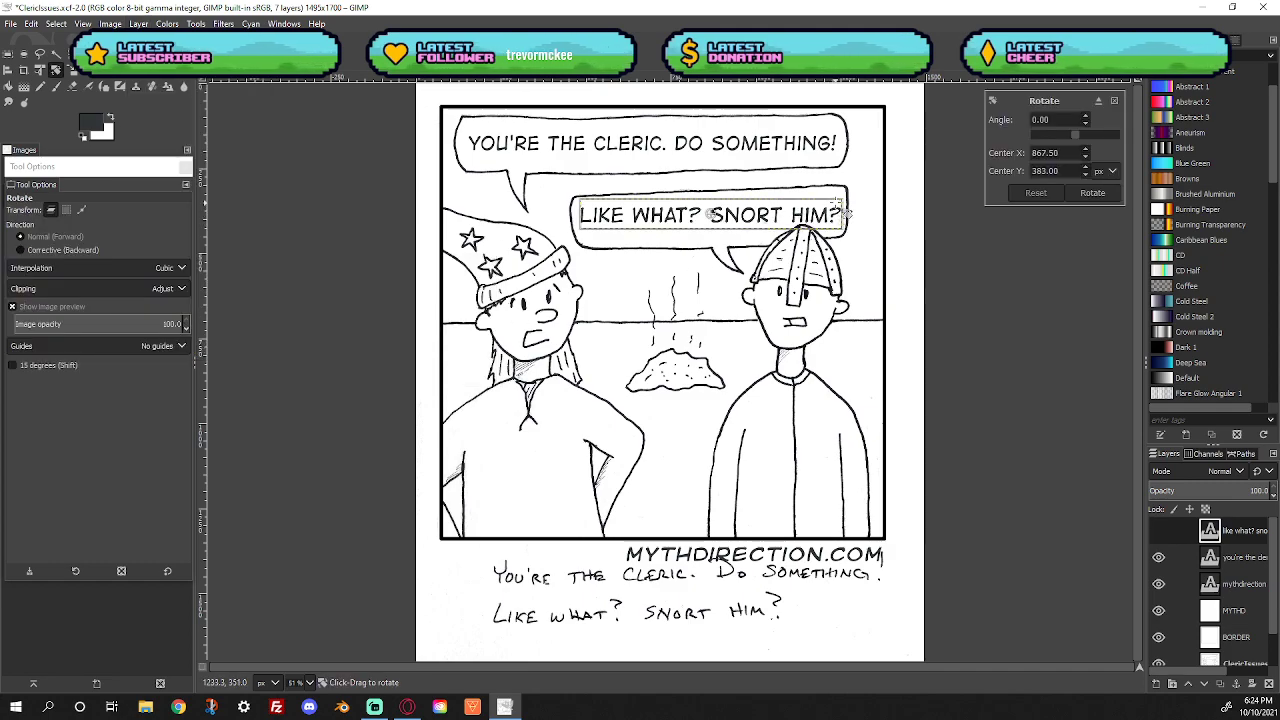
{"action": "left_click_drag", "start_coordinate": [849, 213], "coordinate": [847, 208]}
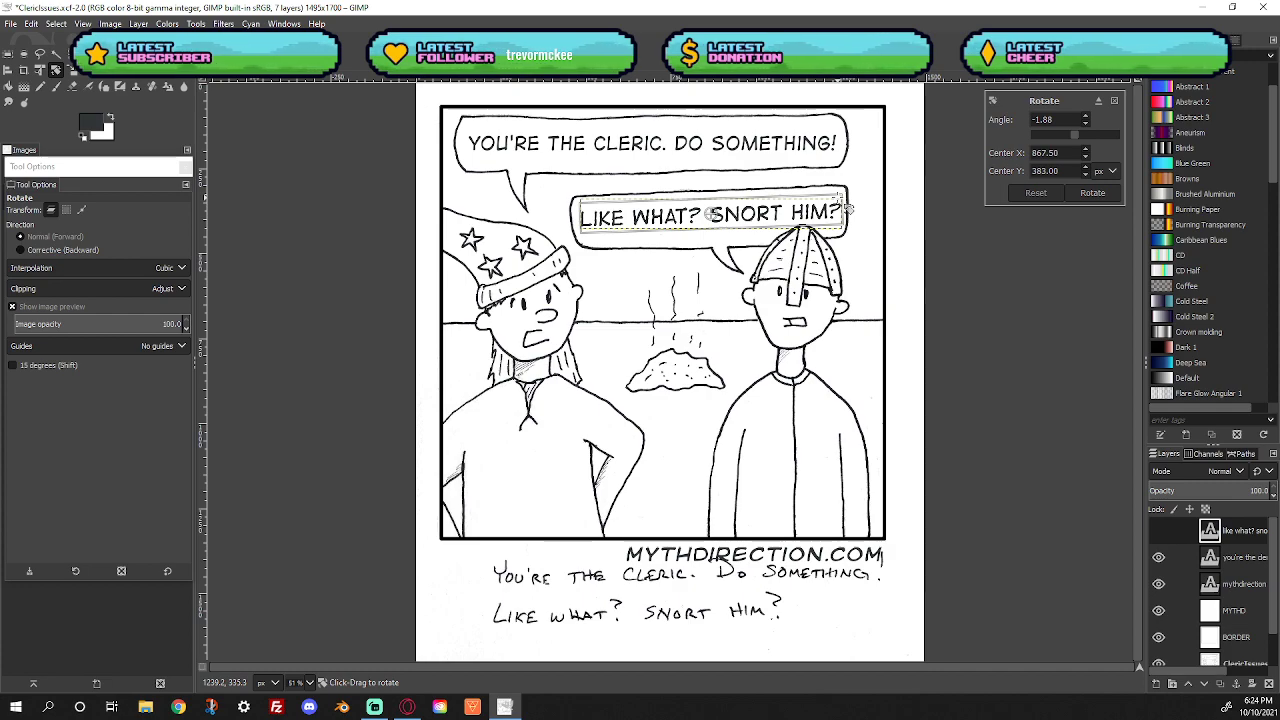
{"action": "left_click_drag", "start_coordinate": [848, 208], "coordinate": [850, 212]}
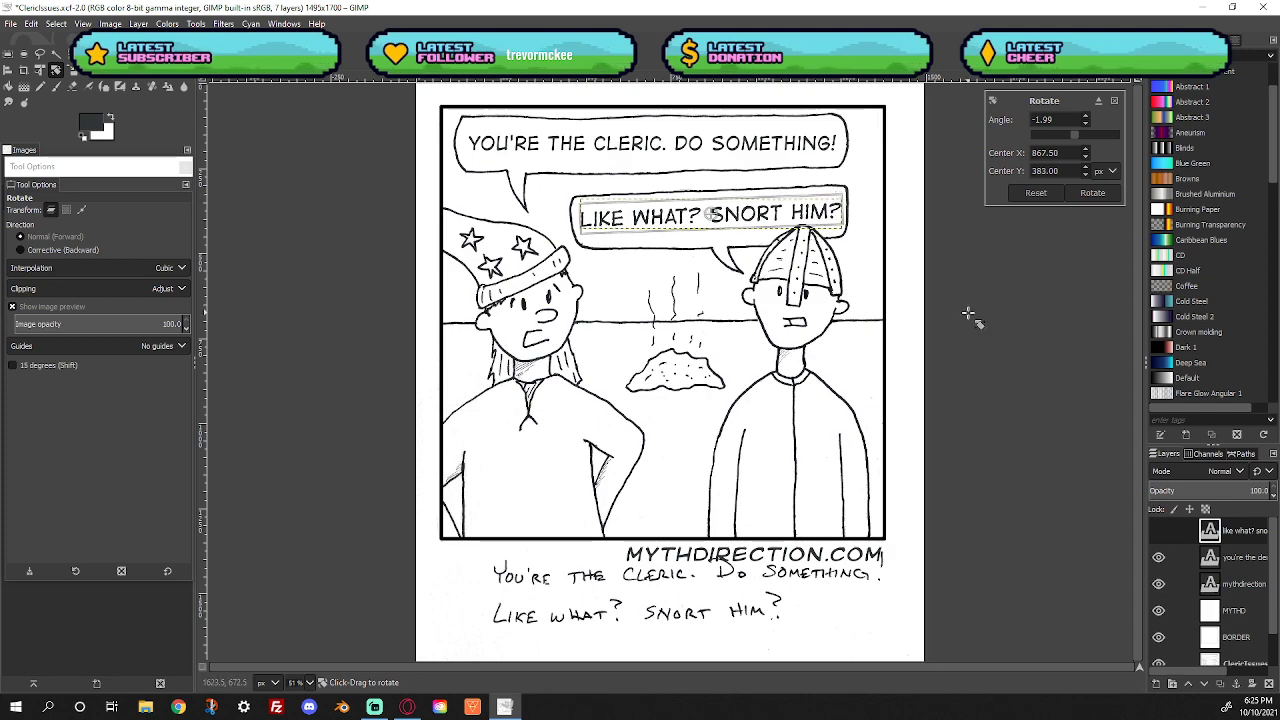
{"action": "left_click", "coordinate": [1088, 192]}
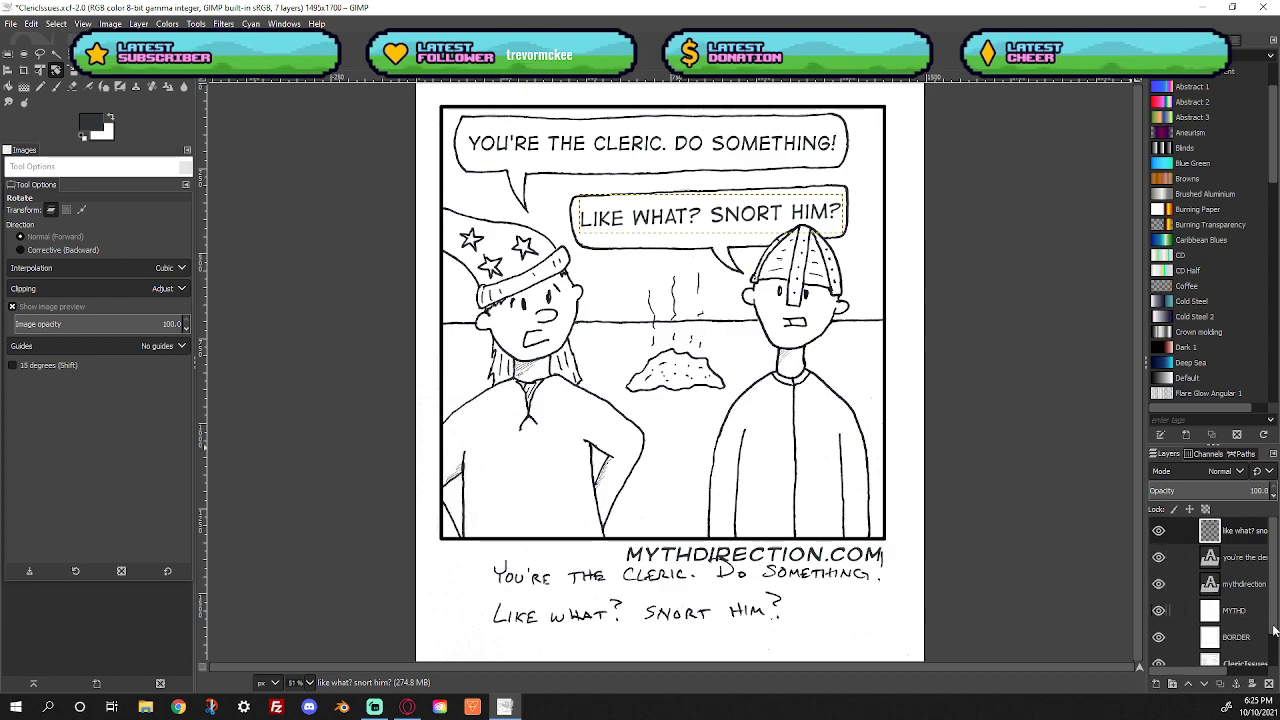
Cut the handwritten dialogue below the panel out of the visible ClericIssues.tiff copy layer using a rectangular selection
{"action": "left_click", "coordinate": [1243, 665]}
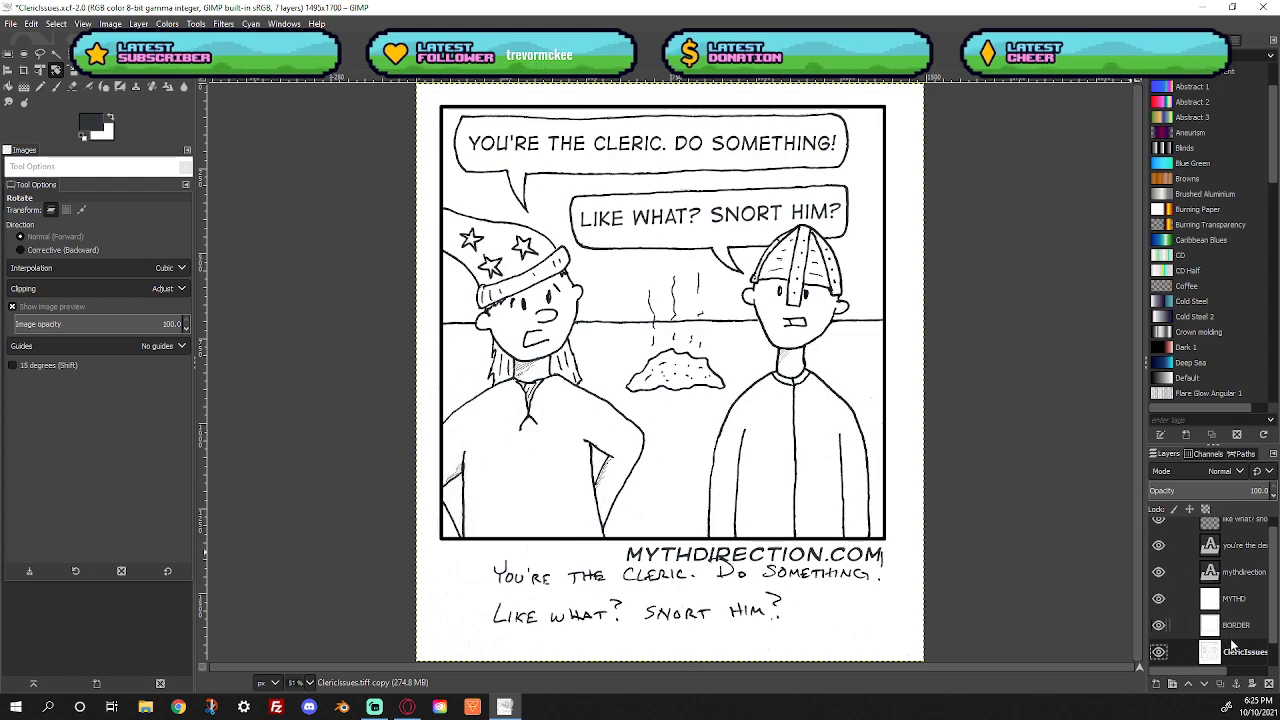
{"action": "left_click", "coordinate": [7, 51]}
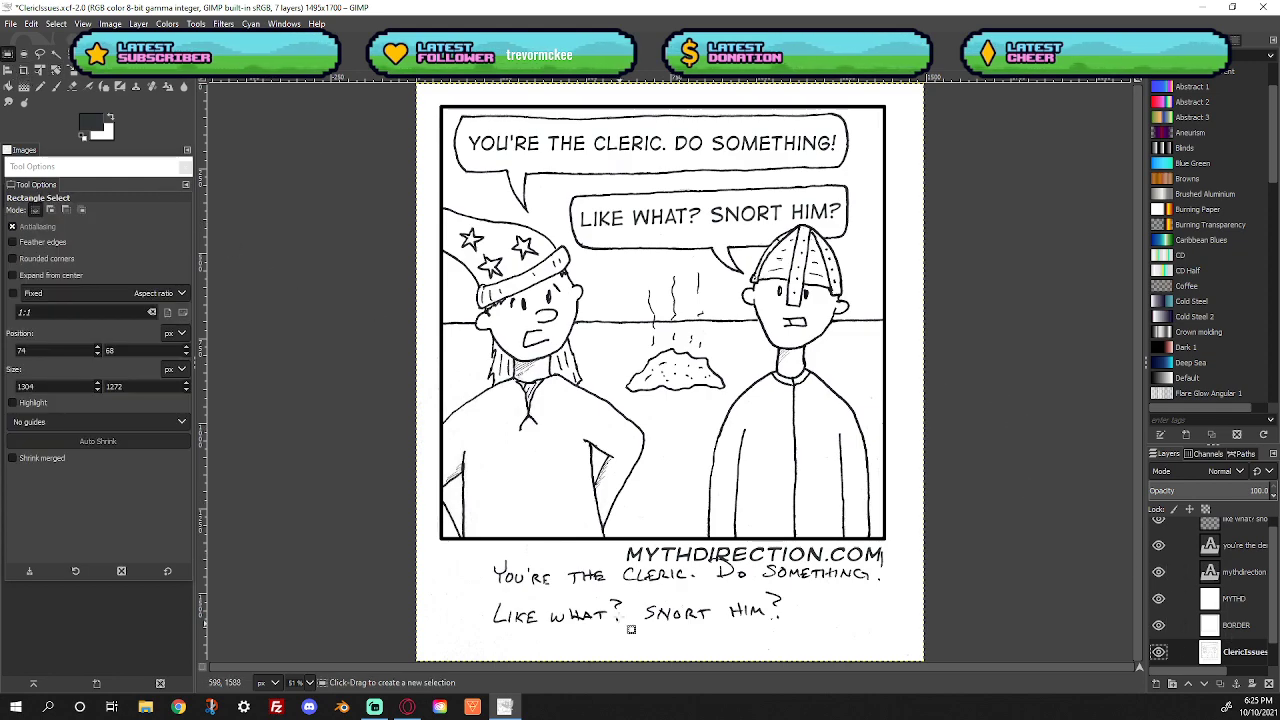
{"action": "left_click_drag", "start_coordinate": [461, 549], "coordinate": [893, 657]}
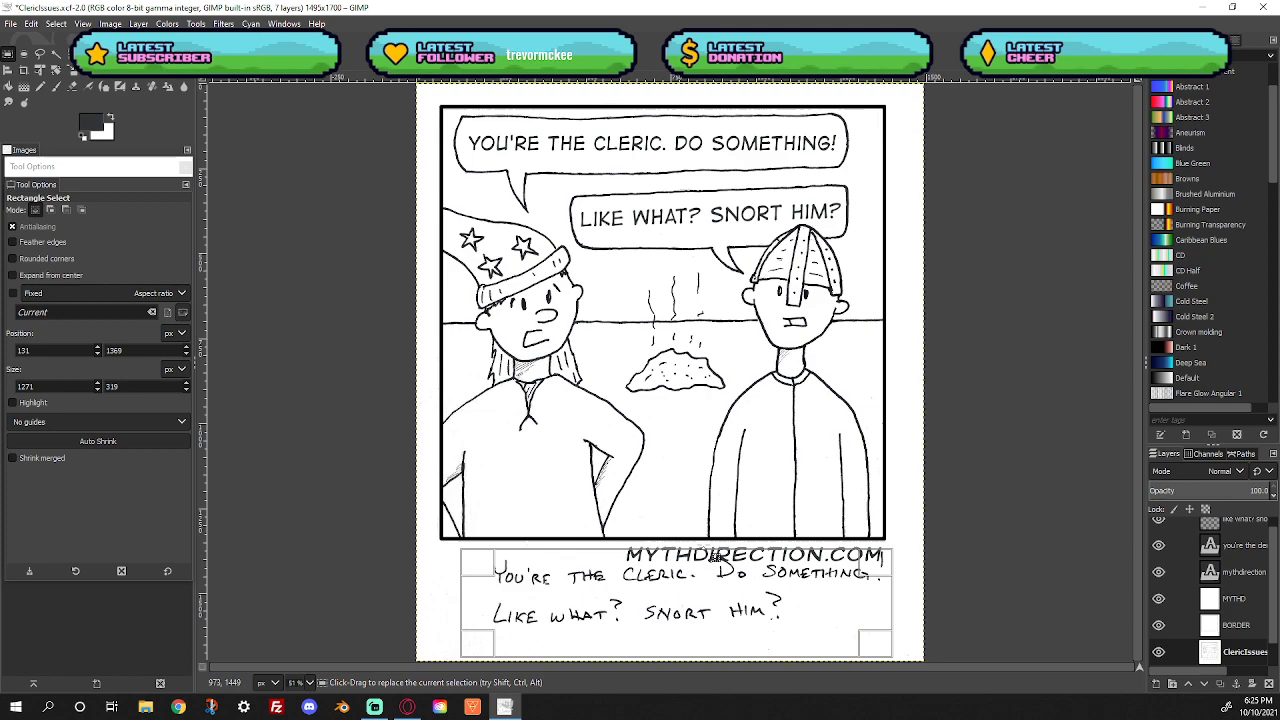
{"action": "left_click", "coordinate": [31, 24]}
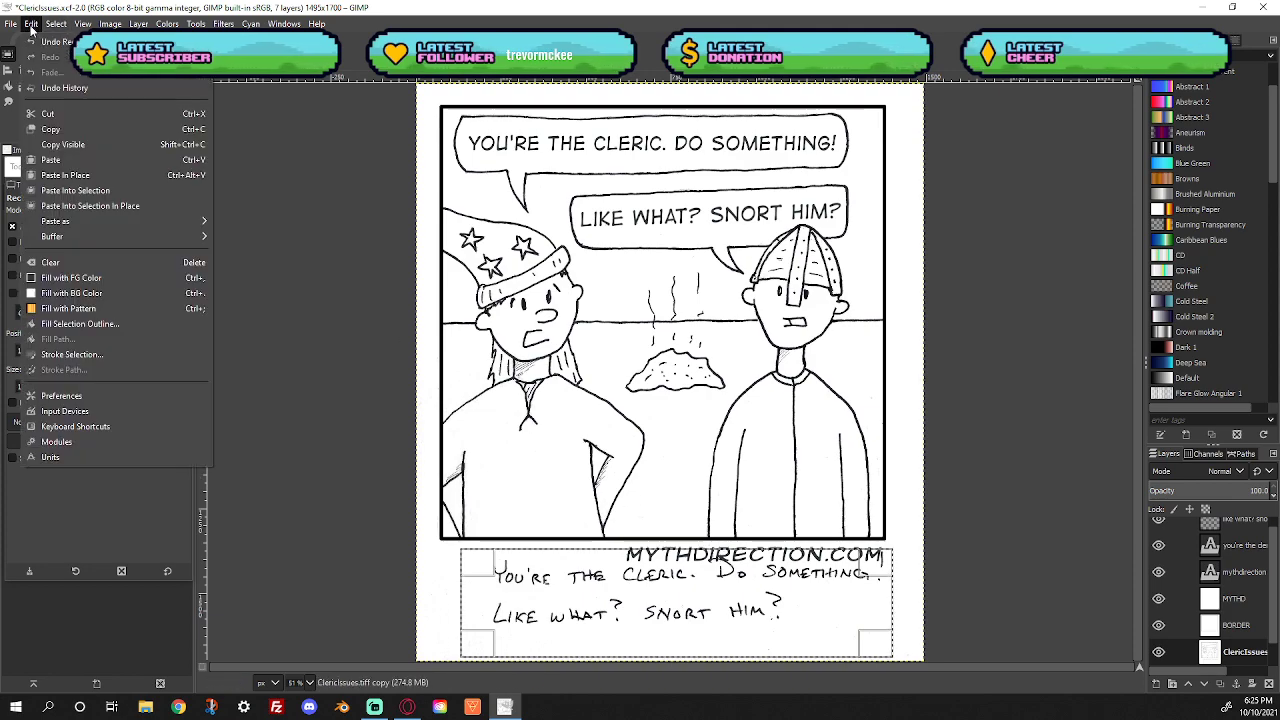
{"action": "left_click", "coordinate": [47, 113]}
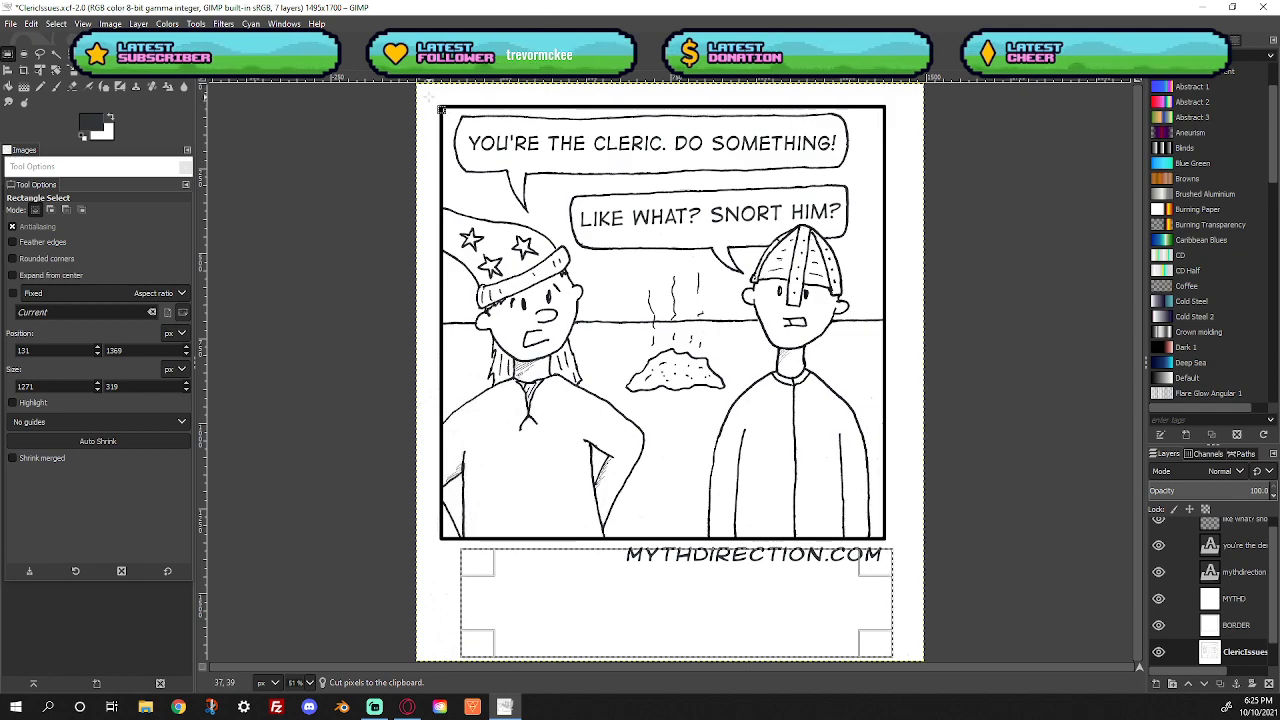
Crop the image to about 1361 × 1397 px around the panel and the mythdirection.com caption, and save the file
{"action": "left_click_drag", "start_coordinate": [433, 96], "coordinate": [904, 581]}
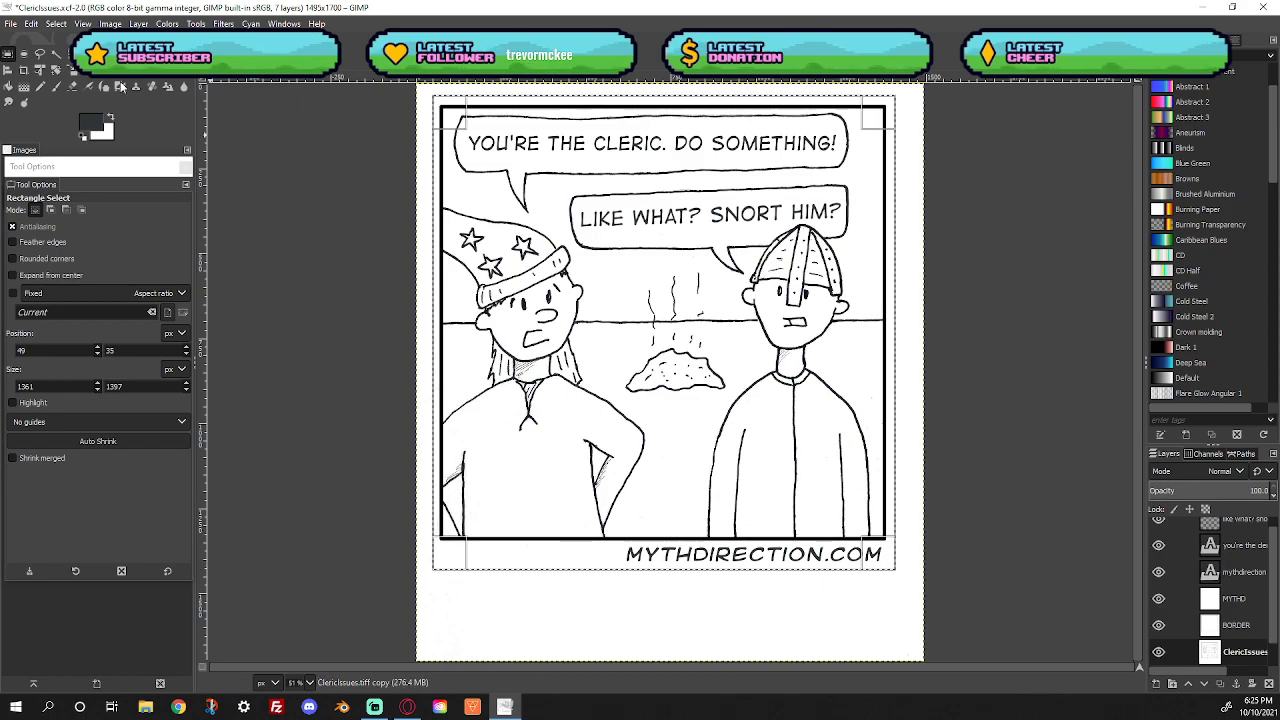
{"action": "left_click", "coordinate": [110, 23]}
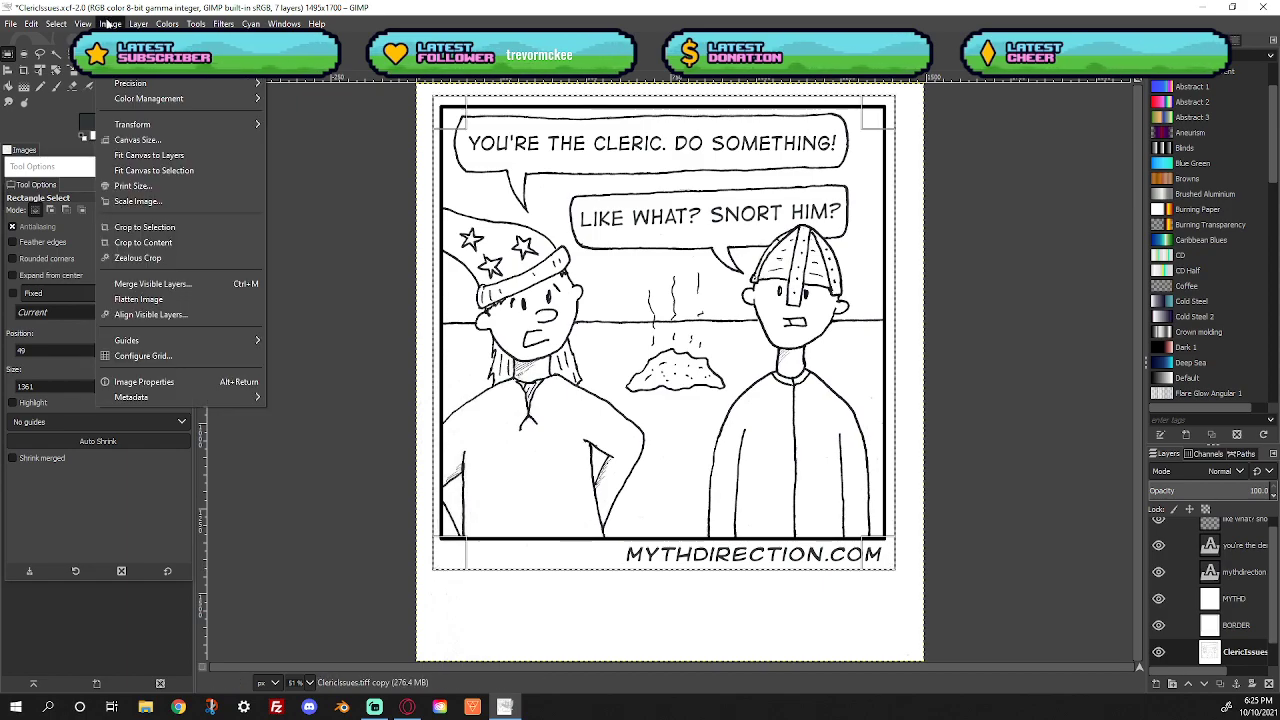
{"action": "left_click", "coordinate": [162, 222]}
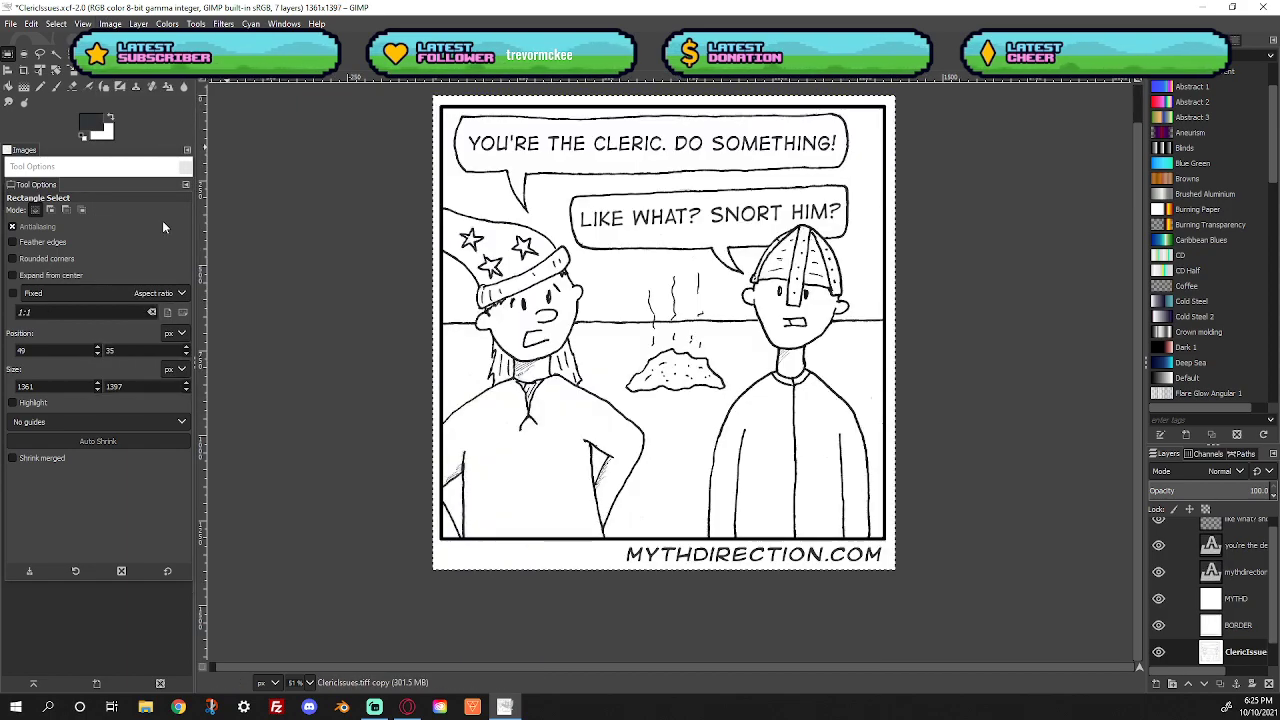
{"action": "left_click", "coordinate": [12, 25]}
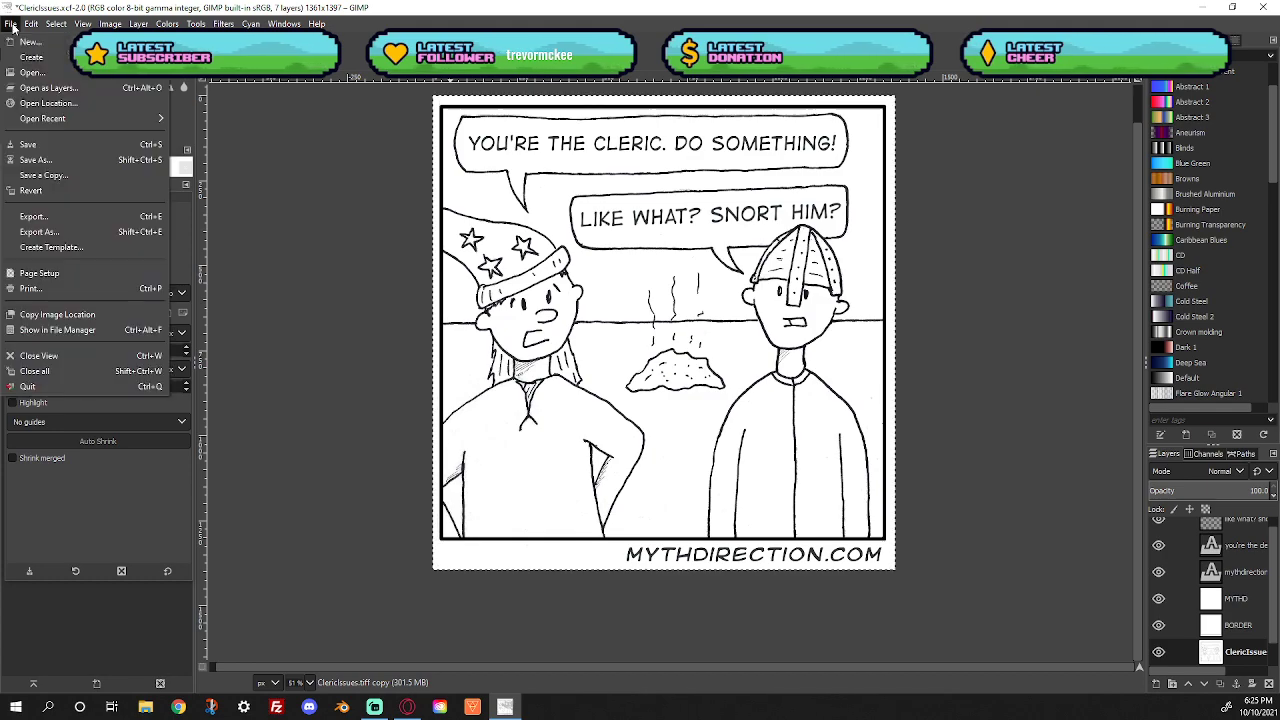
{"action": "left_click", "coordinate": [31, 150]}
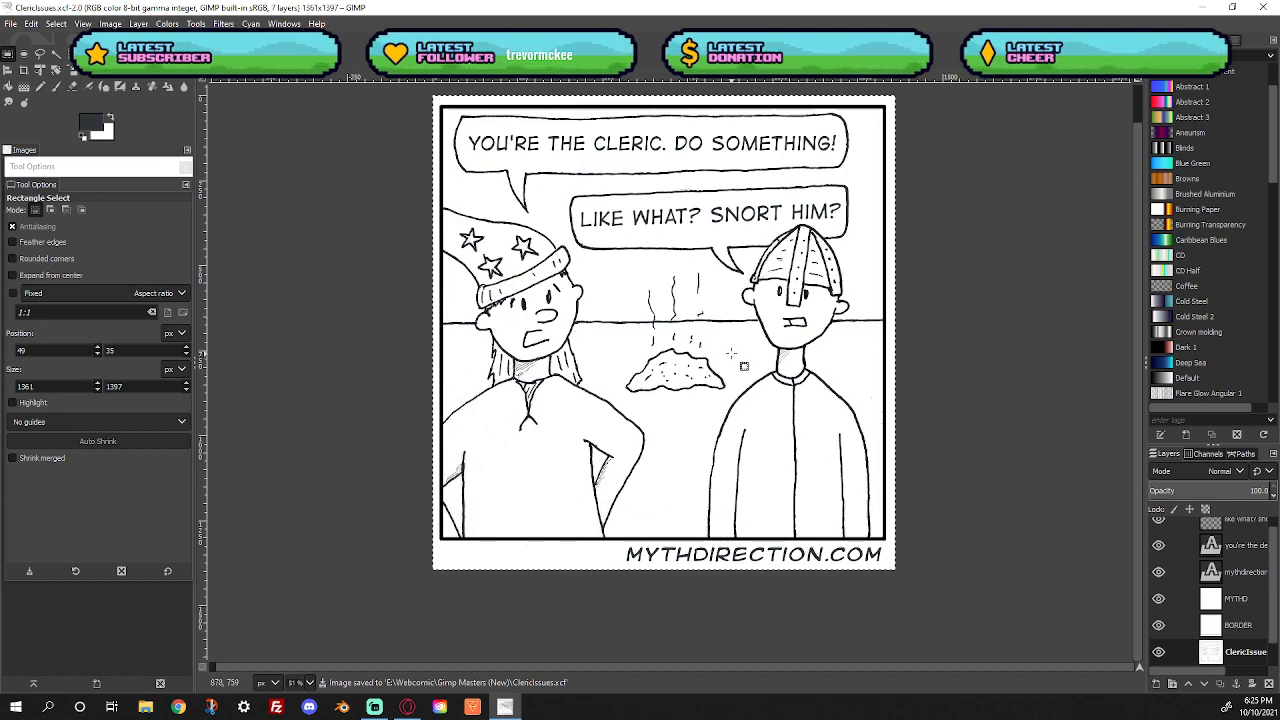
Set the foreground color to the medium blue 4e7bf3
{"action": "left_click", "coordinate": [92, 122]}
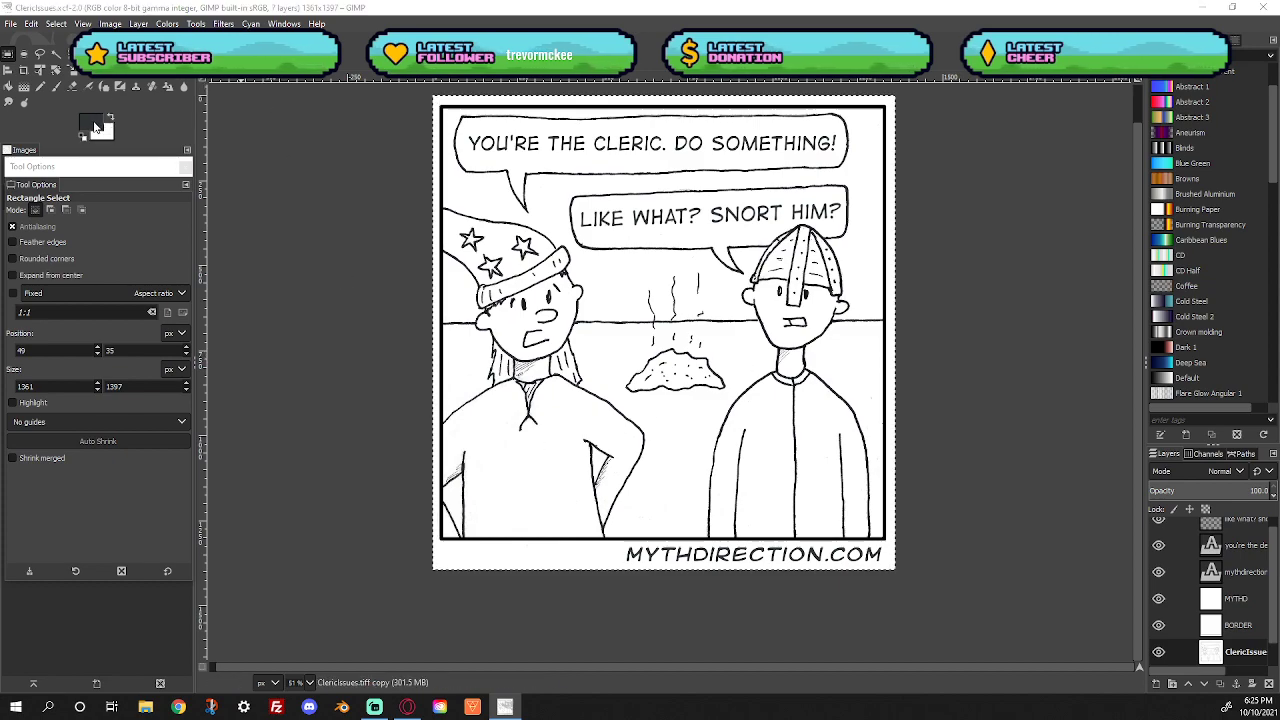
{"action": "left_click_drag", "start_coordinate": [94, 104], "coordinate": [85, 87]}
{"action": "left_click", "coordinate": [125, 118]}
{"action": "left_click", "coordinate": [124, 124]}
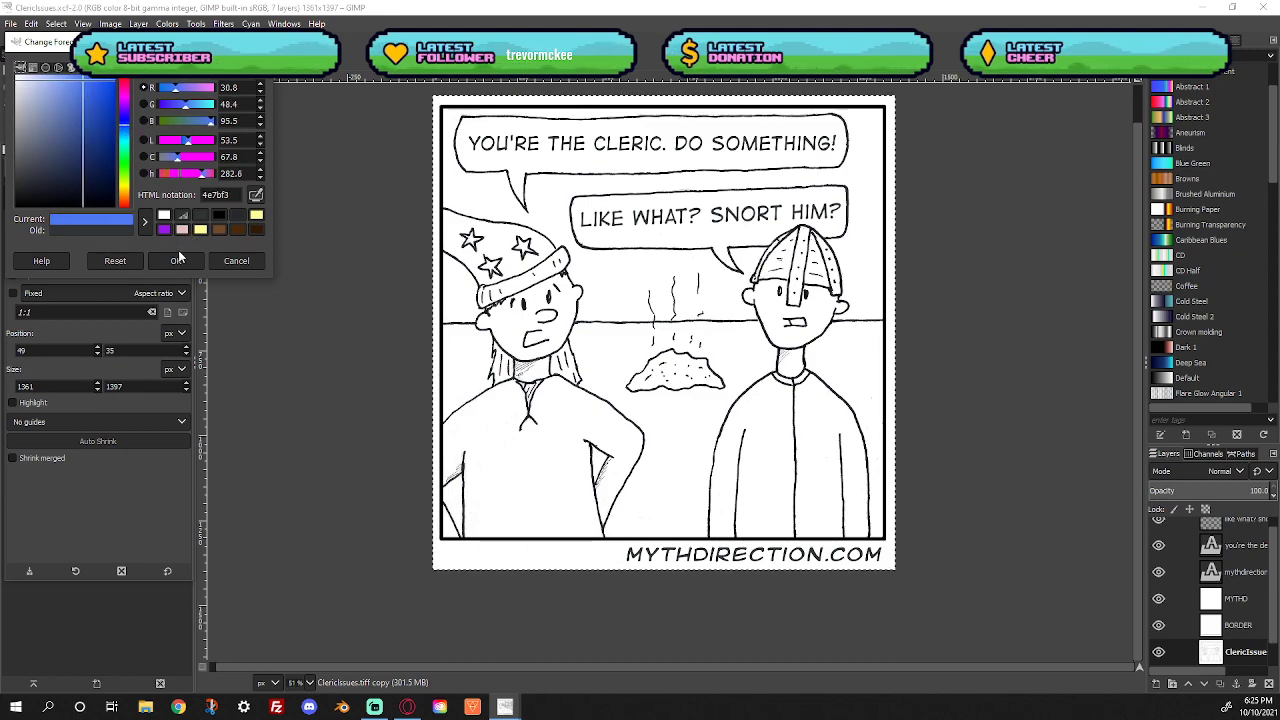
{"action": "left_click", "coordinate": [175, 260]}
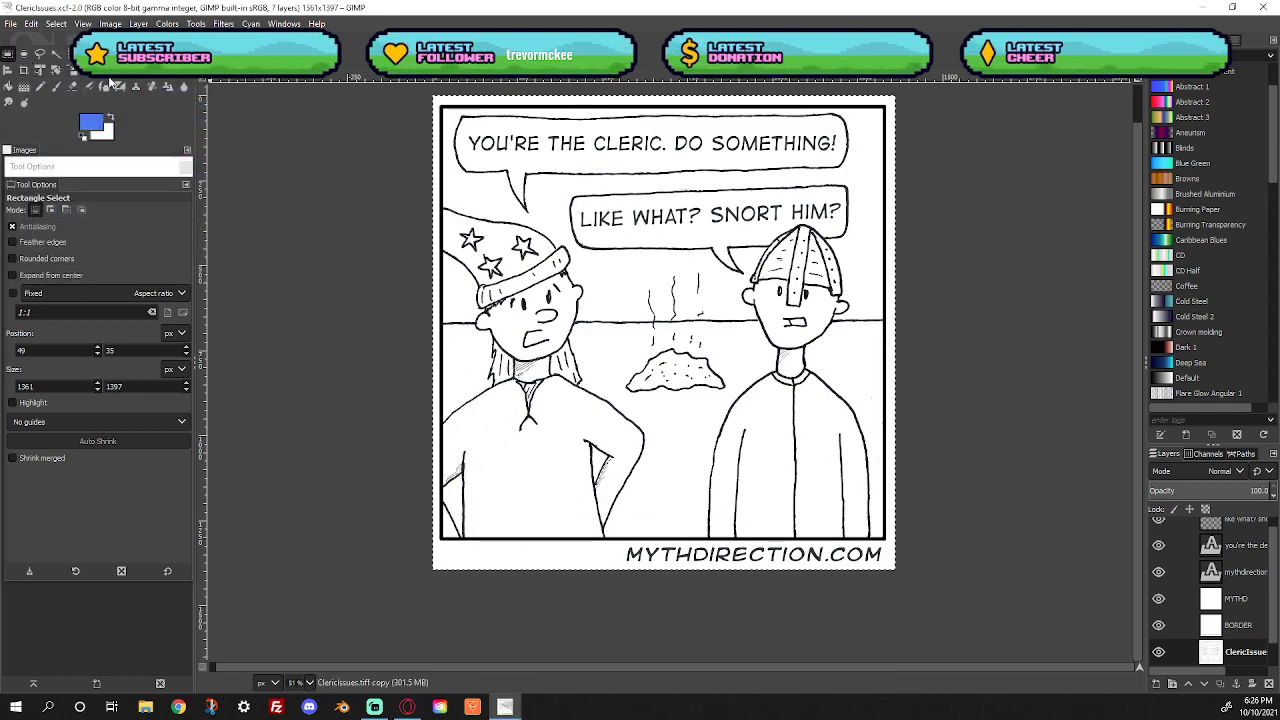
{"action": "left_click", "coordinate": [8, 86]}
{"action": "left_click", "coordinate": [555, 438]}
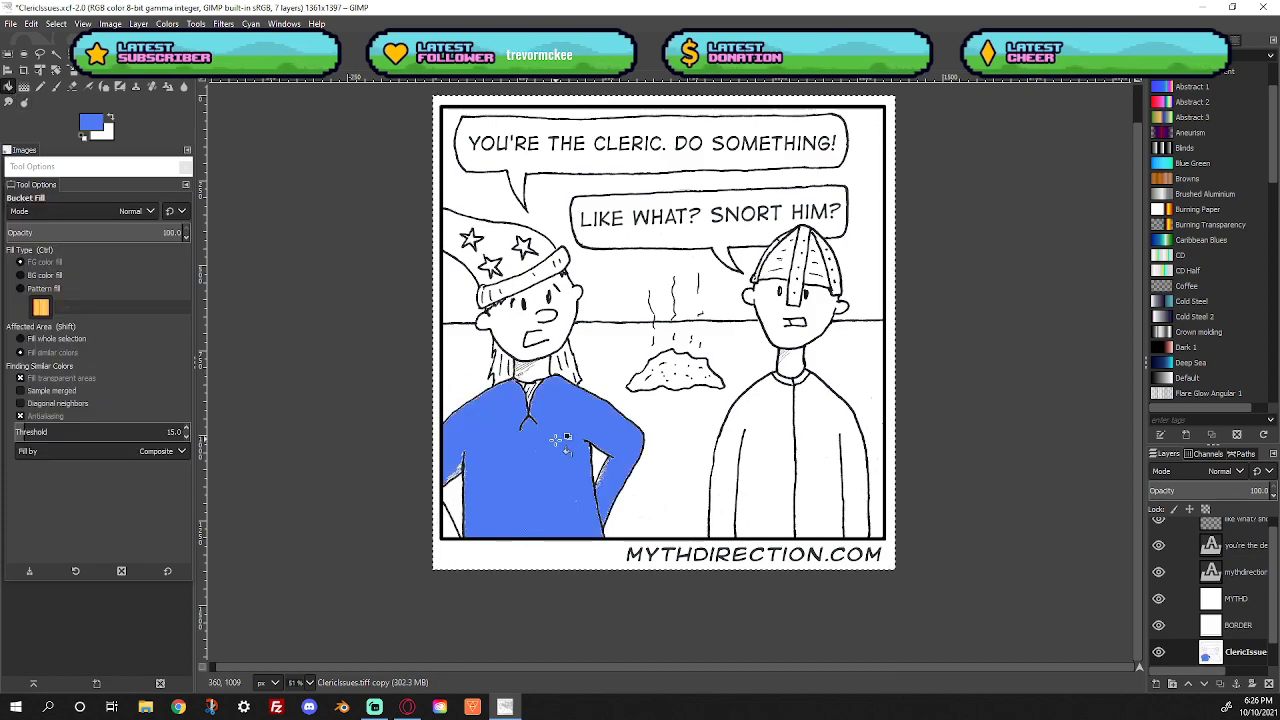
{"action": "key", "text": "ctrl+z"}
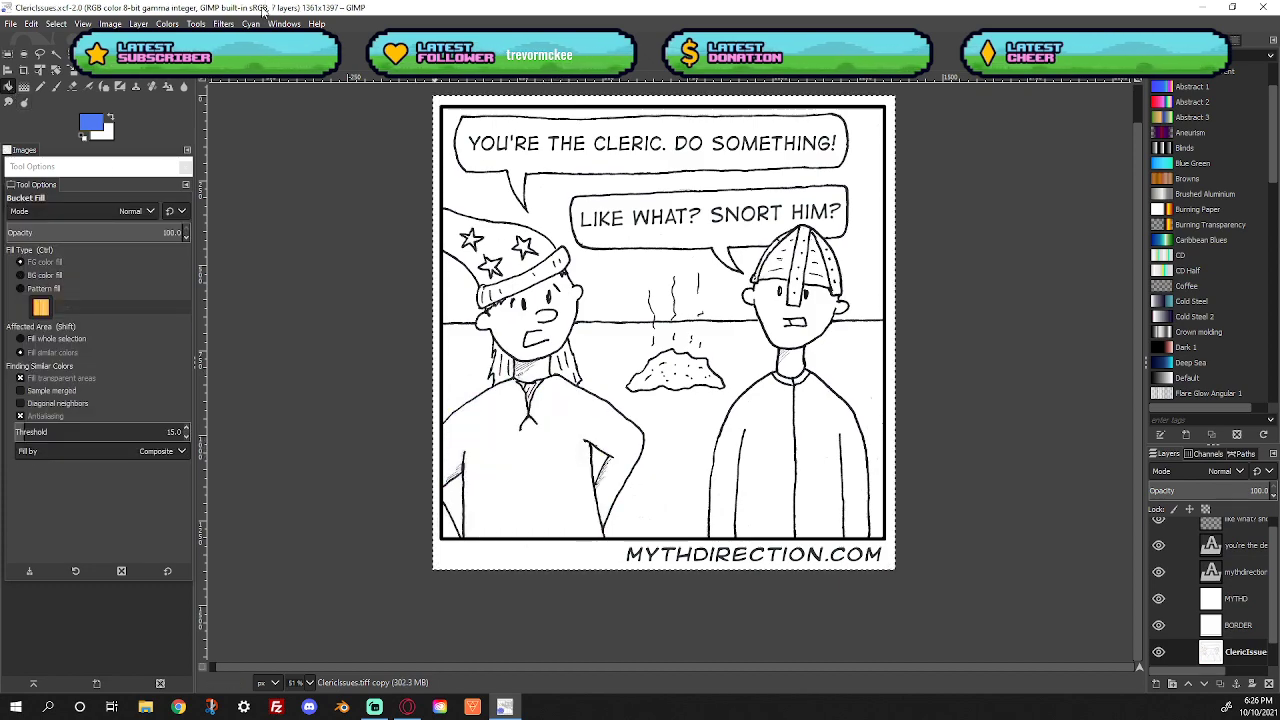
Create a white-filled layer named COLOR in Multiply mode and place it at the top of the layer stack
{"action": "key", "text": "alt+l"}
{"action": "key", "text": "Return"}
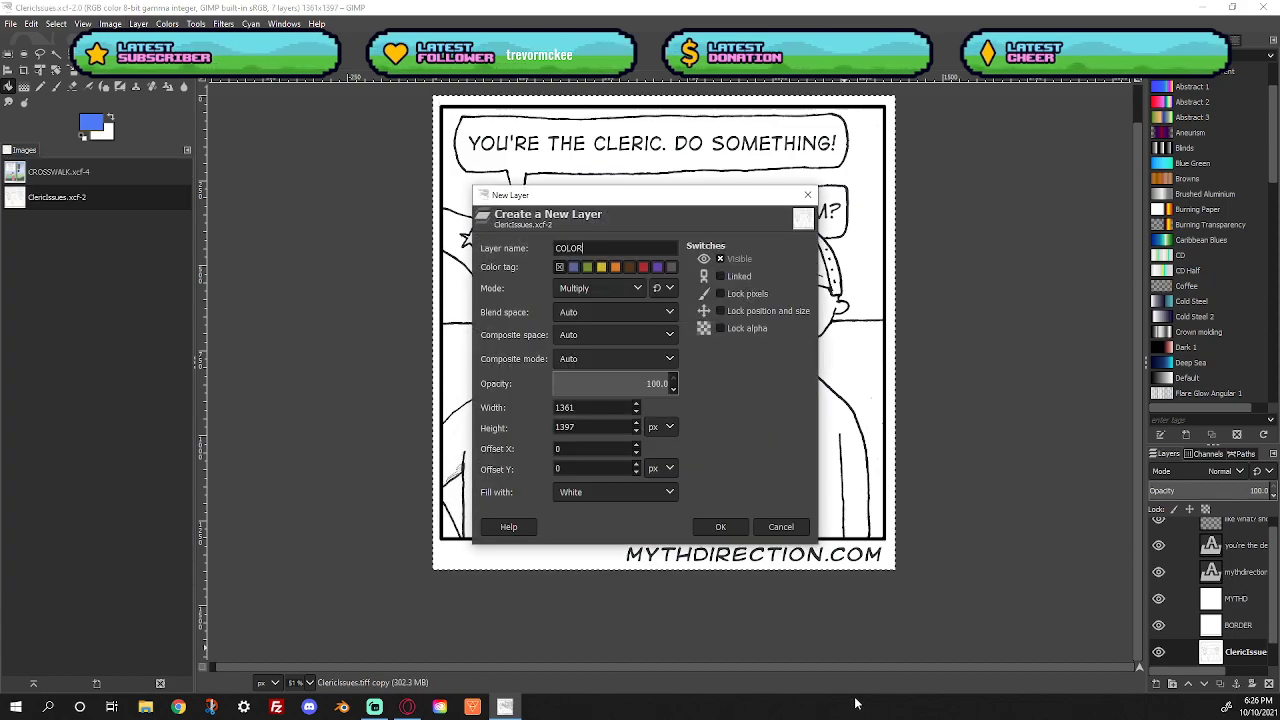
{"action": "key", "text": "Return"}
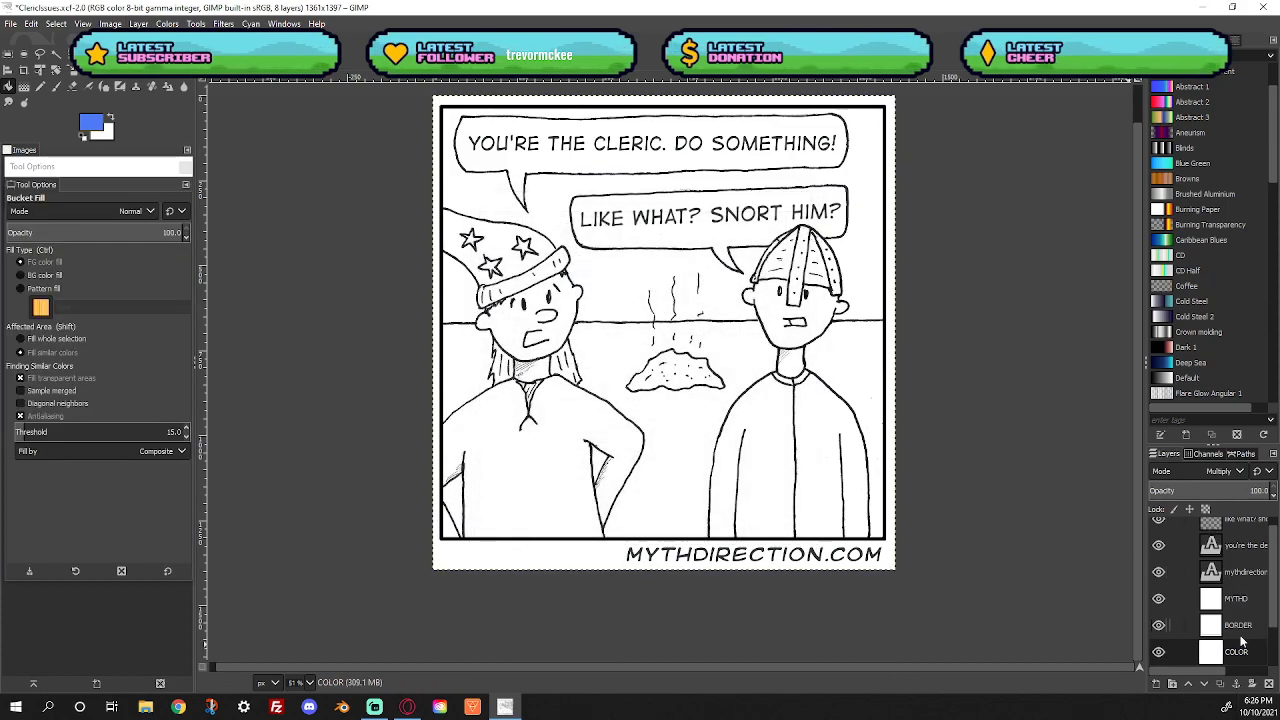
{"action": "scroll", "coordinate": [1247, 545], "scroll_direction": "up", "scroll_amount": 2}
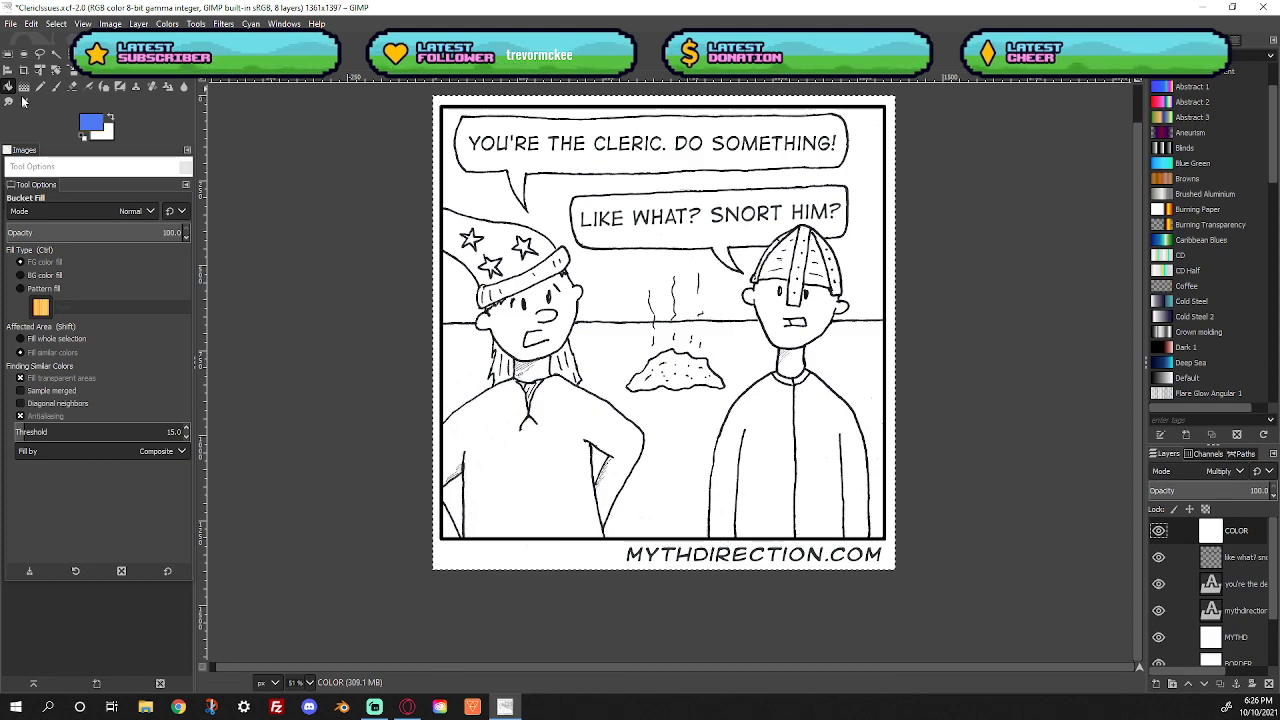
Fuzzy-select the star-hatted character's shirt on the visible ClericIssues.tiff copy layer and grow the selection slightly
{"action": "scroll", "coordinate": [1254, 570], "scroll_direction": "down", "scroll_amount": 3}
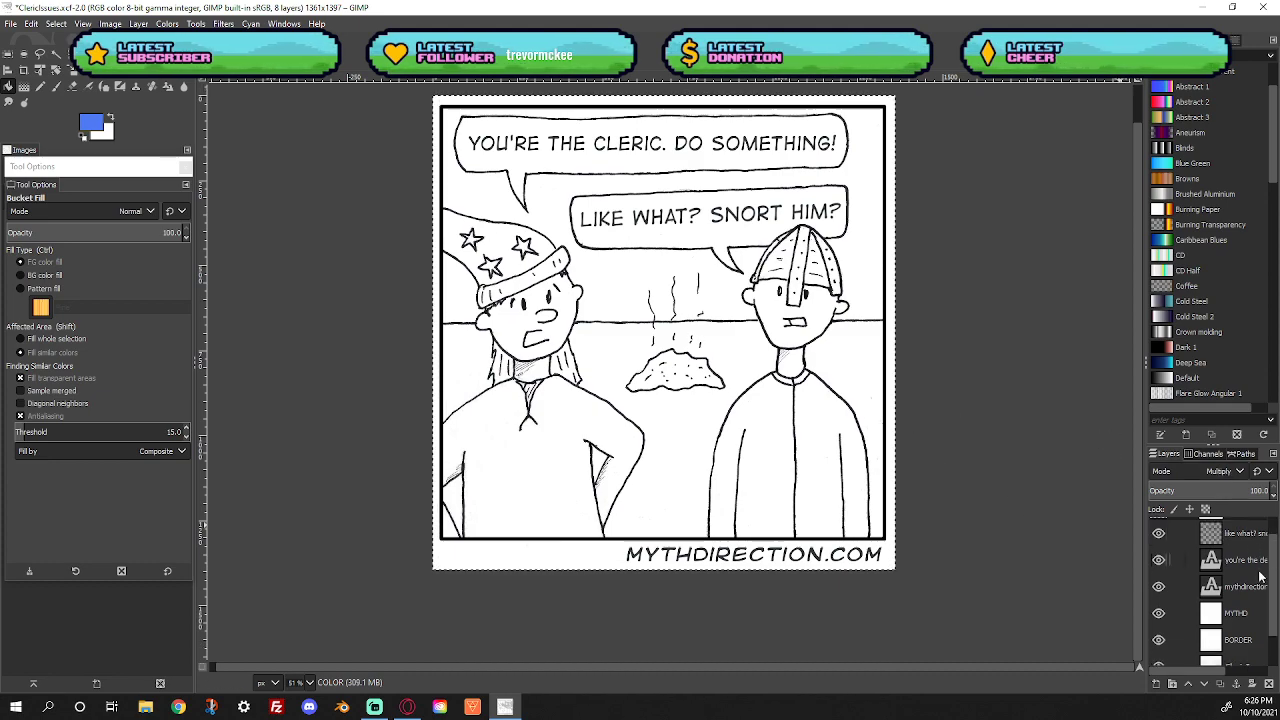
{"action": "left_click", "coordinate": [1254, 627]}
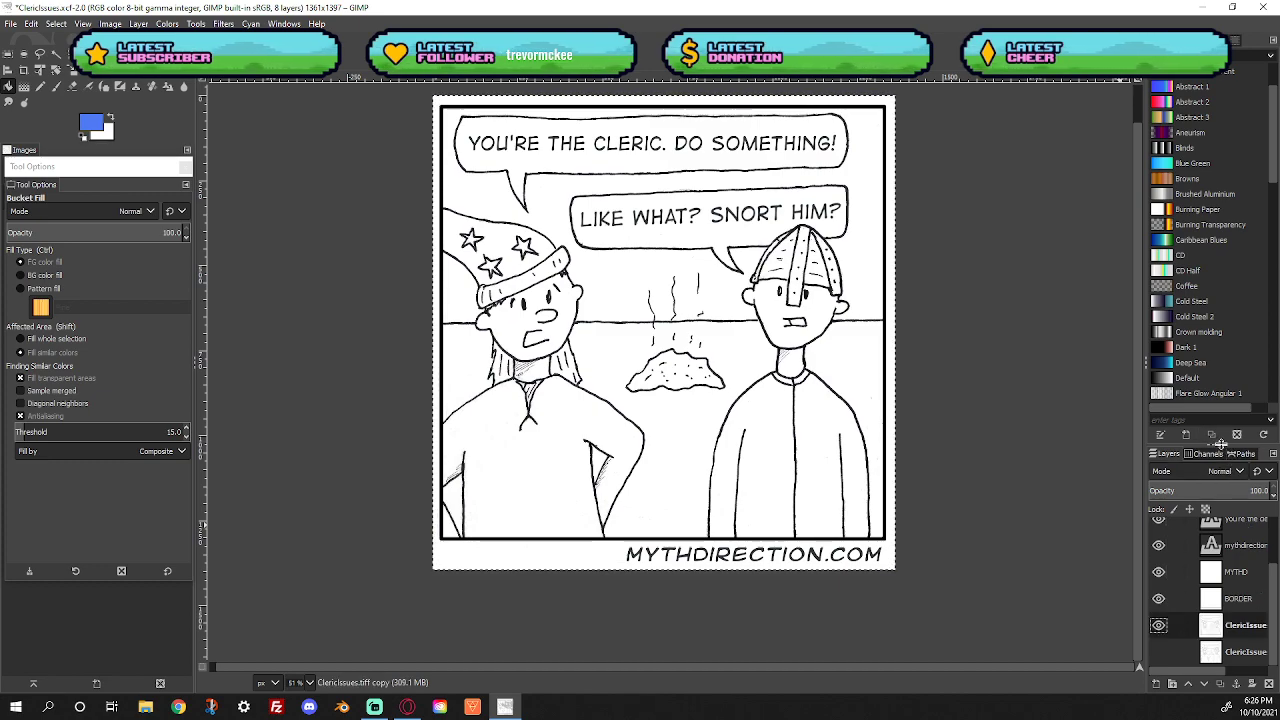
{"action": "left_click_drag", "start_coordinate": [1220, 443], "coordinate": [1209, 231]}
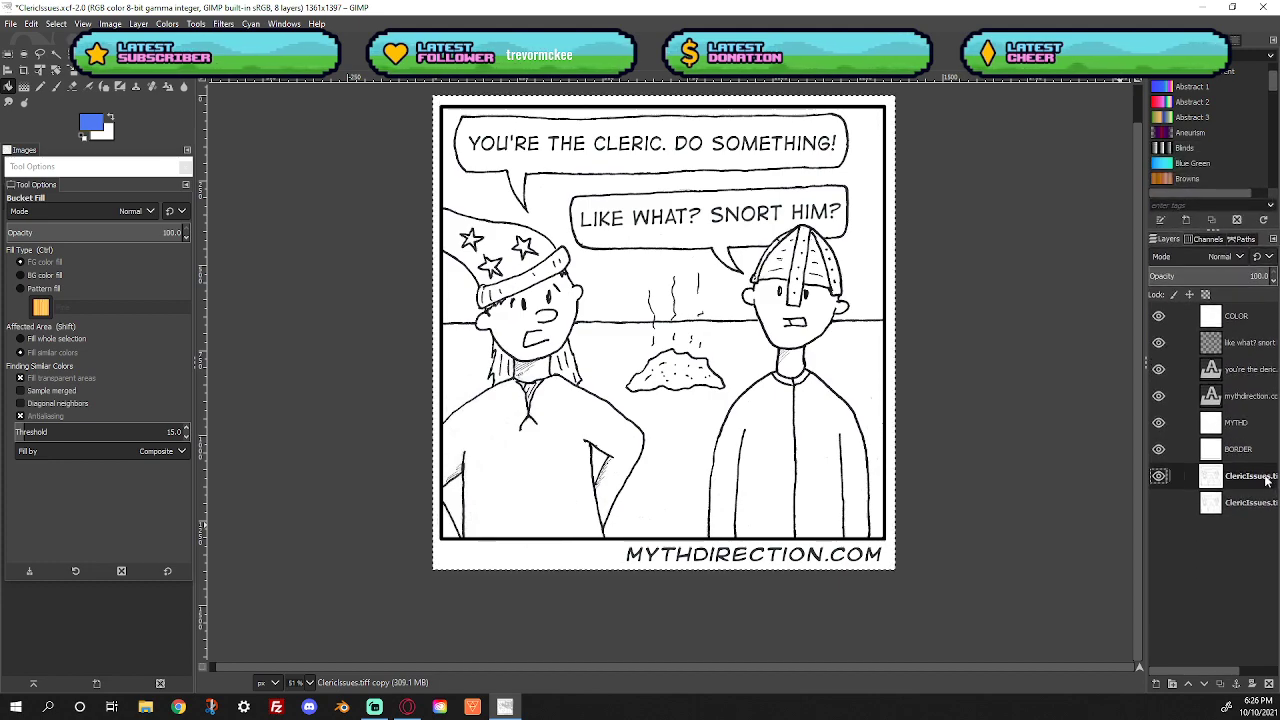
{"action": "left_click", "coordinate": [57, 54]}
{"action": "left_click", "coordinate": [547, 488]}
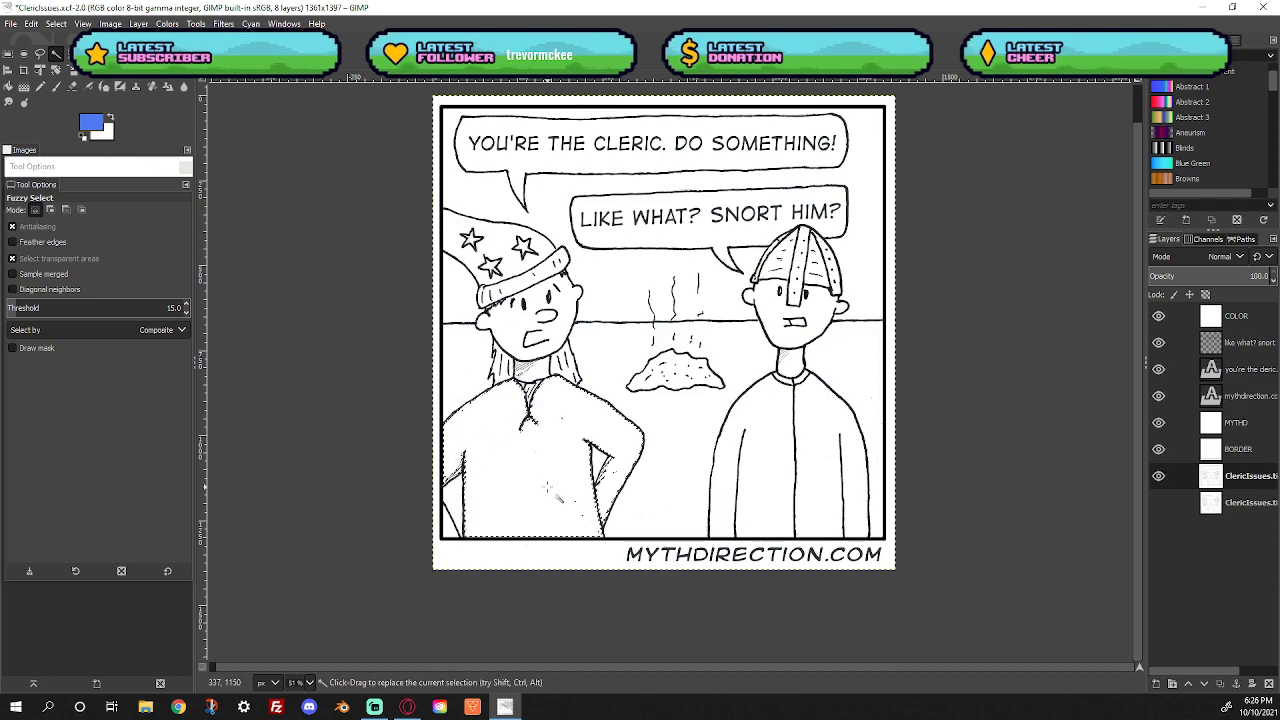
{"action": "left_click", "coordinate": [57, 23]}
{"action": "left_click", "coordinate": [91, 212]}
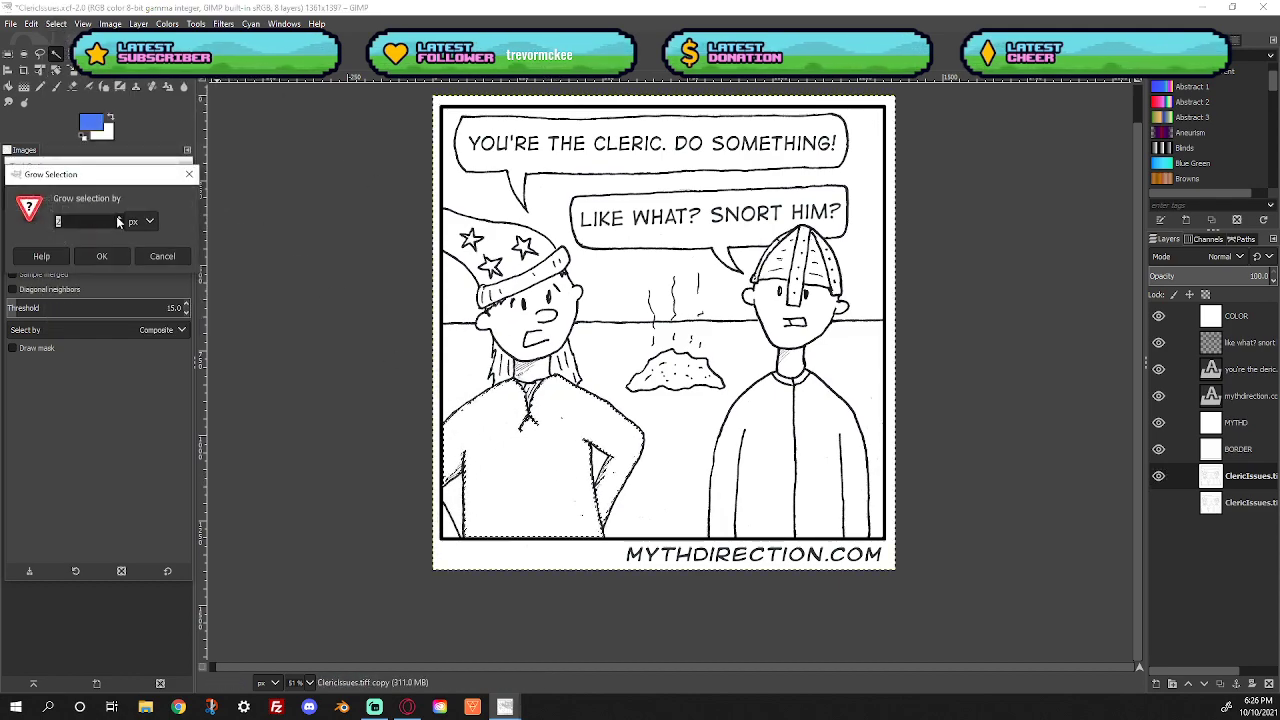
{"action": "left_click", "coordinate": [103, 256]}
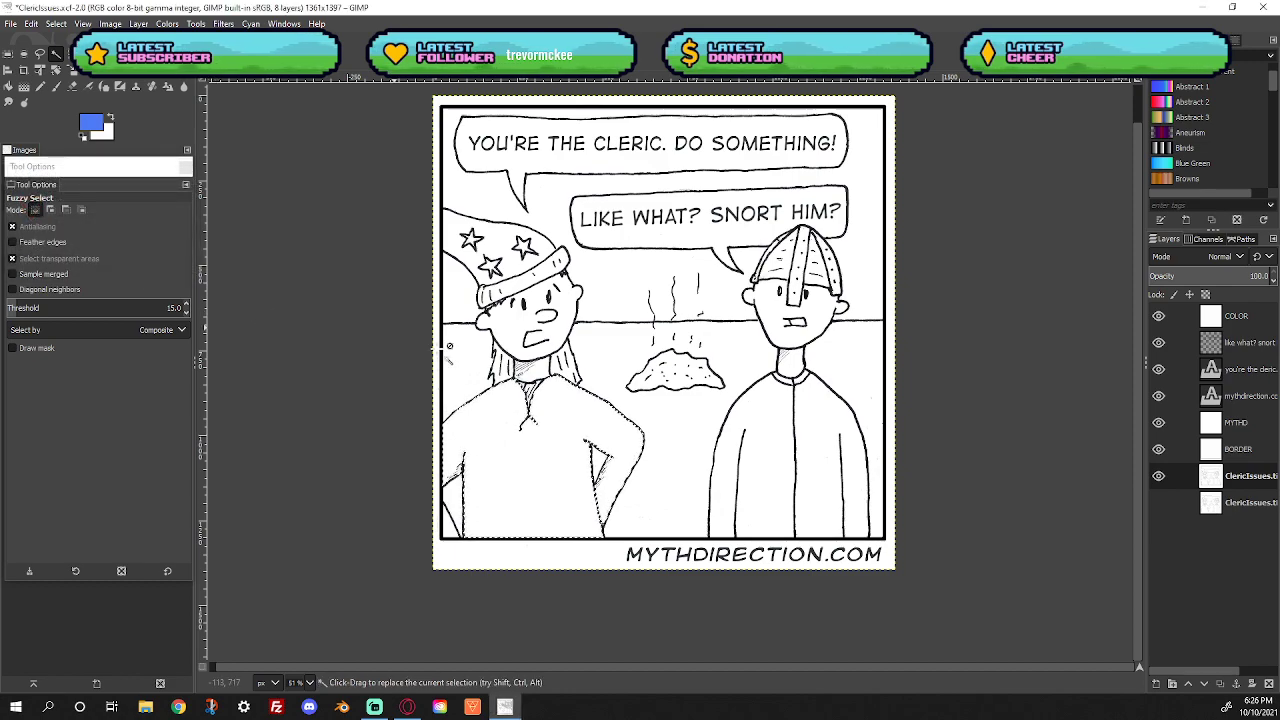
Bucket-fill the shirt selection with the blue foreground color on the COLOR layer and clear the selection
{"action": "left_click", "coordinate": [1243, 327]}
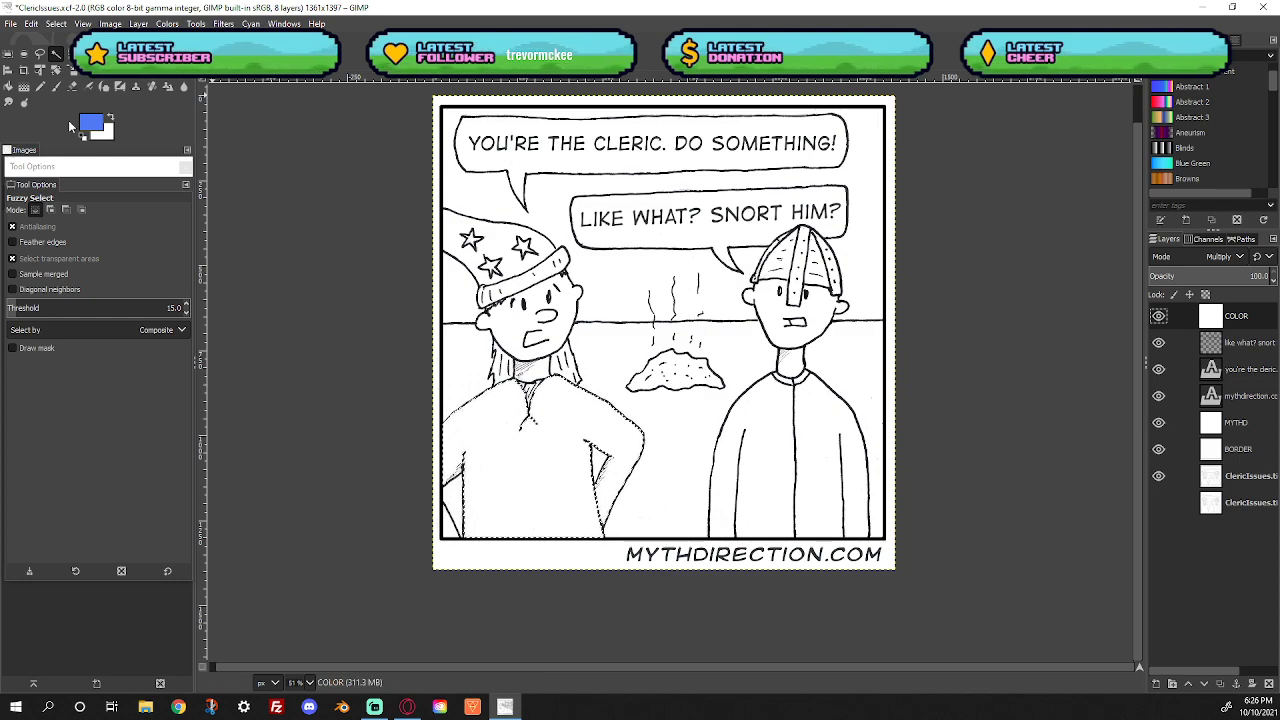
{"action": "left_click", "coordinate": [8, 86]}
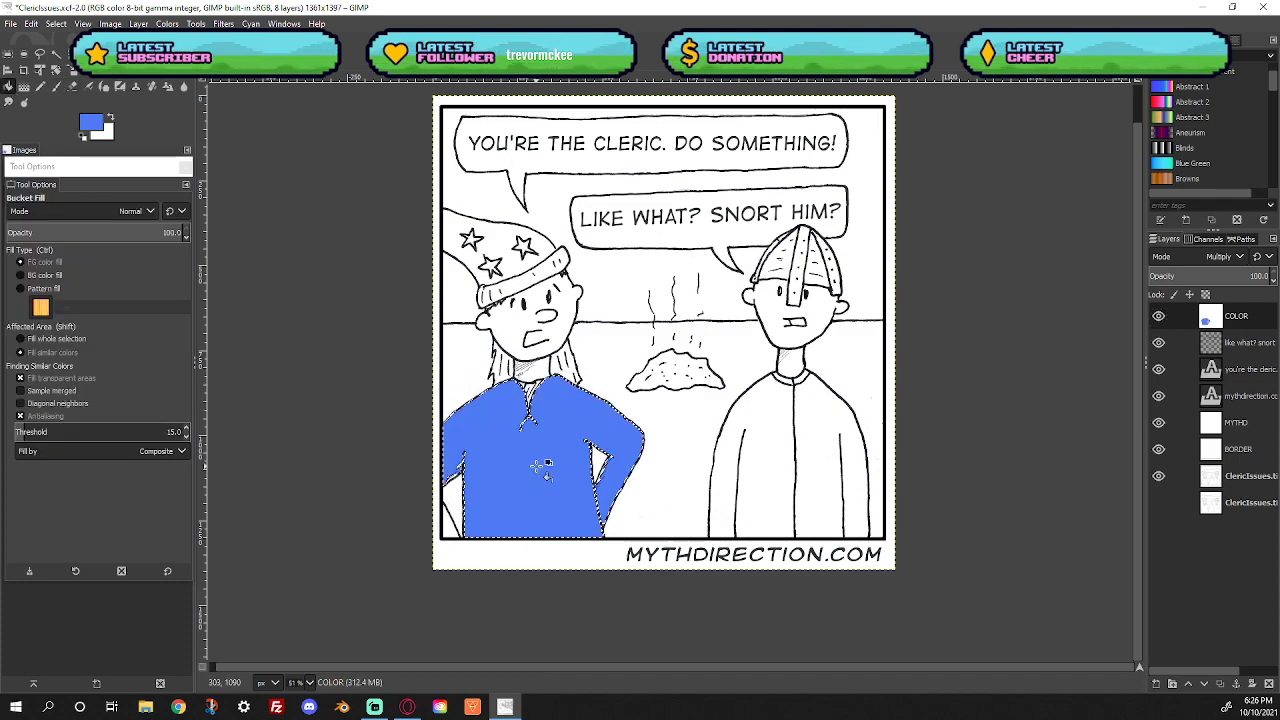
{"action": "left_click", "coordinate": [55, 24]}
{"action": "left_click", "coordinate": [62, 53]}
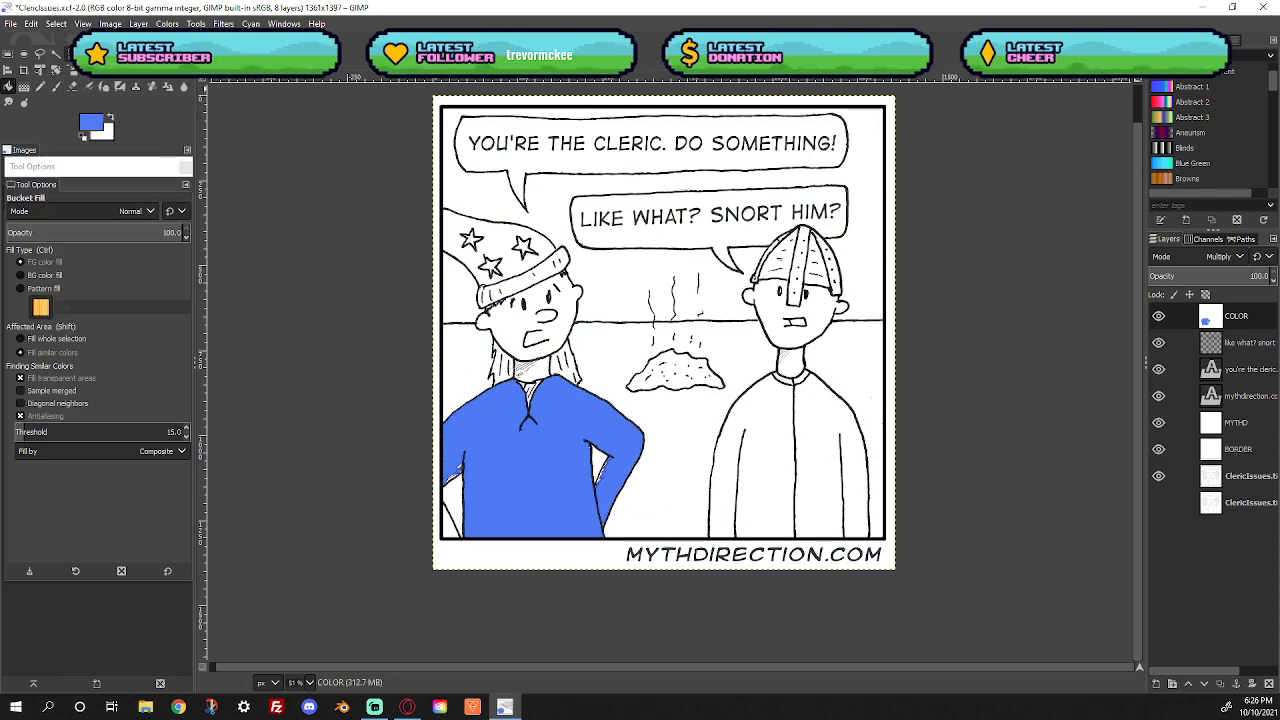
Paint blue over the white gaps around the shirt's hatching lines beside the bent arm's opening on the COLOR layer
{"action": "left_click", "coordinate": [170, 88]}
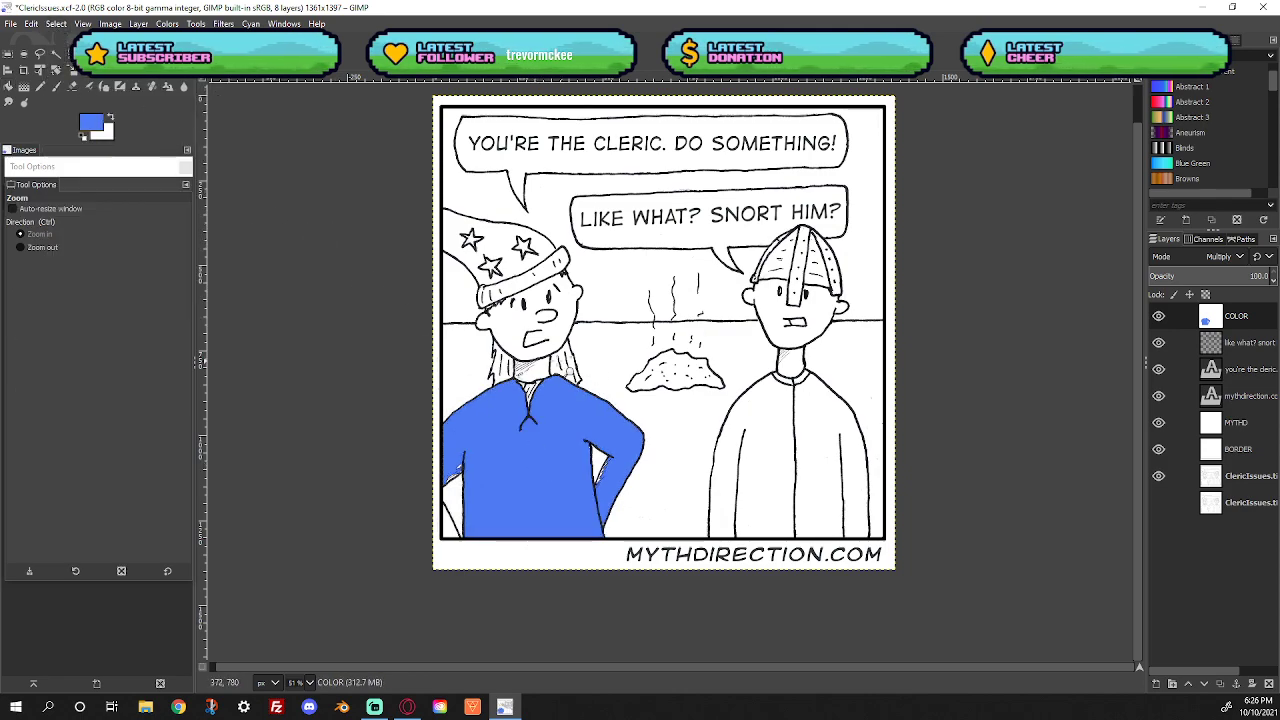
{"action": "left_click", "coordinate": [568, 390]}
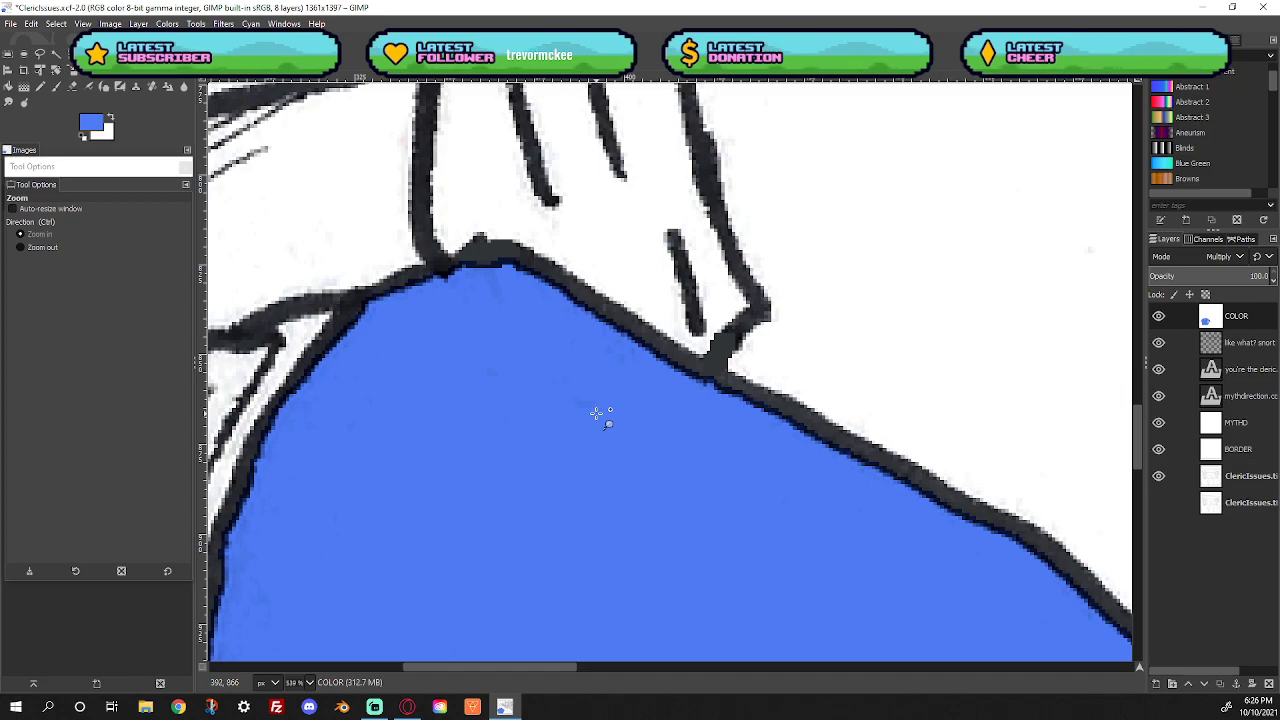
{"action": "scroll", "coordinate": [600, 415], "scroll_direction": "down", "scroll_amount": 10}
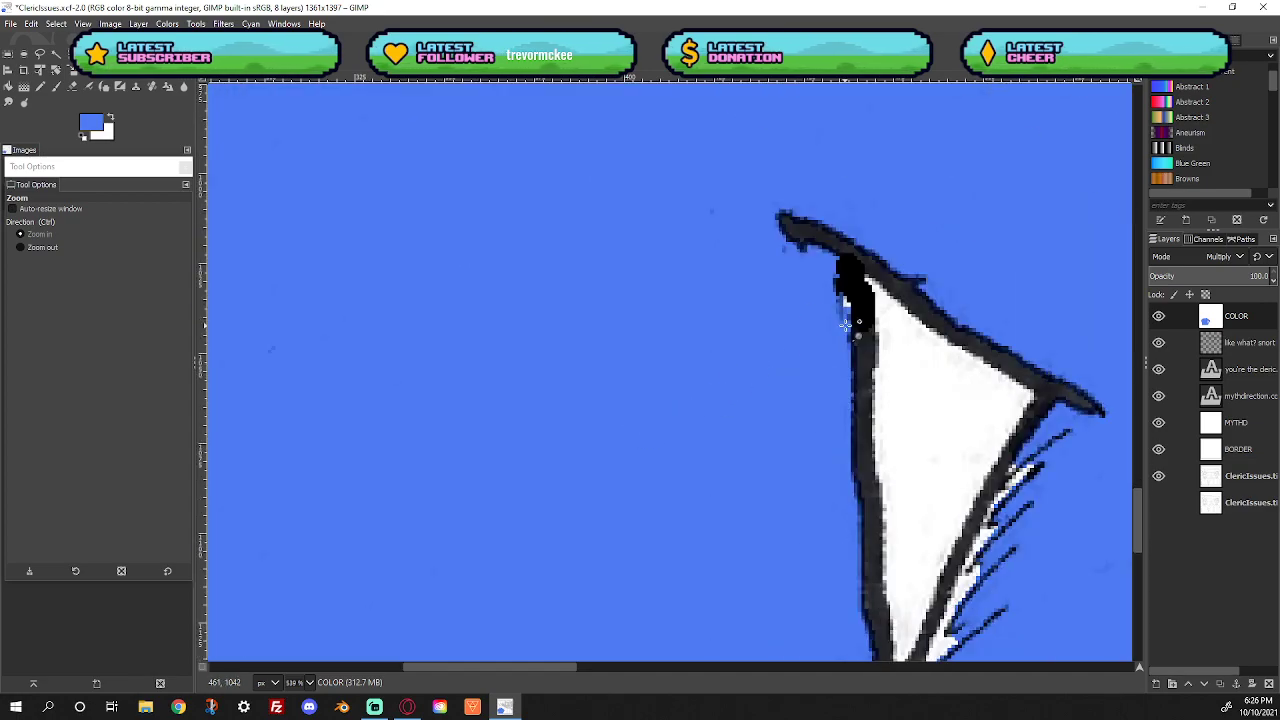
{"action": "scroll", "coordinate": [960, 432], "scroll_direction": "down", "scroll_amount": 1}
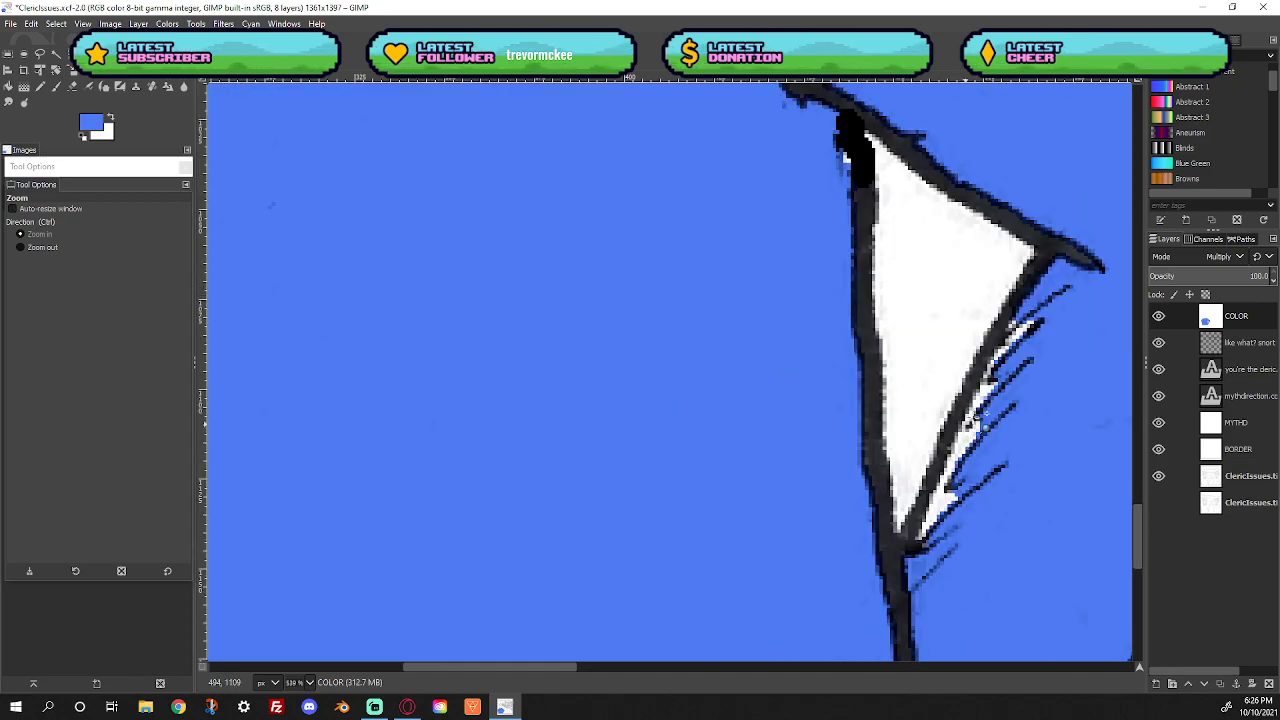
{"action": "left_click", "coordinate": [50, 88]}
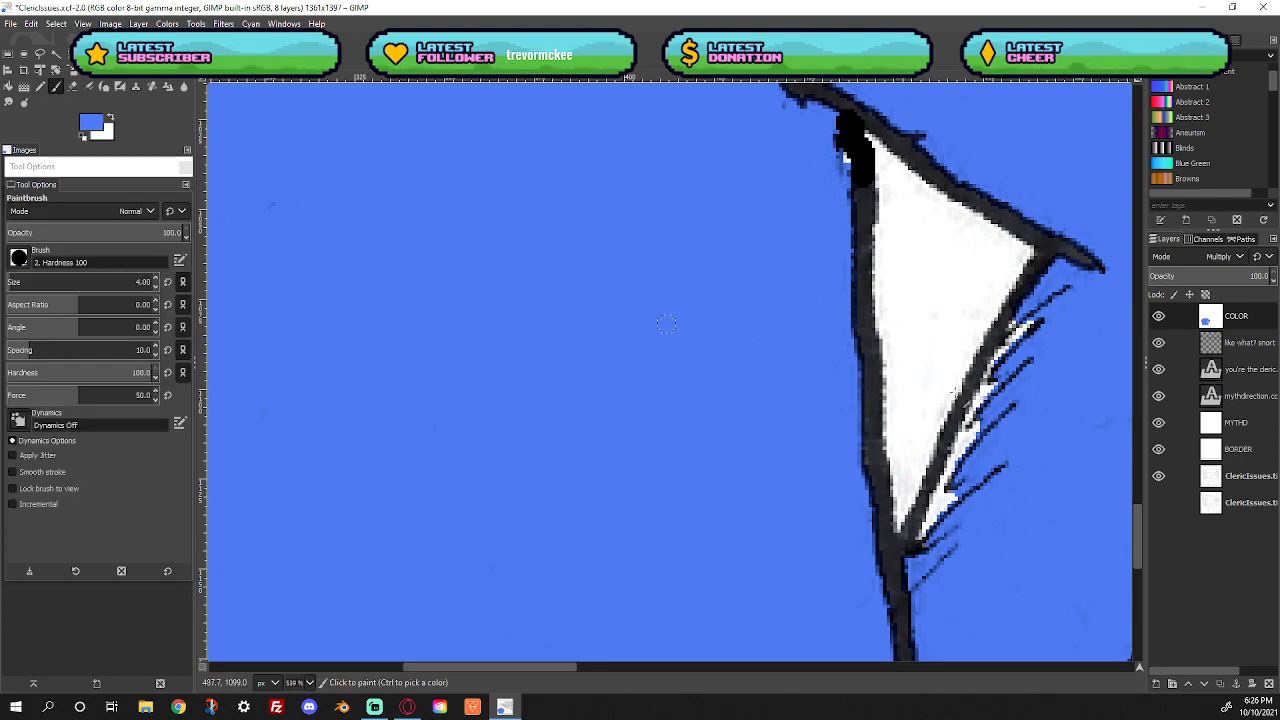
{"action": "mouse_move", "coordinate": [1030, 330]}
{"action": "left_mouse_down"}
{"action": "mouse_move", "coordinate": [985, 431]}
{"action": "mouse_move", "coordinate": [990, 350]}
{"action": "left_mouse_up"}
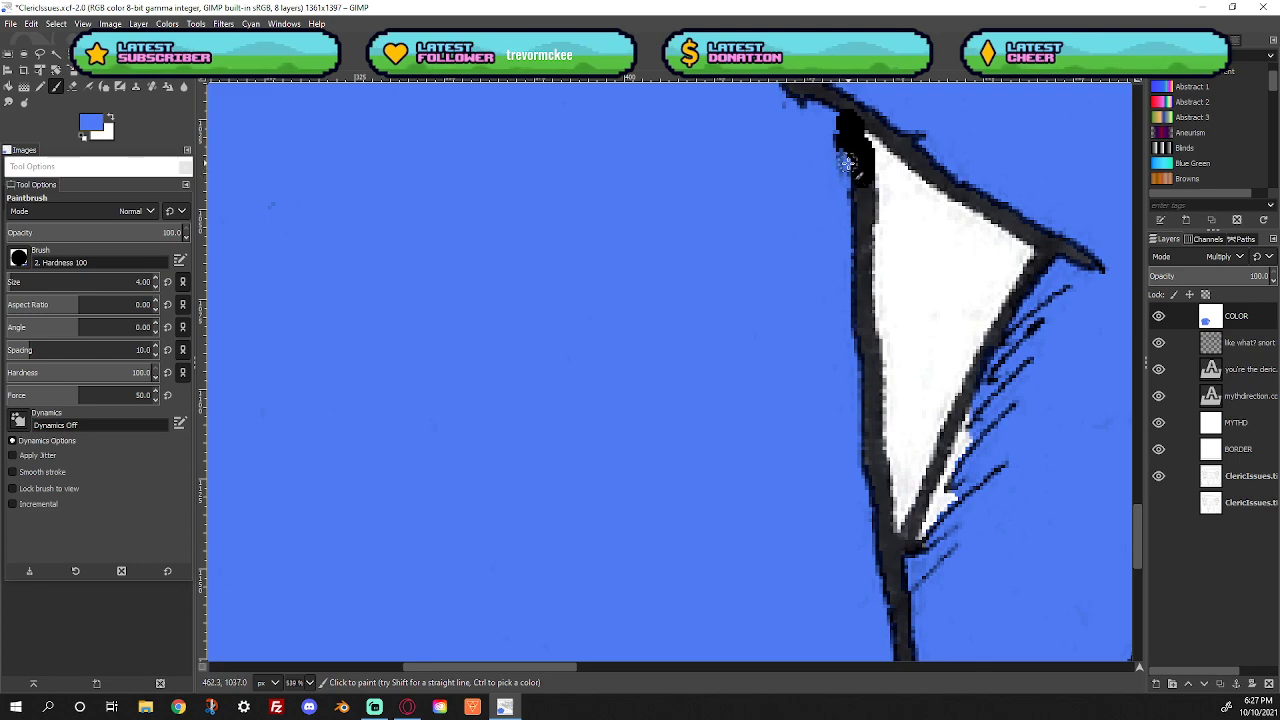
{"action": "mouse_move", "coordinate": [978, 410]}
{"action": "left_mouse_down"}
{"action": "mouse_move", "coordinate": [925, 532]}
{"action": "mouse_move", "coordinate": [955, 487]}
{"action": "left_mouse_up"}
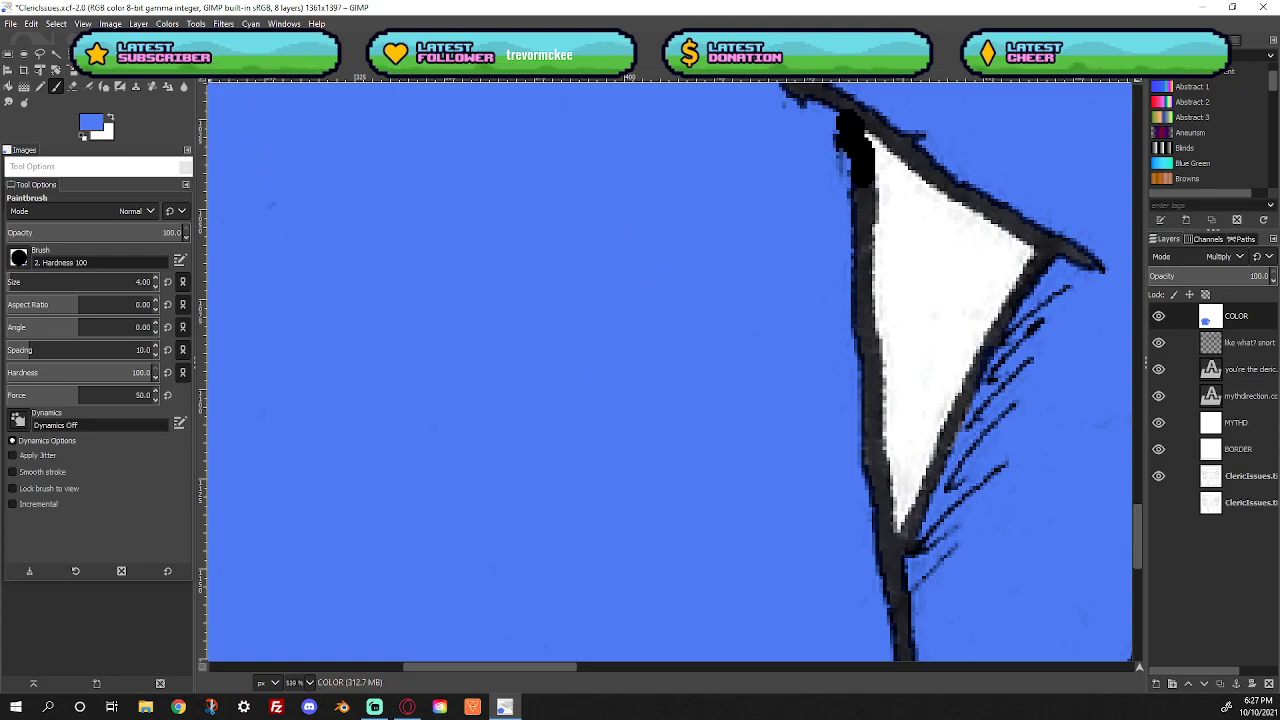
{"action": "key", "text": "z"}
{"action": "left_click", "coordinate": [485, 312]}
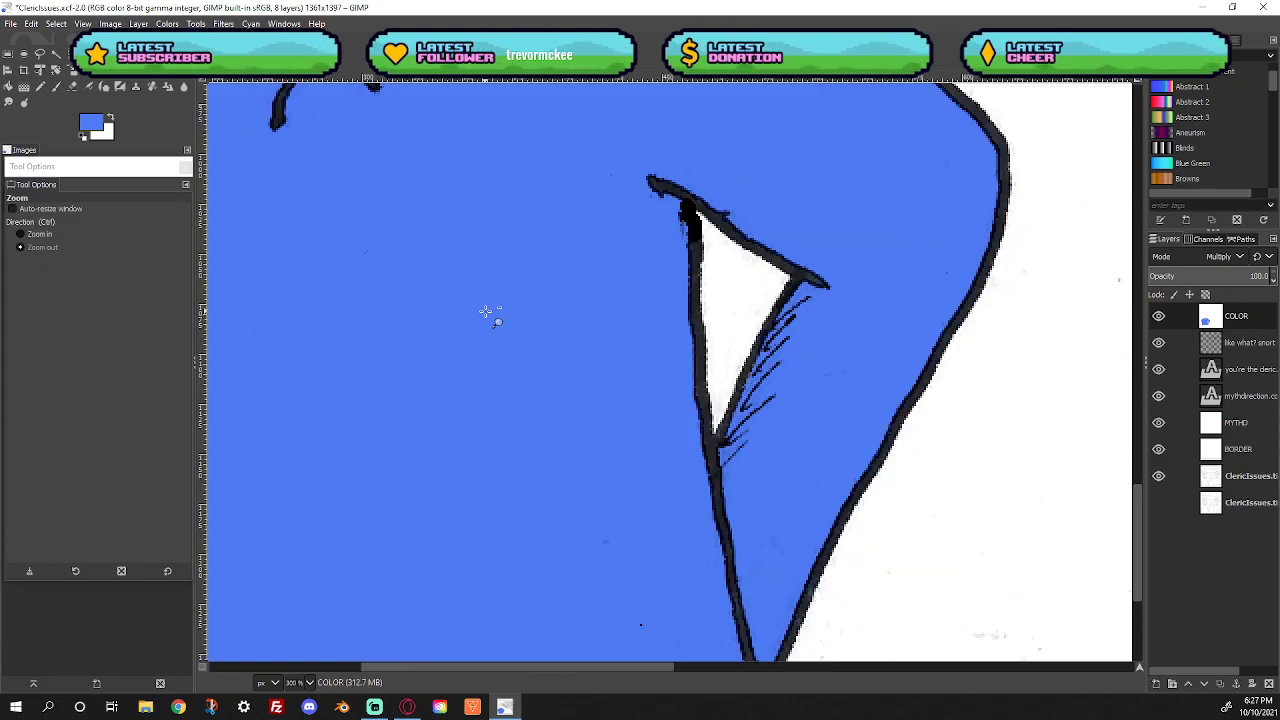
Pencil blue over the white gaps around the hatching beside the shirt's other arm opening, near the panel border, on the COLOR layer
{"action": "left_click", "coordinate": [485, 312]}
{"action": "left_click", "coordinate": [485, 312]}
{"action": "left_click", "coordinate": [975, 305], "text": "ctrl"}
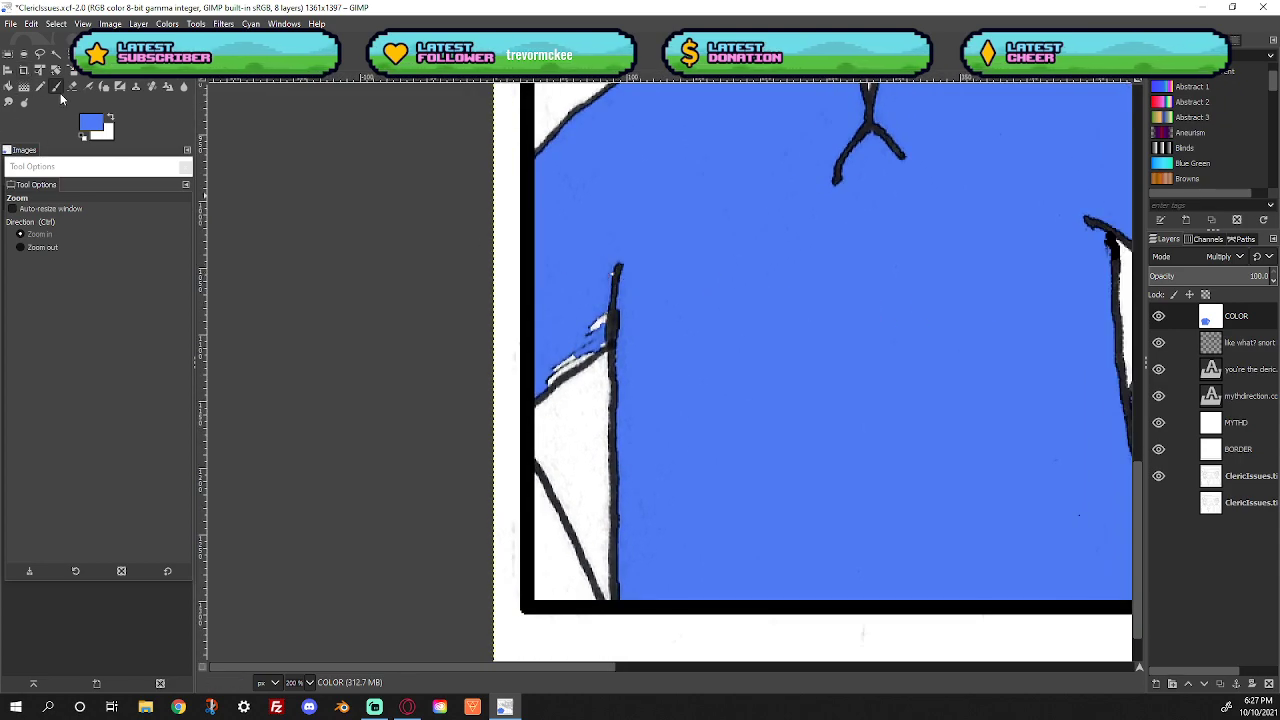
{"action": "left_click", "coordinate": [59, 88]}
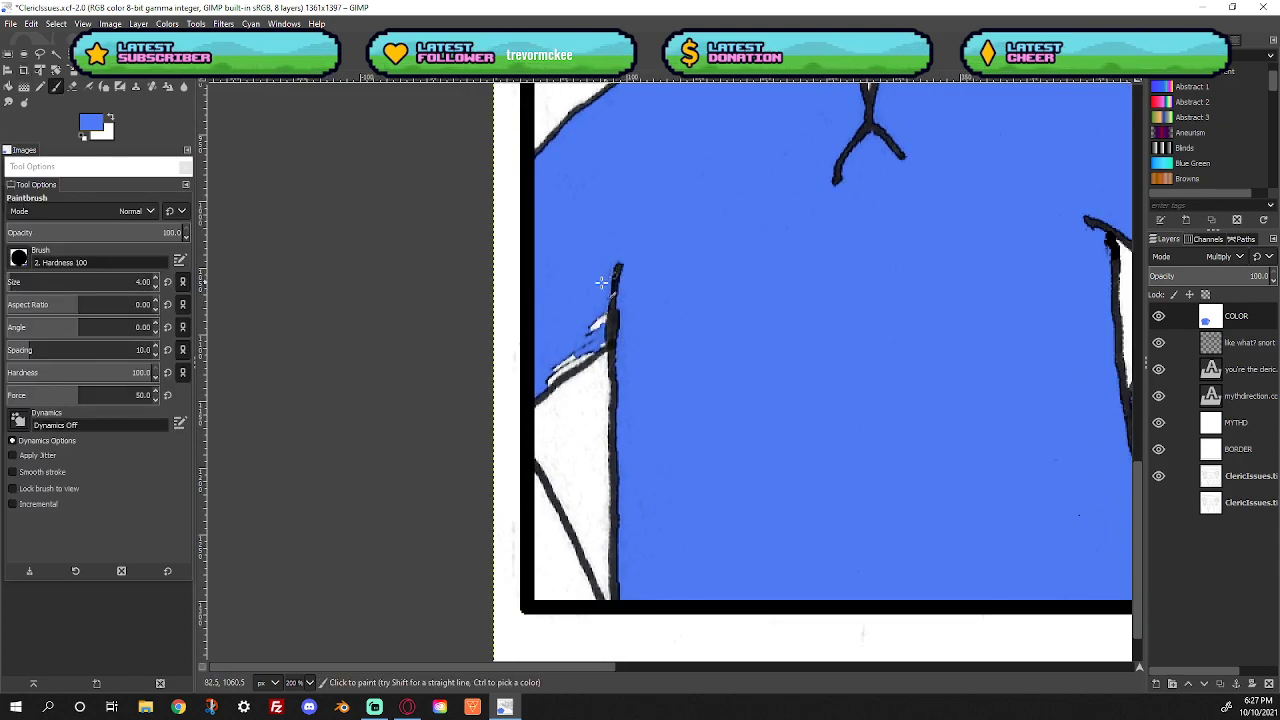
{"action": "left_click", "coordinate": [42, 88]}
{"action": "mouse_move", "coordinate": [605, 291]}
{"action": "left_mouse_down"}
{"action": "mouse_move", "coordinate": [590, 333]}
{"action": "mouse_move", "coordinate": [600, 324]}
{"action": "mouse_move", "coordinate": [604, 344]}
{"action": "mouse_move", "coordinate": [549, 381]}
{"action": "mouse_move", "coordinate": [604, 349]}
{"action": "mouse_move", "coordinate": [575, 360]}
{"action": "mouse_move", "coordinate": [613, 305]}
{"action": "left_mouse_up"}
{"action": "left_click_drag", "start_coordinate": [810, 283], "coordinate": [540, 531]}
{"action": "left_click_drag", "start_coordinate": [677, 271], "coordinate": [727, 429]}
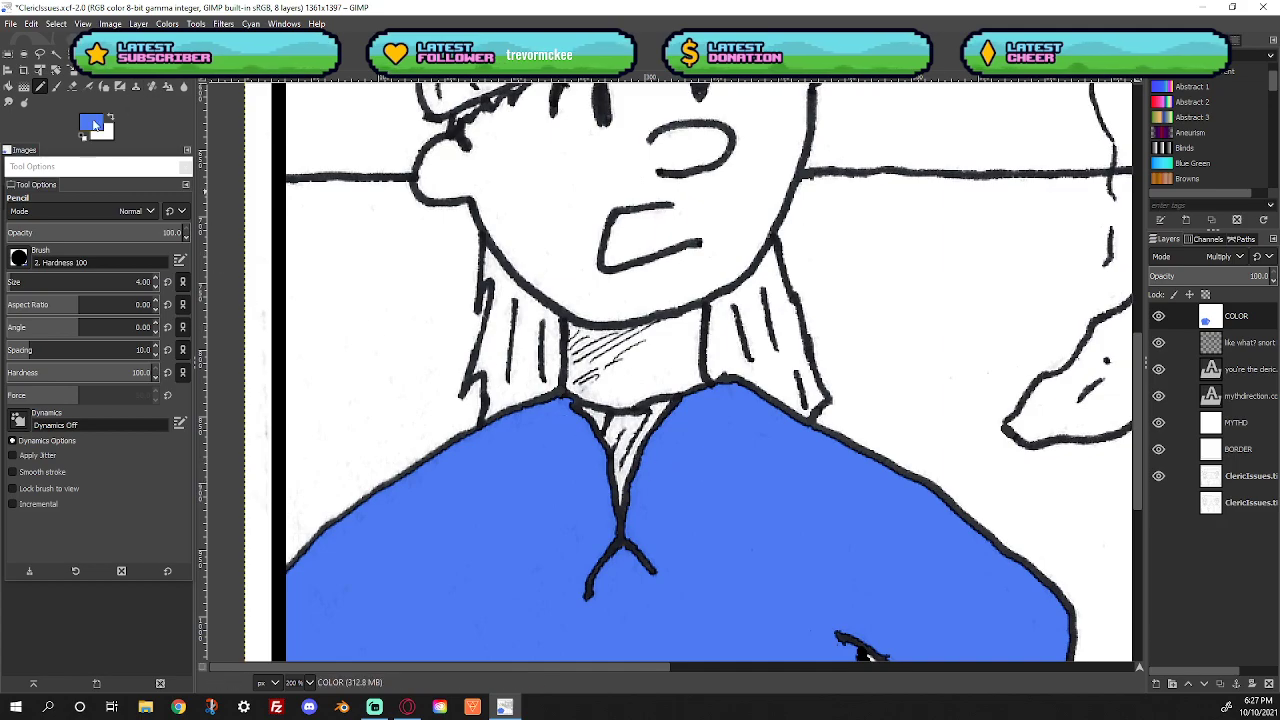
Set the foreground color to greenish yellow eaff1b
{"action": "left_click", "coordinate": [92, 121]}
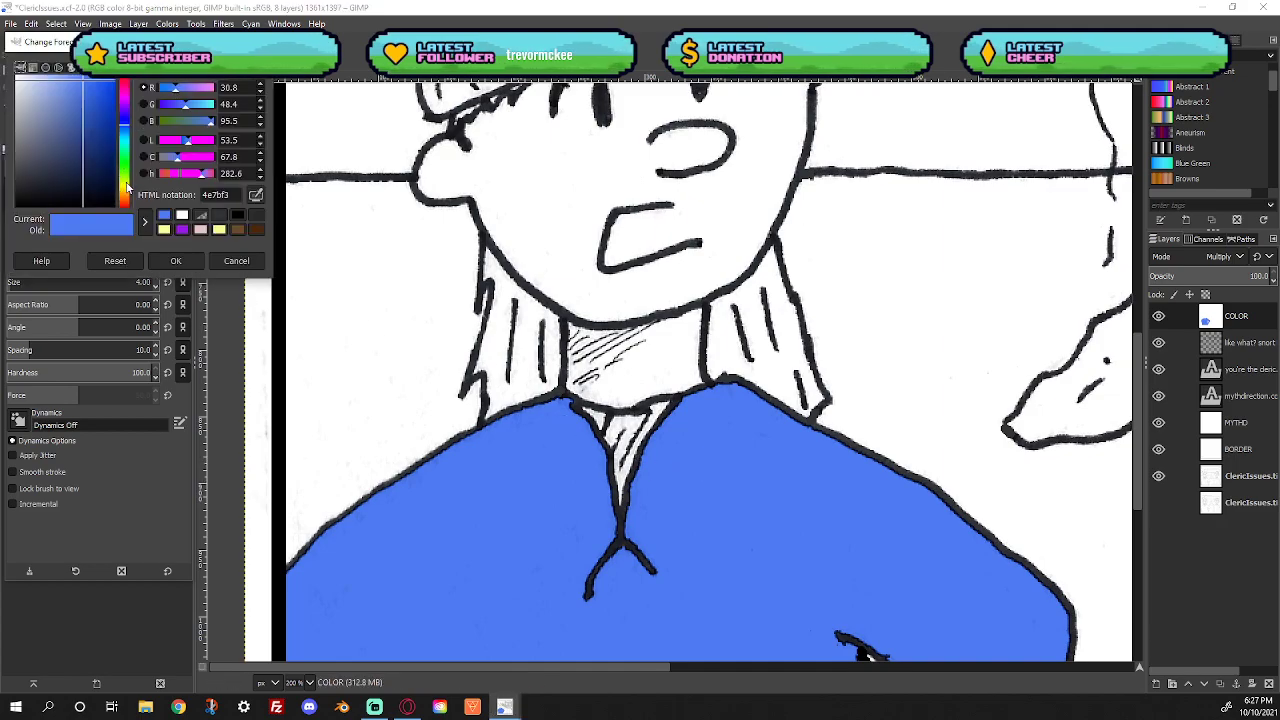
{"action": "left_click", "coordinate": [127, 184]}
{"action": "left_click", "coordinate": [83, 108]}
{"action": "left_click_drag", "start_coordinate": [83, 108], "coordinate": [106, 82]}
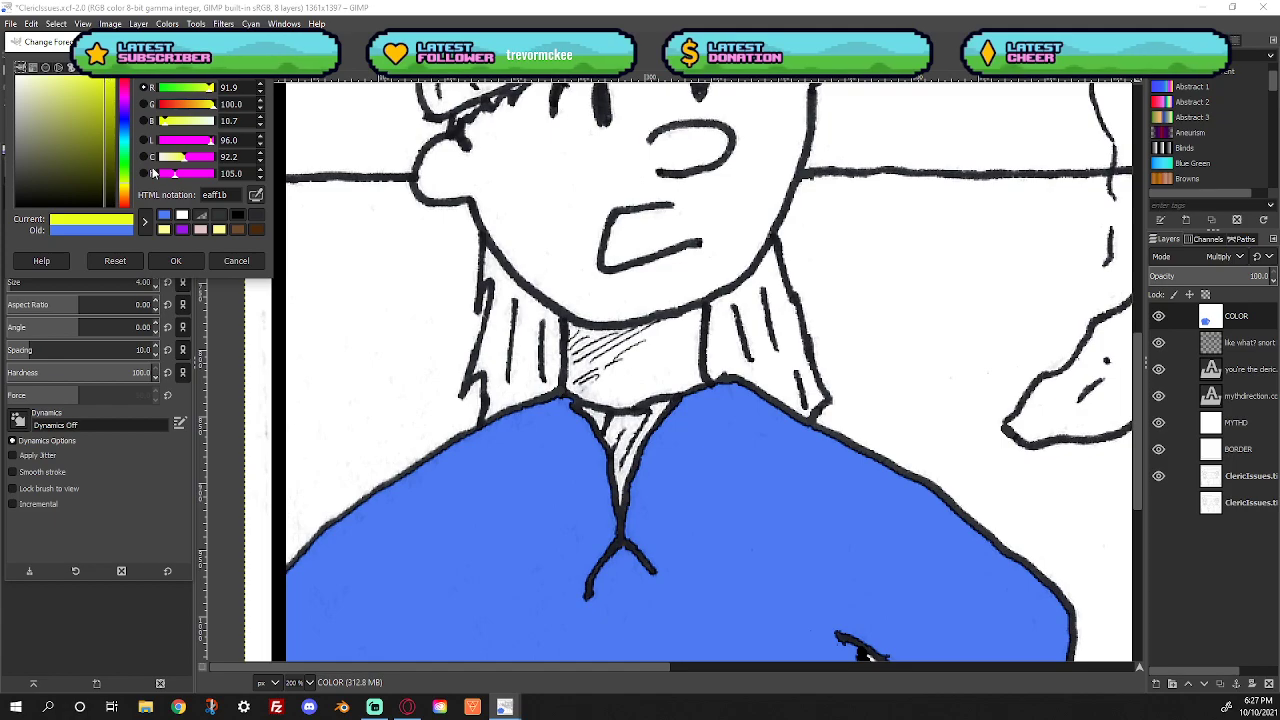
{"action": "left_click", "coordinate": [178, 261]}
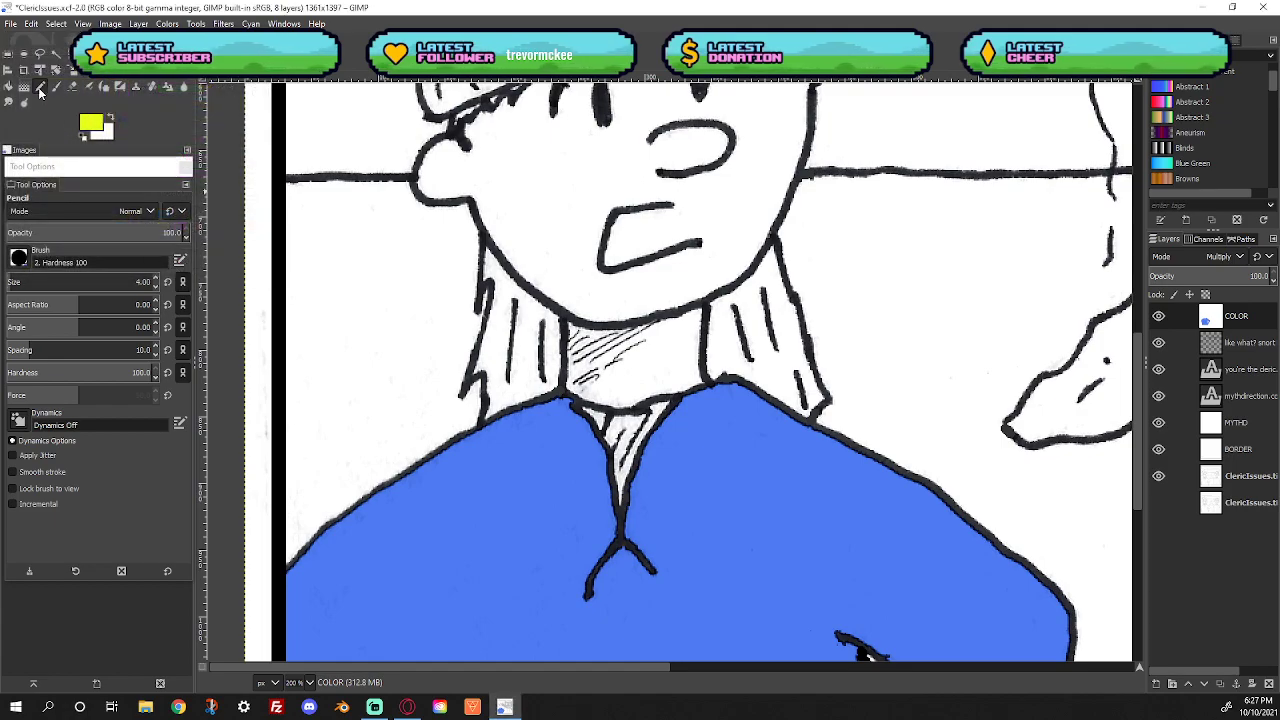
Set the pencil size to 11 and paint yellow across the upper part of the shirt's neck opening
{"action": "left_click", "coordinate": [131, 283]}
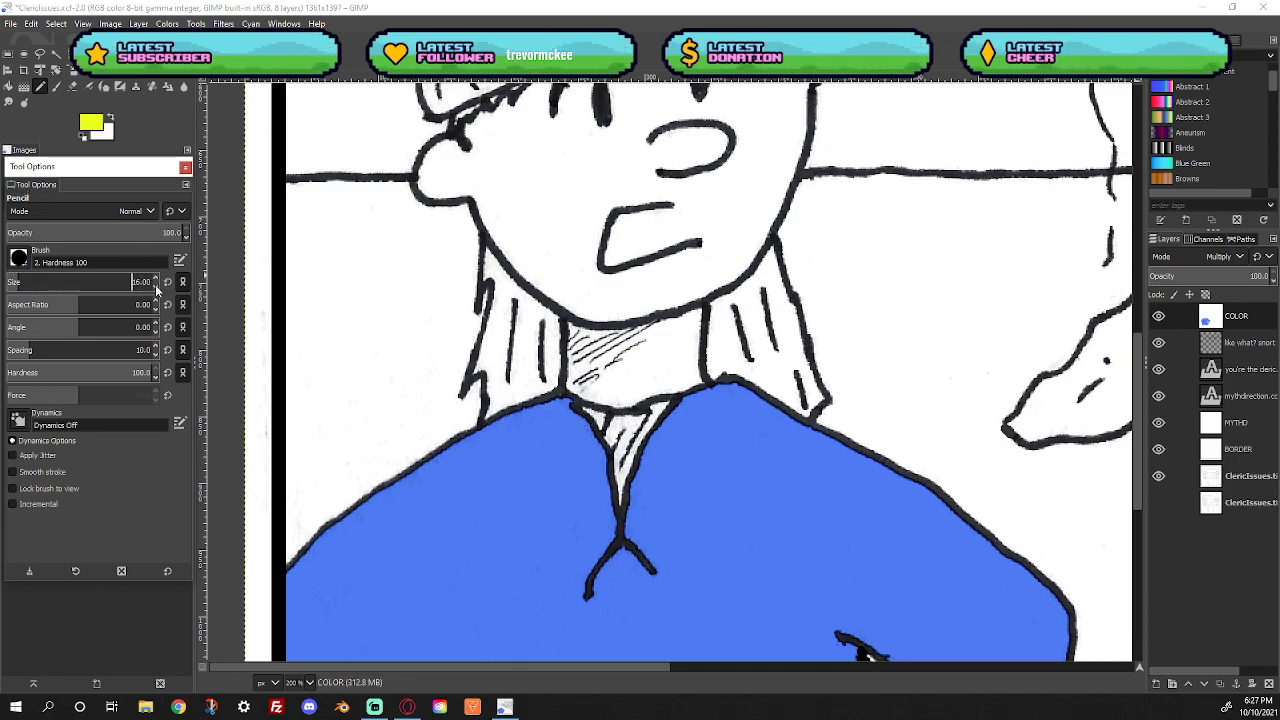
{"action": "scroll", "coordinate": [156, 290], "scroll_direction": "down", "scroll_amount": 3}
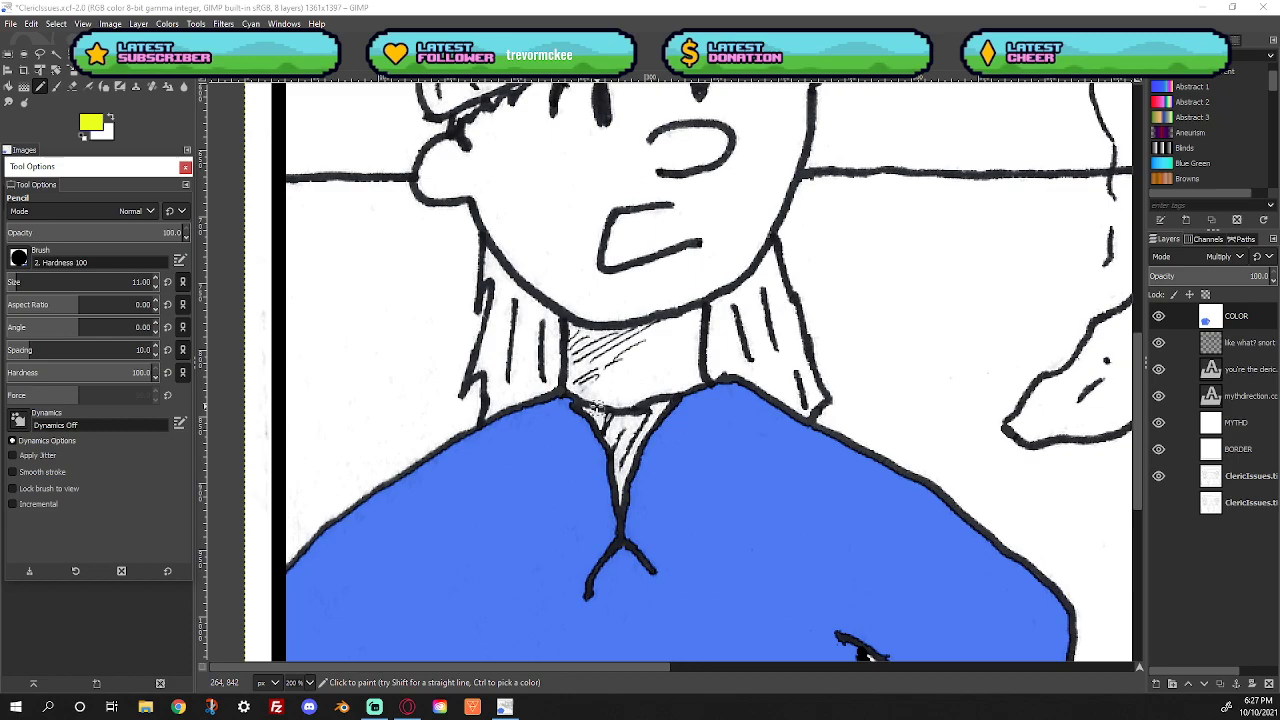
{"action": "mouse_move", "coordinate": [588, 410]}
{"action": "left_mouse_down"}
{"action": "mouse_move", "coordinate": [645, 430]}
{"action": "mouse_move", "coordinate": [668, 415]}
{"action": "mouse_move", "coordinate": [632, 440]}
{"action": "mouse_move", "coordinate": [620, 425]}
{"action": "mouse_move", "coordinate": [626, 436]}
{"action": "left_mouse_up"}
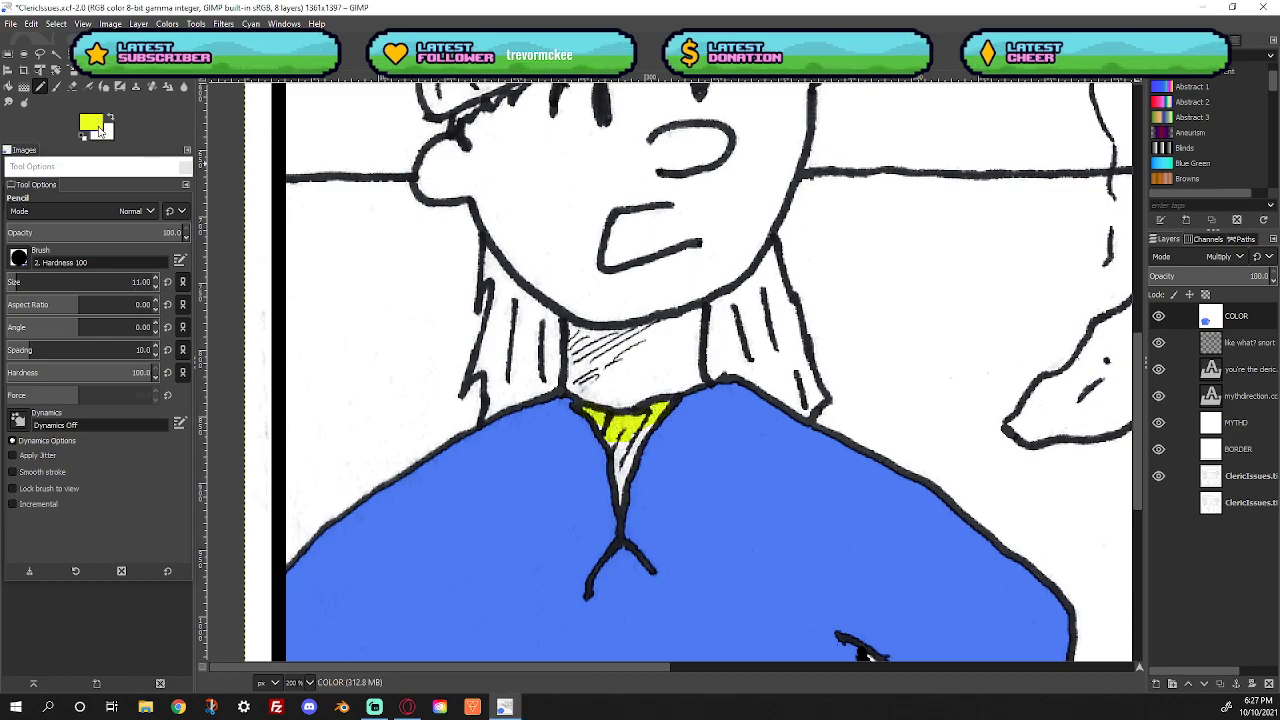
Adjust the foreground color to pure yellow ffff1b
{"action": "left_click", "coordinate": [99, 128]}
{"action": "left_click_drag", "start_coordinate": [209, 91], "coordinate": [241, 97]}
{"action": "left_click", "coordinate": [176, 261]}
Try to pencil the whole neck opening yellow by hand, and undo the yellow strokes
{"action": "mouse_move", "coordinate": [572, 408]}
{"action": "left_mouse_down"}
{"action": "mouse_move", "coordinate": [612, 428]}
{"action": "mouse_move", "coordinate": [660, 418]}
{"action": "mouse_move", "coordinate": [615, 445]}
{"action": "mouse_move", "coordinate": [608, 436]}
{"action": "mouse_move", "coordinate": [634, 439]}
{"action": "mouse_move", "coordinate": [622, 476]}
{"action": "mouse_move", "coordinate": [640, 432]}
{"action": "mouse_move", "coordinate": [616, 468]}
{"action": "mouse_move", "coordinate": [620, 509]}
{"action": "mouse_move", "coordinate": [624, 478]}
{"action": "left_mouse_up"}
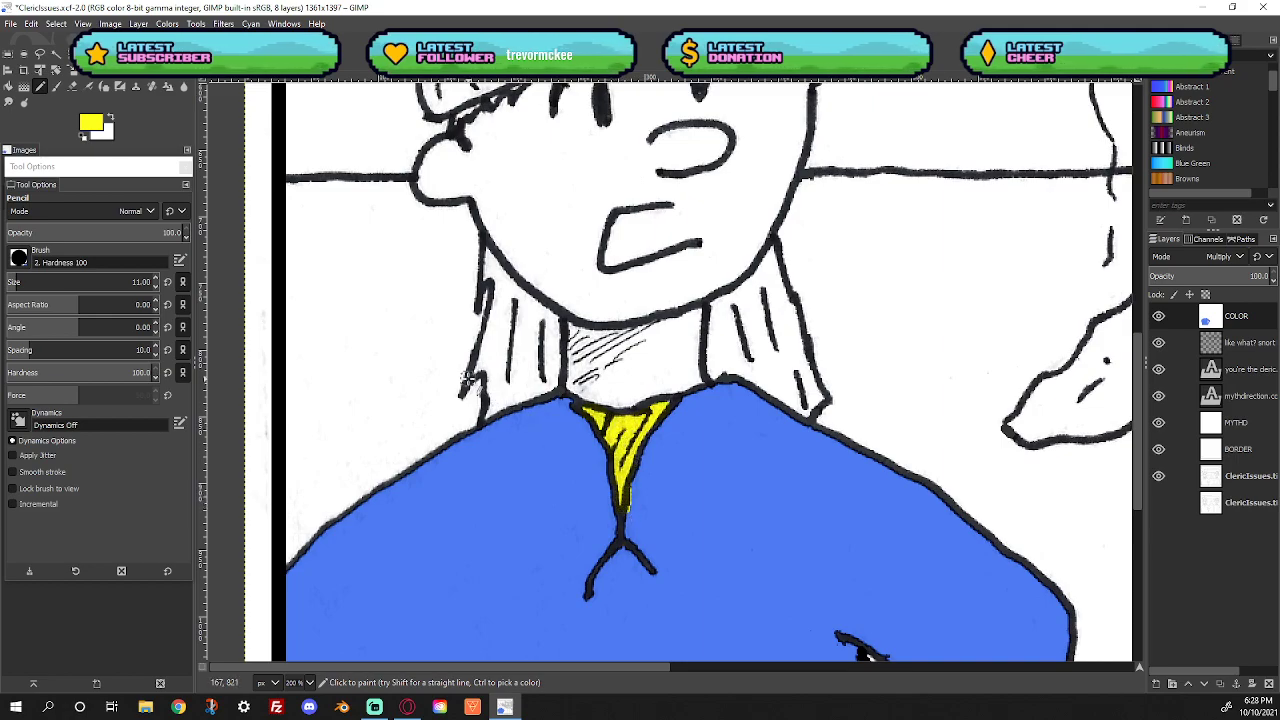
{"action": "key", "text": "ctrl+z"}
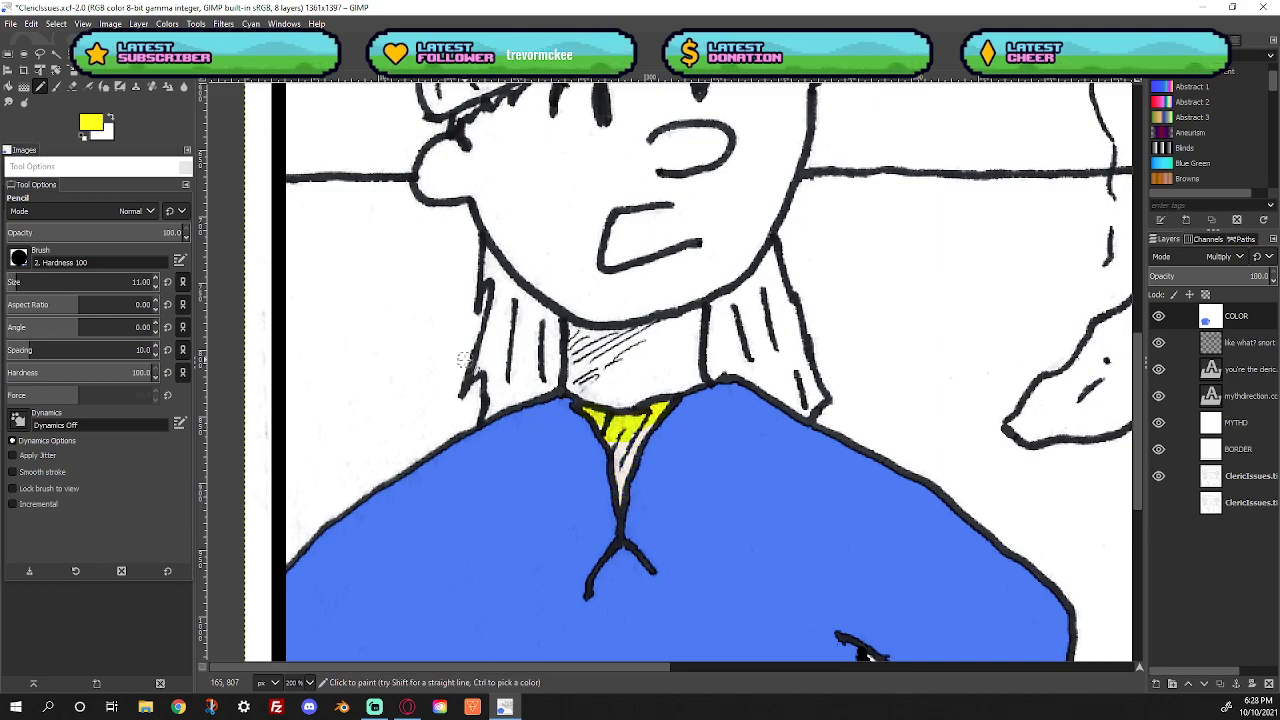
{"action": "left_click", "coordinate": [40, 53]}
{"action": "left_click", "coordinate": [577, 398]}
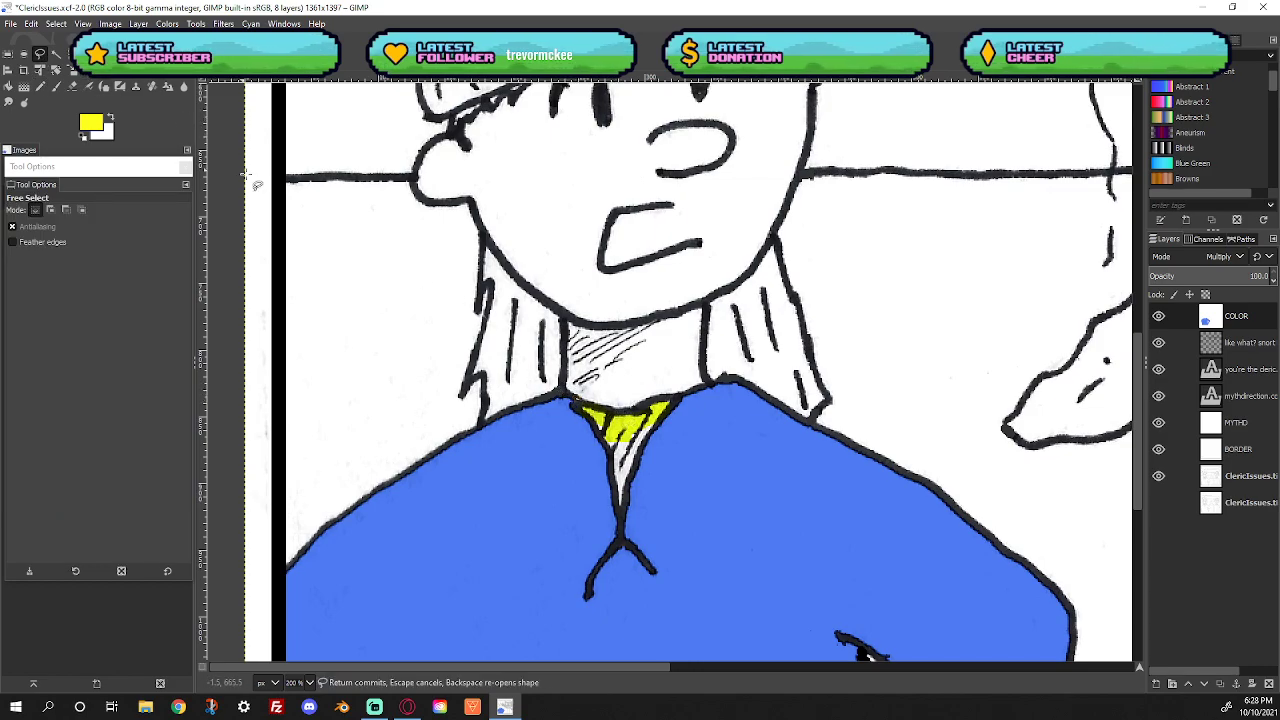
{"action": "key", "text": "ctrl+z"}
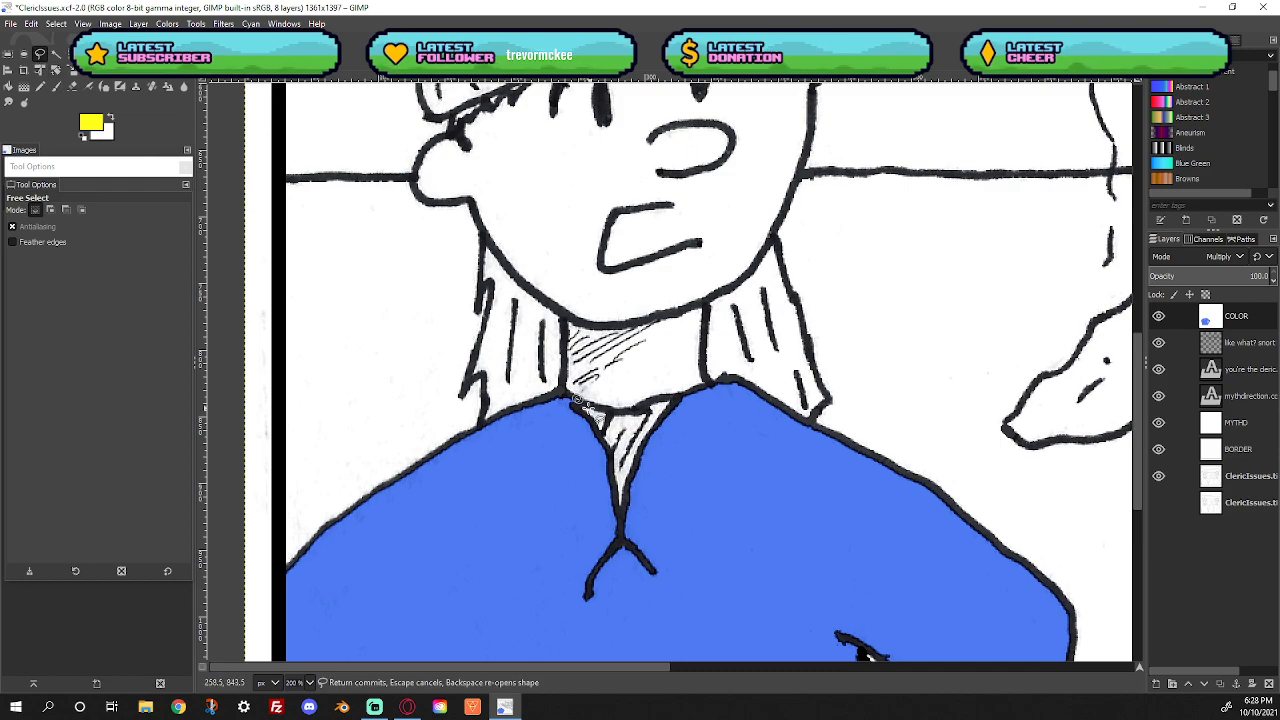
{"action": "key", "text": "r"}
Outline the shirt's V-shaped neck opening with a closed Free Select polygon
{"action": "left_click", "coordinate": [40, 55]}
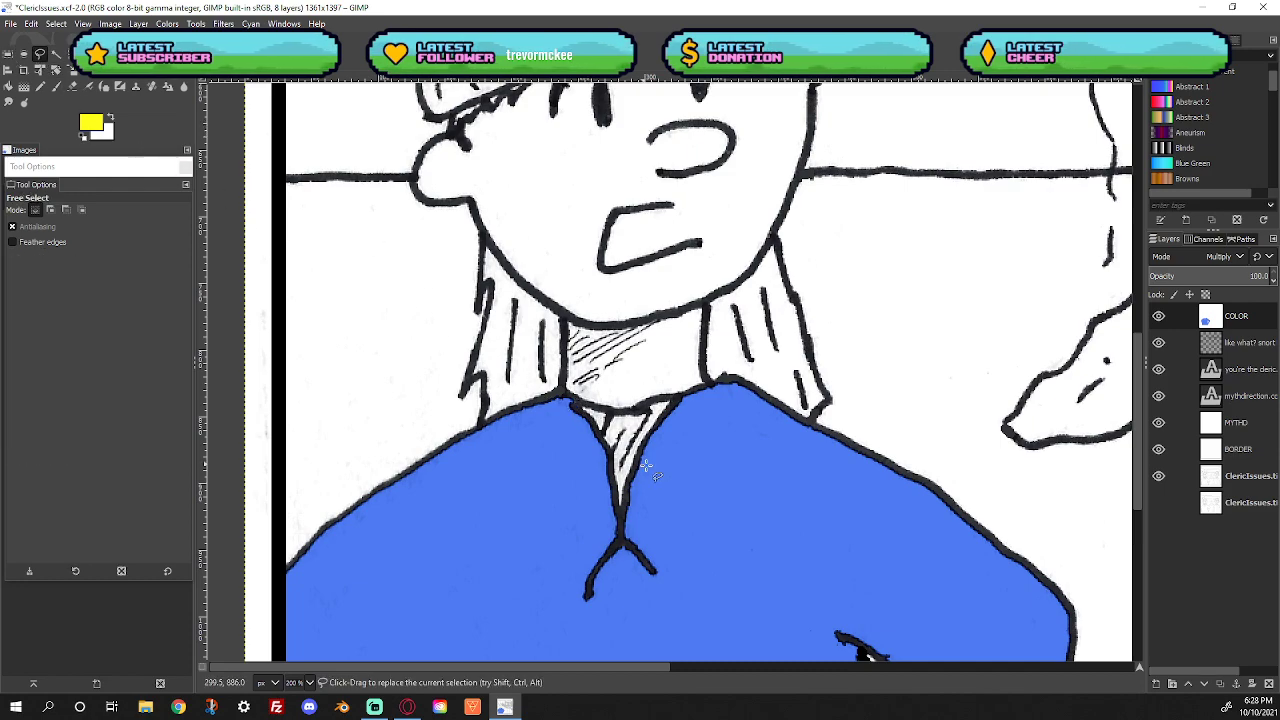
{"action": "left_click", "coordinate": [572, 401]}
{"action": "left_click", "coordinate": [607, 410]}
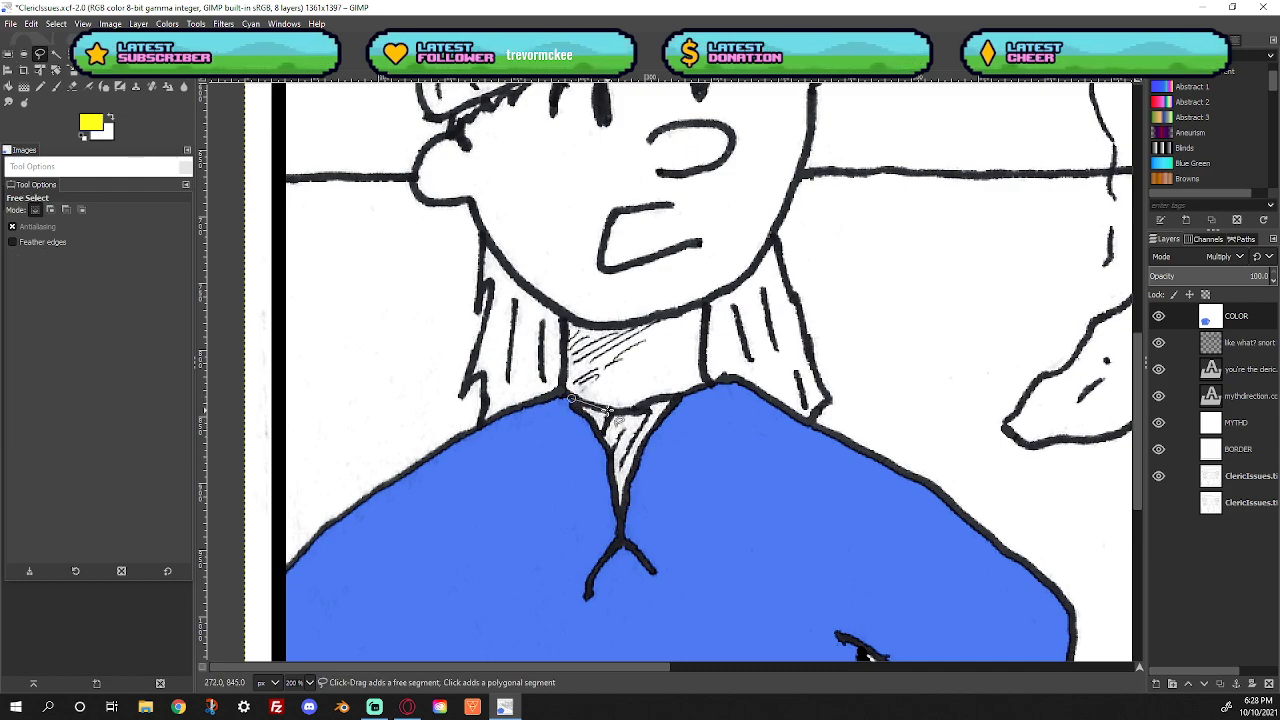
{"action": "left_click", "coordinate": [643, 409]}
{"action": "left_click", "coordinate": [662, 398]}
{"action": "left_click", "coordinate": [679, 396]}
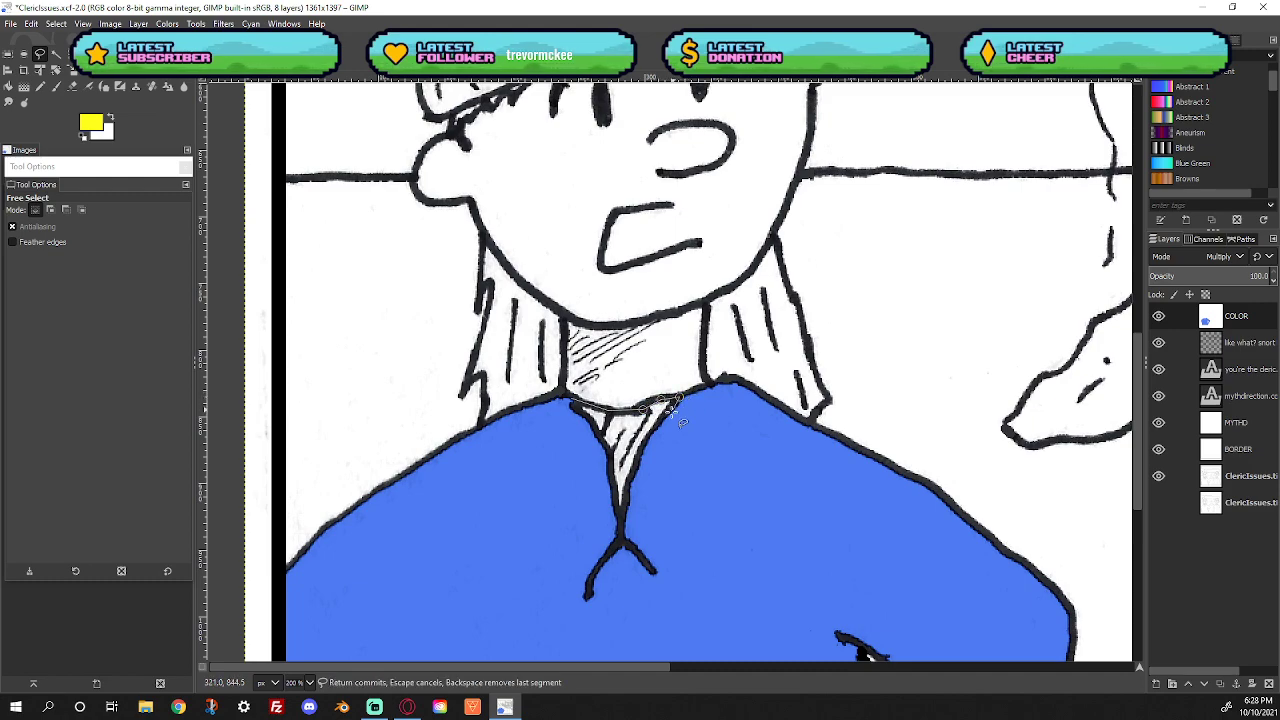
{"action": "left_click", "coordinate": [634, 467]}
{"action": "left_click", "coordinate": [622, 518]}
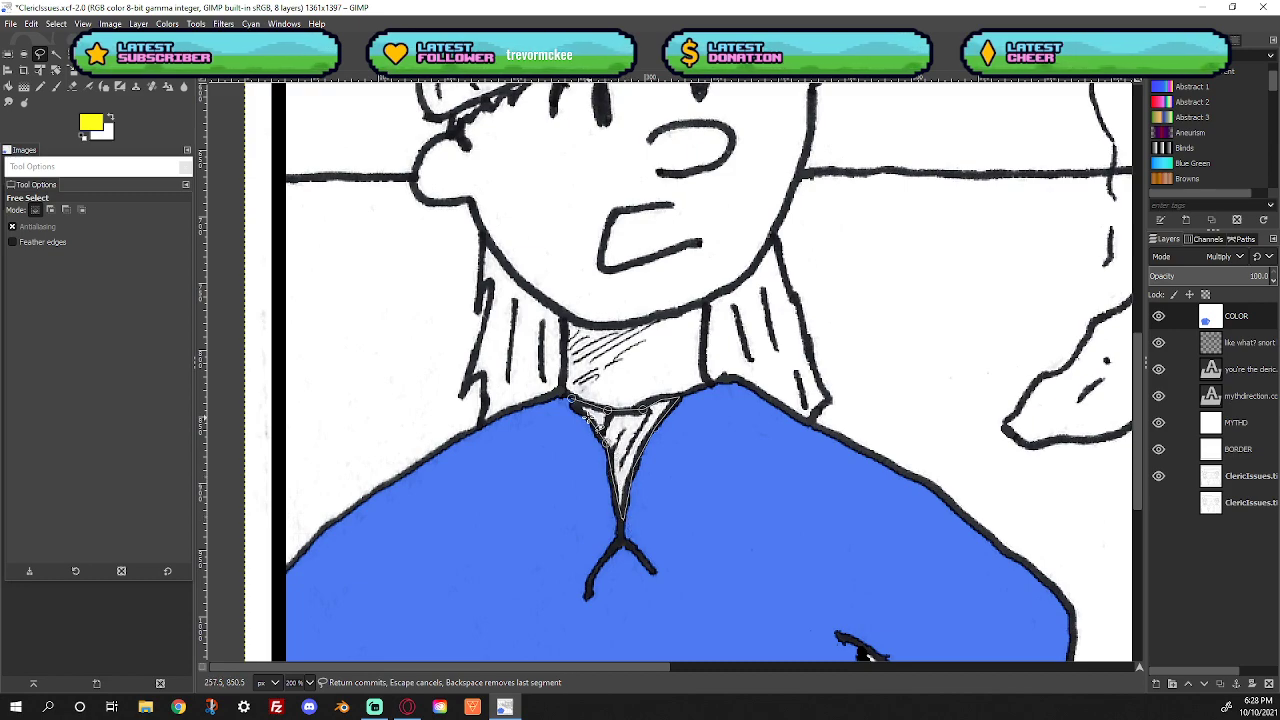
{"action": "left_click", "coordinate": [572, 399]}
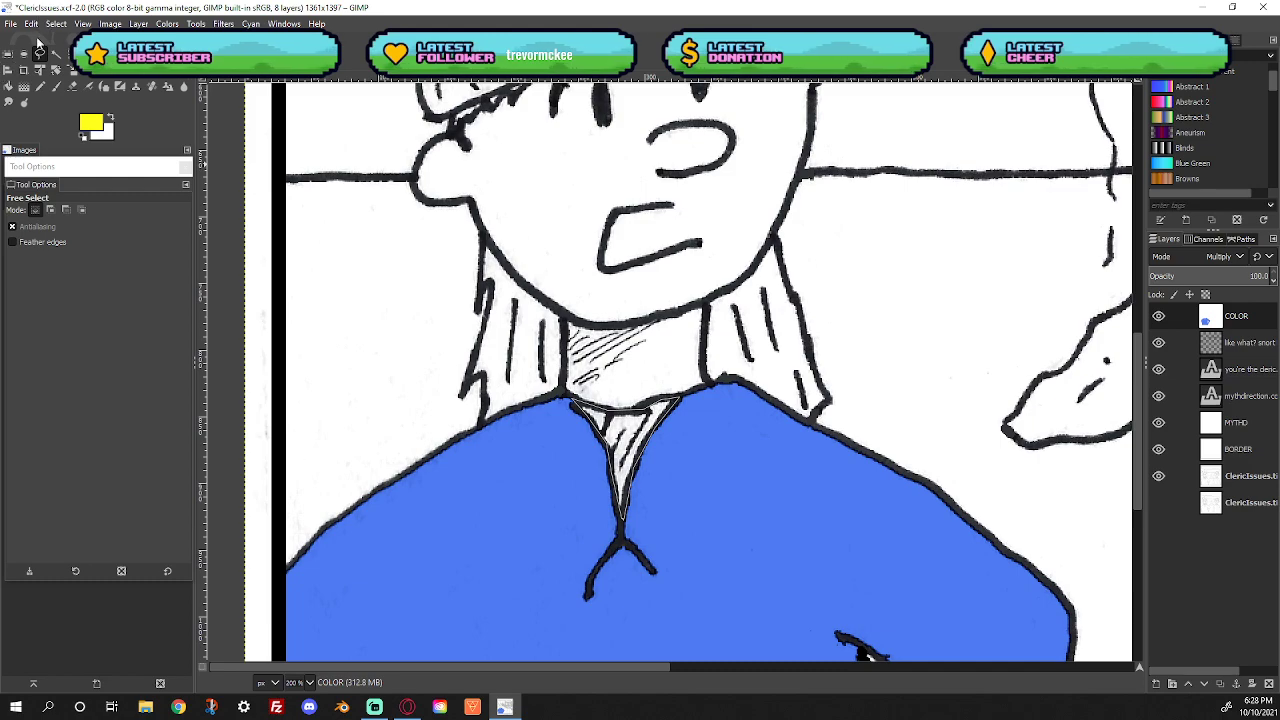
Bucket-fill the neck opening selection with yellow on the COLOR layer and clear the selection
{"action": "left_click", "coordinate": [10, 86]}
{"action": "left_click", "coordinate": [628, 438]}
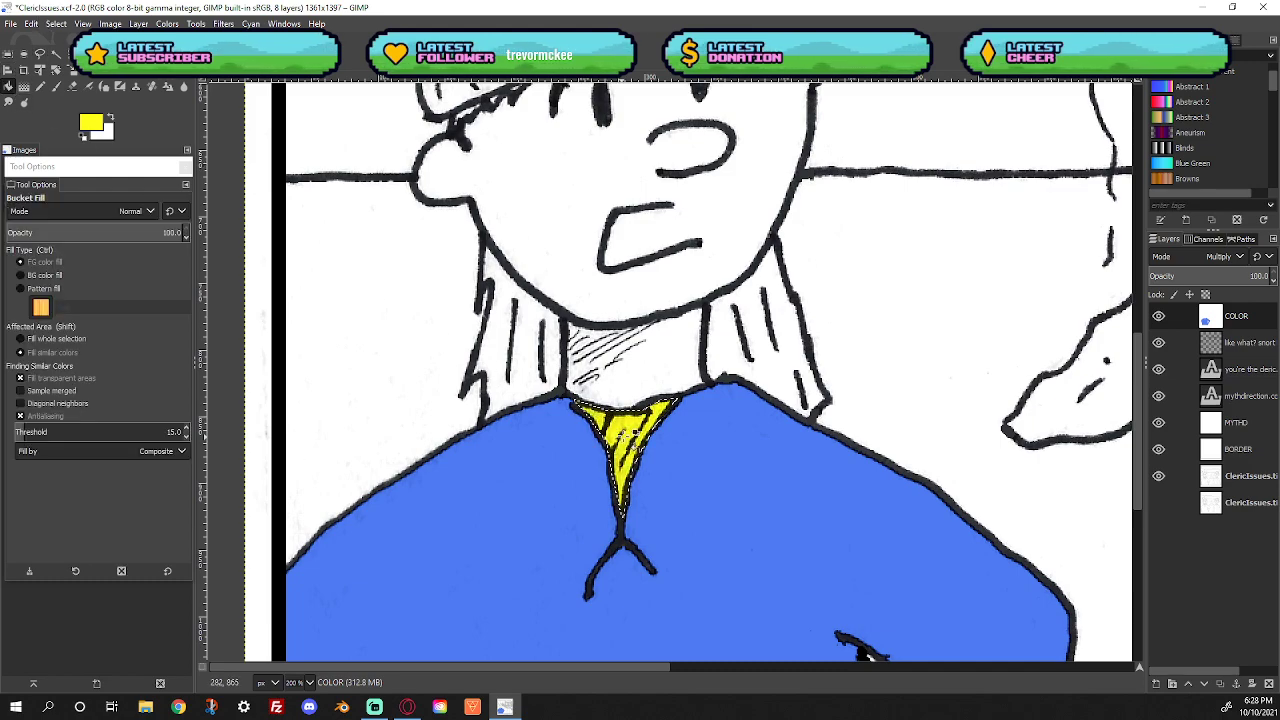
{"action": "left_click", "coordinate": [56, 23]}
{"action": "left_click", "coordinate": [60, 55]}
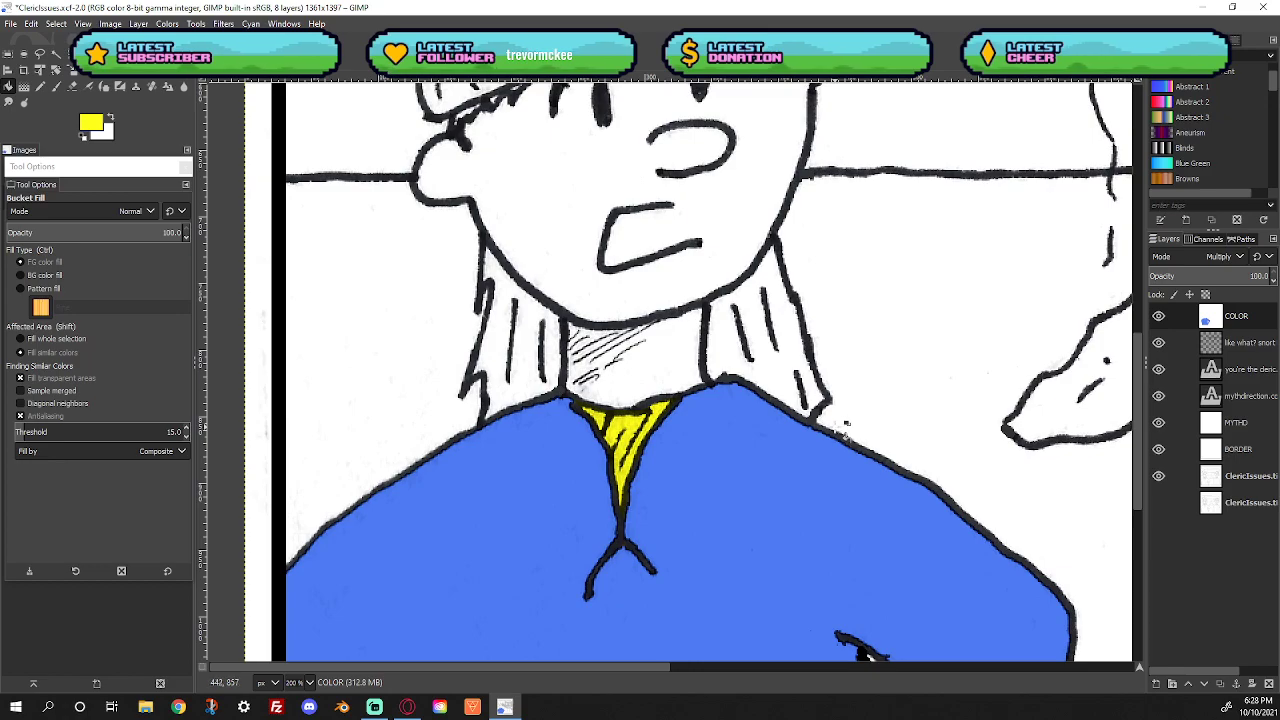
Set the foreground color to dark brown 6c4c0c
{"action": "scroll", "coordinate": [835, 425], "scroll_direction": "up", "scroll_amount": 5}
{"action": "scroll", "coordinate": [820, 415], "scroll_direction": "down", "scroll_amount": 5}
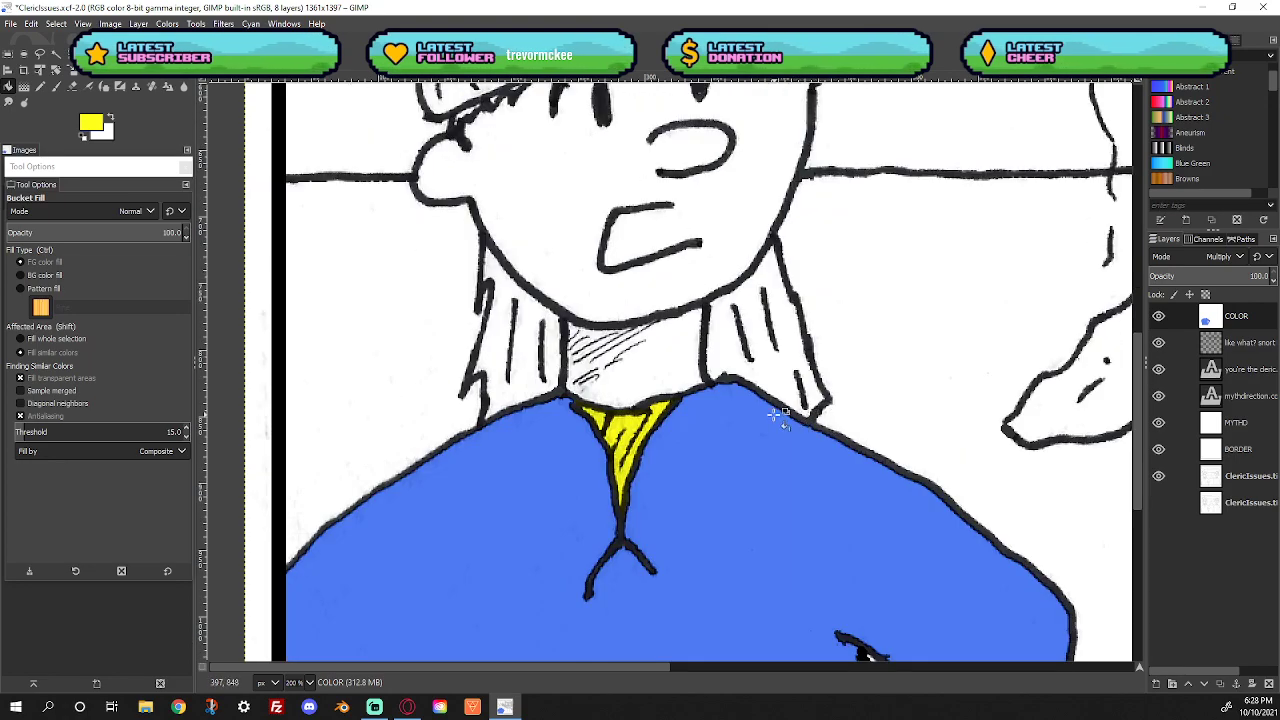
{"action": "left_click", "coordinate": [84, 127]}
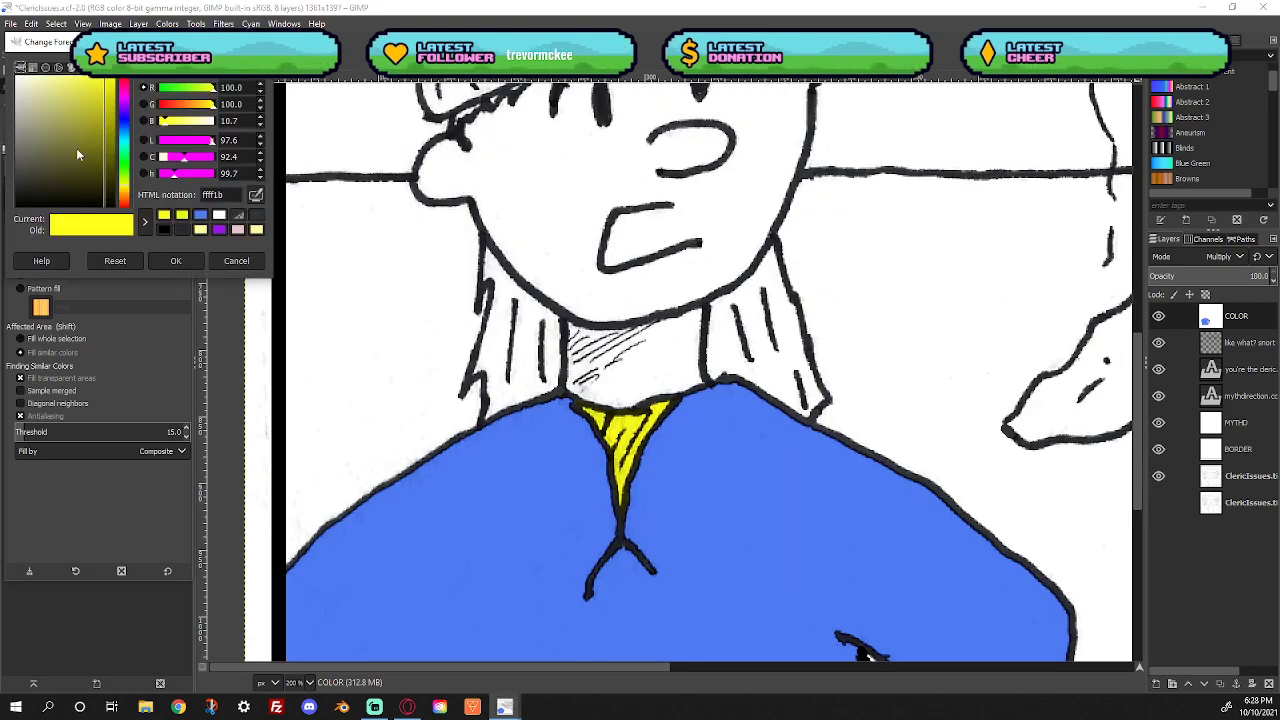
{"action": "left_click", "coordinate": [126, 198]}
{"action": "left_click", "coordinate": [106, 160]}
{"action": "left_click", "coordinate": [129, 200]}
{"action": "left_click_drag", "start_coordinate": [129, 201], "coordinate": [129, 204]}
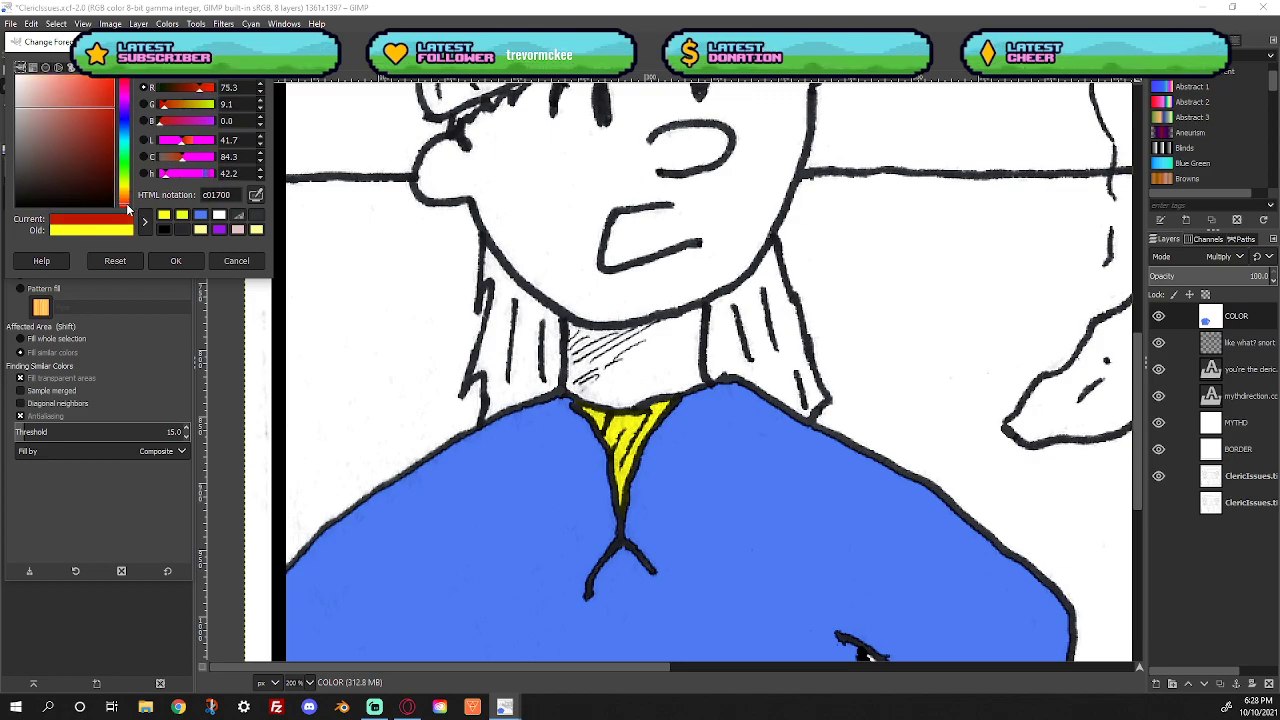
{"action": "left_click_drag", "start_coordinate": [106, 101], "coordinate": [109, 129]}
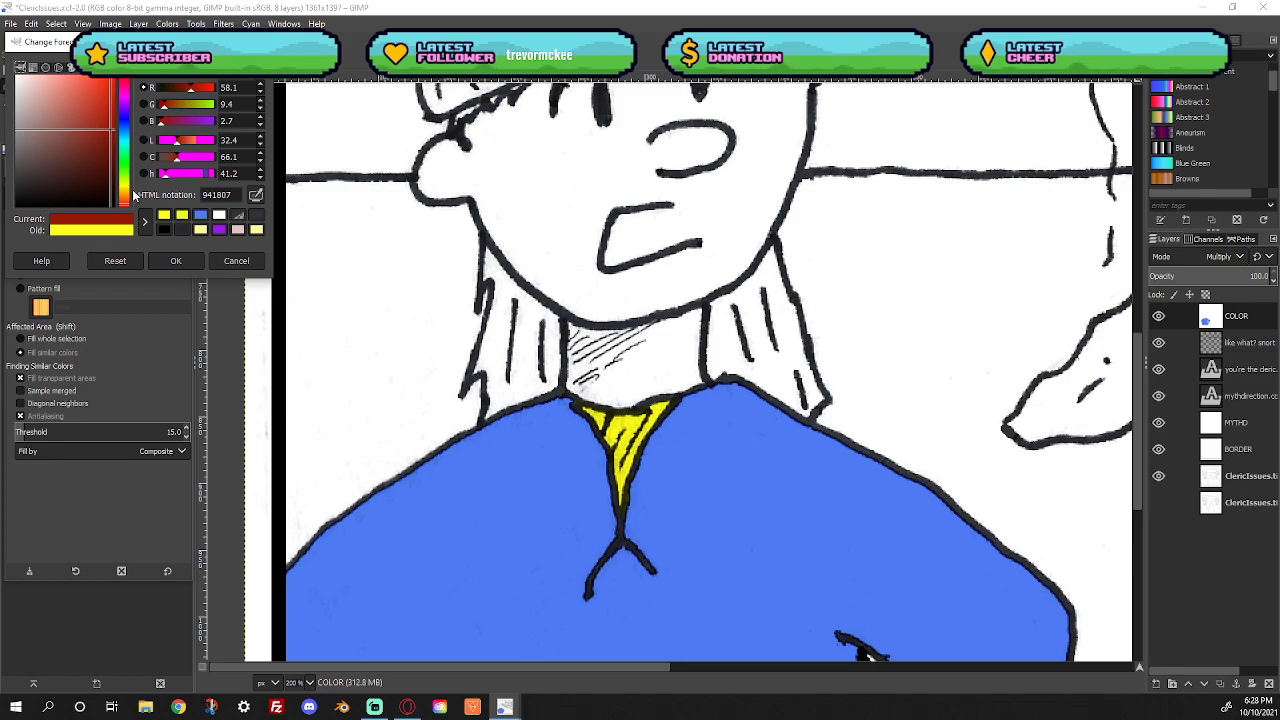
{"action": "left_click", "coordinate": [123, 193]}
{"action": "left_click", "coordinate": [124, 191]}
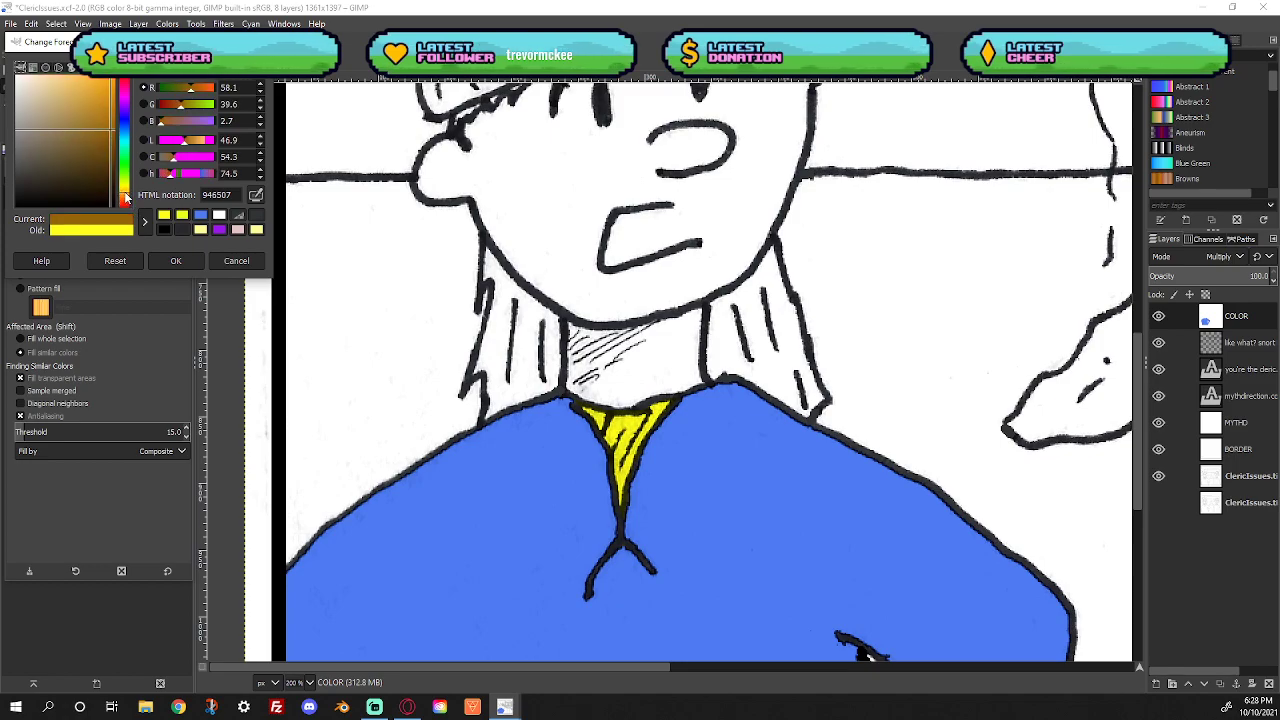
{"action": "left_click_drag", "start_coordinate": [99, 134], "coordinate": [104, 151]}
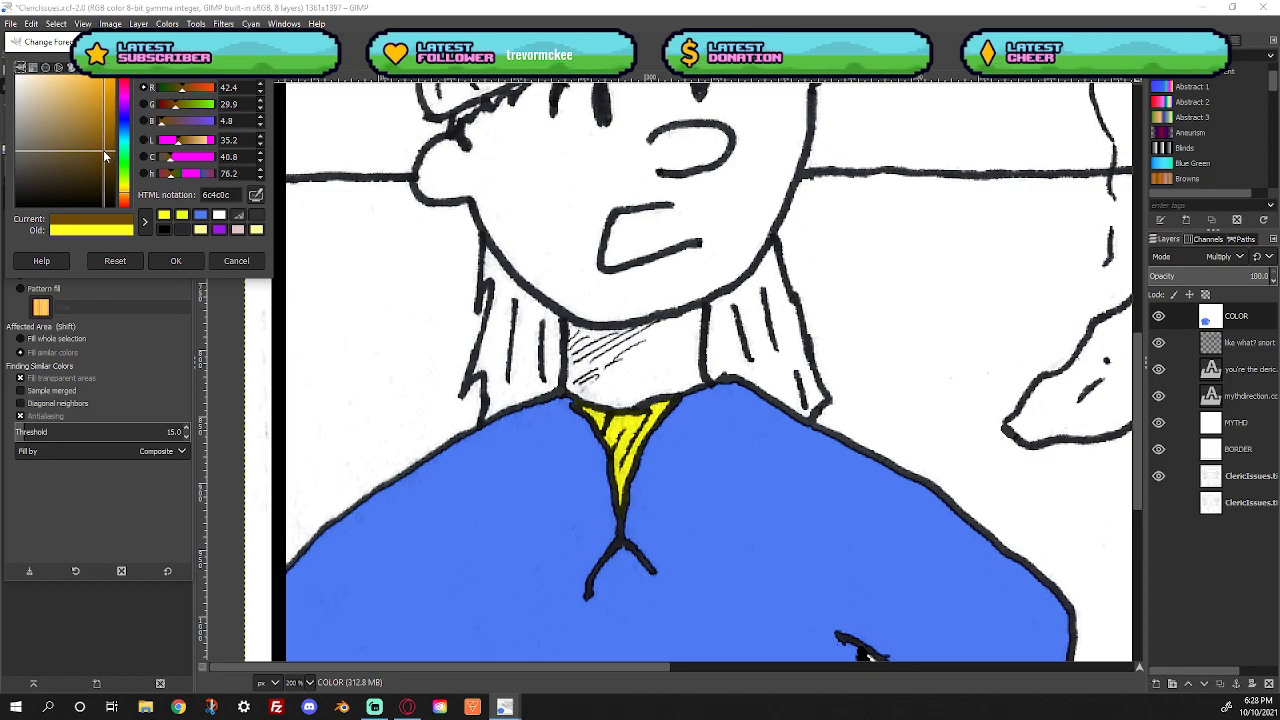
{"action": "left_click", "coordinate": [178, 262]}
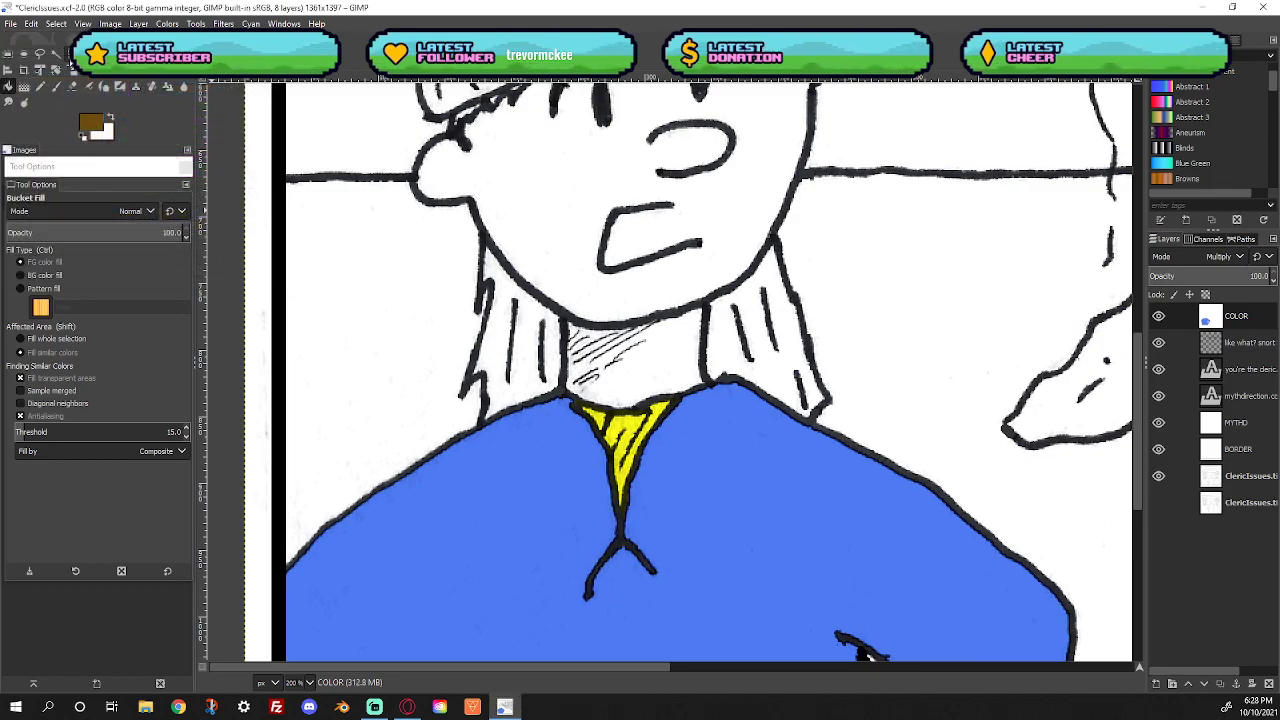
Fuzzy-select the character's hair on both sides of the neck and under the hat on the ClericIssues.tiff copy layer, and grow the selection slightly
{"action": "left_click", "coordinate": [55, 53]}
{"action": "left_click", "coordinate": [493, 354]}
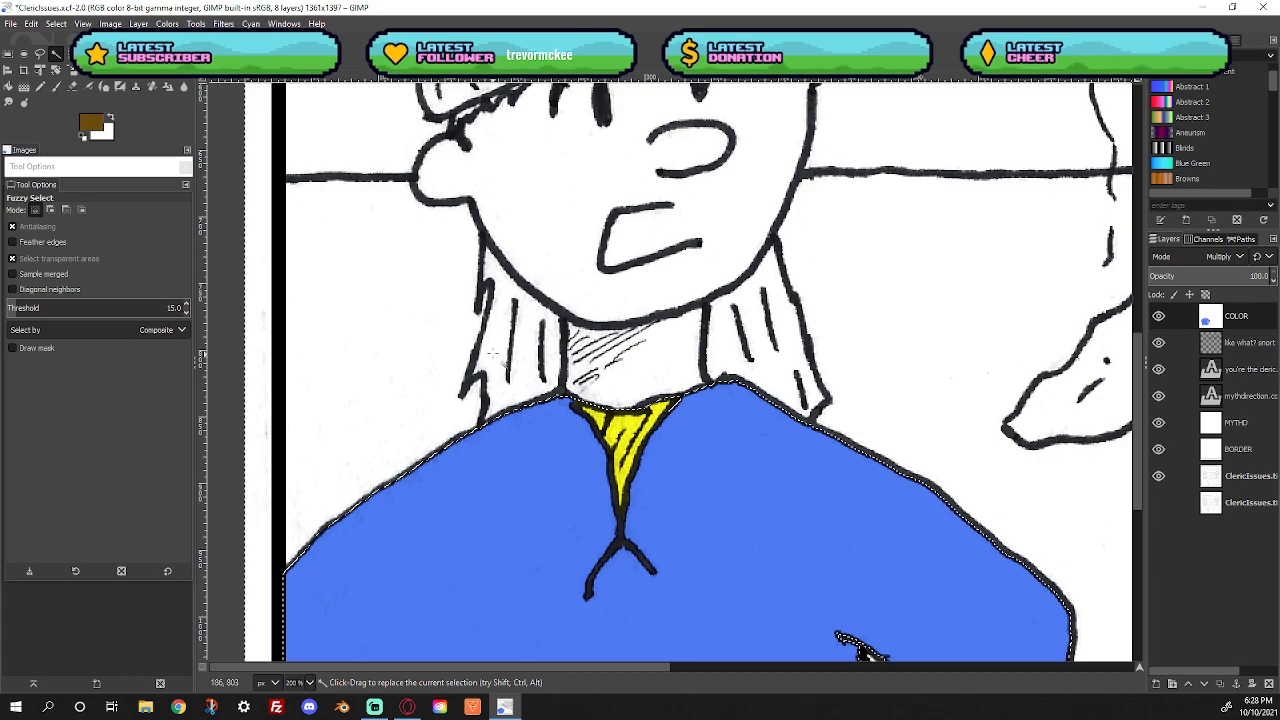
{"action": "left_click", "coordinate": [1245, 476]}
{"action": "left_click", "coordinate": [530, 340]}
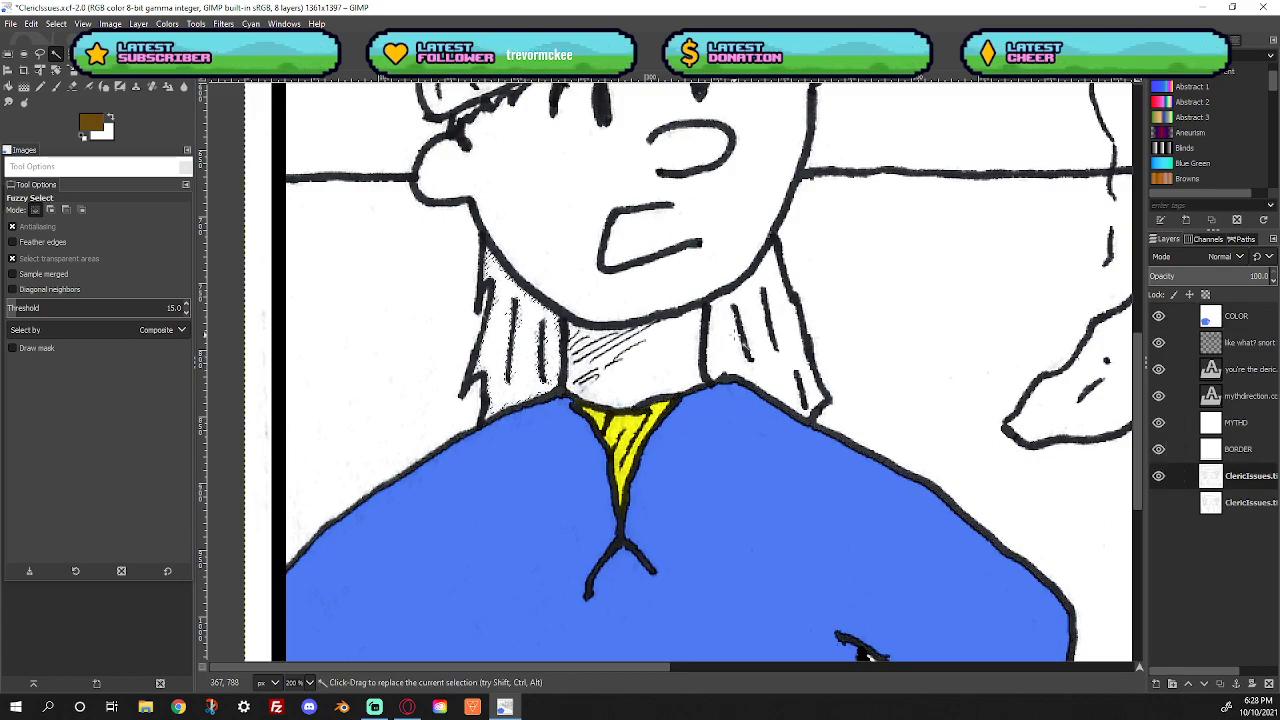
{"action": "scroll", "coordinate": [519, 232], "scroll_direction": "up", "scroll_amount": 3}
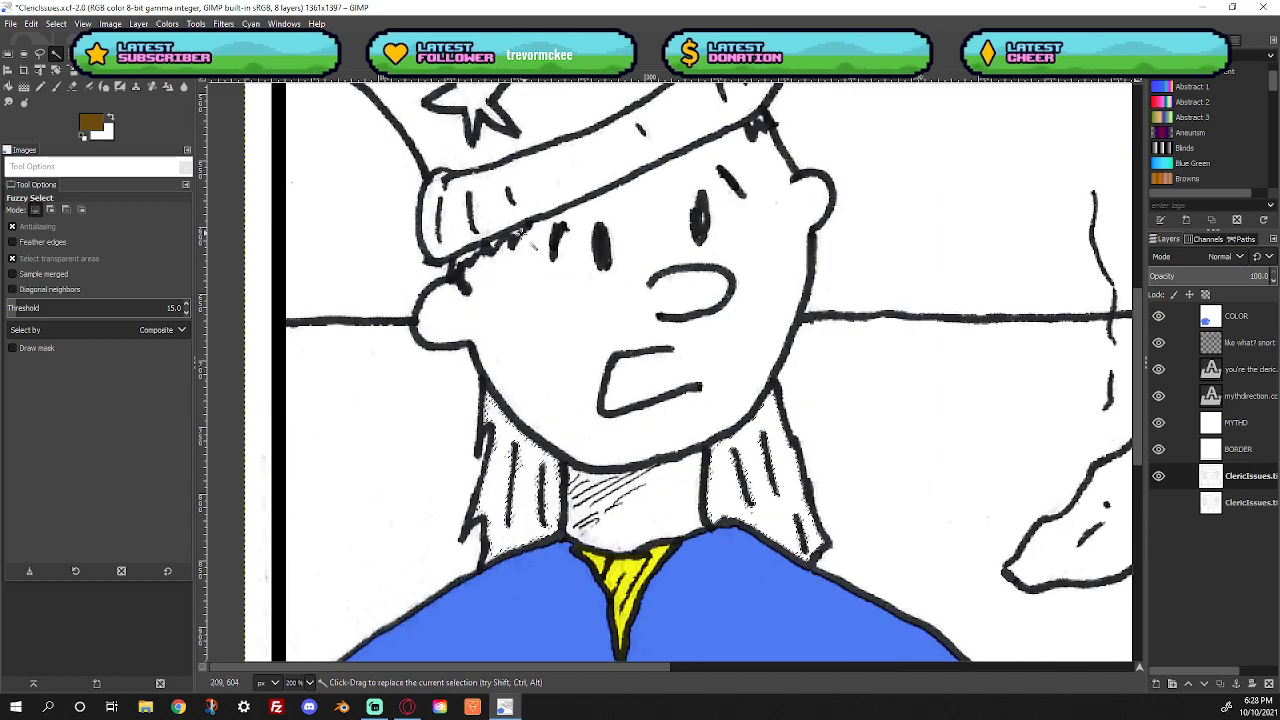
{"action": "key", "text": "shift"}
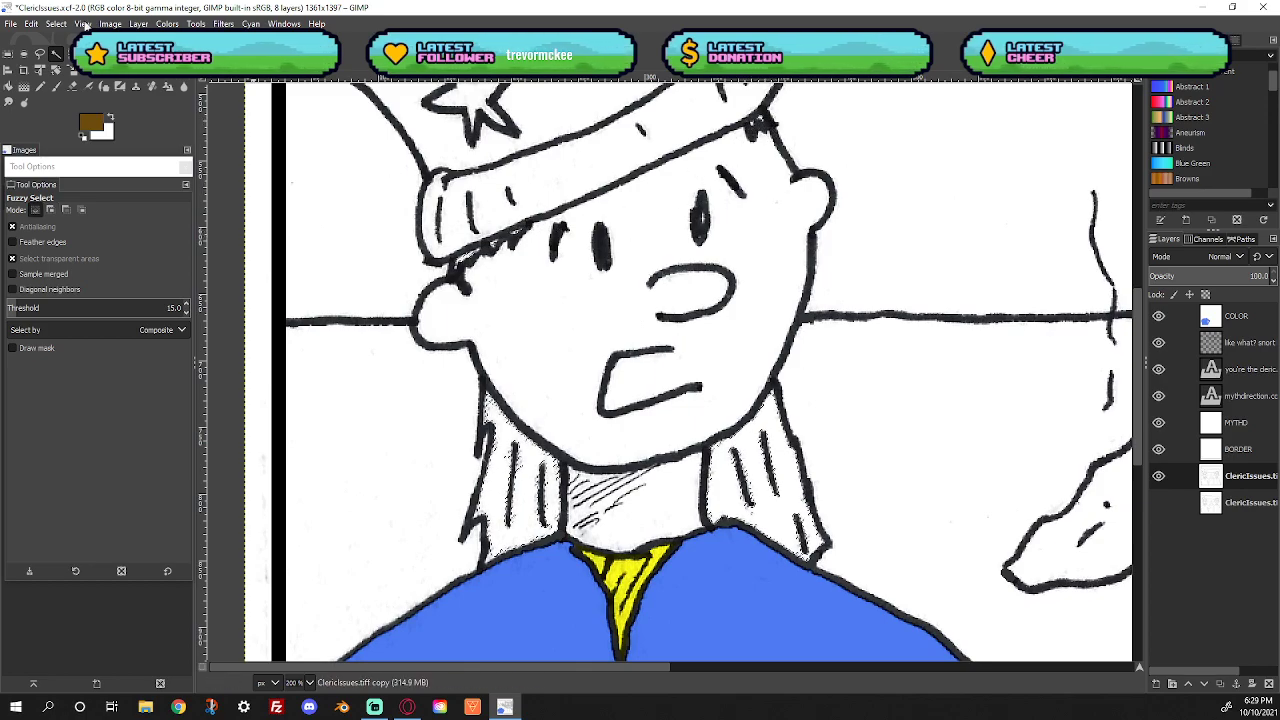
{"action": "left_click", "coordinate": [60, 24]}
{"action": "left_click", "coordinate": [98, 218]}
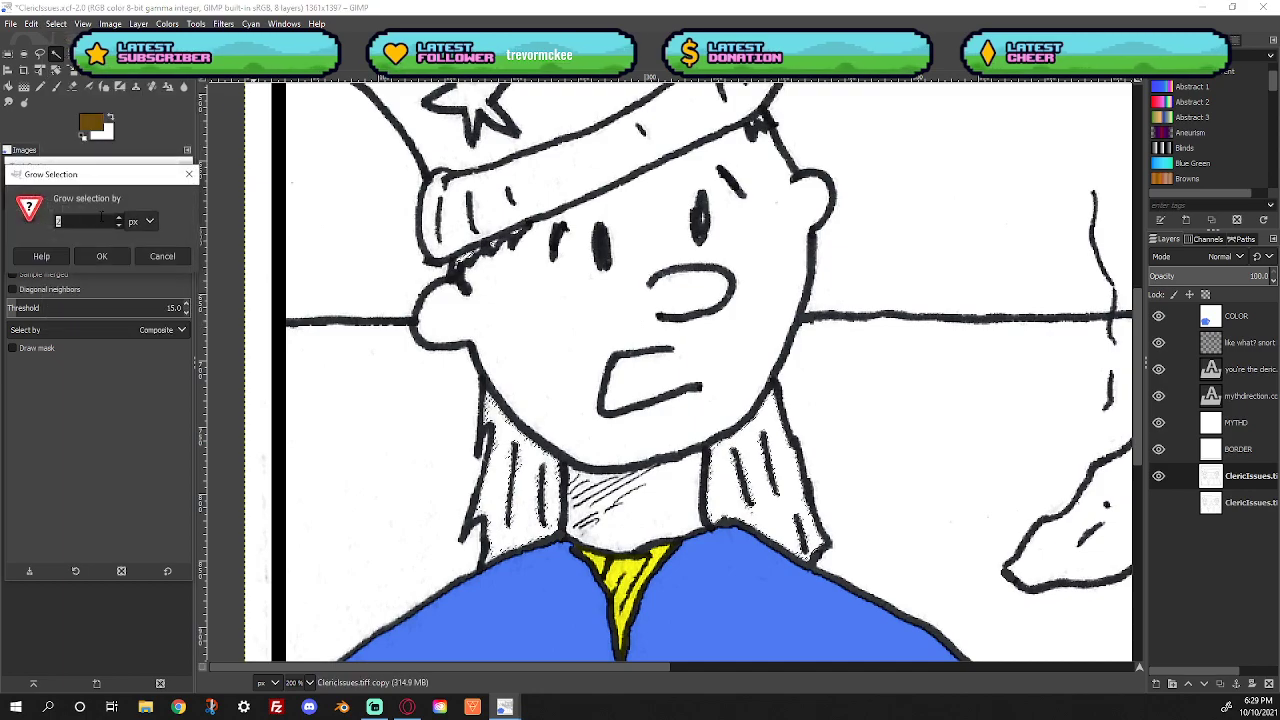
{"action": "left_click", "coordinate": [102, 257]}
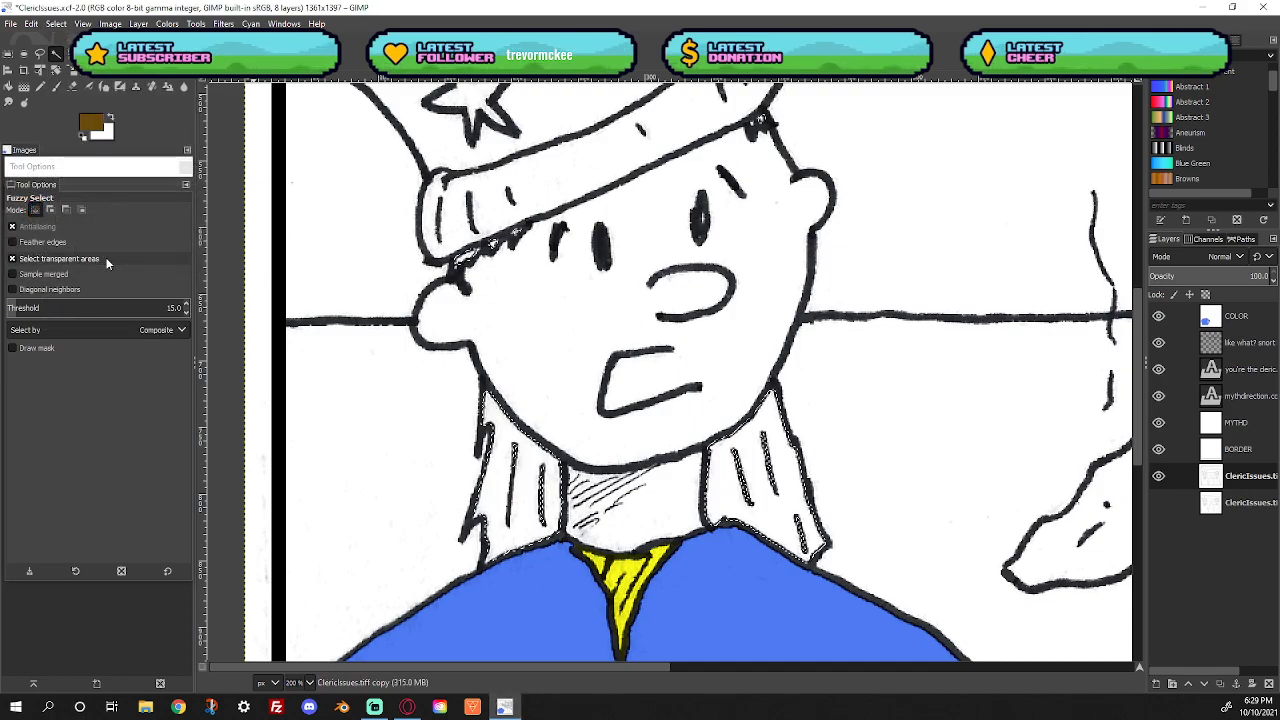
Try to bucket-fill the hair selection with dark brown on the ClericIssues.tiff copy layer
{"action": "left_click", "coordinate": [24, 88]}
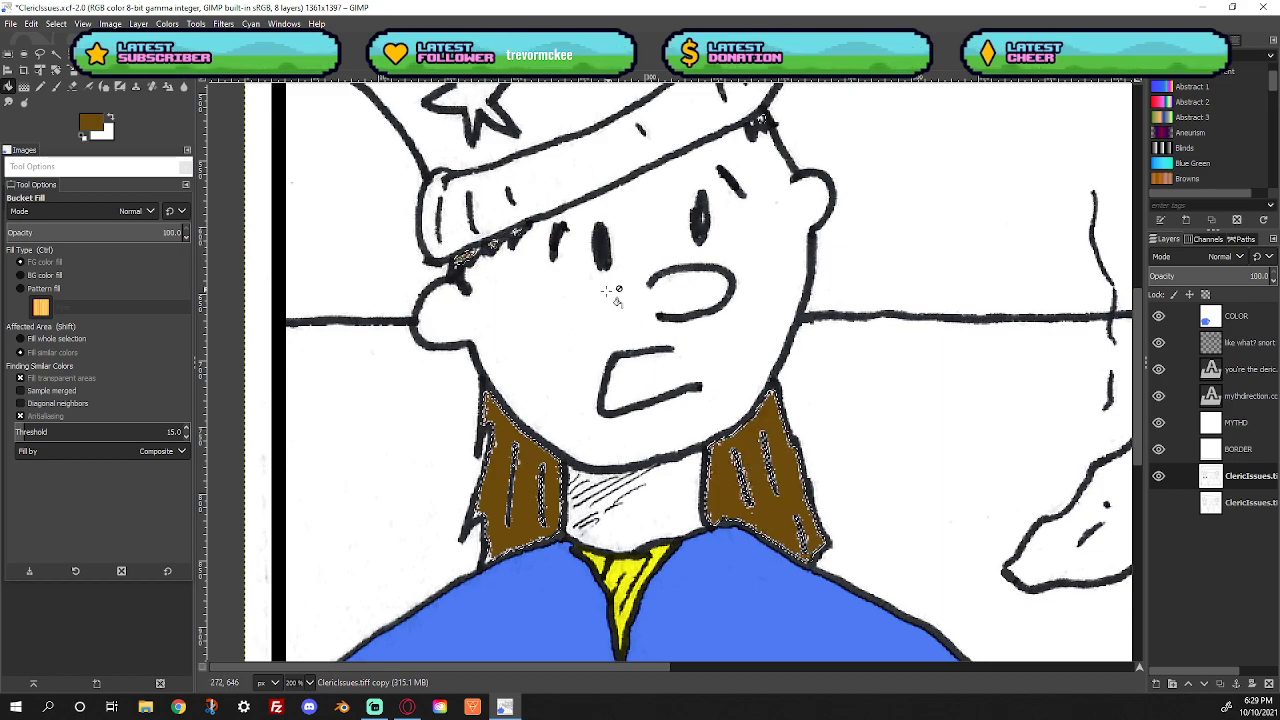
{"action": "left_click", "coordinate": [56, 23]}
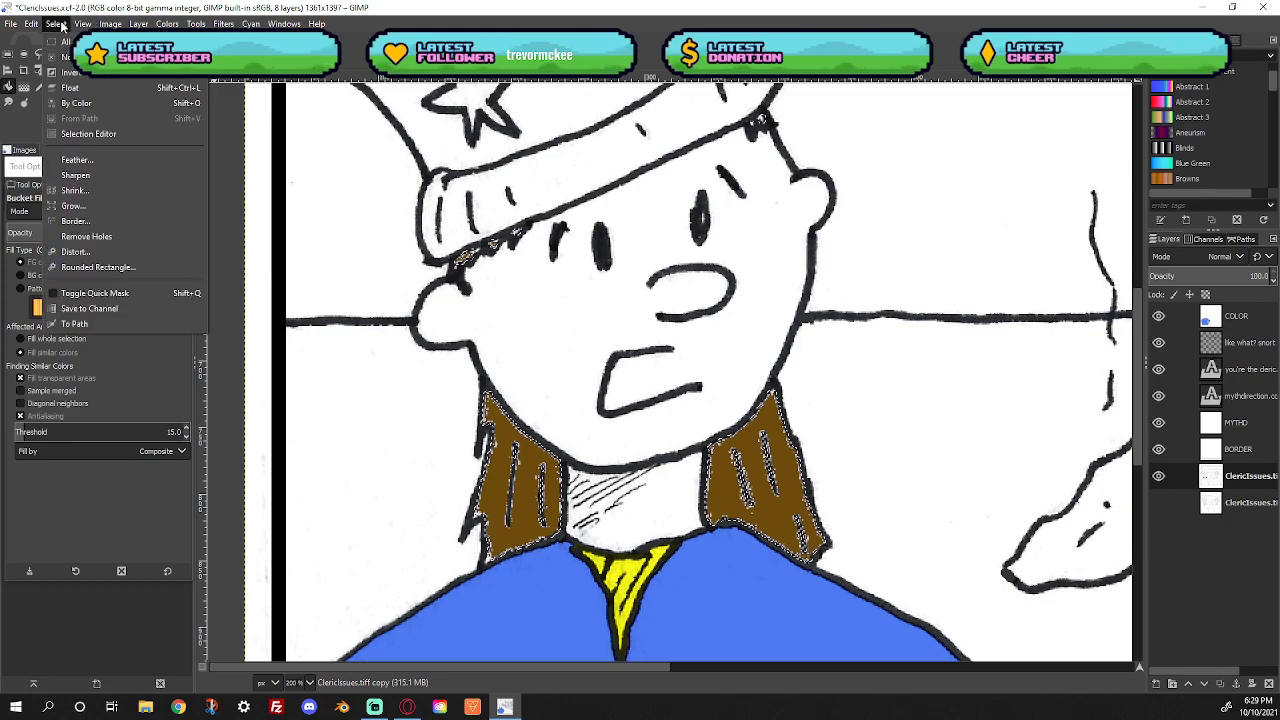
{"action": "left_click", "coordinate": [62, 54]}
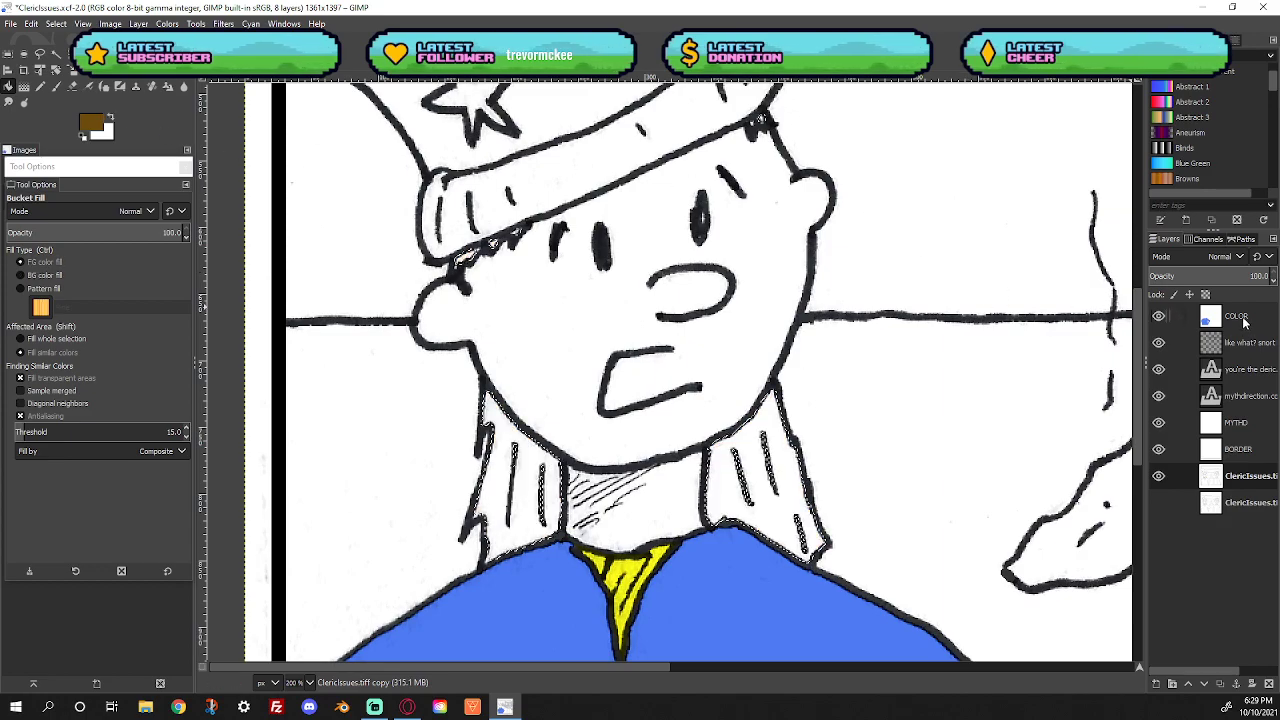
Bucket-fill the hair selection with dark brown on the COLOR layer and clear the selection
{"action": "key", "text": "Home"}
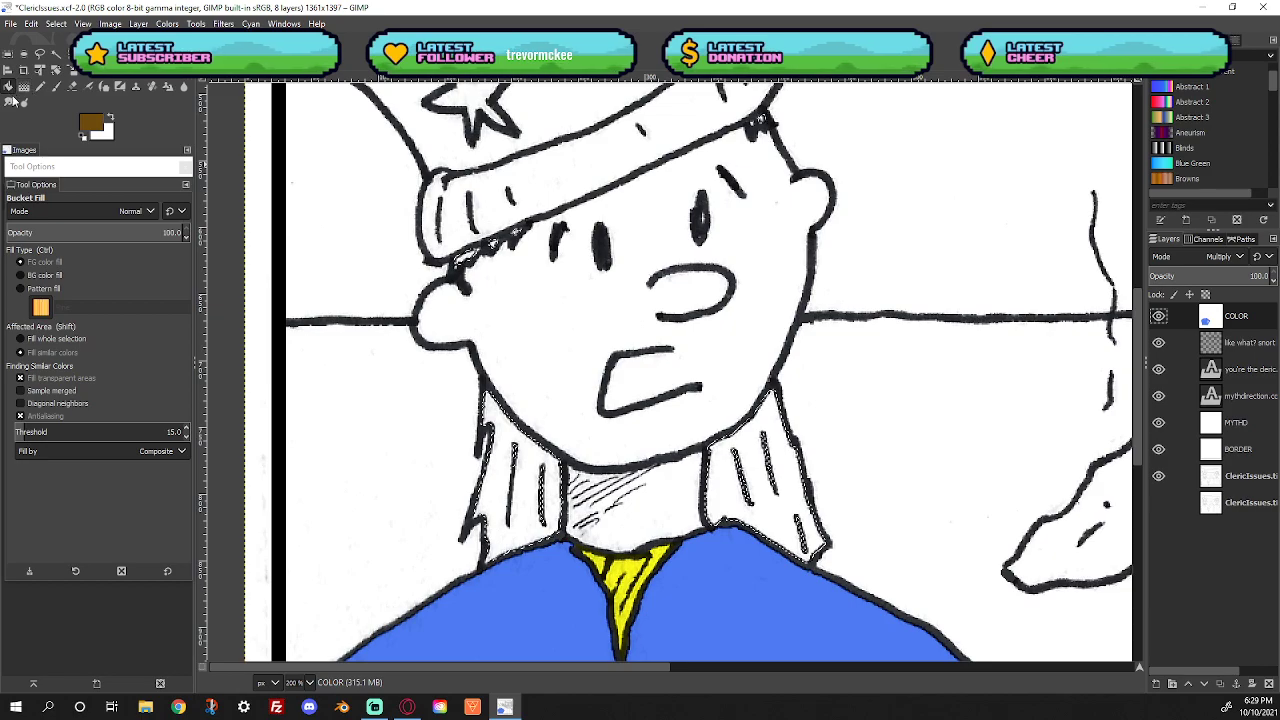
{"action": "left_click", "coordinate": [530, 482]}
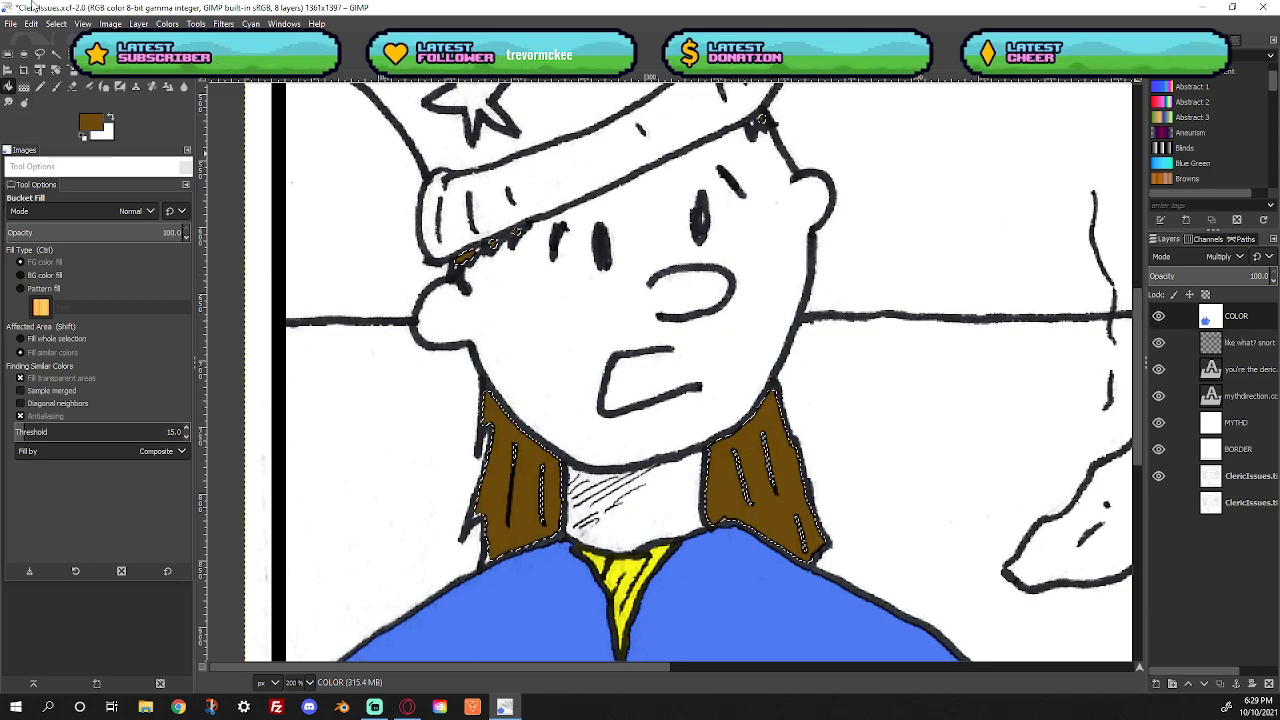
{"action": "left_click", "coordinate": [56, 23]}
{"action": "left_click", "coordinate": [62, 60]}
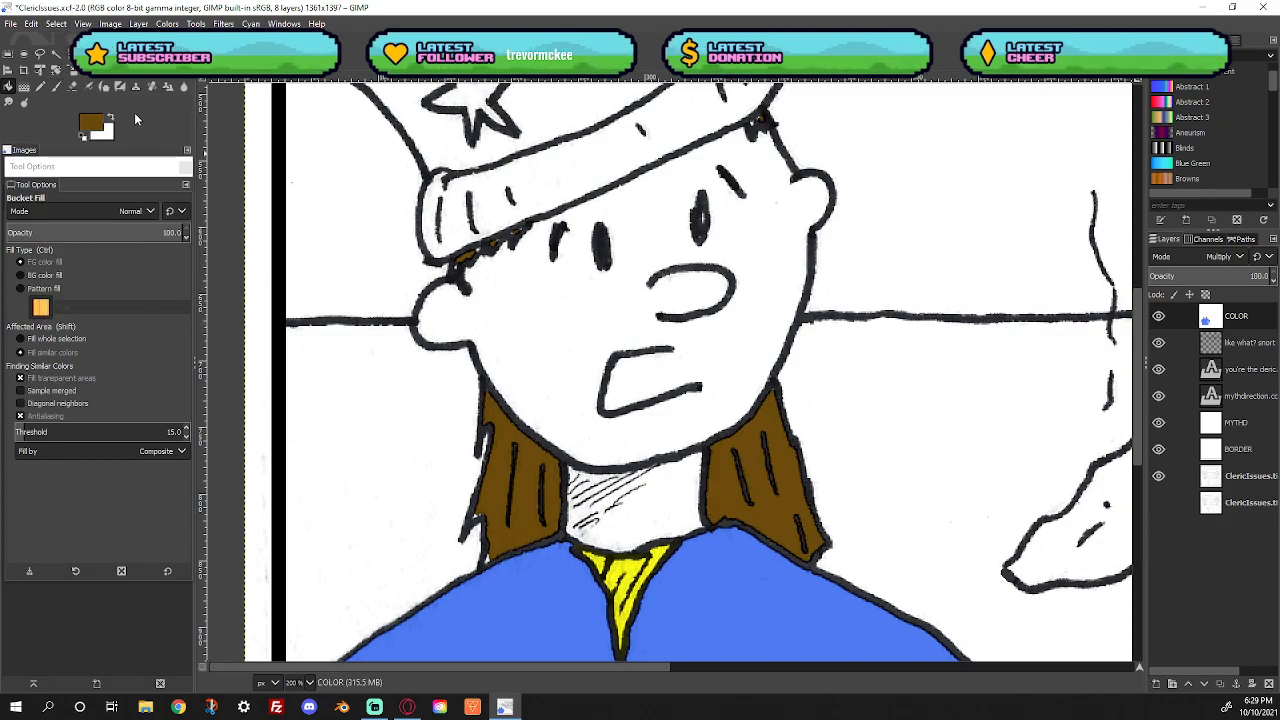
Touch up the unfilled edges of the hair beside the neck on the Multiply-mode COLOR layer with a size 11 Paintbrush
{"action": "mouse_move", "coordinate": [1250, 316]}
{"action": "left_mouse_down"}
{"action": "mouse_move", "coordinate": [1258, 358]}
{"action": "mouse_move", "coordinate": [1258, 317]}
{"action": "left_mouse_up"}
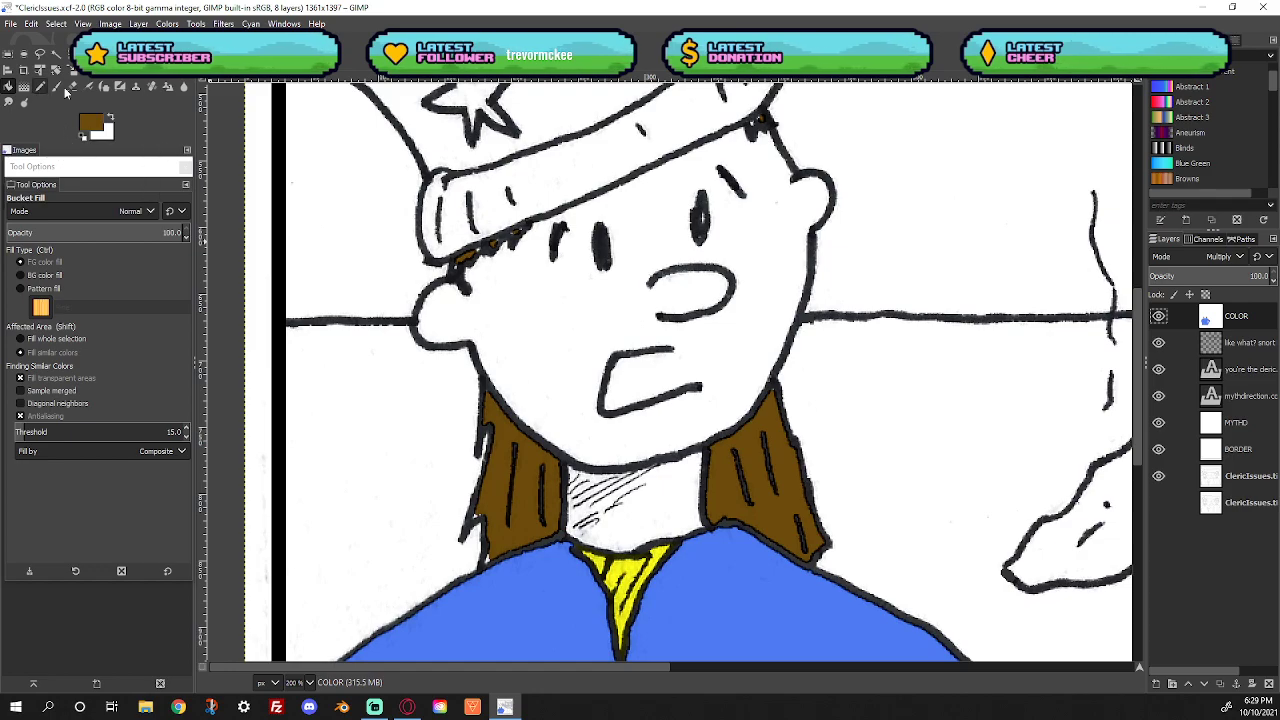
{"action": "left_click", "coordinate": [1222, 257]}
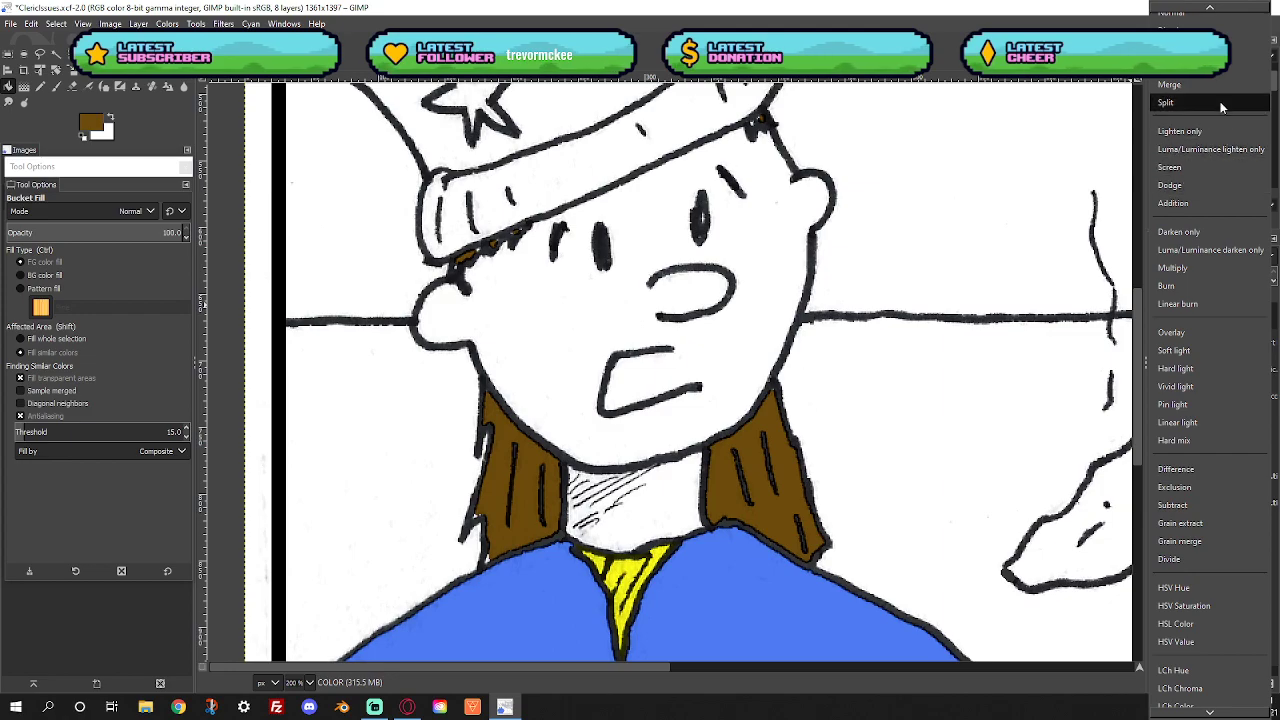
{"action": "left_click", "coordinate": [1206, 268]}
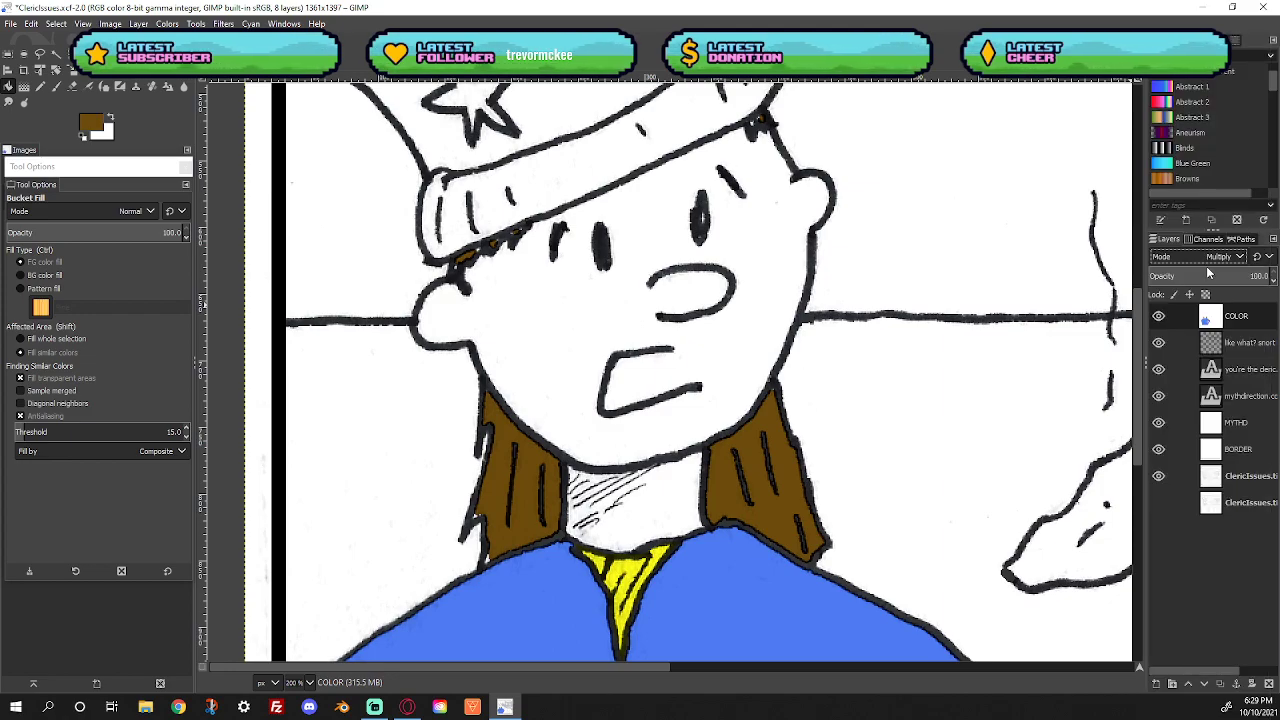
{"action": "left_click", "coordinate": [56, 86]}
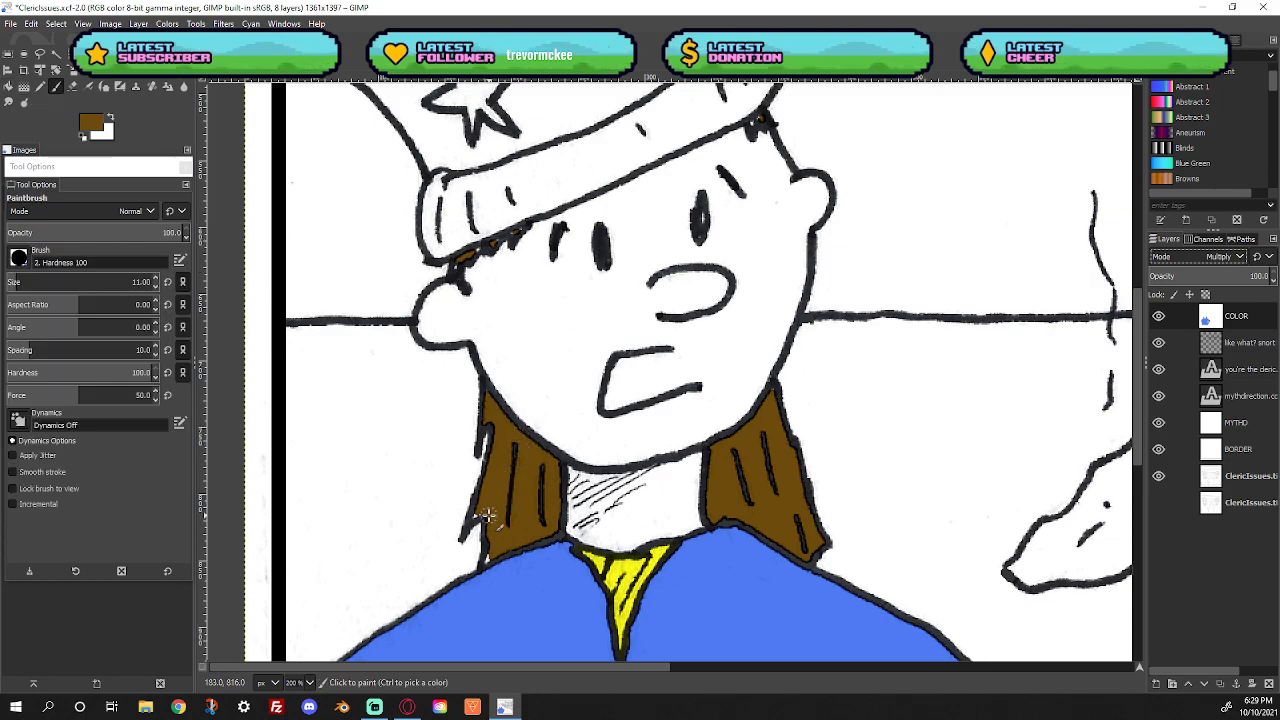
{"action": "mouse_move", "coordinate": [479, 515]}
{"action": "left_mouse_down"}
{"action": "mouse_move", "coordinate": [495, 540]}
{"action": "mouse_move", "coordinate": [488, 558]}
{"action": "mouse_move", "coordinate": [484, 548]}
{"action": "left_mouse_up"}
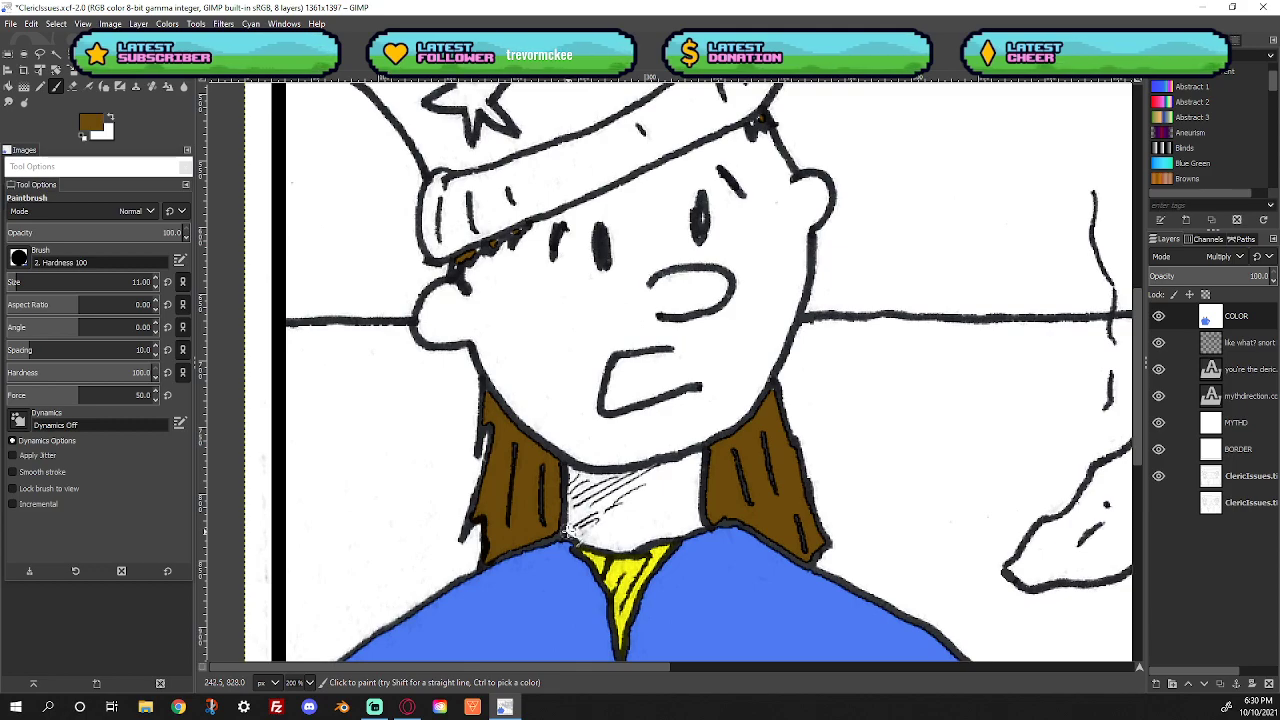
{"action": "left_click_drag", "start_coordinate": [762, 392], "coordinate": [768, 402]}
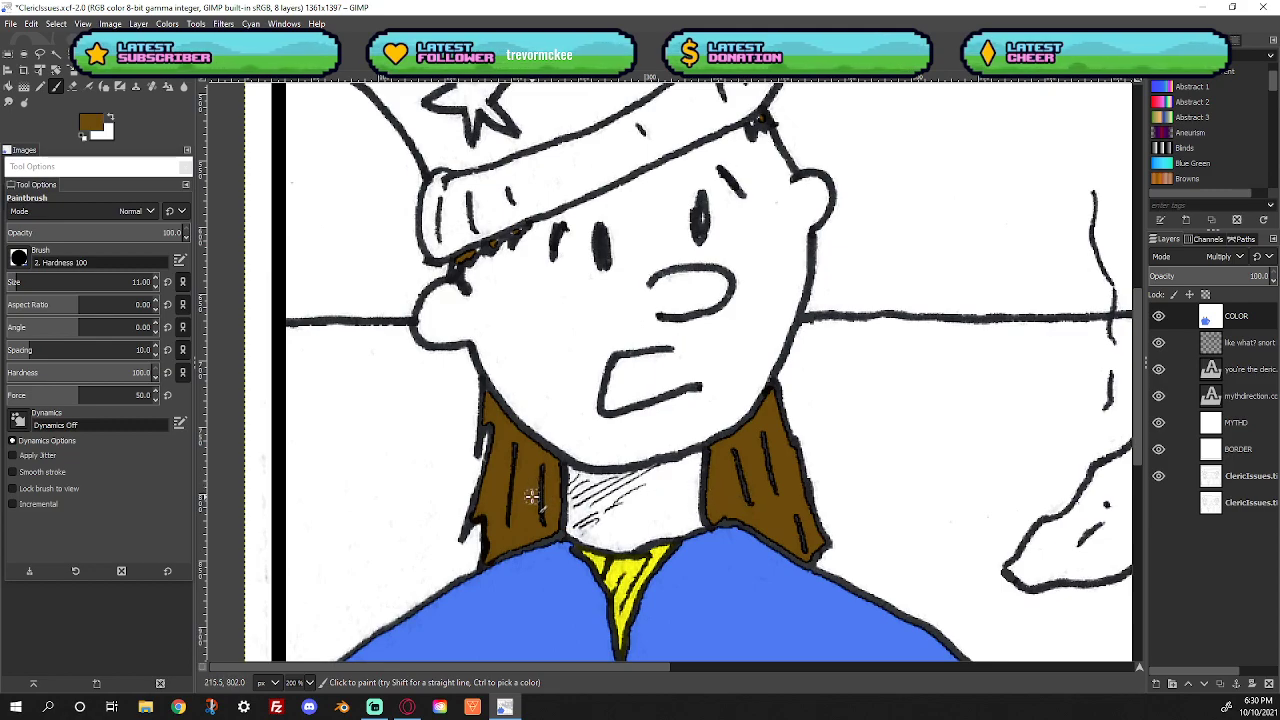
Reduce the Paintbrush size to 3 and paint the hair fringe under the hat brim brown
{"action": "left_click", "coordinate": [155, 287]}
{"action": "left_click", "coordinate": [155, 287]}
{"action": "left_click", "coordinate": [155, 287]}
{"action": "left_click", "coordinate": [155, 287]}
{"action": "left_click", "coordinate": [155, 287]}
{"action": "left_click_drag", "start_coordinate": [472, 254], "coordinate": [530, 236]}
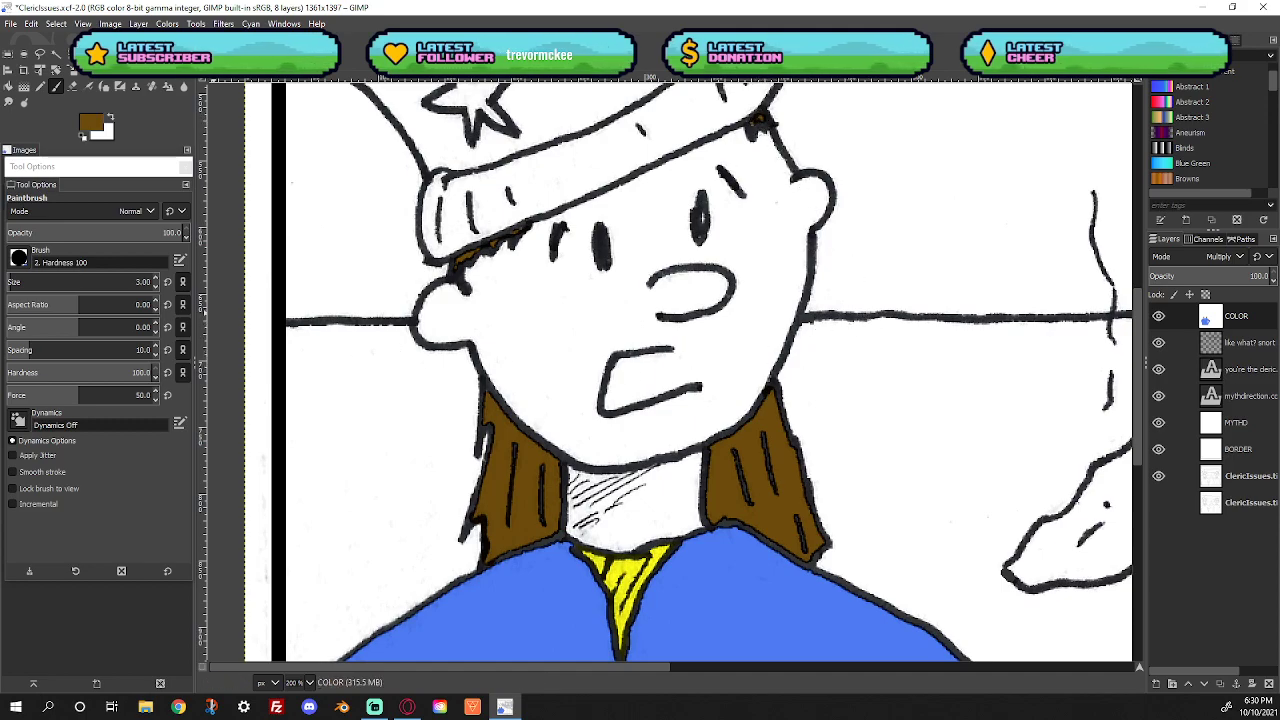
{"action": "left_click", "coordinate": [89, 123]}
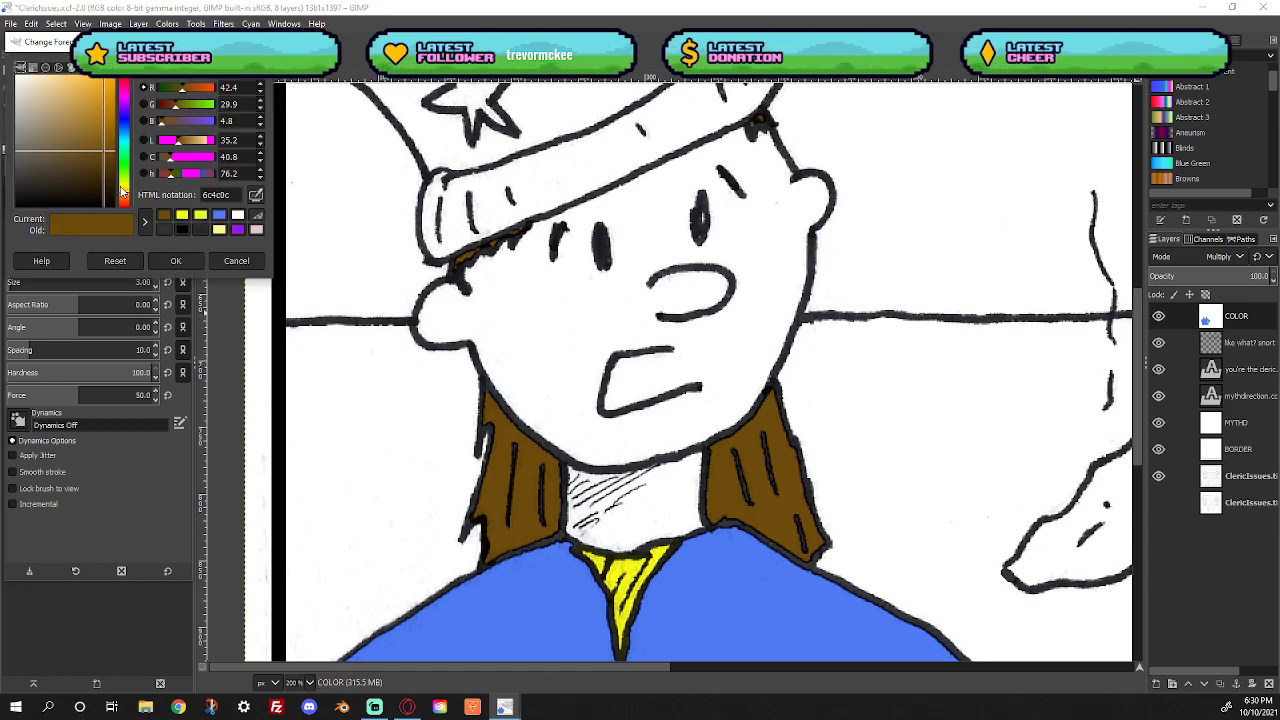
{"action": "left_click", "coordinate": [256, 230]}
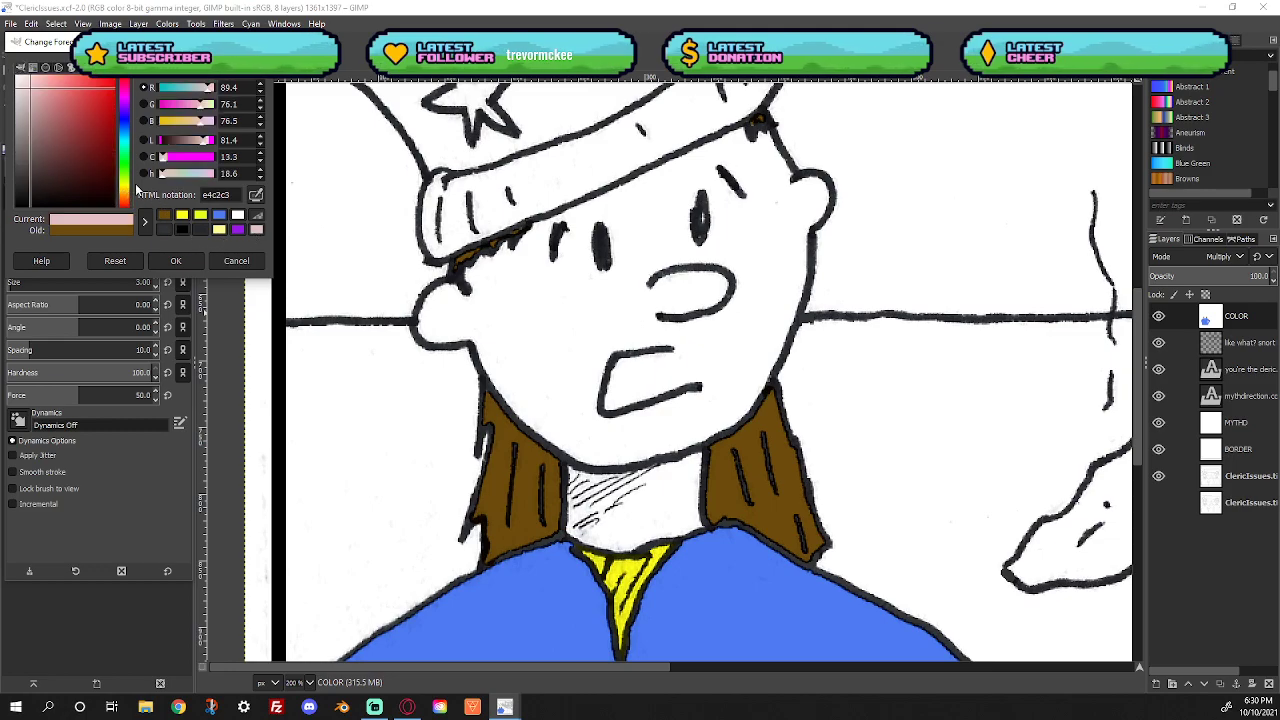
{"action": "left_click_drag", "start_coordinate": [42, 84], "coordinate": [30, 80]}
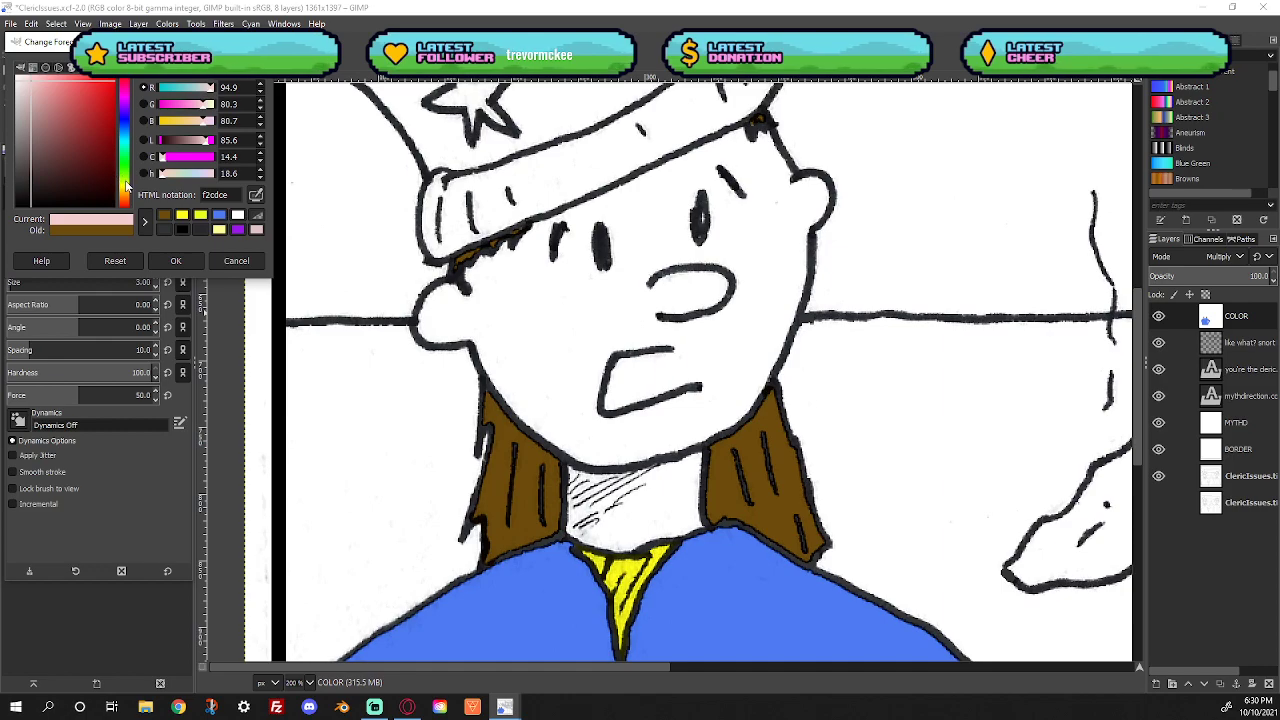
{"action": "left_click", "coordinate": [125, 197]}
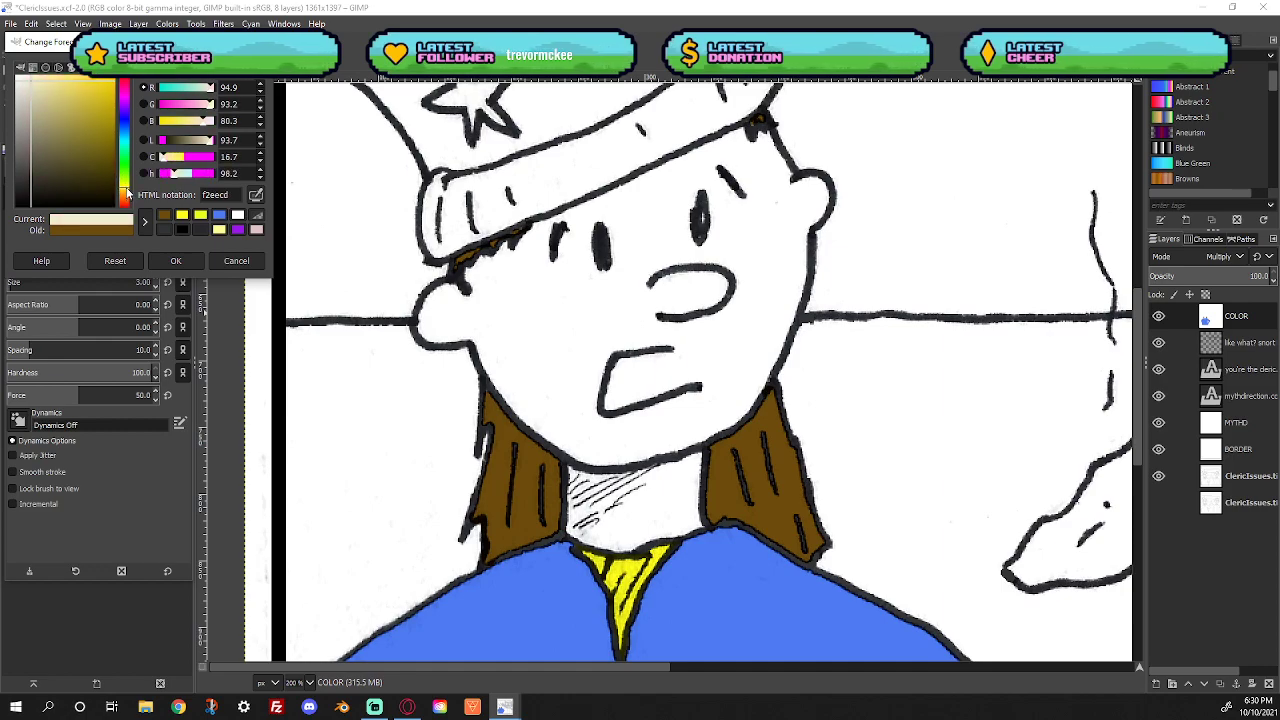
{"action": "left_click_drag", "start_coordinate": [30, 88], "coordinate": [41, 91]}
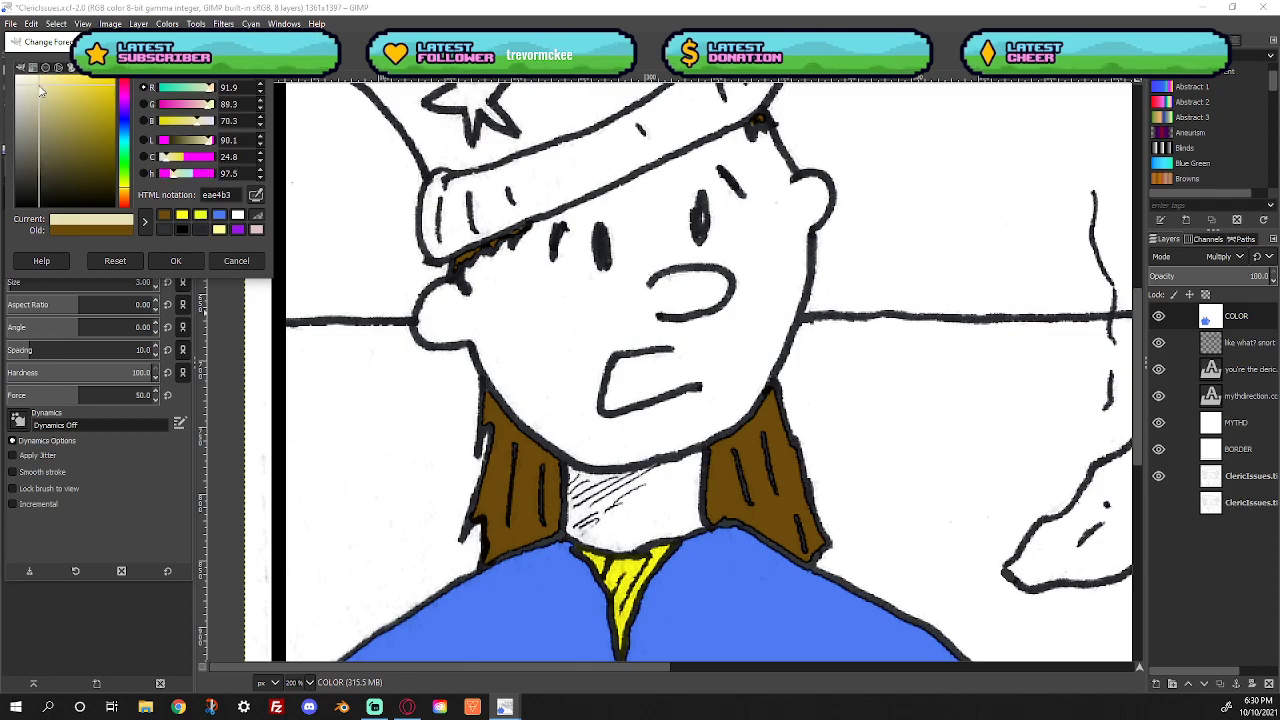
{"action": "left_click", "coordinate": [228, 264]}
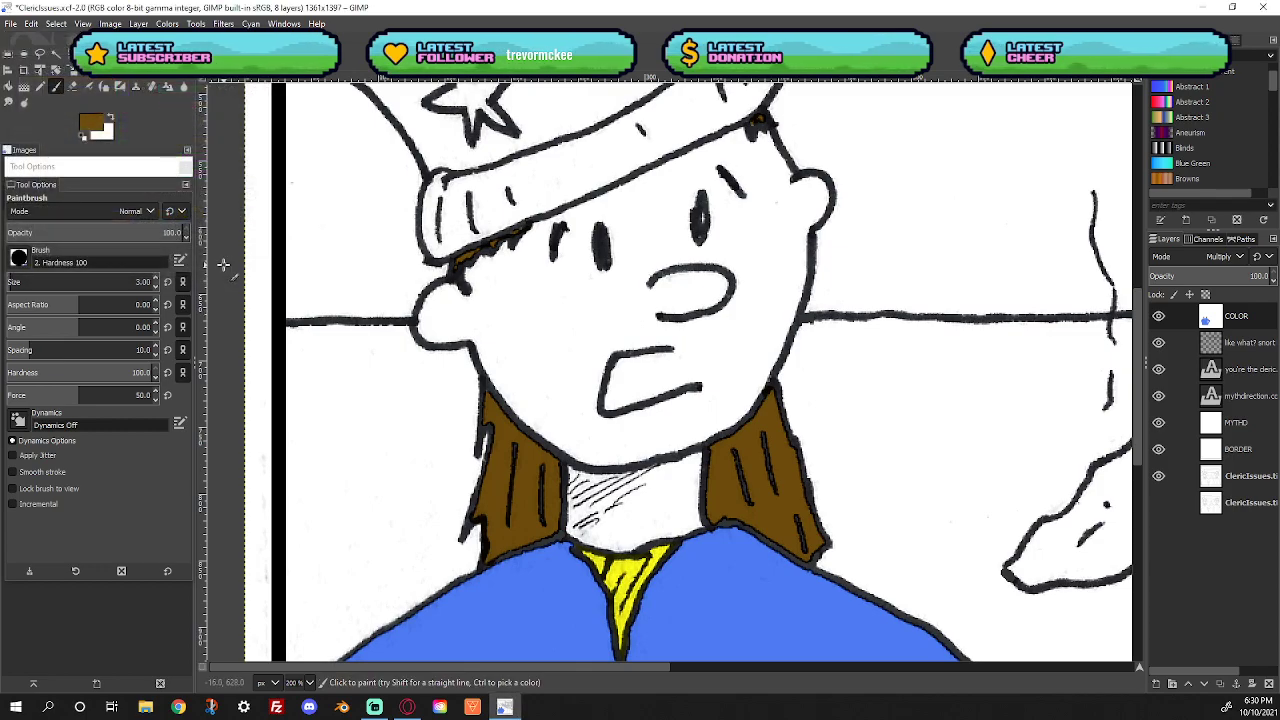
Switch to the CROSSWALK comic and pick the character's skin tone from its COLOR layer as the foreground color
{"action": "key", "text": "ctrl+Tab"}
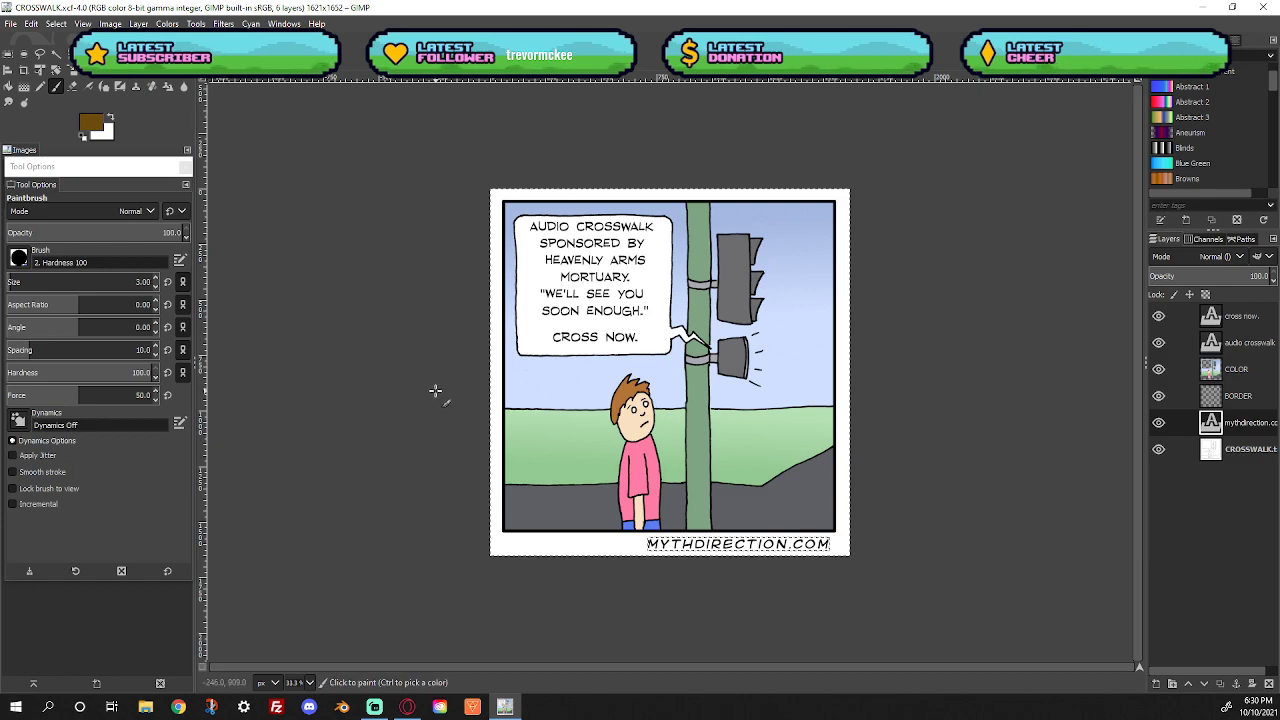
{"action": "key", "text": "o"}
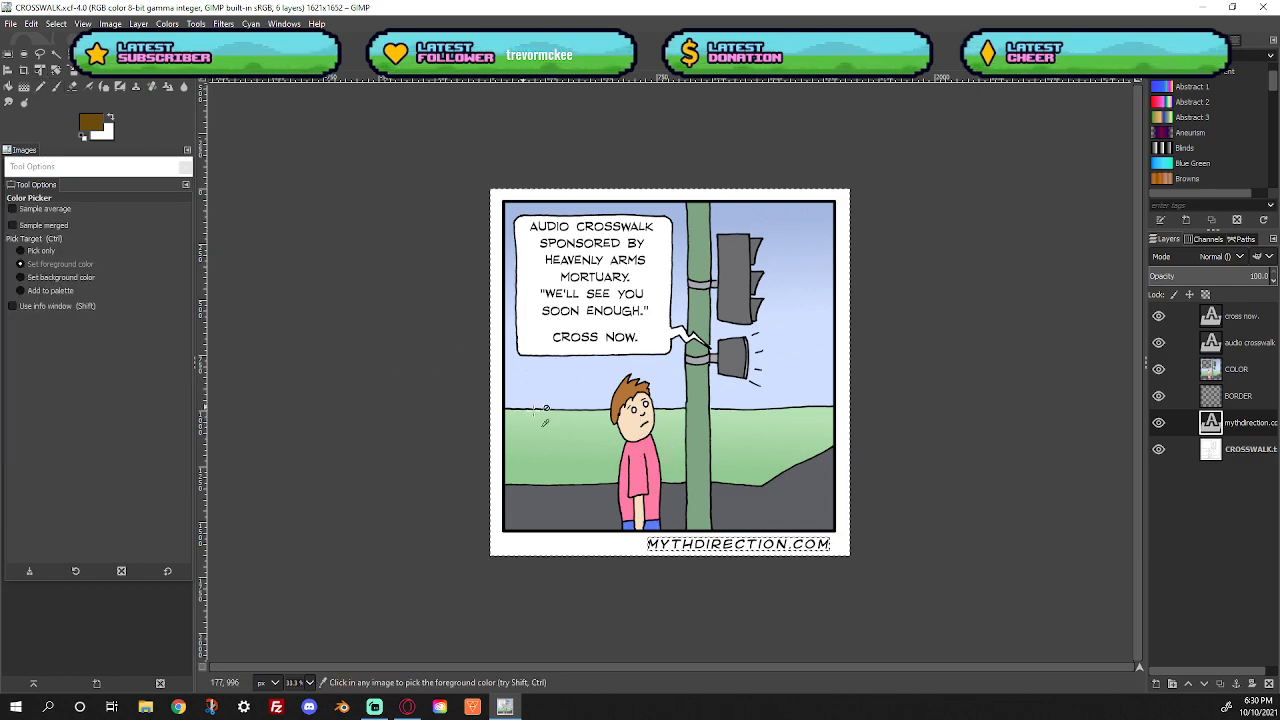
{"action": "left_click", "coordinate": [1250, 369]}
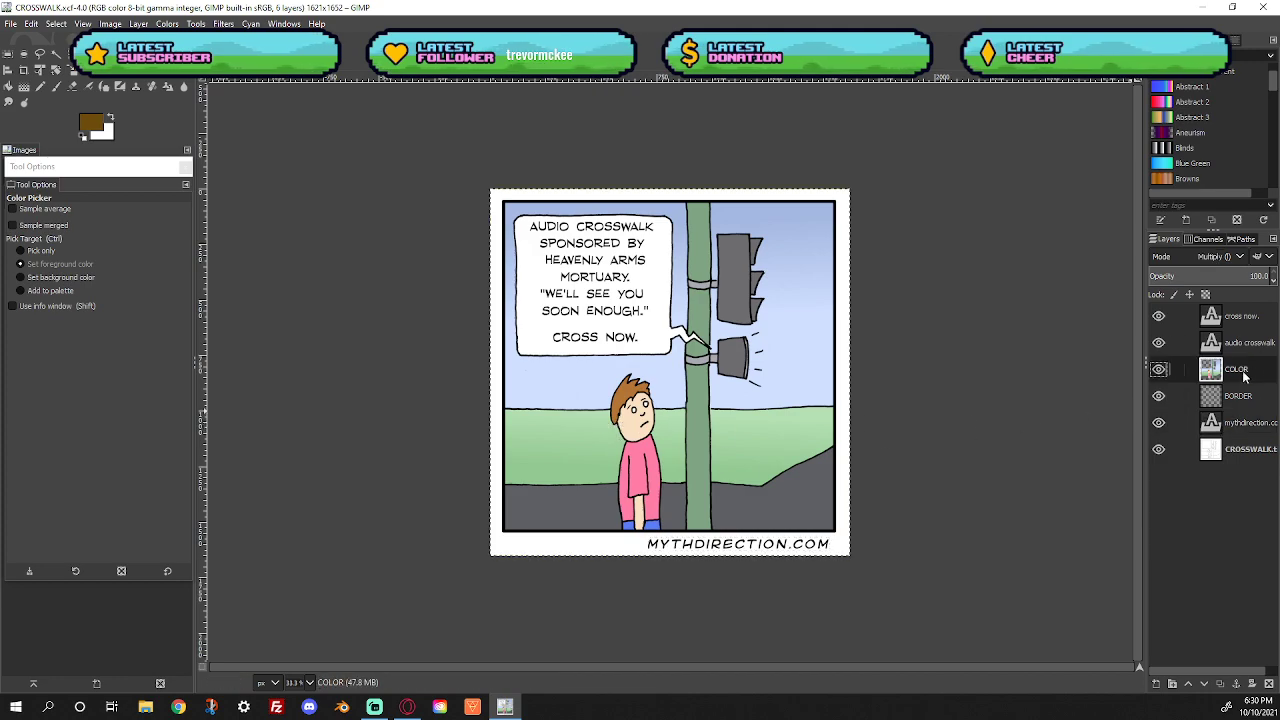
{"action": "left_click", "coordinate": [640, 425]}
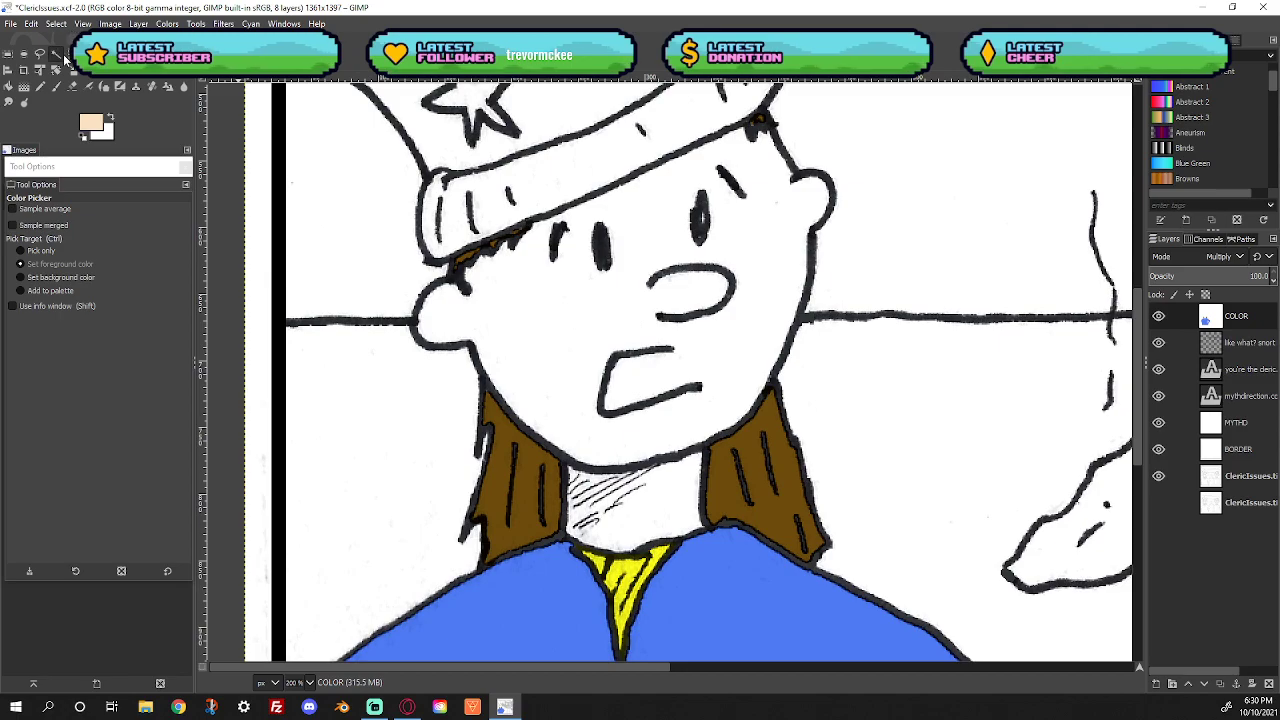
Back in the ClericIssues image, make the ClericIssues.tiff copy layer active and try selecting the face by color
{"action": "left_click", "coordinate": [70, 54]}
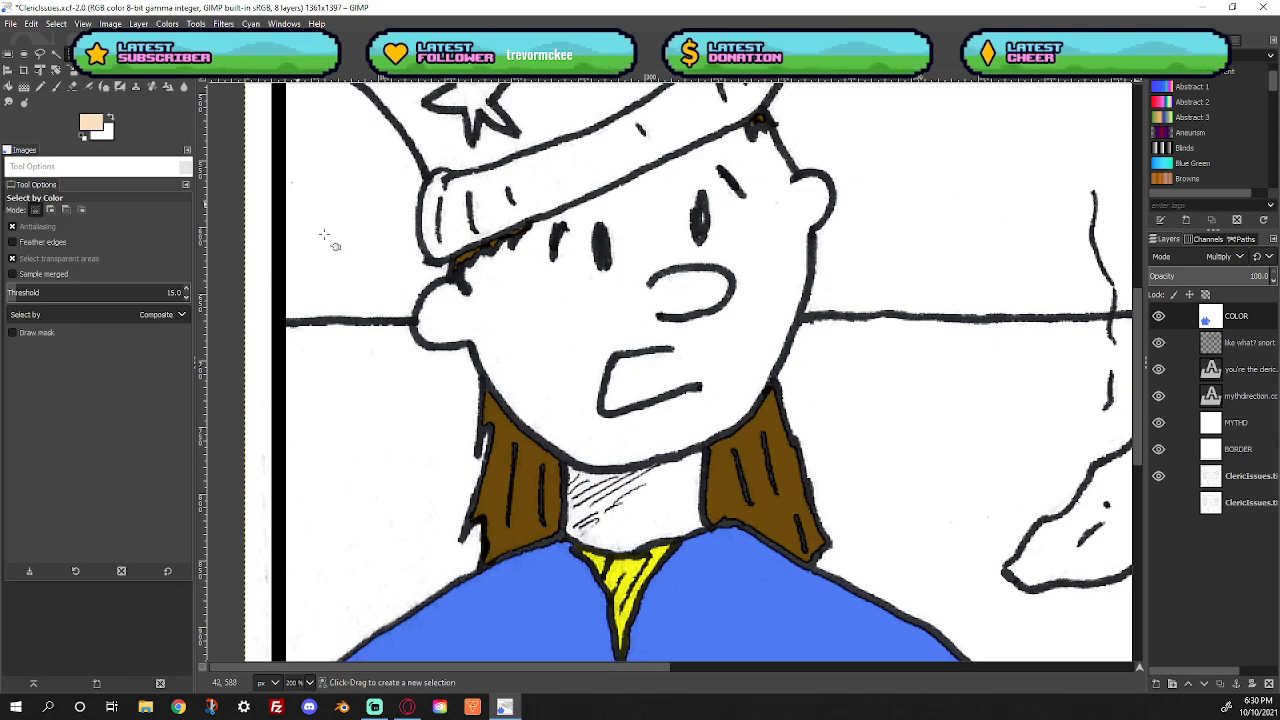
{"action": "left_click", "coordinate": [545, 330]}
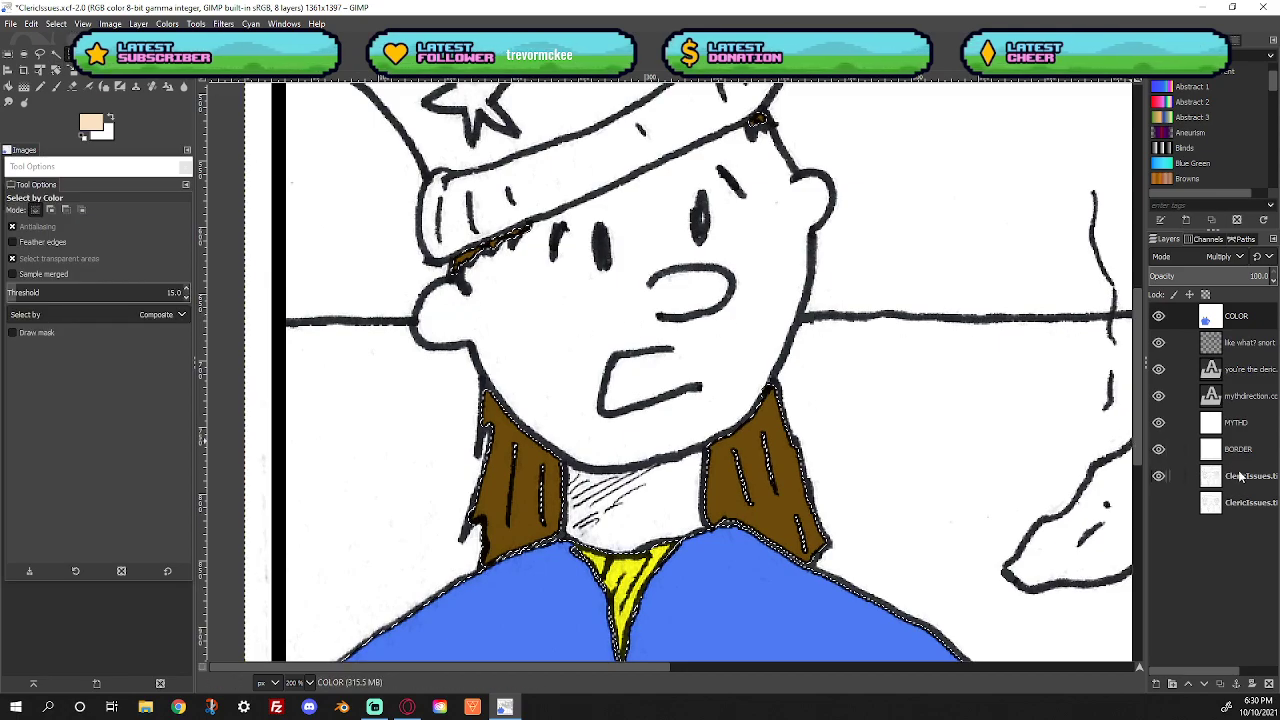
{"action": "left_click", "coordinate": [1170, 472]}
{"action": "left_click", "coordinate": [566, 292]}
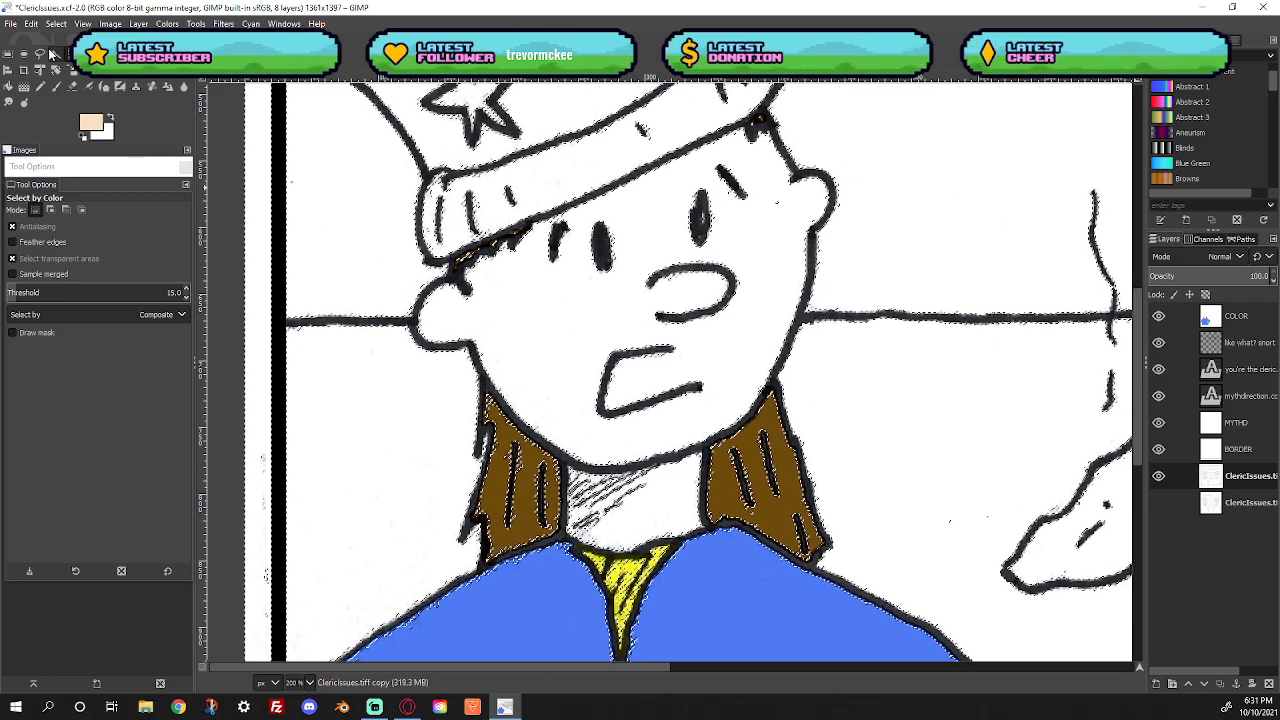
Fuzzy-select the character's face, add the neck to the selection, and grow the selection slightly
{"action": "key", "text": "u"}
{"action": "left_click", "coordinate": [535, 326]}
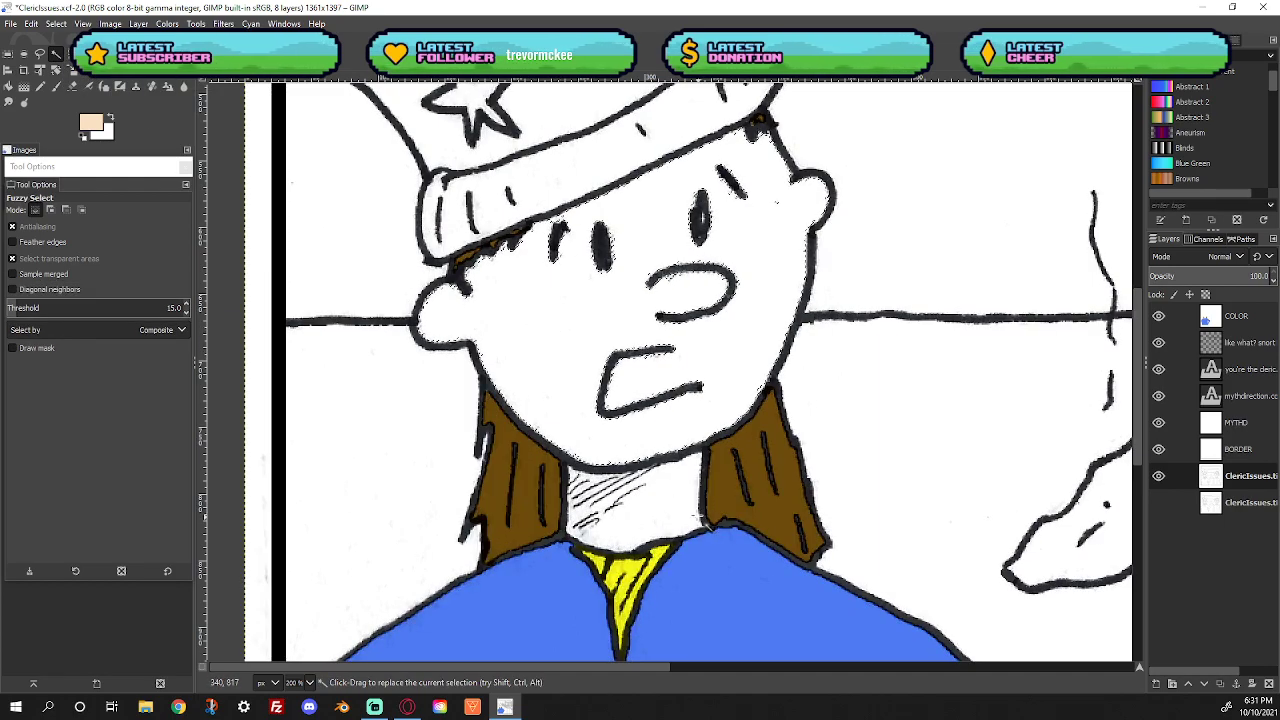
{"action": "key", "text": "shift"}
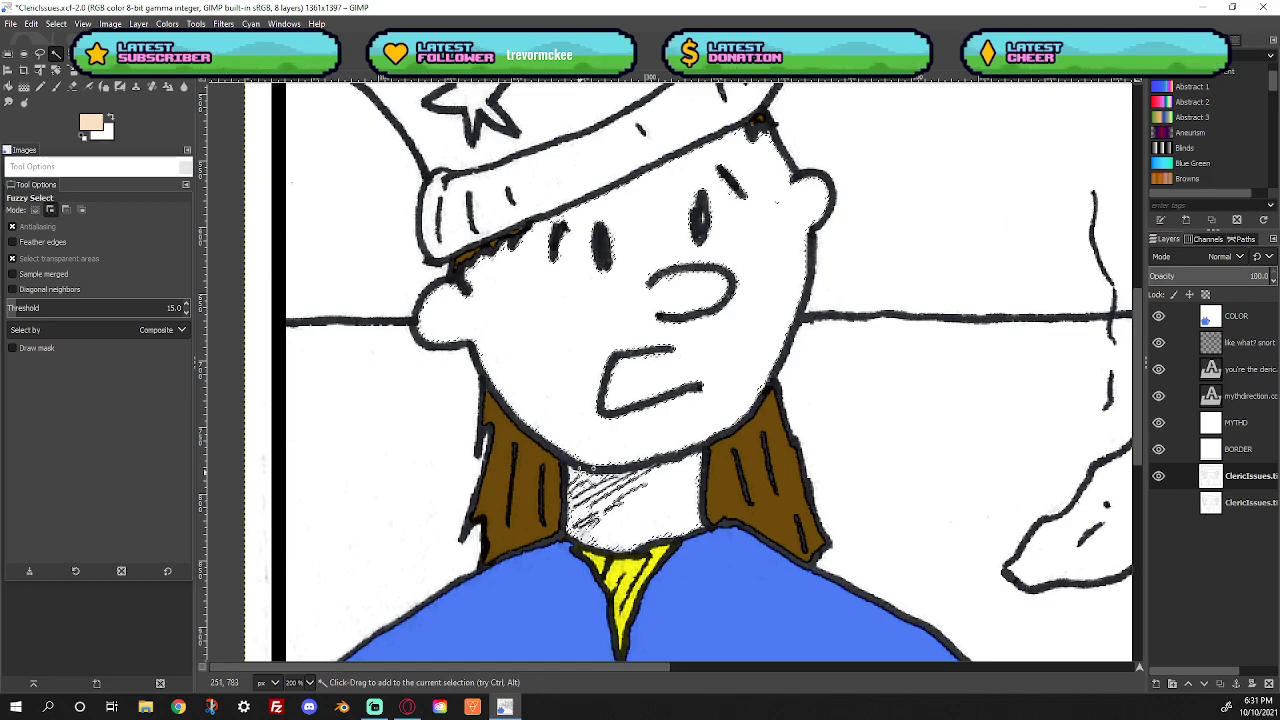
{"action": "left_click", "coordinate": [638, 504], "text": "shift"}
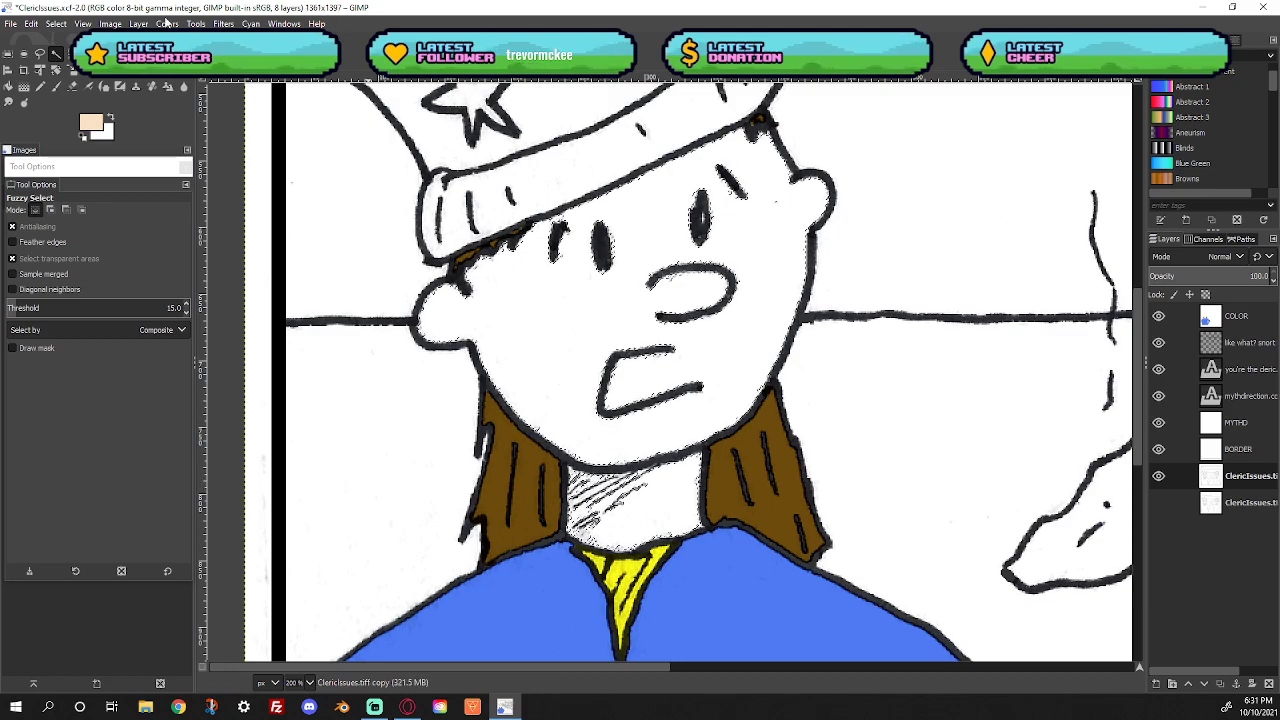
{"action": "left_click", "coordinate": [56, 23]}
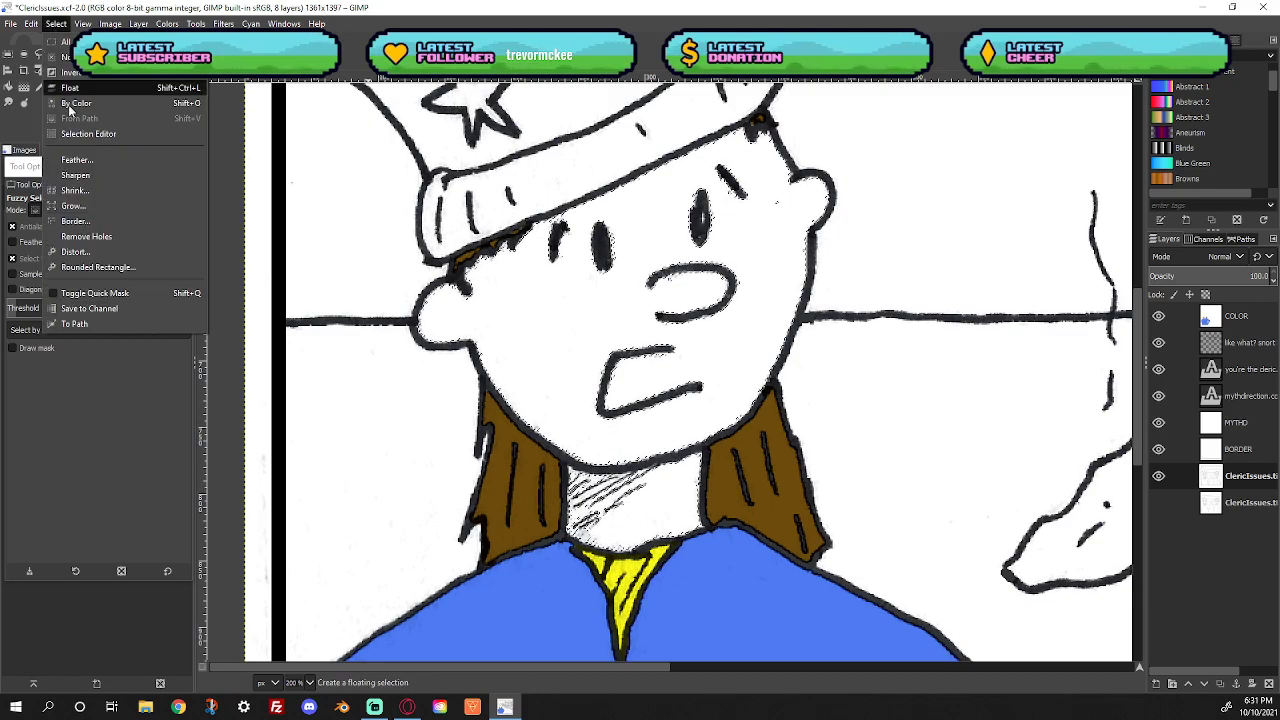
{"action": "left_click", "coordinate": [73, 205]}
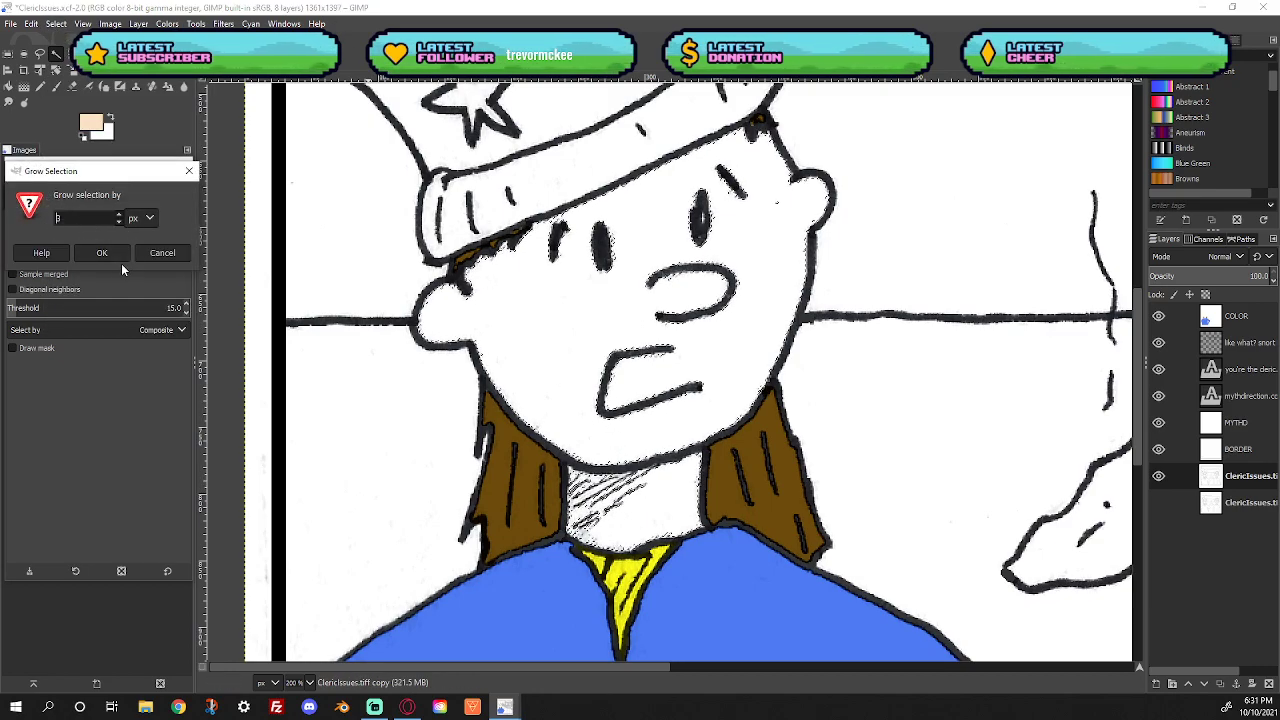
{"action": "left_click", "coordinate": [111, 254]}
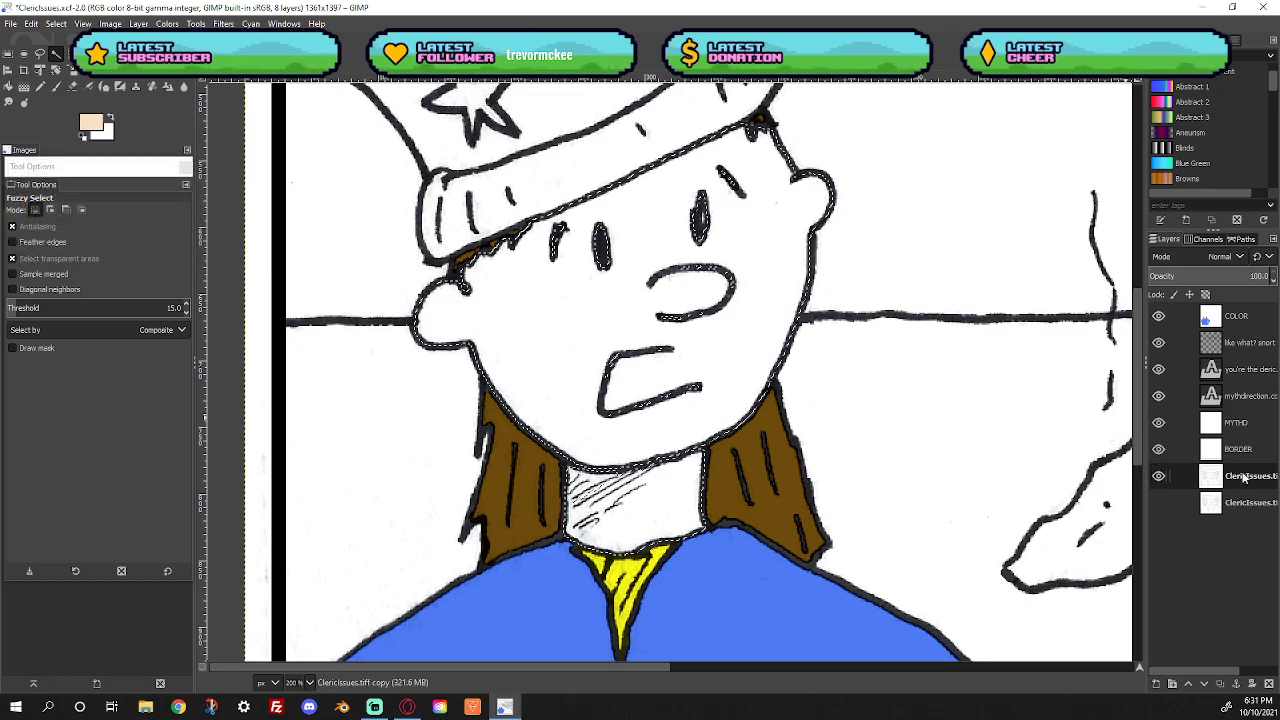
Bucket-fill the selected face and neck with the skin tone on the COLOR layer and clear the selection
{"action": "left_click", "coordinate": [1243, 325]}
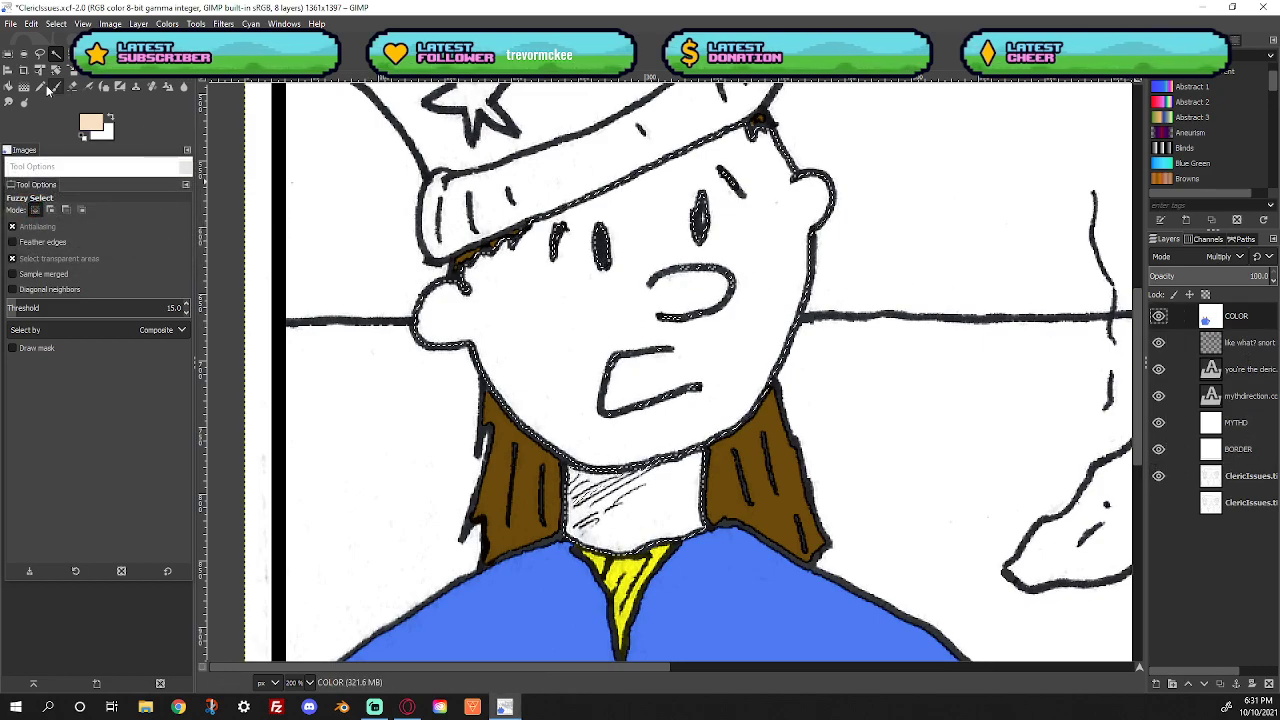
{"action": "key", "text": "shift+b"}
{"action": "left_click", "coordinate": [536, 307]}
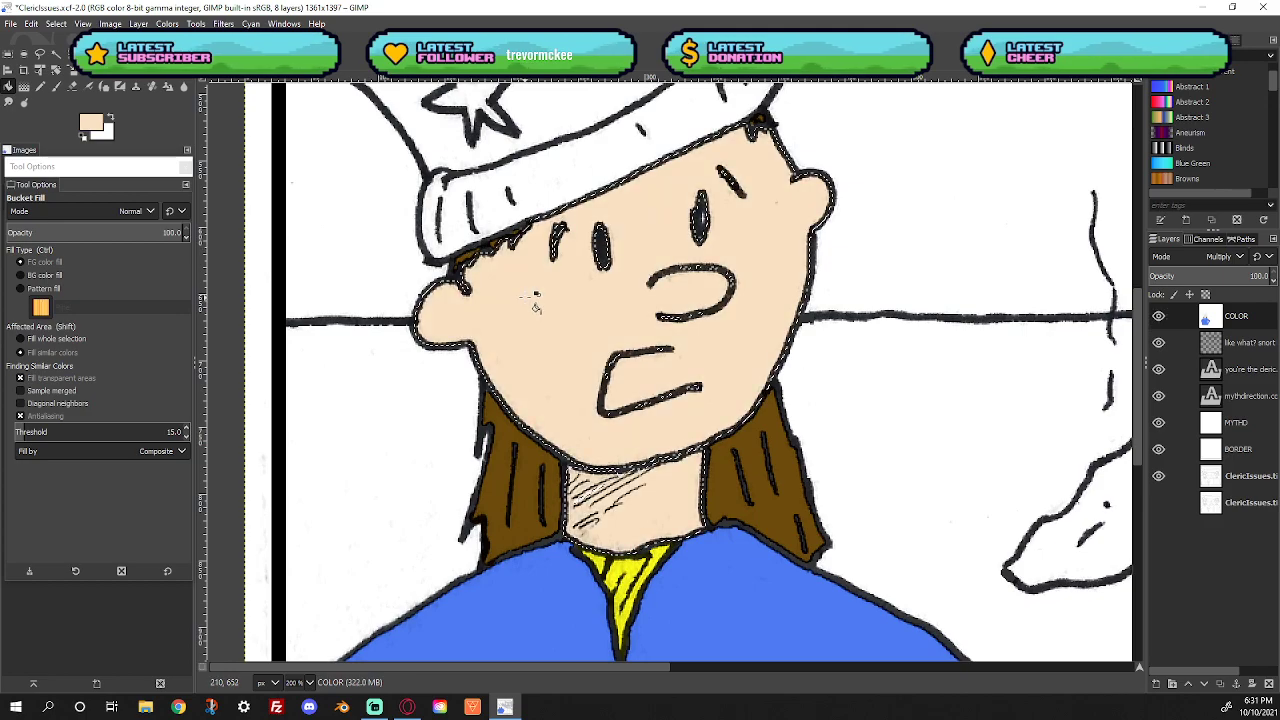
{"action": "left_click", "coordinate": [60, 25]}
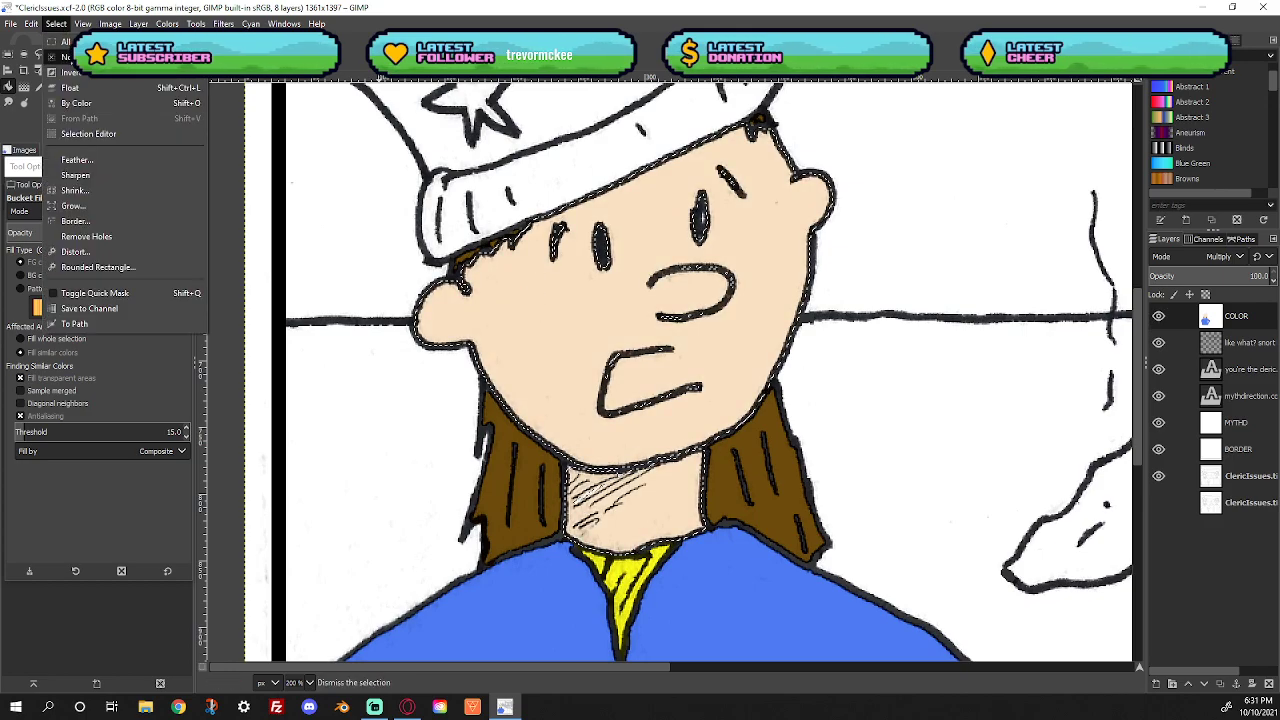
{"action": "left_click", "coordinate": [68, 56]}
Reset the foreground color to black and paint over the white specks inside the hat-wearing character's right-hand eye with the Paintbrush
{"action": "right_click", "coordinate": [700, 297]}
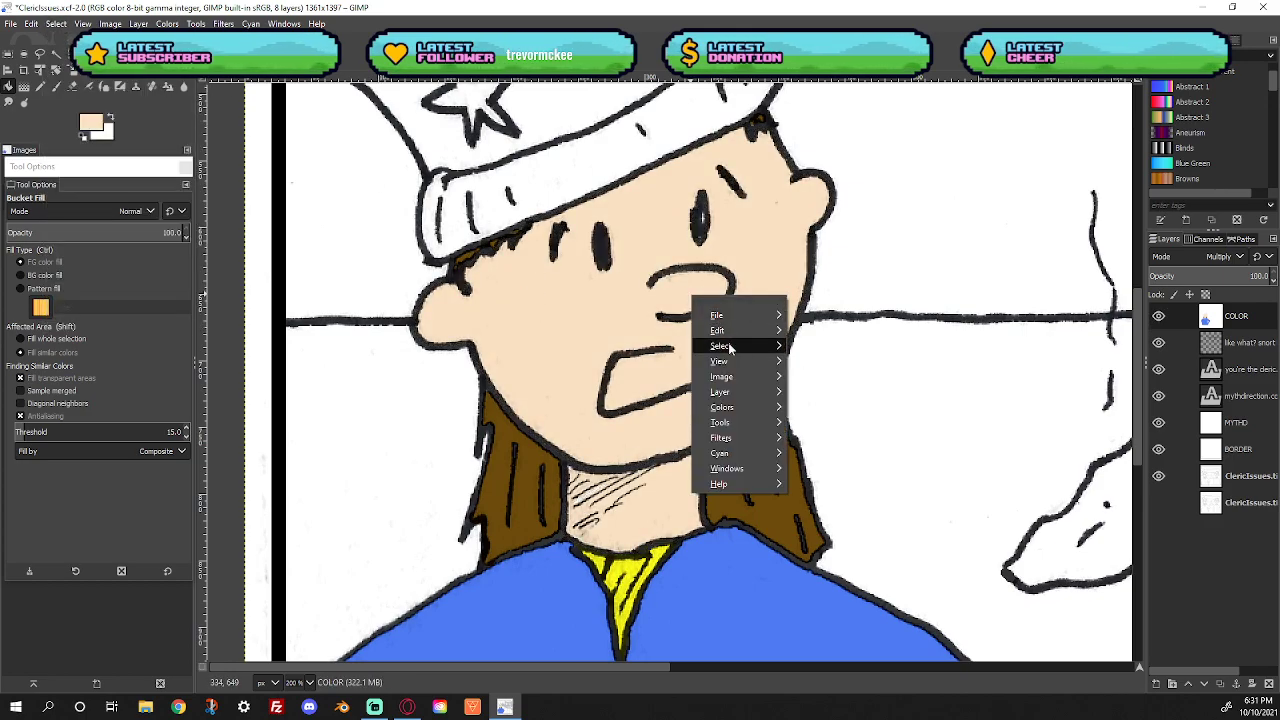
{"action": "mouse_move", "coordinate": [735, 362]}
{"action": "mouse_move", "coordinate": [835, 336]}
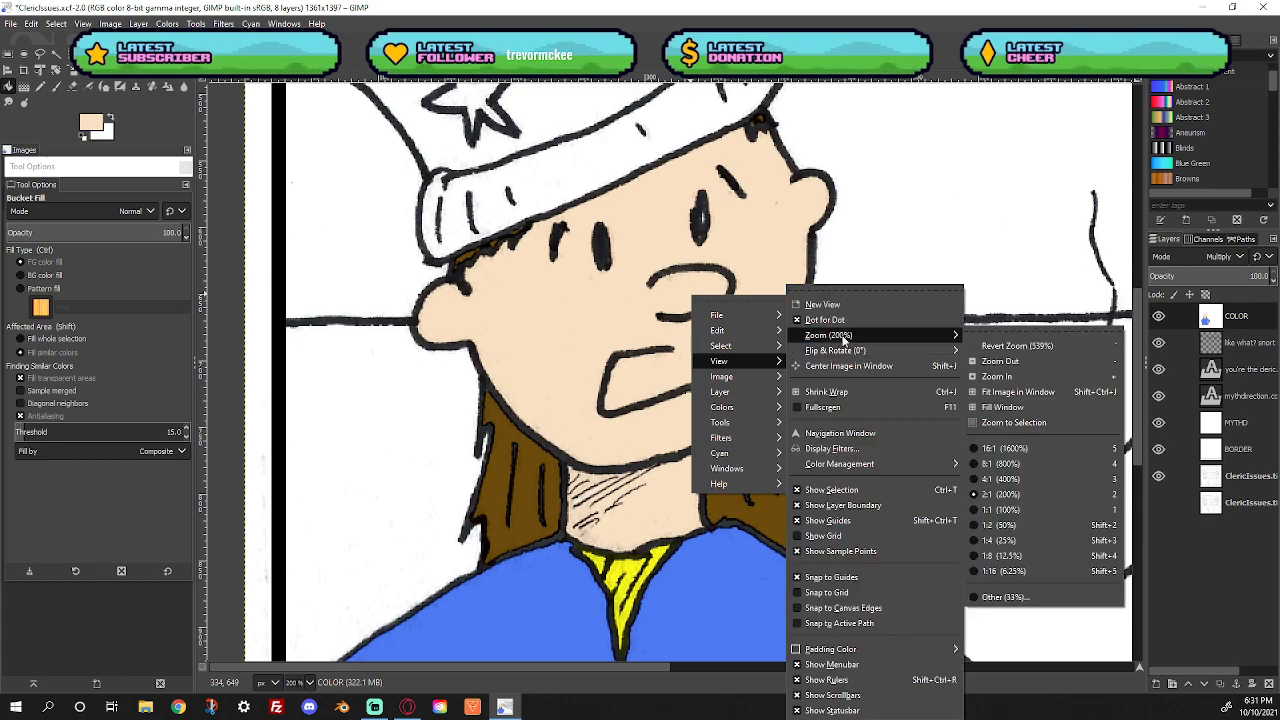
{"action": "left_click", "coordinate": [1043, 393]}
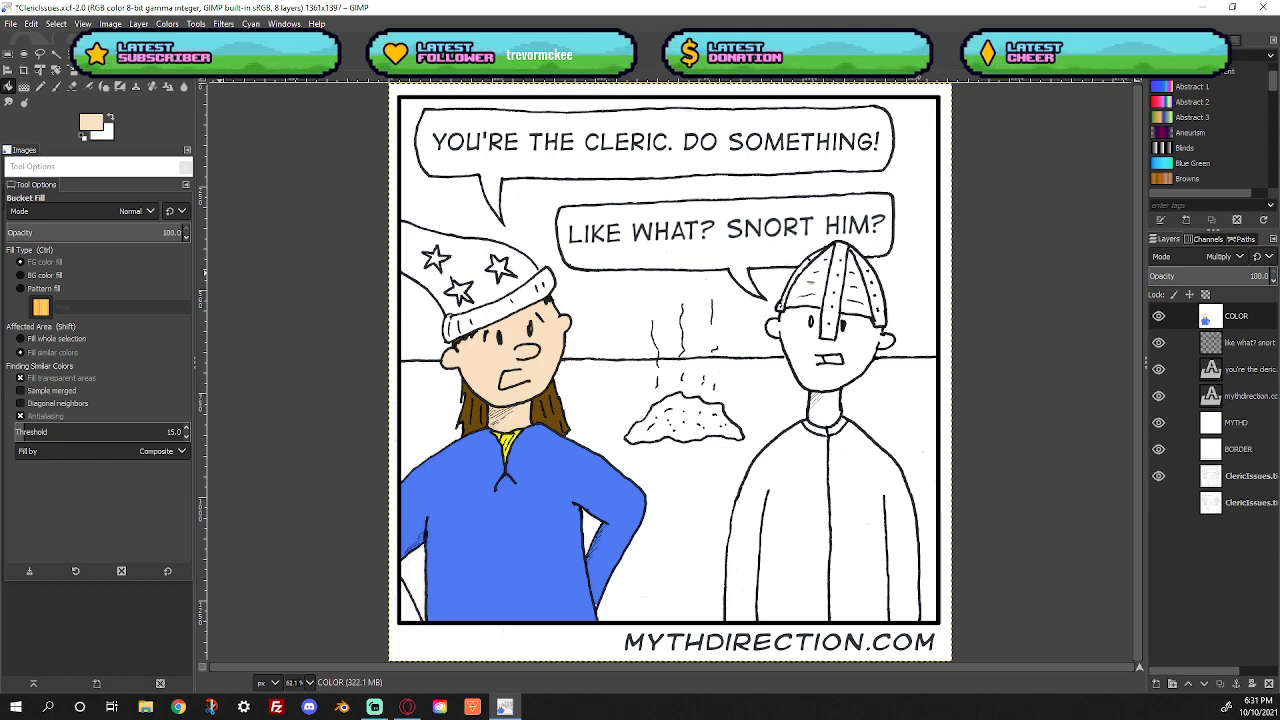
{"action": "key", "text": "z"}
{"action": "left_click_drag", "start_coordinate": [506, 309], "coordinate": [550, 346]}
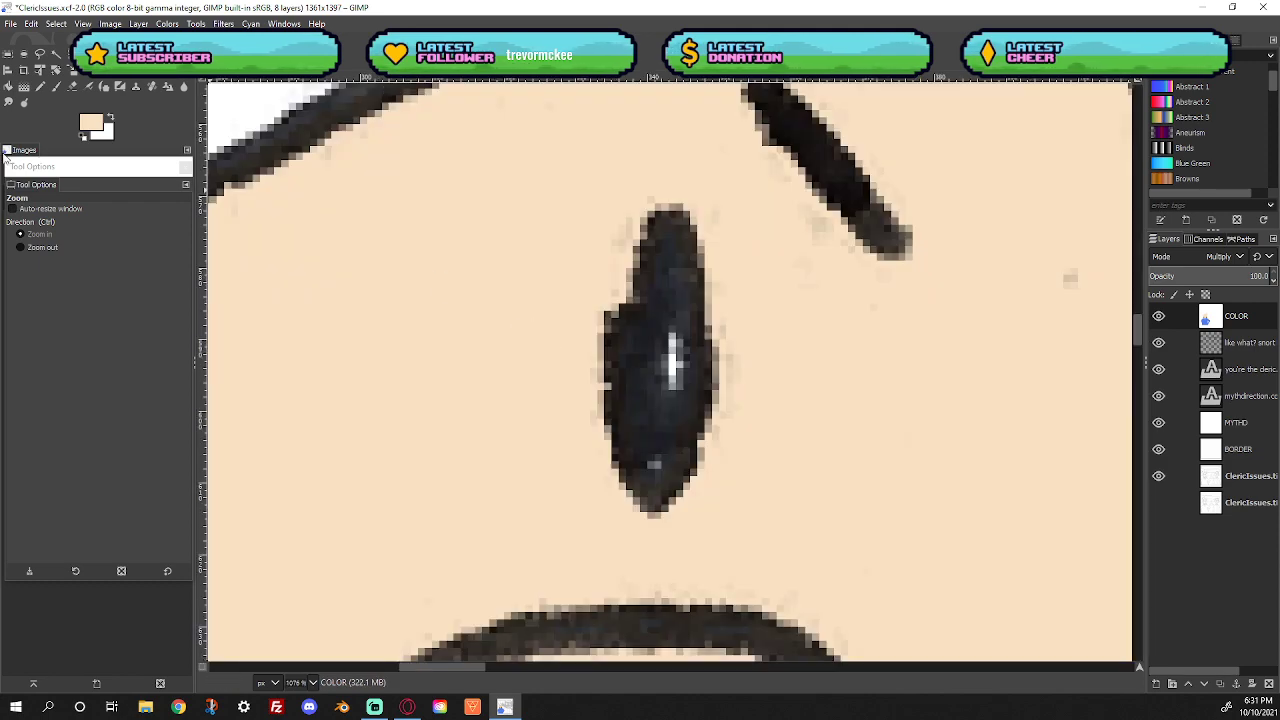
{"action": "left_click", "coordinate": [83, 135]}
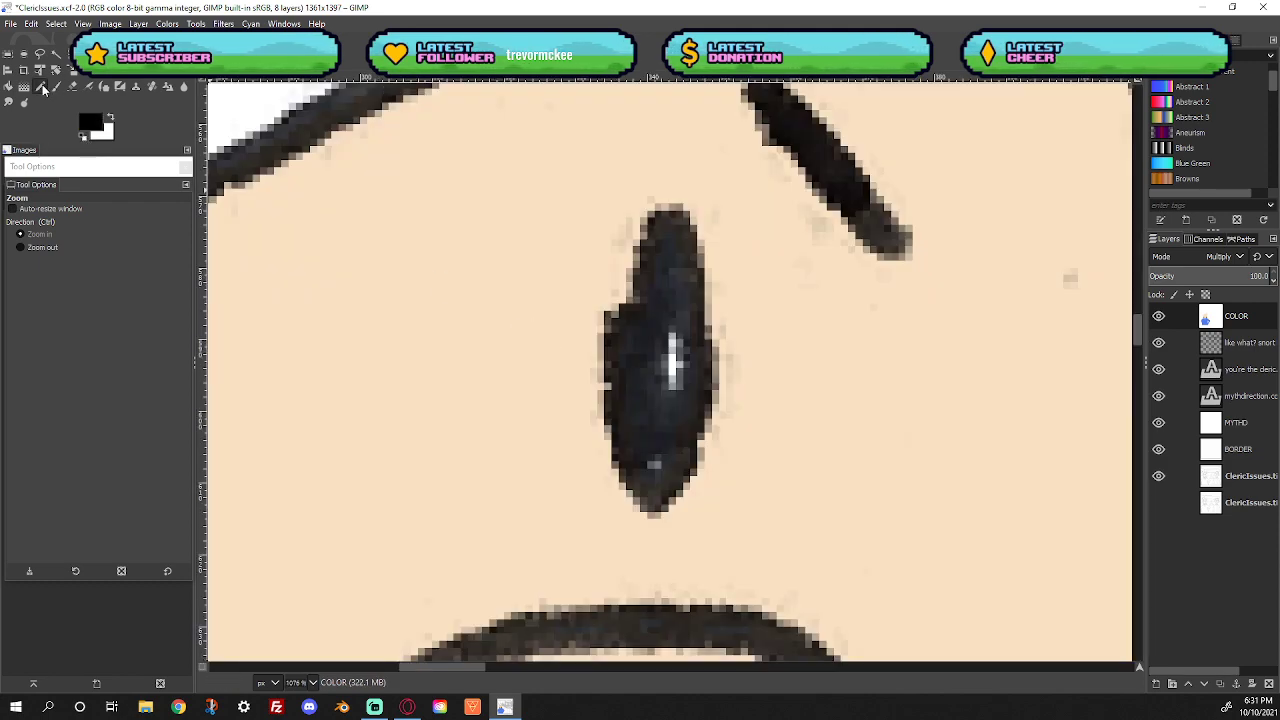
{"action": "left_click", "coordinate": [52, 87]}
{"action": "mouse_move", "coordinate": [662, 325]}
{"action": "left_mouse_down"}
{"action": "mouse_move", "coordinate": [670, 373]}
{"action": "mouse_move", "coordinate": [656, 343]}
{"action": "mouse_move", "coordinate": [668, 263]}
{"action": "mouse_move", "coordinate": [676, 307]}
{"action": "mouse_move", "coordinate": [635, 368]}
{"action": "mouse_move", "coordinate": [636, 402]}
{"action": "mouse_move", "coordinate": [631, 341]}
{"action": "mouse_move", "coordinate": [638, 400]}
{"action": "mouse_move", "coordinate": [656, 372]}
{"action": "mouse_move", "coordinate": [641, 426]}
{"action": "mouse_move", "coordinate": [649, 457]}
{"action": "mouse_move", "coordinate": [630, 413]}
{"action": "mouse_move", "coordinate": [652, 453]}
{"action": "mouse_move", "coordinate": [673, 344]}
{"action": "mouse_move", "coordinate": [666, 238]}
{"action": "mouse_move", "coordinate": [681, 395]}
{"action": "mouse_move", "coordinate": [646, 485]}
{"action": "left_mouse_up"}
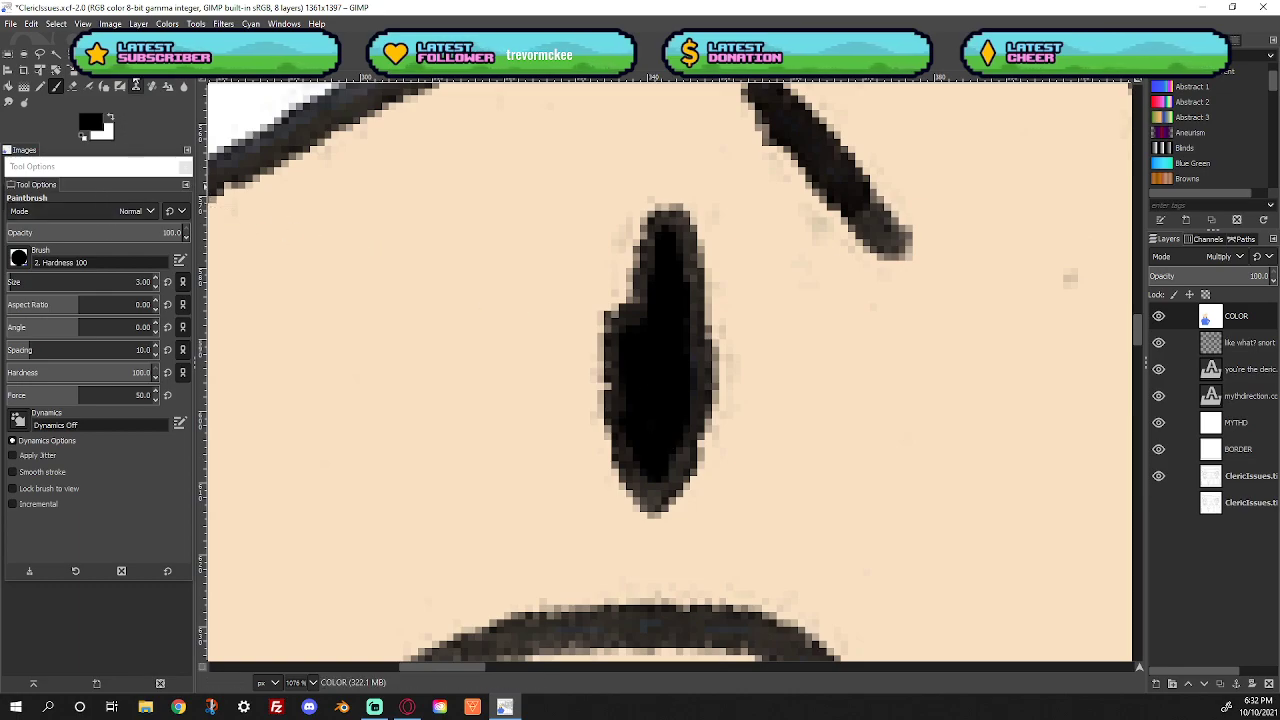
Make the ClericIssues.tiff copy layer active with the Fuzzy Select tool for selecting the next area
{"action": "key", "text": "z"}
{"action": "left_click", "coordinate": [460, 370], "text": "ctrl"}
{"action": "left_click", "coordinate": [460, 370], "text": "ctrl"}
{"action": "left_click", "coordinate": [458, 368], "text": "ctrl"}
{"action": "left_click", "coordinate": [456, 366], "text": "ctrl"}
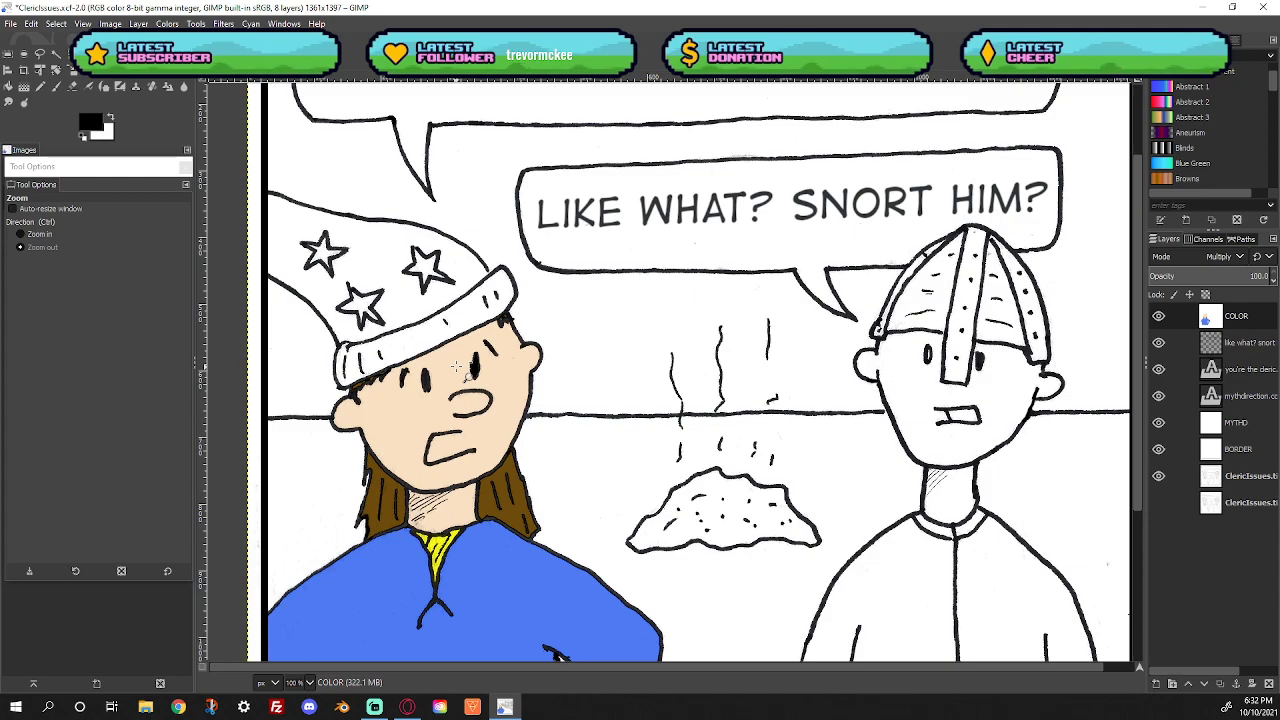
{"action": "left_click", "coordinate": [457, 366], "text": "ctrl"}
{"action": "scroll", "coordinate": [566, 440], "scroll_direction": "down", "scroll_amount": 1}
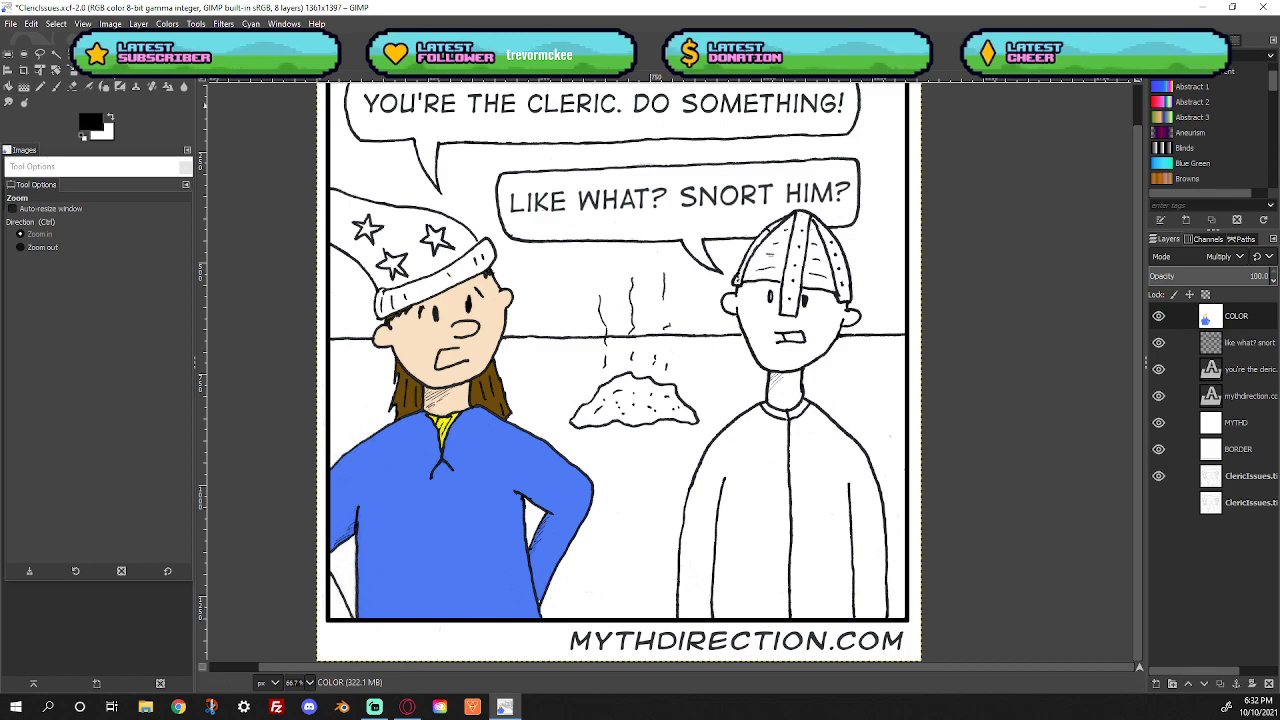
{"action": "left_click", "coordinate": [57, 55]}
{"action": "left_click", "coordinate": [1250, 477]}
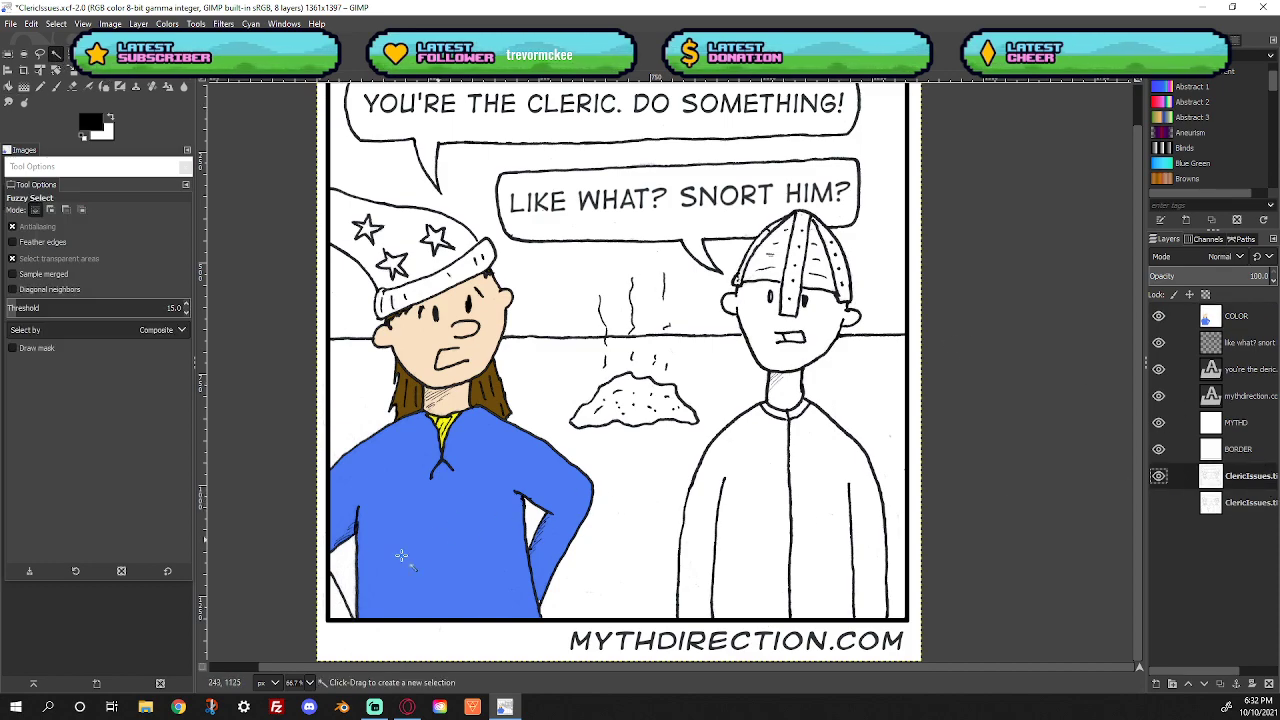
Grow the selection around the small uncolored sliver at the lower-left corner of the comic panel
{"action": "left_click", "coordinate": [56, 23]}
{"action": "left_click", "coordinate": [72, 205]}
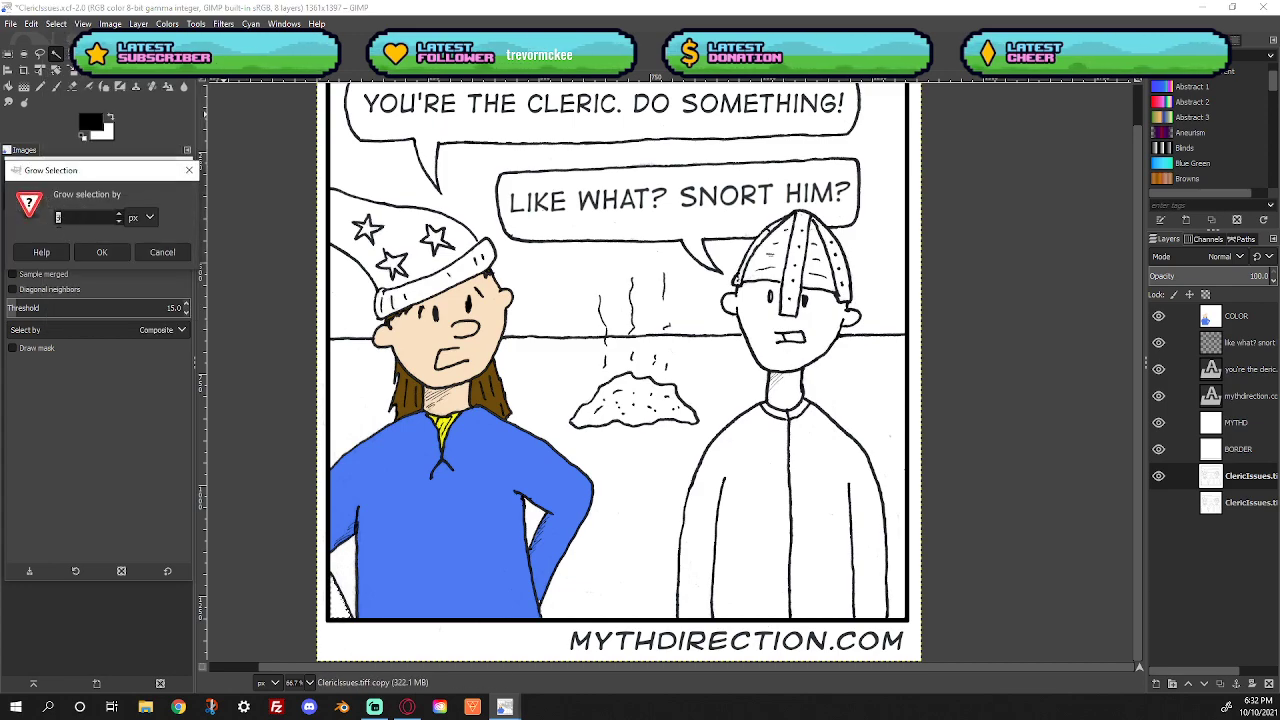
{"action": "left_click", "coordinate": [102, 252]}
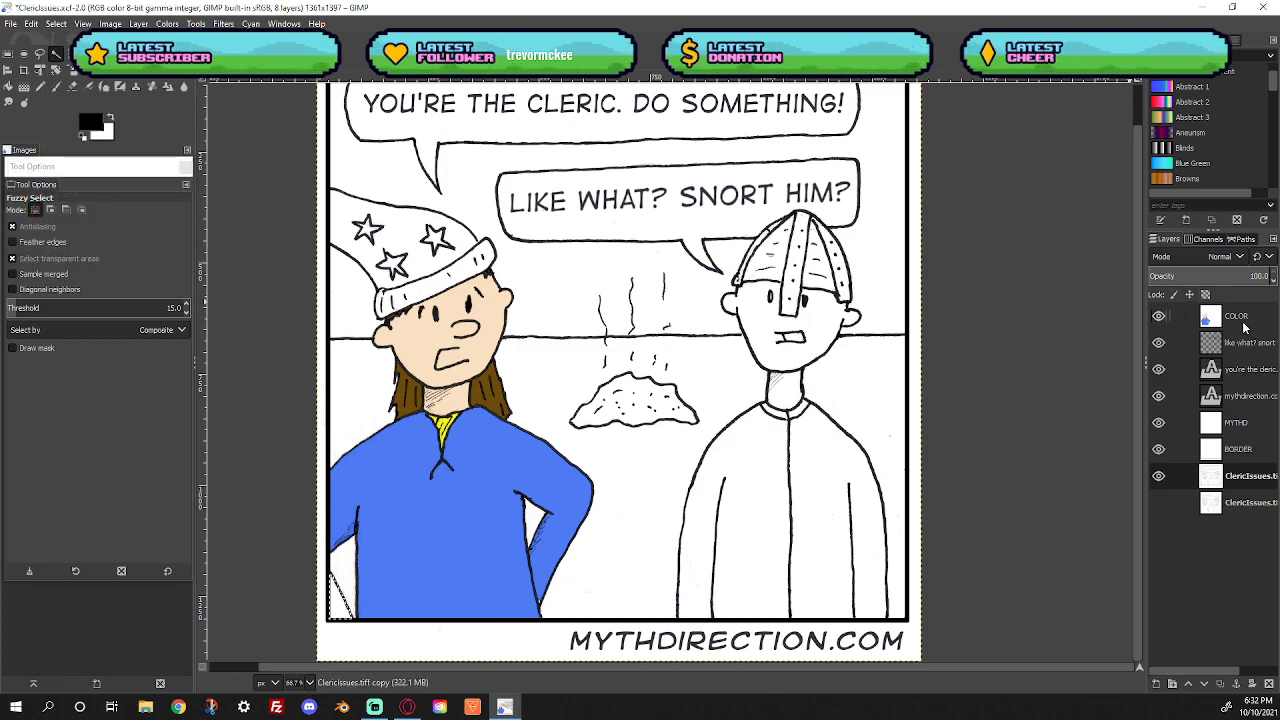
Fill the selected sliver on the COLOR layer with the blue sampled from the wizard's tunic and clear the selection
{"action": "left_click", "coordinate": [1236, 316]}
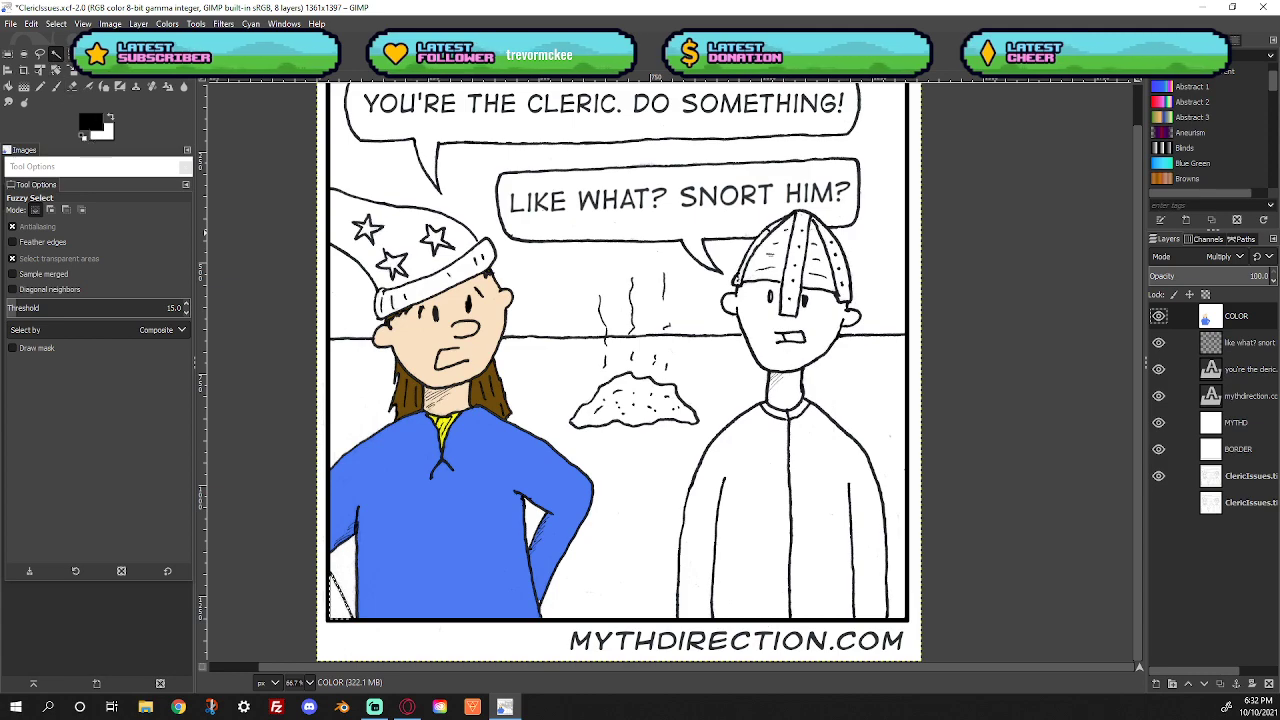
{"action": "key", "text": "o"}
{"action": "left_click", "coordinate": [445, 537]}
{"action": "left_click", "coordinate": [32, 24]}
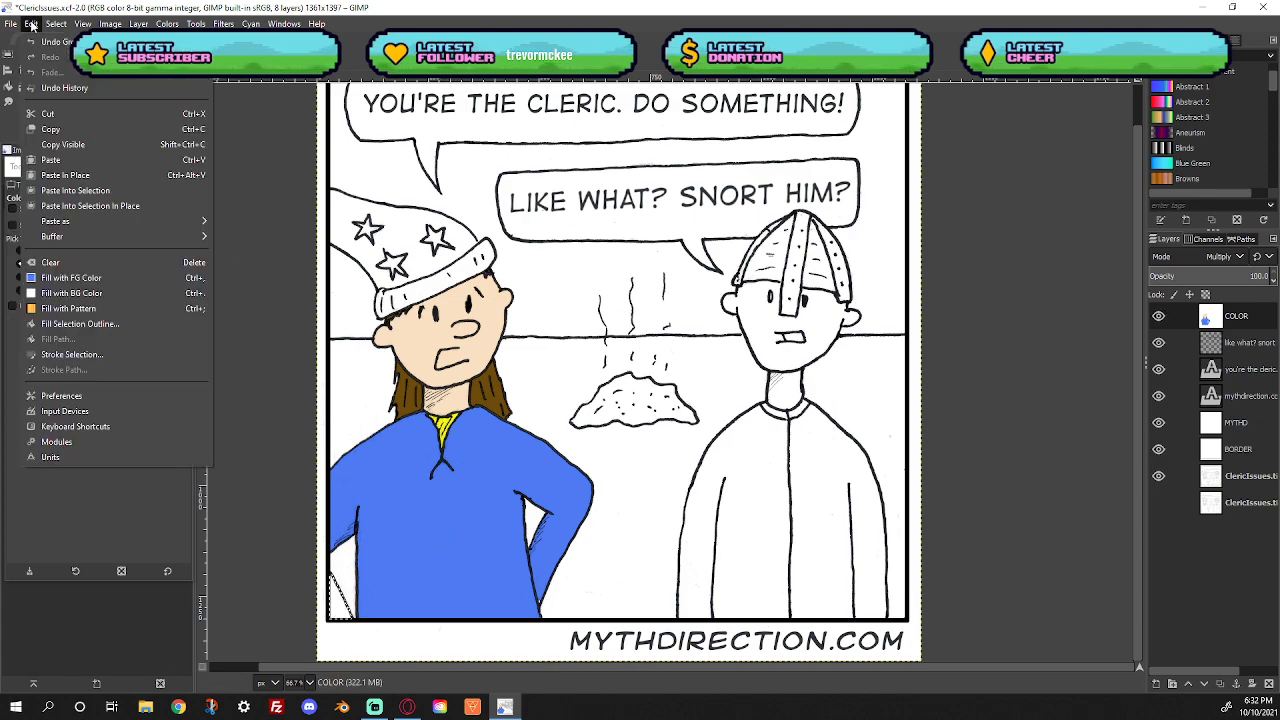
{"action": "left_click", "coordinate": [71, 277]}
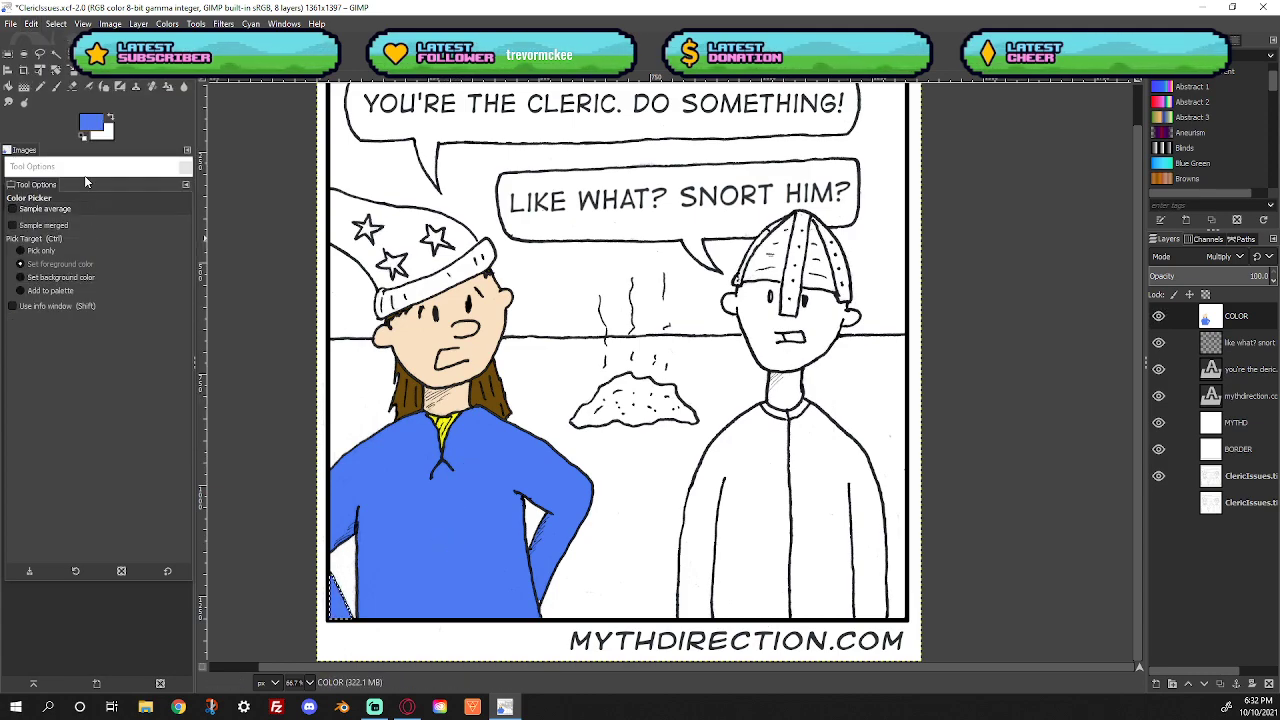
{"action": "left_click", "coordinate": [56, 26]}
{"action": "left_click", "coordinate": [66, 57]}
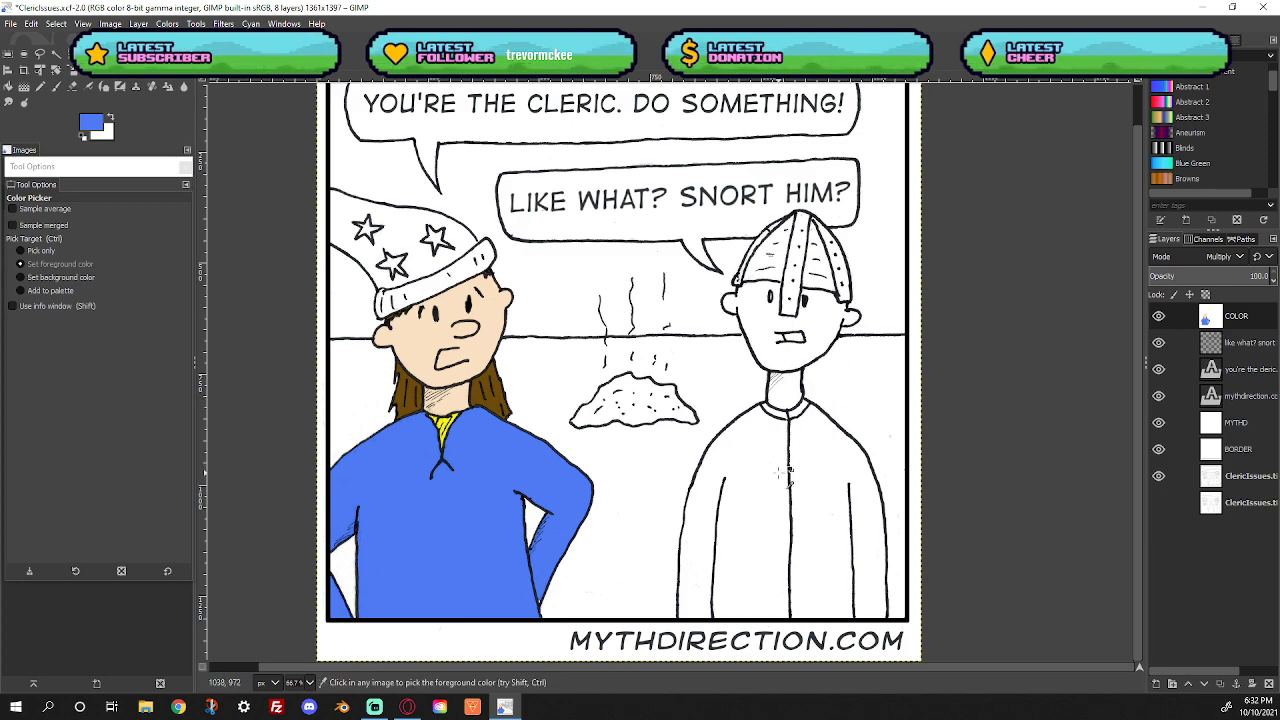
Set the foreground color to the light red ff6363
{"action": "left_click", "coordinate": [92, 128]}
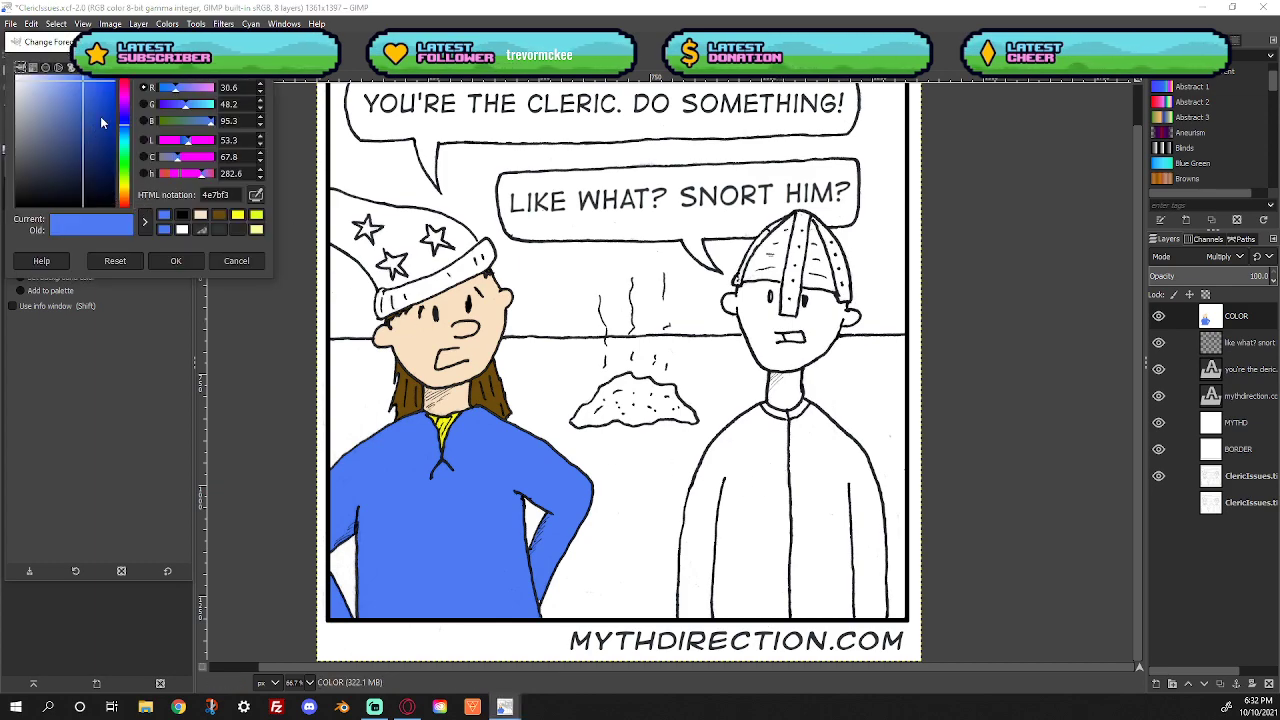
{"action": "left_click_drag", "start_coordinate": [127, 93], "coordinate": [127, 207]}
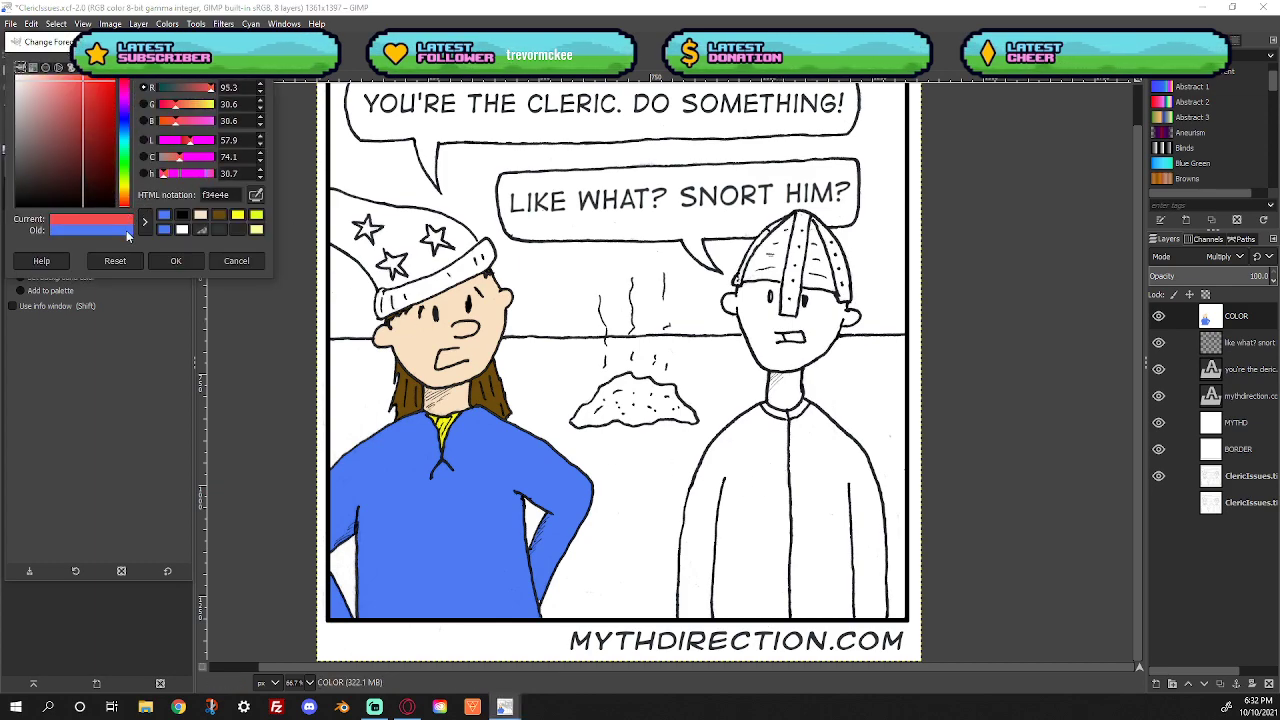
{"action": "left_click_drag", "start_coordinate": [82, 88], "coordinate": [106, 82]}
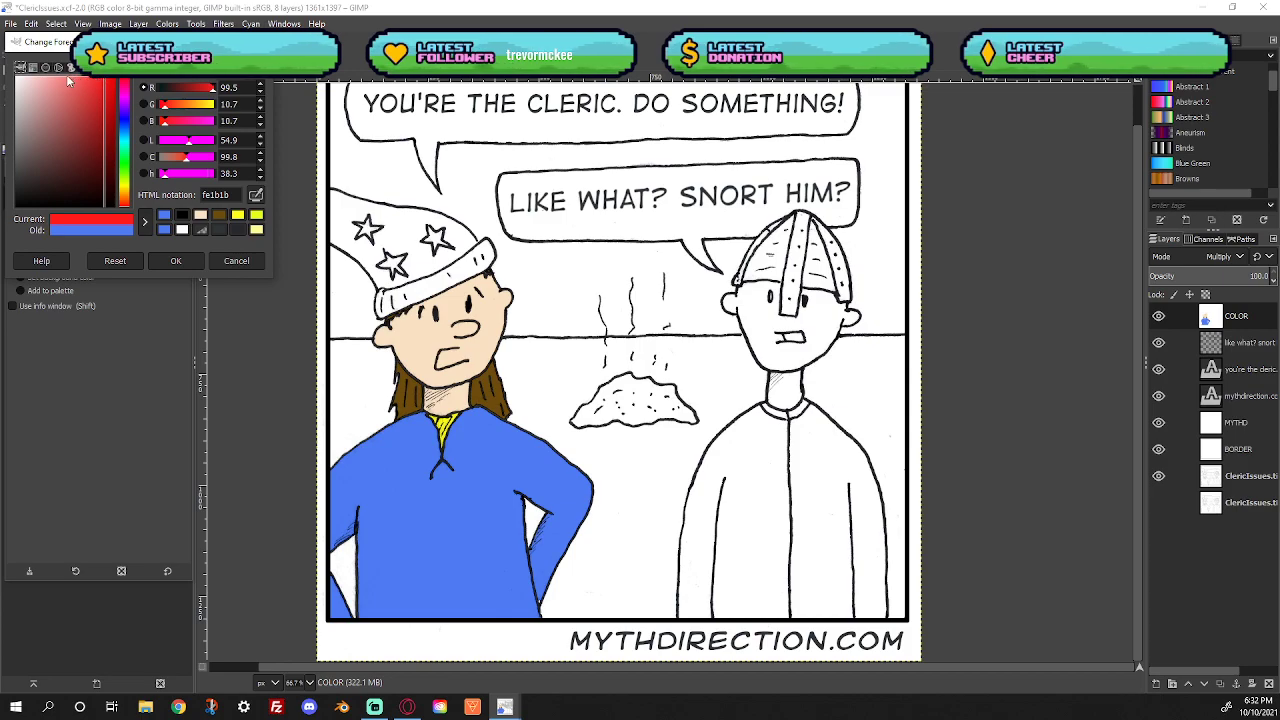
{"action": "left_click_drag", "start_coordinate": [107, 86], "coordinate": [77, 76]}
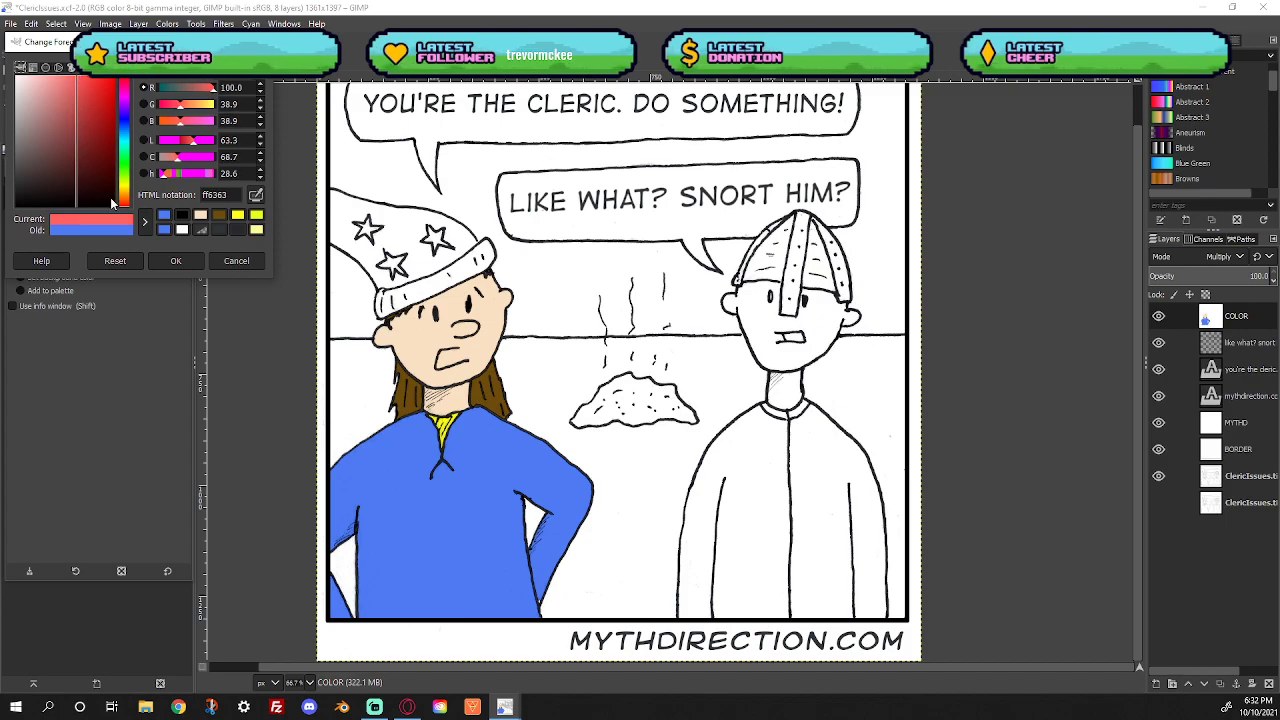
{"action": "left_click", "coordinate": [170, 260]}
Fuzzy-select both halves of the helmeted character's shirt on the ClericIssues.tiff copy line-art layer and grow the selection
{"action": "left_click", "coordinate": [55, 70]}
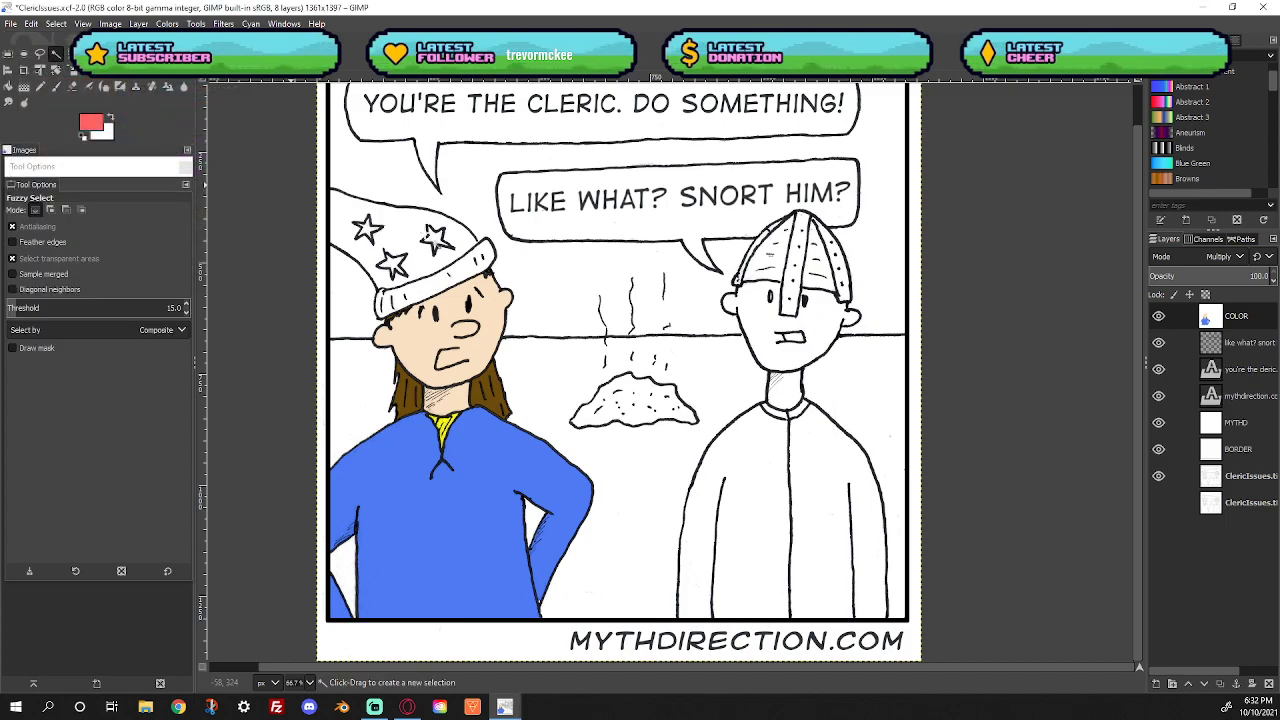
{"action": "left_click", "coordinate": [1213, 476]}
{"action": "left_click", "coordinate": [775, 474]}
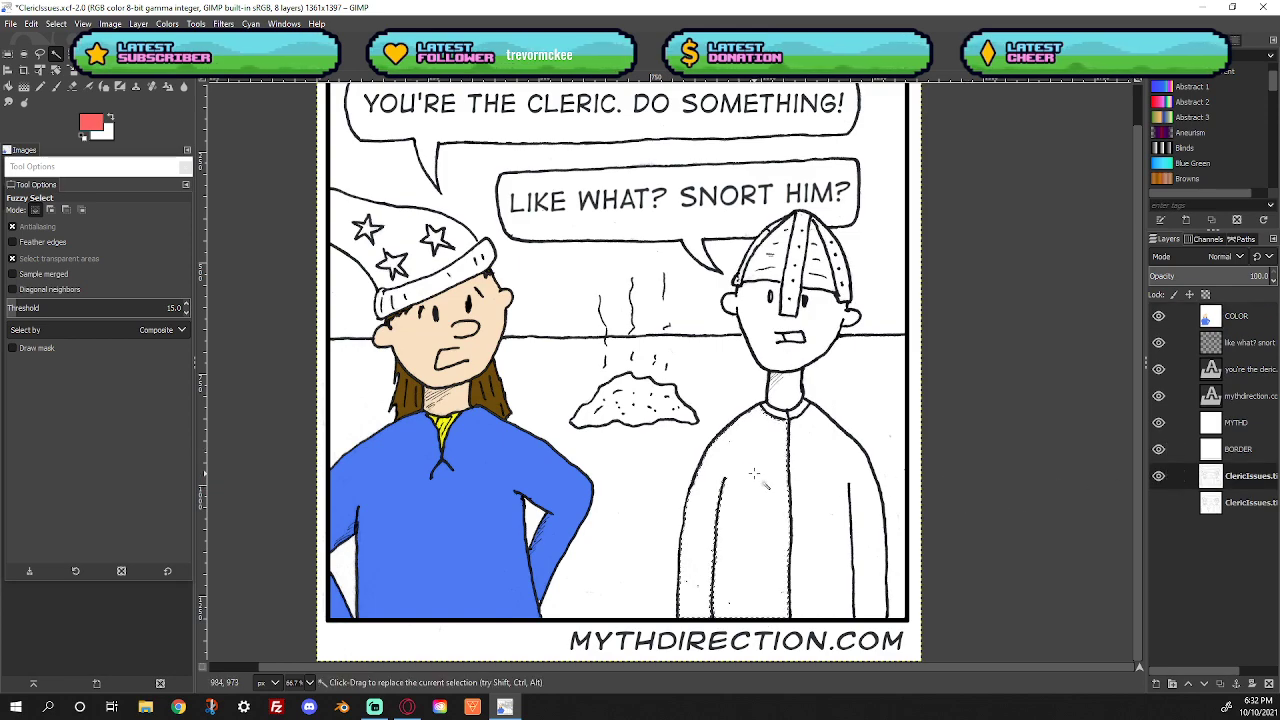
{"action": "left_click", "coordinate": [822, 446], "text": "shift"}
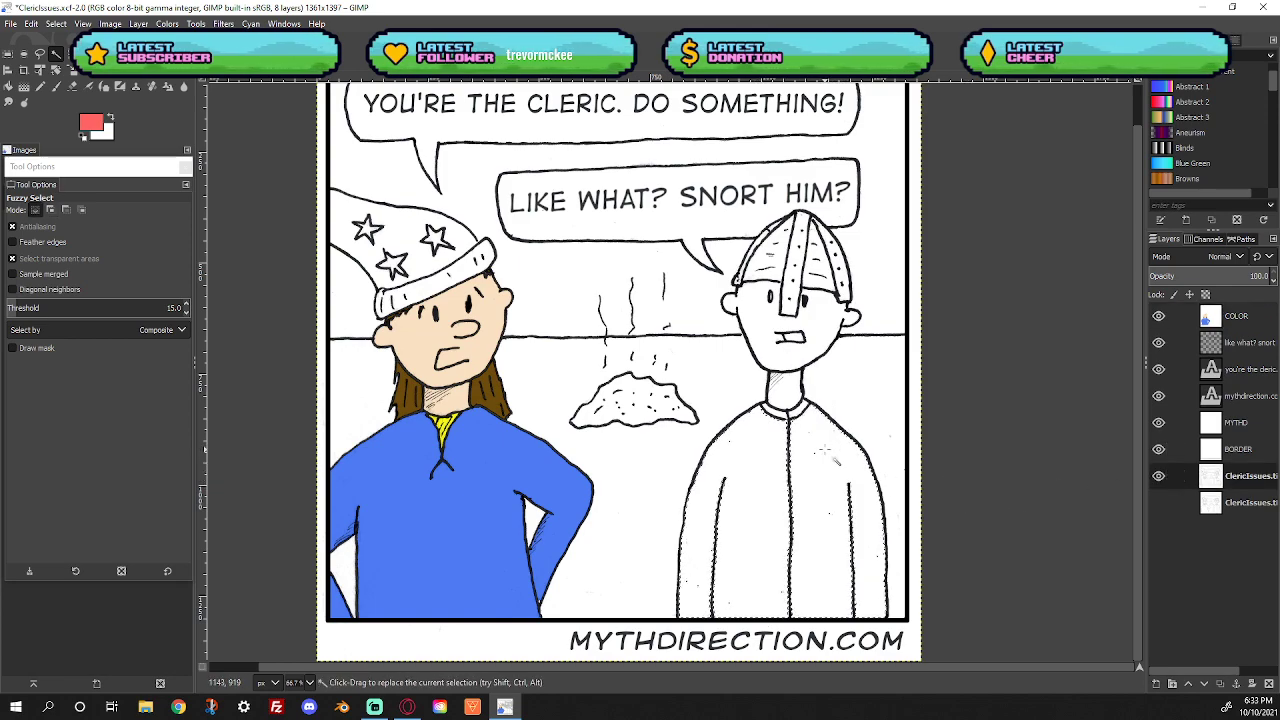
{"action": "left_click", "coordinate": [55, 23]}
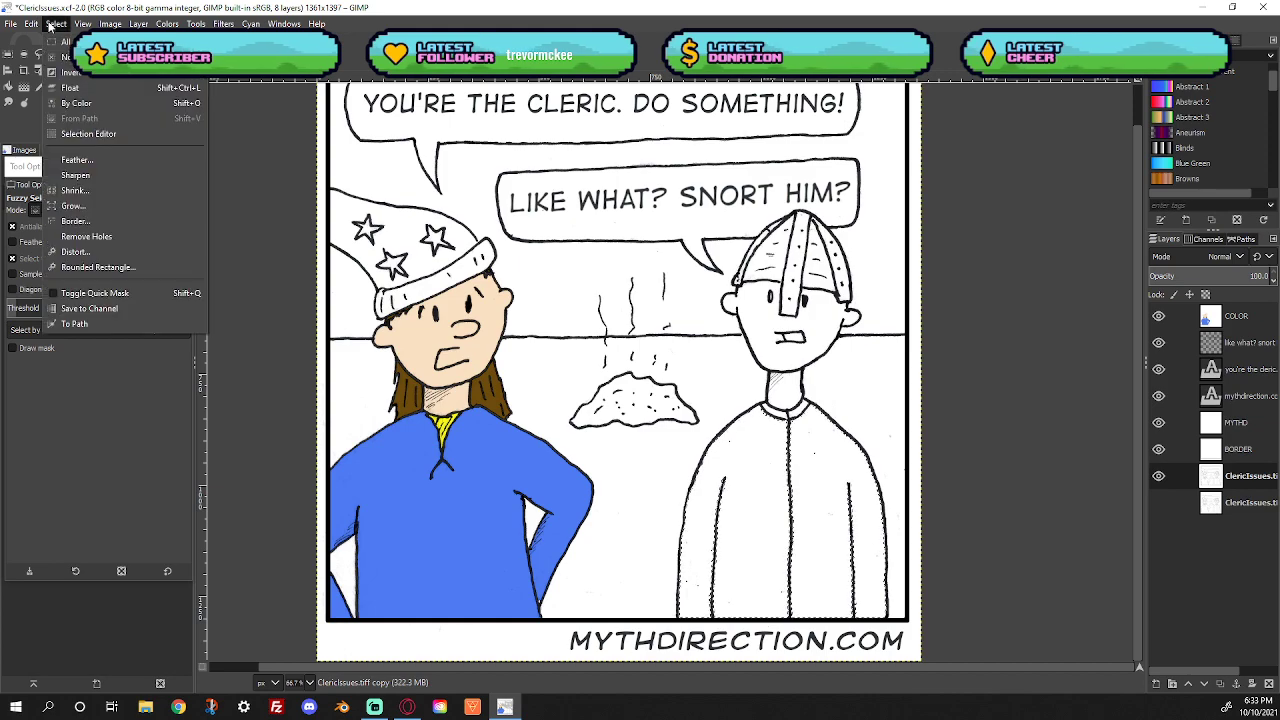
{"action": "left_click", "coordinate": [78, 205]}
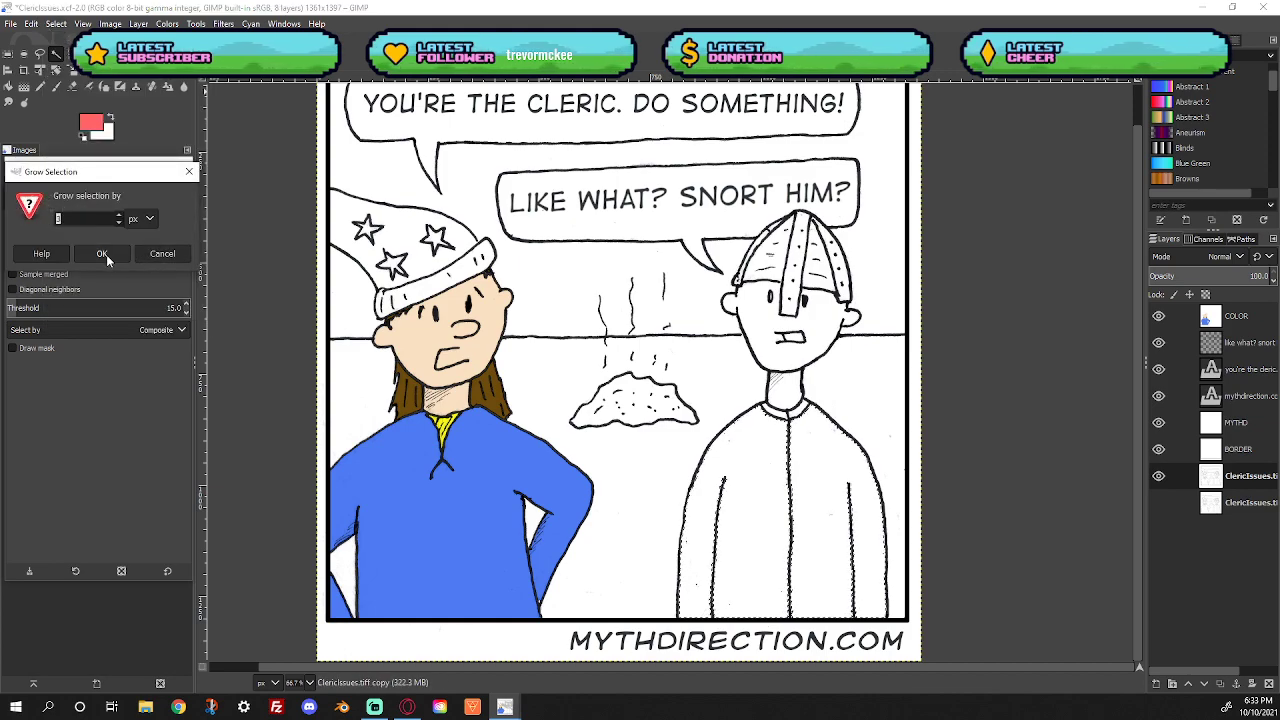
{"action": "left_click", "coordinate": [104, 254]}
Bucket-fill the helmeted character's shirt with the light red on the COLOR layer and clear the selection
{"action": "left_click", "coordinate": [1210, 316]}
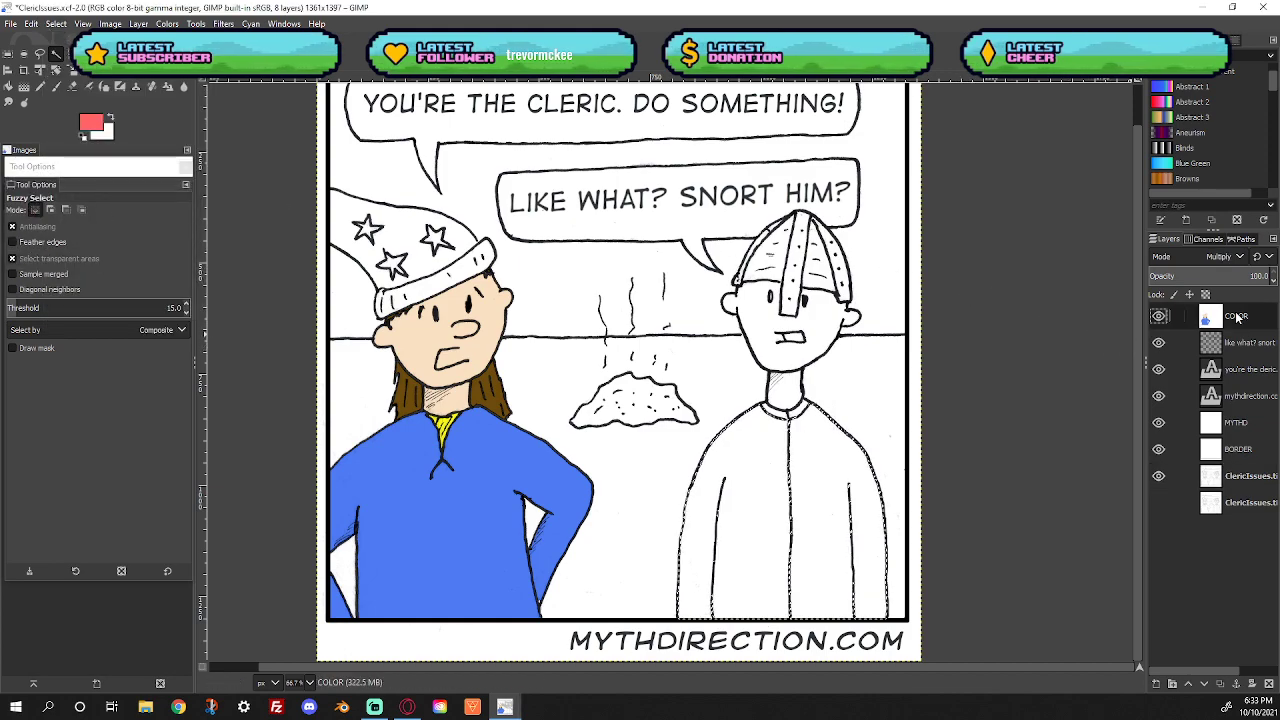
{"action": "left_click", "coordinate": [8, 86]}
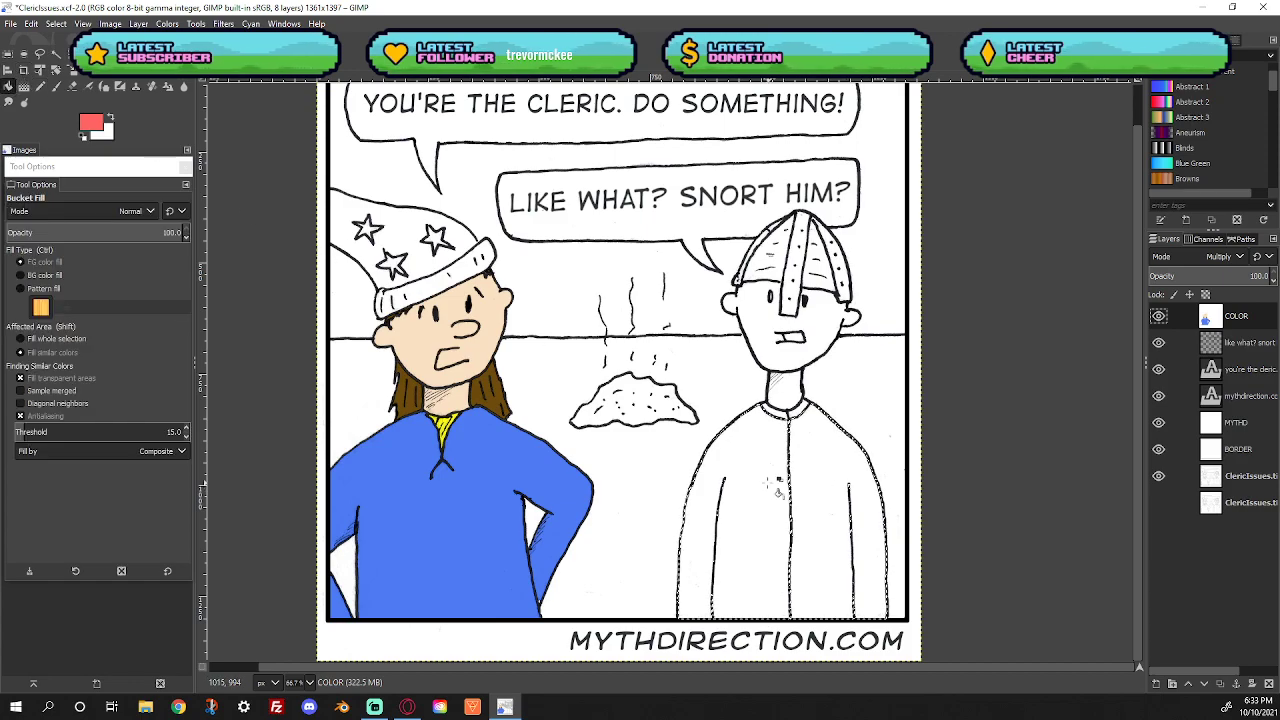
{"action": "left_click", "coordinate": [853, 442]}
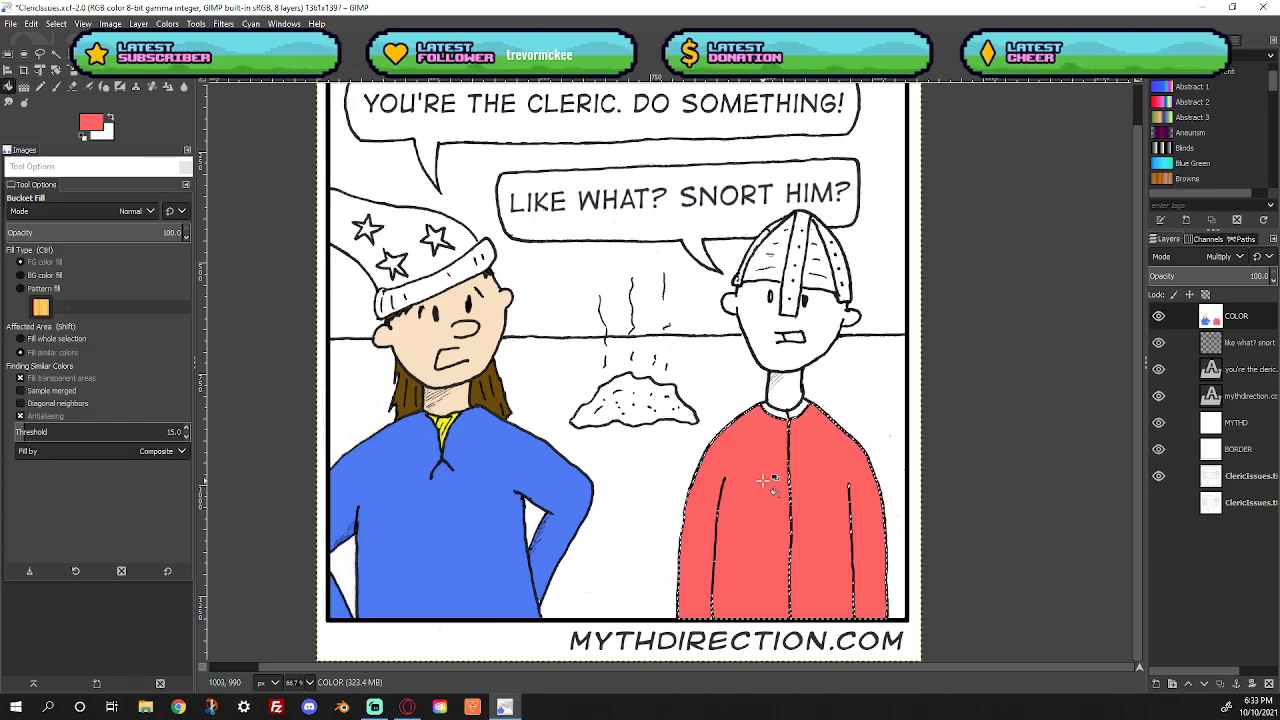
{"action": "left_click", "coordinate": [56, 23]}
{"action": "left_click", "coordinate": [57, 57]}
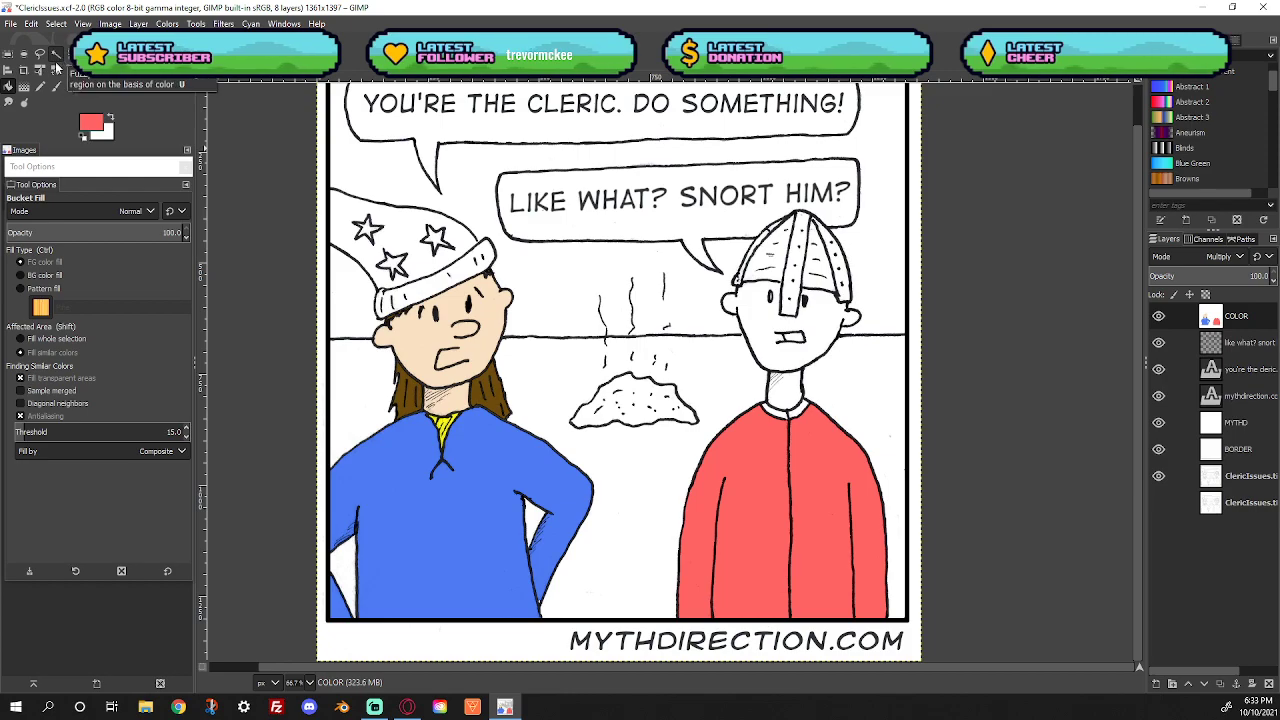
Examine the helmeted character's neck and collar up close and return to viewing the whole image
{"action": "key", "text": "z"}
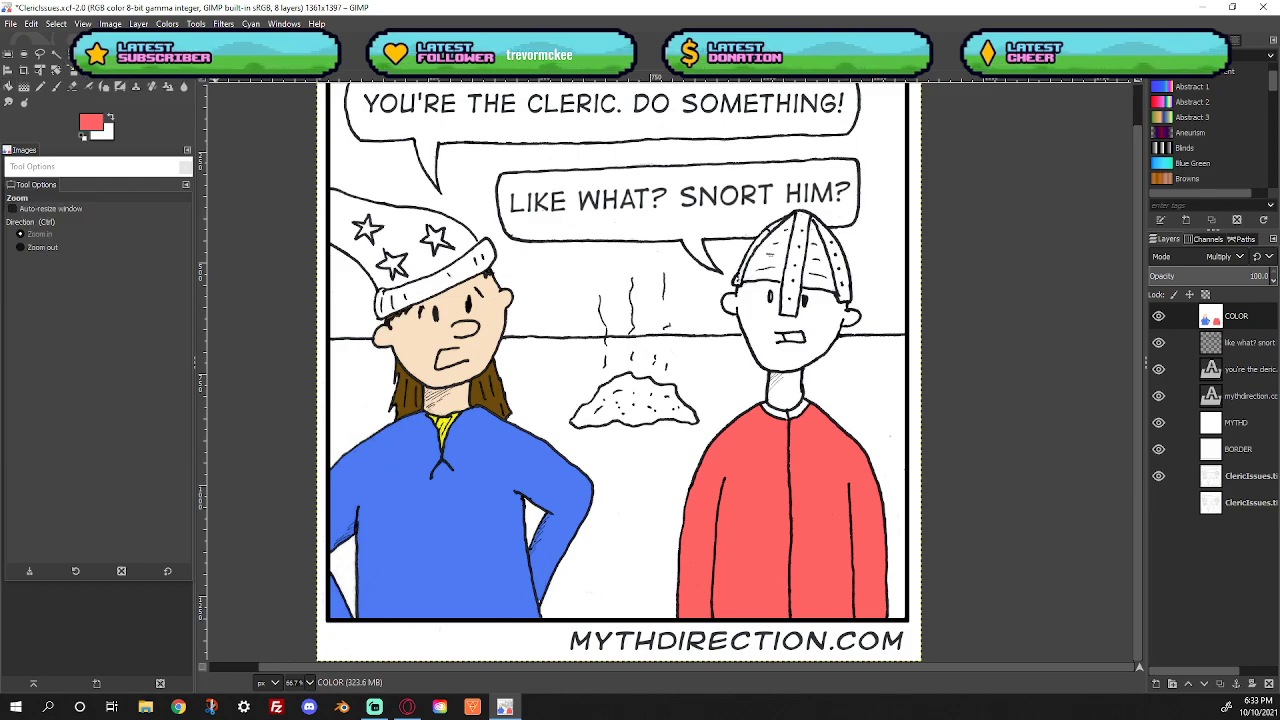
{"action": "left_click_drag", "start_coordinate": [736, 392], "coordinate": [864, 458]}
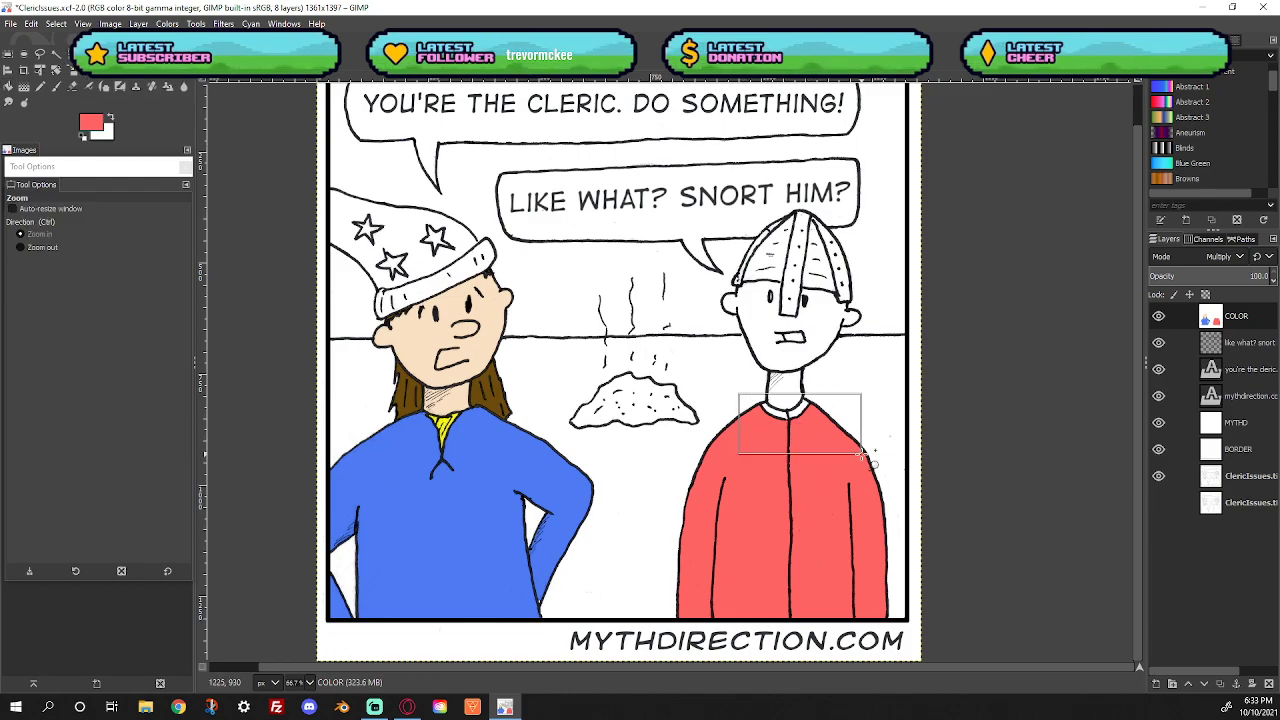
{"action": "left_click", "coordinate": [758, 463]}
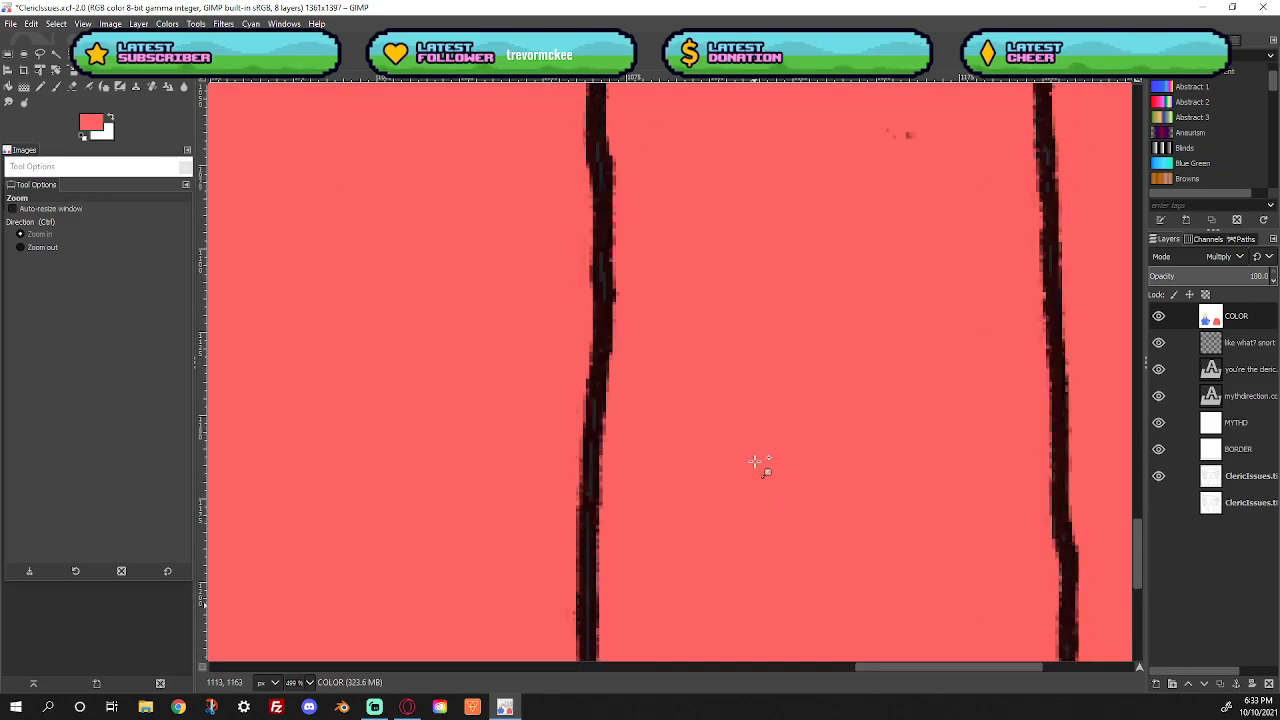
{"action": "scroll", "coordinate": [758, 463], "scroll_direction": "up", "scroll_amount": 5}
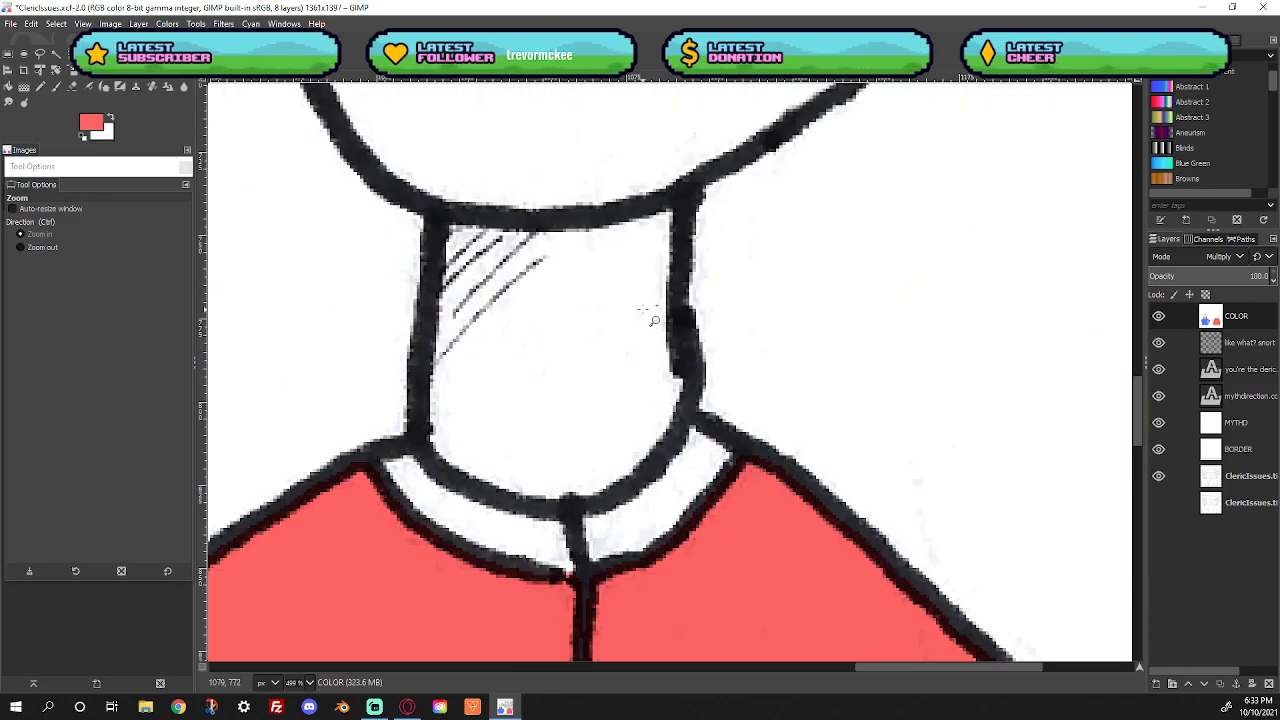
{"action": "right_click", "coordinate": [405, 282]}
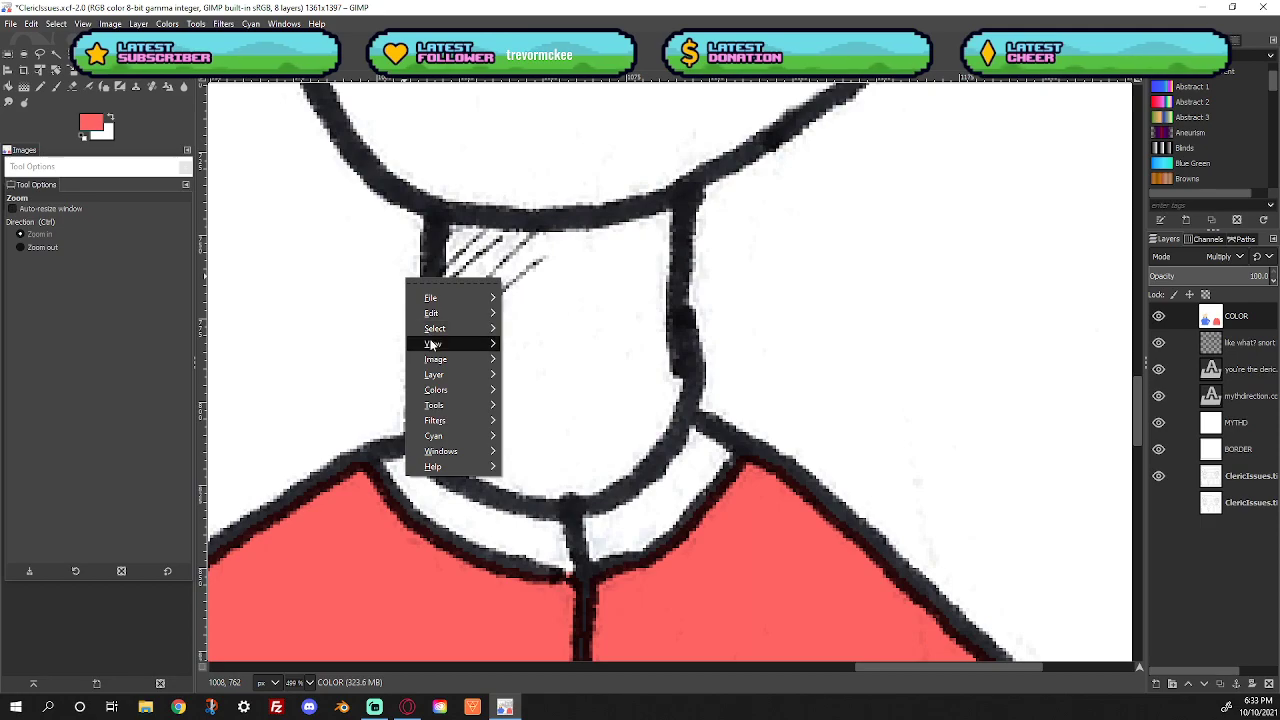
{"action": "mouse_move", "coordinate": [433, 346]}
{"action": "mouse_move", "coordinate": [571, 336]}
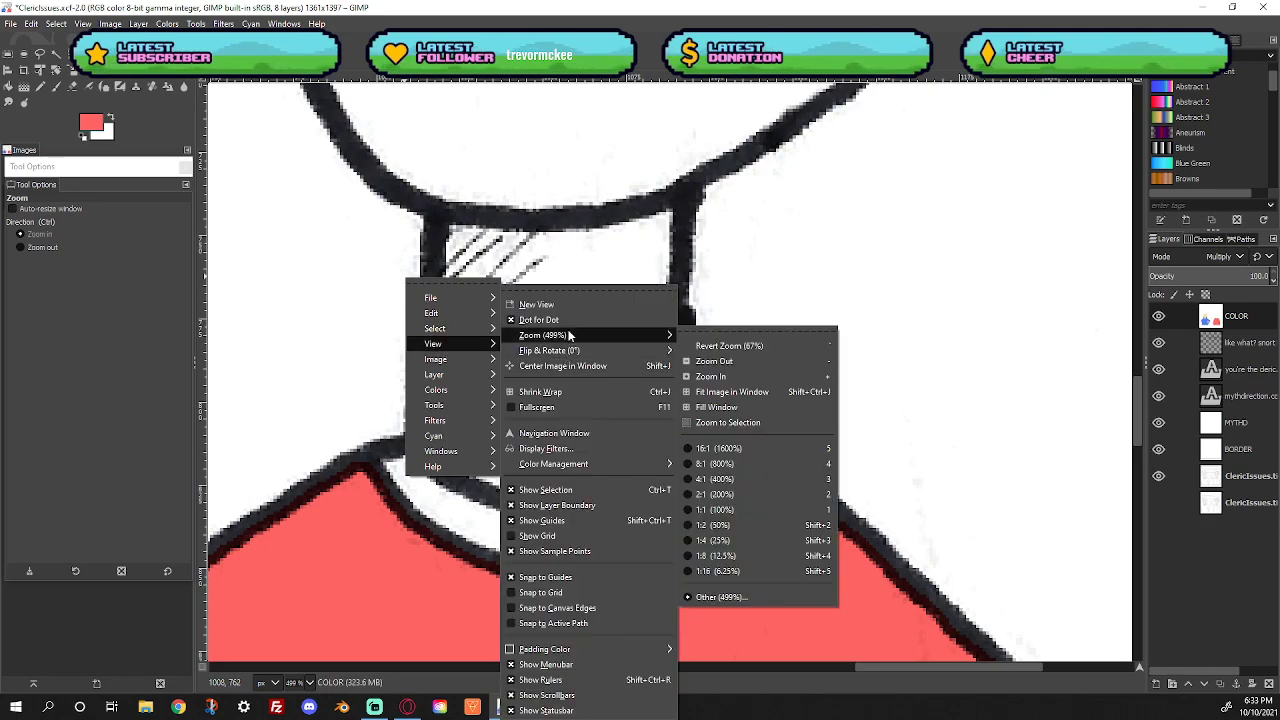
{"action": "left_click", "coordinate": [727, 398]}
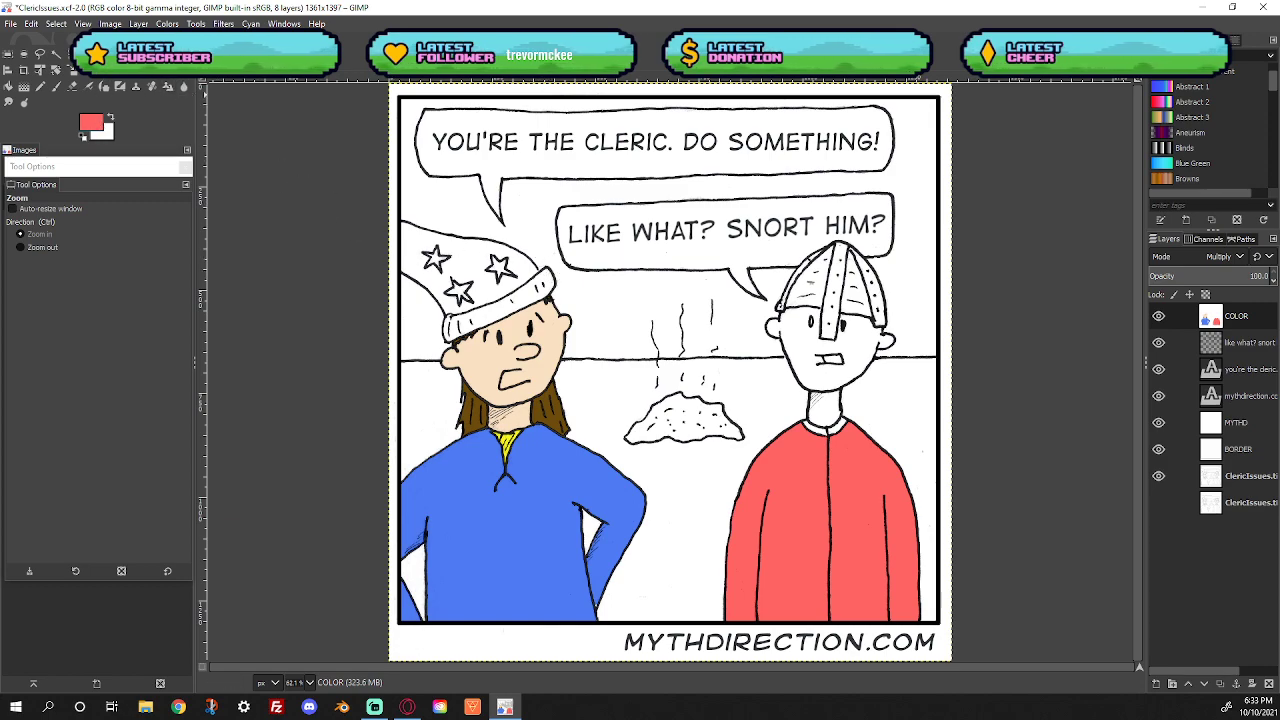
Sample the wizard's skin tone and adjust the foreground color to the deeper tan f7cf9e
{"action": "key", "text": "o"}
{"action": "left_click", "coordinate": [492, 357]}
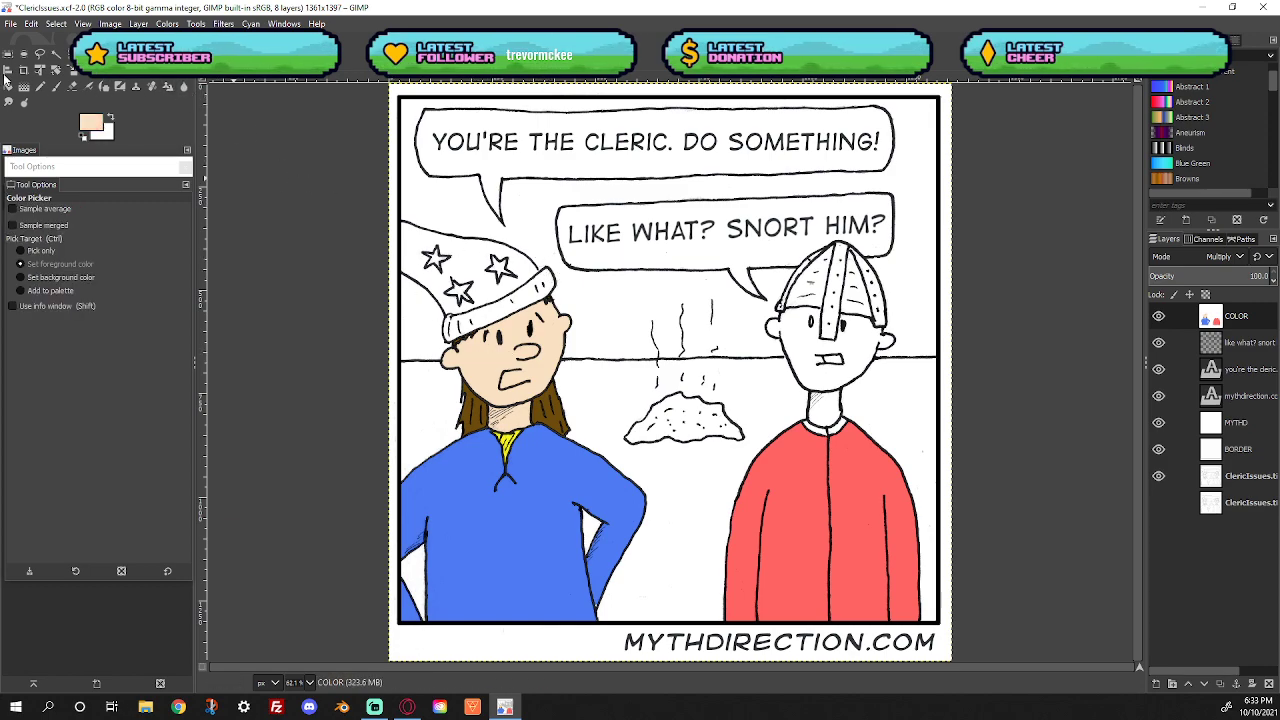
{"action": "left_click", "coordinate": [100, 124]}
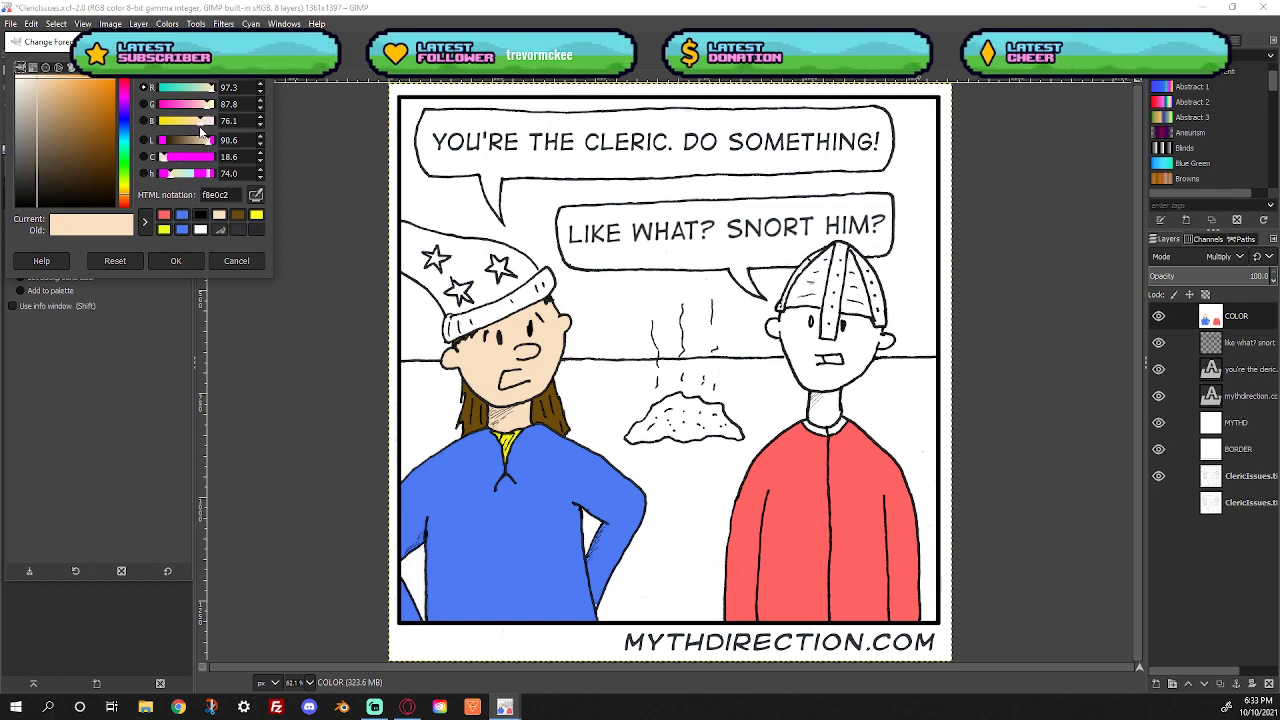
{"action": "left_click_drag", "start_coordinate": [40, 84], "coordinate": [53, 86]}
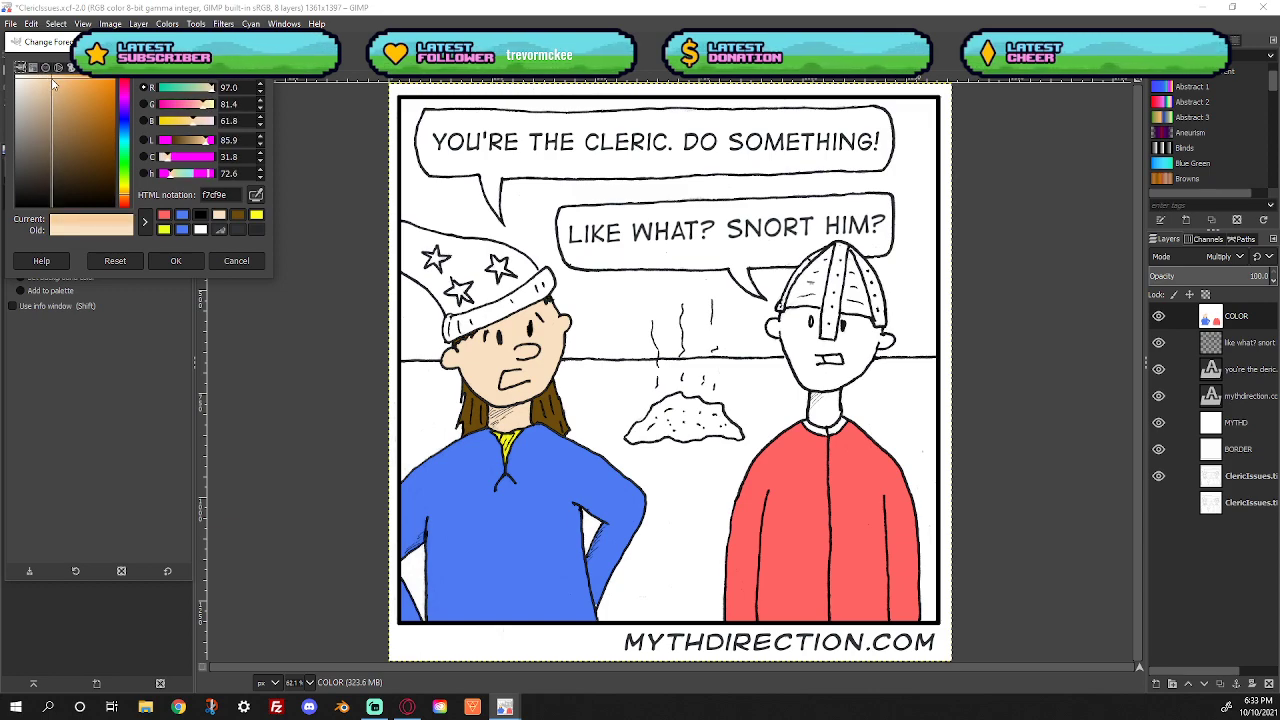
{"action": "left_click", "coordinate": [185, 260]}
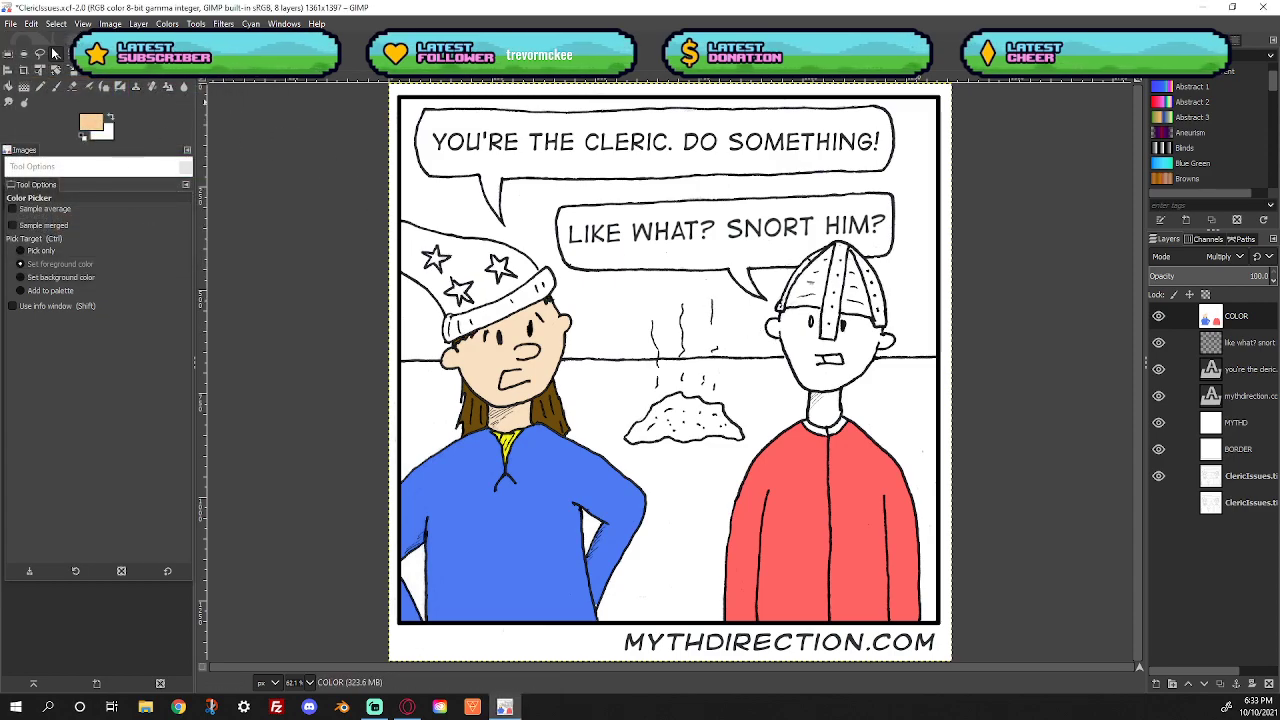
Fuzzy-select the helmeted character's face, ears and neck on the ClericIssues.tiff copy line-art layer and grow the selection
{"action": "left_click", "coordinate": [55, 53]}
{"action": "left_click", "coordinate": [1255, 475]}
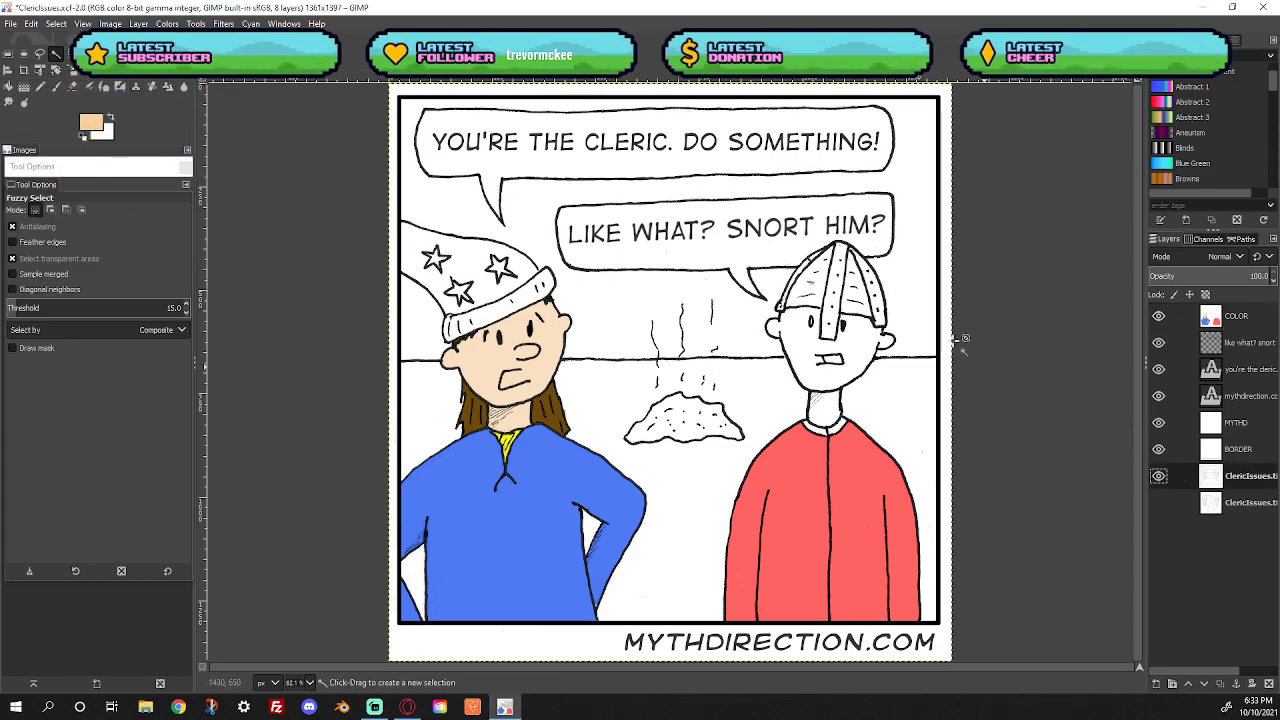
{"action": "key", "text": "shift"}
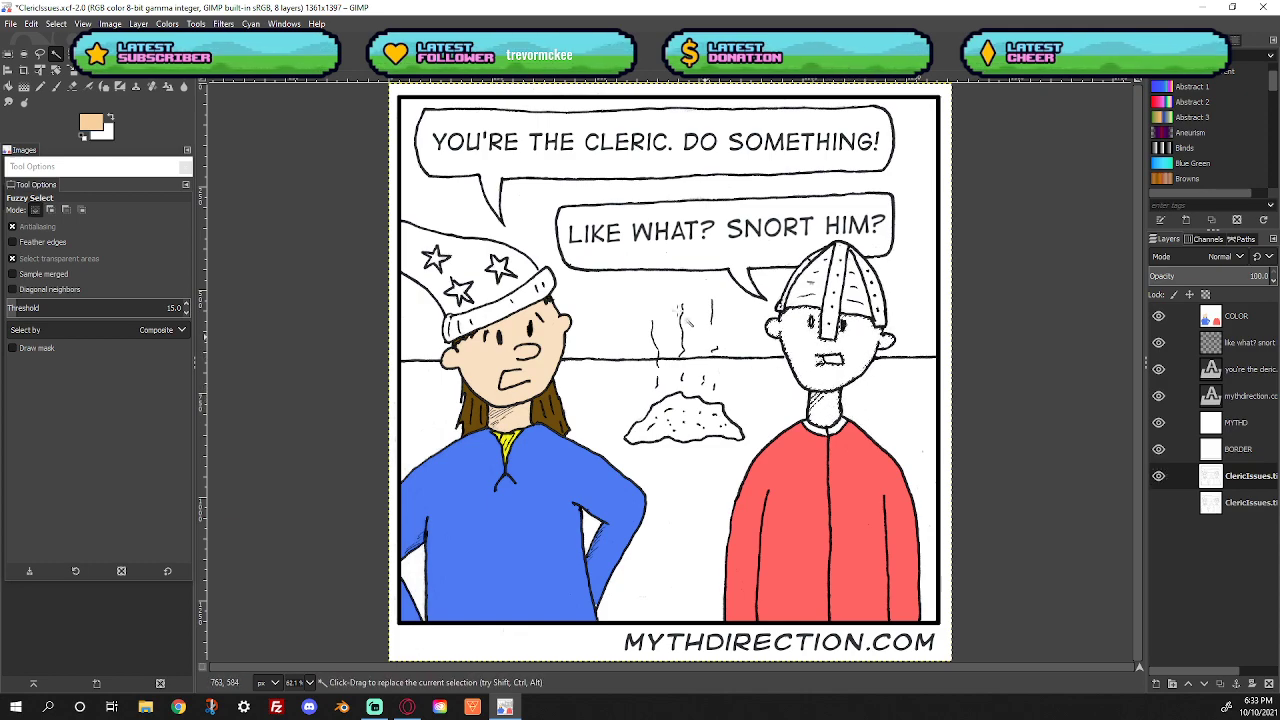
{"action": "left_click", "coordinate": [56, 24]}
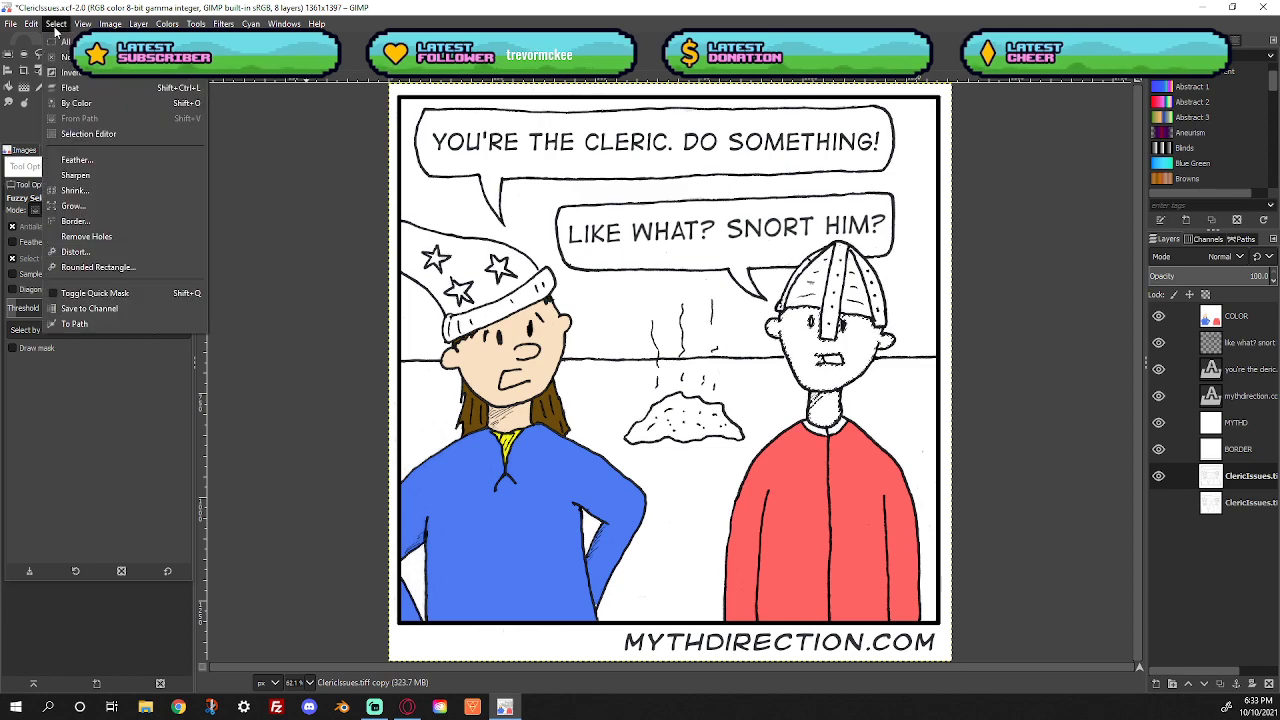
{"action": "left_click", "coordinate": [62, 207]}
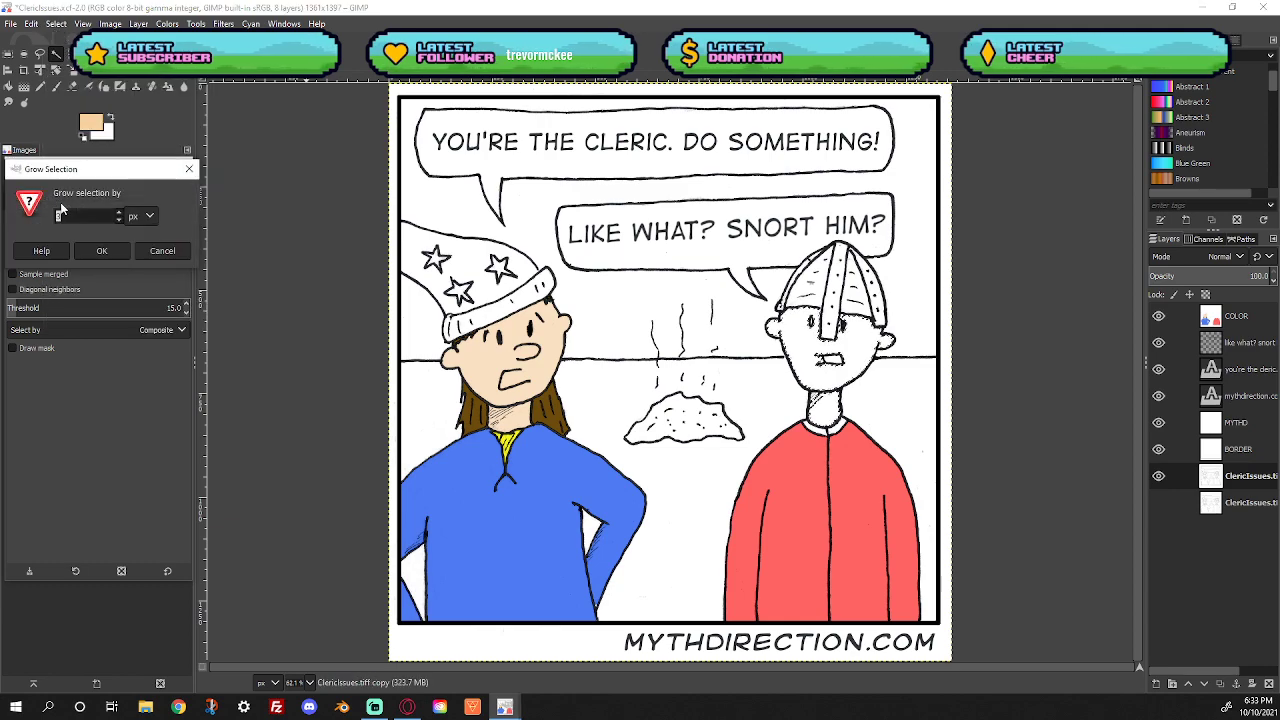
{"action": "left_click", "coordinate": [101, 252]}
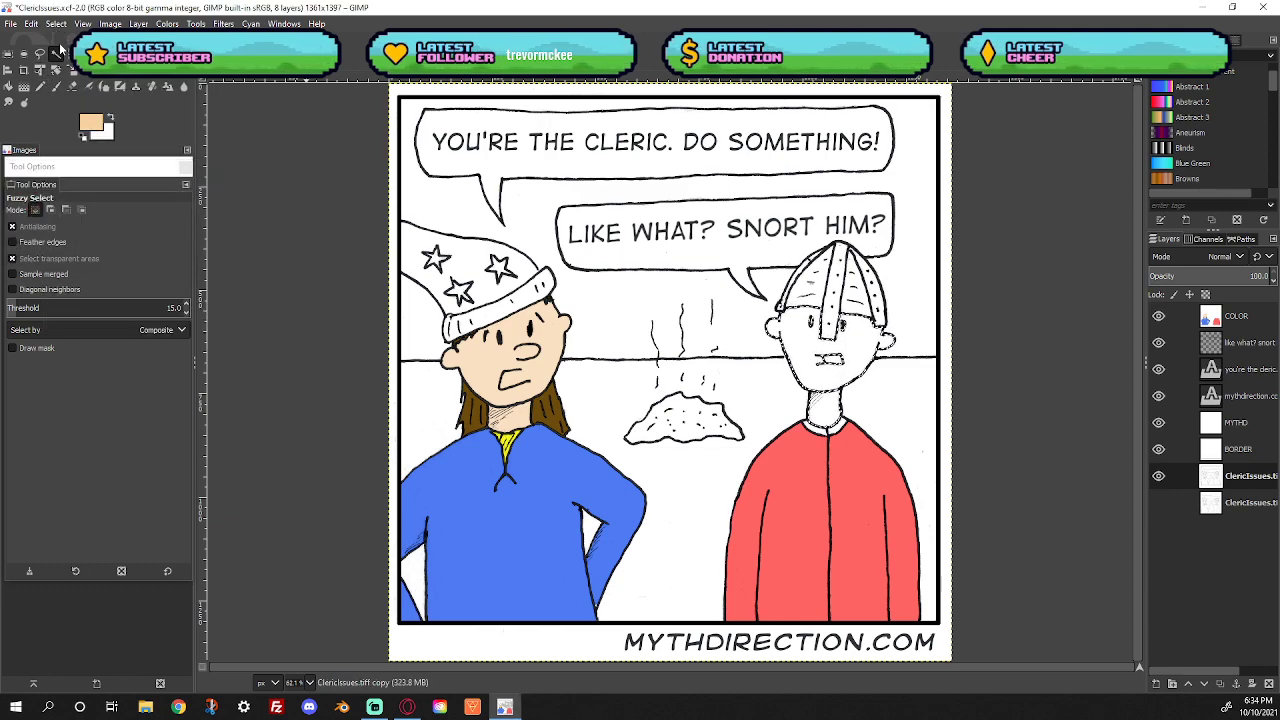
Bucket-fill the helmeted character's selected face, ears and neck with the tan on the COLOR layer and clear the selection
{"action": "left_click", "coordinate": [1236, 318]}
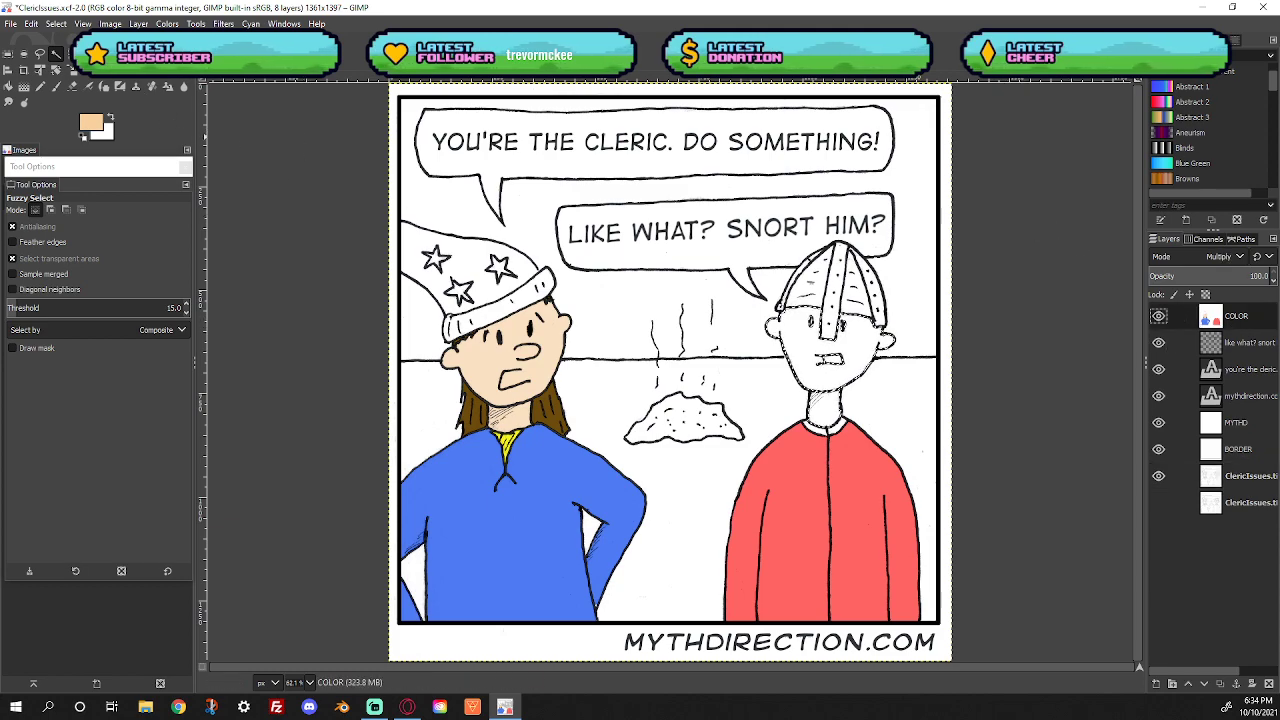
{"action": "left_click", "coordinate": [8, 86]}
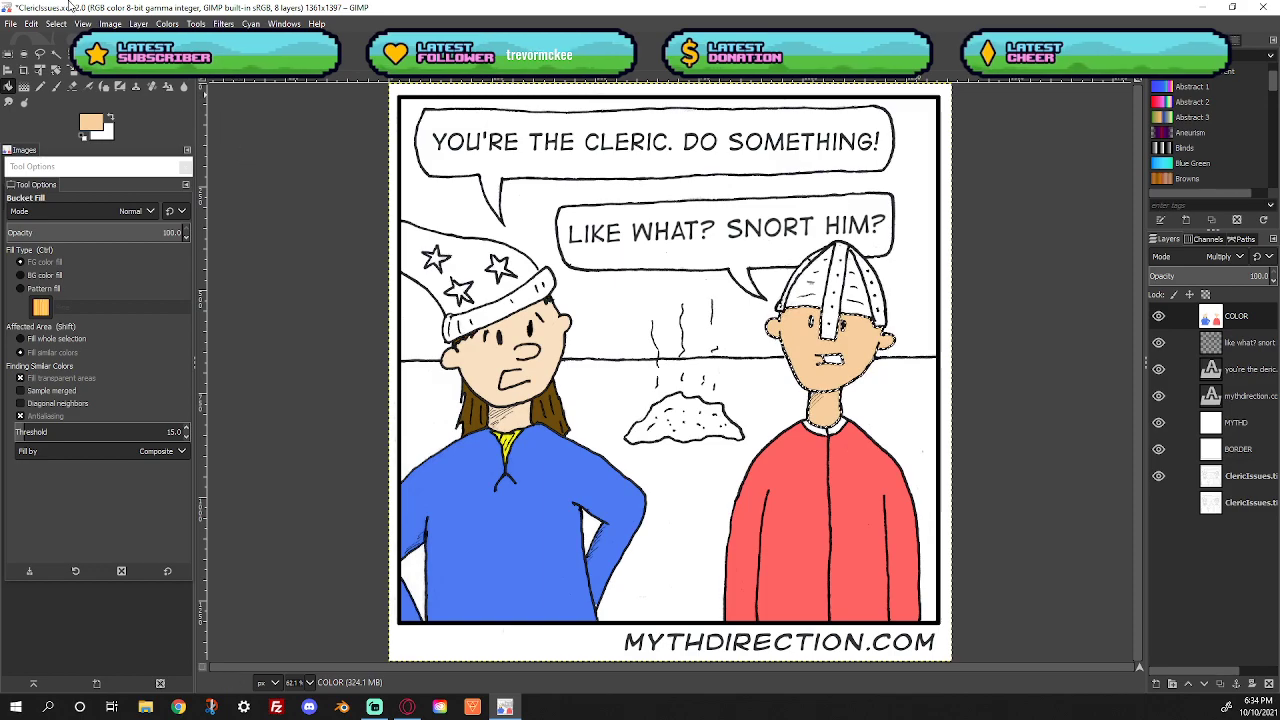
{"action": "left_click", "coordinate": [57, 24]}
{"action": "left_click", "coordinate": [68, 56]}
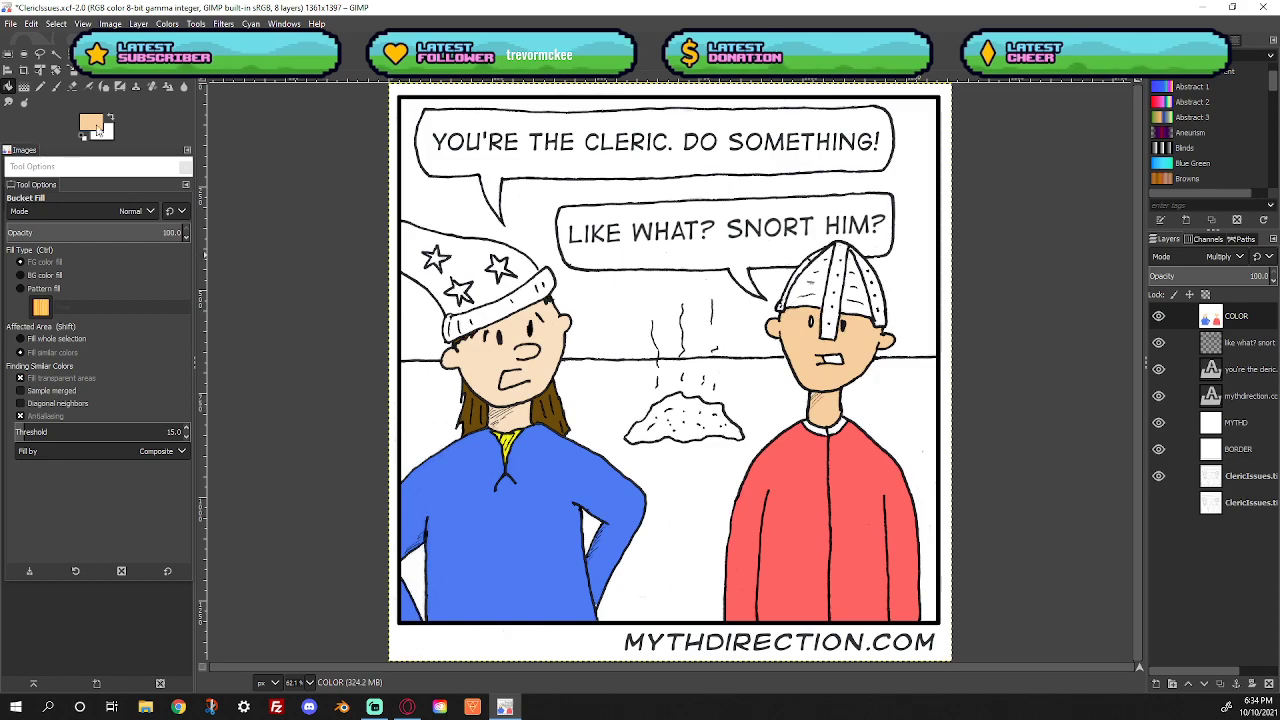
Zoom in on the wizard's mouth and make the ClericIssues.tiff copy line-art layer active
{"action": "key", "text": "z"}
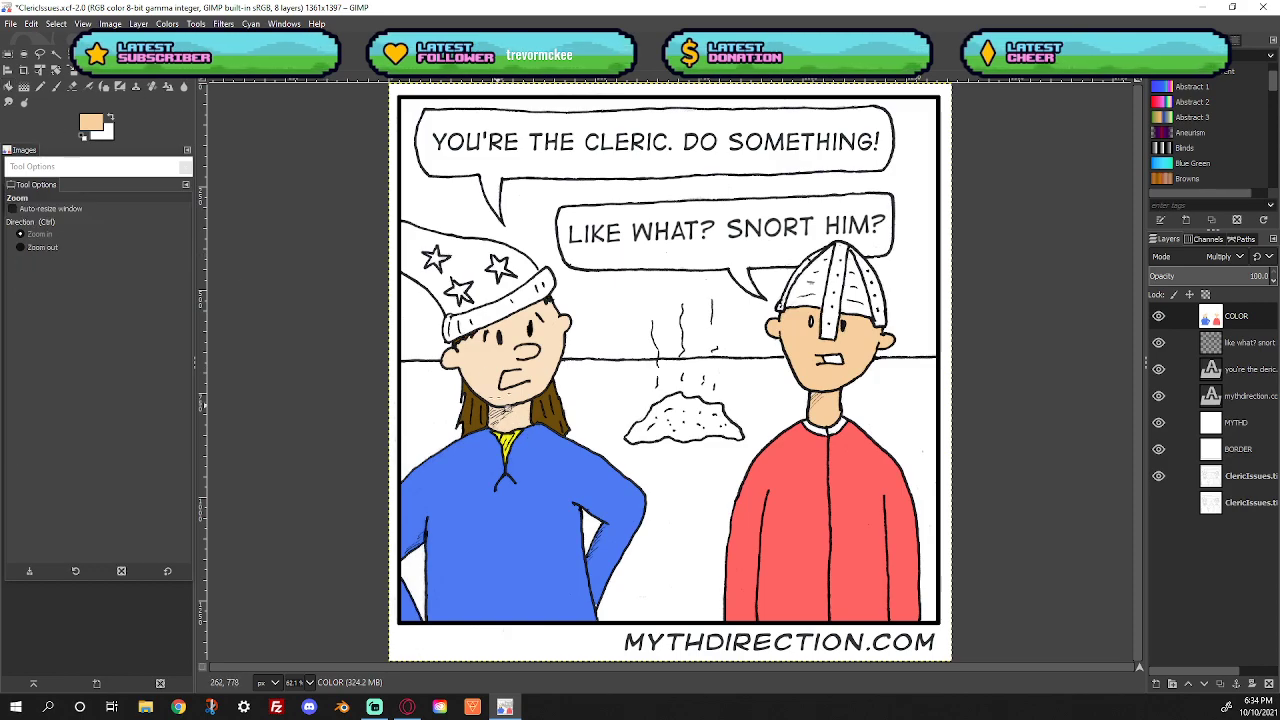
{"action": "left_click_drag", "start_coordinate": [490, 358], "coordinate": [558, 406]}
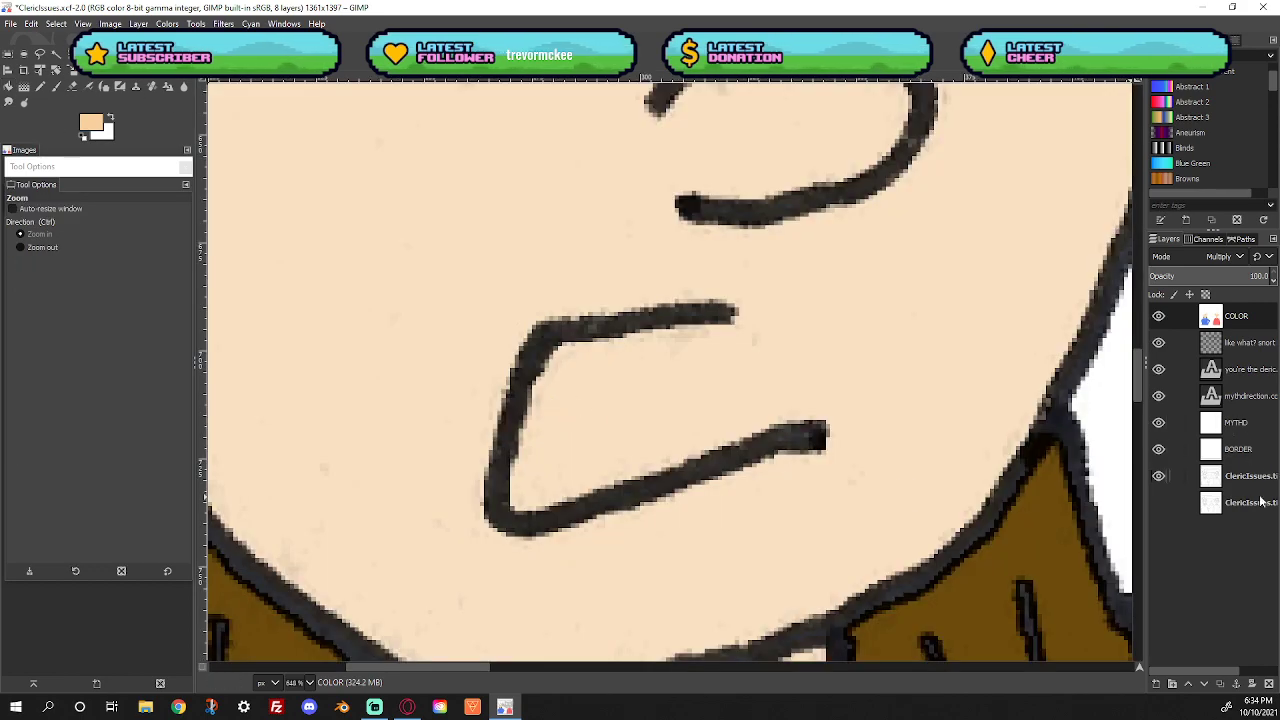
{"action": "left_click", "coordinate": [1257, 478]}
Try a black Pencil line down across the wizard's open mouth
{"action": "left_click", "coordinate": [83, 138]}
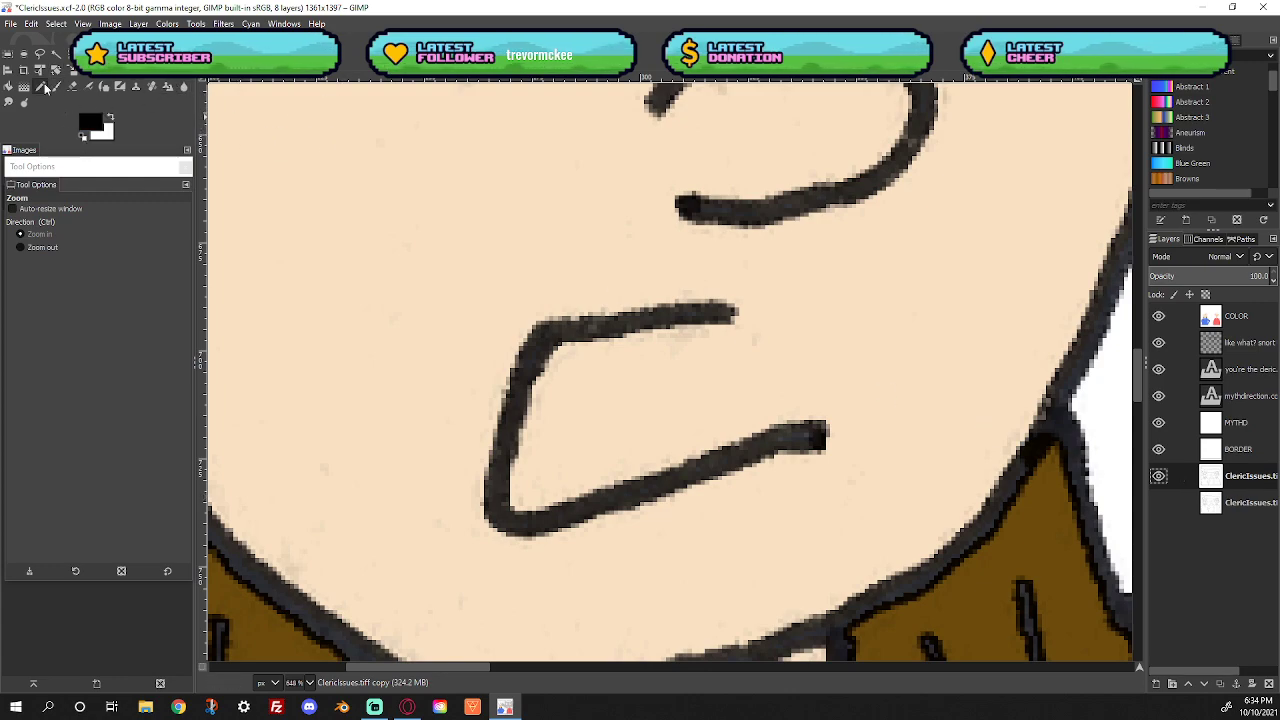
{"action": "left_click", "coordinate": [51, 85]}
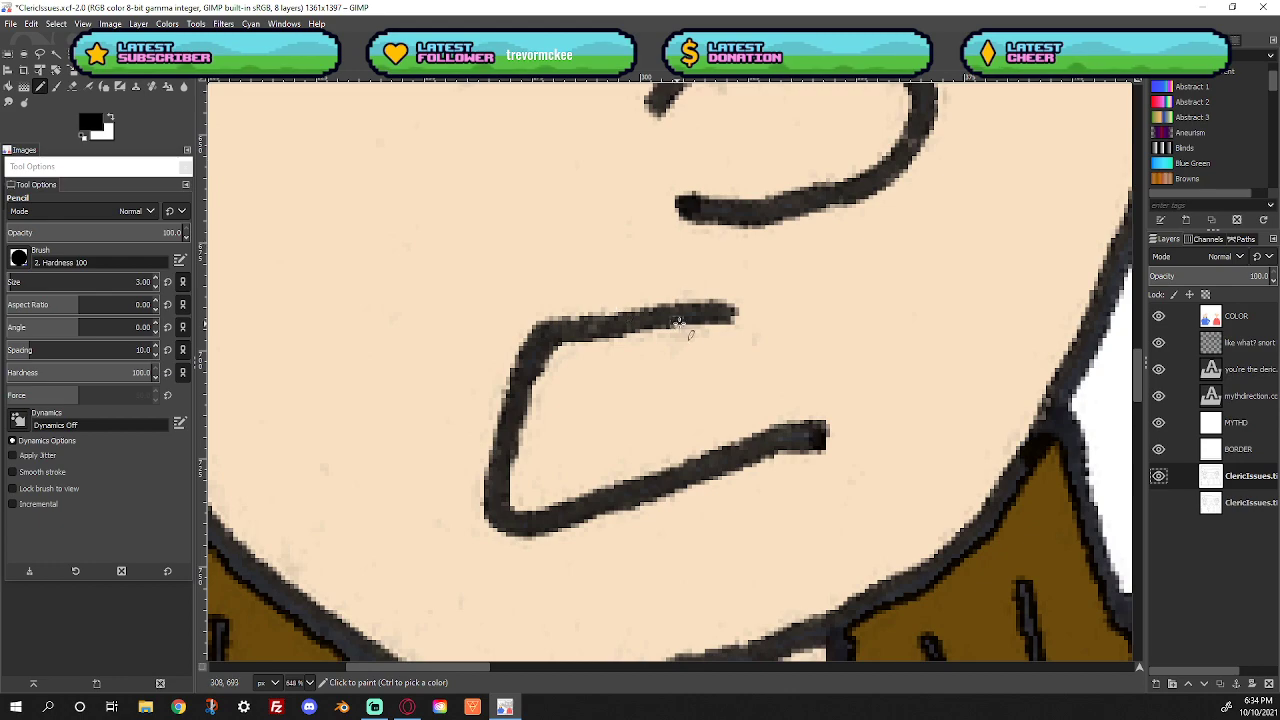
{"action": "mouse_move", "coordinate": [688, 320]}
{"action": "left_mouse_down"}
{"action": "mouse_move", "coordinate": [688, 467]}
{"action": "mouse_move", "coordinate": [691, 318]}
{"action": "left_mouse_up"}
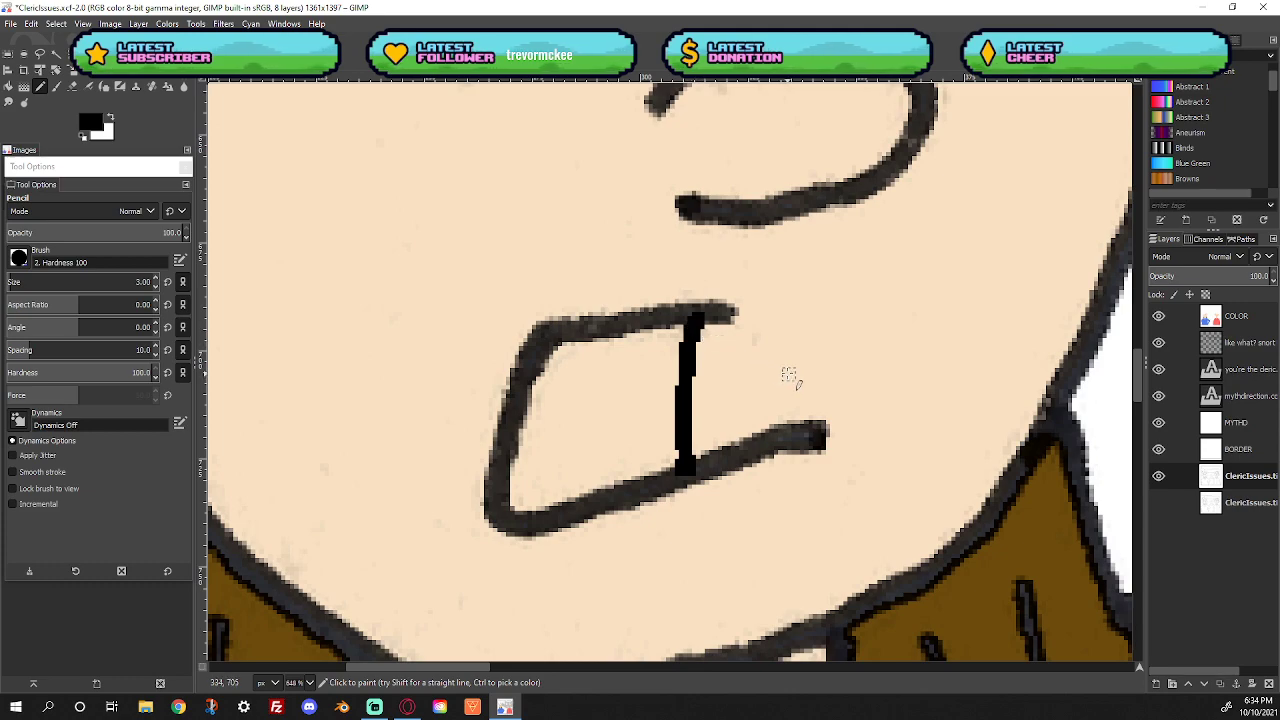
{"action": "key", "text": "ctrl+z"}
{"action": "key", "text": "ctrl+z"}
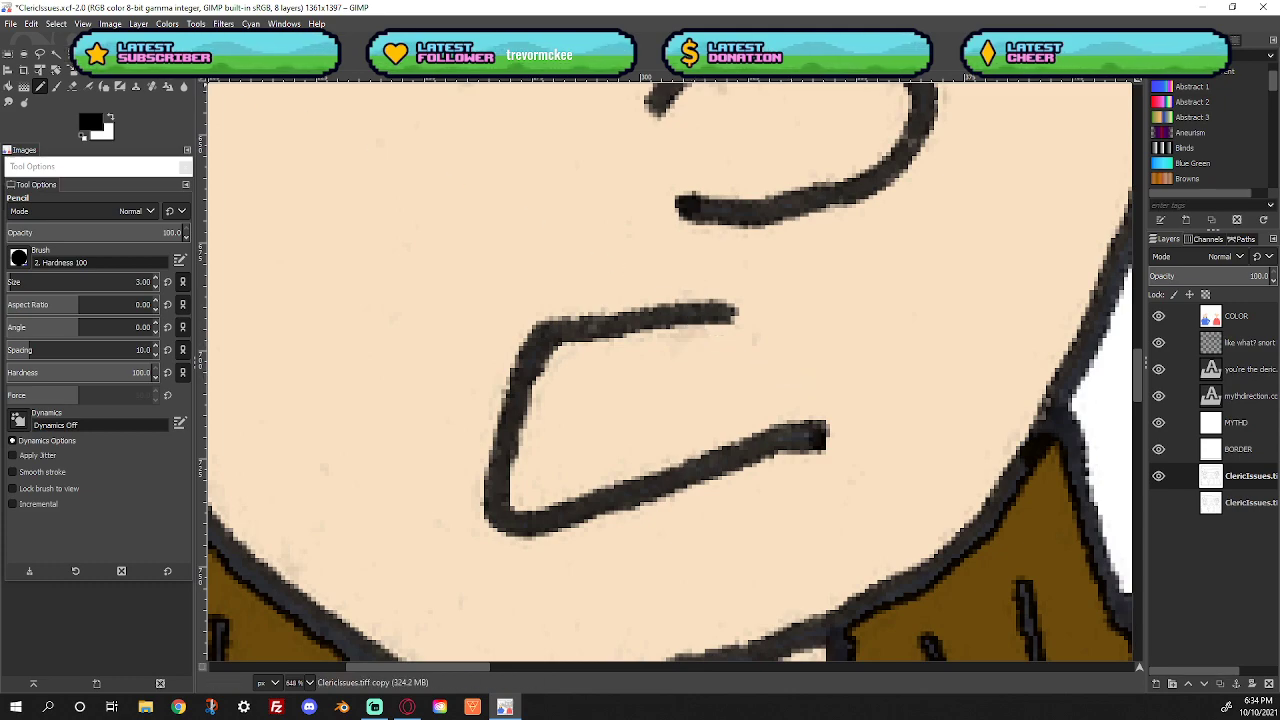
Sample the dark grey of the mouth outline, pencil a thickened vertical line joining the wizard's upper and lower lips, and show the whole image
{"action": "key", "text": "o"}
{"action": "left_click", "coordinate": [656, 321]}
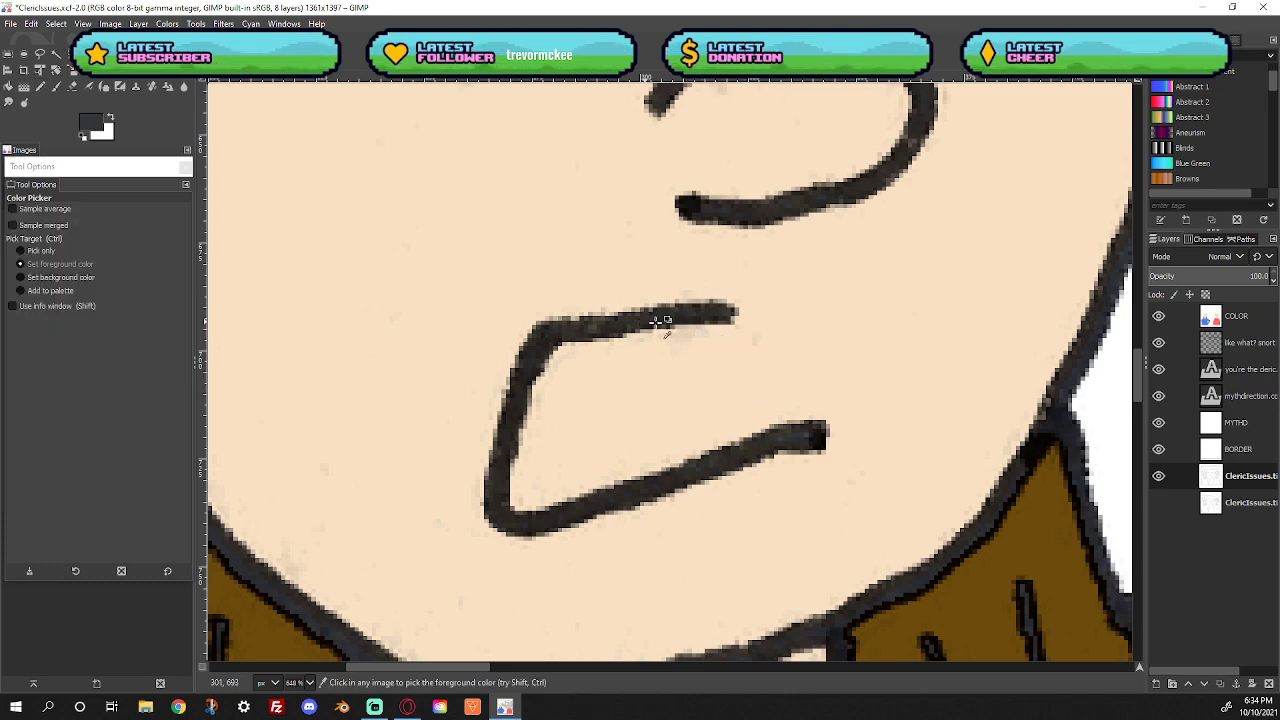
{"action": "key", "text": "n"}
{"action": "left_click_drag", "start_coordinate": [675, 316], "coordinate": [667, 482]}
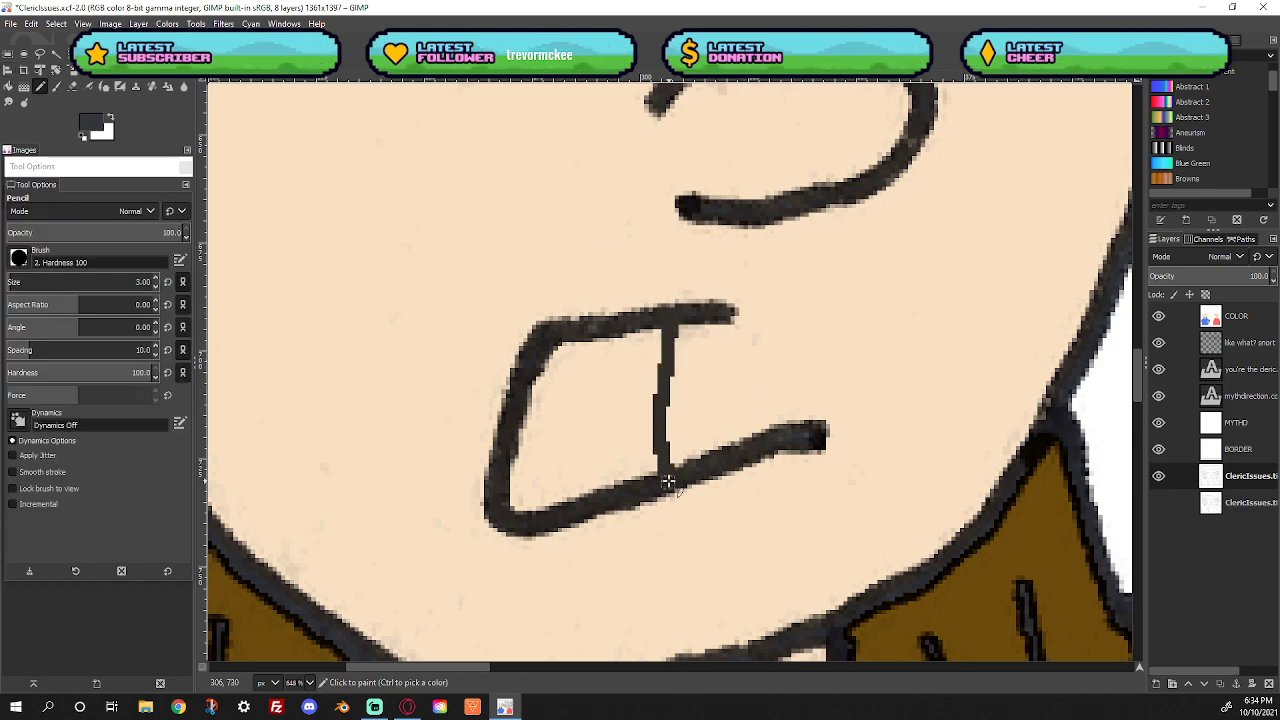
{"action": "left_click_drag", "start_coordinate": [674, 316], "coordinate": [666, 342]}
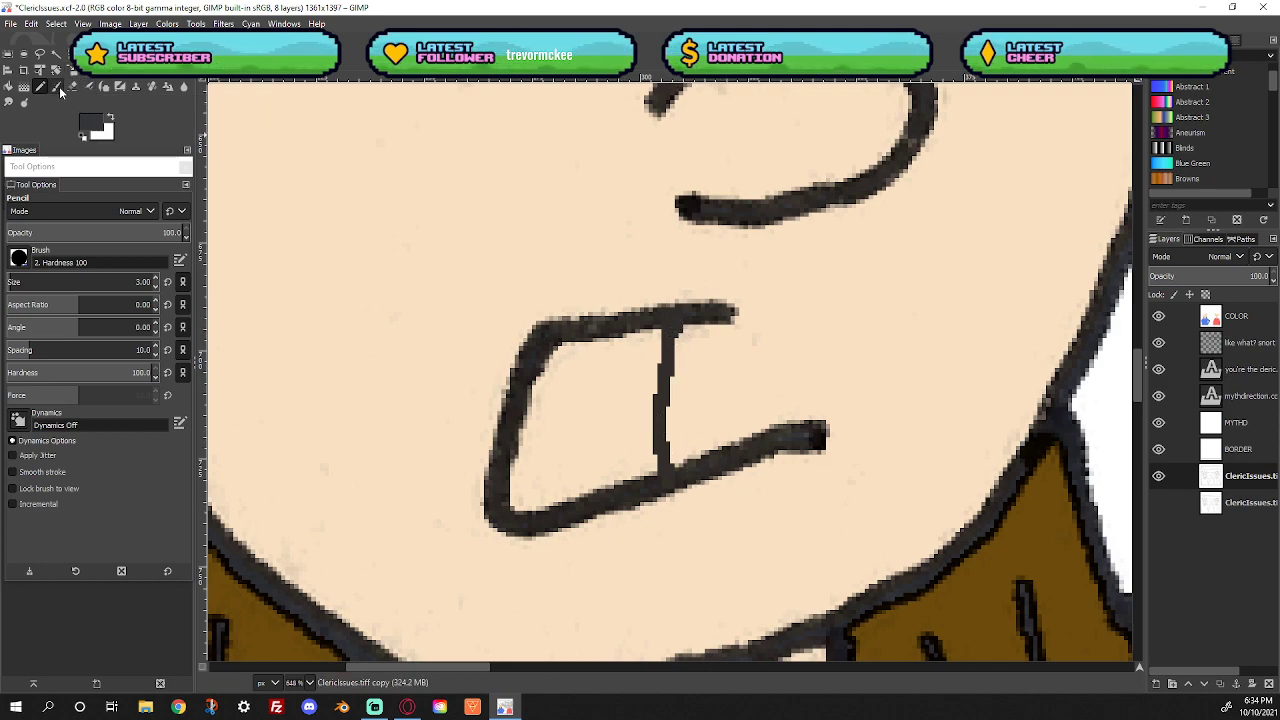
{"action": "left_click", "coordinate": [184, 86]}
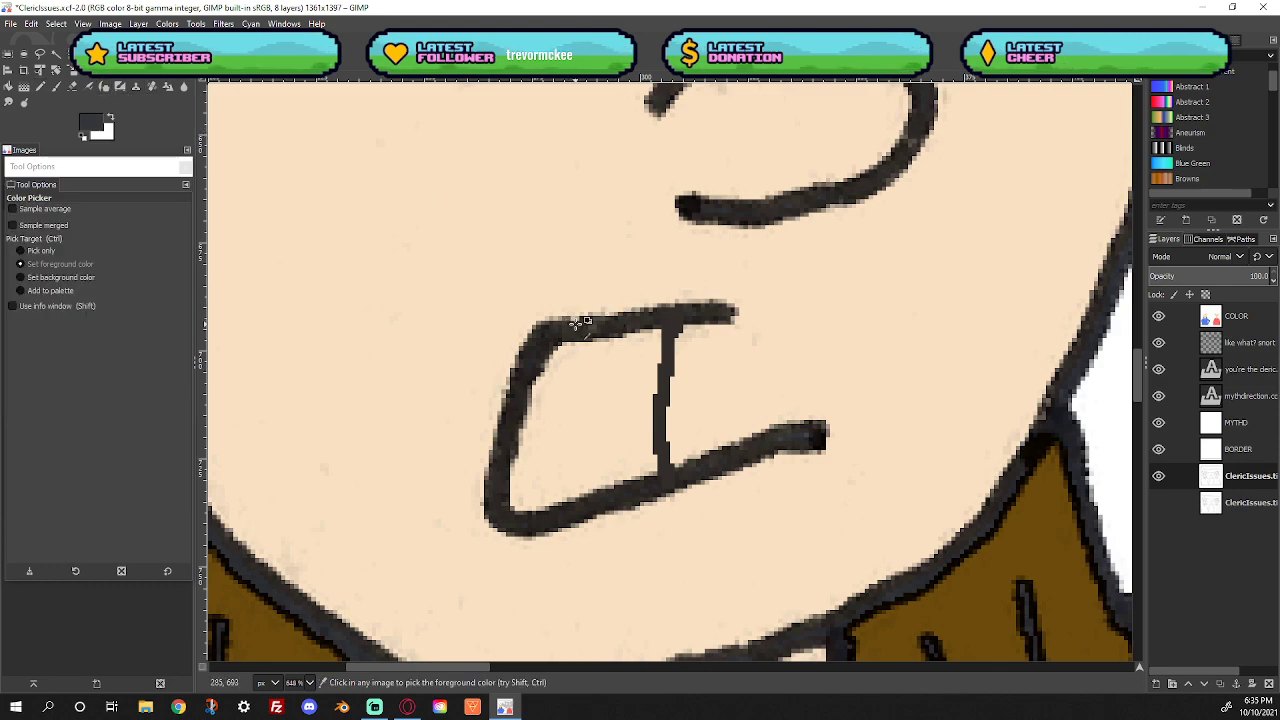
{"action": "left_click", "coordinate": [40, 87]}
{"action": "mouse_move", "coordinate": [664, 328]}
{"action": "left_mouse_down"}
{"action": "mouse_move", "coordinate": [650, 393]}
{"action": "mouse_move", "coordinate": [665, 478]}
{"action": "mouse_move", "coordinate": [652, 424]}
{"action": "left_mouse_up"}
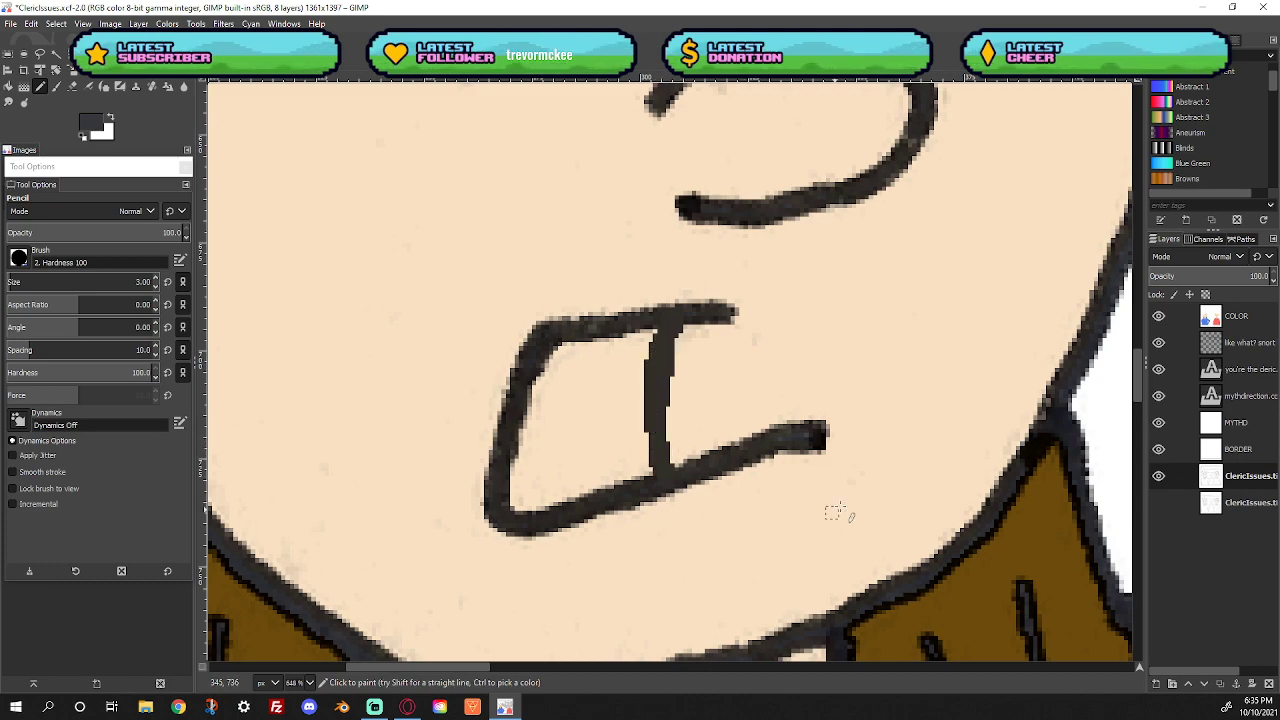
{"action": "right_click", "coordinate": [741, 353]}
{"action": "mouse_move", "coordinate": [771, 421]}
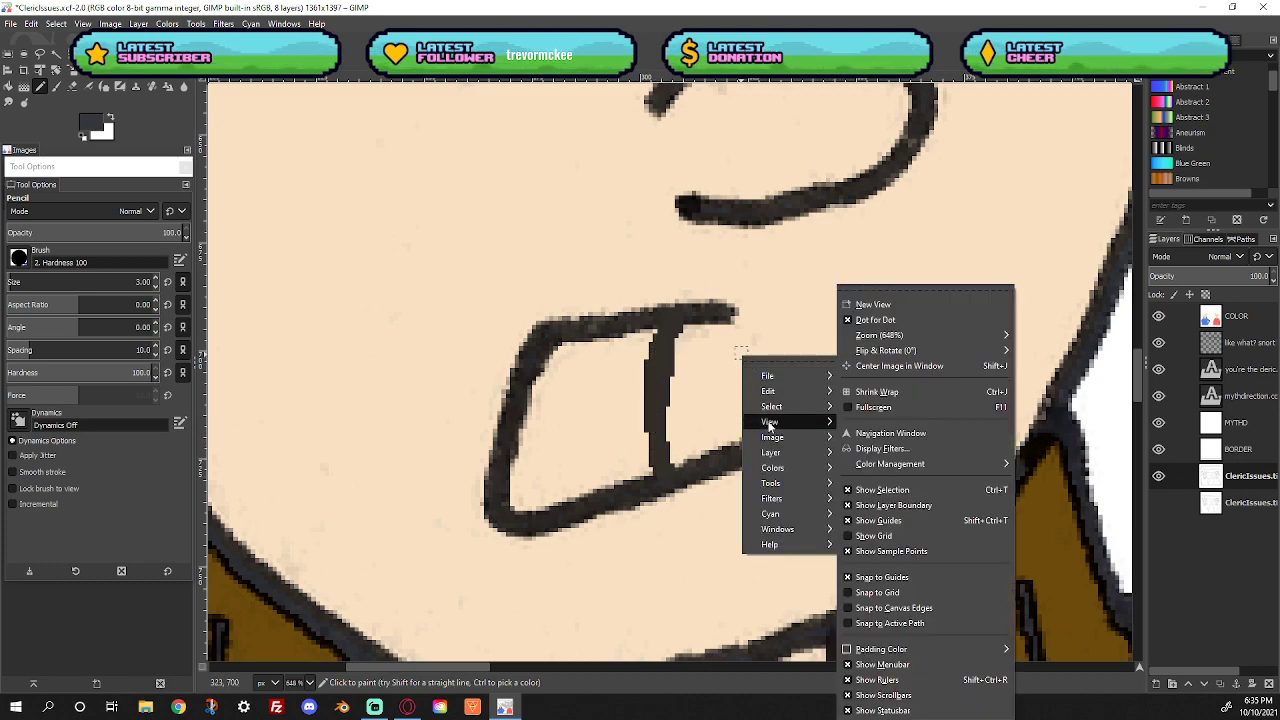
{"action": "mouse_move", "coordinate": [898, 335]}
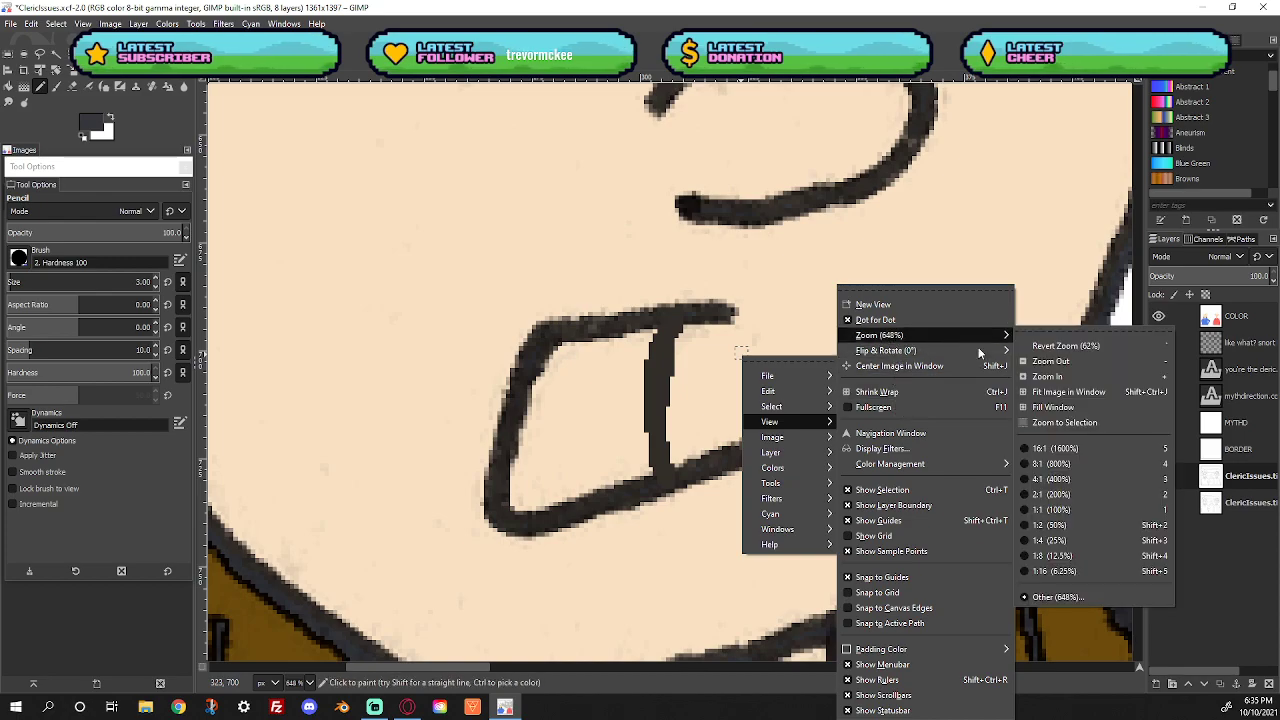
{"action": "left_click", "coordinate": [1037, 391]}
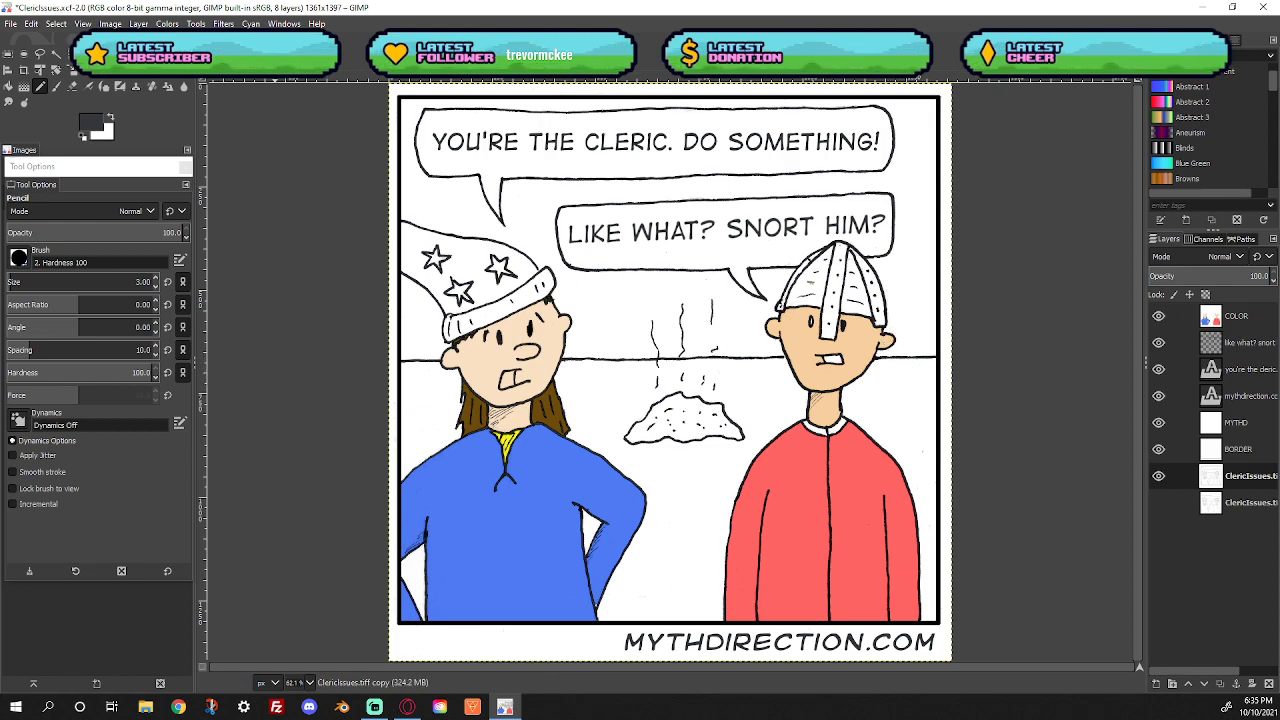
Sample the wizard's skin tone from the COLOR layer and darken the foreground color to a79176
{"action": "key", "text": "o"}
{"action": "left_click", "coordinate": [497, 362]}
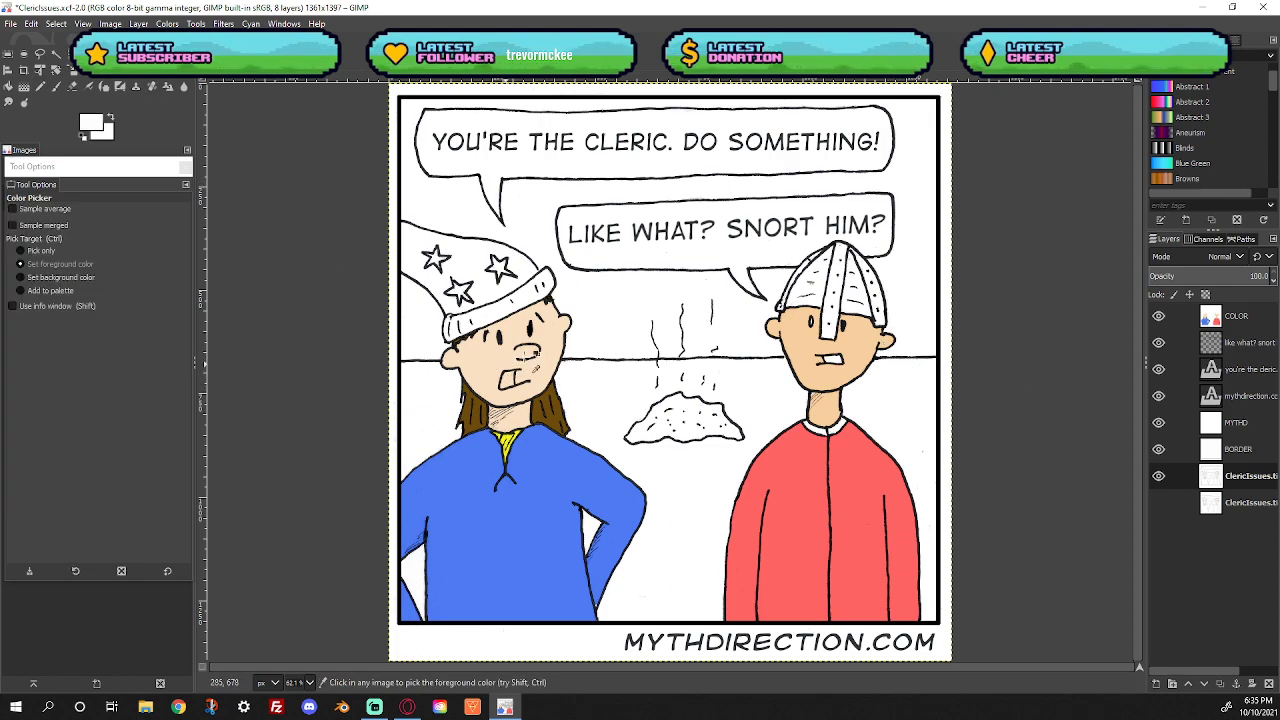
{"action": "key", "text": "z"}
{"action": "left_click_drag", "start_coordinate": [482, 362], "coordinate": [545, 418]}
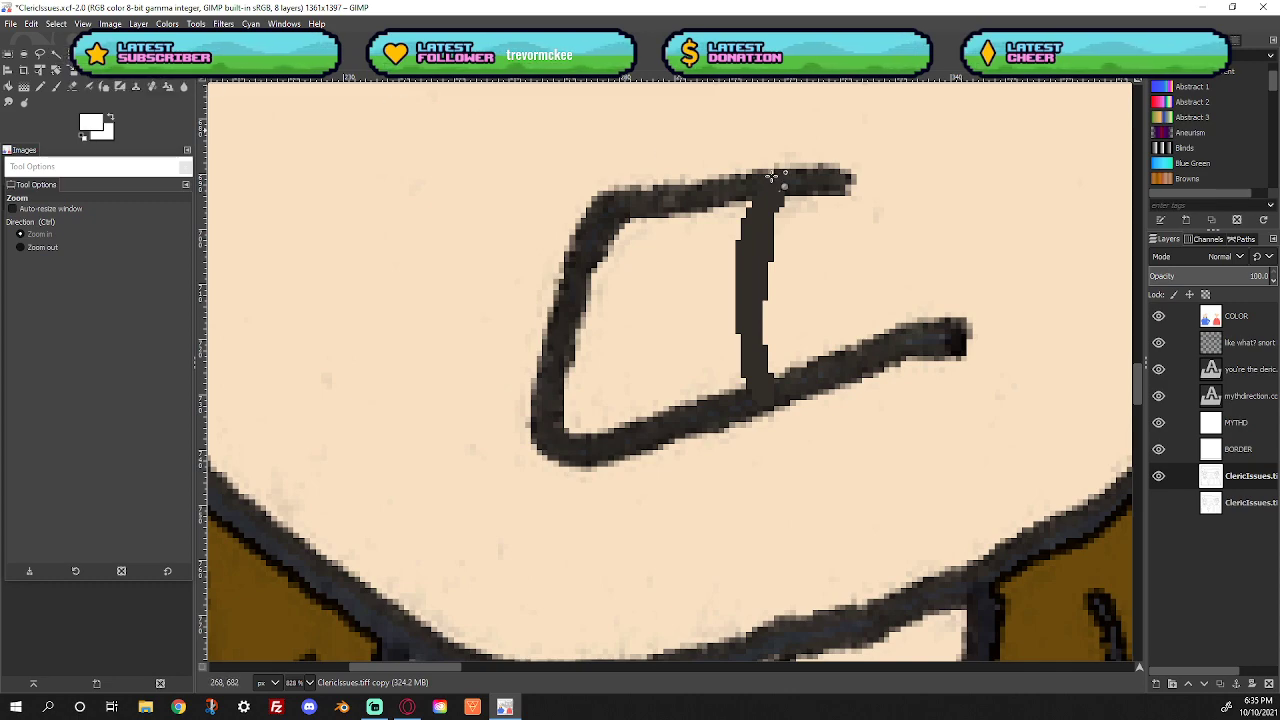
{"action": "left_click", "coordinate": [1236, 318]}
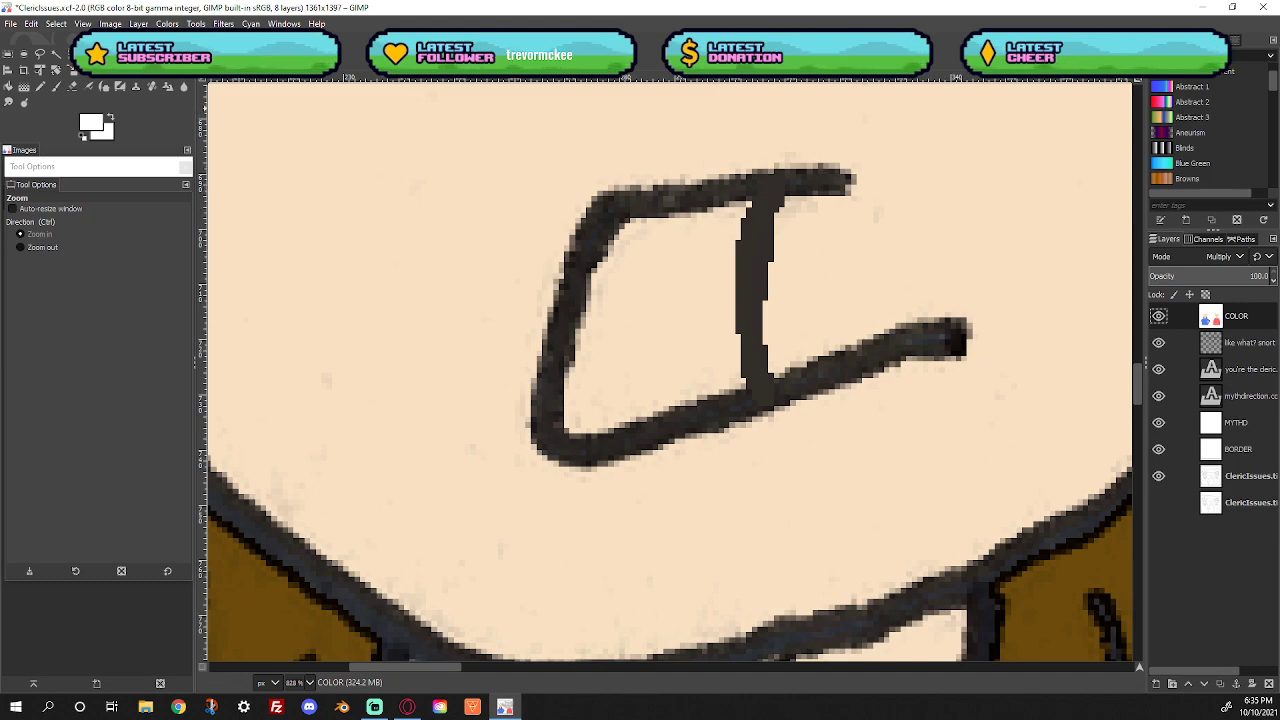
{"action": "left_click", "coordinate": [24, 101]}
{"action": "left_click", "coordinate": [357, 240]}
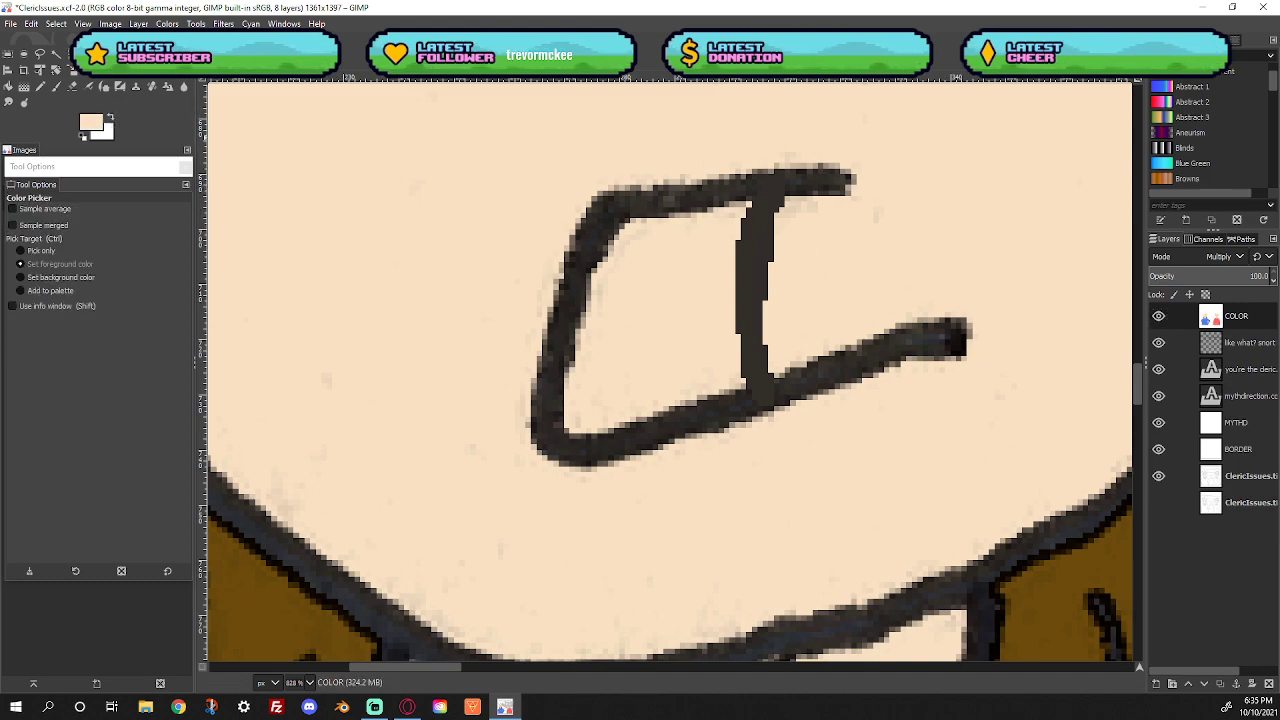
{"action": "left_click", "coordinate": [97, 125]}
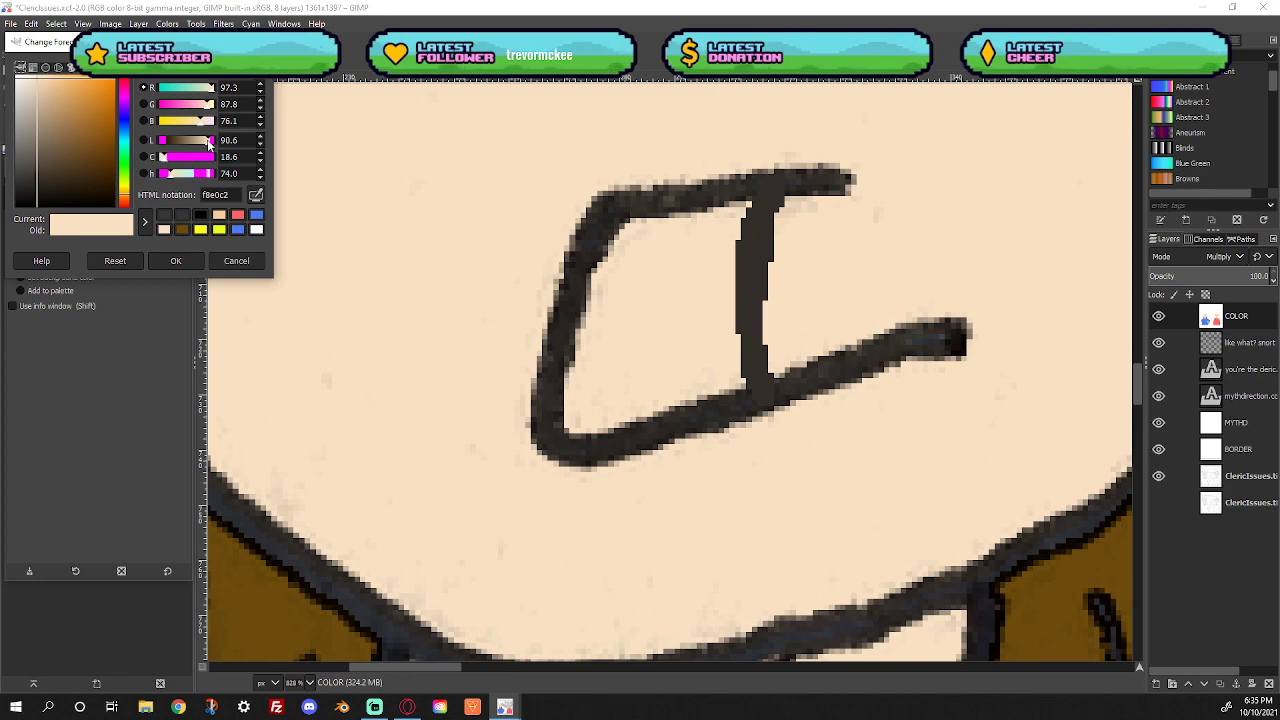
{"action": "left_click_drag", "start_coordinate": [208, 145], "coordinate": [194, 146]}
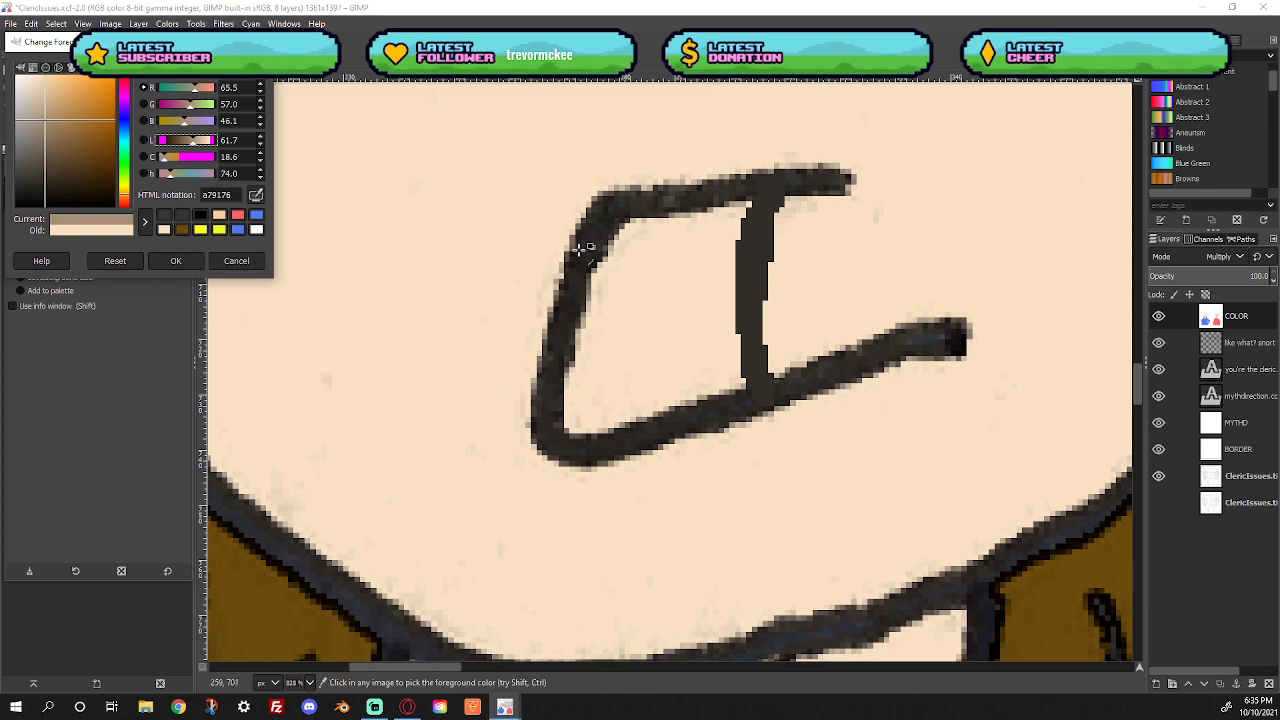
{"action": "left_click", "coordinate": [178, 260]}
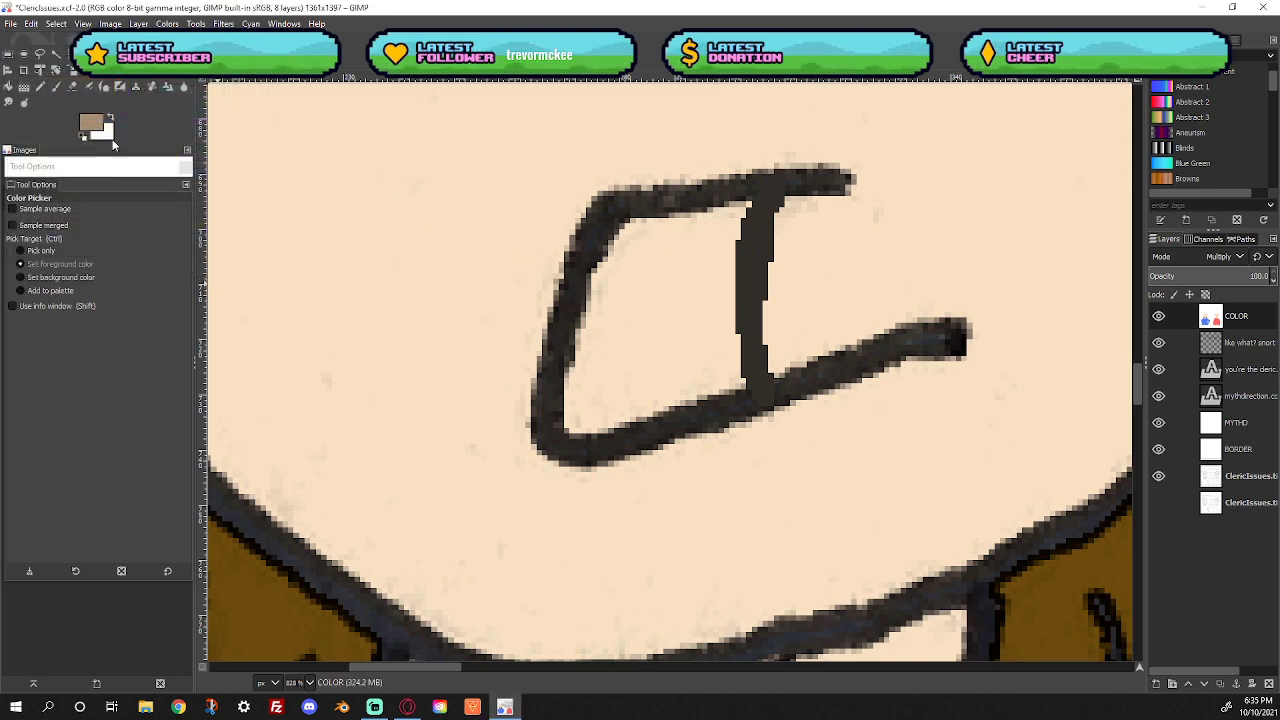
Paint the enclosed inside of the wizard's mouth with the darkened skin tone using a size 10 Paintbrush
{"action": "left_click", "coordinate": [56, 86]}
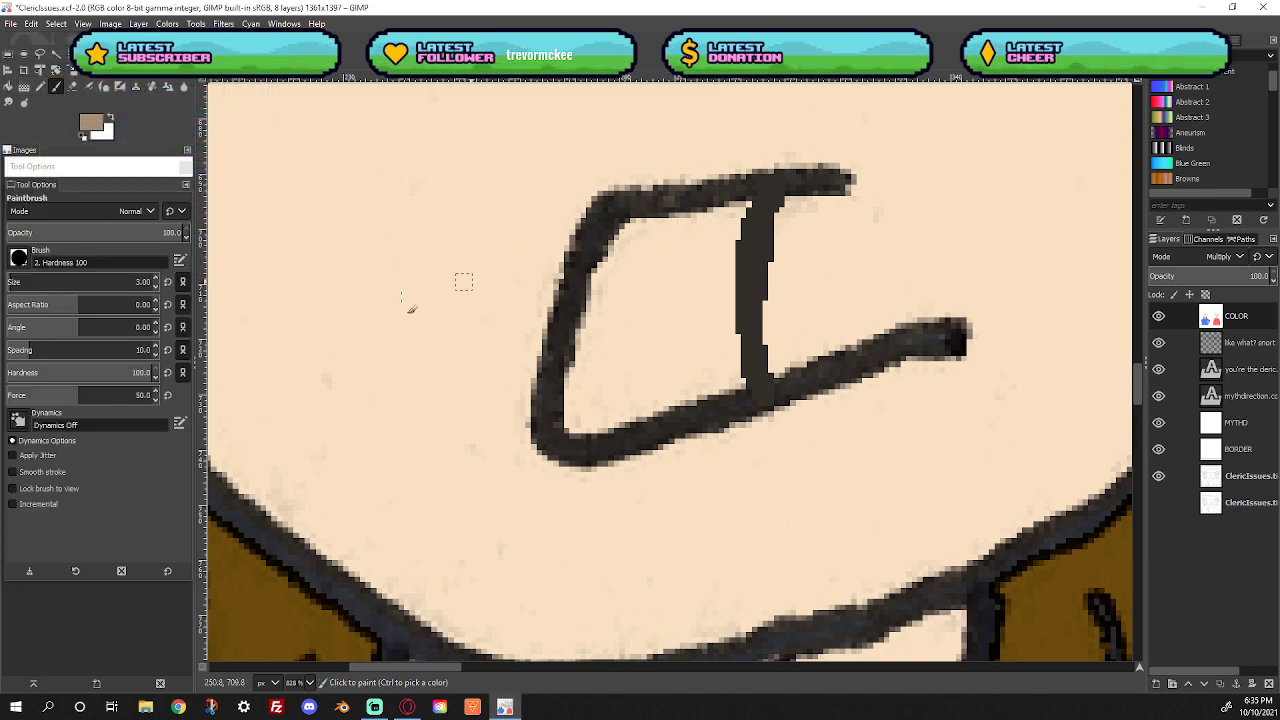
{"action": "left_click", "coordinate": [155, 281]}
{"action": "left_click", "coordinate": [155, 281]}
{"action": "mouse_move", "coordinate": [725, 222]}
{"action": "left_mouse_down"}
{"action": "mouse_move", "coordinate": [645, 228]}
{"action": "mouse_move", "coordinate": [622, 249]}
{"action": "mouse_move", "coordinate": [584, 399]}
{"action": "left_mouse_up"}
{"action": "mouse_move", "coordinate": [650, 284]}
{"action": "left_mouse_down"}
{"action": "mouse_move", "coordinate": [732, 217]}
{"action": "mouse_move", "coordinate": [705, 324]}
{"action": "mouse_move", "coordinate": [669, 355]}
{"action": "mouse_move", "coordinate": [682, 303]}
{"action": "mouse_move", "coordinate": [640, 389]}
{"action": "mouse_move", "coordinate": [718, 373]}
{"action": "mouse_move", "coordinate": [738, 338]}
{"action": "left_mouse_up"}
Sample the helmeted character's skin tone and paint over the white gap beside the neck's hatching under the chin
{"action": "left_click_drag", "start_coordinate": [1014, 262], "coordinate": [230, 252]}
{"action": "left_click_drag", "start_coordinate": [935, 316], "coordinate": [263, 320]}
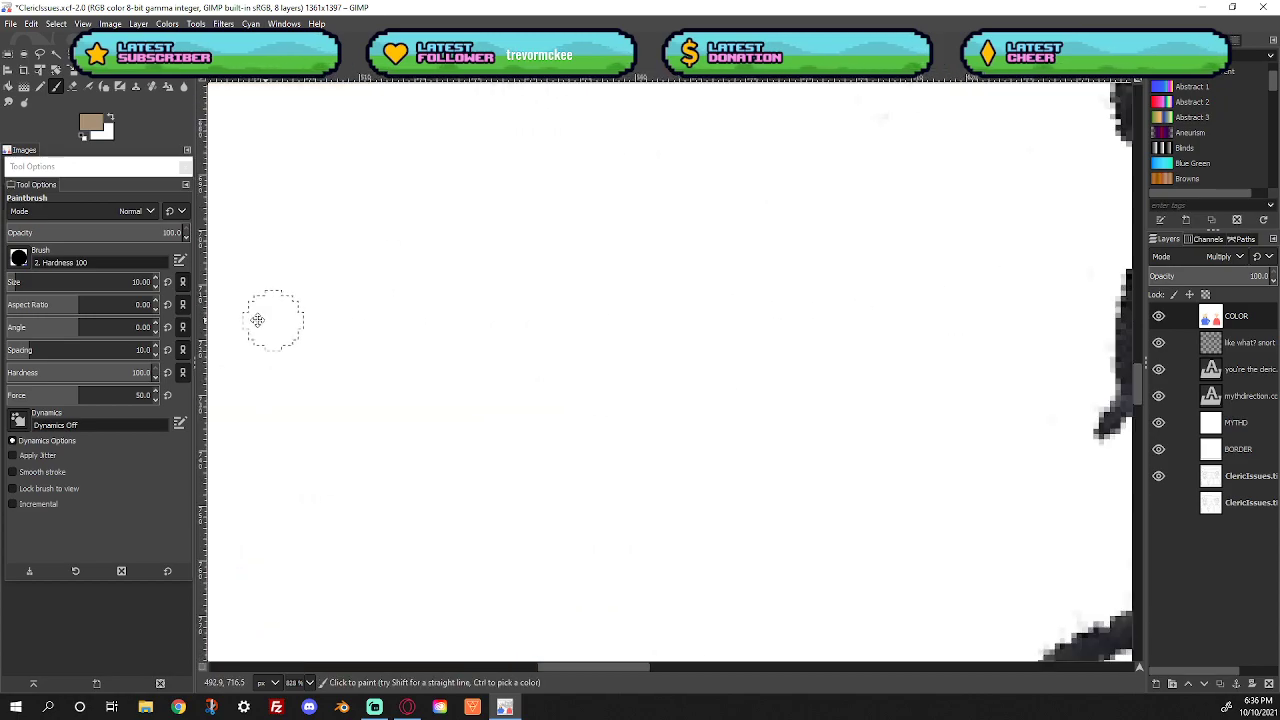
{"action": "left_click_drag", "start_coordinate": [1057, 306], "coordinate": [430, 670]}
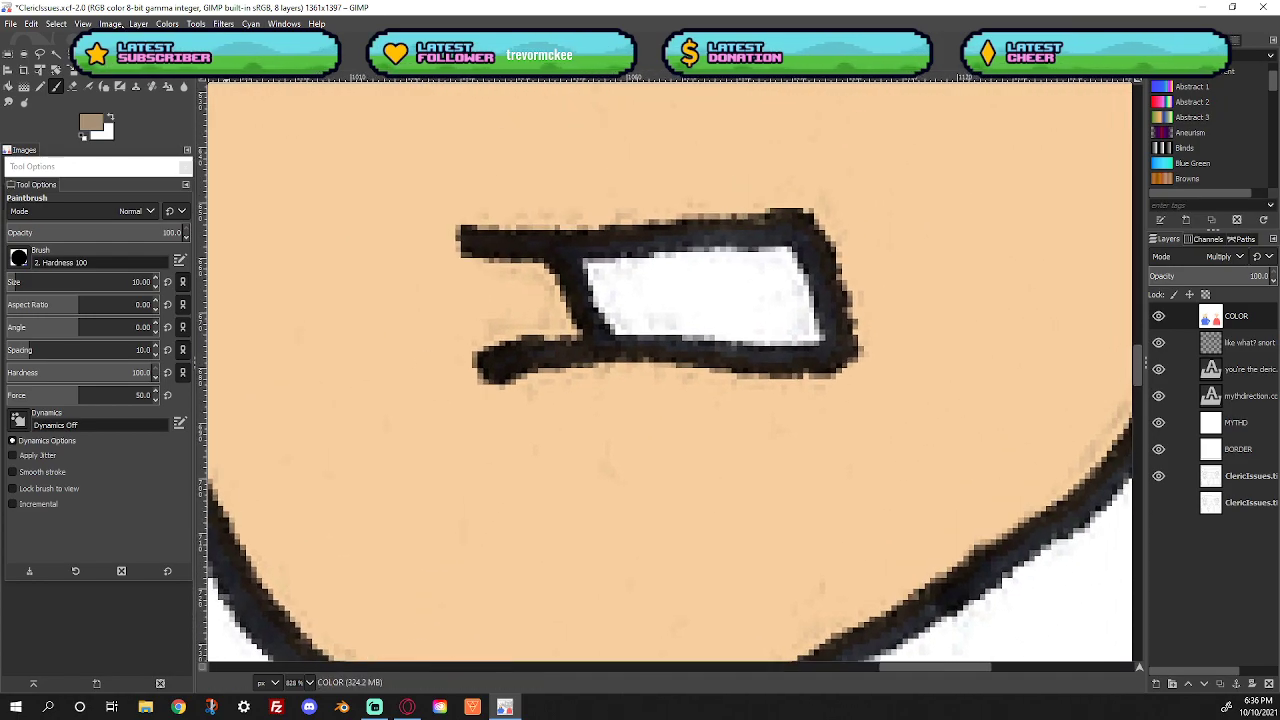
{"action": "key", "text": "o"}
{"action": "left_click", "coordinate": [366, 223]}
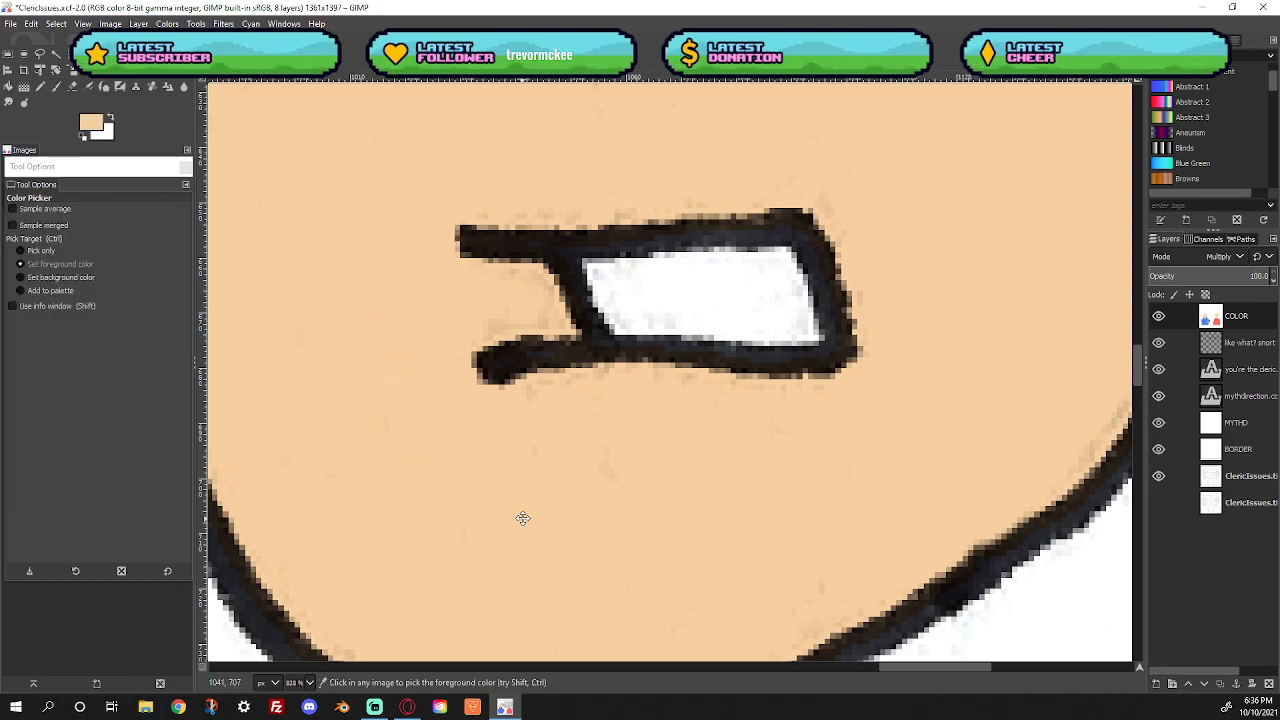
{"action": "left_click_drag", "start_coordinate": [523, 517], "coordinate": [590, 180]}
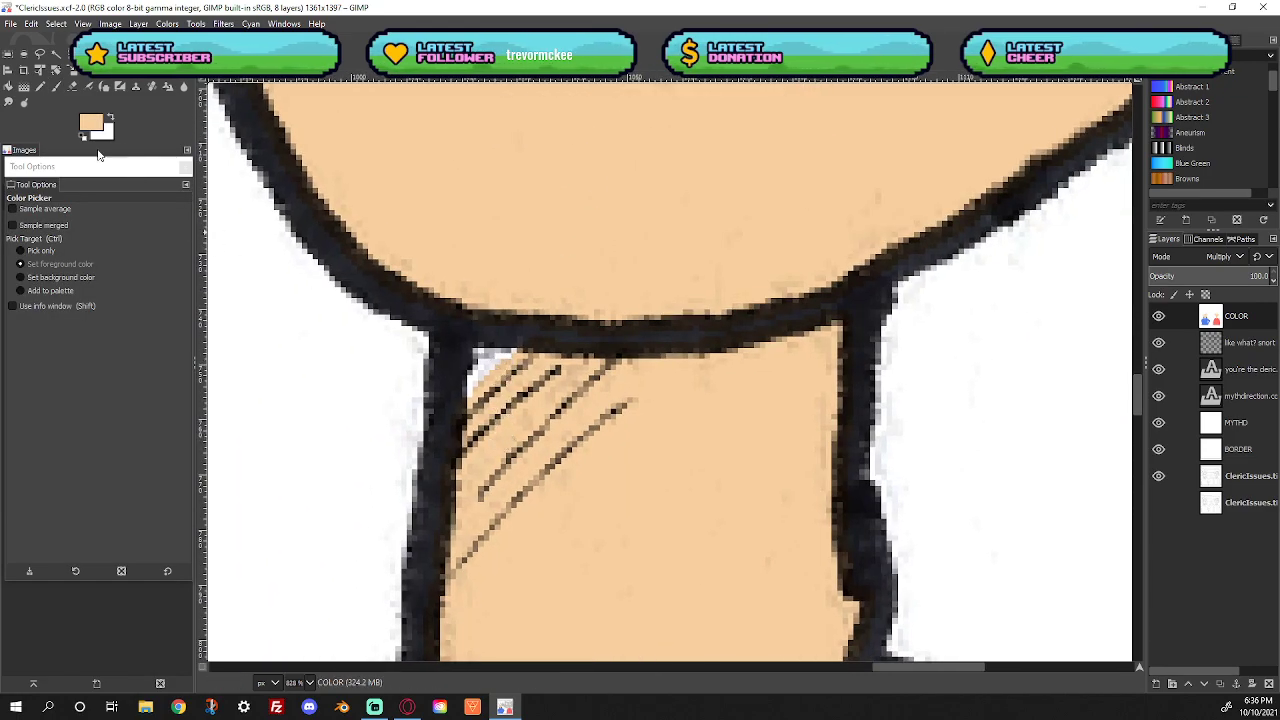
{"action": "left_click", "coordinate": [56, 86]}
{"action": "left_click_drag", "start_coordinate": [656, 158], "coordinate": [623, 557]}
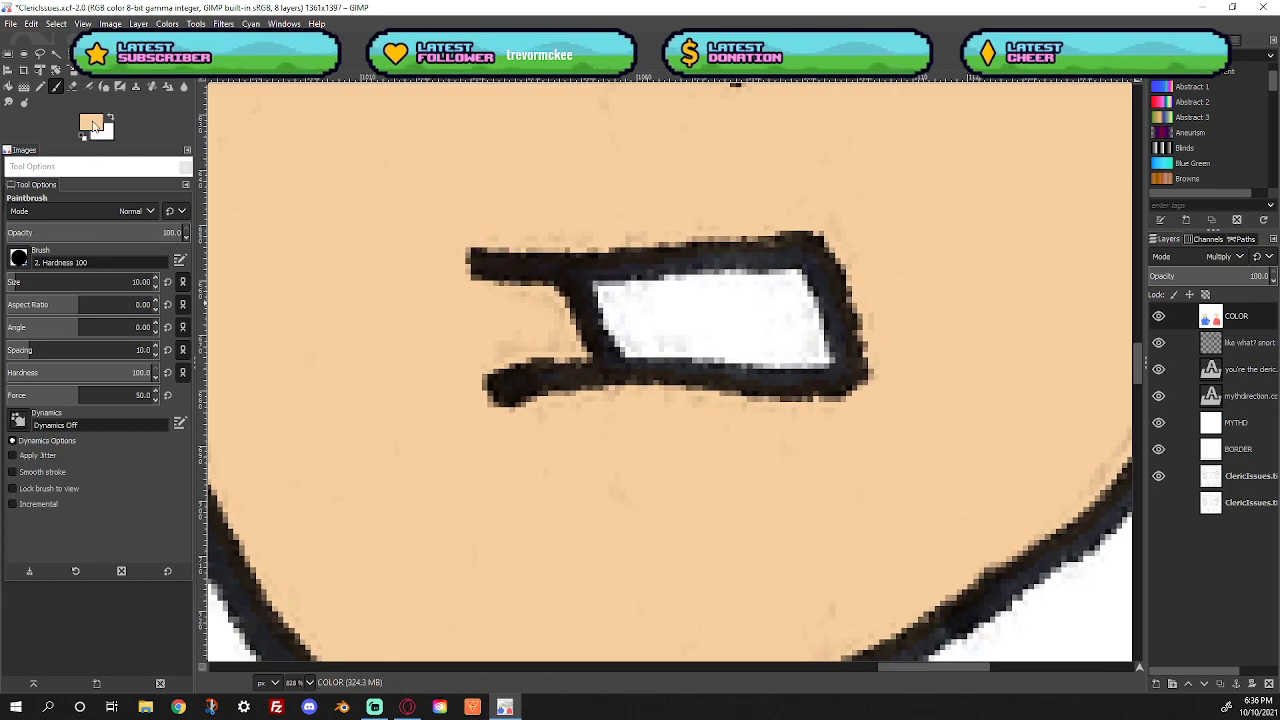
Darken the foreground color to a58154, paint the inside of the helmeted character's mouth with it, and show the whole image
{"action": "left_click", "coordinate": [92, 125]}
{"action": "left_click_drag", "start_coordinate": [207, 146], "coordinate": [189, 141]}
{"action": "mouse_move", "coordinate": [600, 295]}
{"action": "left_mouse_down"}
{"action": "mouse_move", "coordinate": [784, 297]}
{"action": "mouse_move", "coordinate": [652, 307]}
{"action": "mouse_move", "coordinate": [625, 331]}
{"action": "mouse_move", "coordinate": [816, 347]}
{"action": "mouse_move", "coordinate": [770, 315]}
{"action": "left_mouse_up"}
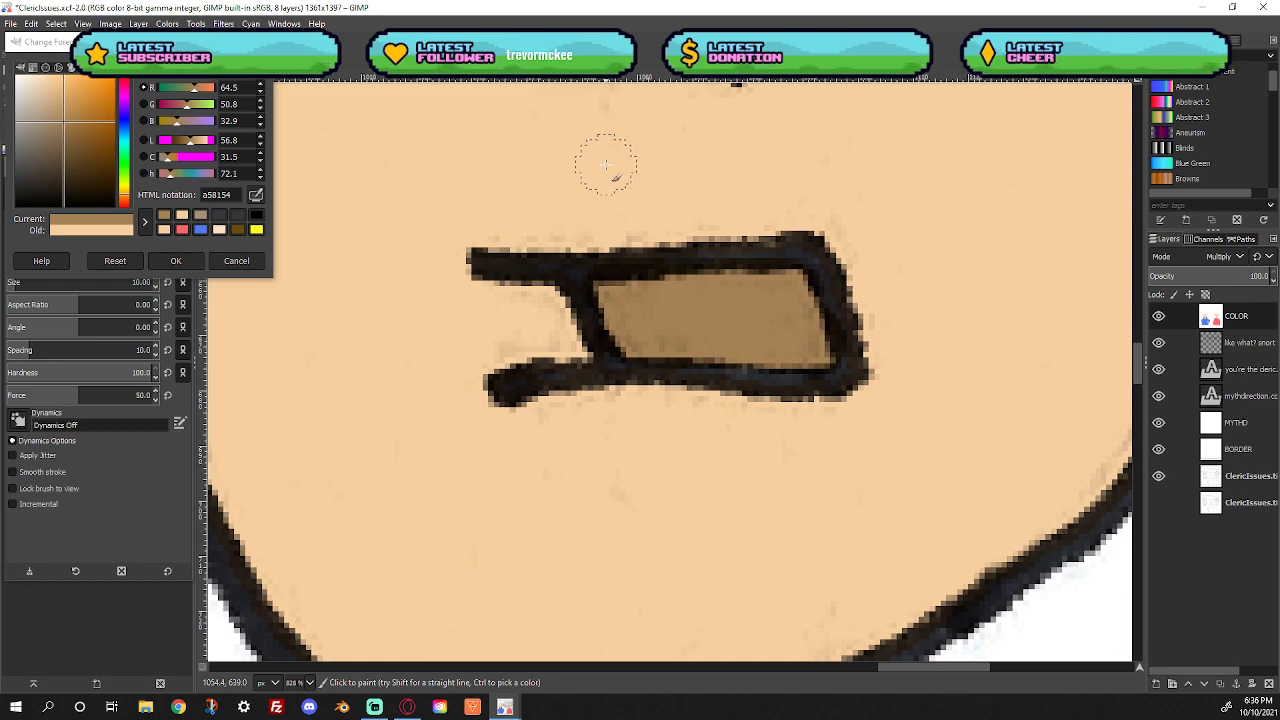
{"action": "left_click", "coordinate": [175, 260]}
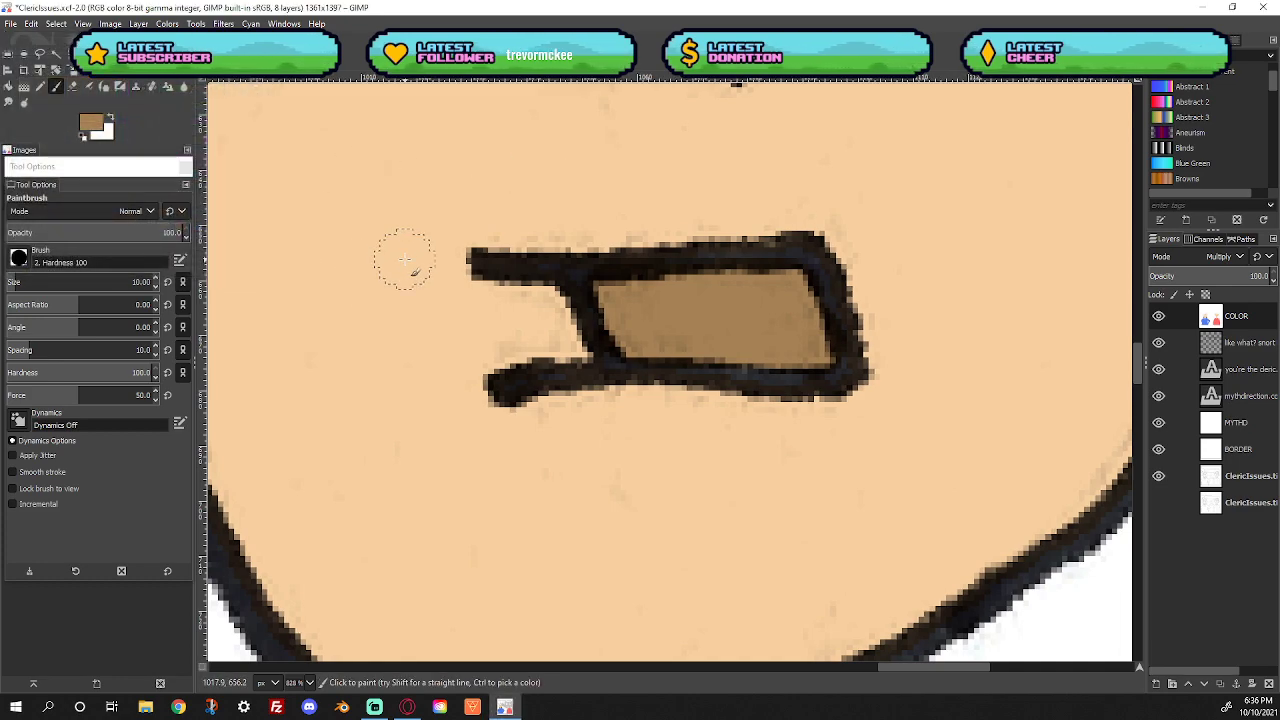
{"action": "right_click", "coordinate": [404, 258]}
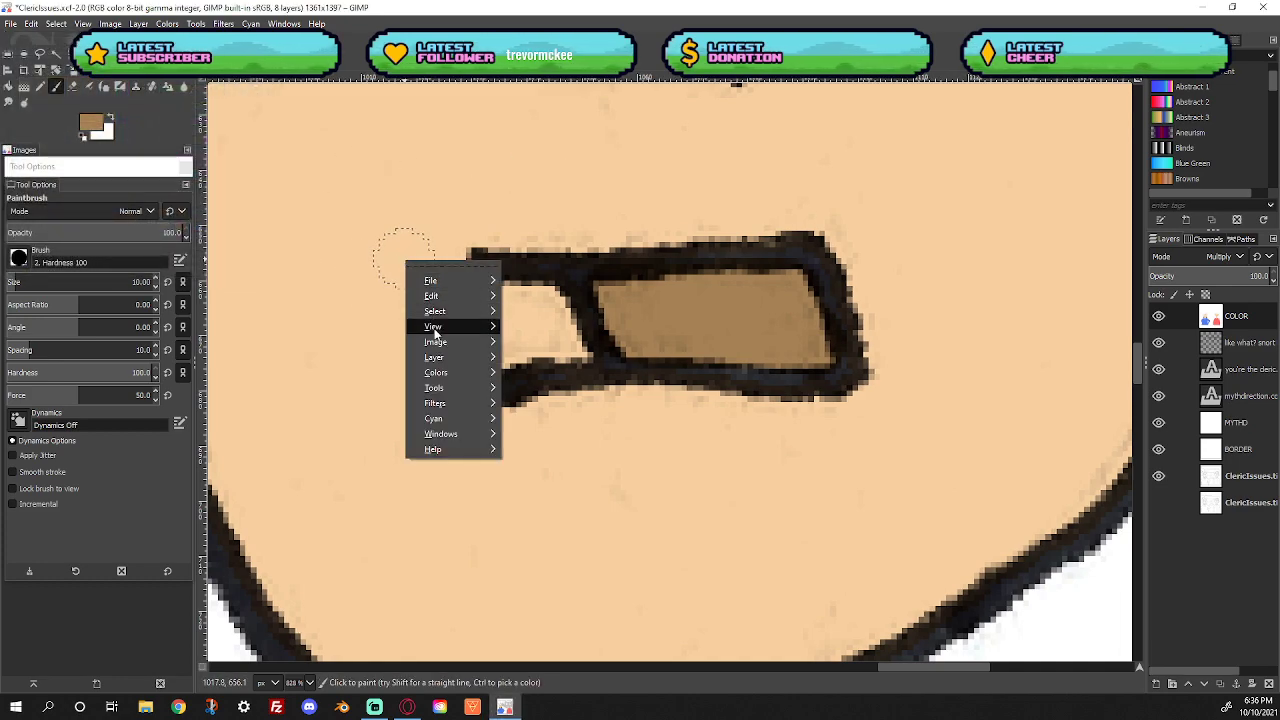
{"action": "mouse_move", "coordinate": [435, 332]}
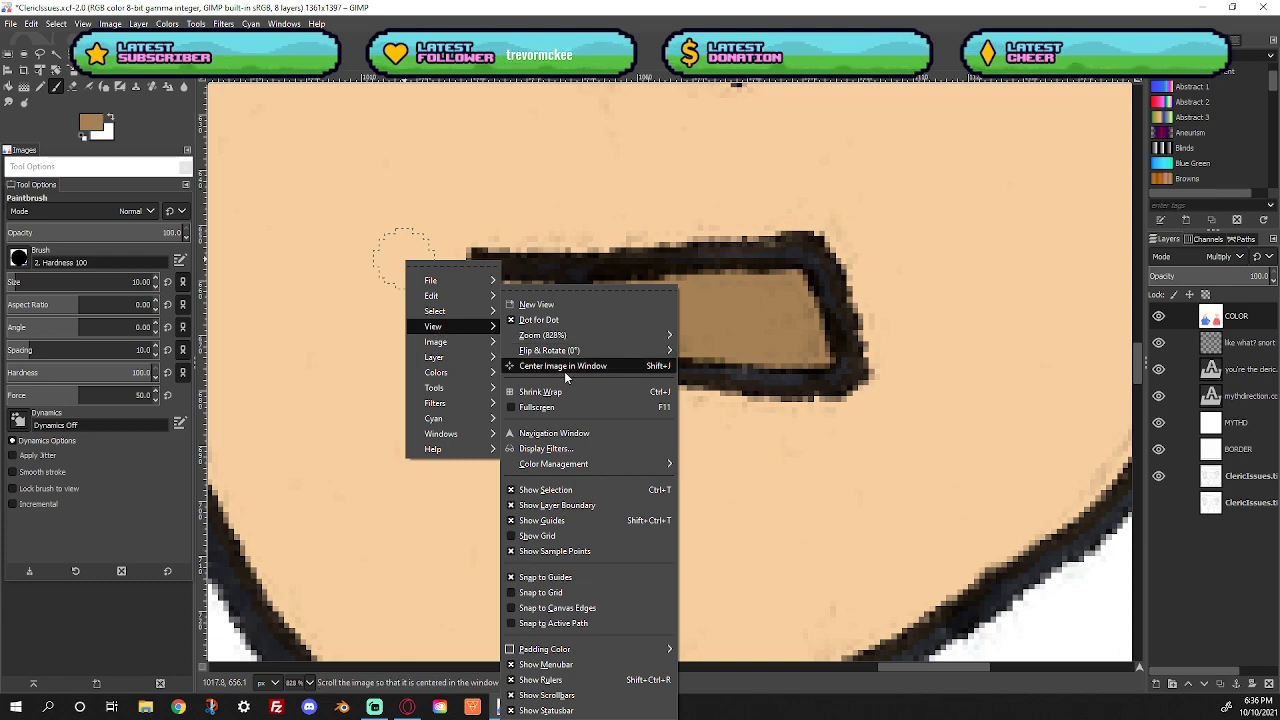
{"action": "mouse_move", "coordinate": [563, 337]}
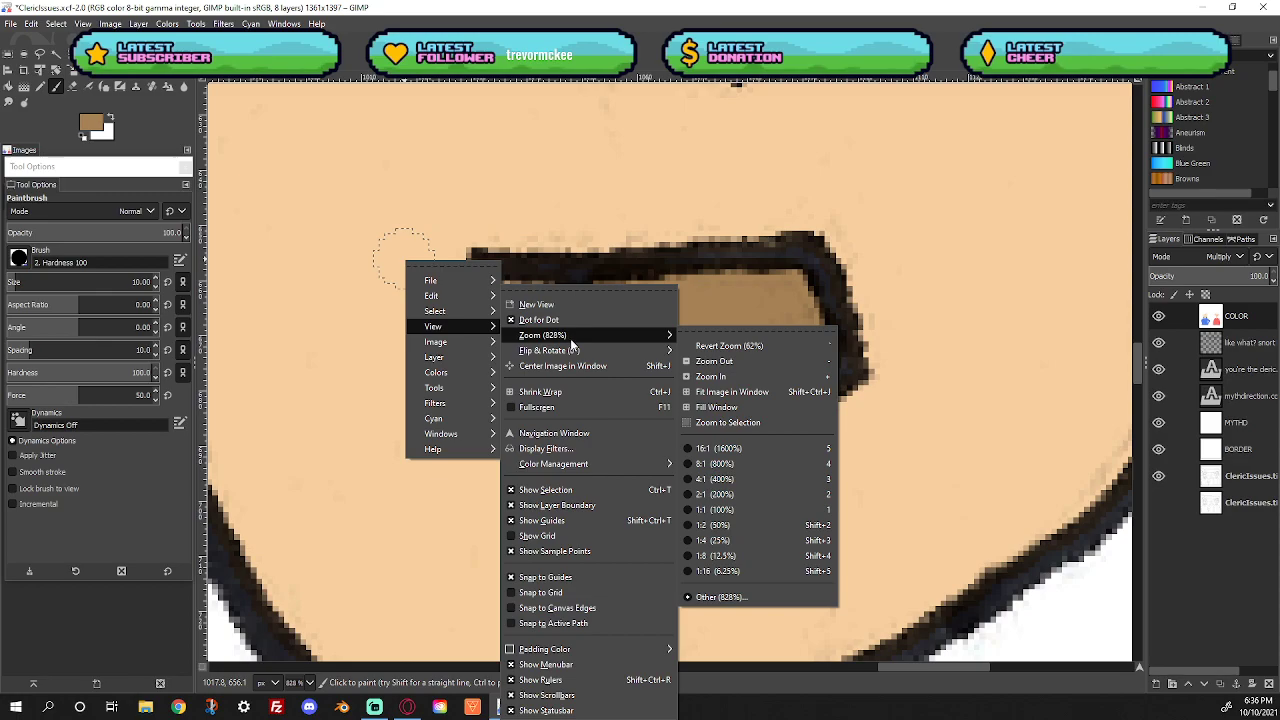
{"action": "left_click", "coordinate": [753, 394]}
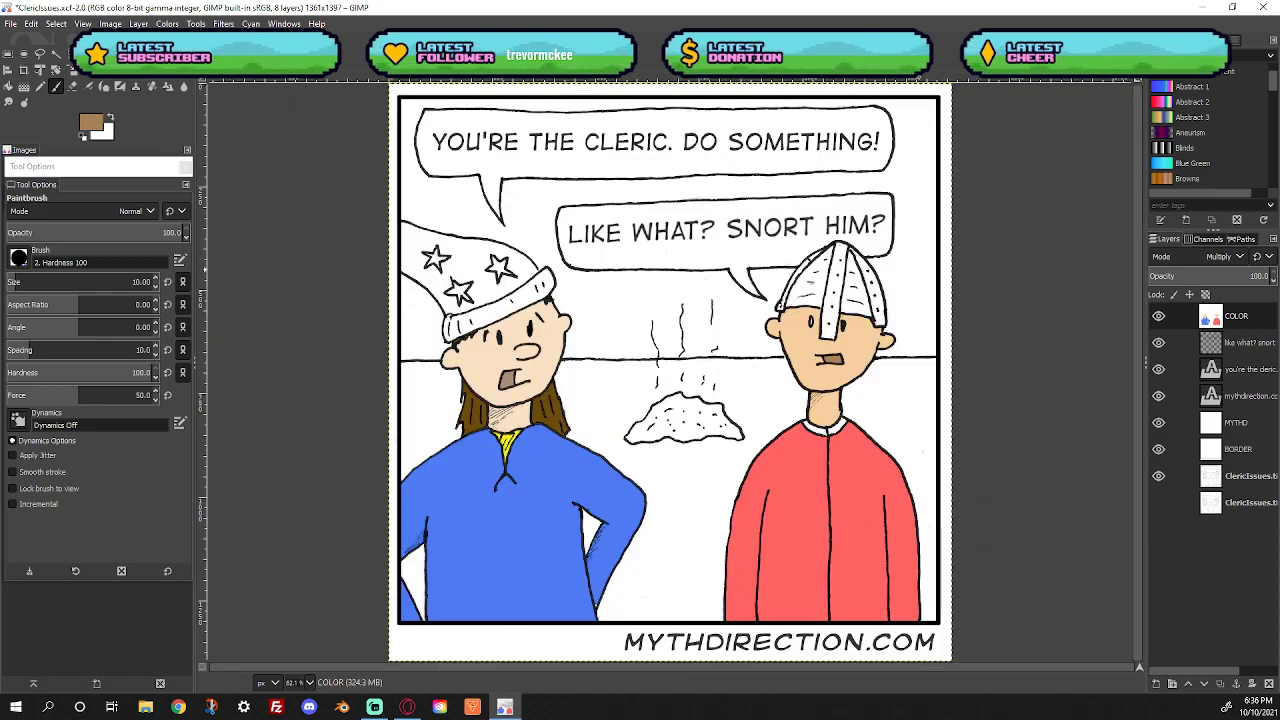
Paint the white gap inside the helmeted character's eye black with a size 10 Paintbrush, and show the whole image
{"action": "key", "text": "z"}
{"action": "left_click_drag", "start_coordinate": [778, 302], "coordinate": [812, 332]}
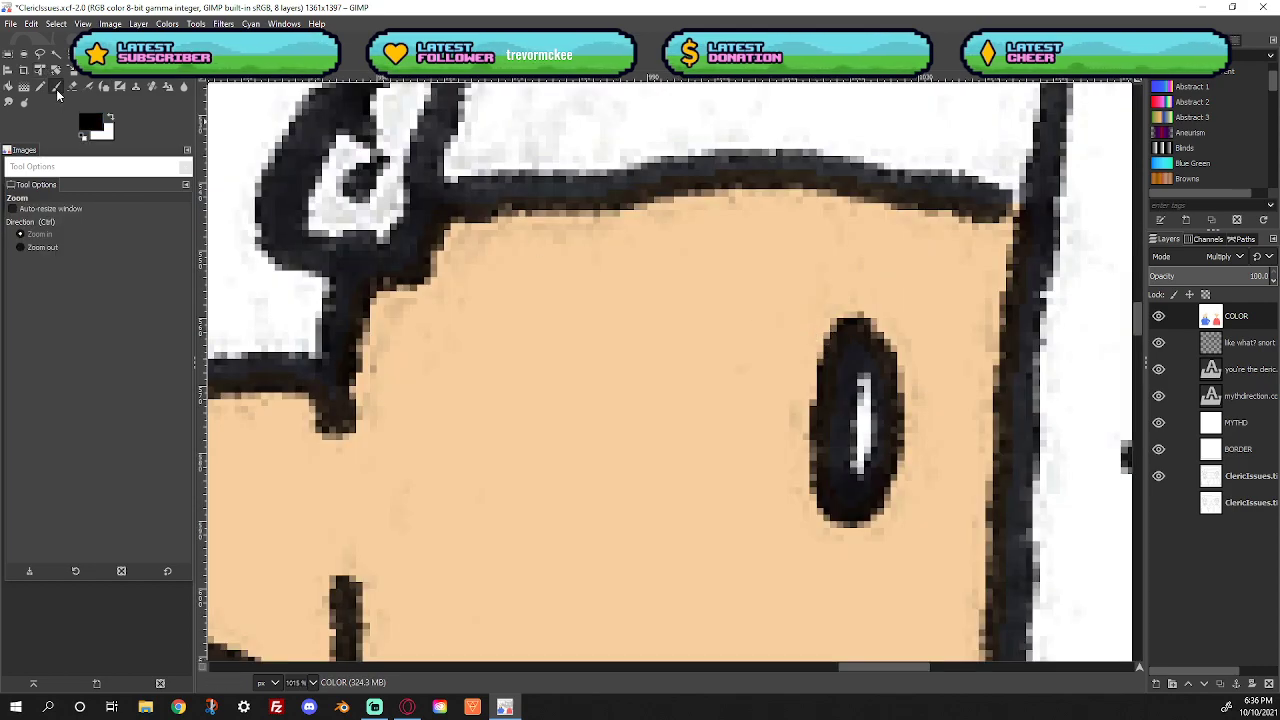
{"action": "left_click", "coordinate": [56, 89]}
{"action": "mouse_move", "coordinate": [840, 366]}
{"action": "left_mouse_down"}
{"action": "mouse_move", "coordinate": [877, 376]}
{"action": "mouse_move", "coordinate": [858, 482]}
{"action": "left_mouse_up"}
{"action": "right_click", "coordinate": [677, 305]}
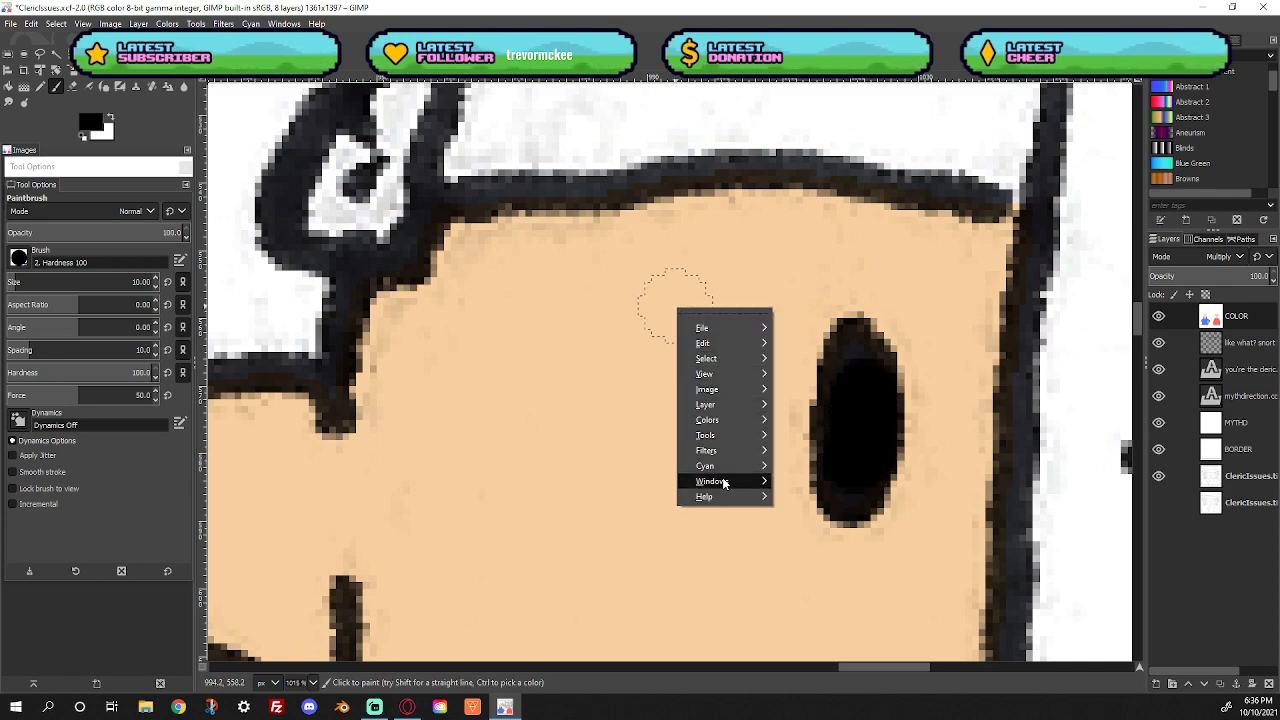
{"action": "mouse_move", "coordinate": [727, 376]}
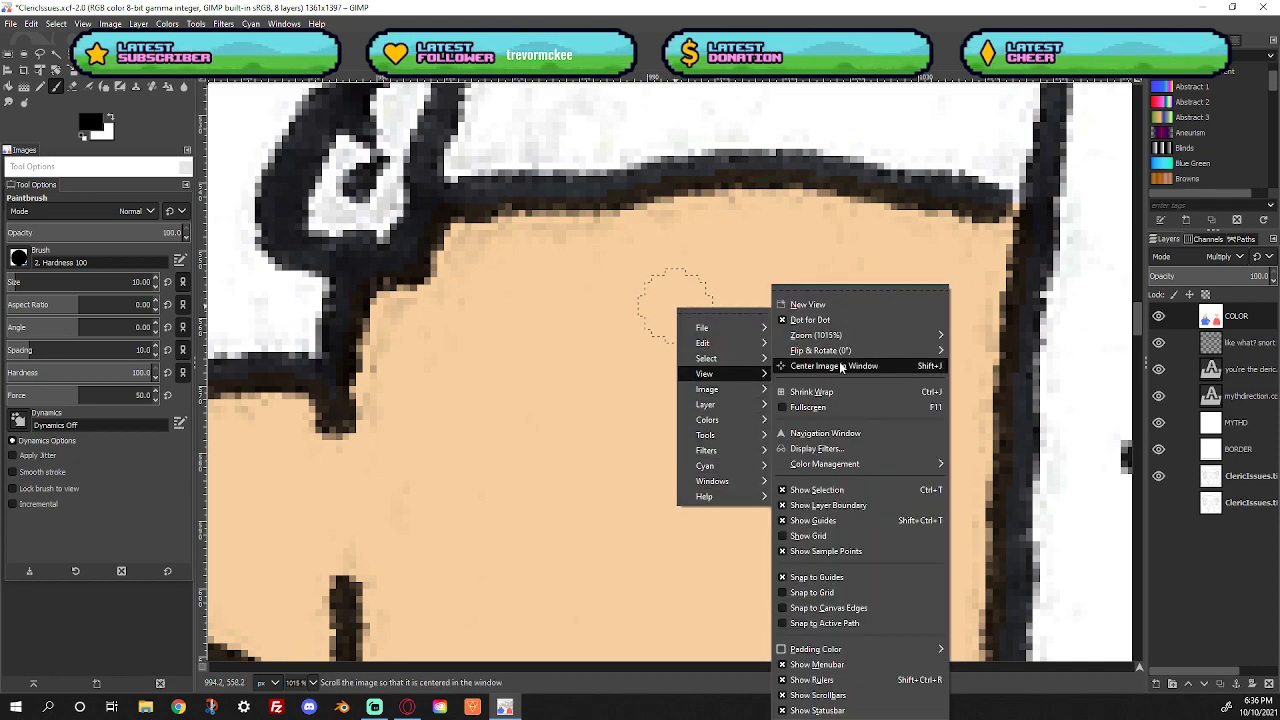
{"action": "mouse_move", "coordinate": [840, 338]}
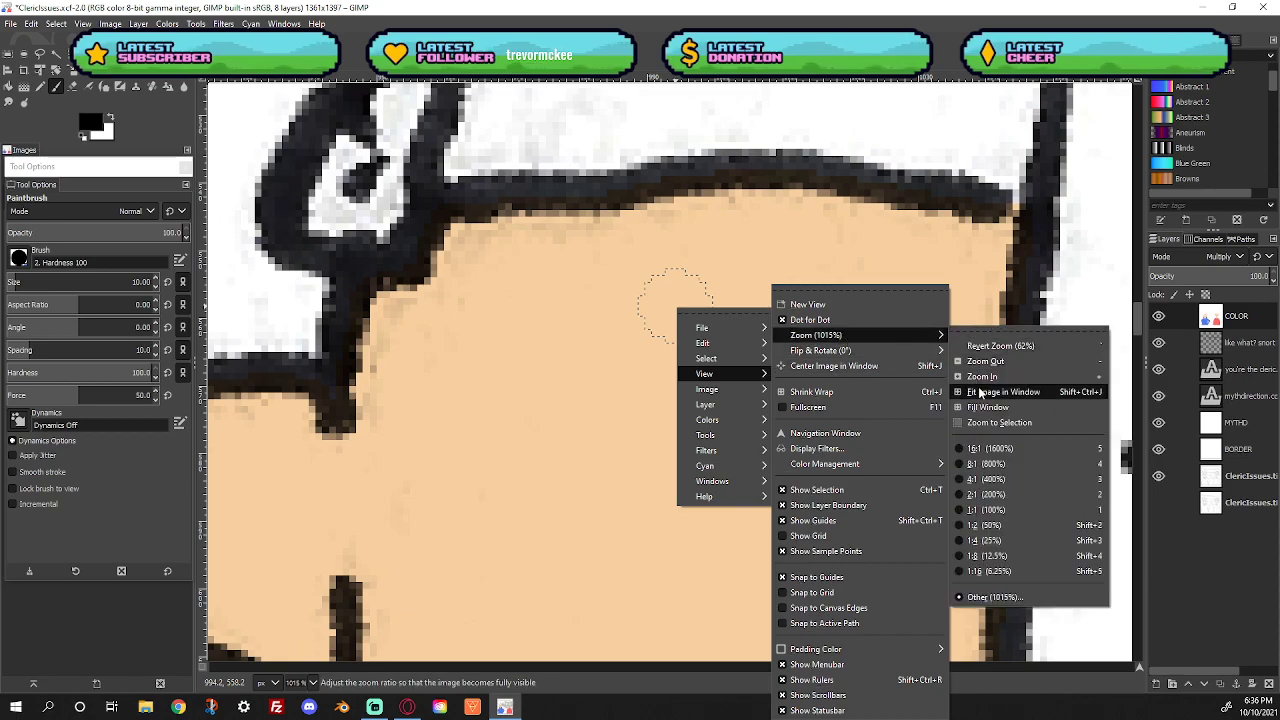
{"action": "left_click", "coordinate": [978, 390]}
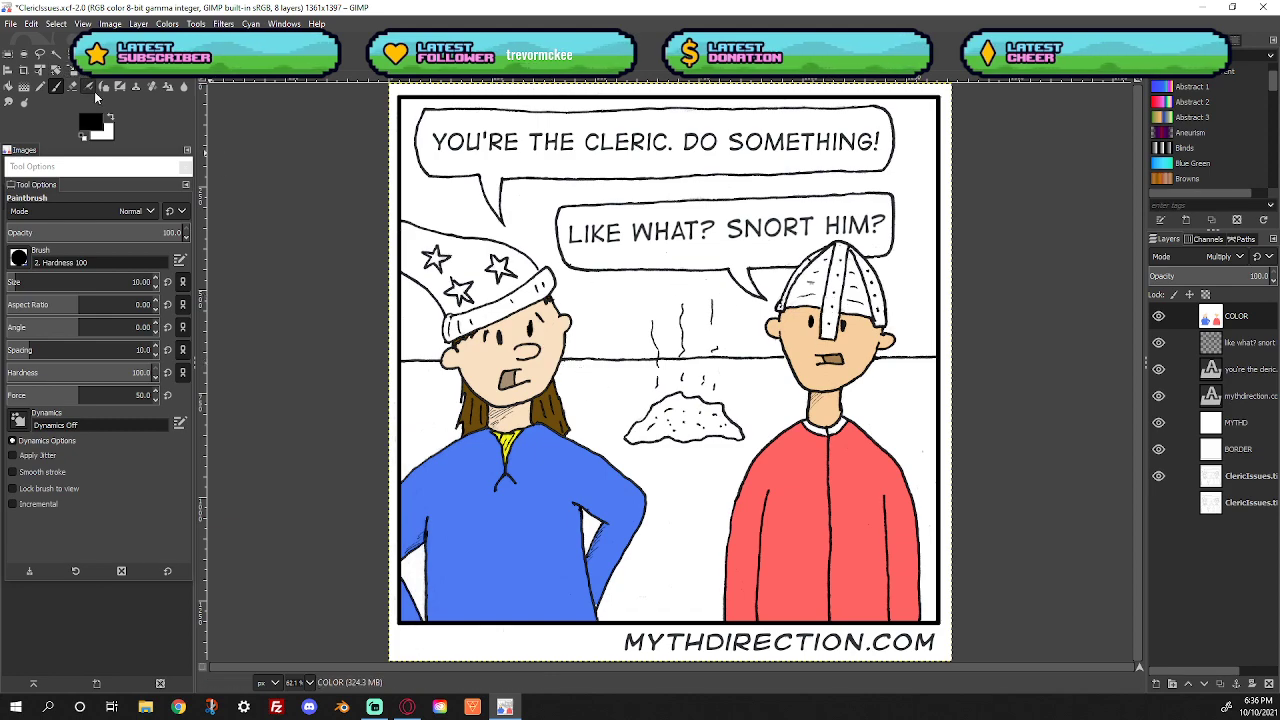
Set the foreground color to the greyish blue 81879e
{"action": "left_click", "coordinate": [89, 124]}
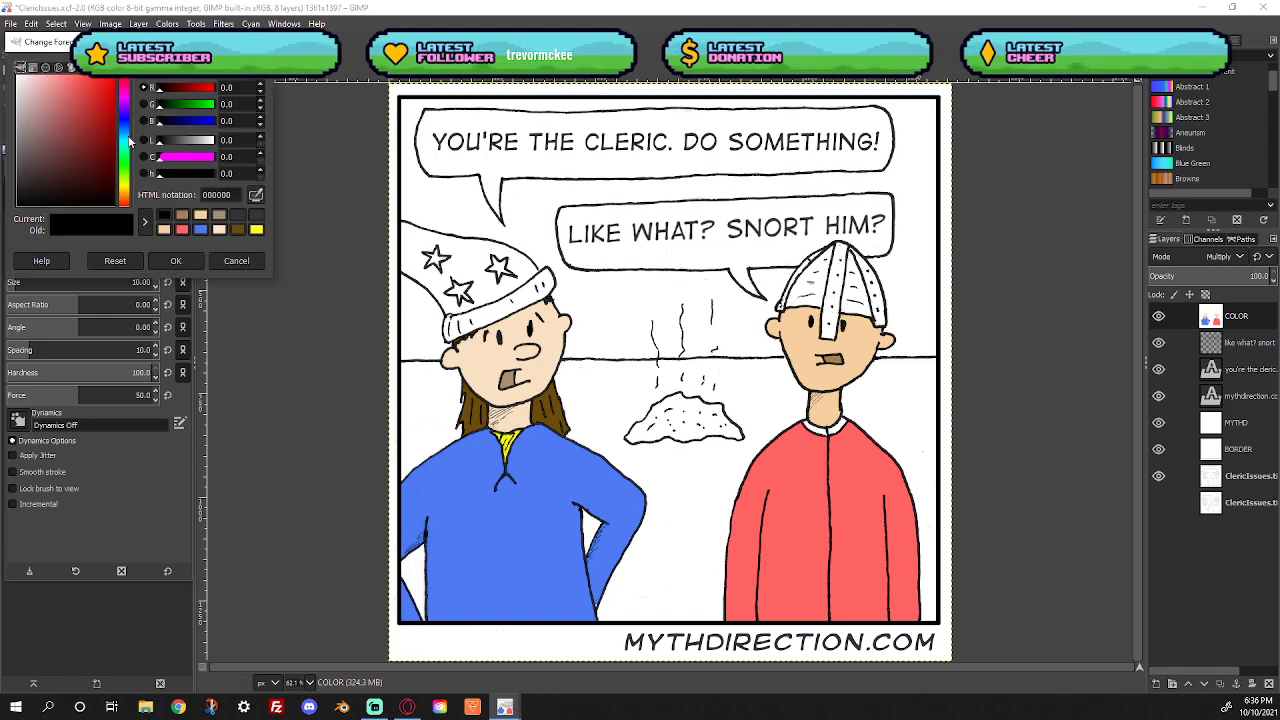
{"action": "left_click", "coordinate": [125, 124]}
{"action": "left_click", "coordinate": [70, 88]}
{"action": "left_click_drag", "start_coordinate": [70, 88], "coordinate": [45, 75]}
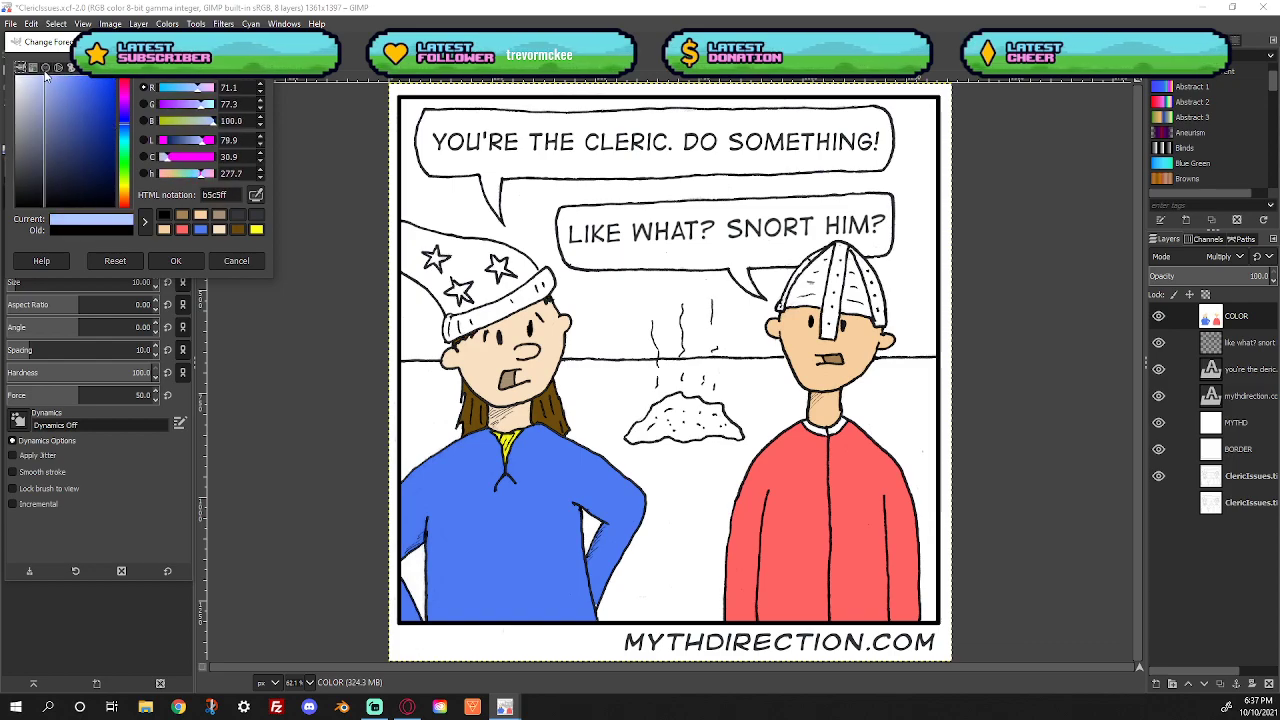
{"action": "left_click_drag", "start_coordinate": [45, 75], "coordinate": [36, 125]}
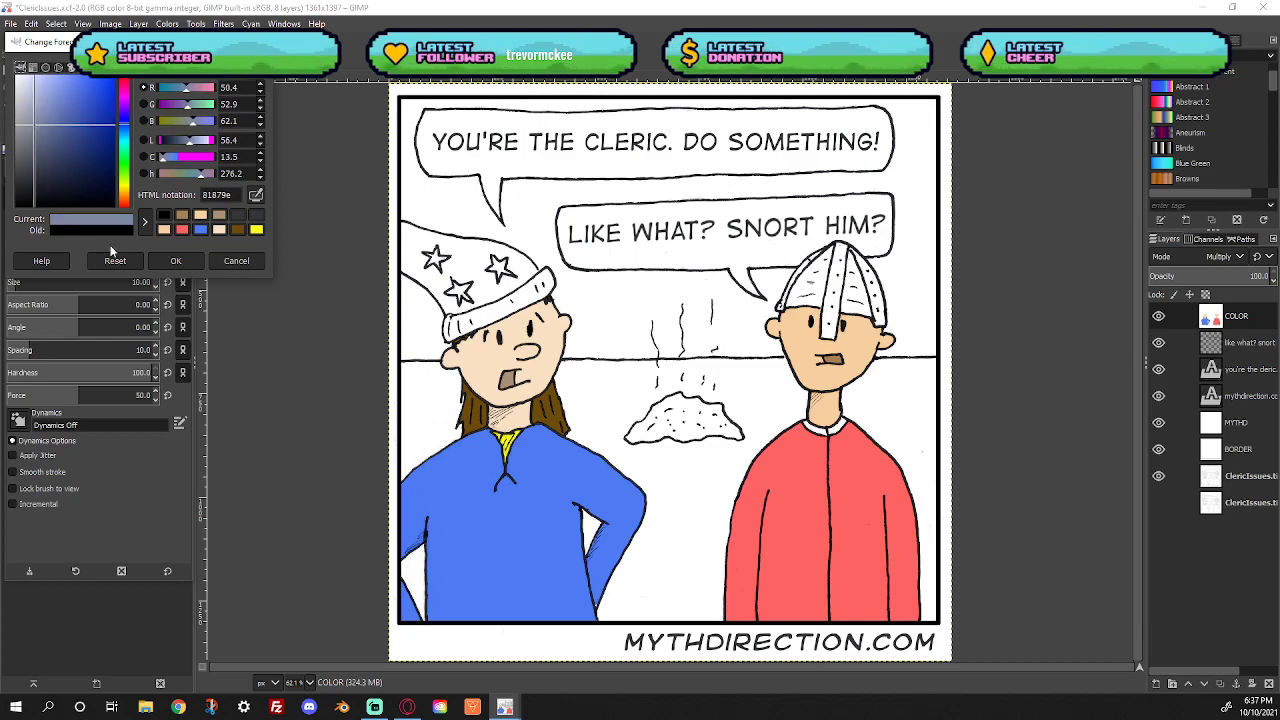
{"action": "left_click", "coordinate": [165, 261]}
Fuzzy-select the helmet's panels between the metal bands on the ClericIssues.tiff copy layer and grow the selection
{"action": "left_click", "coordinate": [1255, 483]}
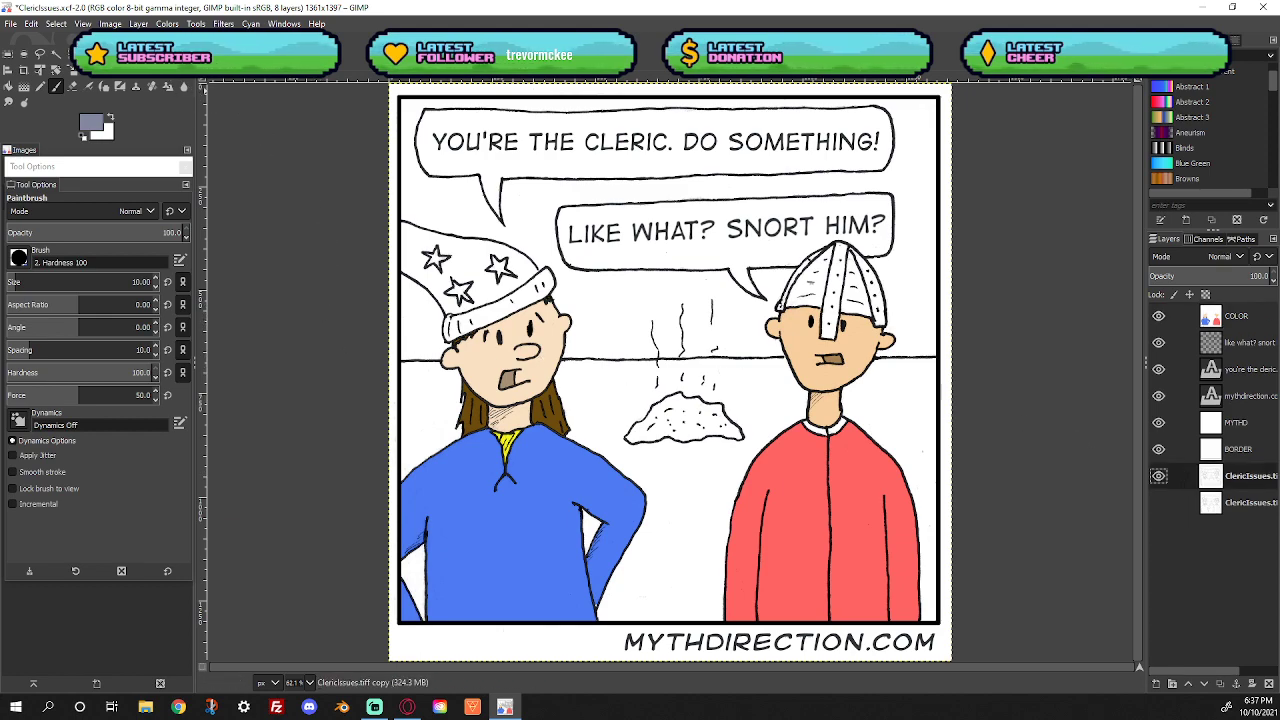
{"action": "left_click", "coordinate": [57, 56]}
{"action": "left_click", "coordinate": [838, 312]}
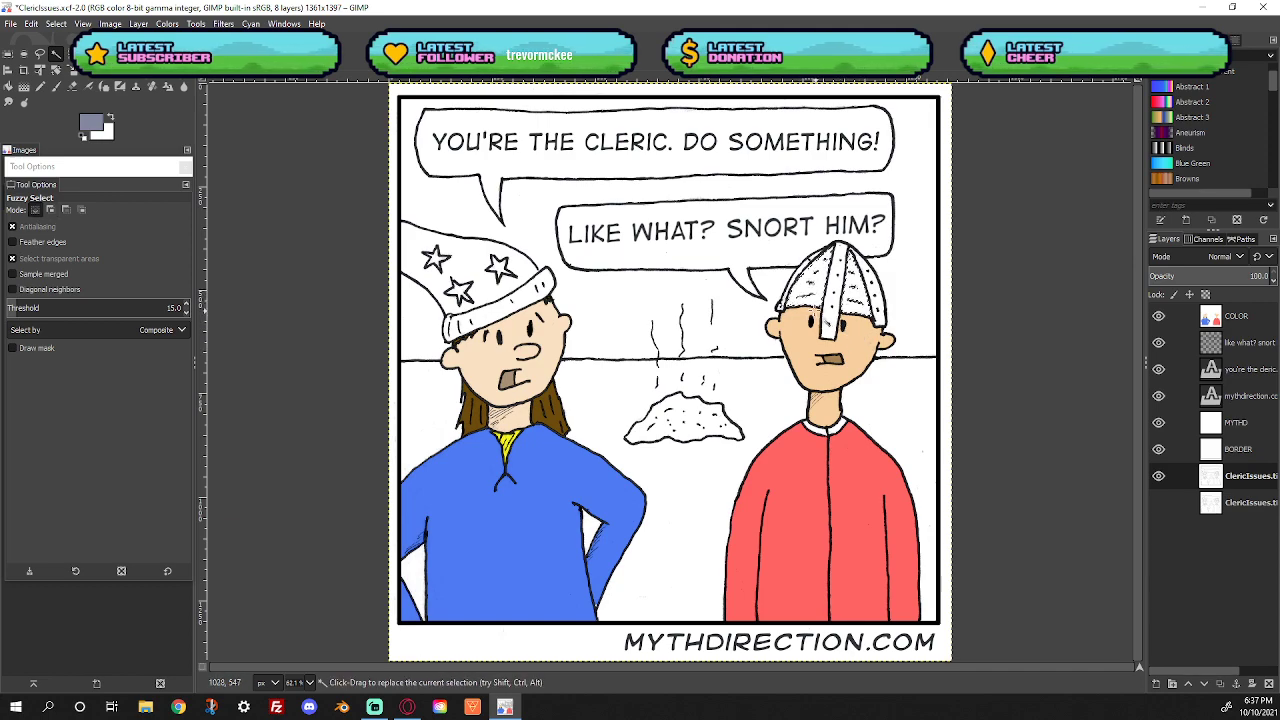
{"action": "left_click", "coordinate": [55, 23]}
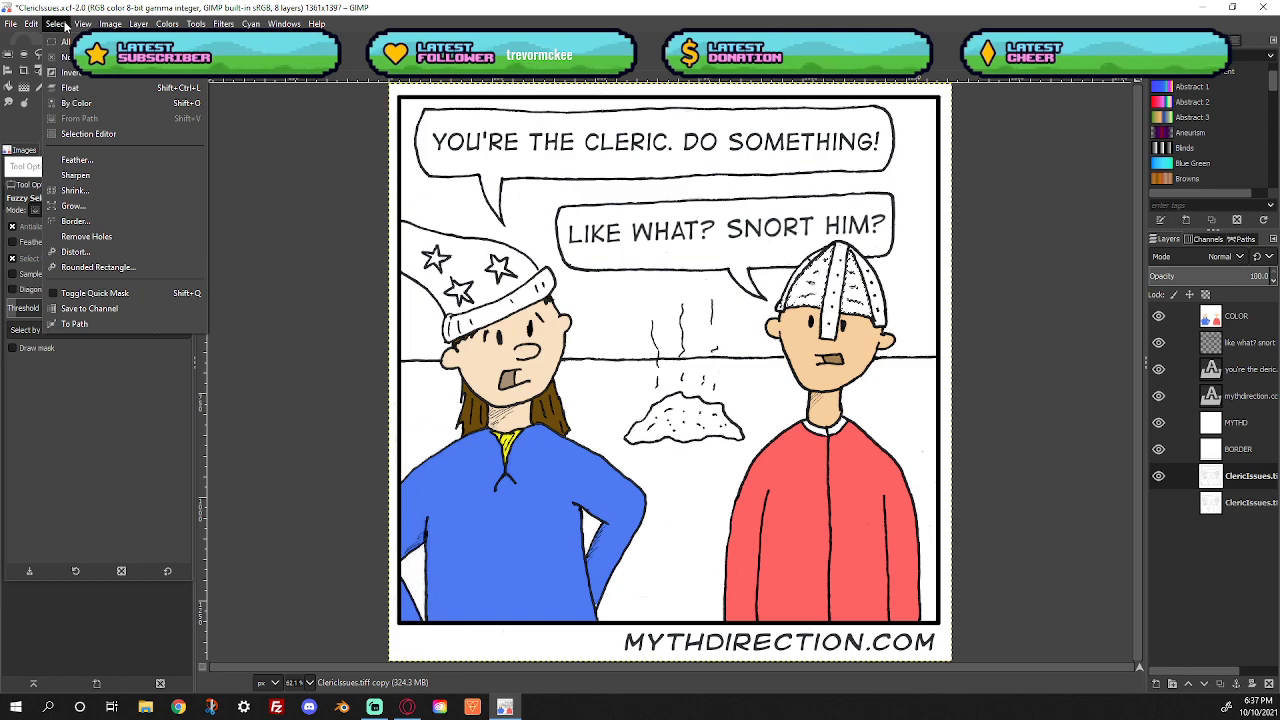
{"action": "left_click", "coordinate": [74, 205]}
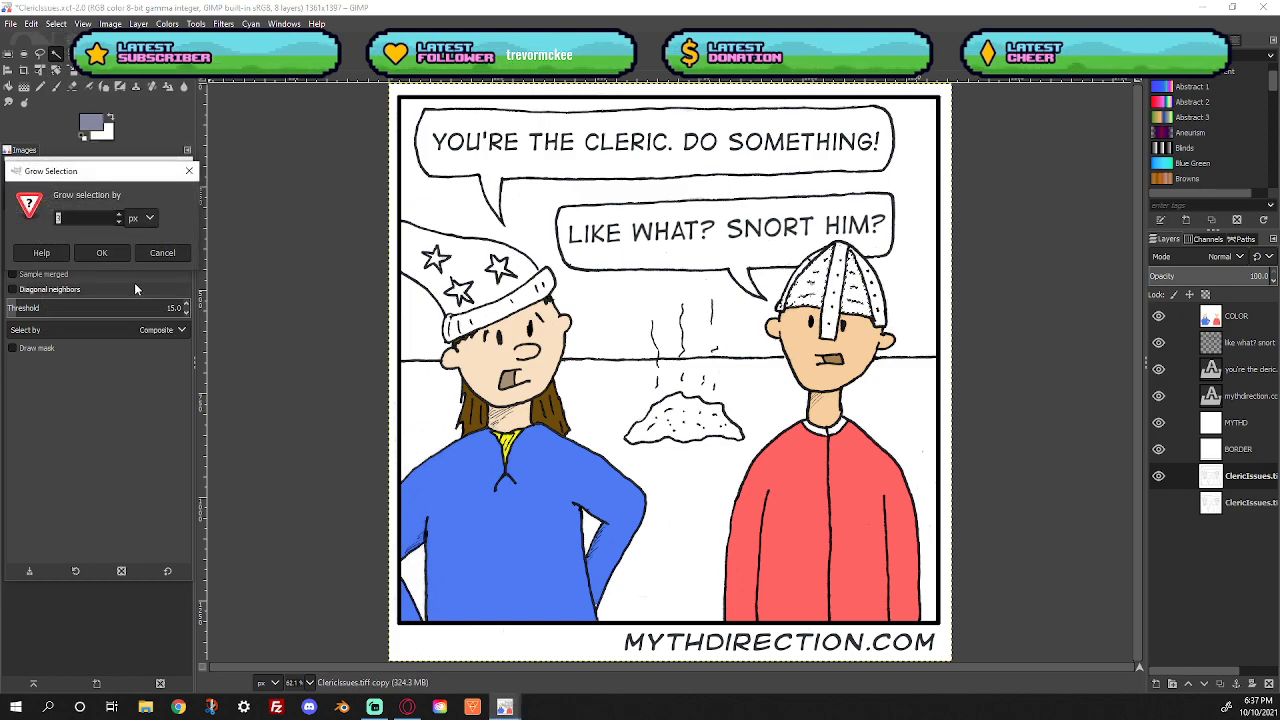
{"action": "left_click", "coordinate": [103, 253]}
Bucket-fill the selected helmet panels with the greyish blue on the COLOR layer and clear the selection
{"action": "key", "text": "Home"}
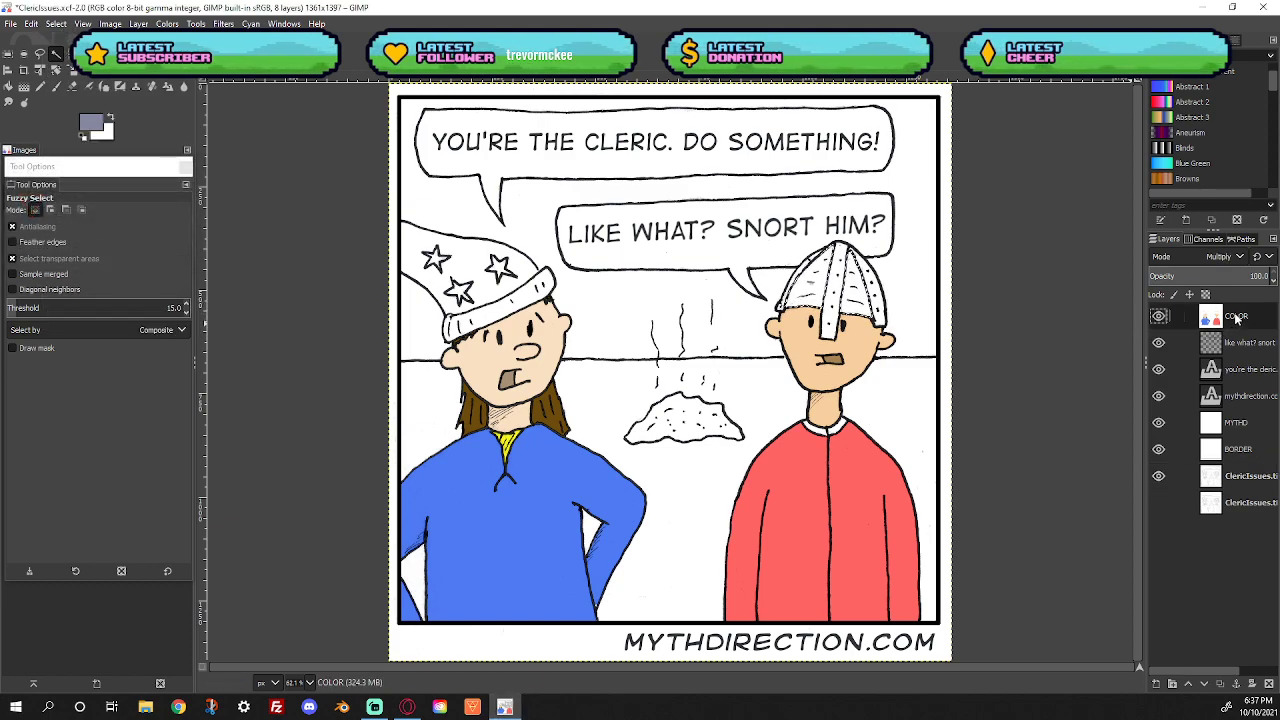
{"action": "left_click", "coordinate": [24, 87]}
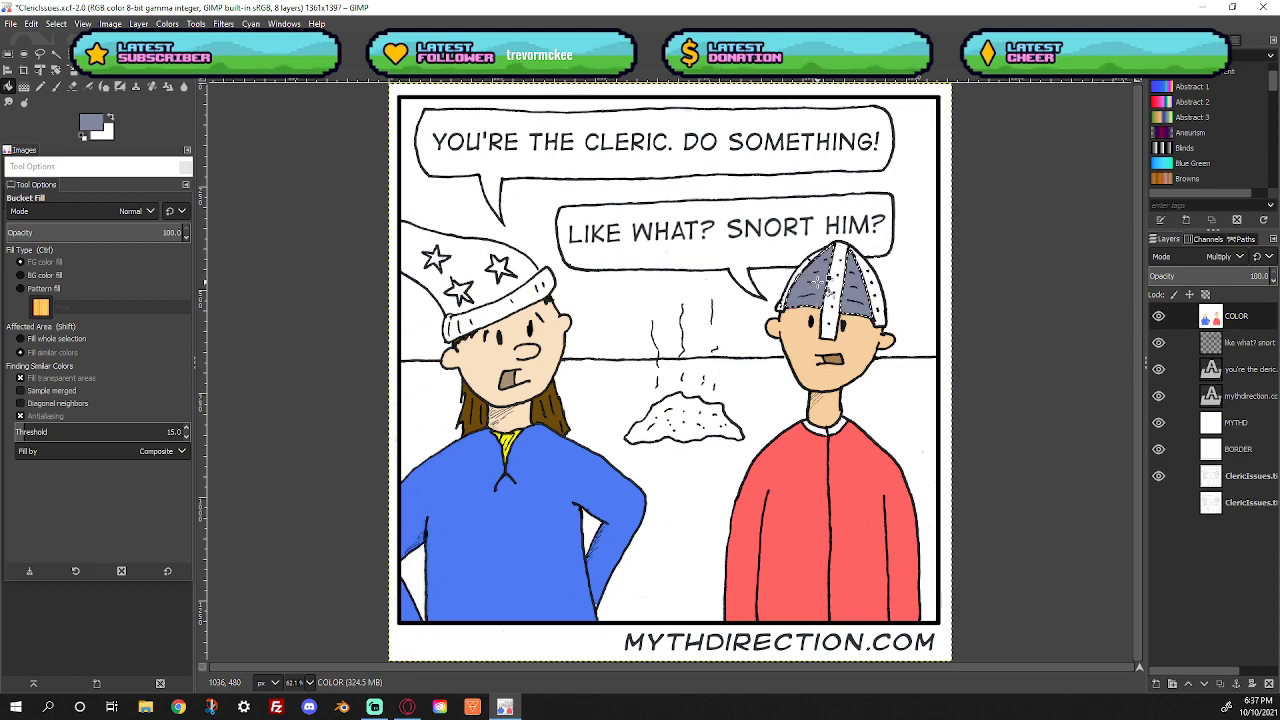
{"action": "left_click", "coordinate": [55, 25]}
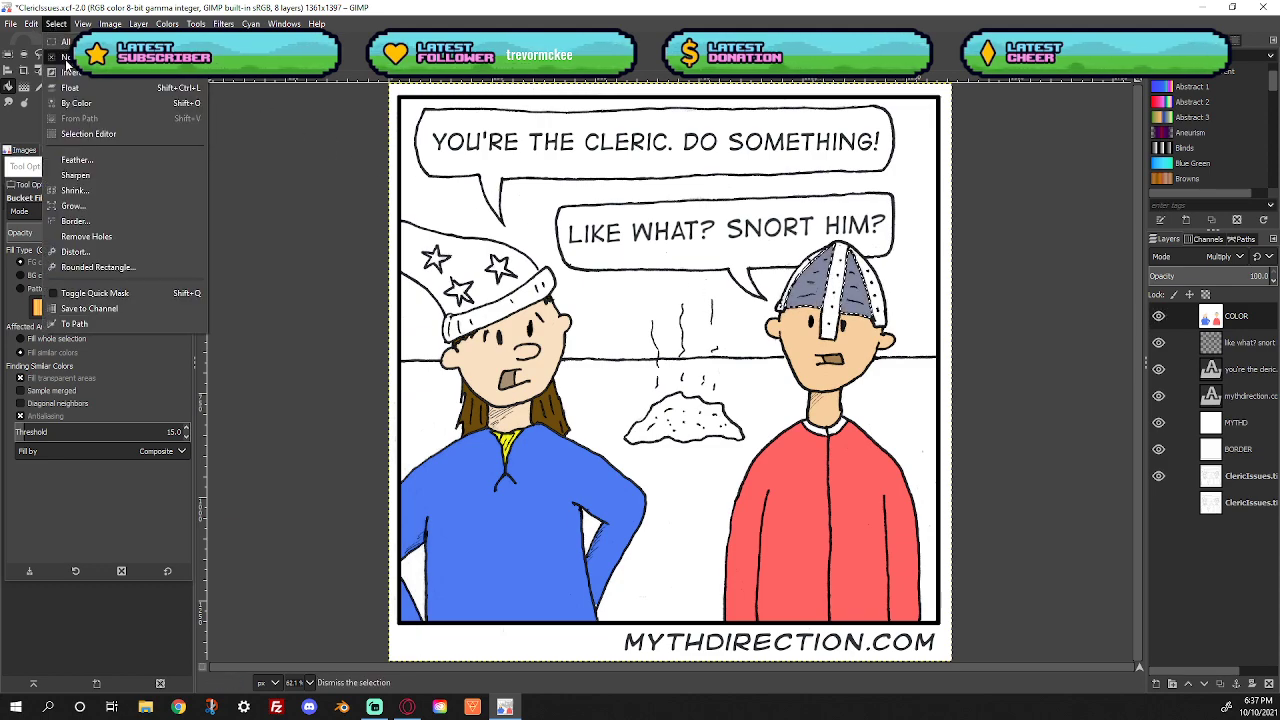
{"action": "left_click", "coordinate": [66, 54]}
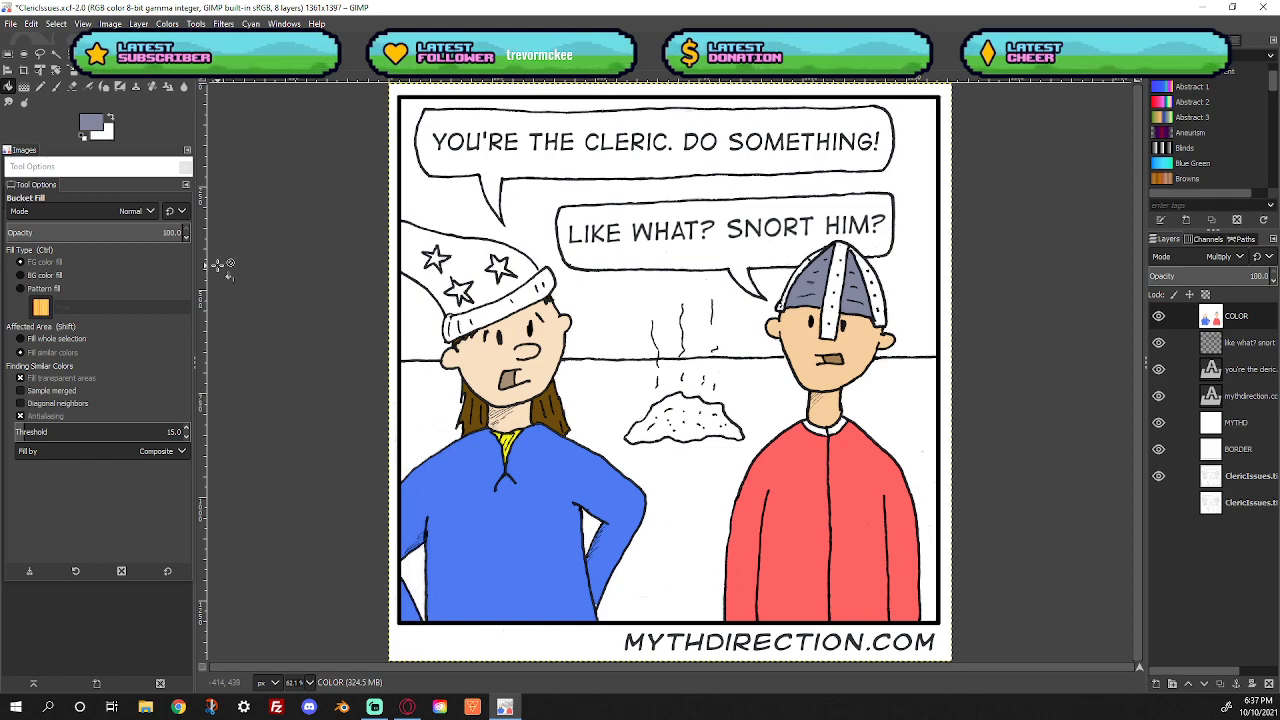
Darken the greyish-blue foreground color to 545a70
{"action": "left_click", "coordinate": [90, 122]}
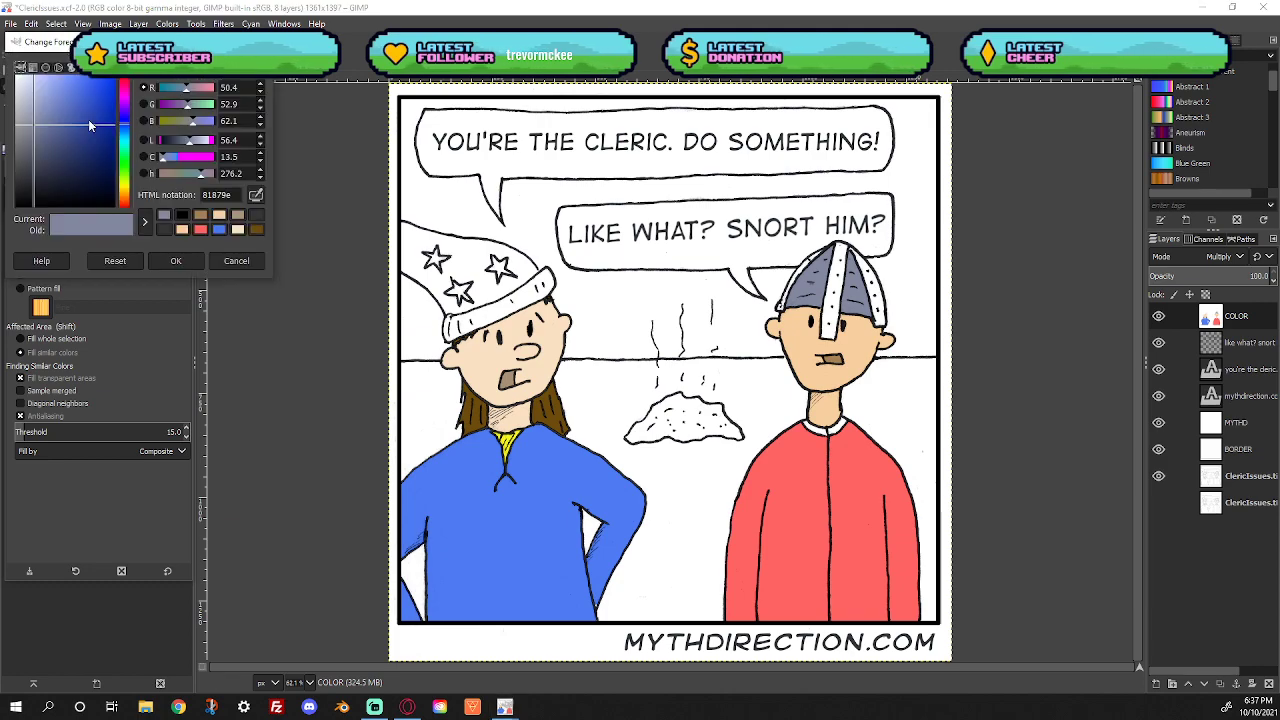
{"action": "left_click_drag", "start_coordinate": [188, 146], "coordinate": [180, 150]}
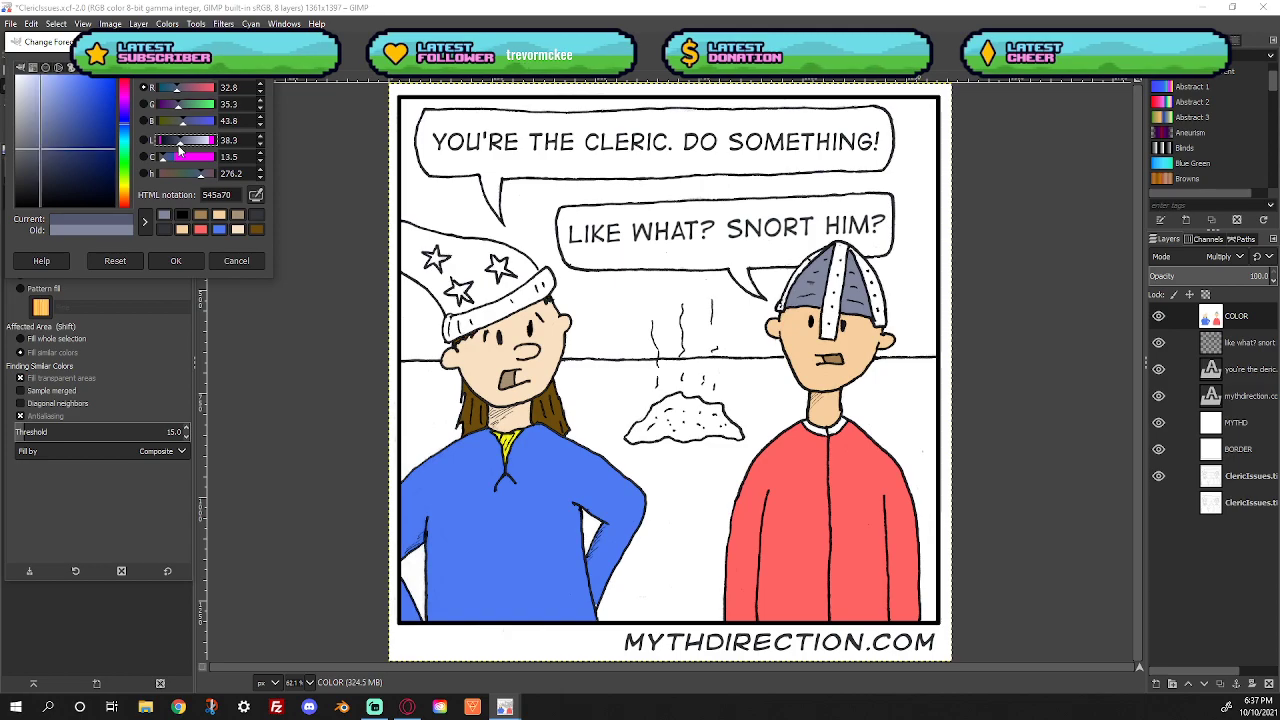
{"action": "left_click", "coordinate": [175, 261]}
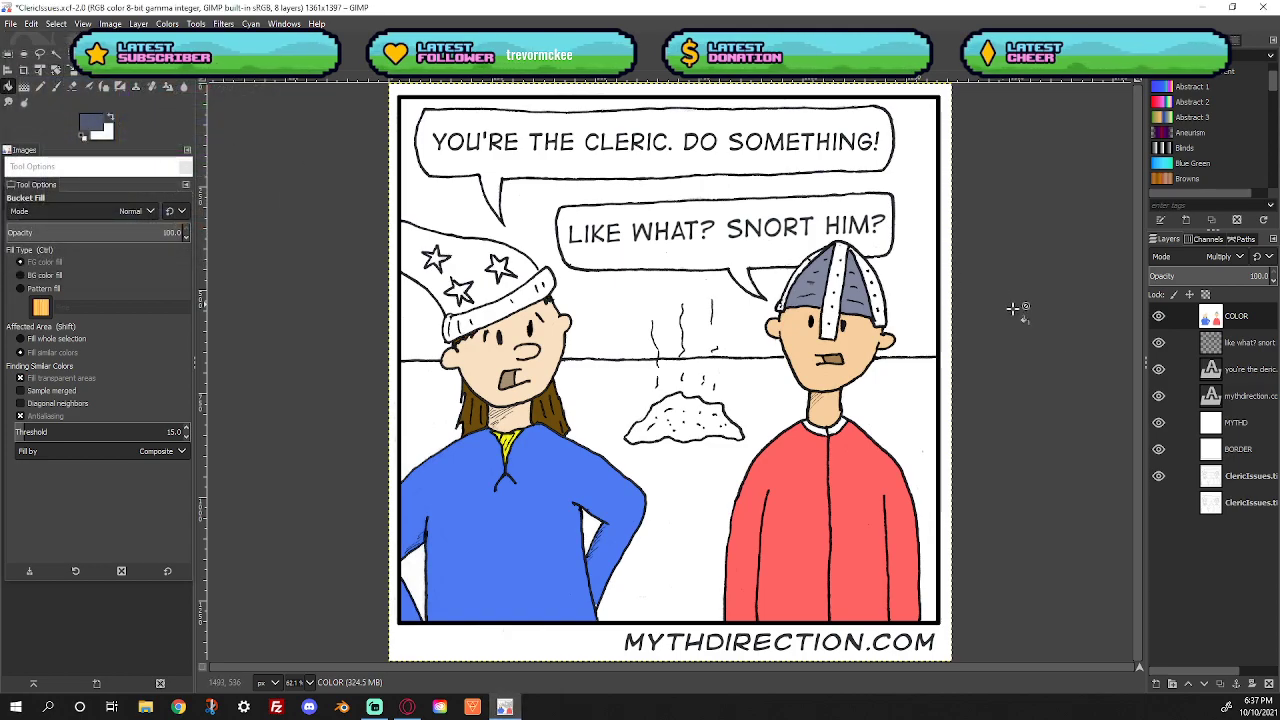
Fuzzy-select the helmet's central nose-guard band and side bands together on the ClericIssues.tiff copy layer and grow the selection
{"action": "left_click", "coordinate": [1212, 477]}
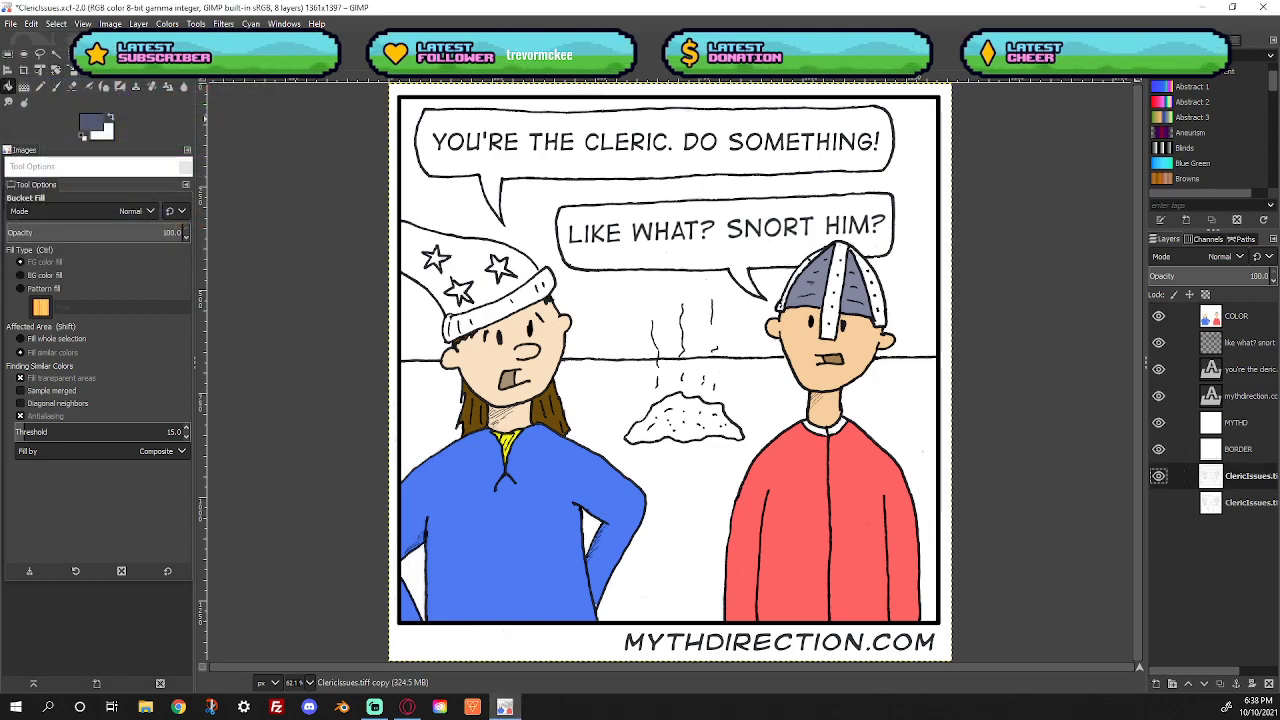
{"action": "left_click", "coordinate": [56, 53]}
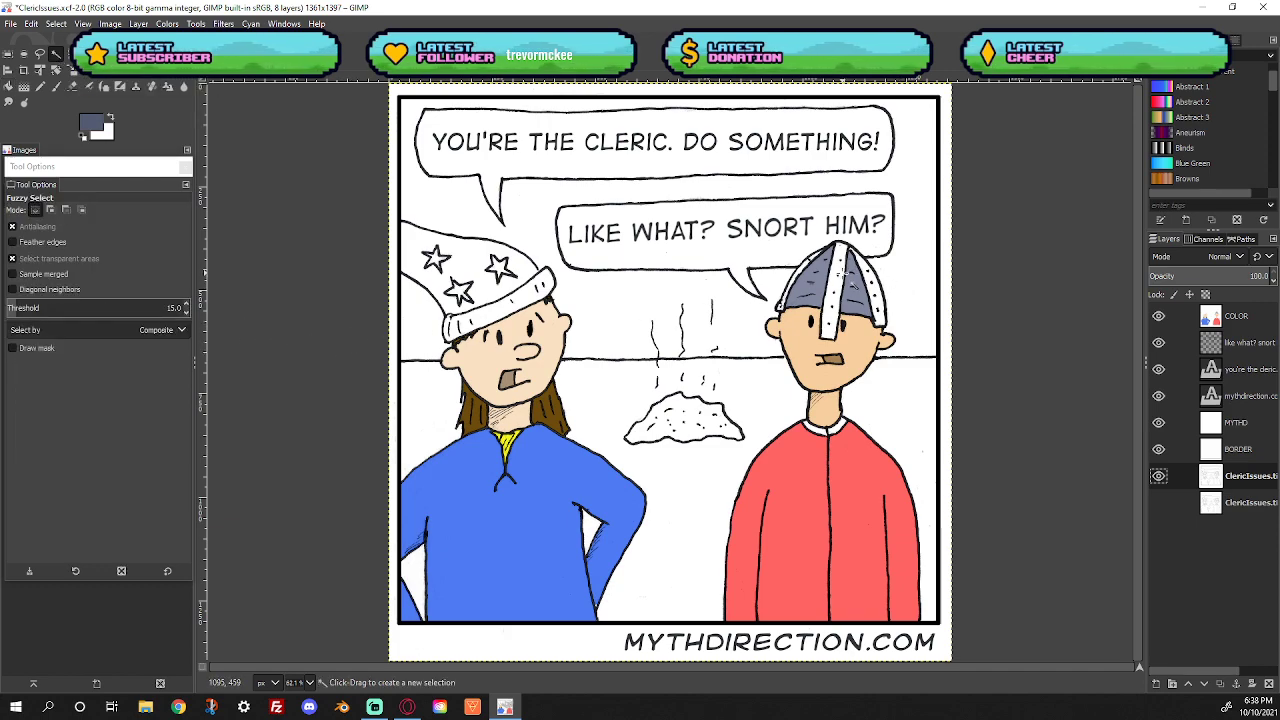
{"action": "left_click", "coordinate": [834, 268]}
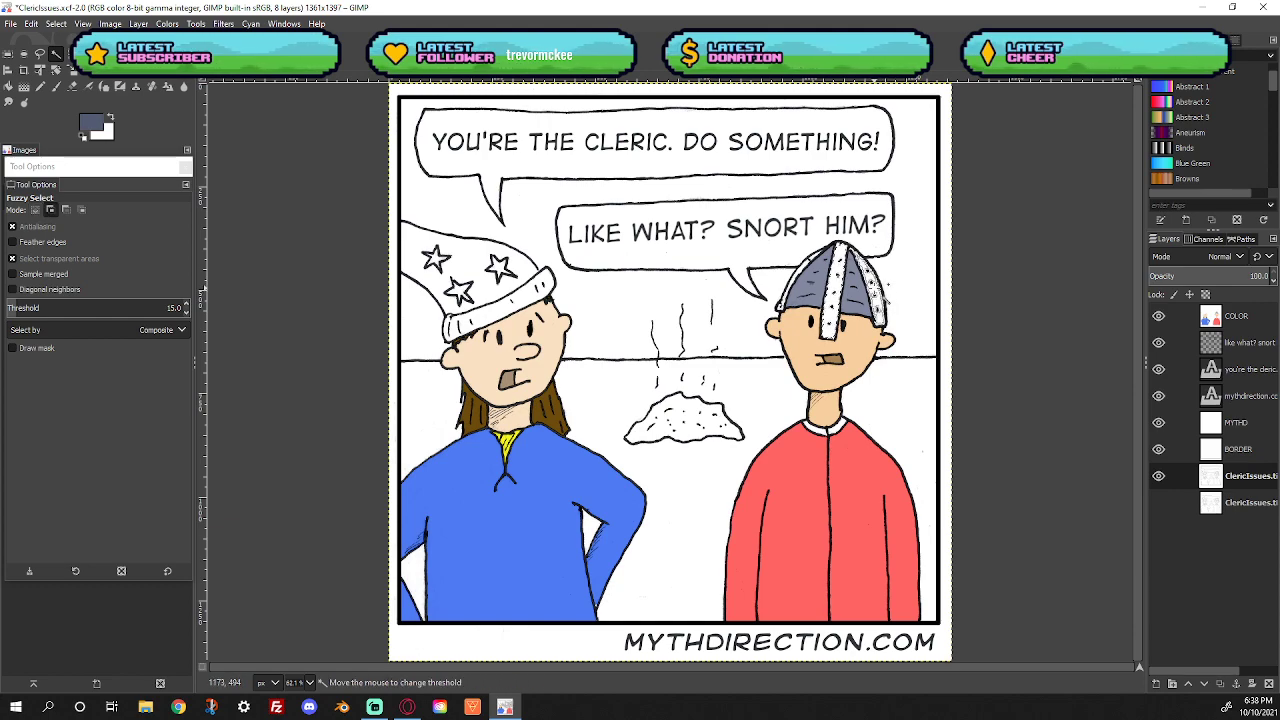
{"action": "left_click", "coordinate": [880, 295], "text": "shift"}
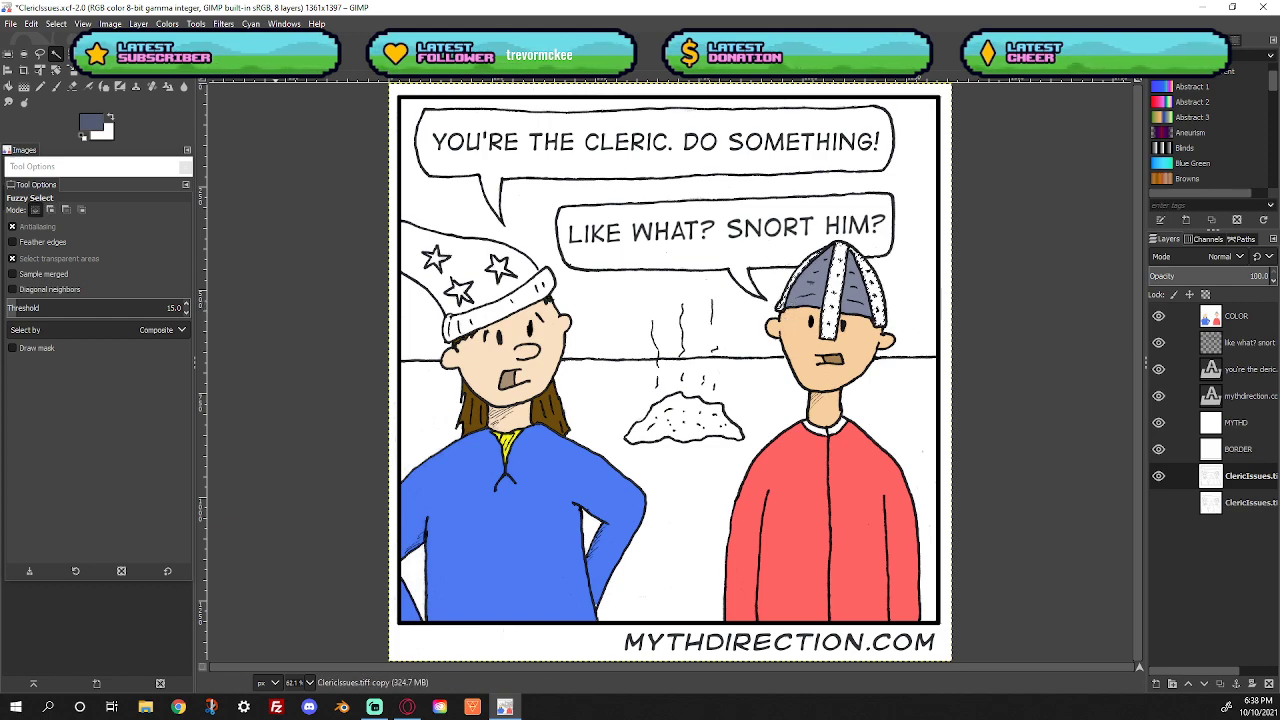
{"action": "left_click", "coordinate": [47, 26]}
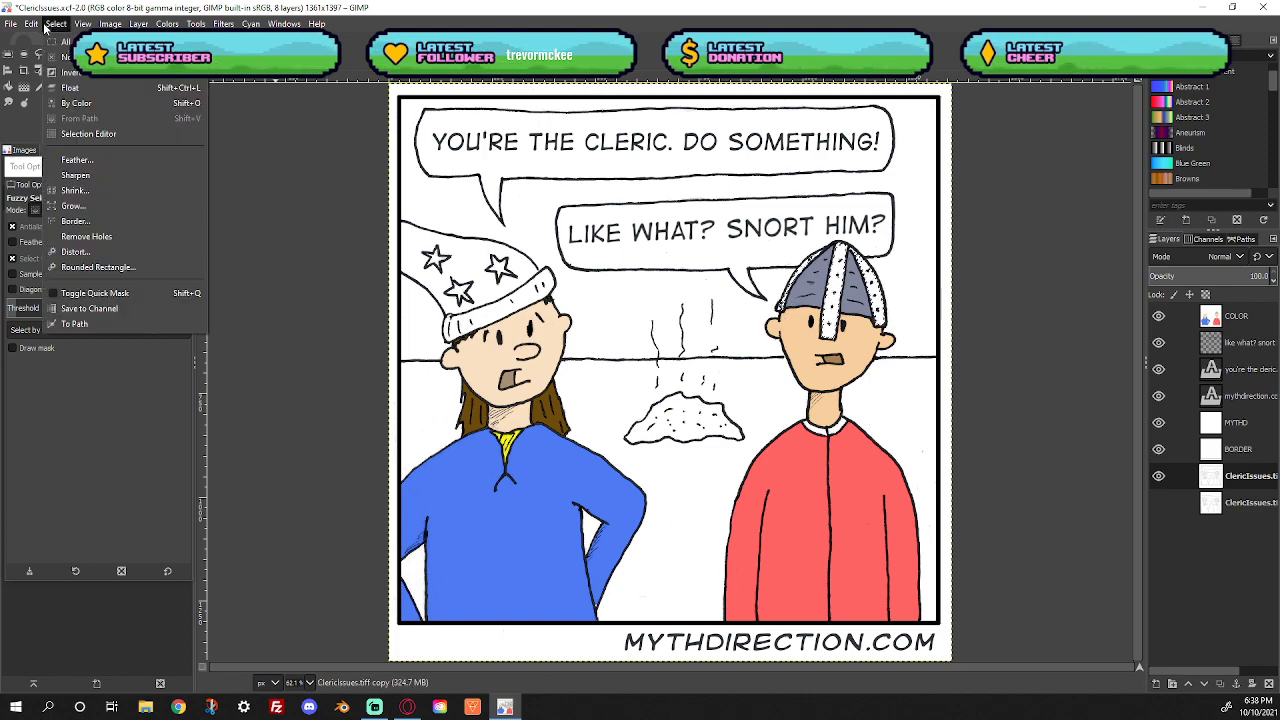
{"action": "left_click", "coordinate": [85, 205]}
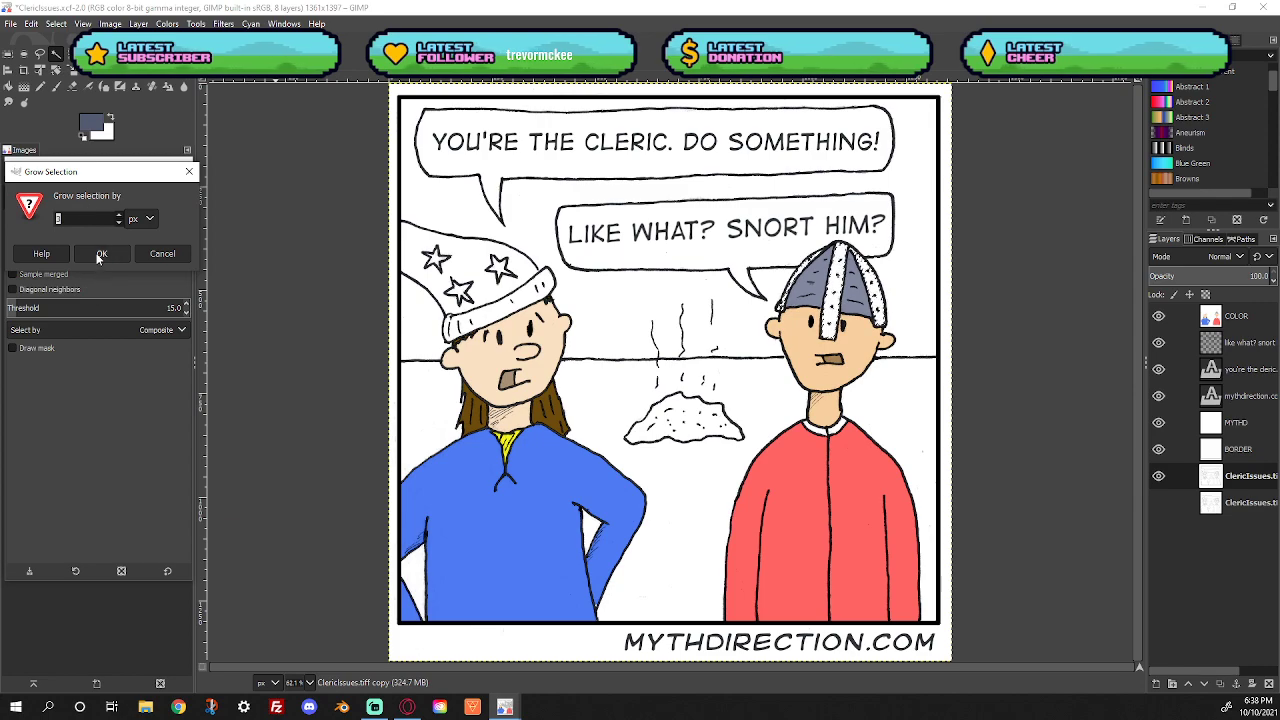
{"action": "left_click", "coordinate": [100, 253]}
Bucket-fill the selected helmet bands with the darker greyish blue on the COLOR layer and clear the selection
{"action": "left_click", "coordinate": [1238, 316]}
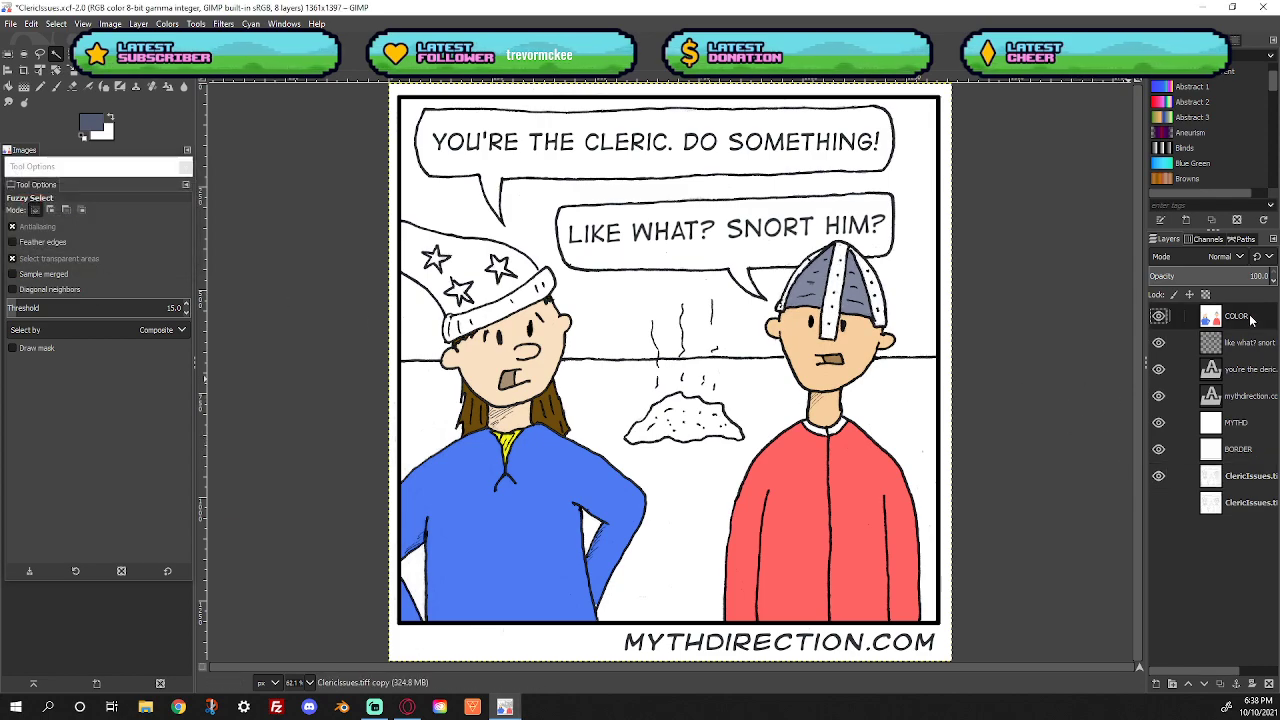
{"action": "left_click", "coordinate": [8, 86]}
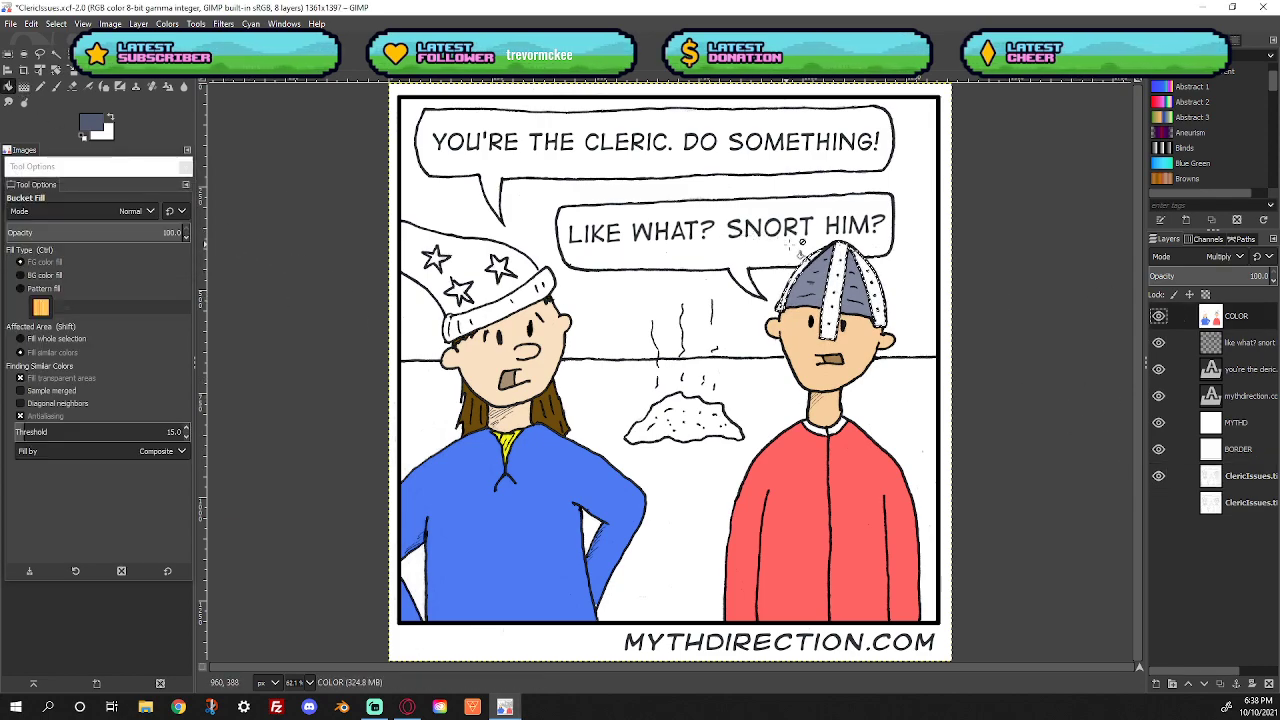
{"action": "left_click", "coordinate": [828, 300]}
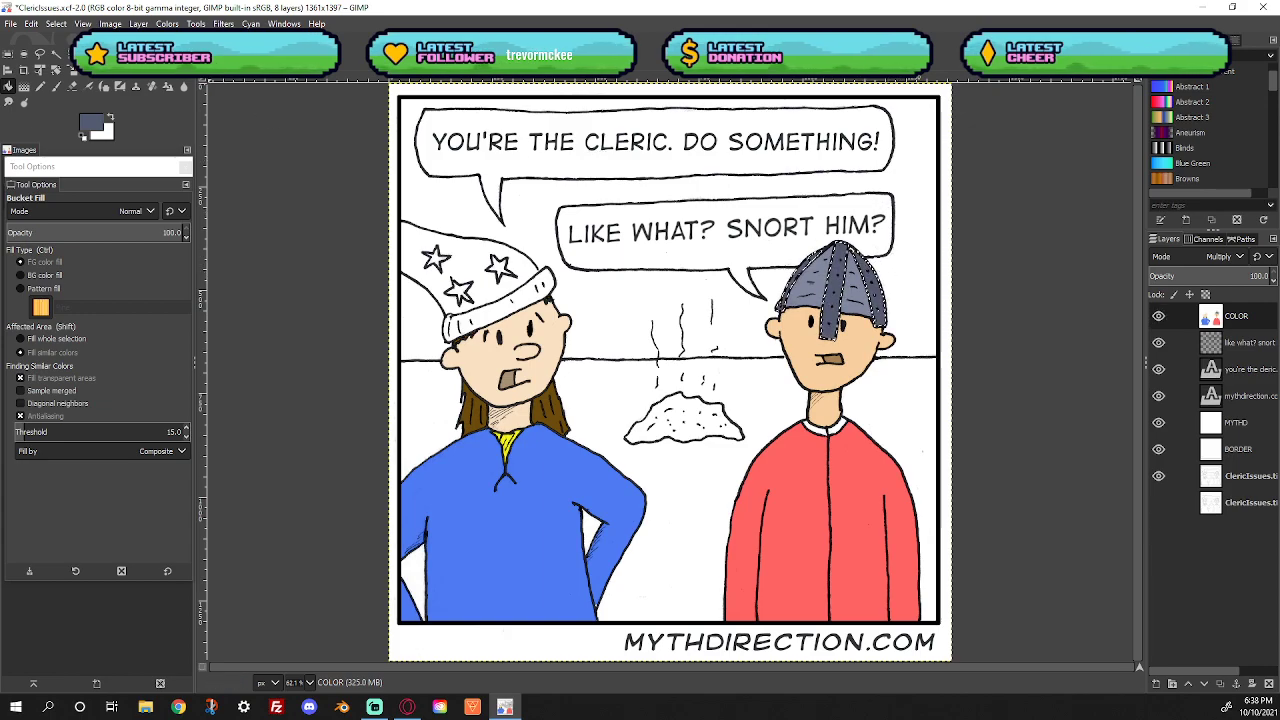
{"action": "left_click", "coordinate": [56, 23]}
{"action": "left_click", "coordinate": [66, 48]}
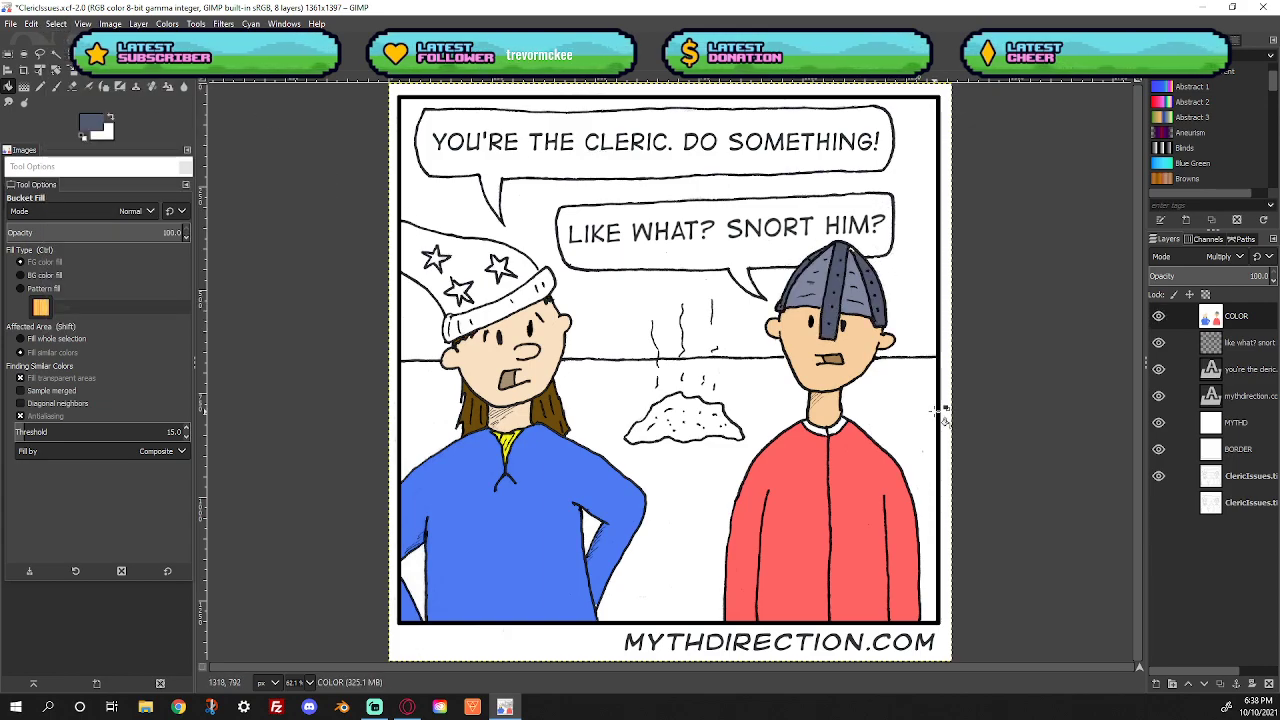
Paint the unfilled white gap in the side band near the helmet's crown with the darker greyish blue on the COLOR layer
{"action": "key", "text": "z"}
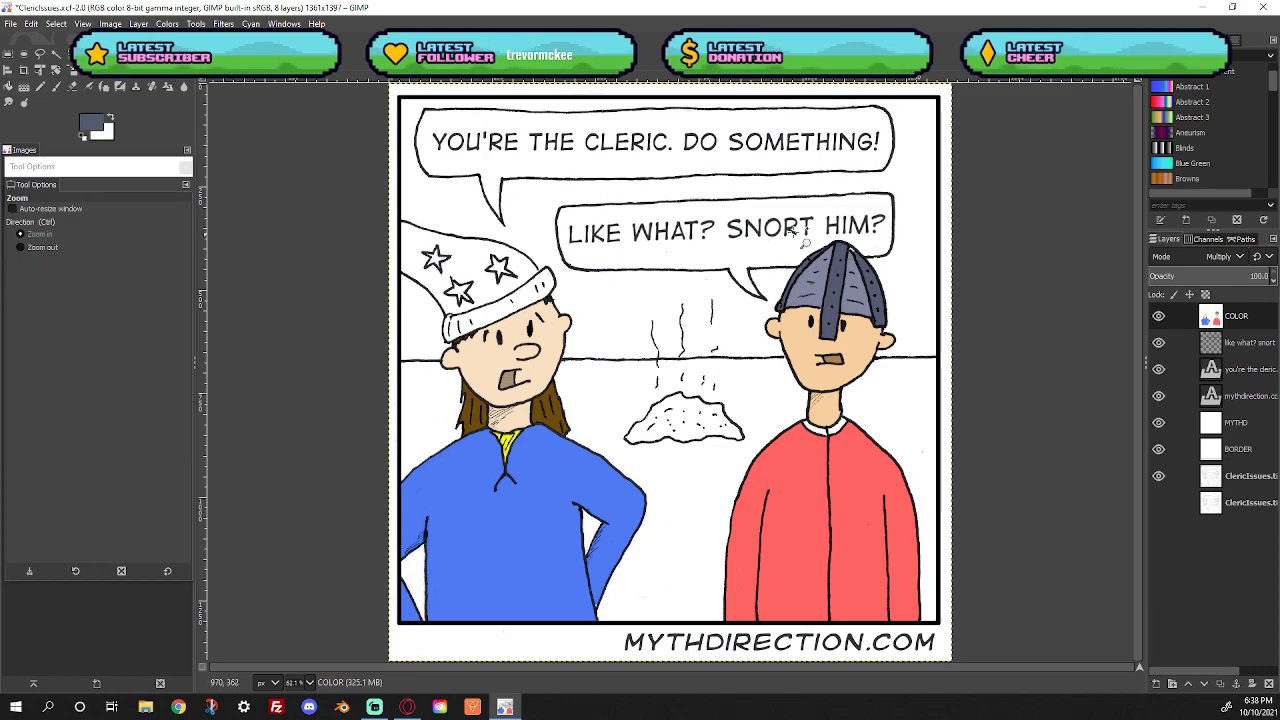
{"action": "left_click_drag", "start_coordinate": [818, 212], "coordinate": [878, 286]}
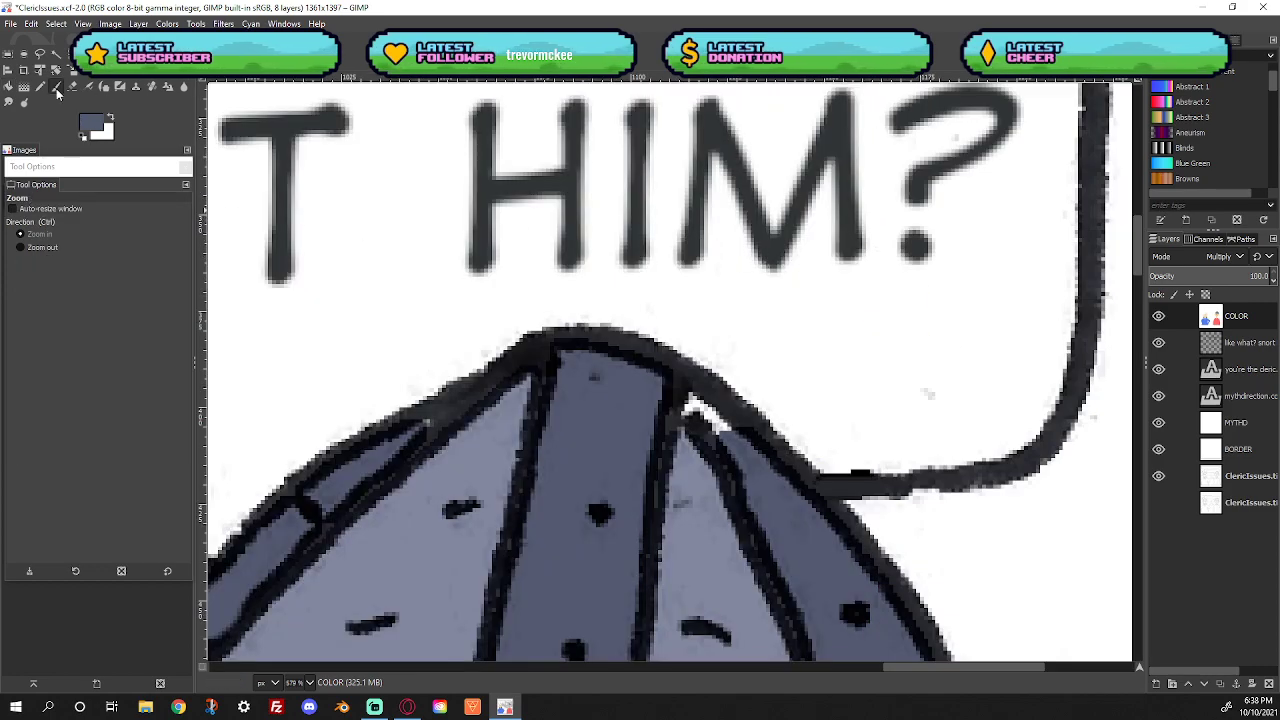
{"action": "left_click", "coordinate": [56, 87]}
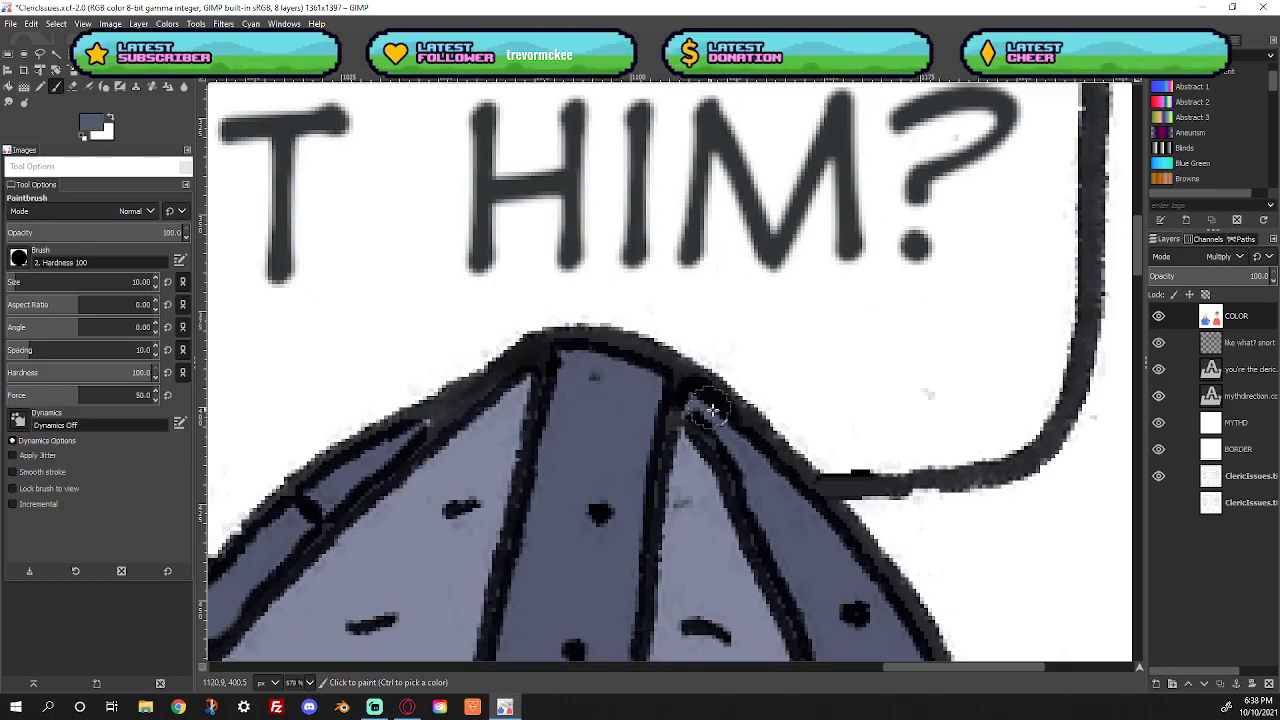
{"action": "right_click", "coordinate": [593, 321]}
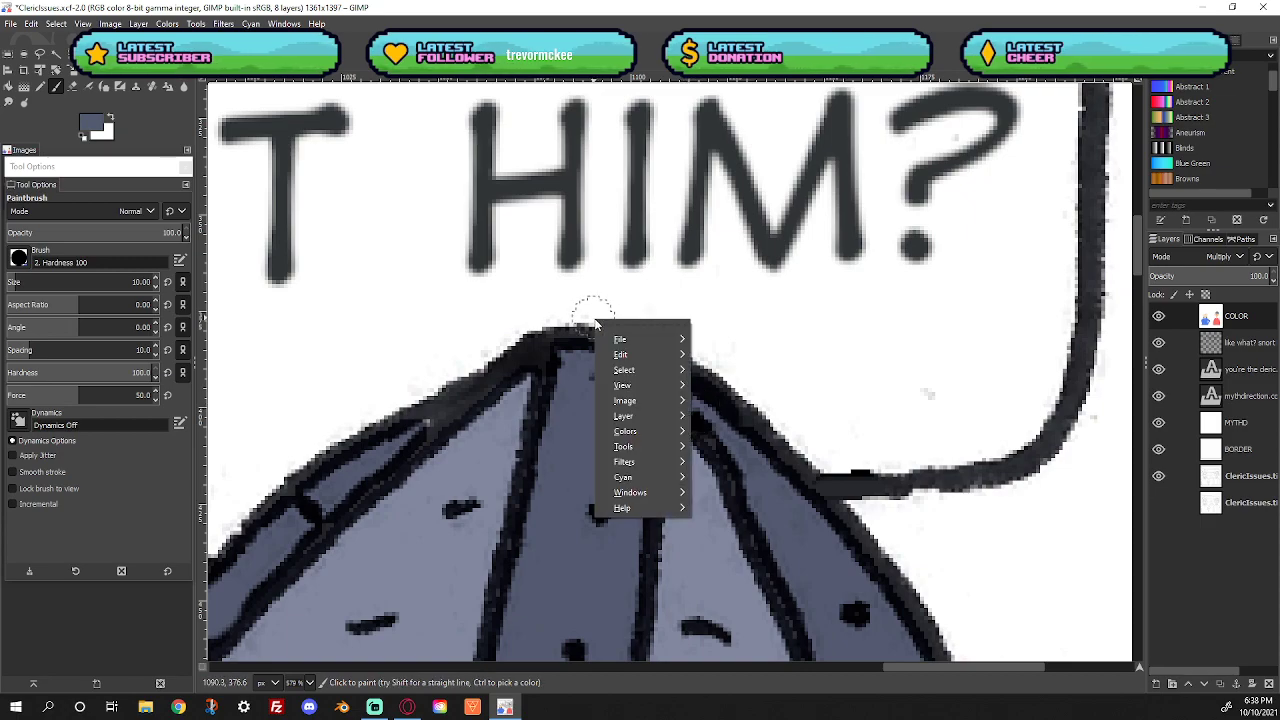
{"action": "mouse_move", "coordinate": [635, 384]}
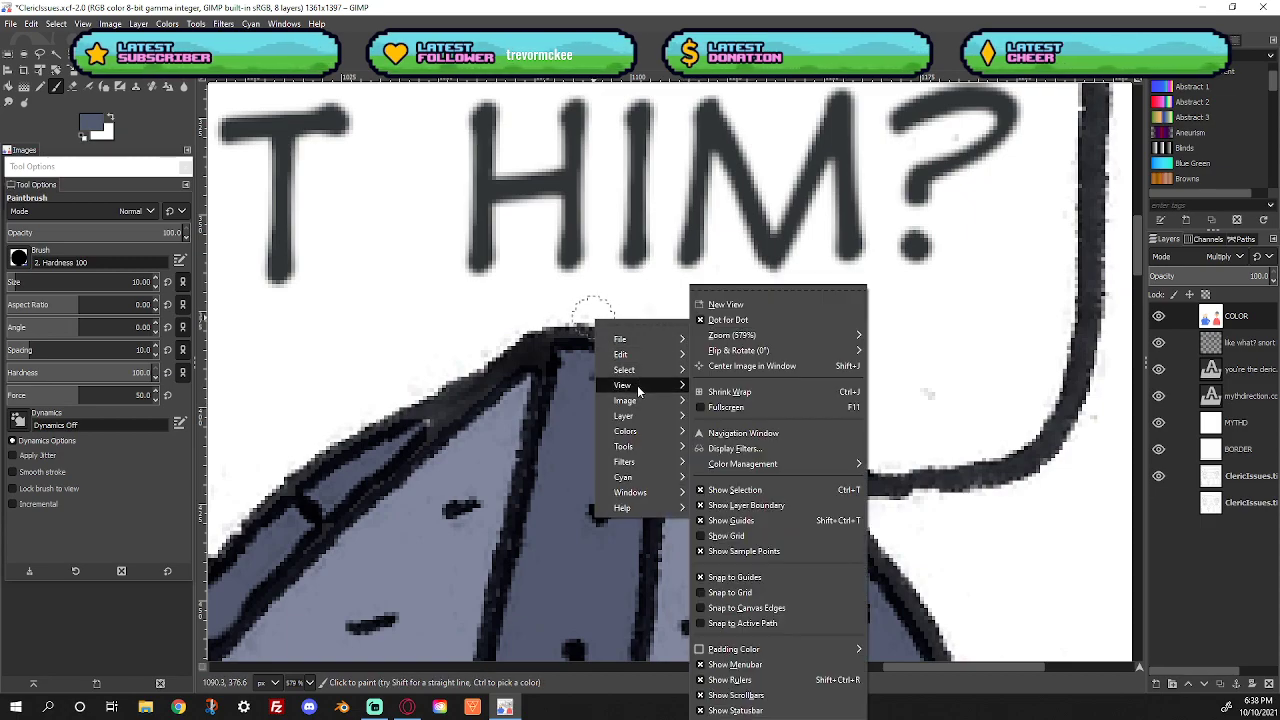
{"action": "mouse_move", "coordinate": [770, 338]}
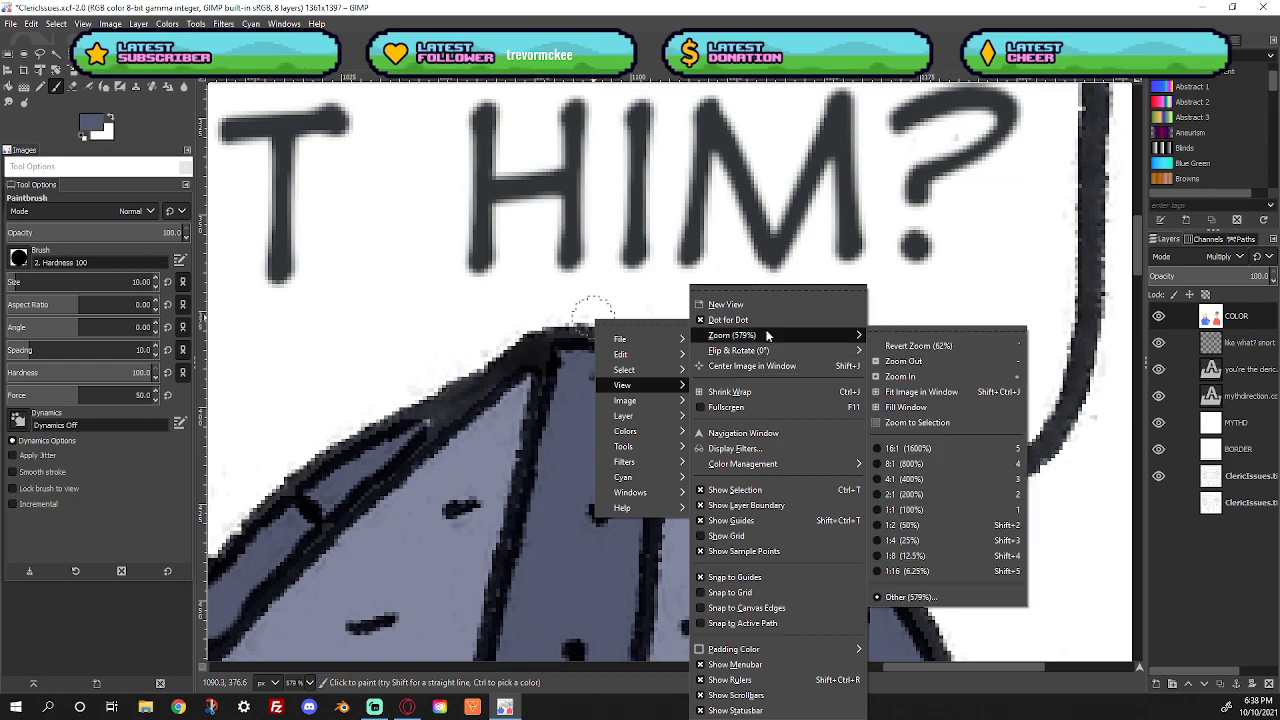
{"action": "left_click", "coordinate": [905, 391]}
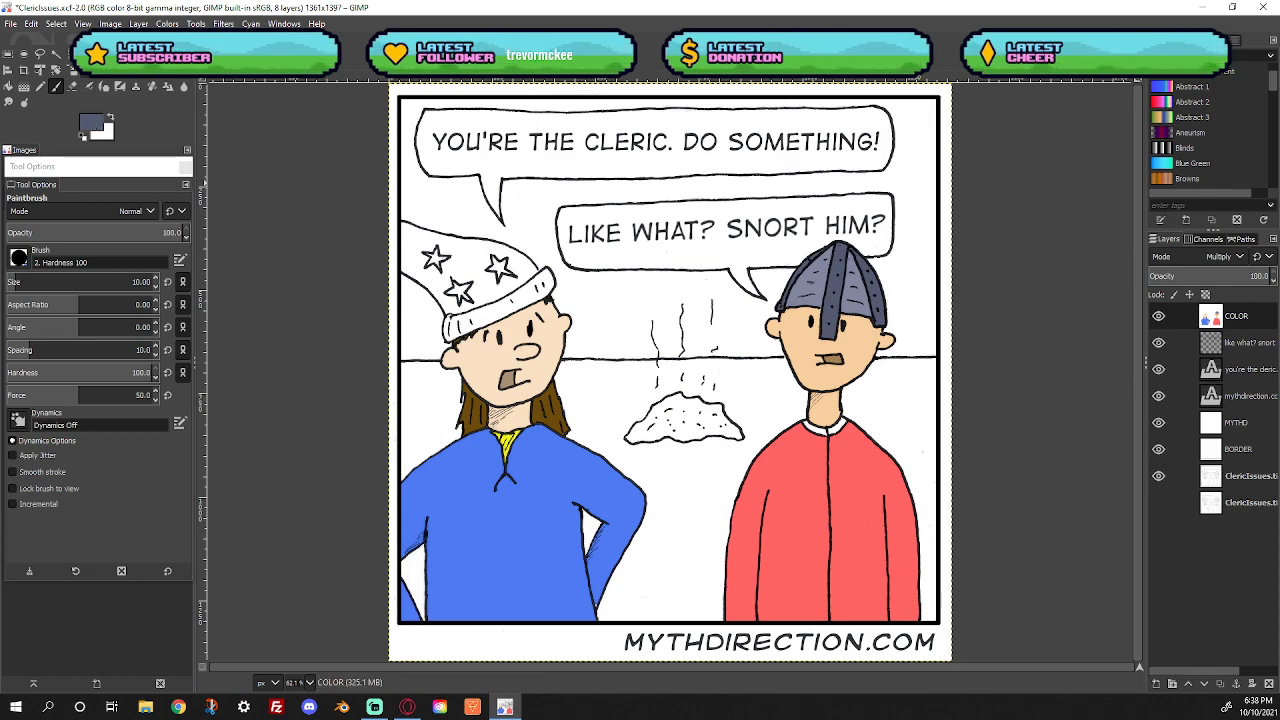
Sample the blue of the robe as the foreground color and lighten it to 82a1f5
{"action": "key", "text": "o"}
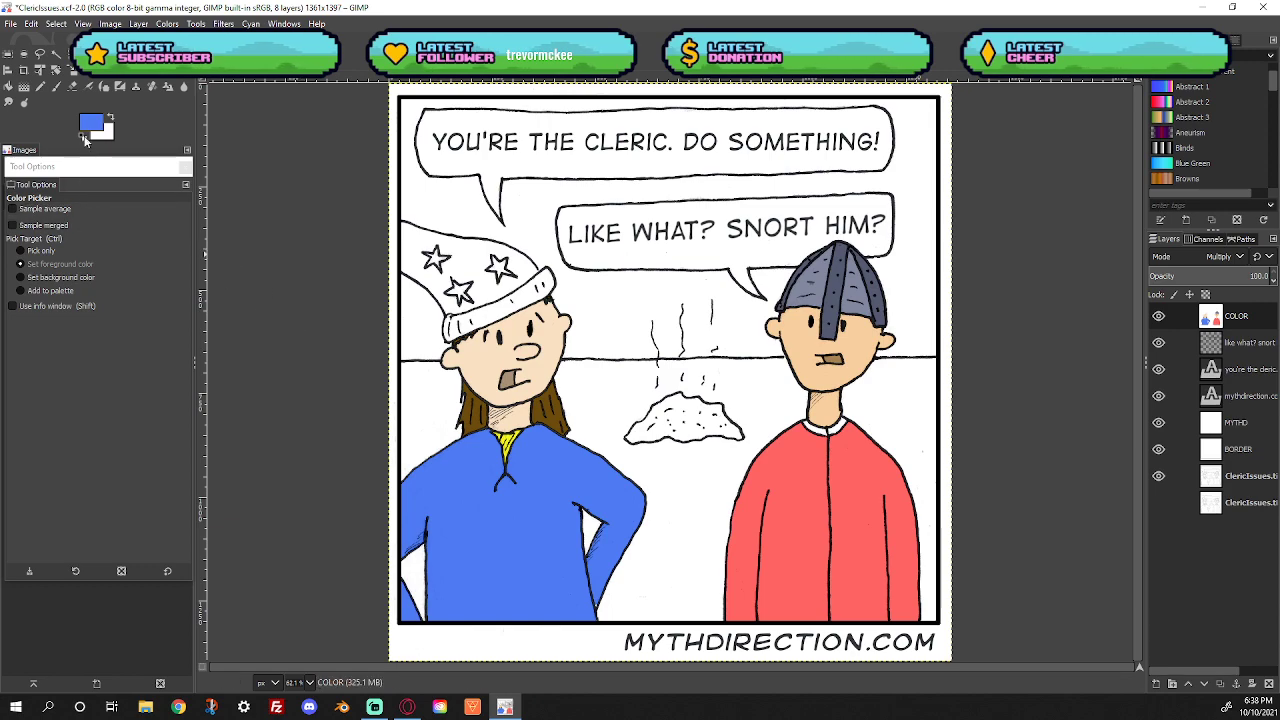
{"action": "left_click", "coordinate": [89, 124]}
{"action": "left_click_drag", "start_coordinate": [80, 85], "coordinate": [65, 86]}
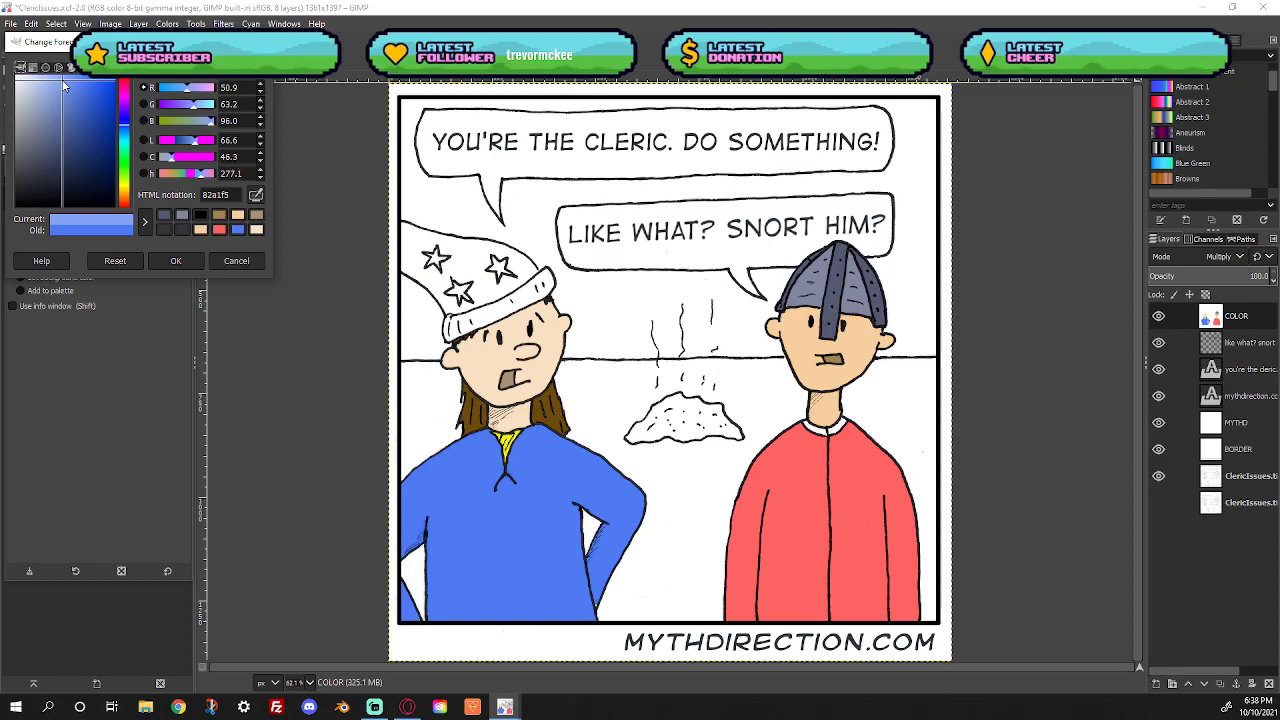
{"action": "left_click", "coordinate": [160, 260]}
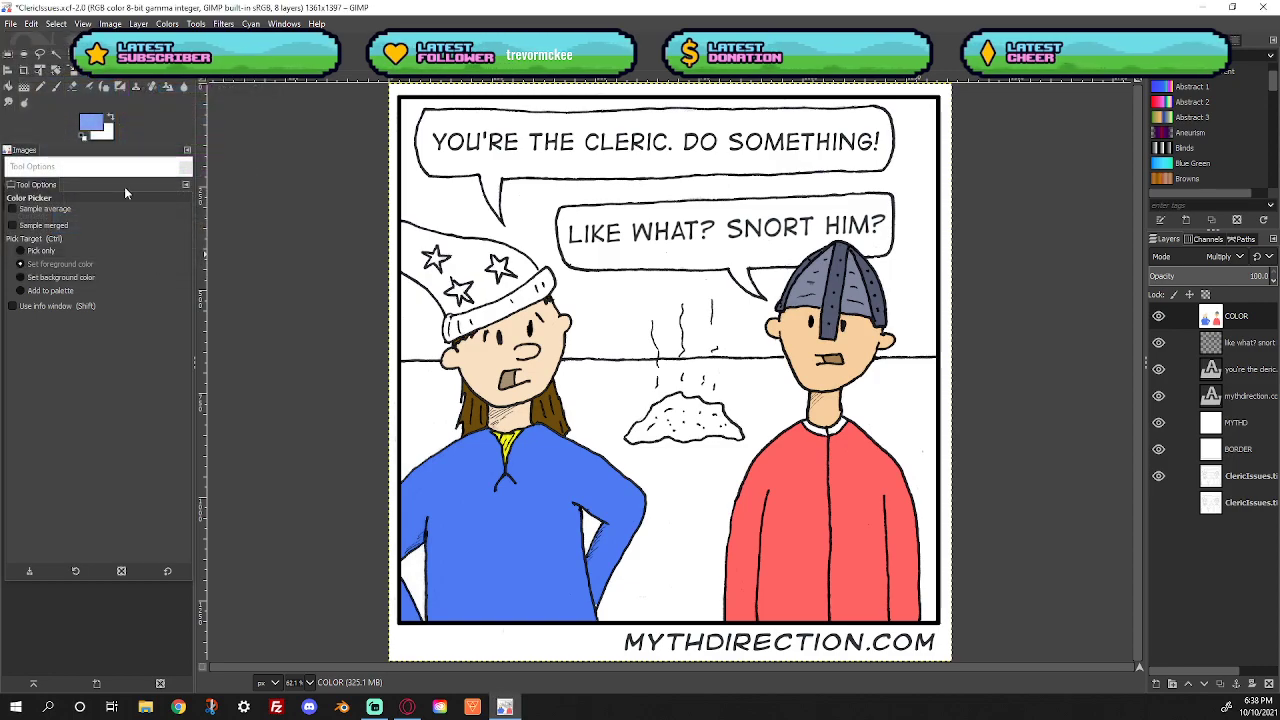
Fuzzy-select the body of the wizard hat around the stars on the ClericIssues.tiff copy layer and grow the selection
{"action": "left_click", "coordinate": [1248, 476]}
{"action": "left_click", "coordinate": [40, 53]}
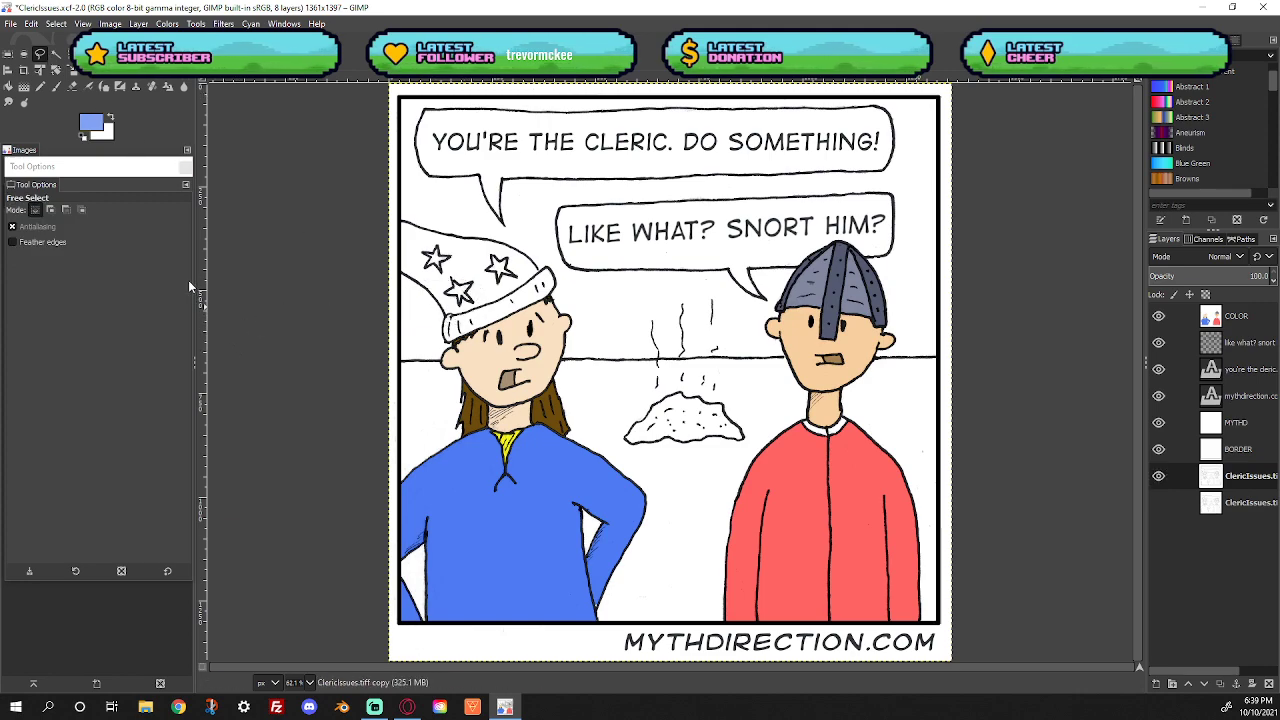
{"action": "left_click", "coordinate": [56, 57]}
{"action": "left_click", "coordinate": [485, 275]}
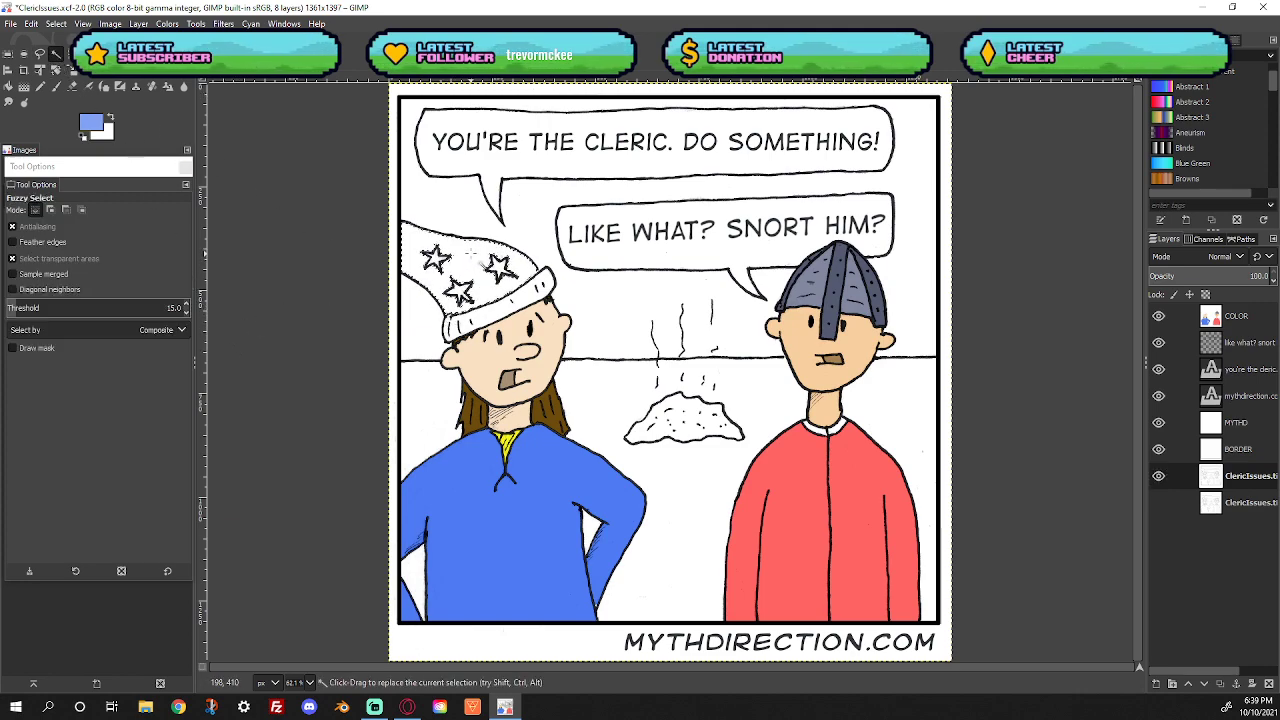
{"action": "left_click", "coordinate": [57, 24]}
{"action": "left_click", "coordinate": [90, 217]}
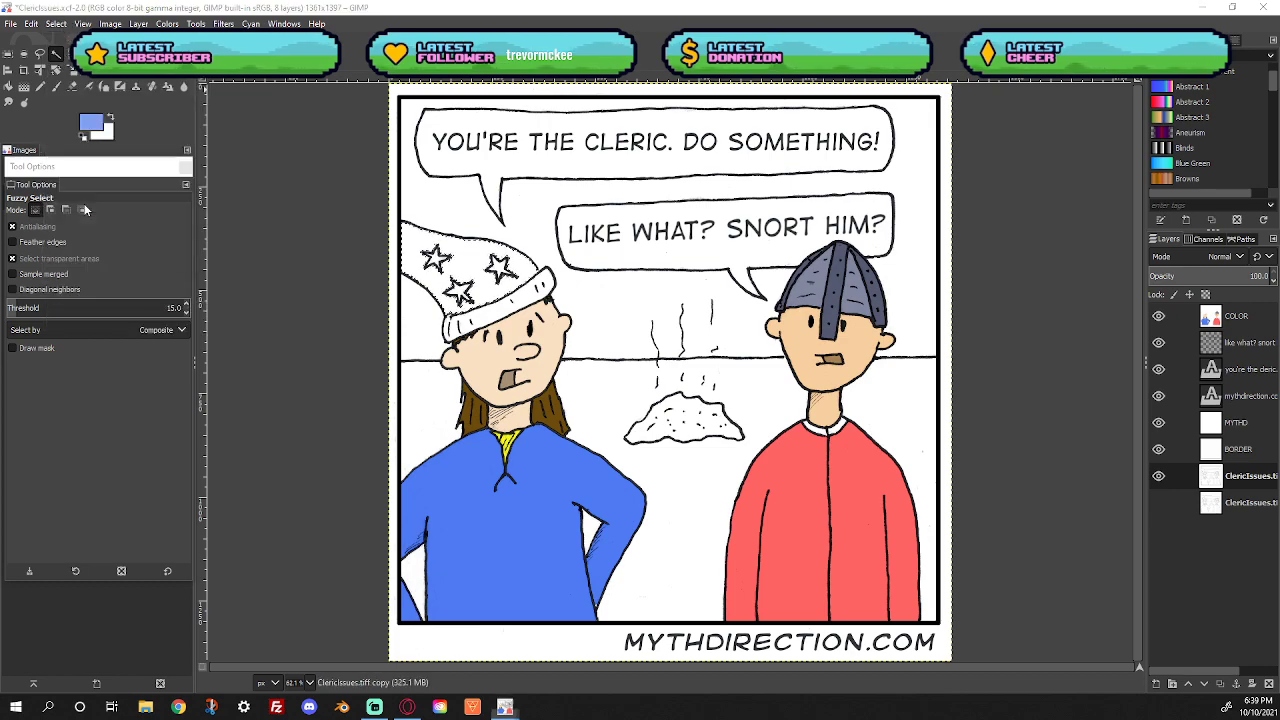
{"action": "left_click", "coordinate": [124, 255]}
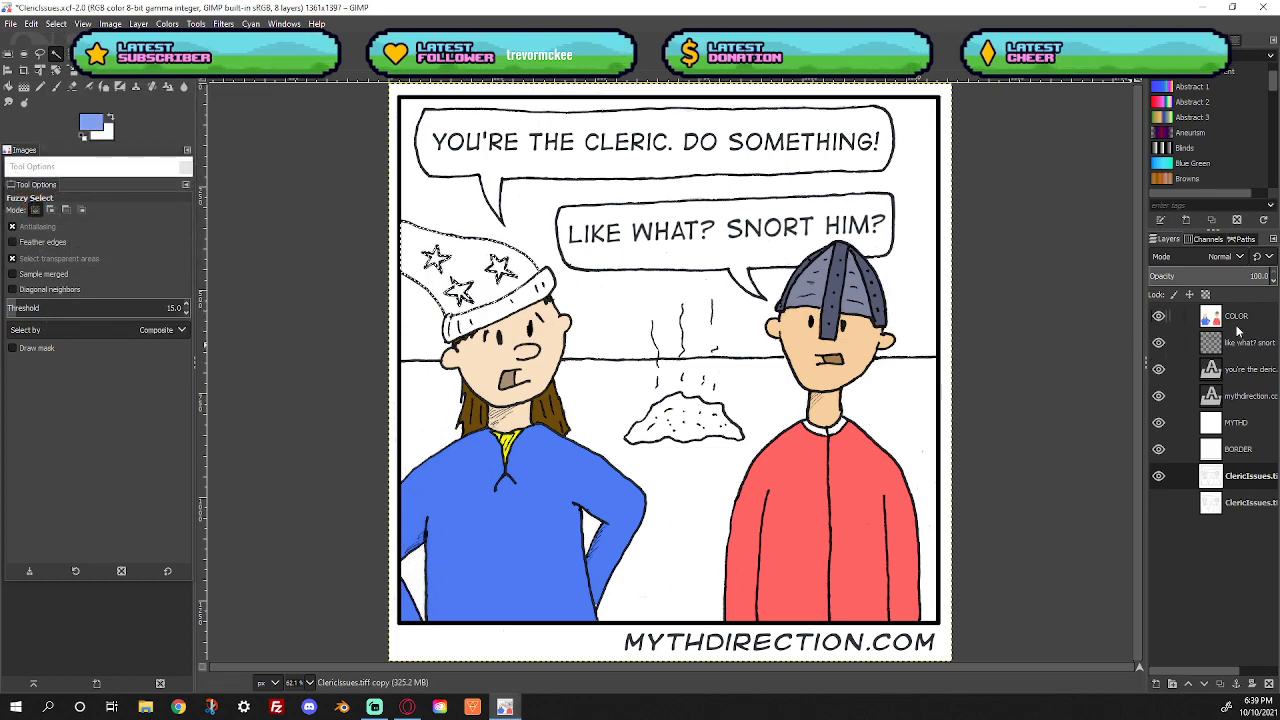
Fill the selected hat area with the light blue foreground color on the COLOR layer and clear the selection
{"action": "left_click", "coordinate": [1236, 316]}
{"action": "left_click", "coordinate": [31, 23]}
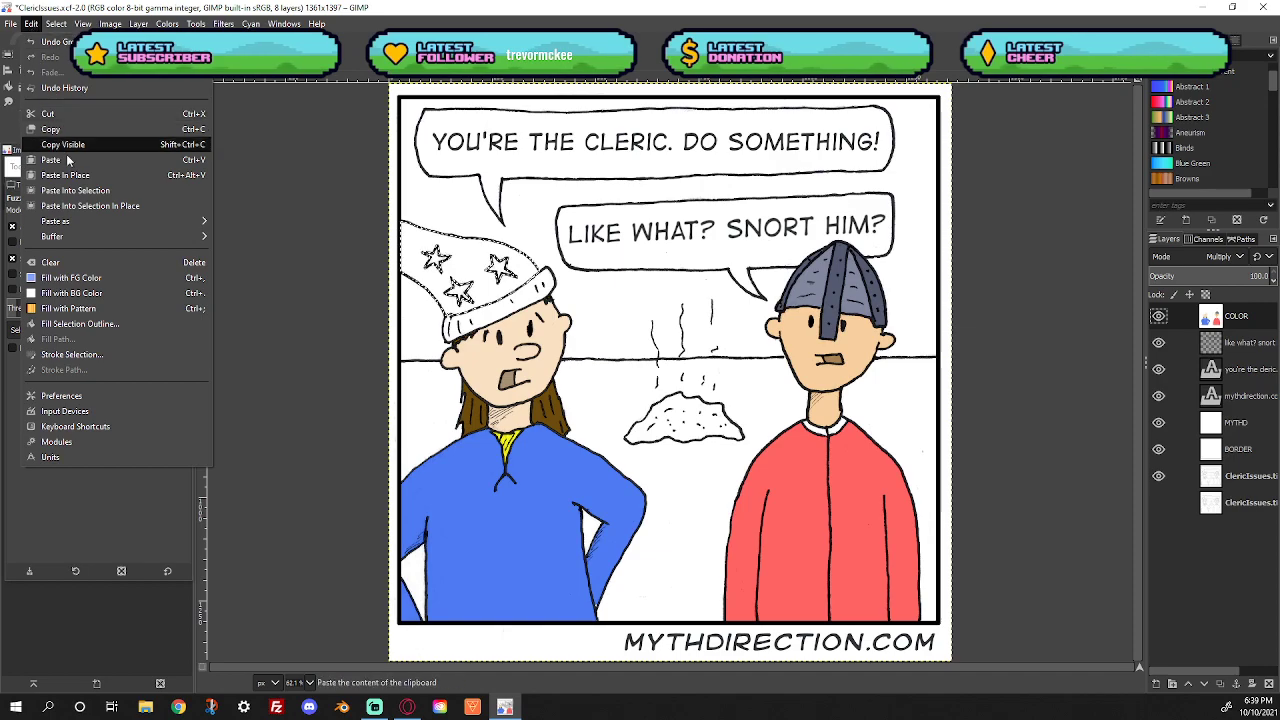
{"action": "left_click", "coordinate": [65, 274]}
{"action": "left_click", "coordinate": [56, 23]}
{"action": "left_click", "coordinate": [70, 62]}
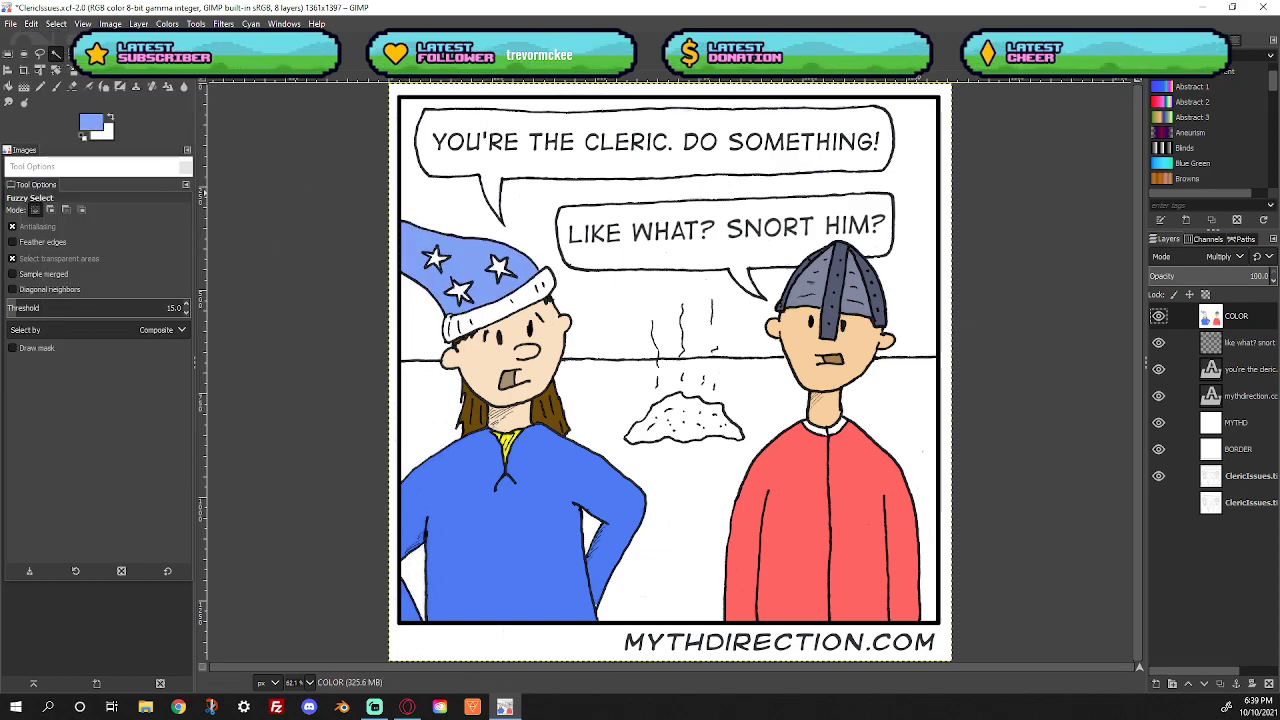
Sample the collar's yellow, then fuzzy-select the hat's three stars on the ClericIssues.tiff copy layer and grow the selection
{"action": "key", "text": "o"}
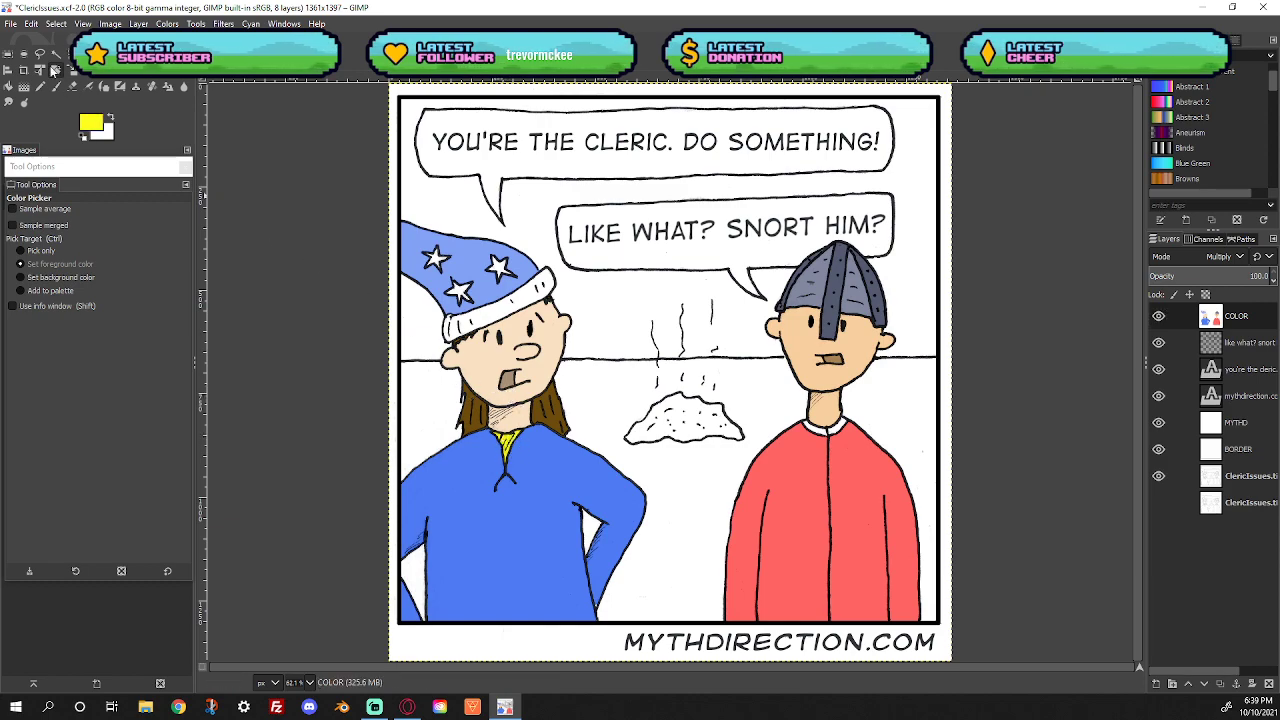
{"action": "left_click", "coordinate": [1238, 476]}
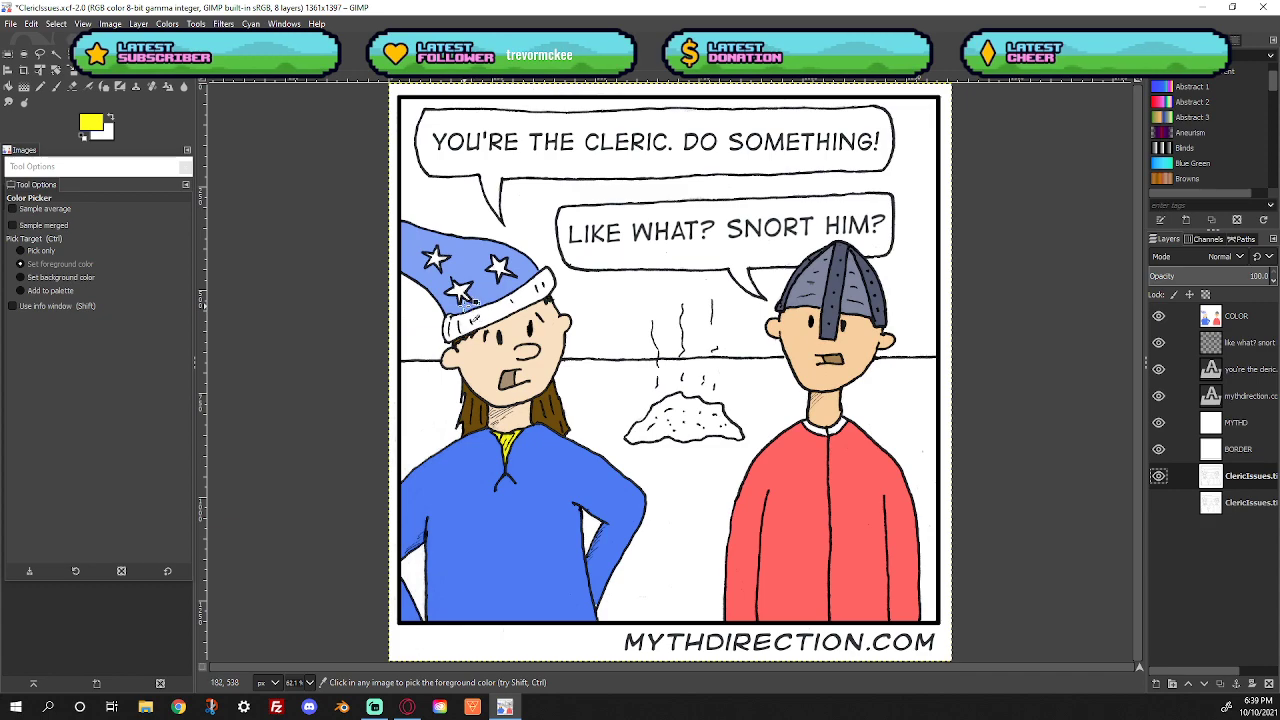
{"action": "left_click", "coordinate": [55, 52]}
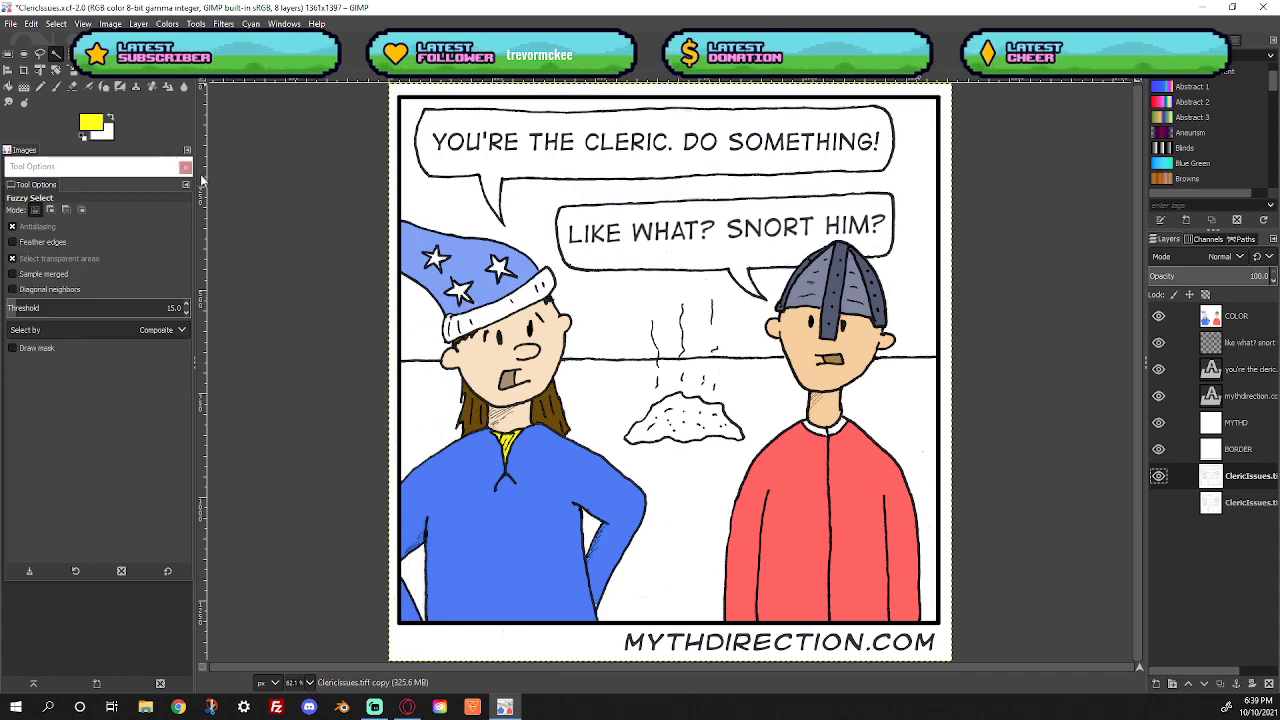
{"action": "left_click", "coordinate": [462, 291]}
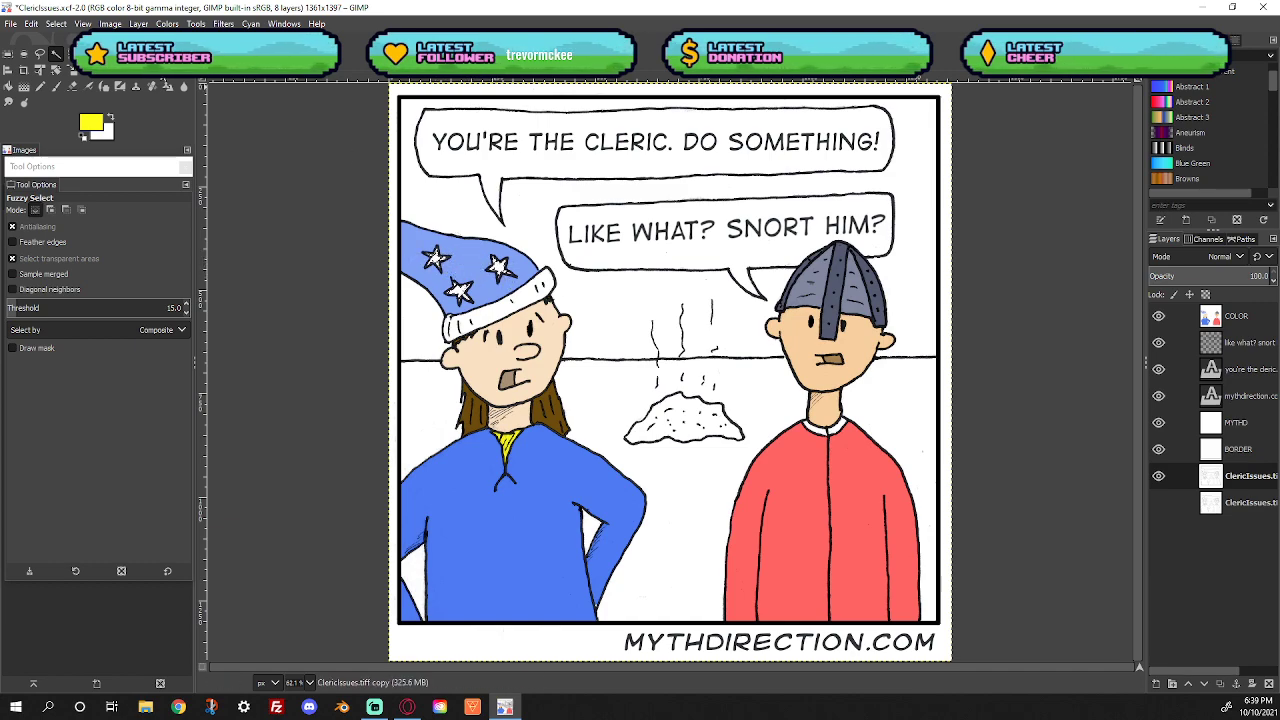
{"action": "left_click", "coordinate": [66, 24]}
{"action": "left_click", "coordinate": [92, 207]}
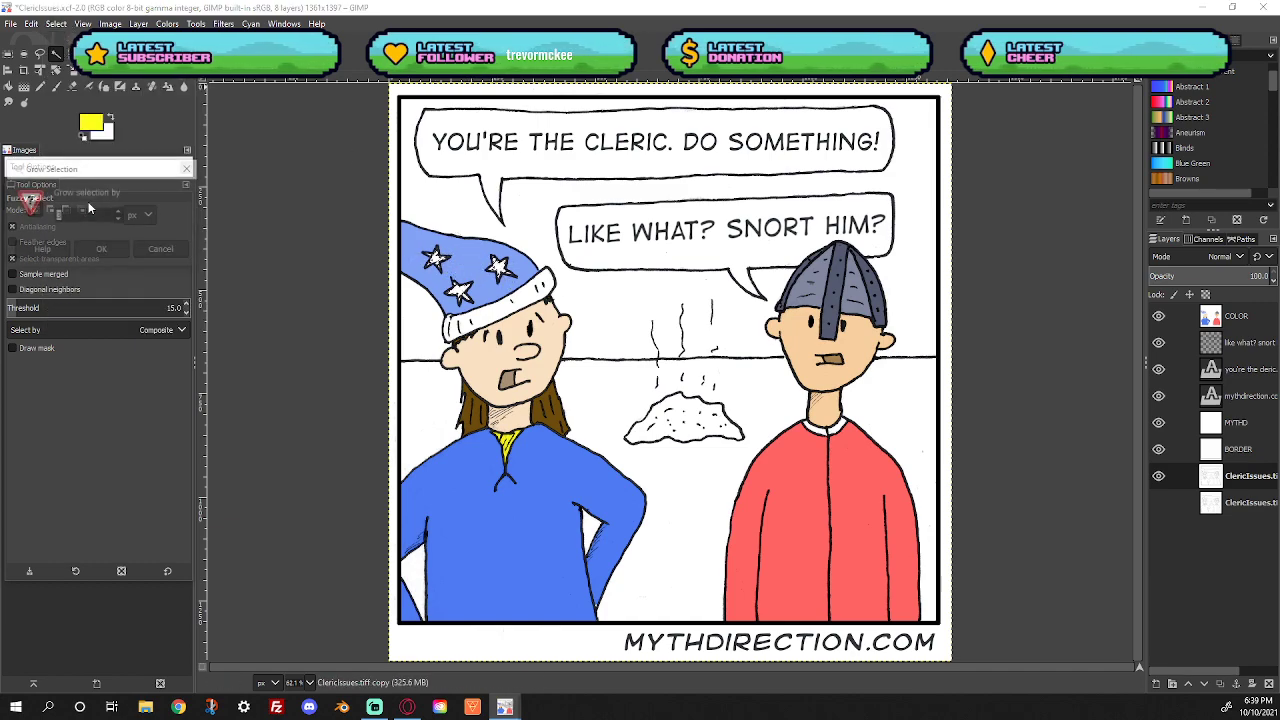
{"action": "left_click", "coordinate": [100, 249]}
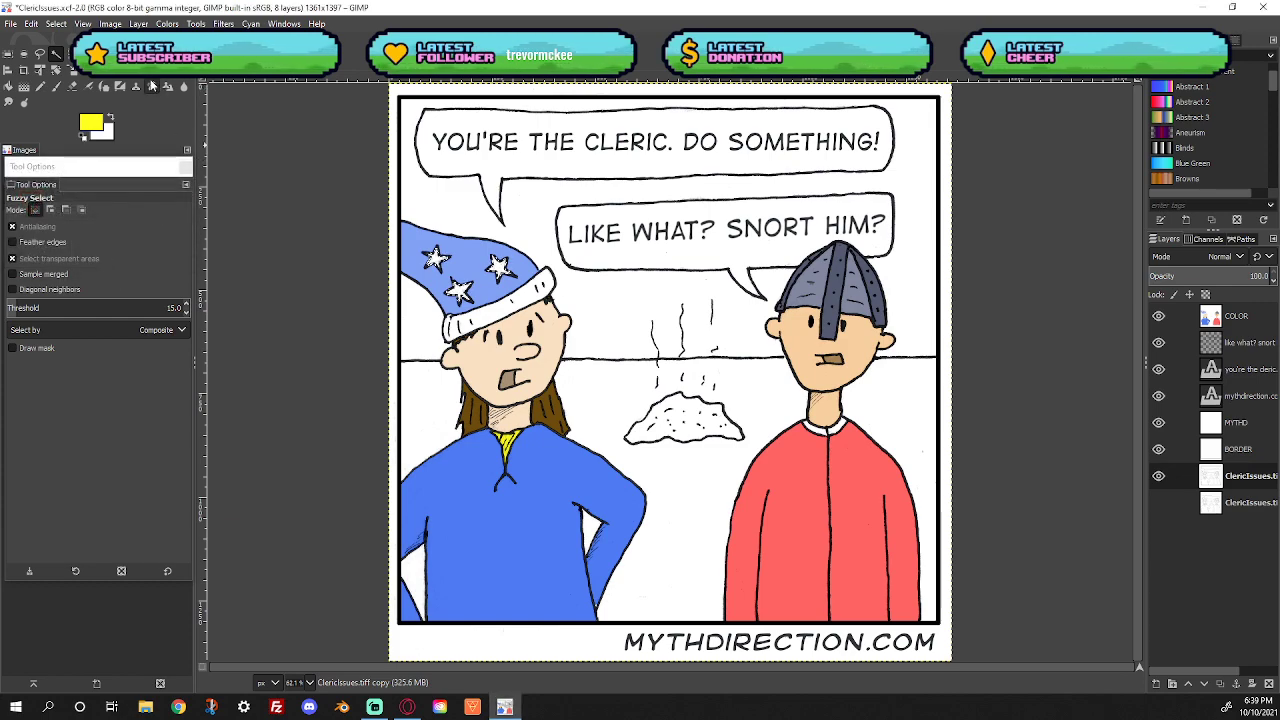
Bucket-fill the three selected hat stars with yellow on the COLOR layer and clear the selection
{"action": "key", "text": "Home"}
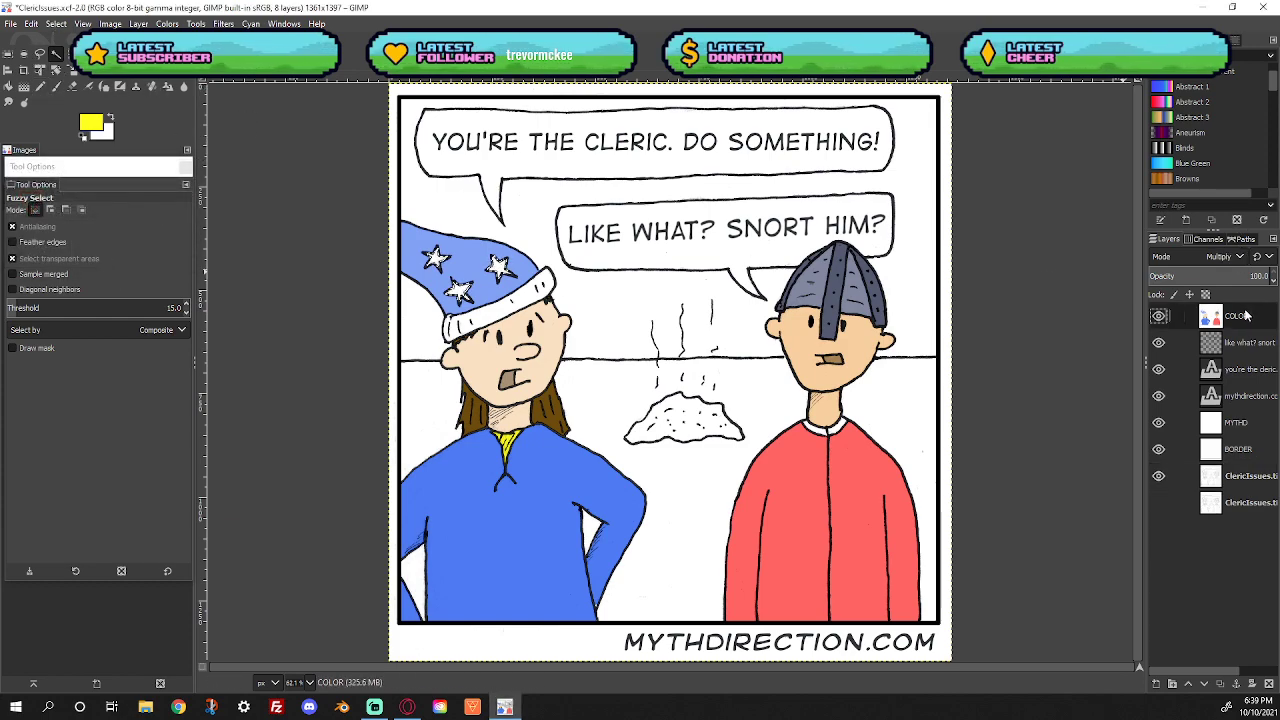
{"action": "left_click", "coordinate": [8, 87]}
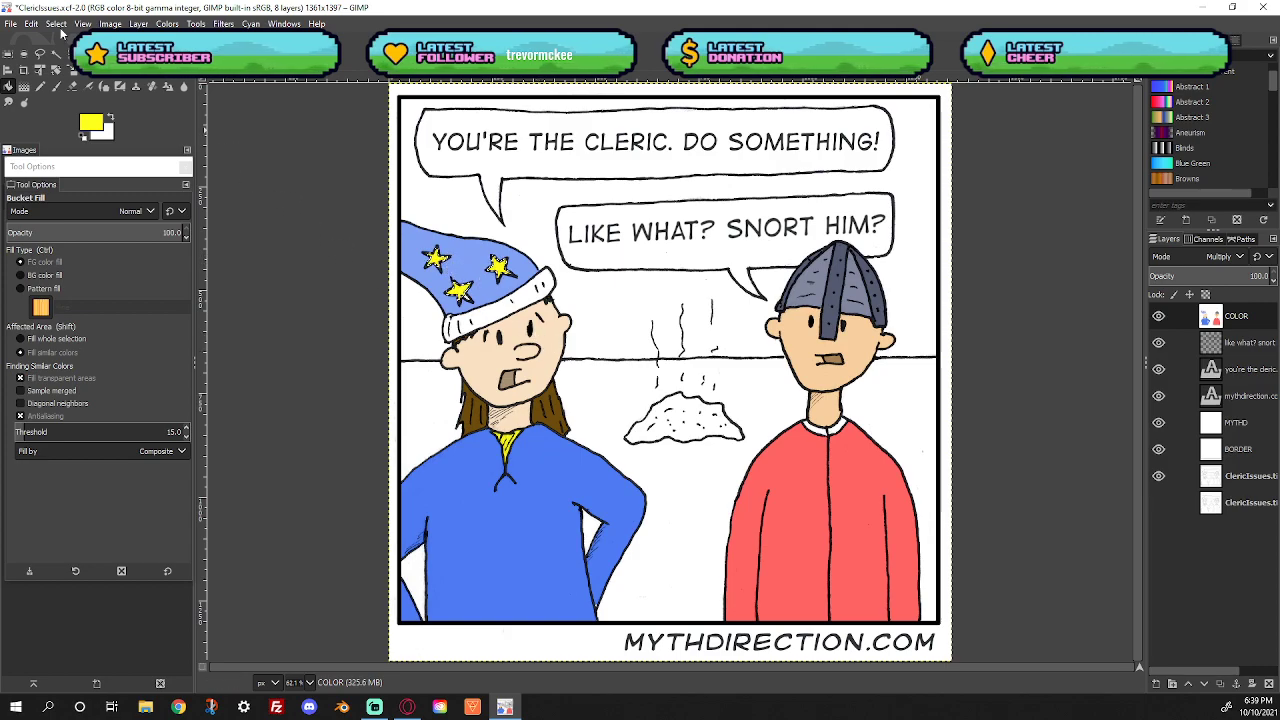
{"action": "left_click", "coordinate": [56, 23]}
{"action": "left_click", "coordinate": [70, 66]}
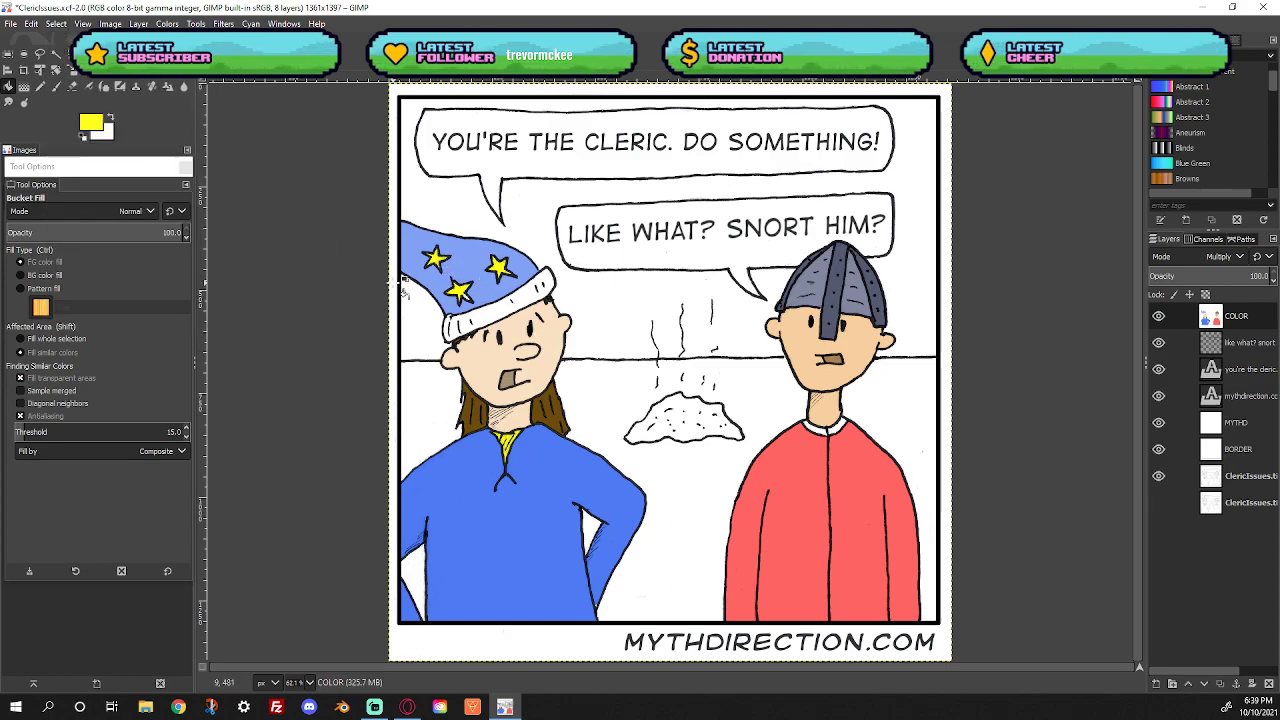
Paint the remaining white spots in the points of the hat's stars yellow with the Paintbrush on the COLOR layer
{"action": "key", "text": "z"}
{"action": "left_click_drag", "start_coordinate": [388, 234], "coordinate": [541, 317]}
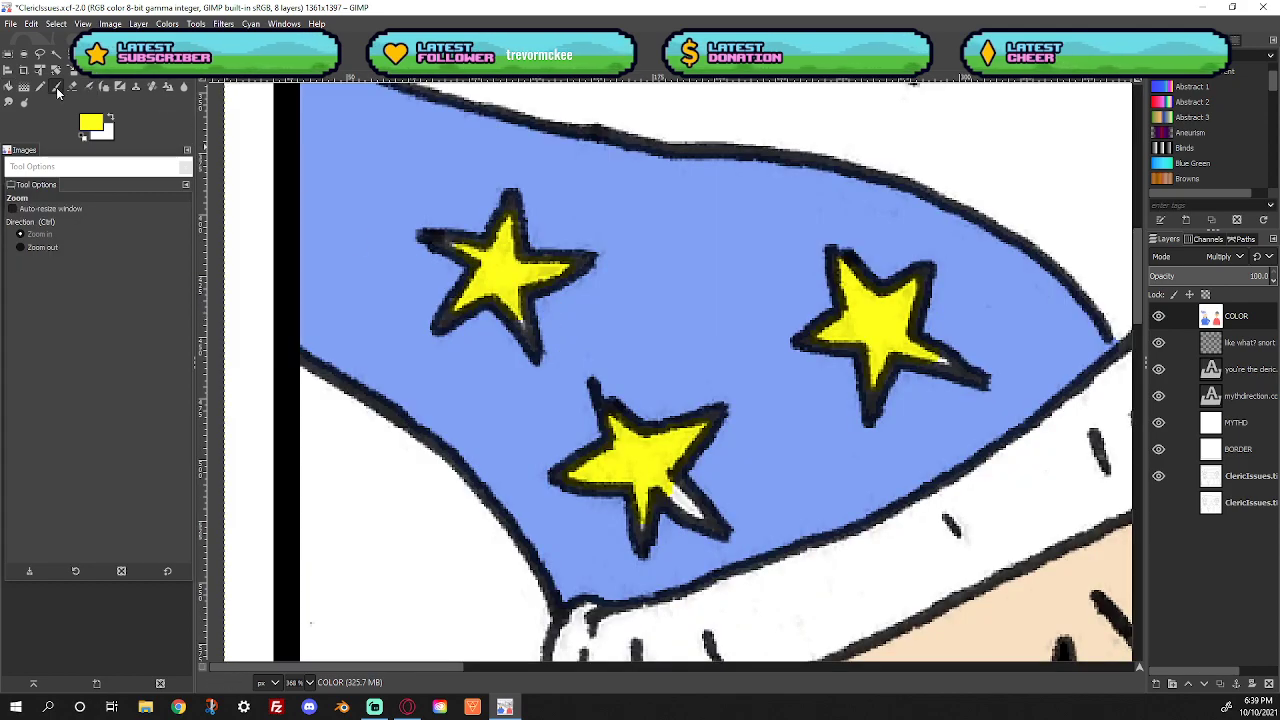
{"action": "left_click", "coordinate": [57, 87]}
{"action": "left_click_drag", "start_coordinate": [636, 458], "coordinate": [640, 535]}
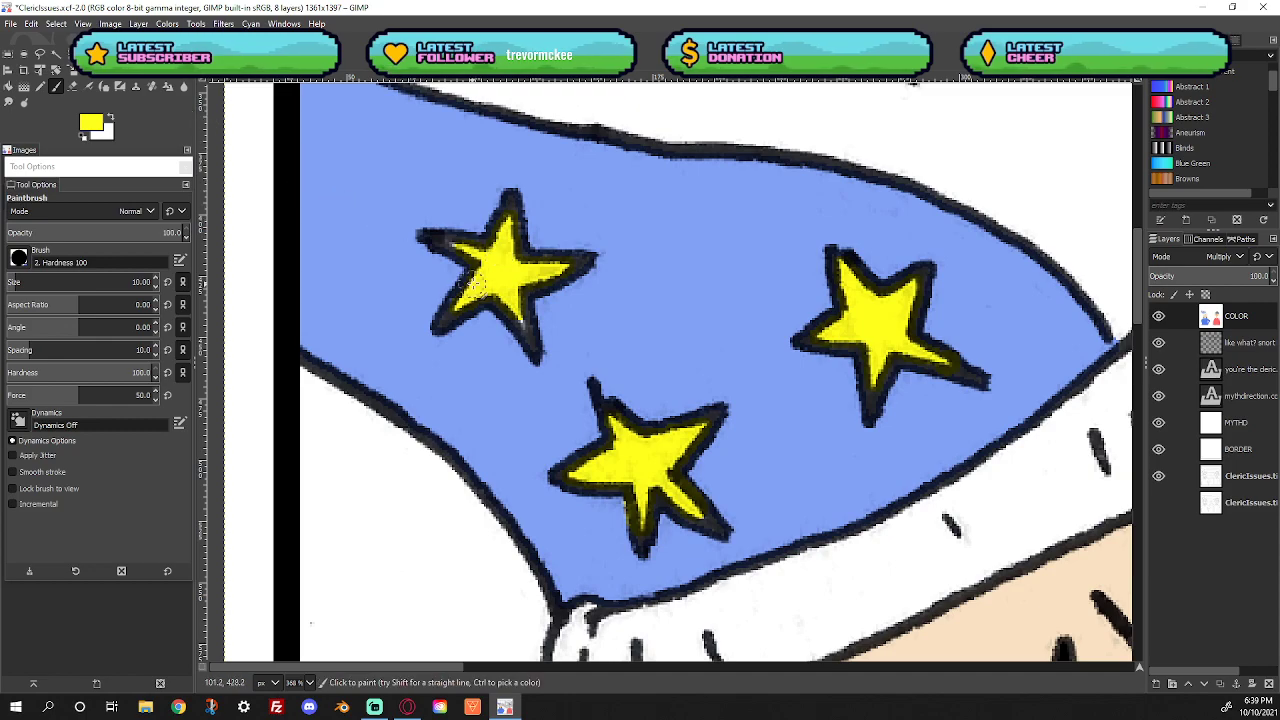
{"action": "right_click", "coordinate": [556, 321]}
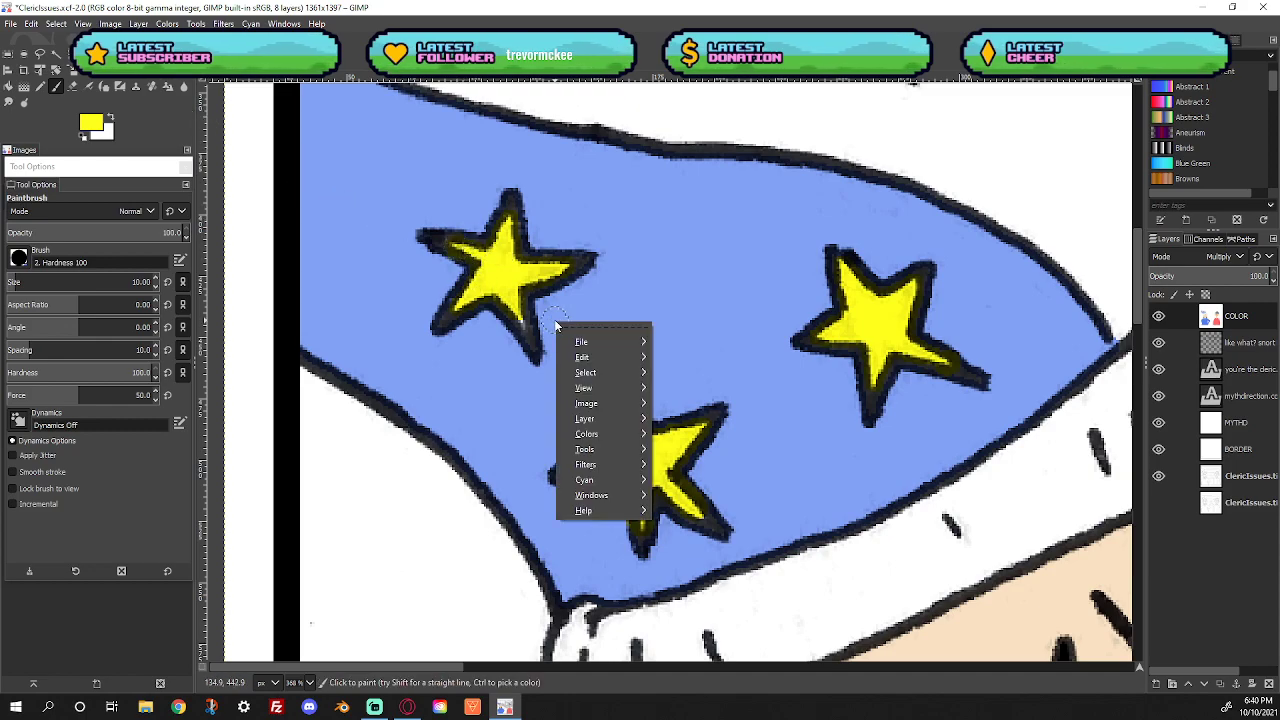
{"action": "mouse_move", "coordinate": [586, 396]}
{"action": "mouse_move", "coordinate": [715, 338]}
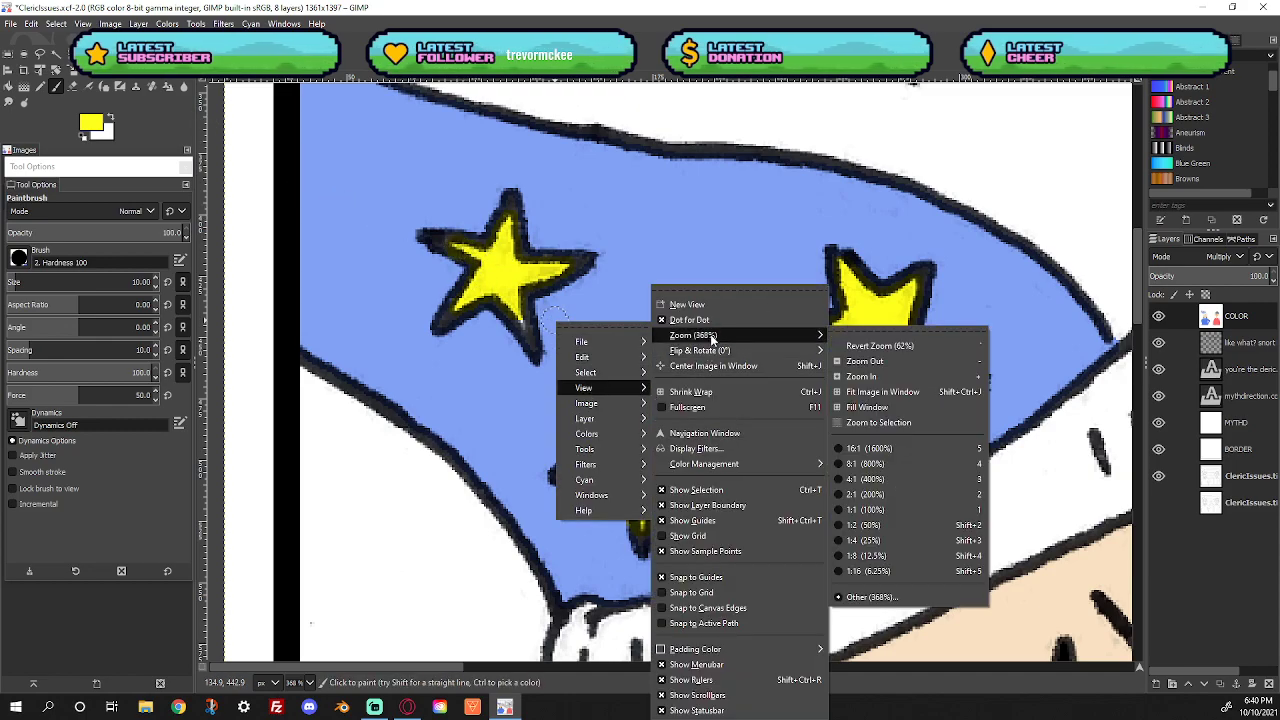
{"action": "left_click", "coordinate": [862, 392]}
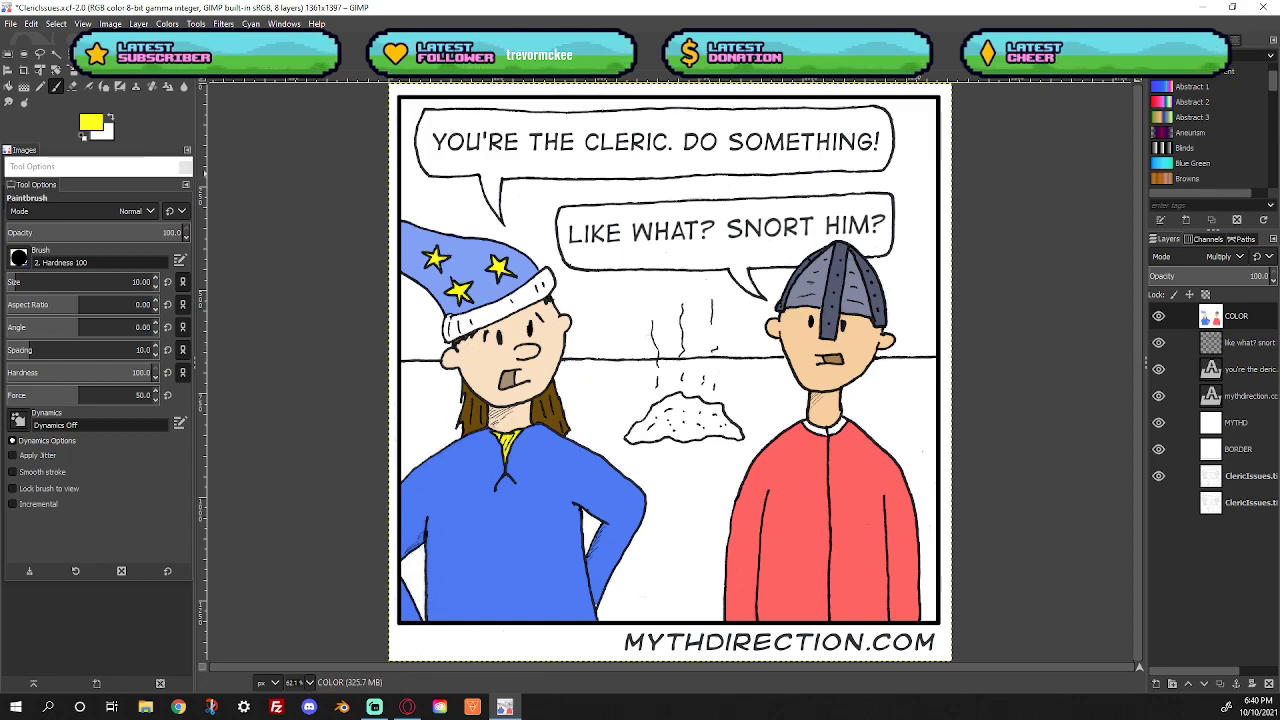
Sample the robe's blue as the foreground color, darken it to 3b4eb7 and activate Fuzzy Select
{"action": "key", "text": "o"}
{"action": "left_click", "coordinate": [452, 482]}
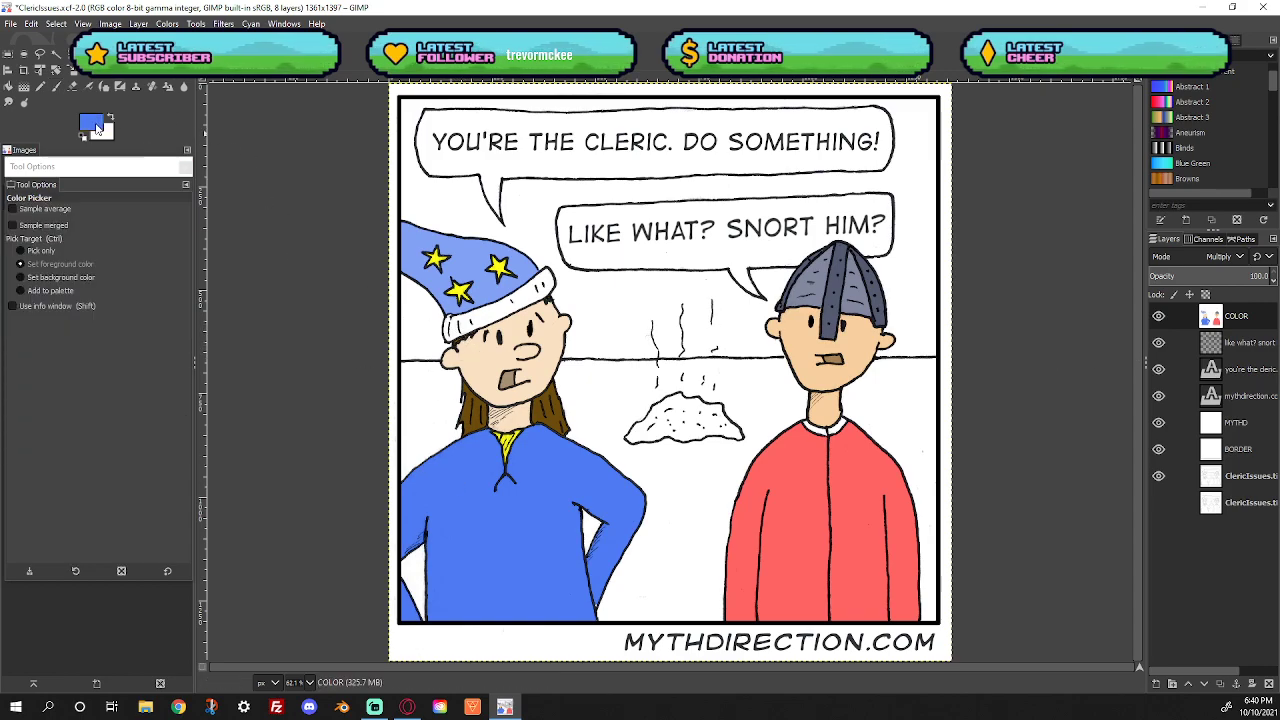
{"action": "left_click", "coordinate": [97, 125]}
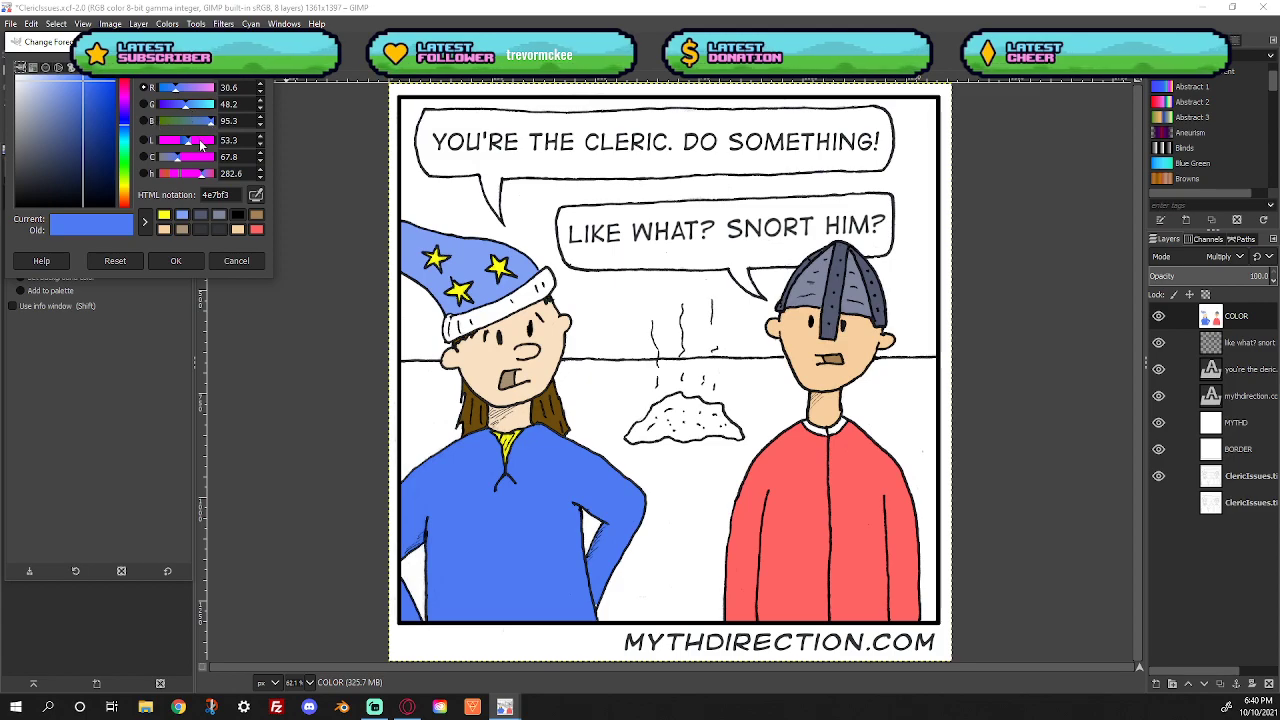
{"action": "left_click_drag", "start_coordinate": [190, 113], "coordinate": [182, 113]}
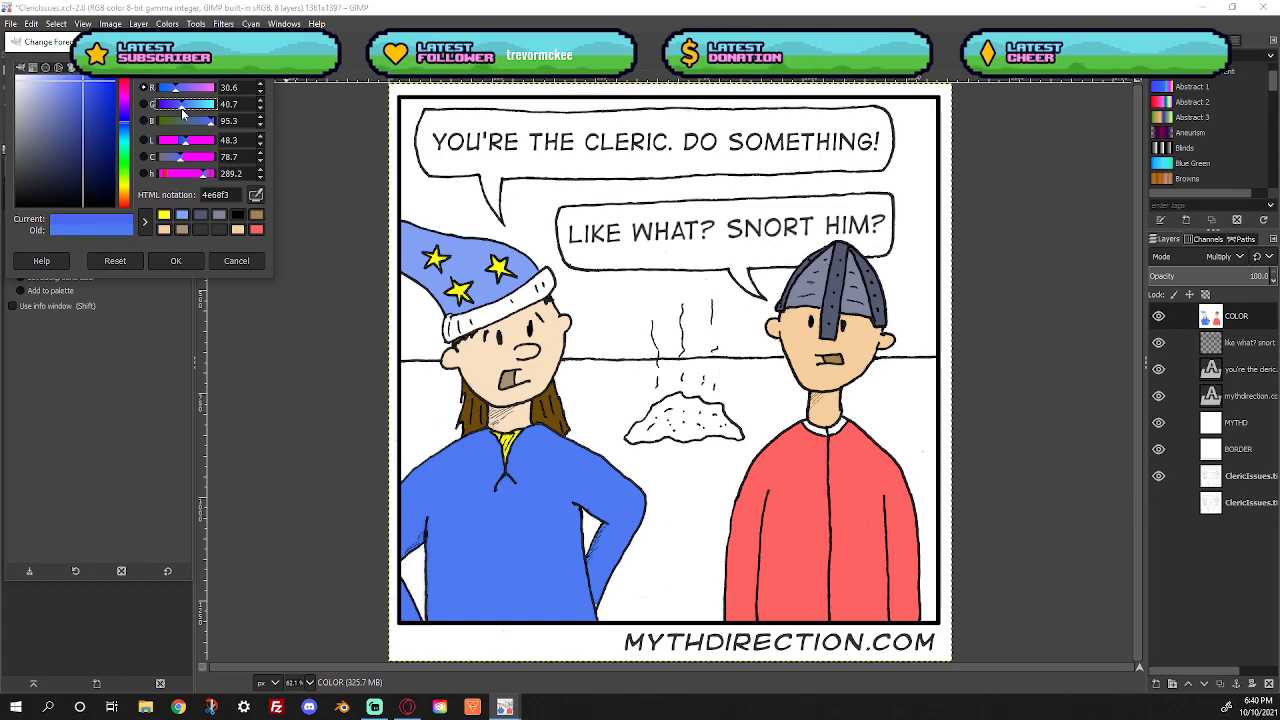
{"action": "left_click_drag", "start_coordinate": [78, 80], "coordinate": [84, 115]}
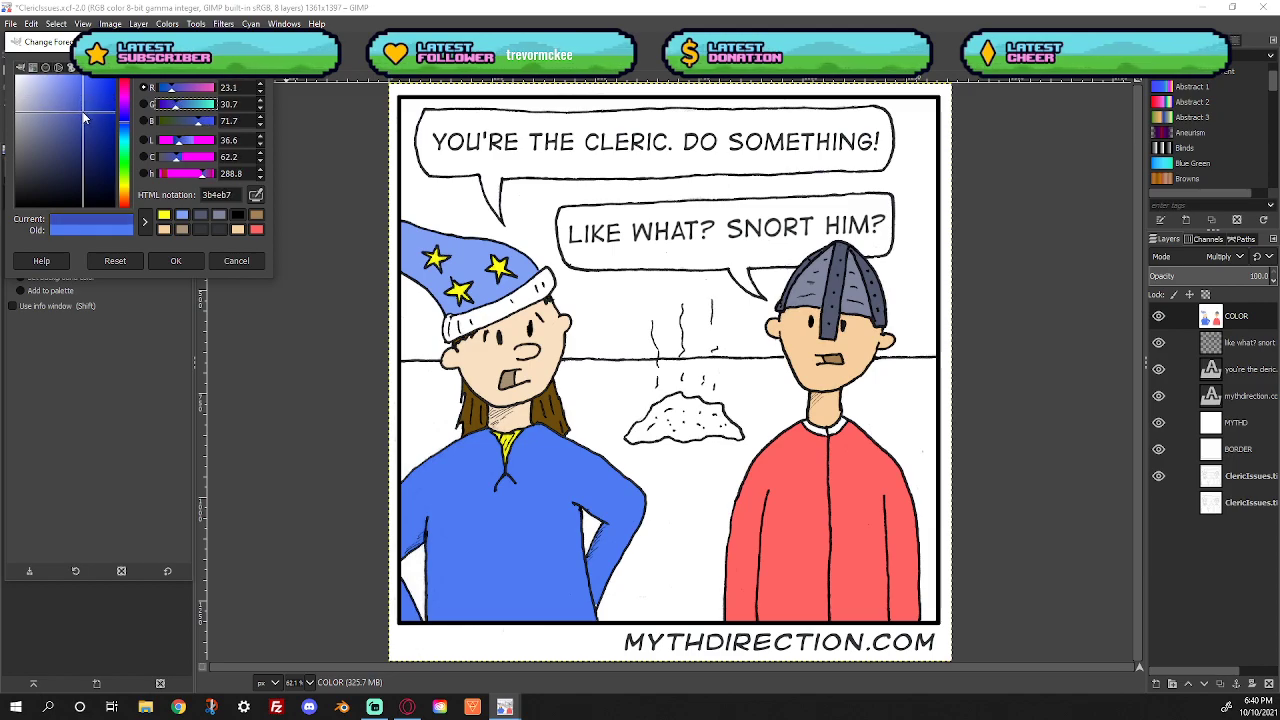
{"action": "left_click", "coordinate": [174, 261]}
{"action": "left_click", "coordinate": [55, 57]}
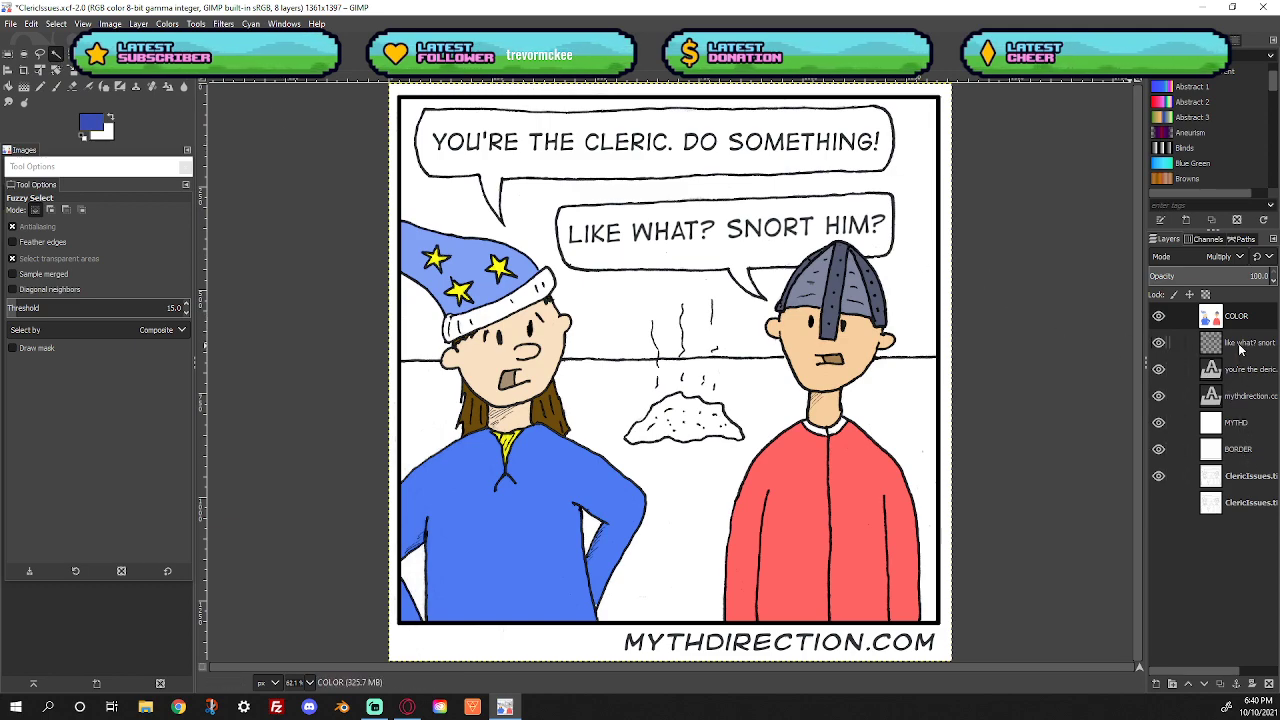
Fuzzy-select the hat's white brim on the ClericIssues.tiff copy layer and grow the selection by 3 px
{"action": "left_click", "coordinate": [1248, 485]}
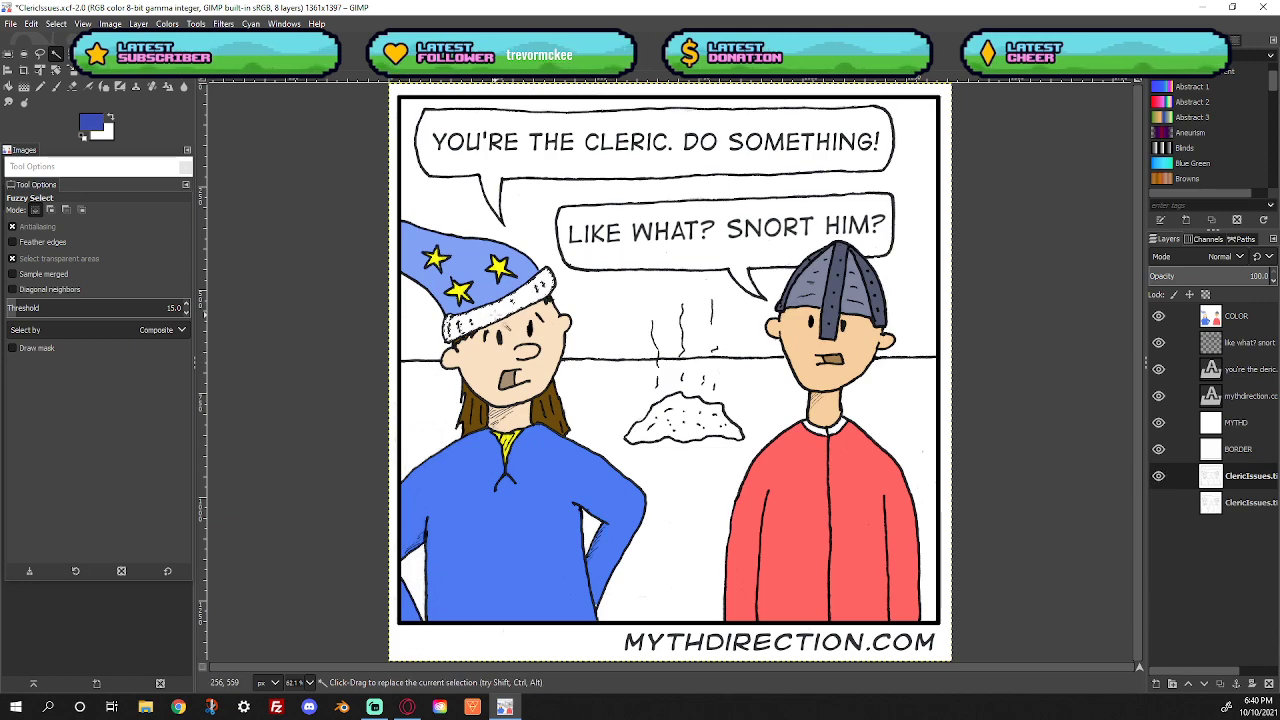
{"action": "left_click", "coordinate": [56, 23]}
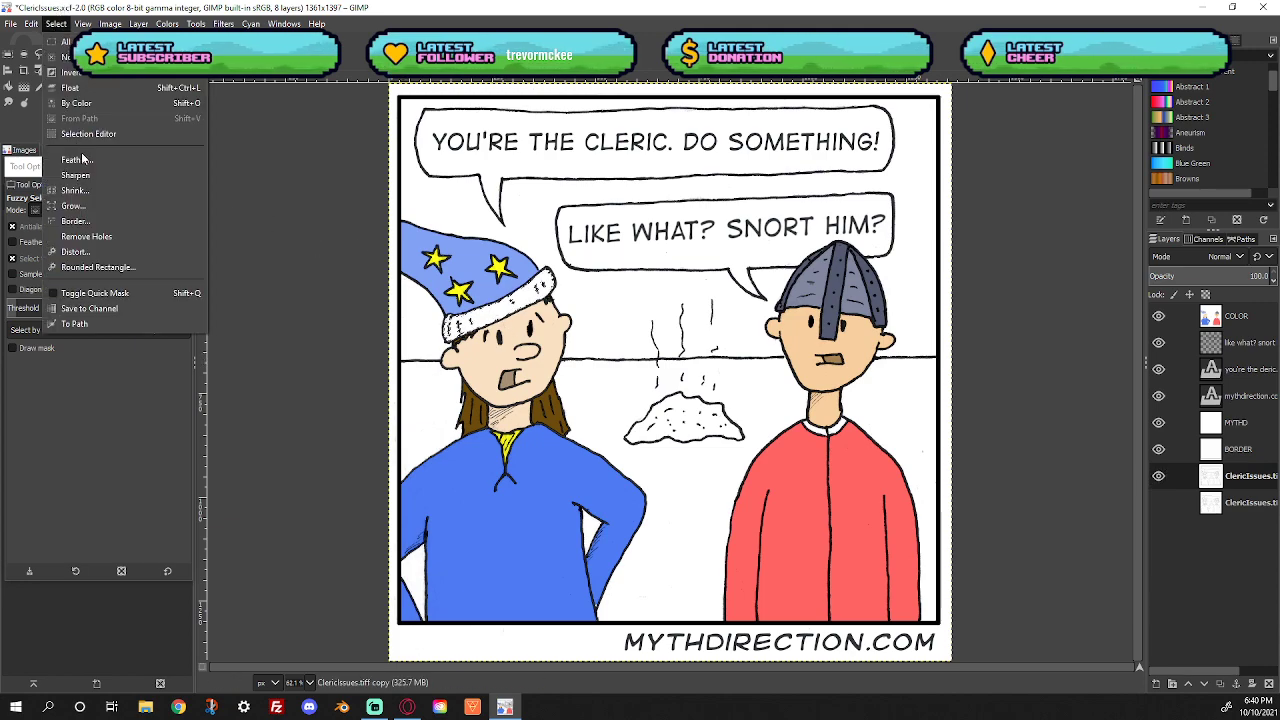
{"action": "left_click", "coordinate": [73, 205]}
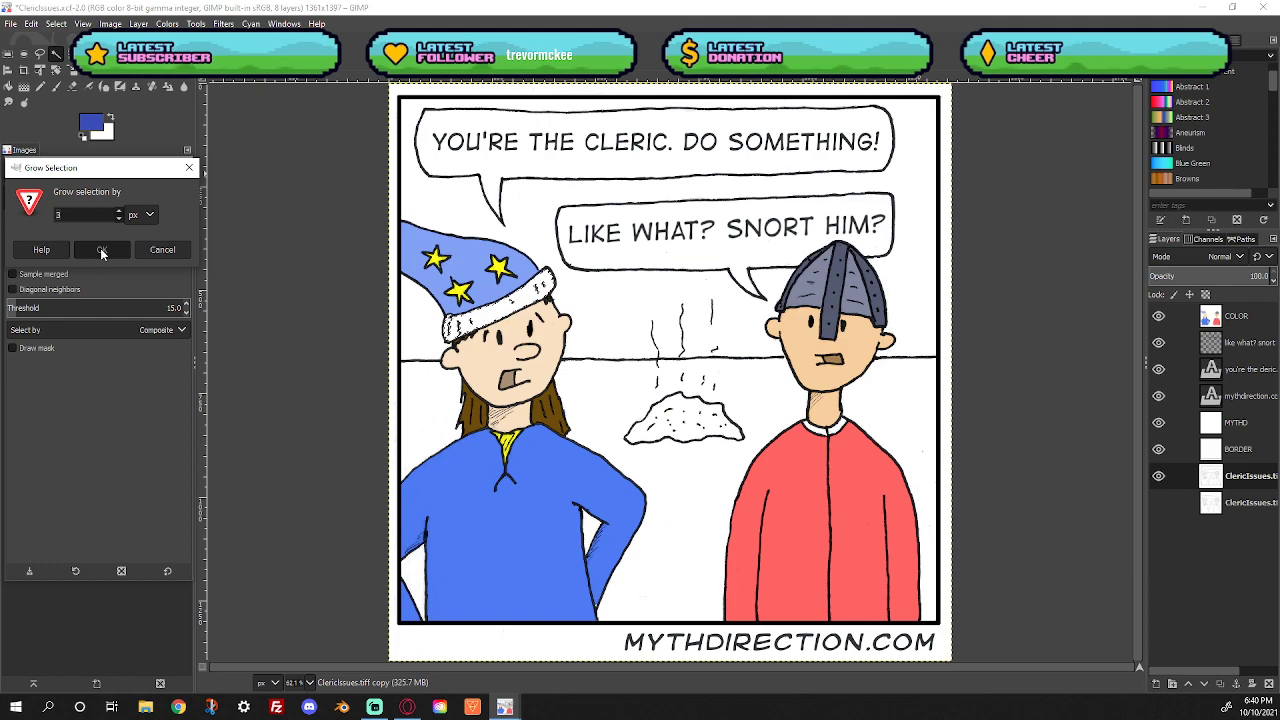
{"action": "left_click", "coordinate": [101, 250]}
Bucket-fill the selected hat brim with the dark blue on the COLOR layer and clear the selection
{"action": "left_click", "coordinate": [1245, 317]}
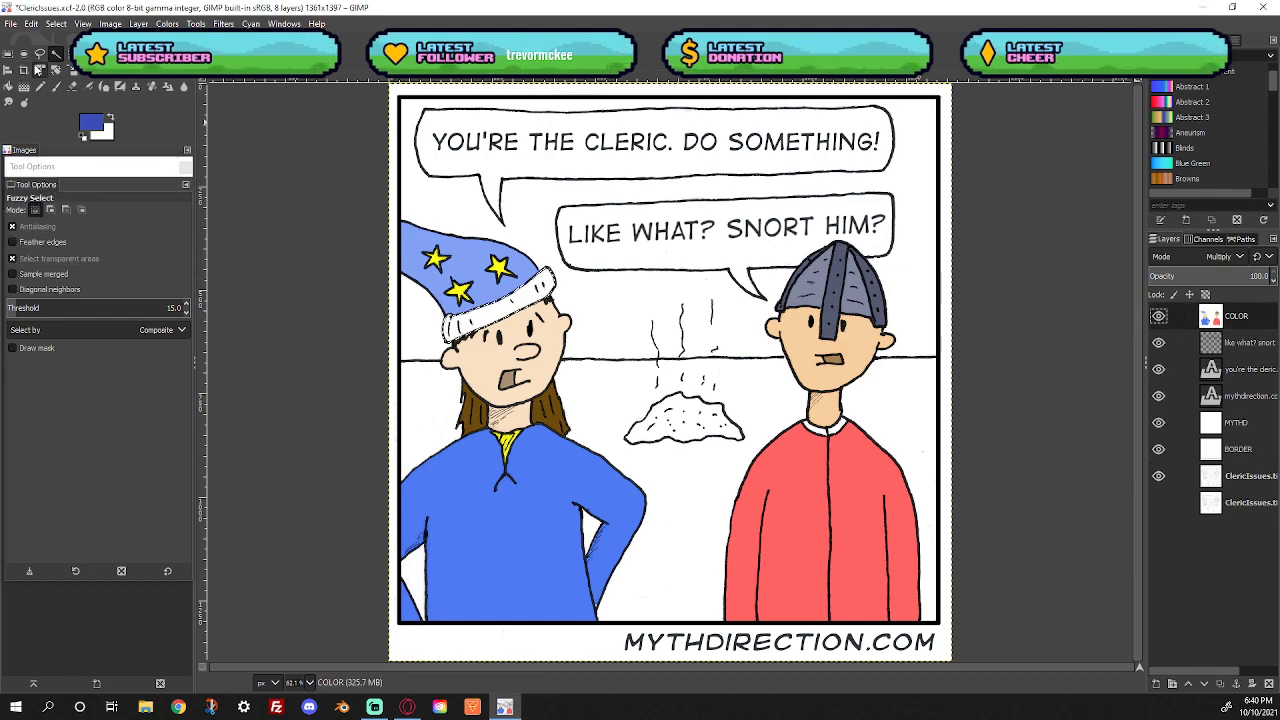
{"action": "key", "text": "shift+b"}
{"action": "left_click", "coordinate": [492, 309]}
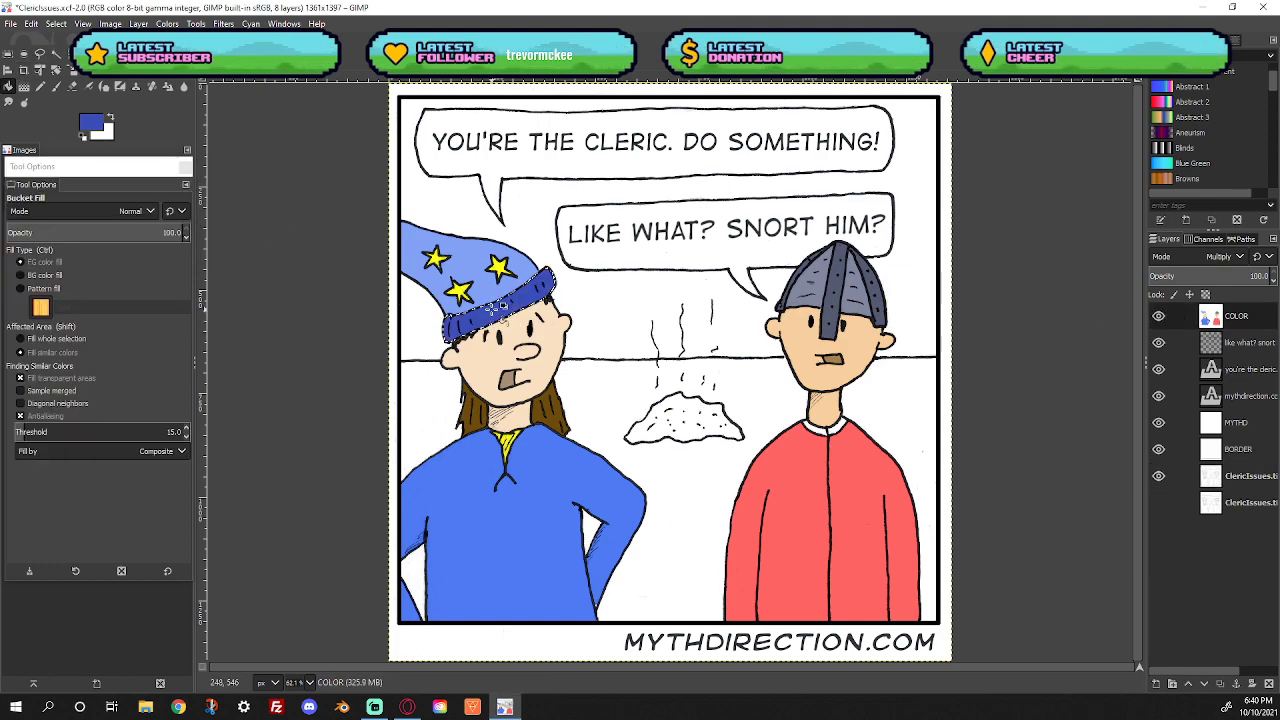
{"action": "left_click", "coordinate": [56, 23]}
{"action": "left_click", "coordinate": [62, 43]}
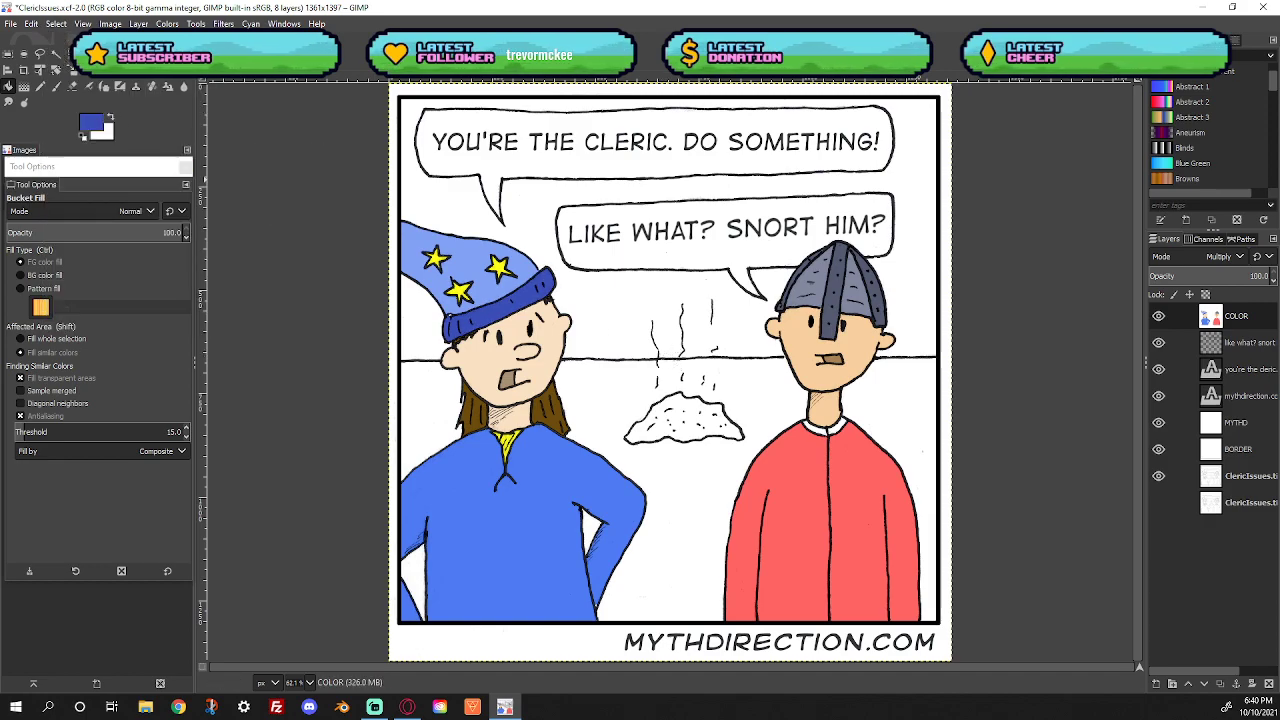
Paint the remaining white spot at the left end of the hat brim dark blue with the Paintbrush
{"action": "key", "text": "z"}
{"action": "left_click_drag", "start_coordinate": [424, 298], "coordinate": [462, 336]}
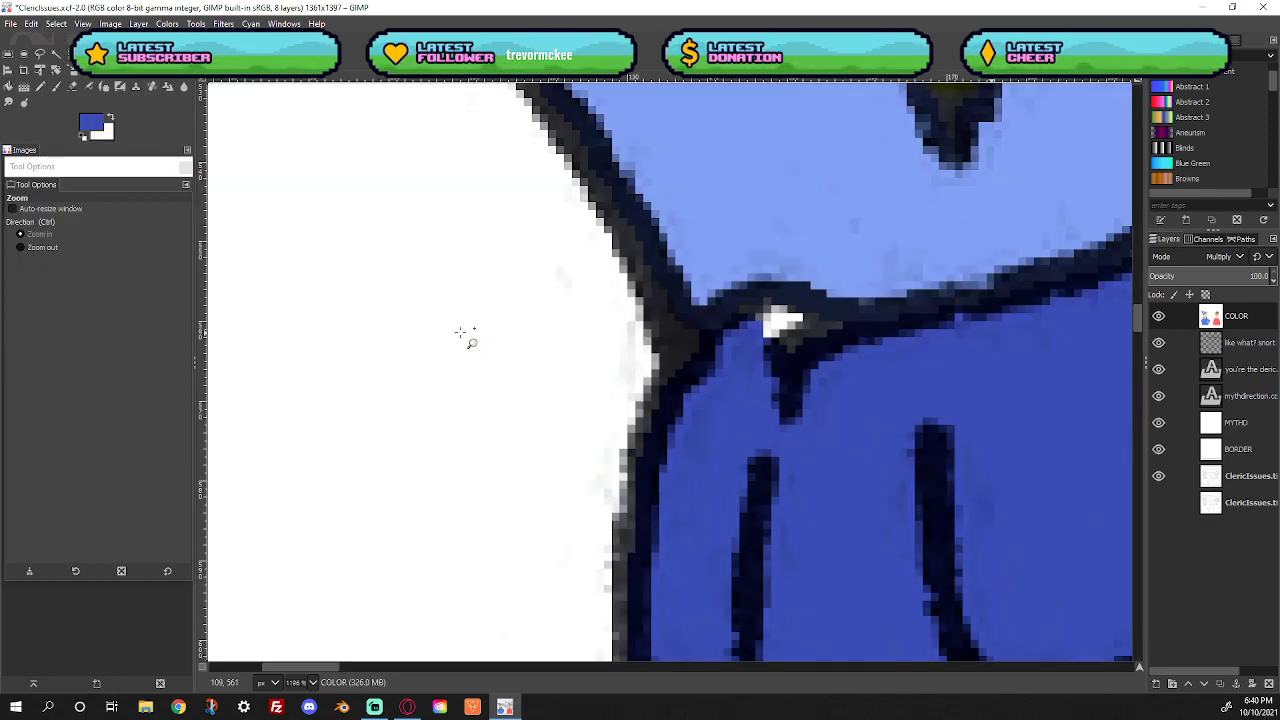
{"action": "left_click", "coordinate": [56, 86]}
{"action": "left_click", "coordinate": [785, 322]}
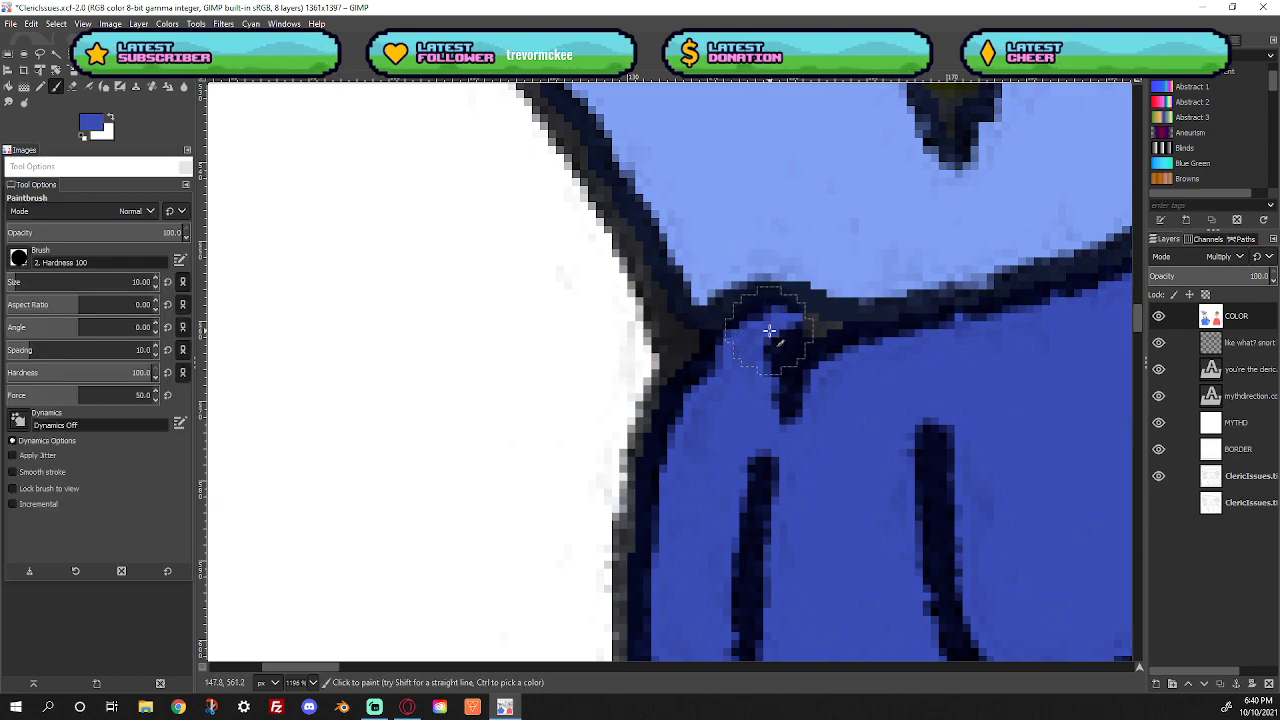
{"action": "right_click", "coordinate": [585, 262]}
{"action": "mouse_move", "coordinate": [620, 323]}
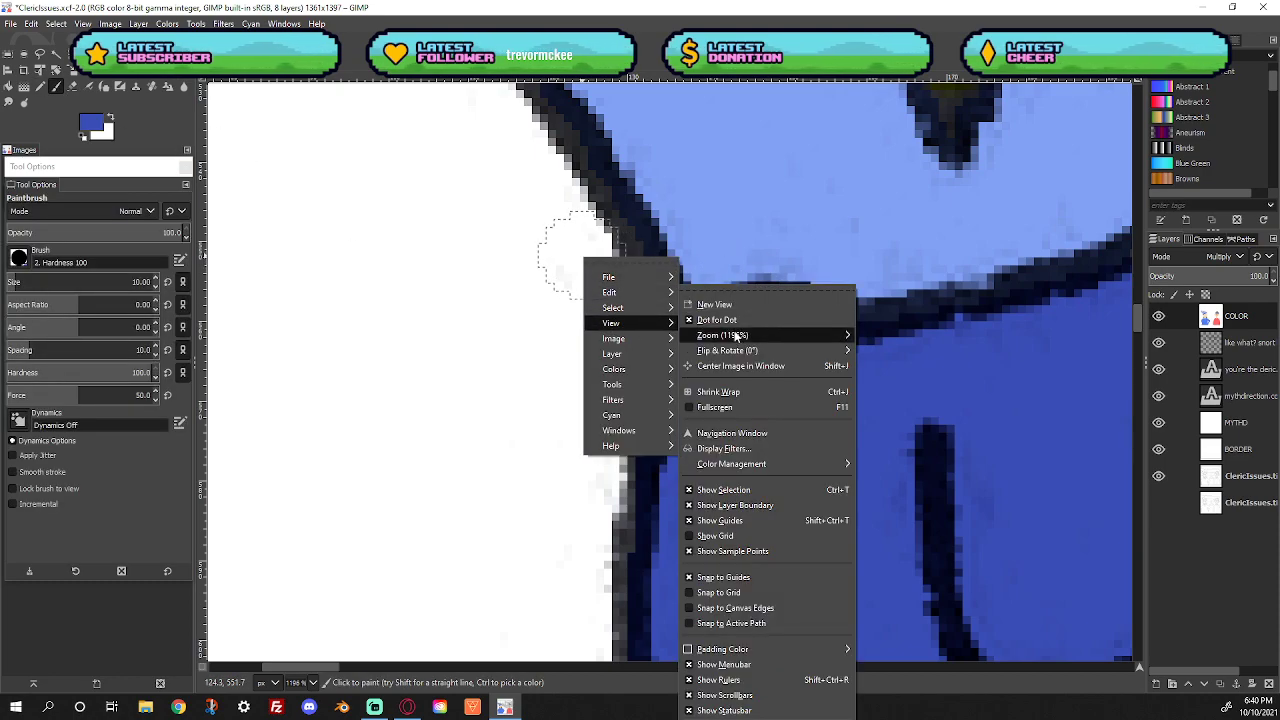
{"action": "mouse_move", "coordinate": [735, 337]}
{"action": "left_click", "coordinate": [905, 391]}
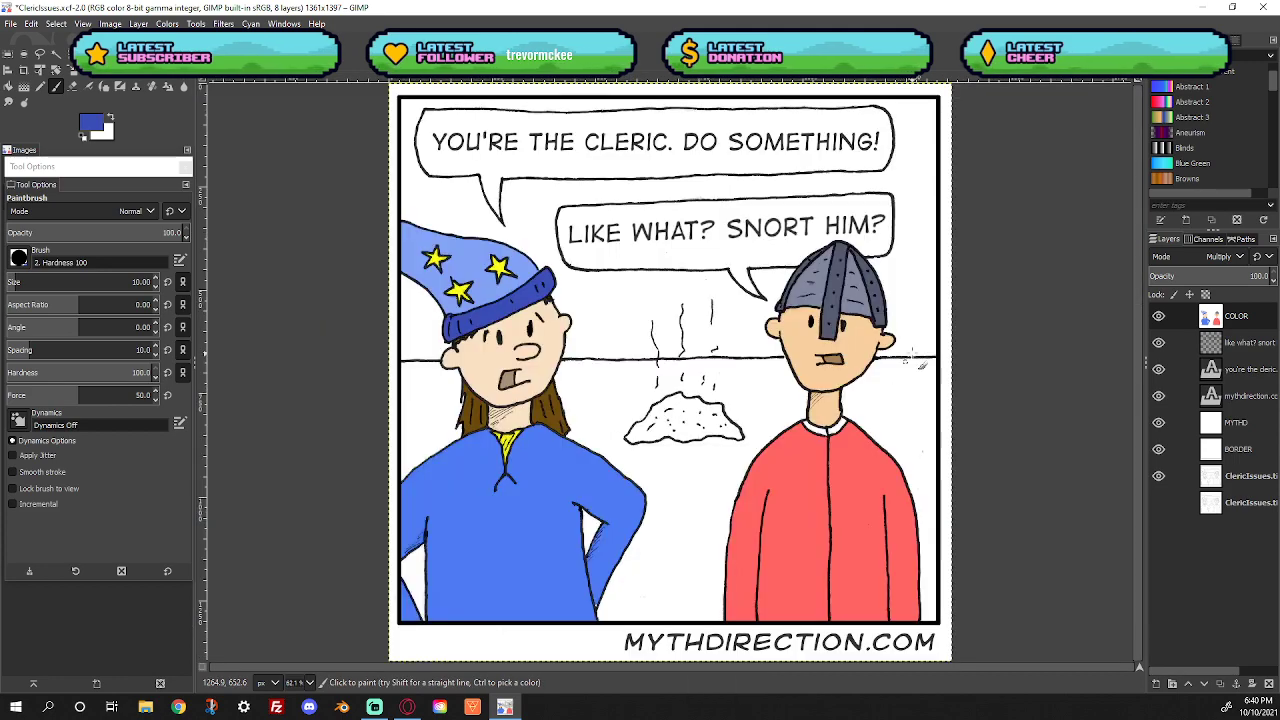
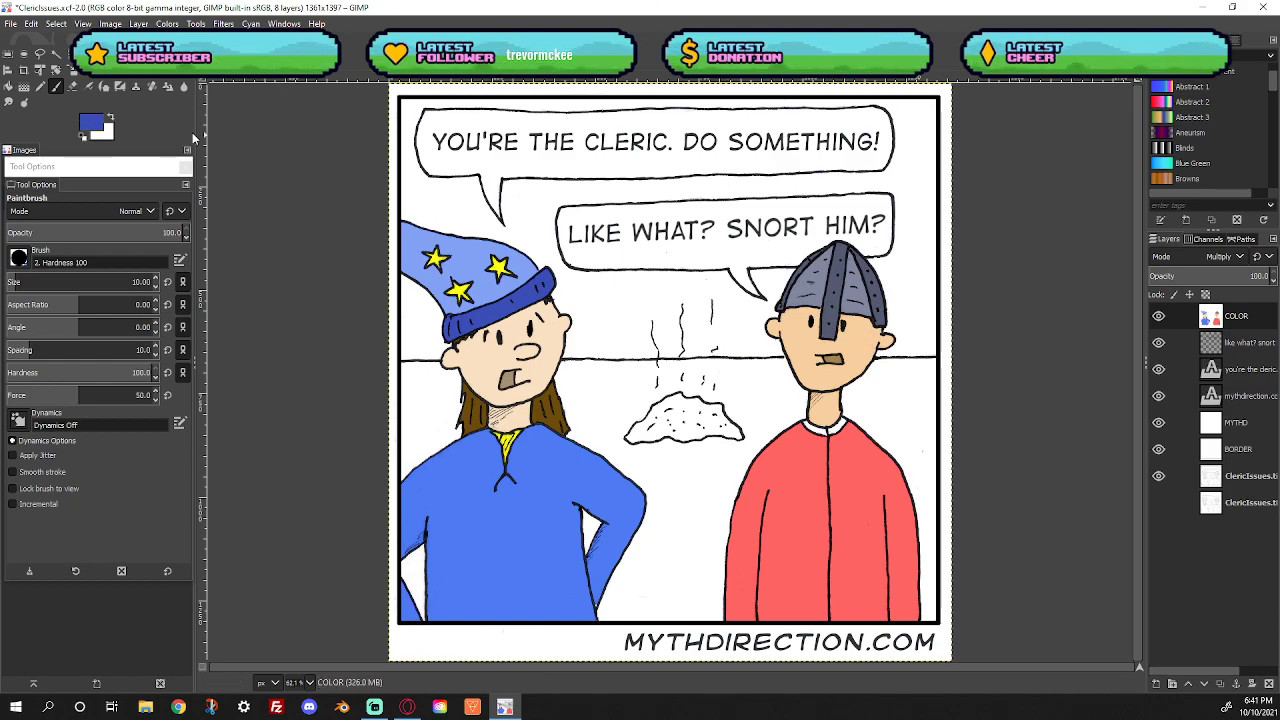
Change the foreground color to the golden orange f3b839
{"action": "left_click", "coordinate": [92, 130]}
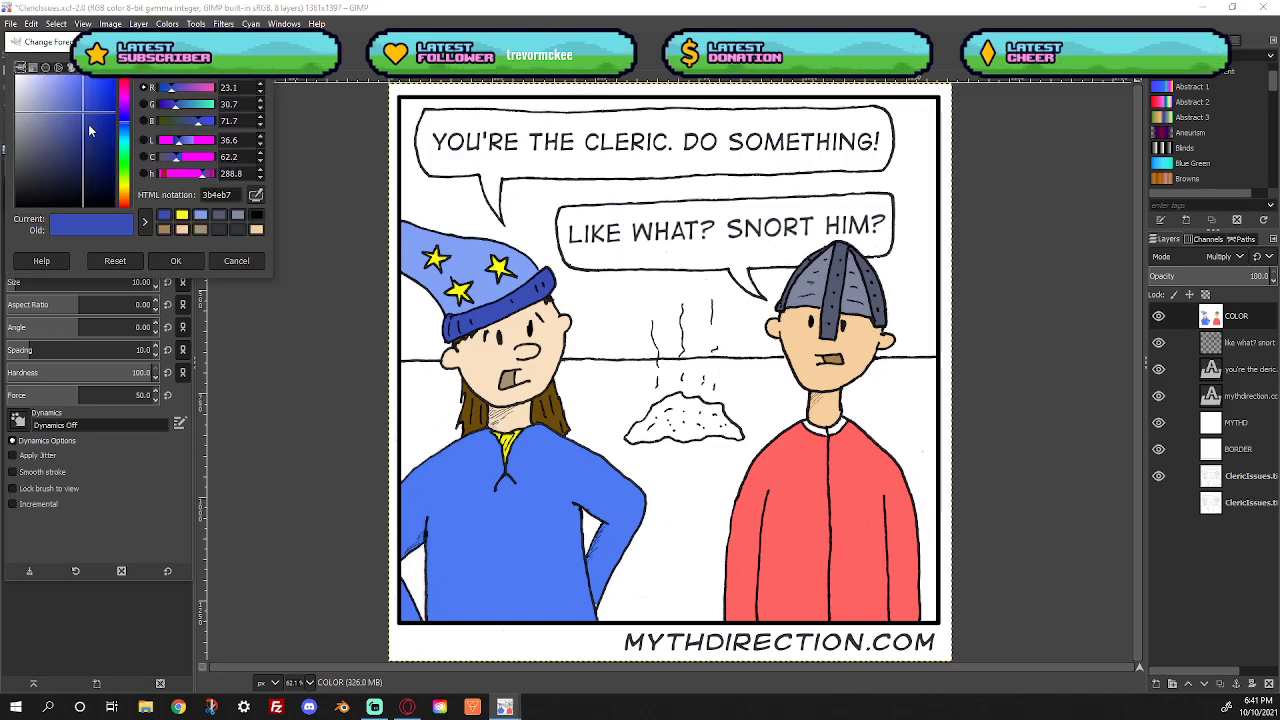
{"action": "left_click", "coordinate": [124, 196]}
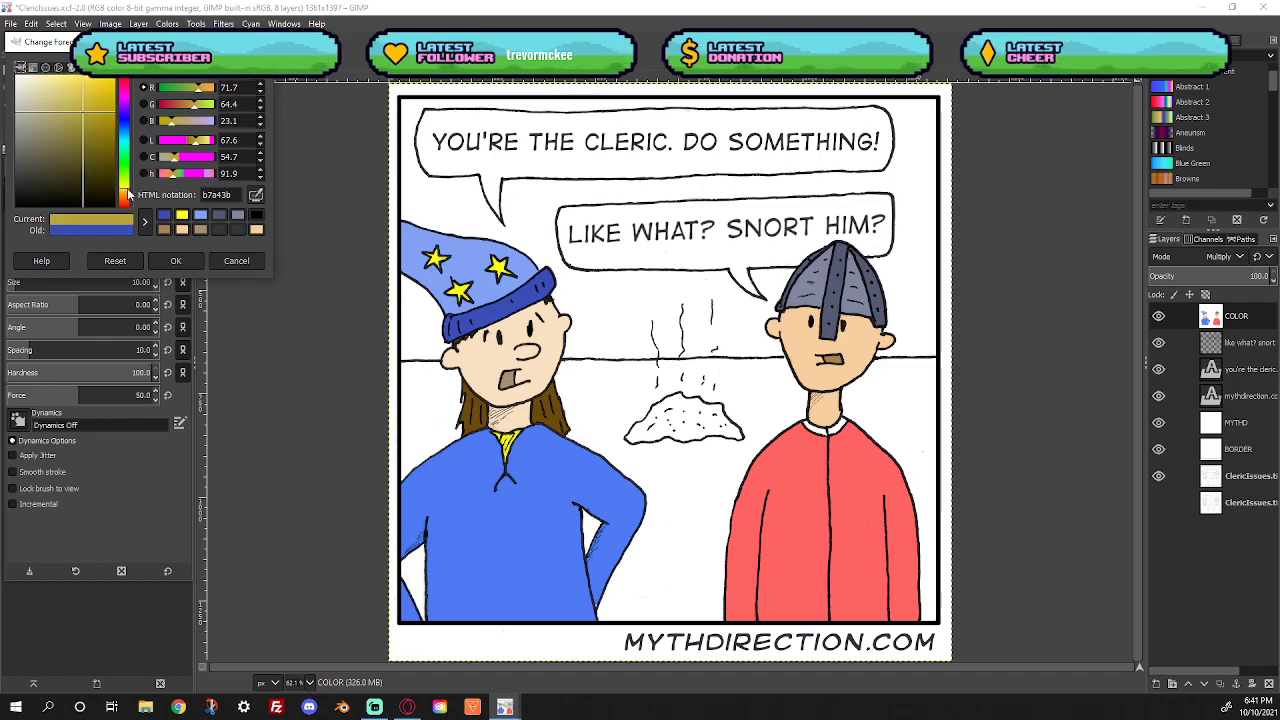
{"action": "left_click_drag", "start_coordinate": [83, 110], "coordinate": [97, 79]}
{"action": "left_click_drag", "start_coordinate": [128, 195], "coordinate": [126, 193]}
{"action": "mouse_move", "coordinate": [108, 144]}
{"action": "left_mouse_down"}
{"action": "mouse_move", "coordinate": [100, 86]}
{"action": "mouse_move", "coordinate": [100, 98]}
{"action": "left_mouse_up"}
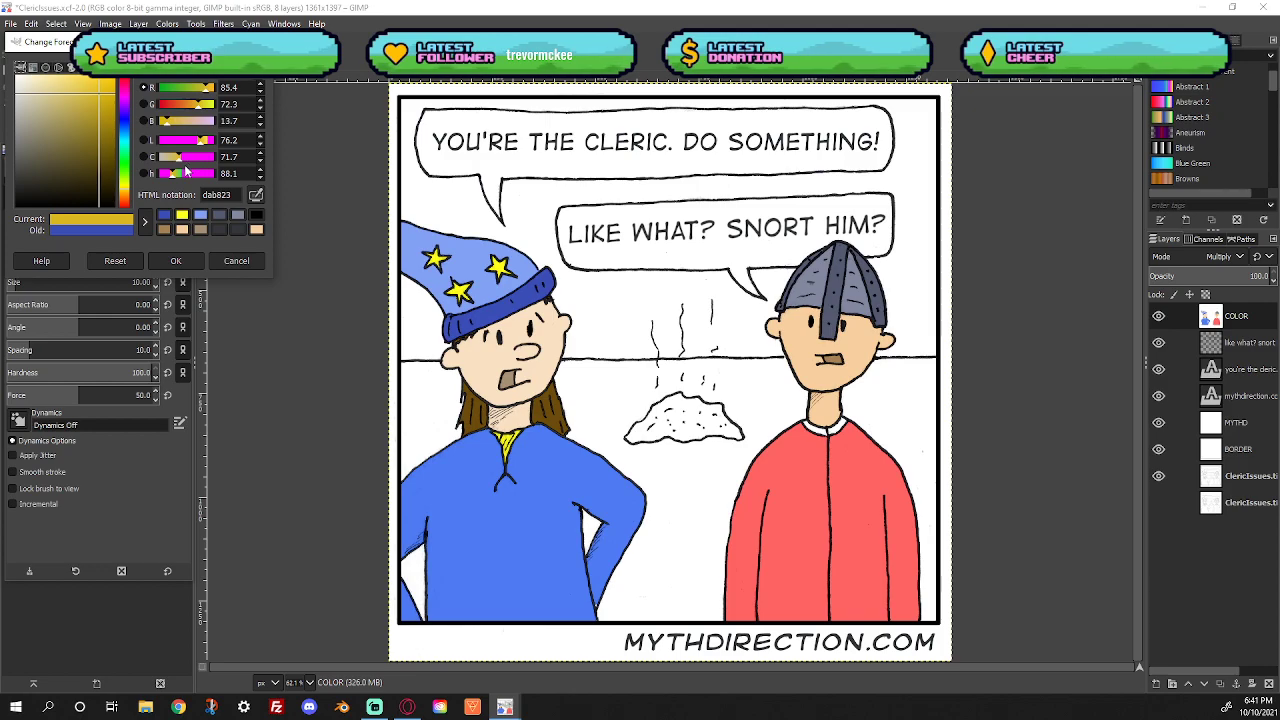
{"action": "left_click_drag", "start_coordinate": [207, 93], "coordinate": [216, 95]}
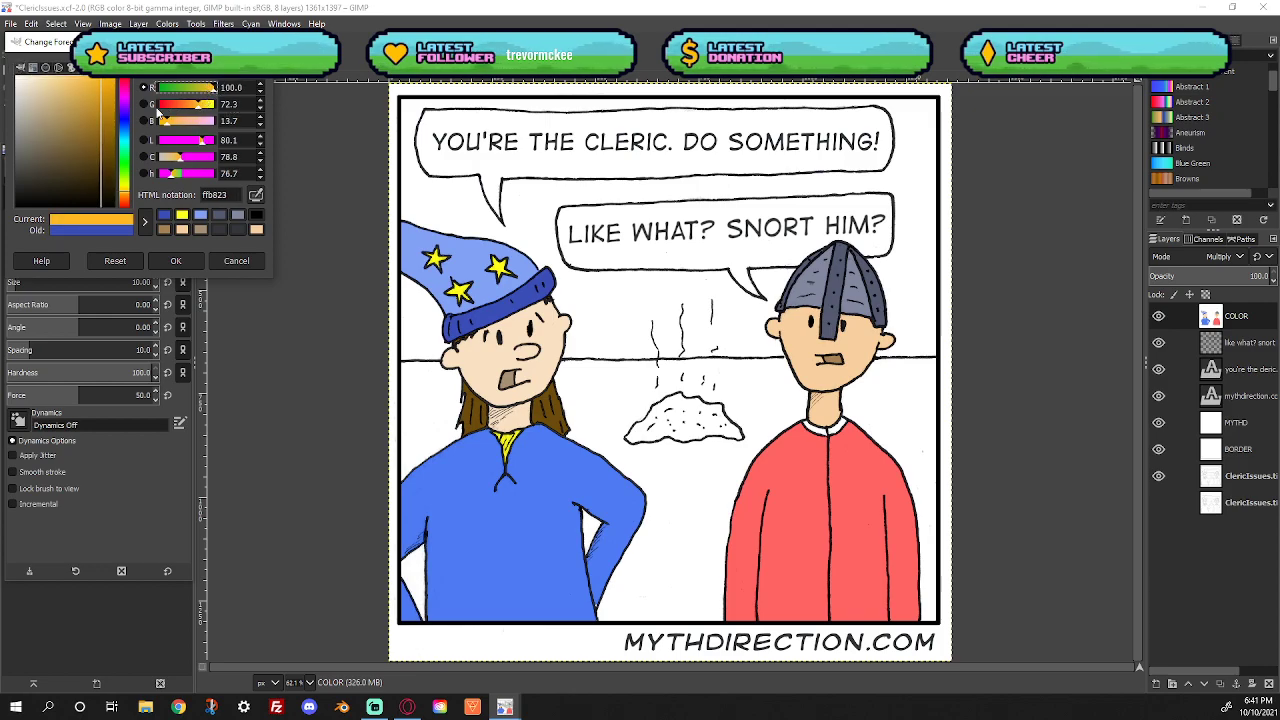
{"action": "left_click_drag", "start_coordinate": [103, 80], "coordinate": [94, 86]}
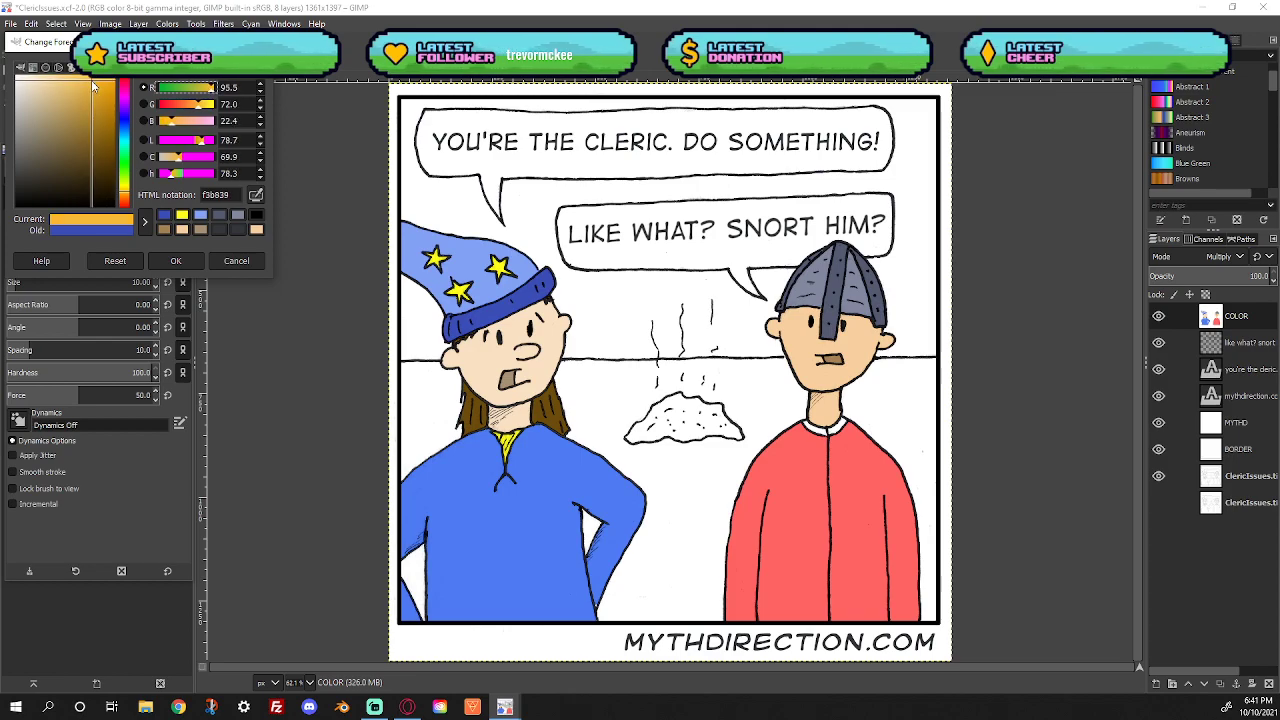
{"action": "left_click", "coordinate": [189, 263]}
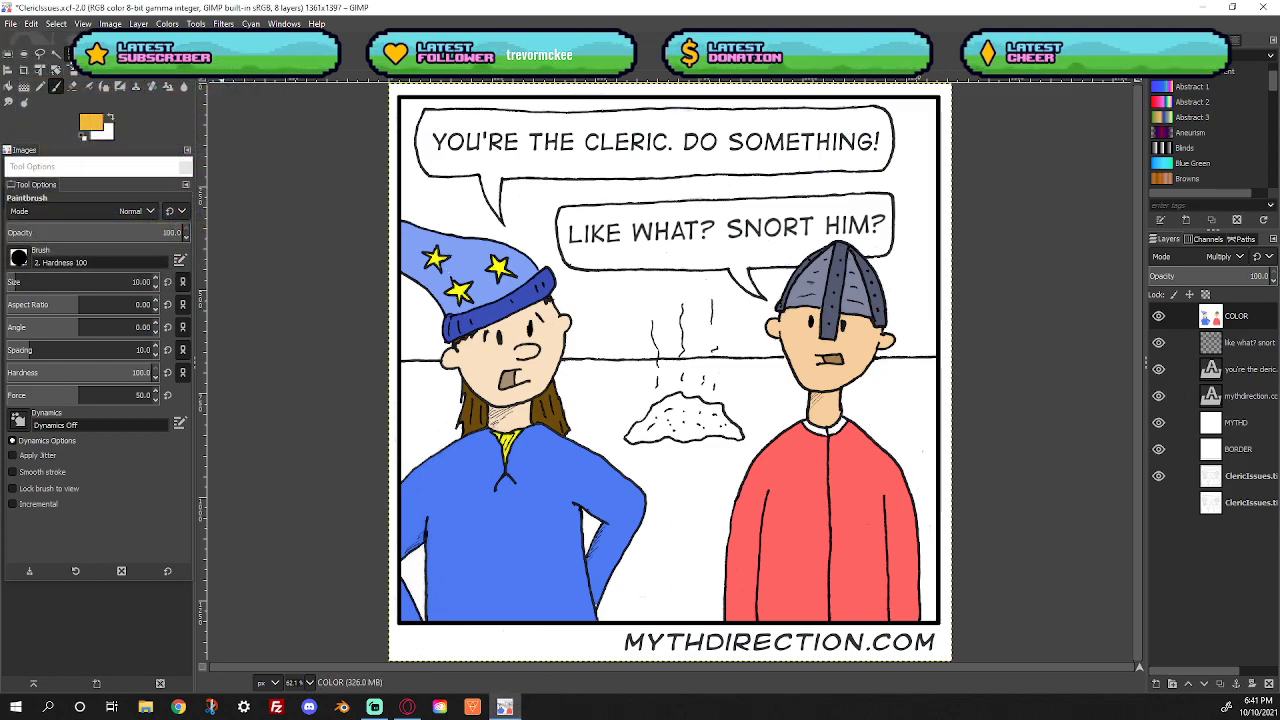
Select the helmet's light gray panels by color on the COLOR layer and bucket-fill them with the golden orange
{"action": "left_click", "coordinate": [56, 54]}
{"action": "left_click", "coordinate": [805, 290]}
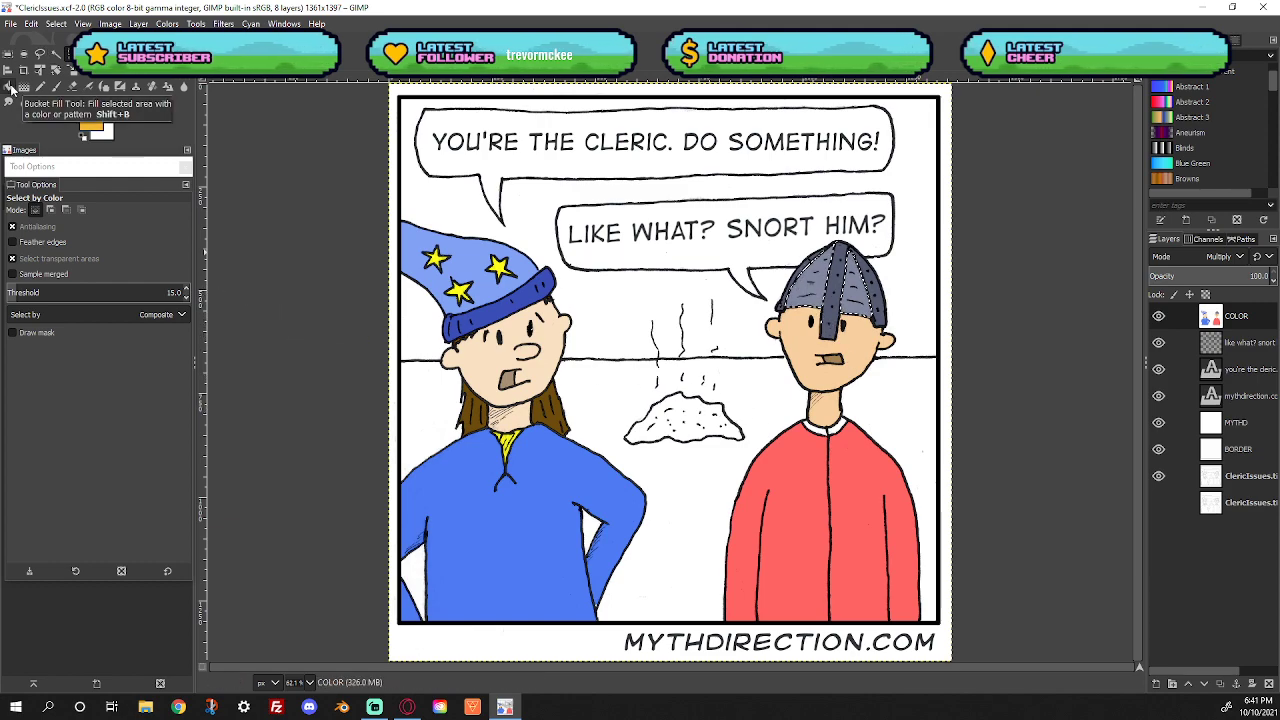
{"action": "left_click", "coordinate": [10, 87]}
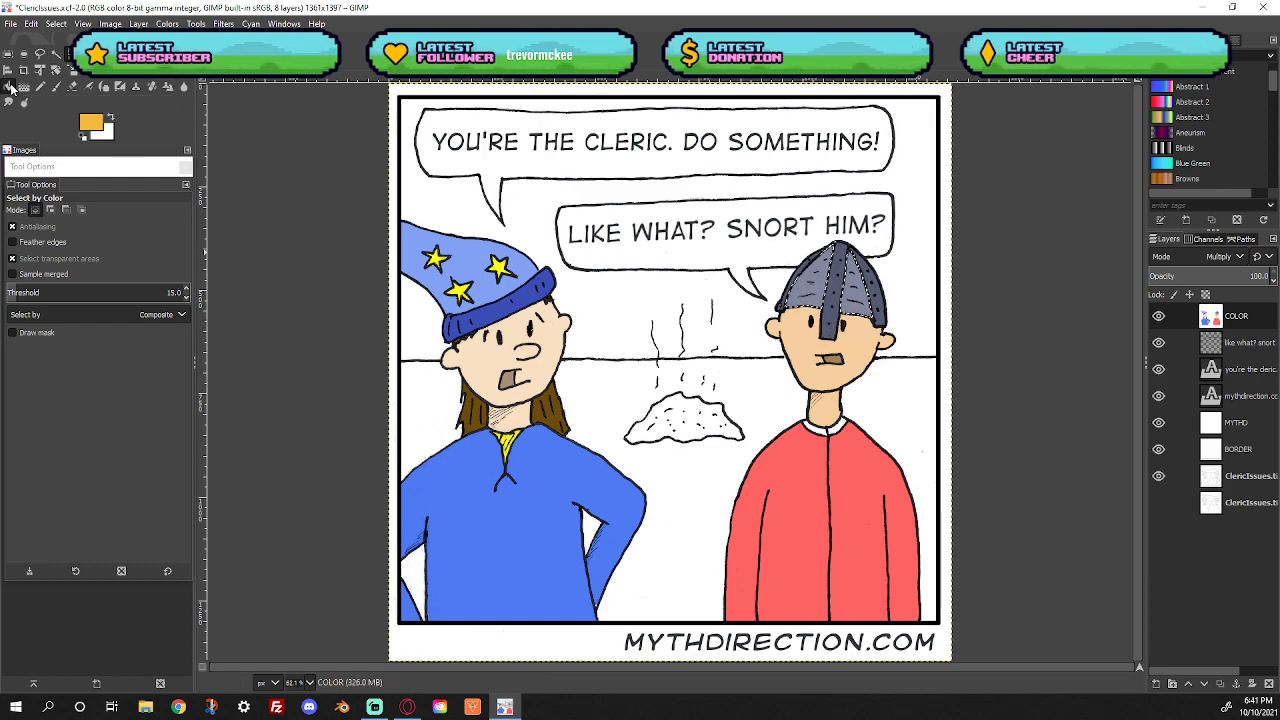
{"action": "left_click", "coordinate": [818, 280]}
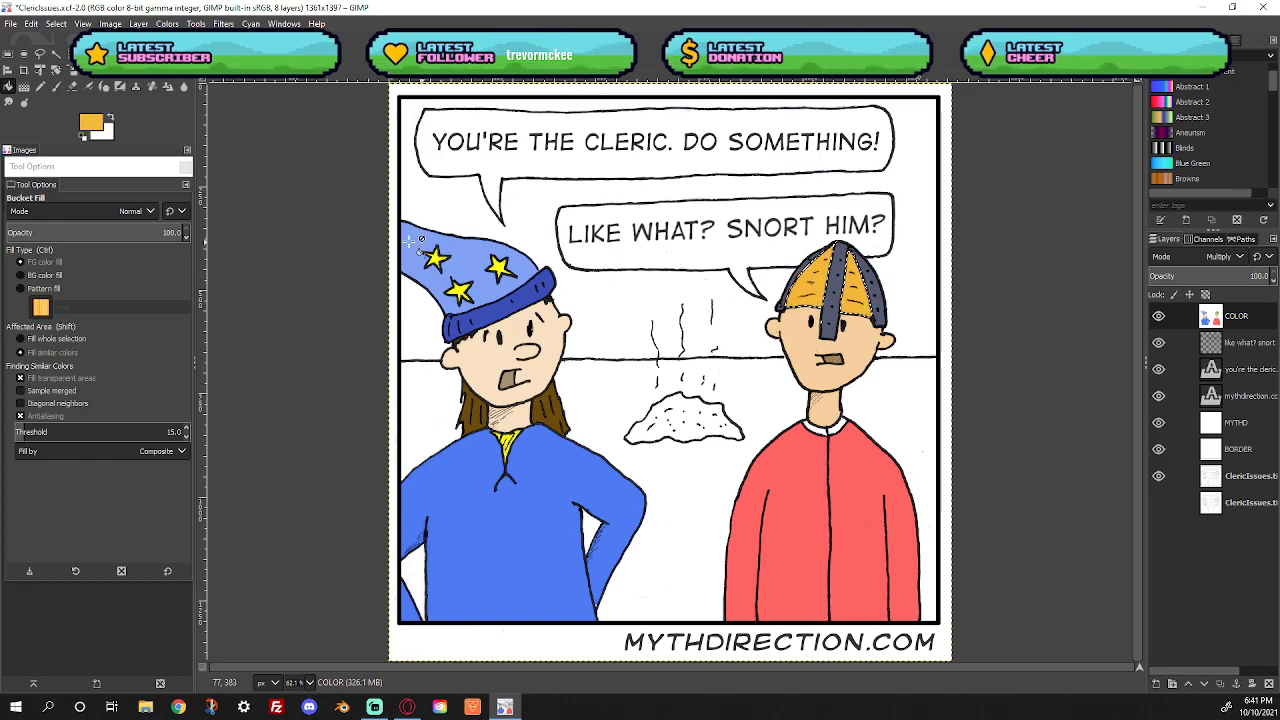
Darken the foreground color to af8326, bucket-fill the helmet's dark gray bands selected by color, and clear the selection
{"action": "left_click", "coordinate": [91, 124]}
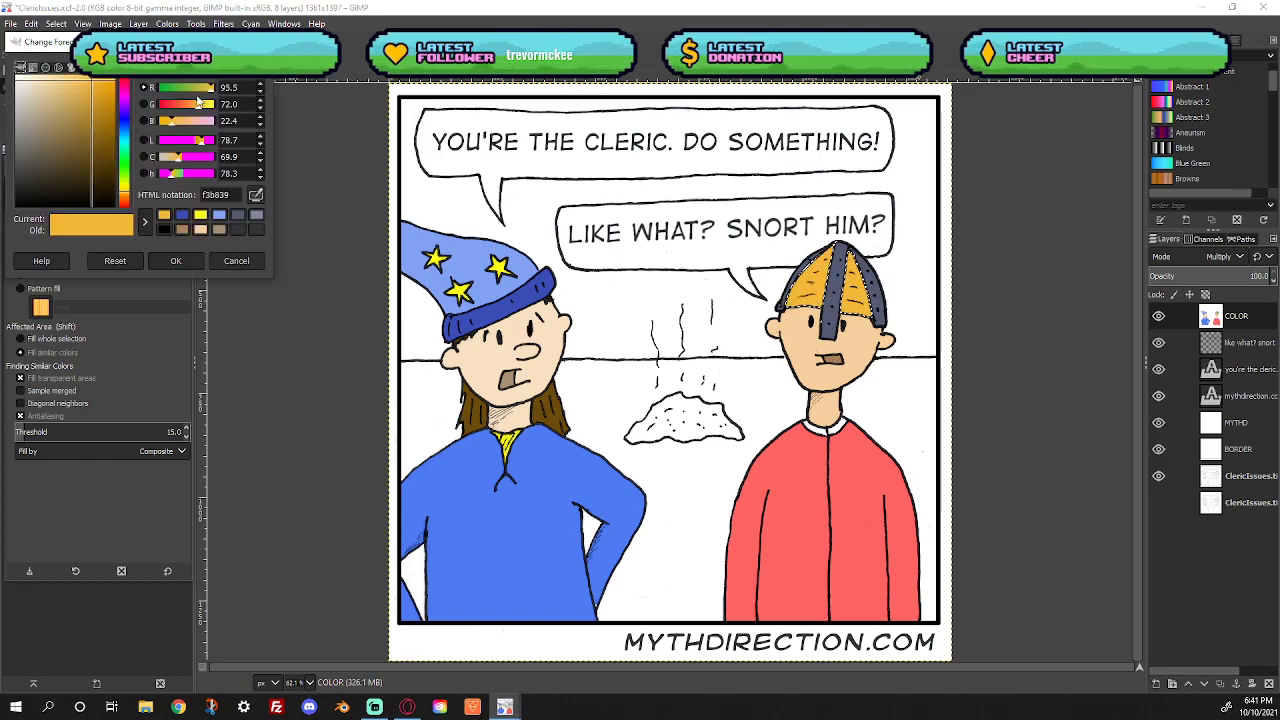
{"action": "left_click_drag", "start_coordinate": [94, 88], "coordinate": [93, 117]}
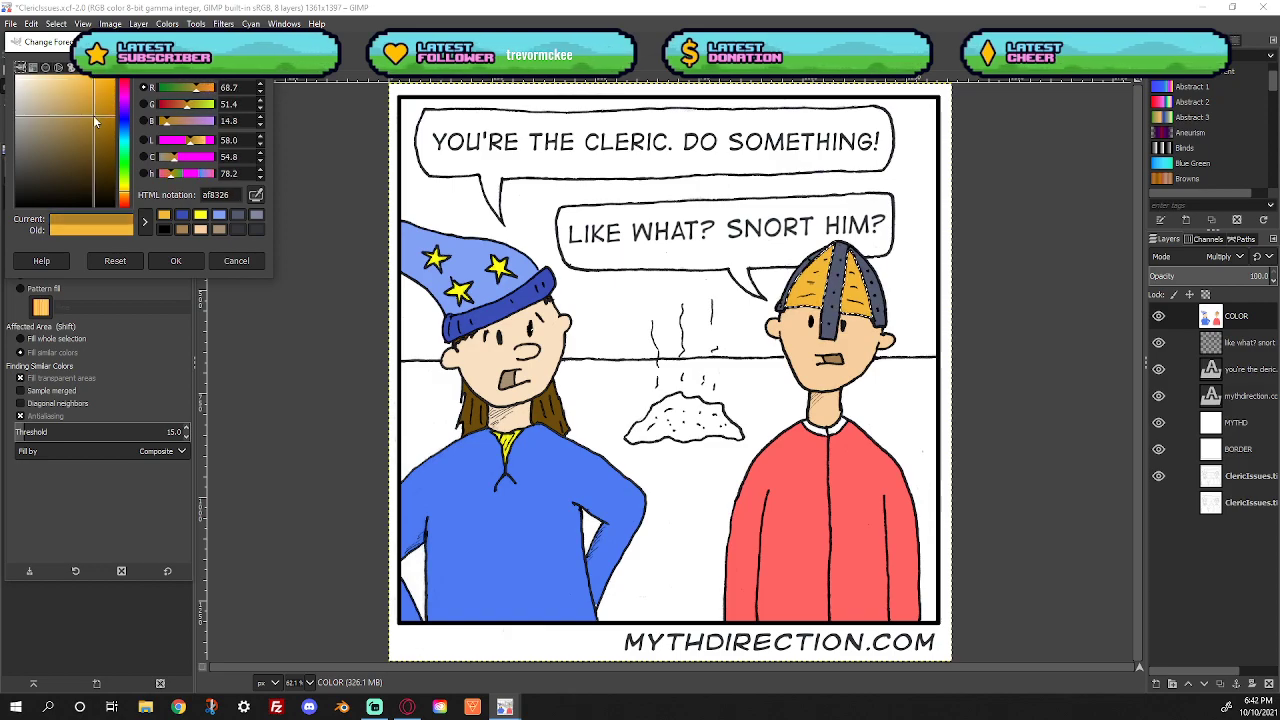
{"action": "left_click", "coordinate": [158, 258]}
{"action": "left_click", "coordinate": [58, 55]}
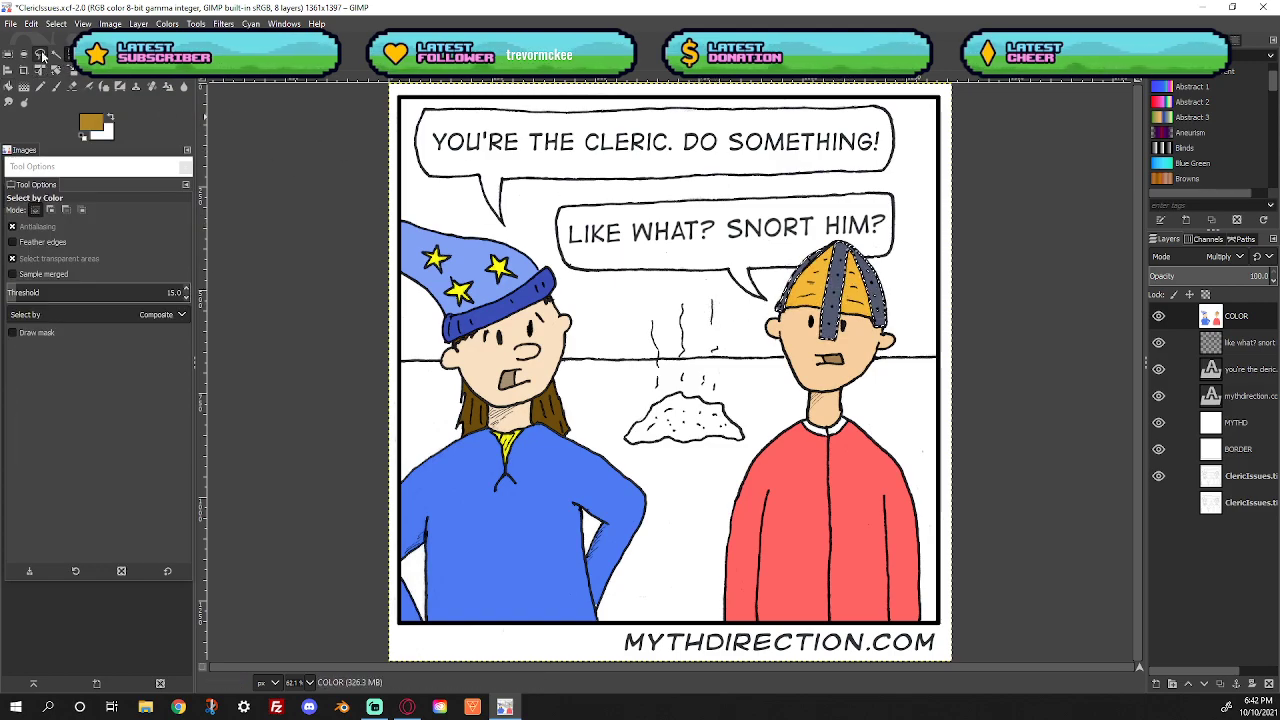
{"action": "left_click", "coordinate": [8, 86]}
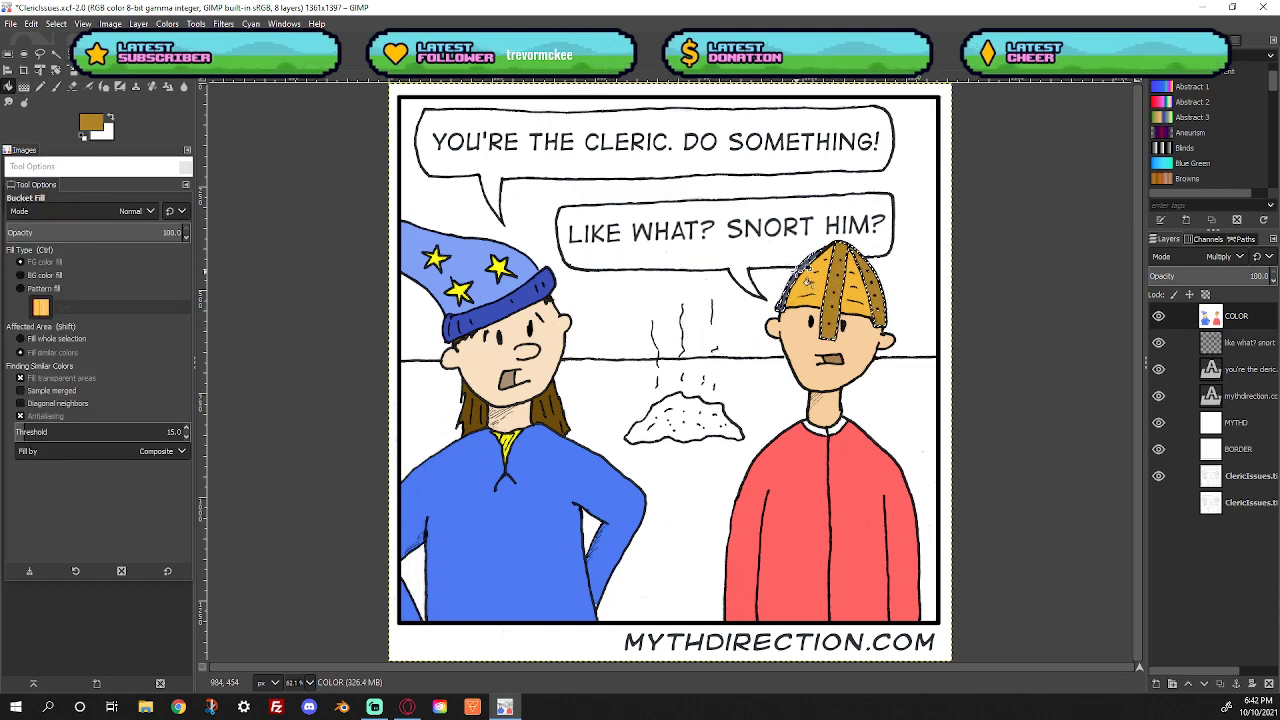
{"action": "left_click", "coordinate": [56, 24]}
{"action": "left_click", "coordinate": [60, 58]}
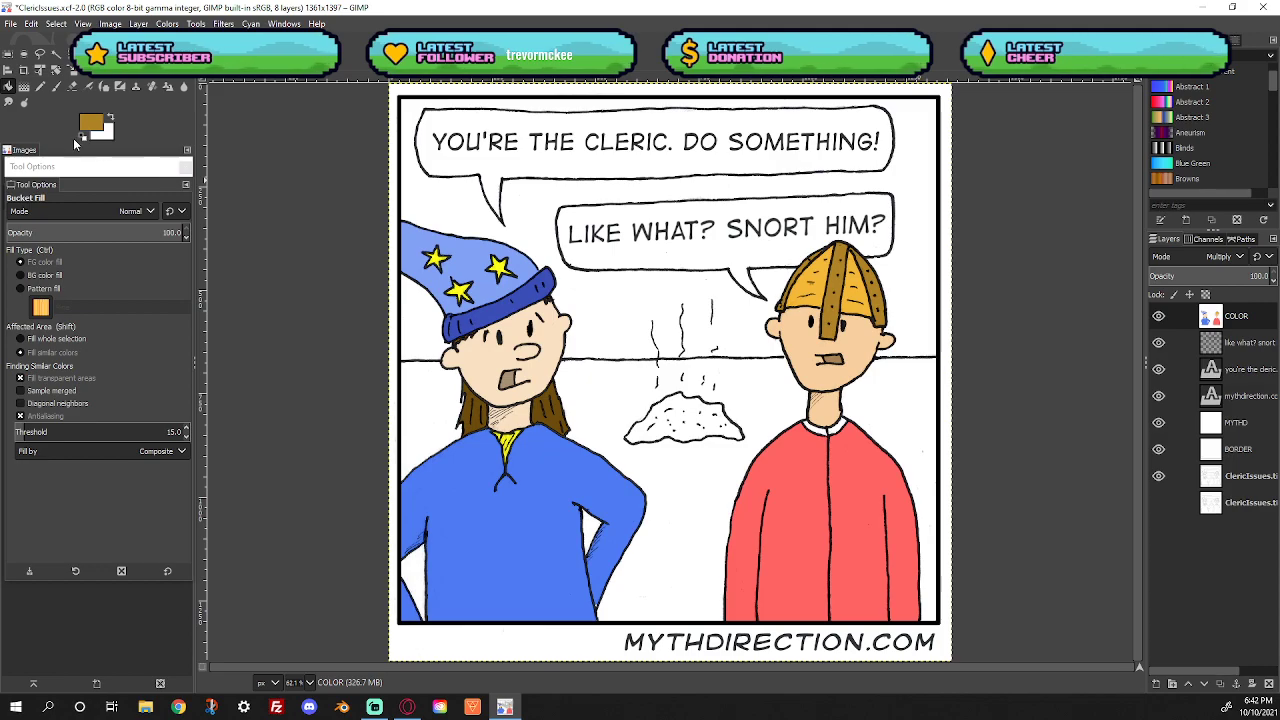
Sample the helmet panels' golden orange as the foreground color and shift its hue toward yellow
{"action": "key", "text": "o"}
{"action": "left_click", "coordinate": [806, 296]}
{"action": "left_click", "coordinate": [89, 124]}
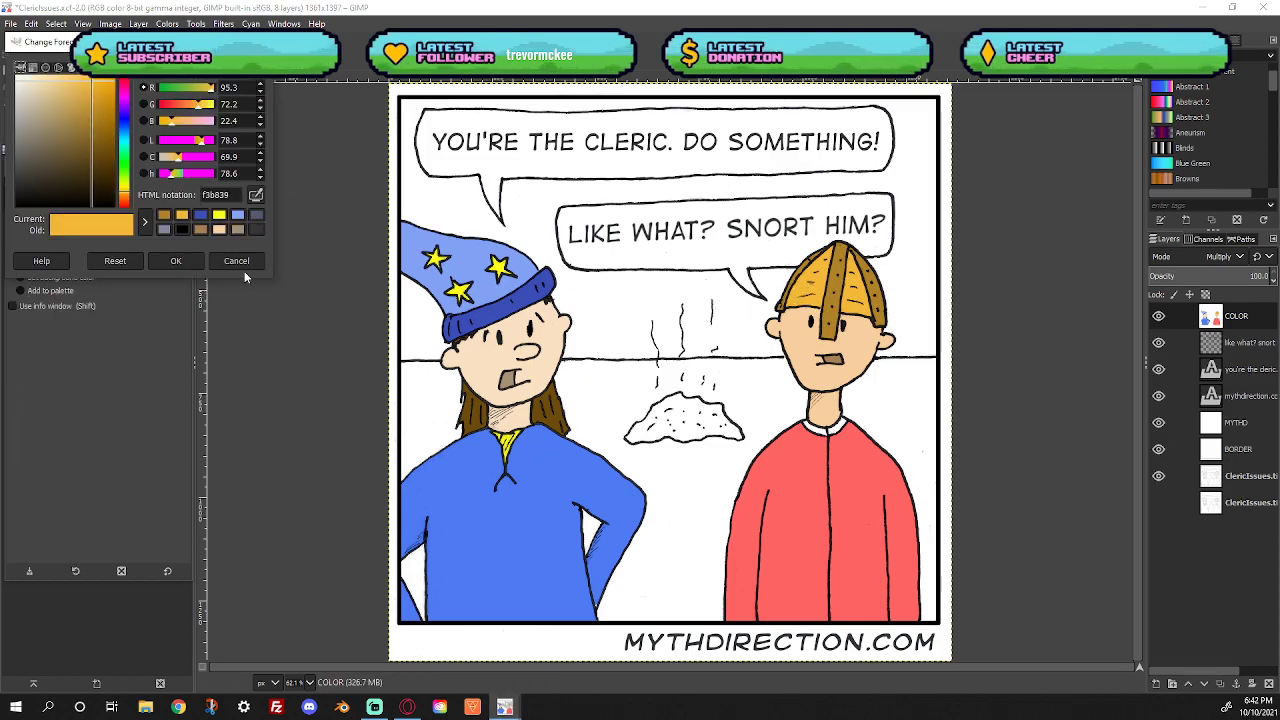
{"action": "left_click_drag", "start_coordinate": [127, 197], "coordinate": [127, 193]}
{"action": "left_click", "coordinate": [174, 262]}
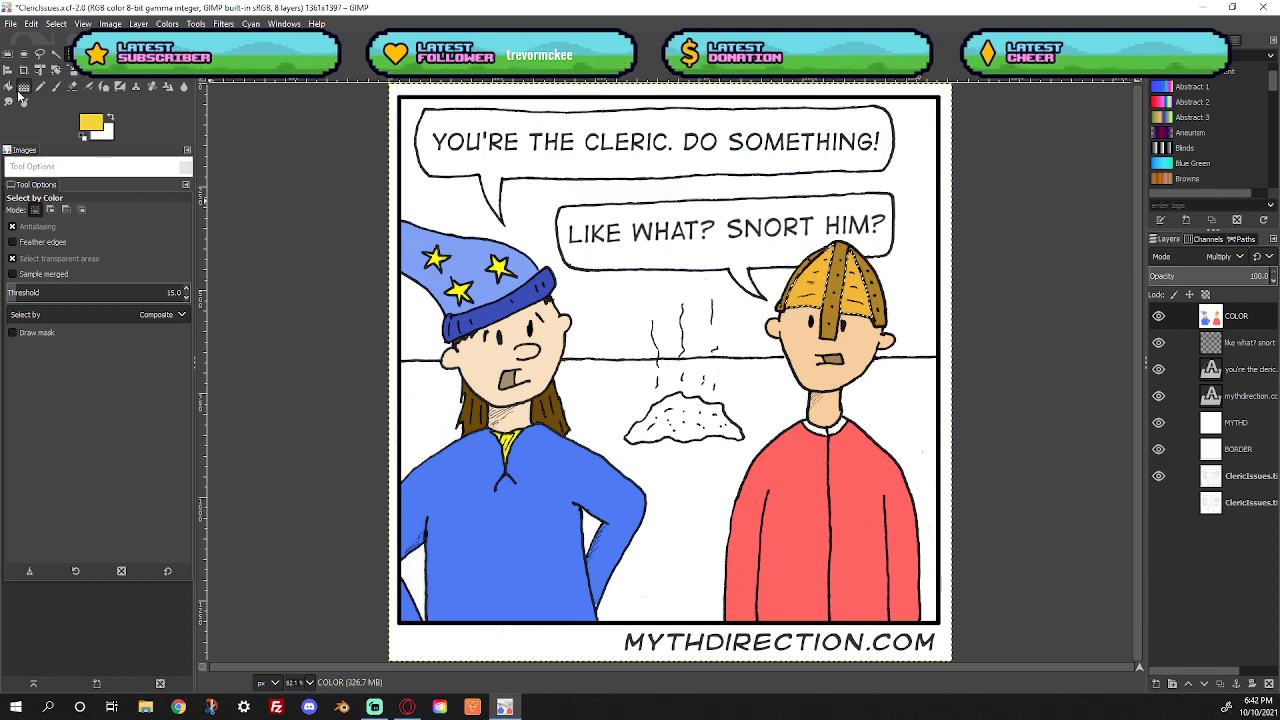
Bucket-fill the helmet panels, selected by color, with the new yellow and clear the selection
{"action": "left_click", "coordinate": [8, 86]}
{"action": "left_click", "coordinate": [809, 292]}
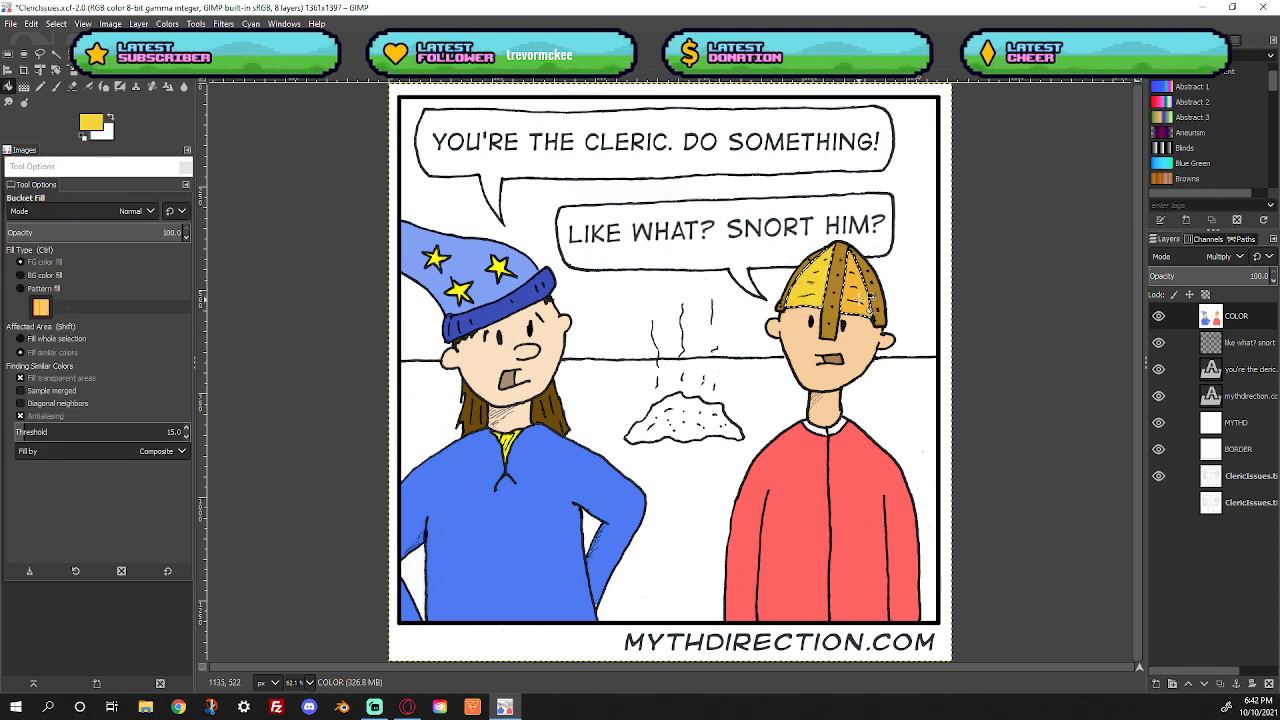
{"action": "left_click", "coordinate": [55, 24]}
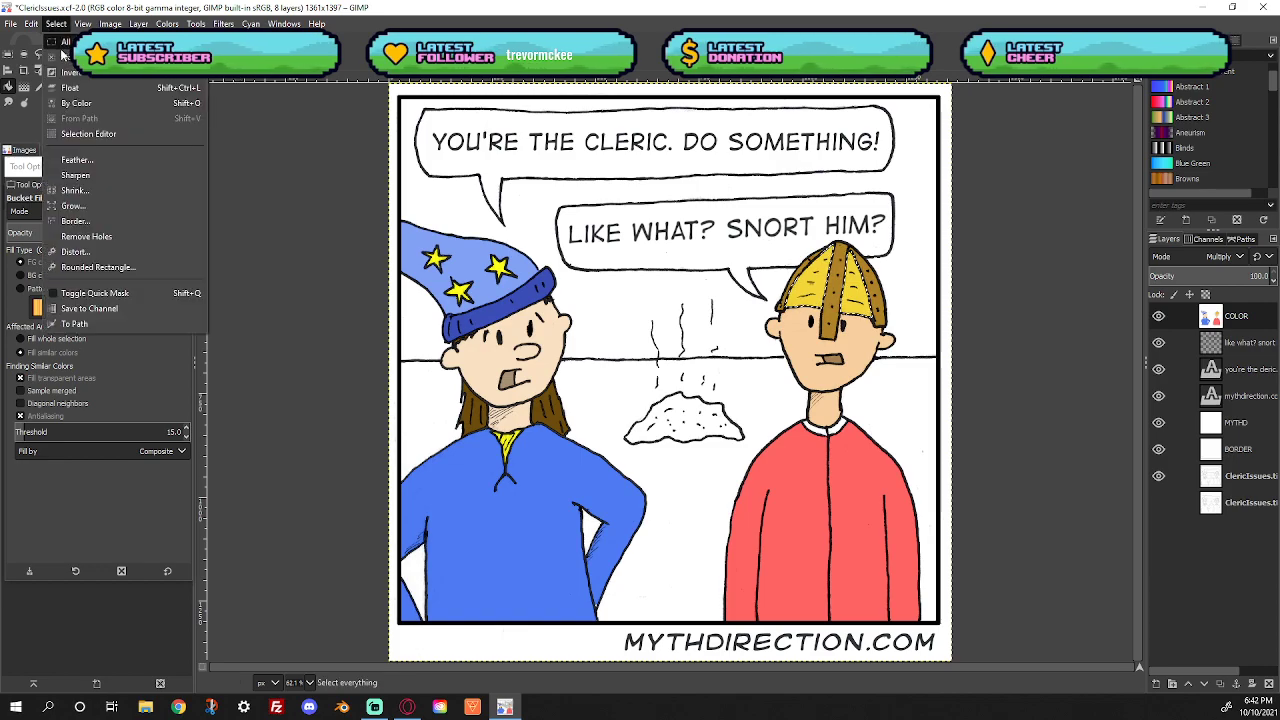
{"action": "left_click", "coordinate": [55, 24]}
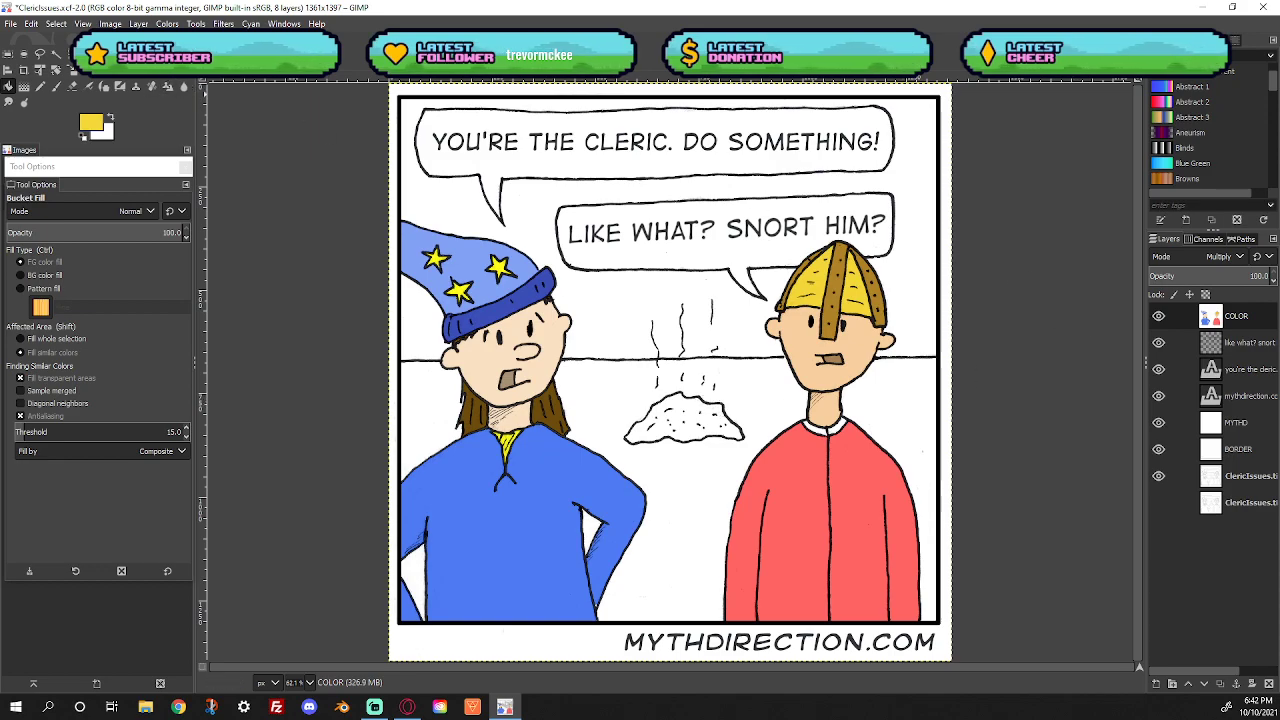
Fuzzy-select the background wall above the horizon on the ClericIssues.tiff copy layer, grow the selection, and return to the COLOR layer
{"action": "left_click", "coordinate": [1265, 480]}
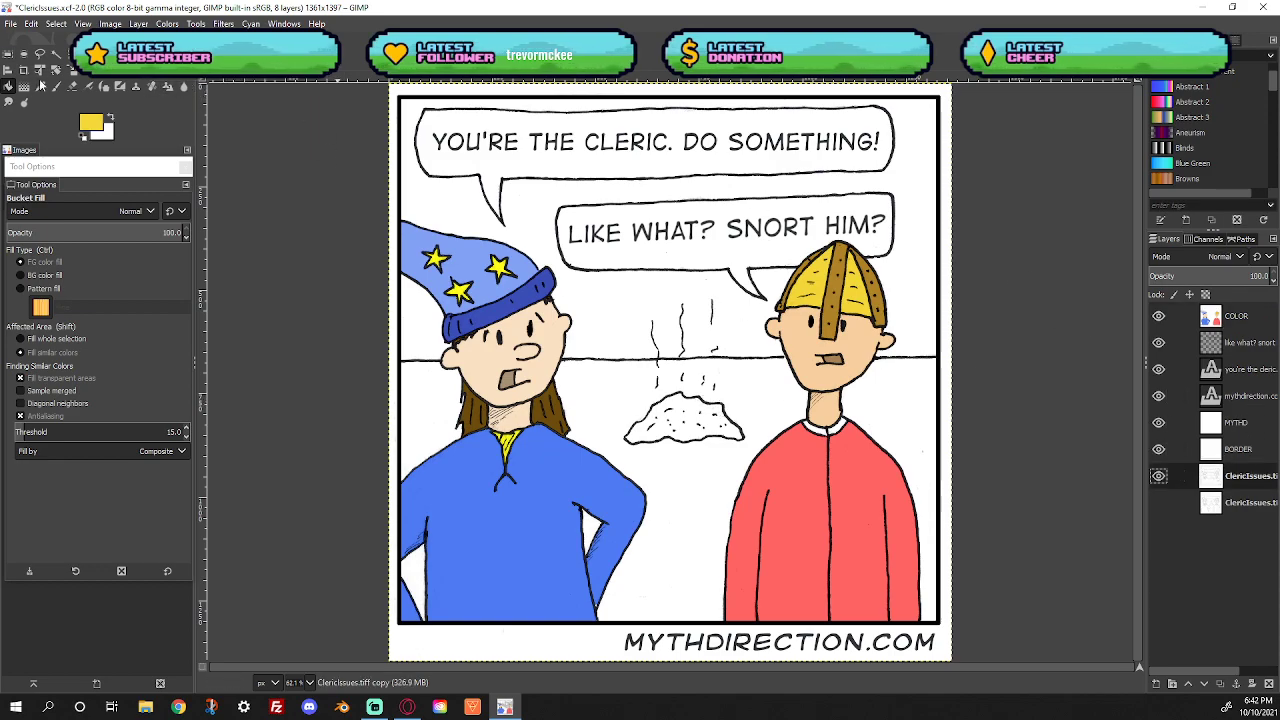
{"action": "left_click", "coordinate": [58, 53]}
{"action": "left_click", "coordinate": [533, 222]}
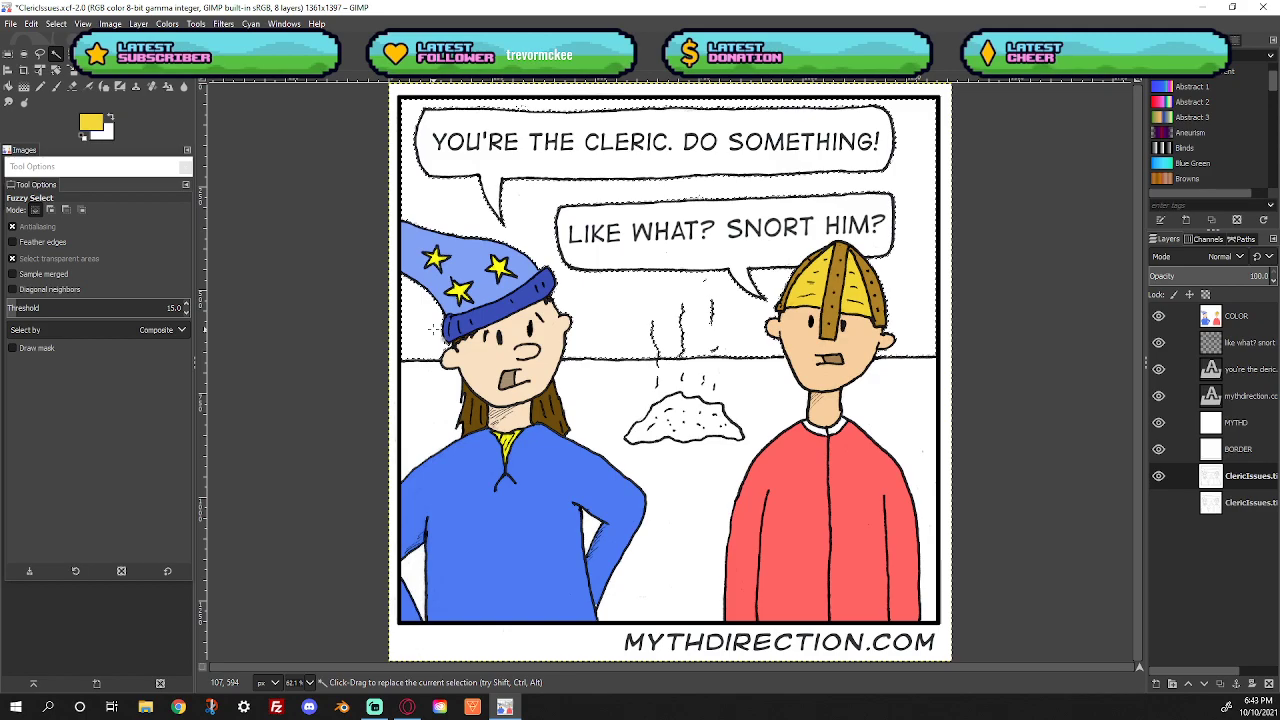
{"action": "left_click", "coordinate": [56, 23]}
{"action": "left_click", "coordinate": [88, 208]}
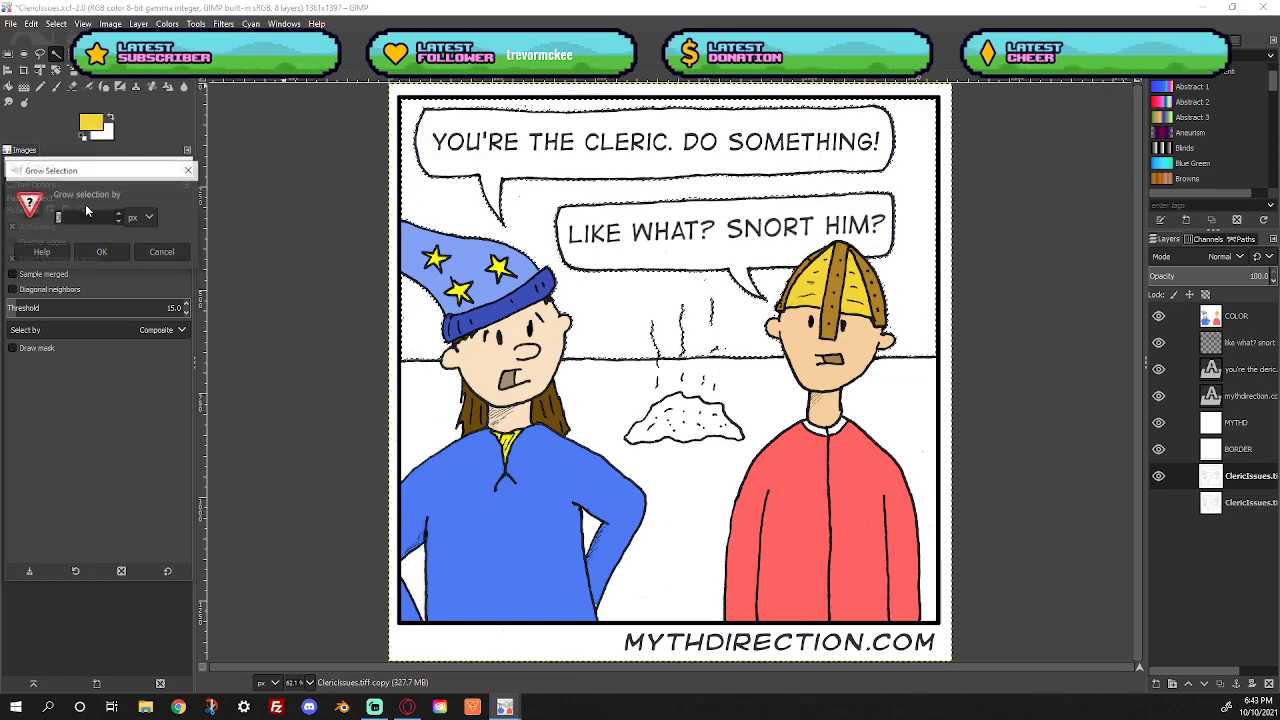
{"action": "left_click", "coordinate": [92, 256]}
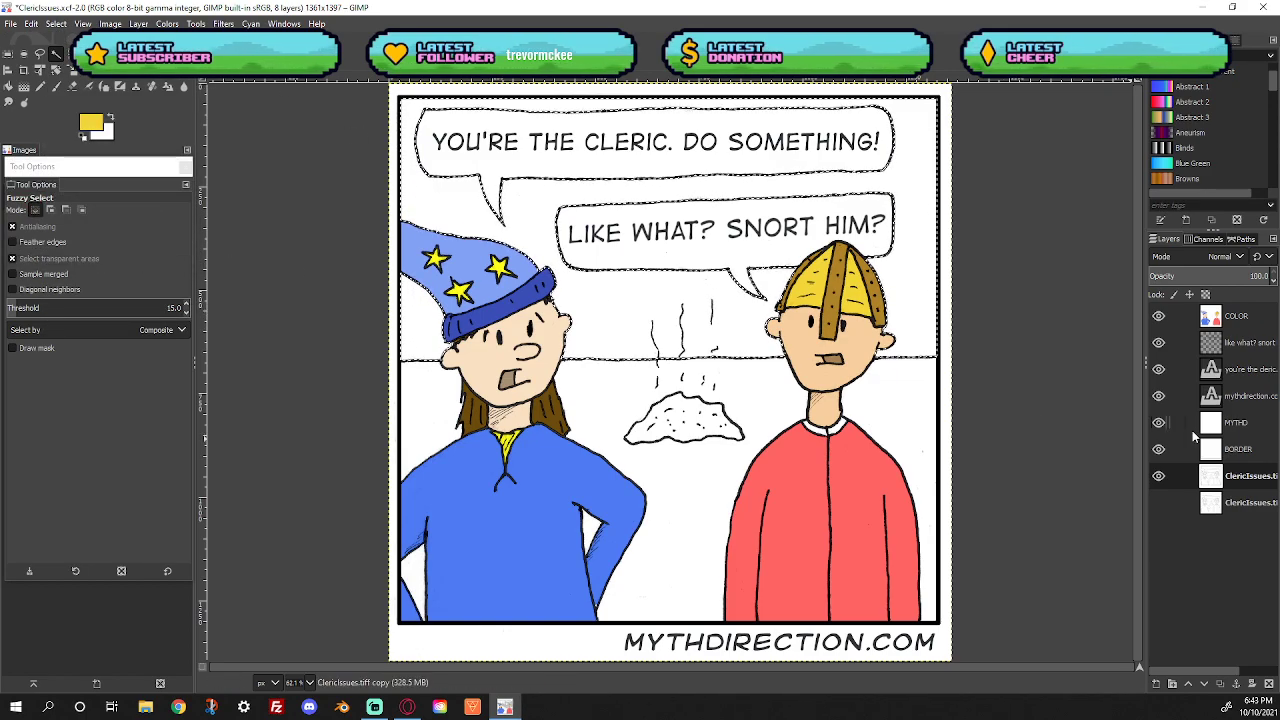
{"action": "left_click", "coordinate": [1236, 316]}
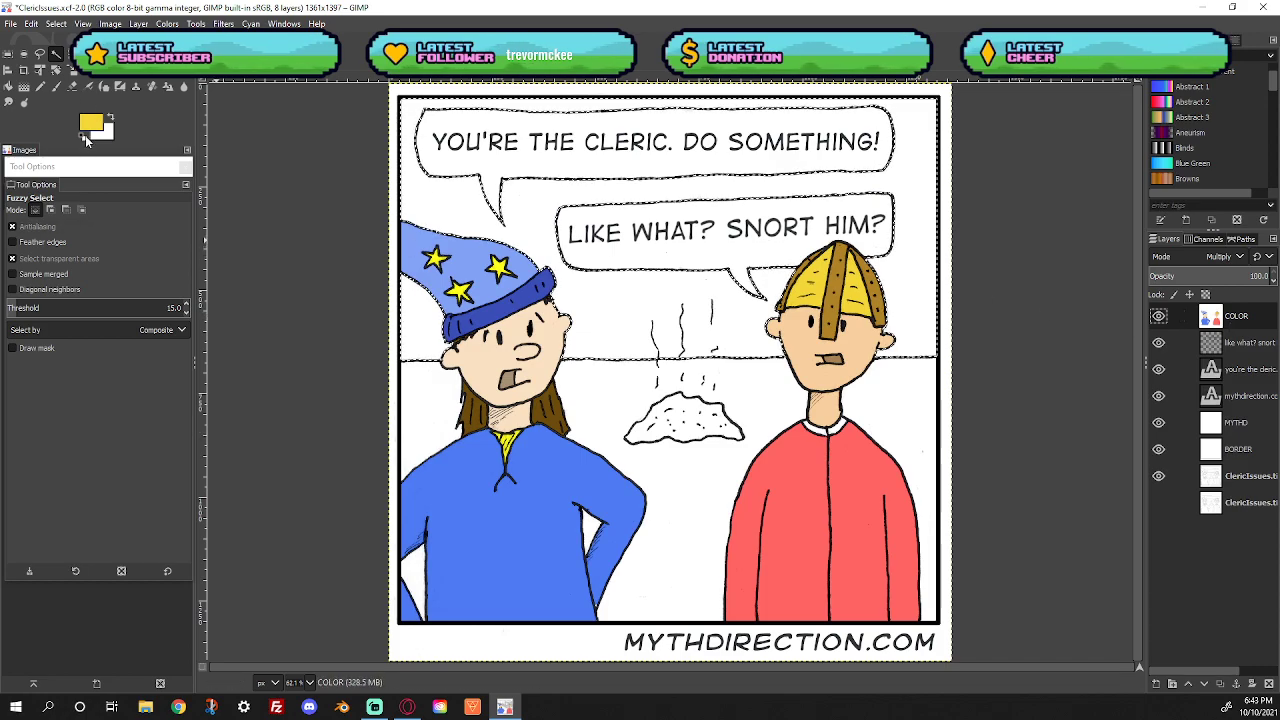
Set the foreground color to the muted blue-gray 626478
{"action": "left_click", "coordinate": [89, 127]}
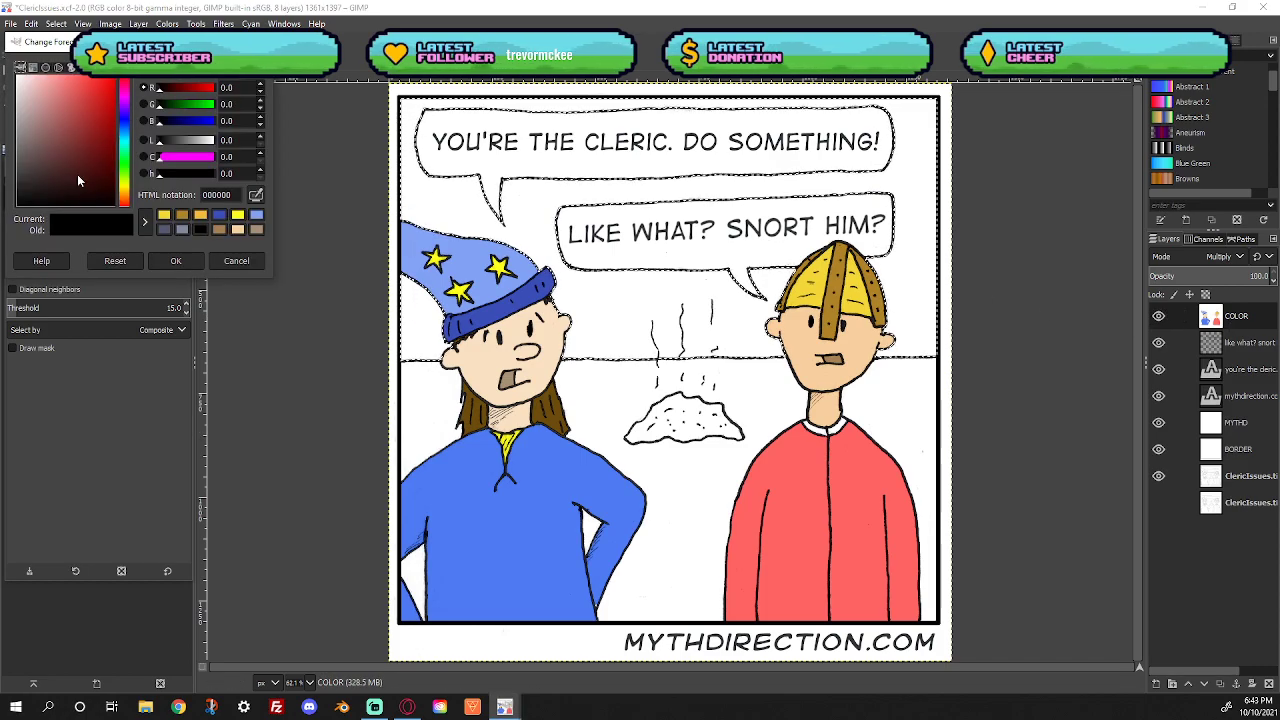
{"action": "left_click", "coordinate": [128, 121]}
{"action": "left_click_drag", "start_coordinate": [23, 90], "coordinate": [34, 146]}
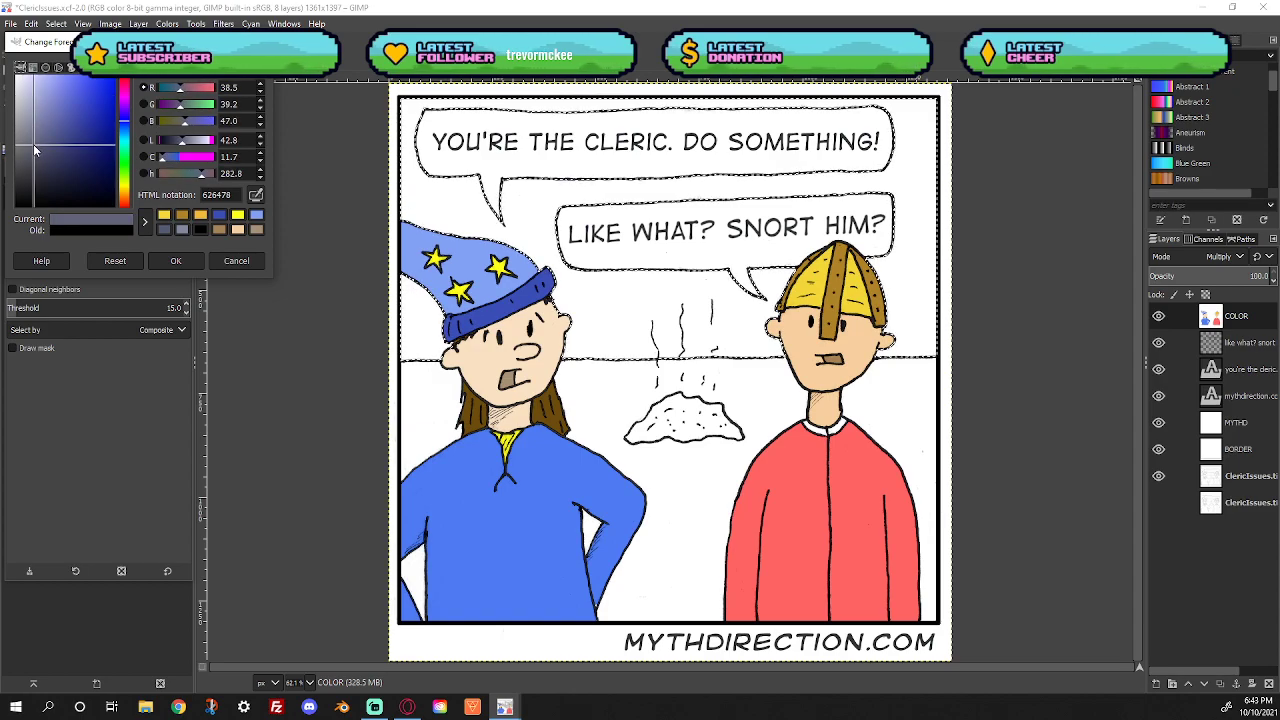
{"action": "left_click", "coordinate": [181, 262]}
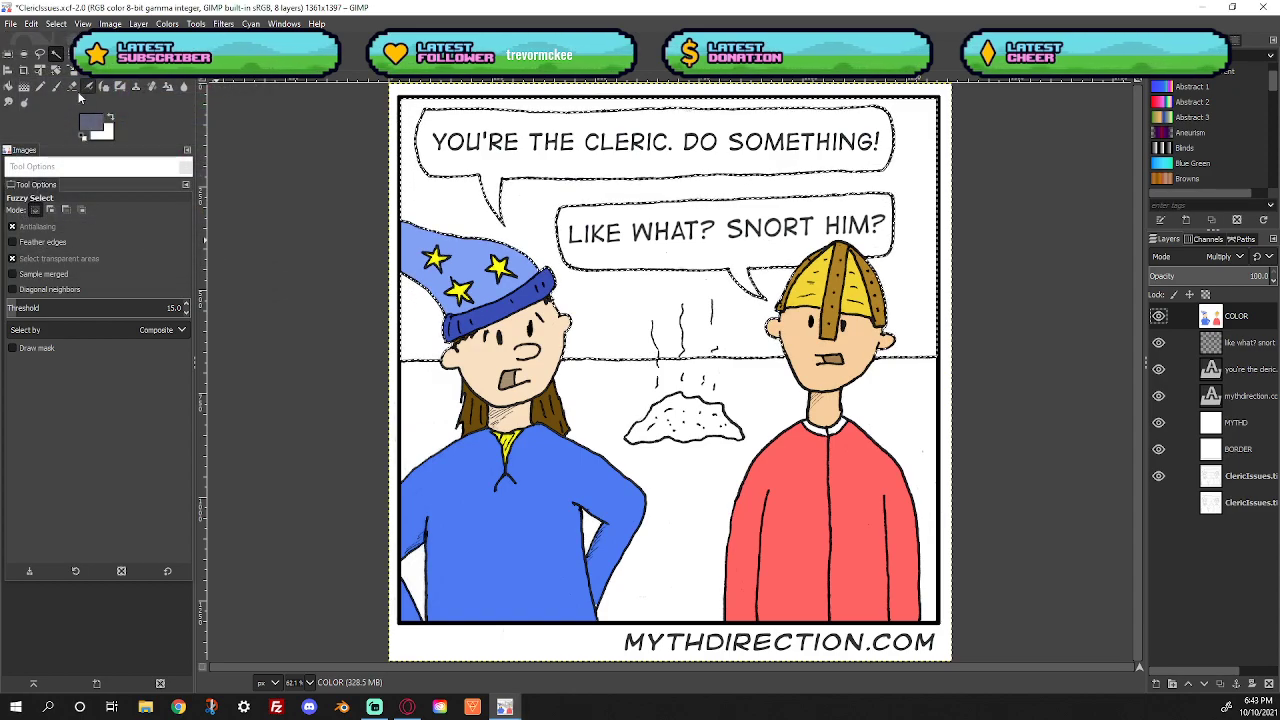
Fill the selected background wall with a linear foreground-to-background gradient ending below the horizon, and clear the selection
{"action": "left_click", "coordinate": [23, 88]}
{"action": "left_click_drag", "start_coordinate": [648, 120], "coordinate": [663, 339]}
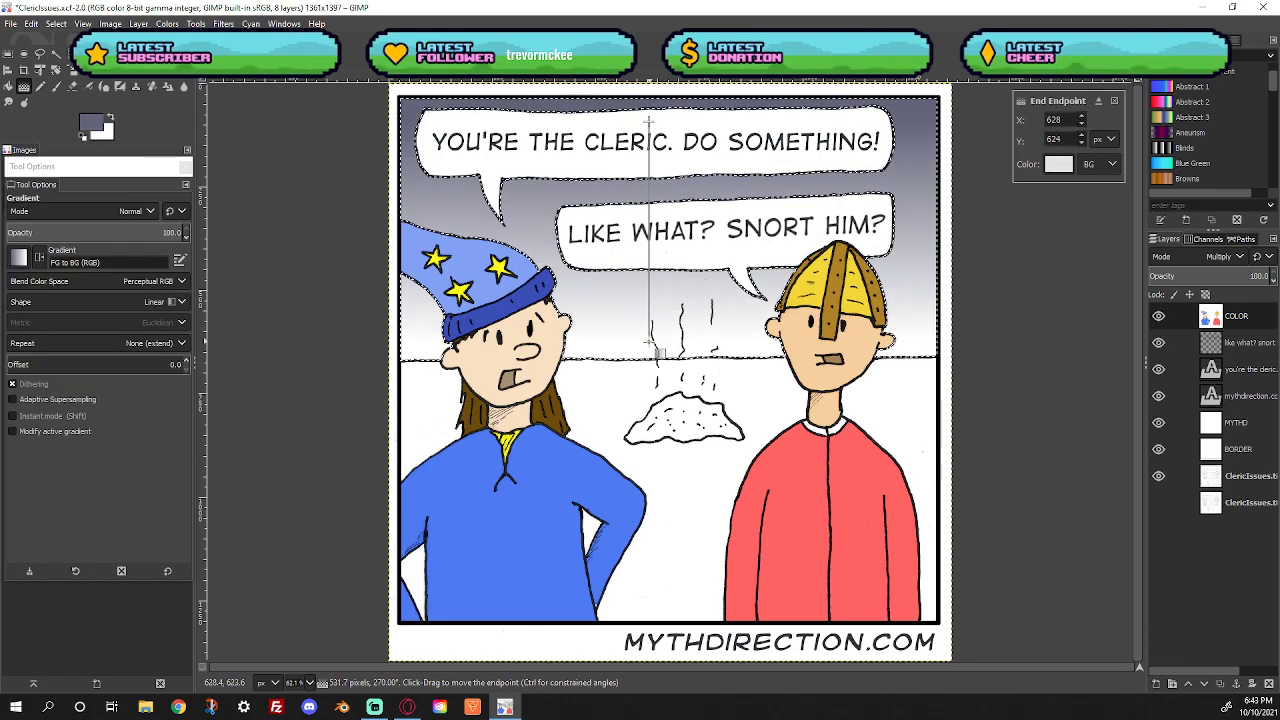
{"action": "left_click_drag", "start_coordinate": [650, 345], "coordinate": [657, 410]}
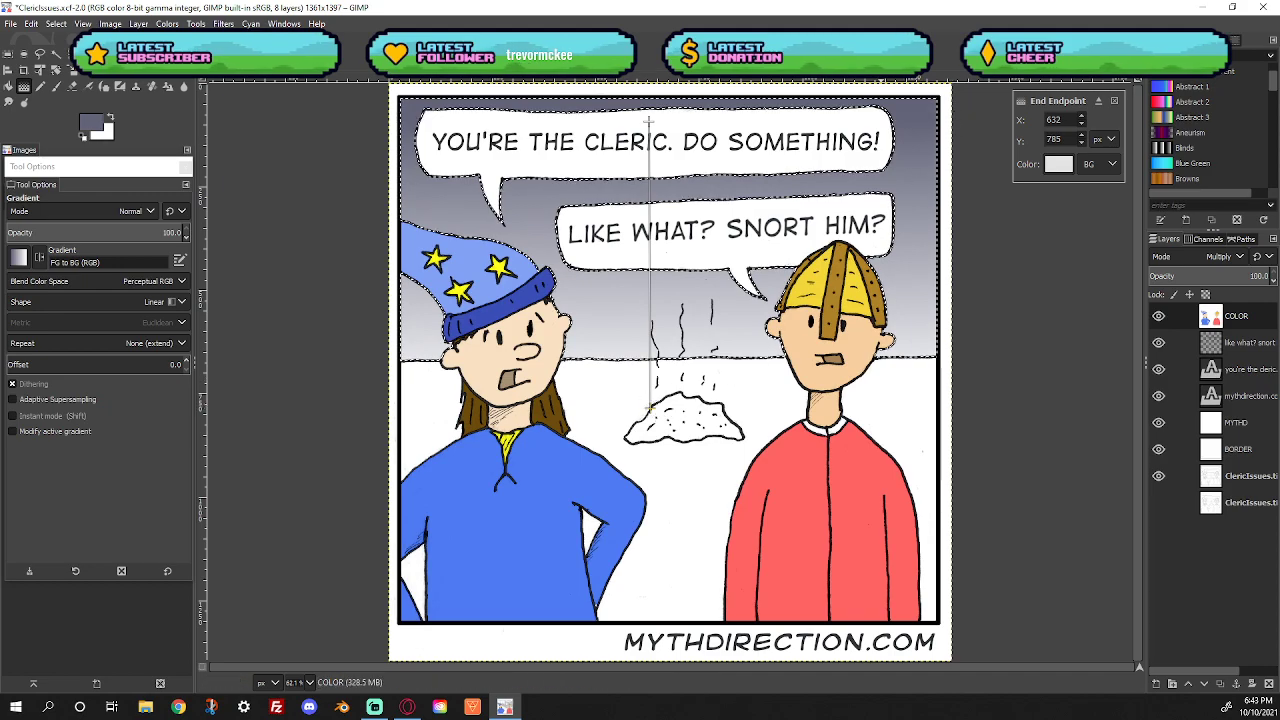
{"action": "key", "text": "r"}
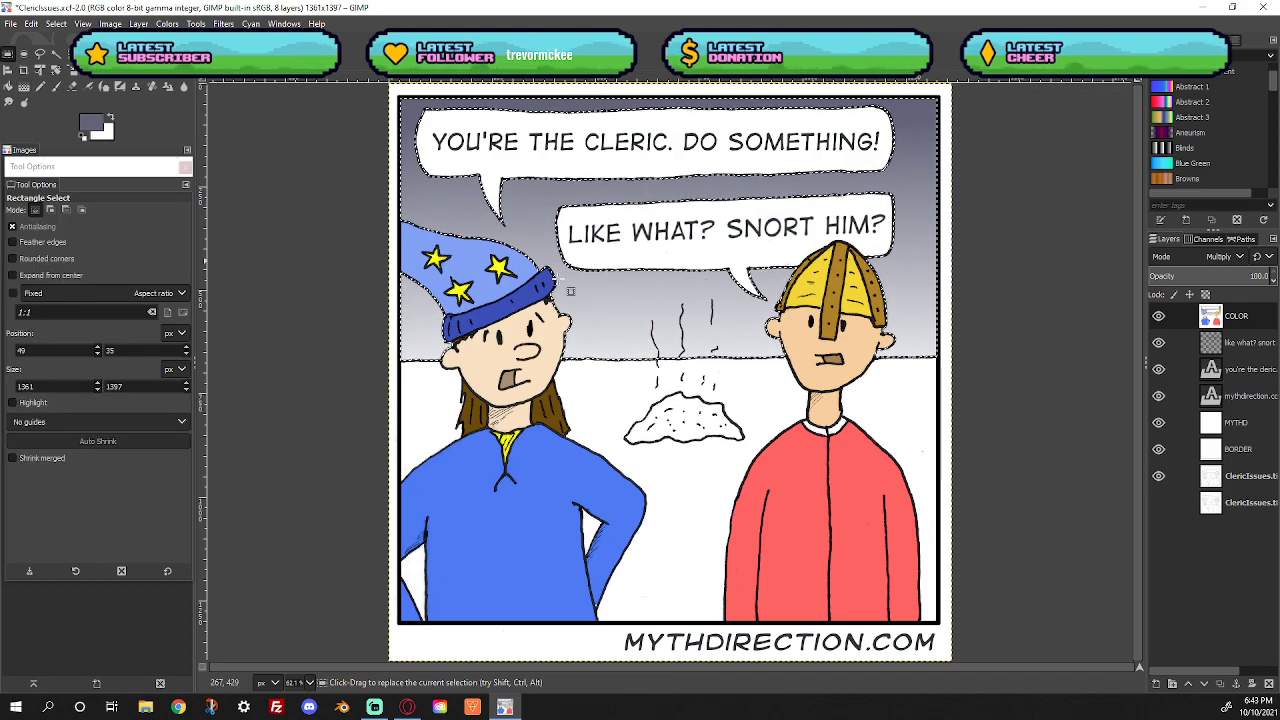
{"action": "left_click", "coordinate": [56, 23]}
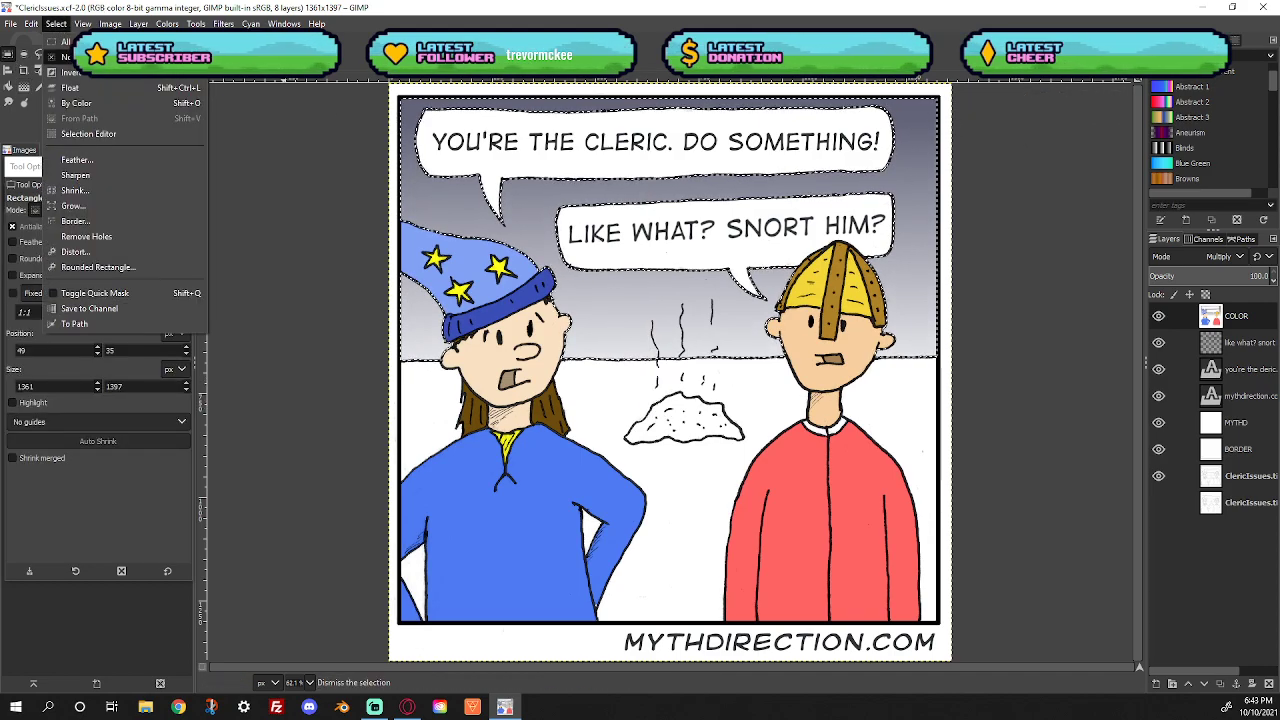
{"action": "left_click", "coordinate": [58, 57]}
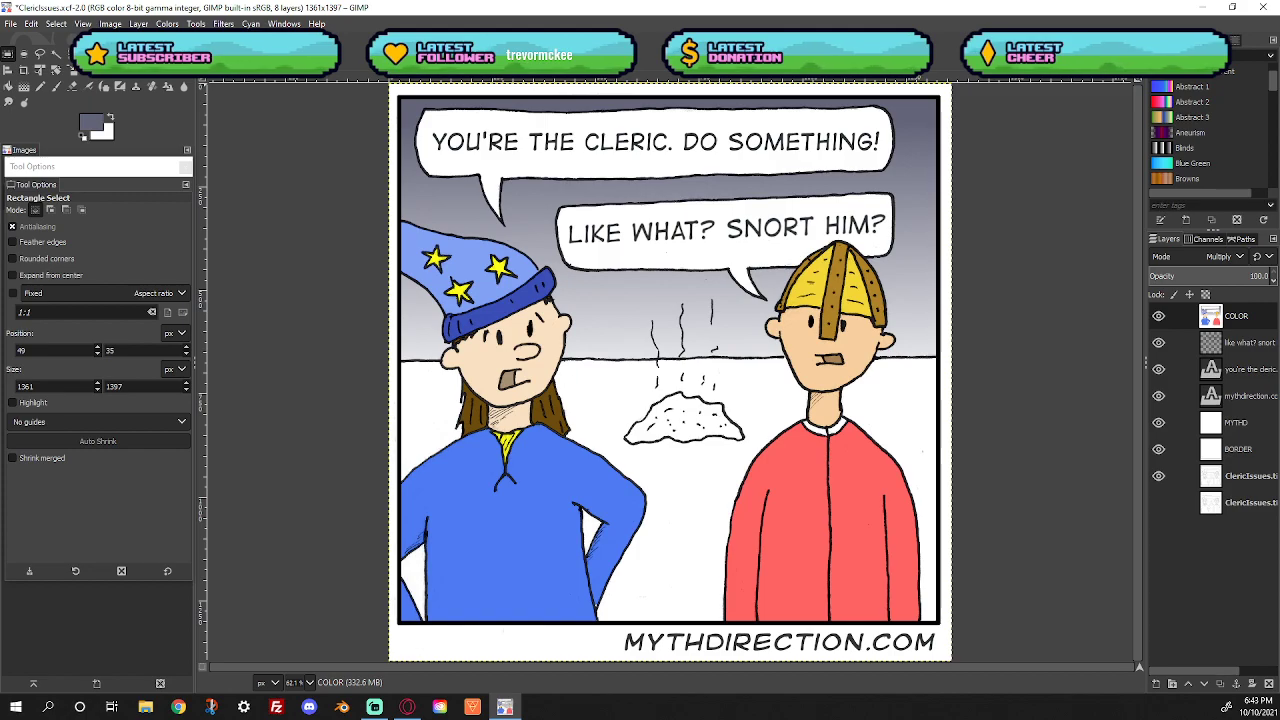
Lighten the foreground color to 9597aa for the ash pile
{"action": "key", "text": "z"}
{"action": "left_click_drag", "start_coordinate": [614, 383], "coordinate": [768, 464]}
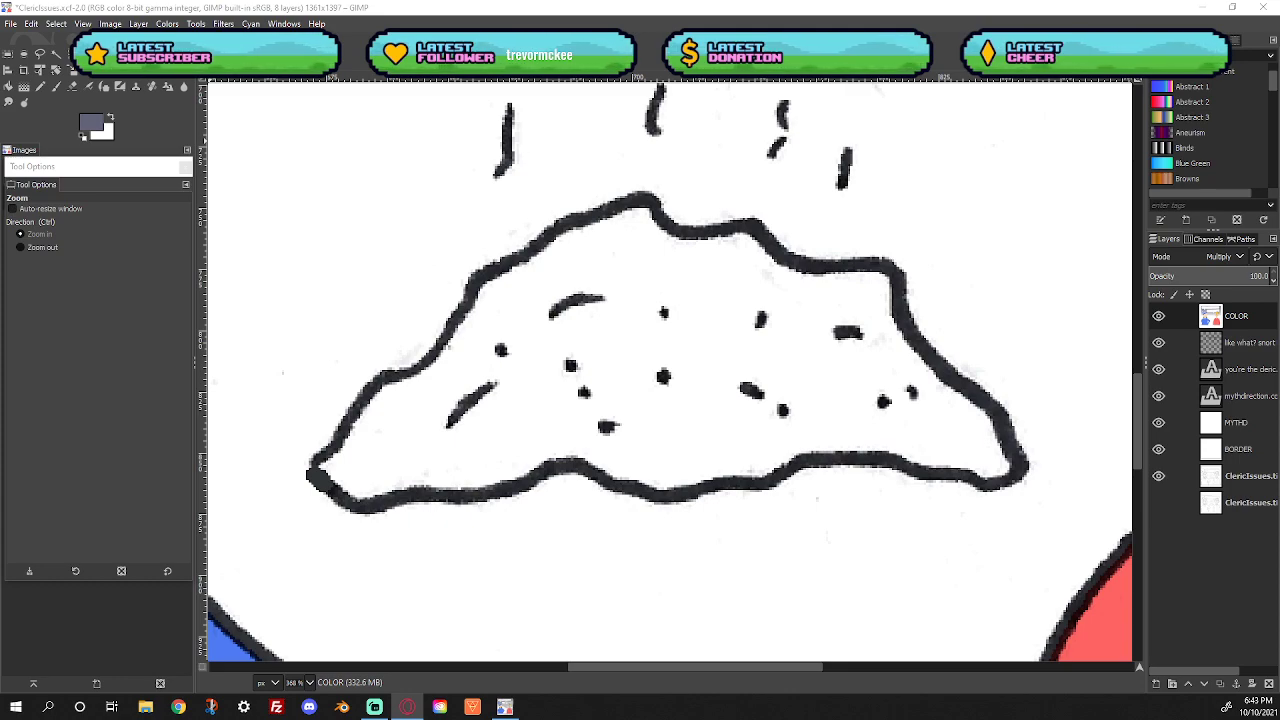
{"action": "left_click", "coordinate": [88, 127]}
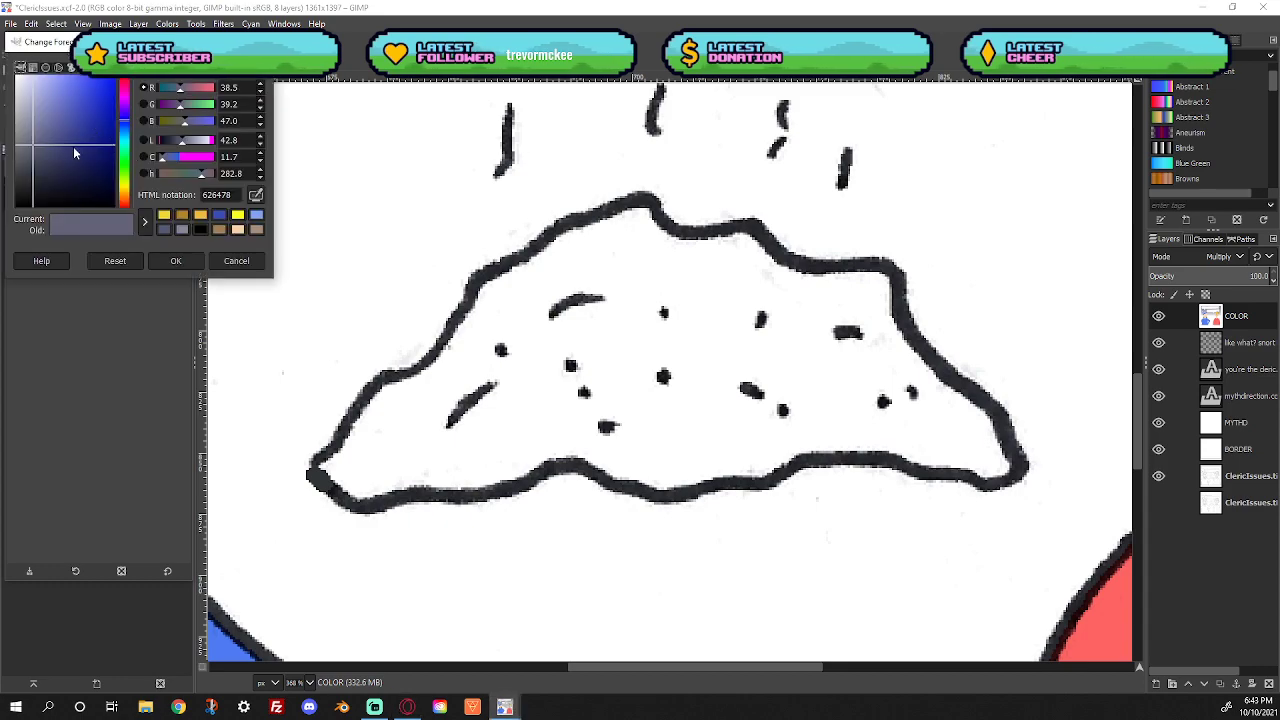
{"action": "left_click_drag", "start_coordinate": [33, 147], "coordinate": [28, 118]}
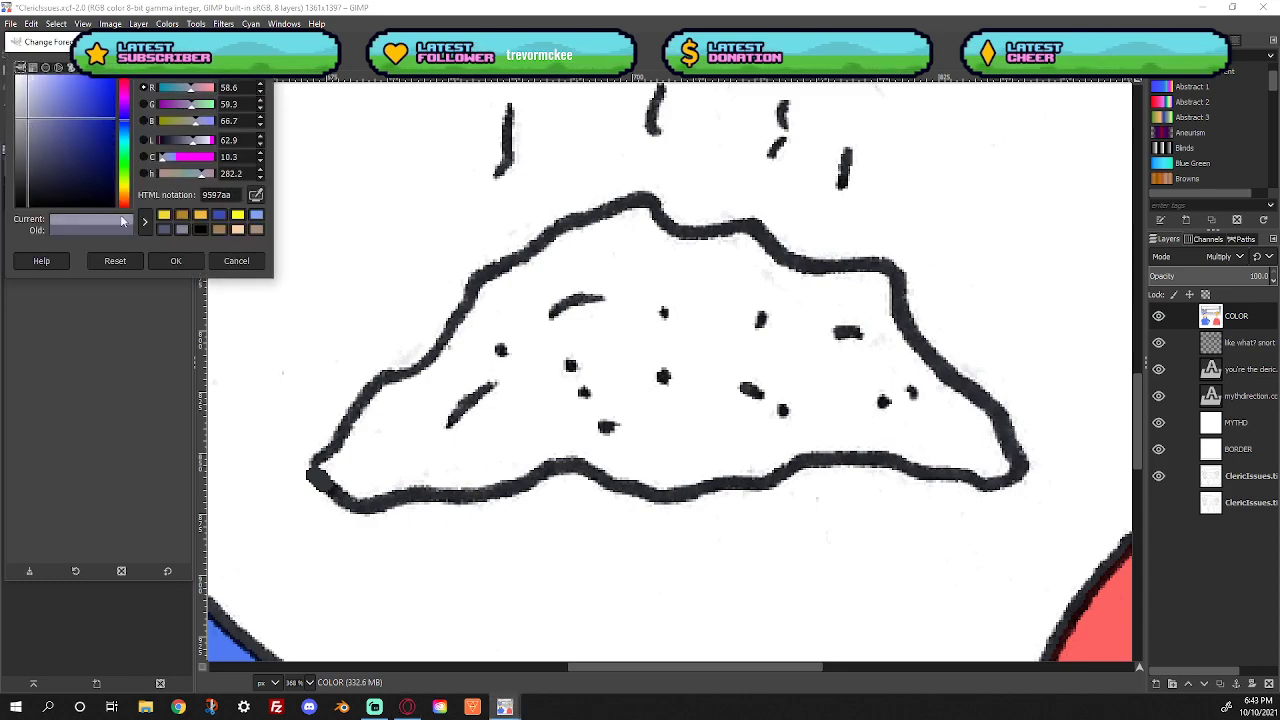
{"action": "left_click", "coordinate": [172, 261]}
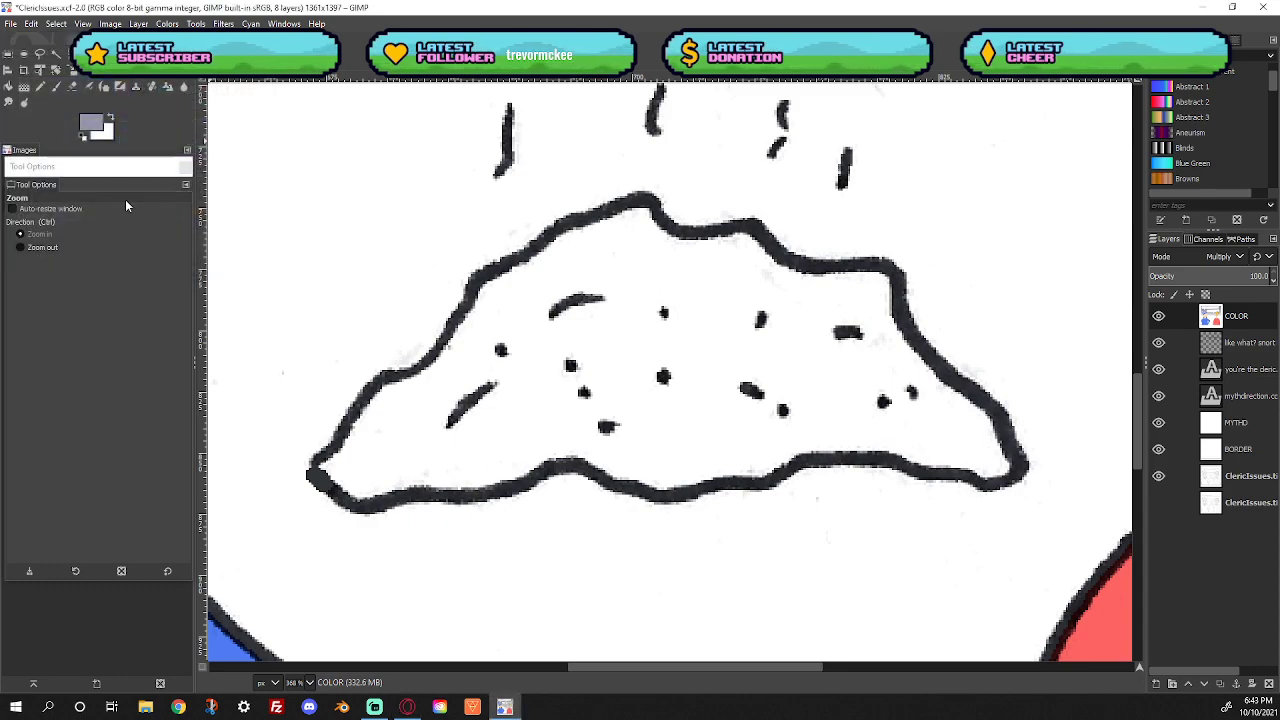
Fuzzy-select the ash pile's interior on the ClericIssues.tiff copy layer, grow the selection, and return to the COLOR layer
{"action": "left_click", "coordinate": [56, 53]}
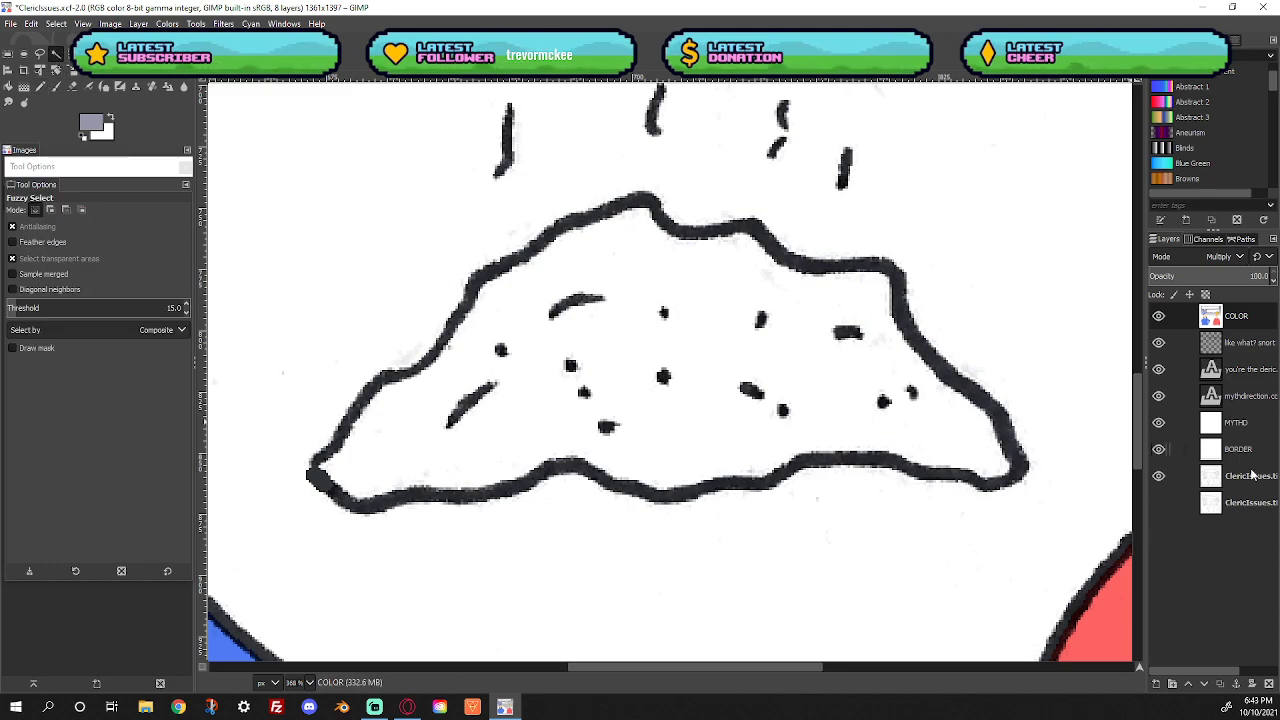
{"action": "left_click", "coordinate": [1252, 477]}
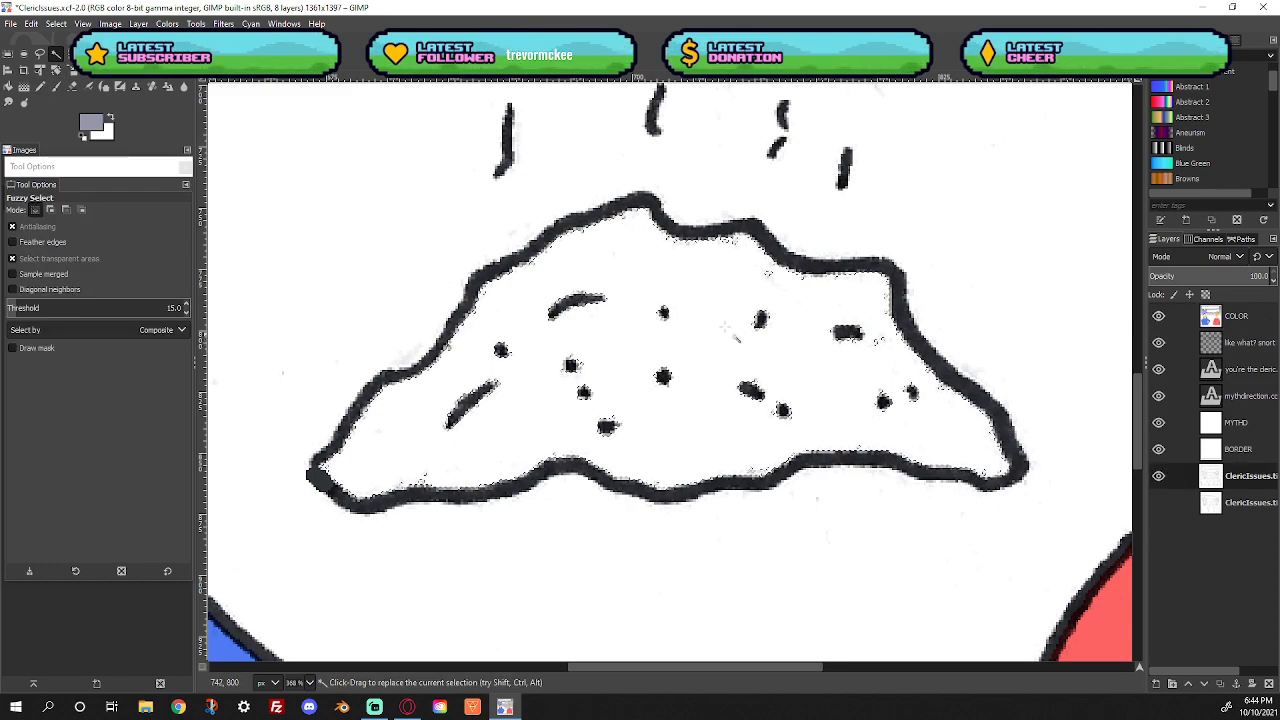
{"action": "left_click", "coordinate": [58, 21]}
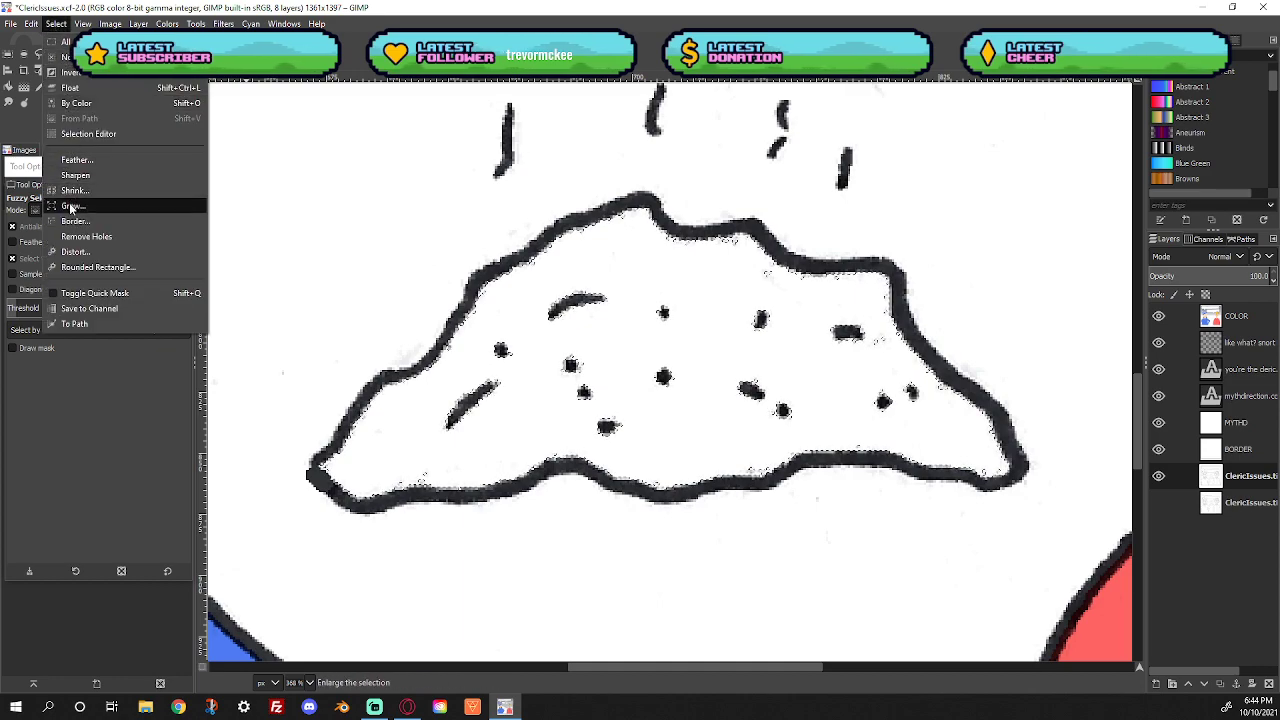
{"action": "left_click", "coordinate": [70, 207]}
{"action": "left_click", "coordinate": [91, 251]}
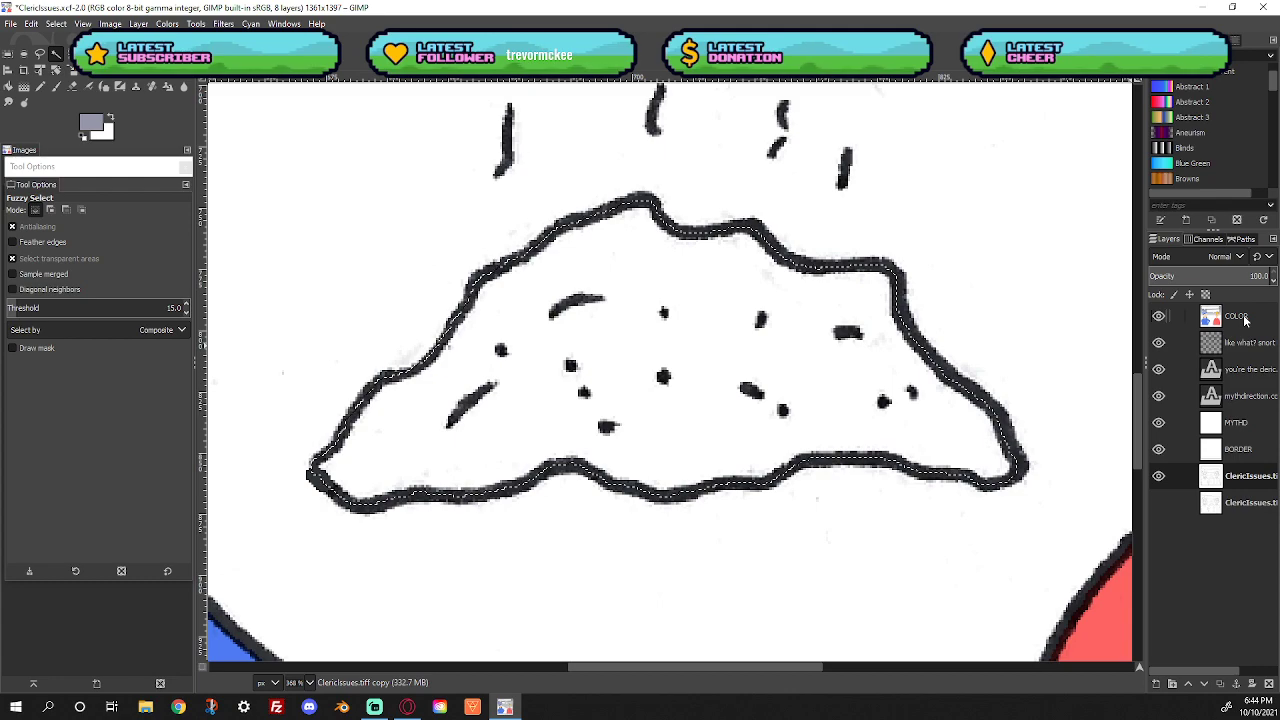
{"action": "left_click", "coordinate": [1176, 314]}
Bucket-fill the selected ash pile with the foreground gray and clear the selection
{"action": "key", "text": "shift+b"}
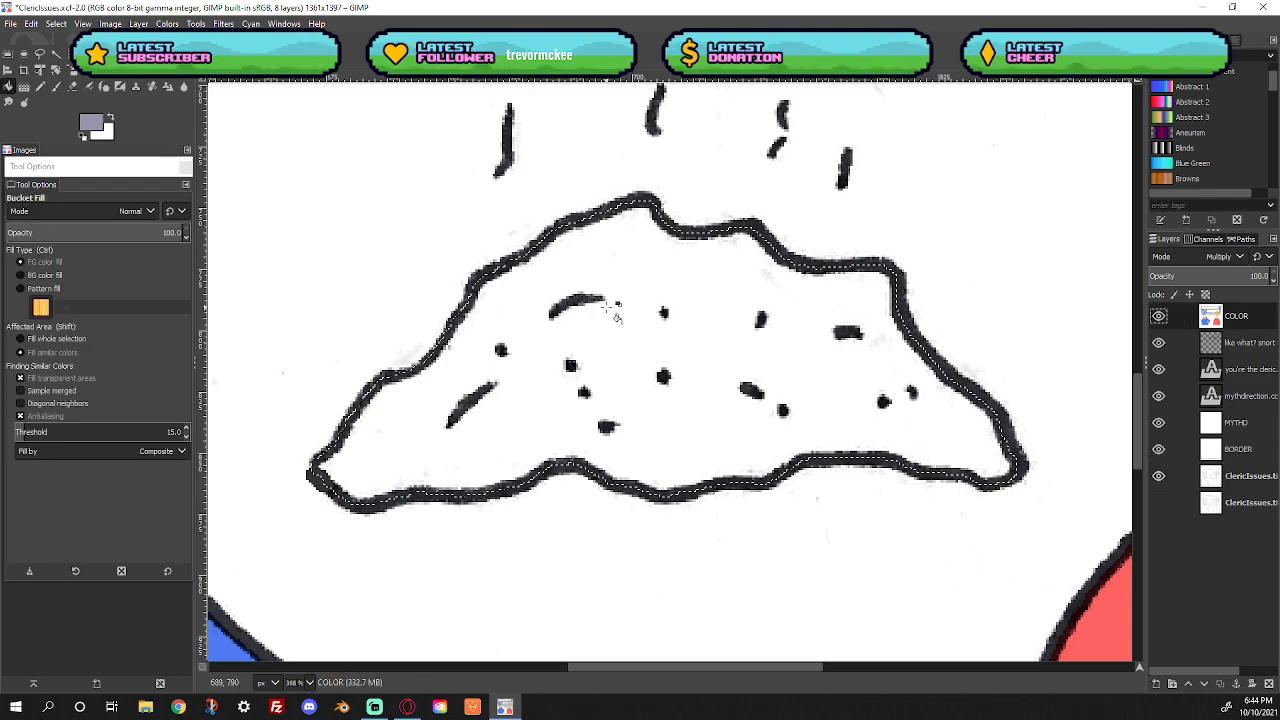
{"action": "left_click", "coordinate": [612, 316]}
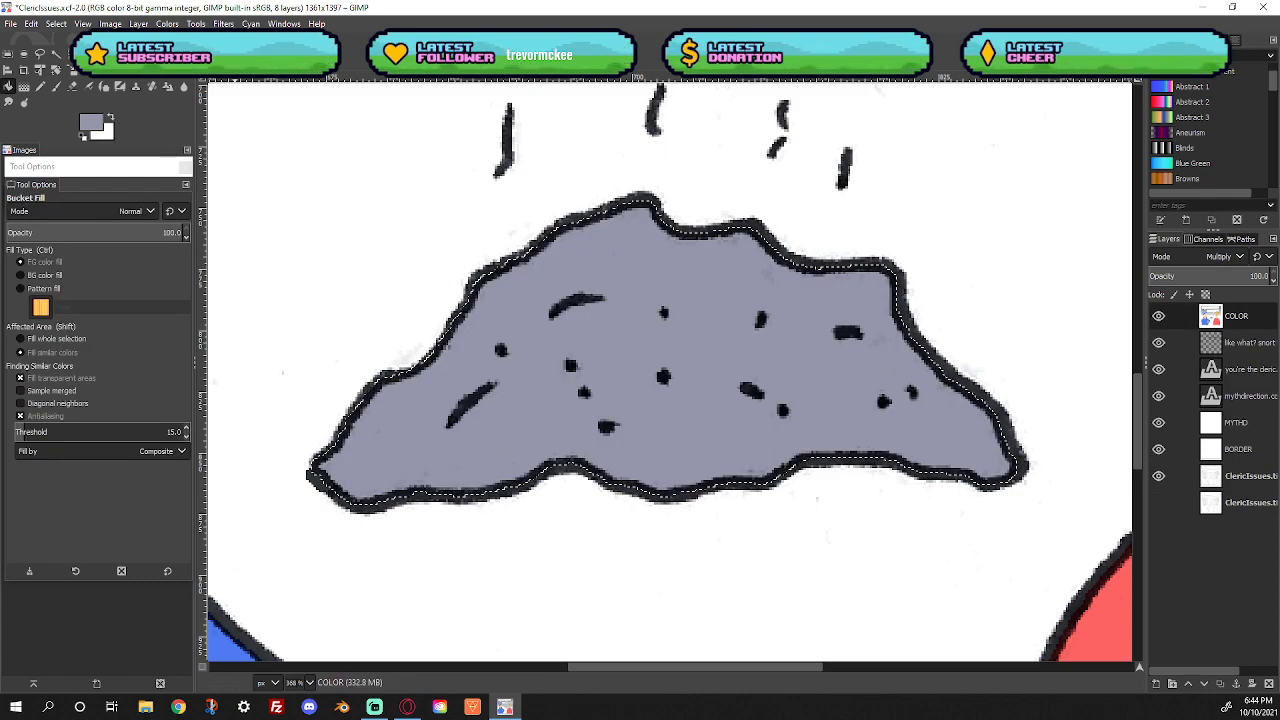
{"action": "left_click", "coordinate": [56, 24]}
{"action": "left_click", "coordinate": [62, 54]}
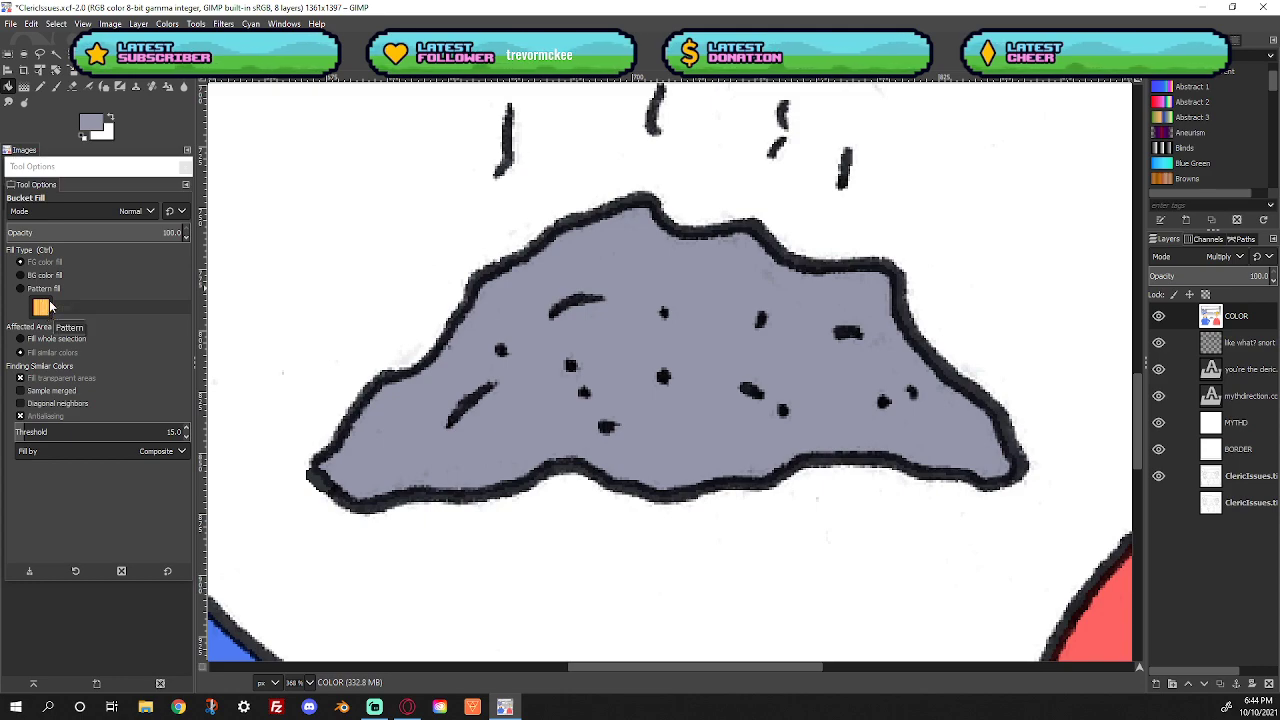
Raise the foreground gray's lightness to get a highlight color of about adafc2
{"action": "key", "text": "ctrl+Page_Down"}
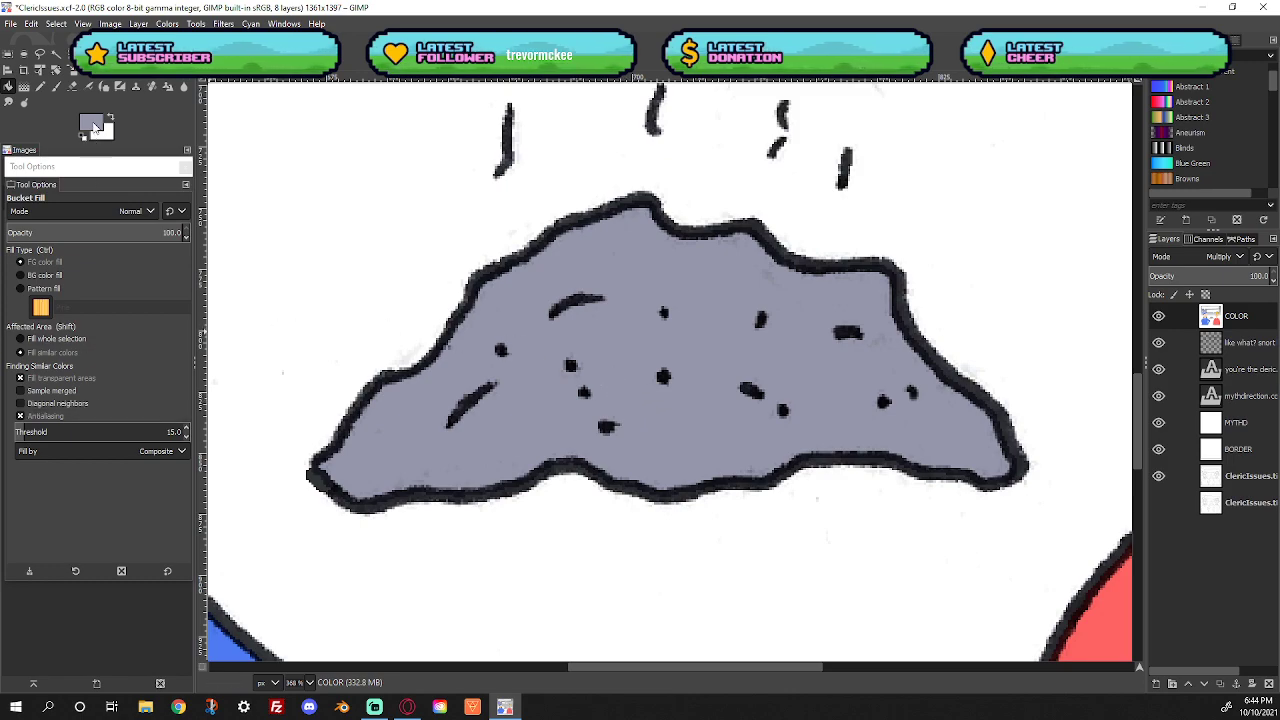
{"action": "left_click", "coordinate": [93, 124]}
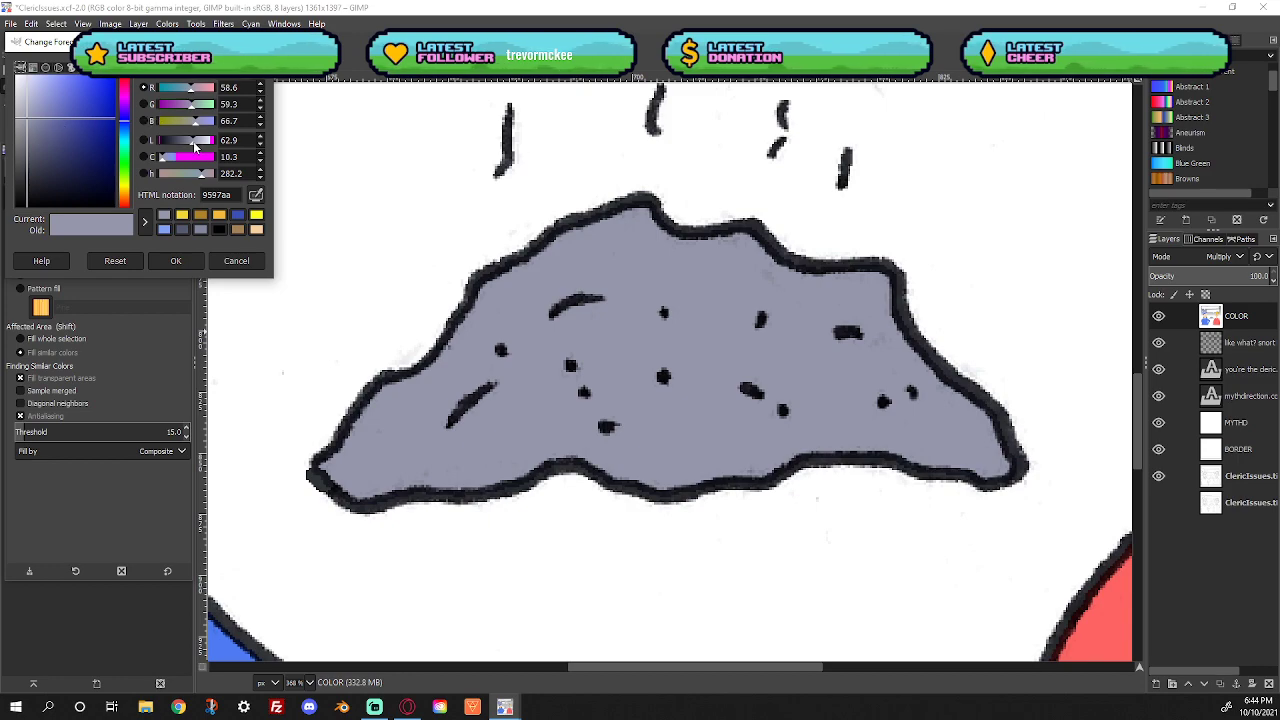
{"action": "left_click_drag", "start_coordinate": [195, 142], "coordinate": [205, 141]}
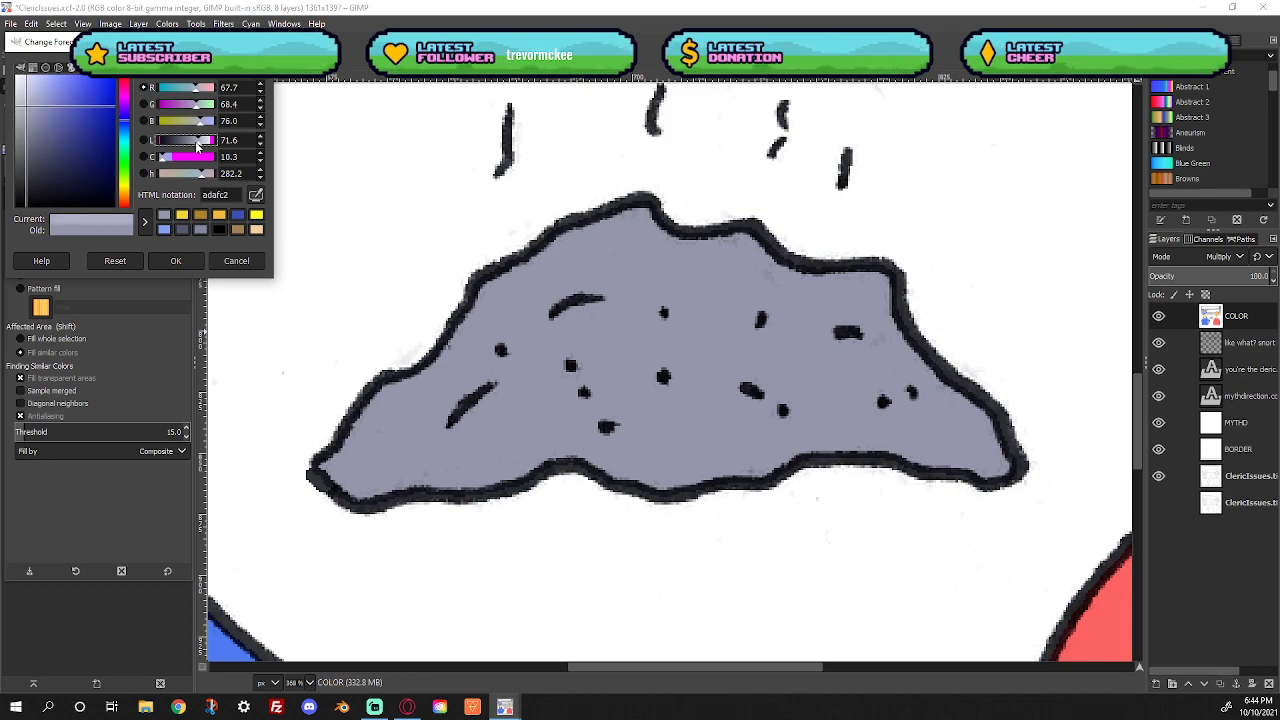
{"action": "left_click", "coordinate": [176, 261]}
Paint lighter highlights along the ash pile's right slope and beside its inner marks with the size 10 Paintbrush
{"action": "left_click", "coordinate": [55, 88]}
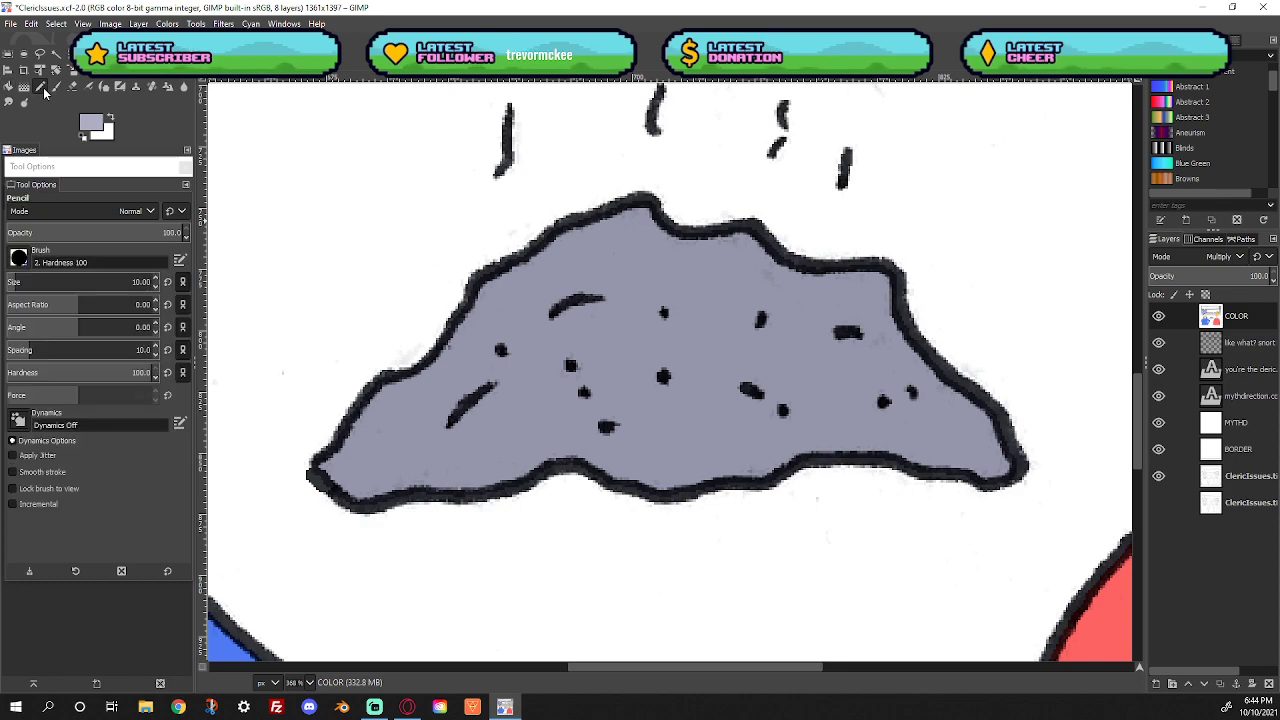
{"action": "mouse_move", "coordinate": [645, 215]}
{"action": "left_mouse_down"}
{"action": "mouse_move", "coordinate": [833, 289]}
{"action": "mouse_move", "coordinate": [877, 289]}
{"action": "mouse_move", "coordinate": [915, 365]}
{"action": "mouse_move", "coordinate": [963, 398]}
{"action": "mouse_move", "coordinate": [1012, 472]}
{"action": "left_mouse_up"}
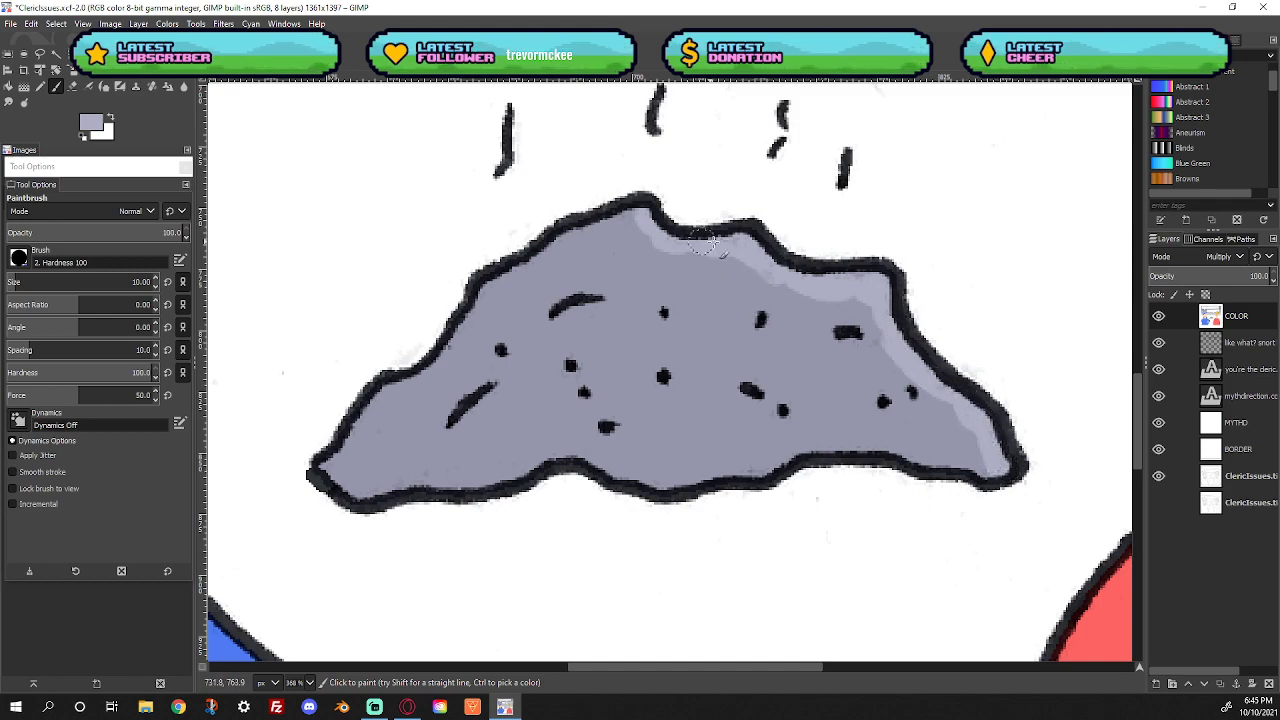
{"action": "mouse_move", "coordinate": [640, 215]}
{"action": "left_mouse_down"}
{"action": "mouse_move", "coordinate": [628, 200]}
{"action": "mouse_move", "coordinate": [672, 236]}
{"action": "left_mouse_up"}
{"action": "mouse_move", "coordinate": [705, 305]}
{"action": "left_mouse_down"}
{"action": "mouse_move", "coordinate": [740, 318]}
{"action": "mouse_move", "coordinate": [768, 362]}
{"action": "left_mouse_up"}
{"action": "mouse_move", "coordinate": [548, 332]}
{"action": "left_mouse_down"}
{"action": "mouse_move", "coordinate": [598, 360]}
{"action": "mouse_move", "coordinate": [609, 381]}
{"action": "mouse_move", "coordinate": [593, 388]}
{"action": "mouse_move", "coordinate": [652, 434]}
{"action": "left_mouse_up"}
{"action": "mouse_move", "coordinate": [582, 318]}
{"action": "left_mouse_down"}
{"action": "mouse_move", "coordinate": [590, 302]}
{"action": "mouse_move", "coordinate": [612, 302]}
{"action": "left_mouse_up"}
{"action": "left_click_drag", "start_coordinate": [755, 388], "coordinate": [812, 432]}
{"action": "left_click_drag", "start_coordinate": [858, 400], "coordinate": [900, 420]}
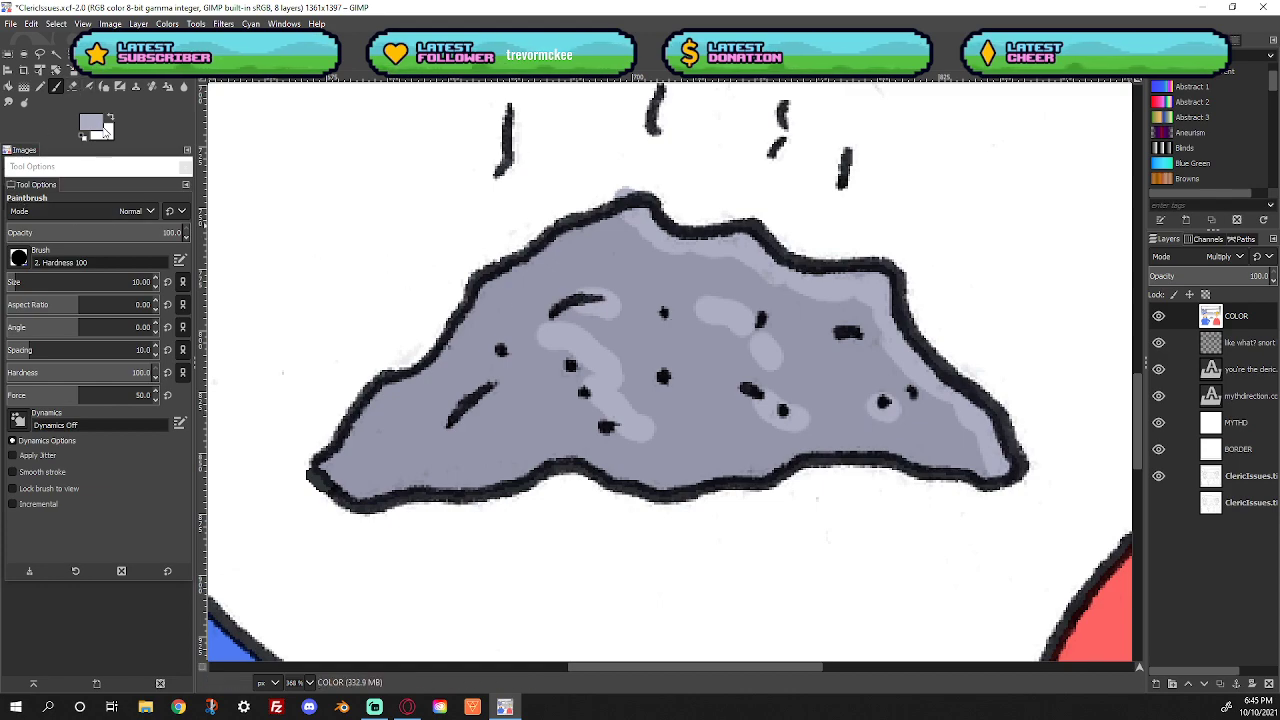
Sample the ash pile's base gray as the foreground color and lower its lightness to about 797b8d
{"action": "key", "text": "o"}
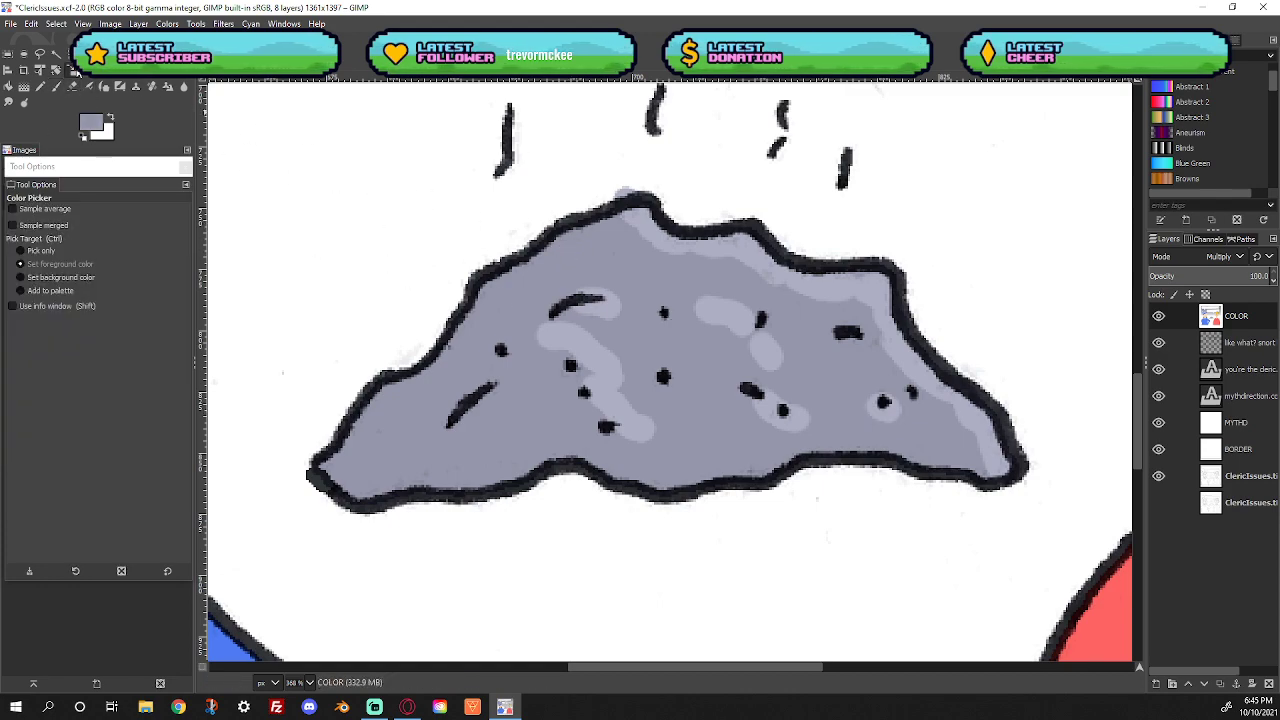
{"action": "left_click", "coordinate": [91, 122]}
{"action": "left_click_drag", "start_coordinate": [197, 146], "coordinate": [184, 146]}
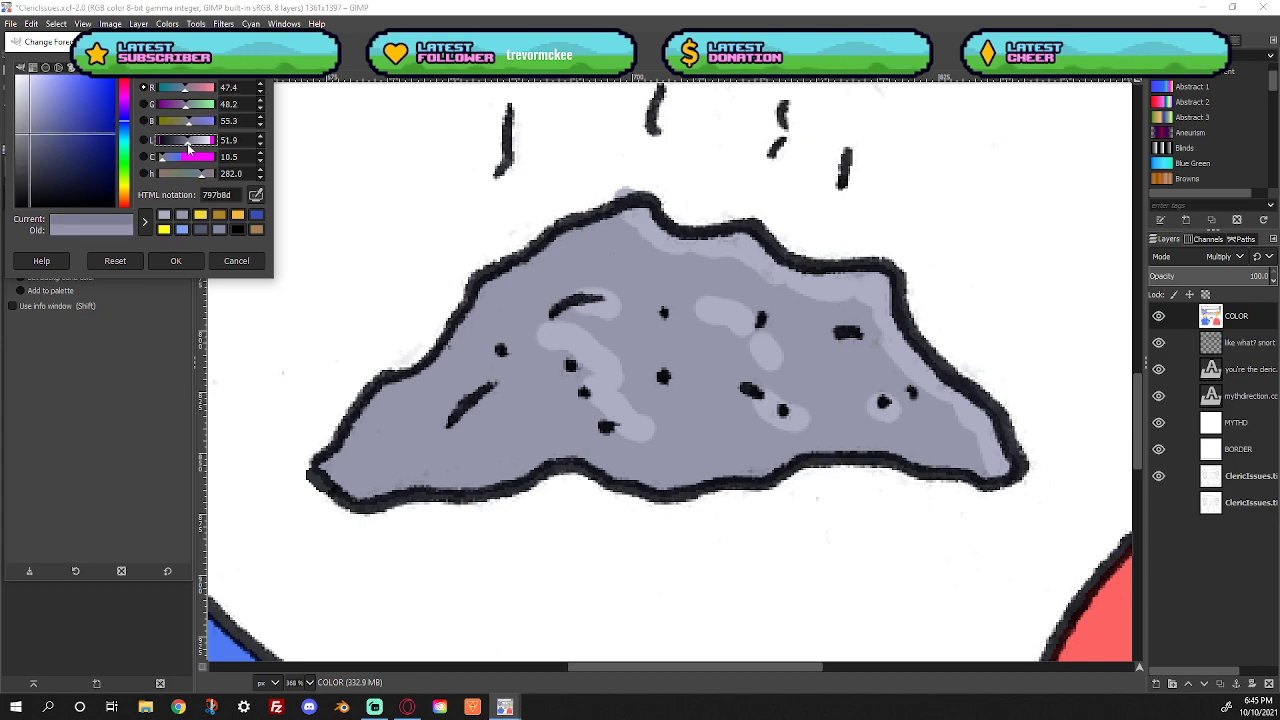
{"action": "left_click", "coordinate": [175, 261]}
Paint darker shadows along the ash pile's left slope and beside its inner marks with the Paintbrush
{"action": "key", "text": "p"}
{"action": "mouse_move", "coordinate": [626, 232]}
{"action": "left_mouse_down"}
{"action": "mouse_move", "coordinate": [502, 282]}
{"action": "mouse_move", "coordinate": [427, 376]}
{"action": "mouse_move", "coordinate": [378, 401]}
{"action": "mouse_move", "coordinate": [322, 468]}
{"action": "left_mouse_up"}
{"action": "mouse_move", "coordinate": [462, 405]}
{"action": "left_mouse_down"}
{"action": "mouse_move", "coordinate": [482, 392]}
{"action": "mouse_move", "coordinate": [438, 432]}
{"action": "left_mouse_up"}
{"action": "mouse_move", "coordinate": [562, 342]}
{"action": "left_mouse_down"}
{"action": "mouse_move", "coordinate": [545, 314]}
{"action": "mouse_move", "coordinate": [535, 352]}
{"action": "mouse_move", "coordinate": [570, 396]}
{"action": "mouse_move", "coordinate": [557, 402]}
{"action": "mouse_move", "coordinate": [545, 386]}
{"action": "mouse_move", "coordinate": [553, 413]}
{"action": "mouse_move", "coordinate": [537, 445]}
{"action": "left_mouse_up"}
{"action": "left_click_drag", "start_coordinate": [758, 382], "coordinate": [760, 427]}
{"action": "mouse_move", "coordinate": [700, 349]}
{"action": "left_mouse_down"}
{"action": "mouse_move", "coordinate": [688, 330]}
{"action": "mouse_move", "coordinate": [708, 349]}
{"action": "mouse_move", "coordinate": [700, 360]}
{"action": "mouse_move", "coordinate": [643, 375]}
{"action": "left_mouse_up"}
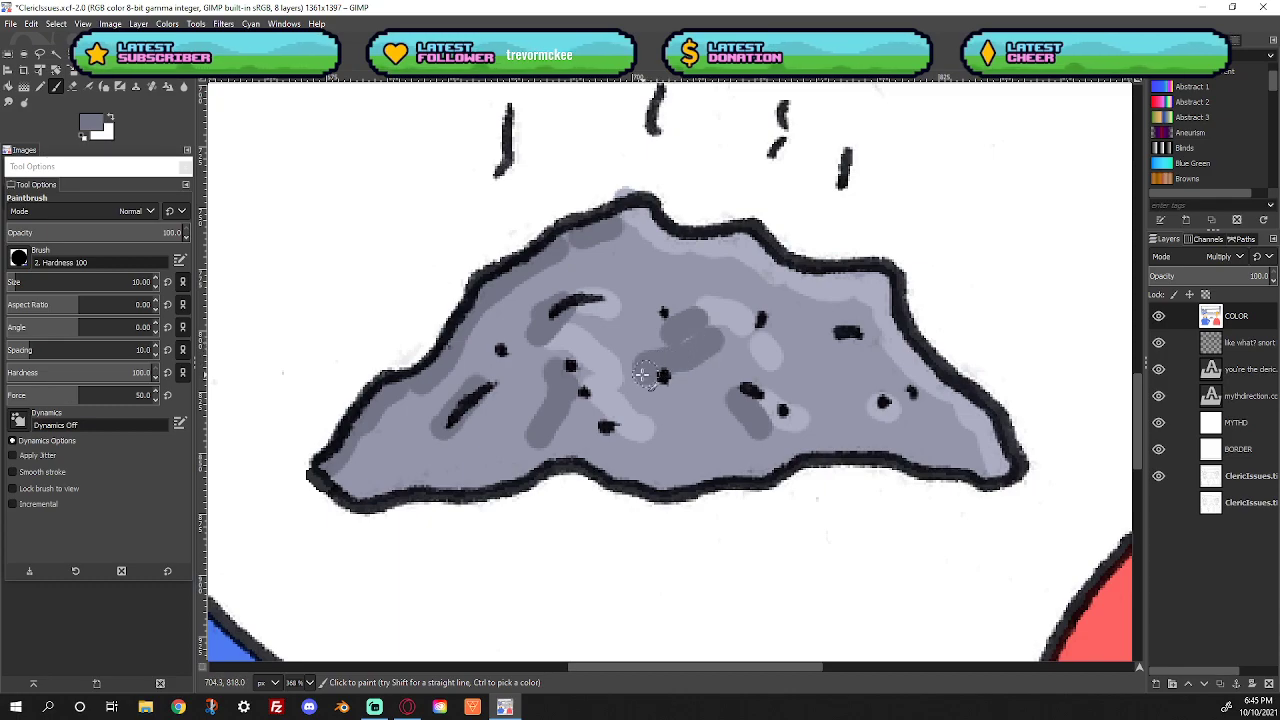
{"action": "left_click_drag", "start_coordinate": [826, 372], "coordinate": [848, 426]}
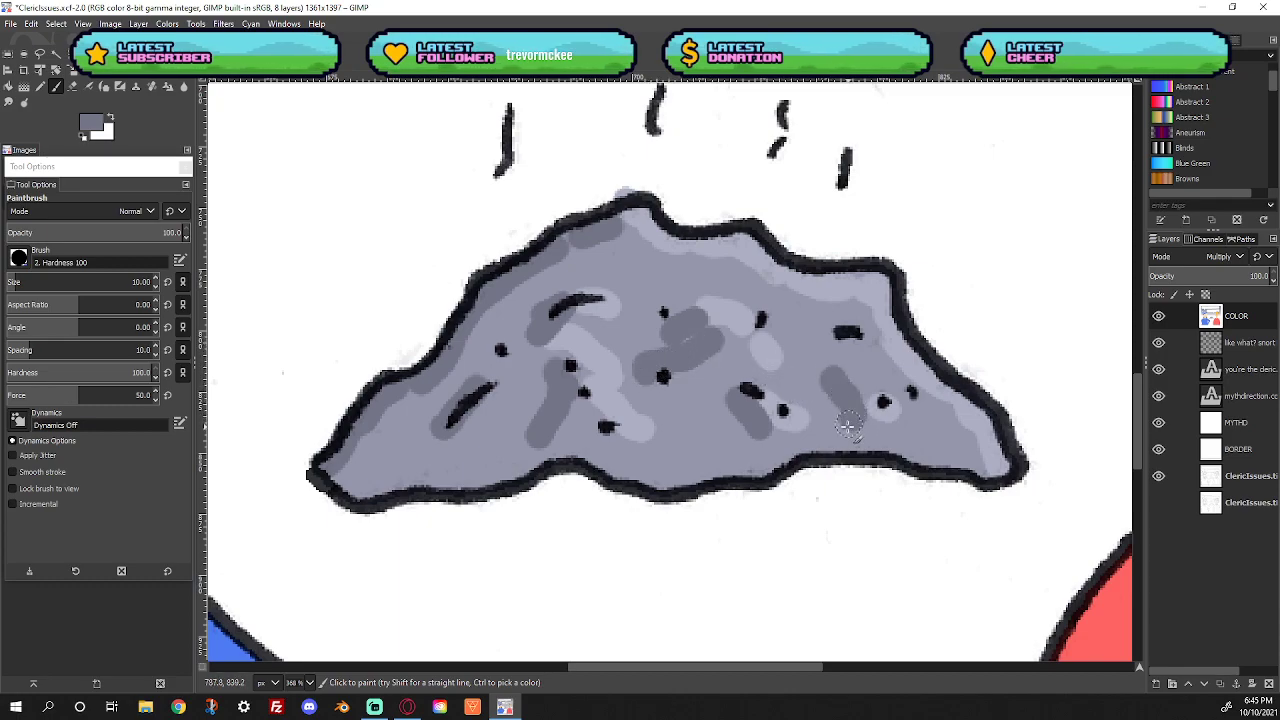
{"action": "mouse_move", "coordinate": [812, 343]}
{"action": "left_mouse_down"}
{"action": "mouse_move", "coordinate": [848, 345]}
{"action": "mouse_move", "coordinate": [828, 358]}
{"action": "left_mouse_up"}
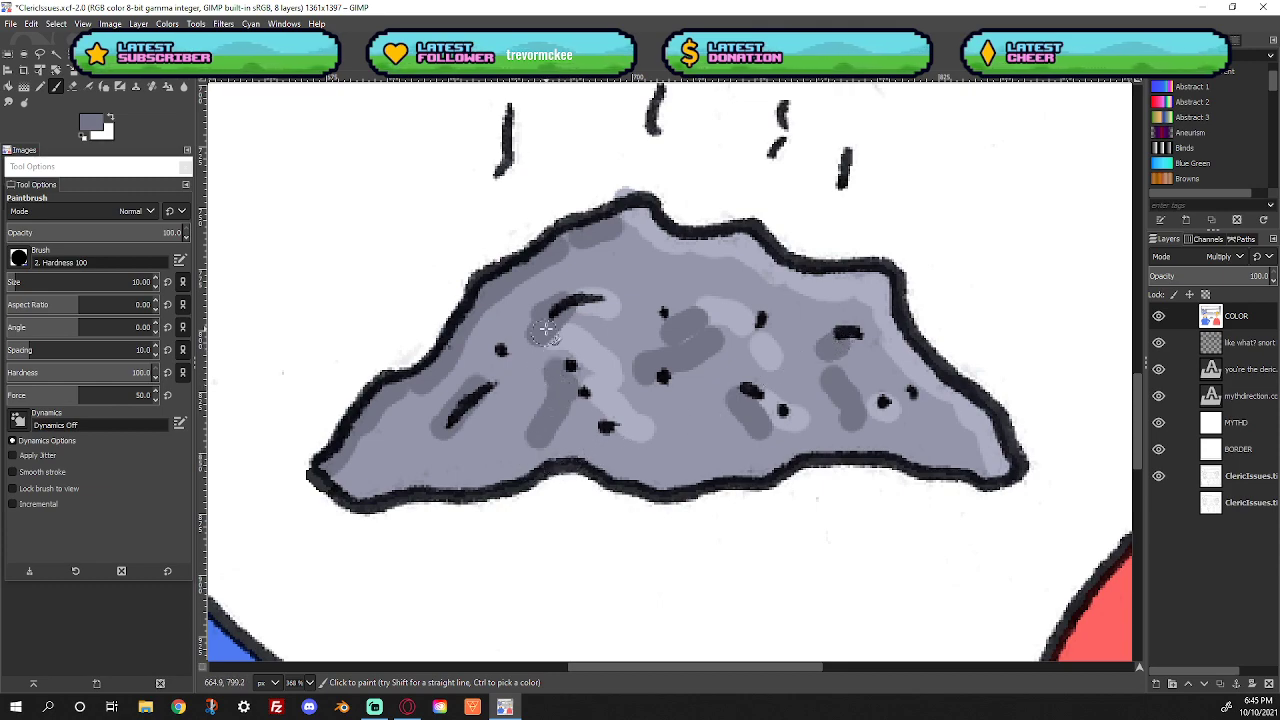
Erase the stray highlight paint outside the ash pile's peak and fit the whole image in the window
{"action": "left_click", "coordinate": [72, 87]}
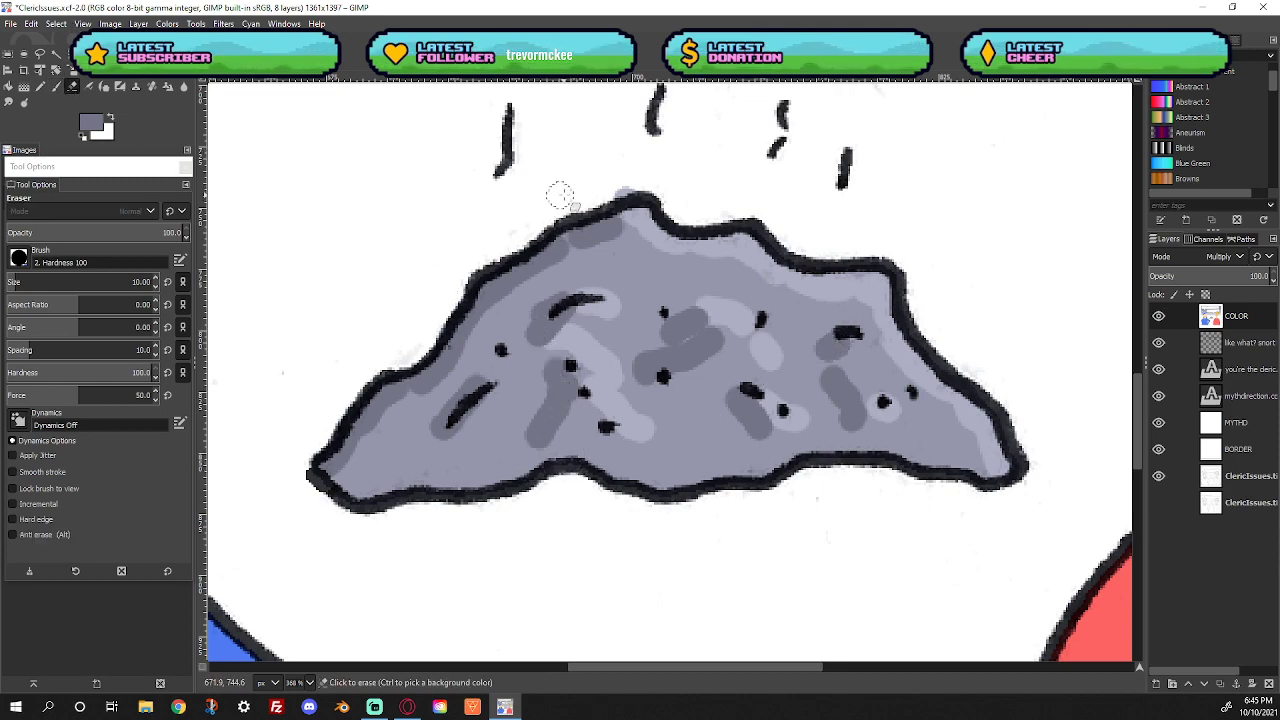
{"action": "right_click", "coordinate": [671, 284]}
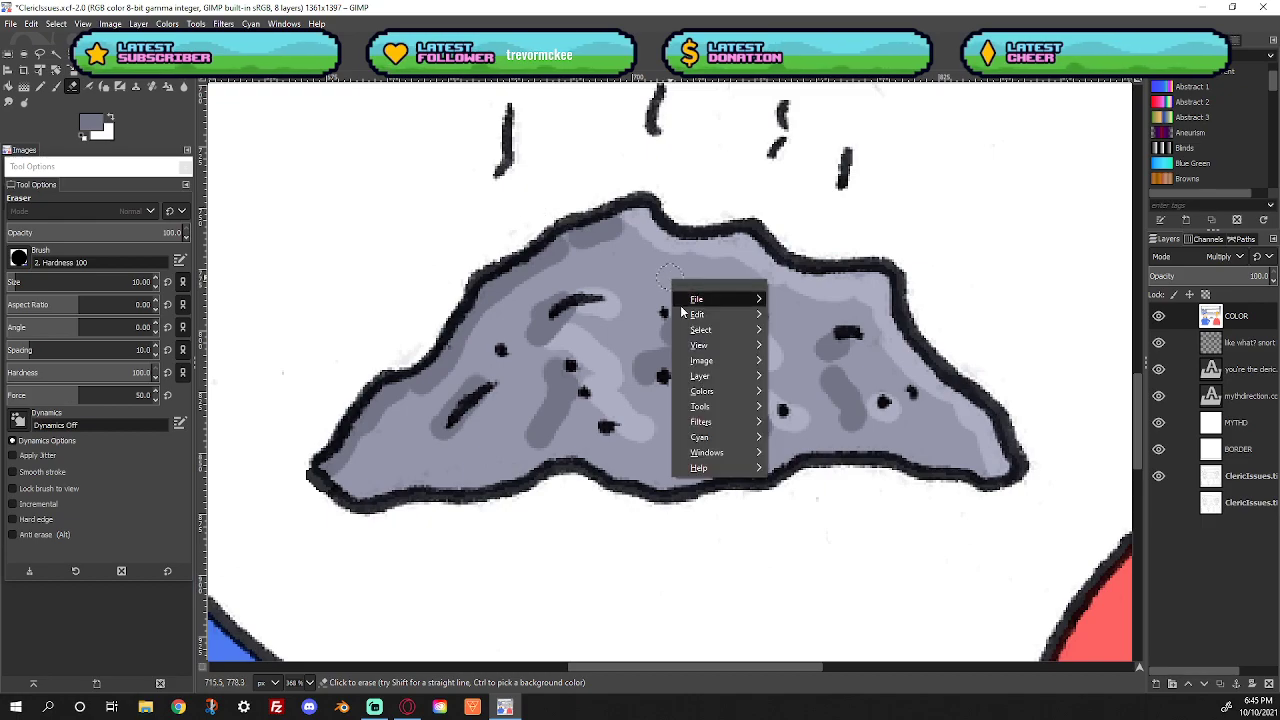
{"action": "mouse_move", "coordinate": [730, 345]}
{"action": "mouse_move", "coordinate": [828, 335]}
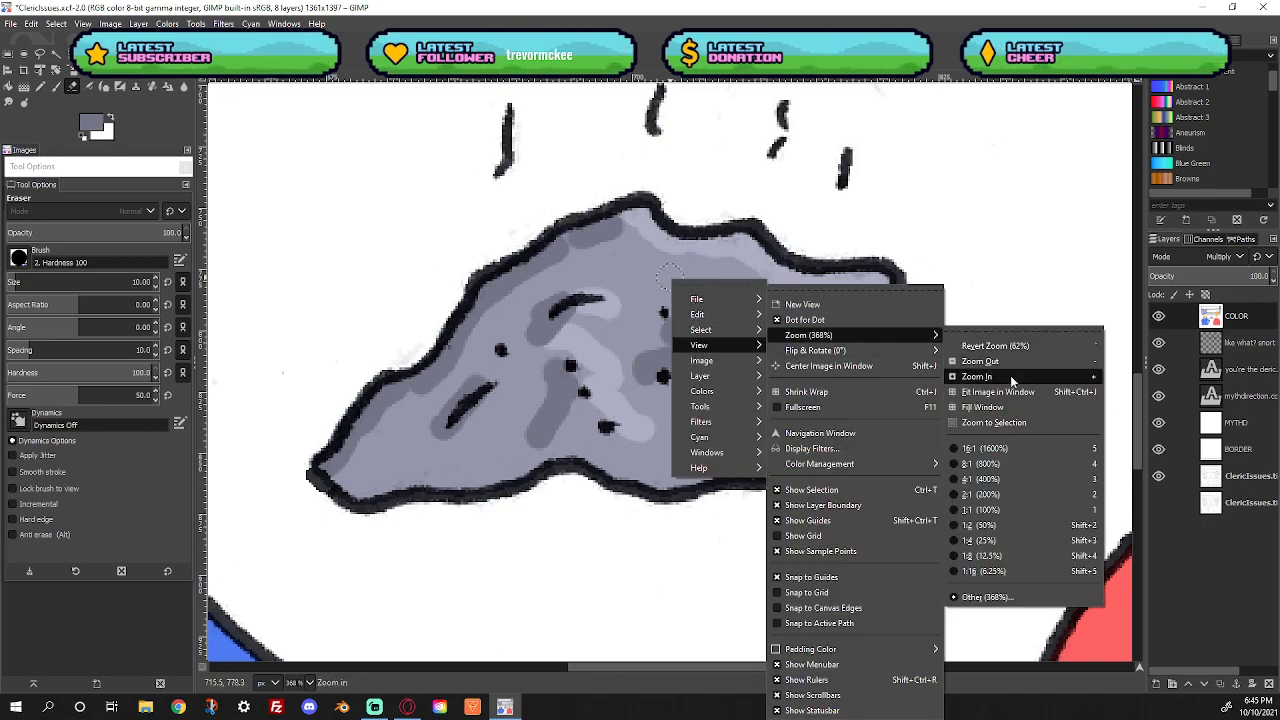
{"action": "left_click", "coordinate": [1011, 391]}
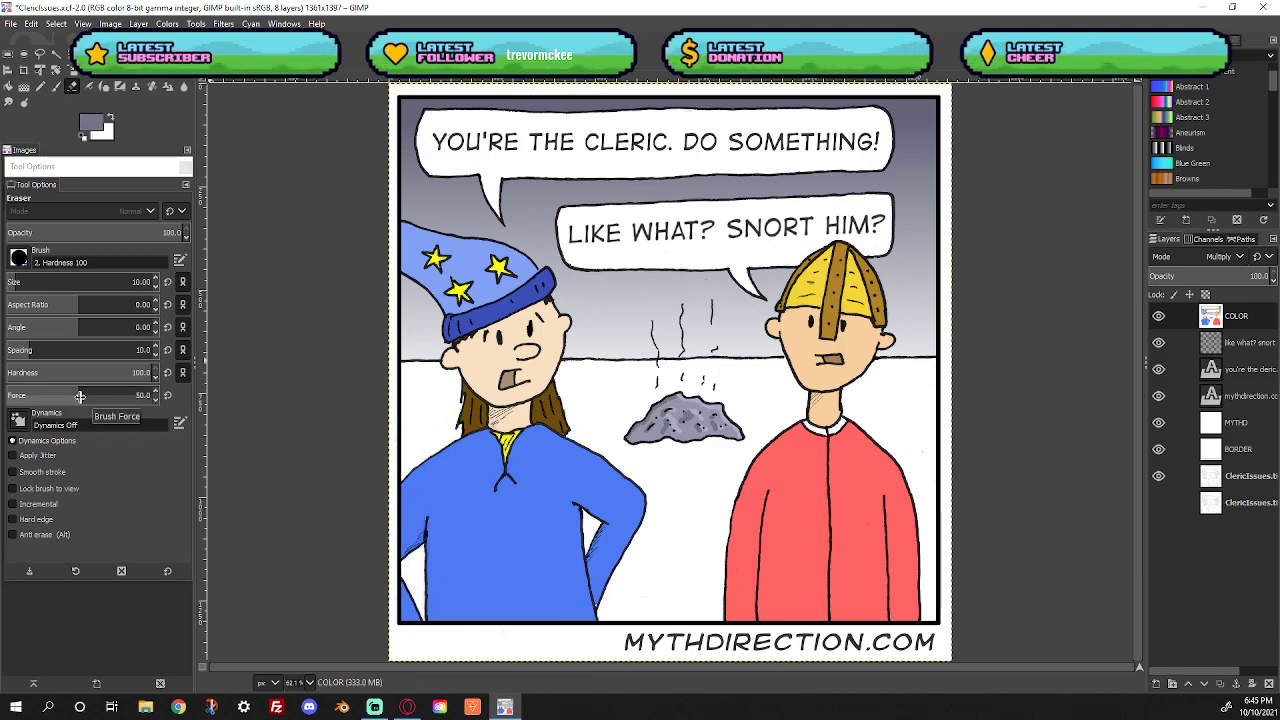
{"action": "key", "text": "z"}
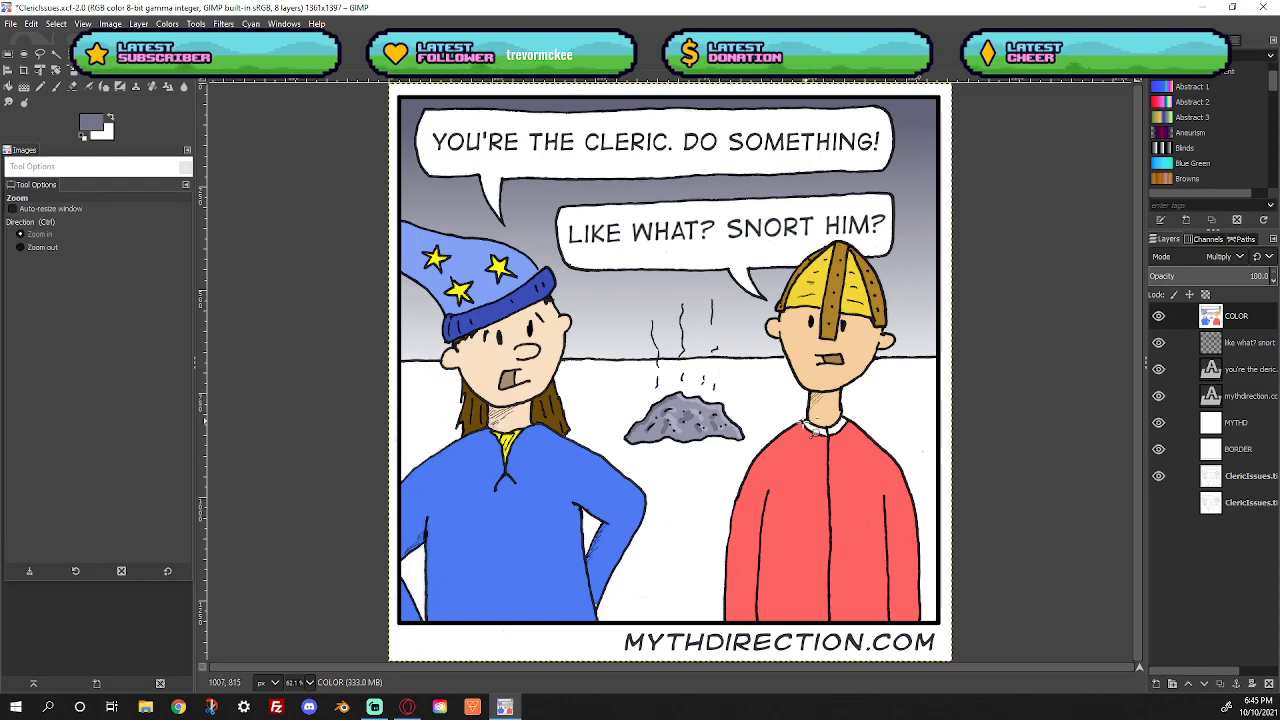
Switch to the Paintbrush and choose the Cell 02 brush at size 108 for texturing the ash pile
{"action": "left_click_drag", "start_coordinate": [604, 388], "coordinate": [765, 478]}
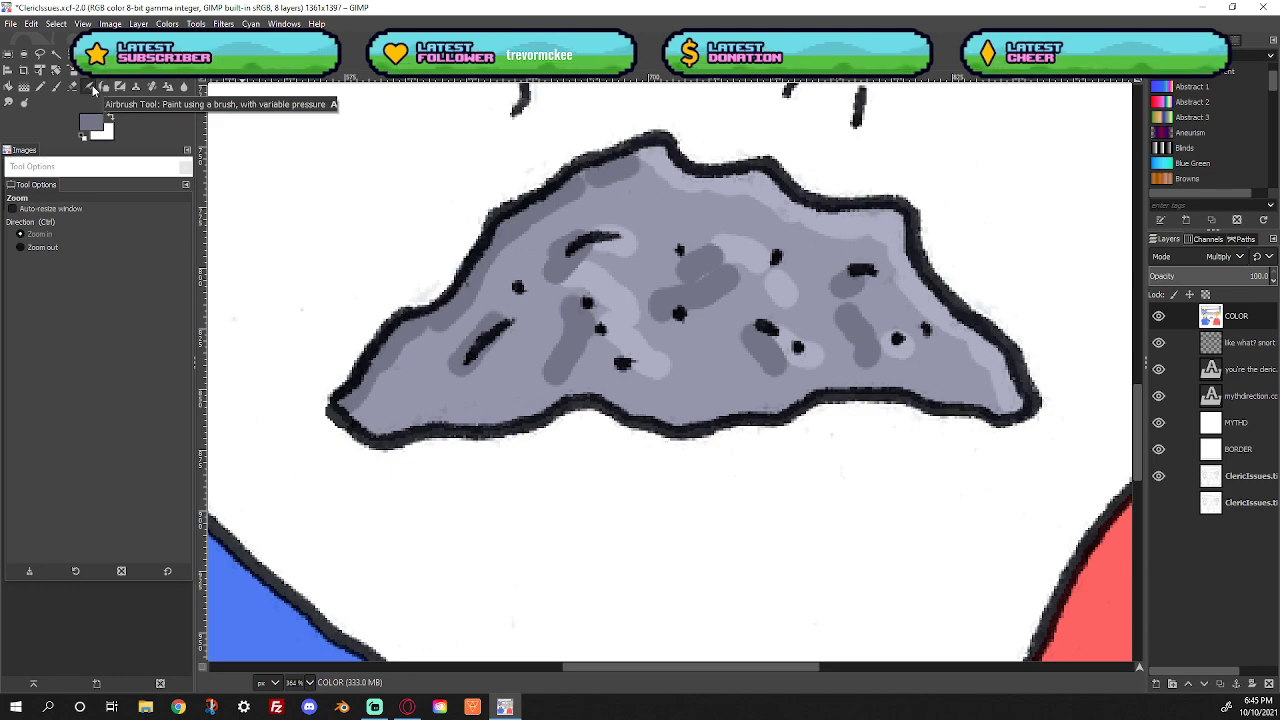
{"action": "left_click", "coordinate": [56, 87]}
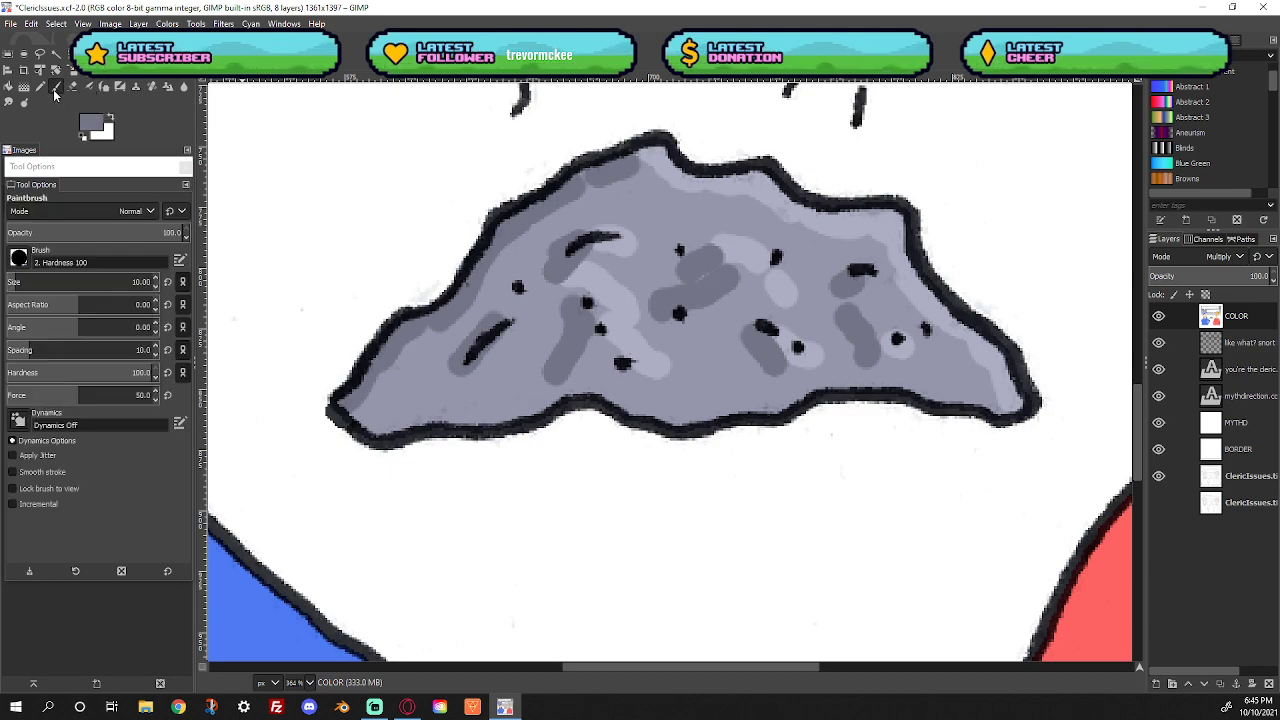
{"action": "left_click", "coordinate": [19, 259]}
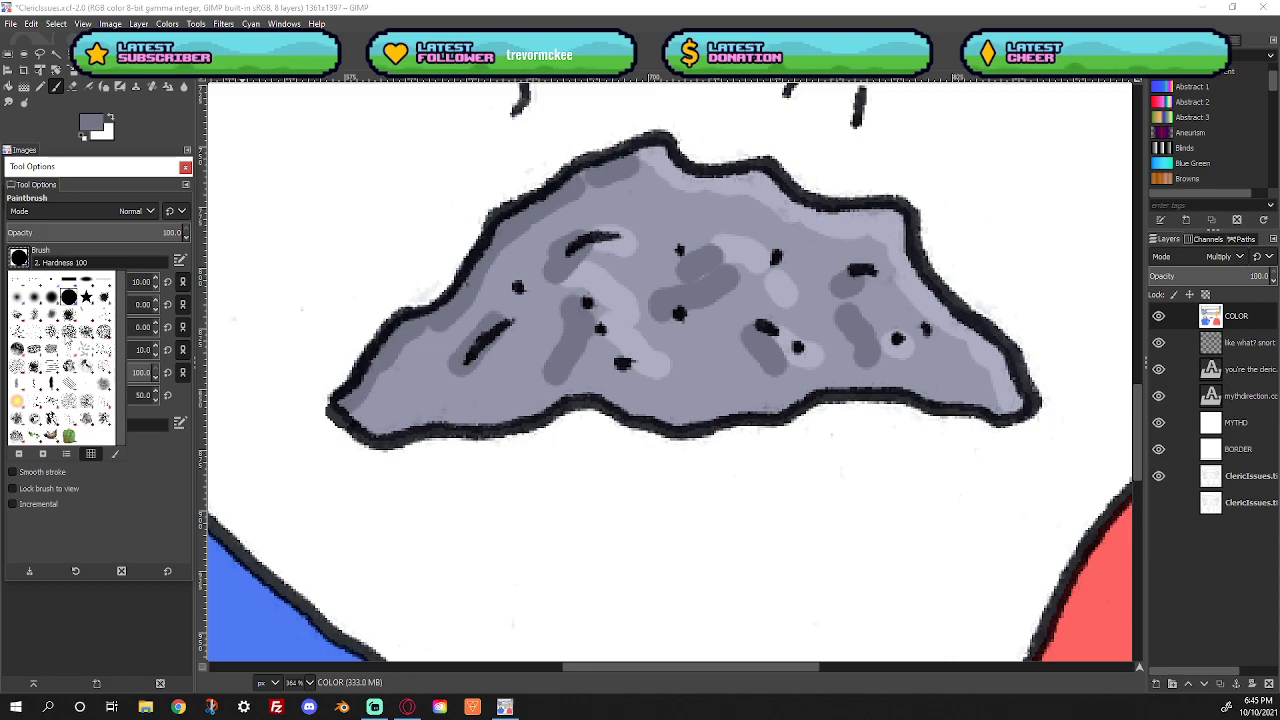
{"action": "left_click", "coordinate": [66, 341]}
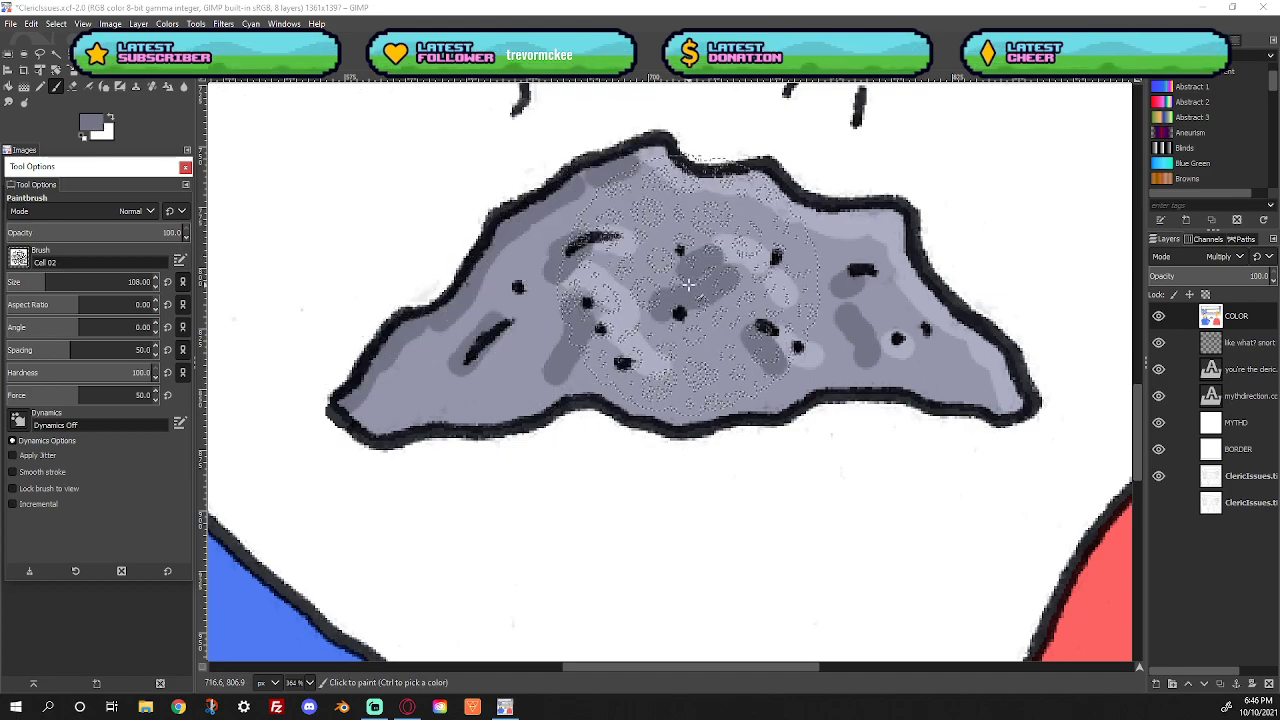
Try to stamp the Cell 02 texture across the ash pile in the dark gray at full opacity, and undo the stamps
{"action": "left_click", "coordinate": [664, 273]}
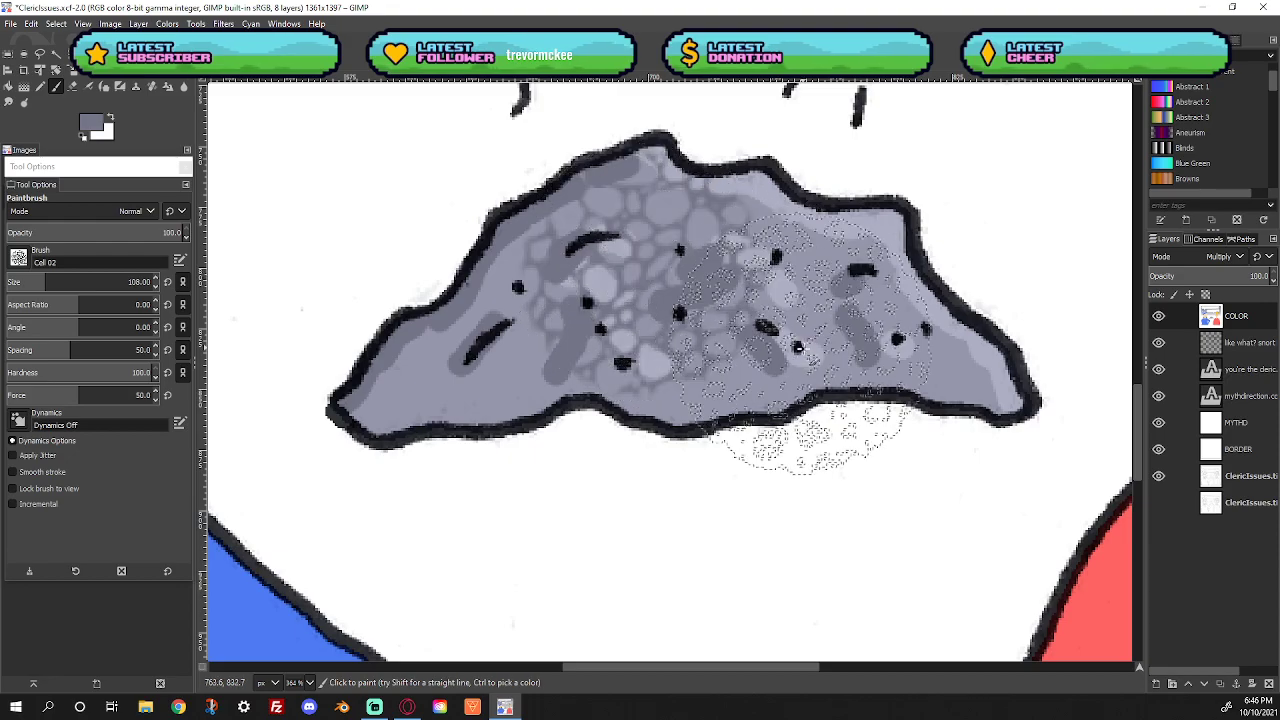
{"action": "left_click", "coordinate": [828, 284]}
{"action": "left_click_drag", "start_coordinate": [480, 360], "coordinate": [397, 362]}
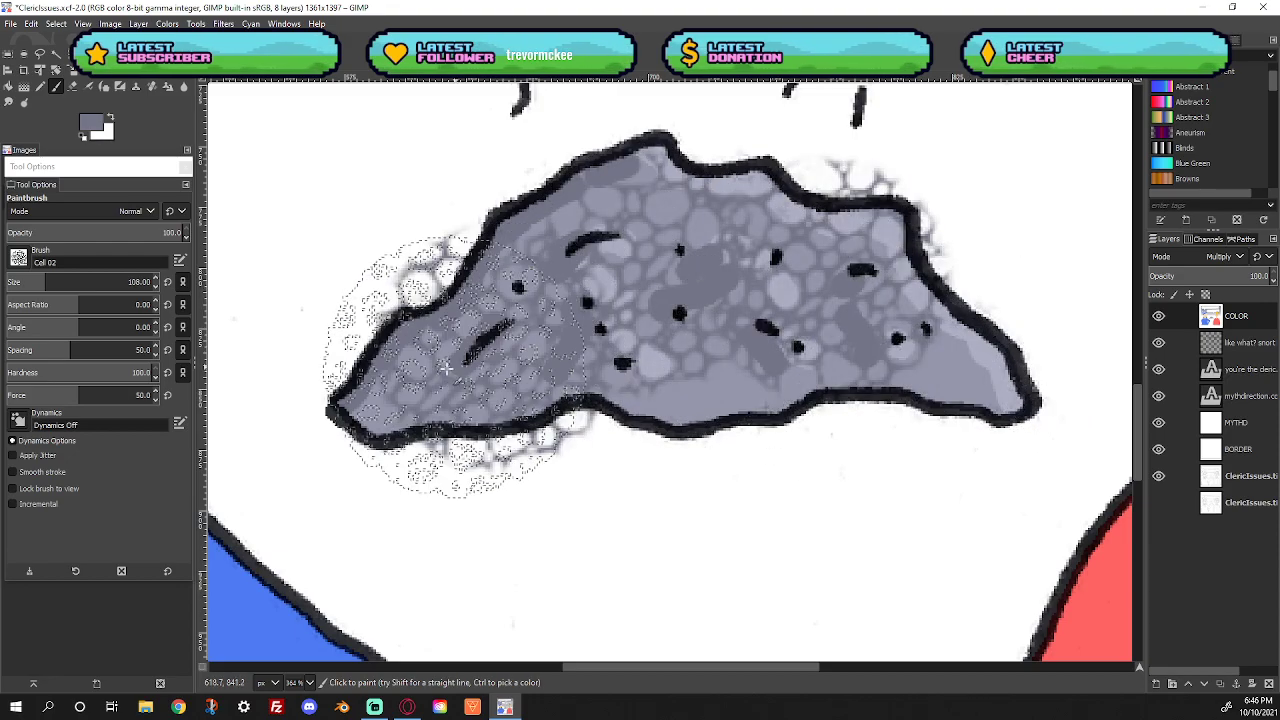
{"action": "key", "text": "ctrl+z"}
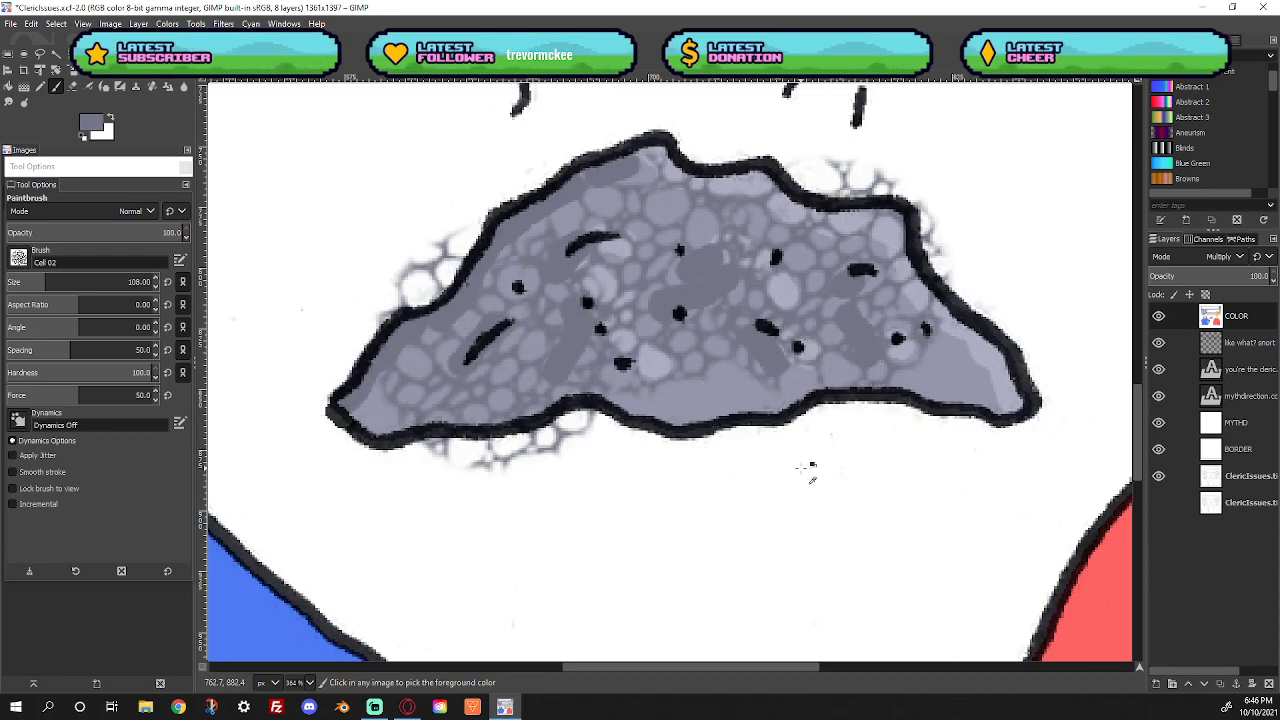
{"action": "key", "text": "ctrl+z"}
{"action": "key", "text": "ctrl+z"}
{"action": "key", "text": "ctrl+z"}
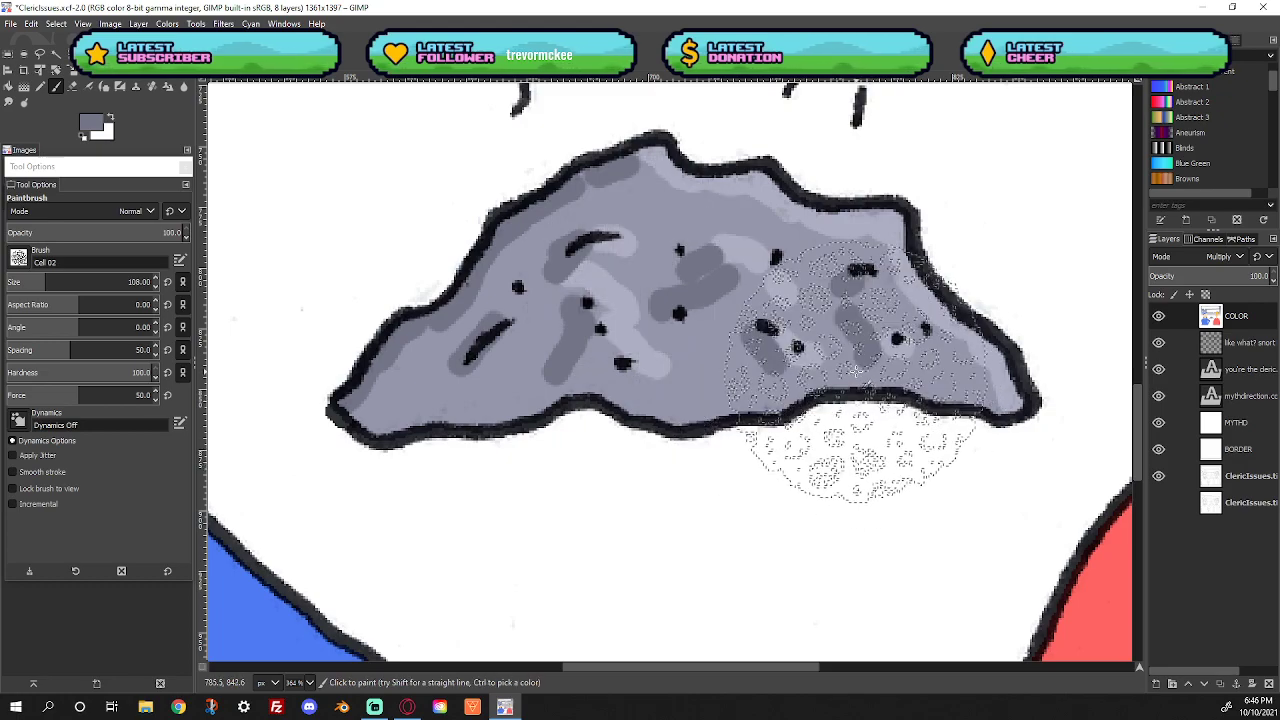
Select the ash pile's interior on the ClericIssues.tiff copy layer with Fuzzy Select and grow the selection into its outline
{"action": "left_click", "coordinate": [52, 56]}
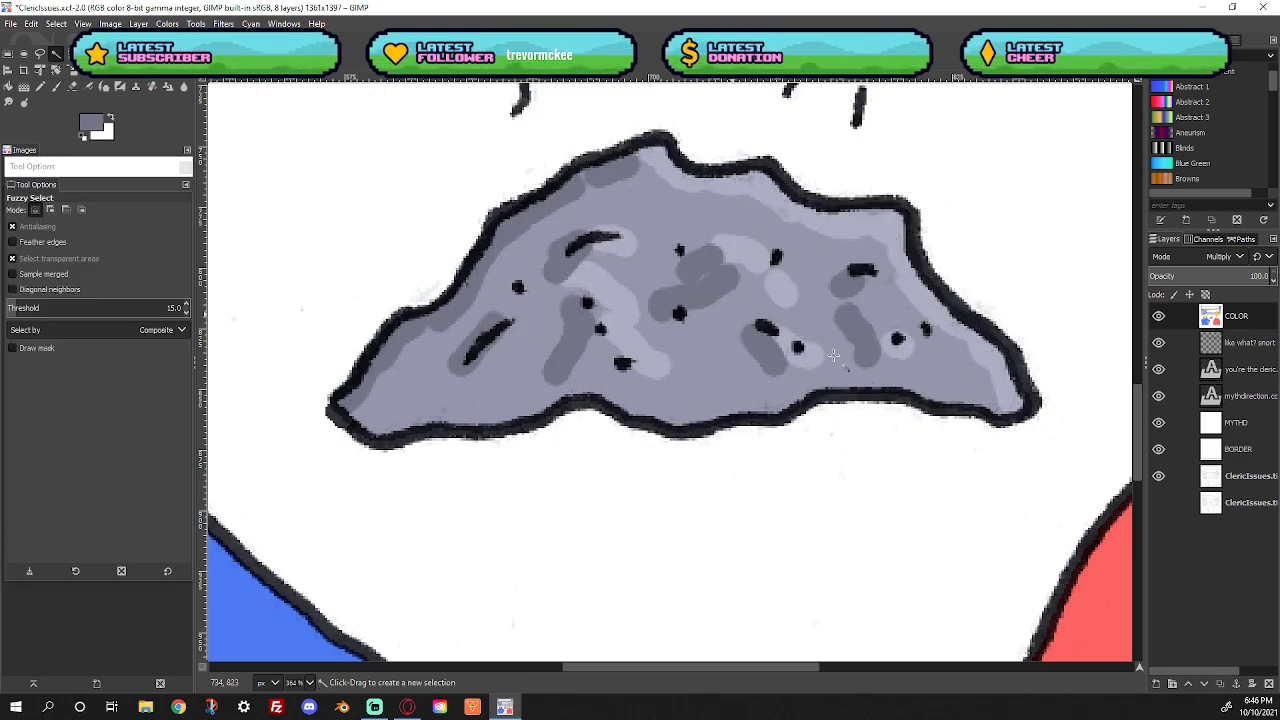
{"action": "left_click", "coordinate": [1240, 476]}
{"action": "left_click", "coordinate": [725, 402]}
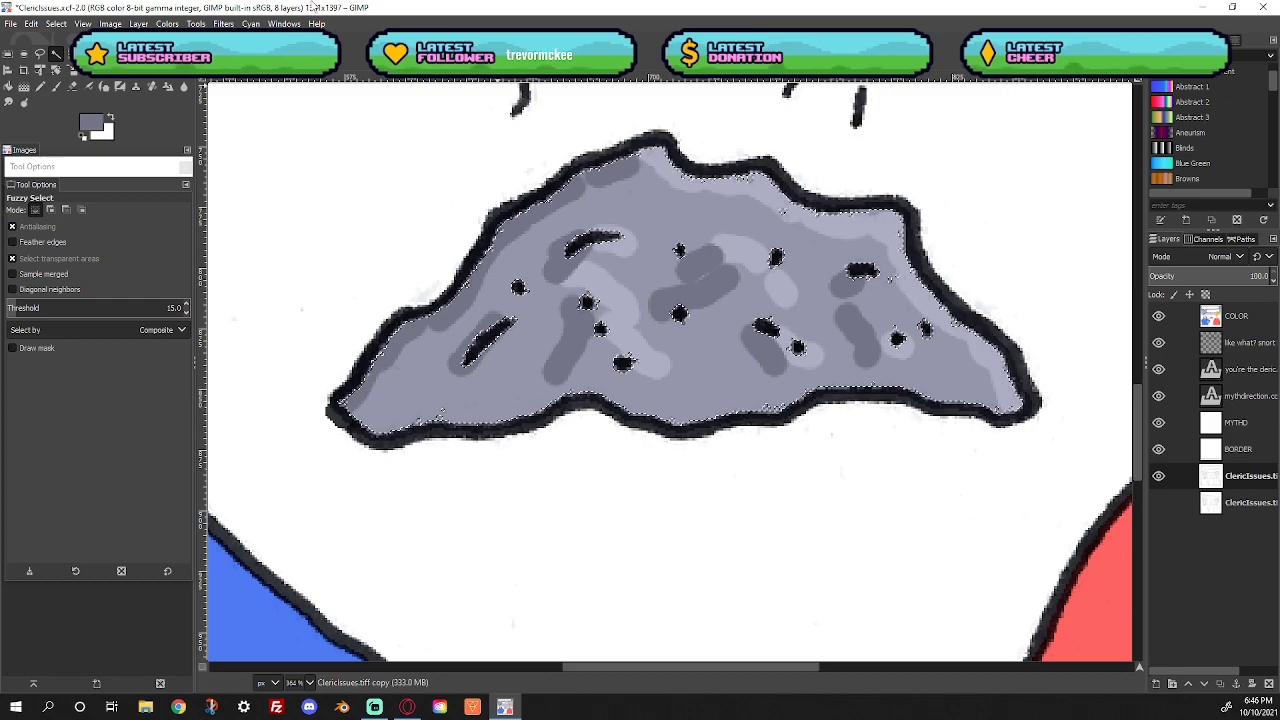
{"action": "left_click", "coordinate": [56, 23]}
{"action": "left_click", "coordinate": [78, 209]}
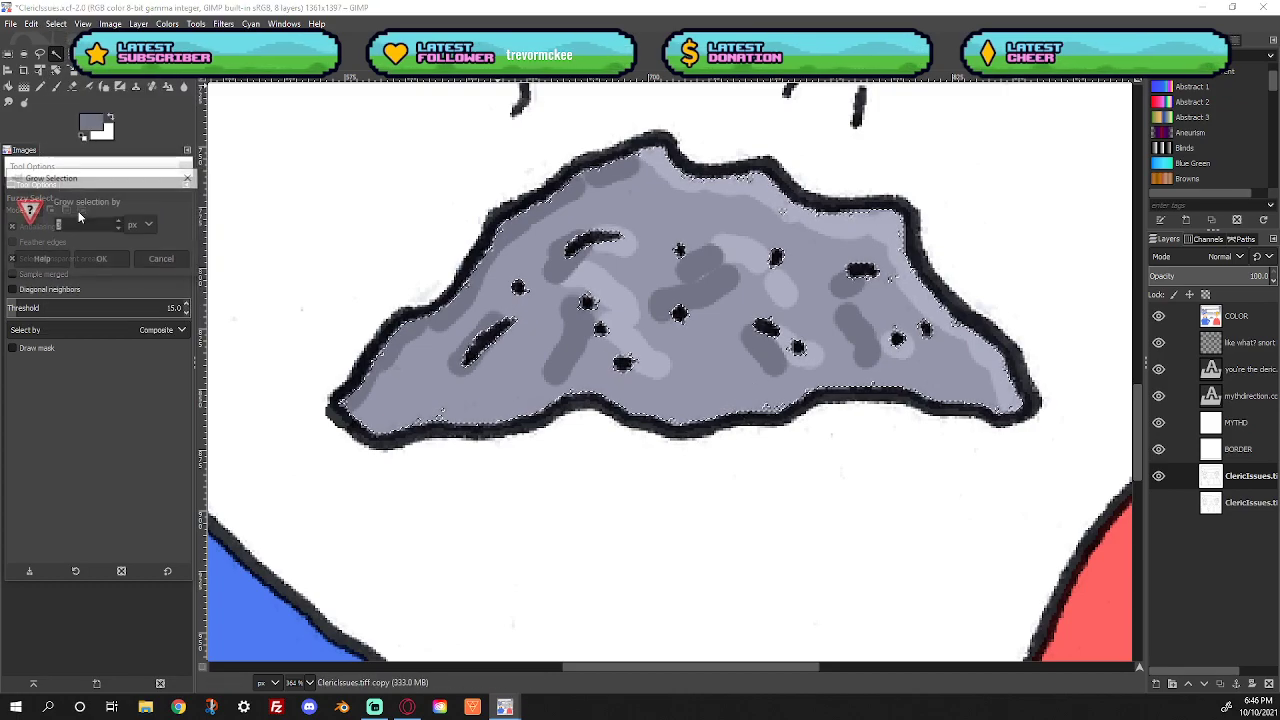
{"action": "left_click", "coordinate": [105, 262]}
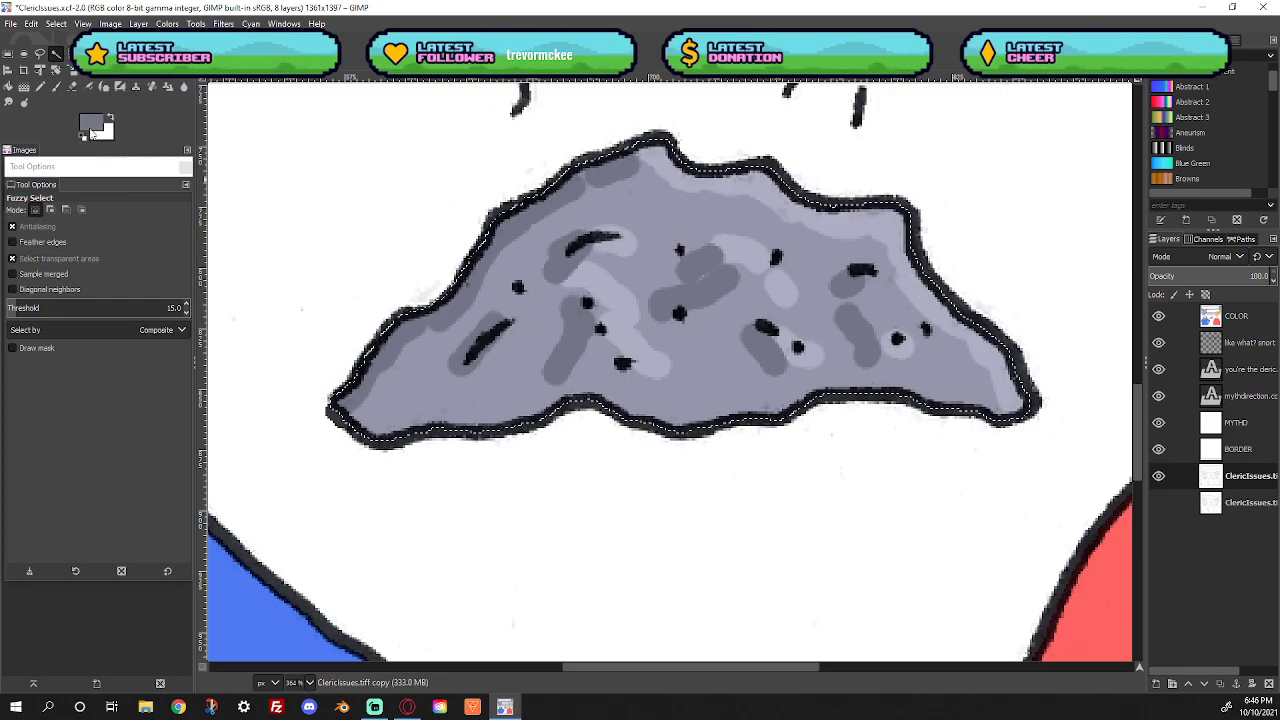
Lighten the foreground color to a0a2b6 and make the COLOR layer active
{"action": "left_click", "coordinate": [92, 128]}
{"action": "left_click_drag", "start_coordinate": [38, 128], "coordinate": [31, 119]}
{"action": "left_click", "coordinate": [180, 264]}
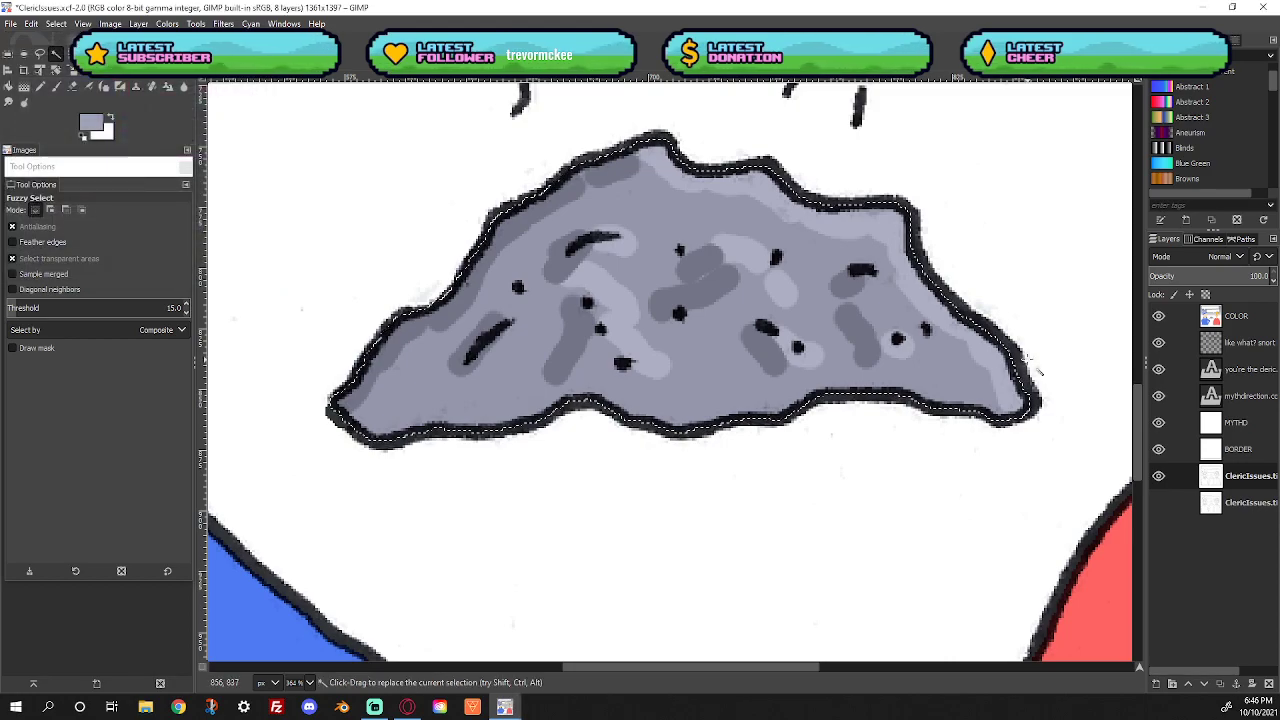
{"action": "left_click", "coordinate": [1236, 316]}
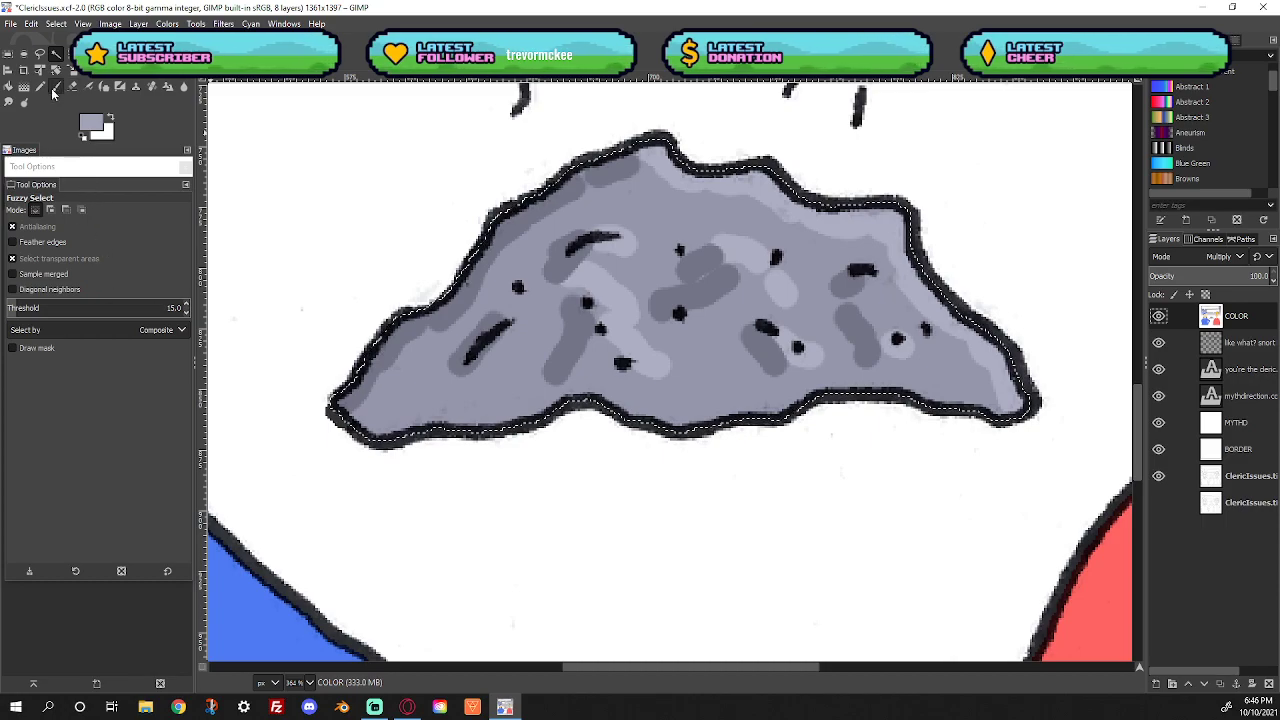
Try to texture the selected ash pile with the Cell 02 Paintbrush at 46.2 opacity, and undo the strokes
{"action": "left_click", "coordinate": [56, 89]}
{"action": "left_click_drag", "start_coordinate": [116, 232], "coordinate": [88, 233]}
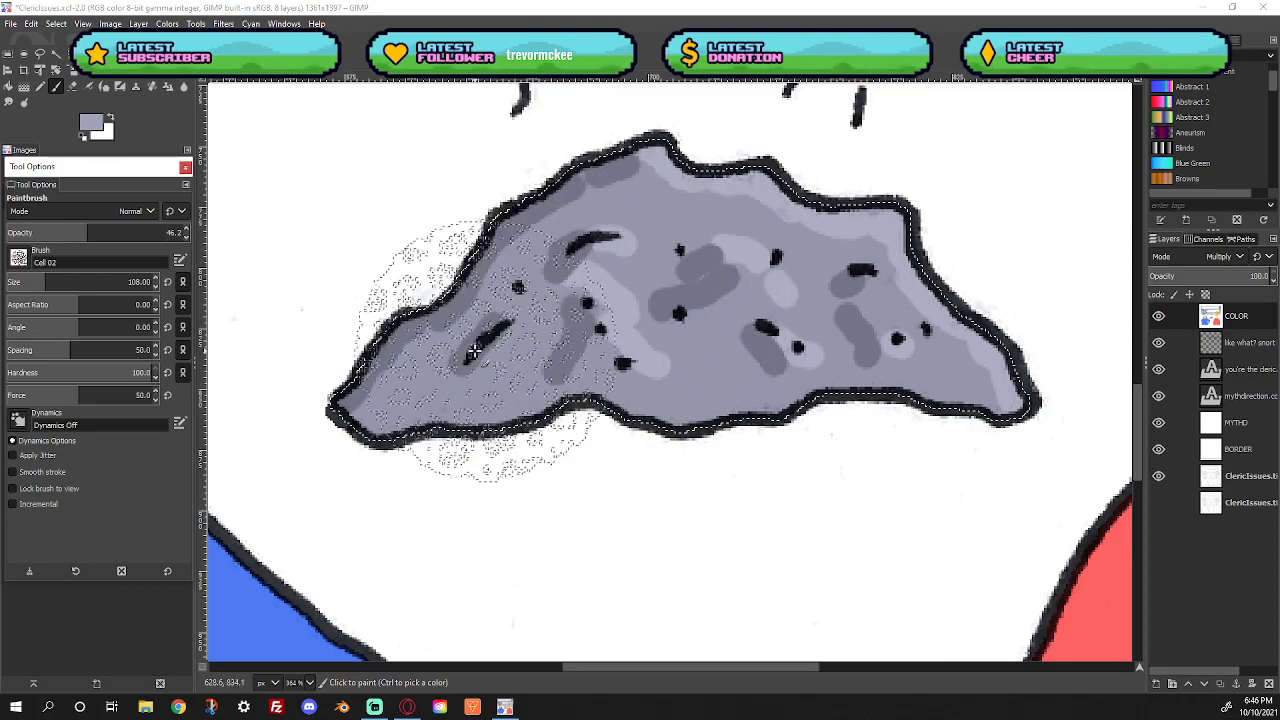
{"action": "left_click", "coordinate": [415, 355]}
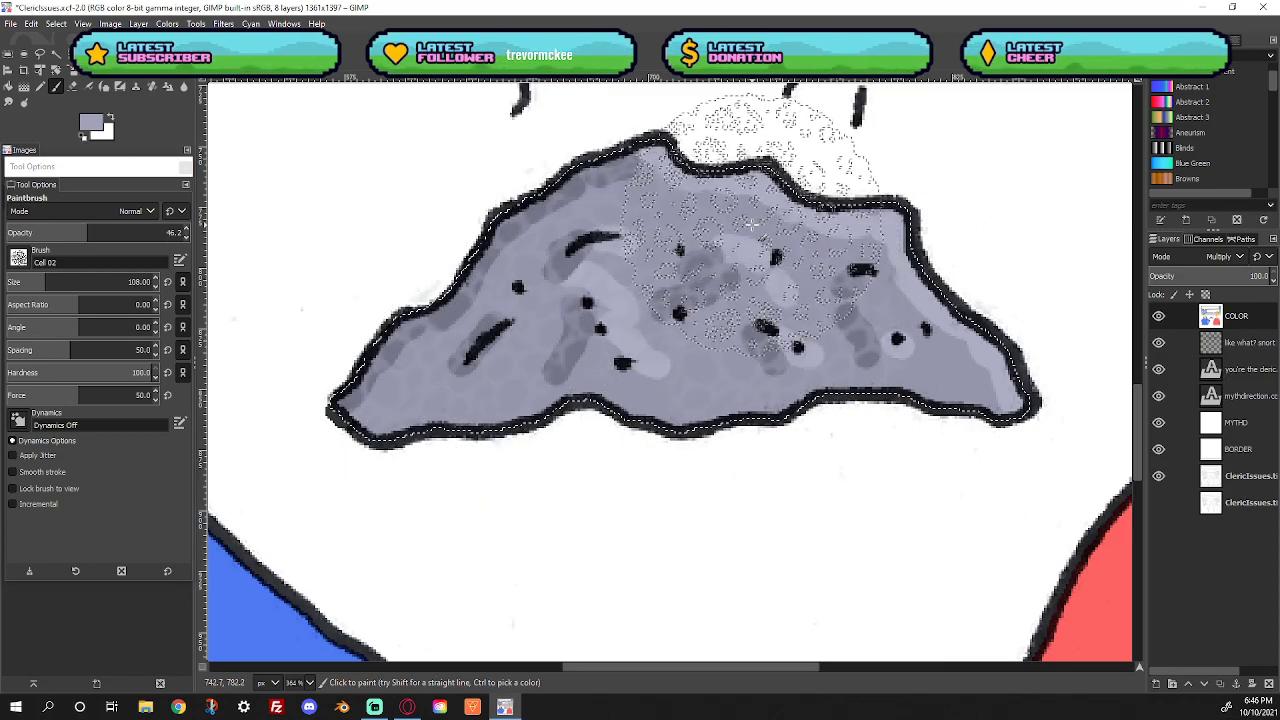
{"action": "key", "text": "ctrl"}
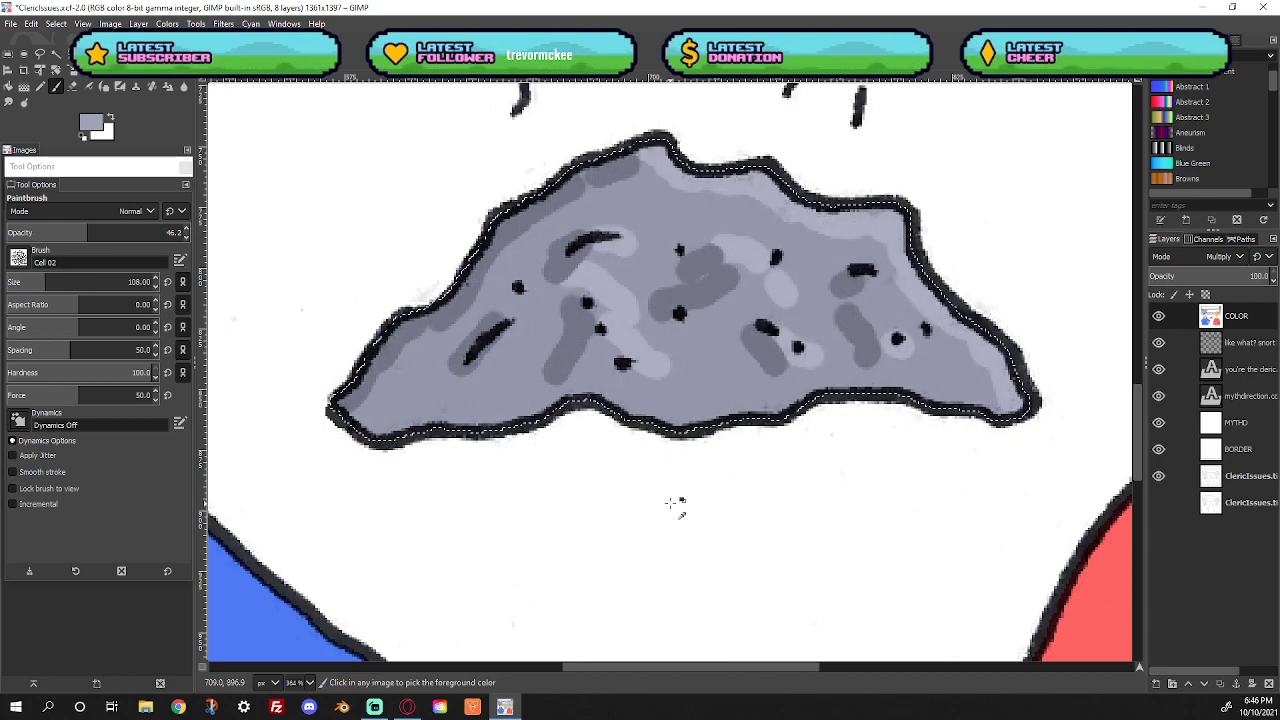
Lighten the foreground color further to b7b9ce
{"action": "left_click", "coordinate": [90, 124]}
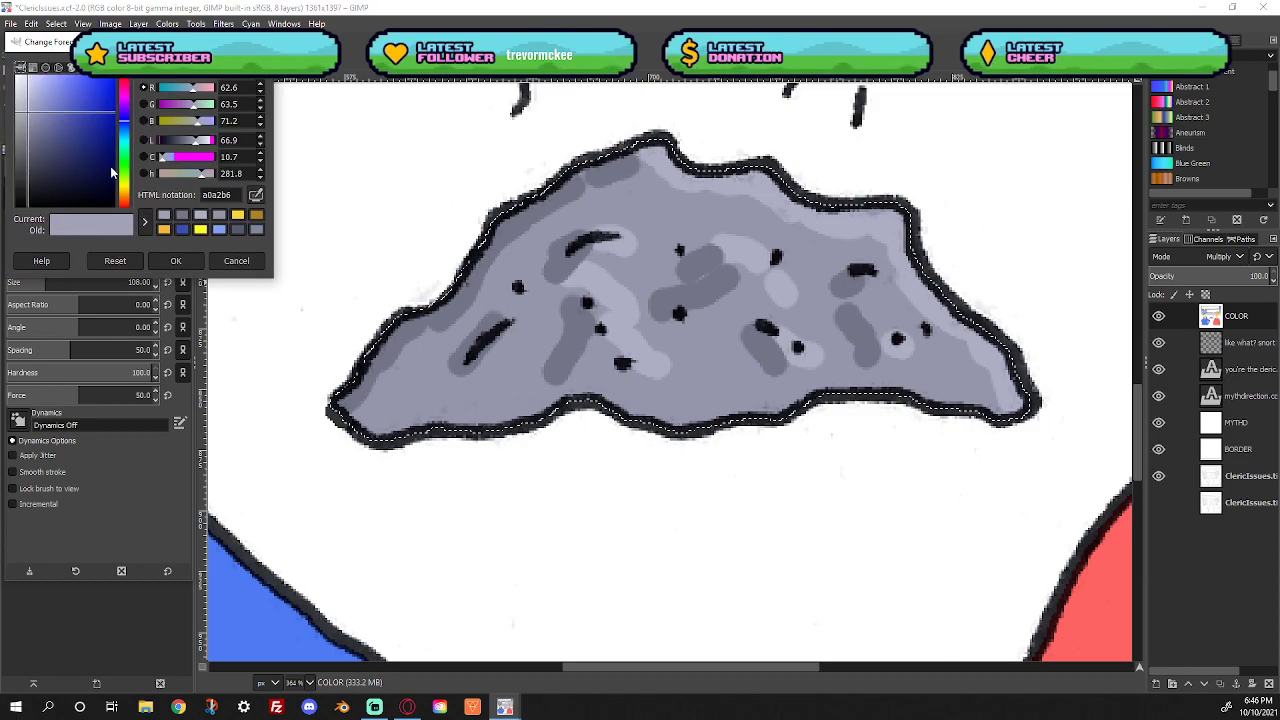
{"action": "left_click_drag", "start_coordinate": [32, 112], "coordinate": [28, 104]}
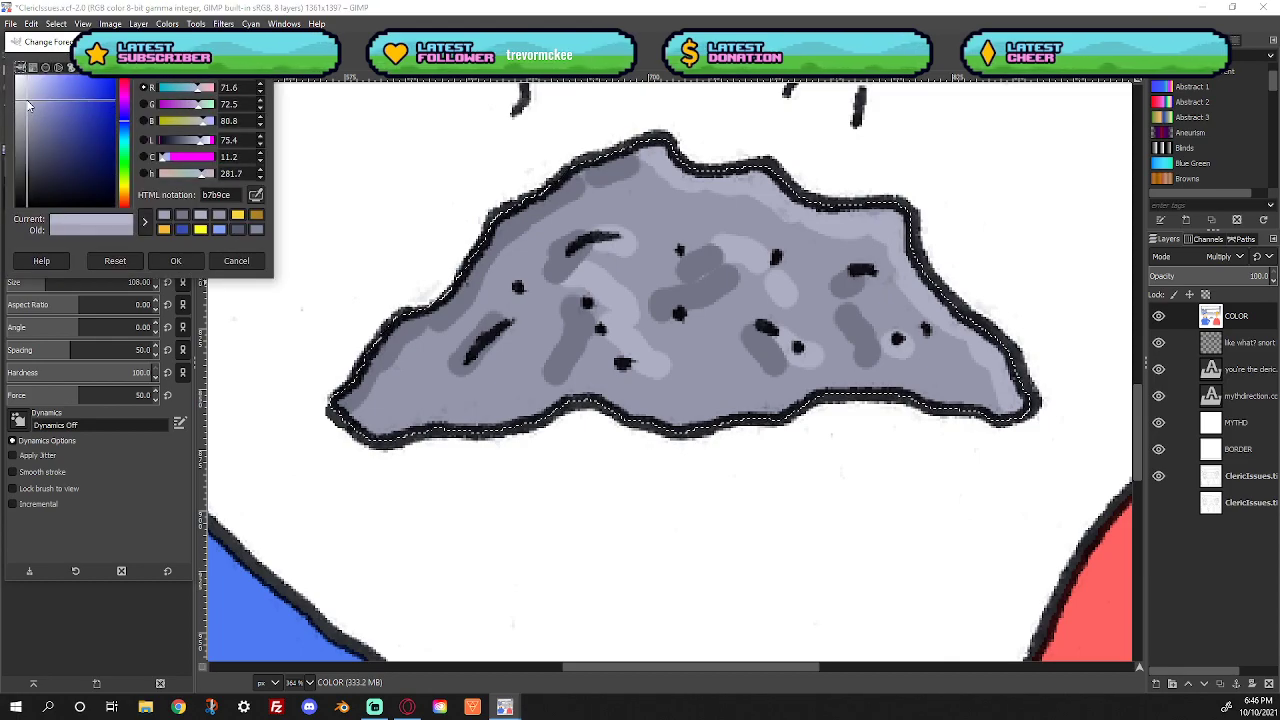
{"action": "left_click", "coordinate": [176, 261]}
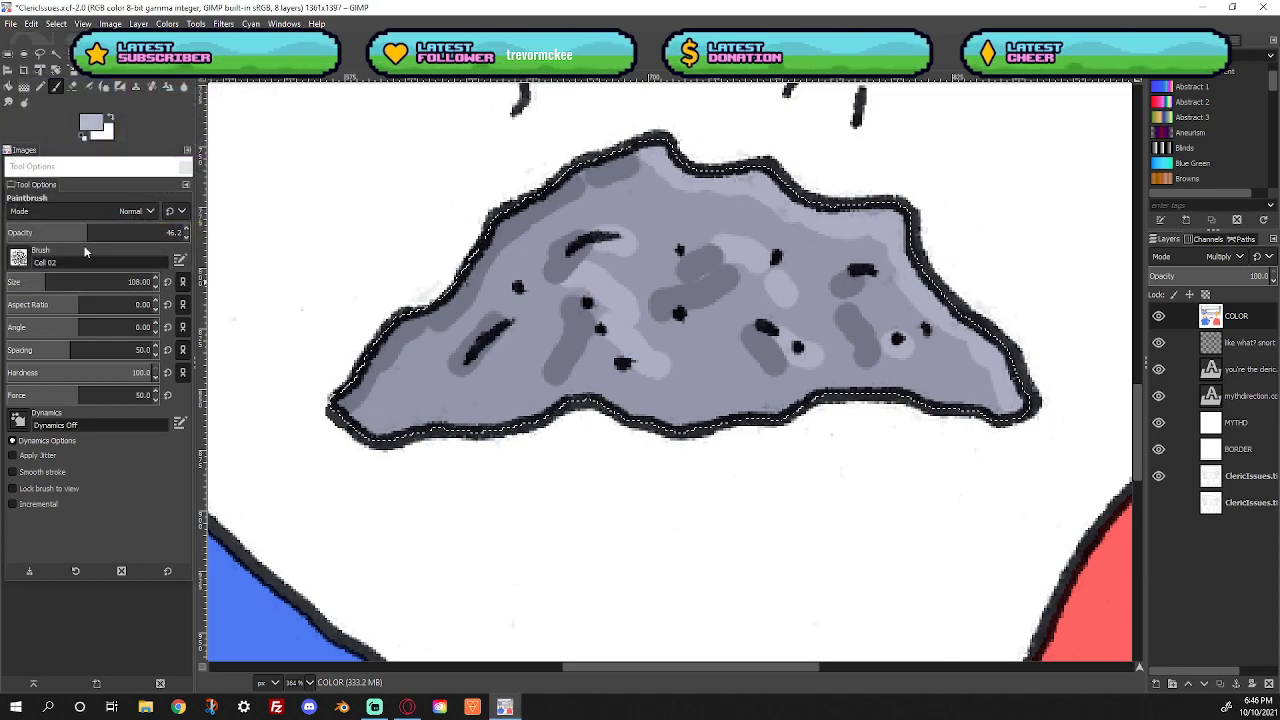
Paint the Cell 02 texture across the selected ash pile at 23.9 opacity and fit the whole image in the window
{"action": "left_click_drag", "start_coordinate": [84, 232], "coordinate": [48, 232]}
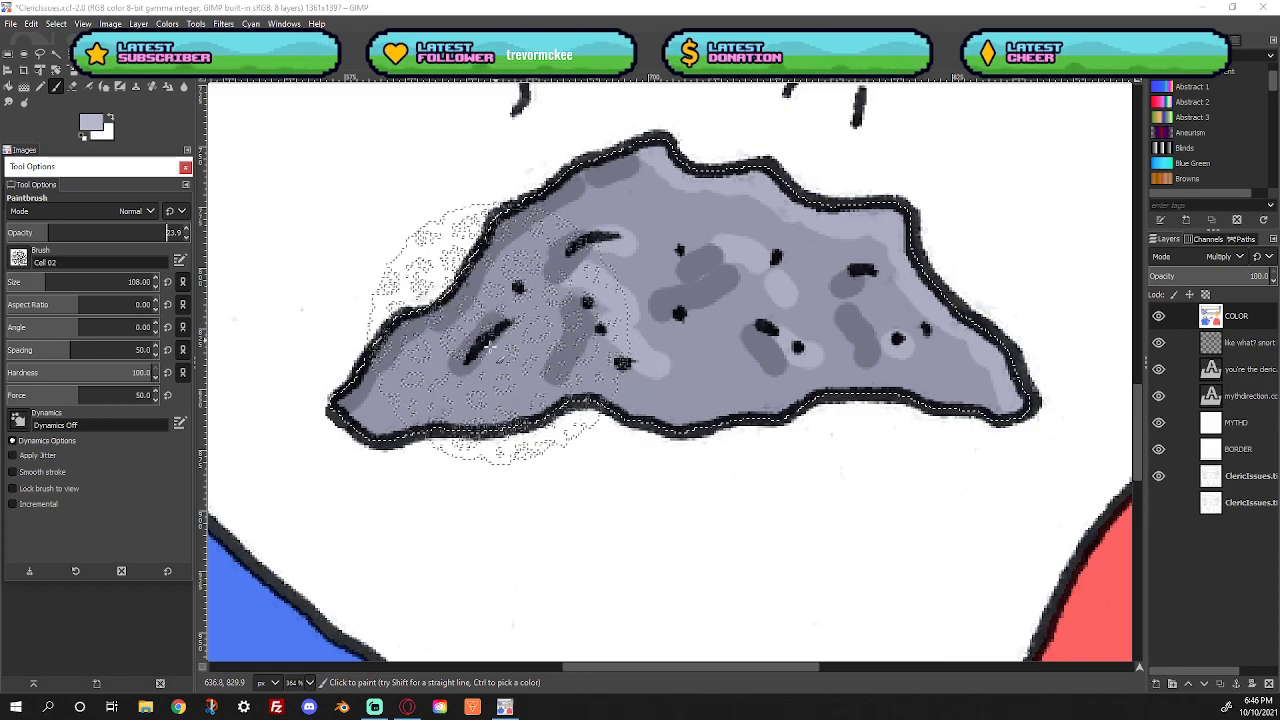
{"action": "left_click_drag", "start_coordinate": [456, 367], "coordinate": [565, 322]}
{"action": "mouse_move", "coordinate": [637, 250]}
{"action": "left_mouse_down"}
{"action": "mouse_move", "coordinate": [620, 543]}
{"action": "mouse_move", "coordinate": [763, 471]}
{"action": "mouse_move", "coordinate": [1120, 445]}
{"action": "mouse_move", "coordinate": [780, 585]}
{"action": "left_mouse_up"}
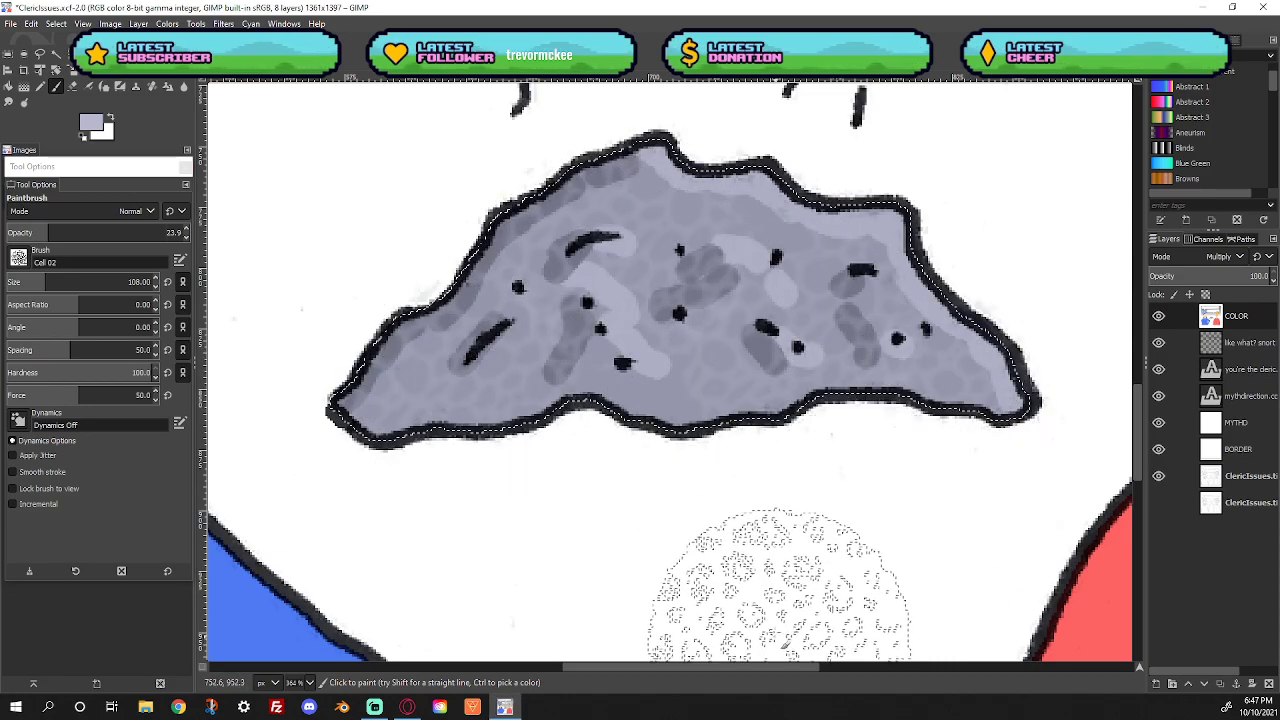
{"action": "right_click", "coordinate": [656, 433]}
{"action": "mouse_move", "coordinate": [712, 487]}
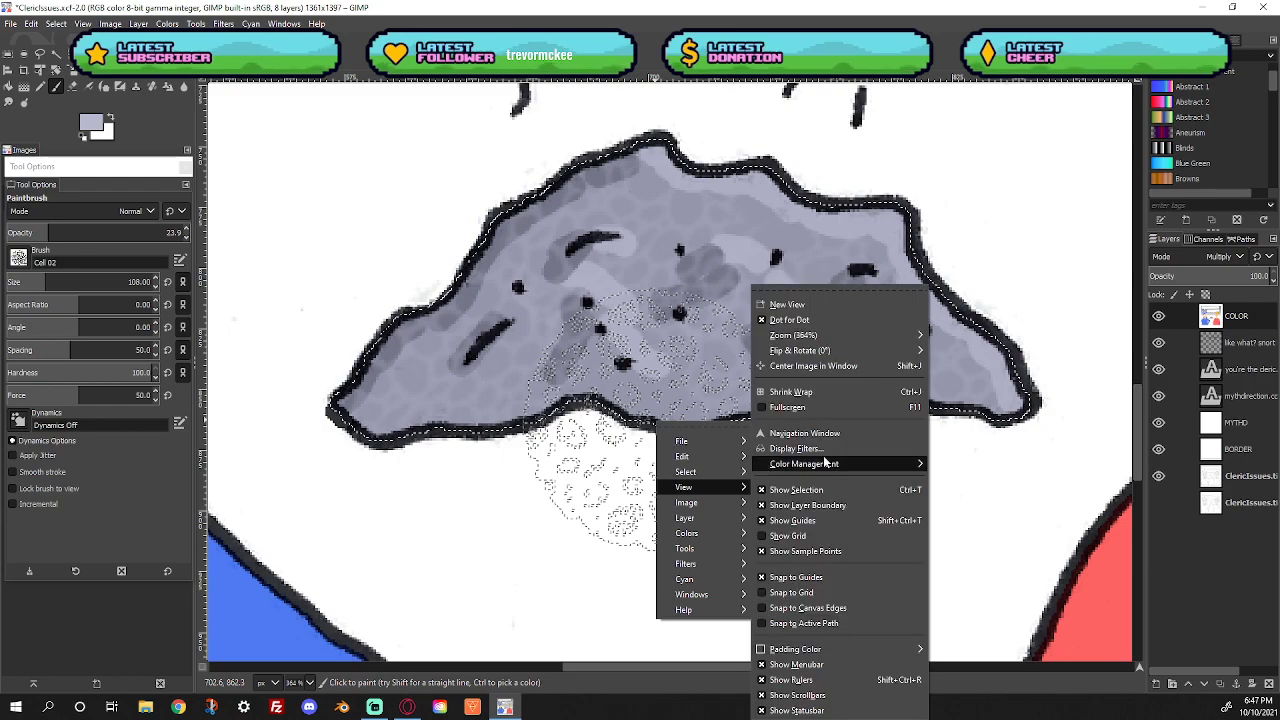
{"action": "mouse_move", "coordinate": [905, 336]}
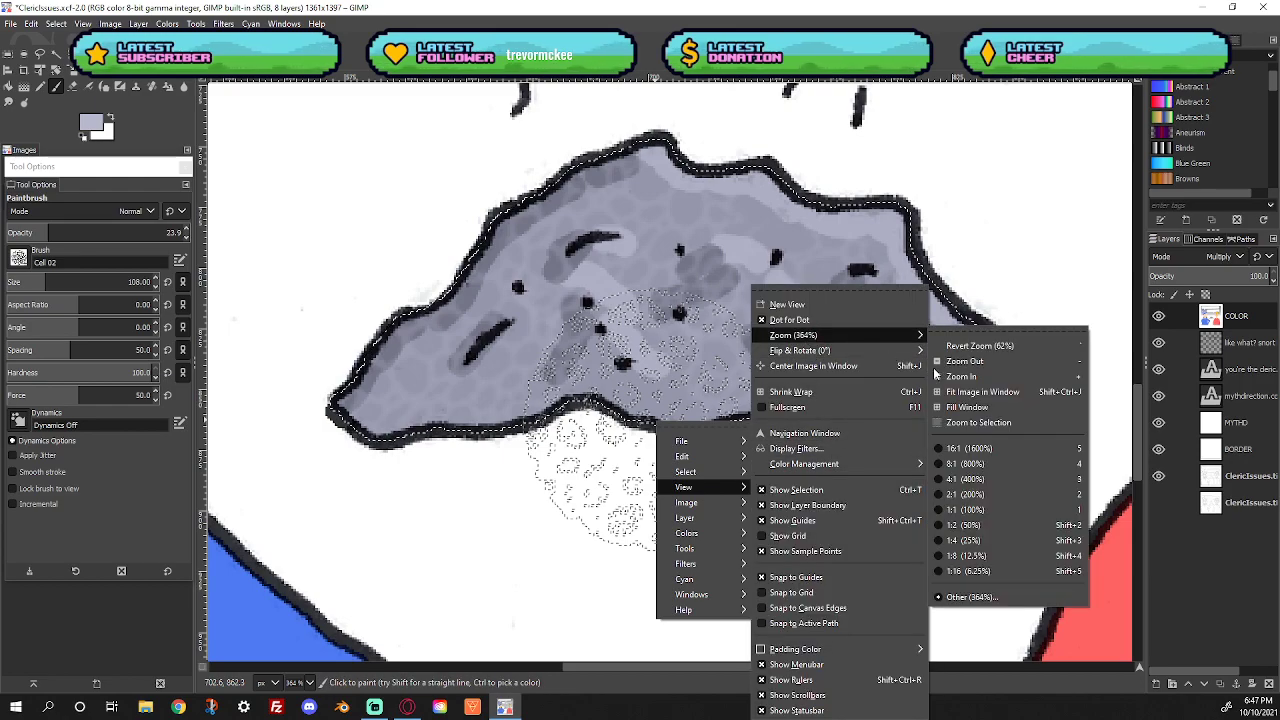
{"action": "left_click", "coordinate": [960, 391]}
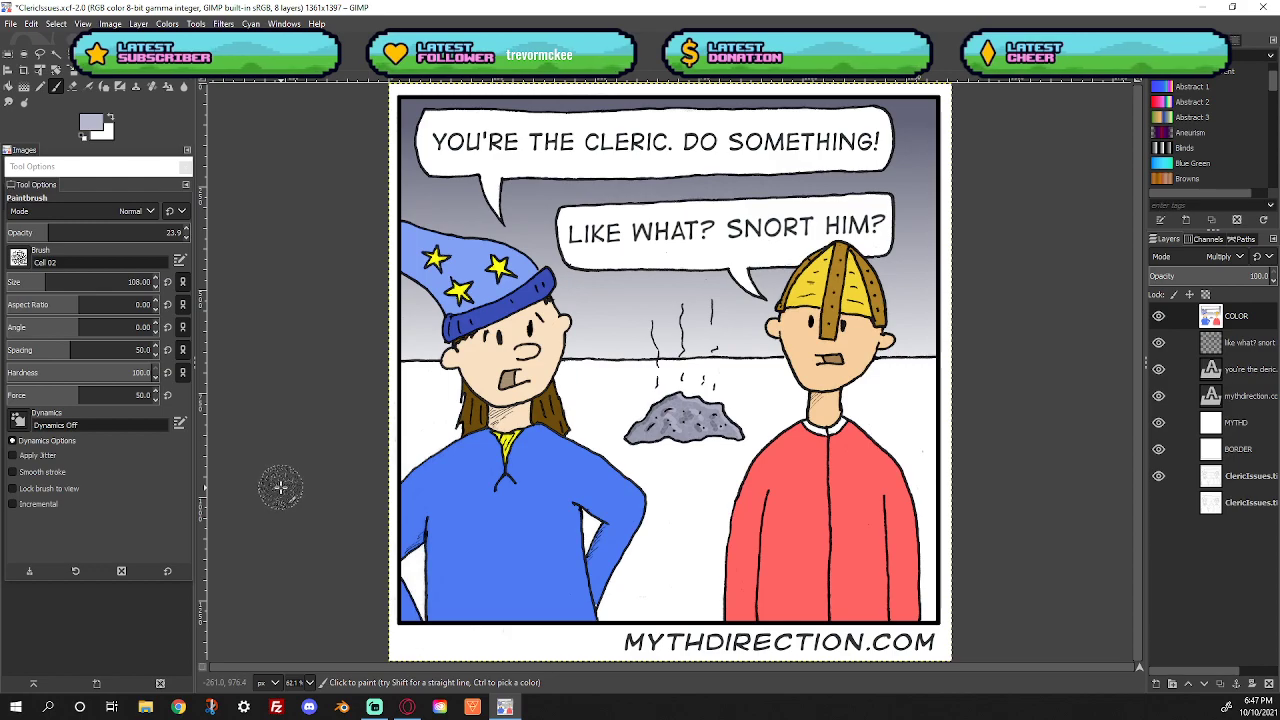
Return to the ash pile with the Paintbrush and set the foreground color to black
{"action": "key", "text": "z"}
{"action": "left_click_drag", "start_coordinate": [608, 404], "coordinate": [771, 470]}
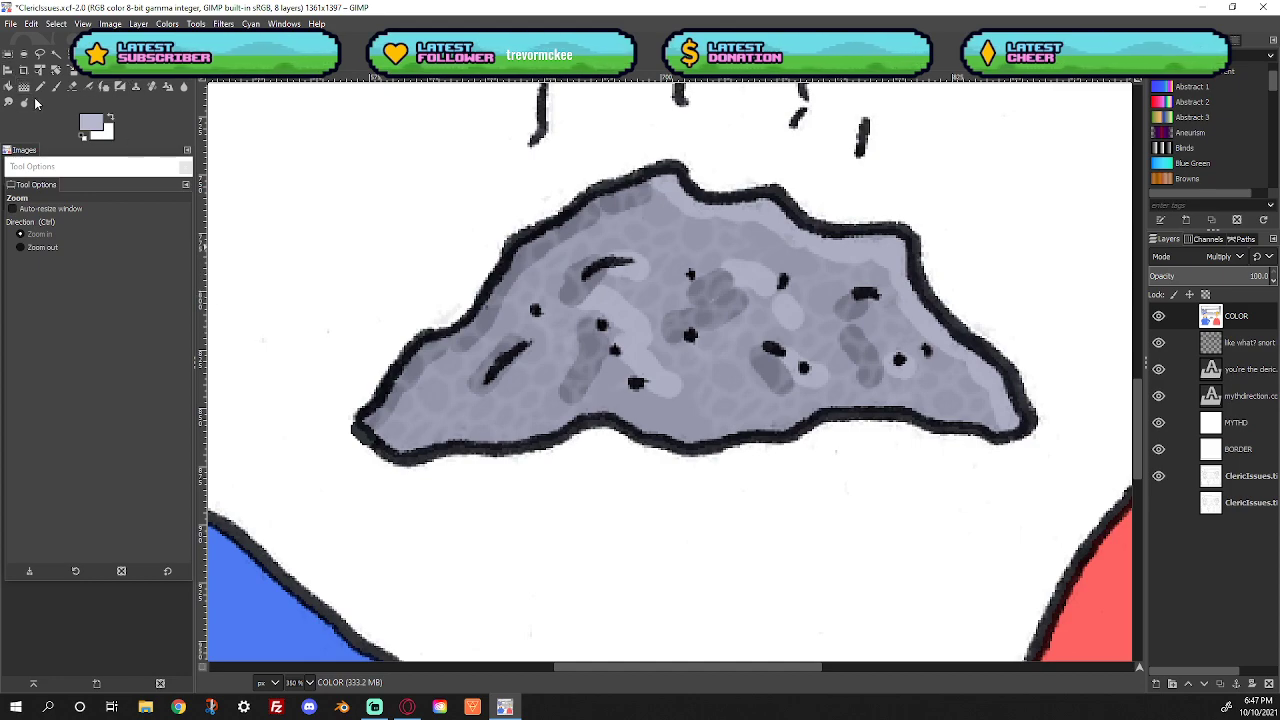
{"action": "left_click", "coordinate": [55, 89]}
{"action": "left_click", "coordinate": [89, 127]}
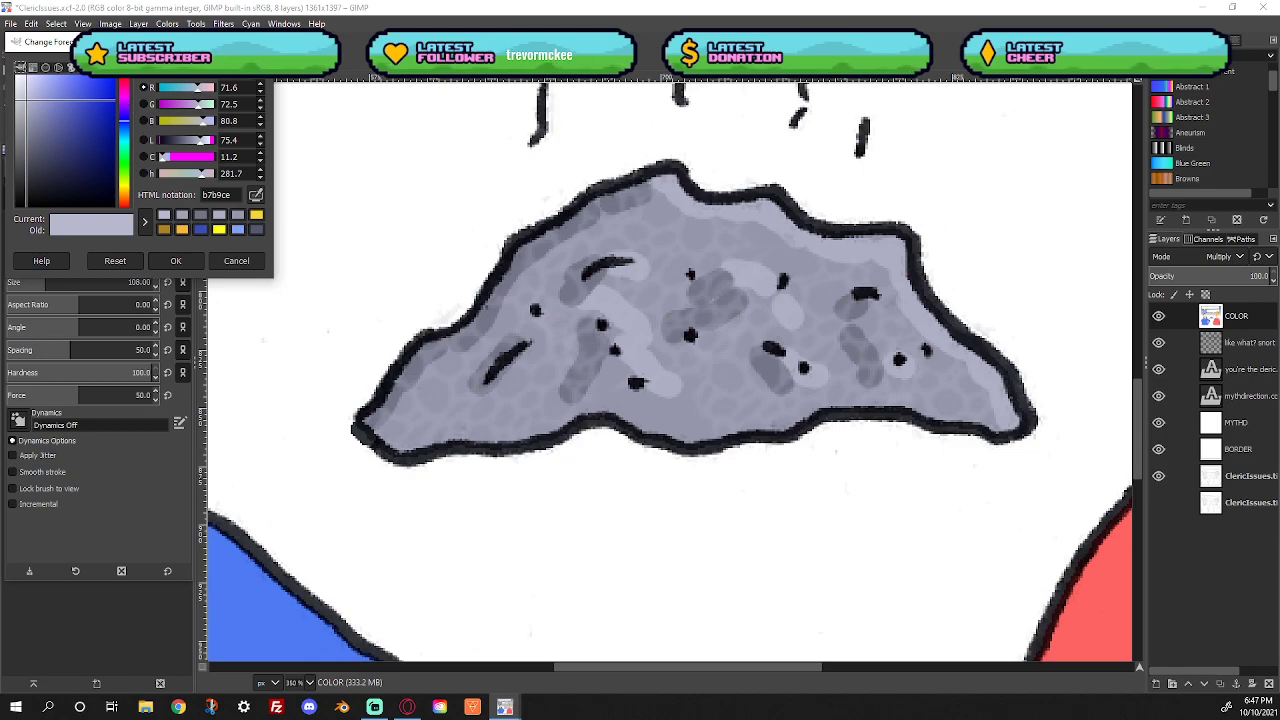
{"action": "key", "text": "Return"}
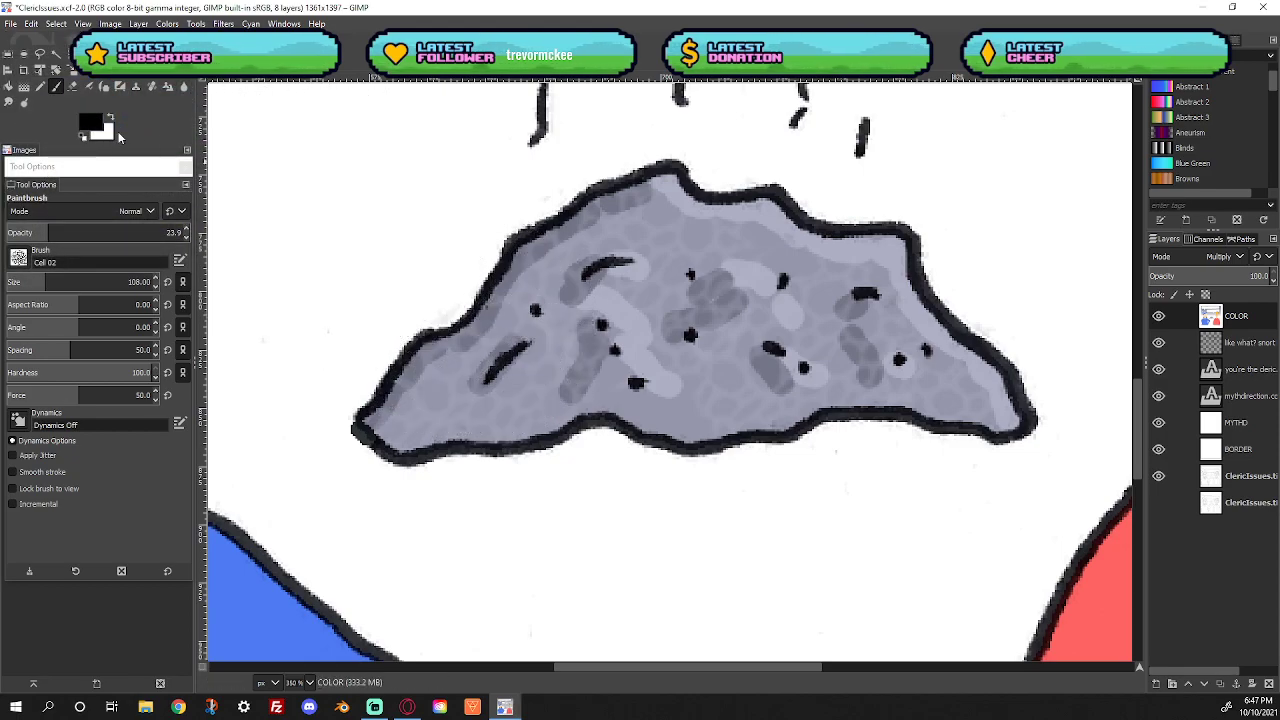
Choose the 2. Hardness 075 brush for the Paintbrush and set its size to 7
{"action": "left_click", "coordinate": [19, 258]}
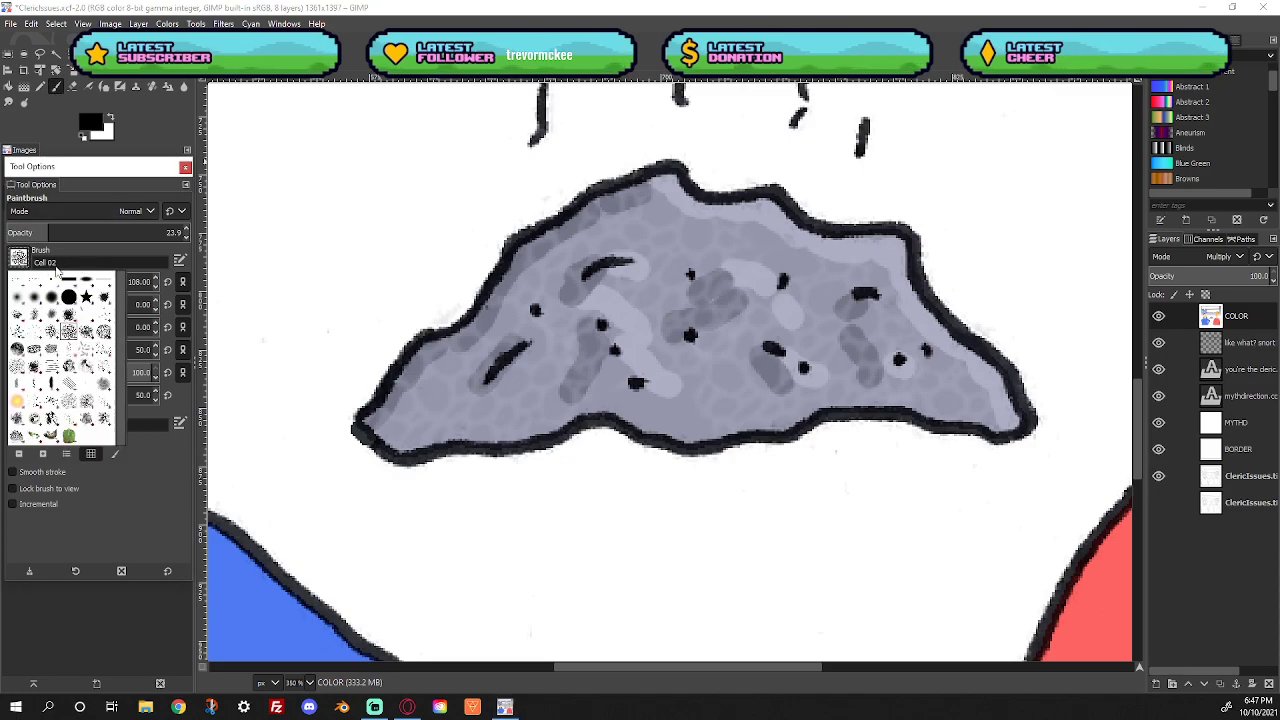
{"action": "left_click", "coordinate": [56, 298]}
{"action": "left_click_drag", "start_coordinate": [400, 257], "coordinate": [495, 215]}
{"action": "left_click", "coordinate": [140, 282]}
{"action": "type", "text": "40"}
{"action": "key", "text": "Return"}
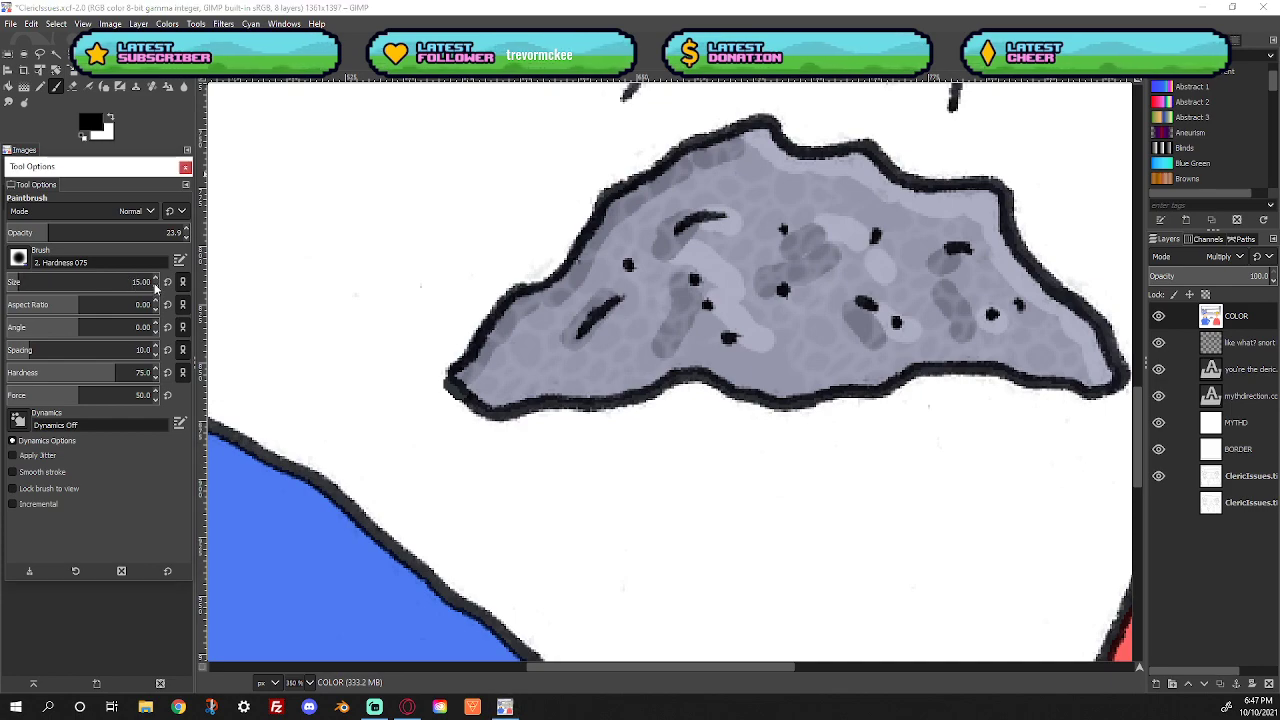
Try black shadow strokes beside the ash pile's left edge at 23.9 and 100 opacity, and undo them
{"action": "left_click_drag", "start_coordinate": [476, 328], "coordinate": [440, 366]}
{"action": "key", "text": "ctrl+z"}
{"action": "left_click", "coordinate": [58, 233]}
{"action": "left_click_drag", "start_coordinate": [58, 233], "coordinate": [376, 308]}
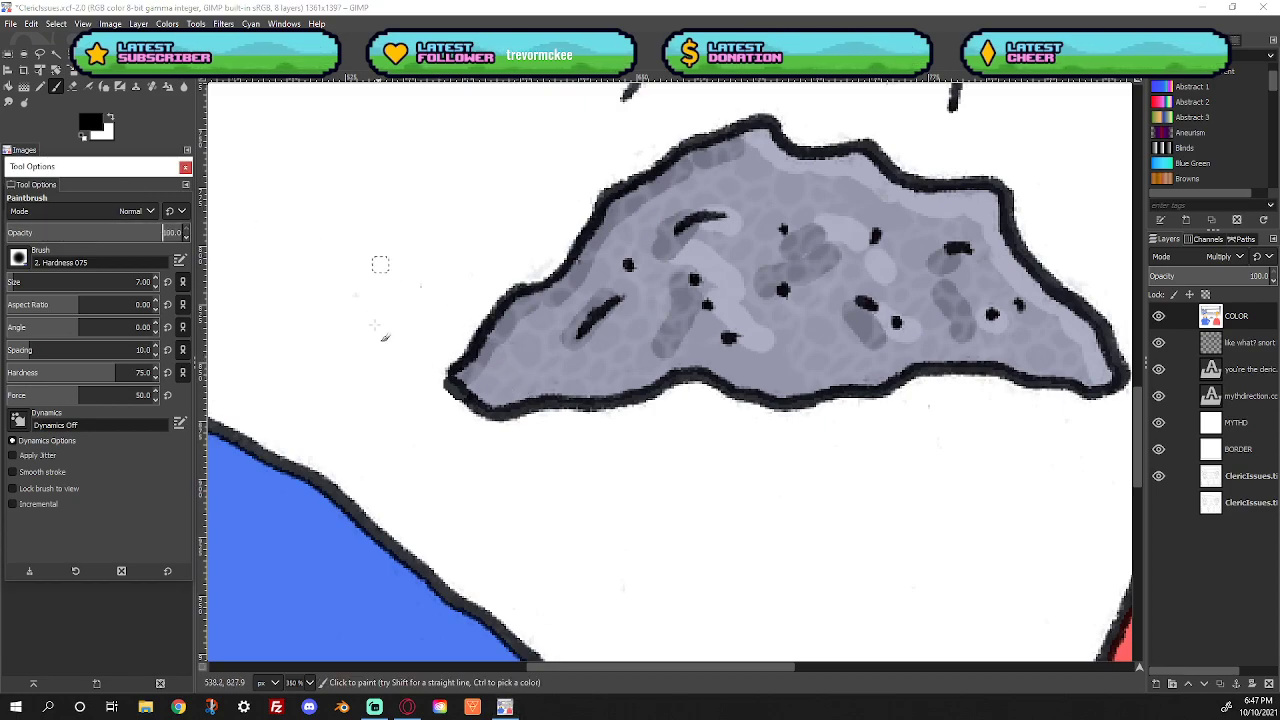
{"action": "mouse_move", "coordinate": [468, 346]}
{"action": "left_mouse_down"}
{"action": "mouse_move", "coordinate": [408, 383]}
{"action": "mouse_move", "coordinate": [463, 362]}
{"action": "left_mouse_up"}
{"action": "key", "text": "ctrl+z"}
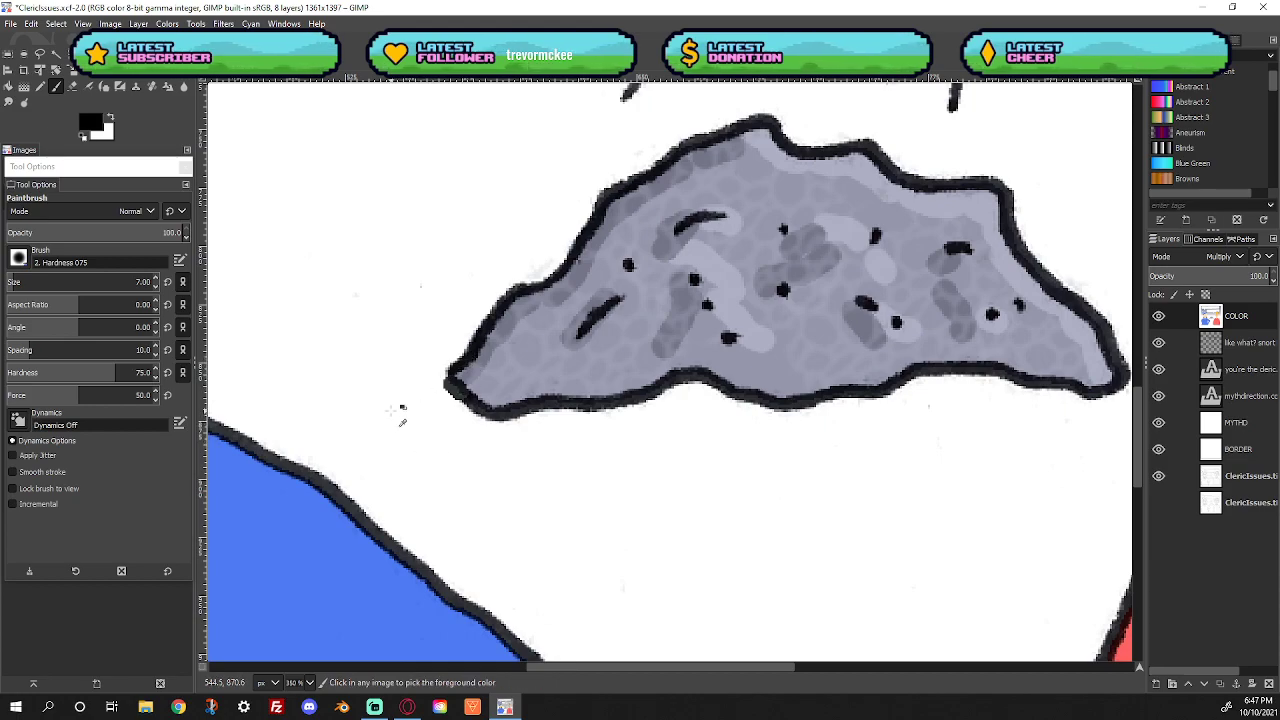
Paint a ground shadow at 56.4 opacity beside the ash pile's left corner and under the hollows of its lower edge
{"action": "left_click", "coordinate": [108, 232]}
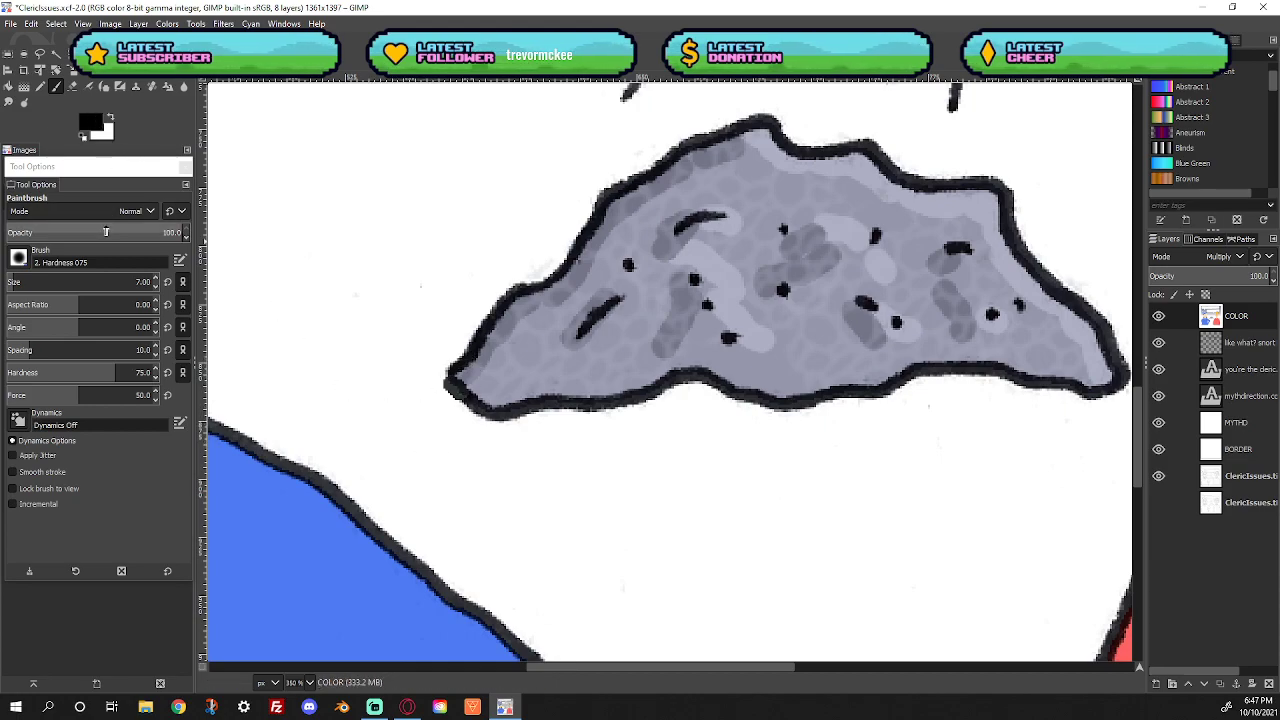
{"action": "mouse_move", "coordinate": [462, 358]}
{"action": "left_mouse_down"}
{"action": "mouse_move", "coordinate": [405, 385]}
{"action": "mouse_move", "coordinate": [451, 389]}
{"action": "mouse_move", "coordinate": [450, 365]}
{"action": "mouse_move", "coordinate": [393, 390]}
{"action": "mouse_move", "coordinate": [450, 393]}
{"action": "mouse_move", "coordinate": [392, 399]}
{"action": "mouse_move", "coordinate": [480, 409]}
{"action": "mouse_move", "coordinate": [377, 404]}
{"action": "left_mouse_up"}
{"action": "left_click_drag", "start_coordinate": [519, 408], "coordinate": [727, 392]}
{"action": "mouse_move", "coordinate": [831, 395]}
{"action": "left_mouse_down"}
{"action": "mouse_move", "coordinate": [953, 376]}
{"action": "mouse_move", "coordinate": [999, 377]}
{"action": "mouse_move", "coordinate": [894, 393]}
{"action": "mouse_move", "coordinate": [979, 397]}
{"action": "mouse_move", "coordinate": [1028, 383]}
{"action": "mouse_move", "coordinate": [863, 391]}
{"action": "mouse_move", "coordinate": [974, 372]}
{"action": "left_mouse_up"}
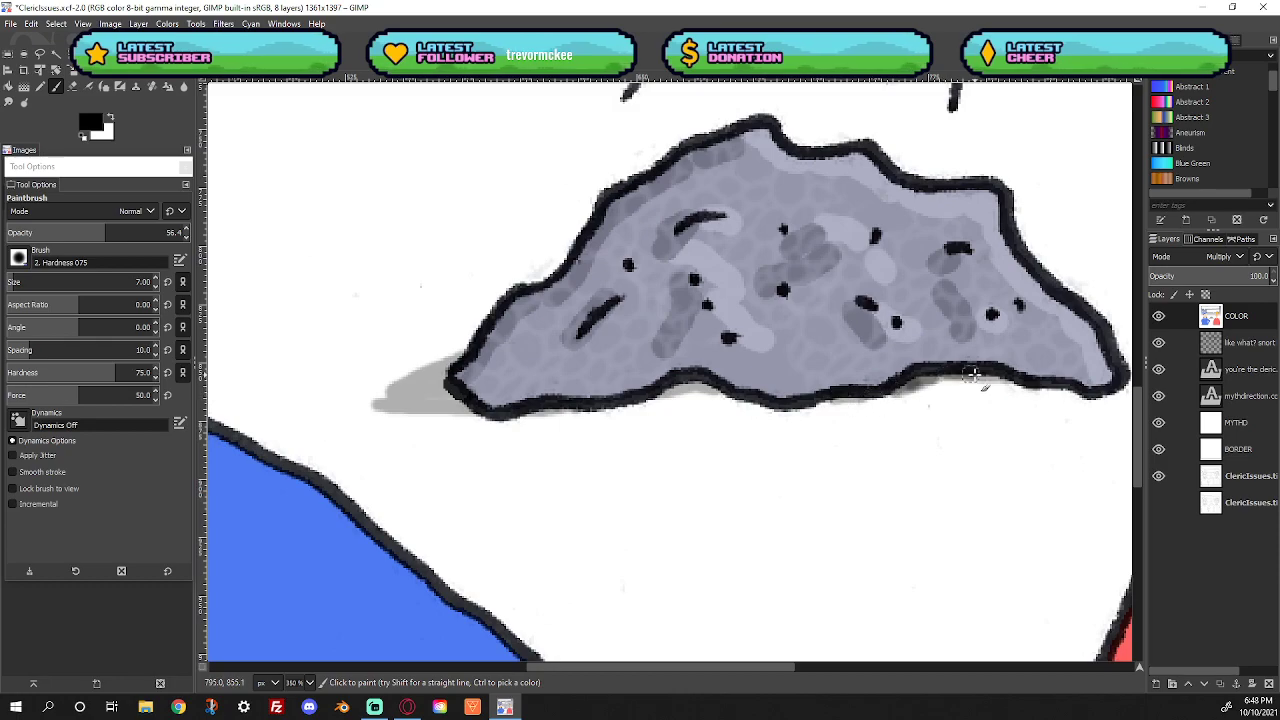
{"action": "mouse_move", "coordinate": [737, 397]}
{"action": "left_mouse_down"}
{"action": "mouse_move", "coordinate": [647, 400]}
{"action": "mouse_move", "coordinate": [703, 394]}
{"action": "mouse_move", "coordinate": [694, 385]}
{"action": "mouse_move", "coordinate": [641, 397]}
{"action": "left_mouse_up"}
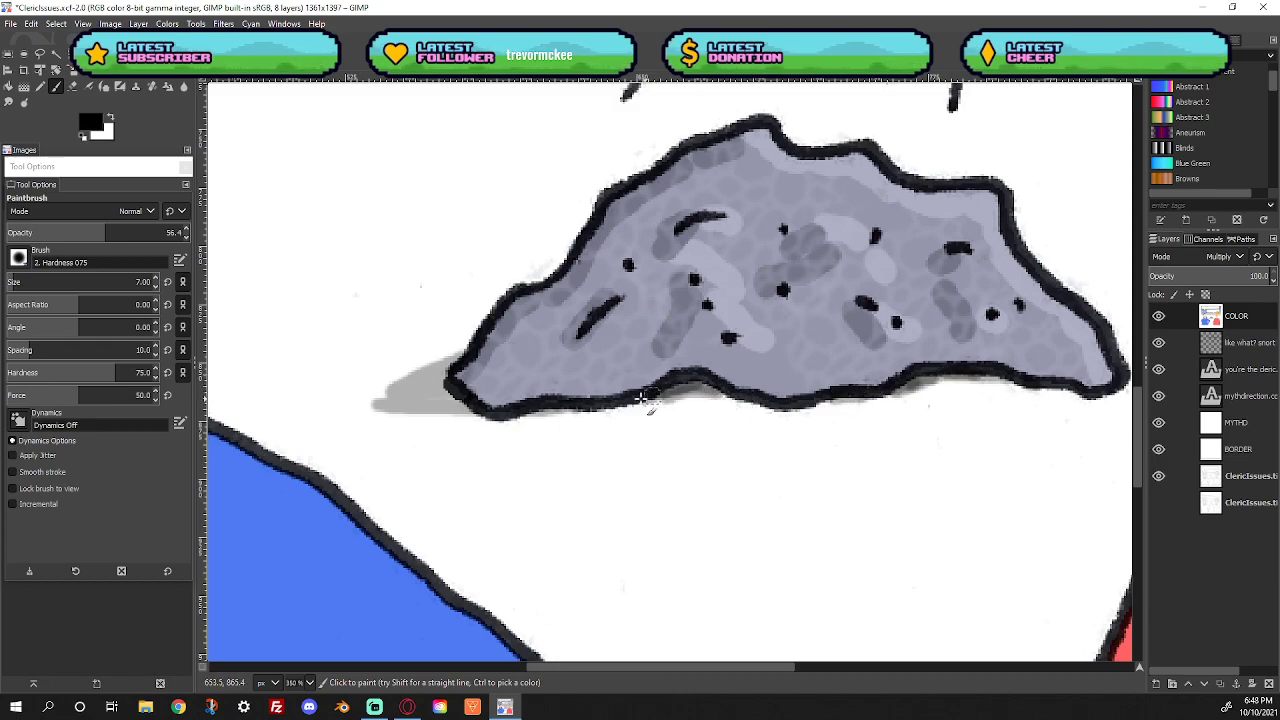
Try darkening the ground shadow beside the ash pile's left corner, and undo all the ground shadow strokes around the pile
{"action": "mouse_move", "coordinate": [452, 366]}
{"action": "left_mouse_down"}
{"action": "mouse_move", "coordinate": [371, 397]}
{"action": "mouse_move", "coordinate": [441, 390]}
{"action": "mouse_move", "coordinate": [426, 381]}
{"action": "mouse_move", "coordinate": [384, 387]}
{"action": "mouse_move", "coordinate": [418, 392]}
{"action": "mouse_move", "coordinate": [391, 406]}
{"action": "mouse_move", "coordinate": [470, 404]}
{"action": "left_mouse_up"}
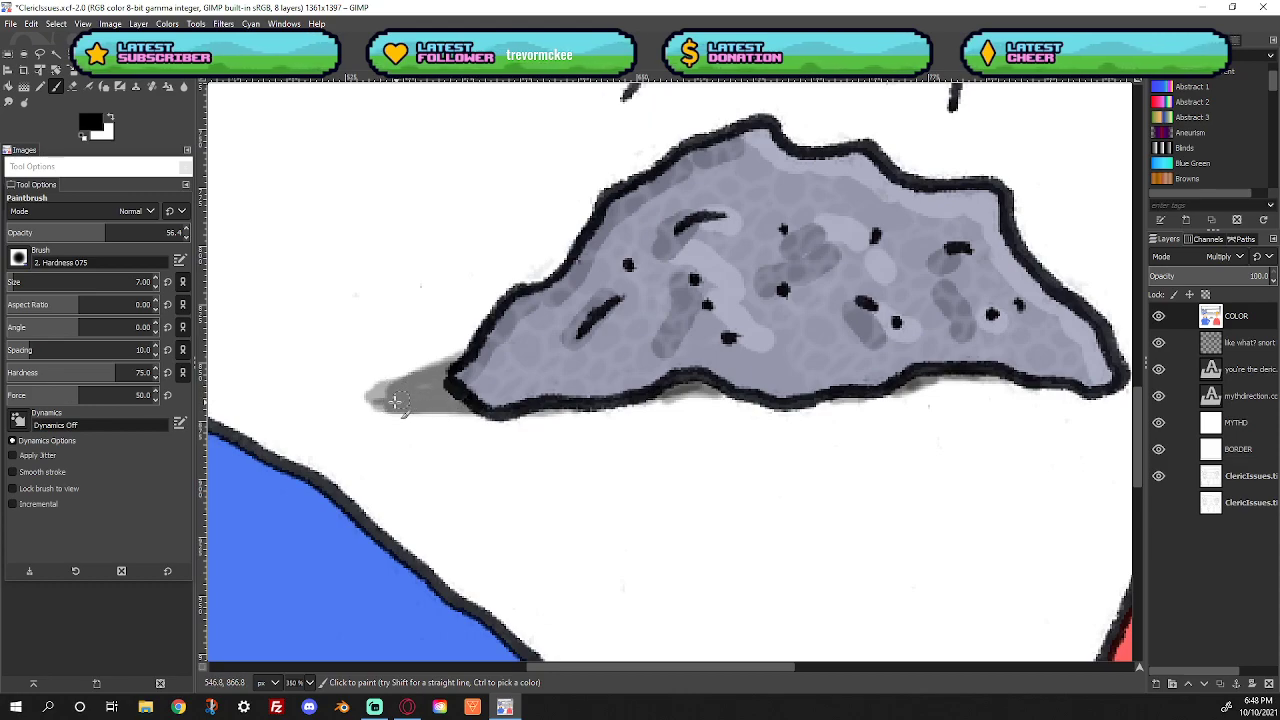
{"action": "mouse_move", "coordinate": [382, 396]}
{"action": "left_mouse_down"}
{"action": "mouse_move", "coordinate": [433, 413]}
{"action": "mouse_move", "coordinate": [442, 398]}
{"action": "left_mouse_up"}
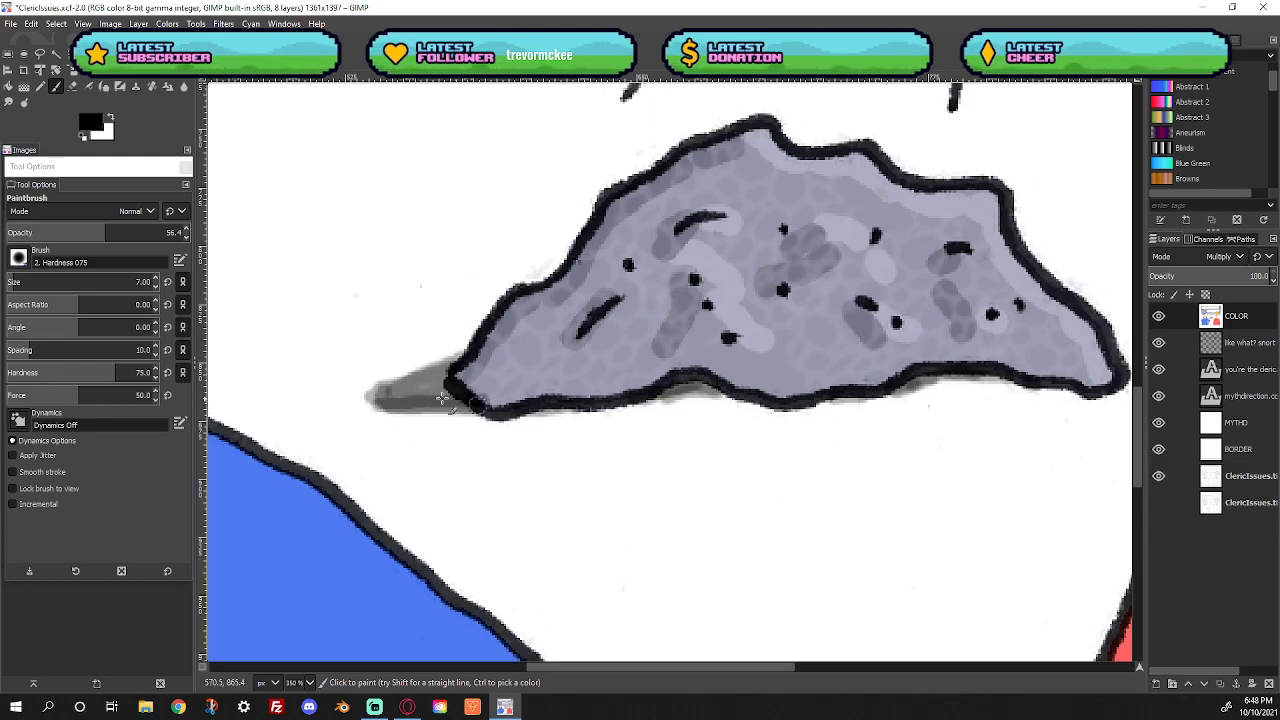
{"action": "key", "text": "ctrl+z"}
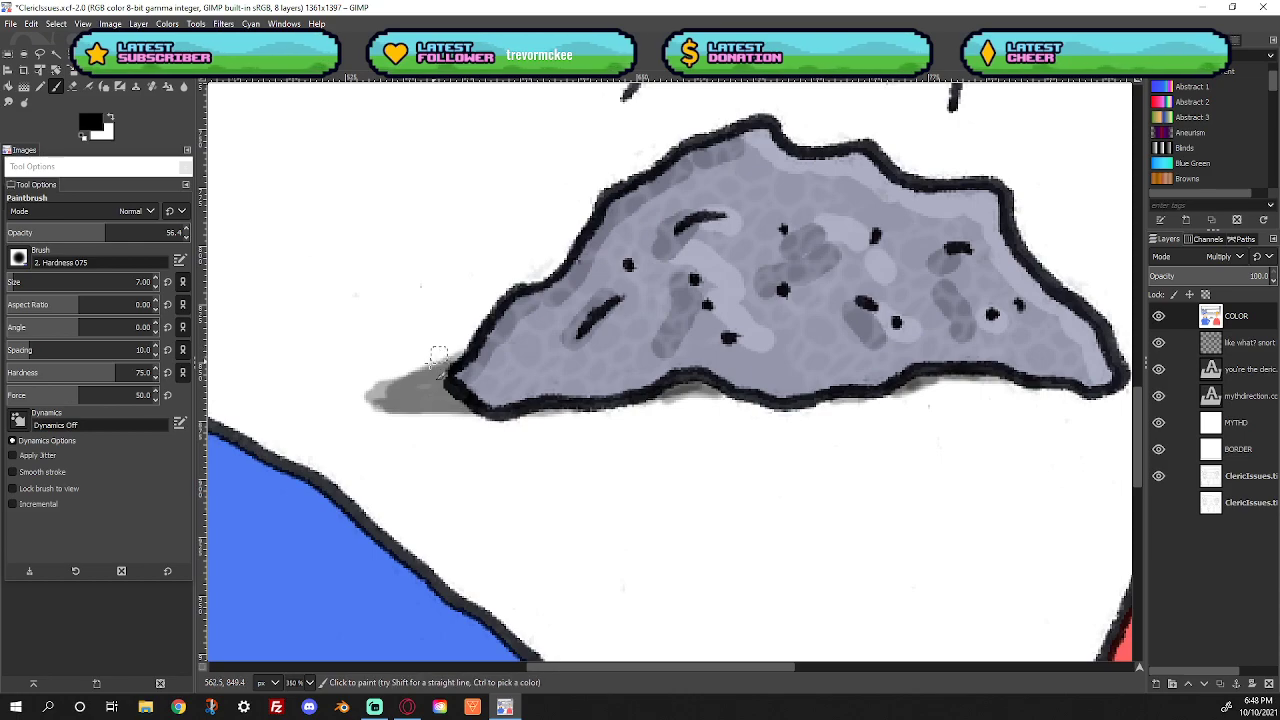
{"action": "key", "text": "ctrl+z"}
{"action": "key", "text": "ctrl+z"}
{"action": "key", "text": "ctrl+z"}
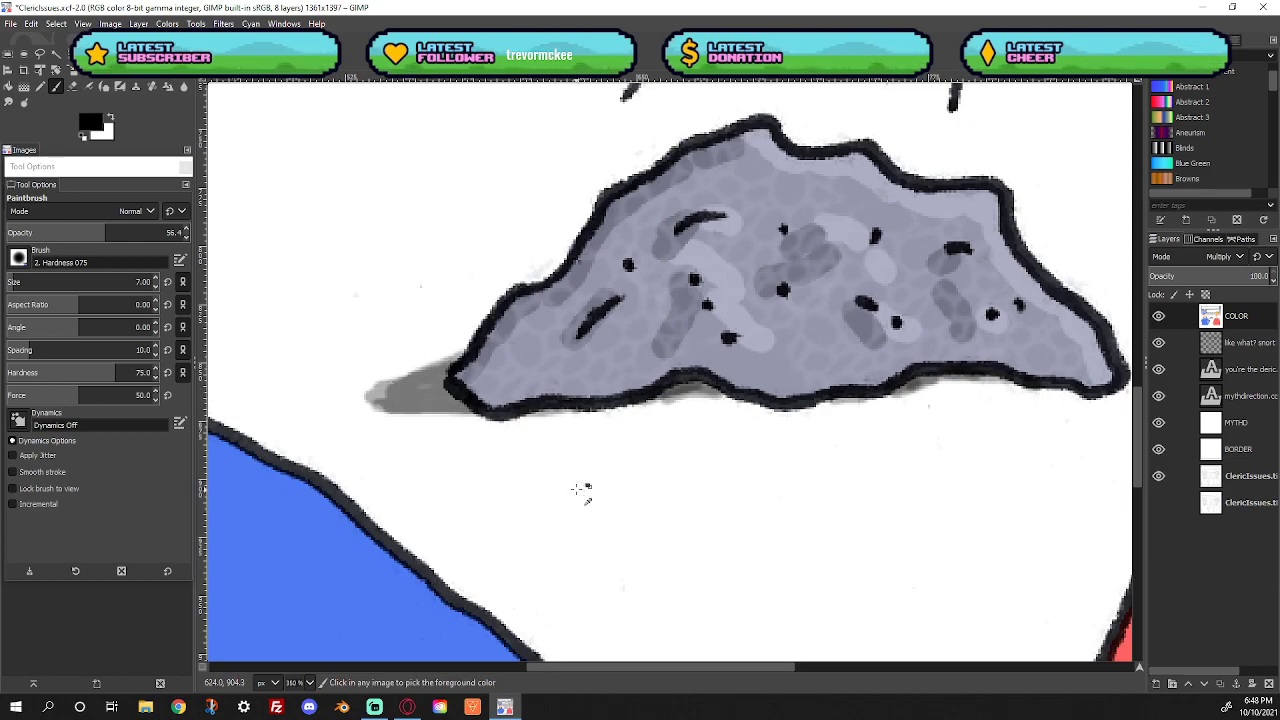
{"action": "key", "text": "ctrl+z"}
{"action": "key", "text": "ctrl+z"}
{"action": "key", "text": "ctrl+z"}
{"action": "key", "text": "ctrl+z"}
{"action": "key", "text": "ctrl+z"}
{"action": "key", "text": "ctrl+z"}
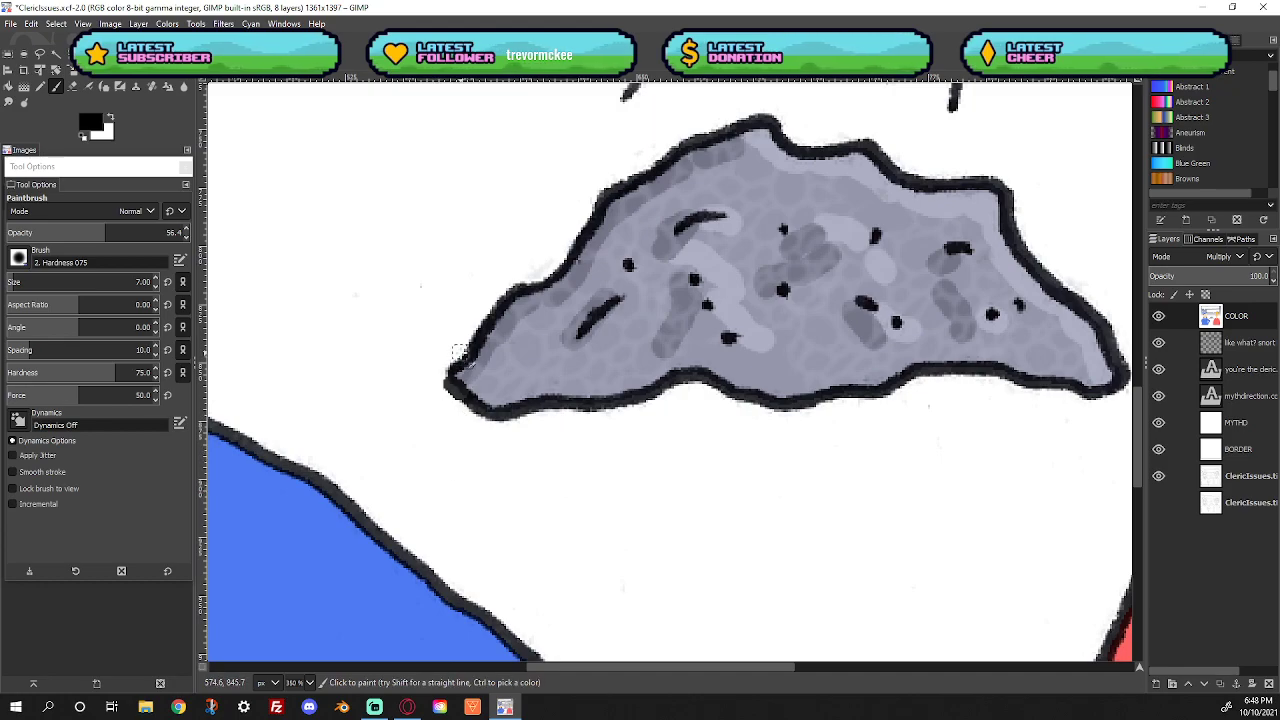
Try a ground shadow in color 696779 at 100 opacity beside the ash pile's left corner, and undo it
{"action": "left_click_drag", "start_coordinate": [100, 232], "coordinate": [270, 230]}
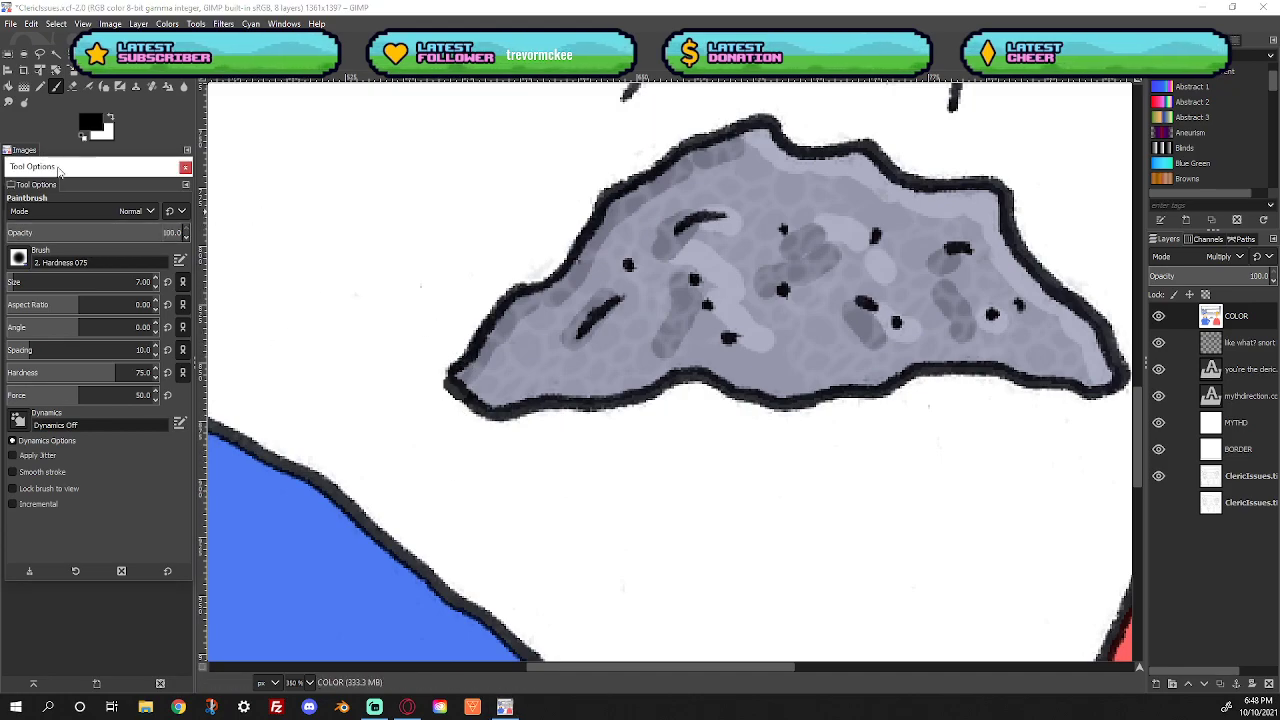
{"action": "left_click", "coordinate": [90, 122]}
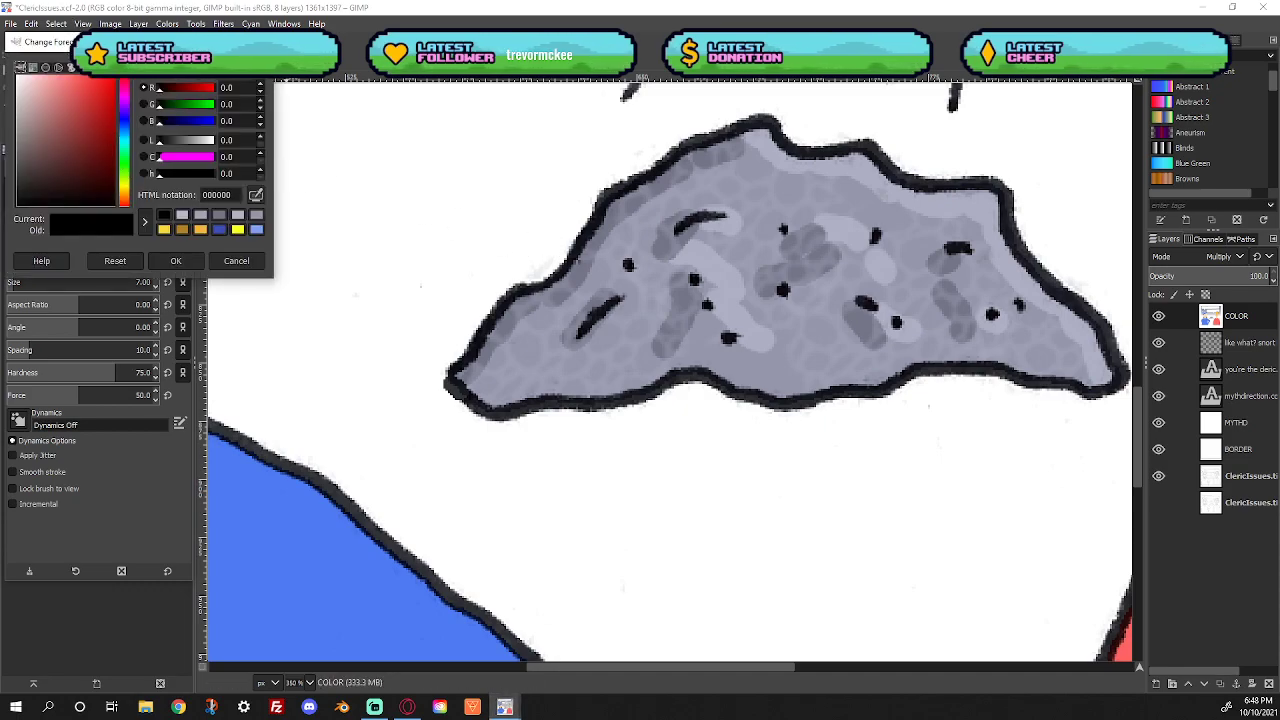
{"action": "left_click_drag", "start_coordinate": [42, 108], "coordinate": [32, 150]}
{"action": "left_click", "coordinate": [125, 120]}
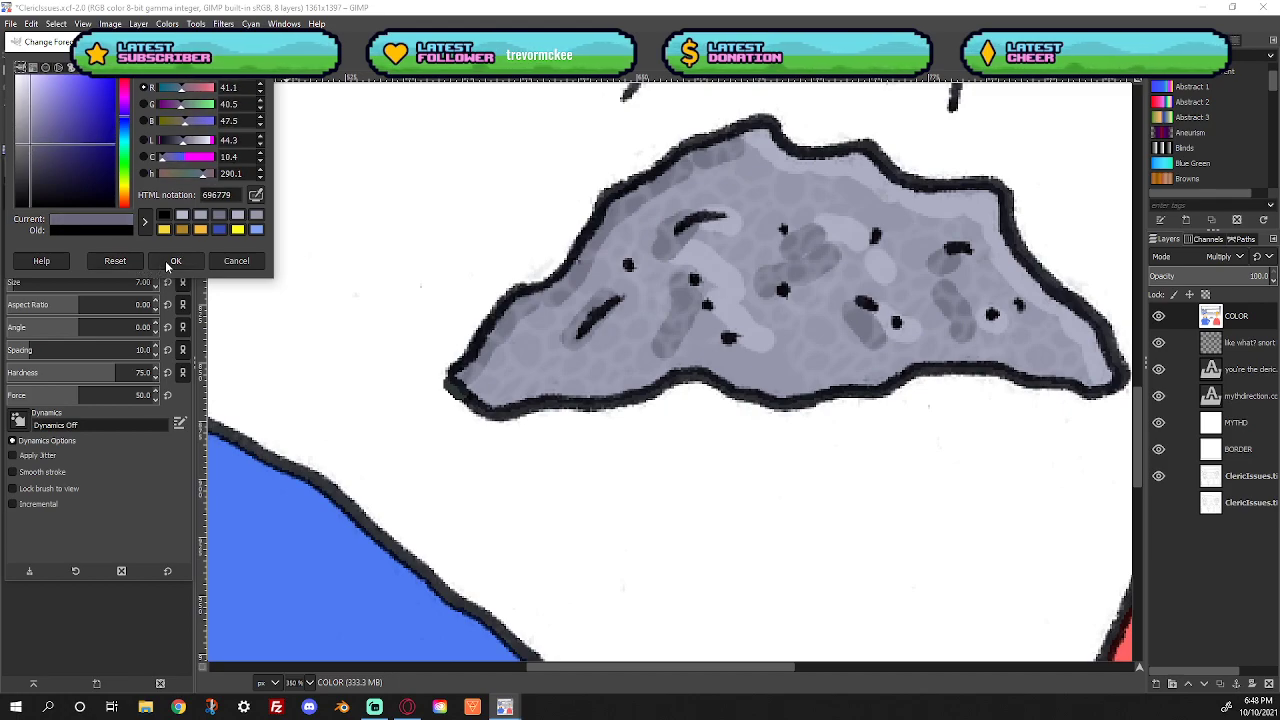
{"action": "left_click", "coordinate": [174, 261]}
{"action": "mouse_move", "coordinate": [448, 366]}
{"action": "left_mouse_down"}
{"action": "mouse_move", "coordinate": [360, 382]}
{"action": "mouse_move", "coordinate": [460, 398]}
{"action": "mouse_move", "coordinate": [350, 396]}
{"action": "mouse_move", "coordinate": [440, 416]}
{"action": "mouse_move", "coordinate": [464, 406]}
{"action": "mouse_move", "coordinate": [335, 405]}
{"action": "mouse_move", "coordinate": [357, 383]}
{"action": "mouse_move", "coordinate": [443, 376]}
{"action": "mouse_move", "coordinate": [396, 366]}
{"action": "mouse_move", "coordinate": [337, 393]}
{"action": "left_mouse_up"}
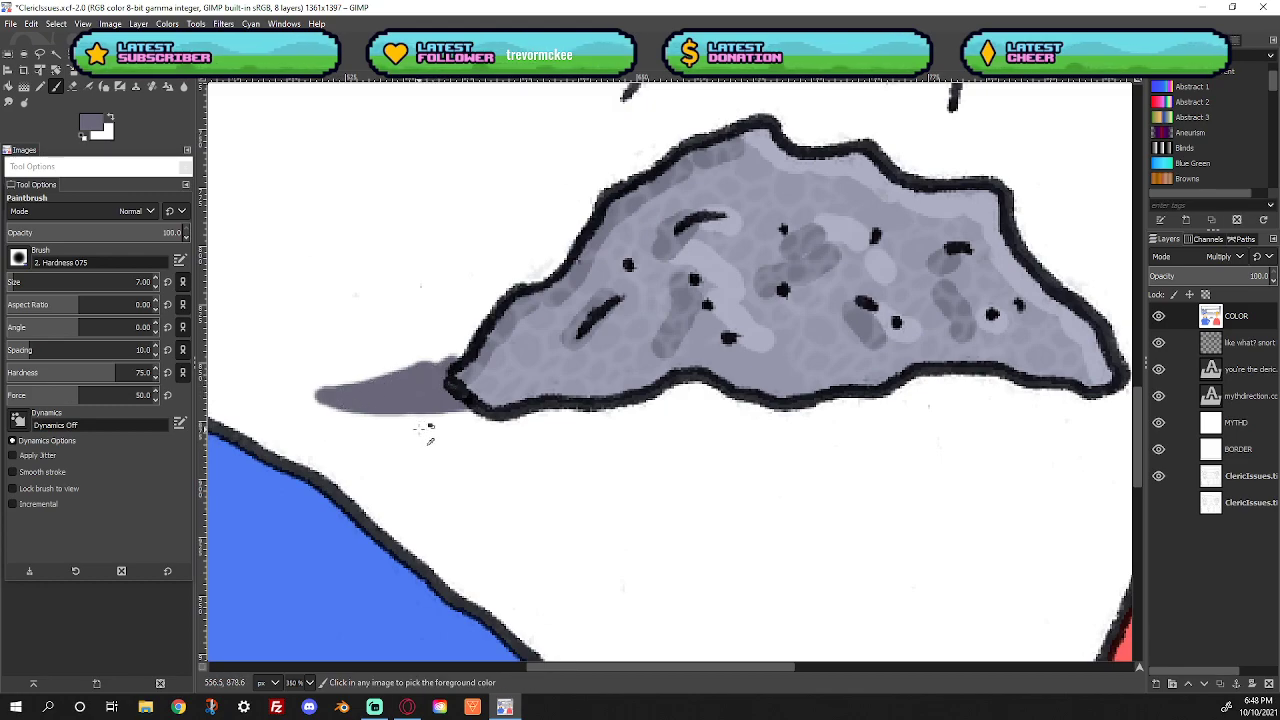
{"action": "key", "text": "ctrl+z"}
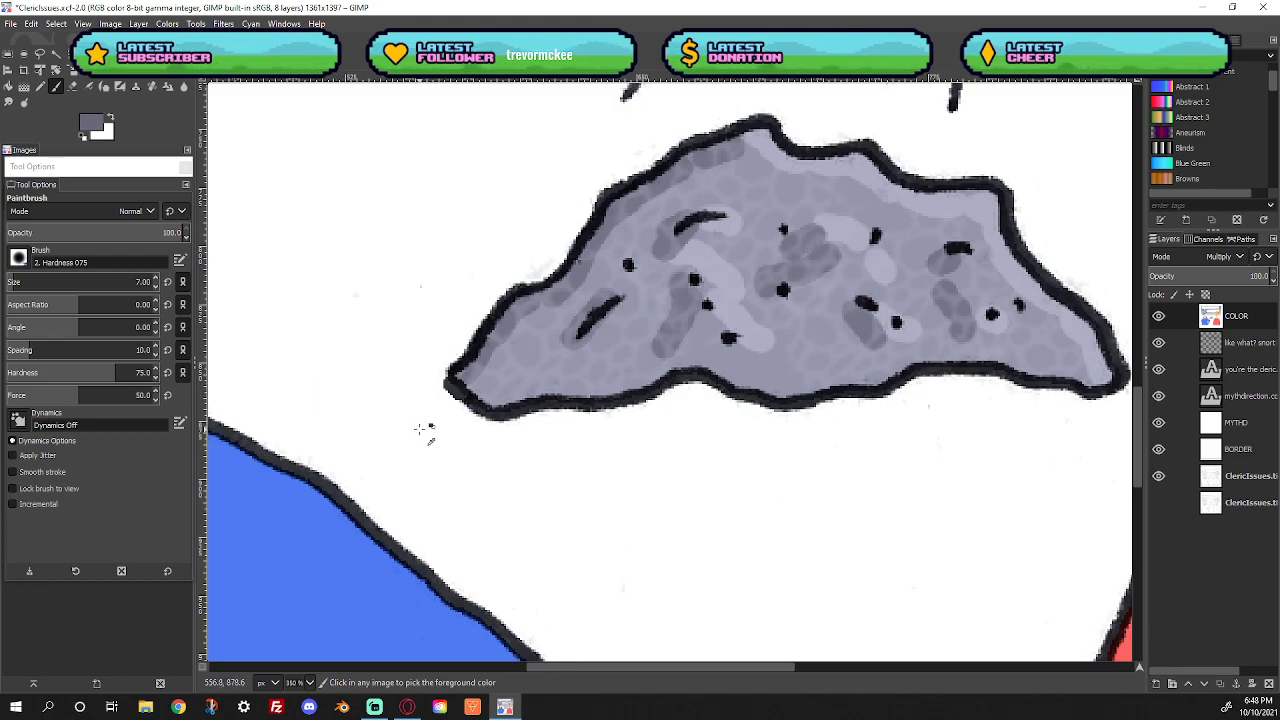
Fuzzy-select the white ground between the two characters on the visible ClericIssues line-art layer, and grow the selection
{"action": "left_click", "coordinate": [55, 57]}
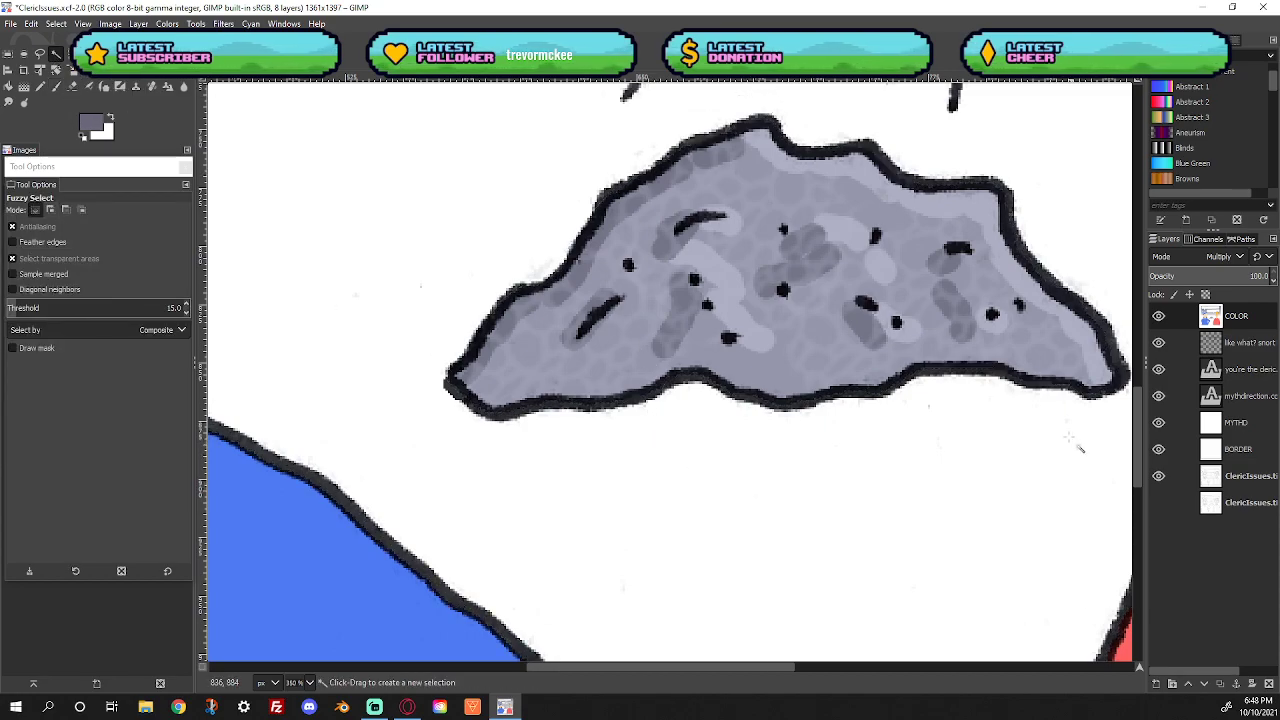
{"action": "right_click", "coordinate": [665, 354]}
{"action": "mouse_move", "coordinate": [705, 422]}
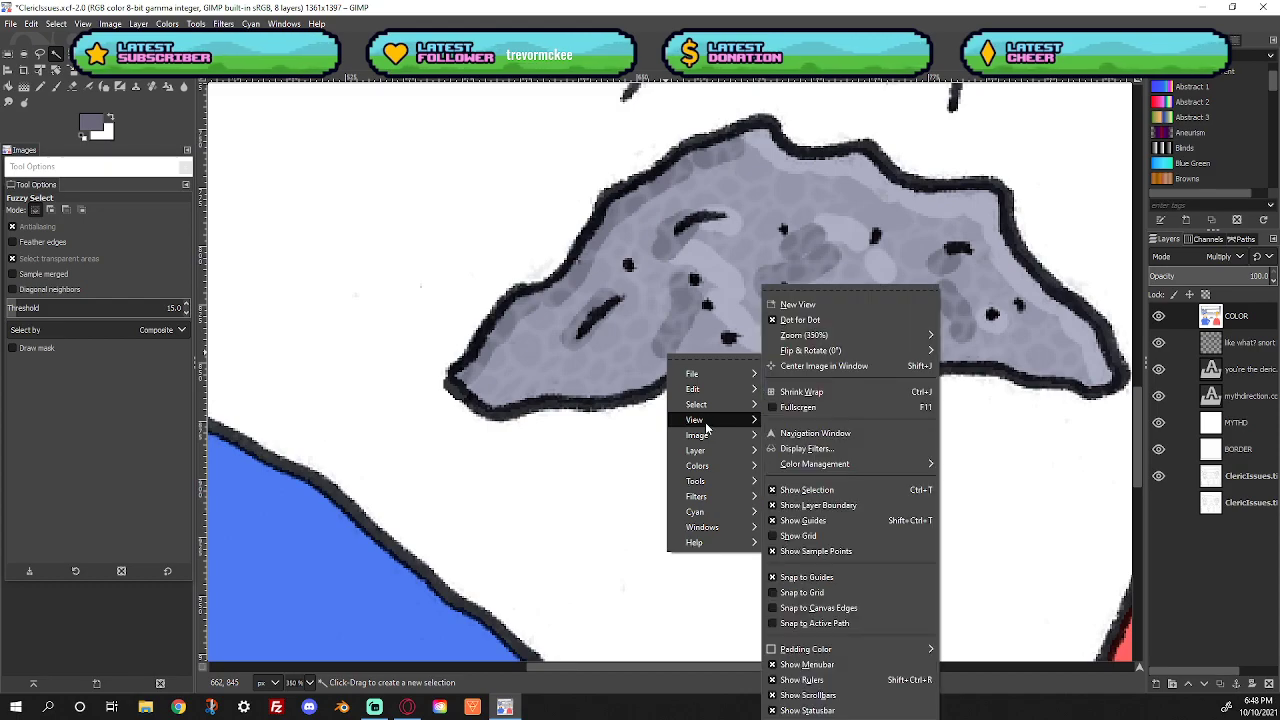
{"action": "mouse_move", "coordinate": [830, 335]}
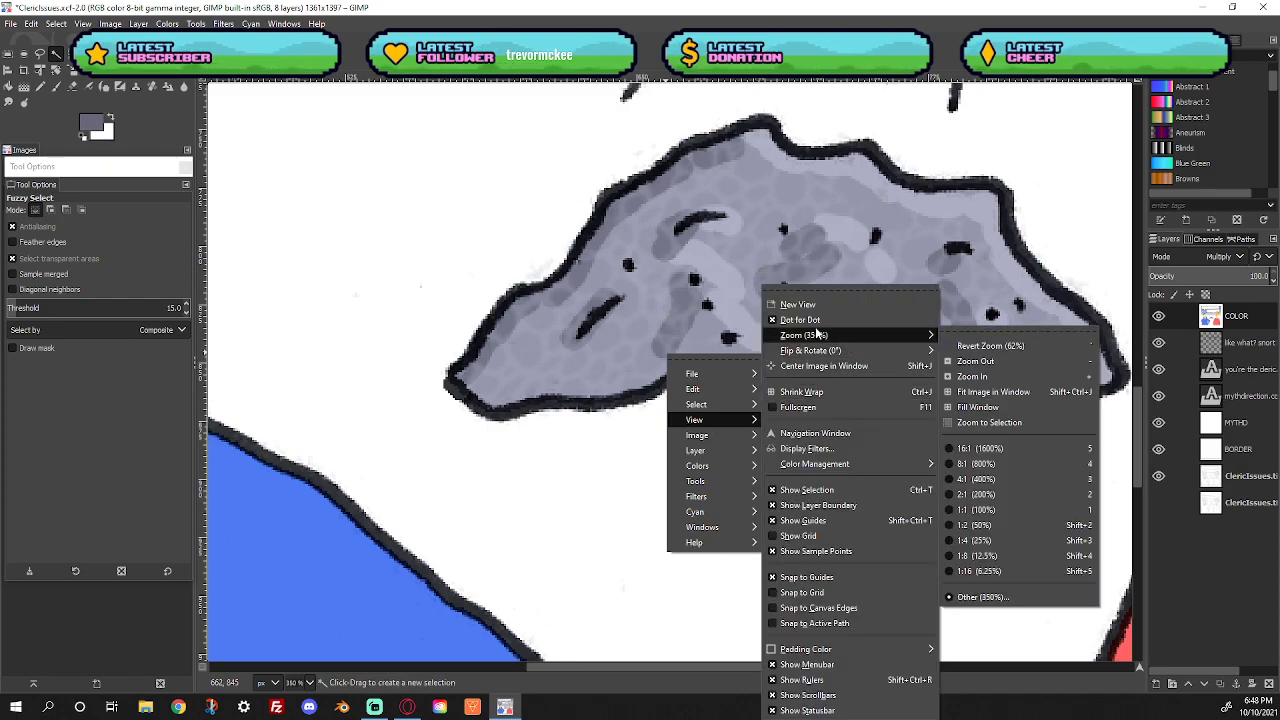
{"action": "left_click", "coordinate": [988, 393]}
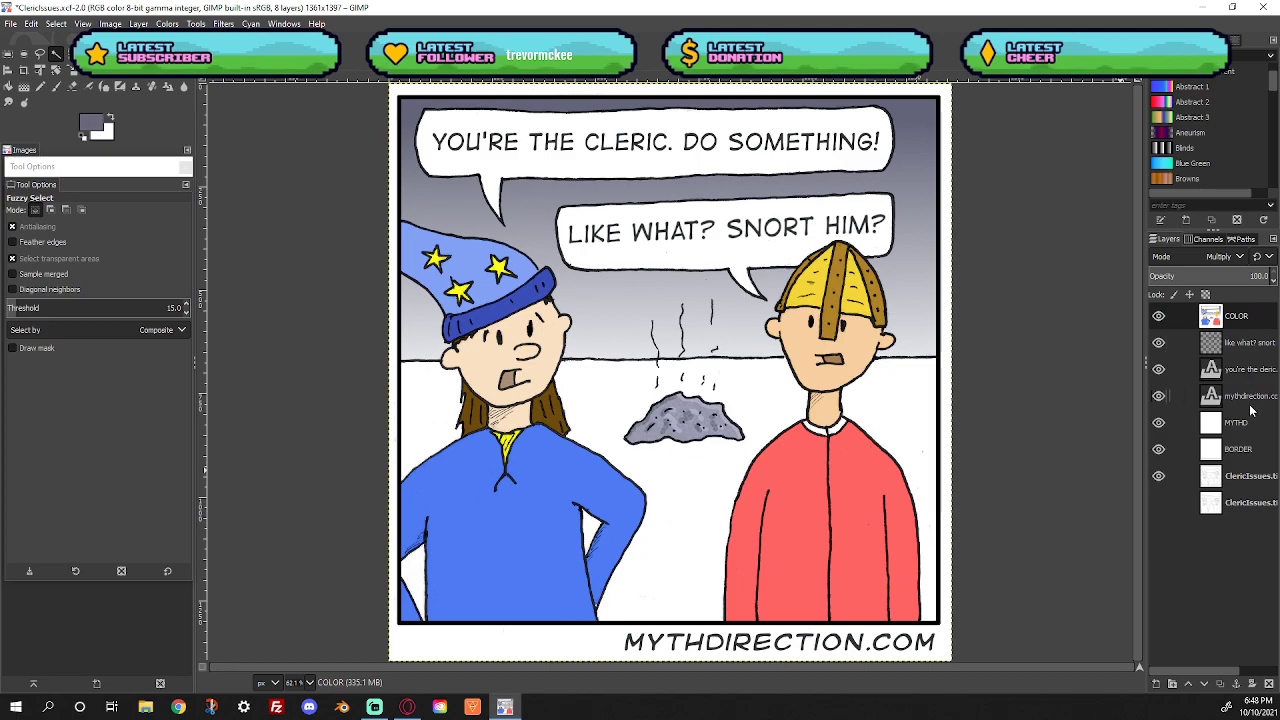
{"action": "left_click", "coordinate": [1249, 476]}
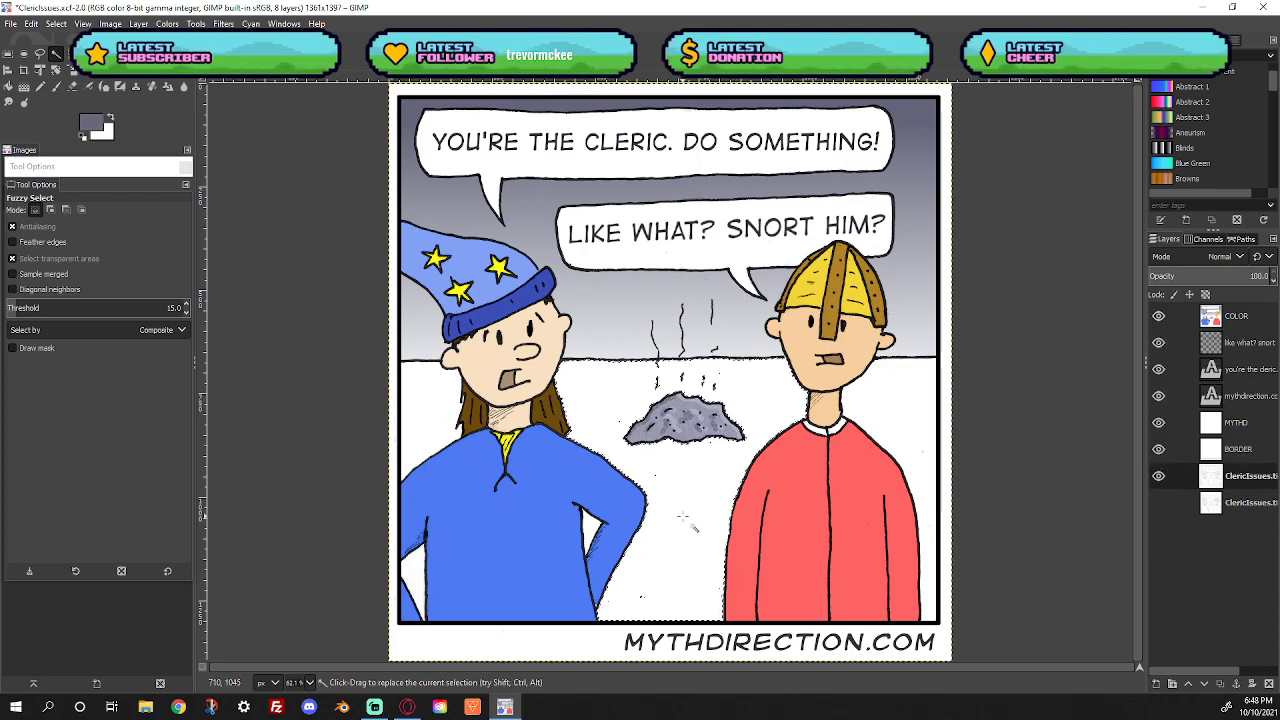
{"action": "left_click", "coordinate": [56, 23]}
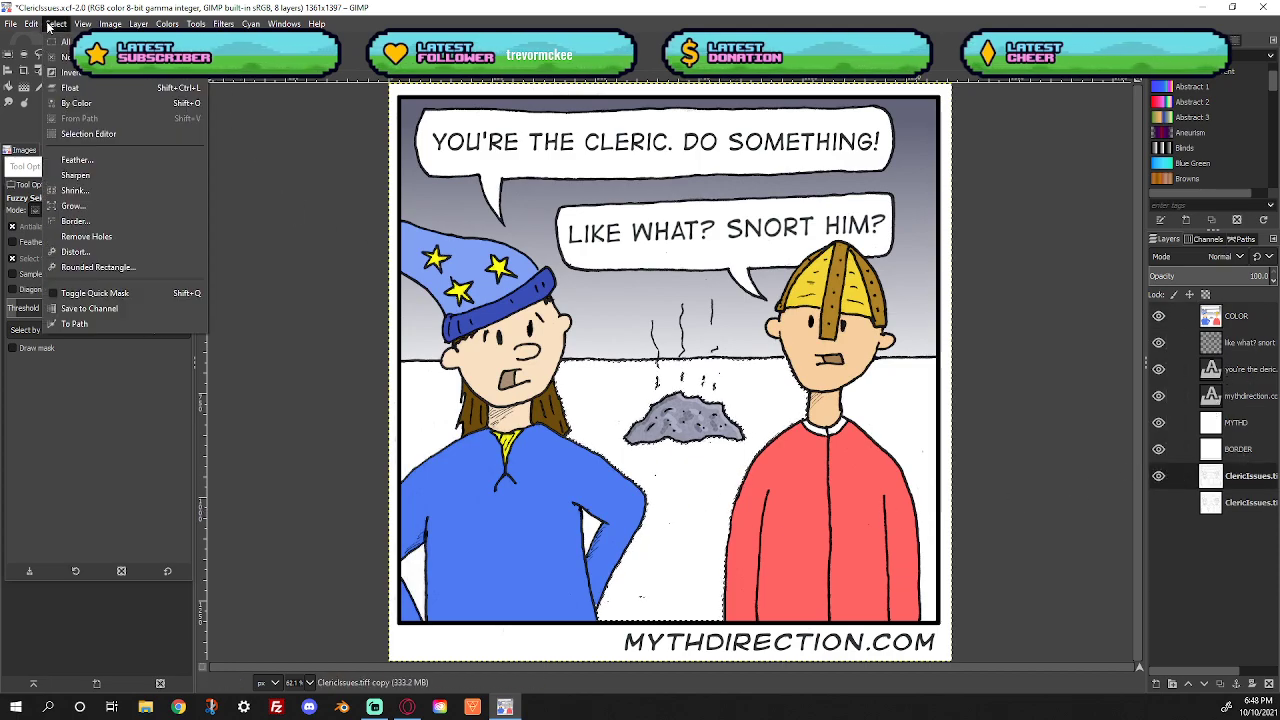
{"action": "left_click", "coordinate": [73, 205]}
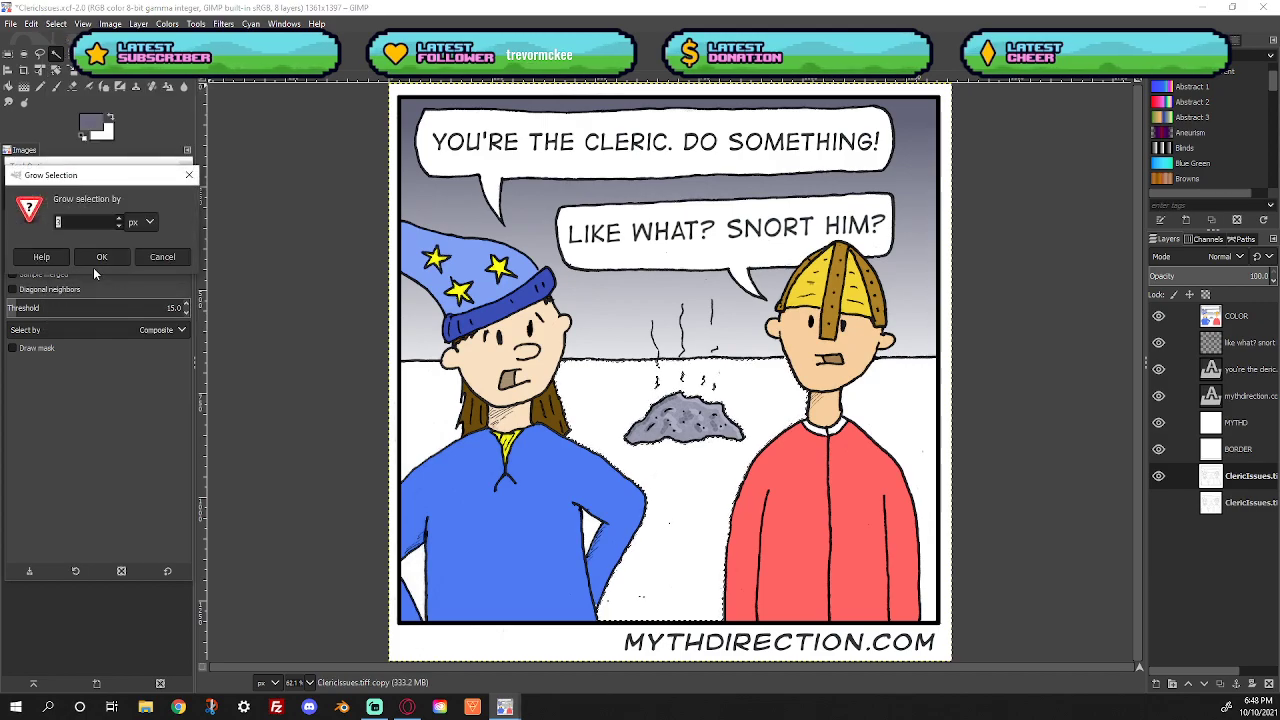
{"action": "left_click", "coordinate": [97, 259]}
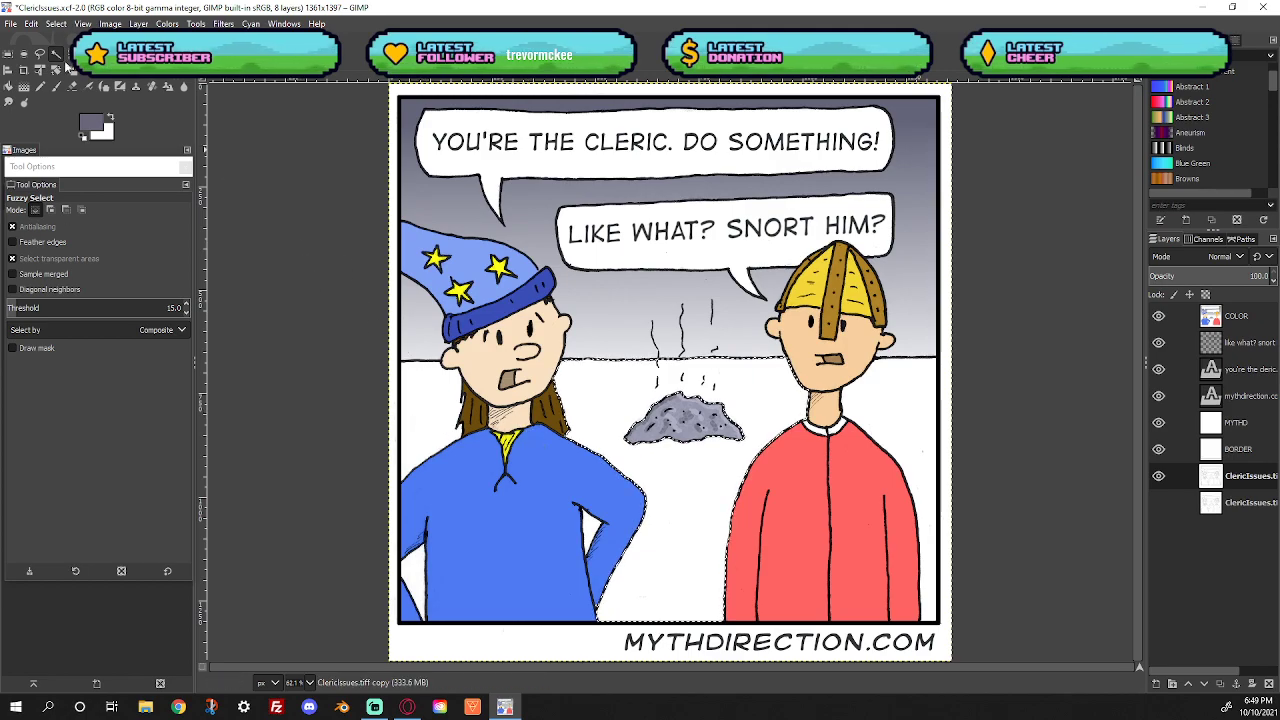
Add the remaining ground areas at the outer sides of both characters to the selection, and grow the combined selection
{"action": "key", "text": "shift"}
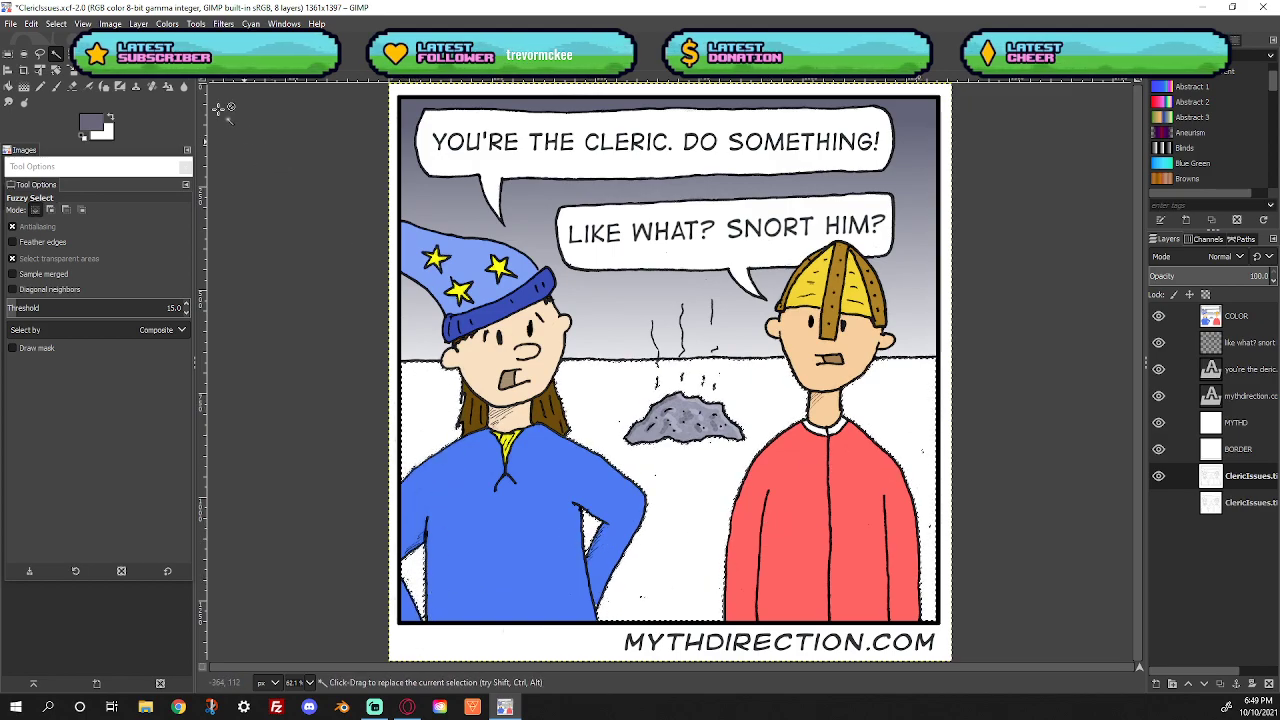
{"action": "left_click", "coordinate": [56, 23]}
{"action": "left_click", "coordinate": [84, 205]}
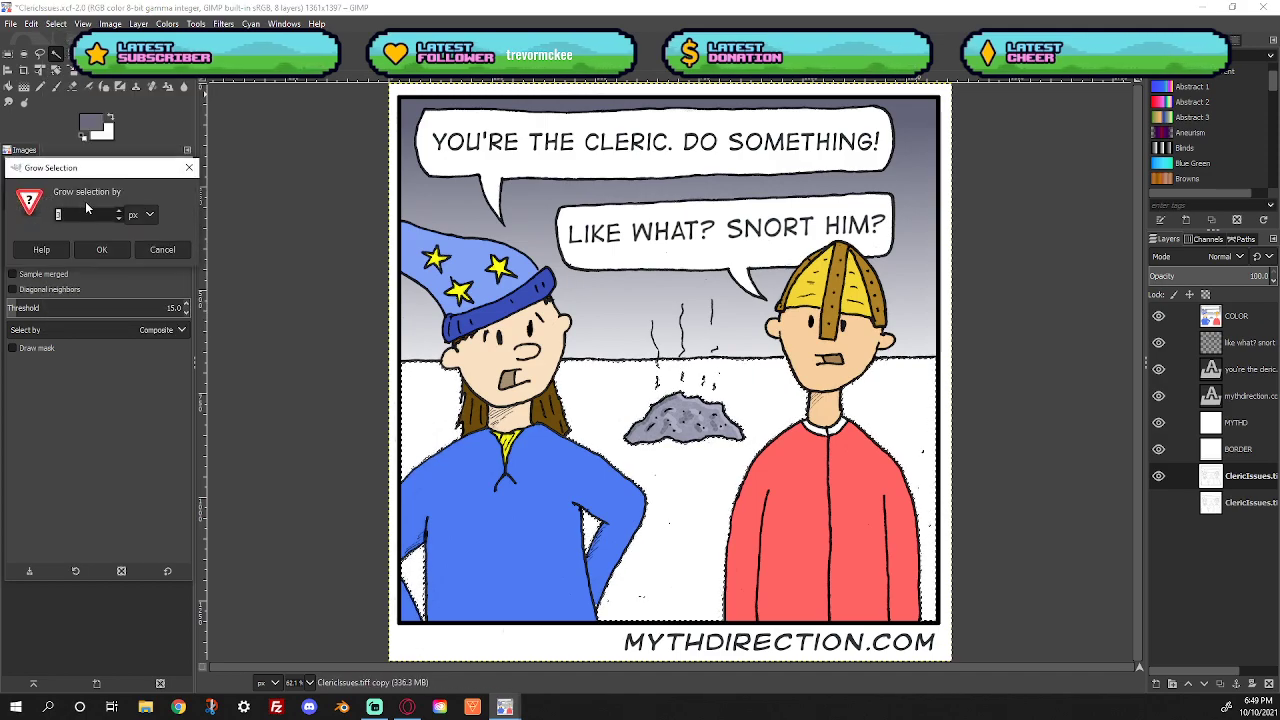
{"action": "left_click", "coordinate": [93, 254]}
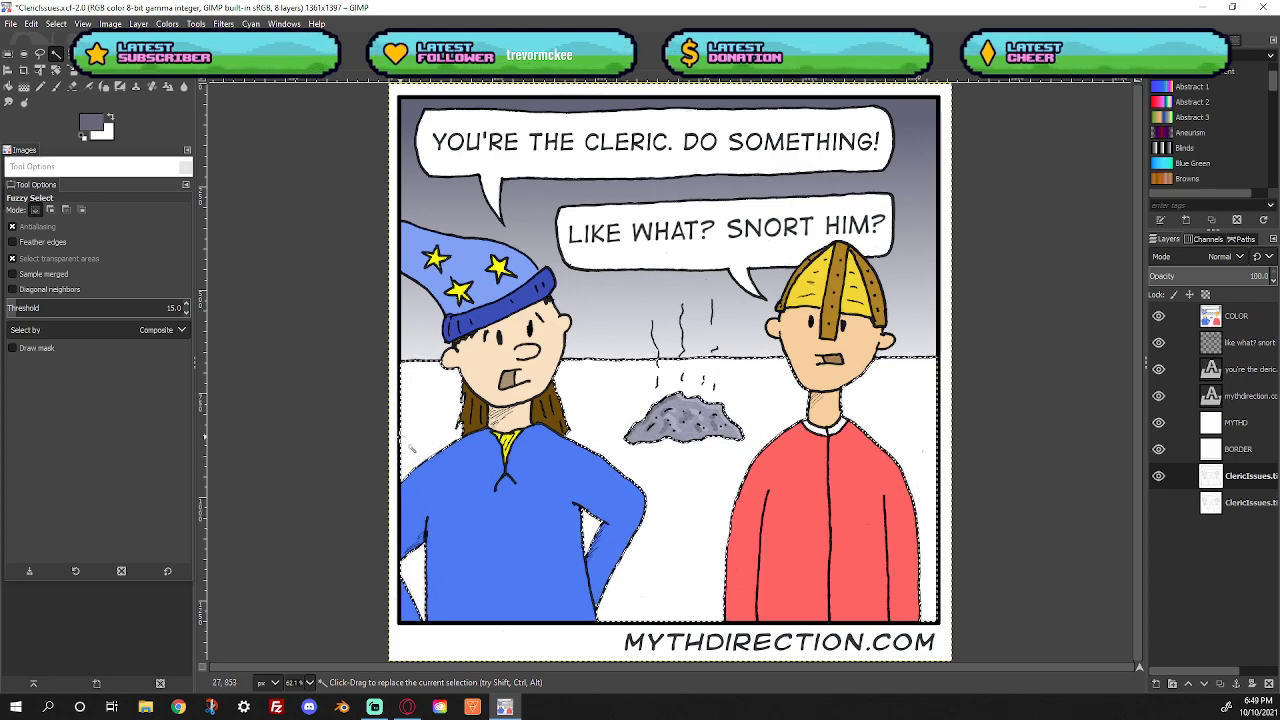
Set the foreground color to dark green 0e7d07 and swap it with the background color
{"action": "left_click", "coordinate": [92, 128]}
{"action": "mouse_move", "coordinate": [127, 157]}
{"action": "left_mouse_down"}
{"action": "mouse_move", "coordinate": [121, 170]}
{"action": "mouse_move", "coordinate": [128, 155]}
{"action": "left_mouse_up"}
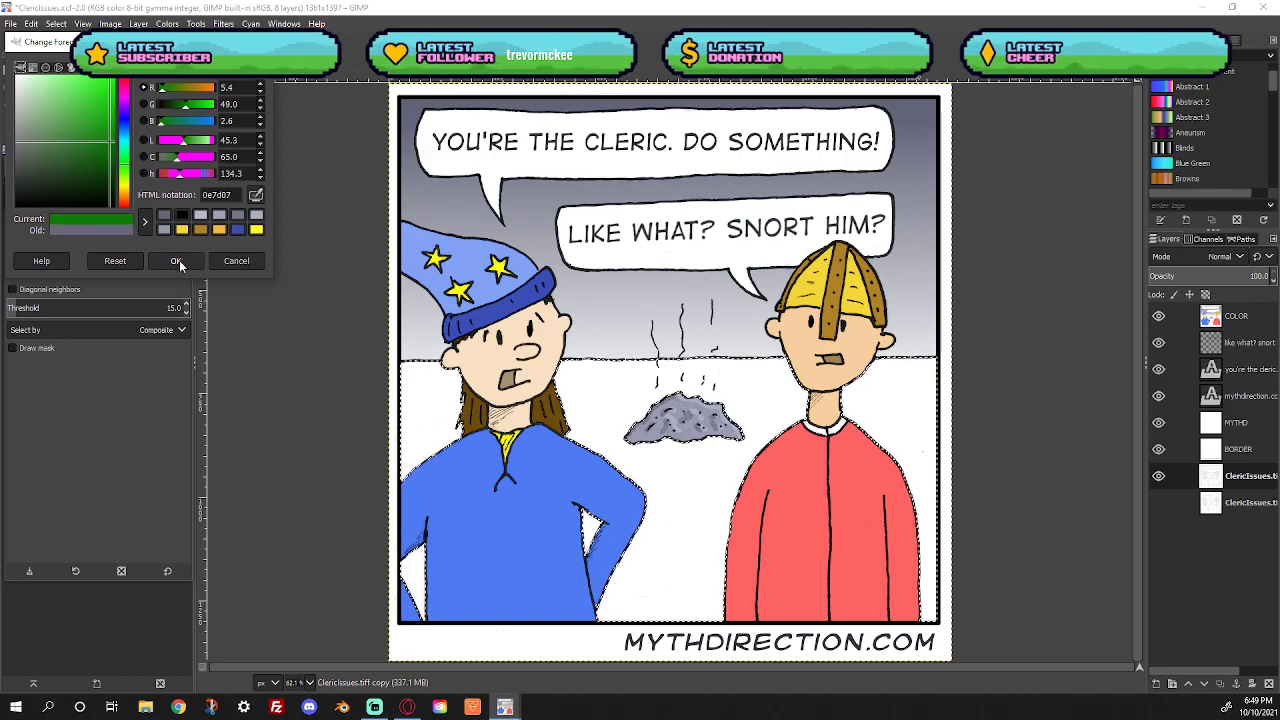
{"action": "left_click", "coordinate": [177, 260]}
{"action": "left_click", "coordinate": [111, 117]}
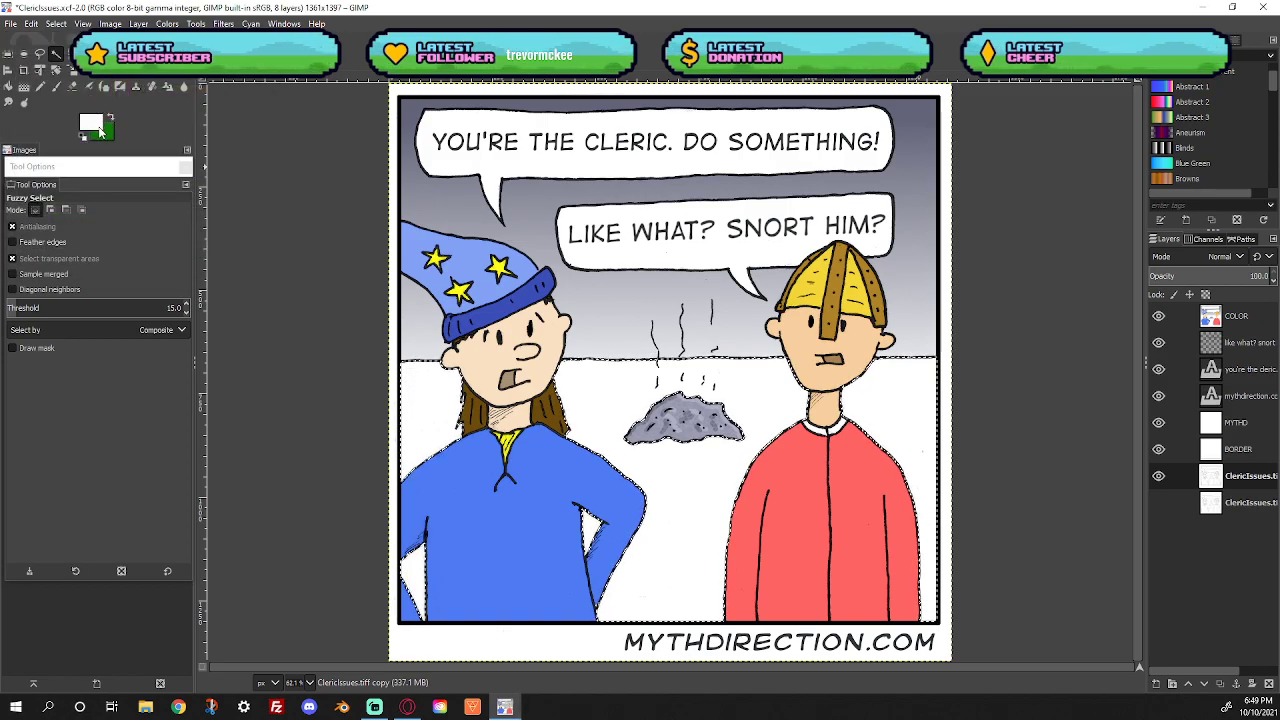
Set the foreground color to the lighter green 619d65
{"action": "left_click", "coordinate": [97, 126]}
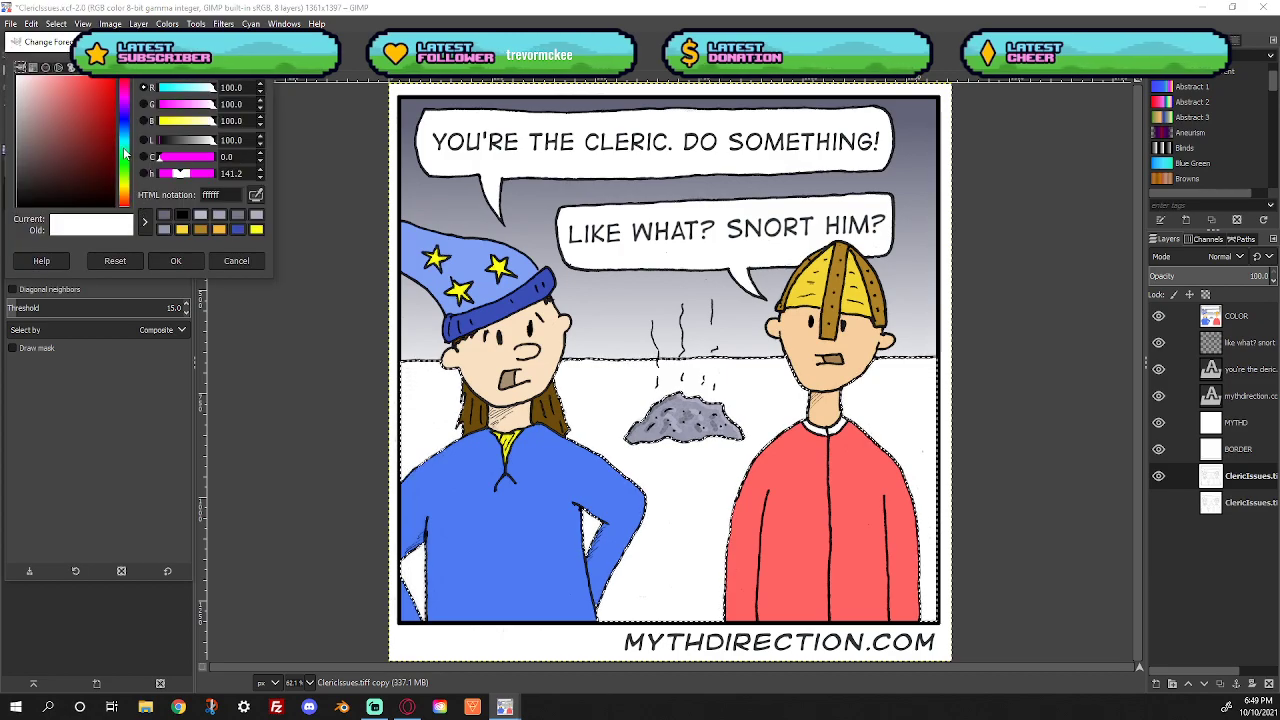
{"action": "left_click", "coordinate": [126, 167]}
{"action": "left_click", "coordinate": [112, 137]}
{"action": "left_click_drag", "start_coordinate": [111, 140], "coordinate": [53, 124]}
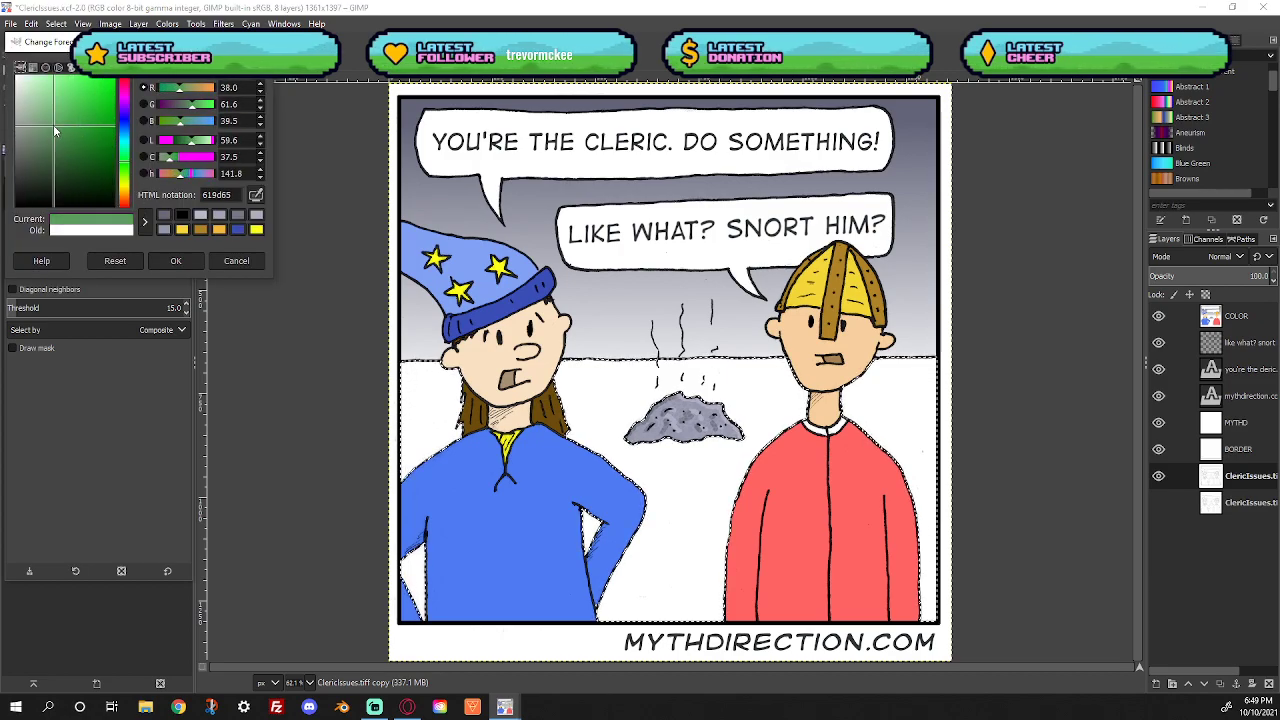
{"action": "left_click", "coordinate": [162, 264]}
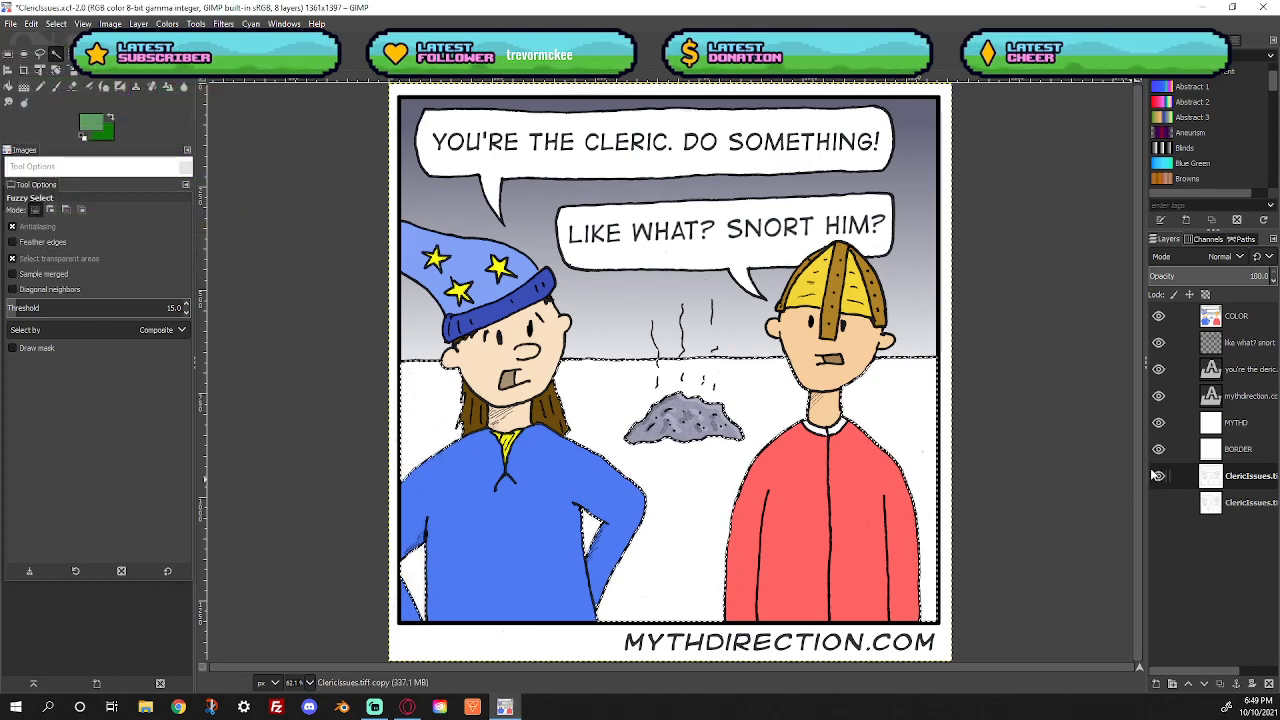
On the COLOR layer, fill the selected ground with a linear FG to BG gradient running from the ash pile's top down to the lower border
{"action": "left_click", "coordinate": [1238, 318]}
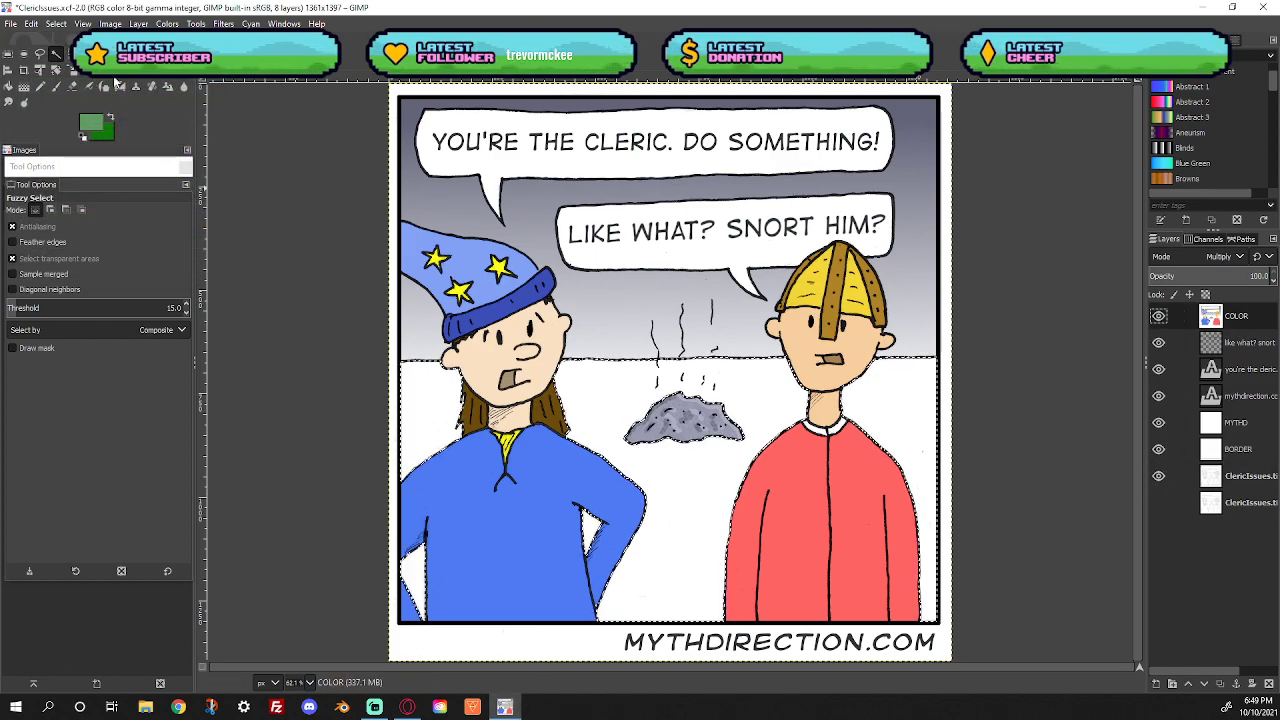
{"action": "left_click", "coordinate": [24, 86]}
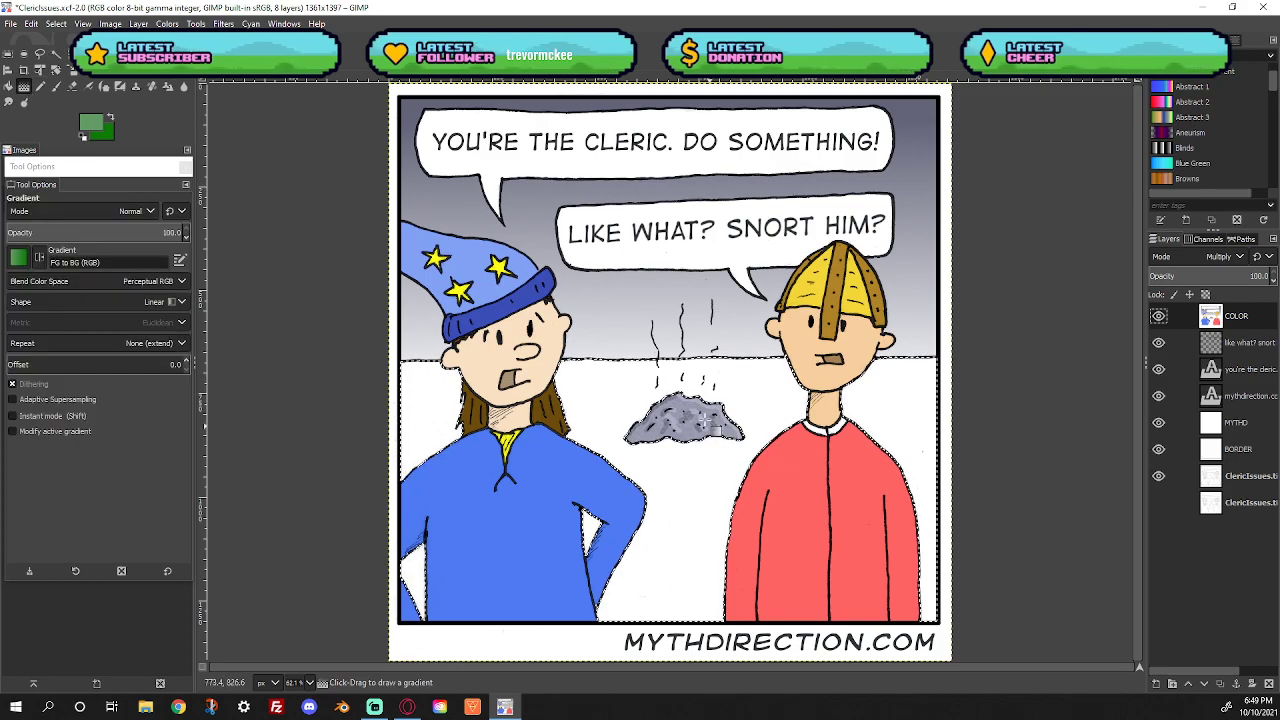
{"action": "left_click_drag", "start_coordinate": [683, 386], "coordinate": [691, 604]}
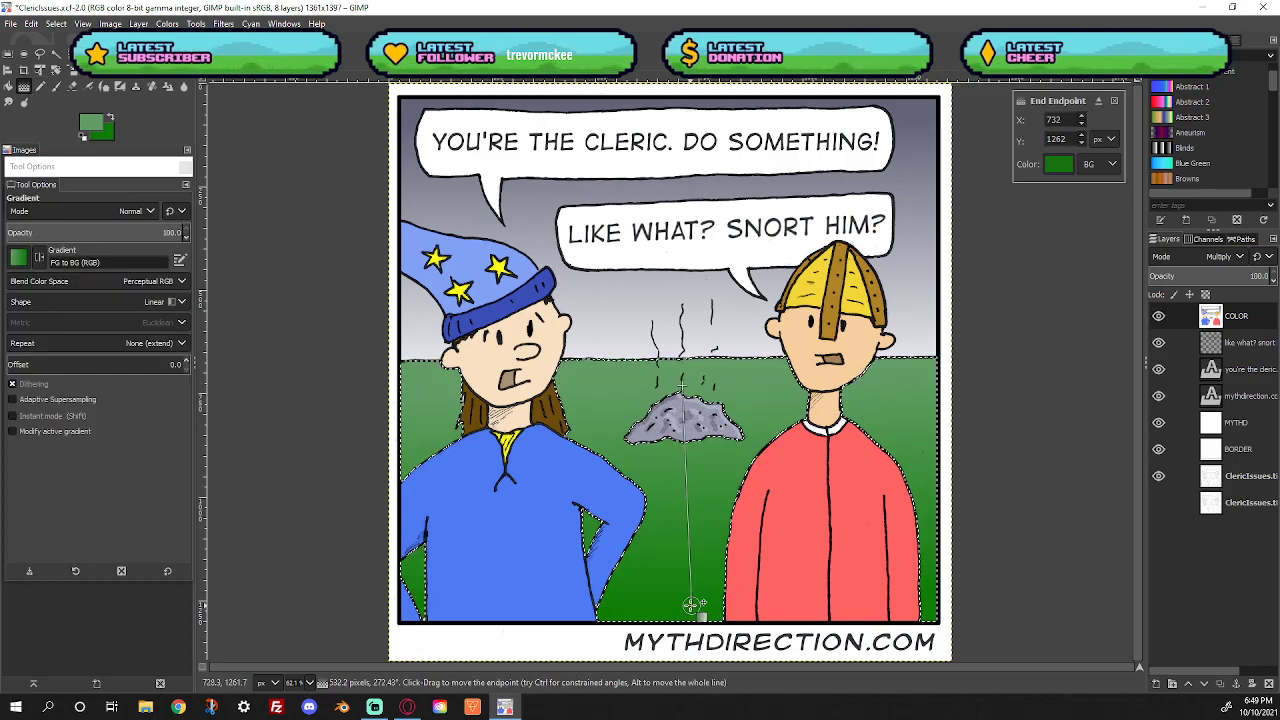
Move the gradient's start point up to the horizon and its end point to about 715, 959 below the ash pile, and apply it
{"action": "left_click", "coordinate": [678, 311]}
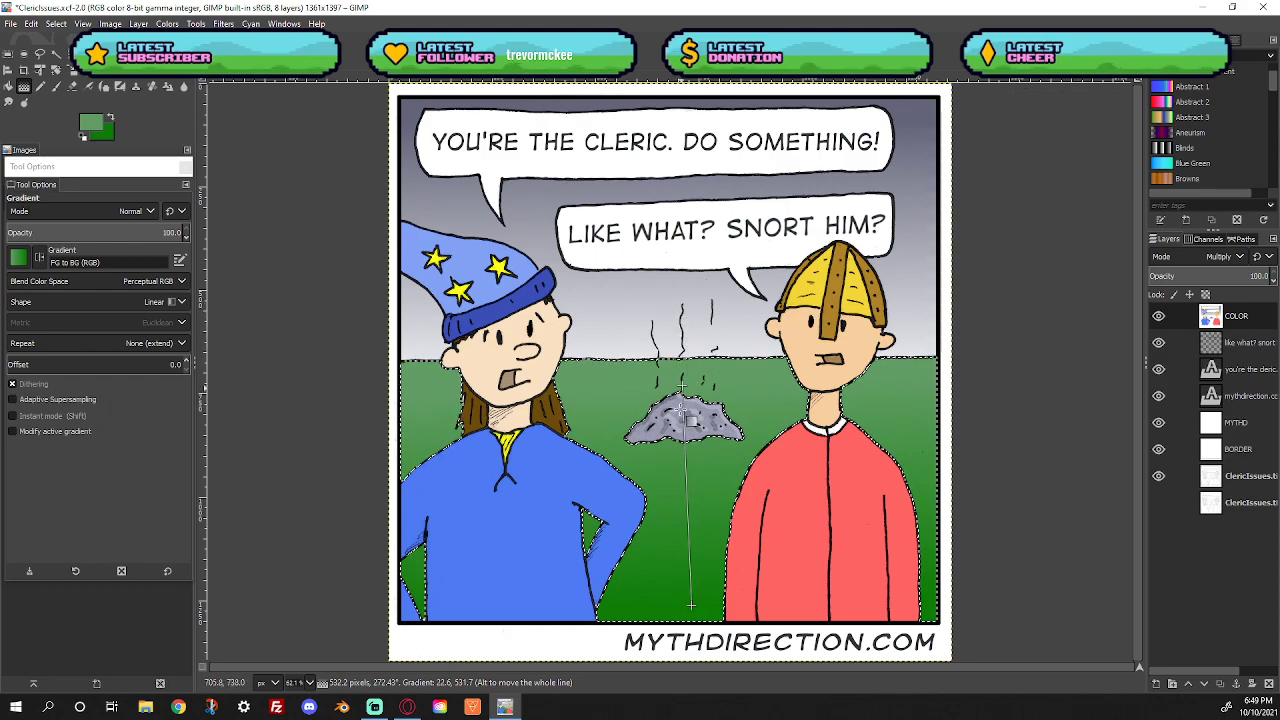
{"action": "left_click_drag", "start_coordinate": [682, 383], "coordinate": [678, 305]}
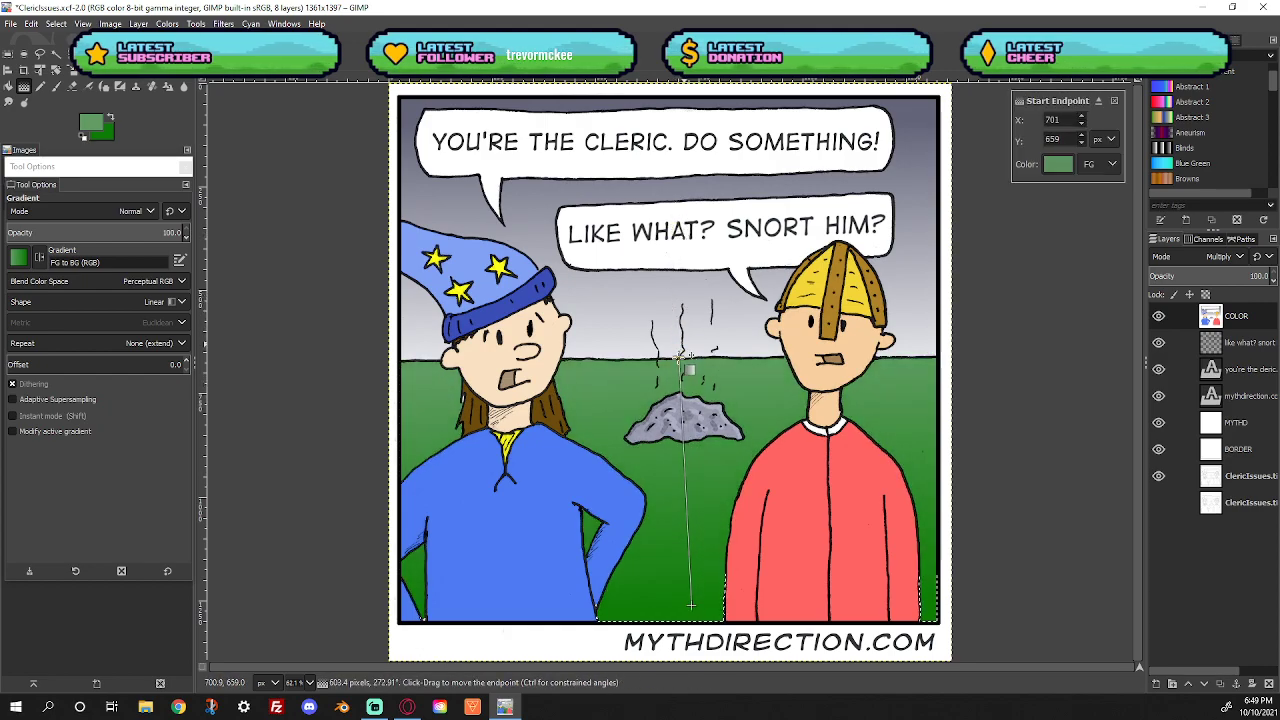
{"action": "left_click_drag", "start_coordinate": [690, 605], "coordinate": [688, 578]}
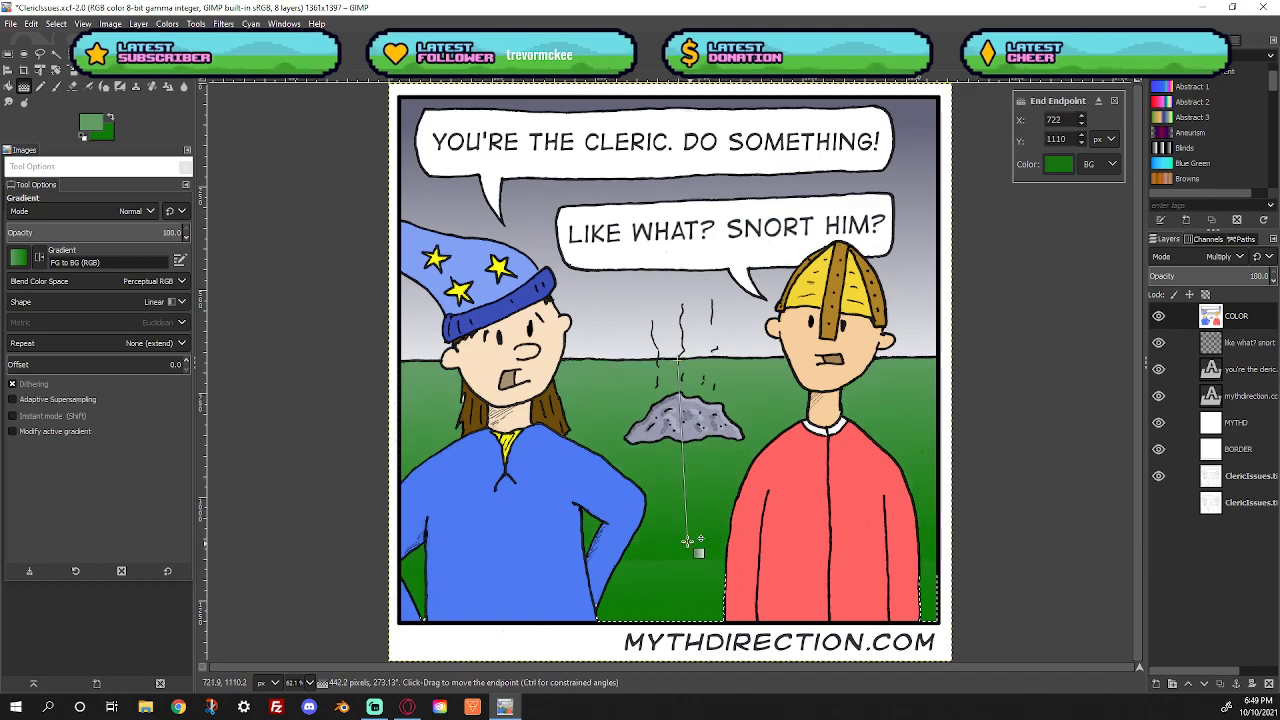
{"action": "left_click_drag", "start_coordinate": [688, 528], "coordinate": [689, 524]}
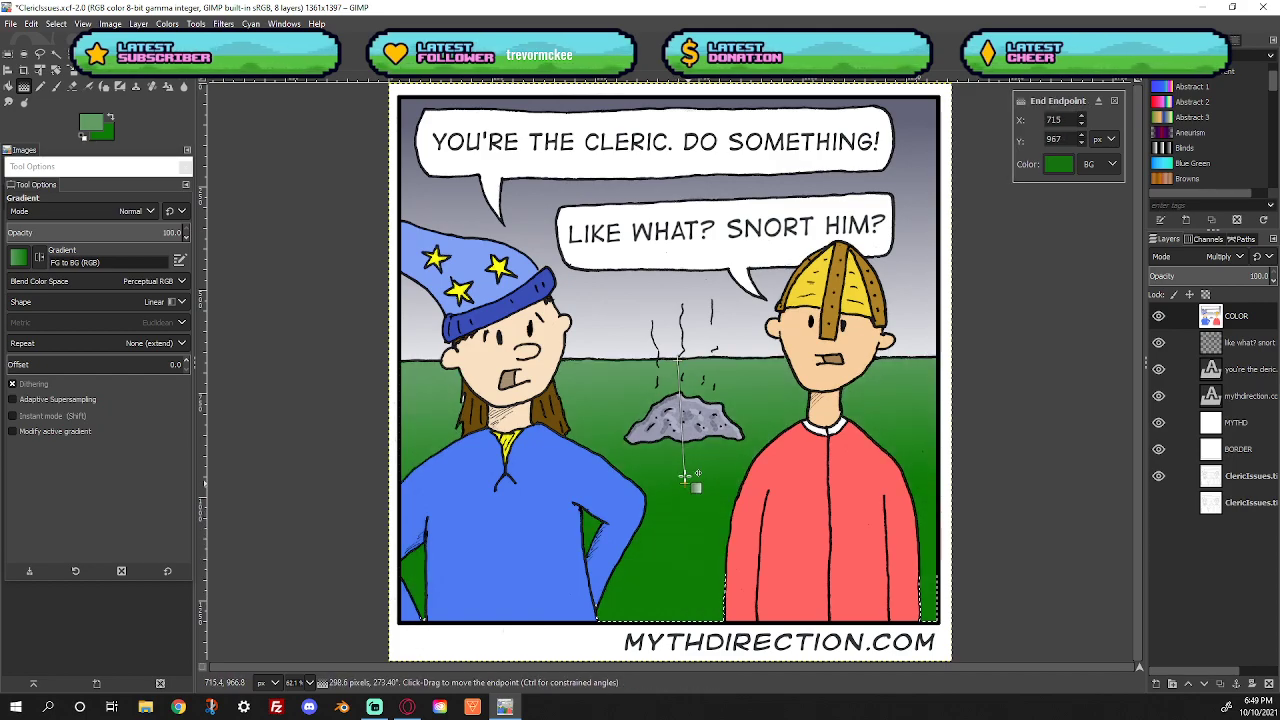
{"action": "left_click_drag", "start_coordinate": [685, 460], "coordinate": [686, 480]}
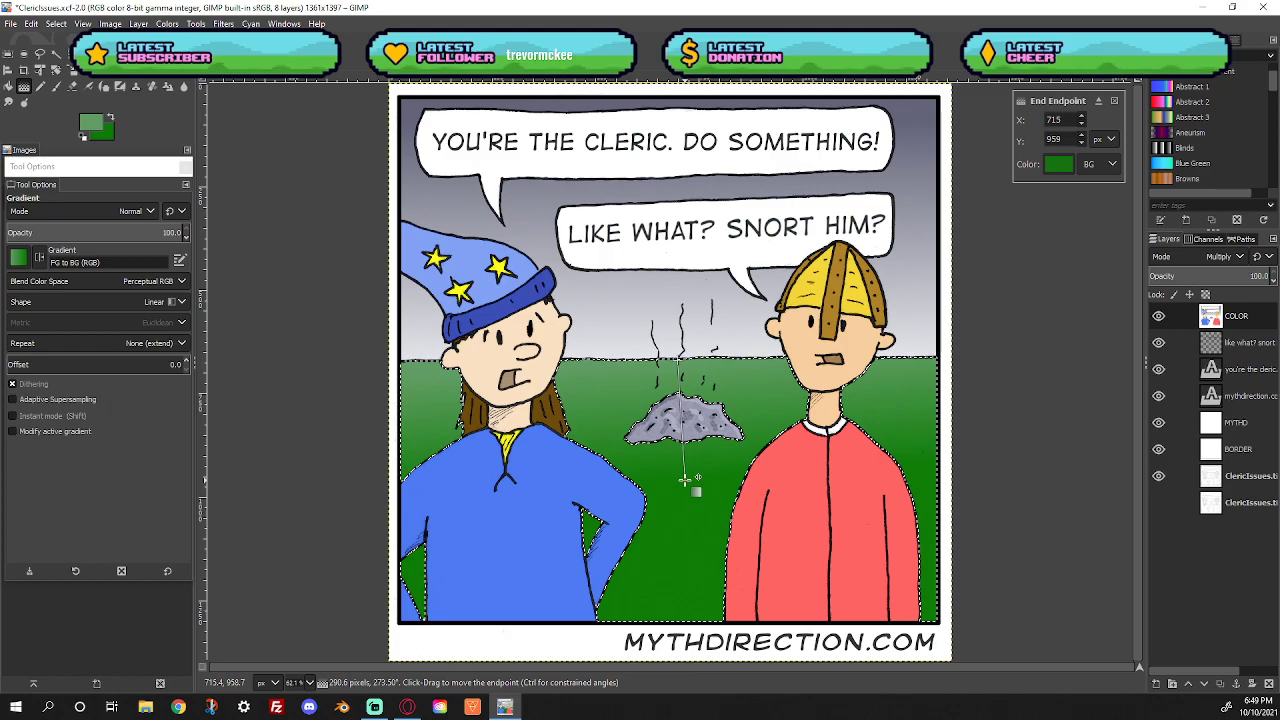
{"action": "left_click", "coordinate": [24, 70]}
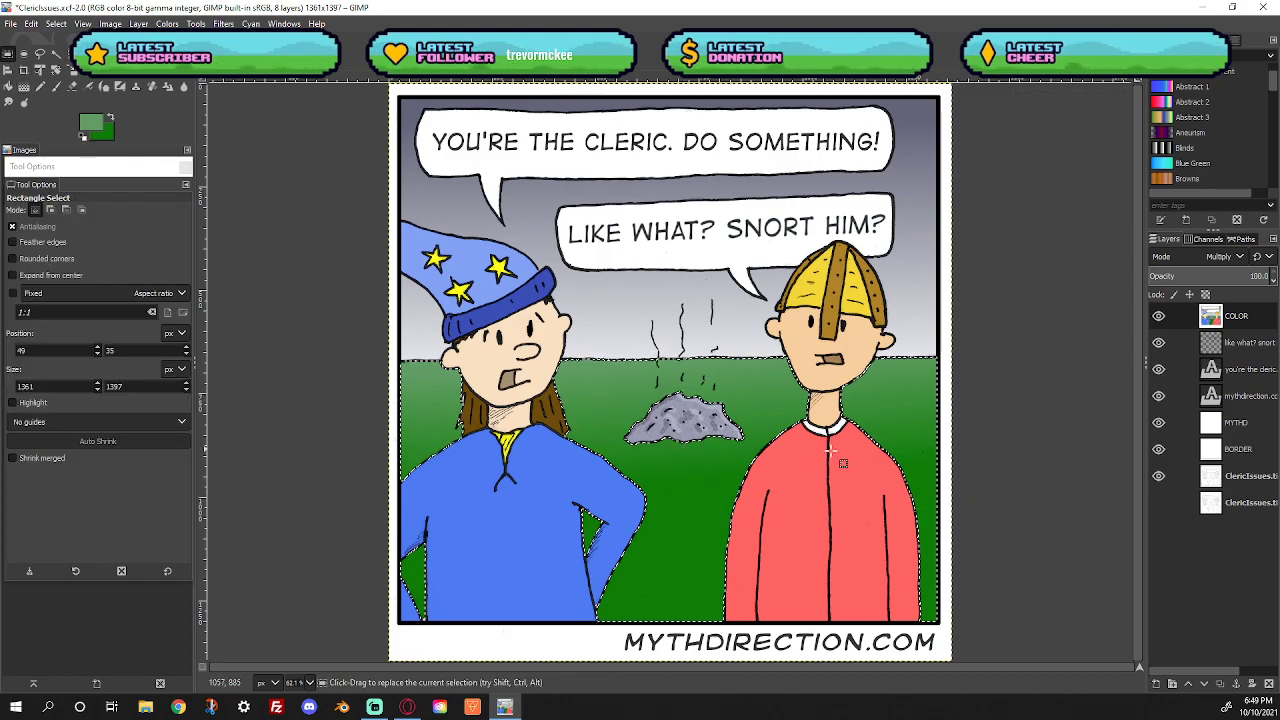
Clear the ground selection and sample the dark gray on the ash pile's upper-left slope as the foreground color
{"action": "left_click", "coordinate": [57, 24]}
{"action": "left_click", "coordinate": [65, 56]}
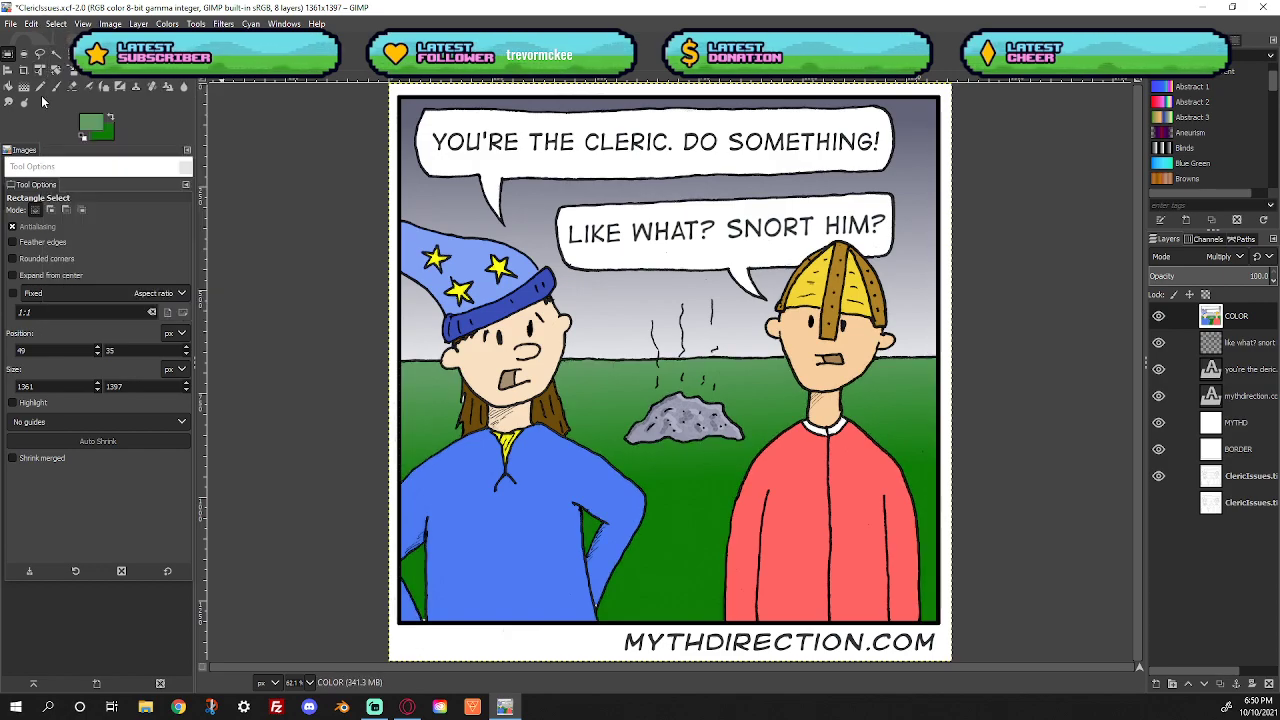
{"action": "left_click", "coordinate": [9, 101]}
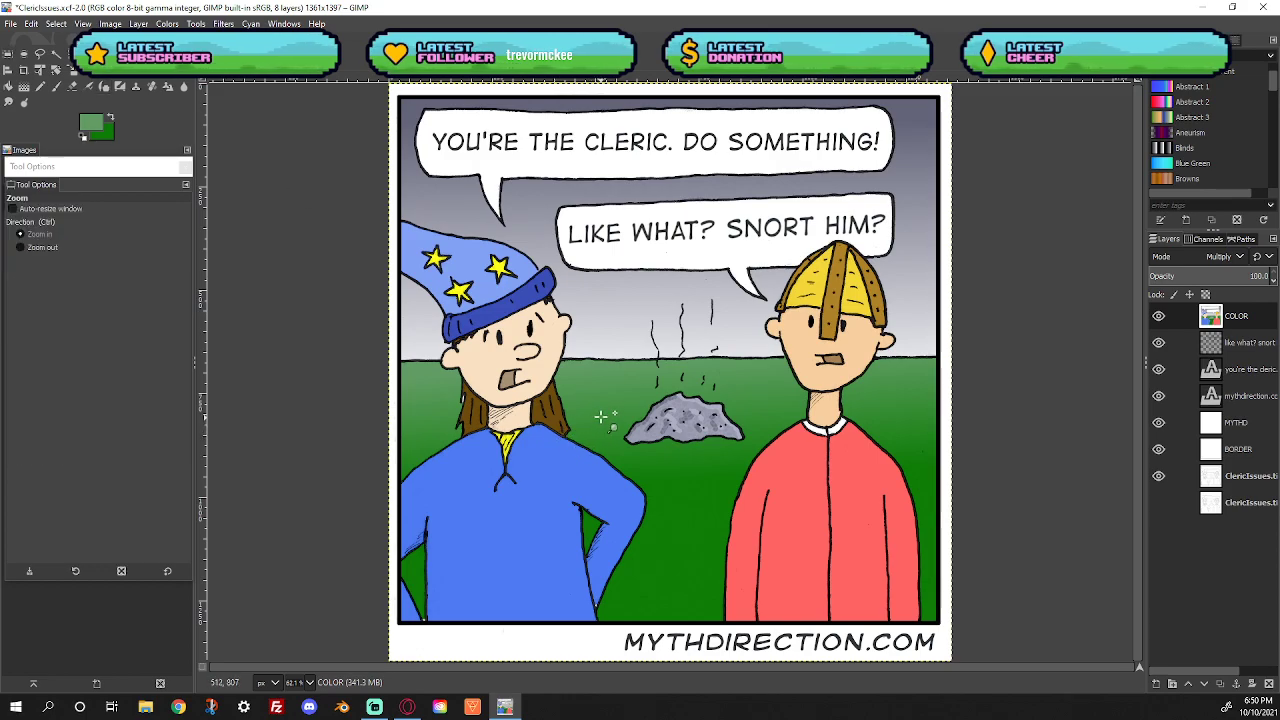
{"action": "left_click_drag", "start_coordinate": [588, 392], "coordinate": [780, 476]}
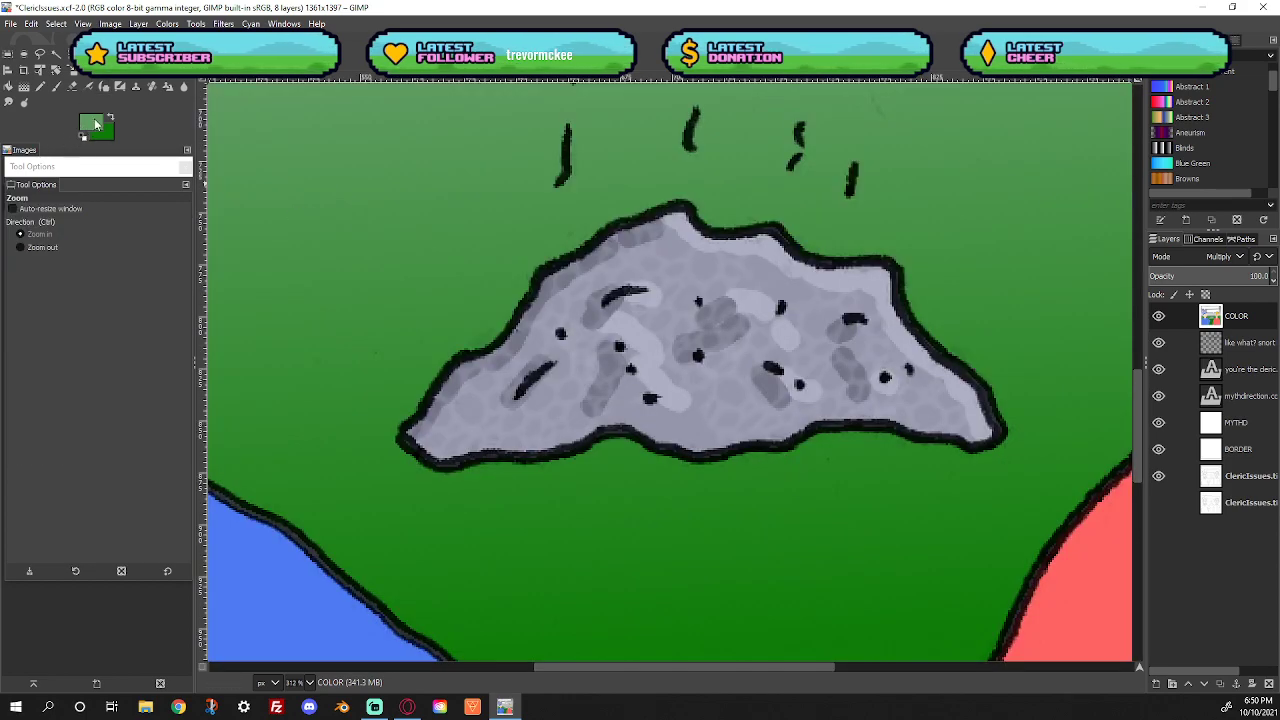
{"action": "key", "text": "o"}
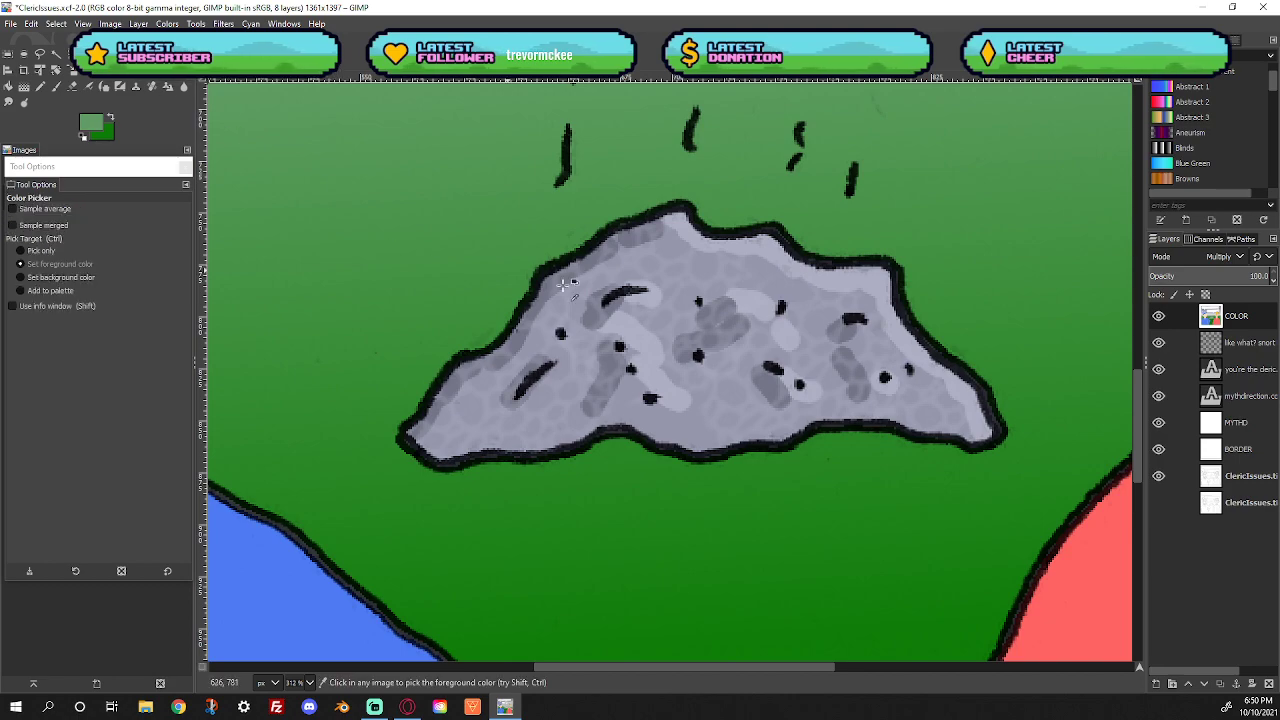
{"action": "left_click", "coordinate": [622, 242]}
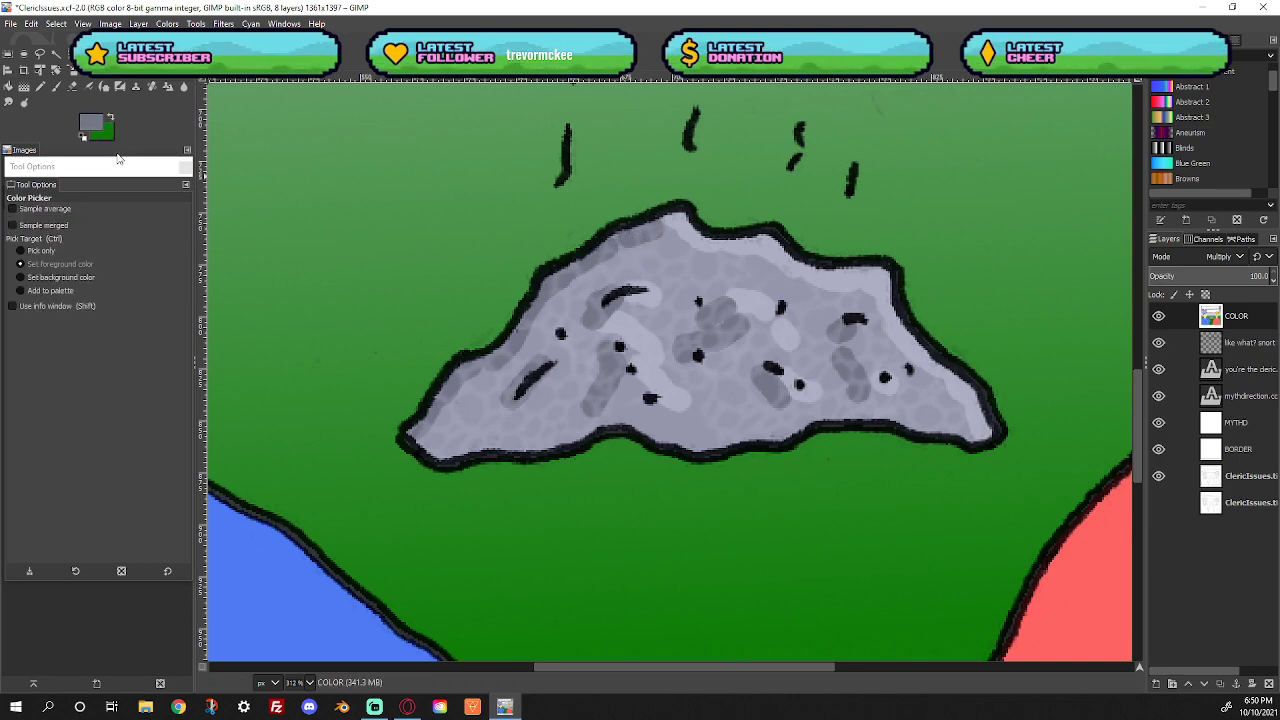
Activate the Paintbrush at size 7 and darken the foreground color to a deep shadow gray for the ash pile
{"action": "left_click", "coordinate": [56, 86]}
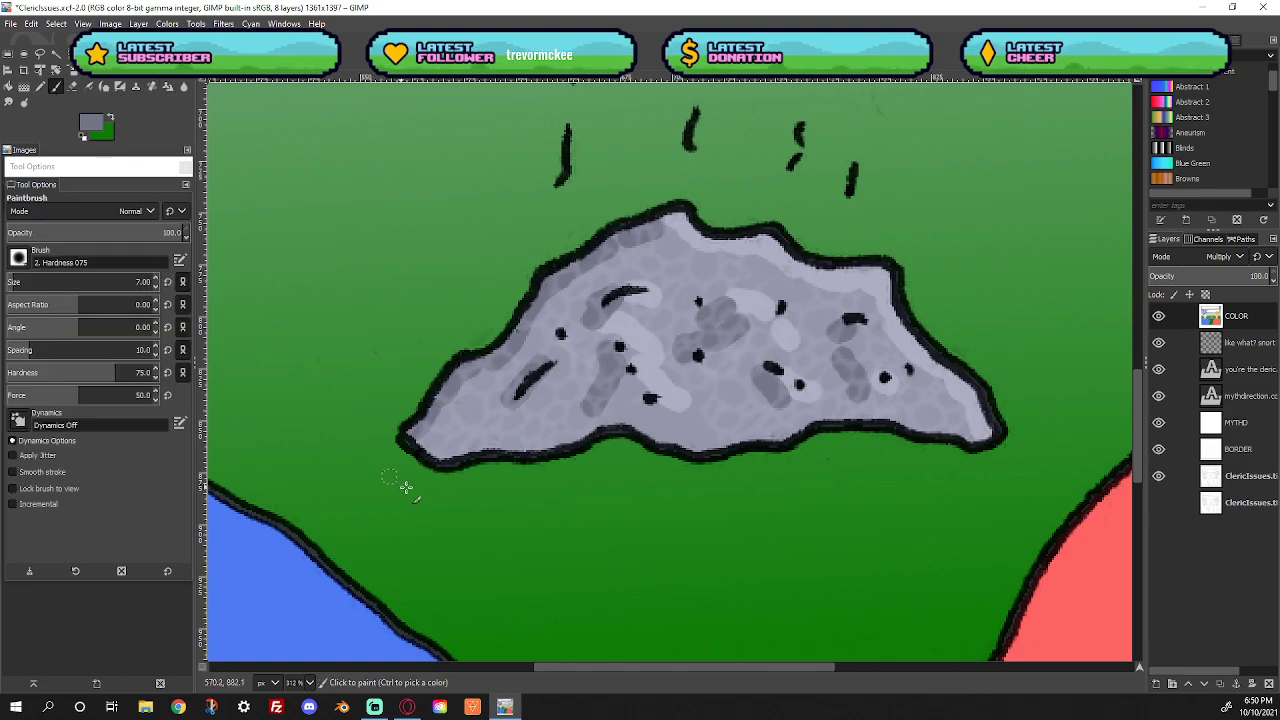
{"action": "left_click_drag", "start_coordinate": [555, 666], "coordinate": [490, 666]}
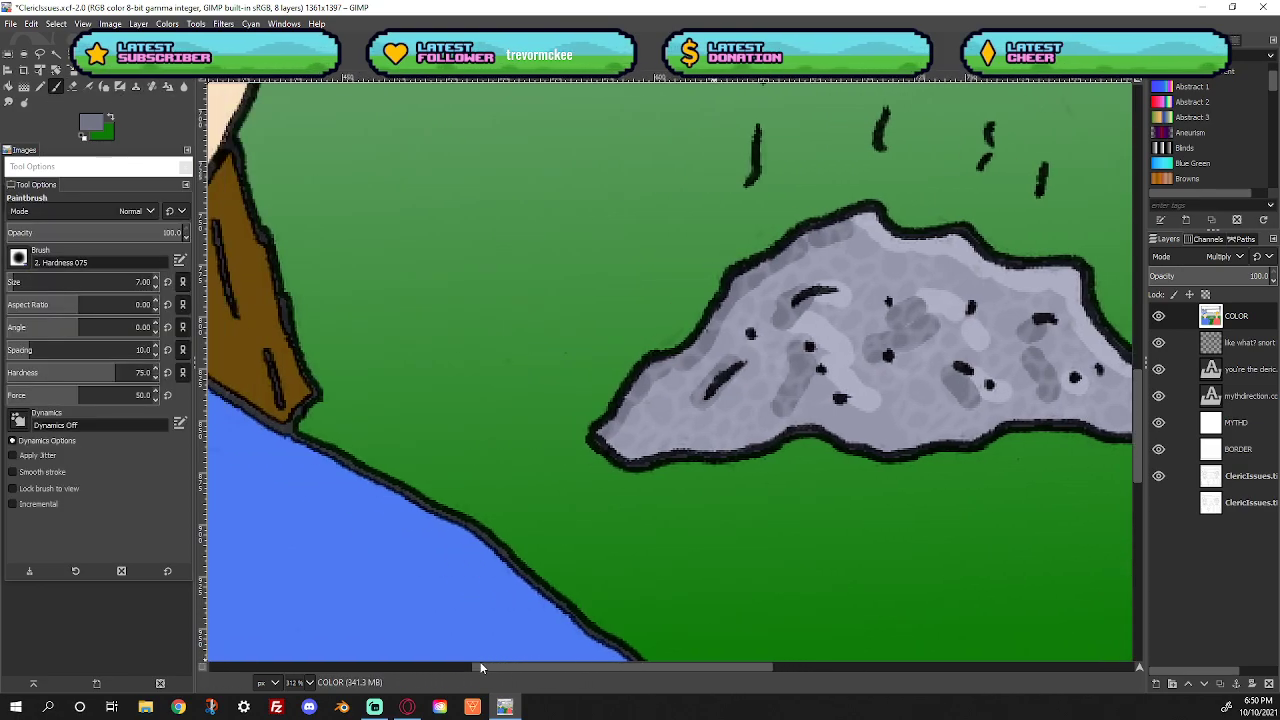
{"action": "mouse_move", "coordinate": [594, 434]}
{"action": "left_mouse_down"}
{"action": "mouse_move", "coordinate": [507, 441]}
{"action": "mouse_move", "coordinate": [579, 443]}
{"action": "left_mouse_up"}
{"action": "key", "text": "ctrl+z"}
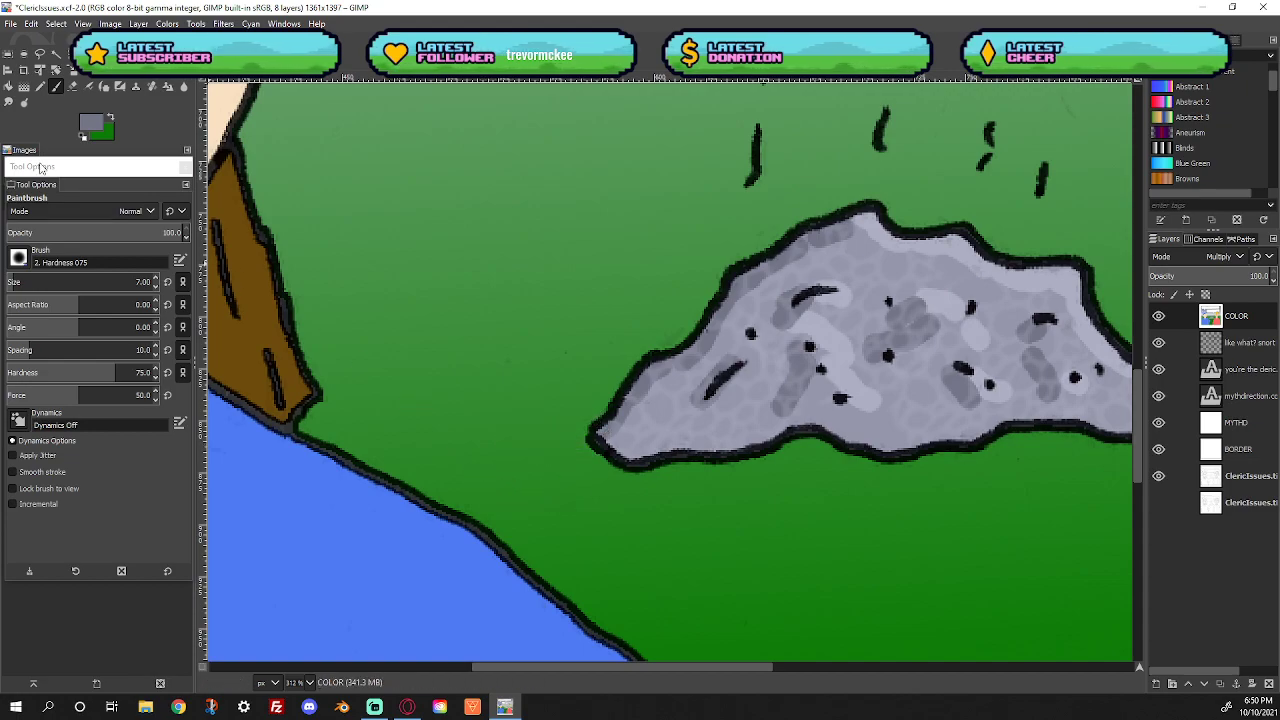
{"action": "left_click", "coordinate": [93, 123]}
{"action": "left_click_drag", "start_coordinate": [32, 141], "coordinate": [40, 167]}
{"action": "left_click", "coordinate": [175, 260]}
Paint a dark gray cast shadow on the grass beside the ash pile's left corner and along its lower edge
{"action": "mouse_move", "coordinate": [594, 425]}
{"action": "left_mouse_down"}
{"action": "mouse_move", "coordinate": [528, 452]}
{"action": "mouse_move", "coordinate": [593, 456]}
{"action": "mouse_move", "coordinate": [531, 448]}
{"action": "mouse_move", "coordinate": [581, 445]}
{"action": "mouse_move", "coordinate": [605, 456]}
{"action": "mouse_move", "coordinate": [535, 452]}
{"action": "mouse_move", "coordinate": [609, 459]}
{"action": "mouse_move", "coordinate": [508, 458]}
{"action": "mouse_move", "coordinate": [566, 446]}
{"action": "left_mouse_up"}
{"action": "left_click_drag", "start_coordinate": [679, 467], "coordinate": [817, 441]}
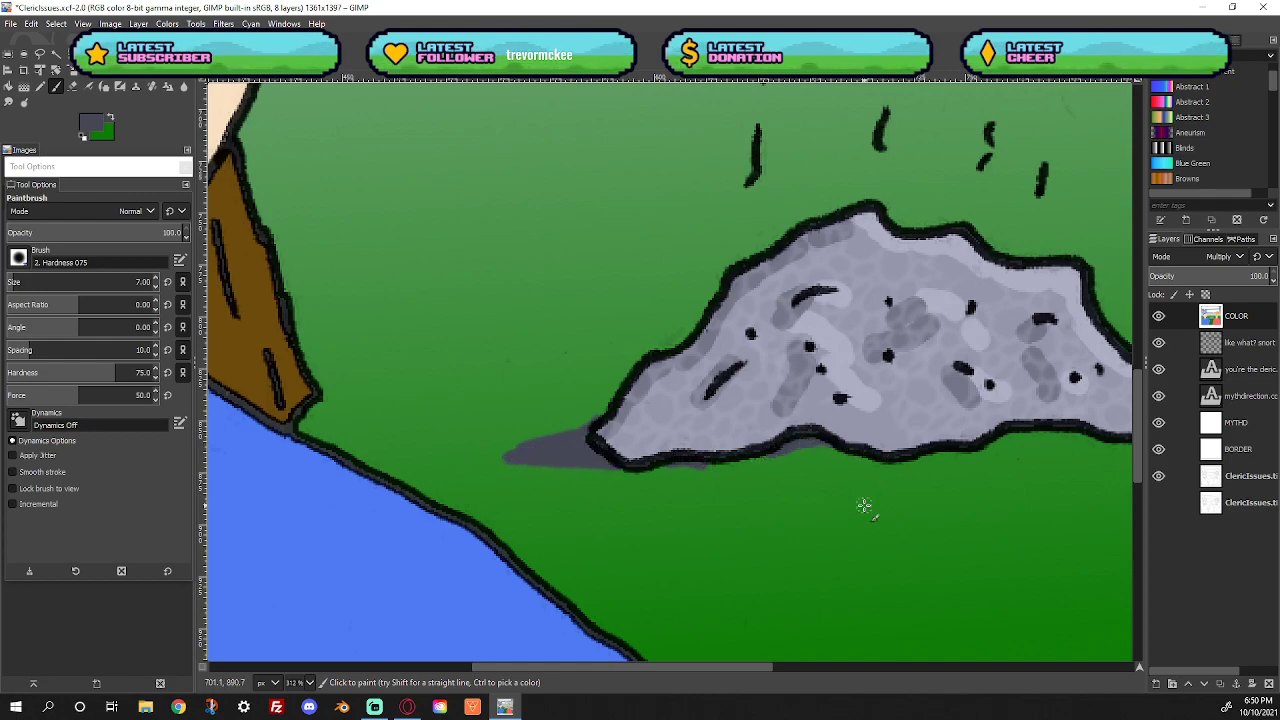
{"action": "left_click_drag", "start_coordinate": [1003, 442], "coordinate": [1102, 440]}
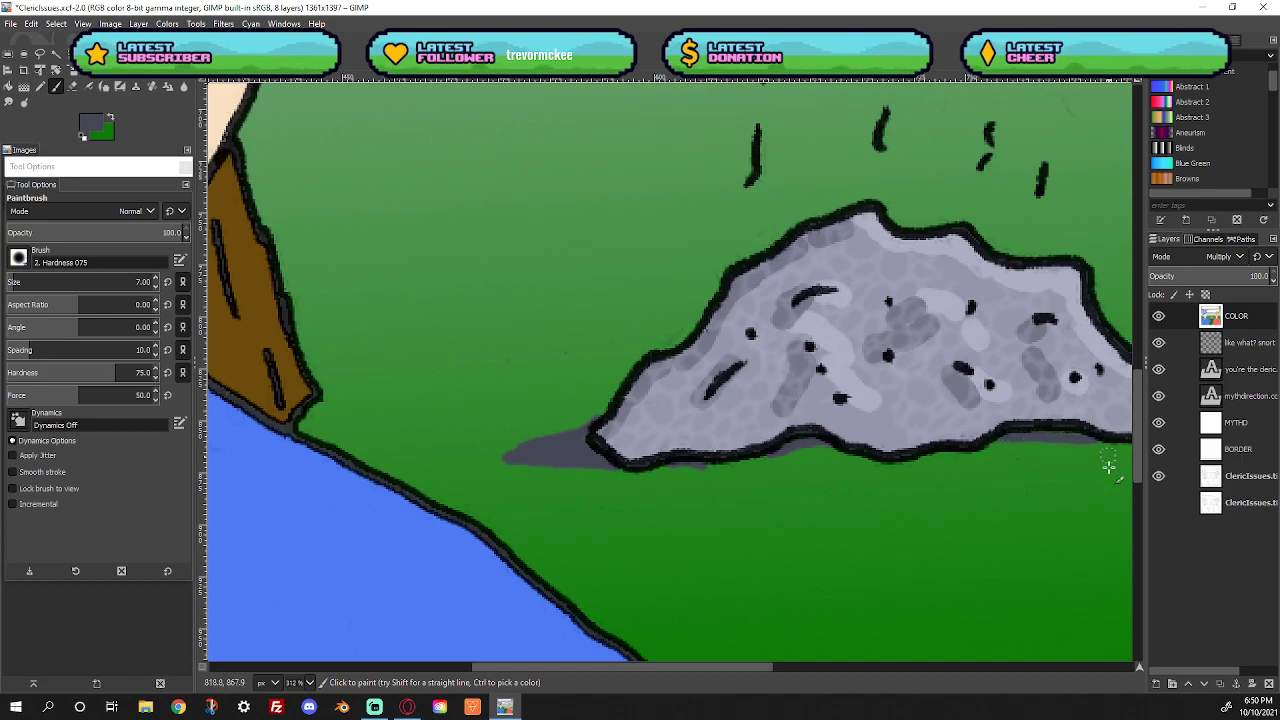
{"action": "left_click_drag", "start_coordinate": [767, 677], "coordinate": [850, 671]}
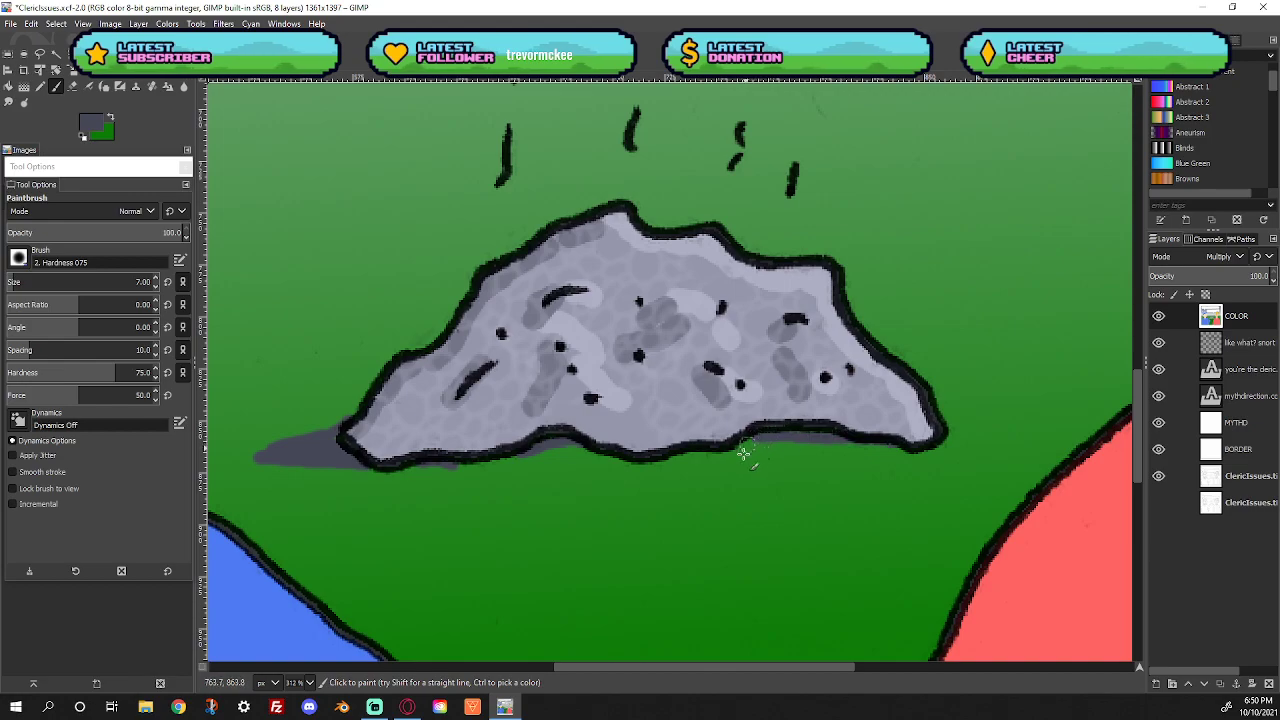
Save the colored comic to the existing ClericIssues.xcf file
{"action": "right_click", "coordinate": [614, 553]}
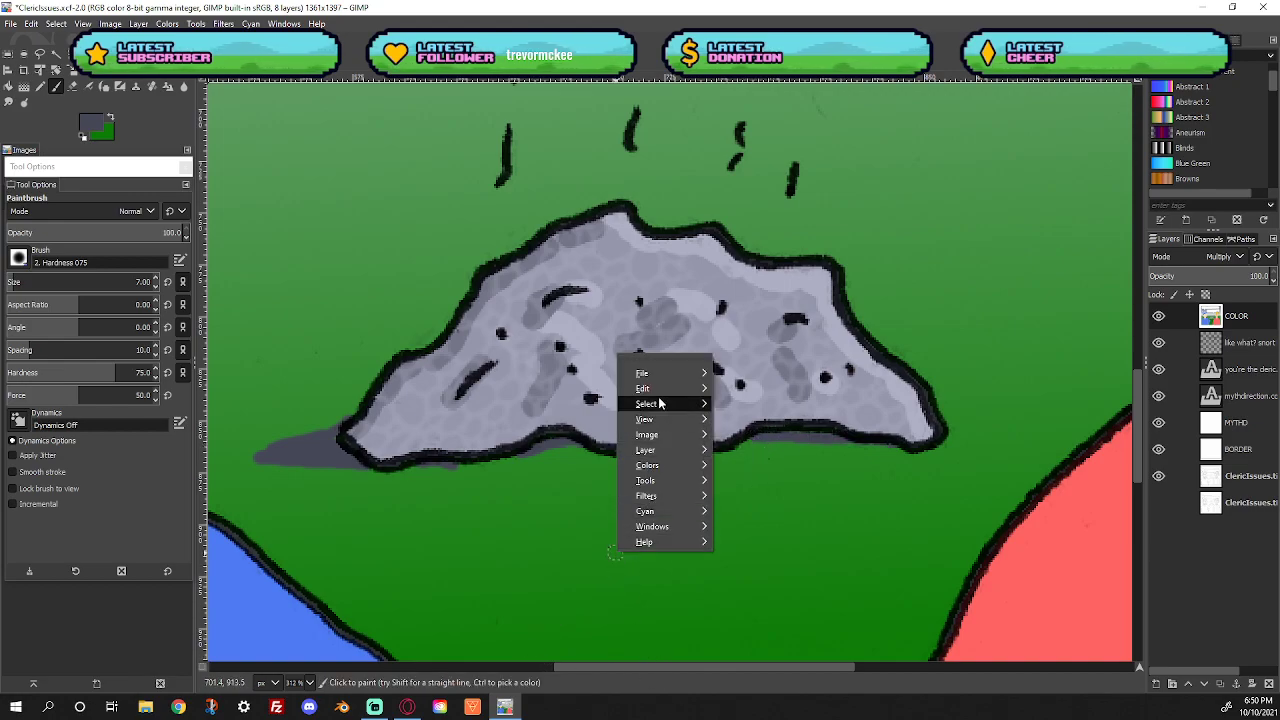
{"action": "mouse_move", "coordinate": [659, 421]}
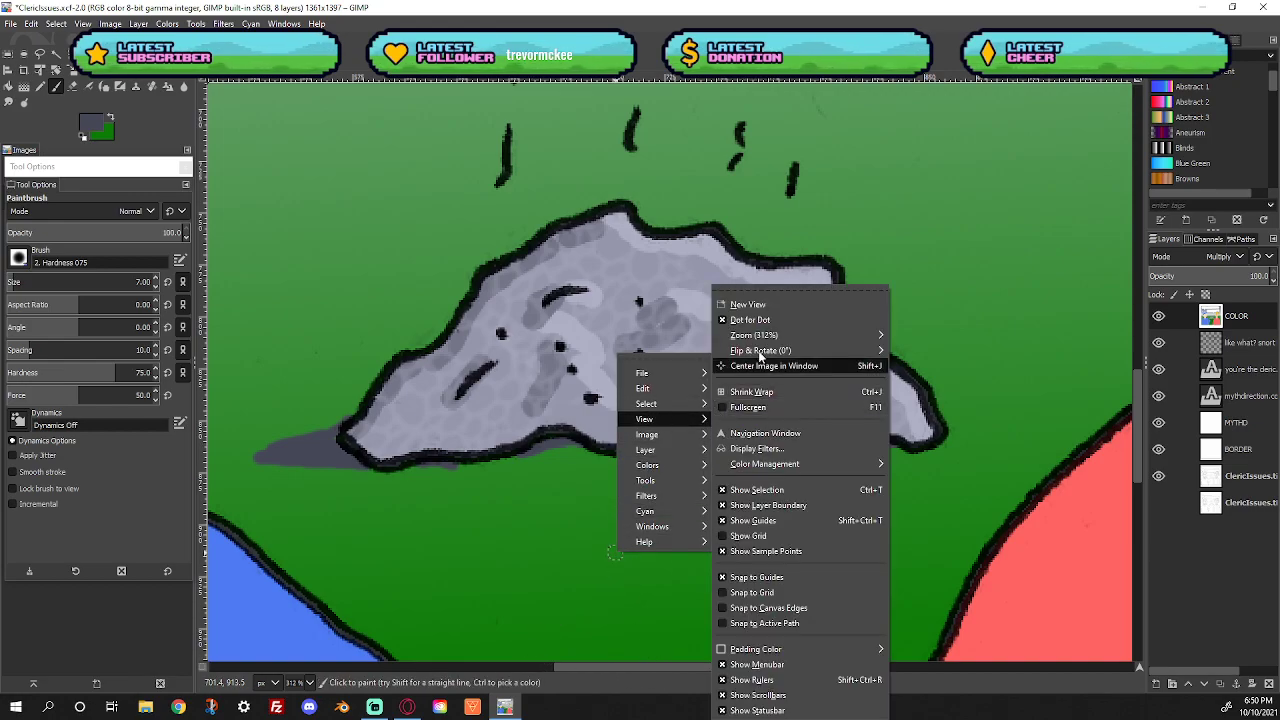
{"action": "mouse_move", "coordinate": [759, 336]}
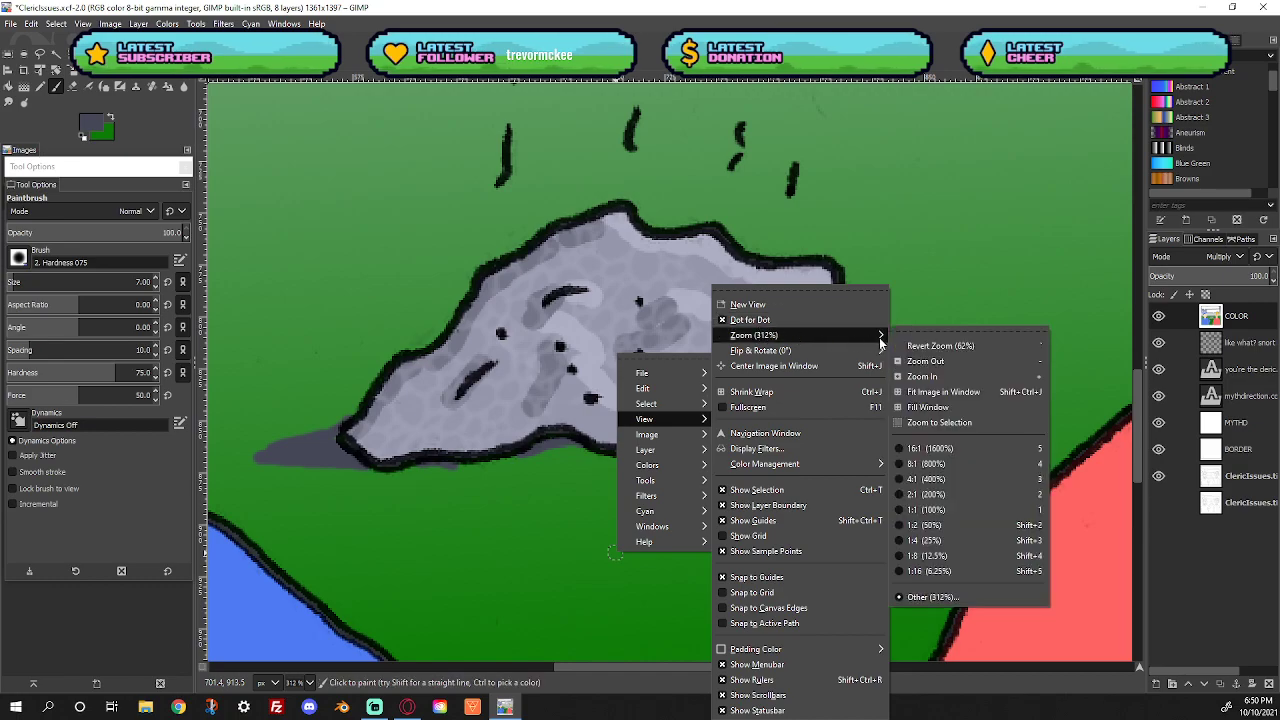
{"action": "left_click", "coordinate": [925, 393]}
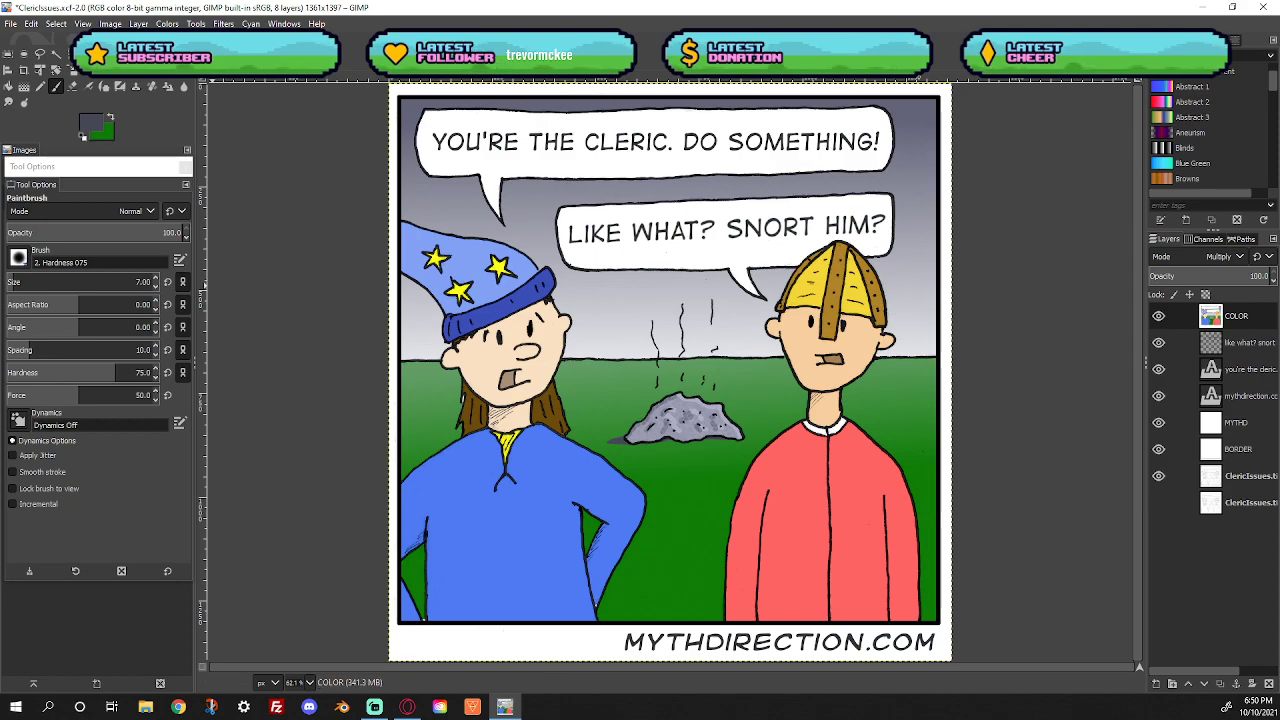
{"action": "left_click", "coordinate": [10, 23]}
{"action": "left_click", "coordinate": [22, 146]}
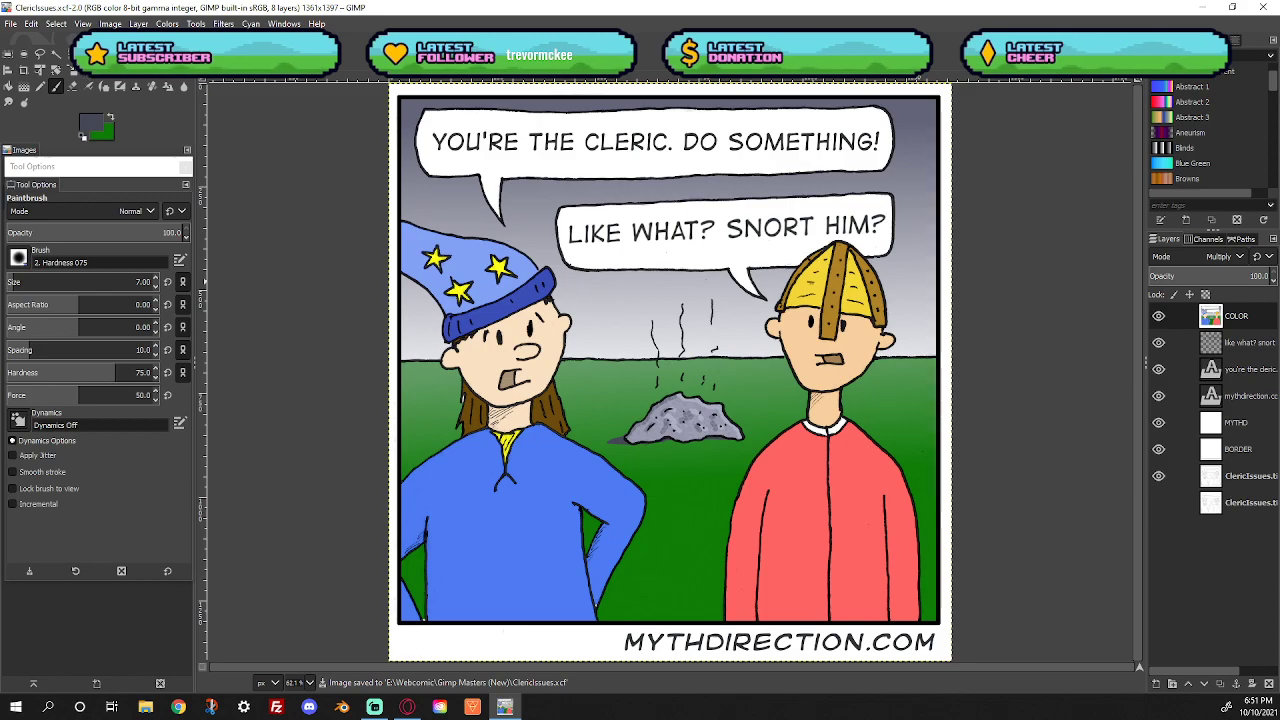
Sample the wizard hat's light blue as the foreground color and darken it to 5275c4
{"action": "key", "text": "o"}
{"action": "left_click", "coordinate": [479, 262]}
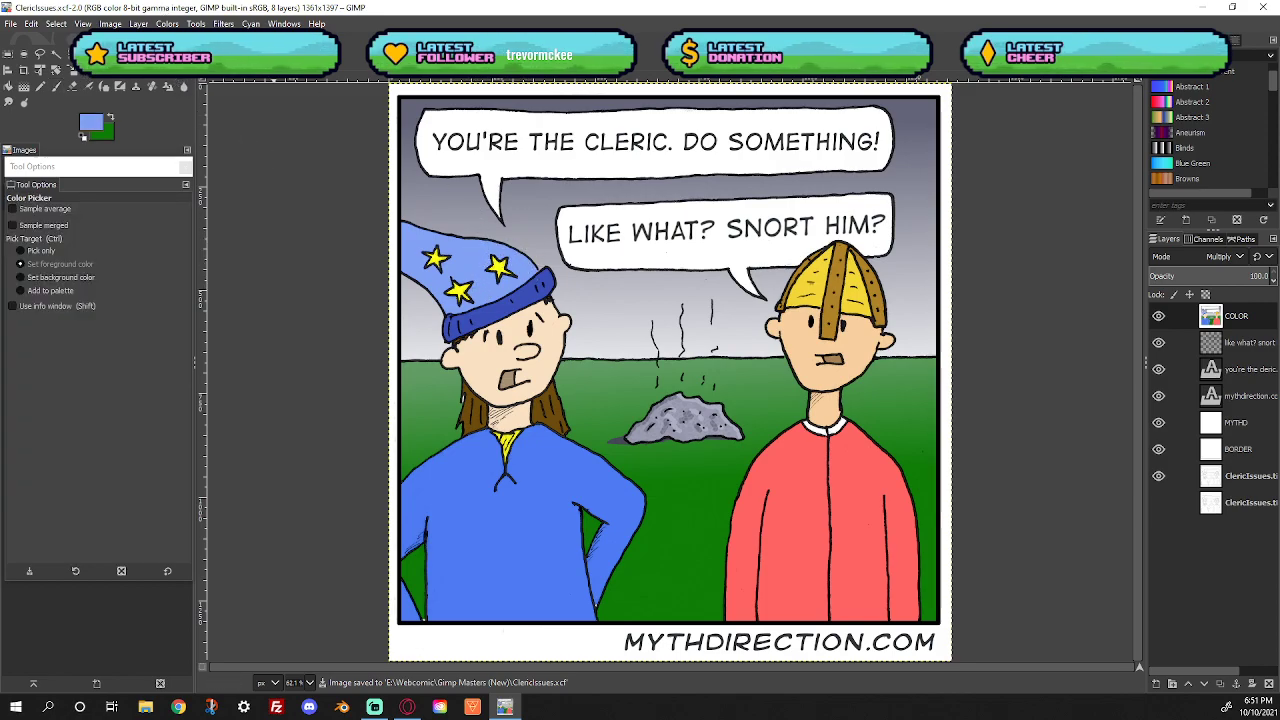
{"action": "key", "text": "z"}
{"action": "left_click_drag", "start_coordinate": [372, 205], "coordinate": [568, 352]}
{"action": "left_click", "coordinate": [82, 127]}
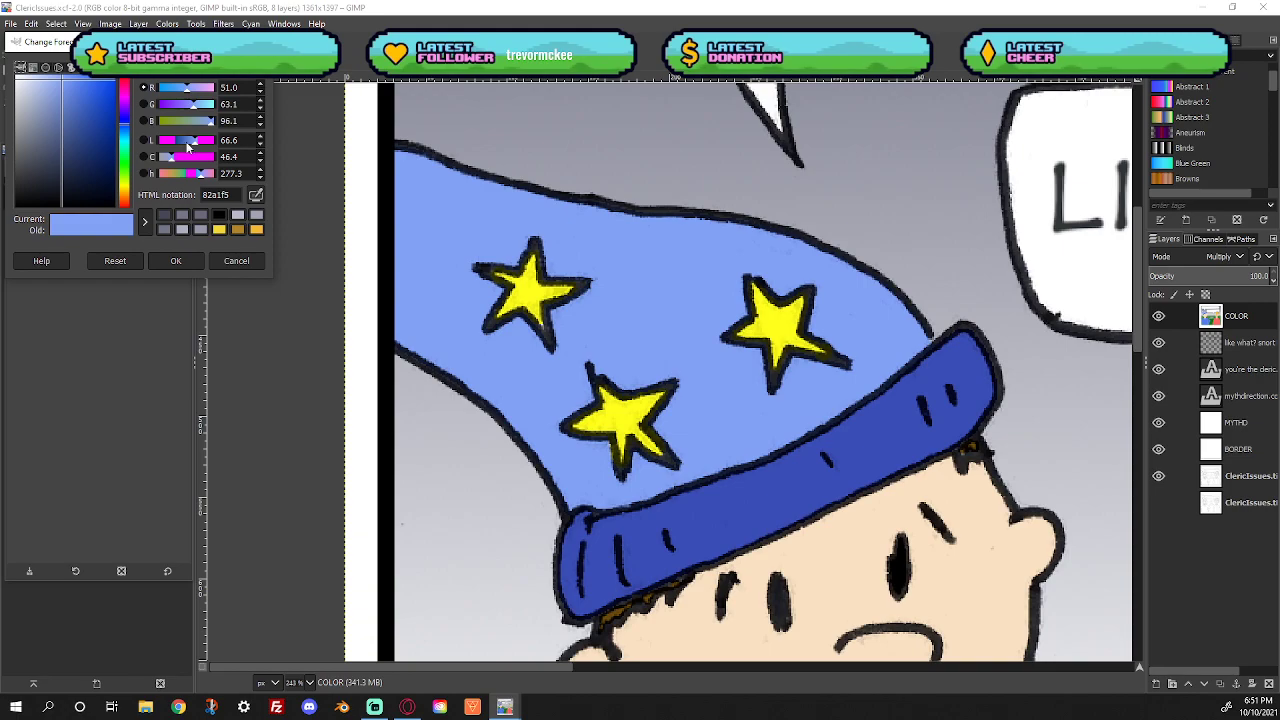
{"action": "left_click_drag", "start_coordinate": [193, 145], "coordinate": [186, 150]}
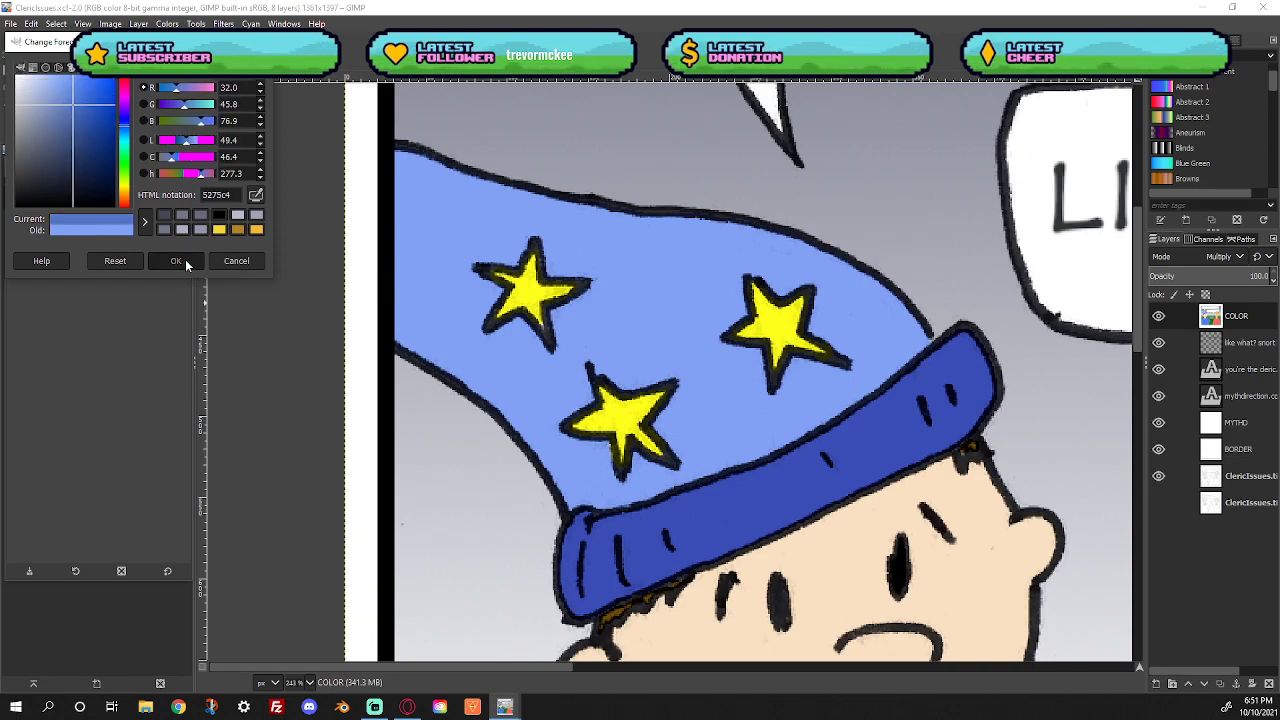
{"action": "left_click", "coordinate": [184, 261]}
Fuzzy-select the hat's light blue area and paint a shading band along its lower-left edge with a size 16 Paintbrush
{"action": "left_click", "coordinate": [57, 53]}
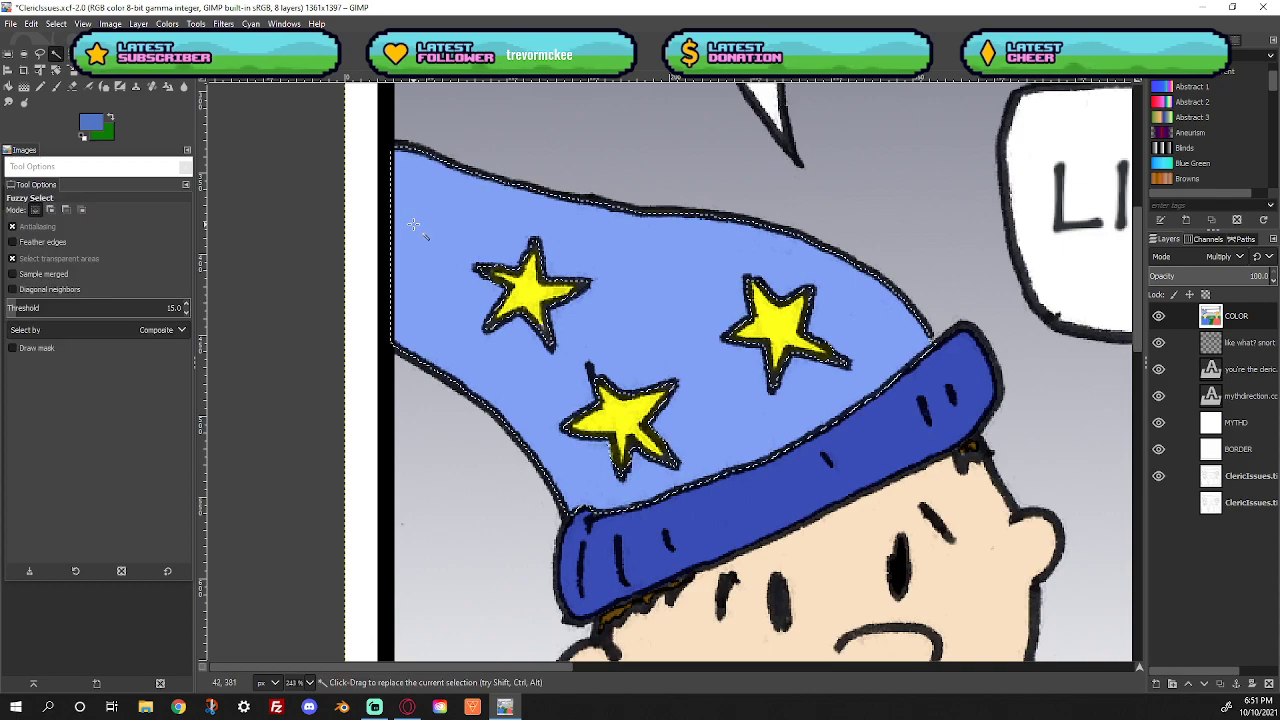
{"action": "left_click", "coordinate": [440, 230]}
{"action": "left_click", "coordinate": [56, 86]}
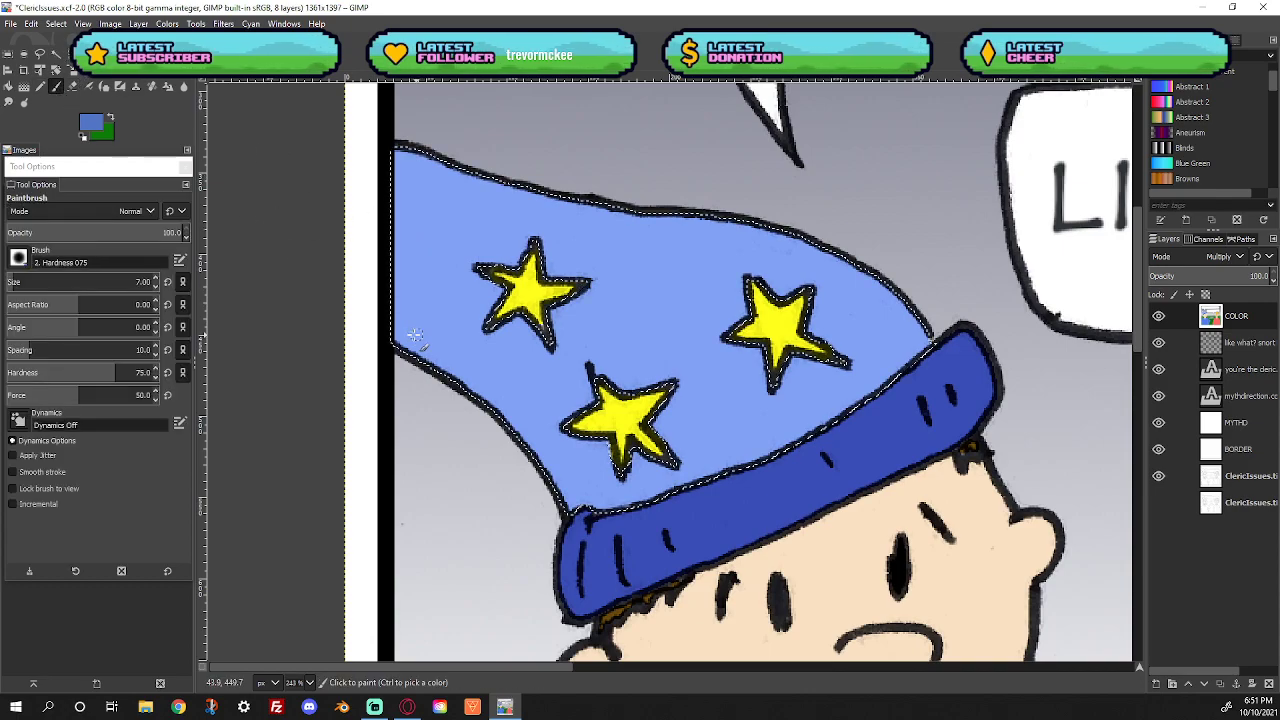
{"action": "scroll", "coordinate": [158, 284], "scroll_direction": "up", "scroll_amount": 9}
{"action": "left_click_drag", "start_coordinate": [405, 348], "coordinate": [397, 333]}
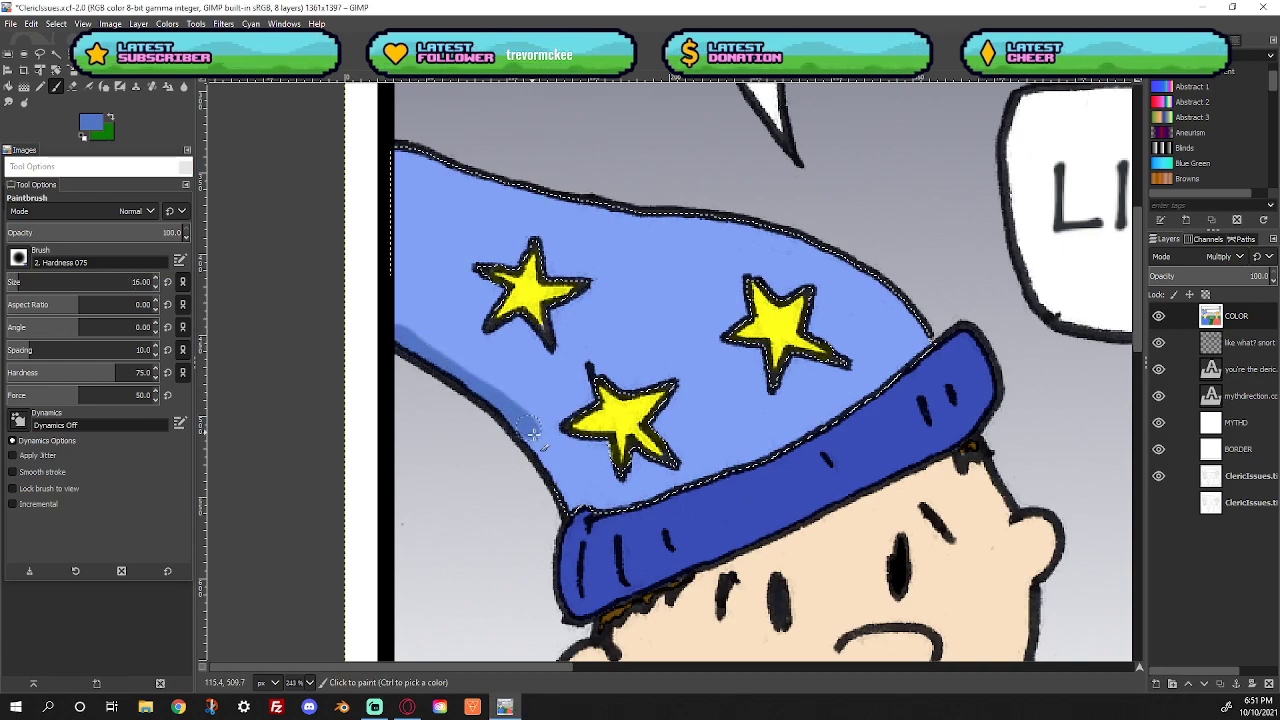
{"action": "left_click_drag", "start_coordinate": [572, 504], "coordinate": [549, 478]}
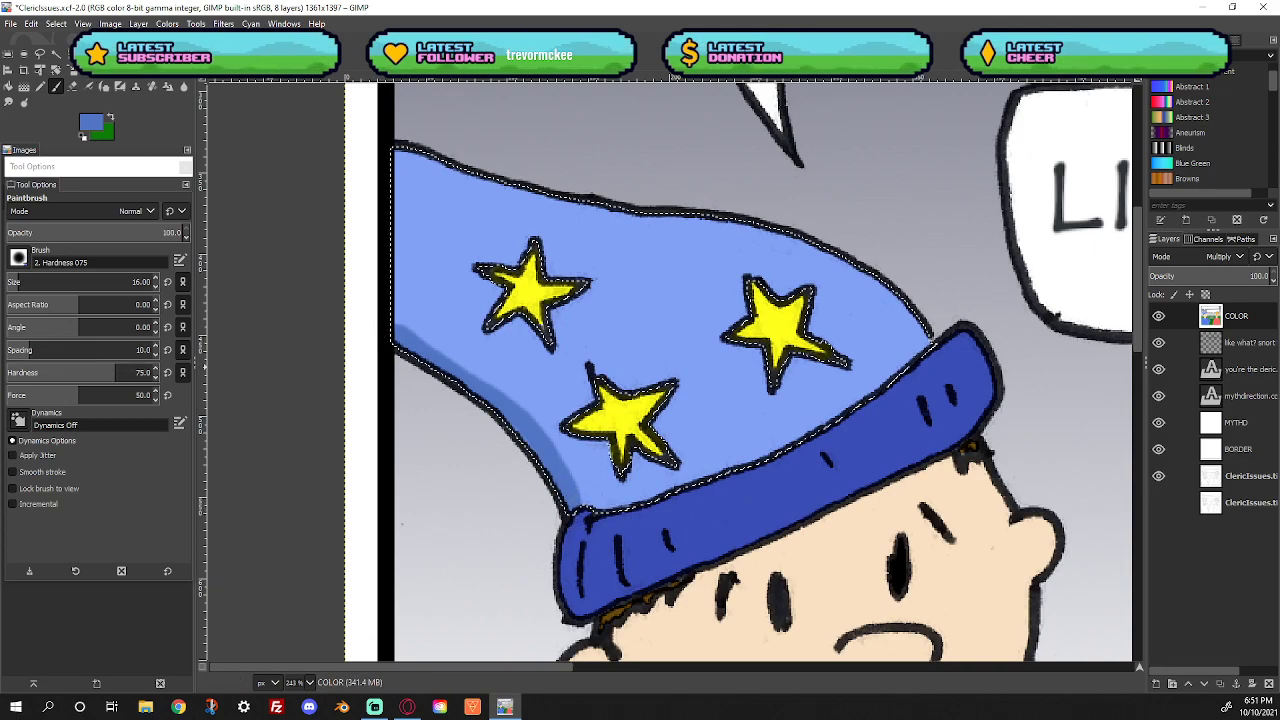
Sample the hat brim's blue as the foreground color and darken it to 233ea4
{"action": "key", "text": "o"}
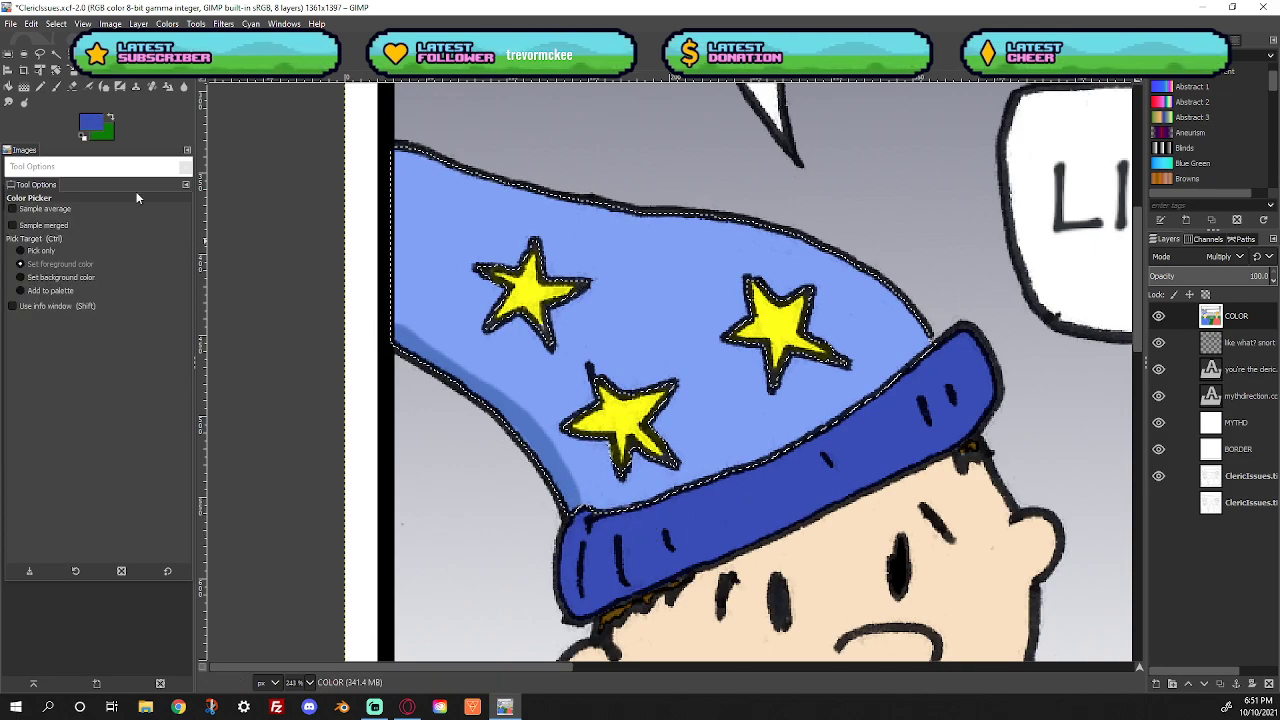
{"action": "left_click", "coordinate": [96, 128]}
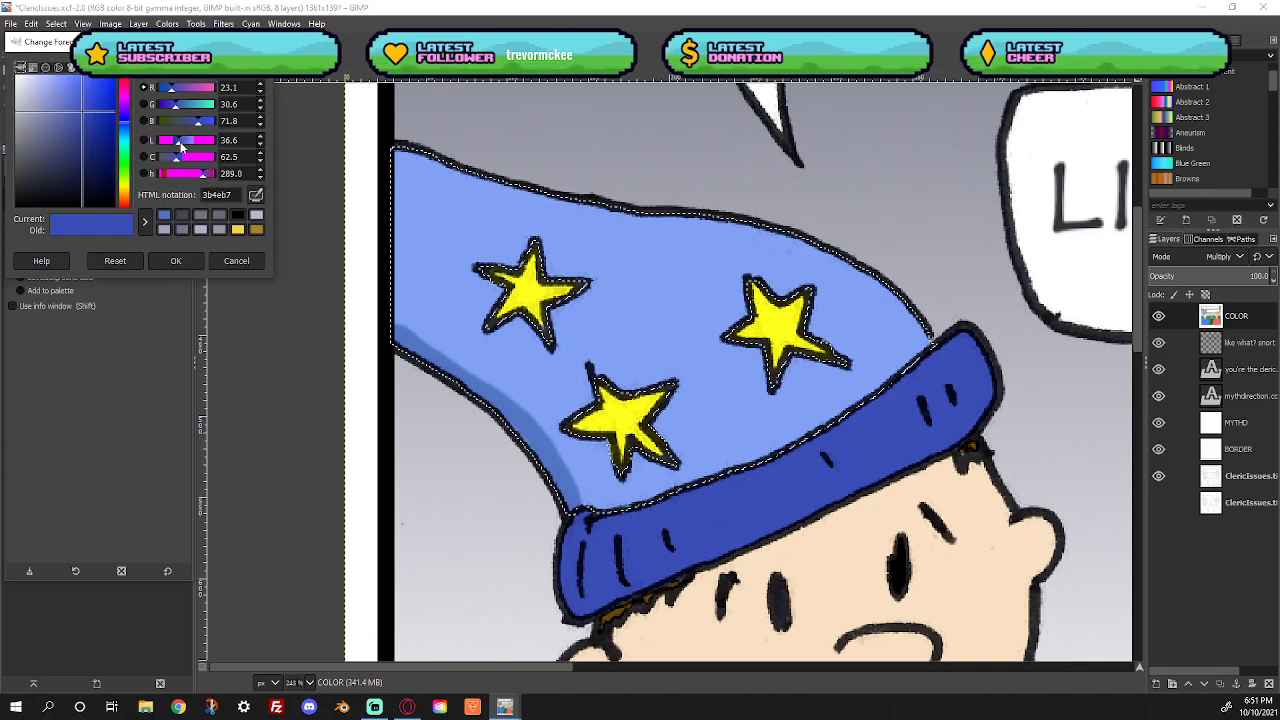
{"action": "left_click_drag", "start_coordinate": [179, 146], "coordinate": [177, 147]}
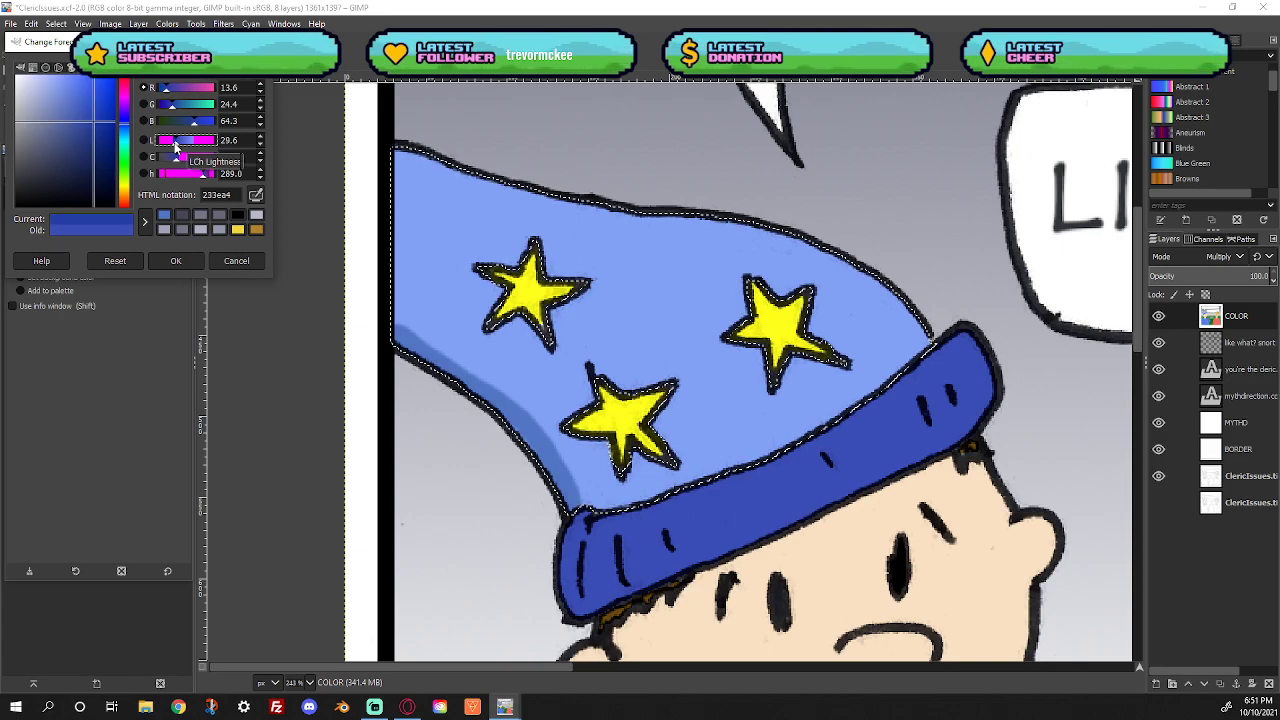
{"action": "left_click", "coordinate": [175, 260]}
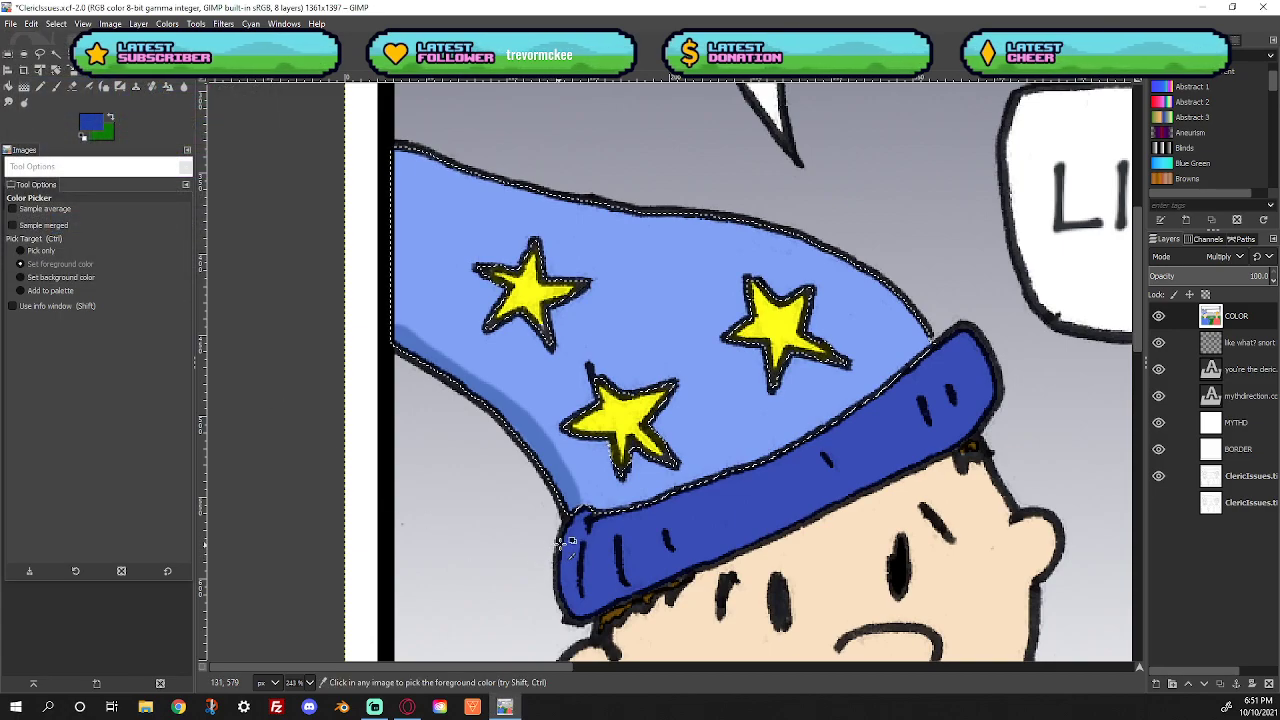
Clear the hat selection and select the dark blue brim with Select by Color
{"action": "key", "text": "p"}
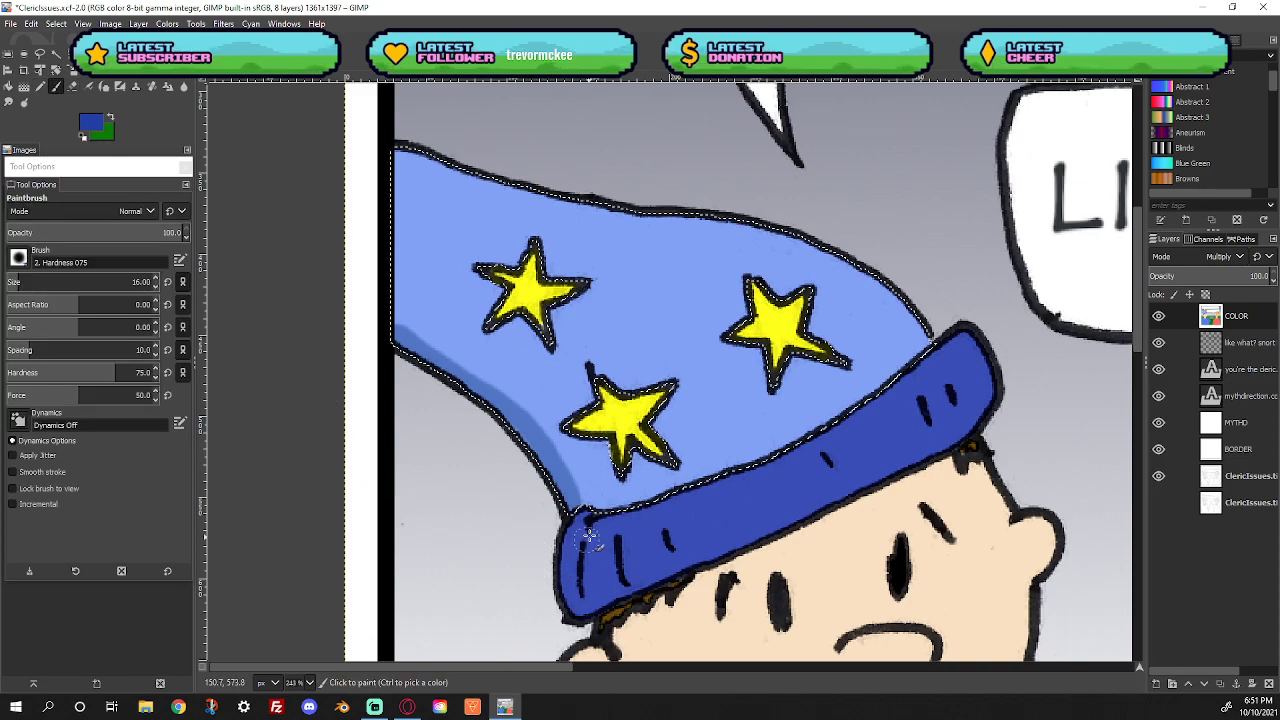
{"action": "left_click_drag", "start_coordinate": [565, 556], "coordinate": [578, 602]}
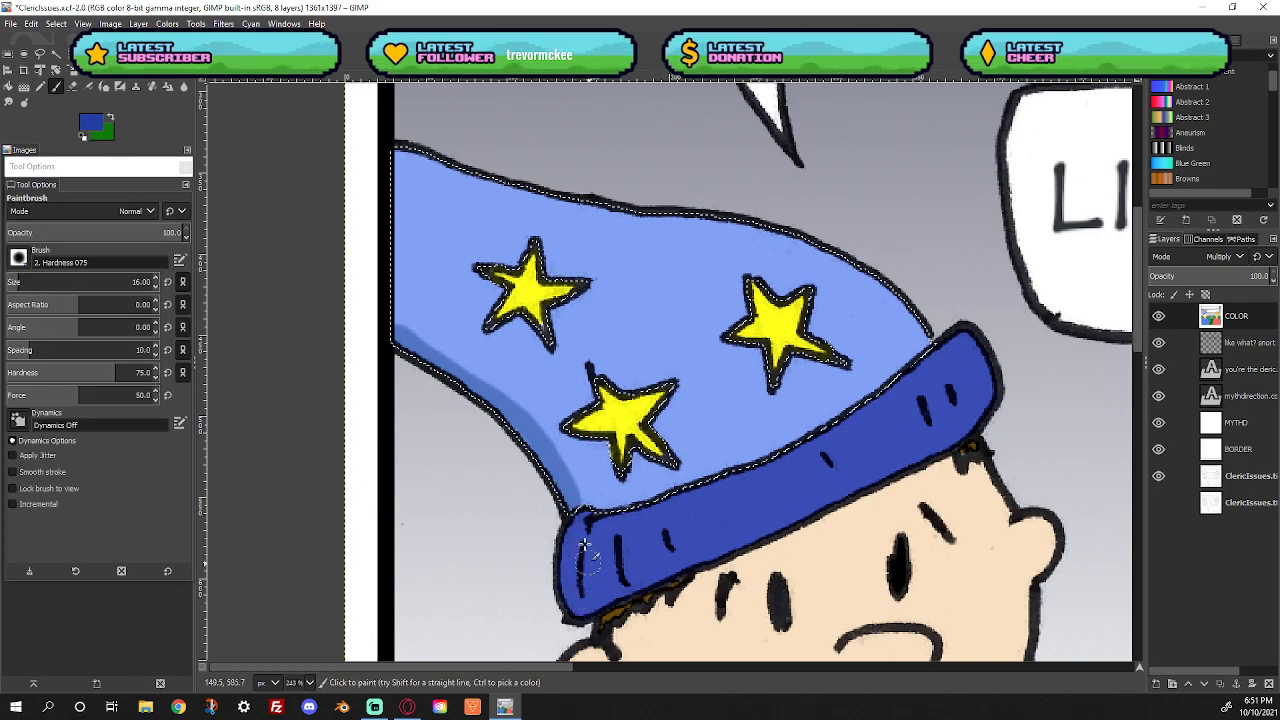
{"action": "left_click", "coordinate": [55, 24]}
{"action": "left_click", "coordinate": [62, 64]}
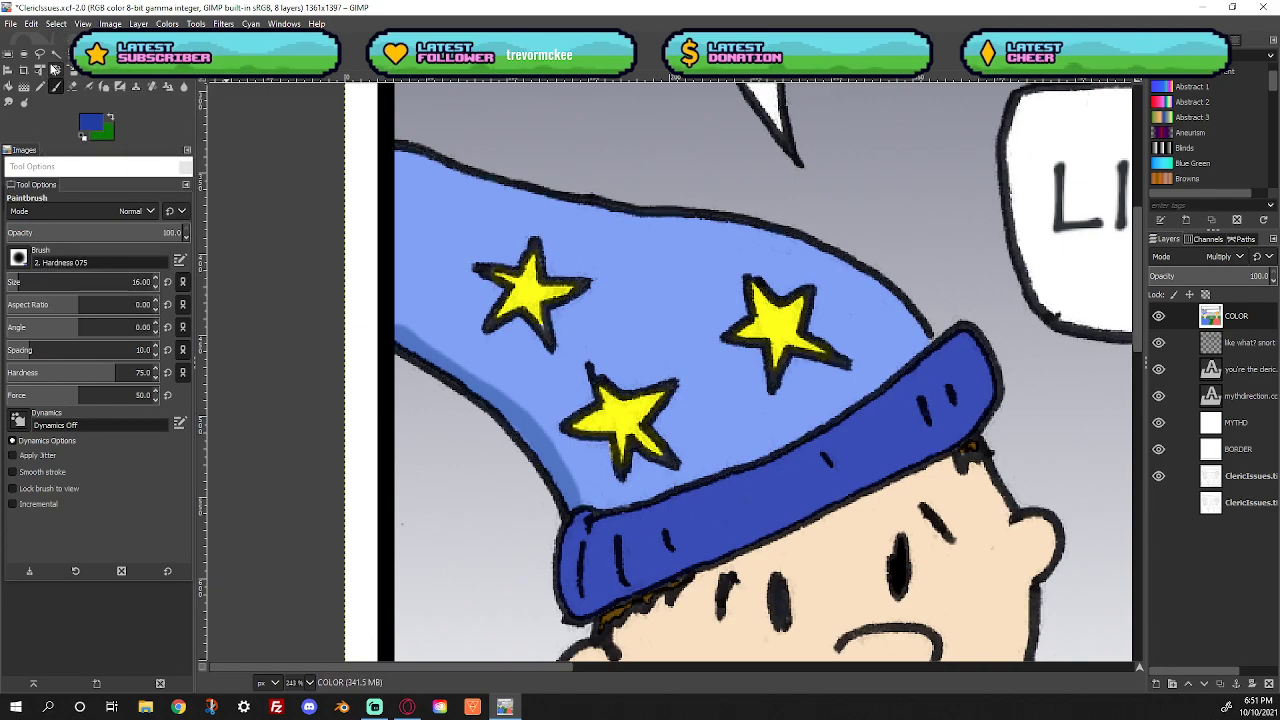
{"action": "left_click", "coordinate": [56, 56]}
{"action": "key", "text": "shift+o"}
{"action": "left_click", "coordinate": [712, 520]}
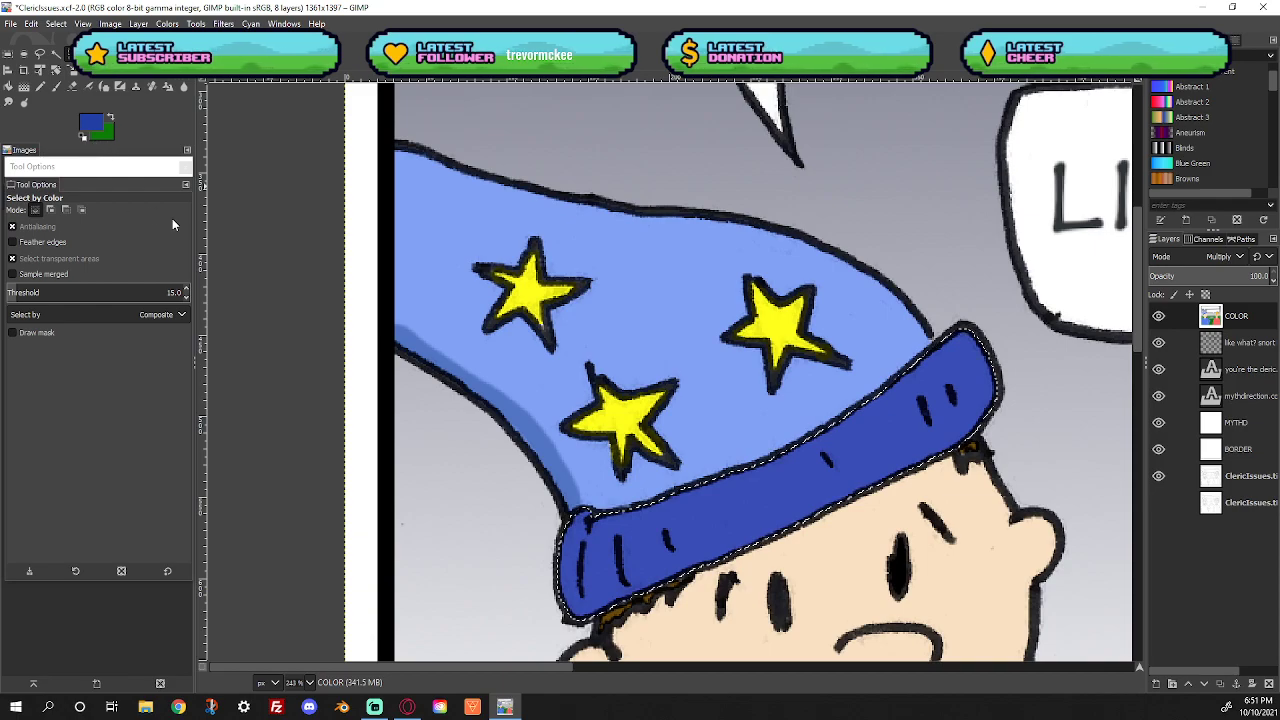
Paint darker blue shading on the brim's left end and along its lower edge with the size 16 Paintbrush
{"action": "left_click", "coordinate": [56, 86]}
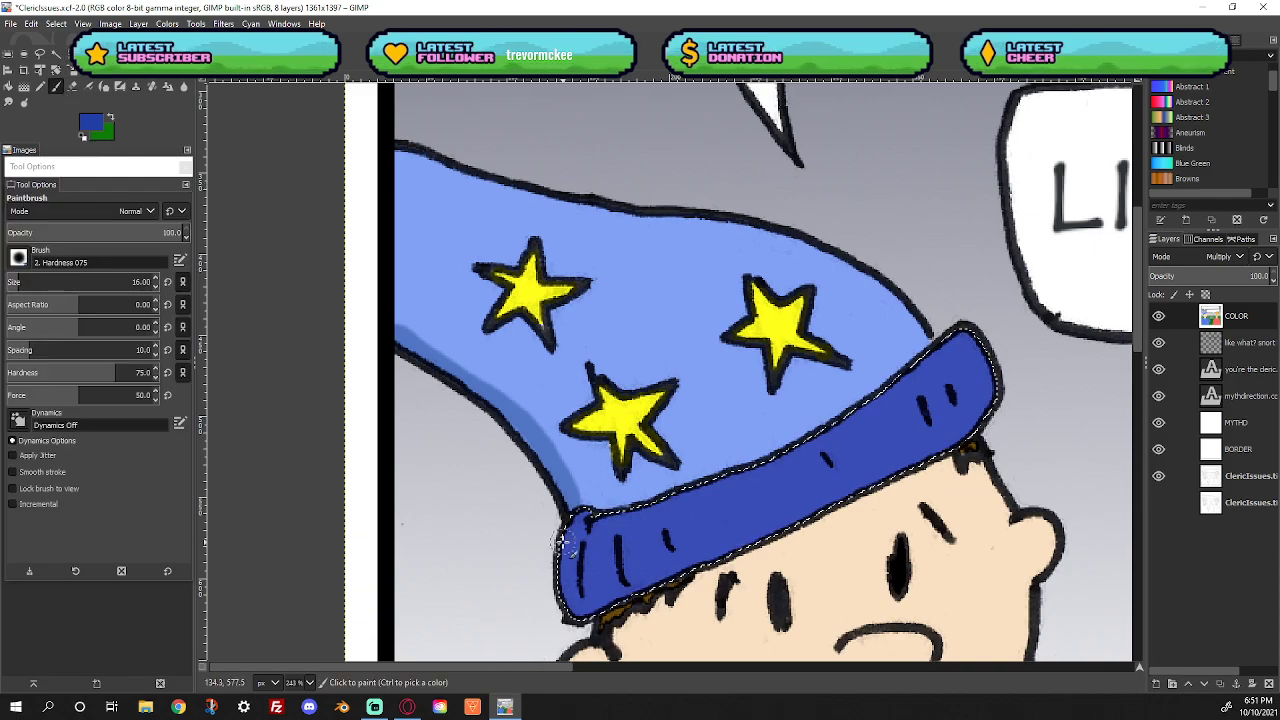
{"action": "mouse_move", "coordinate": [565, 550]}
{"action": "left_mouse_down"}
{"action": "mouse_move", "coordinate": [582, 608]}
{"action": "mouse_move", "coordinate": [644, 583]}
{"action": "mouse_move", "coordinate": [562, 565]}
{"action": "left_mouse_up"}
{"action": "mouse_move", "coordinate": [655, 580]}
{"action": "left_mouse_down"}
{"action": "mouse_move", "coordinate": [945, 460]}
{"action": "mouse_move", "coordinate": [930, 466]}
{"action": "left_mouse_up"}
{"action": "mouse_move", "coordinate": [876, 500]}
{"action": "left_mouse_down"}
{"action": "mouse_move", "coordinate": [663, 571]}
{"action": "mouse_move", "coordinate": [581, 587]}
{"action": "mouse_move", "coordinate": [540, 578]}
{"action": "left_mouse_up"}
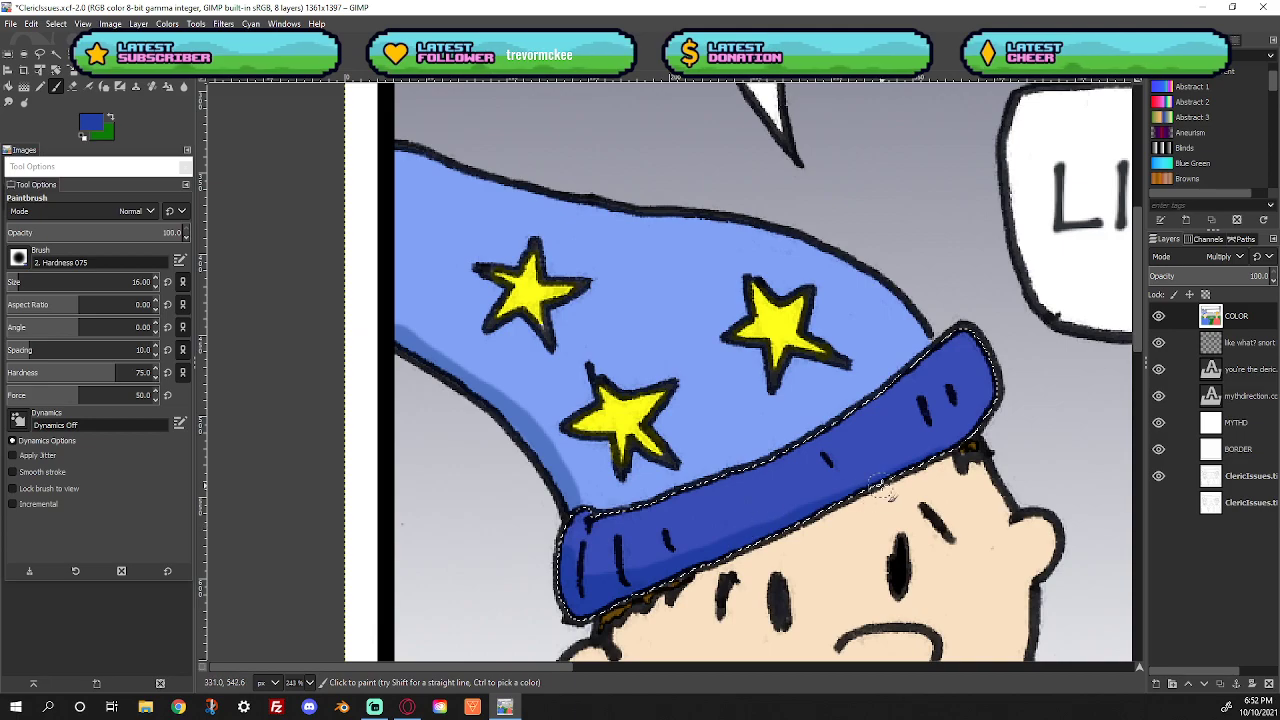
{"action": "scroll", "coordinate": [914, 524], "scroll_direction": "down", "scroll_amount": 5}
{"action": "scroll", "coordinate": [914, 524], "scroll_direction": "up", "scroll_amount": 6}
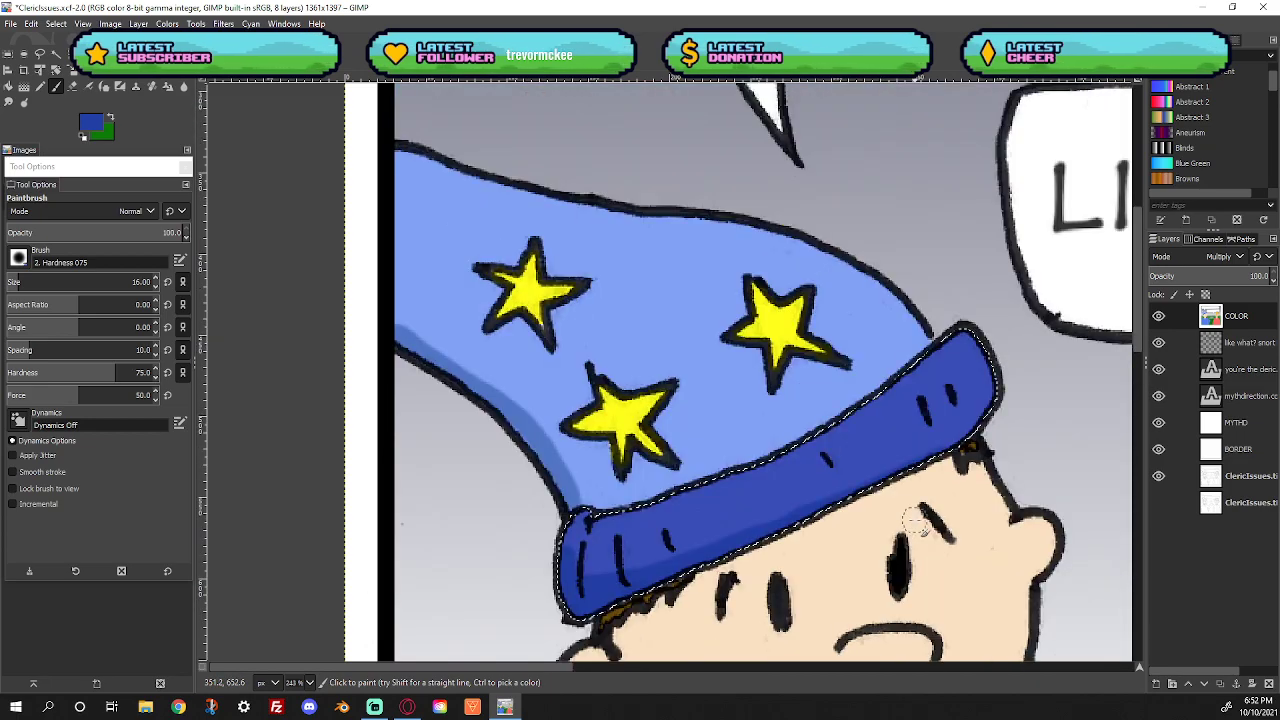
{"action": "scroll", "coordinate": [914, 520], "scroll_direction": "down", "scroll_amount": 9}
{"action": "scroll", "coordinate": [914, 512], "scroll_direction": "up", "scroll_amount": 3}
{"action": "scroll", "coordinate": [914, 512], "scroll_direction": "up", "scroll_amount": 2}
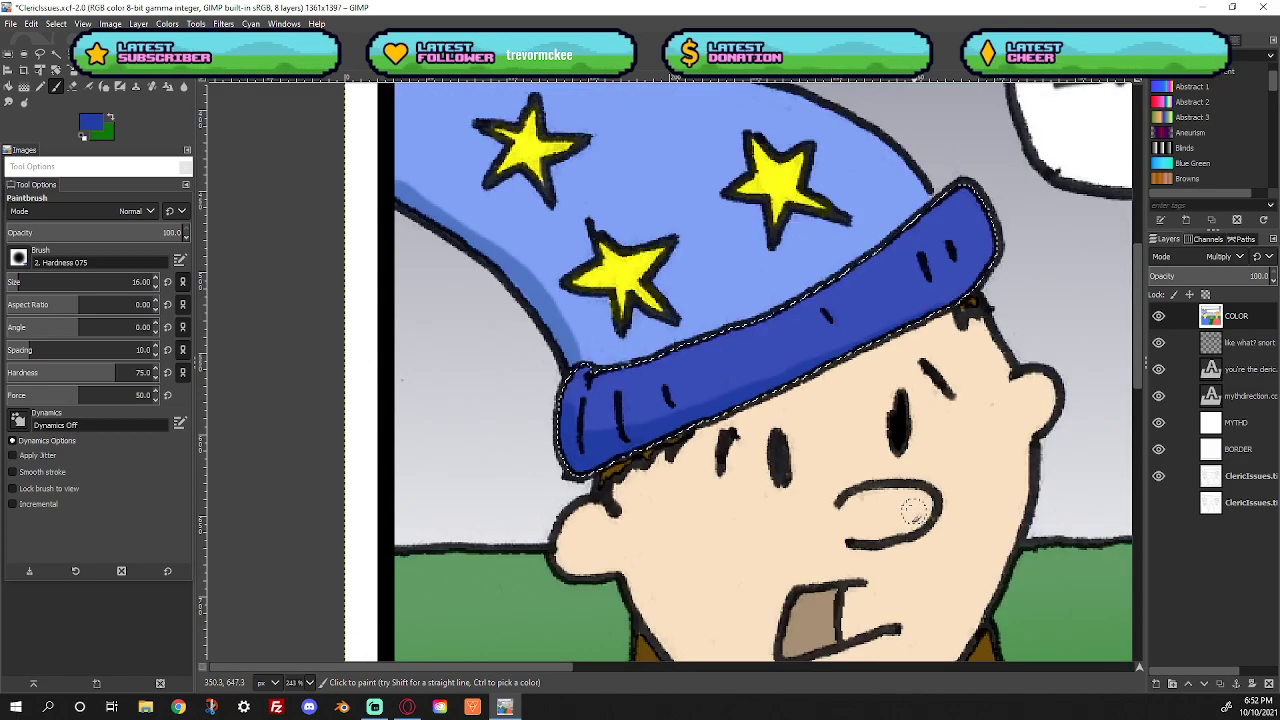
Sample the cleric's skin tone as the foreground color and darken it to a tan shade
{"action": "key", "text": "o"}
{"action": "left_click", "coordinate": [615, 475]}
{"action": "left_click", "coordinate": [92, 122]}
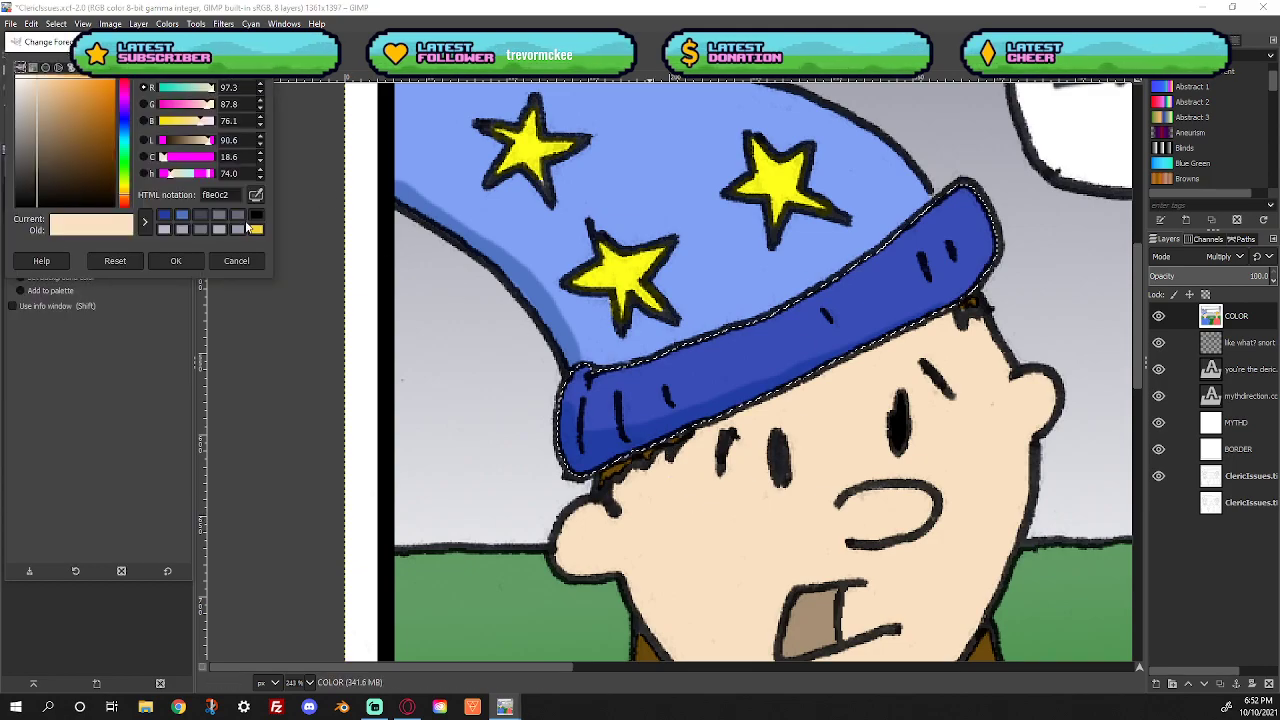
{"action": "left_click_drag", "start_coordinate": [209, 146], "coordinate": [196, 146]}
{"action": "left_click", "coordinate": [176, 261]}
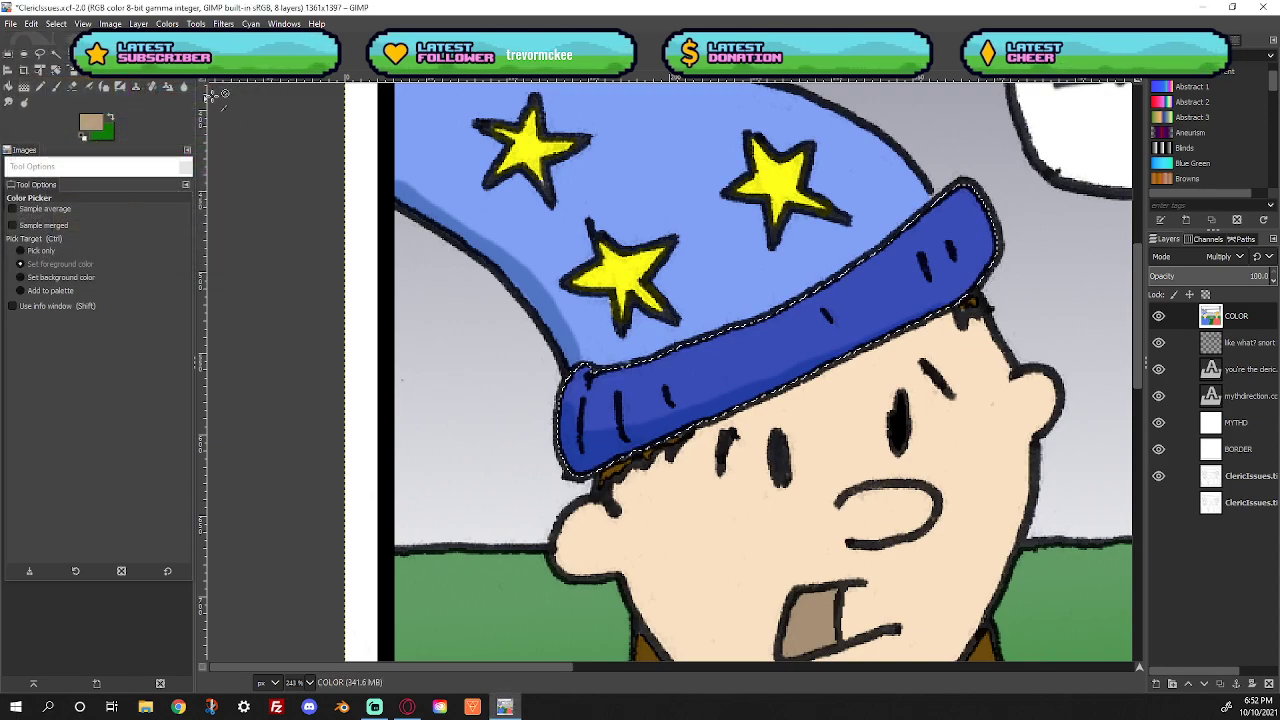
Select the skin with Select by Color and paint tan shading on the forehead beneath the hat brim with the size 16 Paintbrush
{"action": "key", "text": "shift+o"}
{"action": "left_click", "coordinate": [700, 543]}
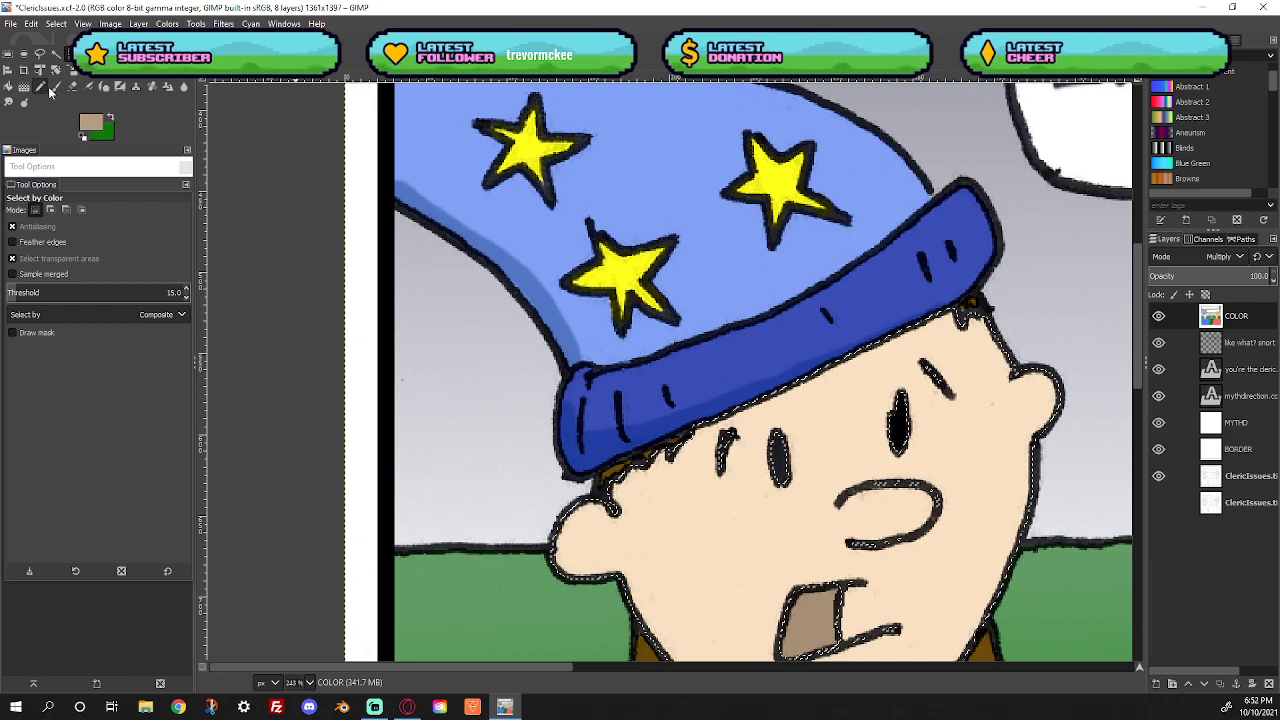
{"action": "left_click", "coordinate": [55, 86]}
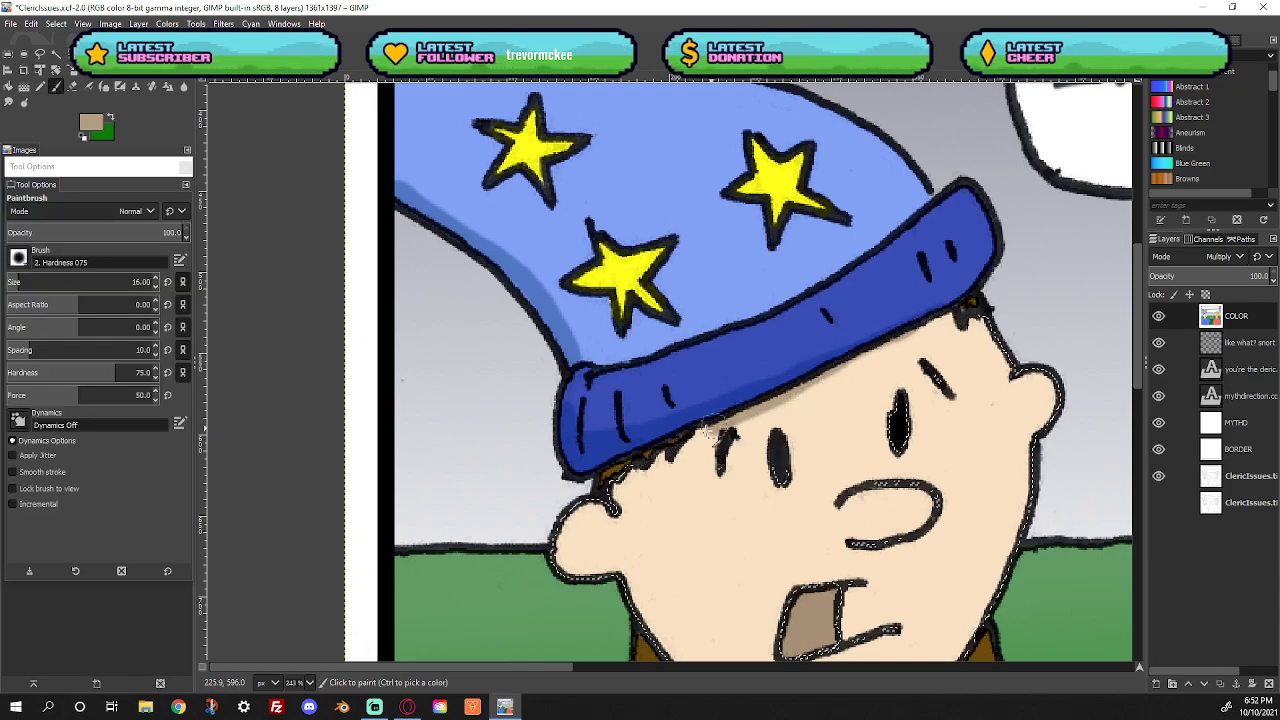
{"action": "left_click_drag", "start_coordinate": [628, 470], "coordinate": [693, 463]}
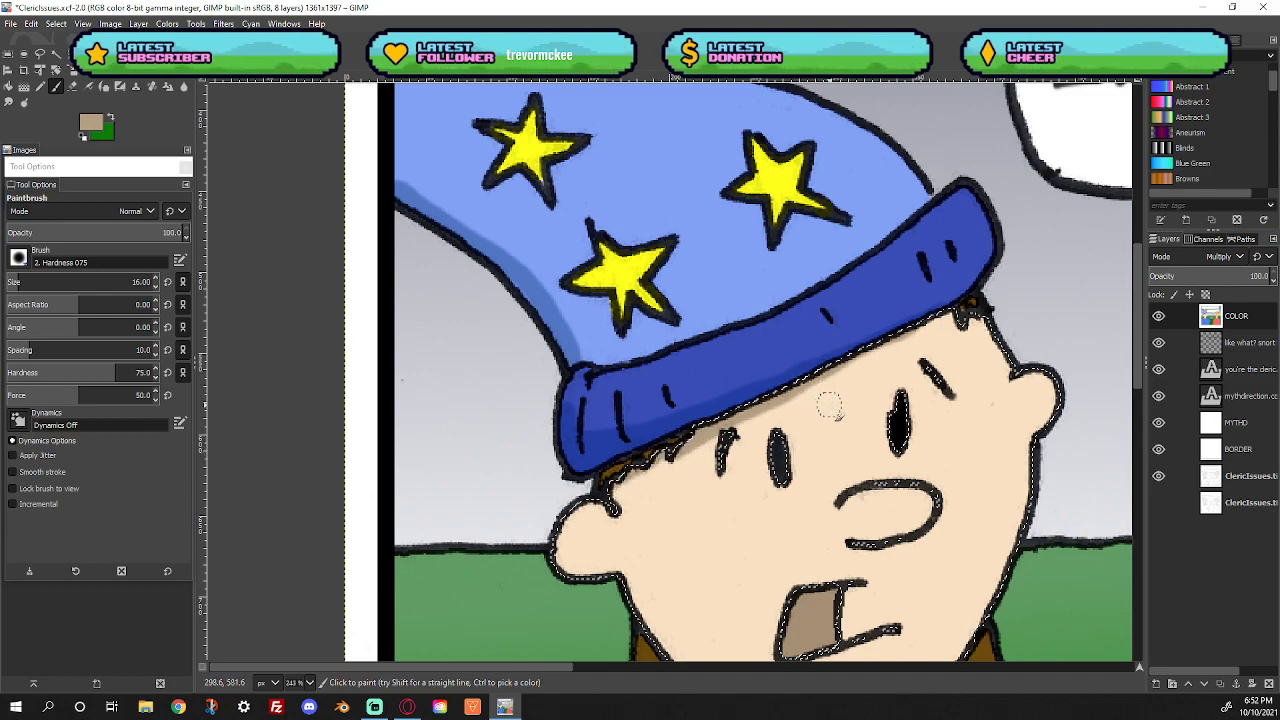
Paint tan shading over the hatched side of the neck and along the underside of the chin
{"action": "scroll", "coordinate": [748, 470], "scroll_direction": "down", "scroll_amount": 5}
{"action": "mouse_move", "coordinate": [750, 449]}
{"action": "left_mouse_down"}
{"action": "mouse_move", "coordinate": [750, 482]}
{"action": "mouse_move", "coordinate": [755, 448]}
{"action": "mouse_move", "coordinate": [796, 448]}
{"action": "mouse_move", "coordinate": [749, 478]}
{"action": "mouse_move", "coordinate": [841, 452]}
{"action": "mouse_move", "coordinate": [753, 512]}
{"action": "mouse_move", "coordinate": [738, 450]}
{"action": "mouse_move", "coordinate": [800, 445]}
{"action": "left_mouse_up"}
{"action": "mouse_move", "coordinate": [754, 488]}
{"action": "left_mouse_down"}
{"action": "mouse_move", "coordinate": [904, 451]}
{"action": "mouse_move", "coordinate": [892, 433]}
{"action": "mouse_move", "coordinate": [849, 433]}
{"action": "mouse_move", "coordinate": [739, 528]}
{"action": "mouse_move", "coordinate": [856, 439]}
{"action": "mouse_move", "coordinate": [920, 430]}
{"action": "left_mouse_up"}
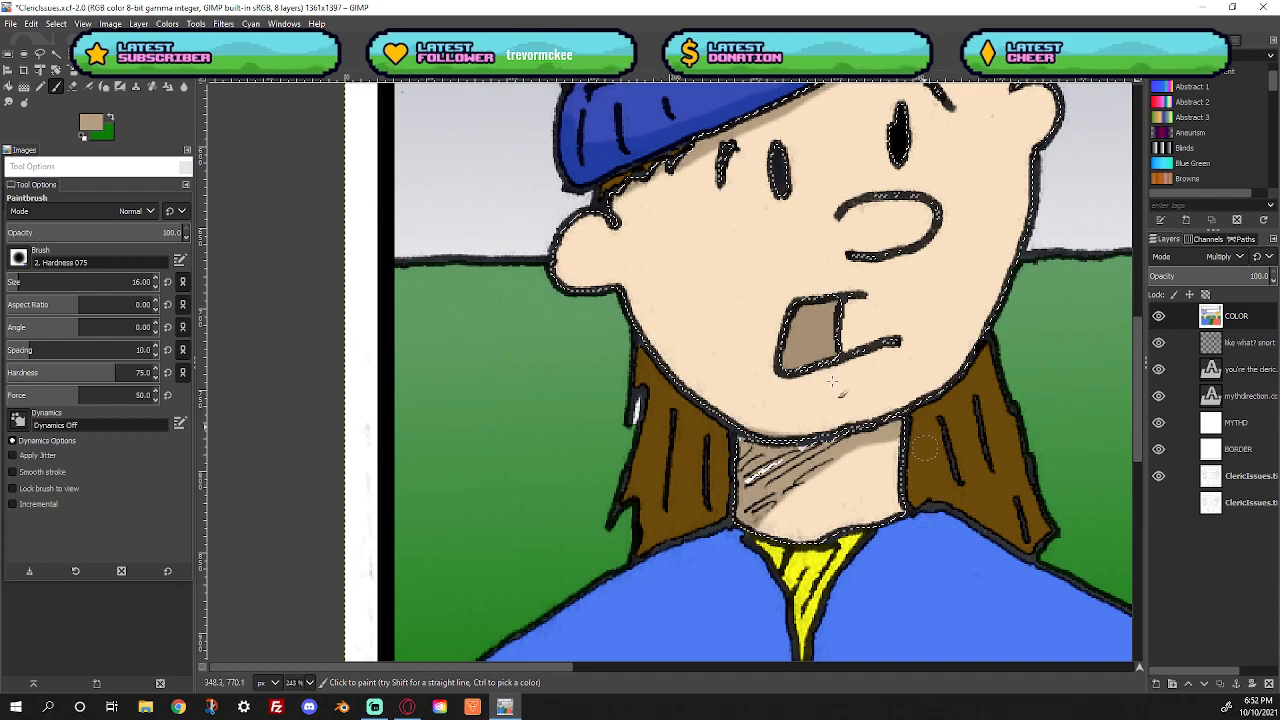
Clear the selection, then touch up the white gaps in the neck hatching with tan and beside the hair with sampled grass green
{"action": "key", "text": "alt+s"}
{"action": "key", "text": "n"}
{"action": "mouse_move", "coordinate": [828, 465]}
{"action": "left_mouse_down"}
{"action": "mouse_move", "coordinate": [746, 445]}
{"action": "mouse_move", "coordinate": [765, 462]}
{"action": "left_mouse_up"}
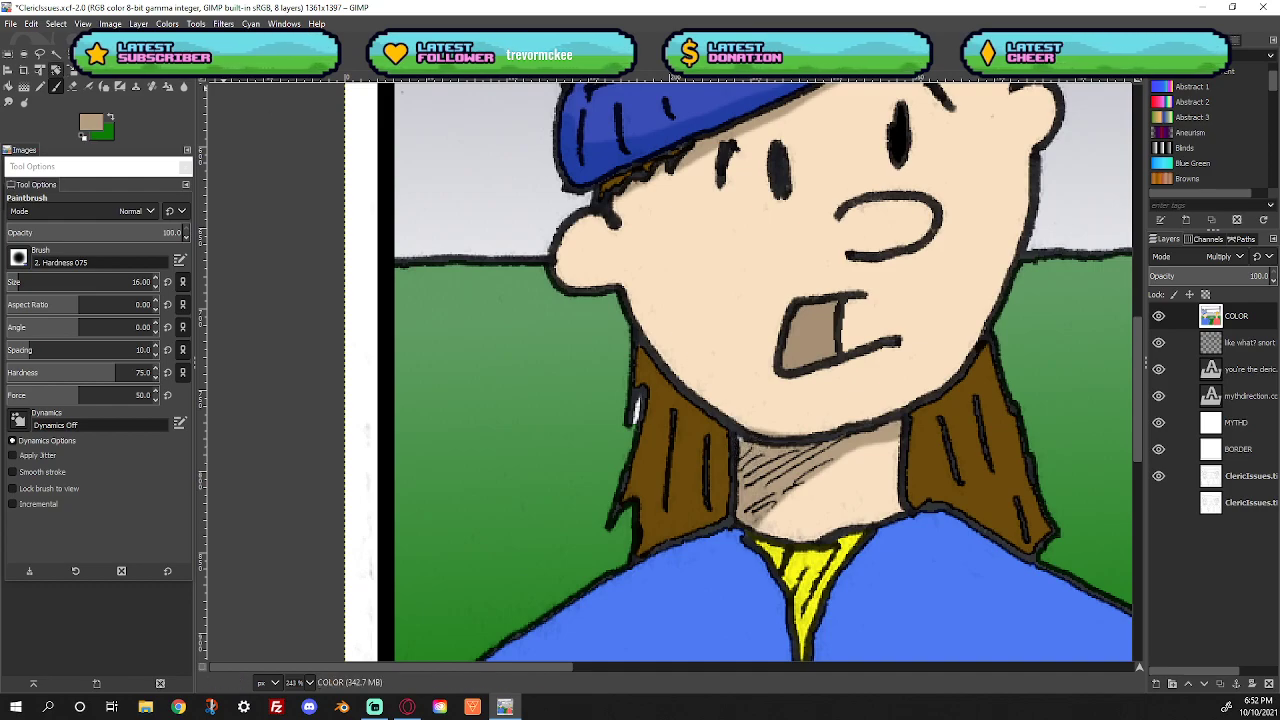
{"action": "key", "text": "o"}
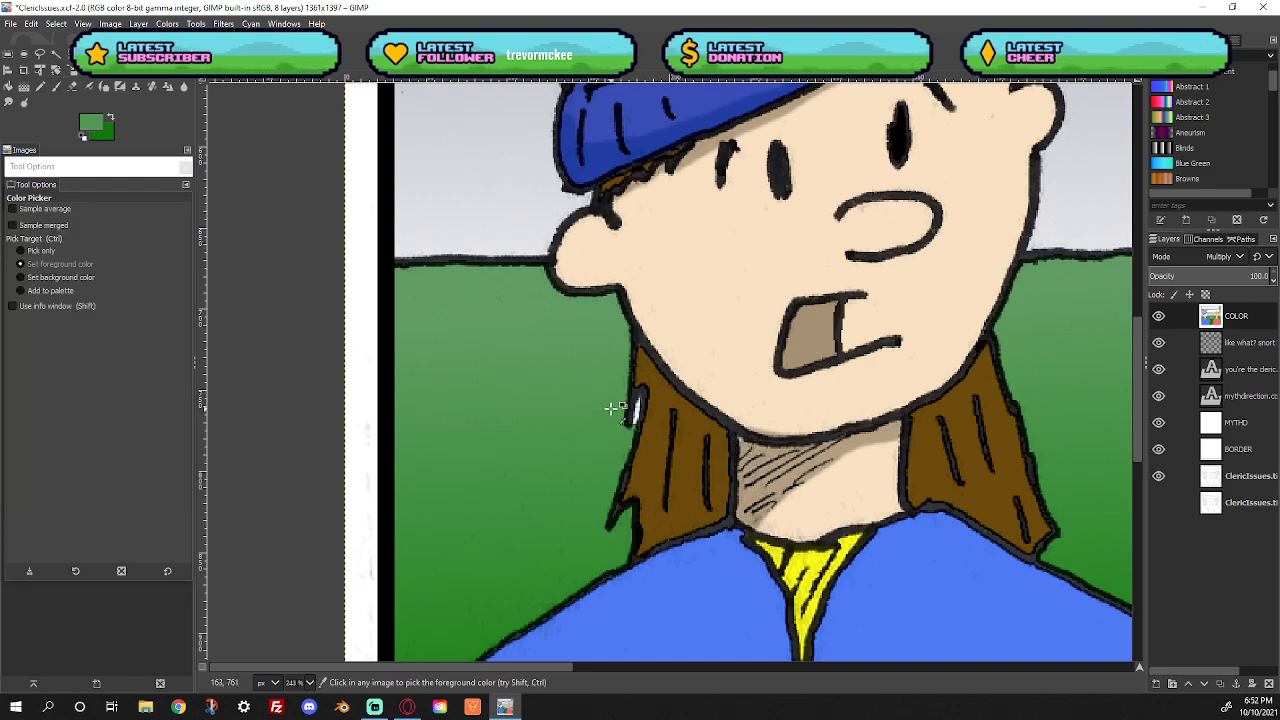
{"action": "left_click", "coordinate": [56, 86]}
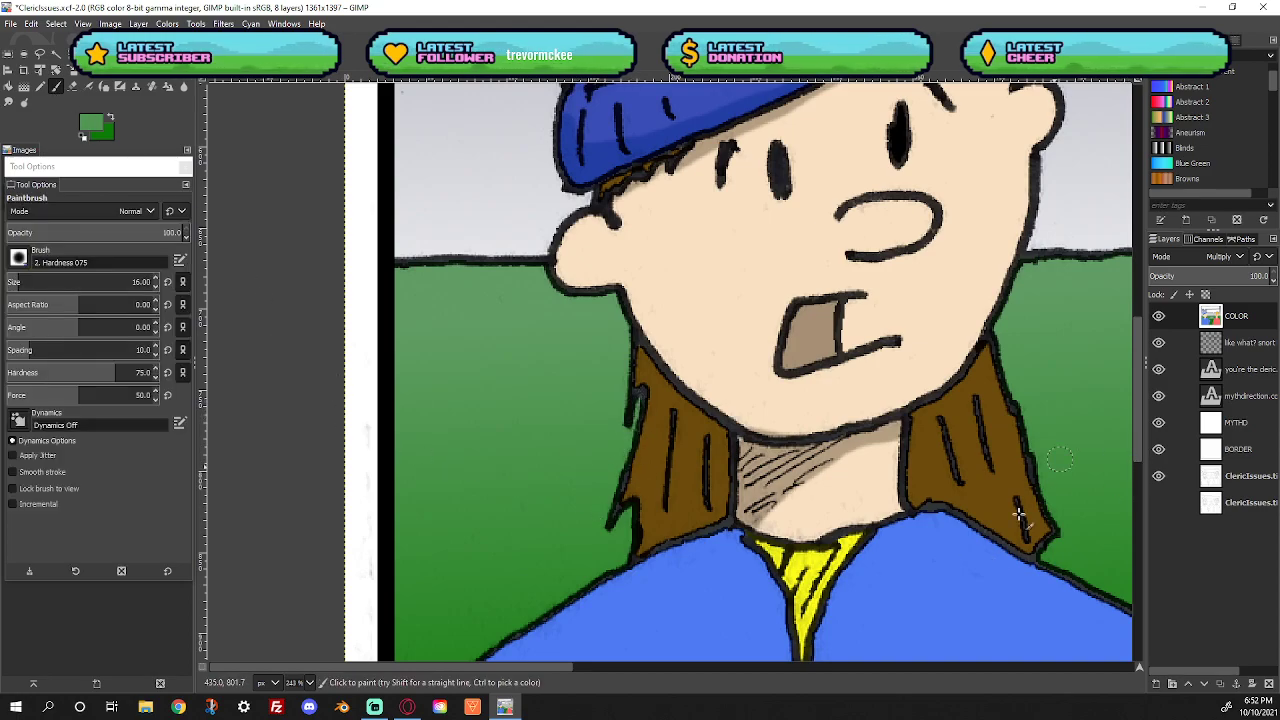
Check the coloring around the hat and face, and fit the whole comic in the window
{"action": "left_click_drag", "start_coordinate": [520, 669], "coordinate": [610, 667]}
{"action": "scroll", "coordinate": [622, 492], "scroll_direction": "down", "scroll_amount": 5}
{"action": "scroll", "coordinate": [622, 492], "scroll_direction": "up", "scroll_amount": 8}
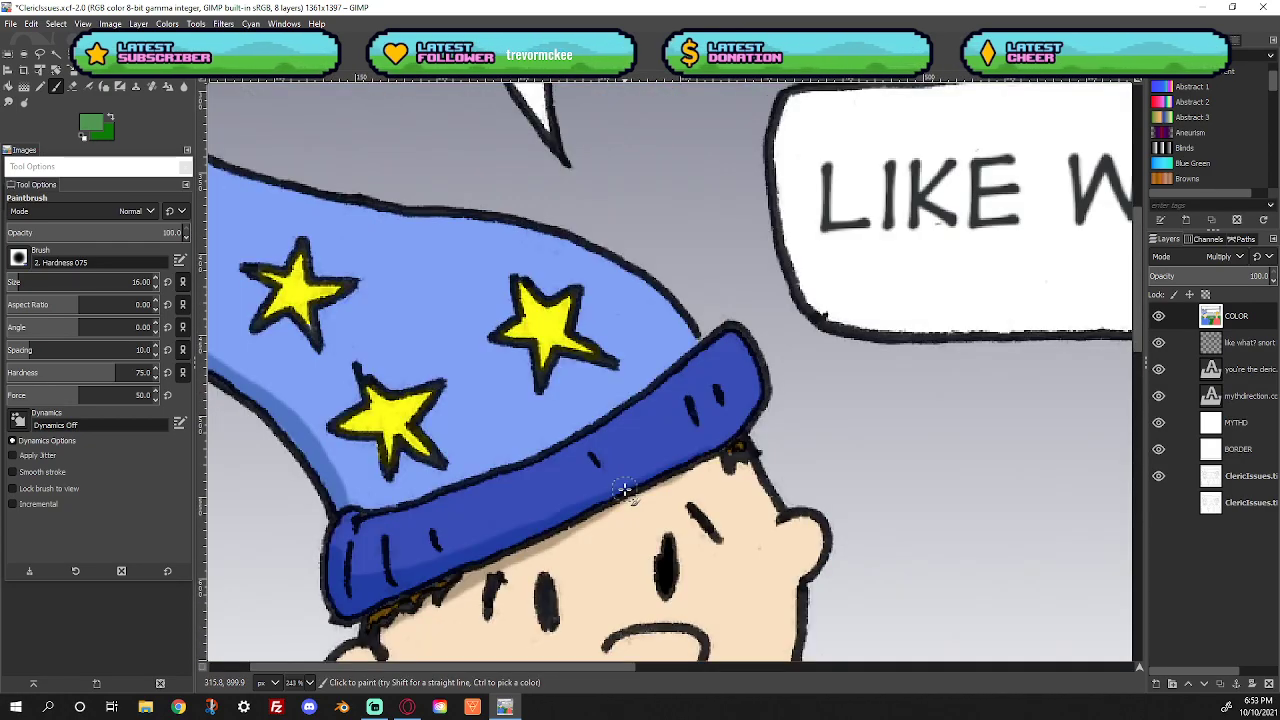
{"action": "scroll", "coordinate": [622, 492], "scroll_direction": "down", "scroll_amount": 3}
{"action": "right_click", "coordinate": [640, 383]}
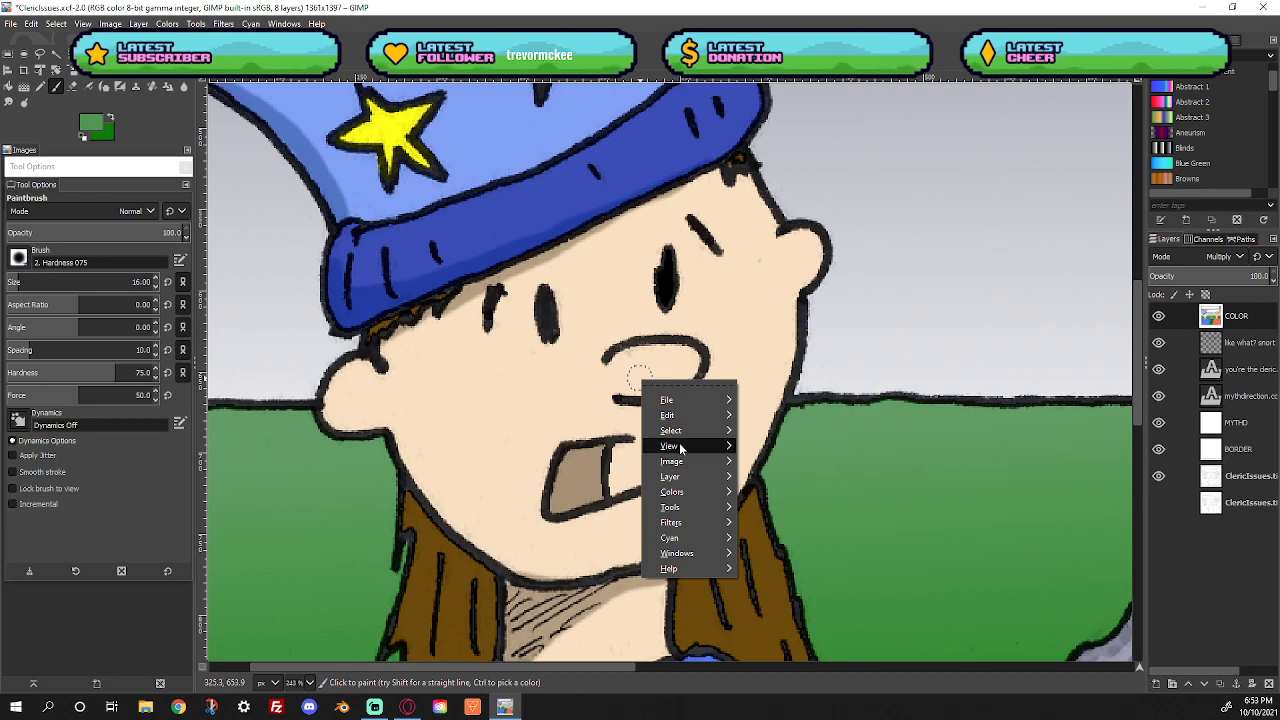
{"action": "mouse_move", "coordinate": [703, 444]}
{"action": "mouse_move", "coordinate": [785, 335]}
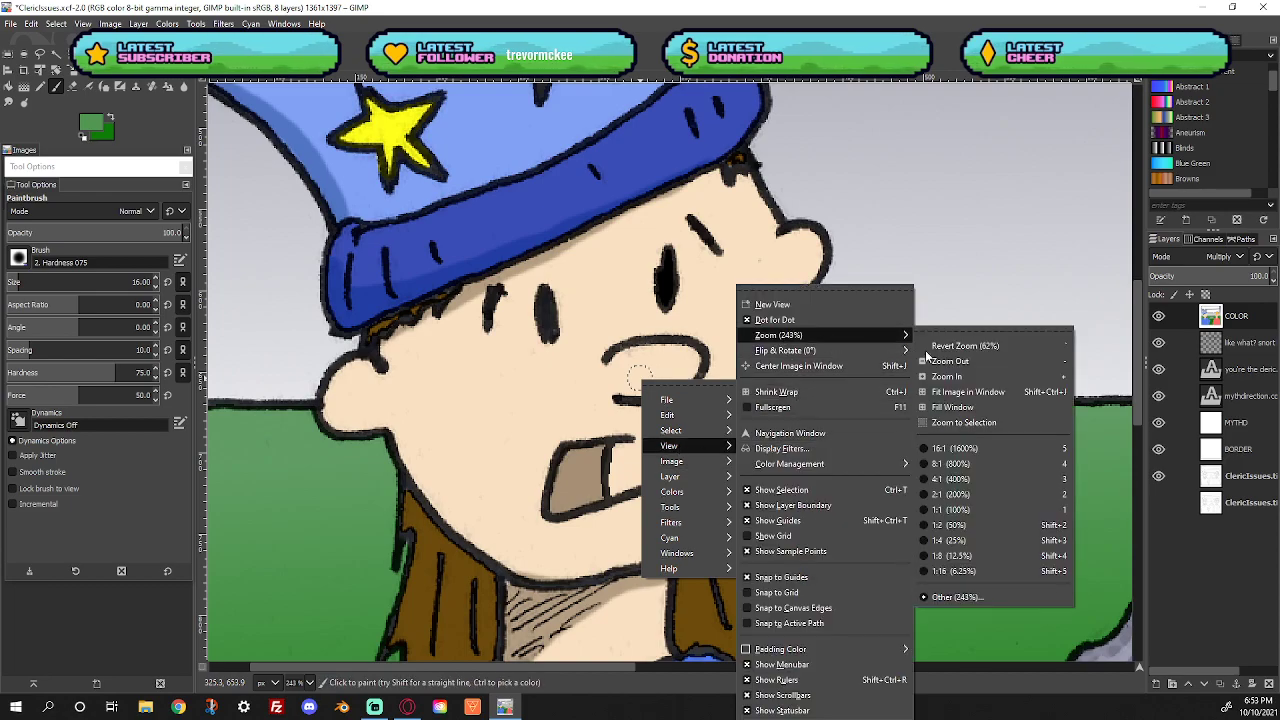
{"action": "left_click", "coordinate": [945, 390]}
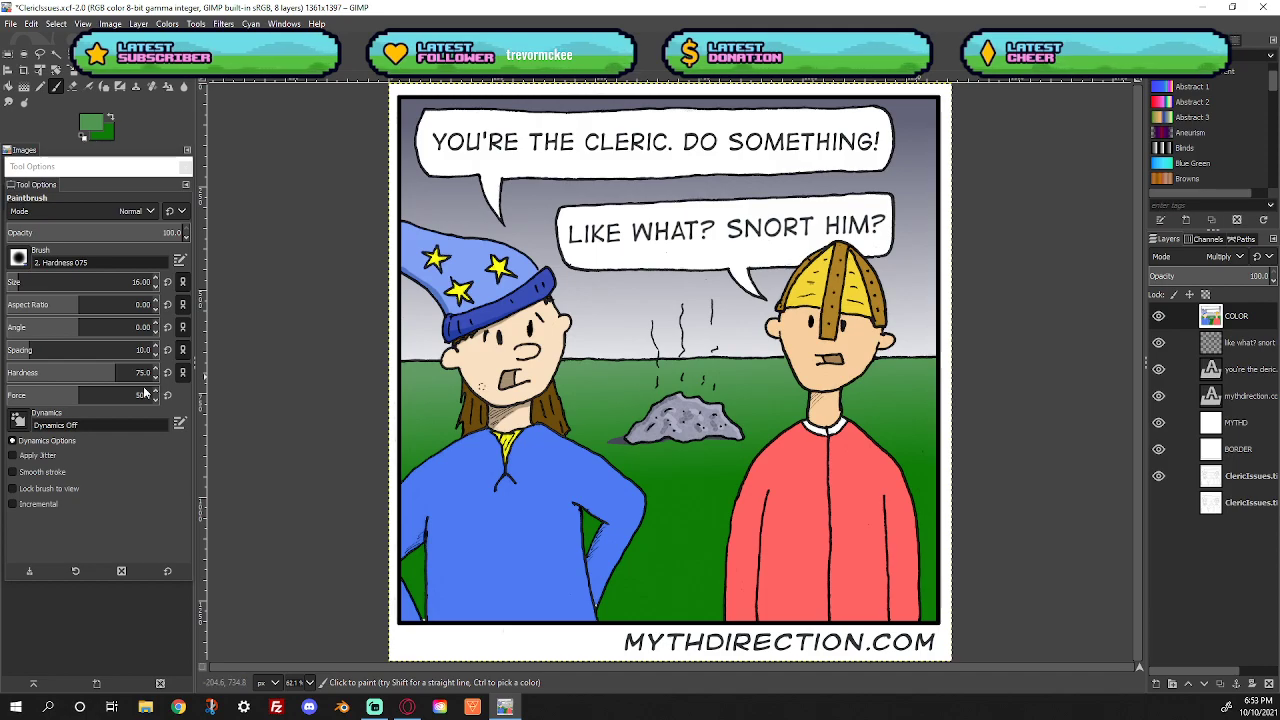
Sample the blue shirt's color as the foreground color and select the shirt with Select by Color
{"action": "key", "text": "o"}
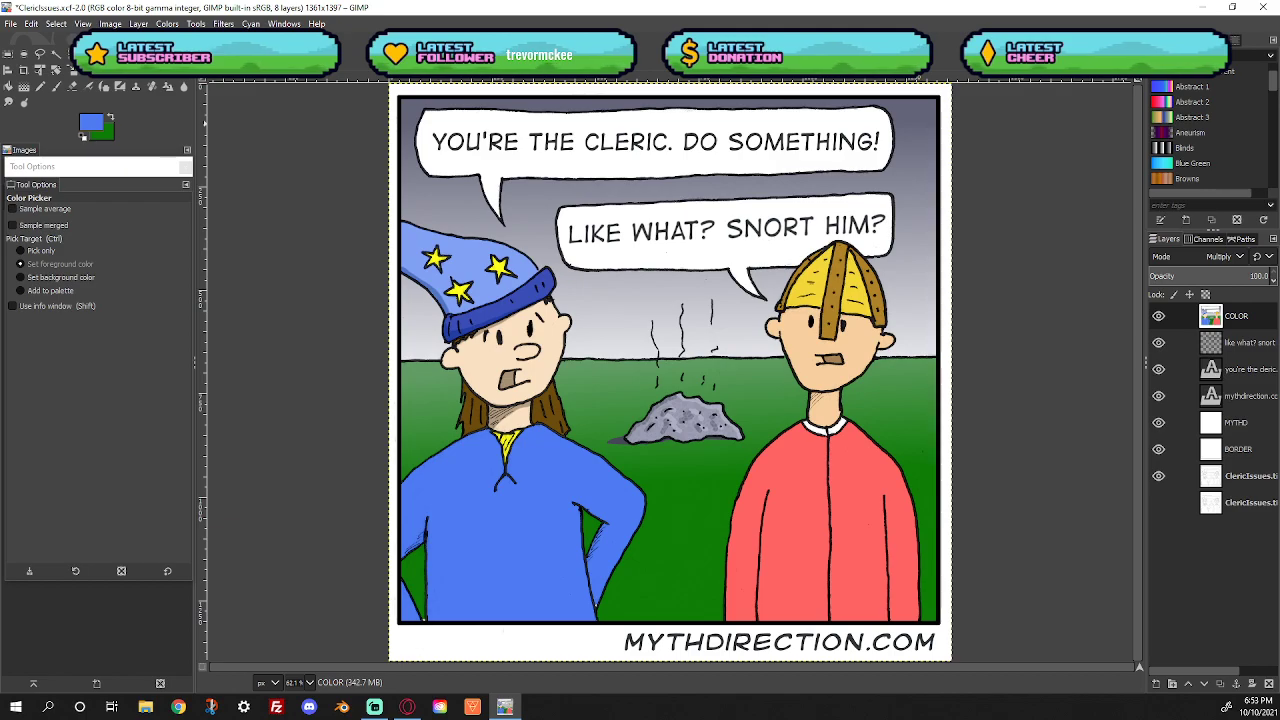
{"action": "left_click", "coordinate": [68, 54]}
{"action": "left_click", "coordinate": [498, 533]}
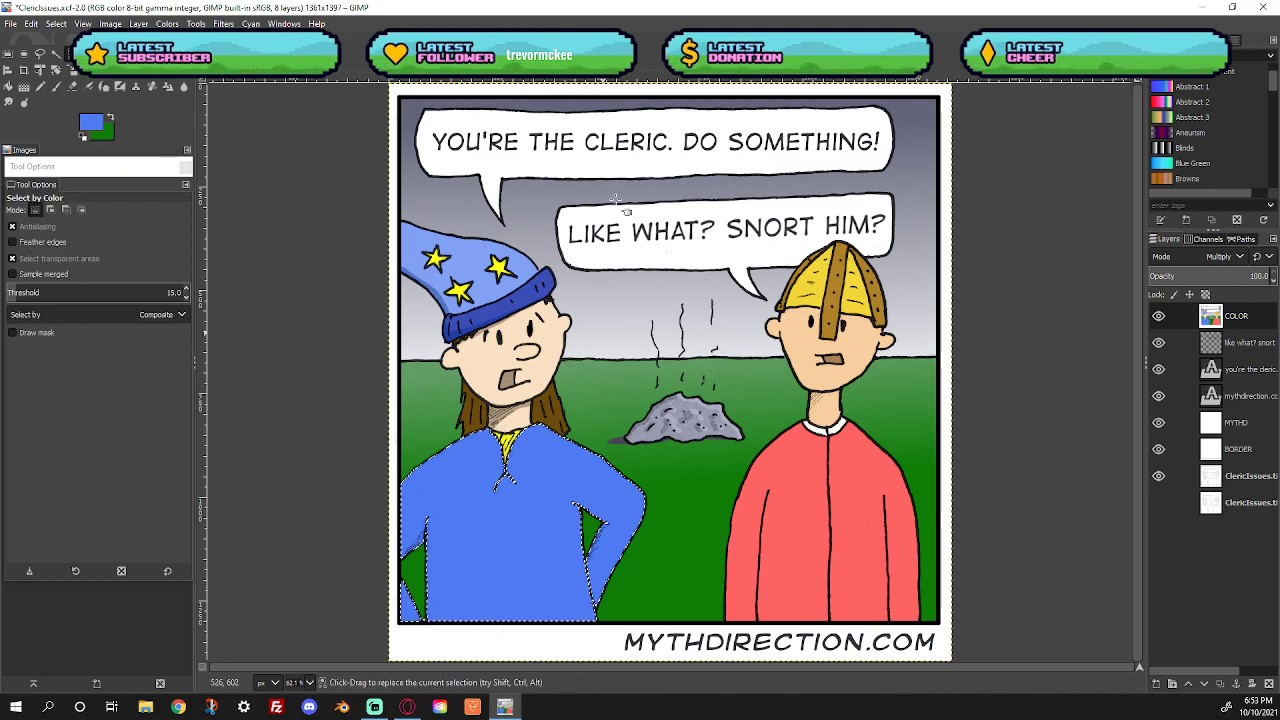
{"action": "key", "text": "z"}
{"action": "left_click_drag", "start_coordinate": [376, 420], "coordinate": [680, 622]}
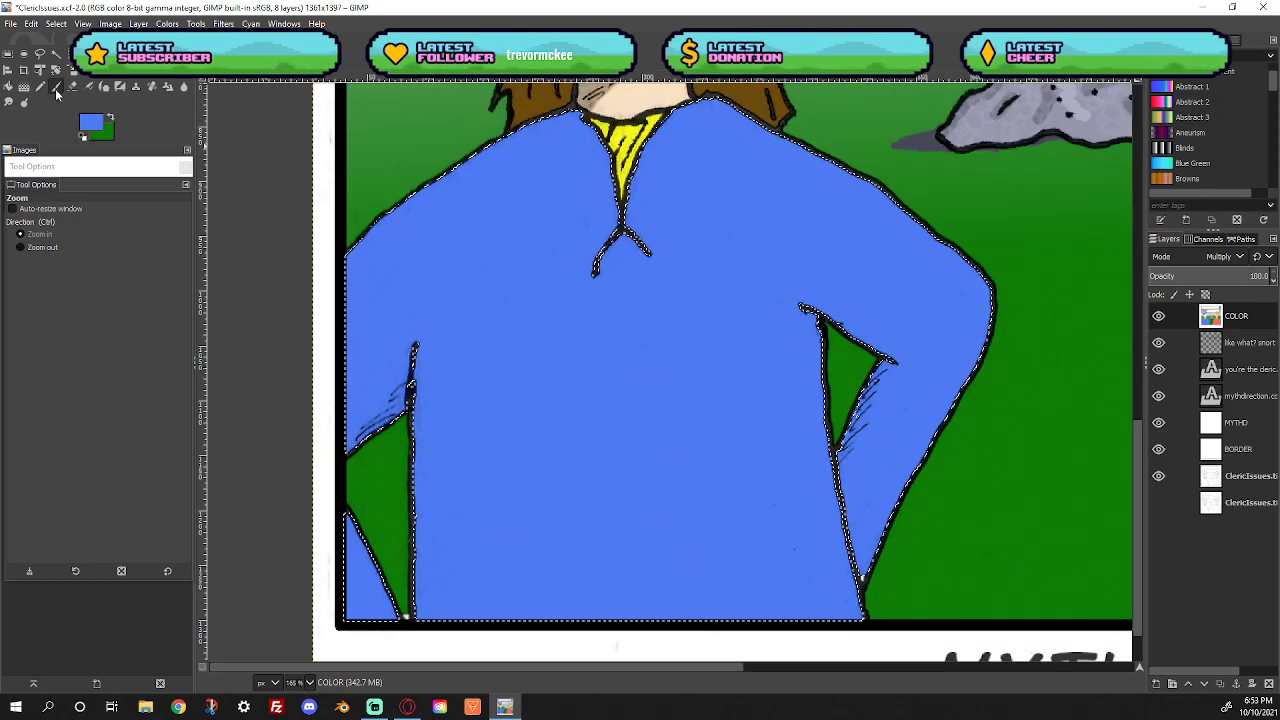
Choose the Paintbrush and darken the foreground blue to 2662d6
{"action": "left_click", "coordinate": [56, 86]}
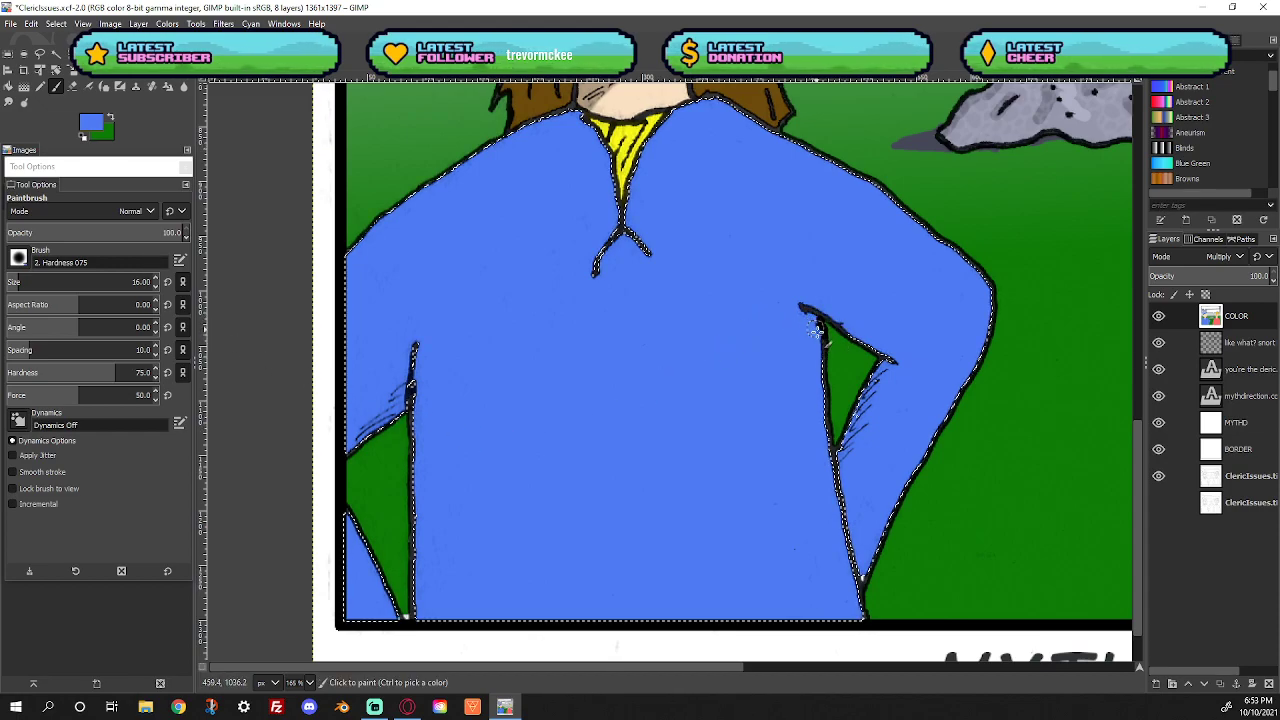
{"action": "left_click", "coordinate": [90, 121]}
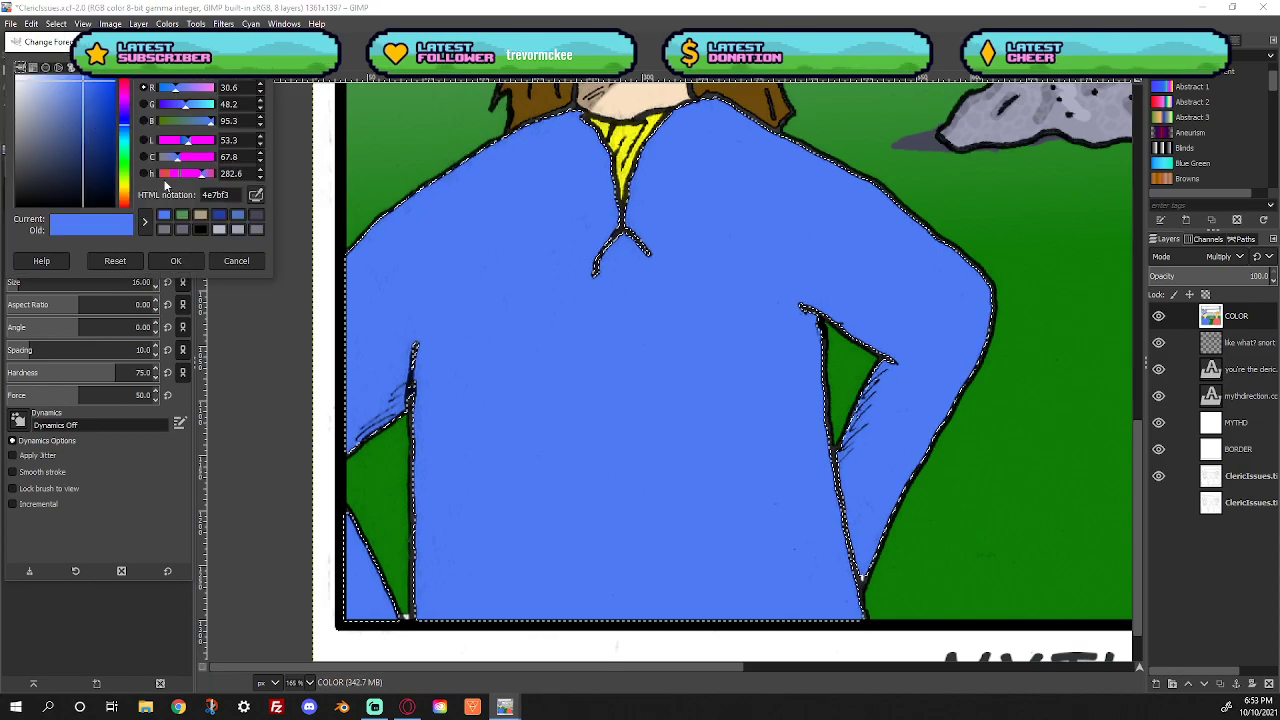
{"action": "left_click", "coordinate": [183, 141]}
{"action": "left_click_drag", "start_coordinate": [183, 141], "coordinate": [180, 141]}
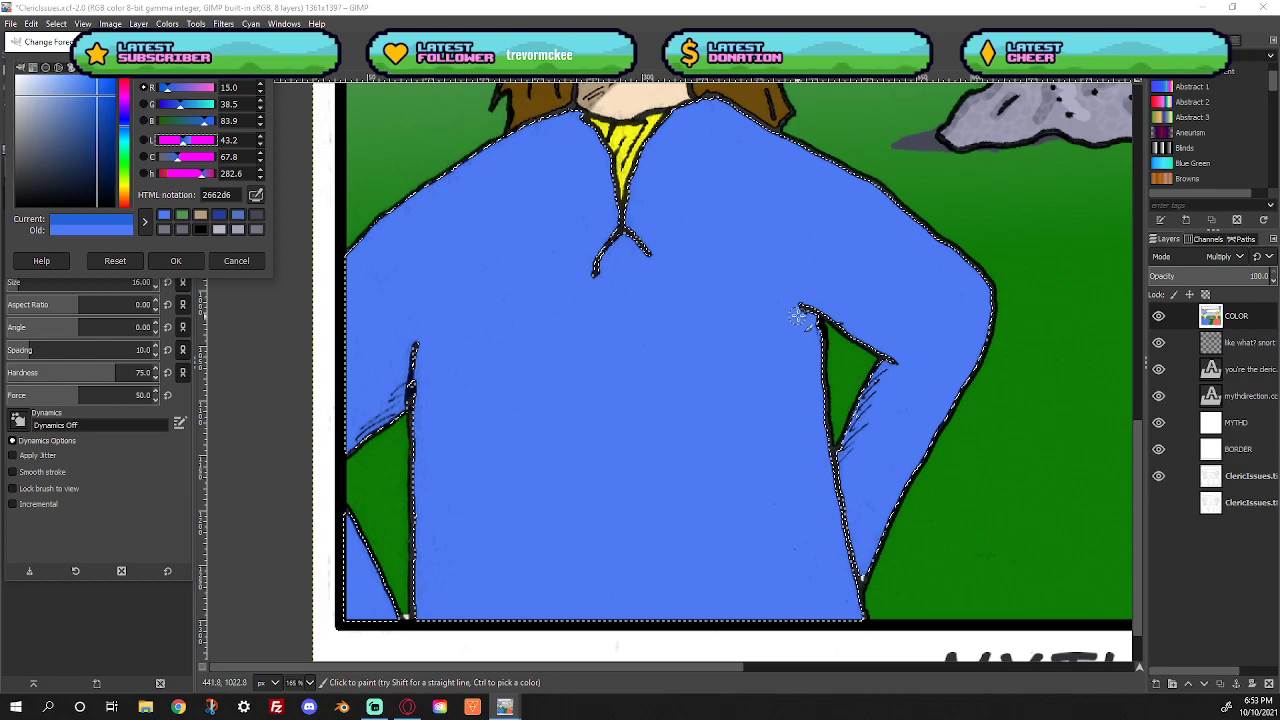
Paint darker blue shading around the right armpit, on the underside of the left sleeve and along the lower-left sleeve edge
{"action": "left_click_drag", "start_coordinate": [798, 316], "coordinate": [807, 326]}
{"action": "key", "text": "ctrl+z"}
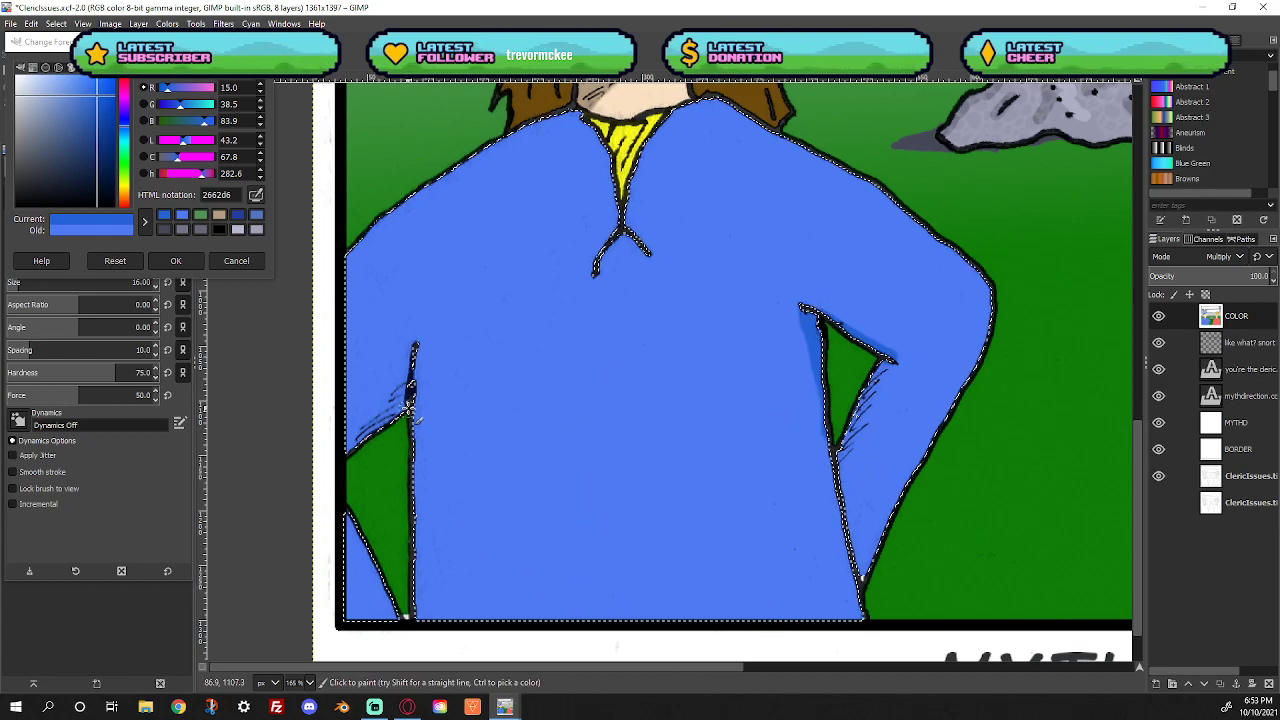
{"action": "mouse_move", "coordinate": [410, 382]}
{"action": "left_mouse_down"}
{"action": "mouse_move", "coordinate": [346, 450]}
{"action": "mouse_move", "coordinate": [409, 372]}
{"action": "left_mouse_up"}
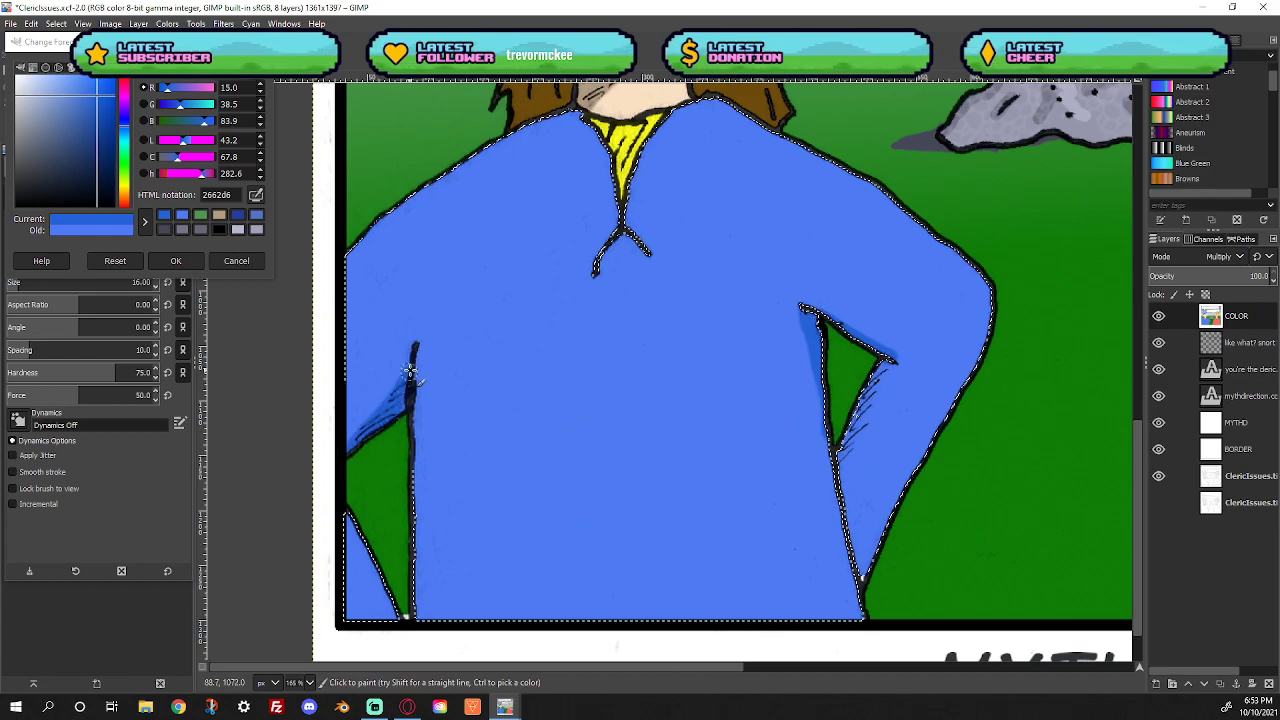
{"action": "left_click_drag", "start_coordinate": [335, 453], "coordinate": [387, 395]}
{"action": "key", "text": "ctrl+z"}
{"action": "mouse_move", "coordinate": [344, 514]}
{"action": "left_mouse_down"}
{"action": "mouse_move", "coordinate": [403, 600]}
{"action": "mouse_move", "coordinate": [400, 617]}
{"action": "mouse_move", "coordinate": [352, 550]}
{"action": "mouse_move", "coordinate": [388, 596]}
{"action": "left_mouse_up"}
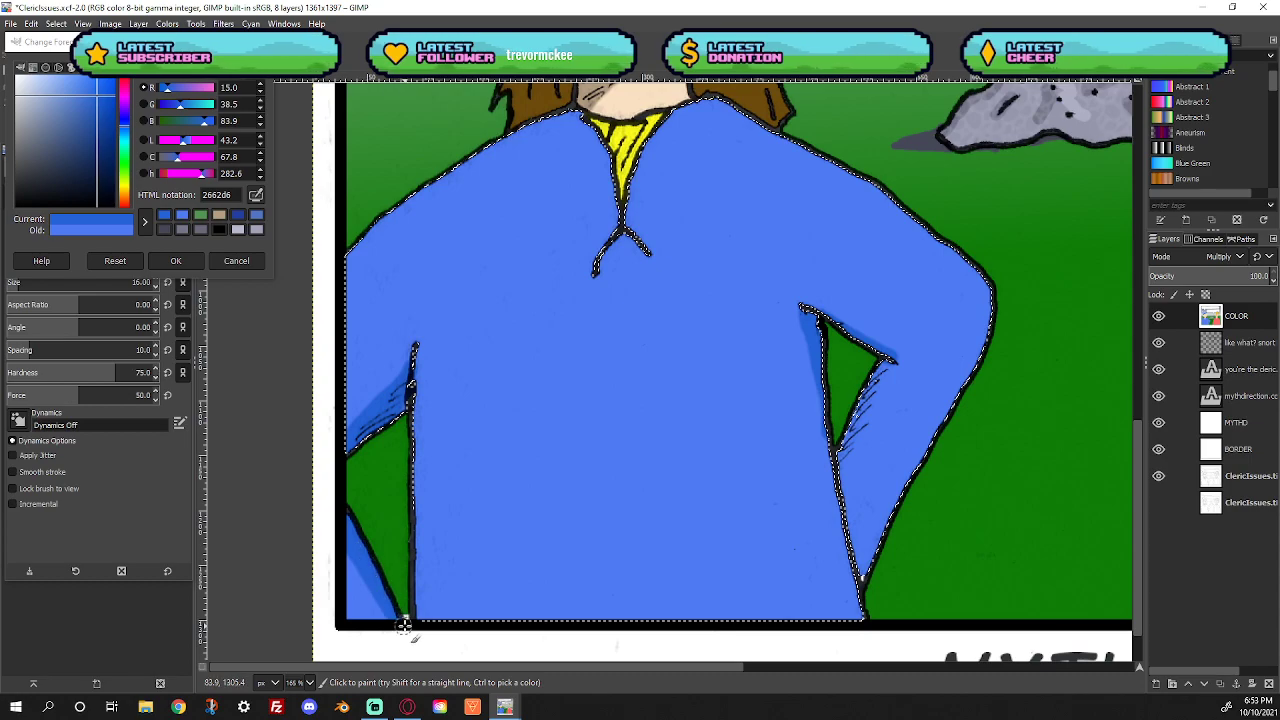
{"action": "left_click", "coordinate": [186, 260]}
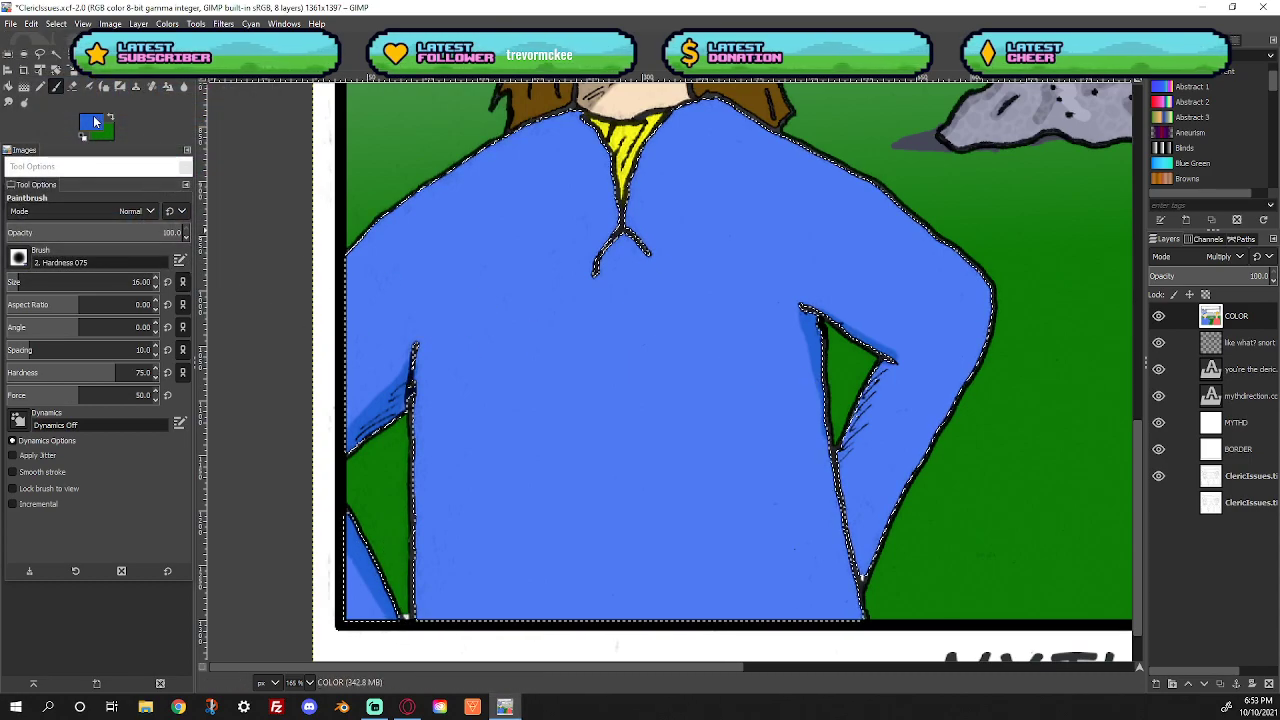
Paint darker blue shading over the hatched inner forearm and along the fold above the right arm opening
{"action": "mouse_move", "coordinate": [887, 367]}
{"action": "left_mouse_down"}
{"action": "mouse_move", "coordinate": [834, 465]}
{"action": "mouse_move", "coordinate": [890, 367]}
{"action": "left_mouse_up"}
{"action": "key", "text": "ctrl+z"}
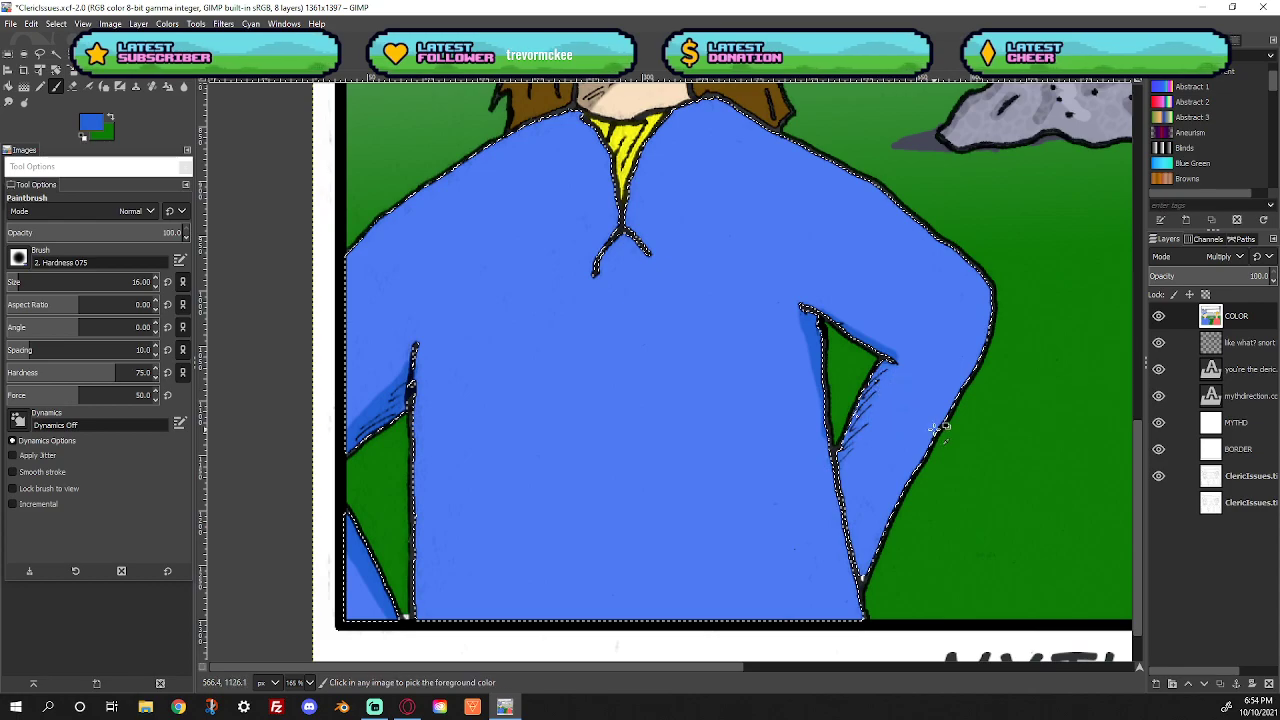
{"action": "left_click_drag", "start_coordinate": [887, 365], "coordinate": [845, 455]}
{"action": "left_click_drag", "start_coordinate": [896, 358], "coordinate": [799, 306]}
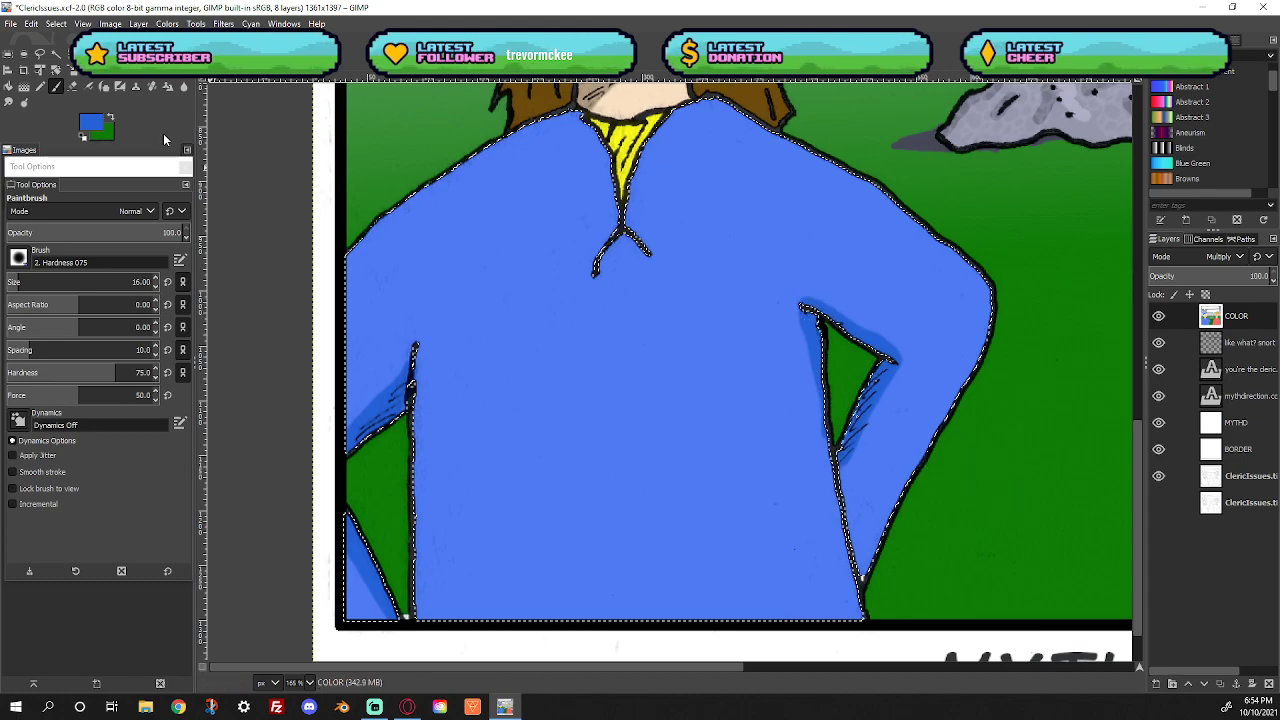
Clear the shirt selection and touch up the white gap at the base of the left arm opening with sampled grass green
{"action": "left_click", "coordinate": [56, 23]}
{"action": "left_click", "coordinate": [44, 66]}
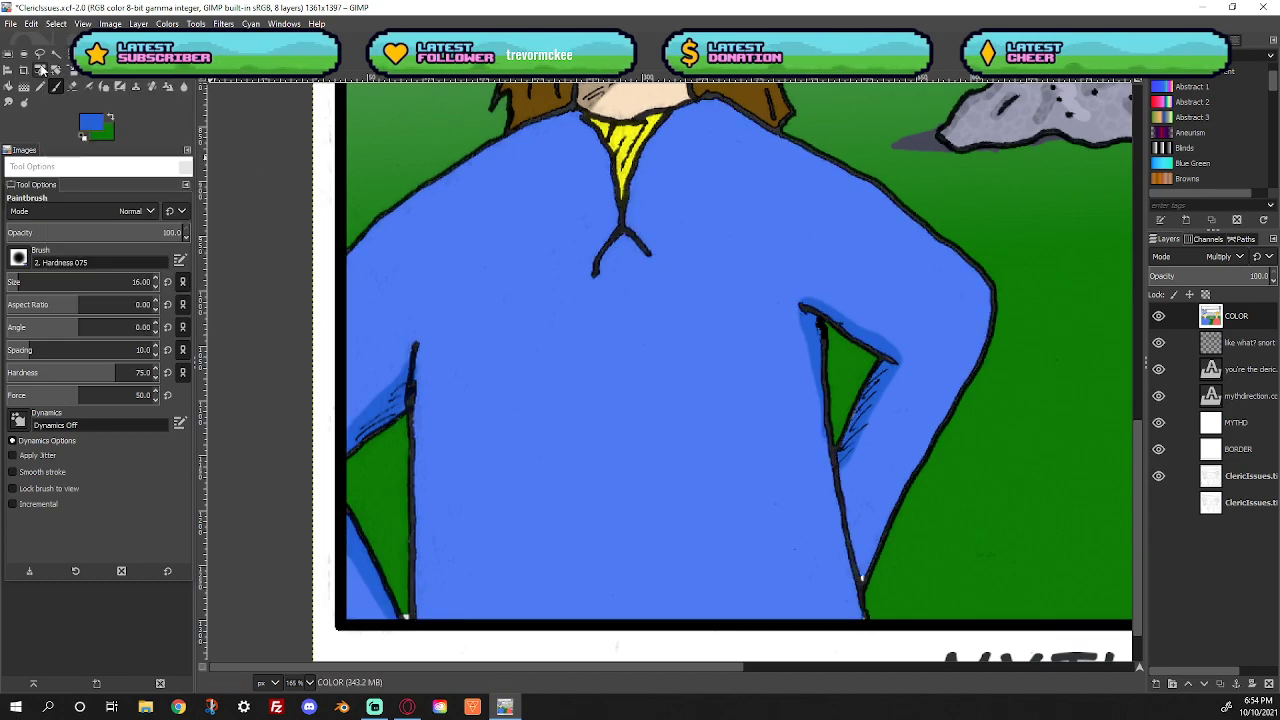
{"action": "key", "text": "o"}
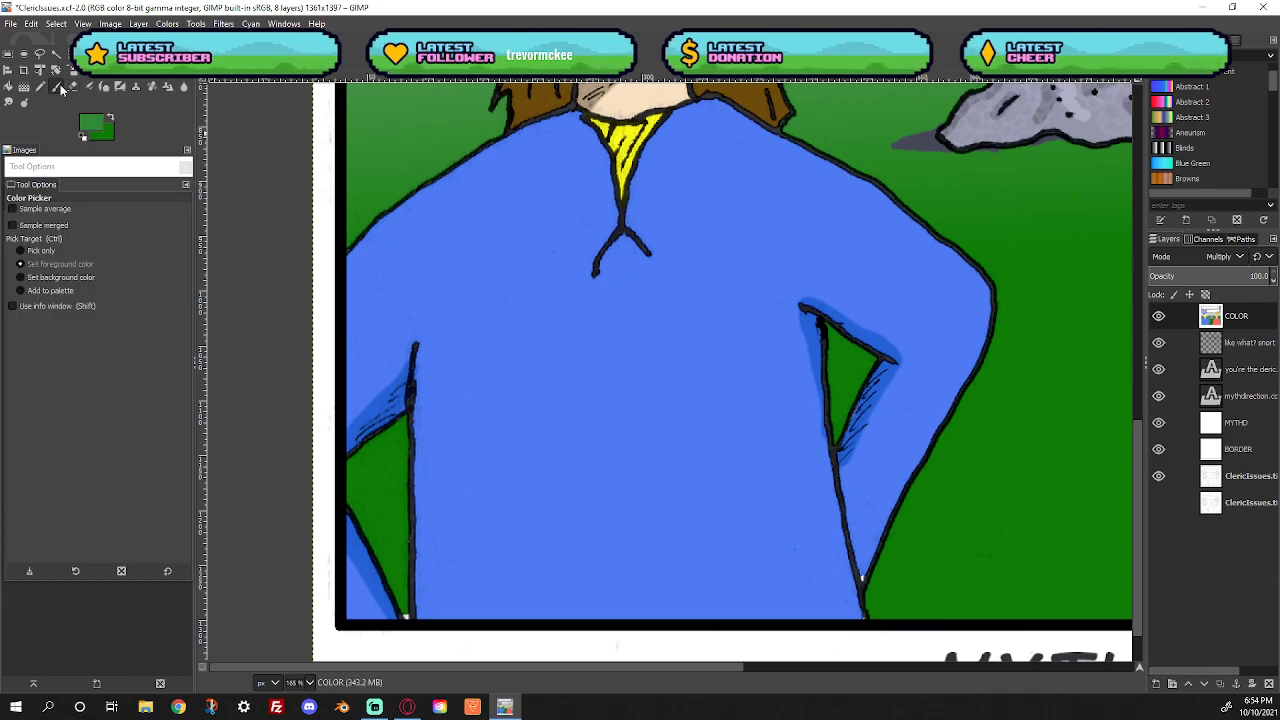
{"action": "left_click", "coordinate": [57, 86]}
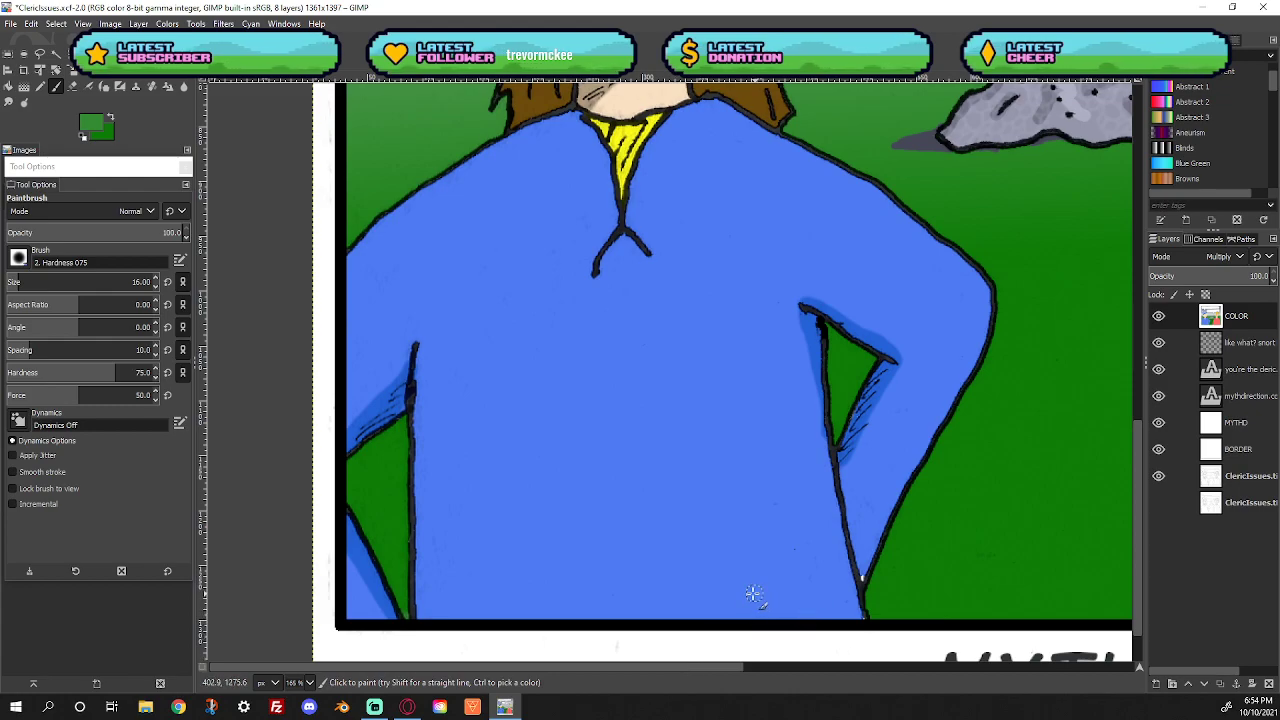
Sample the red shirt's color as the foreground color and darken it to c02534
{"action": "left_click_drag", "start_coordinate": [668, 667], "coordinate": [1024, 668]}
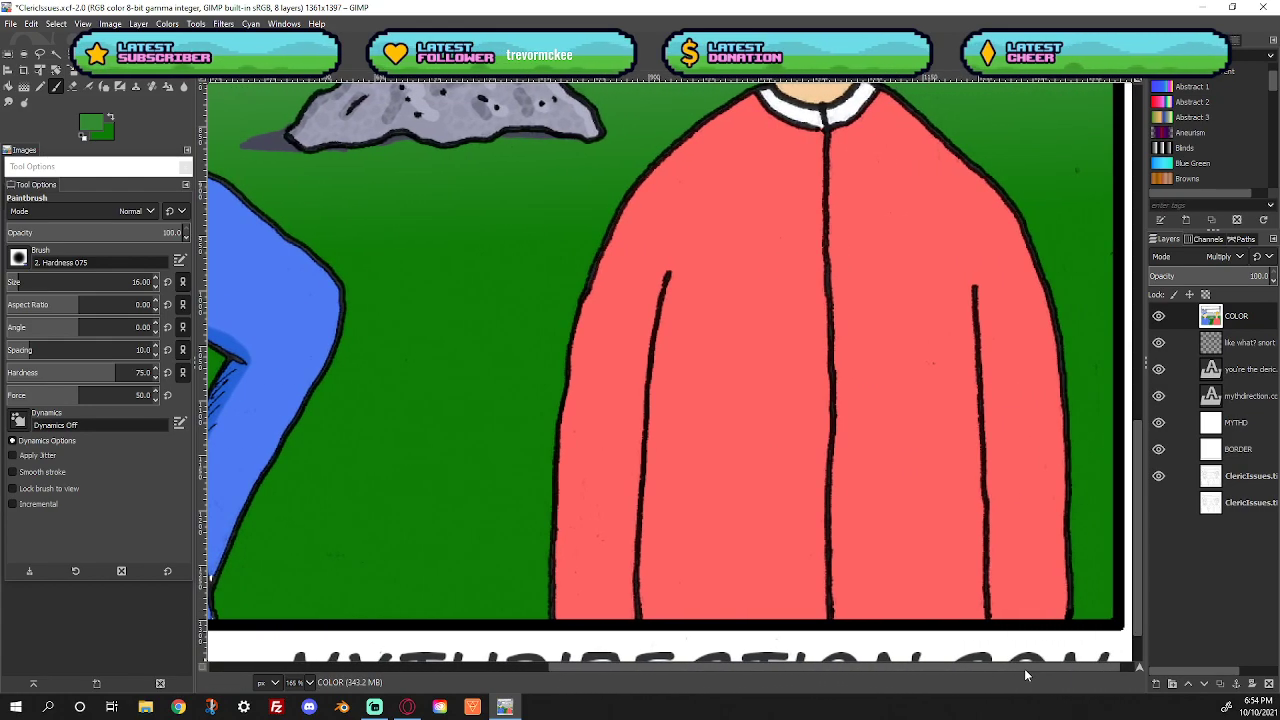
{"action": "key", "text": "o"}
{"action": "left_click", "coordinate": [787, 353]}
{"action": "left_click", "coordinate": [91, 125]}
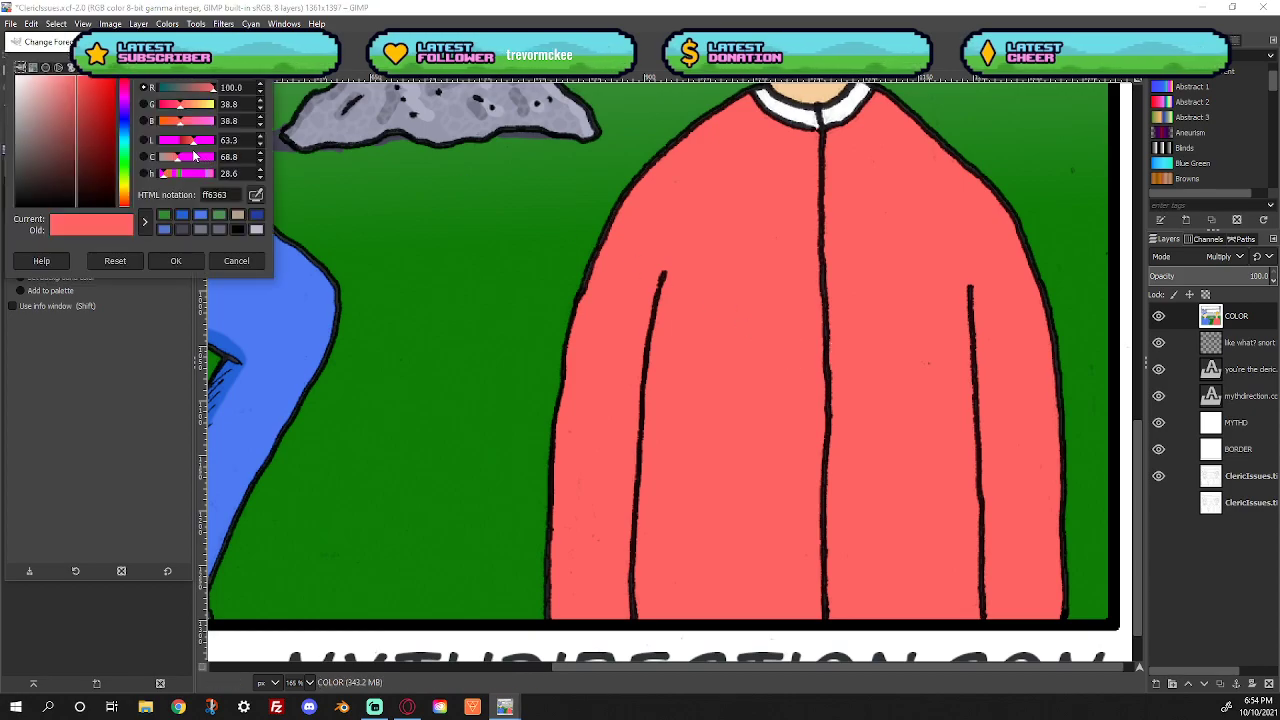
{"action": "left_click_drag", "start_coordinate": [193, 145], "coordinate": [183, 141]}
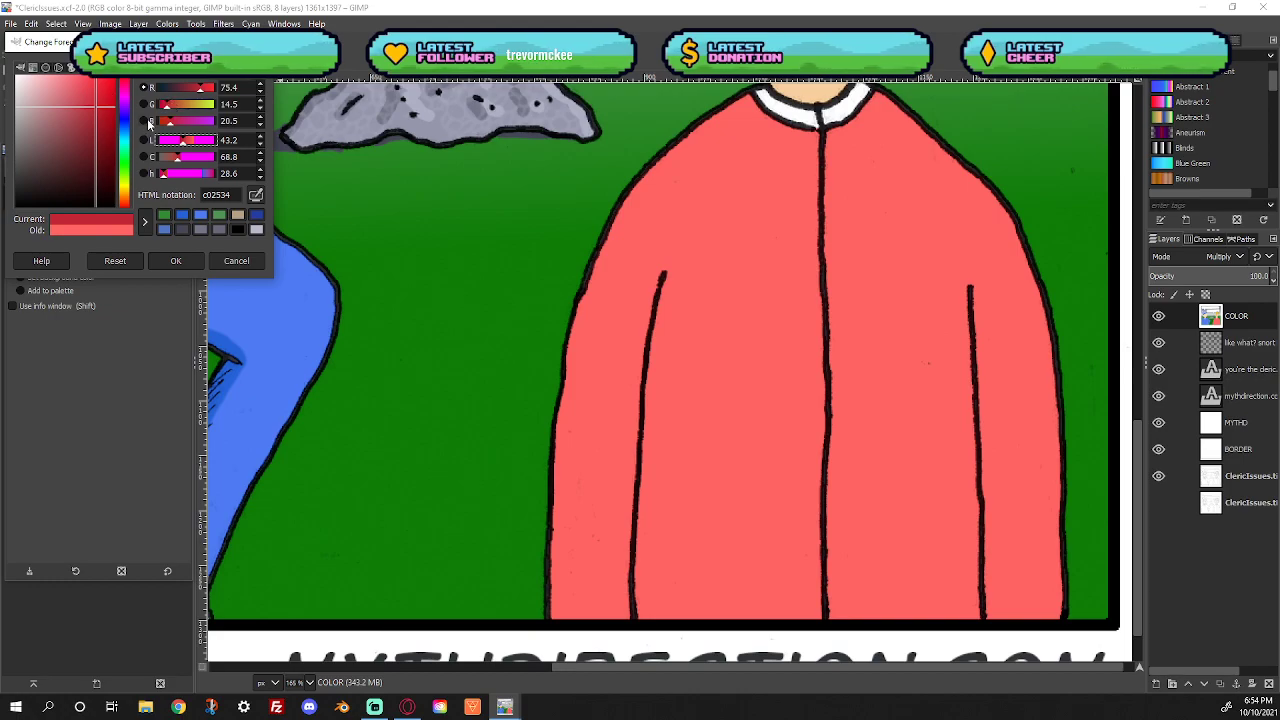
{"action": "left_click", "coordinate": [176, 261]}
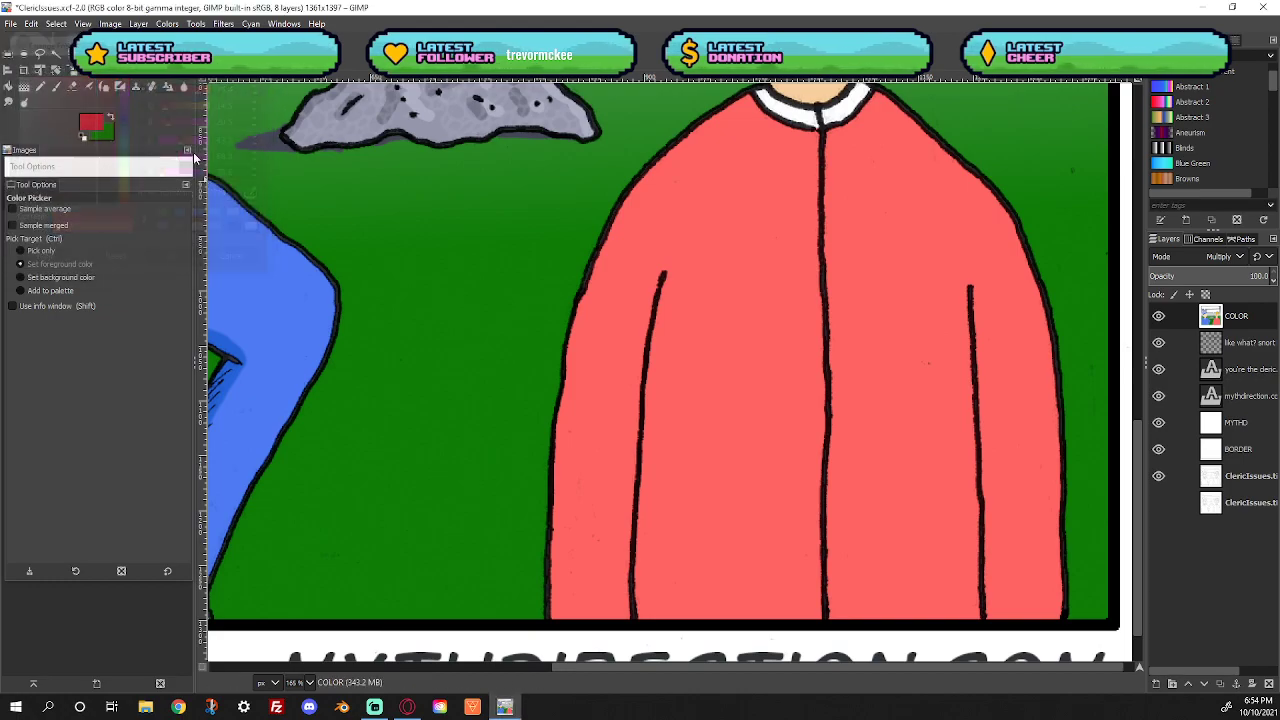
Select the red shirt and paint dark red shading beside both arm lines and on the left shoulder below the collar
{"action": "left_click", "coordinate": [56, 55]}
{"action": "left_click", "coordinate": [682, 287]}
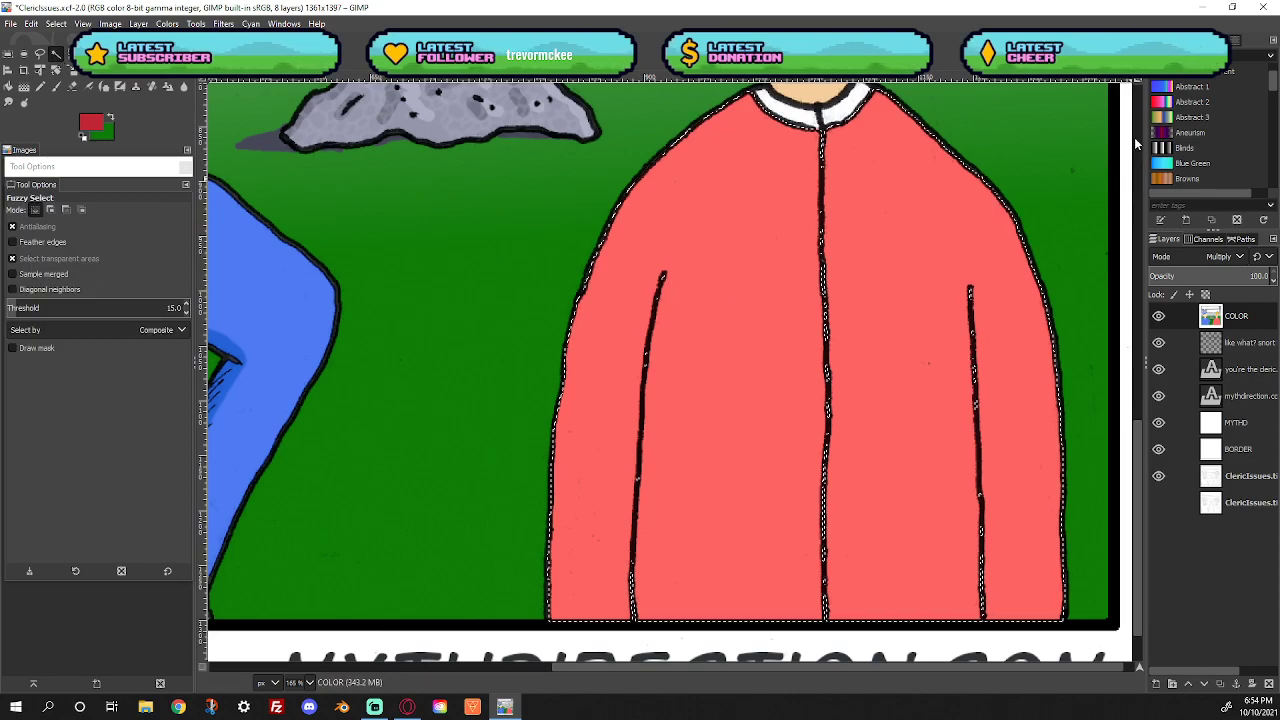
{"action": "left_click", "coordinate": [57, 87]}
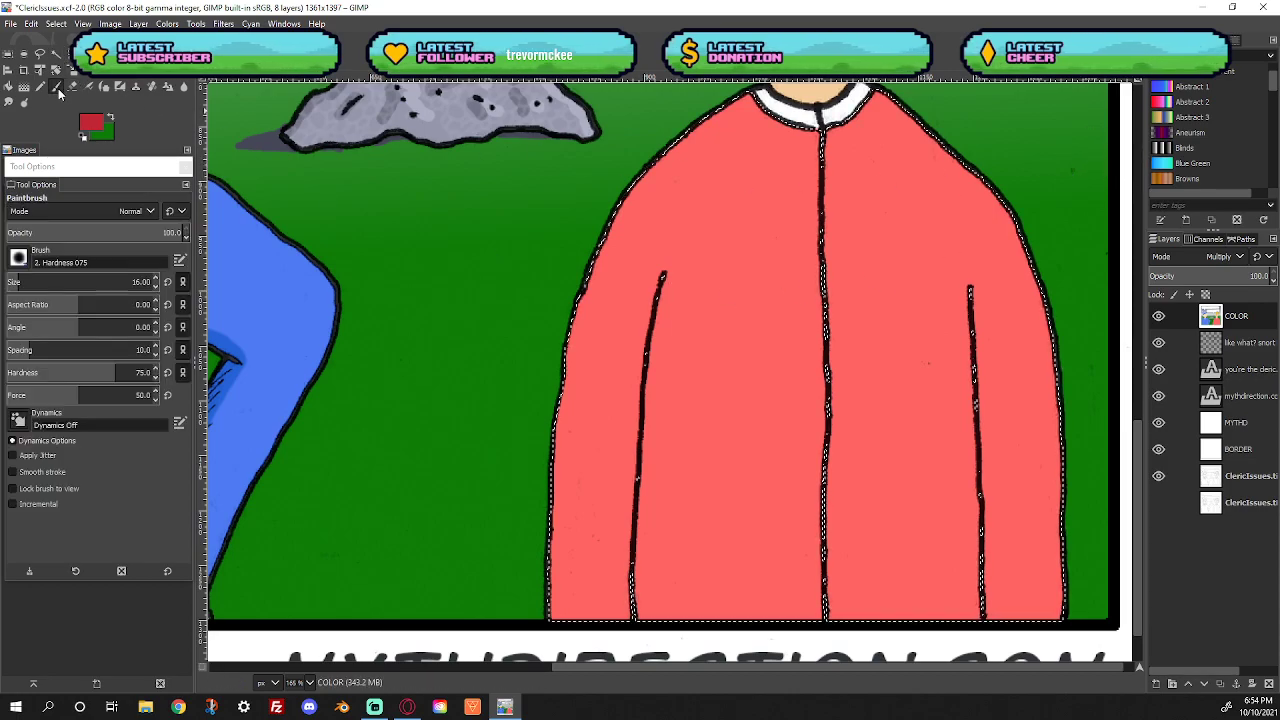
{"action": "mouse_move", "coordinate": [663, 277]}
{"action": "left_mouse_down"}
{"action": "mouse_move", "coordinate": [651, 414]}
{"action": "mouse_move", "coordinate": [650, 378]}
{"action": "left_mouse_up"}
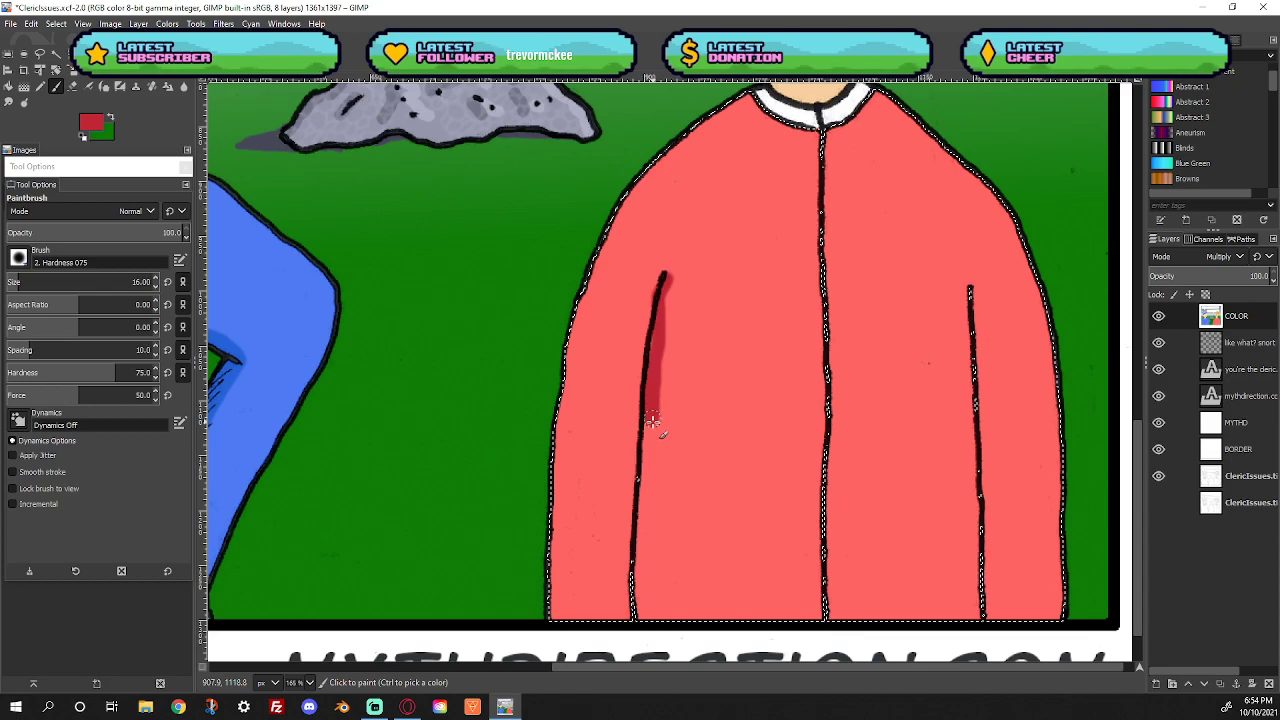
{"action": "mouse_move", "coordinate": [650, 450]}
{"action": "left_mouse_down"}
{"action": "mouse_move", "coordinate": [648, 430]}
{"action": "mouse_move", "coordinate": [640, 591]}
{"action": "mouse_move", "coordinate": [651, 634]}
{"action": "left_mouse_up"}
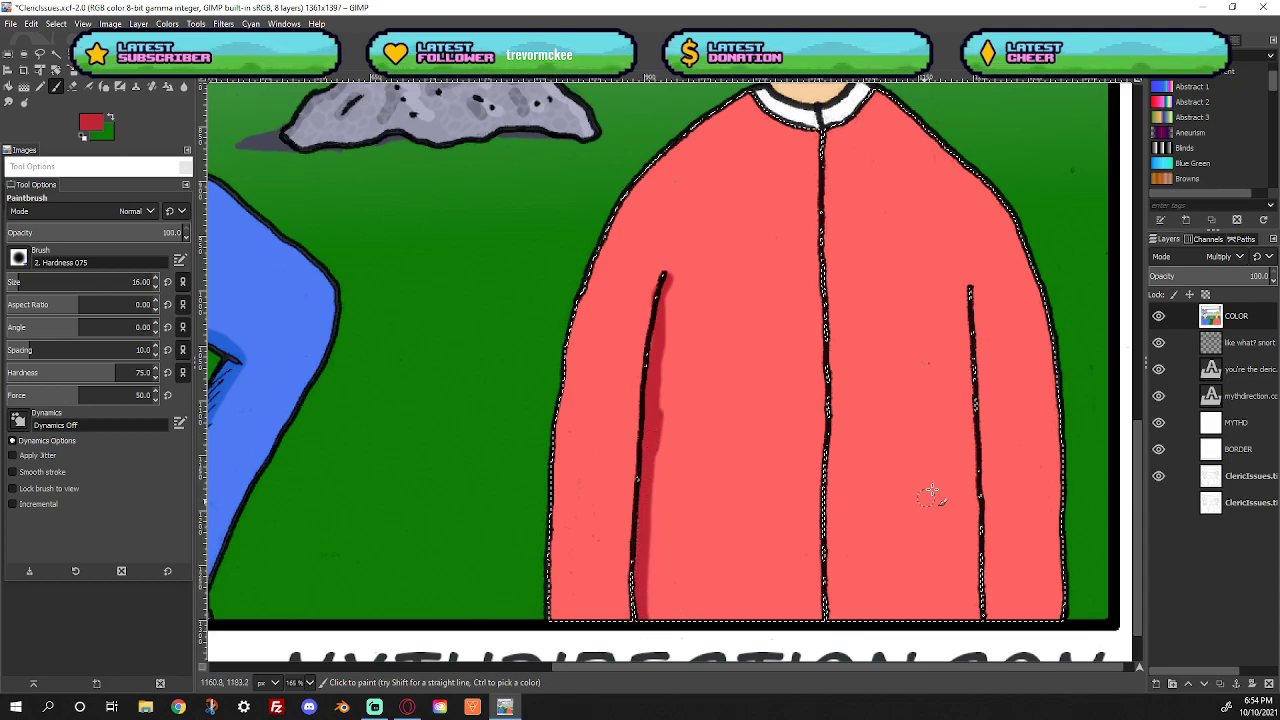
{"action": "left_click_drag", "start_coordinate": [976, 290], "coordinate": [994, 623]}
{"action": "key", "text": "ctrl+z"}
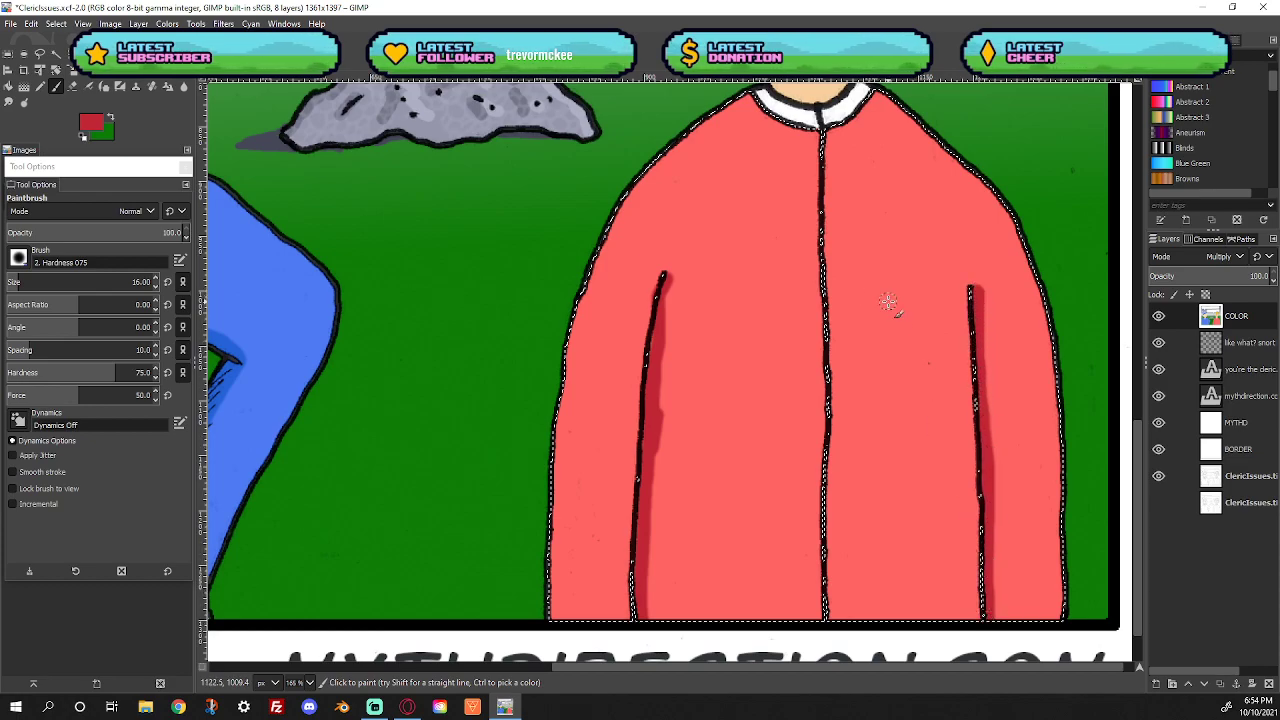
{"action": "scroll", "coordinate": [887, 300], "scroll_direction": "up", "scroll_amount": 5}
{"action": "mouse_move", "coordinate": [750, 391]}
{"action": "left_mouse_down"}
{"action": "mouse_move", "coordinate": [712, 414]}
{"action": "mouse_move", "coordinate": [732, 395]}
{"action": "left_mouse_up"}
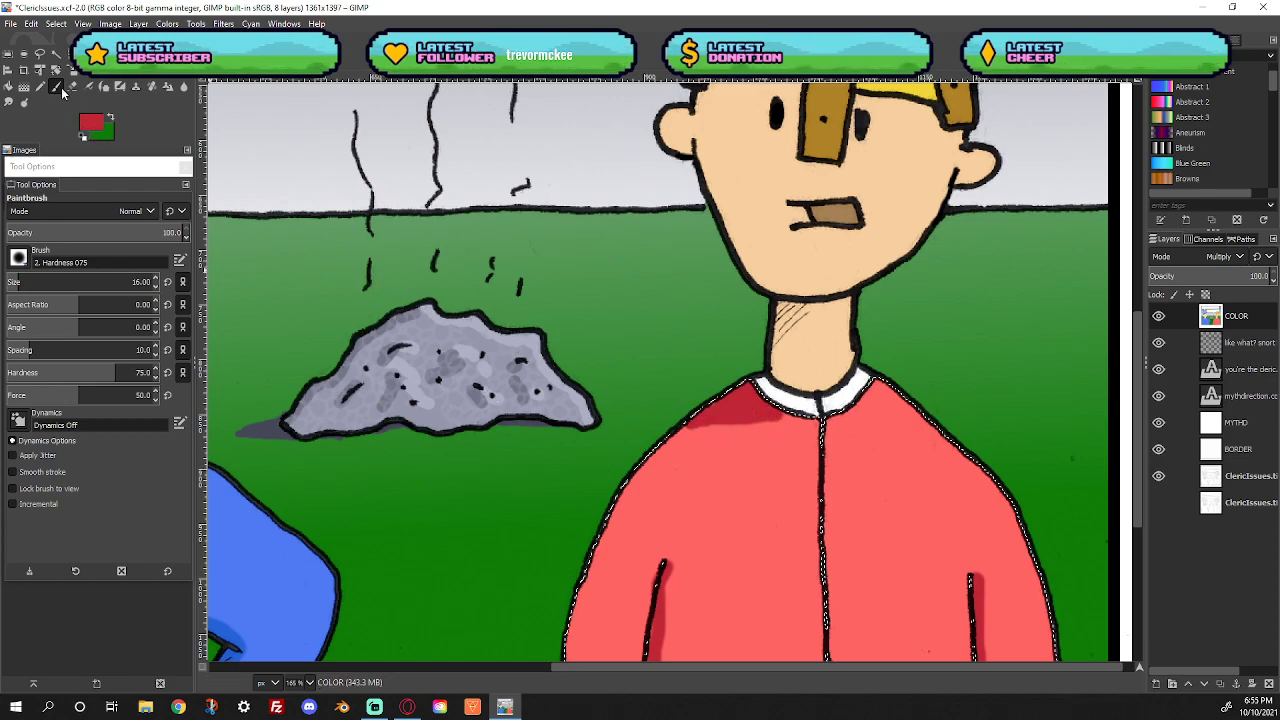
Sample the collar's white, darken it to light grey and try to paint shading on the collar
{"action": "key", "text": "o"}
{"action": "left_click", "coordinate": [803, 401]}
{"action": "left_click", "coordinate": [92, 123]}
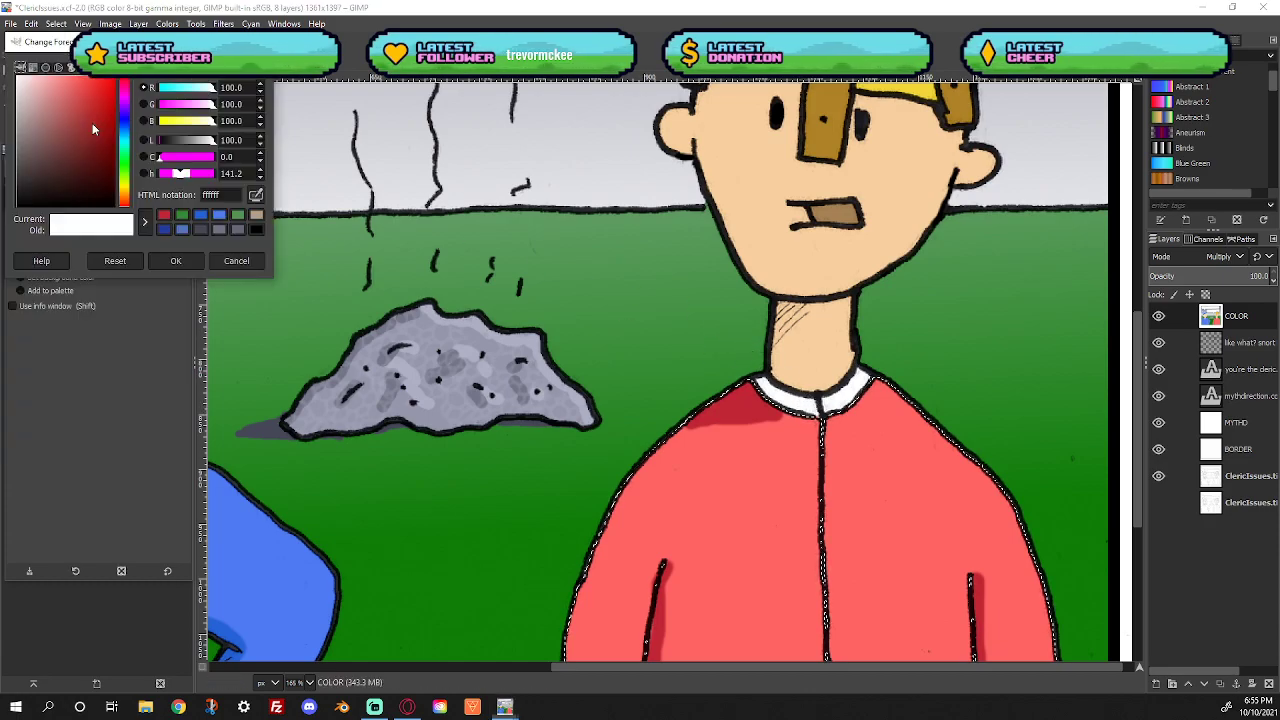
{"action": "left_click", "coordinate": [124, 120]}
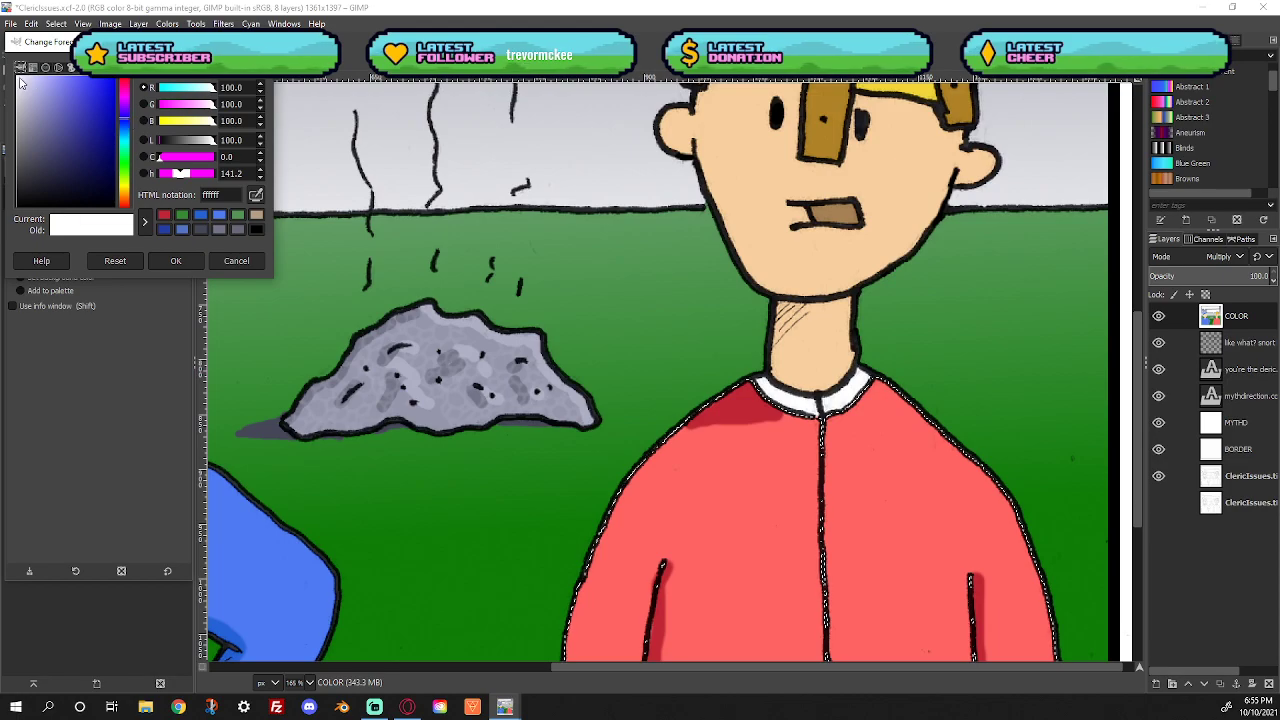
{"action": "left_click_drag", "start_coordinate": [20, 82], "coordinate": [21, 111]}
{"action": "left_click", "coordinate": [170, 262]}
{"action": "left_click", "coordinate": [56, 86]}
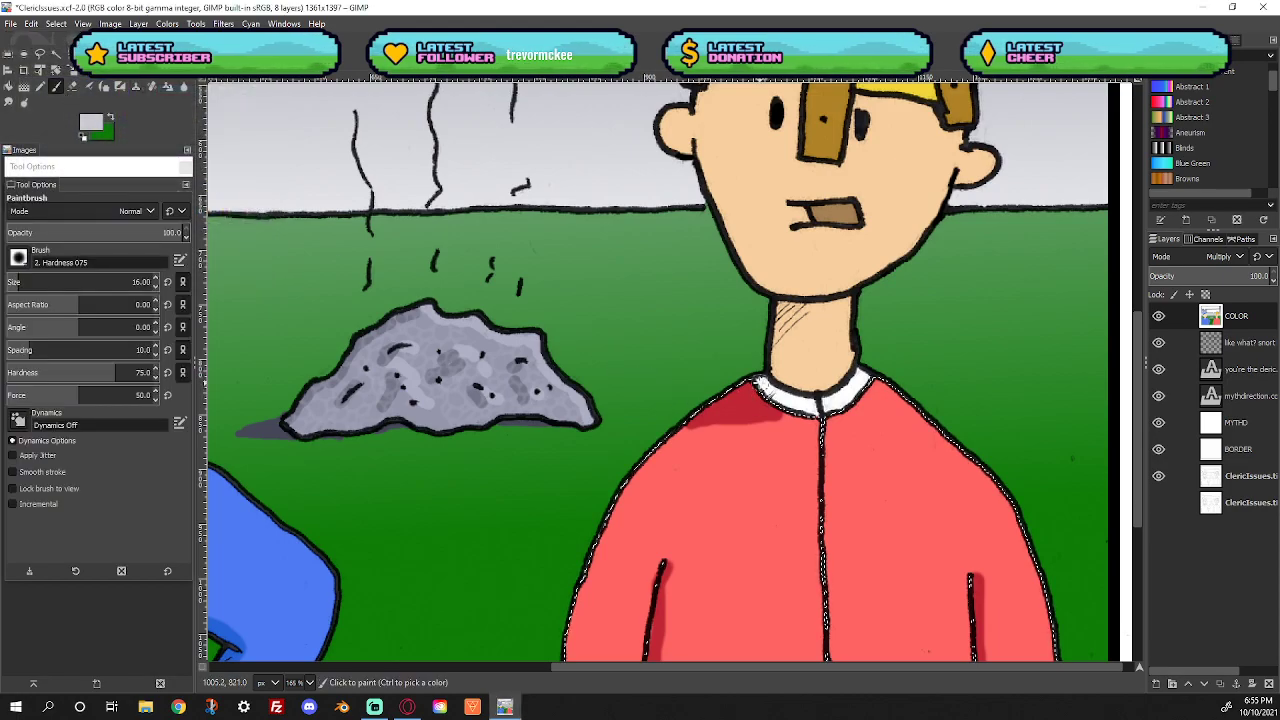
{"action": "left_click", "coordinate": [781, 412]}
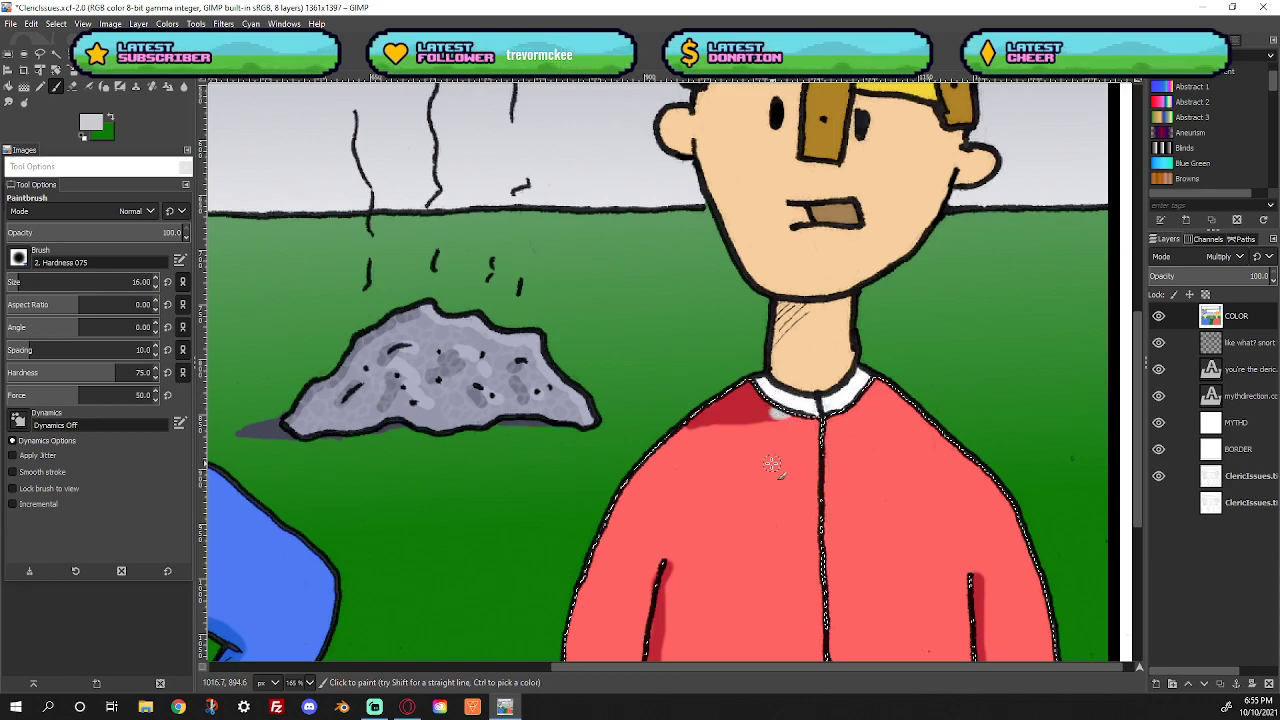
Sample the shirt's dark red shading again and paint over the grey spot below the collar
{"action": "key", "text": "o"}
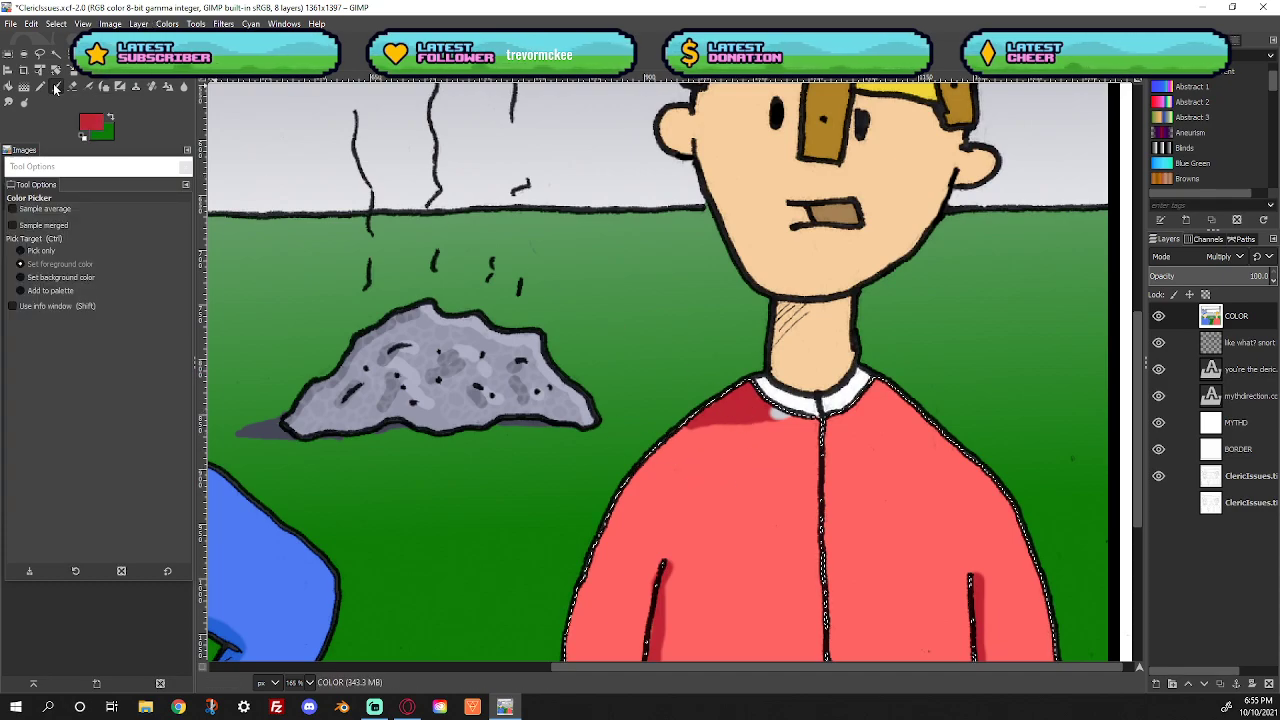
{"action": "key", "text": "p"}
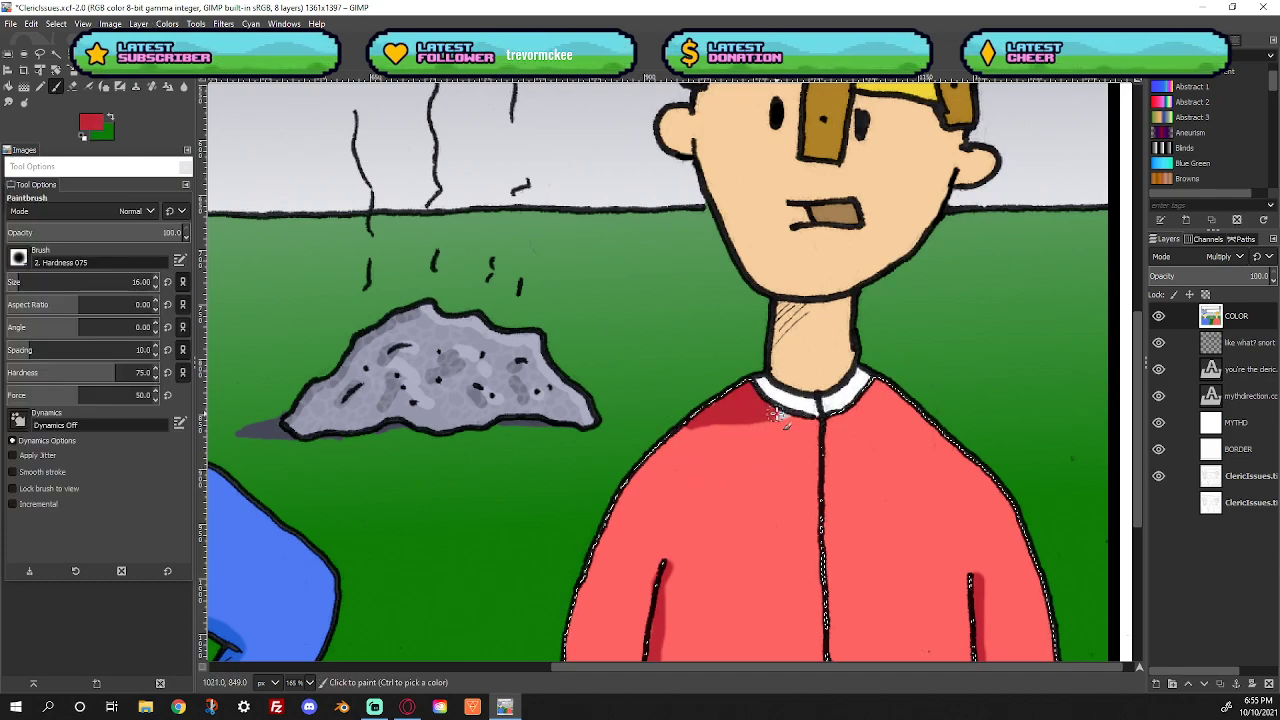
{"action": "left_click_drag", "start_coordinate": [783, 413], "coordinate": [777, 433]}
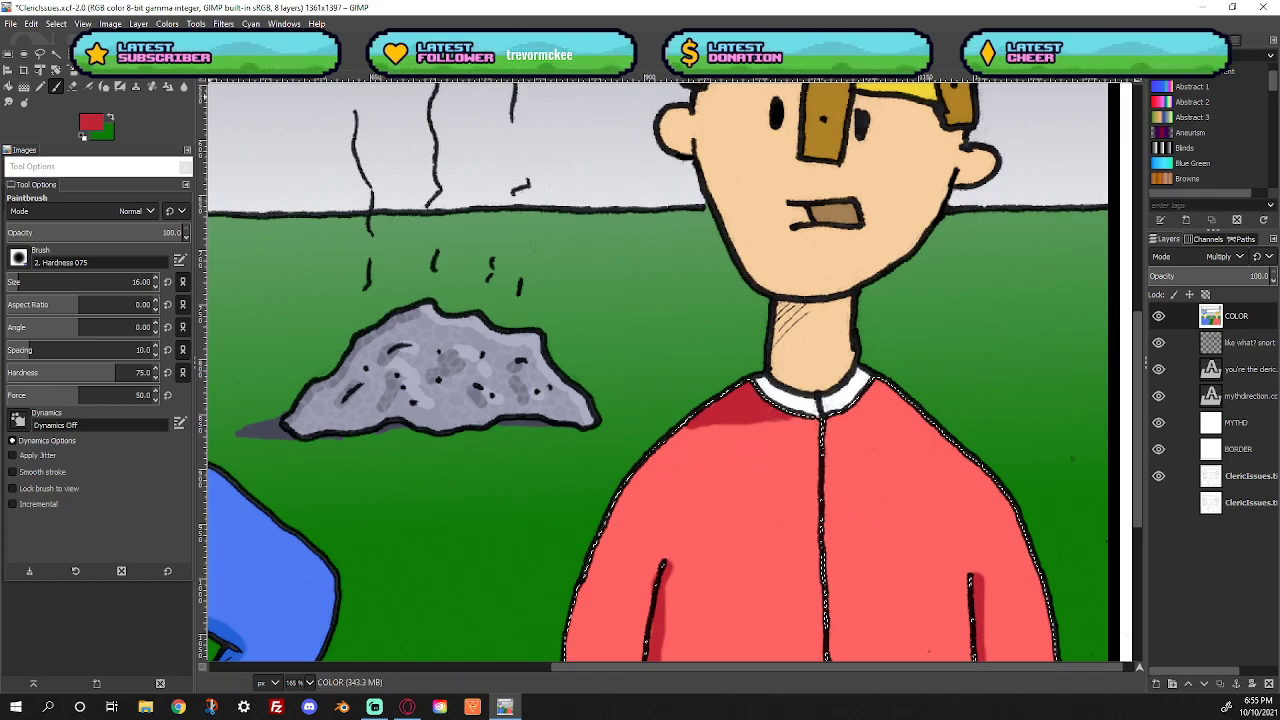
Darken the sampled skin color to ab885a as the foreground color and clear the red shirt selection
{"action": "left_click", "coordinate": [92, 122]}
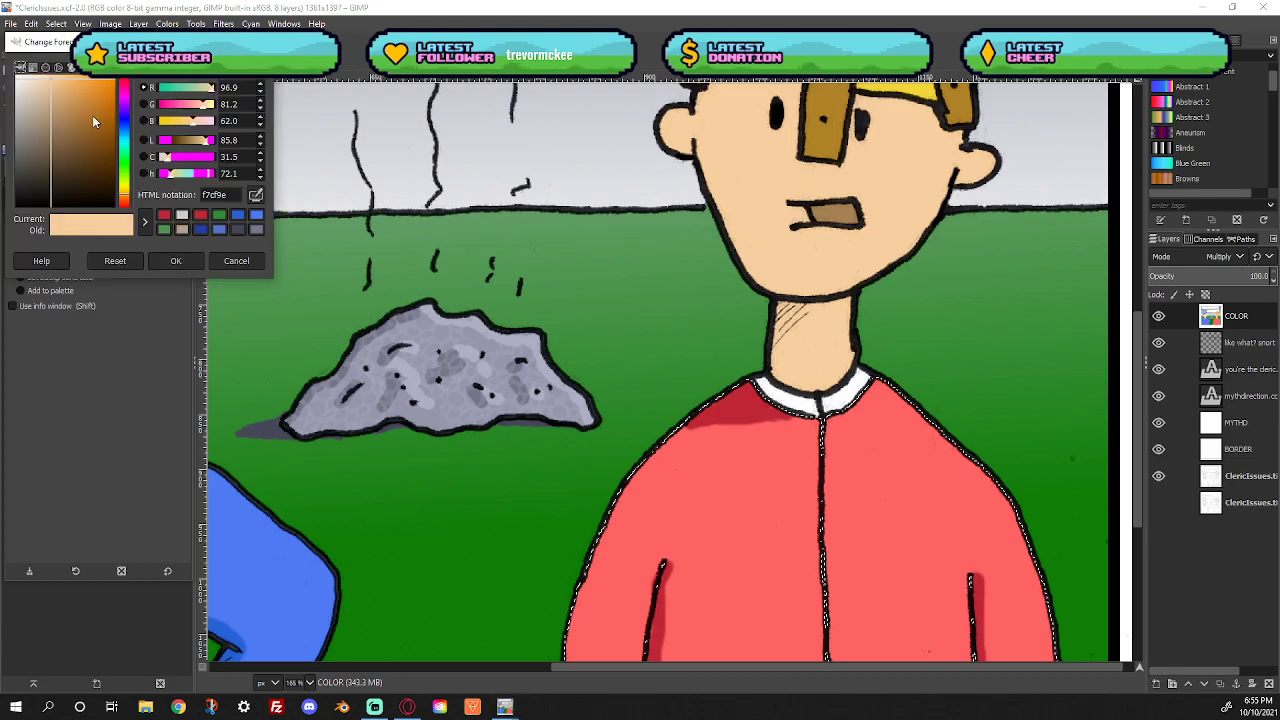
{"action": "left_click_drag", "start_coordinate": [204, 150], "coordinate": [190, 150]}
{"action": "left_click", "coordinate": [190, 262]}
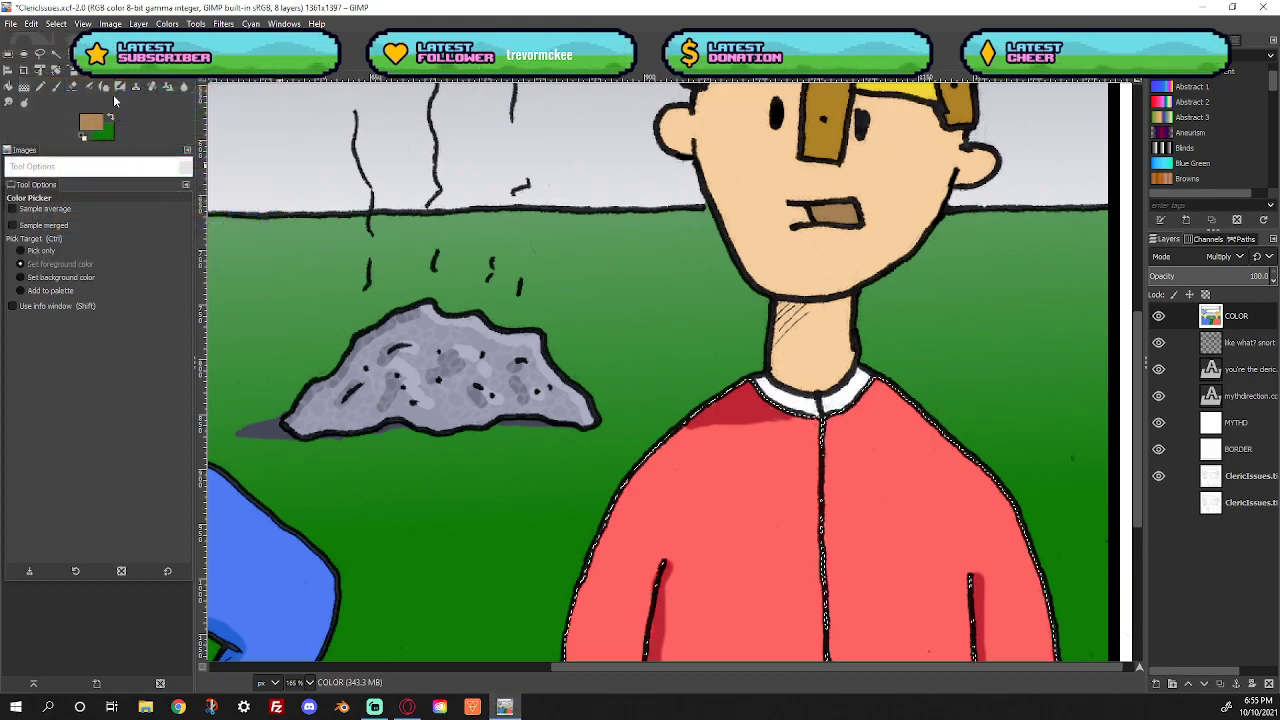
{"action": "left_click", "coordinate": [55, 87]}
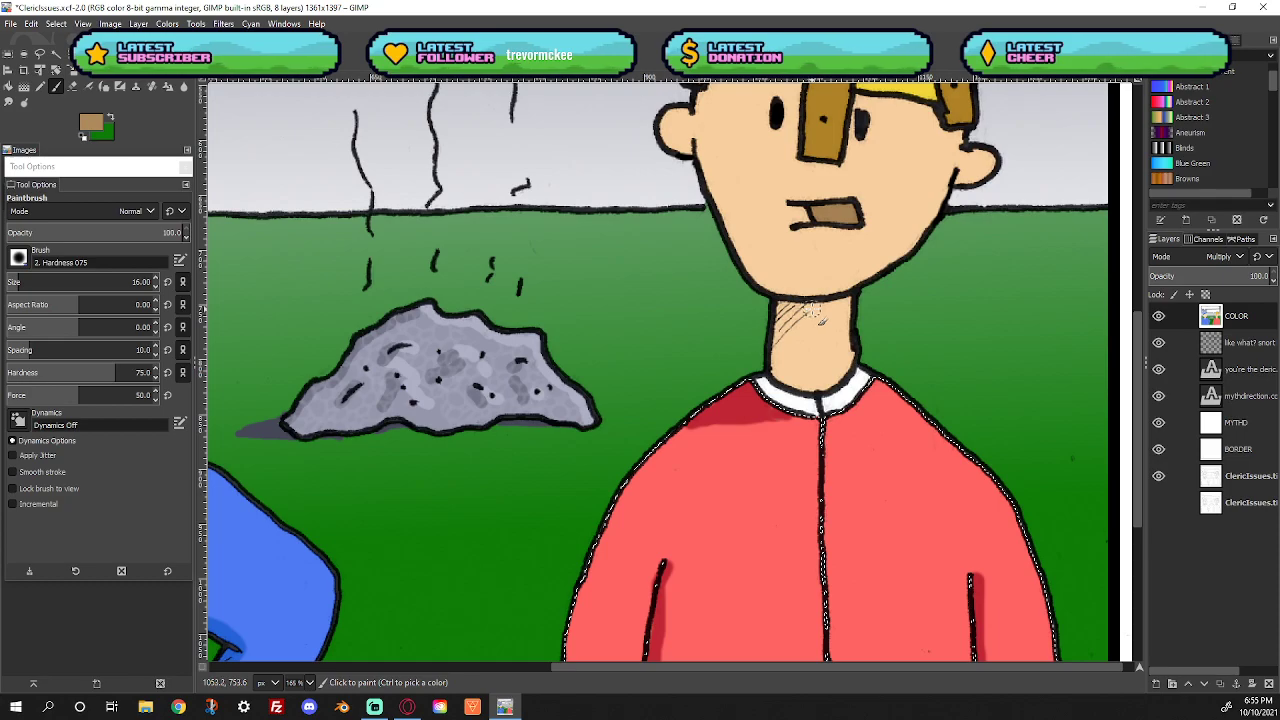
{"action": "left_click_drag", "start_coordinate": [812, 310], "coordinate": [801, 321]}
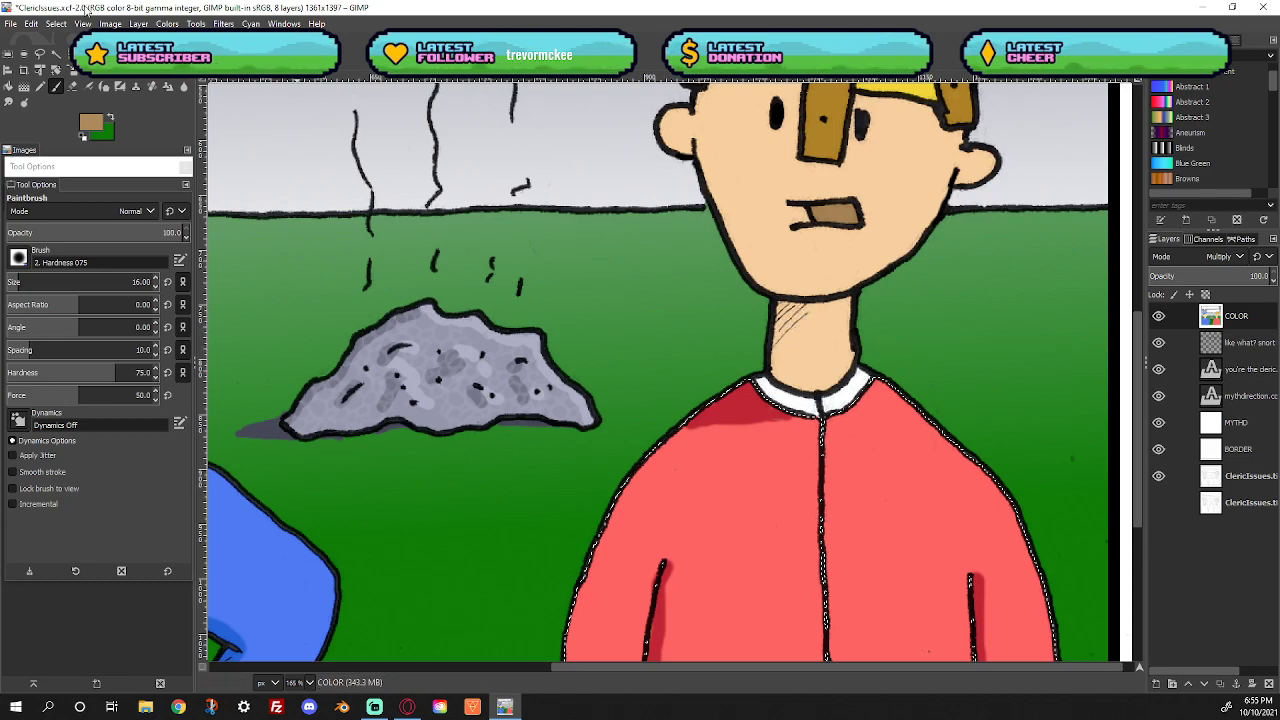
{"action": "left_click", "coordinate": [56, 23]}
{"action": "left_click", "coordinate": [57, 66]}
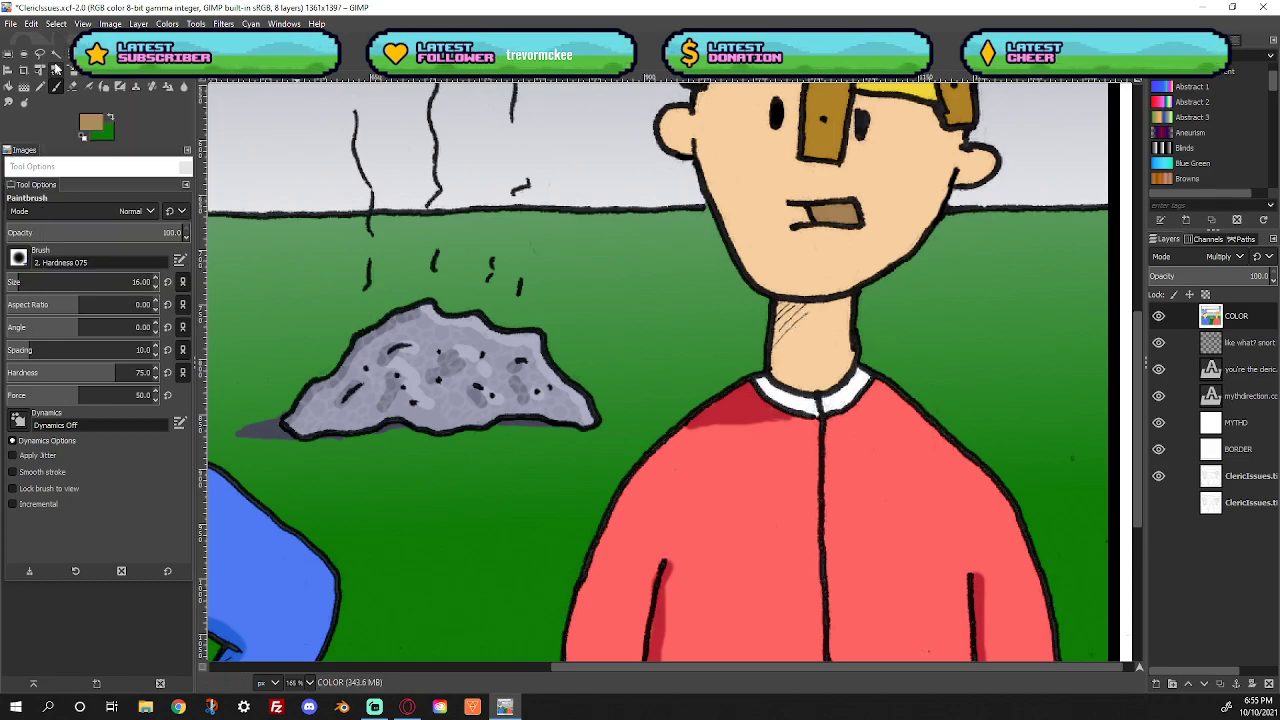
Select the skin by color and paint darker skin shading over the hatched side of the neck and under the chin
{"action": "left_click", "coordinate": [56, 60]}
{"action": "left_click", "coordinate": [740, 250]}
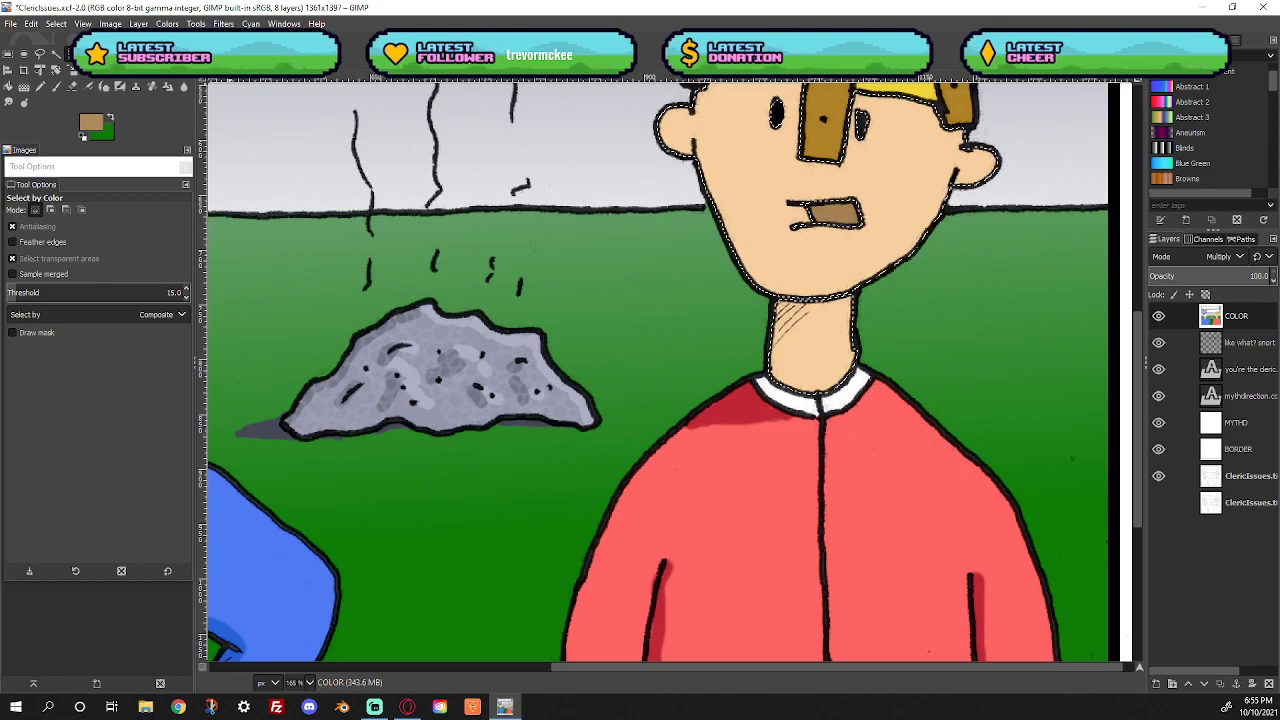
{"action": "left_click", "coordinate": [56, 86]}
{"action": "mouse_move", "coordinate": [745, 335]}
{"action": "left_mouse_down"}
{"action": "mouse_move", "coordinate": [790, 312]}
{"action": "mouse_move", "coordinate": [780, 302]}
{"action": "mouse_move", "coordinate": [787, 318]}
{"action": "mouse_move", "coordinate": [805, 306]}
{"action": "mouse_move", "coordinate": [771, 366]}
{"action": "left_mouse_up"}
{"action": "mouse_move", "coordinate": [815, 303]}
{"action": "left_mouse_down"}
{"action": "mouse_move", "coordinate": [796, 330]}
{"action": "mouse_move", "coordinate": [851, 300]}
{"action": "left_mouse_up"}
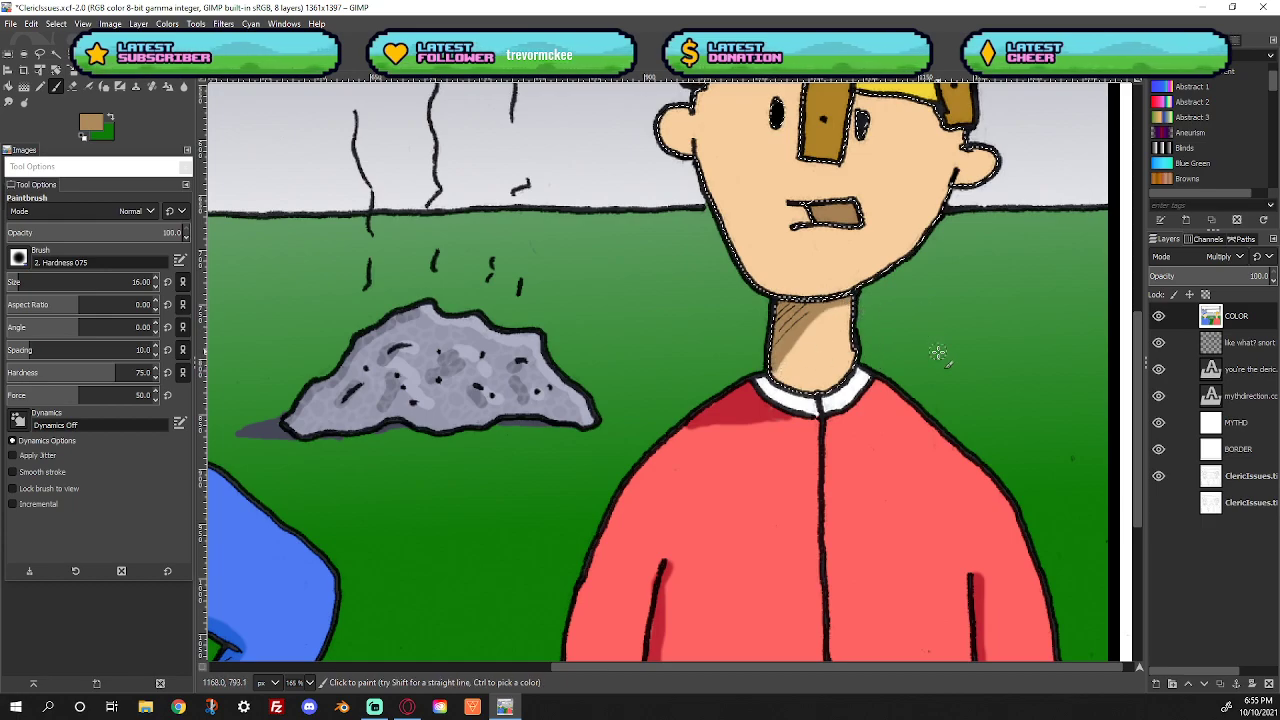
Paint darker skin shading on the undersides of both ears and along the left jawline to the chin
{"action": "scroll", "coordinate": [935, 358], "scroll_direction": "up", "scroll_amount": 3}
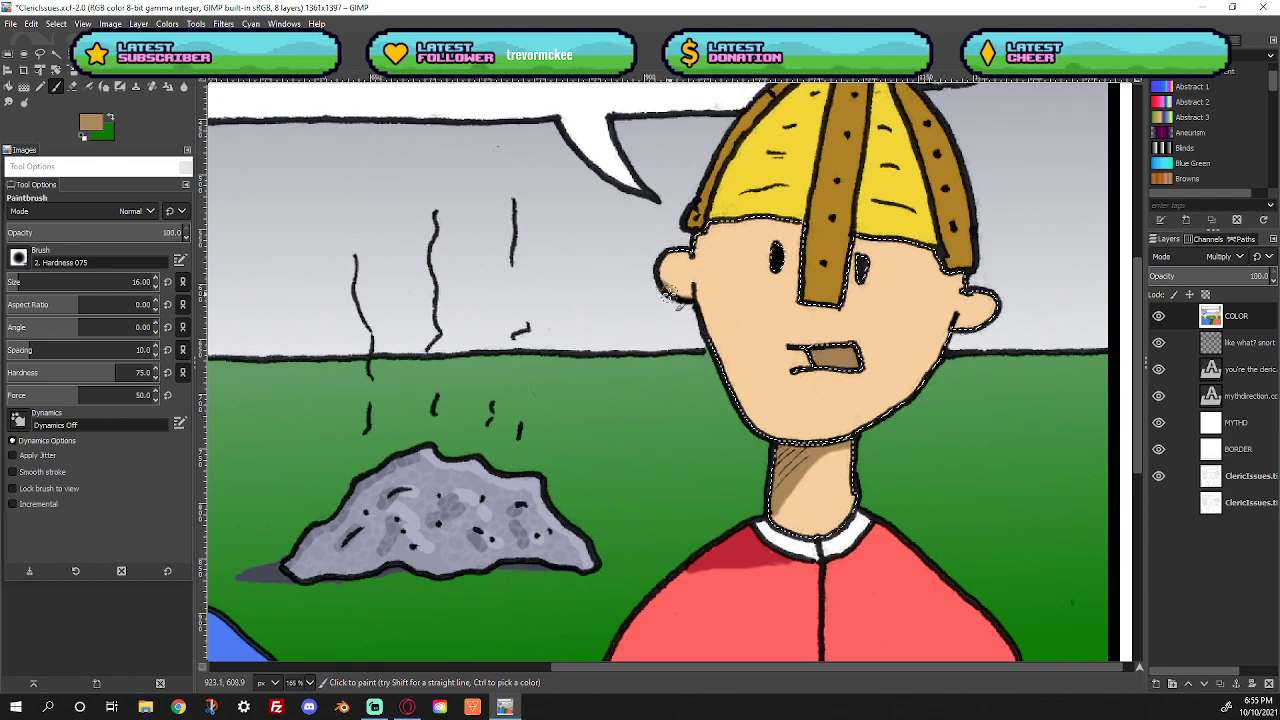
{"action": "left_click_drag", "start_coordinate": [1005, 328], "coordinate": [930, 332]}
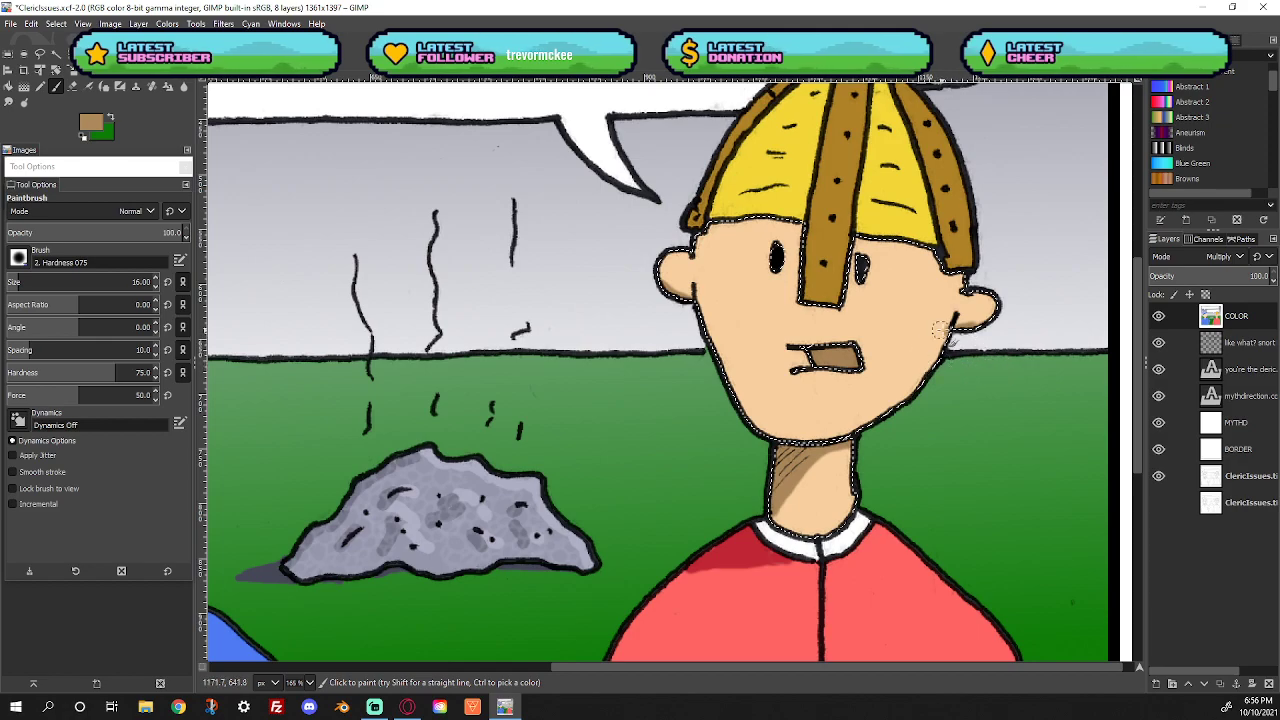
{"action": "key", "text": "ctrl"}
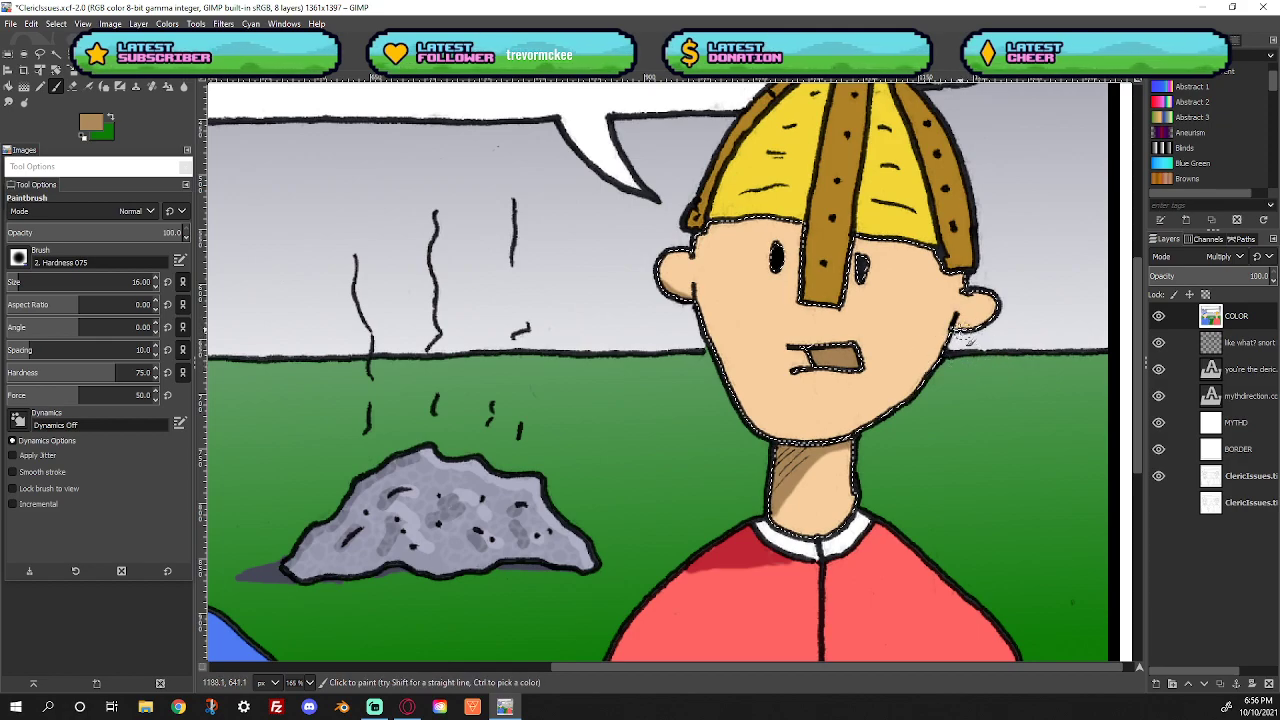
{"action": "mouse_move", "coordinate": [956, 328]}
{"action": "left_mouse_down"}
{"action": "mouse_move", "coordinate": [972, 334]}
{"action": "mouse_move", "coordinate": [982, 300]}
{"action": "left_mouse_up"}
{"action": "mouse_move", "coordinate": [720, 333]}
{"action": "left_mouse_down"}
{"action": "mouse_move", "coordinate": [706, 325]}
{"action": "mouse_move", "coordinate": [783, 440]}
{"action": "mouse_move", "coordinate": [856, 440]}
{"action": "left_mouse_up"}
Clear the skin selection on the helmeted character
{"action": "right_click", "coordinate": [918, 480]}
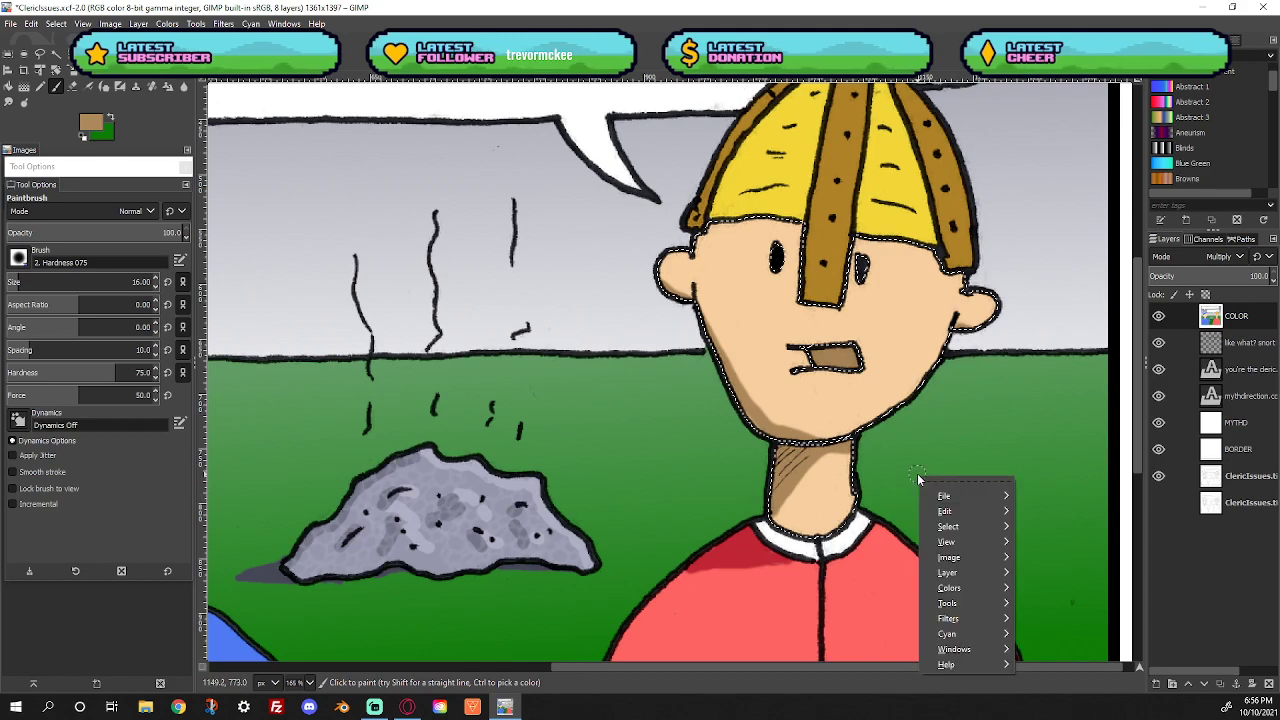
{"action": "mouse_move", "coordinate": [961, 540]}
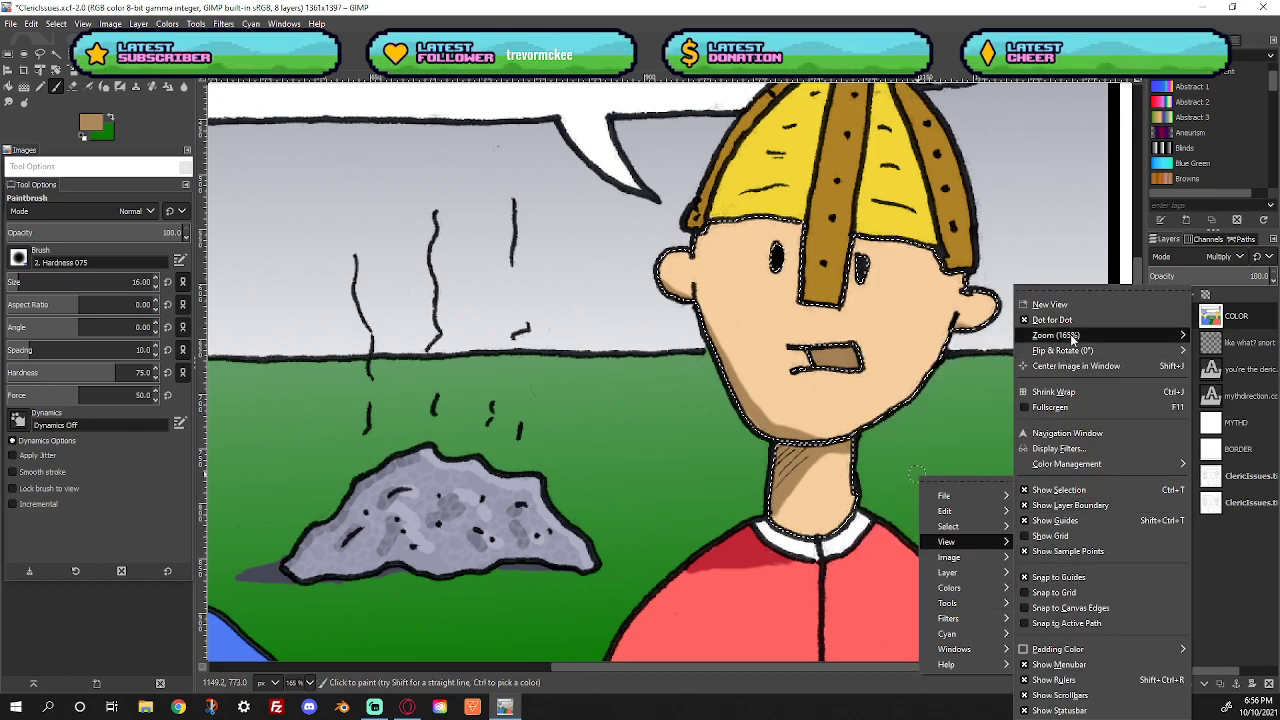
{"action": "mouse_move", "coordinate": [1072, 336]}
{"action": "left_click", "coordinate": [945, 386]}
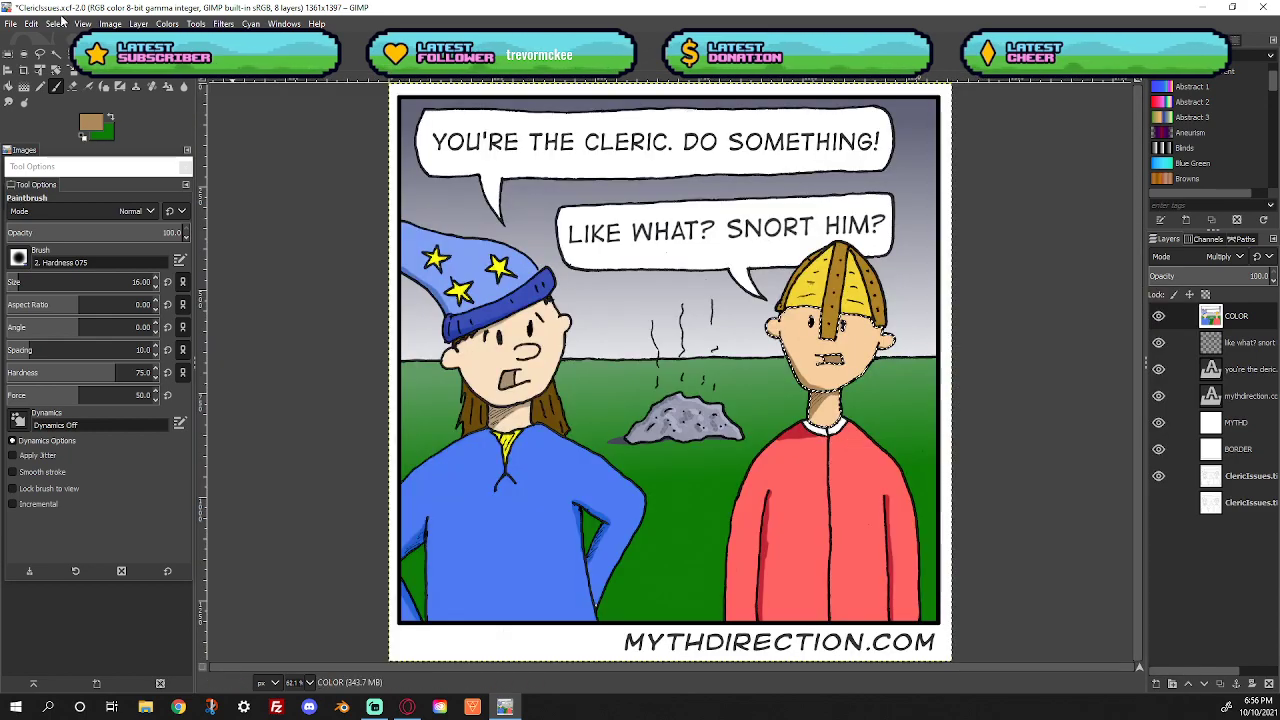
{"action": "left_click", "coordinate": [56, 23]}
{"action": "left_click", "coordinate": [70, 56]}
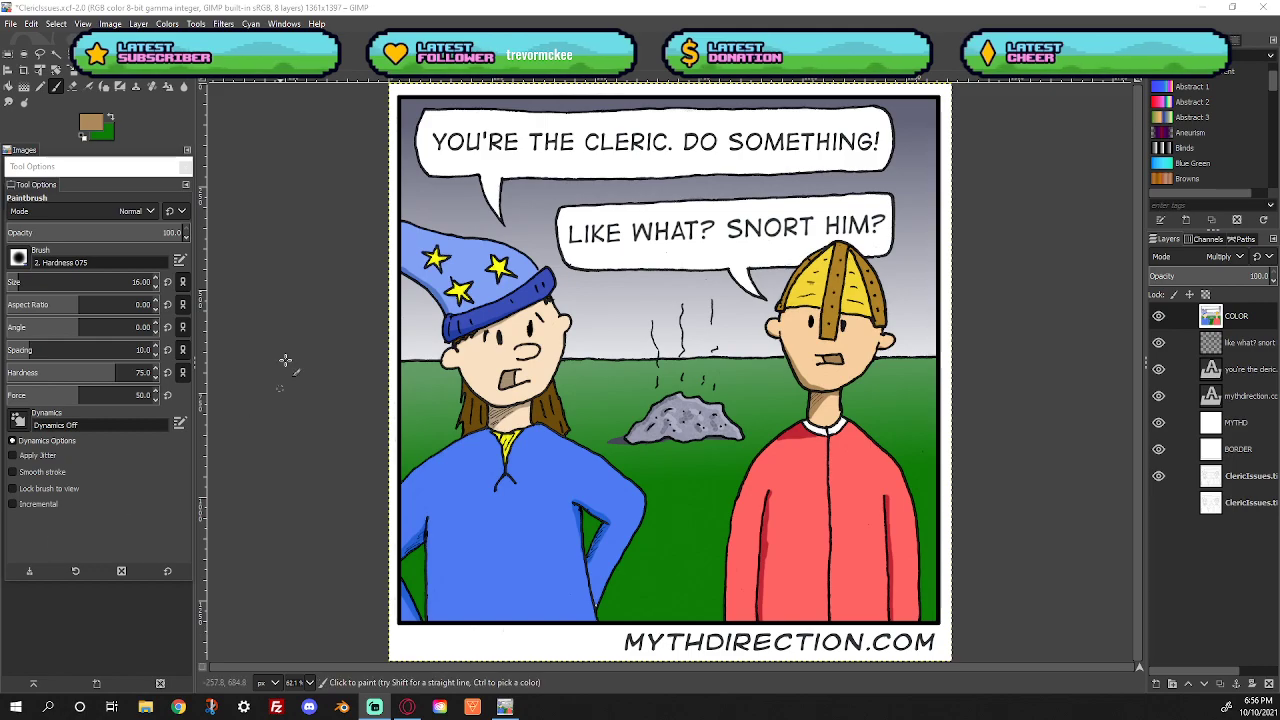
Select the helmeted character's skin by color and paint darker skin shading across the forehead beneath both halves of the helmet brim
{"action": "key", "text": "z"}
{"action": "left_click_drag", "start_coordinate": [762, 299], "coordinate": [910, 366]}
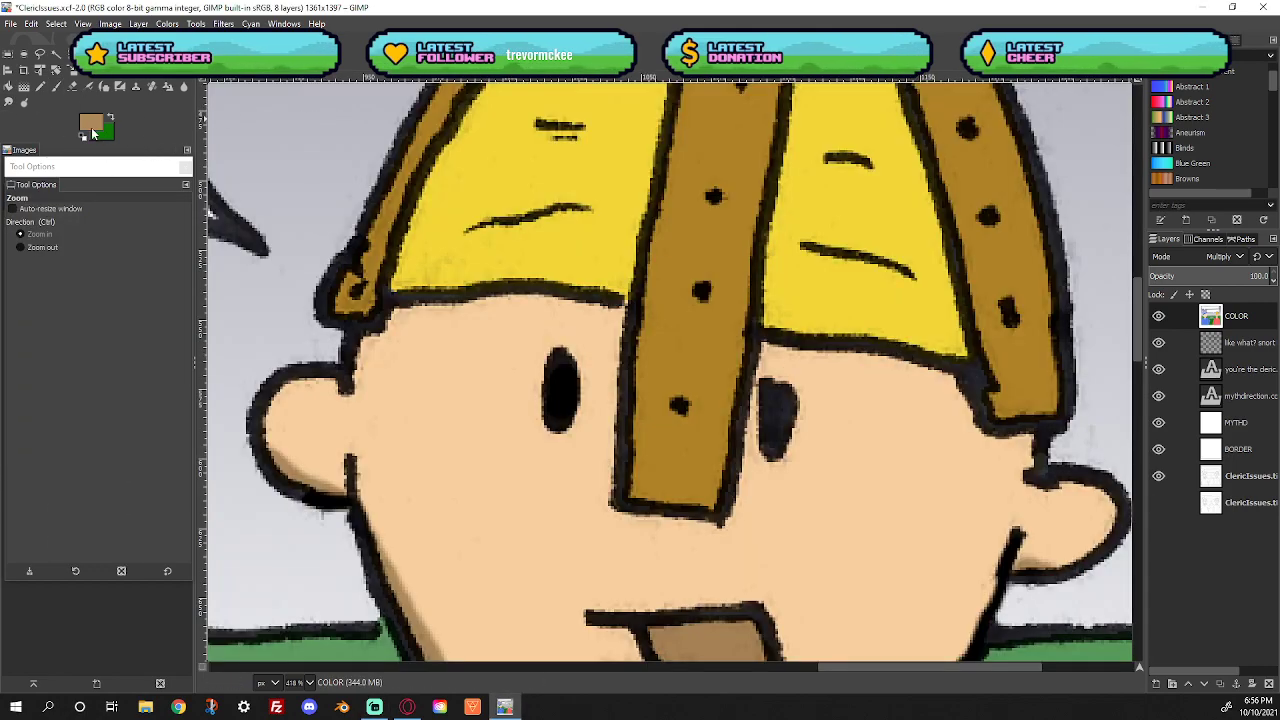
{"action": "left_click", "coordinate": [92, 122]}
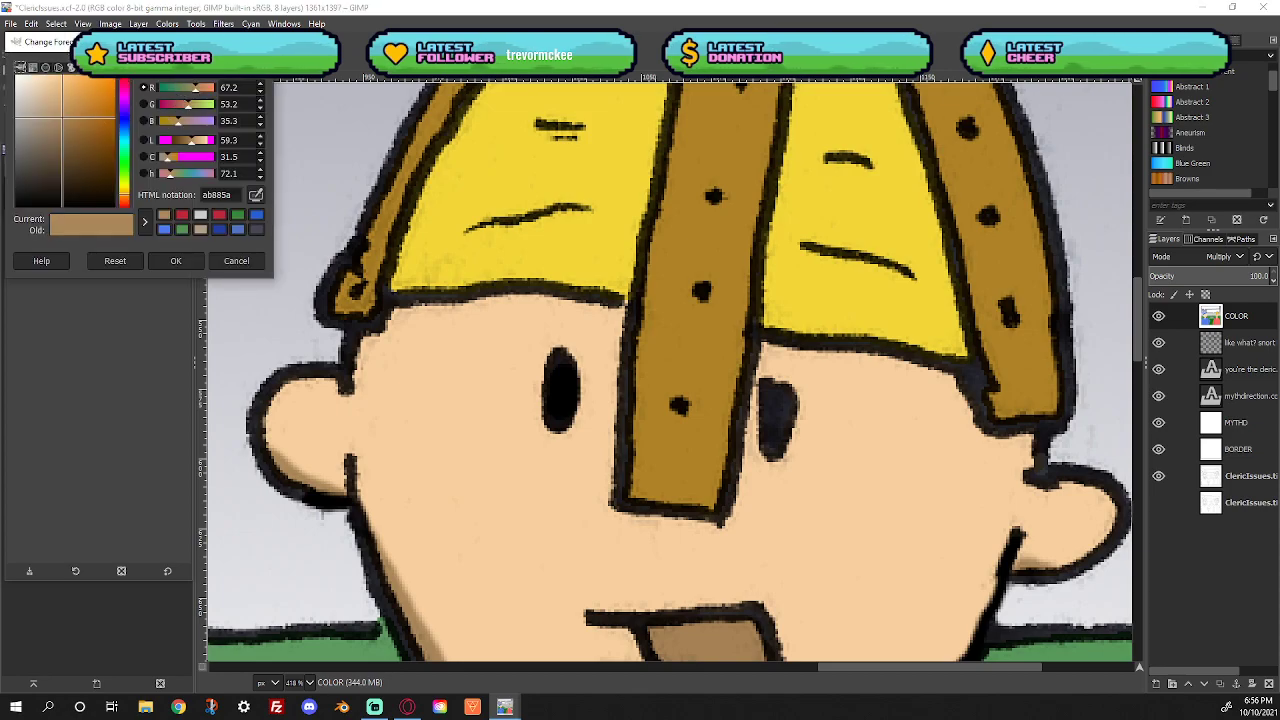
{"action": "key", "text": "Escape"}
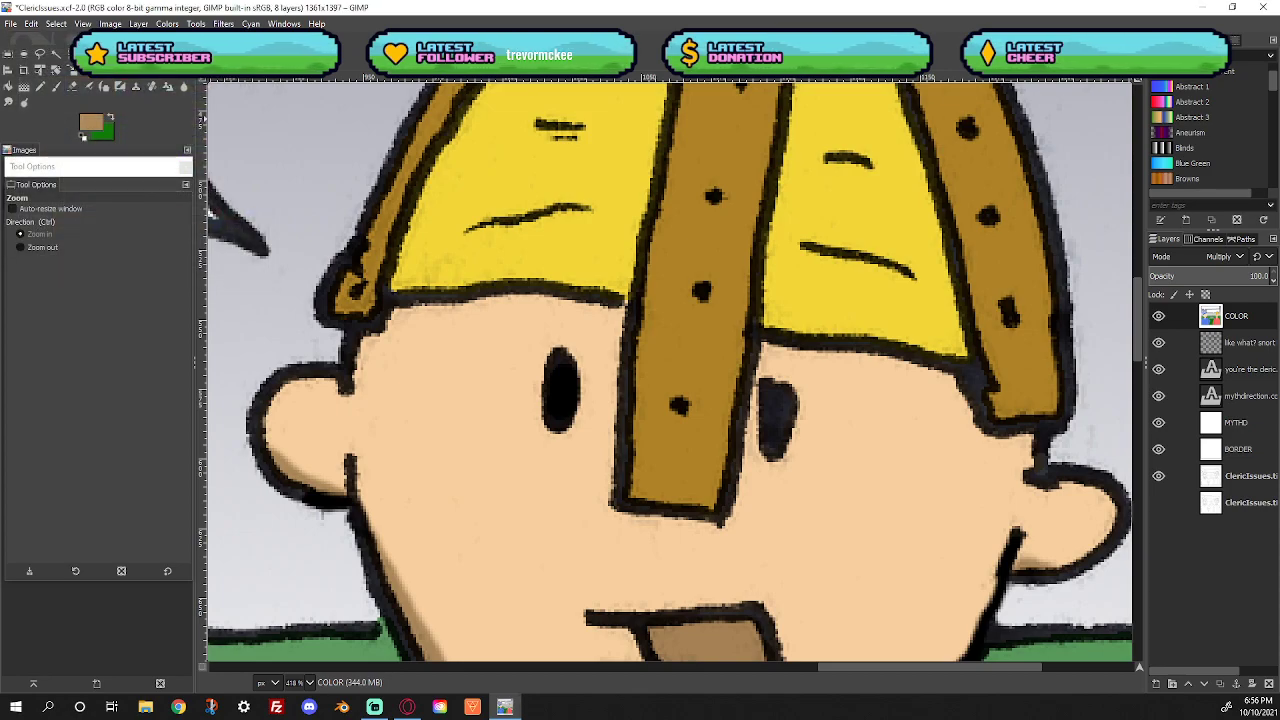
{"action": "left_click", "coordinate": [66, 53]}
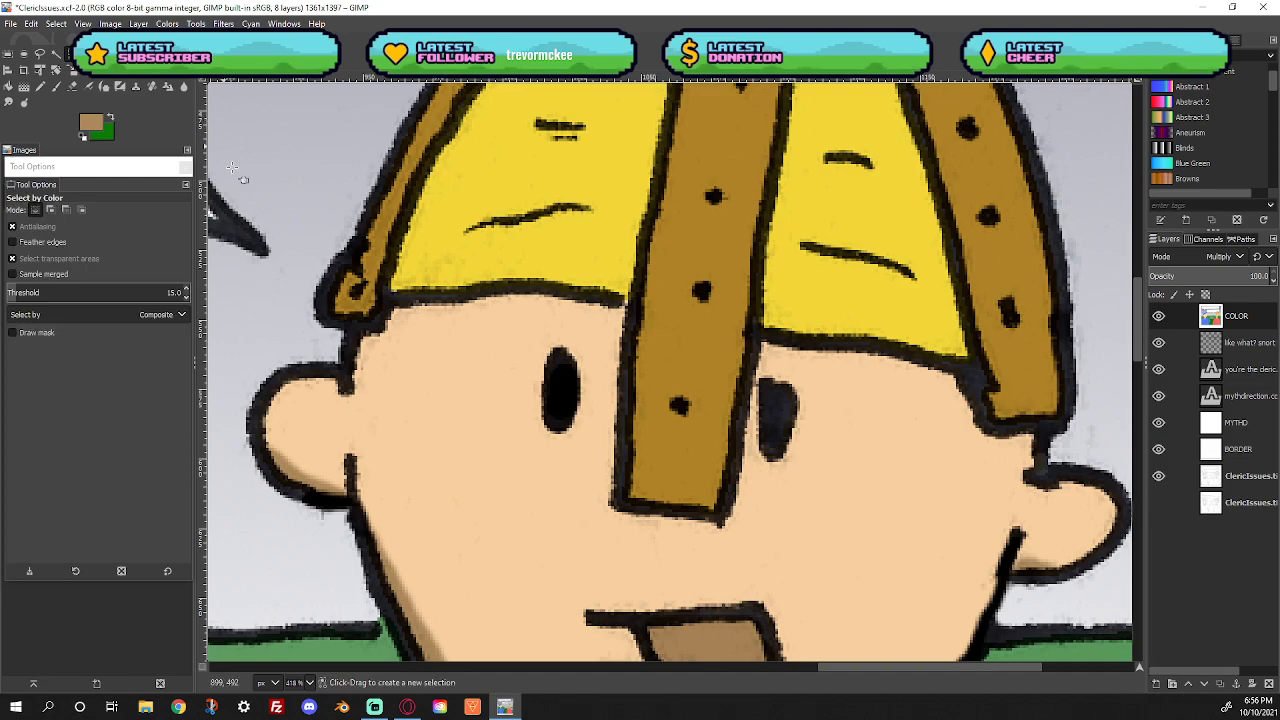
{"action": "left_click", "coordinate": [418, 340]}
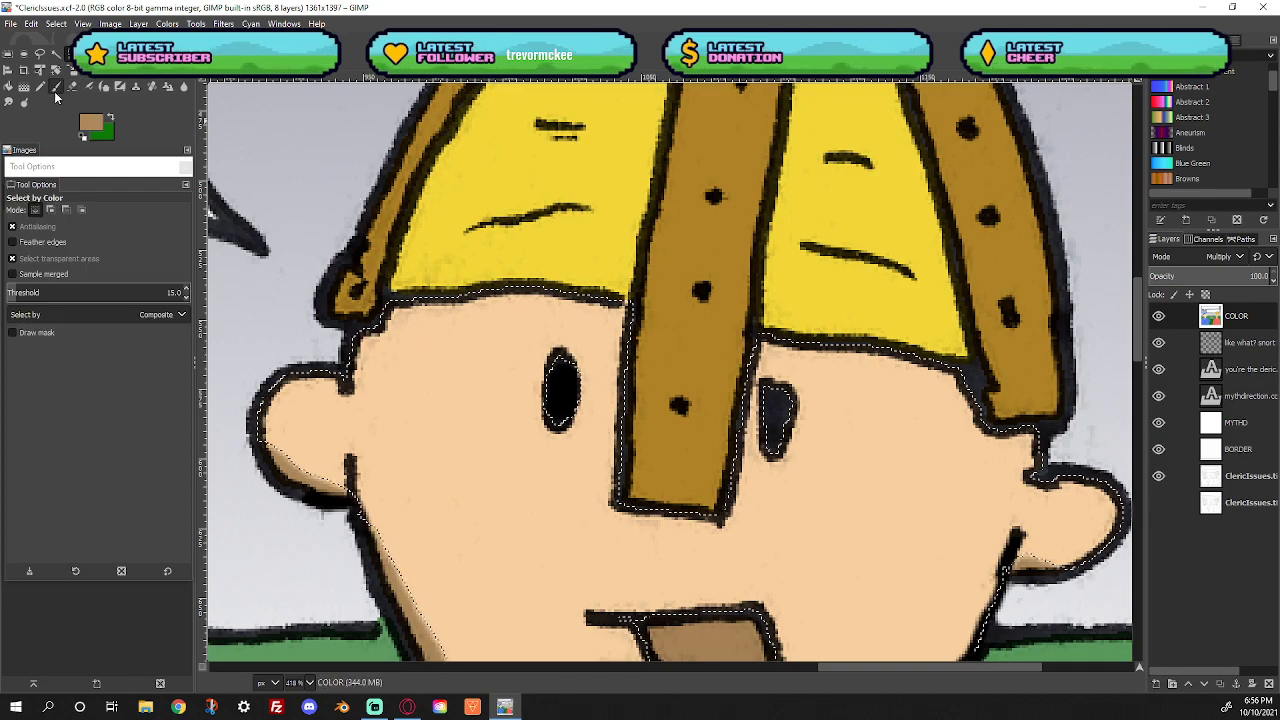
{"action": "key", "text": "p"}
{"action": "mouse_move", "coordinate": [383, 303]}
{"action": "left_mouse_down"}
{"action": "mouse_move", "coordinate": [614, 325]}
{"action": "mouse_move", "coordinate": [502, 299]}
{"action": "mouse_move", "coordinate": [630, 318]}
{"action": "left_mouse_up"}
{"action": "mouse_move", "coordinate": [800, 368]}
{"action": "left_mouse_down"}
{"action": "mouse_move", "coordinate": [772, 350]}
{"action": "mouse_move", "coordinate": [990, 362]}
{"action": "left_mouse_up"}
{"action": "left_click_drag", "start_coordinate": [810, 358], "coordinate": [729, 349]}
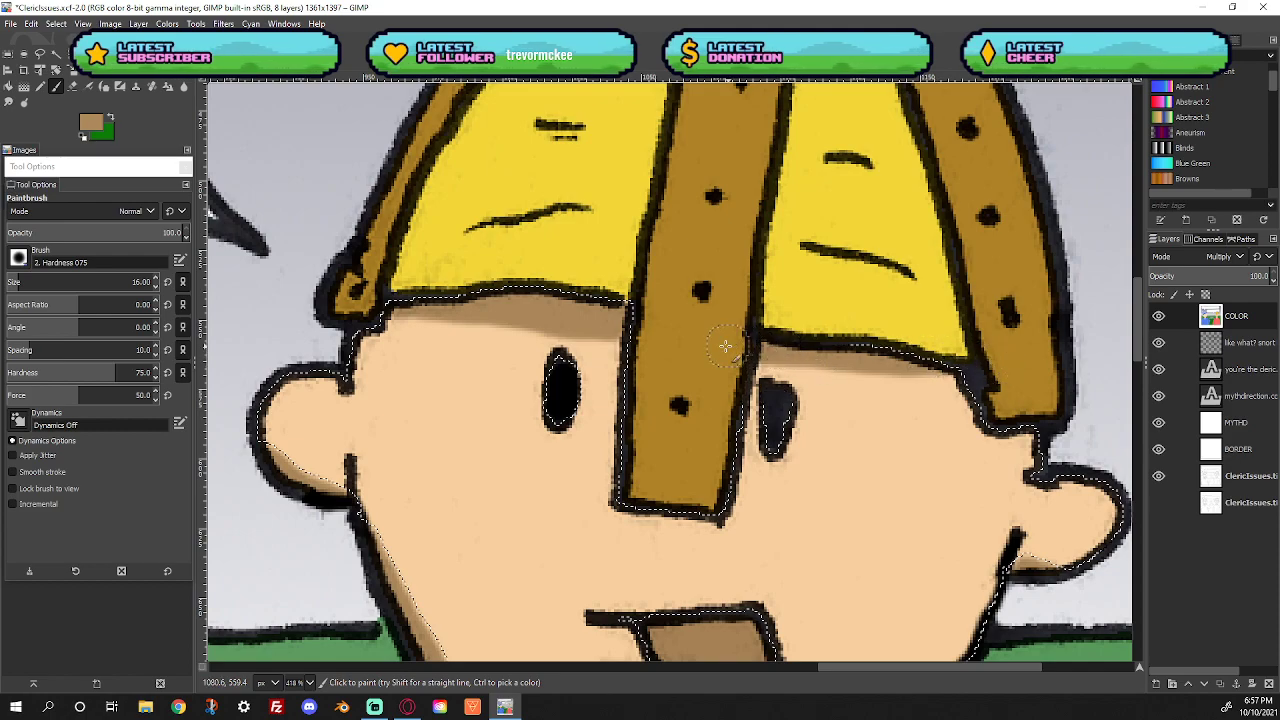
Remove the color selection from the helmeted character's face and neck
{"action": "right_click", "coordinate": [487, 356]}
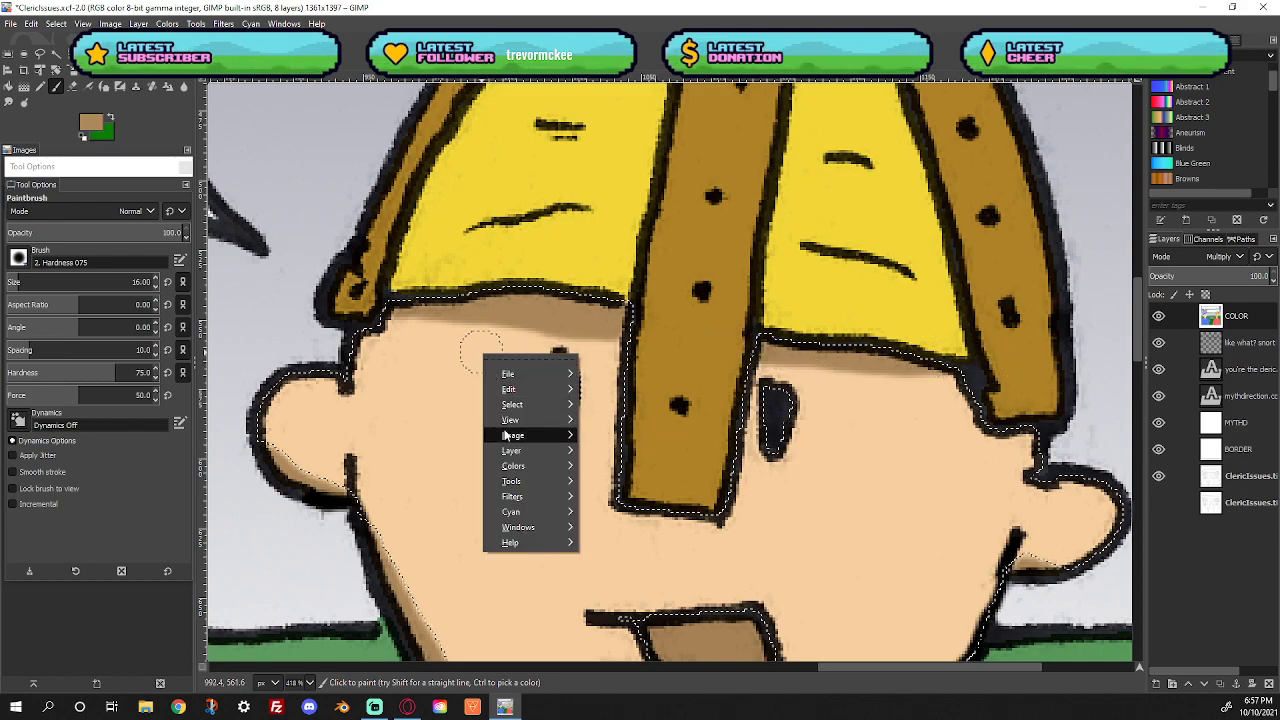
{"action": "mouse_move", "coordinate": [503, 420]}
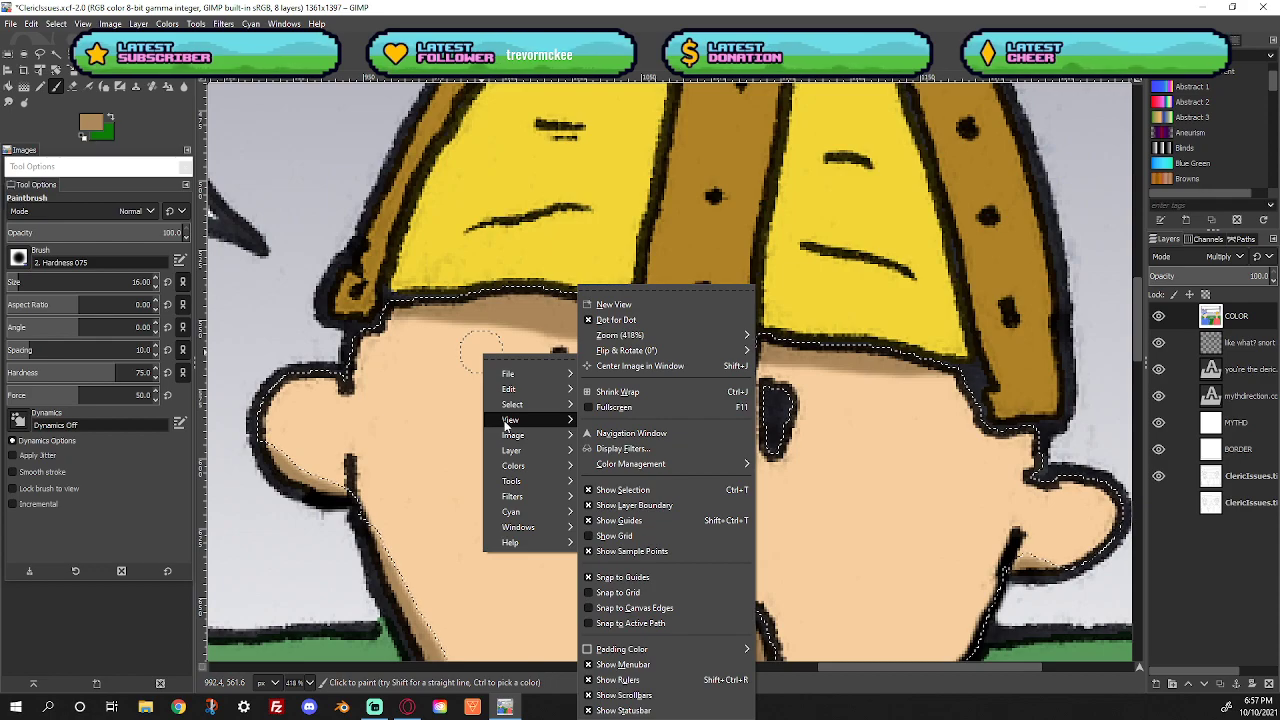
{"action": "mouse_move", "coordinate": [631, 338]}
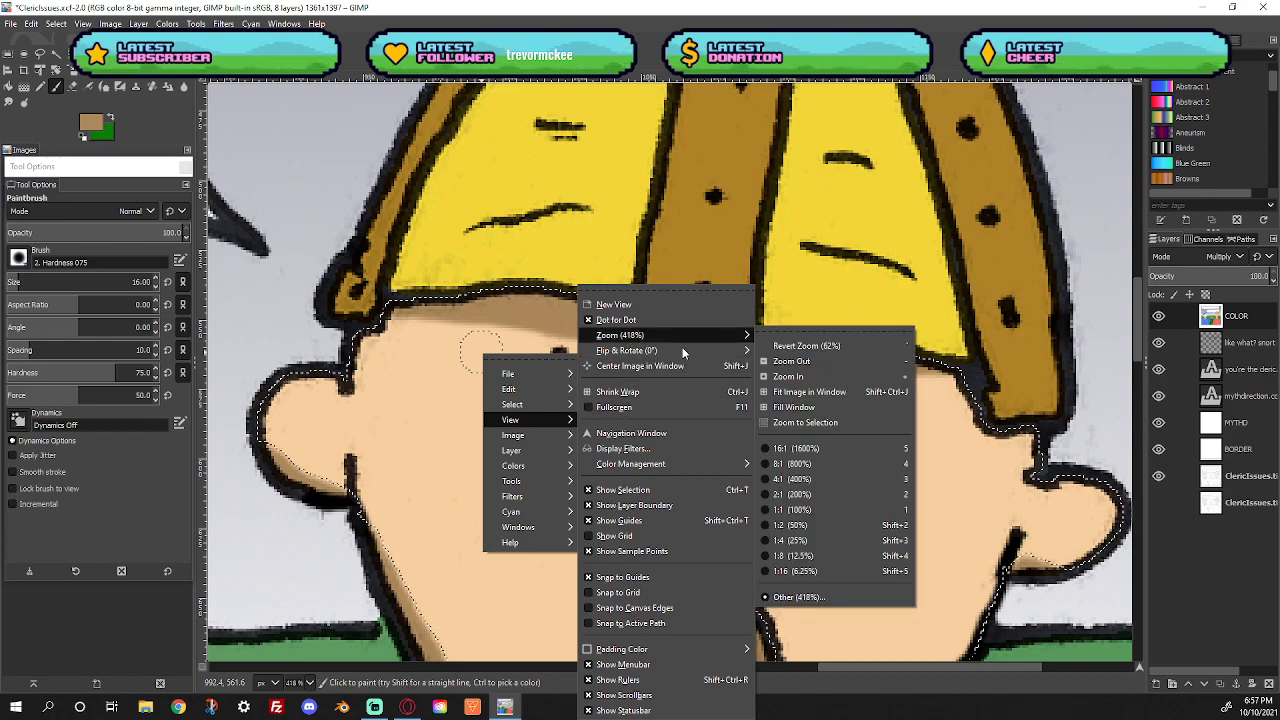
{"action": "left_click", "coordinate": [820, 406]}
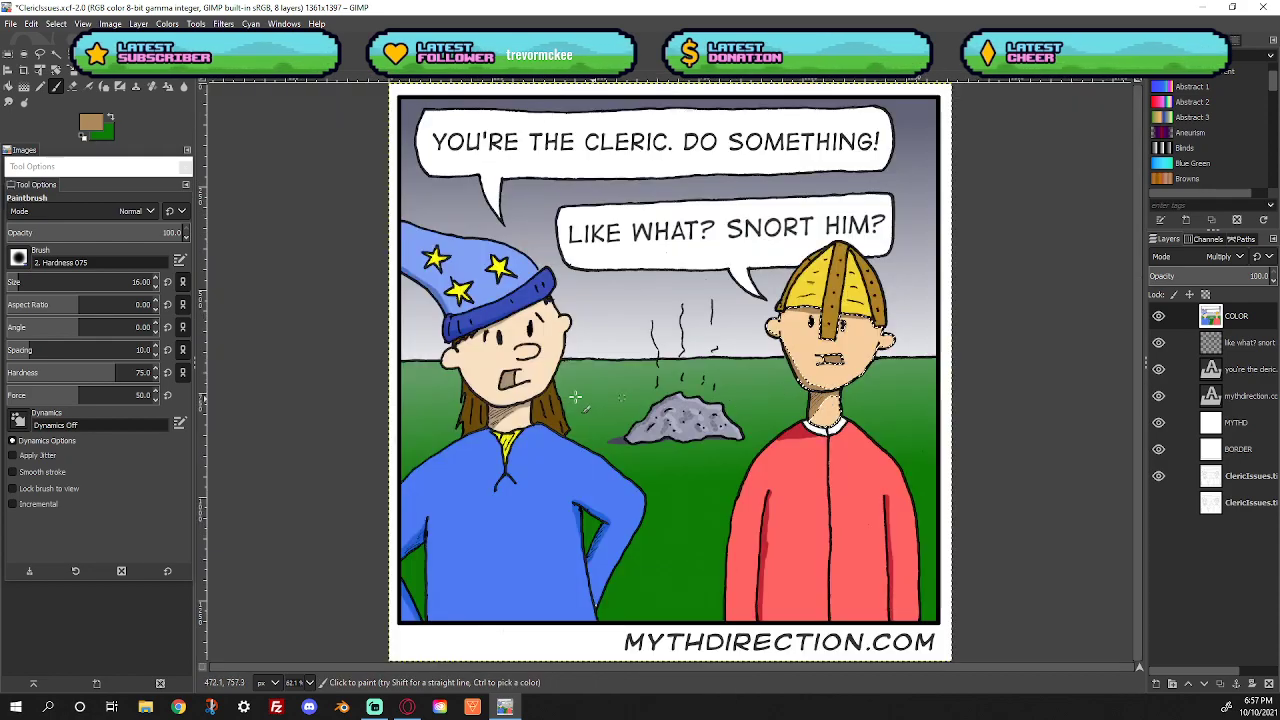
{"action": "left_click", "coordinate": [60, 26]}
{"action": "left_click", "coordinate": [66, 57]}
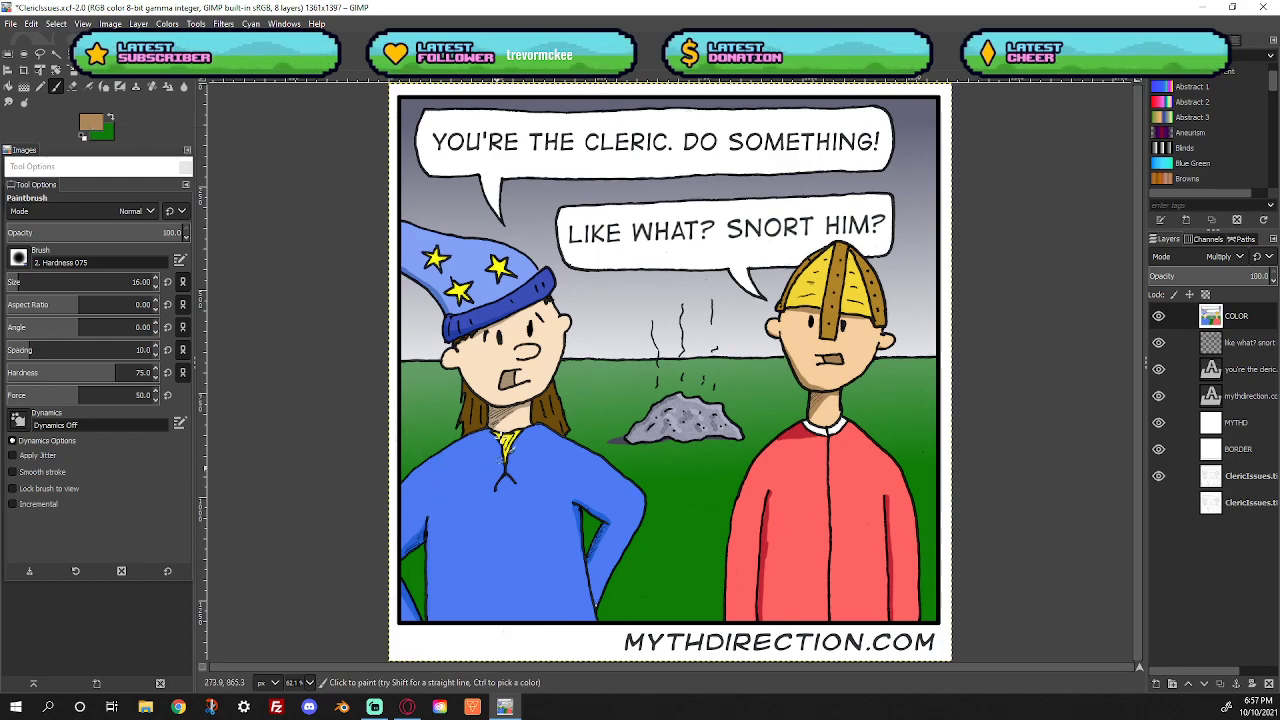
Sample the wizard's blue shirt color as the foreground color and select the shirt by color
{"action": "key", "text": "o"}
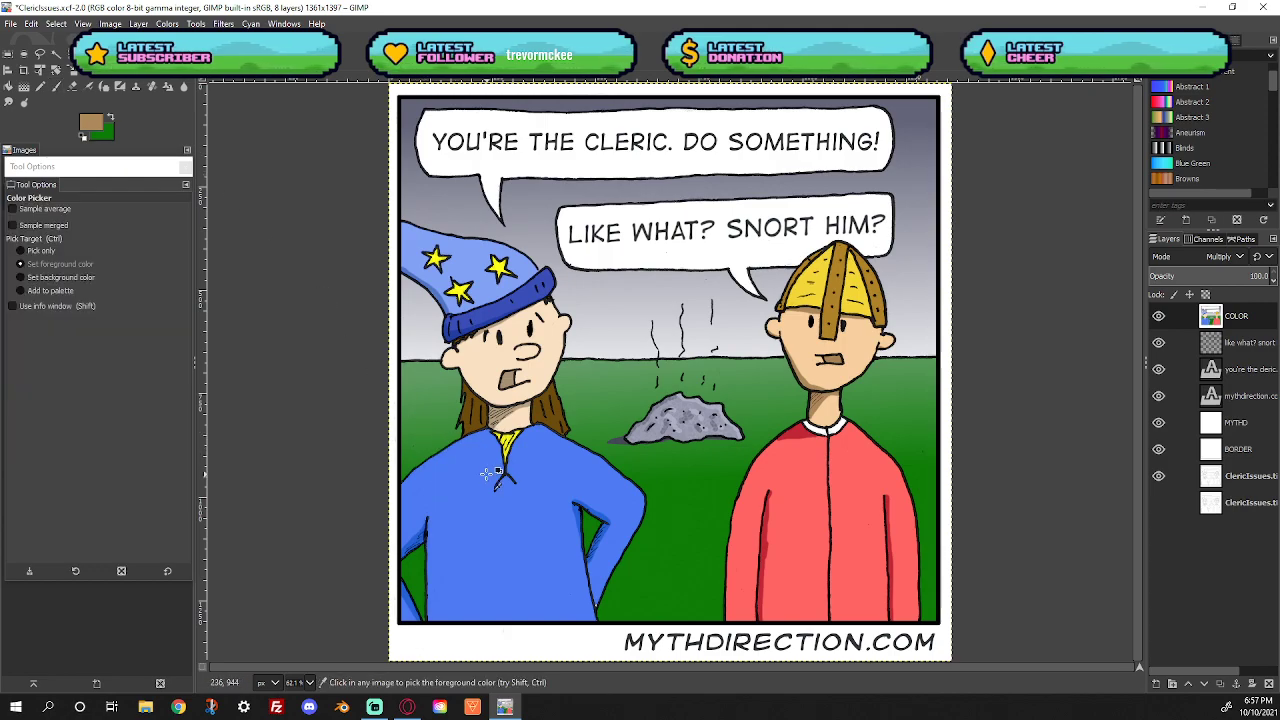
{"action": "left_click", "coordinate": [472, 446]}
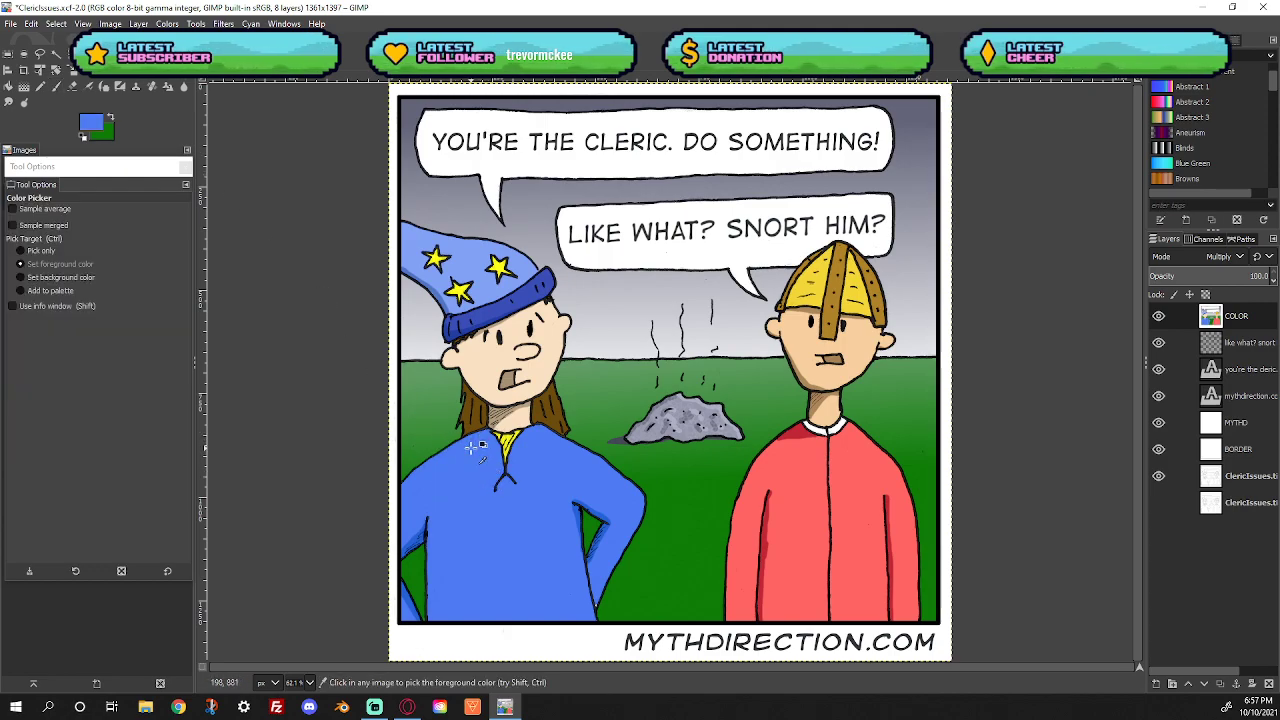
{"action": "left_click", "coordinate": [68, 54]}
{"action": "left_click", "coordinate": [470, 490]}
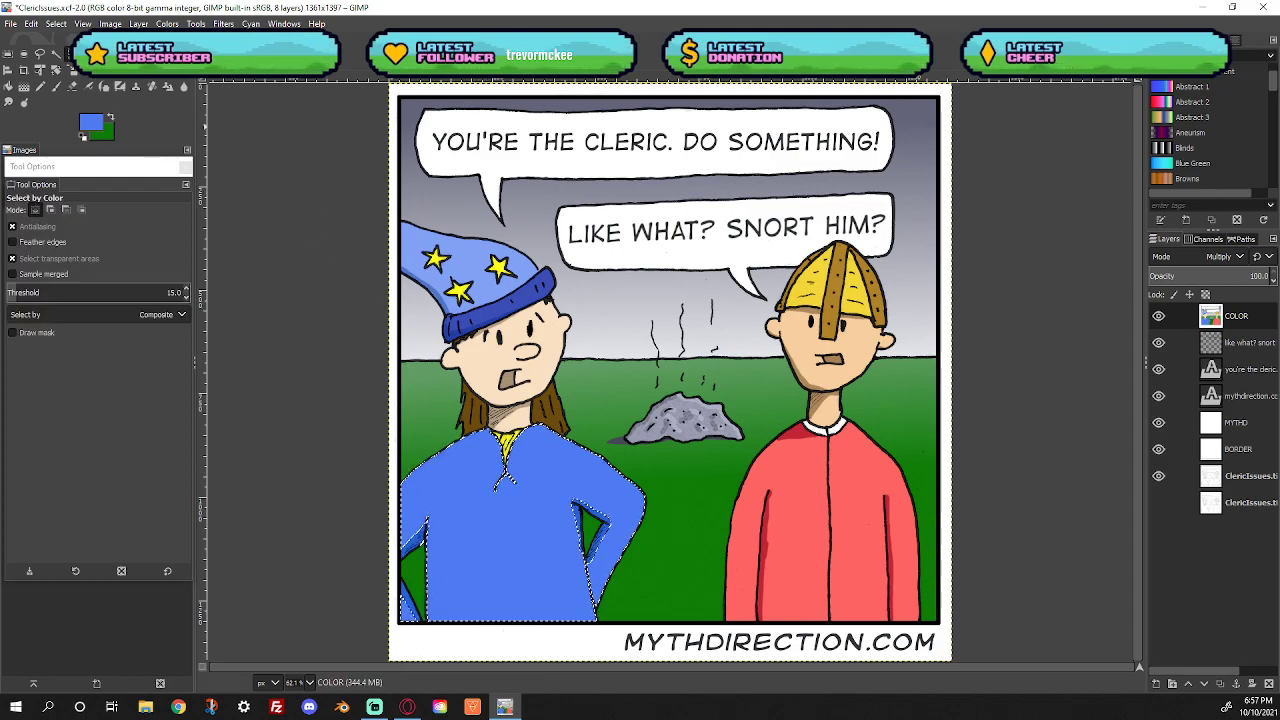
{"action": "key", "text": "z"}
{"action": "left_click_drag", "start_coordinate": [385, 352], "coordinate": [574, 531]}
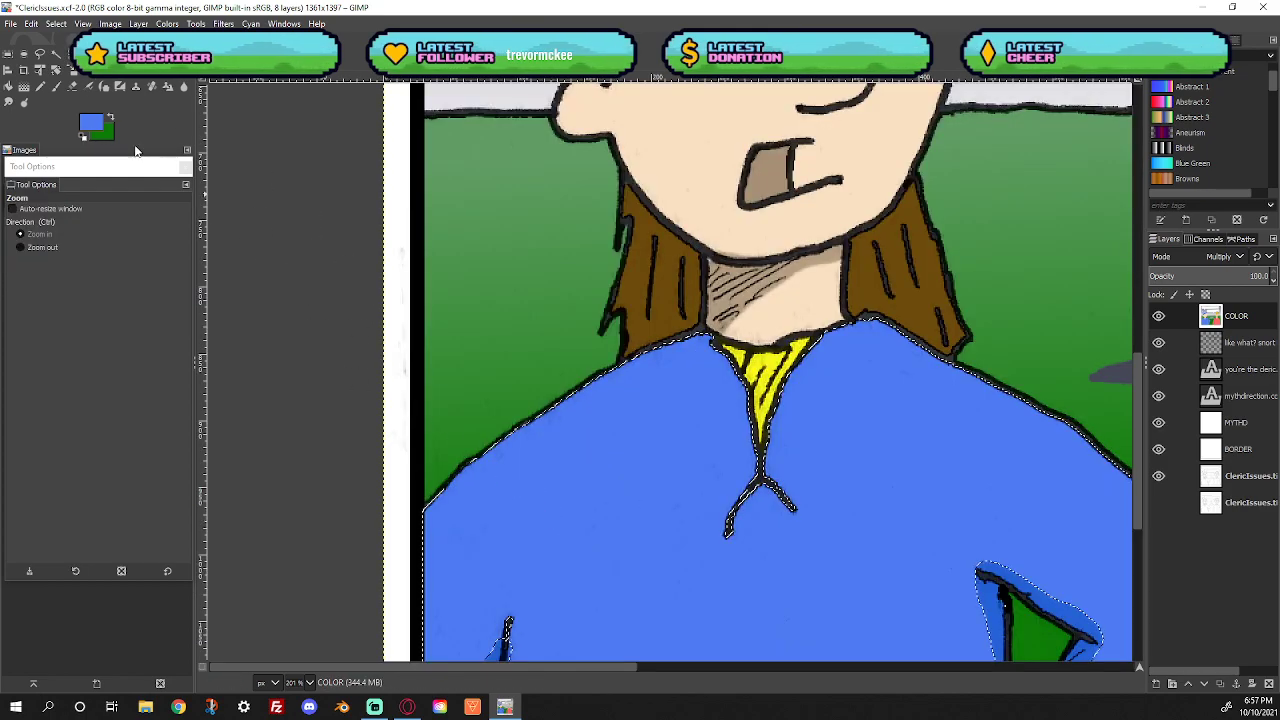
Sample the robe's darker blue shading colour and paint a shadow along the wizard's shoulder beside the collar with the Paintbrush
{"action": "left_click", "coordinate": [57, 88]}
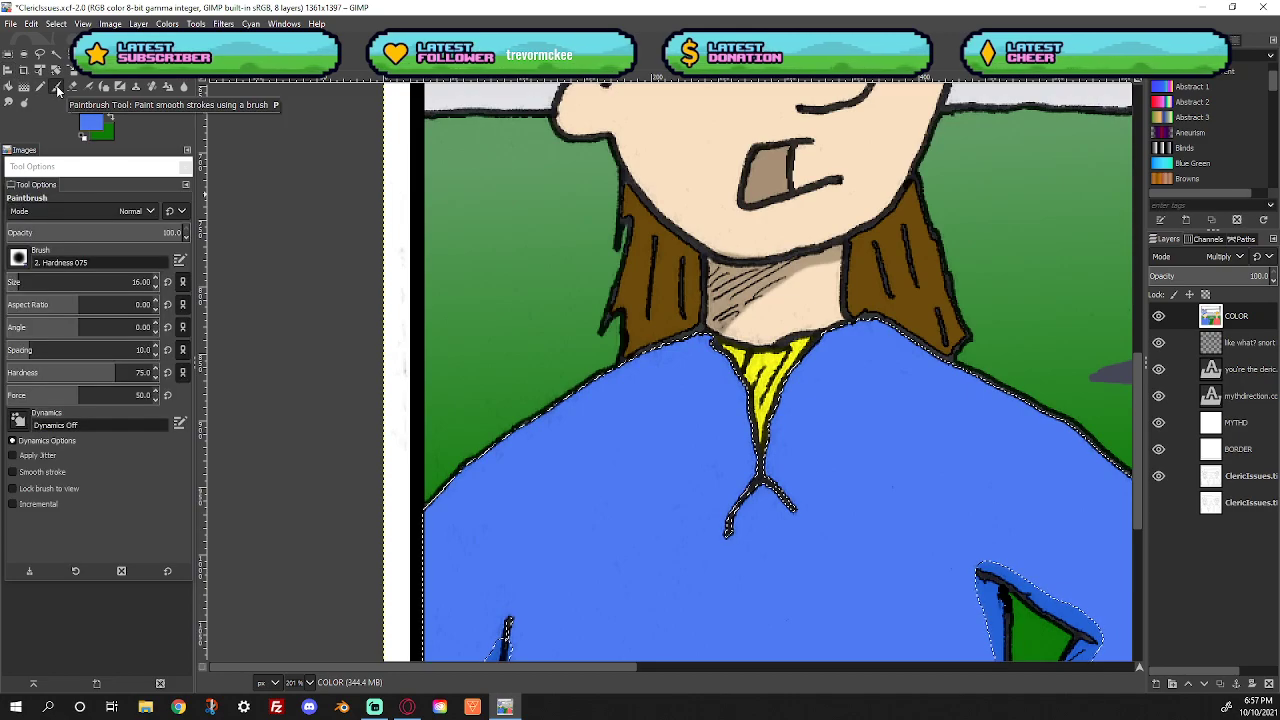
{"action": "left_click", "coordinate": [154, 90]}
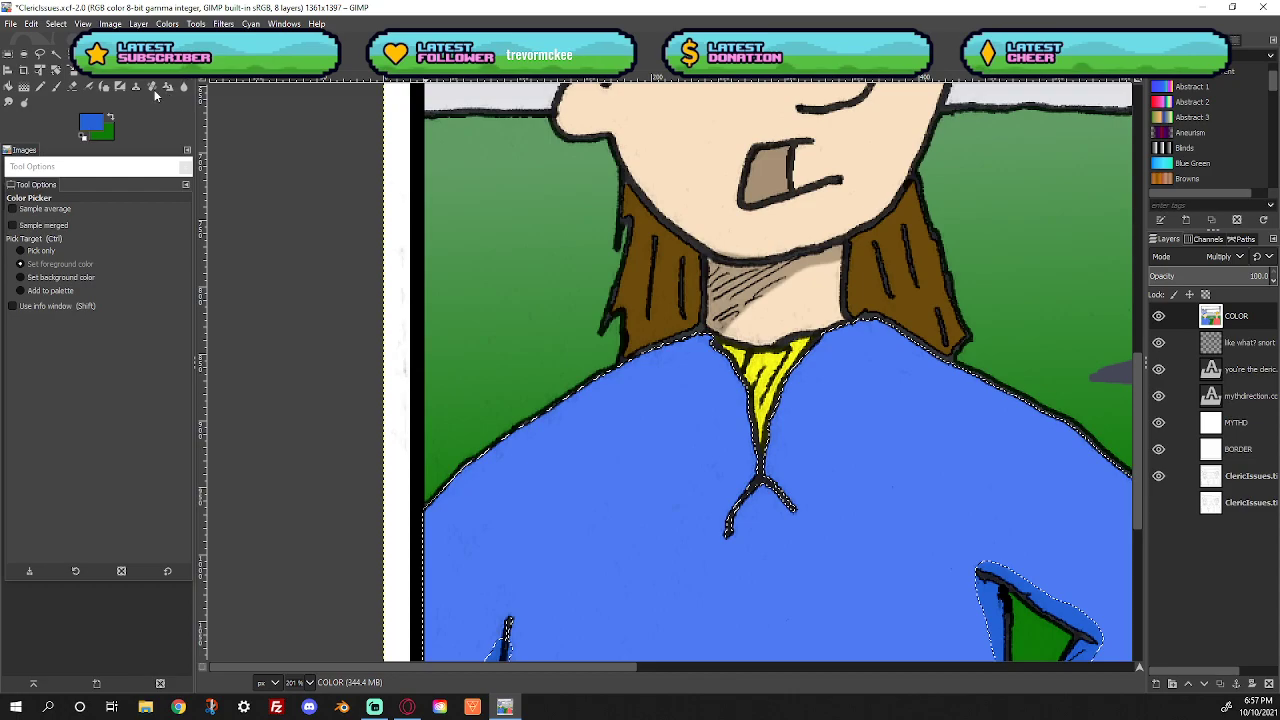
{"action": "left_click", "coordinate": [57, 88]}
{"action": "mouse_move", "coordinate": [707, 340]}
{"action": "left_mouse_down"}
{"action": "mouse_move", "coordinate": [596, 385]}
{"action": "mouse_move", "coordinate": [721, 359]}
{"action": "mouse_move", "coordinate": [709, 355]}
{"action": "mouse_move", "coordinate": [721, 370]}
{"action": "mouse_move", "coordinate": [559, 408]}
{"action": "mouse_move", "coordinate": [736, 379]}
{"action": "mouse_move", "coordinate": [534, 421]}
{"action": "mouse_move", "coordinate": [576, 427]}
{"action": "mouse_move", "coordinate": [645, 395]}
{"action": "mouse_move", "coordinate": [725, 383]}
{"action": "mouse_move", "coordinate": [648, 395]}
{"action": "mouse_move", "coordinate": [589, 435]}
{"action": "mouse_move", "coordinate": [461, 406]}
{"action": "left_mouse_up"}
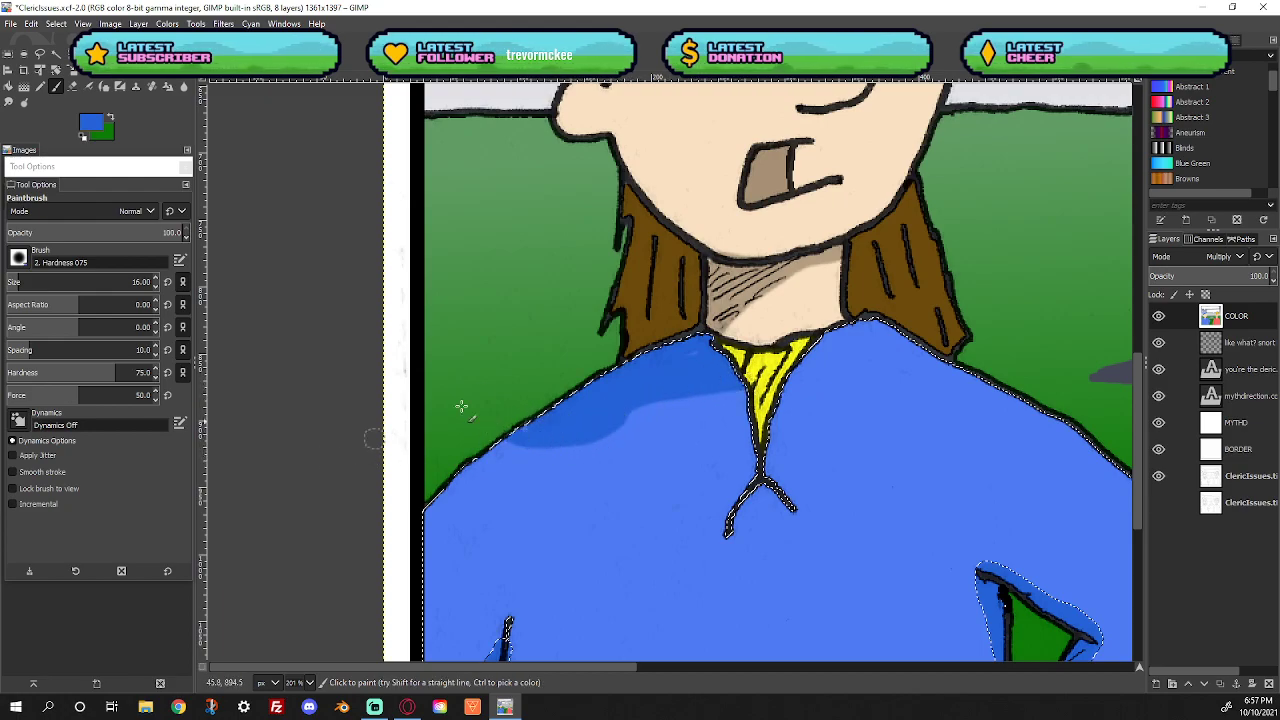
{"action": "right_click", "coordinate": [520, 262]}
{"action": "mouse_move", "coordinate": [569, 329]}
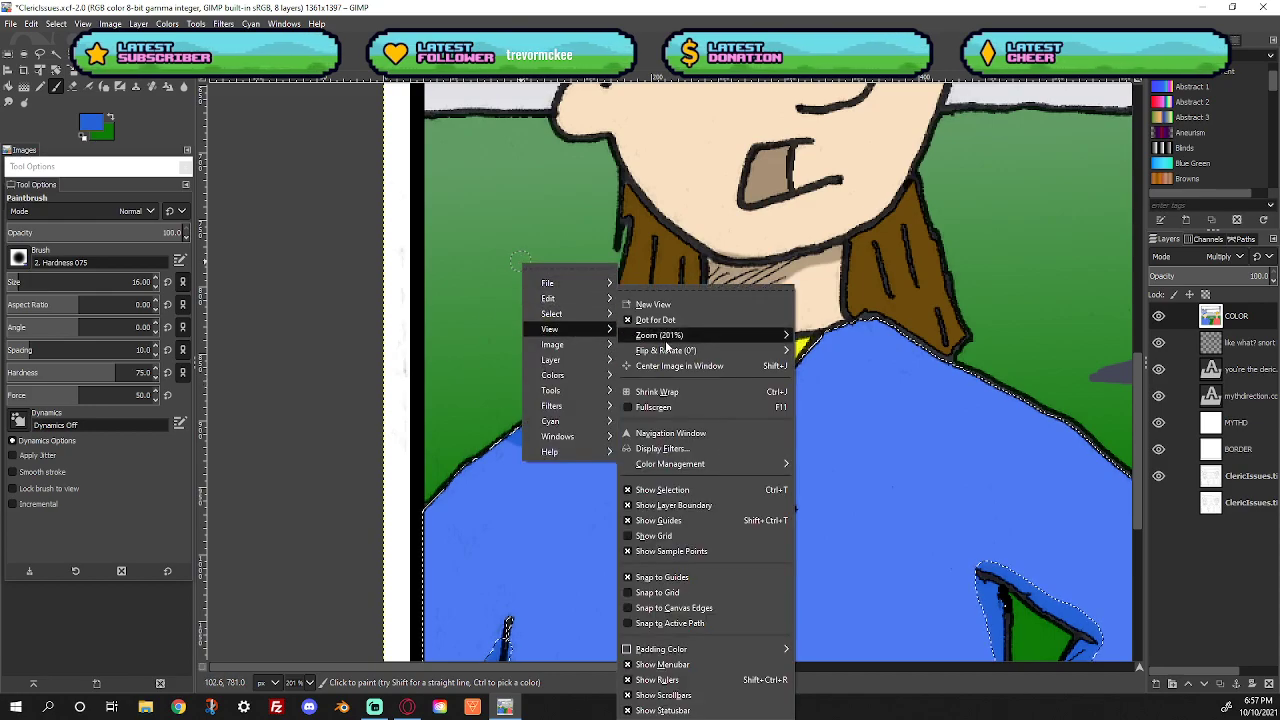
{"action": "mouse_move", "coordinate": [680, 335]}
{"action": "left_click", "coordinate": [850, 393]}
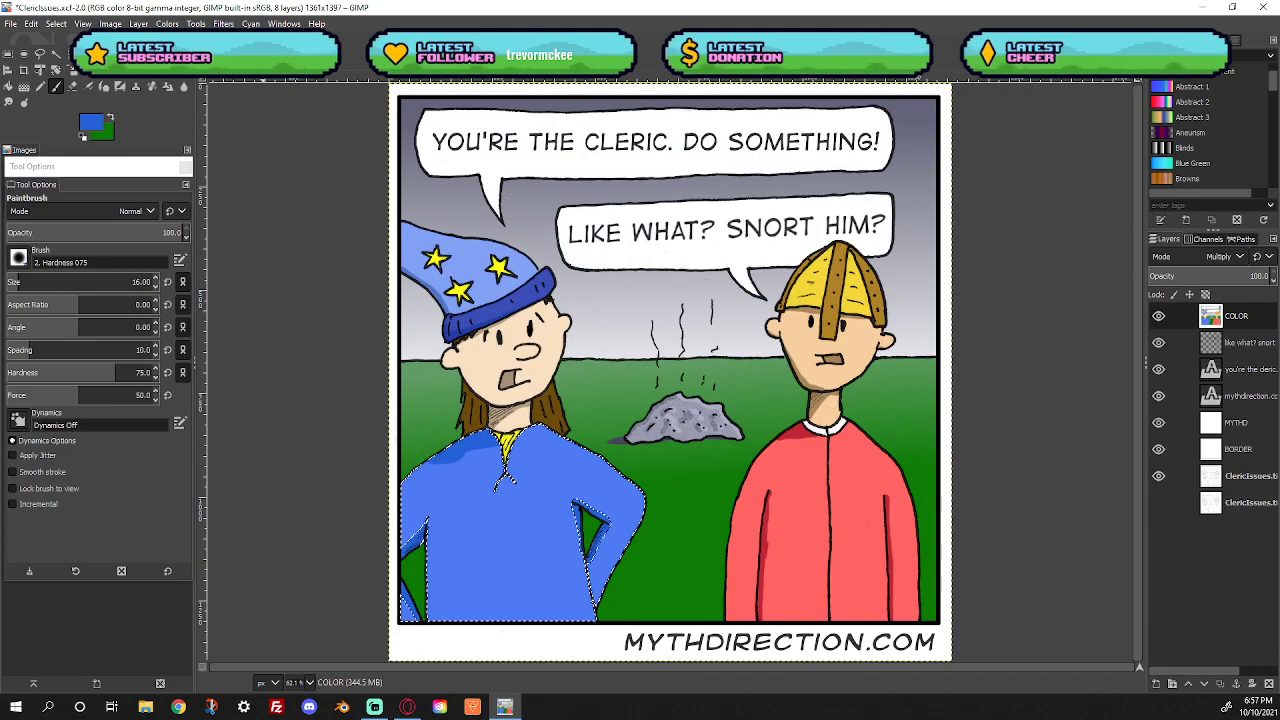
{"action": "key", "text": "r"}
{"action": "left_click", "coordinate": [683, 112]}
{"action": "key", "text": "p"}
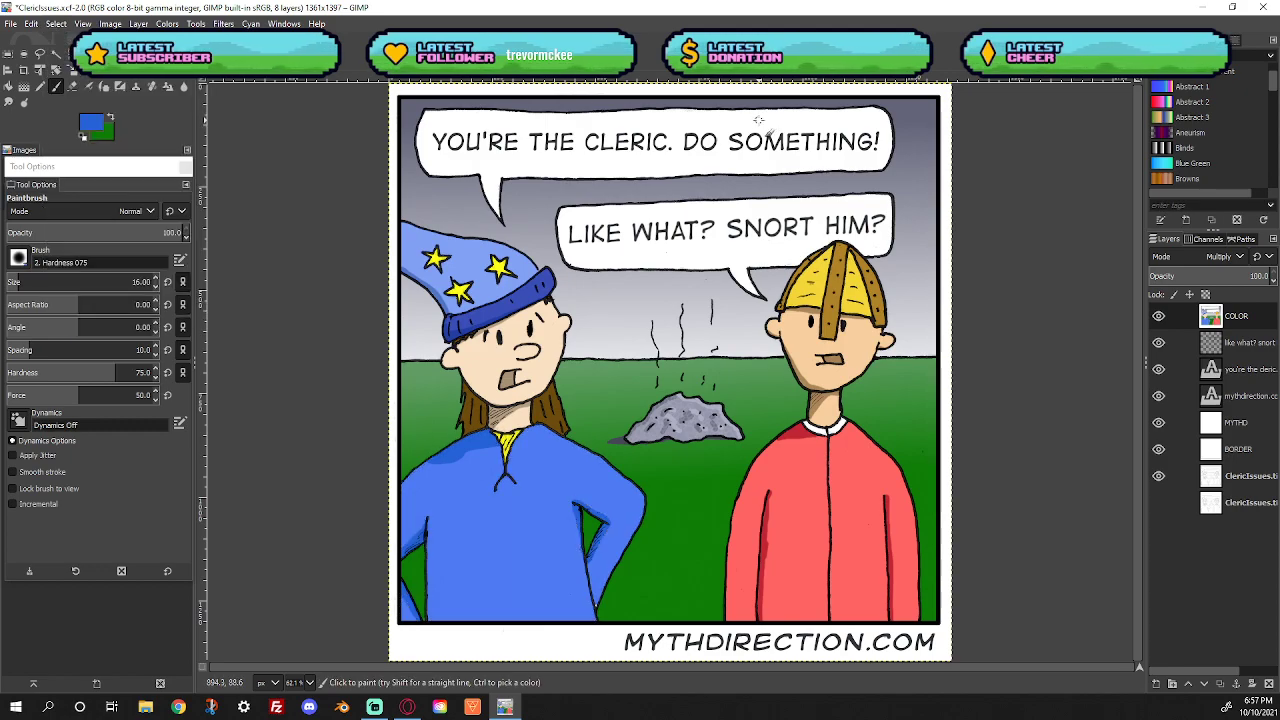
{"action": "key", "text": "ctrl+z"}
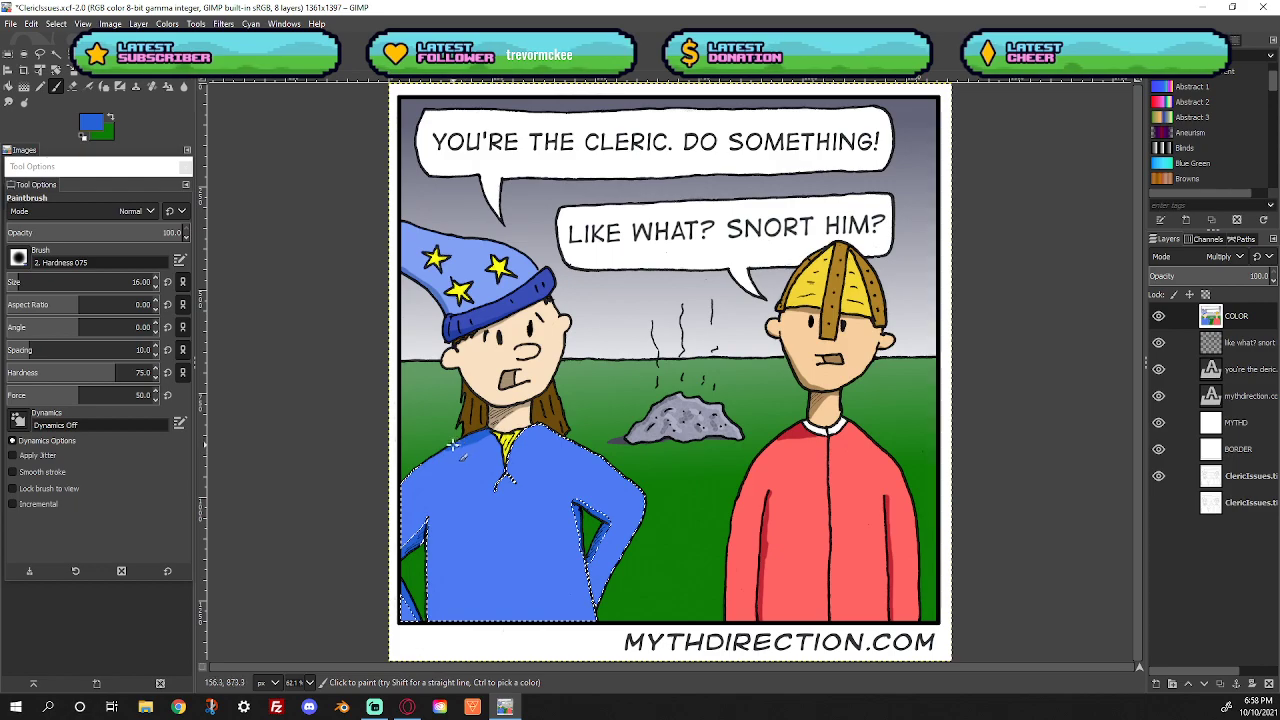
Extend the dark blue shadow along the outer edge of the wizard's shoulder and clear the selection
{"action": "mouse_move", "coordinate": [458, 446]}
{"action": "left_mouse_down"}
{"action": "mouse_move", "coordinate": [490, 438]}
{"action": "mouse_move", "coordinate": [446, 452]}
{"action": "mouse_move", "coordinate": [491, 443]}
{"action": "mouse_move", "coordinate": [422, 460]}
{"action": "left_mouse_up"}
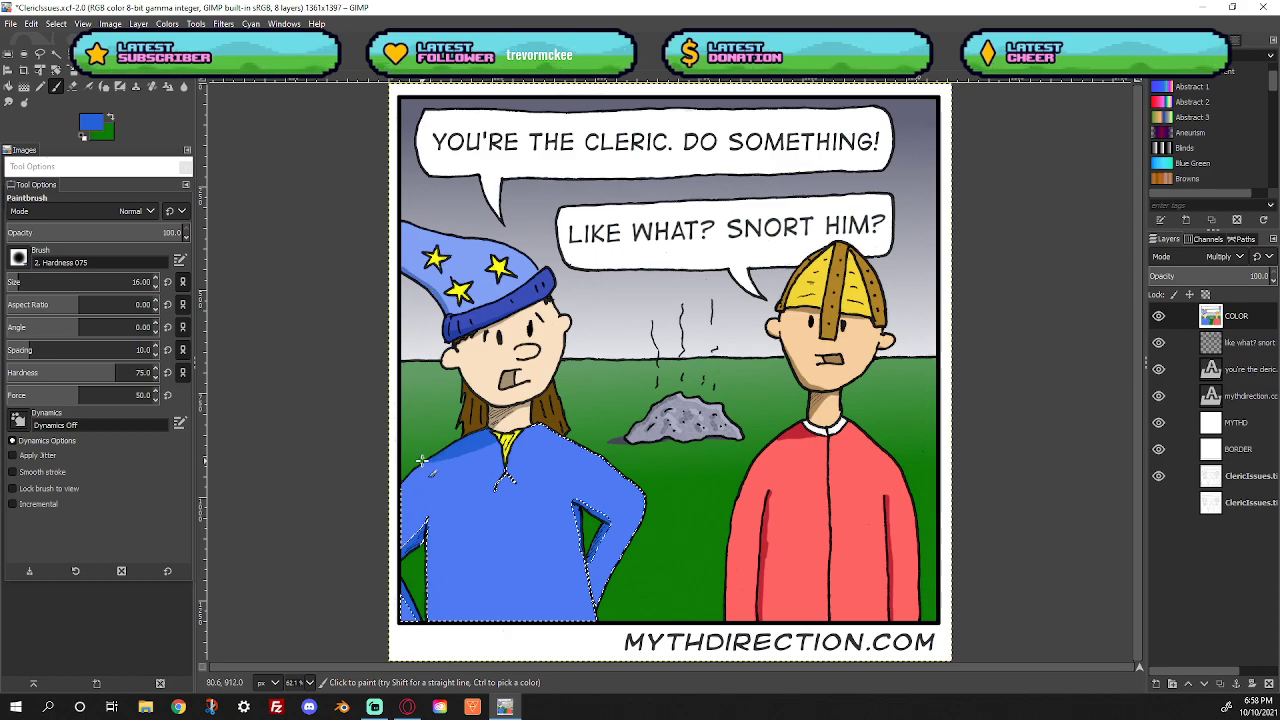
{"action": "left_click", "coordinate": [56, 23]}
{"action": "left_click", "coordinate": [64, 58]}
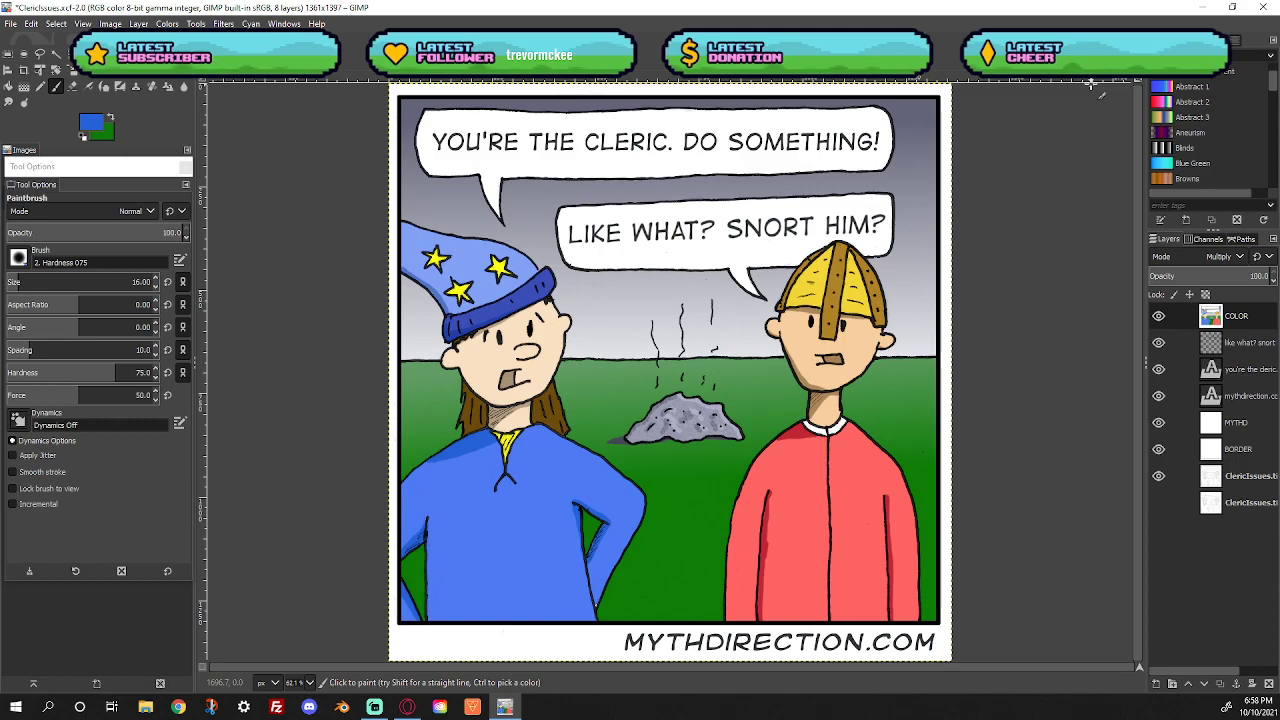
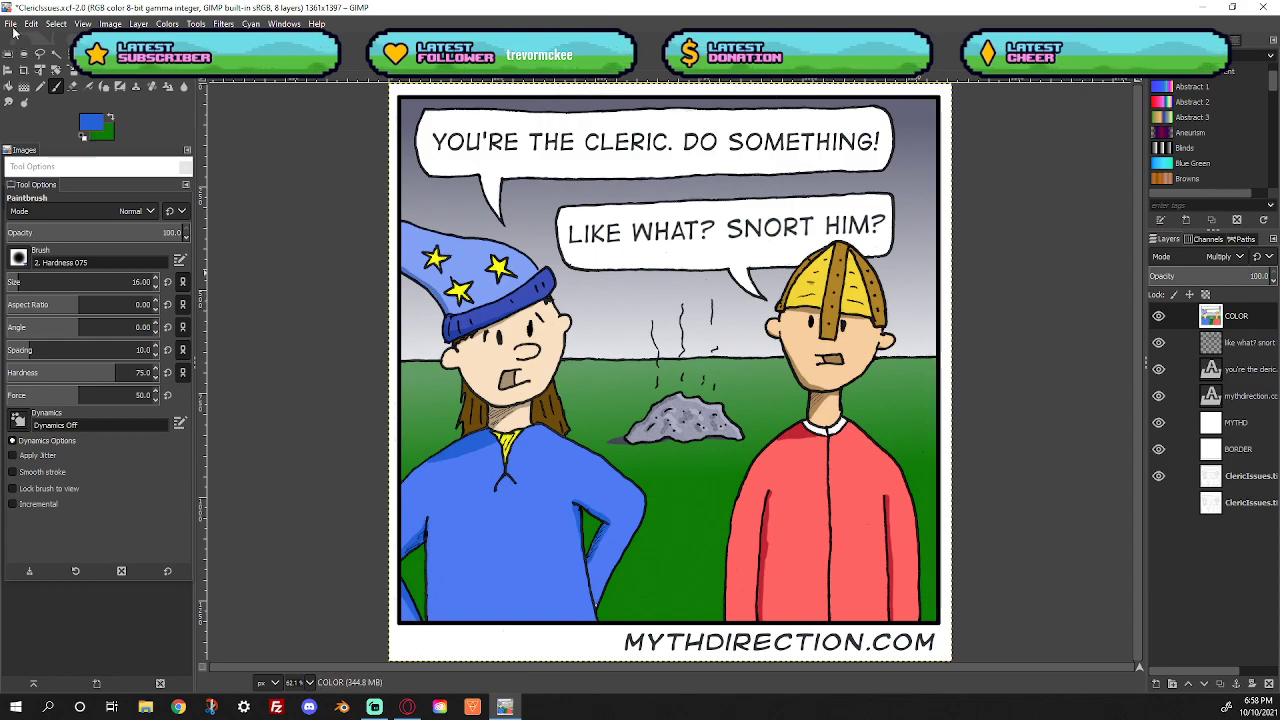
Save the finished ClericIssues comic
{"action": "left_click", "coordinate": [11, 24]}
{"action": "left_click", "coordinate": [52, 140]}
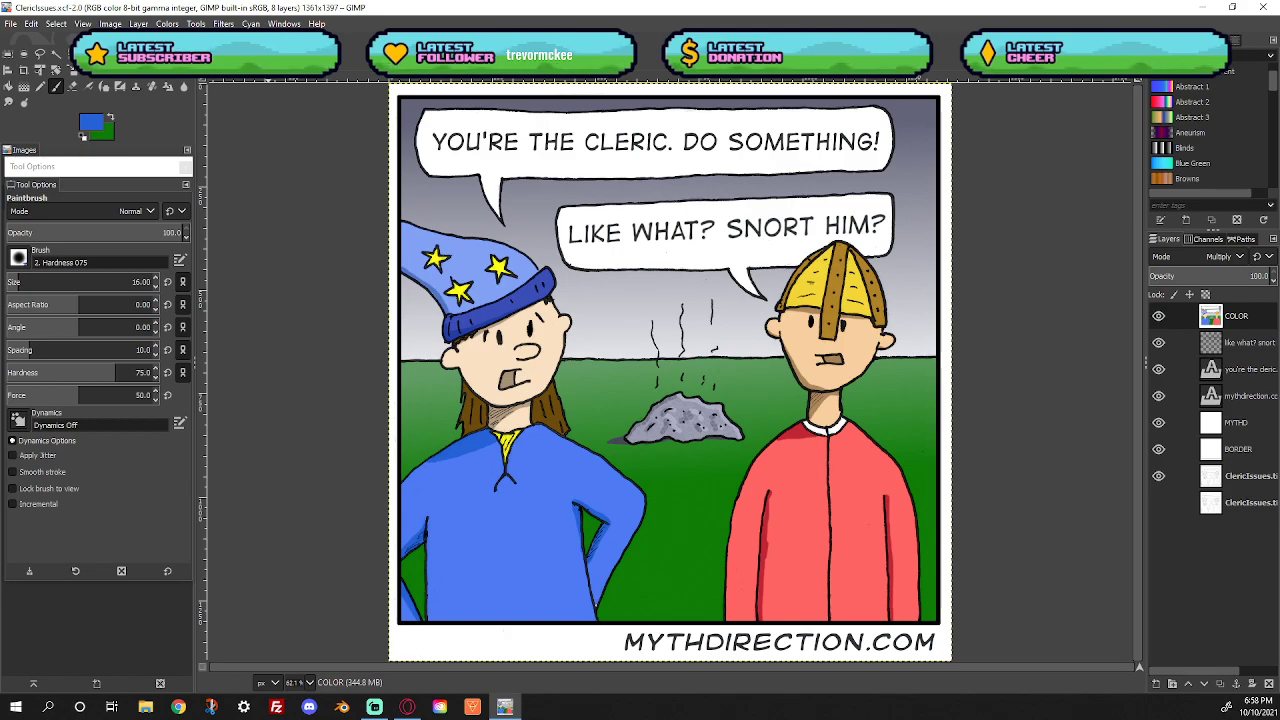
{"action": "left_click", "coordinate": [270, 54]}
{"action": "left_click", "coordinate": [230, 54]}
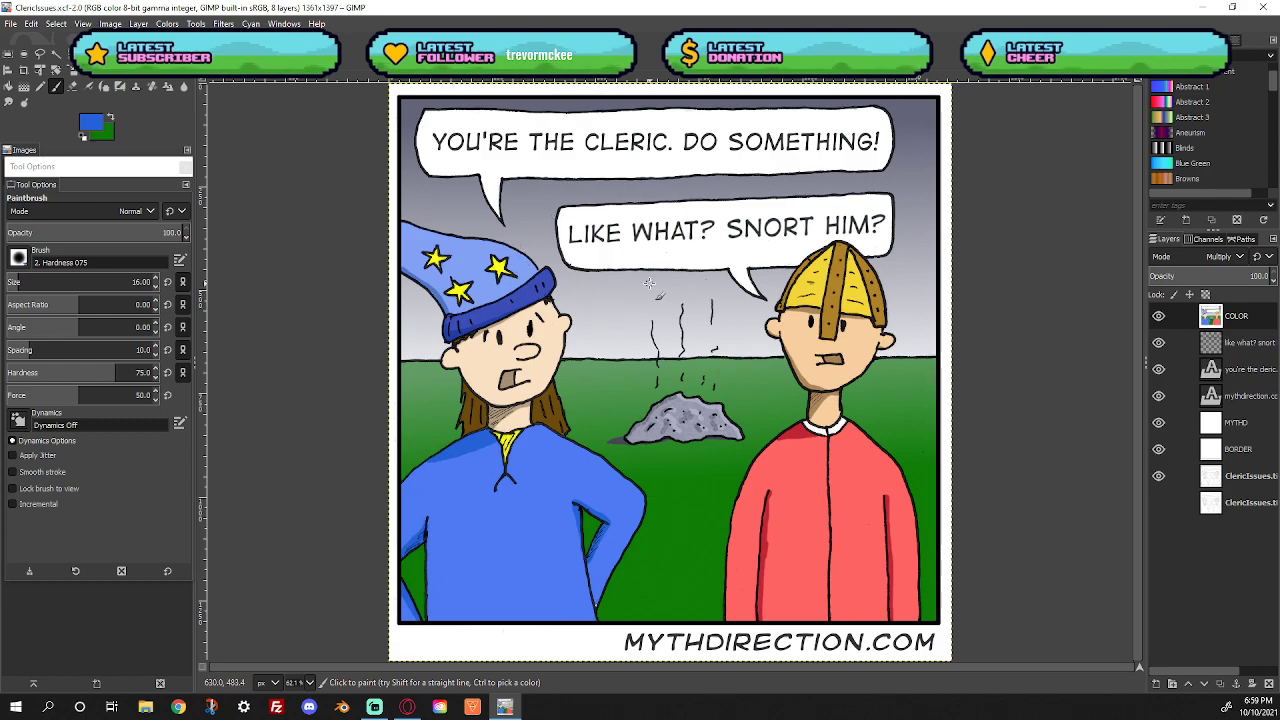
Preview several of the saved comic sketches in the file chooser and open Banana.xcf
{"action": "left_click", "coordinate": [17, 22]}
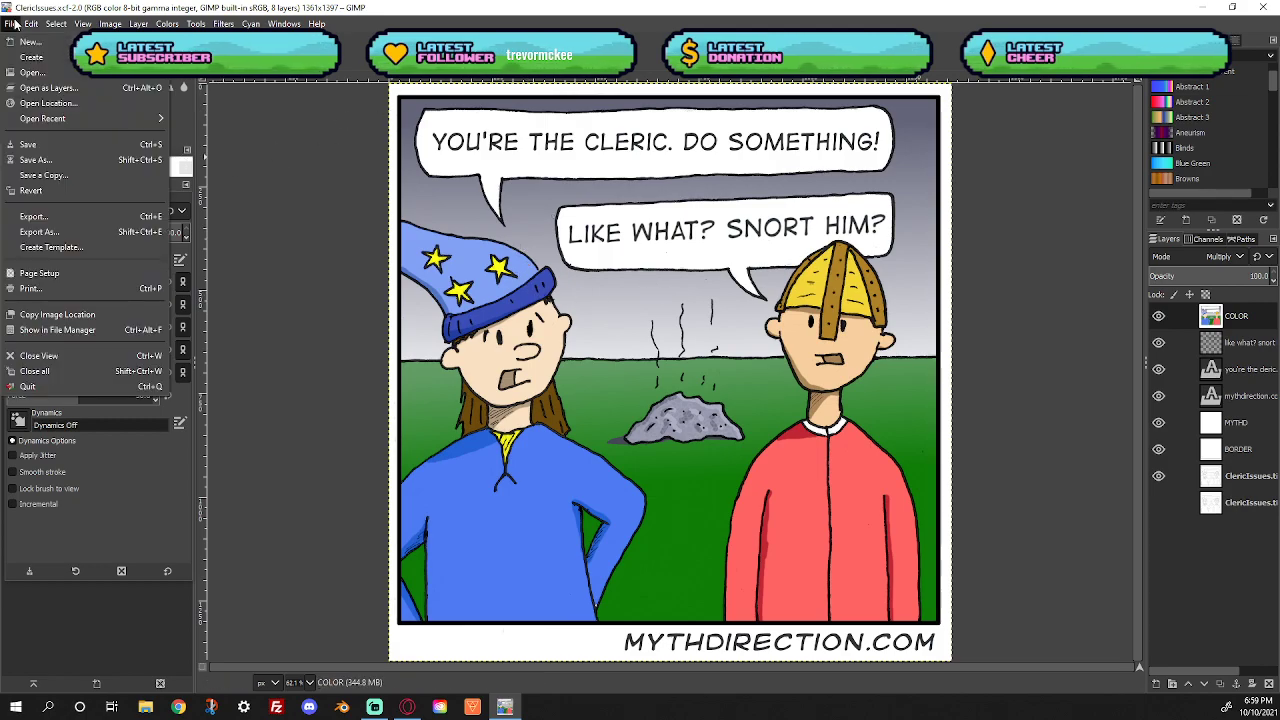
{"action": "left_click", "coordinate": [33, 73]}
{"action": "left_click", "coordinate": [396, 187]}
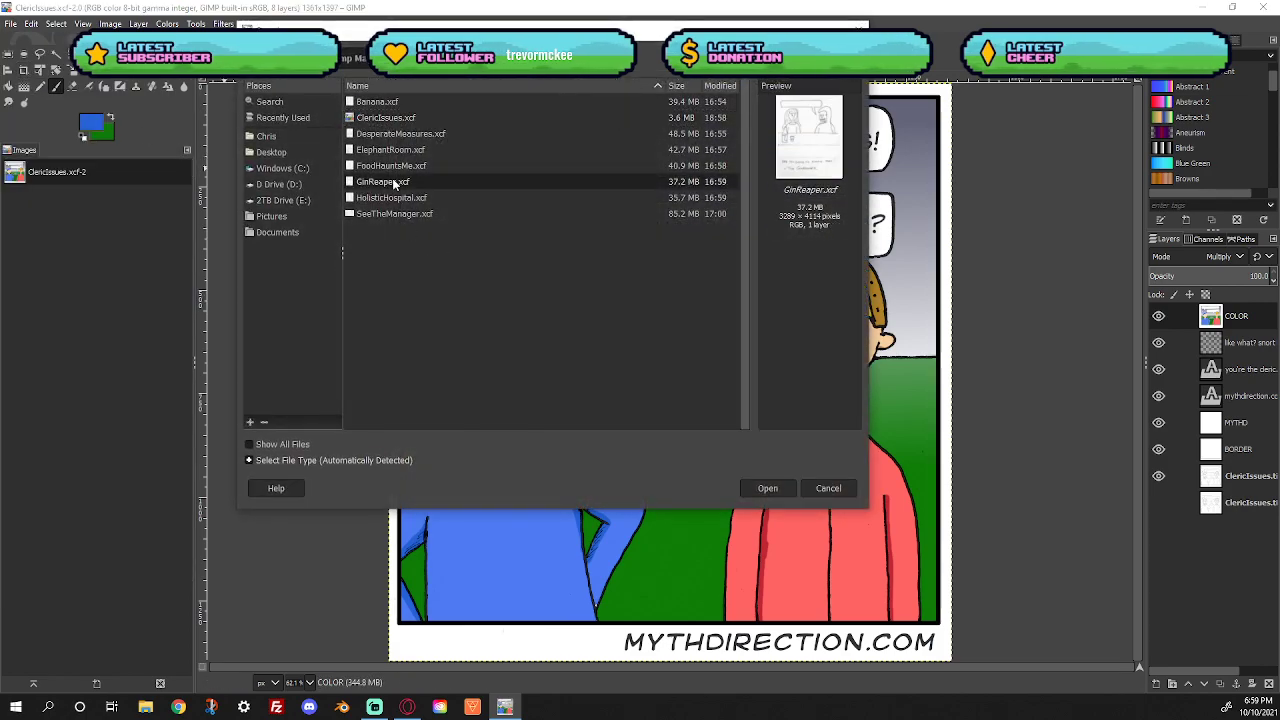
{"action": "left_click", "coordinate": [390, 170]}
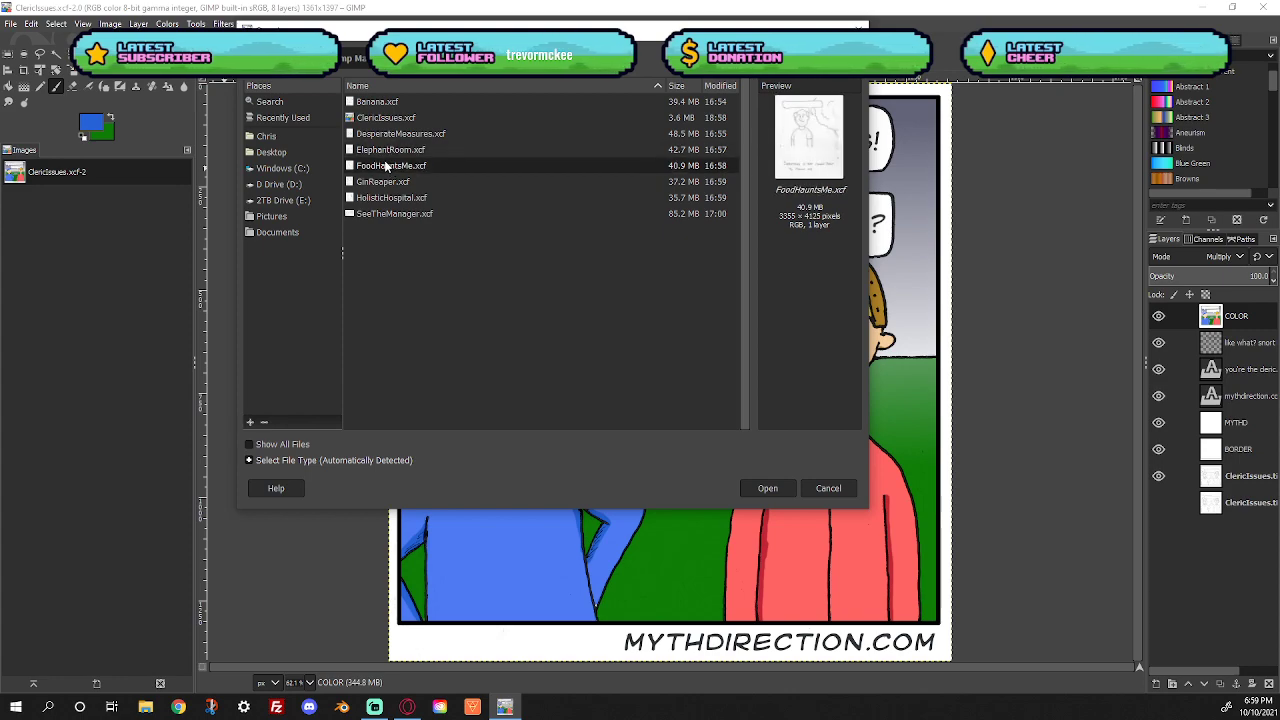
{"action": "left_click", "coordinate": [387, 200]}
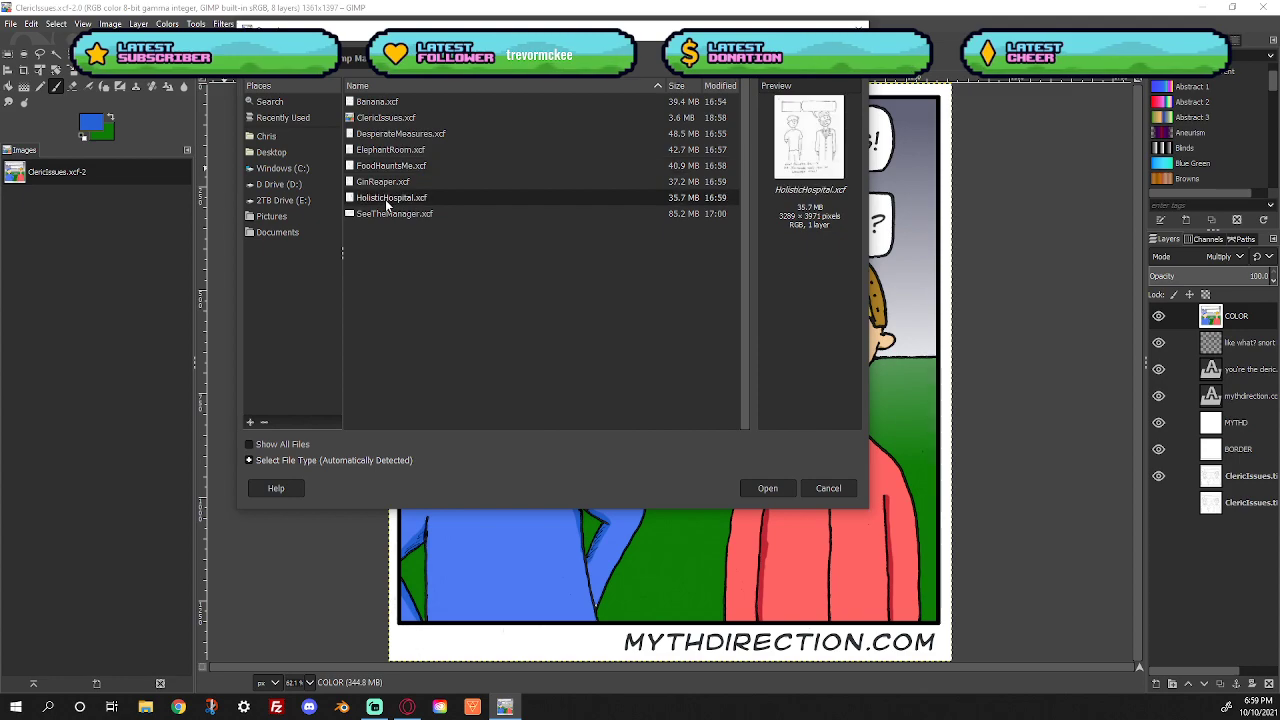
{"action": "left_click", "coordinate": [386, 213]}
{"action": "left_click", "coordinate": [386, 204]}
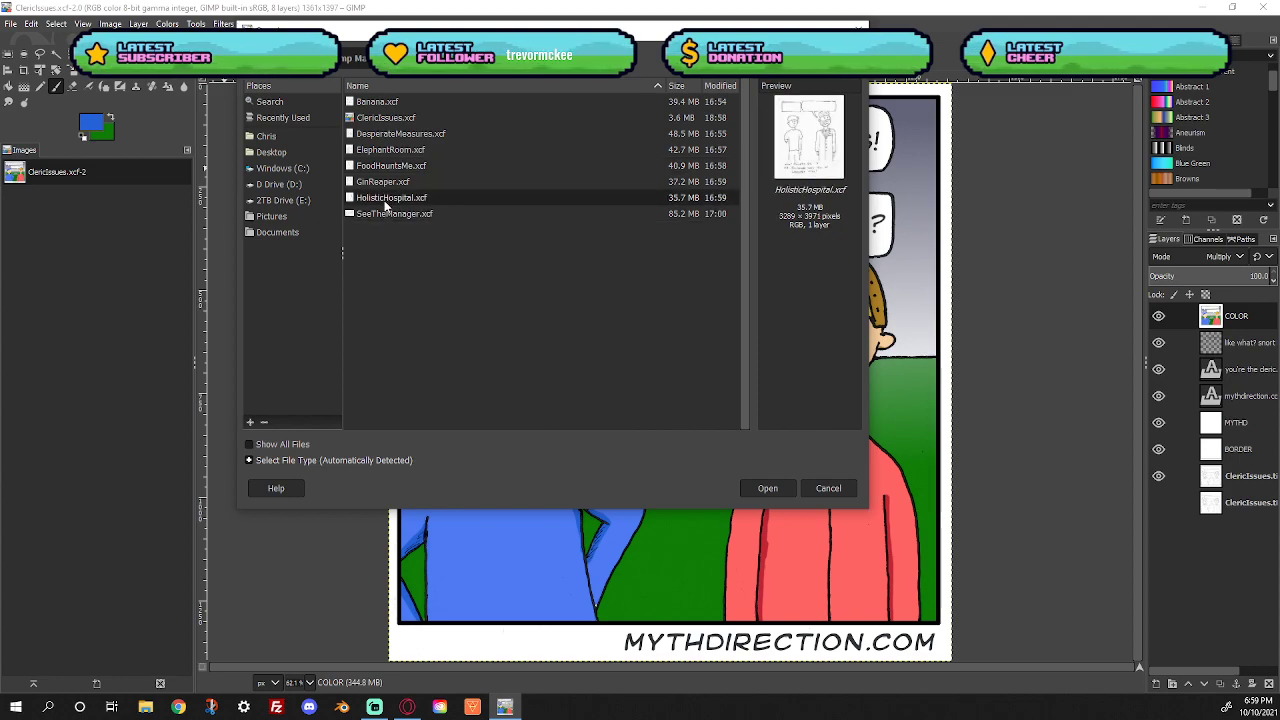
{"action": "left_click", "coordinate": [378, 104]}
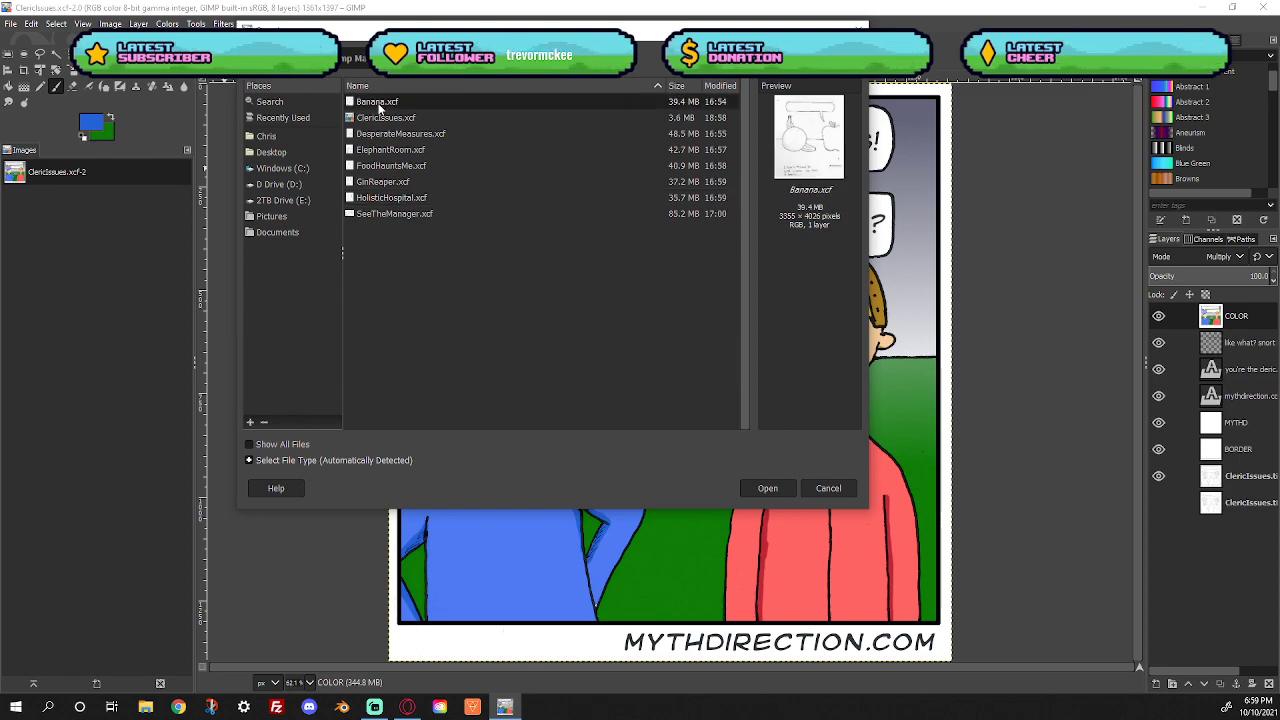
{"action": "left_click", "coordinate": [767, 488]}
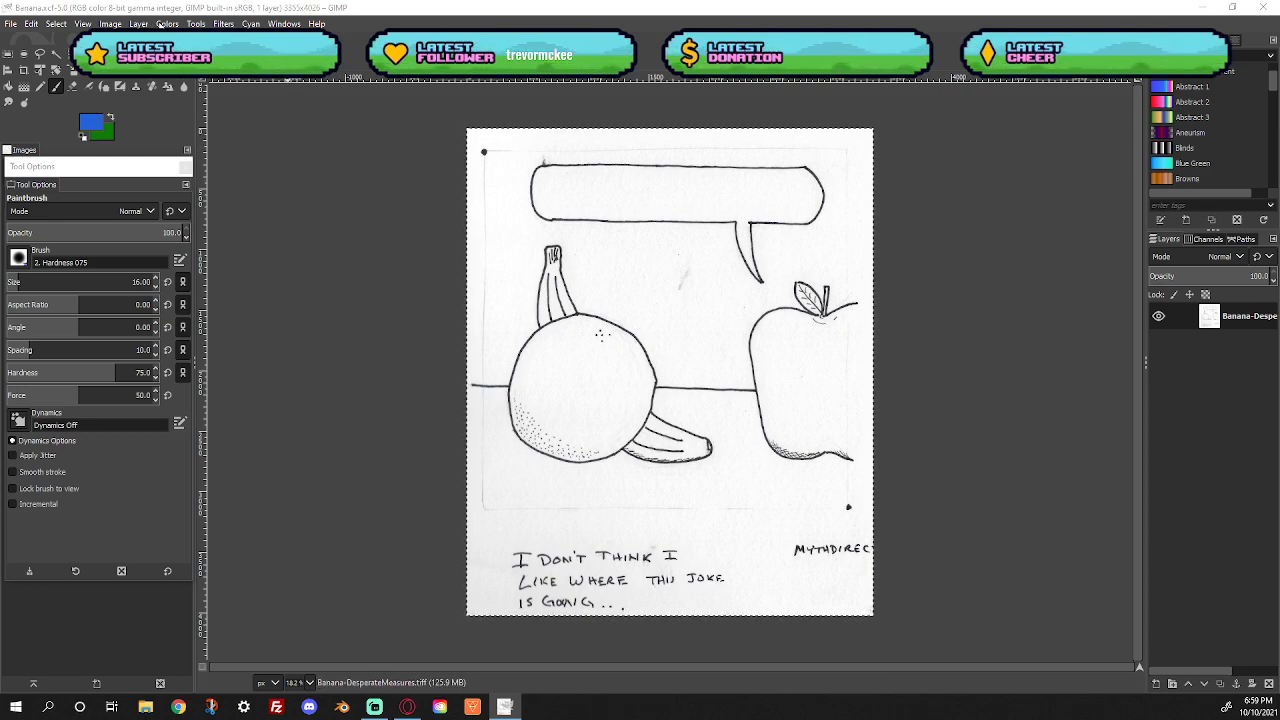
Clean up the scanned sketch with Levels, setting the input midtone to 0.49 and the input white point to 229
{"action": "left_click", "coordinate": [164, 23]}
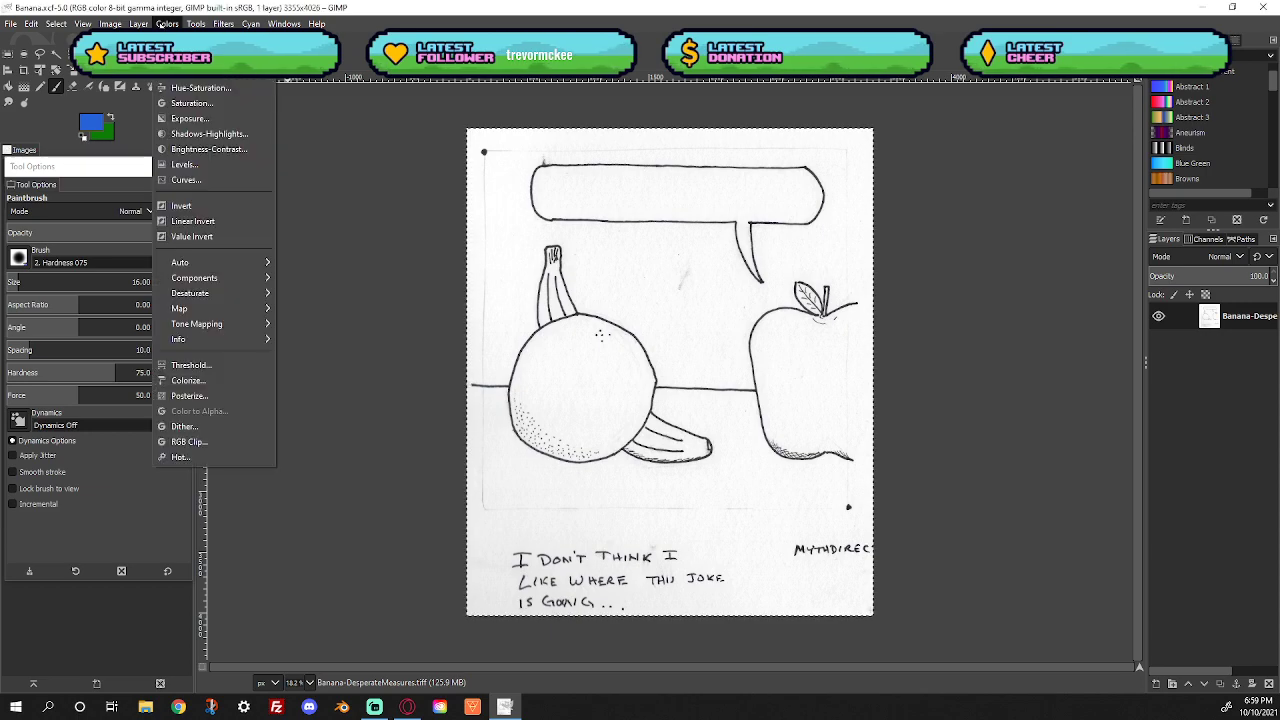
{"action": "left_click", "coordinate": [185, 164]}
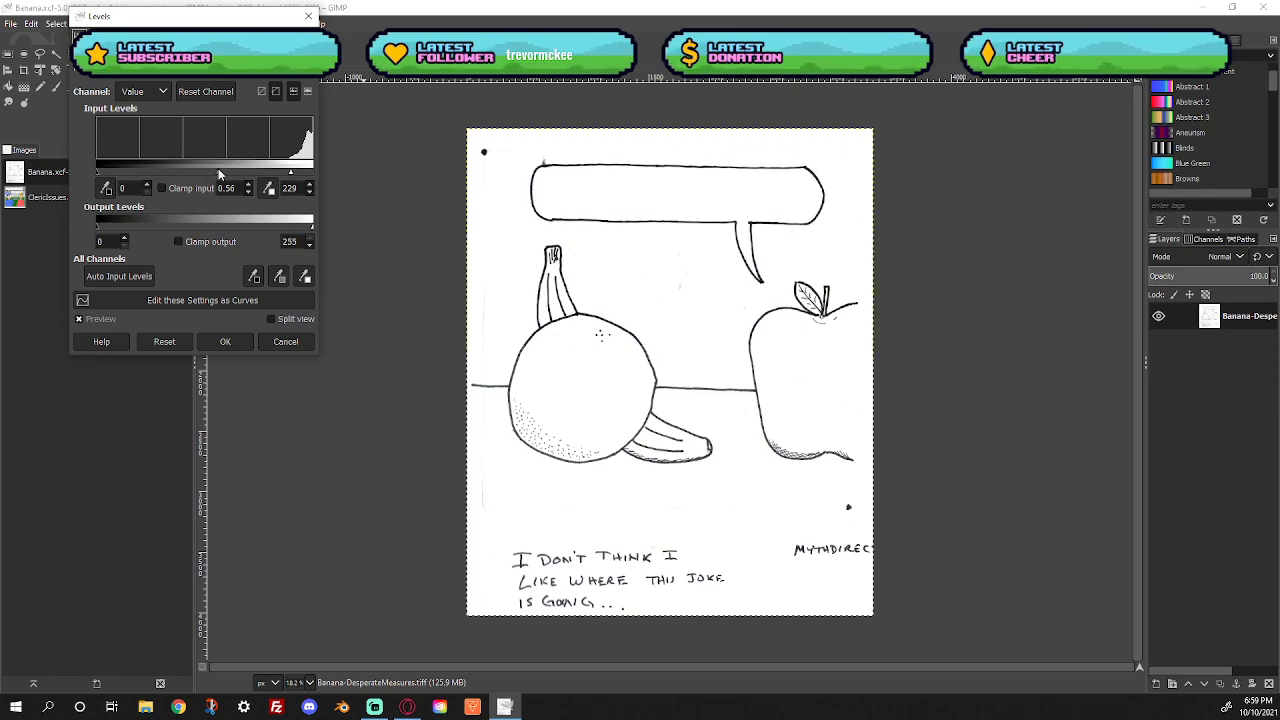
{"action": "left_click_drag", "start_coordinate": [219, 173], "coordinate": [225, 172]}
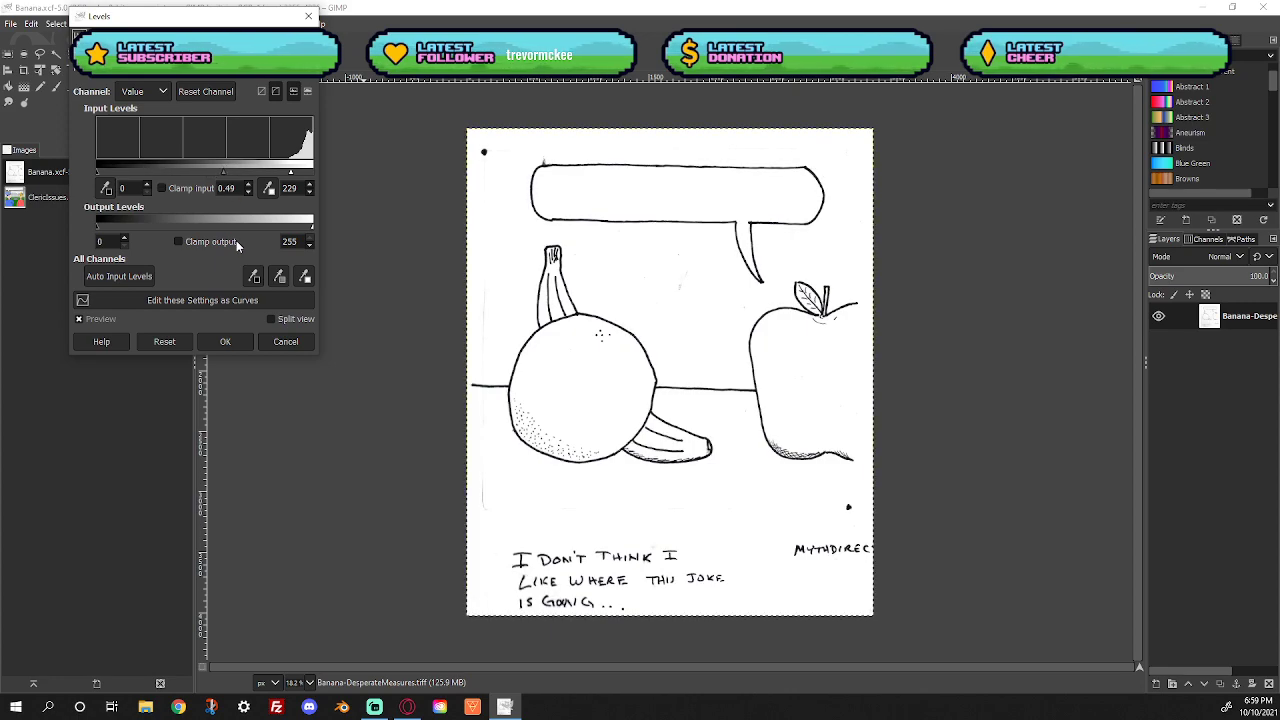
{"action": "left_click", "coordinate": [225, 341]}
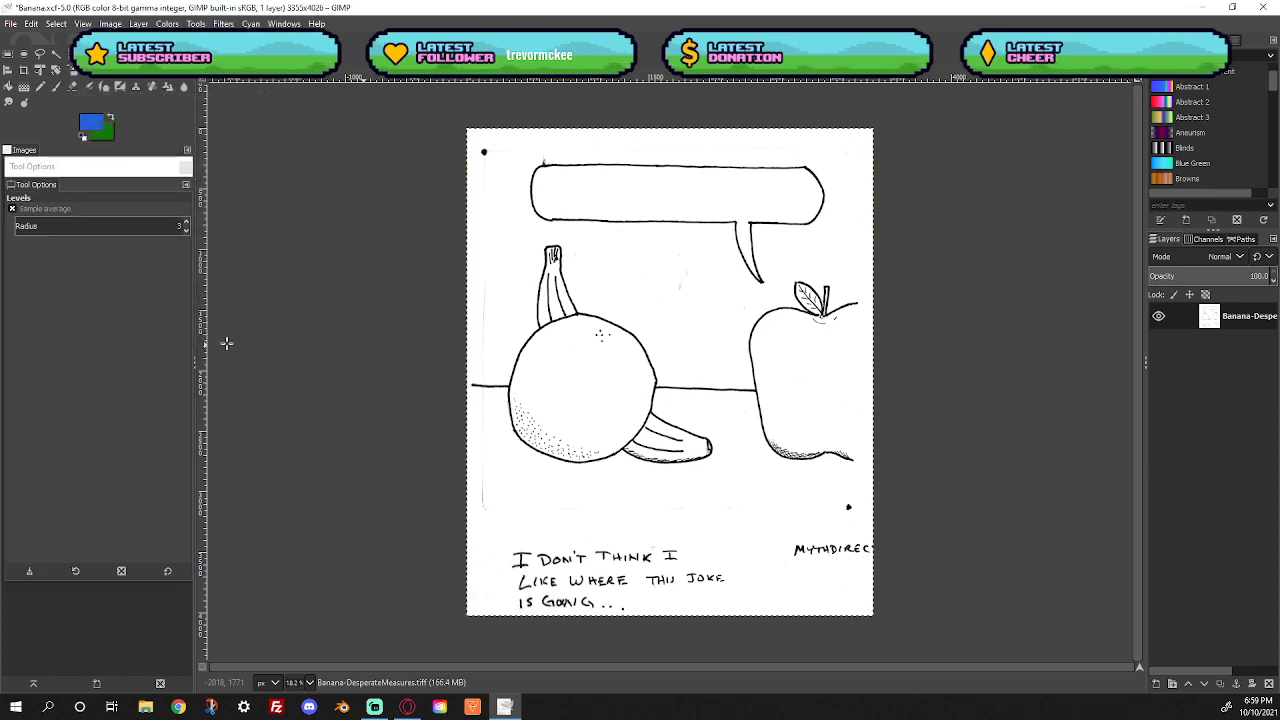
Duplicate the cleaned sketch layer with the original hidden, and add a new layer named BORDER in Multiply mode above it
{"action": "left_click", "coordinate": [145, 22]}
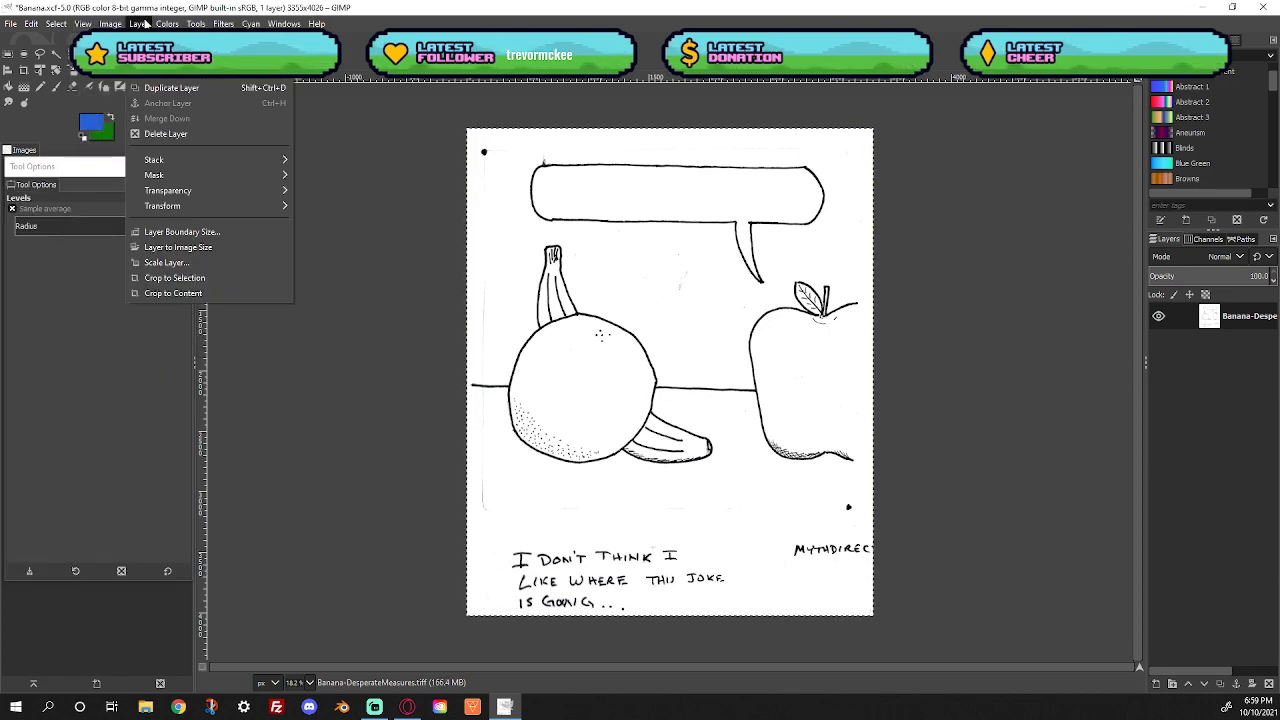
{"action": "left_click", "coordinate": [175, 88]}
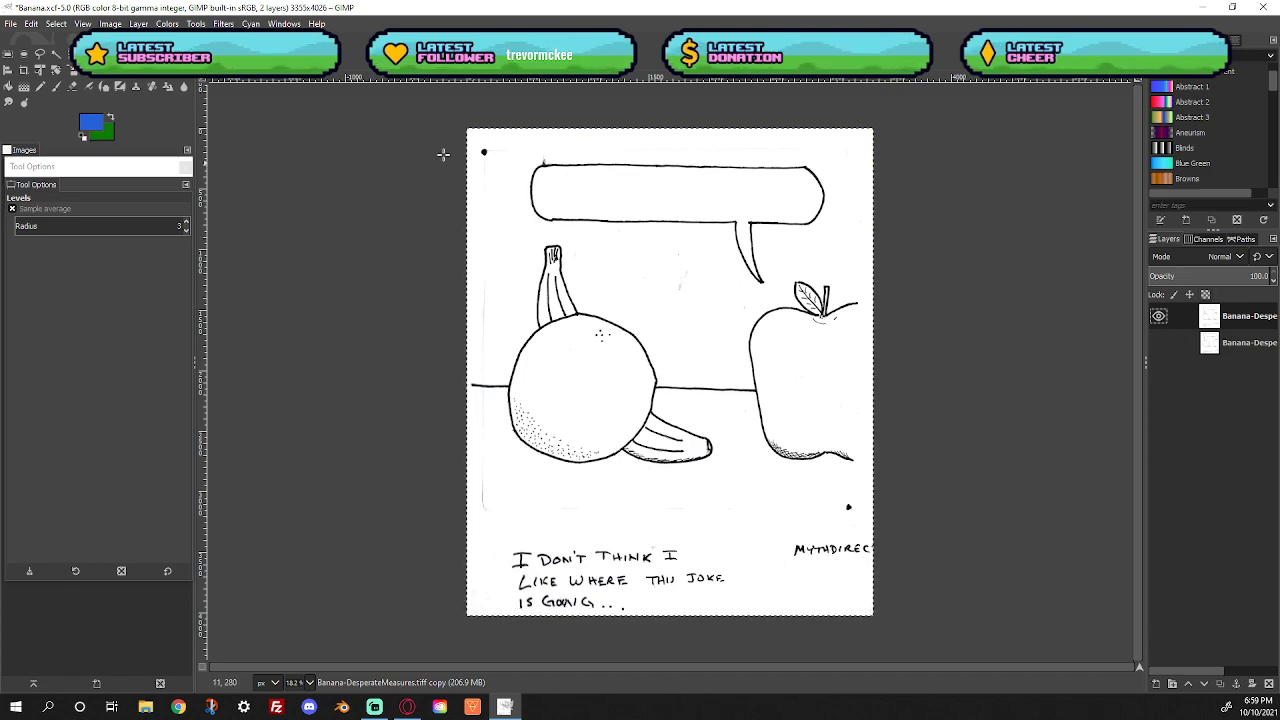
{"action": "key", "text": "alt+l"}
{"action": "key", "text": "Return"}
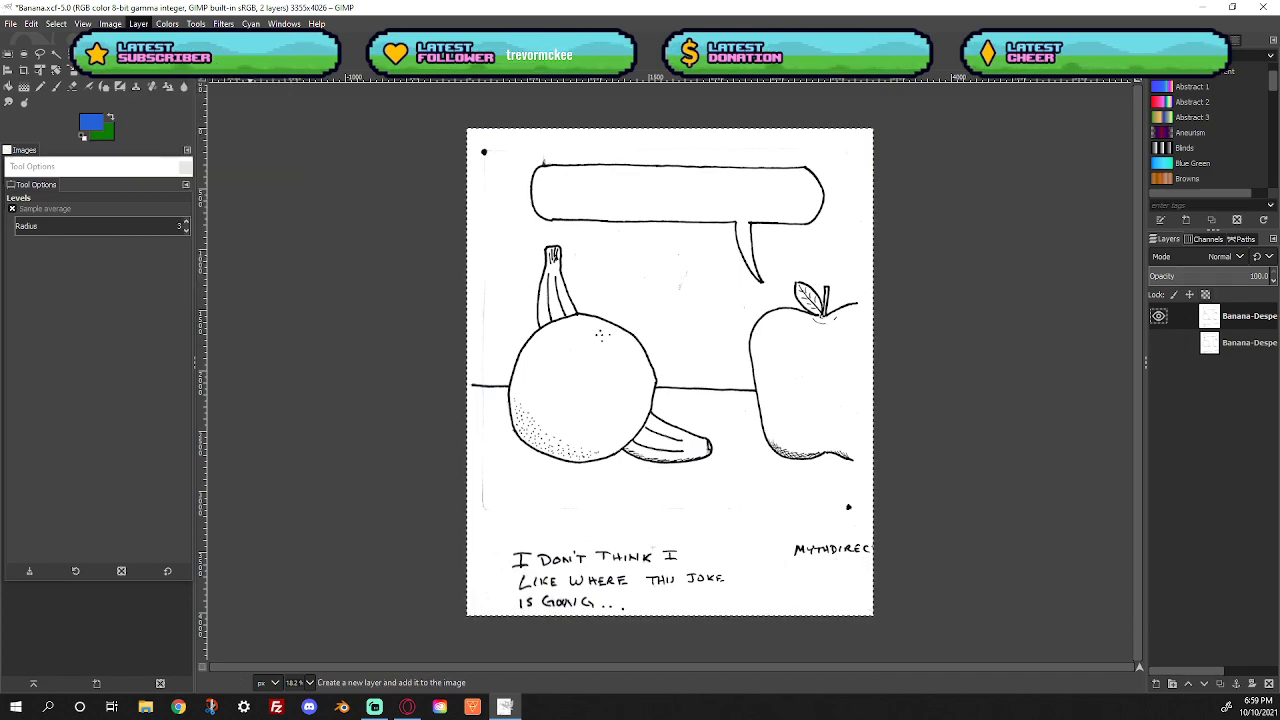
{"action": "key", "text": "Return"}
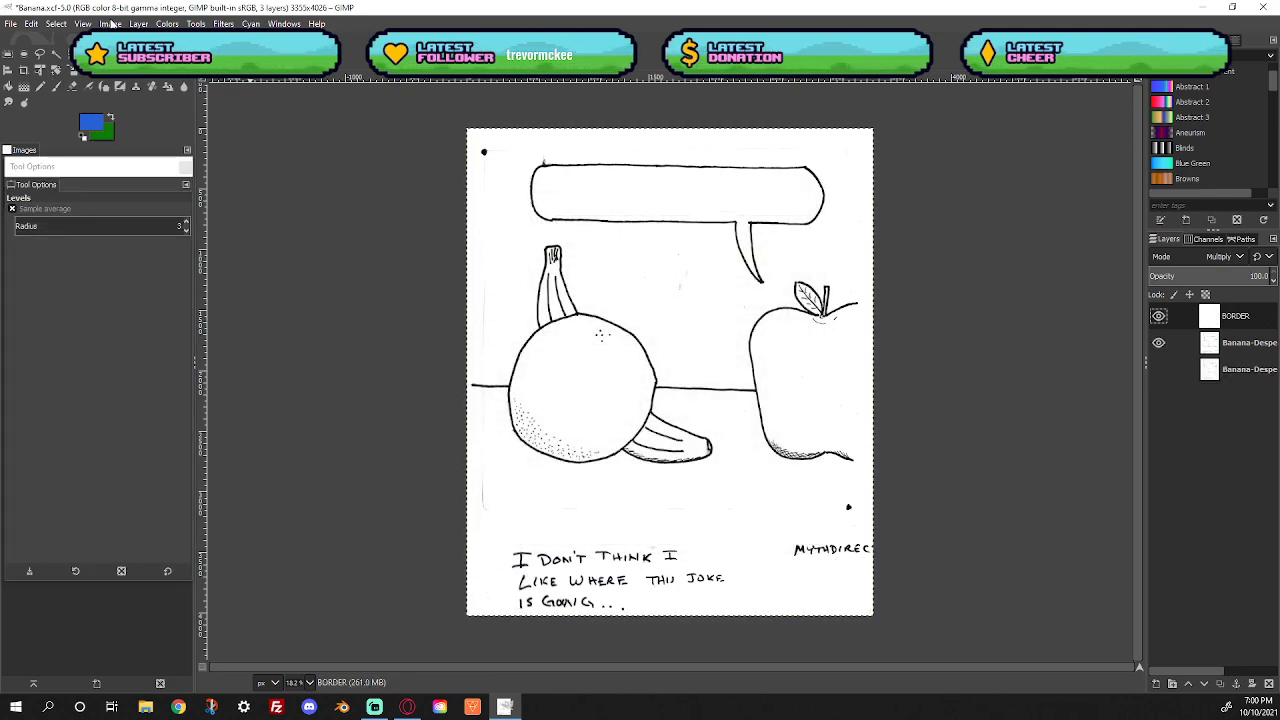
Scale the image proportionally to a height of 2100 px with Cubic interpolation
{"action": "left_click", "coordinate": [113, 23]}
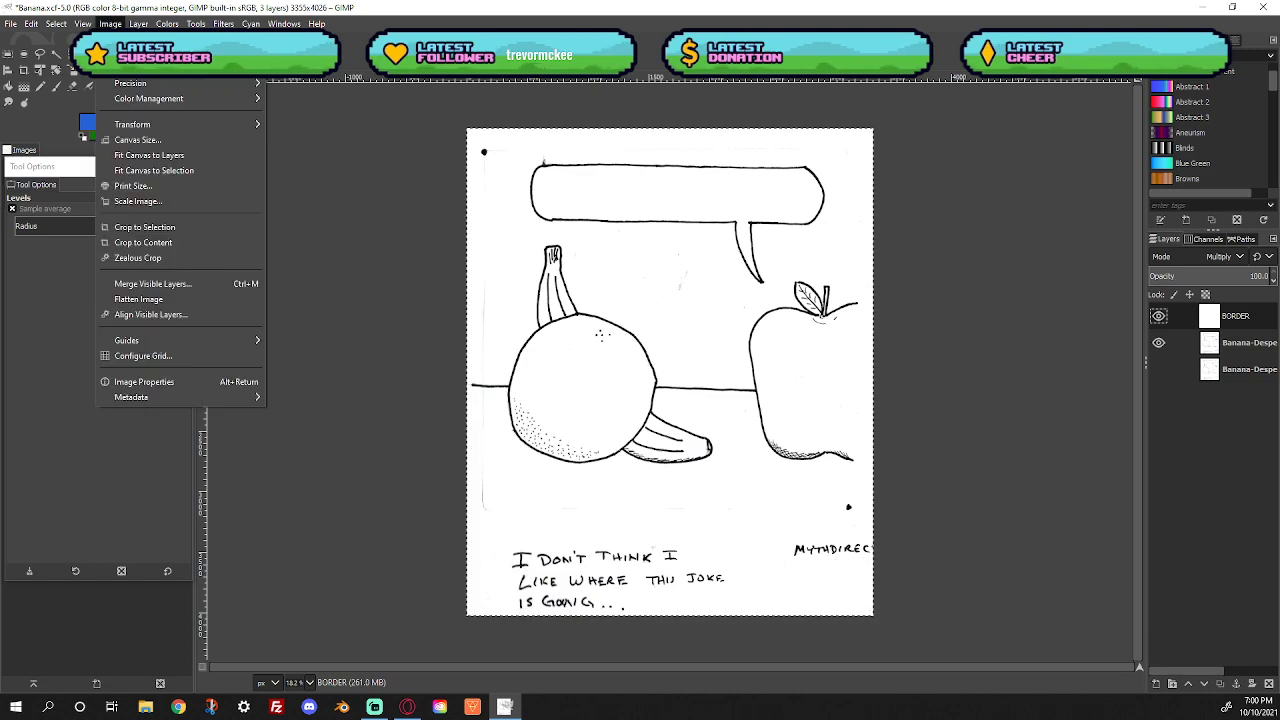
{"action": "left_click", "coordinate": [132, 198]}
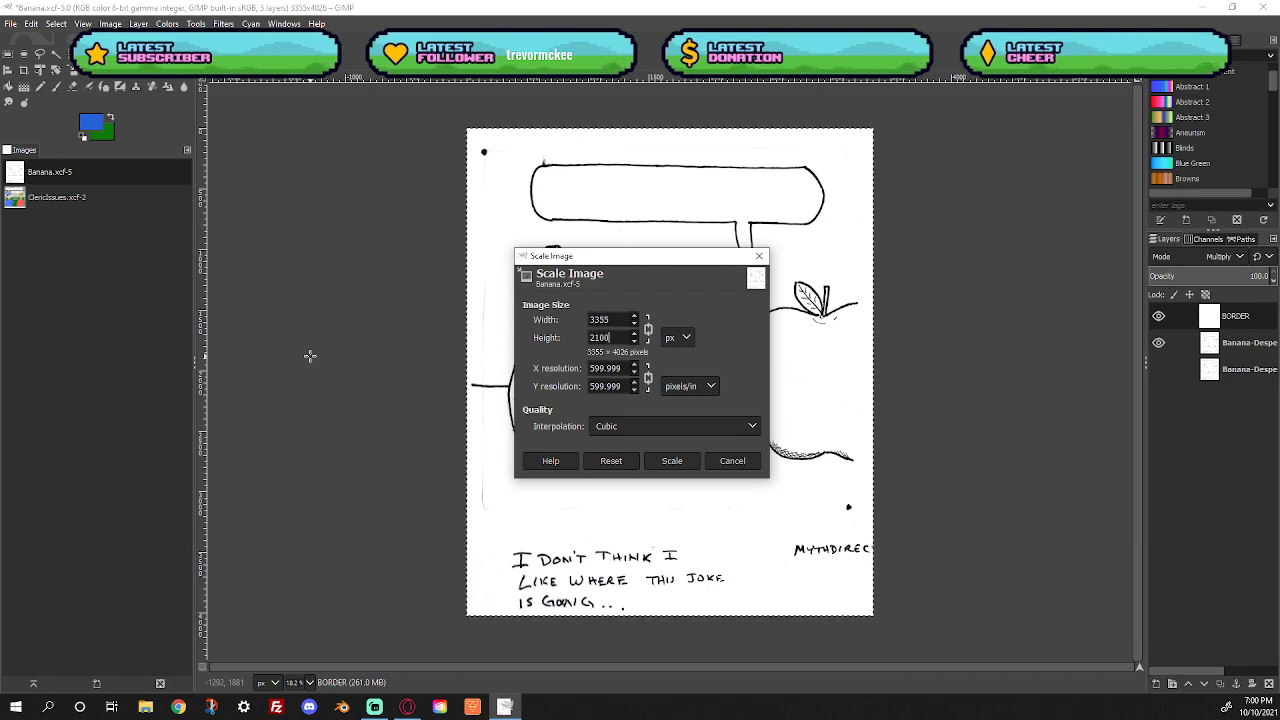
{"action": "left_click", "coordinate": [661, 460]}
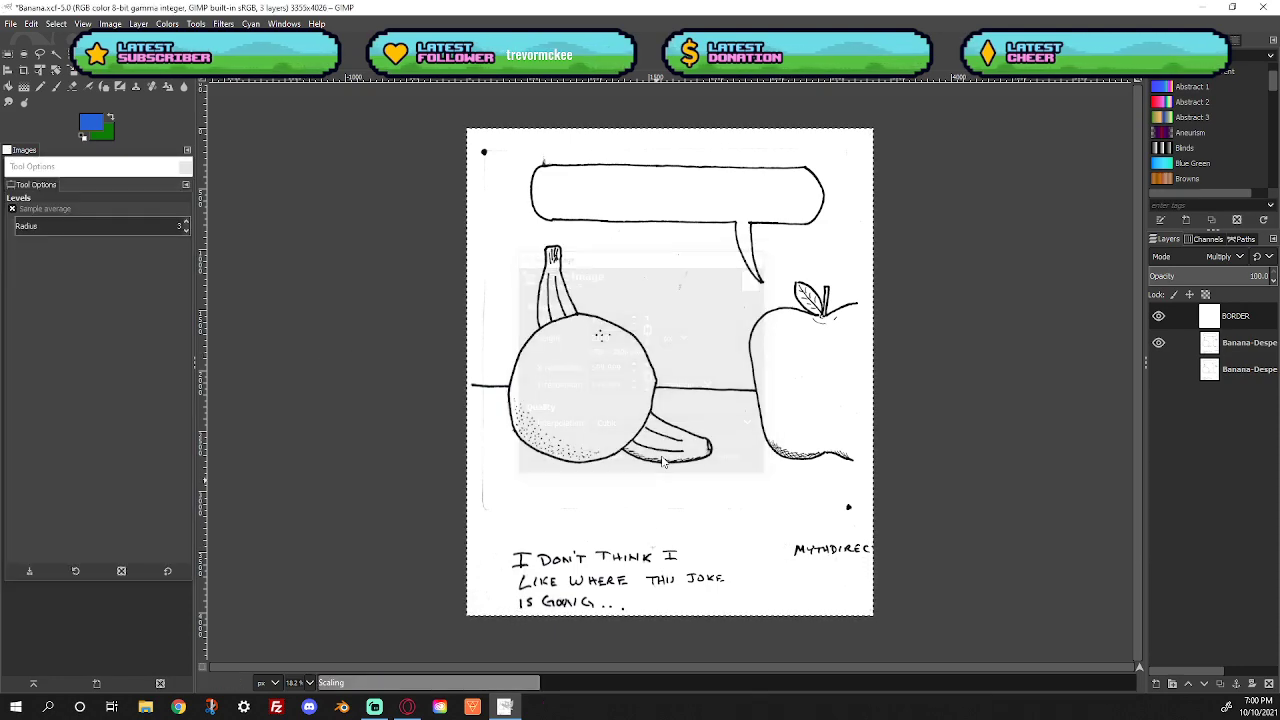
Make a rectangular selection of about 1576 × 1536 px between the two corner dots that mark the comic panel
{"action": "right_click", "coordinate": [676, 386]}
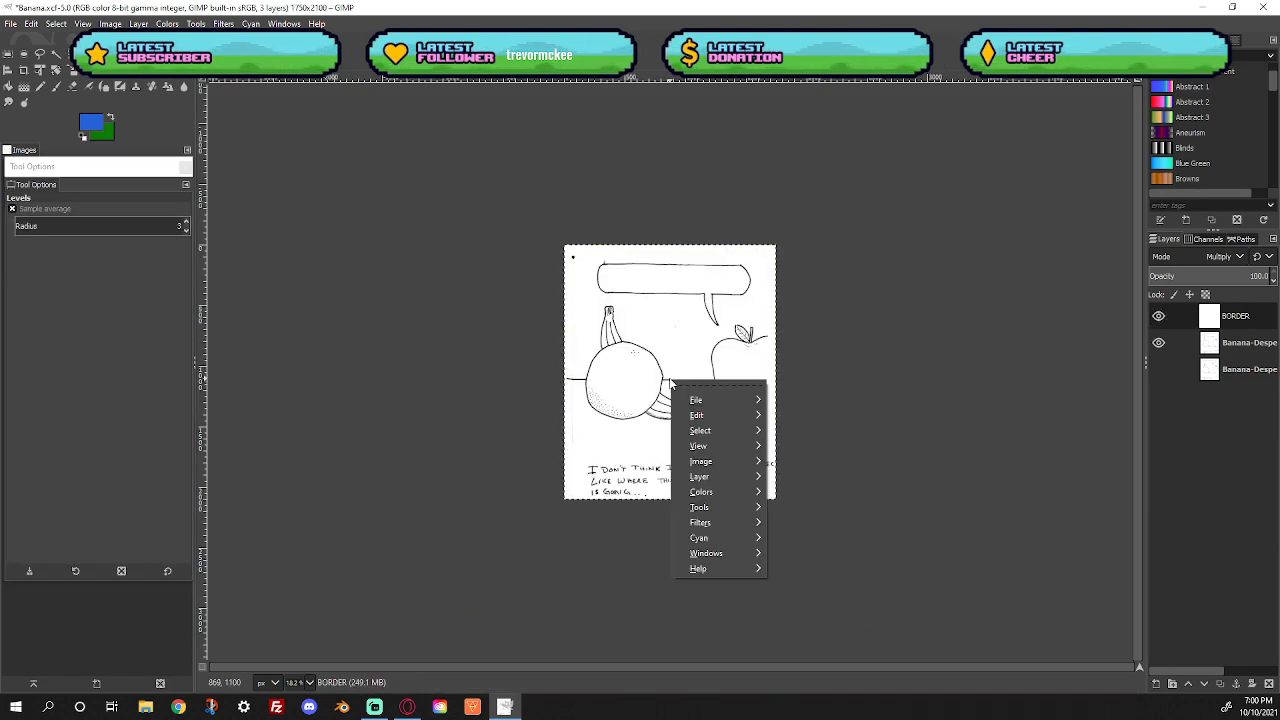
{"action": "mouse_move", "coordinate": [700, 445]}
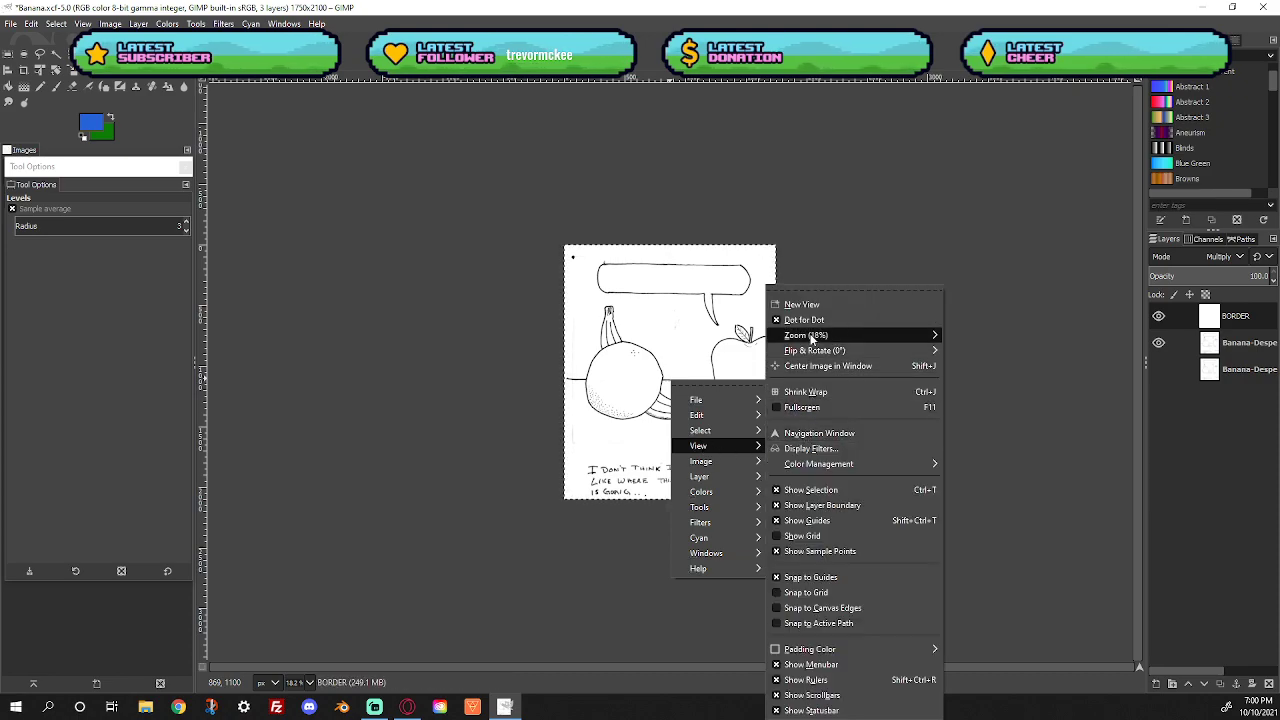
{"action": "mouse_move", "coordinate": [814, 335]}
{"action": "left_click", "coordinate": [1004, 391]}
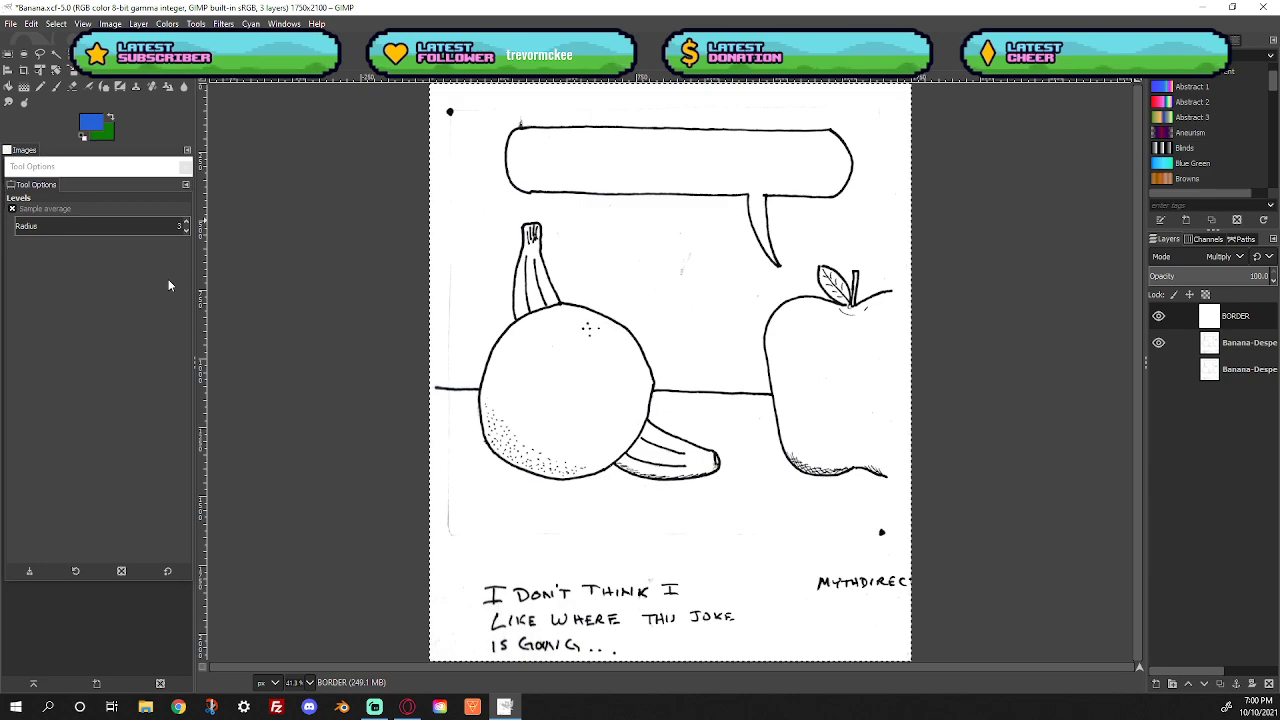
{"action": "left_click", "coordinate": [10, 56]}
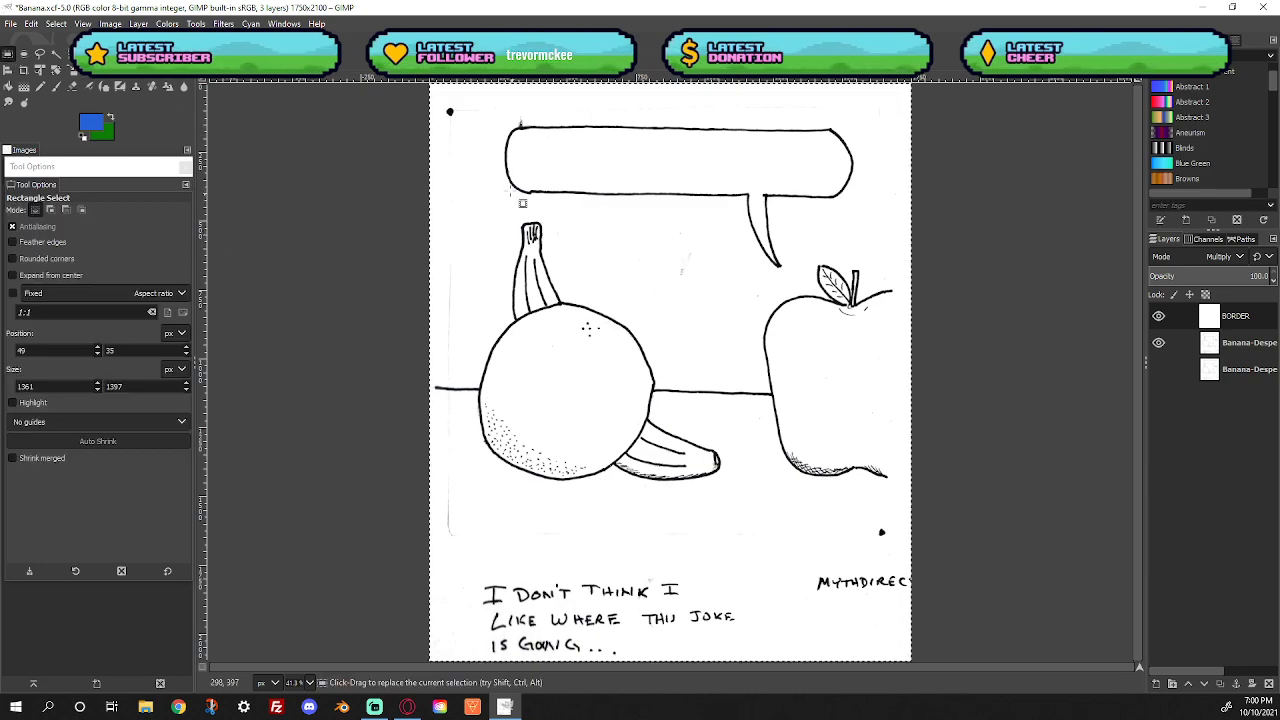
{"action": "mouse_move", "coordinate": [449, 111]}
{"action": "left_mouse_down"}
{"action": "mouse_move", "coordinate": [890, 506]}
{"action": "mouse_move", "coordinate": [881, 532]}
{"action": "left_mouse_up"}
Try converting the panel selection into a border selection, and undo it
{"action": "left_click", "coordinate": [57, 23]}
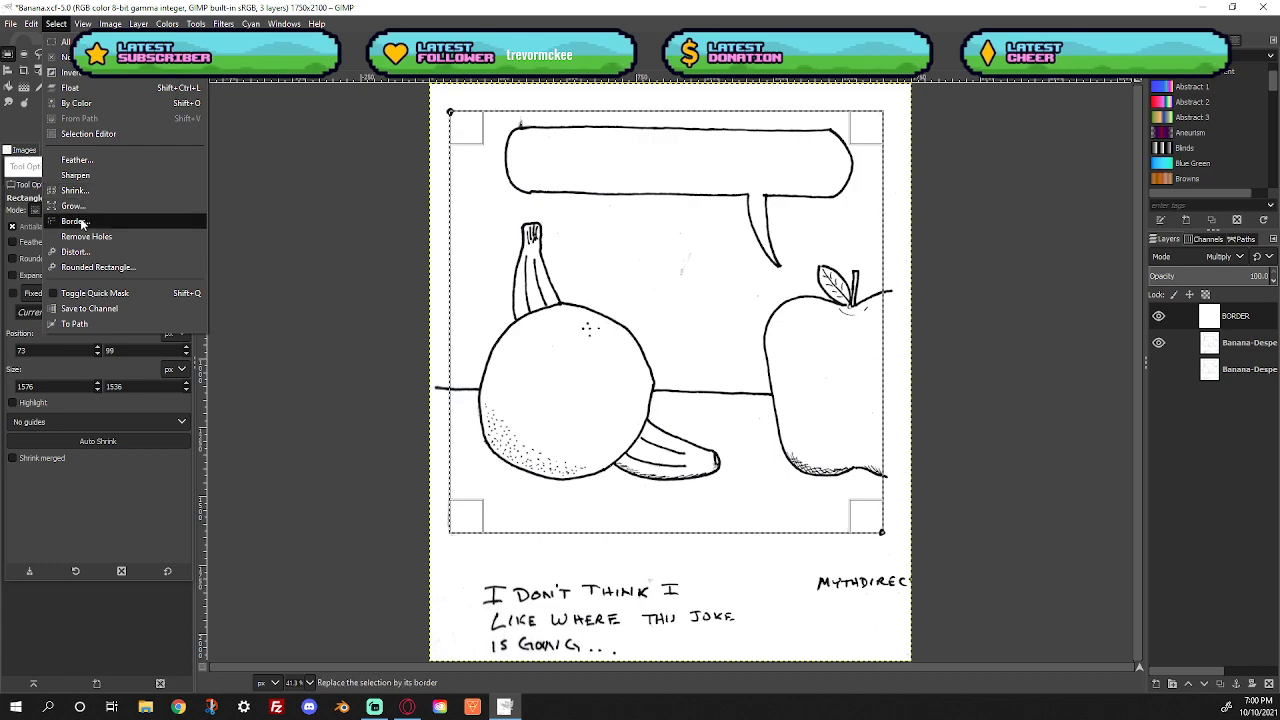
{"action": "left_click", "coordinate": [80, 219]}
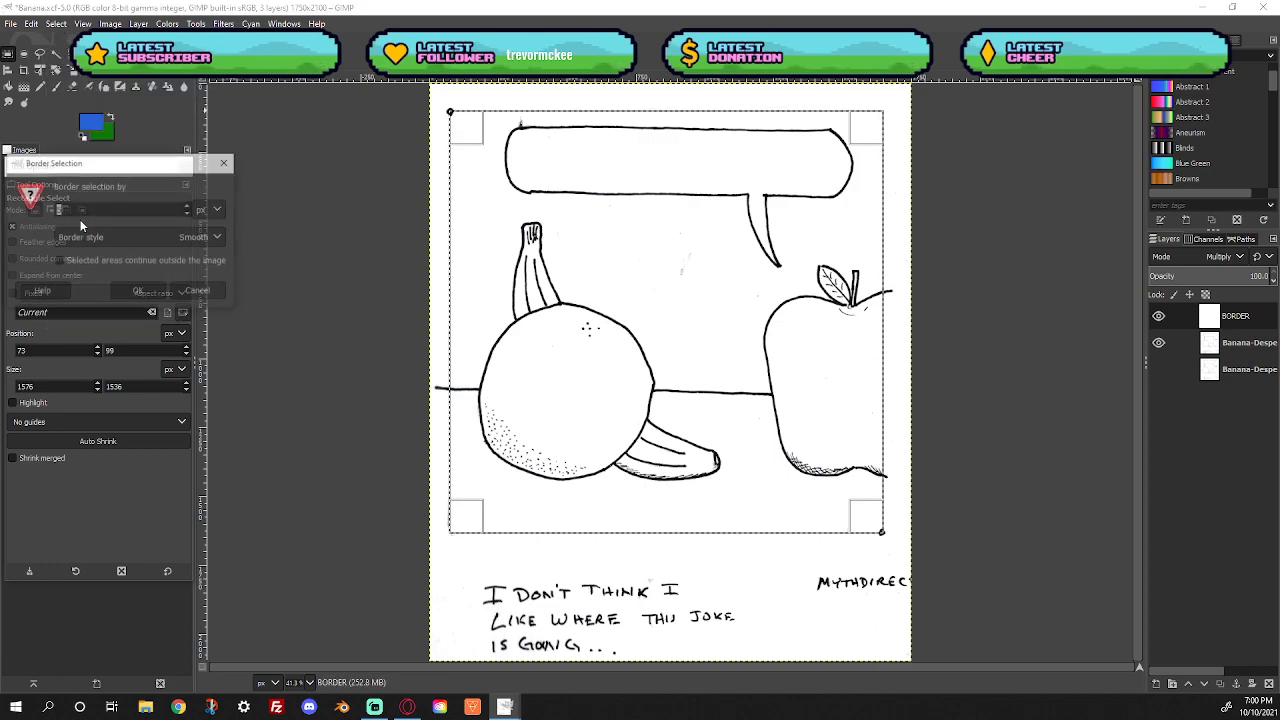
{"action": "left_click", "coordinate": [139, 291]}
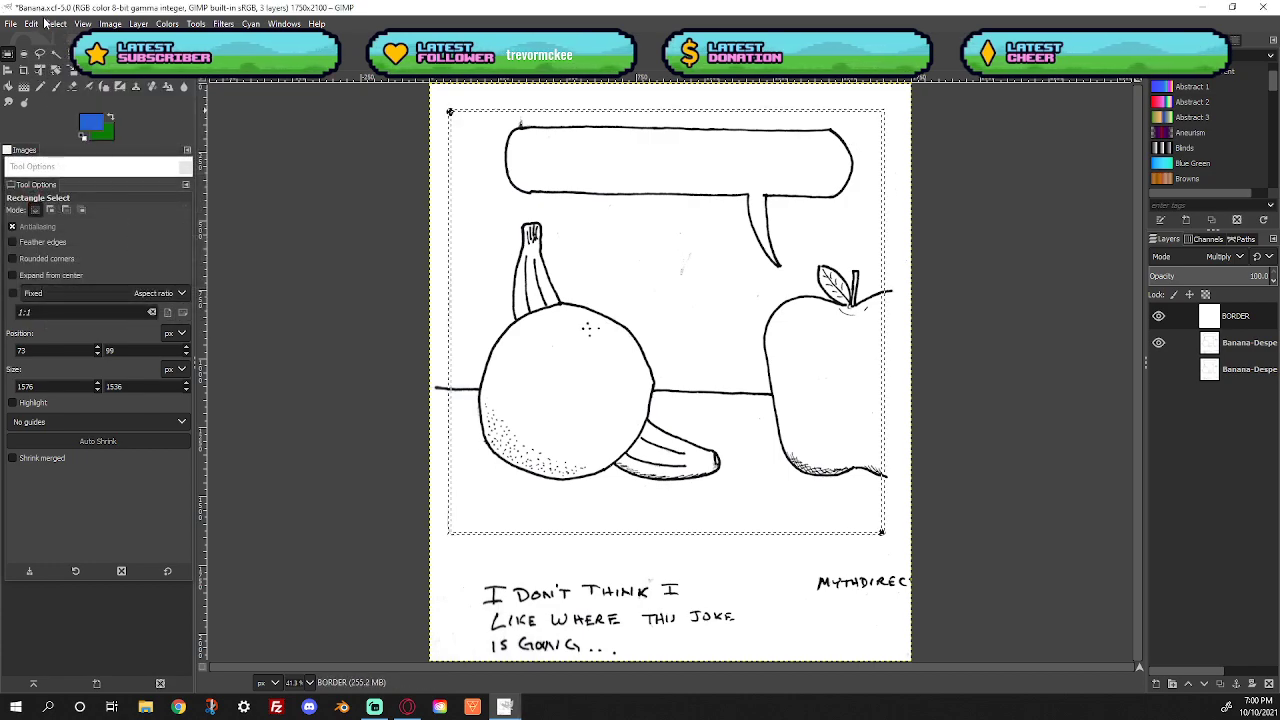
{"action": "left_click", "coordinate": [35, 25]}
{"action": "left_click", "coordinate": [40, 41]}
Convert the rectangular panel selection into a Smooth border selection
{"action": "left_click", "coordinate": [57, 23]}
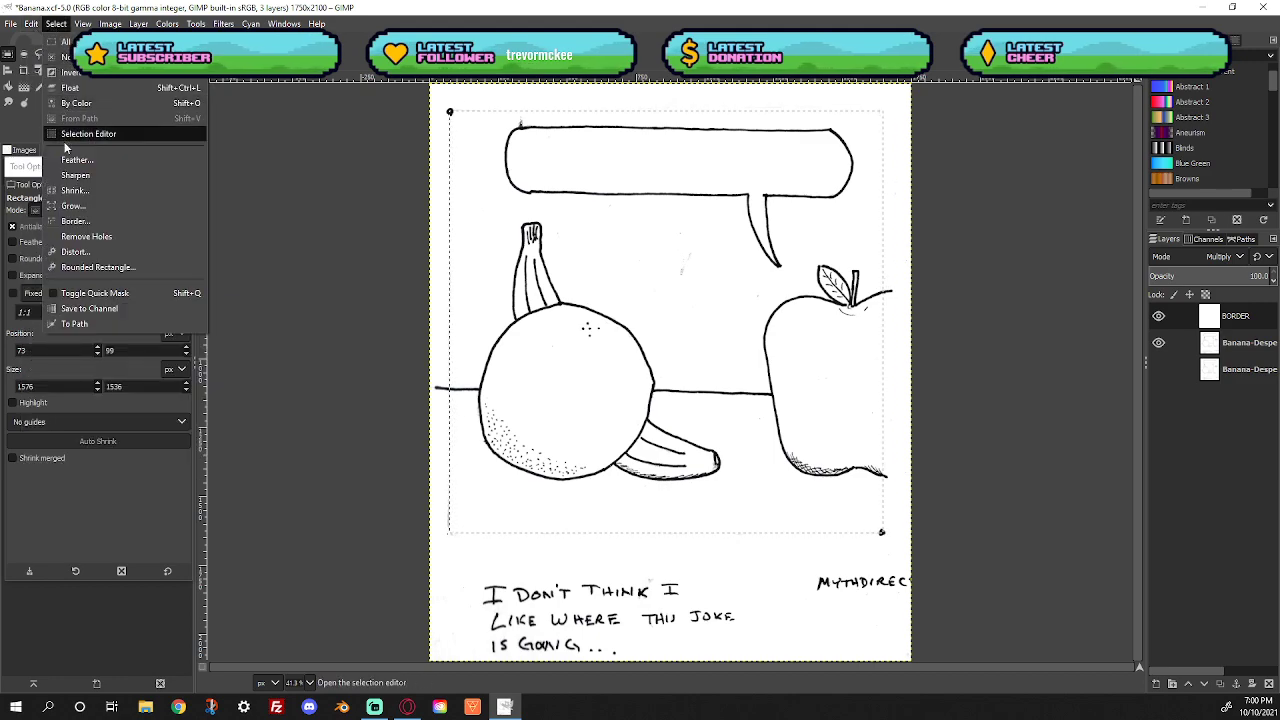
{"action": "left_click", "coordinate": [75, 221]}
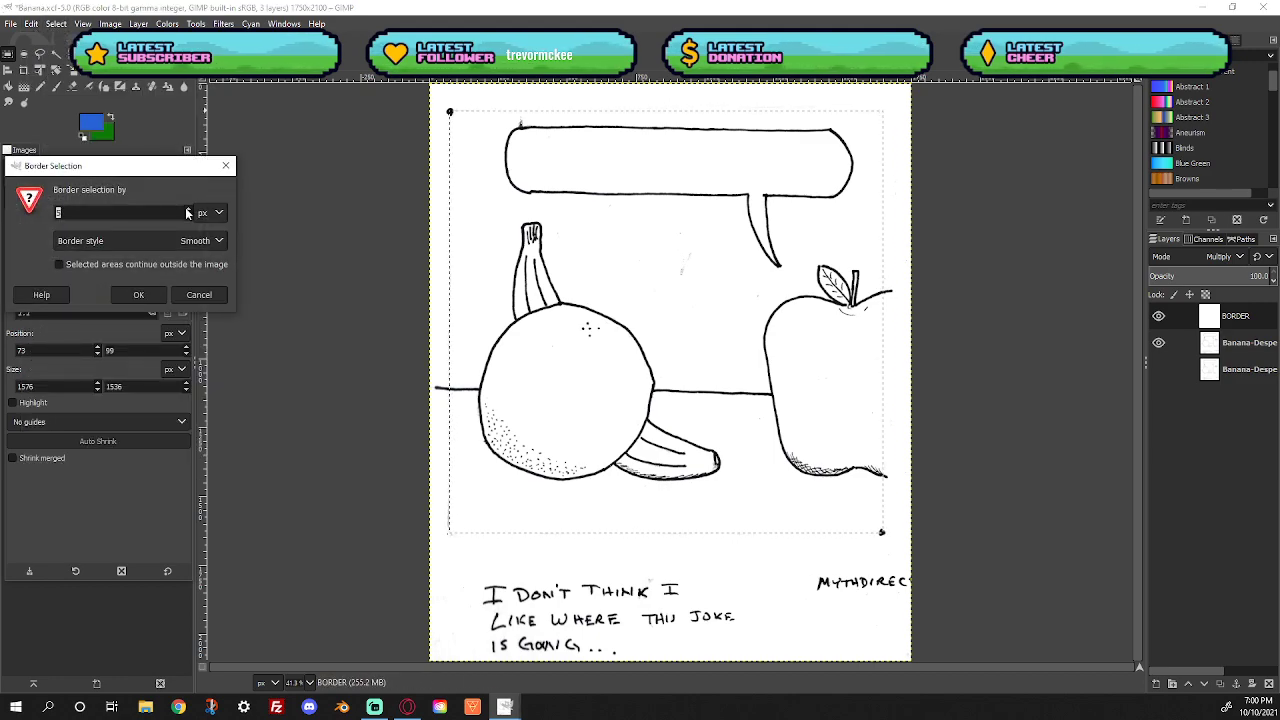
{"action": "left_click", "coordinate": [145, 295]}
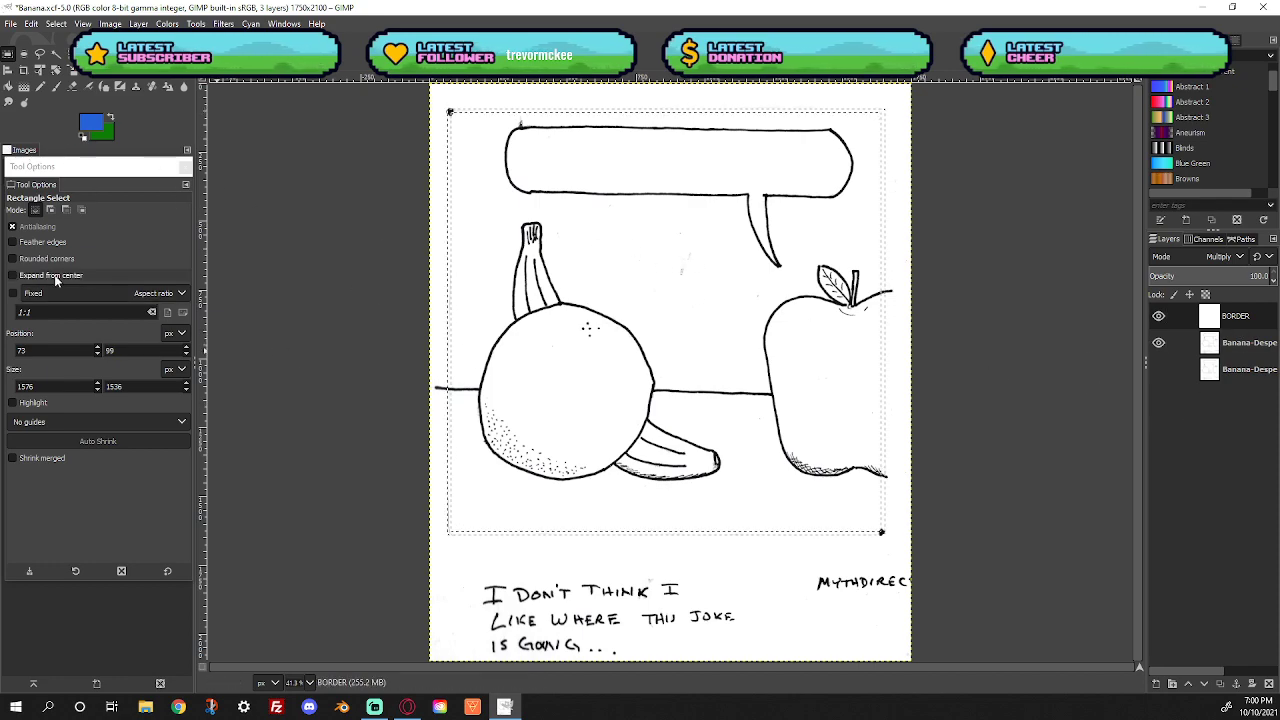
Reset the colours to black and white, fill the border selection with black on the BORDER layer, and deselect
{"action": "left_click", "coordinate": [84, 138]}
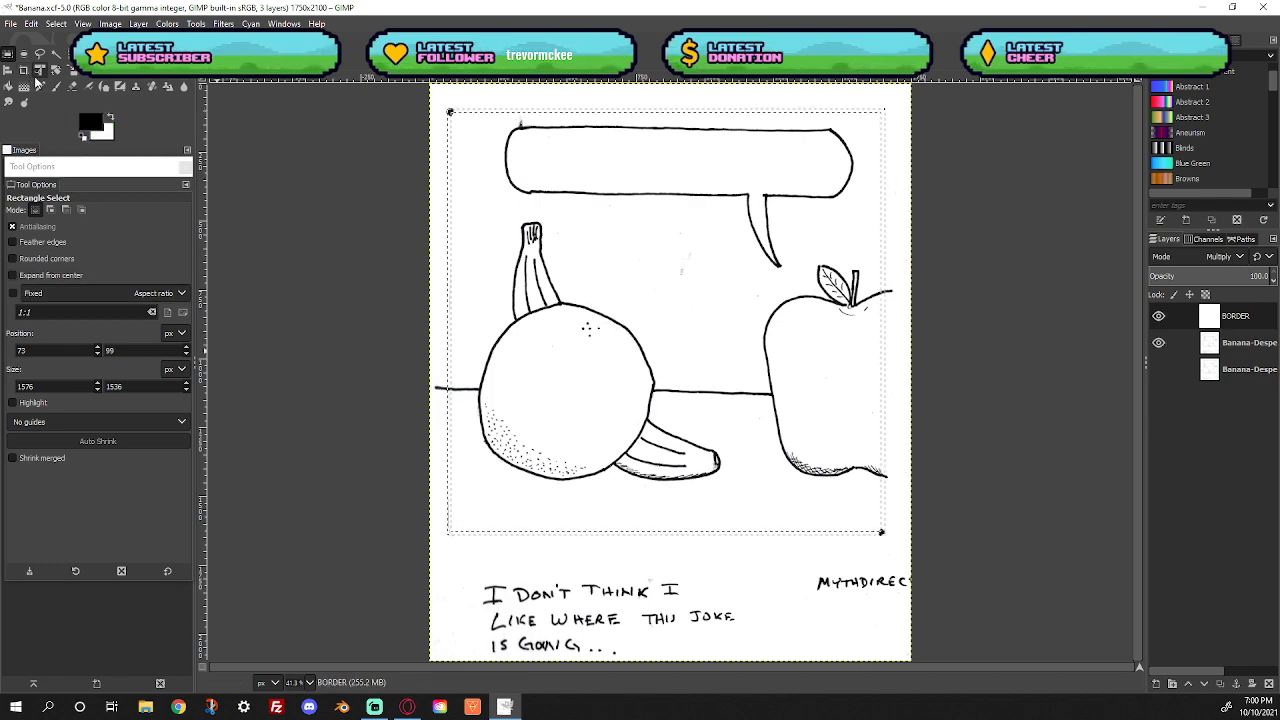
{"action": "left_click", "coordinate": [31, 23]}
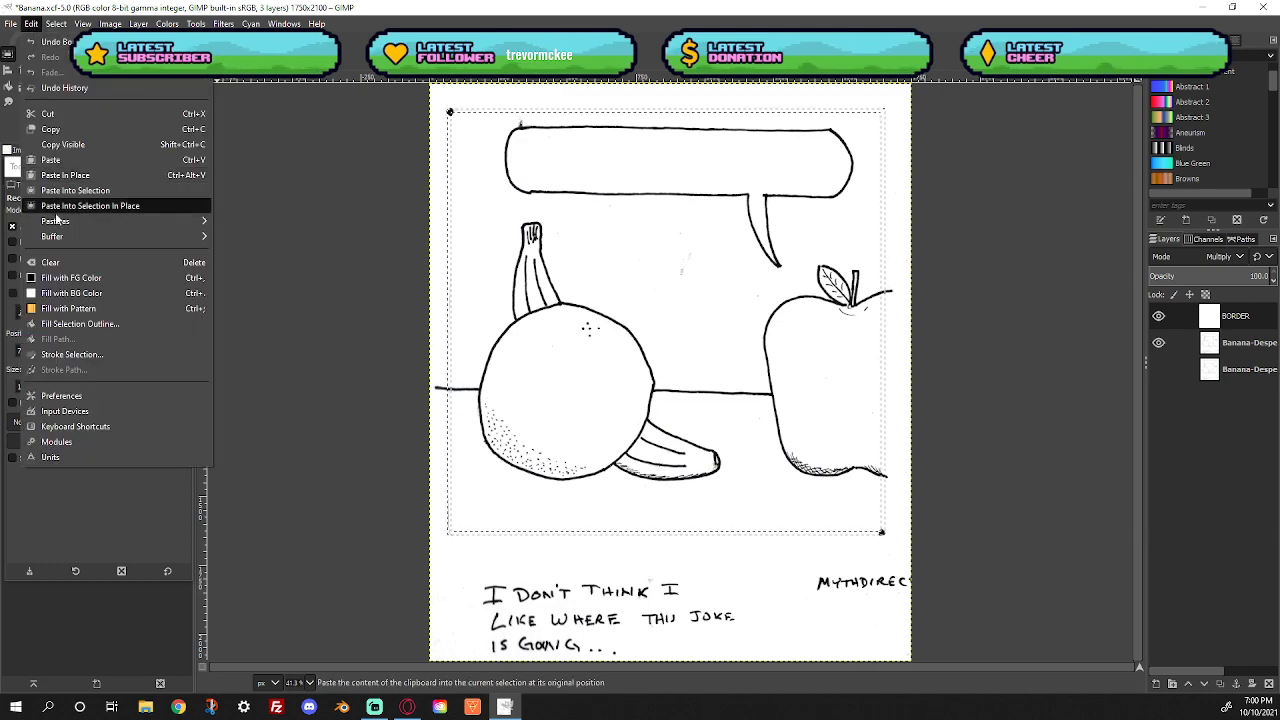
{"action": "left_click", "coordinate": [57, 281]}
{"action": "left_click", "coordinate": [55, 23]}
{"action": "left_click", "coordinate": [60, 59]}
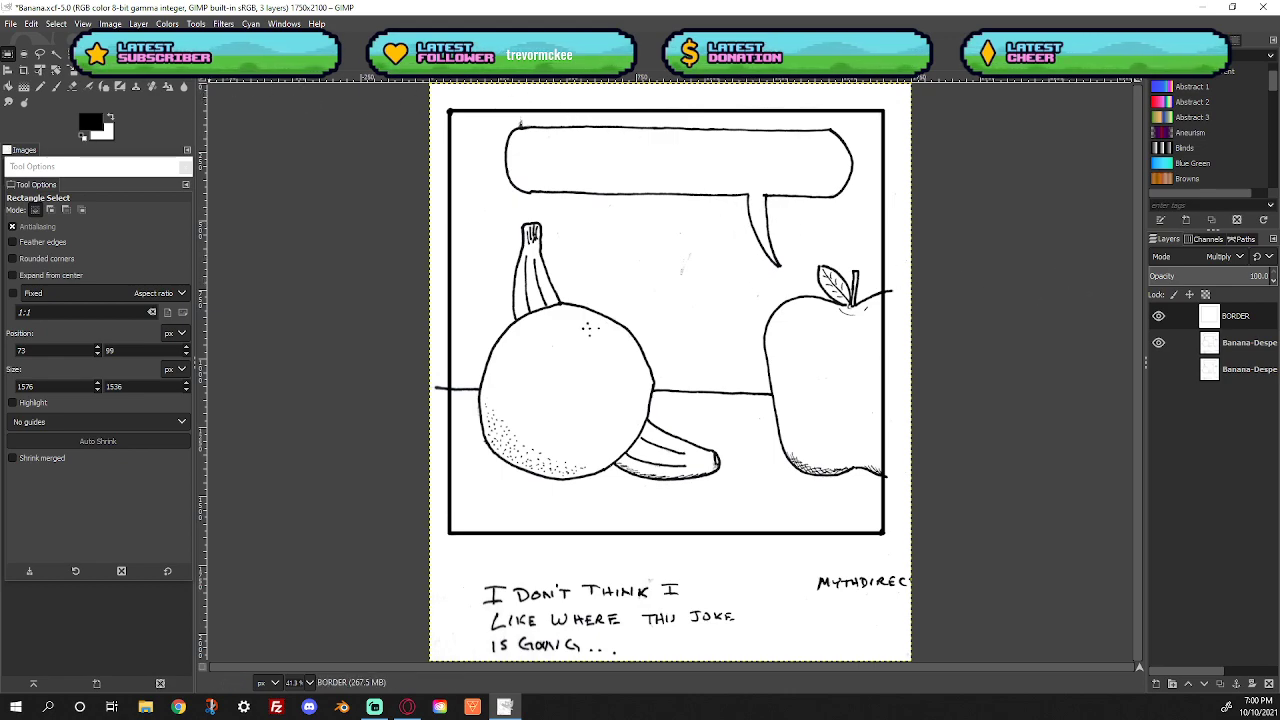
Set up the Eraser with a brush size of 54 and make the visible sketch copy the active layer
{"action": "key", "text": "z"}
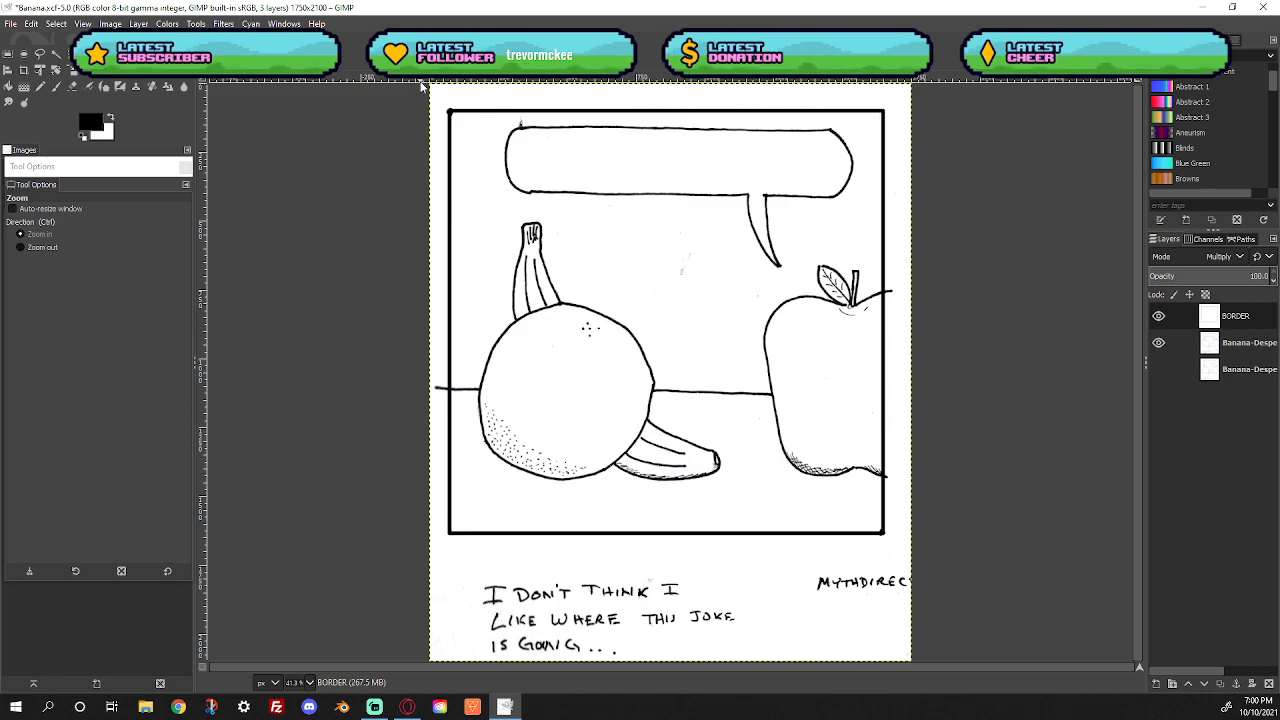
{"action": "left_click", "coordinate": [72, 86]}
{"action": "scroll", "coordinate": [156, 282], "scroll_direction": "up", "scroll_amount": 5}
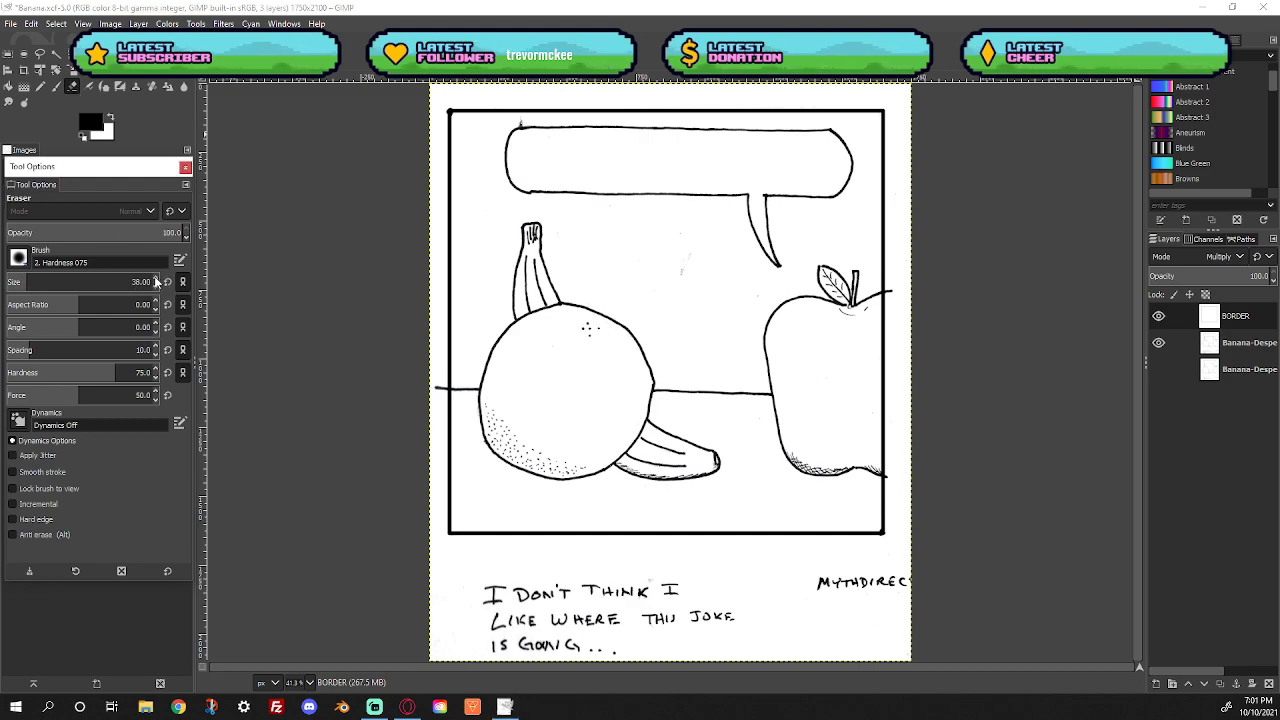
{"action": "scroll", "coordinate": [156, 282], "scroll_direction": "up", "scroll_amount": 1}
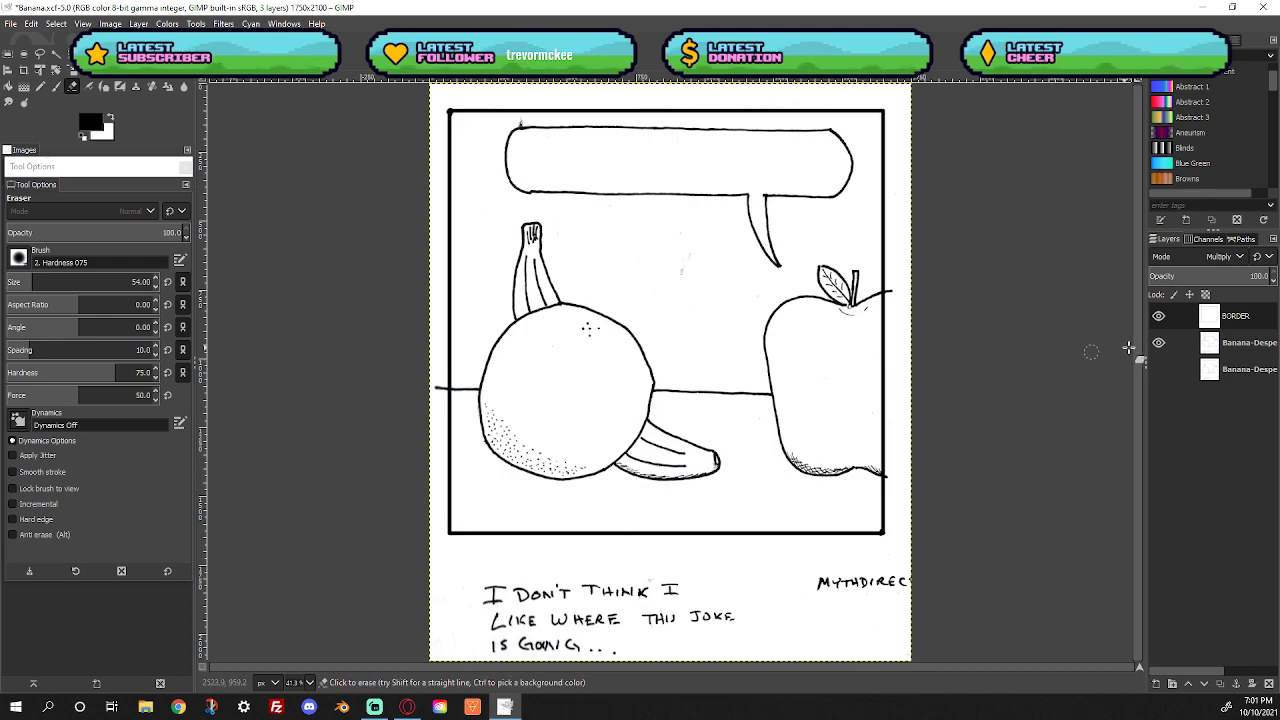
{"action": "left_click", "coordinate": [1210, 342]}
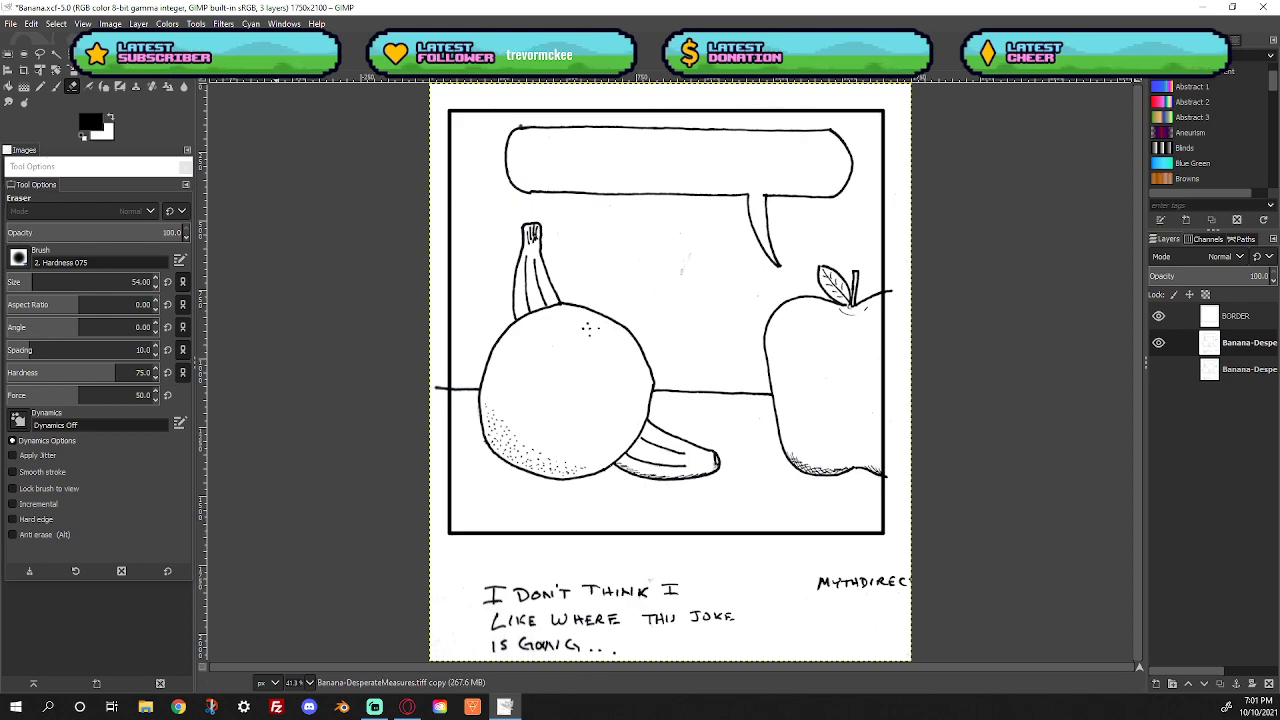
Reduce the Eraser size to 28 and erase the stray marks around the upper-left corner of the speech bubble
{"action": "key", "text": "z"}
{"action": "left_click_drag", "start_coordinate": [482, 128], "coordinate": [558, 160]}
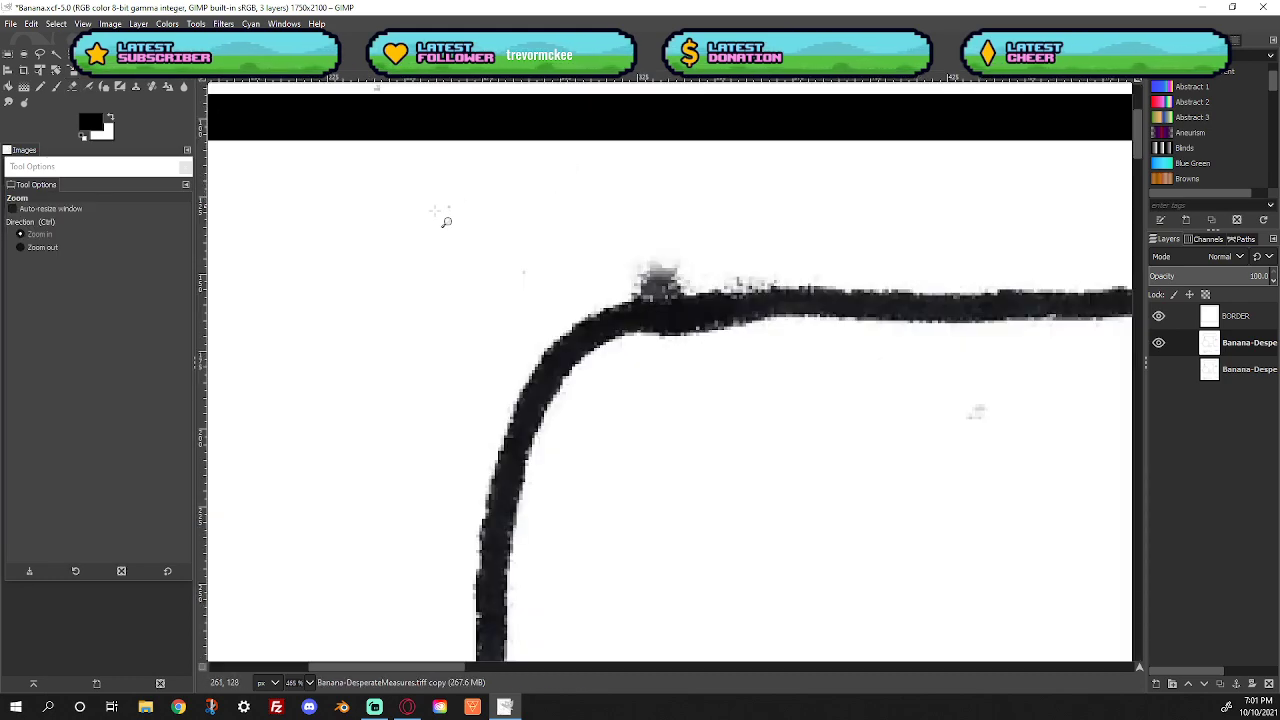
{"action": "left_click", "coordinate": [73, 86]}
{"action": "left_click", "coordinate": [651, 220]}
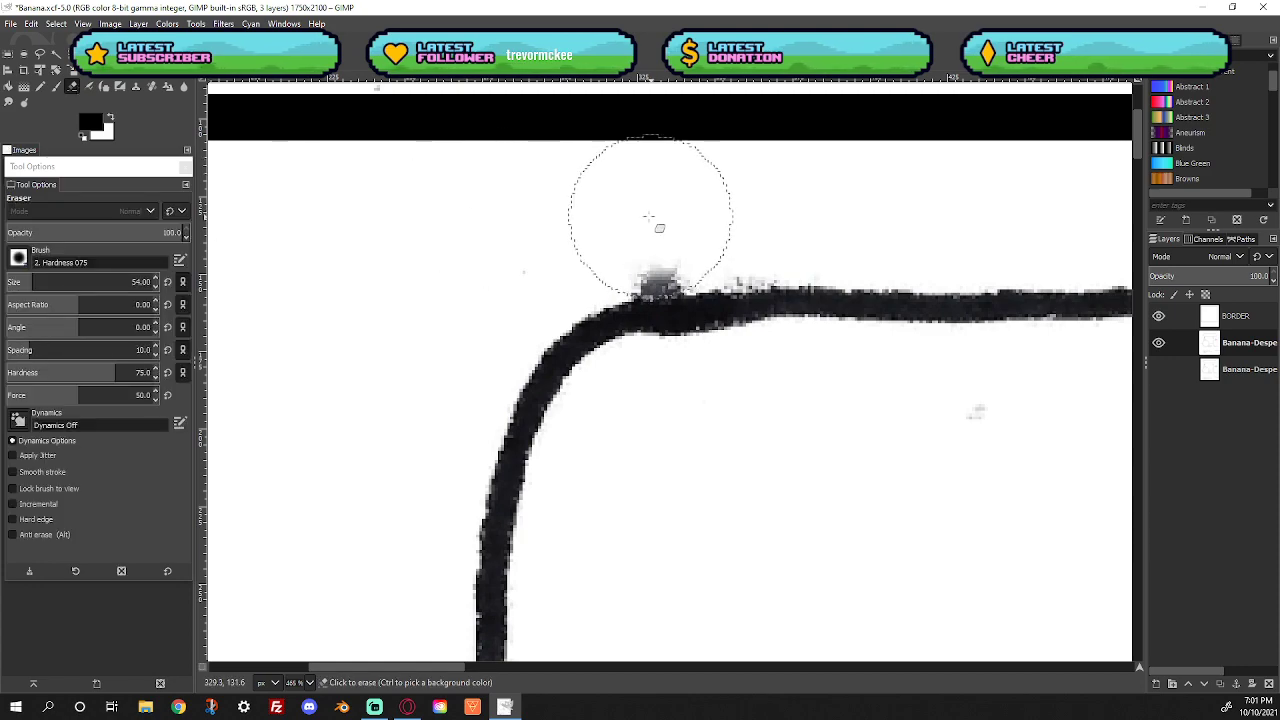
{"action": "left_click", "coordinate": [156, 287]}
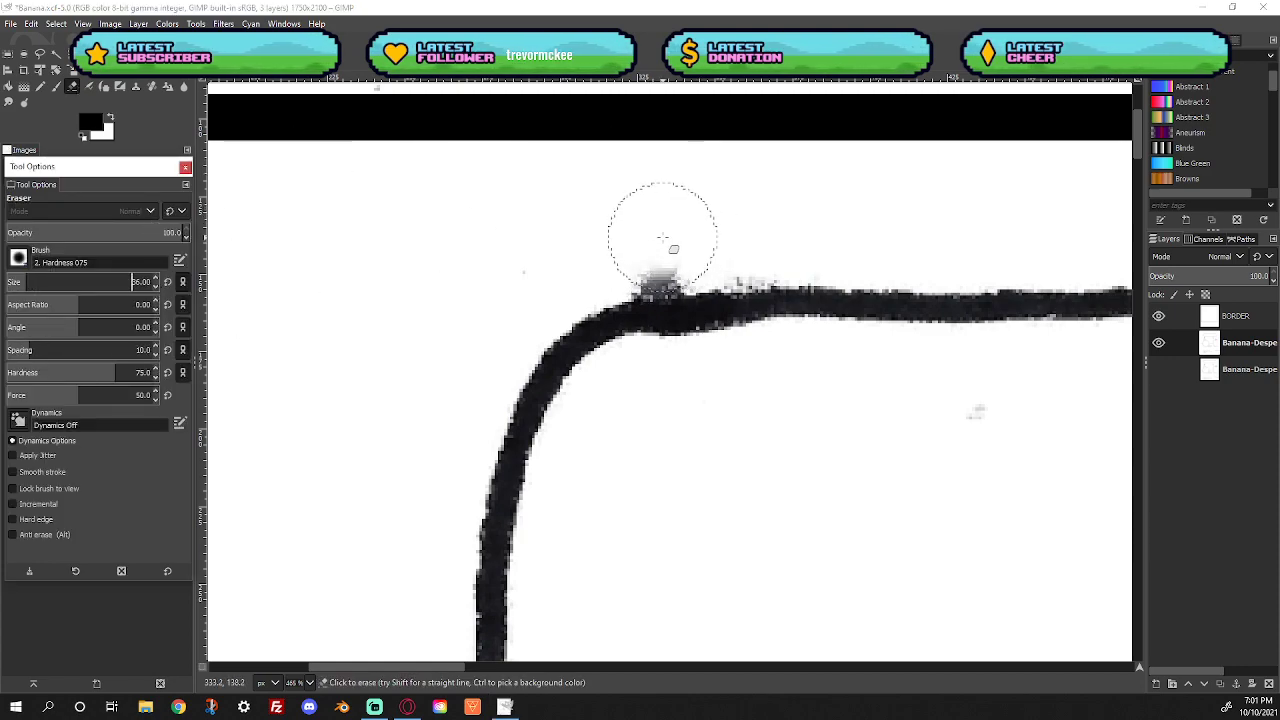
{"action": "left_click", "coordinate": [156, 288]}
{"action": "mouse_move", "coordinate": [643, 263]}
{"action": "left_mouse_down"}
{"action": "mouse_move", "coordinate": [694, 246]}
{"action": "mouse_move", "coordinate": [676, 260]}
{"action": "left_mouse_up"}
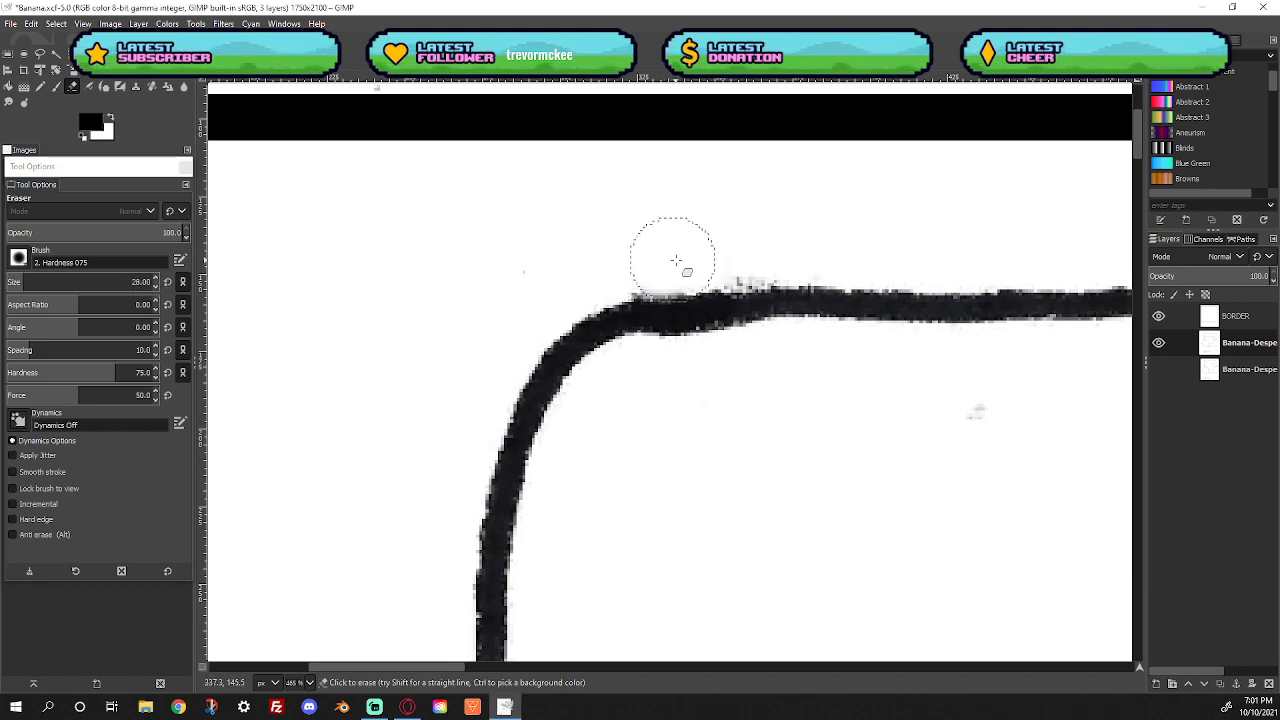
{"action": "left_click", "coordinate": [978, 414]}
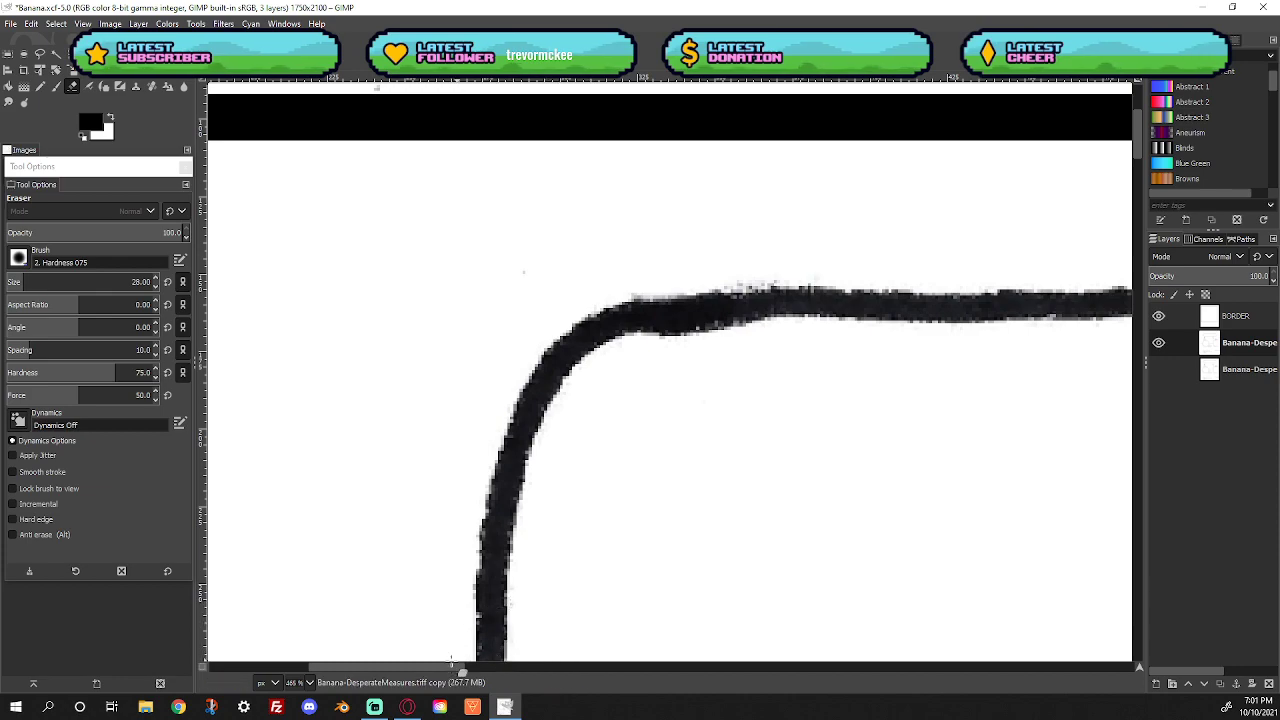
Erase the line overshoot and smudges around the right end of the speech bubble
{"action": "left_click_drag", "start_coordinate": [456, 665], "coordinate": [1045, 662]}
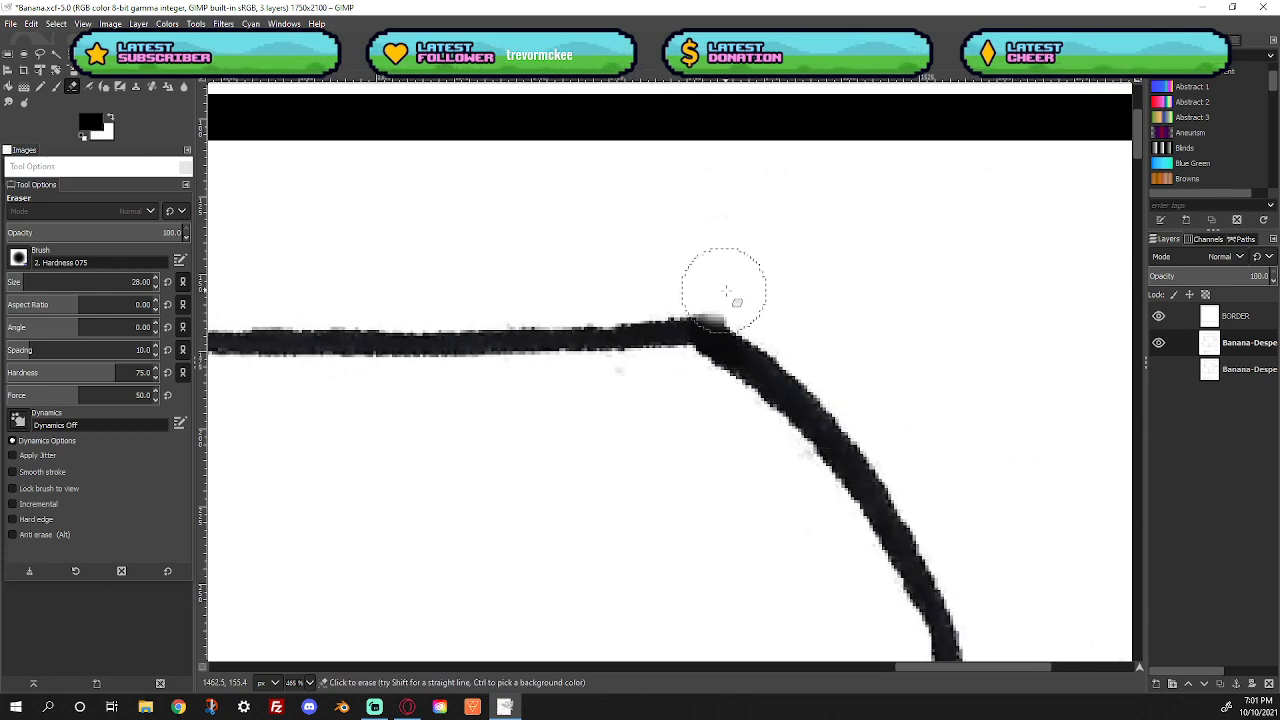
{"action": "scroll", "coordinate": [977, 503], "scroll_direction": "down", "scroll_amount": 3}
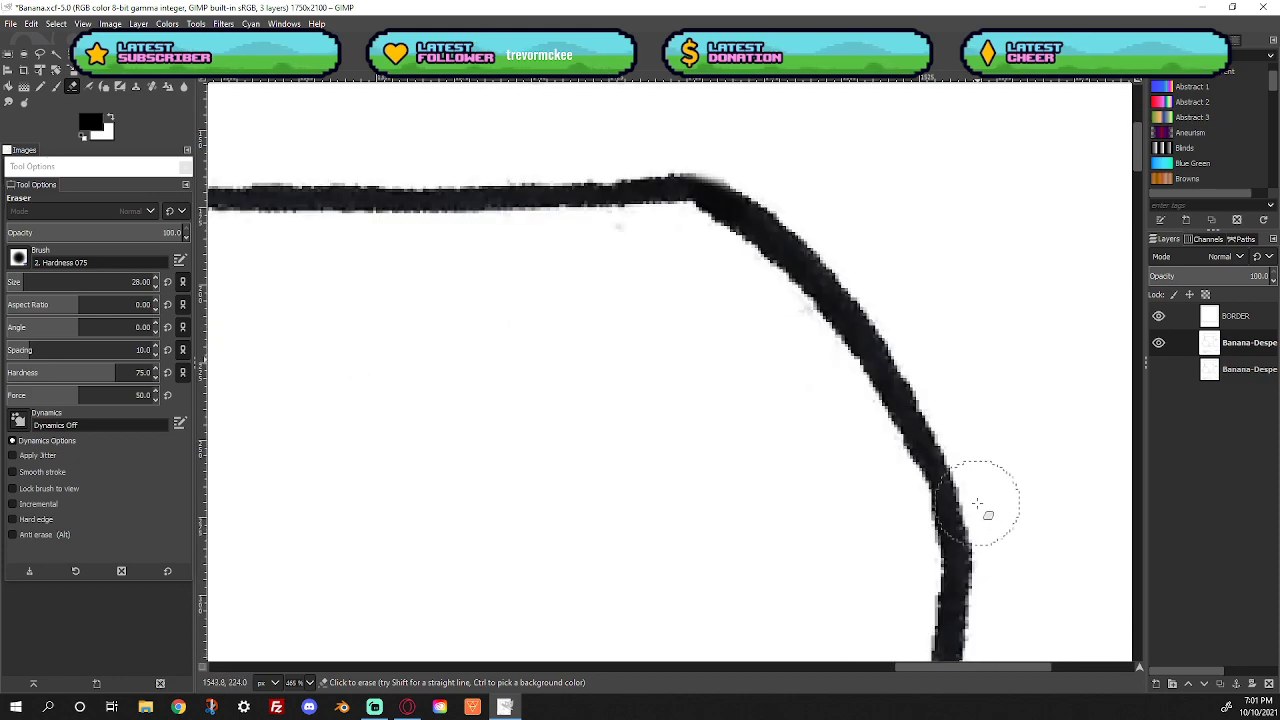
{"action": "scroll", "coordinate": [977, 503], "scroll_direction": "down", "scroll_amount": 15}
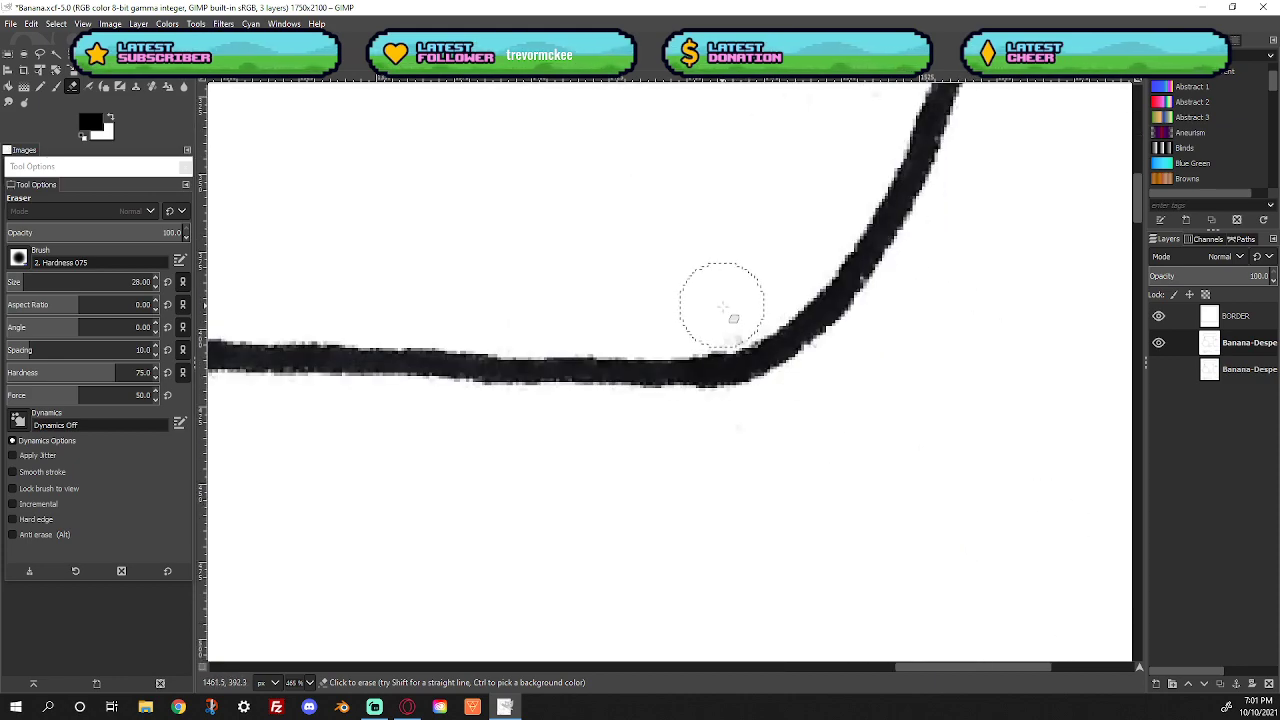
Erase the faint marks inside and outside the upper-right corner of the panel border
{"action": "left_click_drag", "start_coordinate": [890, 668], "coordinate": [960, 566]}
{"action": "scroll", "coordinate": [972, 395], "scroll_direction": "up", "scroll_amount": 3}
{"action": "scroll", "coordinate": [972, 395], "scroll_direction": "up", "scroll_amount": 5}
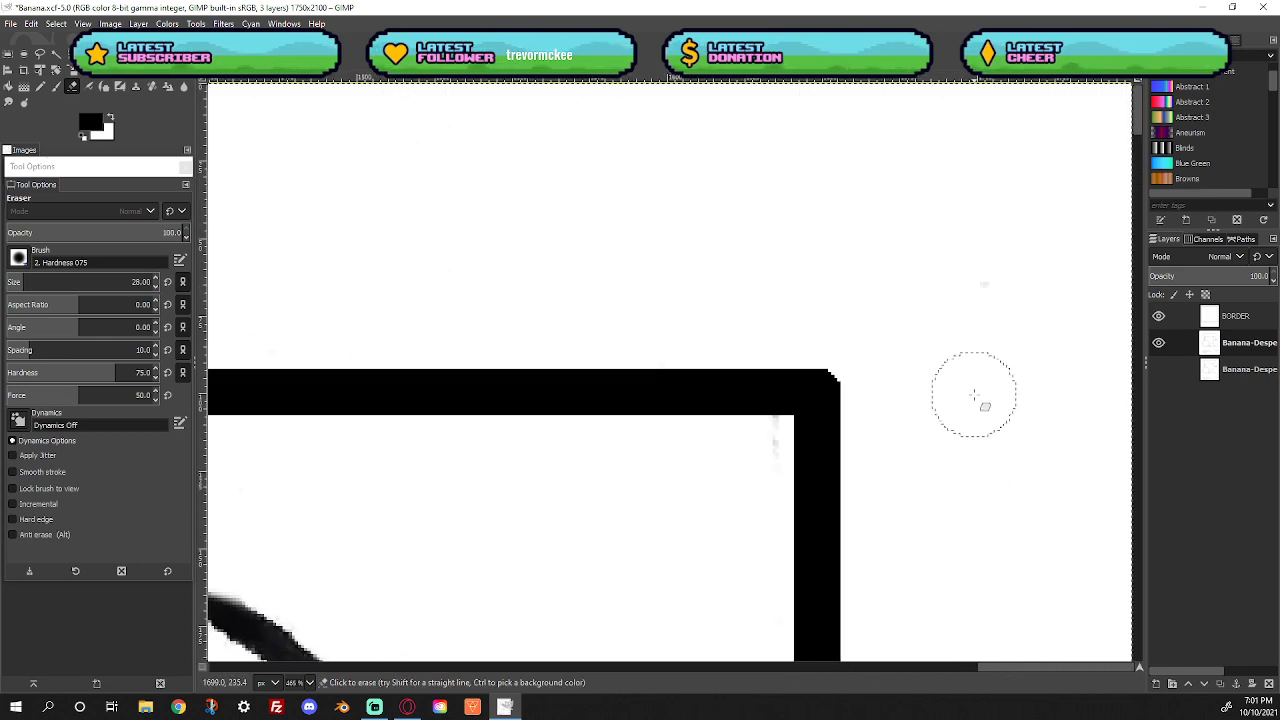
{"action": "mouse_move", "coordinate": [974, 396]}
{"action": "left_mouse_down"}
{"action": "mouse_move", "coordinate": [780, 408]}
{"action": "mouse_move", "coordinate": [775, 477]}
{"action": "mouse_move", "coordinate": [806, 323]}
{"action": "left_mouse_up"}
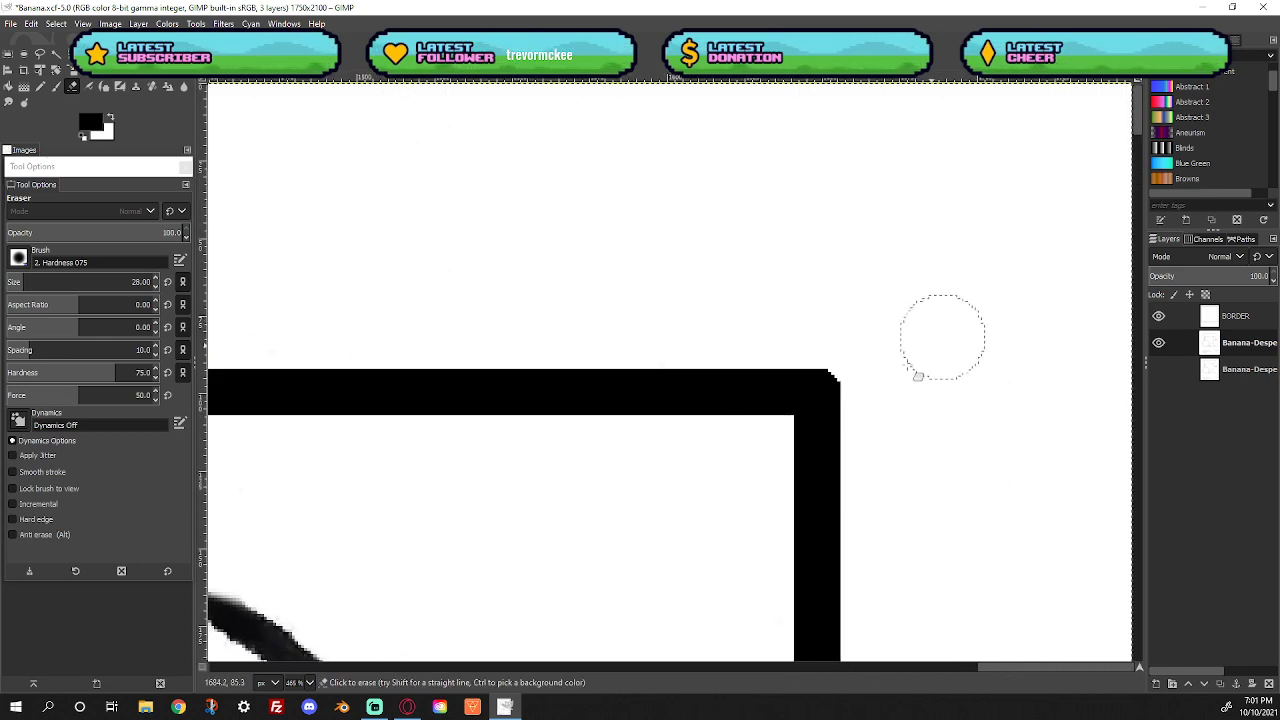
Erase the specks and the apple outline's overhanging ends outside the right panel border, down to its lower corner
{"action": "scroll", "coordinate": [895, 441], "scroll_direction": "down", "scroll_amount": 15}
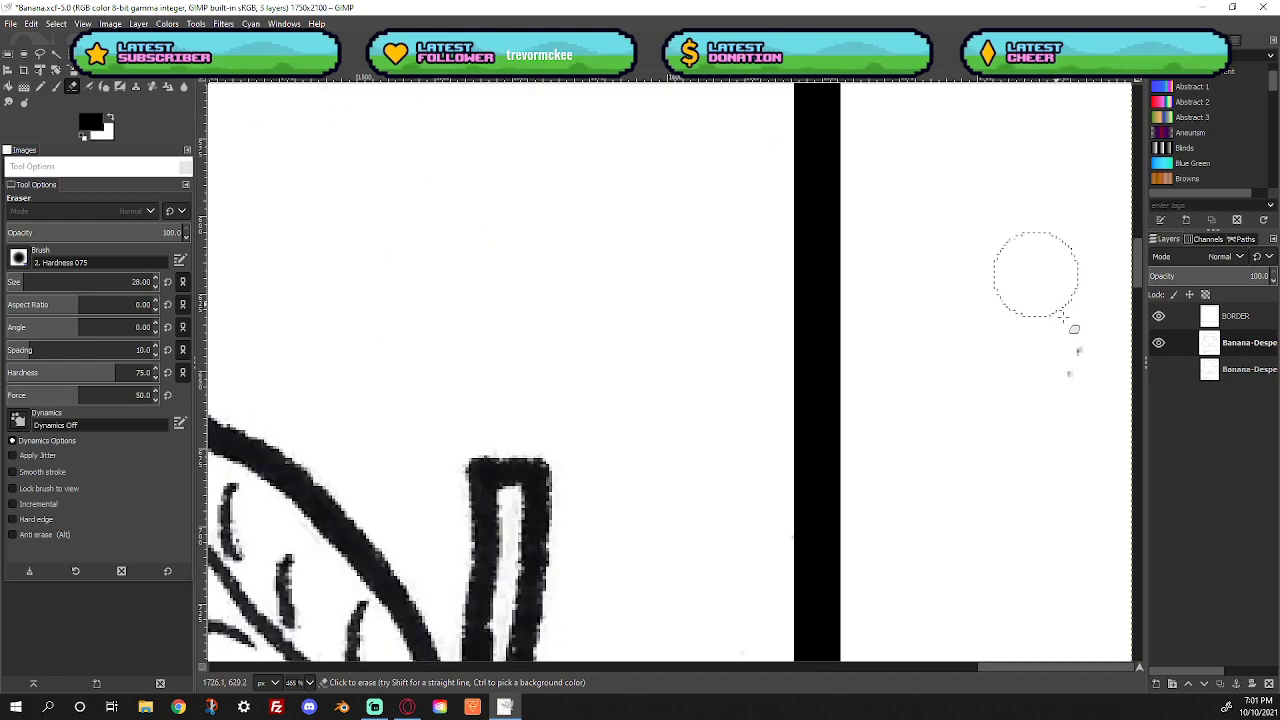
{"action": "scroll", "coordinate": [999, 385], "scroll_direction": "down", "scroll_amount": 8}
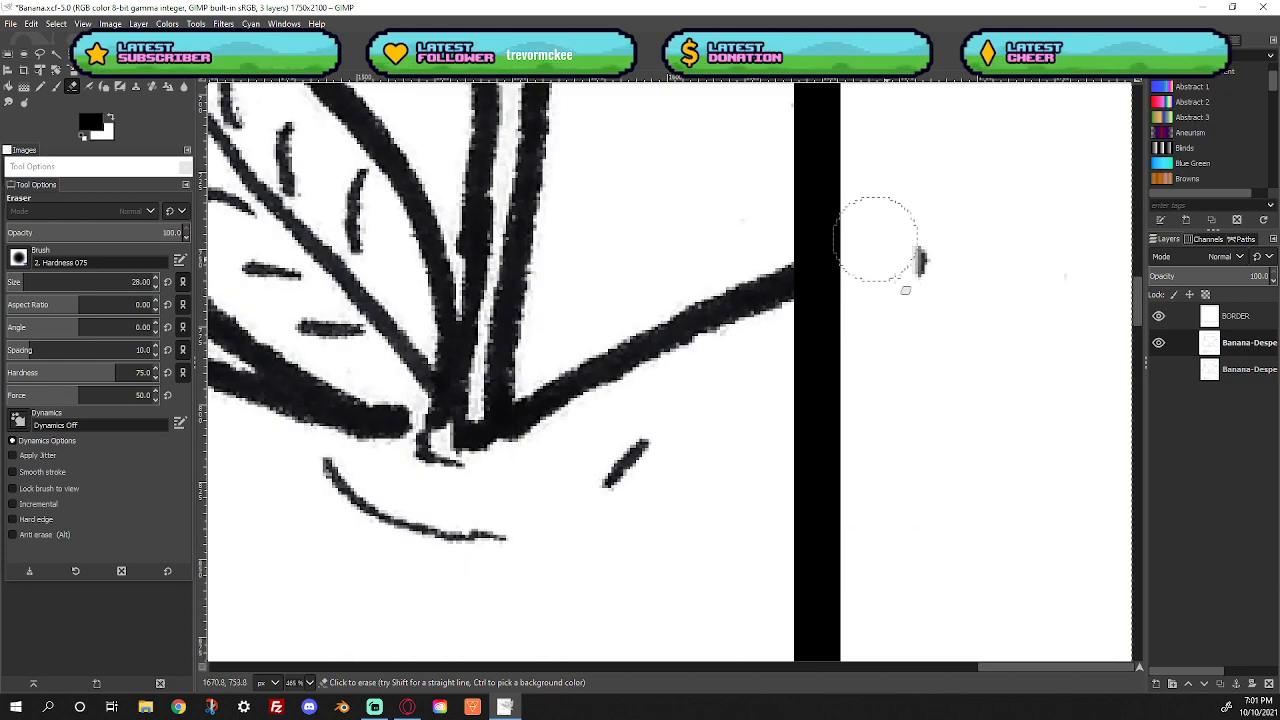
{"action": "scroll", "coordinate": [929, 366], "scroll_direction": "down", "scroll_amount": 10}
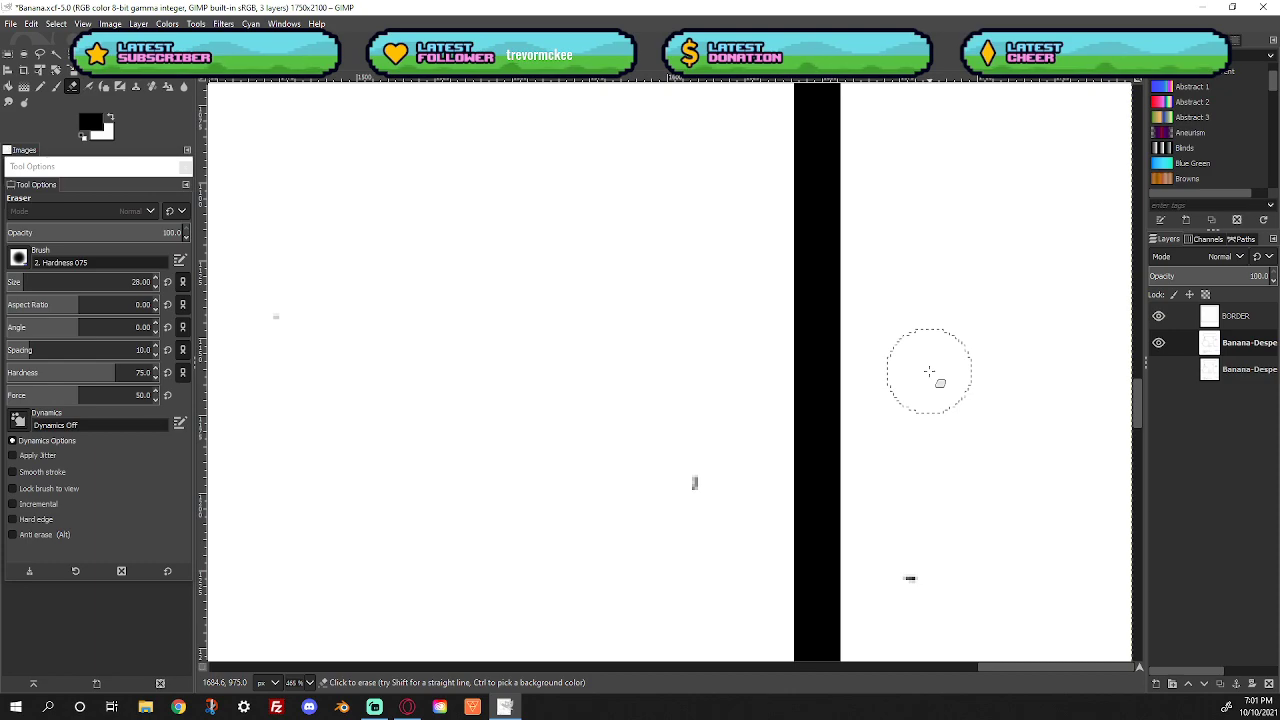
{"action": "scroll", "coordinate": [929, 432], "scroll_direction": "up", "scroll_amount": 5}
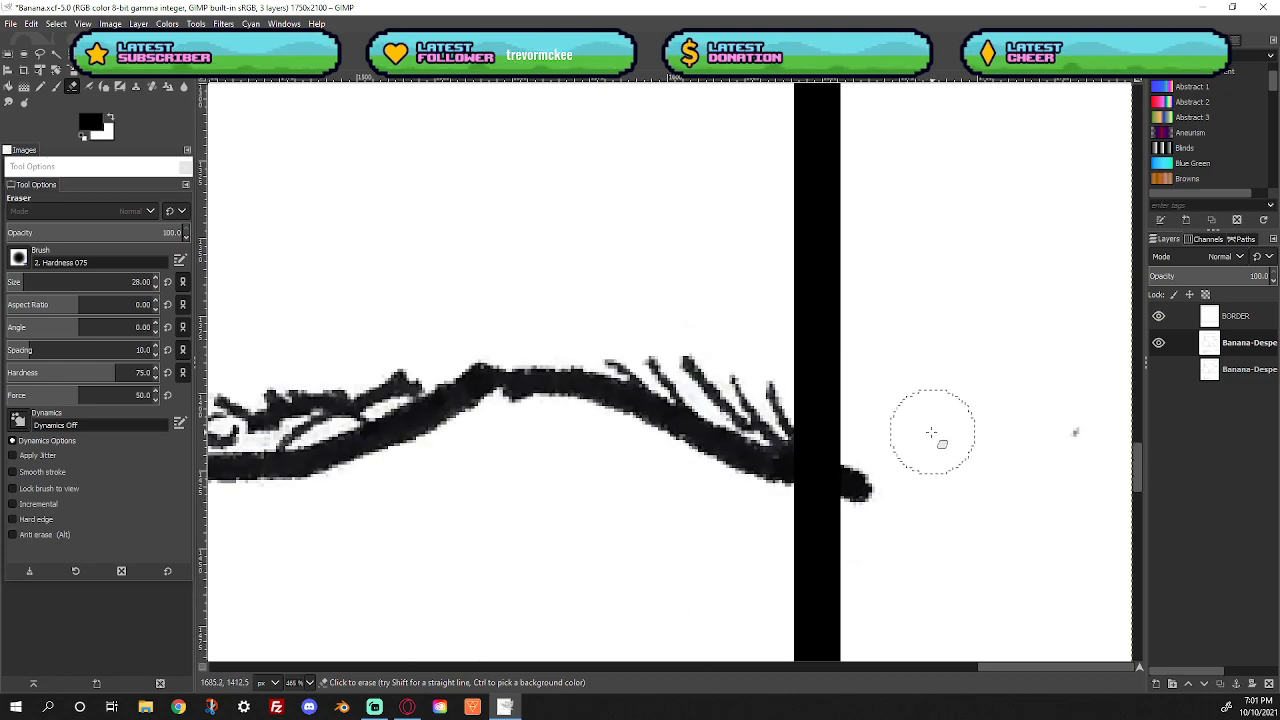
{"action": "scroll", "coordinate": [1000, 449], "scroll_direction": "down", "scroll_amount": 5}
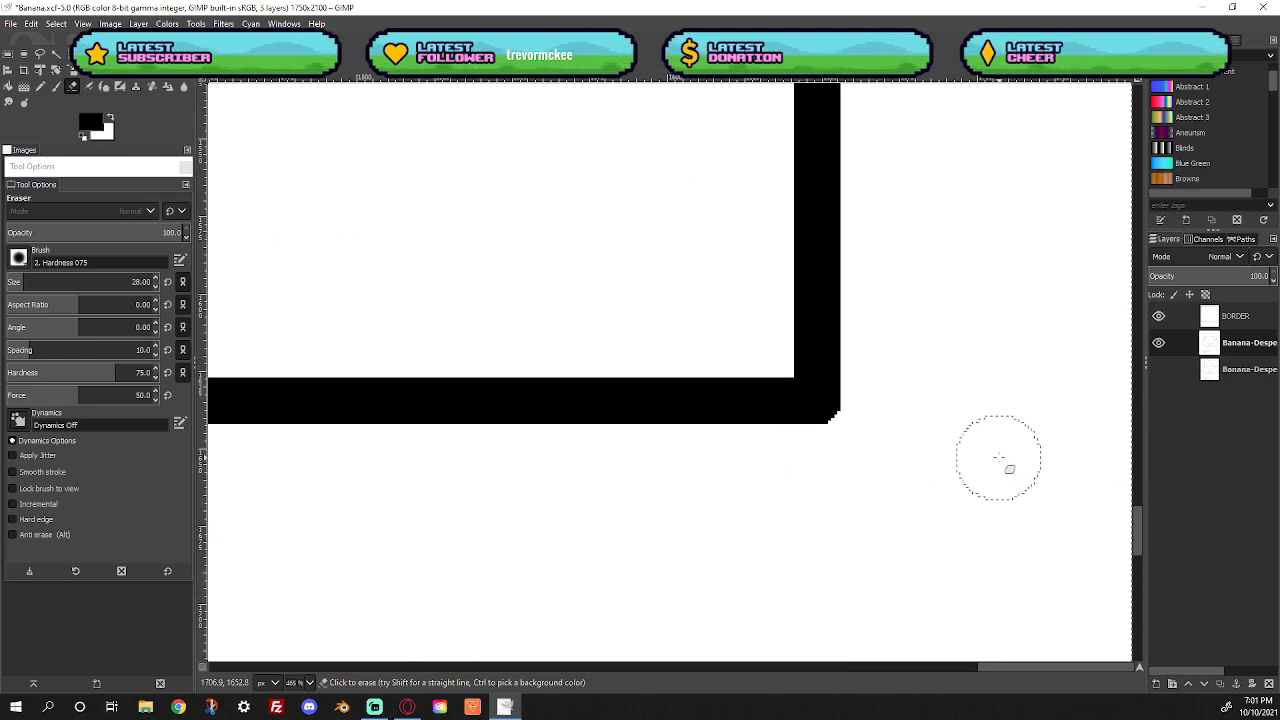
Erase the faint specks outside the left panel border, working upward from the lower-left corner
{"action": "left_click_drag", "start_coordinate": [980, 669], "coordinate": [205, 666]}
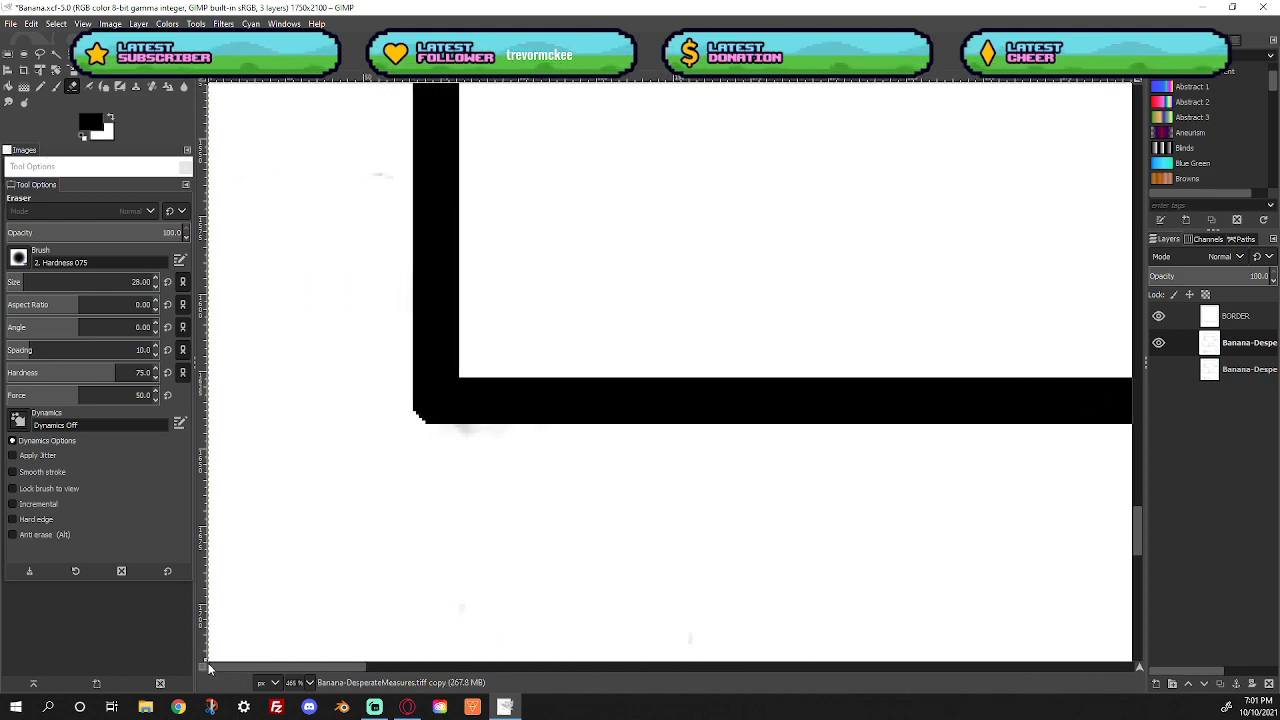
{"action": "scroll", "coordinate": [434, 504], "scroll_direction": "up", "scroll_amount": 5}
{"action": "scroll", "coordinate": [434, 504], "scroll_direction": "up", "scroll_amount": 10}
{"action": "left_click", "coordinate": [258, 375]}
{"action": "mouse_move", "coordinate": [258, 375]}
{"action": "left_mouse_down"}
{"action": "mouse_move", "coordinate": [363, 360]}
{"action": "mouse_move", "coordinate": [291, 360]}
{"action": "mouse_move", "coordinate": [316, 390]}
{"action": "left_mouse_up"}
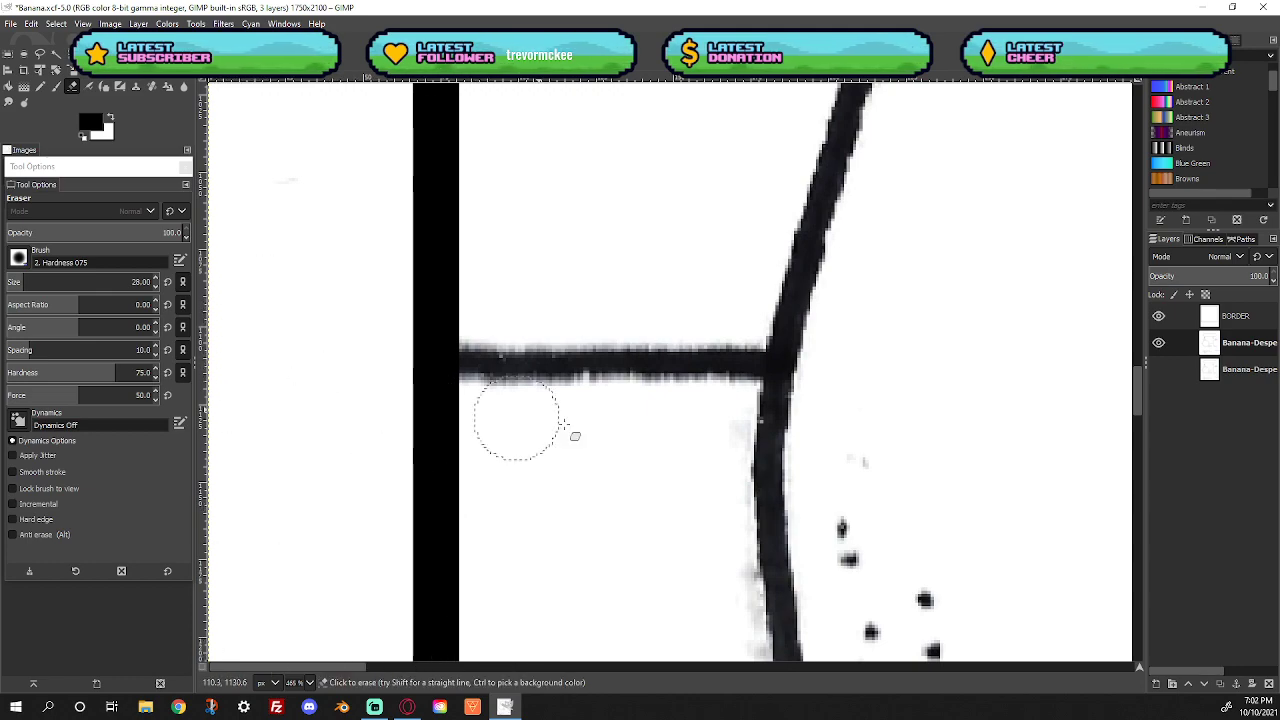
{"action": "scroll", "coordinate": [560, 428], "scroll_direction": "up", "scroll_amount": 10}
{"action": "scroll", "coordinate": [598, 430], "scroll_direction": "up", "scroll_amount": 10}
{"action": "scroll", "coordinate": [640, 433], "scroll_direction": "down", "scroll_amount": 6}
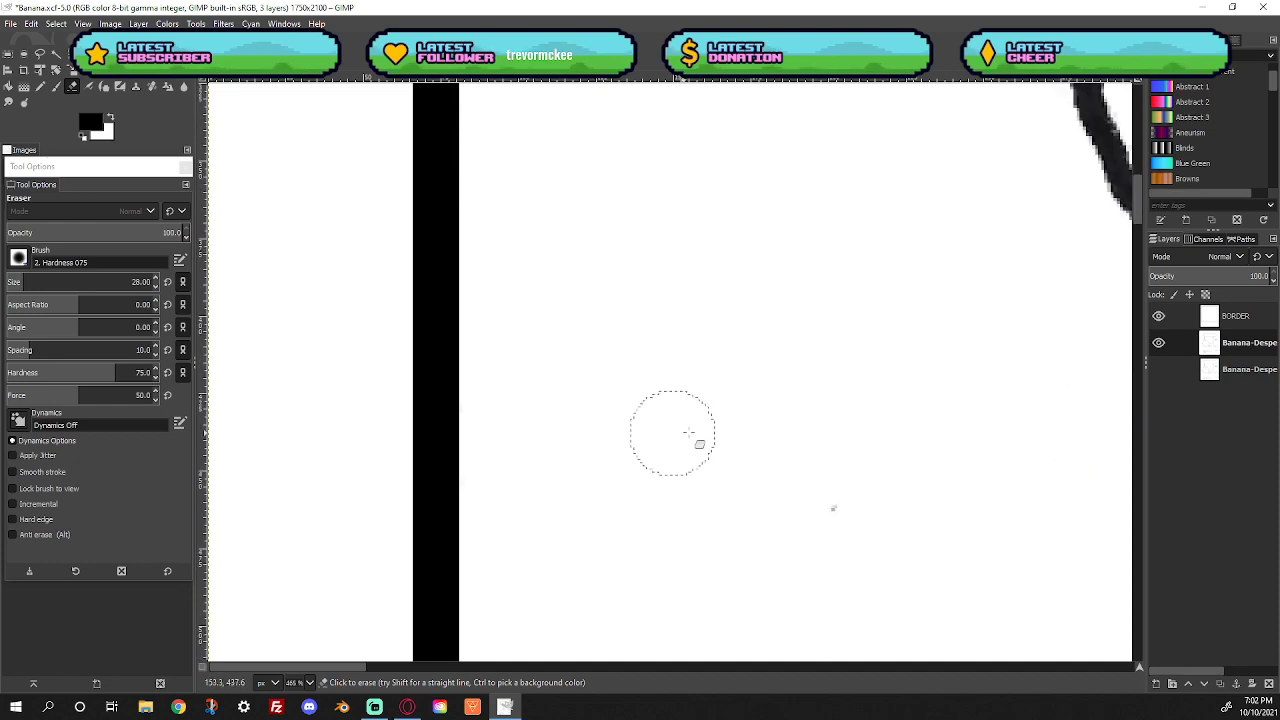
{"action": "scroll", "coordinate": [716, 520], "scroll_direction": "up", "scroll_amount": 5}
{"action": "scroll", "coordinate": [714, 423], "scroll_direction": "down", "scroll_amount": 6}
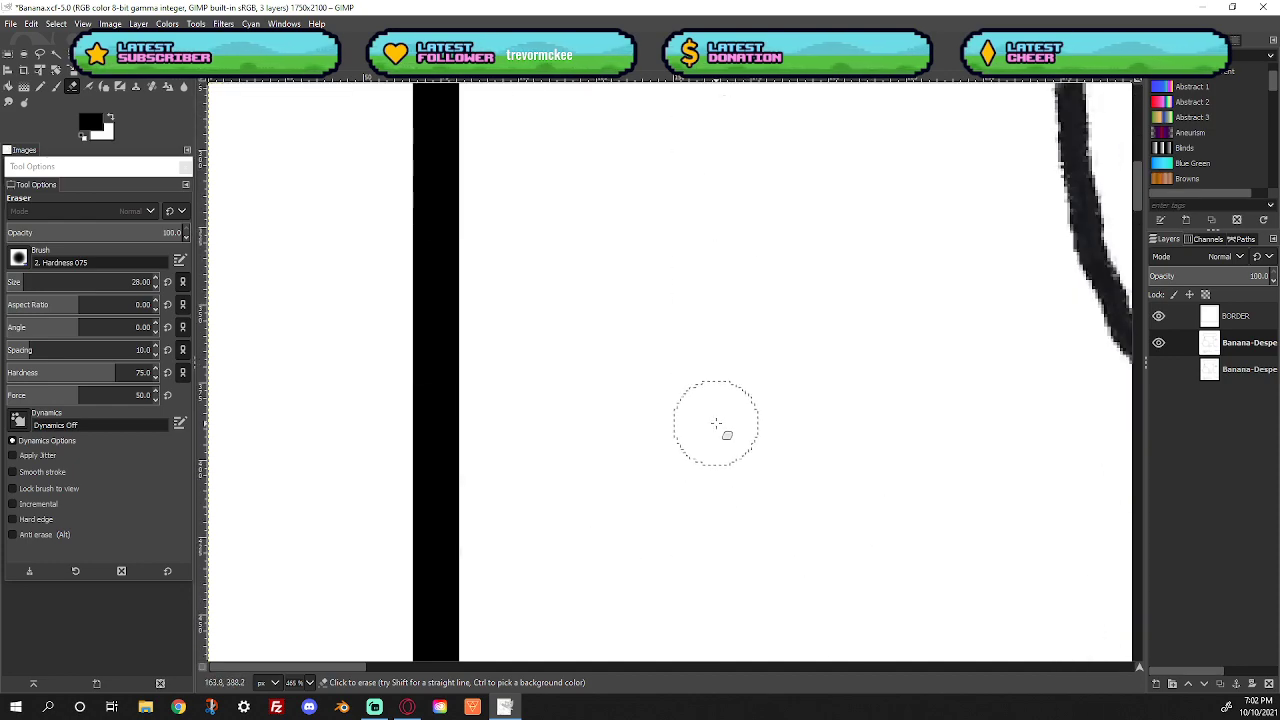
Sample the dark outline colour at the speech bubble's tail opening and dab it on the right line end with a size 16 Paintbrush
{"action": "left_click_drag", "start_coordinate": [351, 670], "coordinate": [466, 669]}
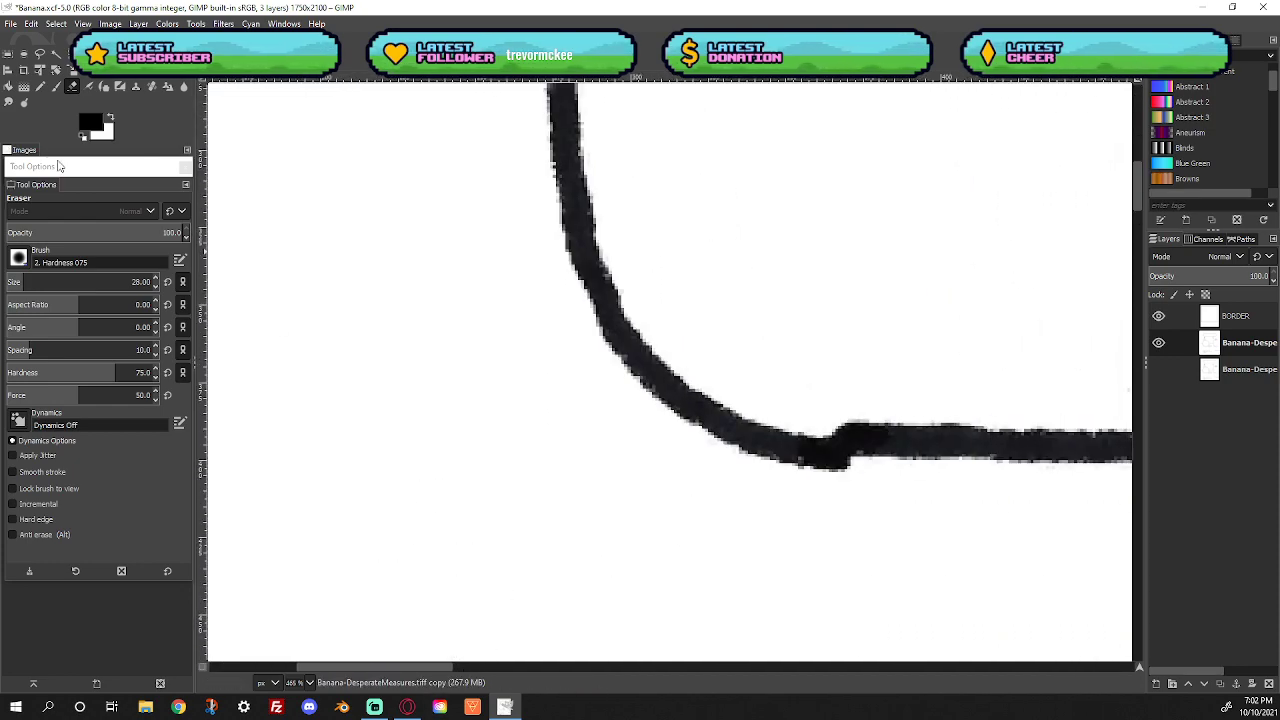
{"action": "key", "text": "z"}
{"action": "left_click", "coordinate": [414, 286], "text": "ctrl"}
{"action": "left_click", "coordinate": [414, 286], "text": "ctrl"}
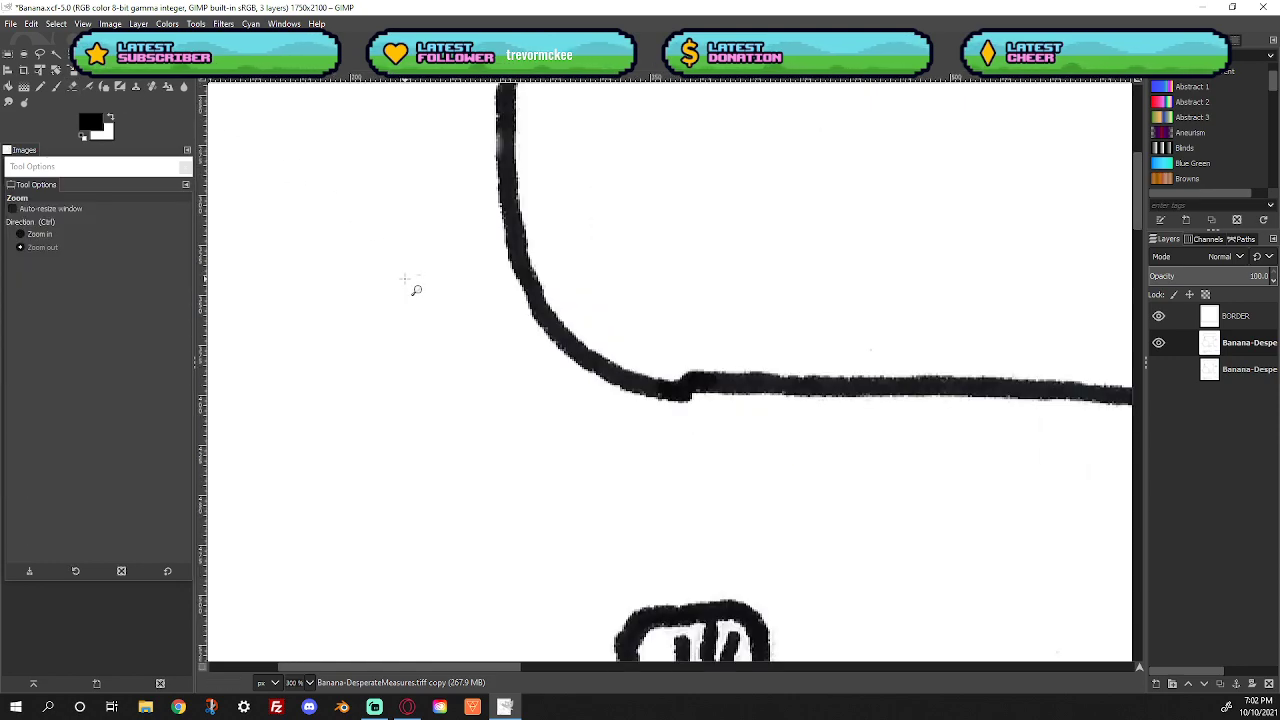
{"action": "left_click", "coordinate": [410, 283], "text": "ctrl"}
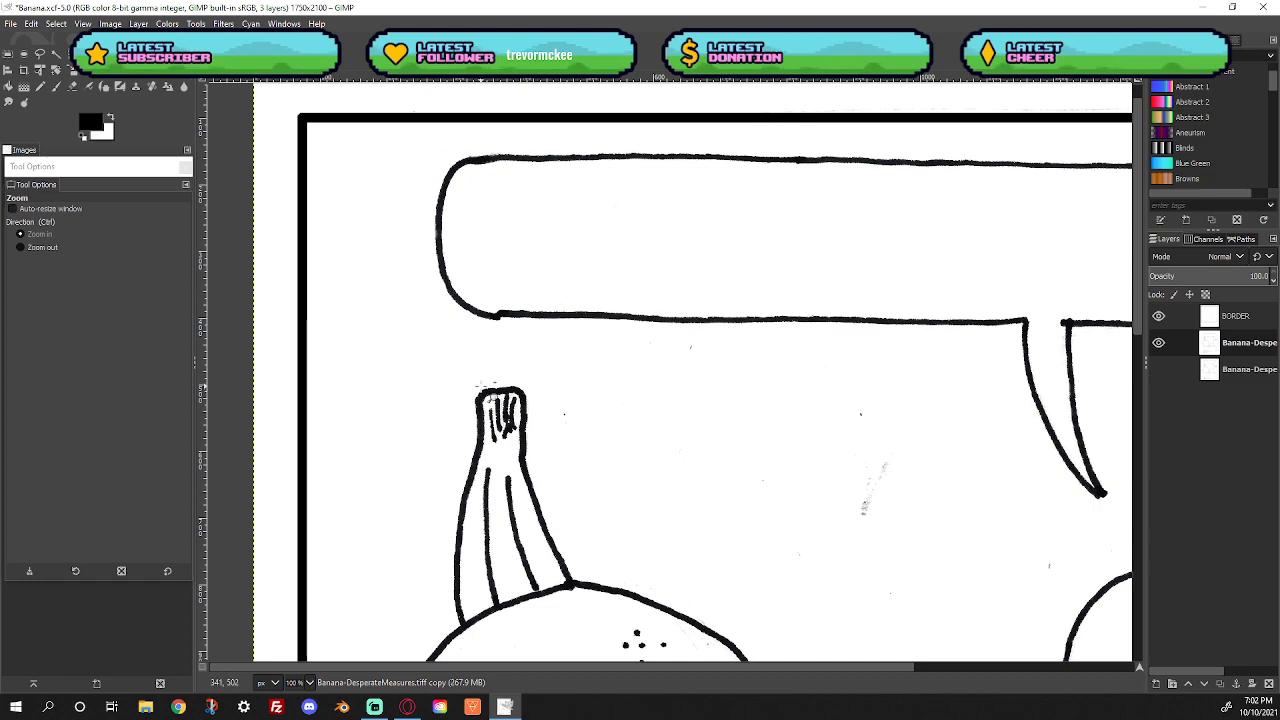
{"action": "left_click_drag", "start_coordinate": [649, 664], "coordinate": [839, 670]}
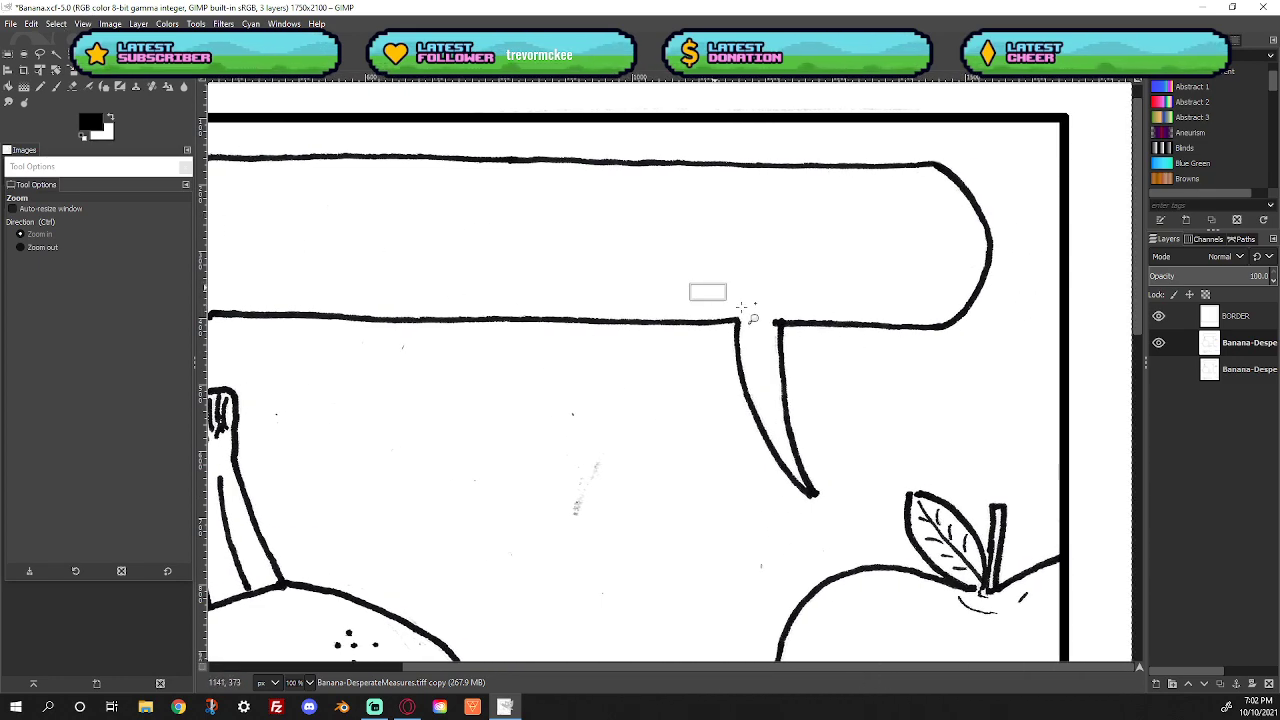
{"action": "left_click_drag", "start_coordinate": [692, 286], "coordinate": [826, 368]}
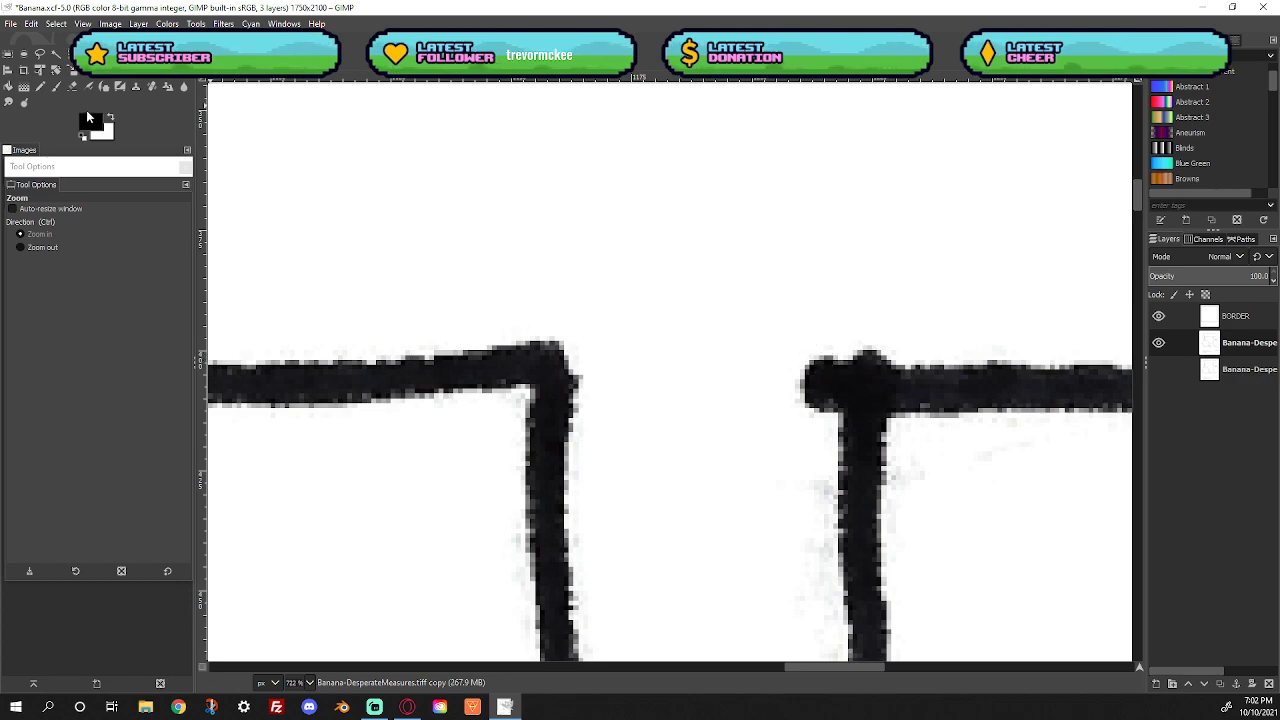
{"action": "key", "text": "o"}
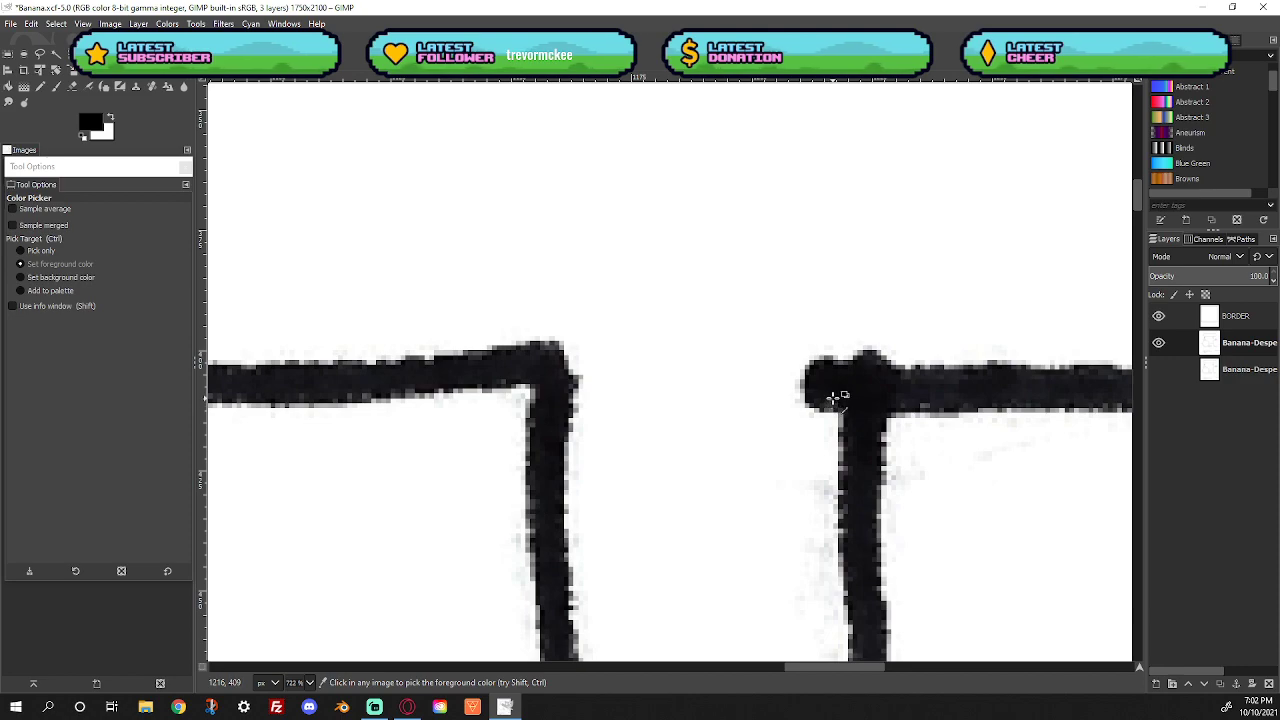
{"action": "left_click", "coordinate": [57, 88]}
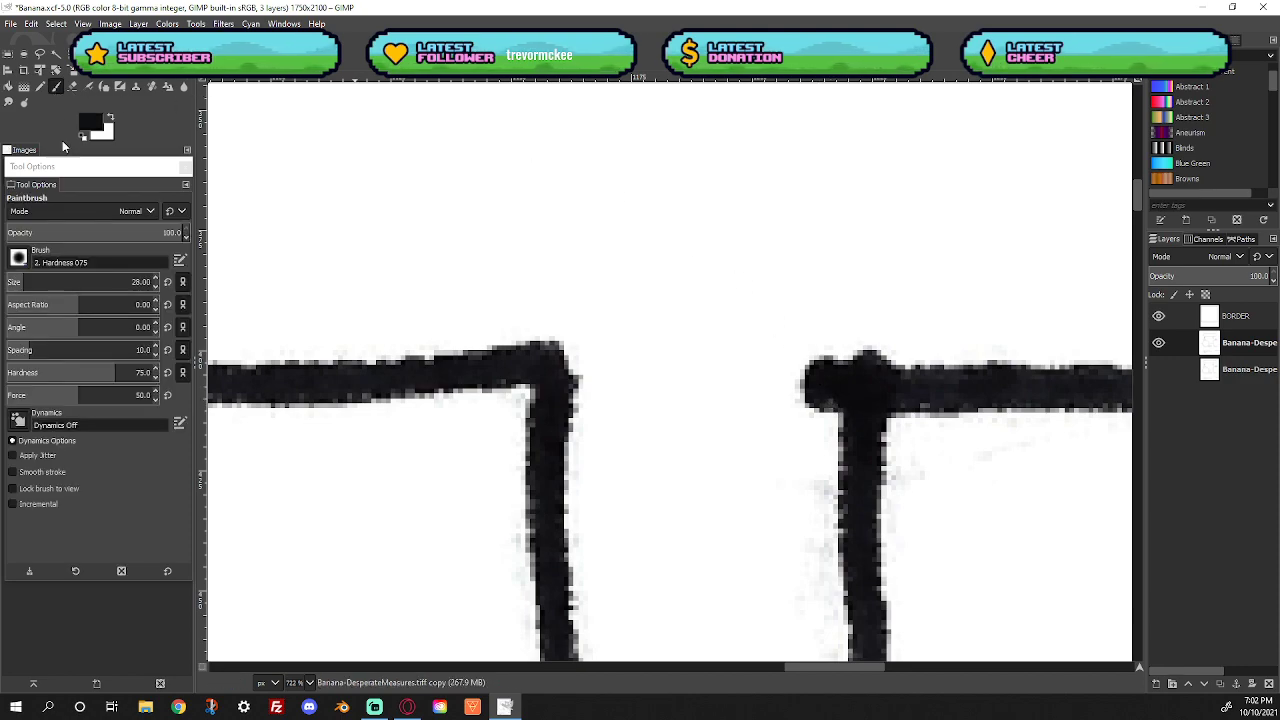
{"action": "double_click", "coordinate": [156, 288]}
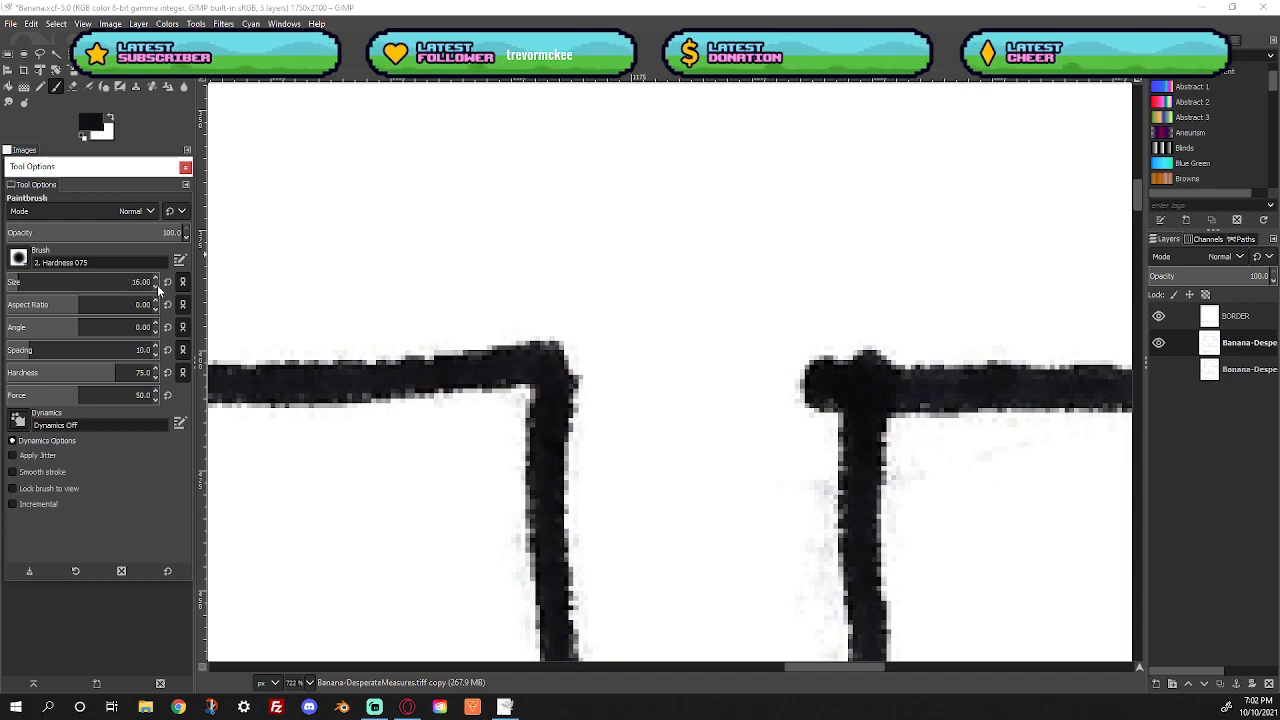
{"action": "left_click", "coordinate": [796, 374]}
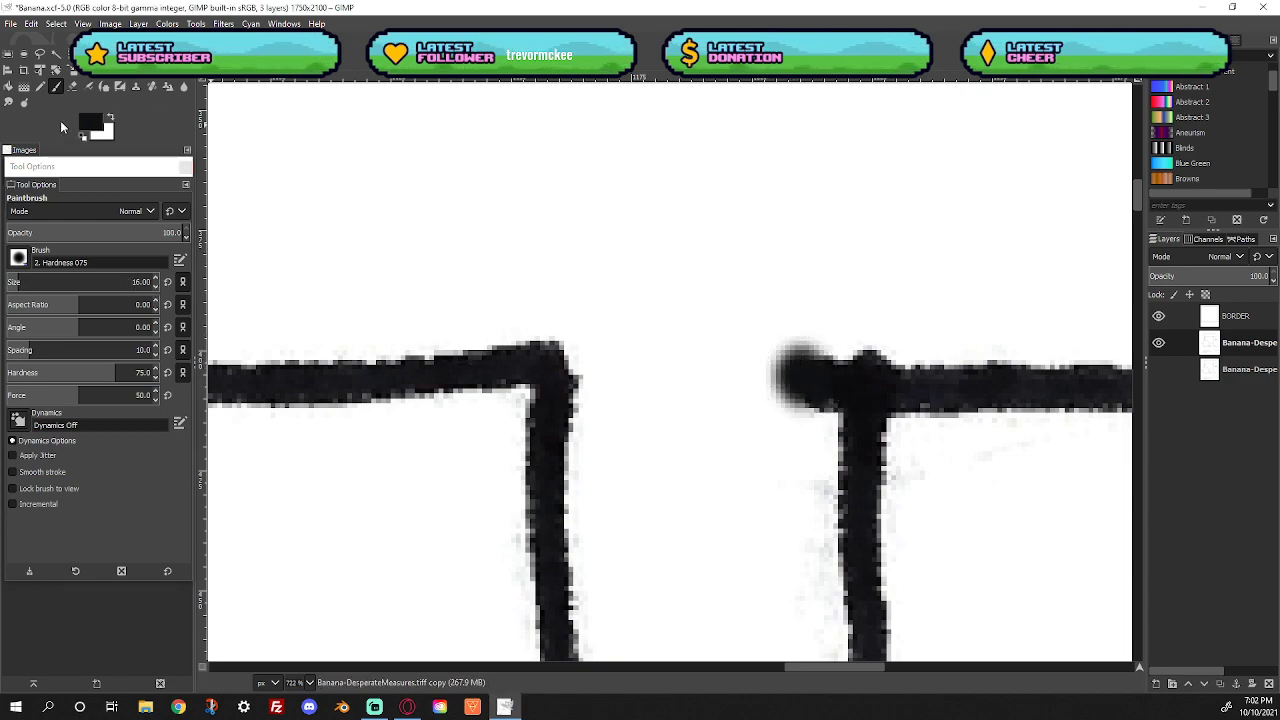
Erase the overhanging line end at the tail opening's right corner and round off both corners of the opening
{"action": "left_click", "coordinate": [72, 86]}
{"action": "mouse_move", "coordinate": [778, 365]}
{"action": "left_mouse_down"}
{"action": "mouse_move", "coordinate": [786, 334]}
{"action": "mouse_move", "coordinate": [806, 366]}
{"action": "mouse_move", "coordinate": [868, 308]}
{"action": "mouse_move", "coordinate": [886, 312]}
{"action": "mouse_move", "coordinate": [831, 346]}
{"action": "mouse_move", "coordinate": [814, 386]}
{"action": "mouse_move", "coordinate": [852, 327]}
{"action": "mouse_move", "coordinate": [830, 329]}
{"action": "left_mouse_up"}
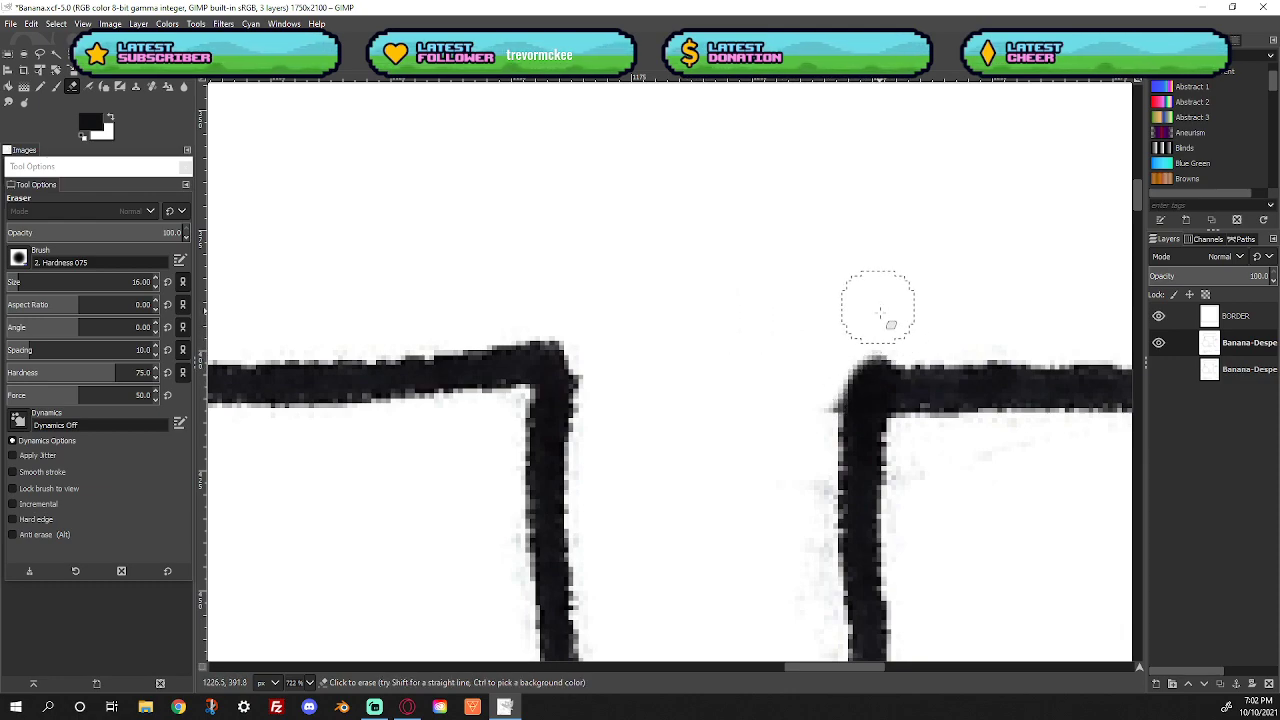
{"action": "mouse_move", "coordinate": [905, 326]}
{"action": "left_mouse_down"}
{"action": "mouse_move", "coordinate": [848, 351]}
{"action": "mouse_move", "coordinate": [802, 414]}
{"action": "left_mouse_up"}
{"action": "mouse_move", "coordinate": [523, 297]}
{"action": "left_mouse_down"}
{"action": "mouse_move", "coordinate": [591, 372]}
{"action": "mouse_move", "coordinate": [614, 449]}
{"action": "left_mouse_up"}
Reduce the Paintbrush size to 10 and thicken the inner edges of both rounded corners where the tail meets the bubble
{"action": "left_click", "coordinate": [57, 88]}
{"action": "left_click", "coordinate": [157, 287]}
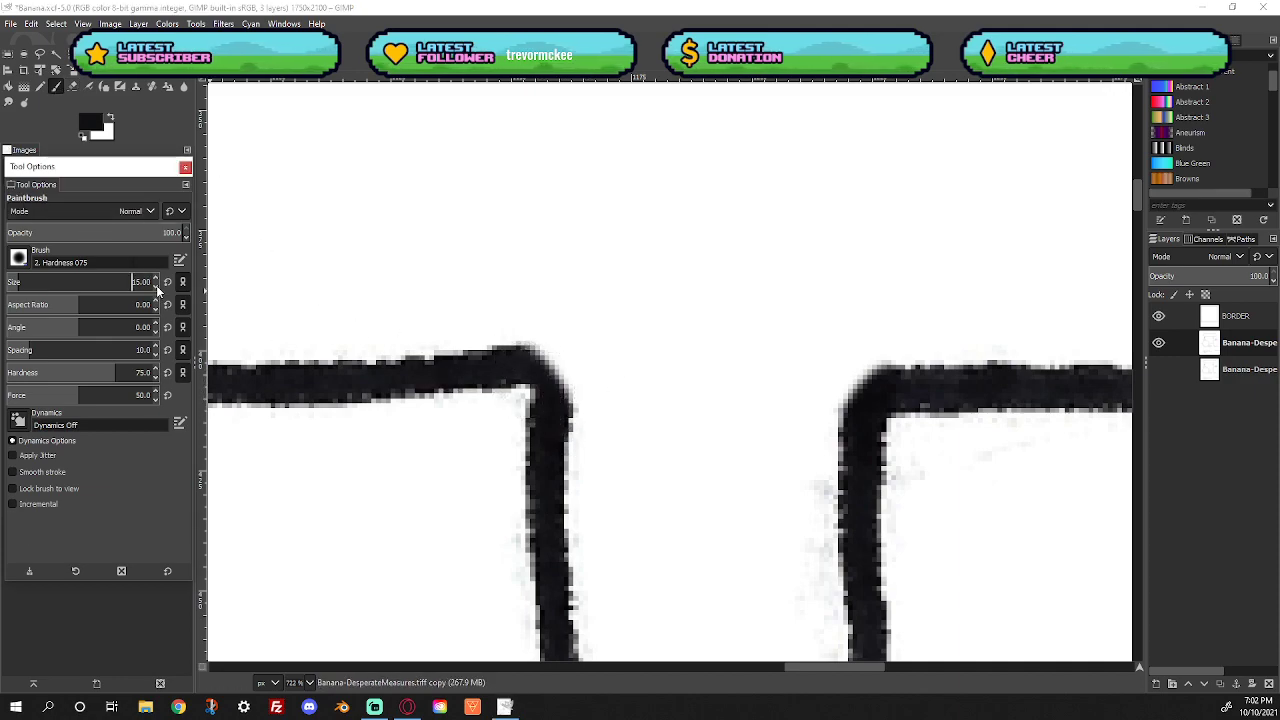
{"action": "left_click", "coordinate": [157, 290]}
{"action": "left_click_drag", "start_coordinate": [532, 378], "coordinate": [543, 420]}
{"action": "left_click_drag", "start_coordinate": [873, 416], "coordinate": [856, 340]}
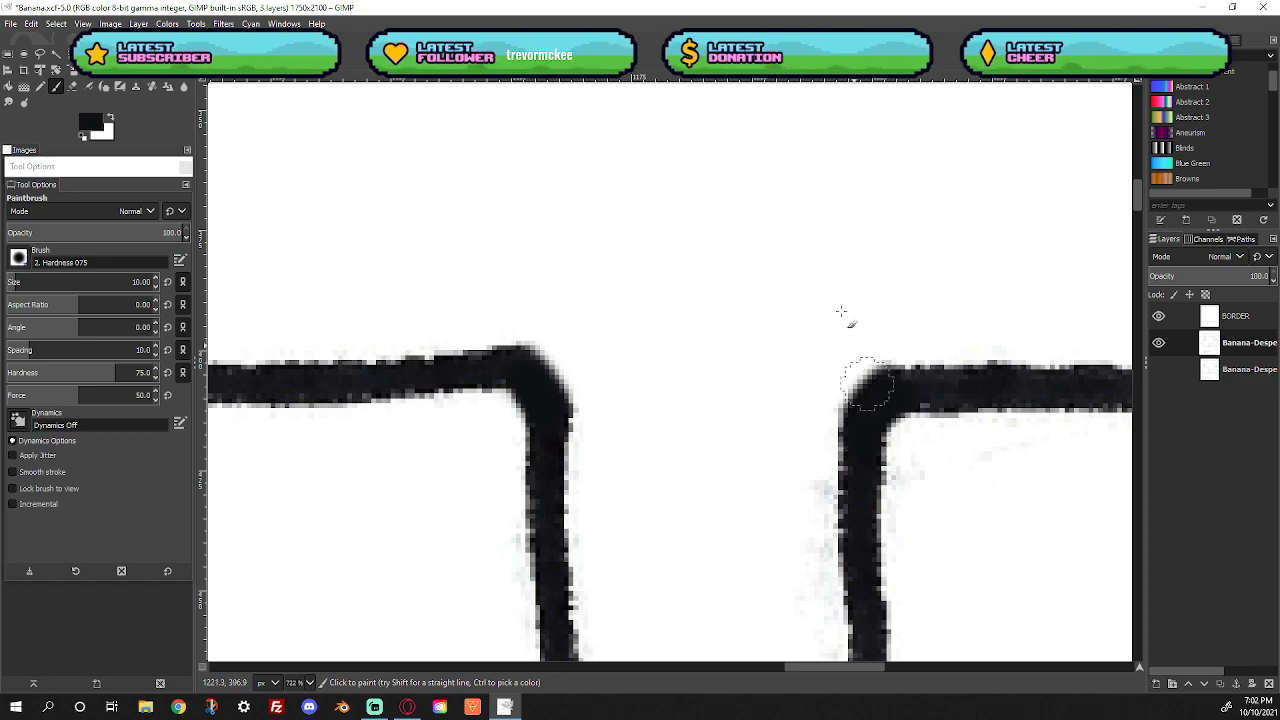
Paint a short extension on the tip of the speech bubble's tail
{"action": "scroll", "coordinate": [755, 322], "scroll_direction": "down", "scroll_amount": 6}
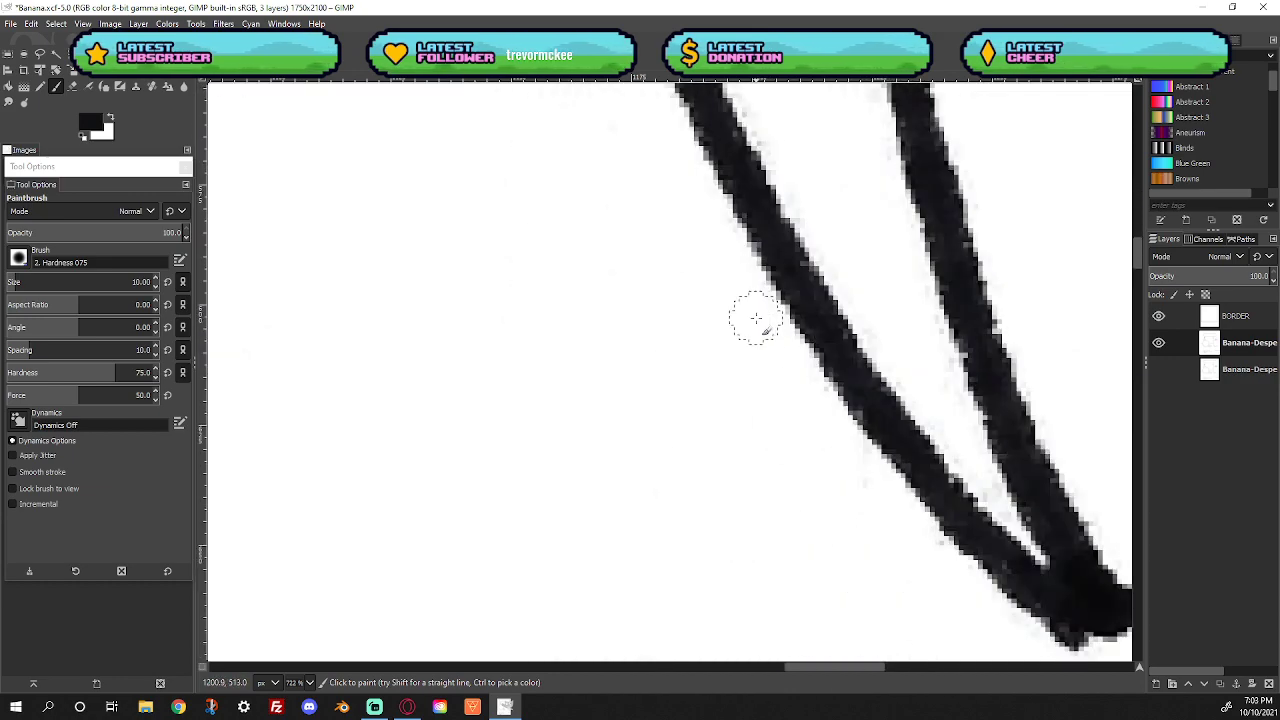
{"action": "mouse_move", "coordinate": [794, 665]}
{"action": "left_mouse_down"}
{"action": "mouse_move", "coordinate": [931, 659]}
{"action": "mouse_move", "coordinate": [849, 660]}
{"action": "left_mouse_up"}
{"action": "mouse_move", "coordinate": [643, 337]}
{"action": "left_mouse_down"}
{"action": "mouse_move", "coordinate": [586, 314]}
{"action": "mouse_move", "coordinate": [648, 373]}
{"action": "mouse_move", "coordinate": [553, 302]}
{"action": "left_mouse_up"}
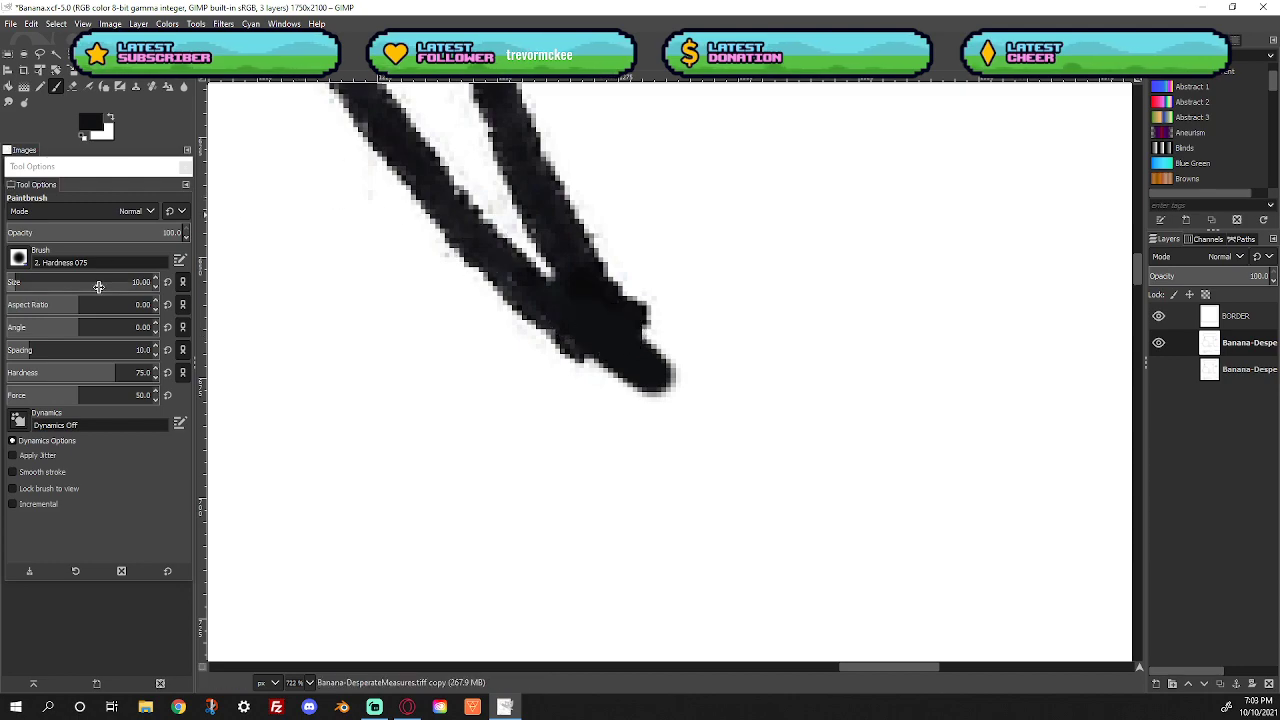
Erase the bumps on both sides of the tail's tip, undoing the stroke that thins the left line too much
{"action": "left_click", "coordinate": [72, 87]}
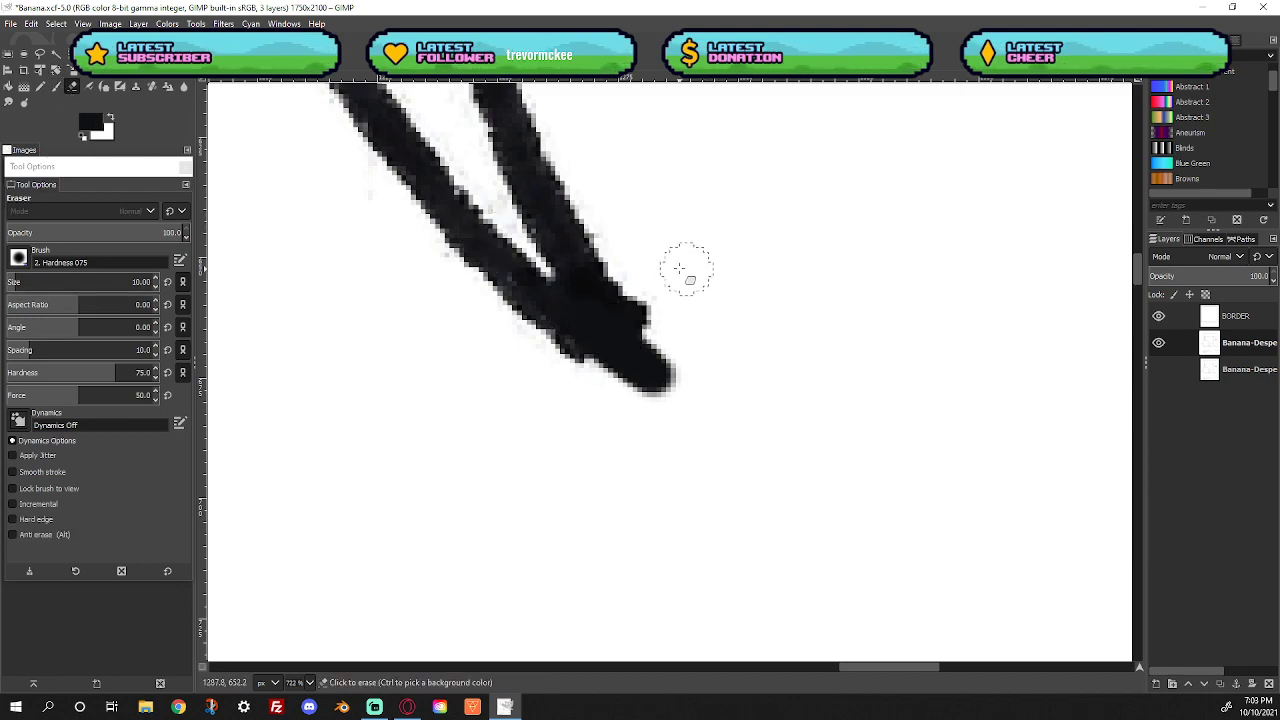
{"action": "mouse_move", "coordinate": [650, 291]}
{"action": "left_mouse_down"}
{"action": "mouse_move", "coordinate": [664, 325]}
{"action": "mouse_move", "coordinate": [629, 331]}
{"action": "left_mouse_up"}
{"action": "mouse_move", "coordinate": [540, 348]}
{"action": "left_mouse_down"}
{"action": "mouse_move", "coordinate": [574, 371]}
{"action": "mouse_move", "coordinate": [531, 346]}
{"action": "mouse_move", "coordinate": [509, 306]}
{"action": "mouse_move", "coordinate": [438, 245]}
{"action": "left_mouse_up"}
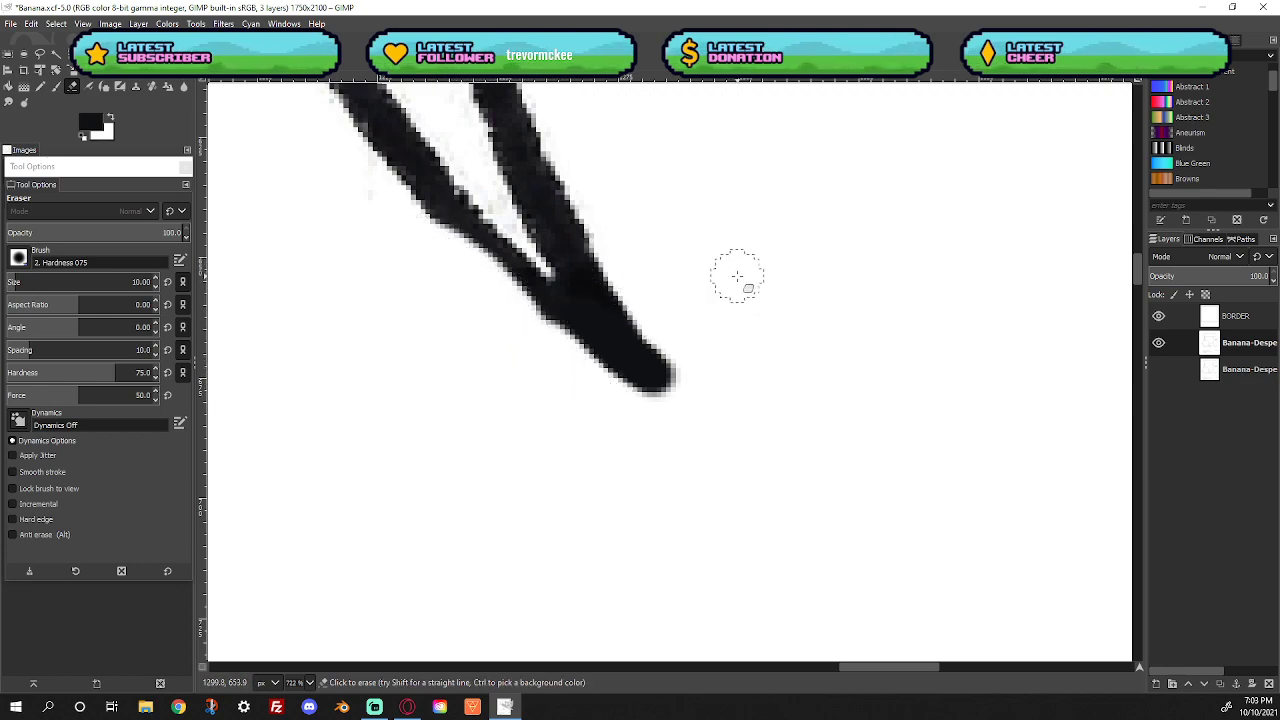
{"action": "key", "text": "ctrl+z"}
{"action": "mouse_move", "coordinate": [548, 362]}
{"action": "left_mouse_down"}
{"action": "mouse_move", "coordinate": [571, 378]}
{"action": "mouse_move", "coordinate": [505, 333]}
{"action": "left_mouse_up"}
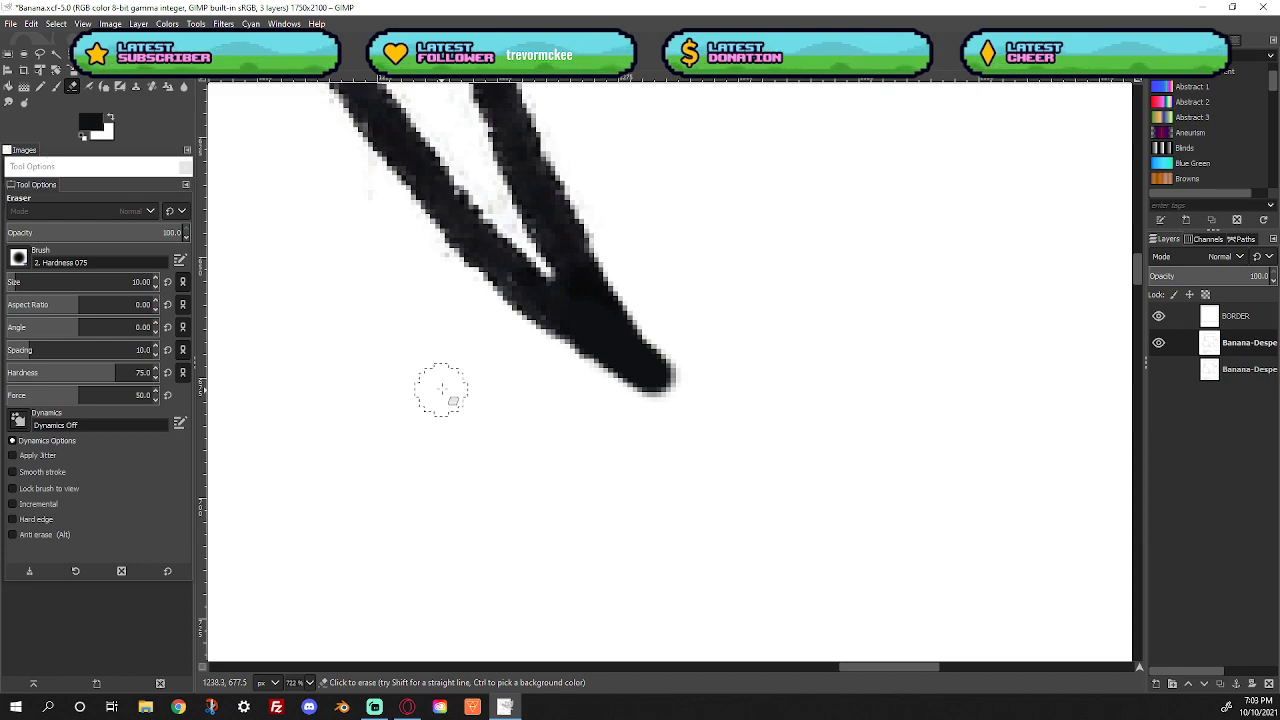
Erase the uneven step where the speech bubble's lower-left curve meets its straight bottom line
{"action": "right_click", "coordinate": [799, 258]}
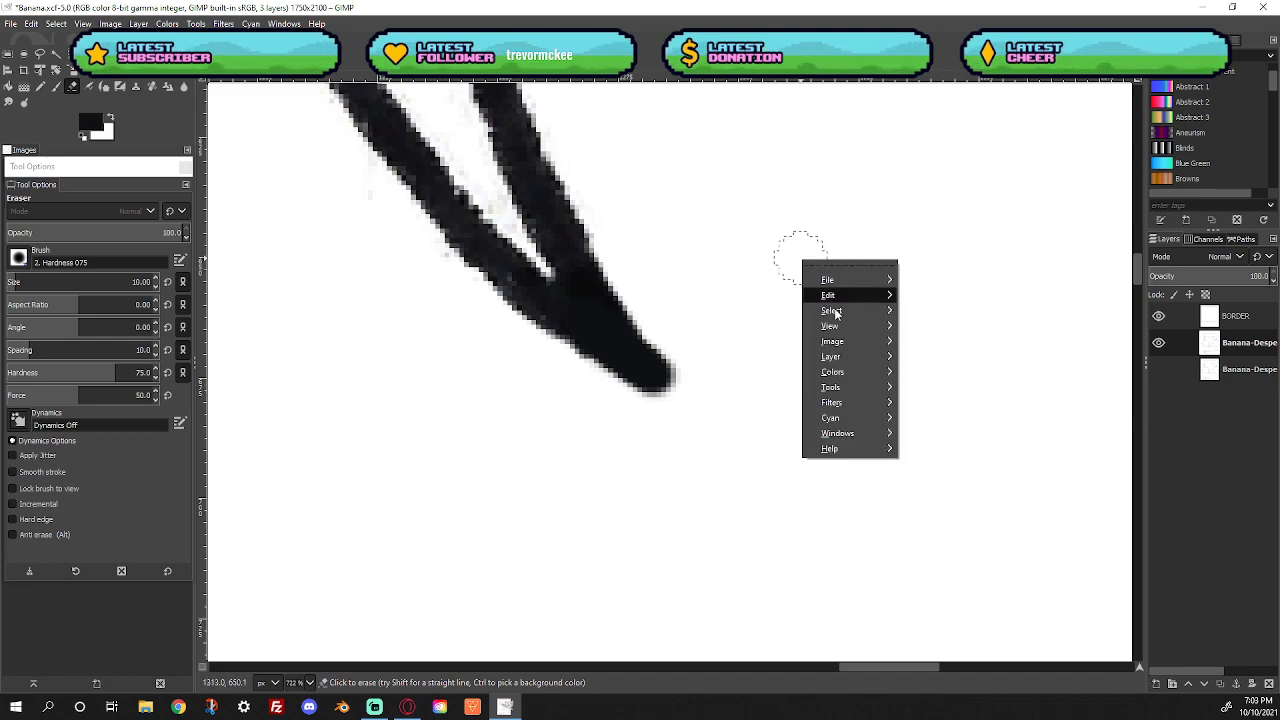
{"action": "mouse_move", "coordinate": [829, 326]}
{"action": "mouse_move", "coordinate": [960, 335]}
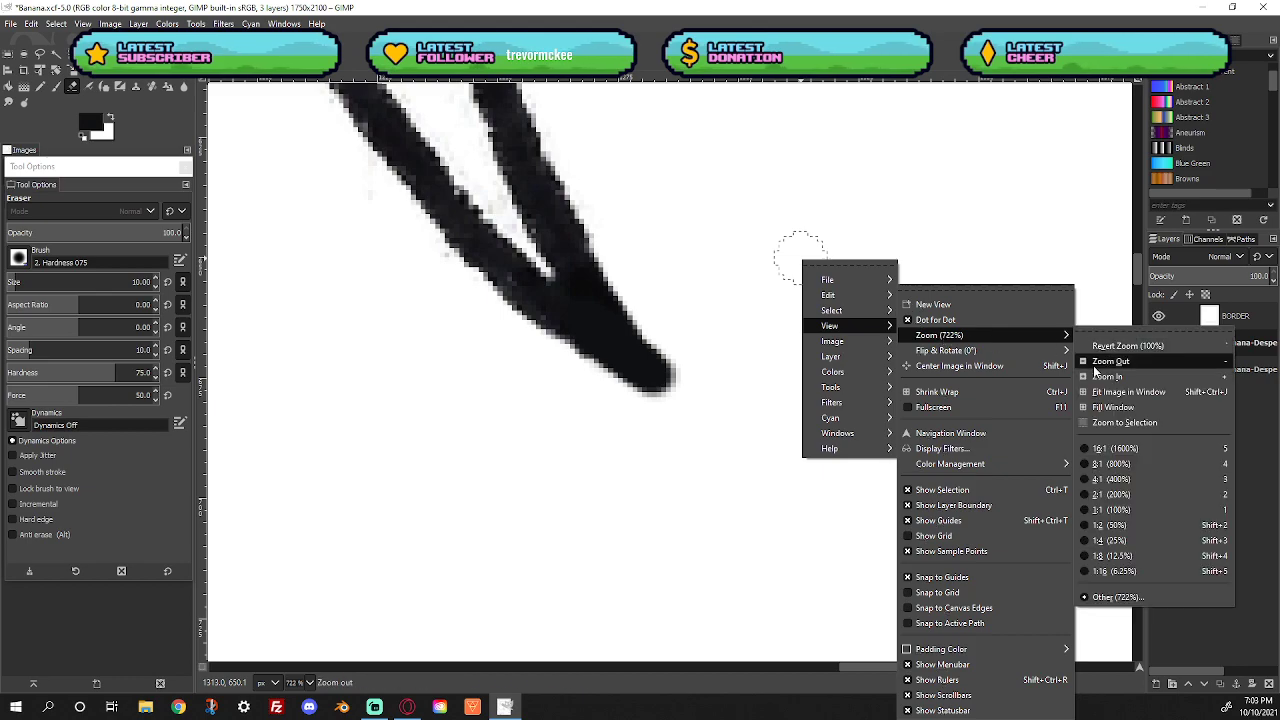
{"action": "left_click", "coordinate": [1120, 391]}
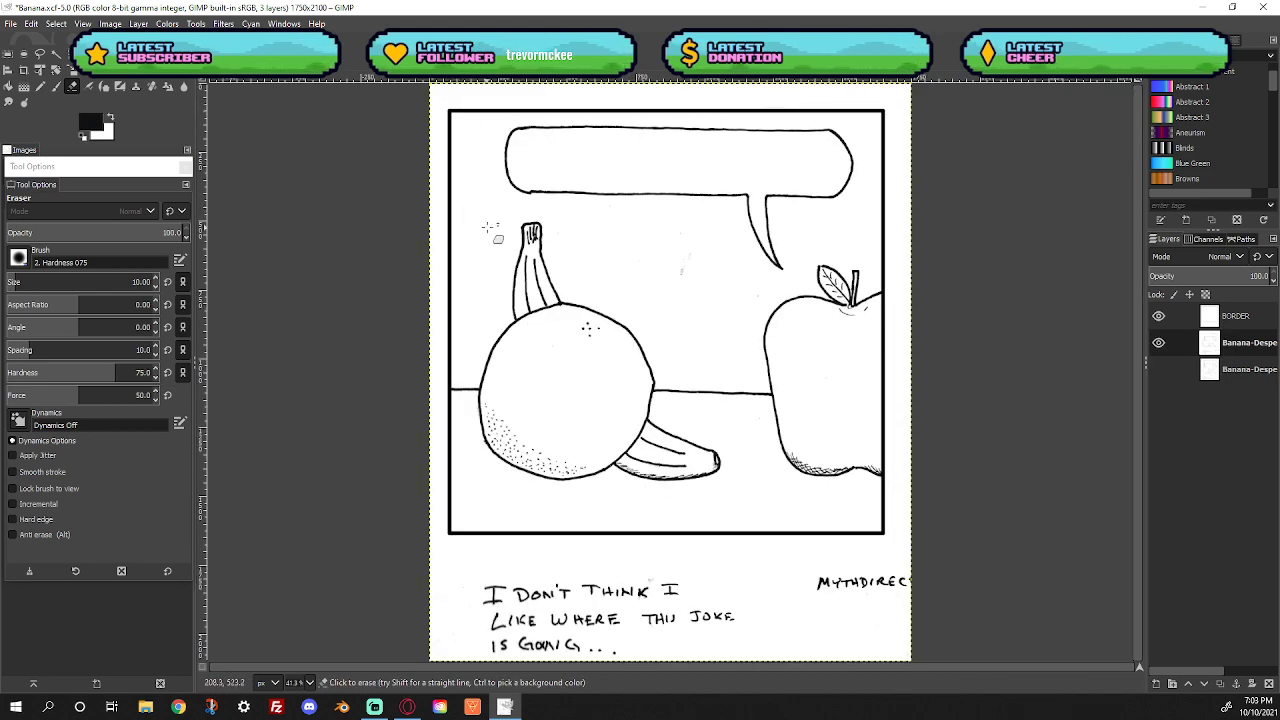
{"action": "key", "text": "z"}
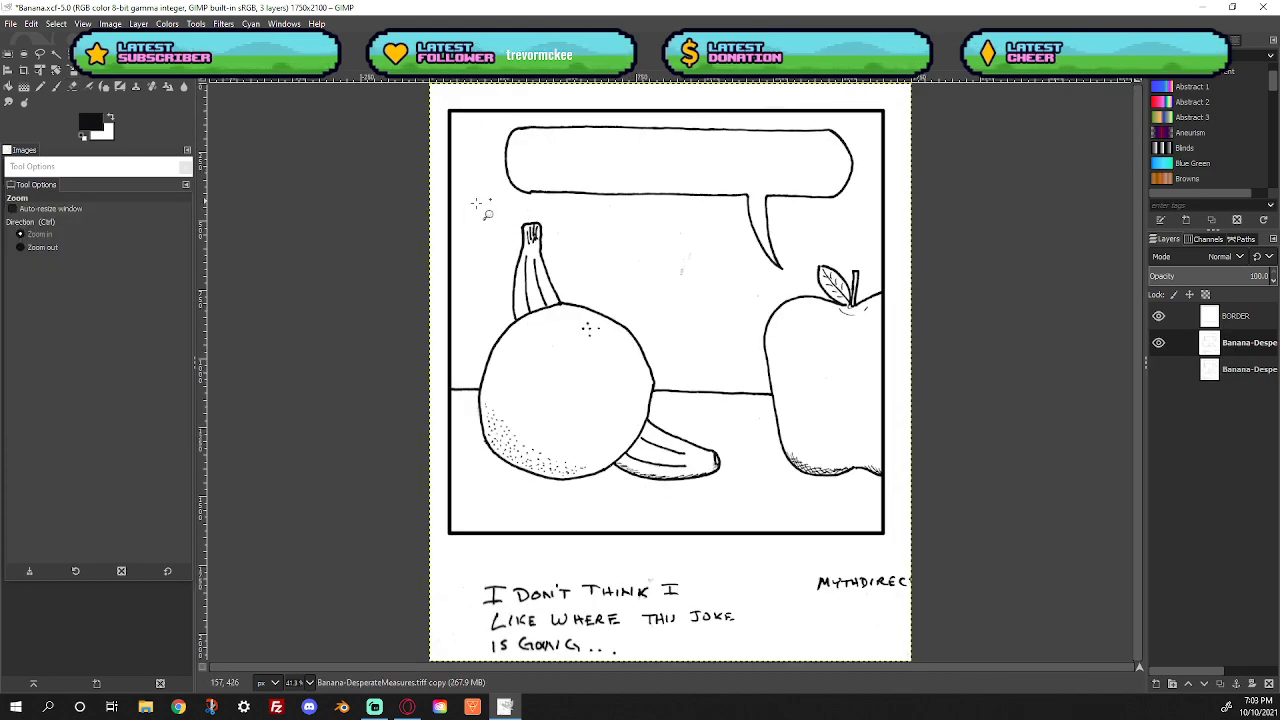
{"action": "left_click_drag", "start_coordinate": [492, 173], "coordinate": [550, 224]}
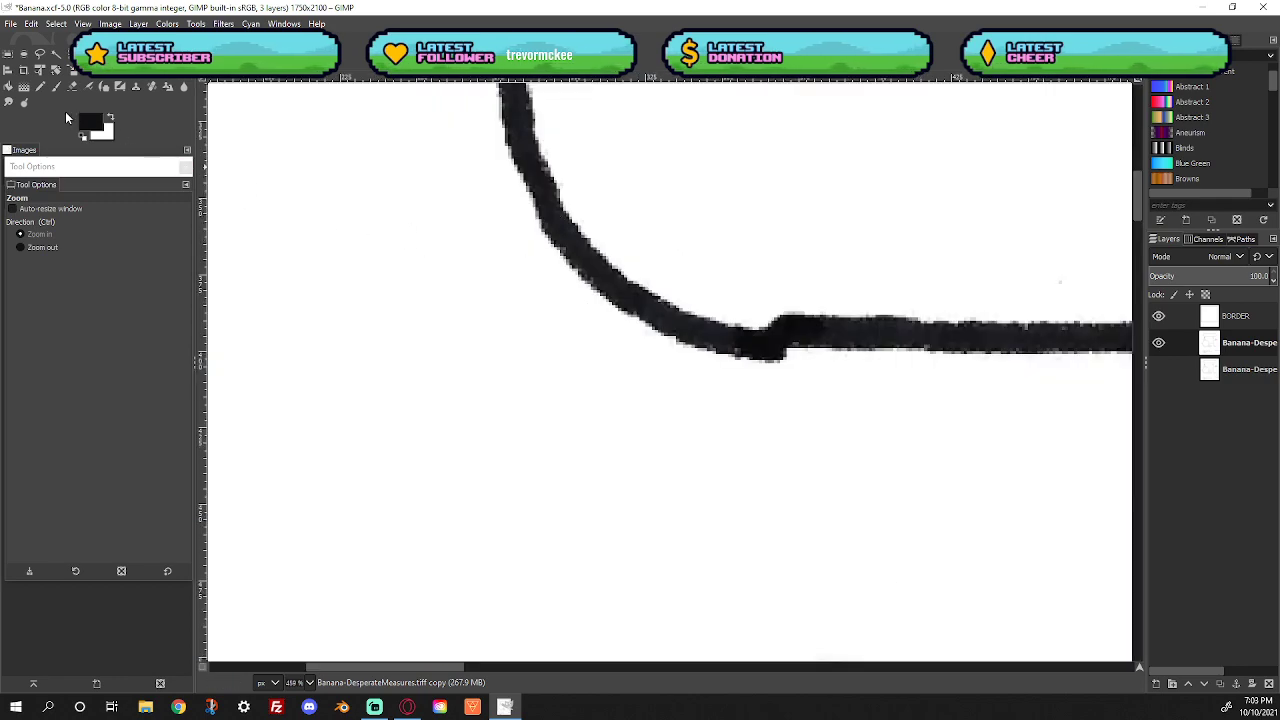
{"action": "left_click", "coordinate": [73, 86]}
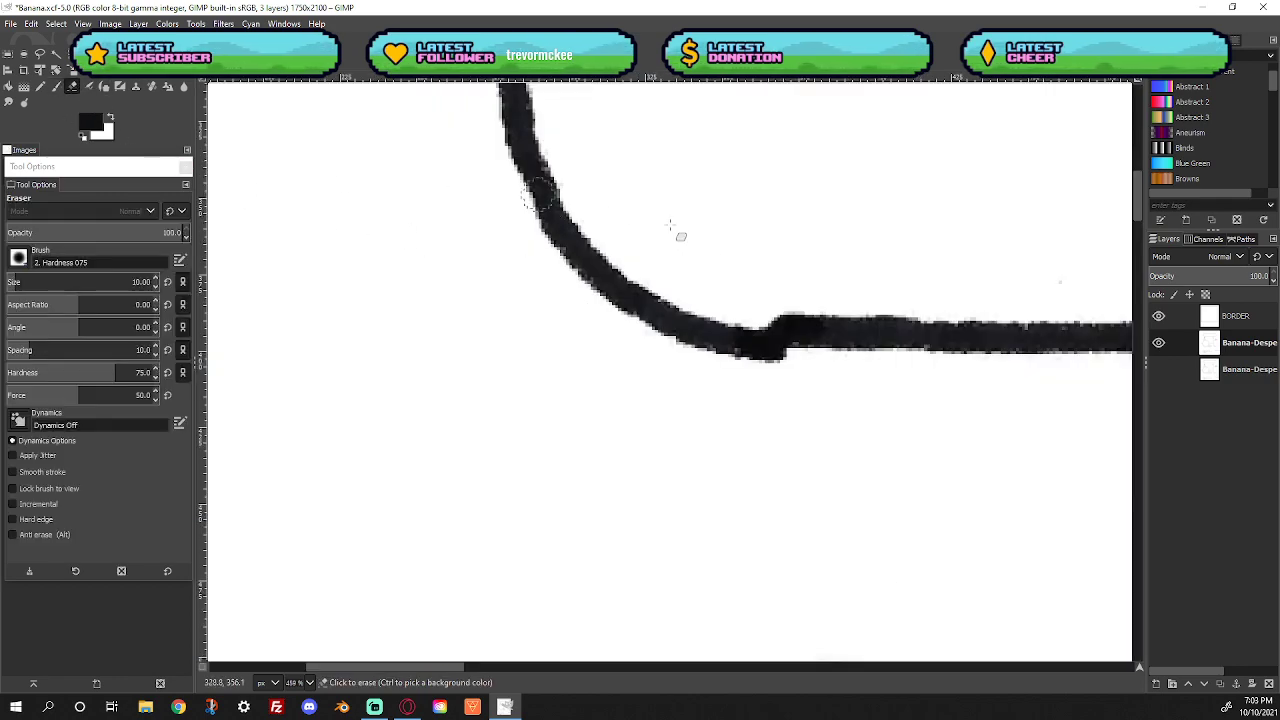
{"action": "mouse_move", "coordinate": [786, 303]}
{"action": "left_mouse_down"}
{"action": "mouse_move", "coordinate": [926, 308]}
{"action": "mouse_move", "coordinate": [752, 304]}
{"action": "mouse_move", "coordinate": [930, 316]}
{"action": "left_mouse_up"}
{"action": "left_click_drag", "start_coordinate": [801, 377], "coordinate": [683, 369]}
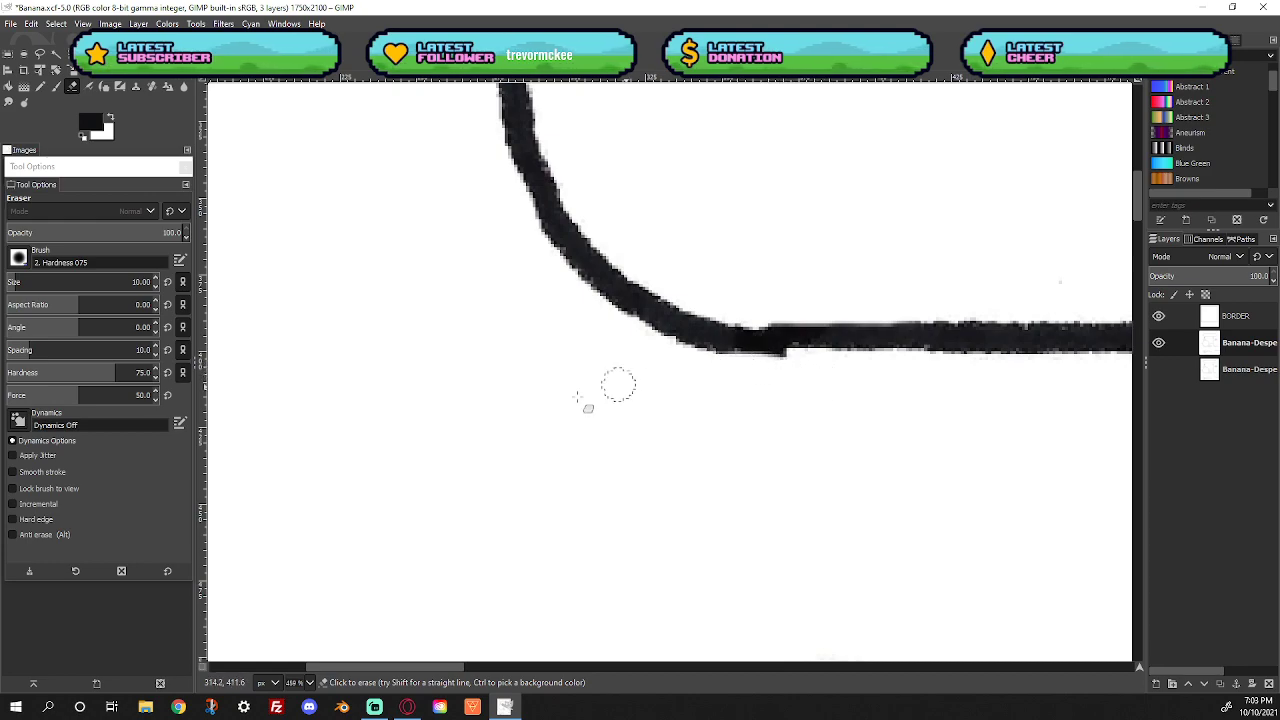
Paint over the joint at the speech bubble's lower-left to even out the line thickness
{"action": "left_click", "coordinate": [56, 87]}
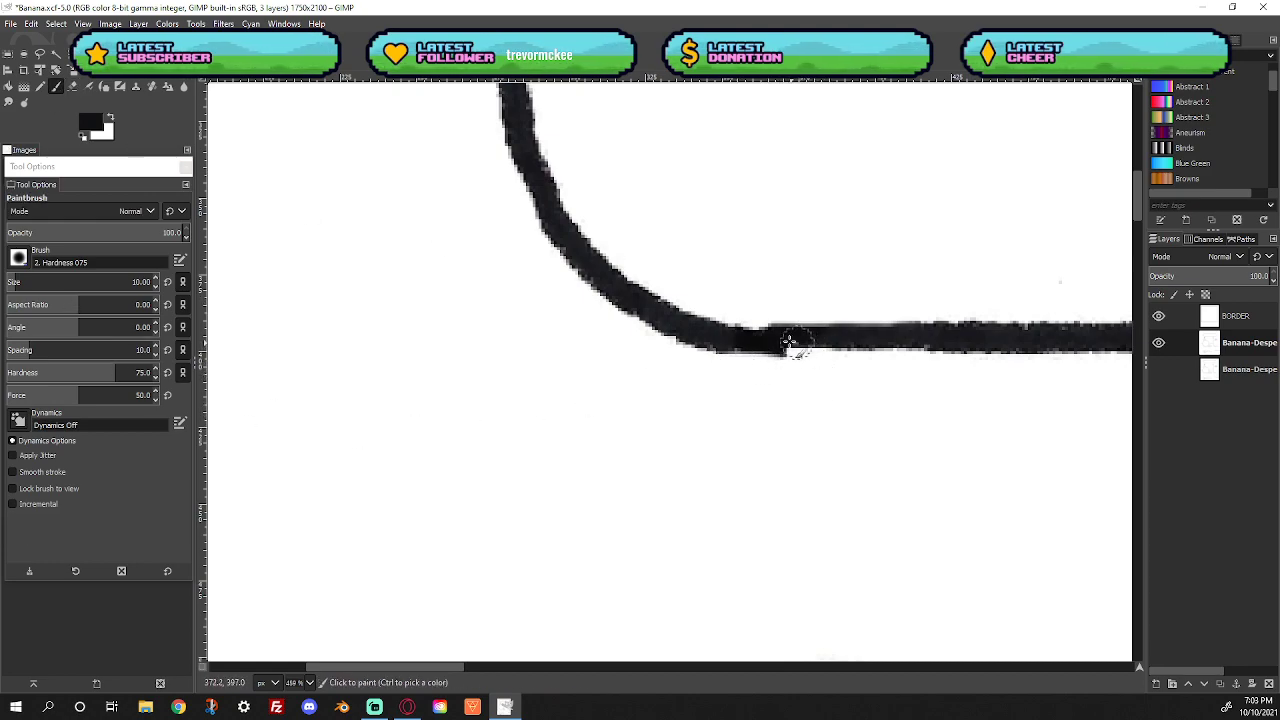
{"action": "left_click_drag", "start_coordinate": [816, 342], "coordinate": [935, 343]}
{"action": "left_click_drag", "start_coordinate": [820, 342], "coordinate": [723, 337]}
Enlarge the Eraser to 71.94 and erase the smudges in the empty area between the speech bubble and the fruit
{"action": "right_click", "coordinate": [578, 371]}
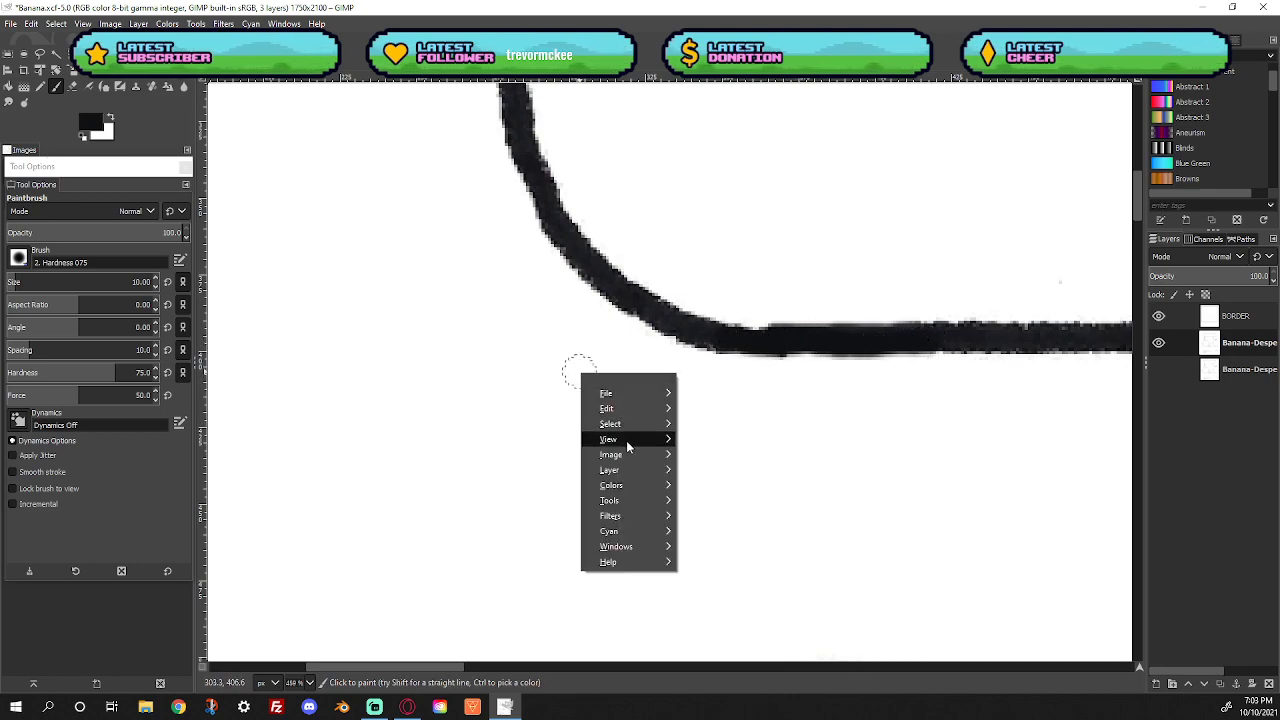
{"action": "mouse_move", "coordinate": [626, 440]}
{"action": "mouse_move", "coordinate": [730, 337]}
{"action": "left_click", "coordinate": [886, 386]}
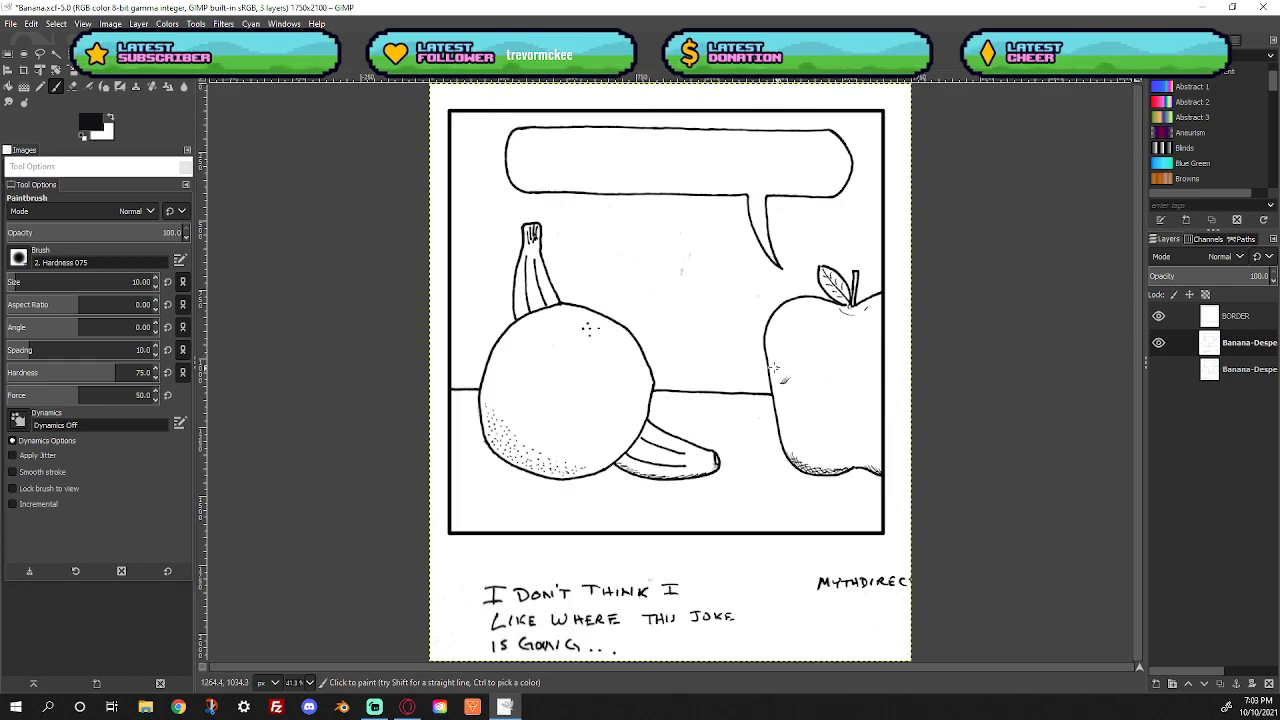
{"action": "left_click", "coordinate": [73, 87]}
{"action": "left_click_drag", "start_coordinate": [157, 289], "coordinate": [34, 281]}
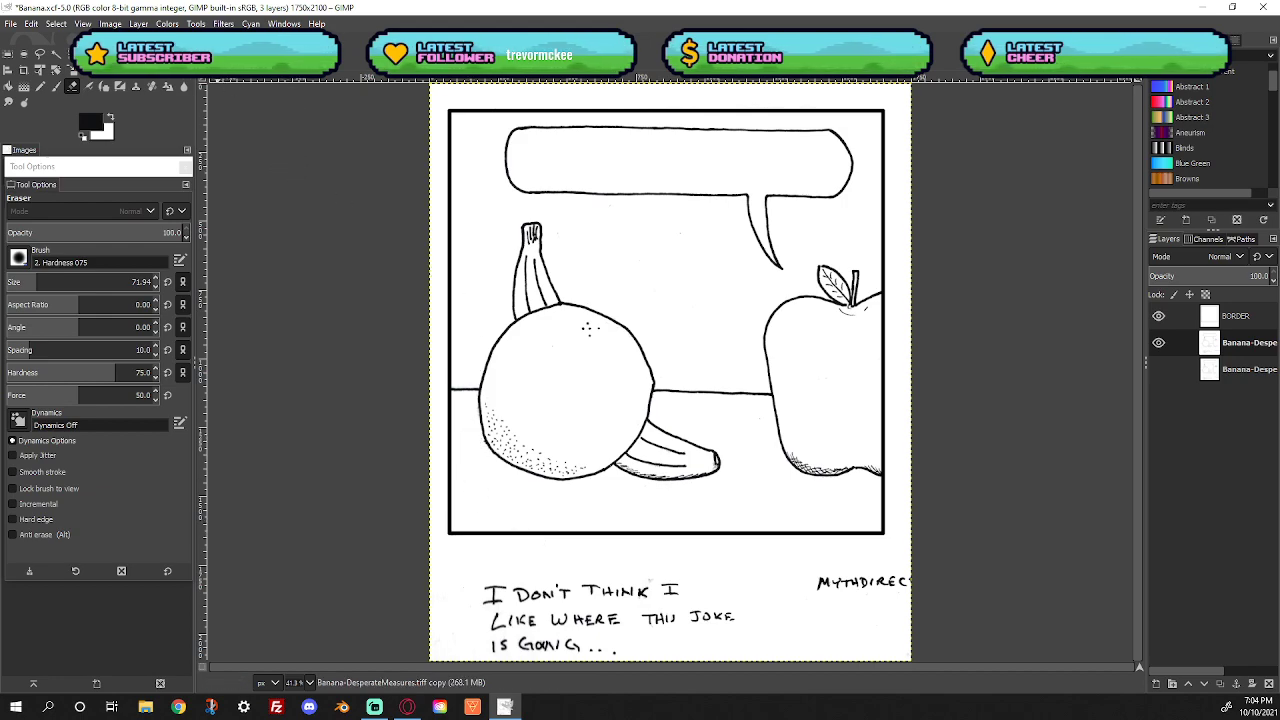
Turn off single-window mode and copy the mythdirection.com text layer from ClericIssues.xcf into the Banana image
{"action": "left_click", "coordinate": [270, 53]}
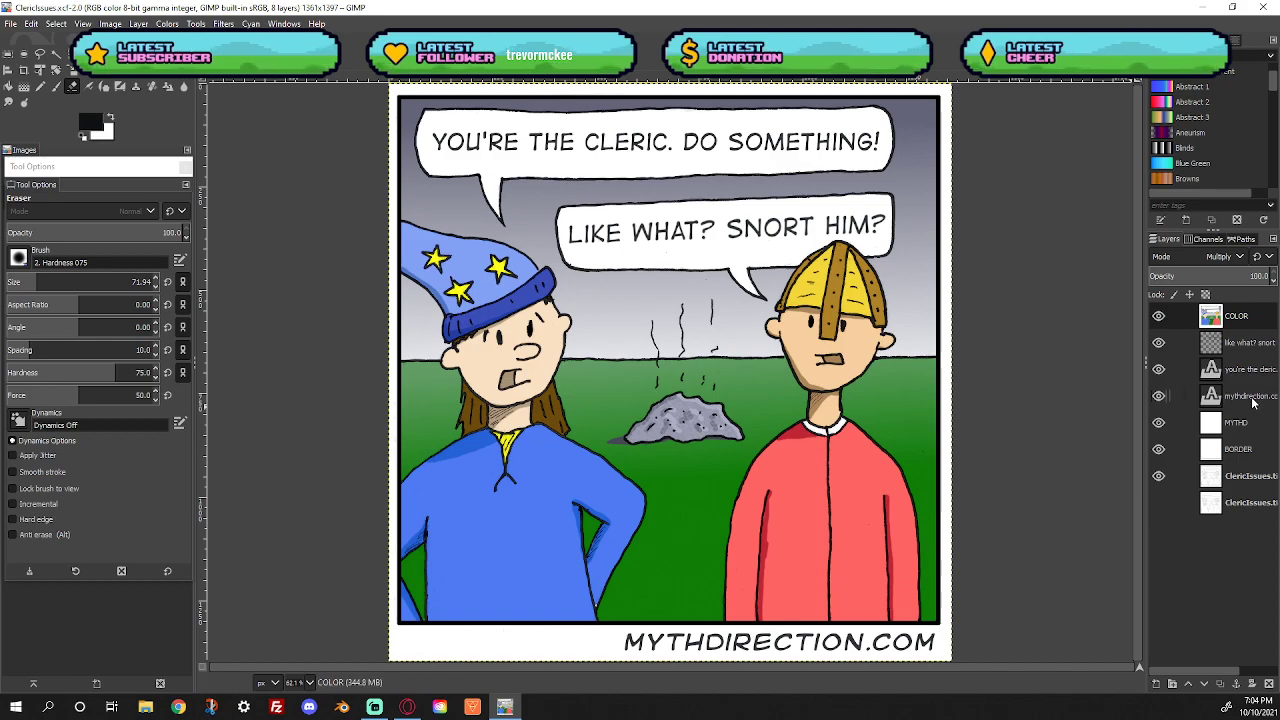
{"action": "mouse_move", "coordinate": [1252, 400]}
{"action": "left_mouse_down"}
{"action": "mouse_move", "coordinate": [1005, 397]}
{"action": "mouse_move", "coordinate": [394, 243]}
{"action": "mouse_move", "coordinate": [245, 107]}
{"action": "mouse_move", "coordinate": [257, 56]}
{"action": "mouse_move", "coordinate": [394, 183]}
{"action": "left_mouse_up"}
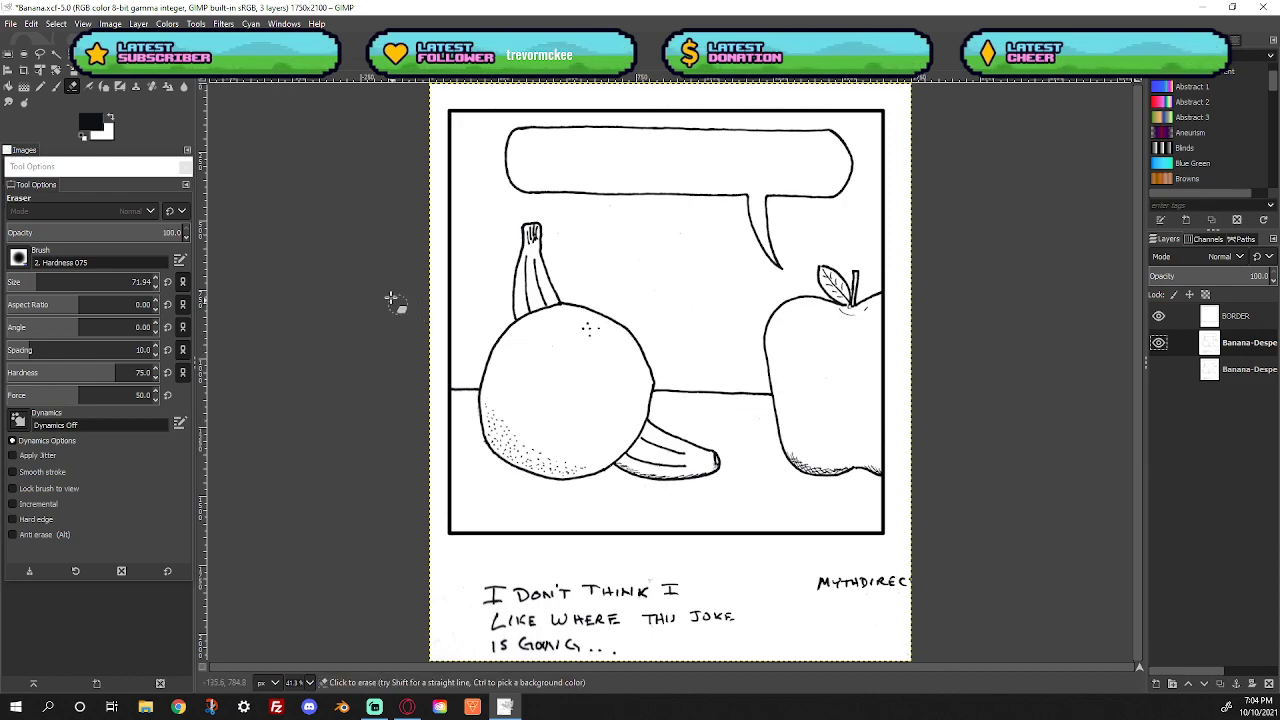
{"action": "left_click", "coordinate": [284, 23]}
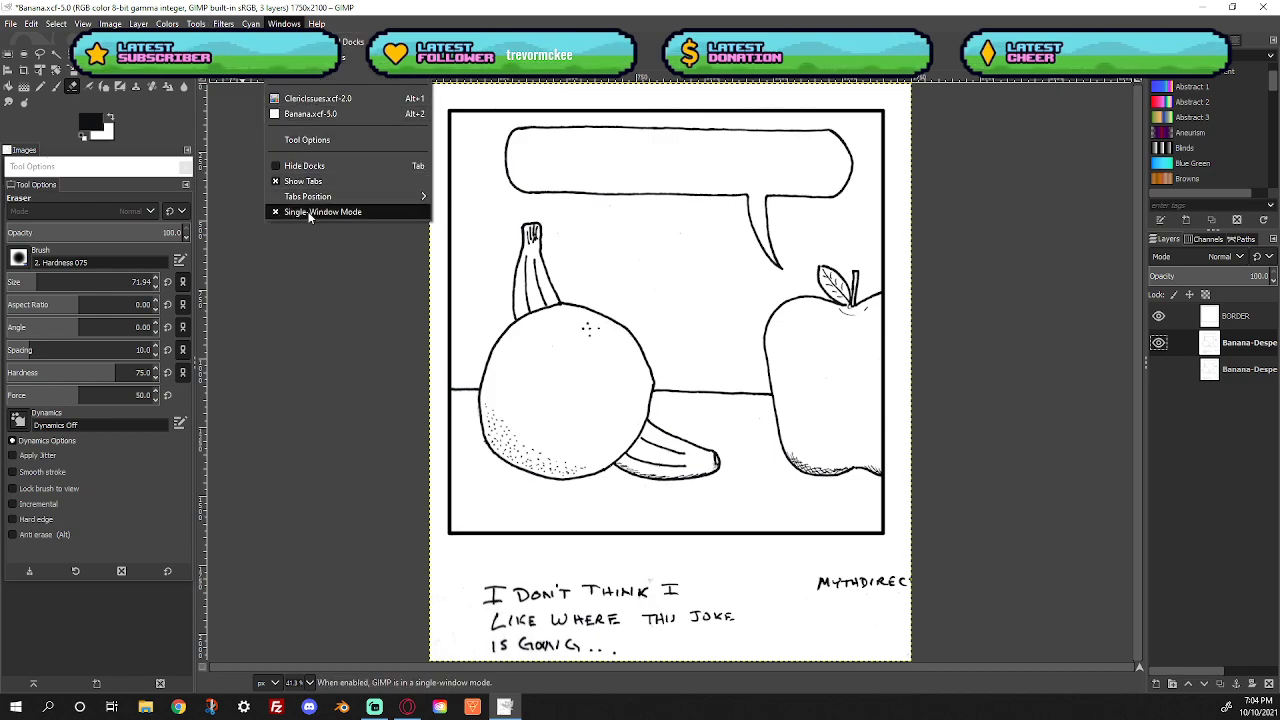
{"action": "left_click", "coordinate": [312, 212]}
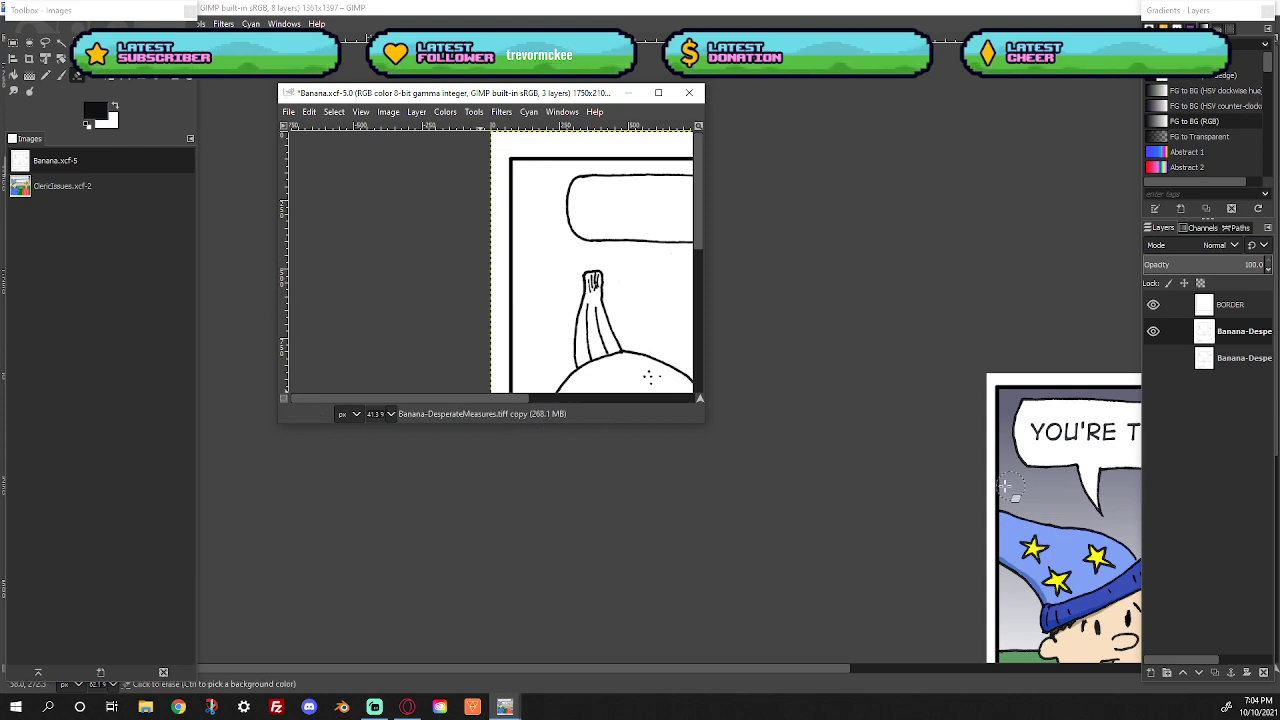
{"action": "left_click", "coordinate": [62, 187]}
{"action": "left_click_drag", "start_coordinate": [1240, 385], "coordinate": [542, 219]}
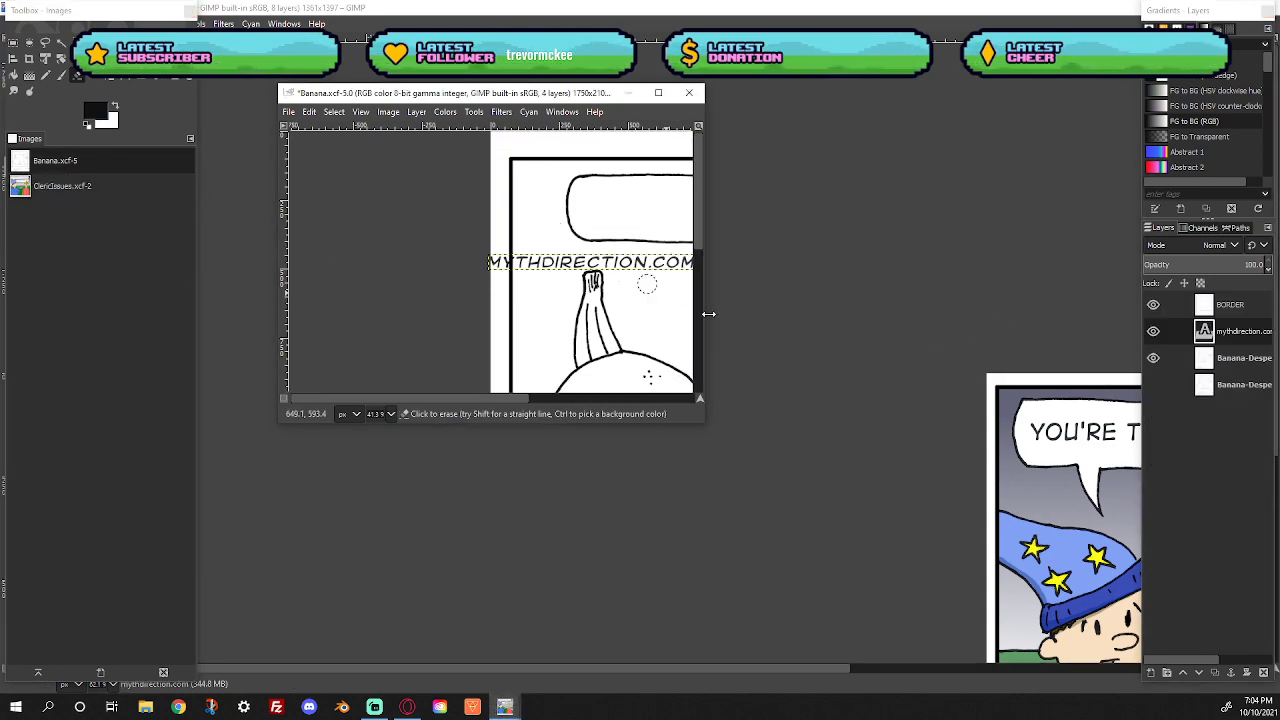
Restore single-window mode and move the mythdirection.com text just below the panel border, aligned with its right end
{"action": "left_click", "coordinate": [311, 12]}
{"action": "left_click", "coordinate": [284, 23]}
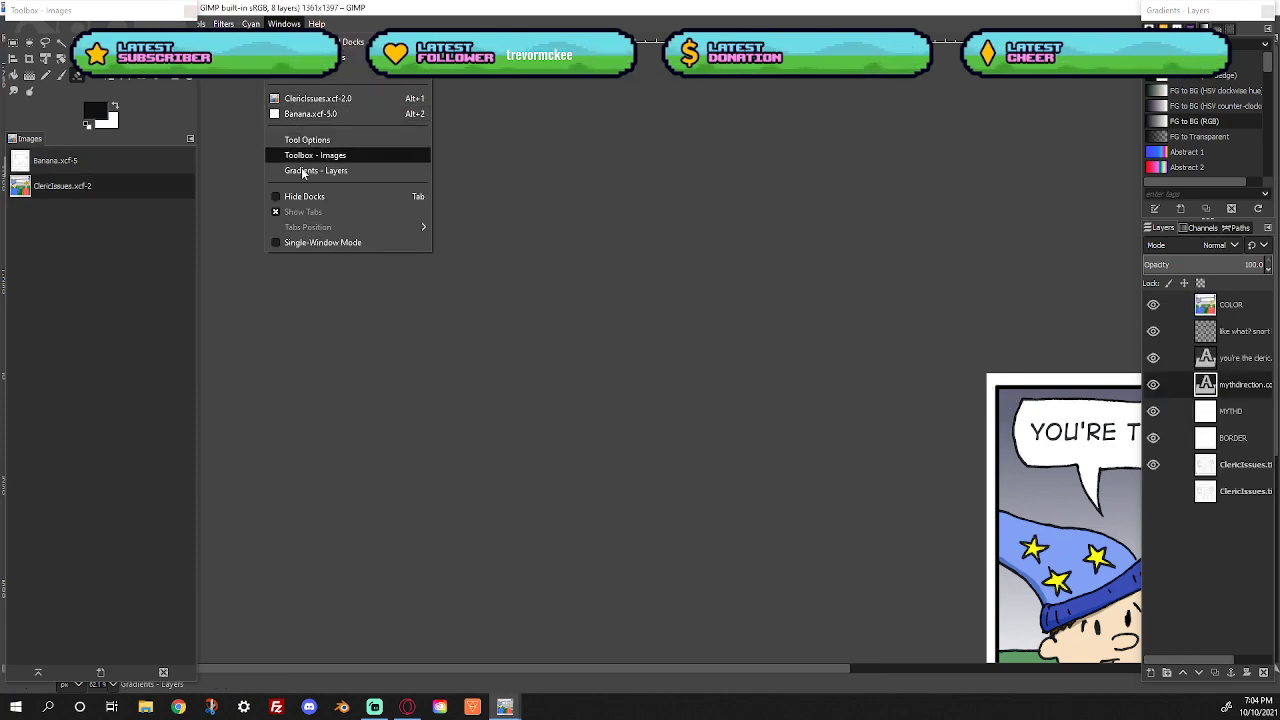
{"action": "left_click", "coordinate": [311, 244]}
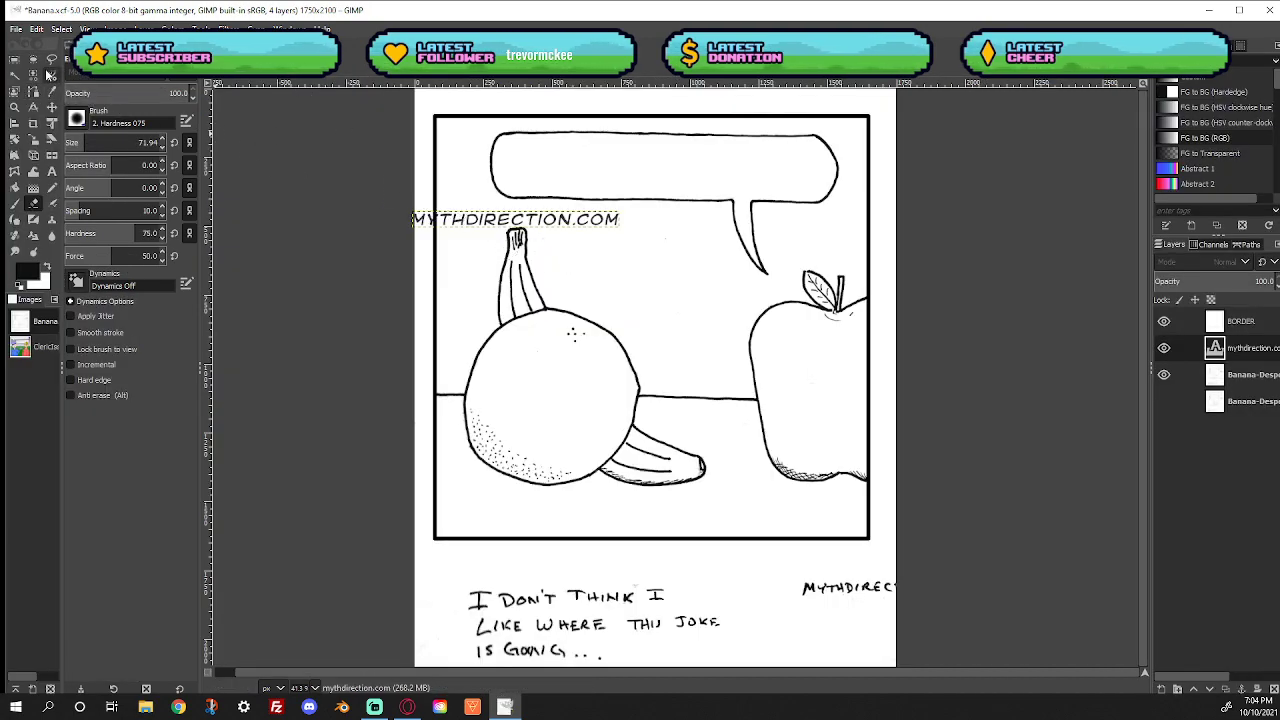
{"action": "left_click", "coordinate": [52, 108]}
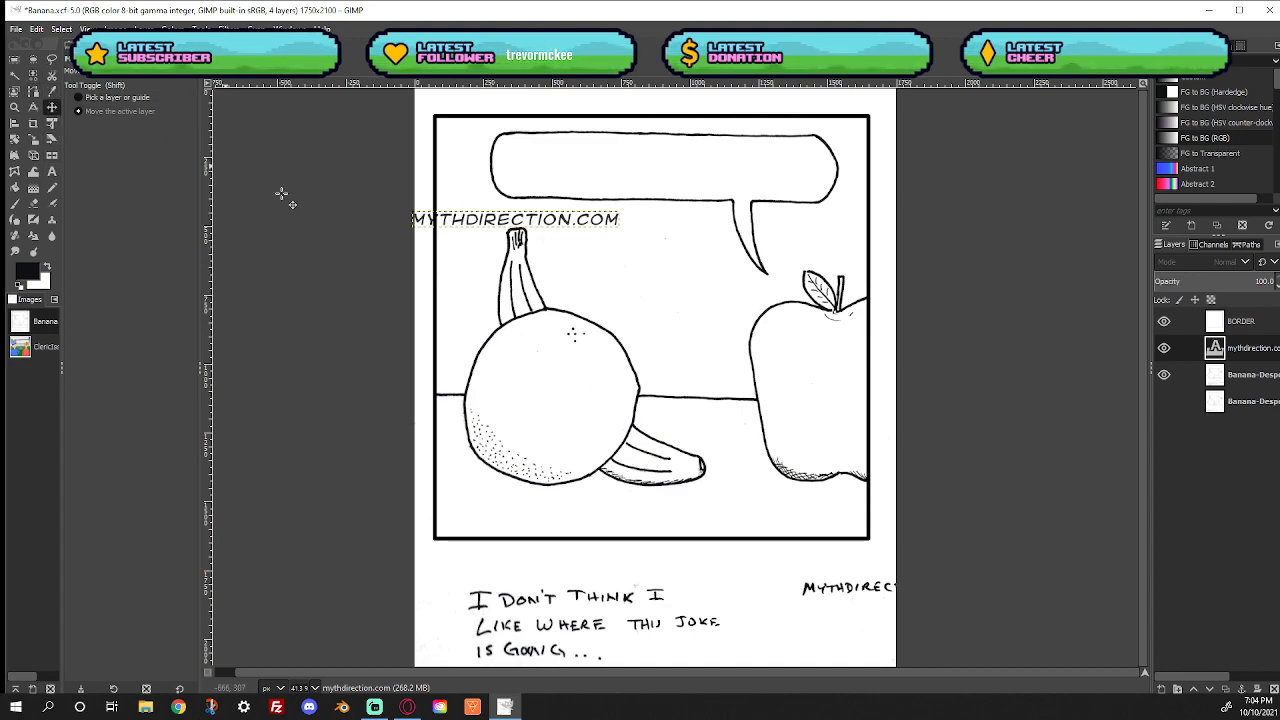
{"action": "left_click_drag", "start_coordinate": [574, 233], "coordinate": [821, 563]}
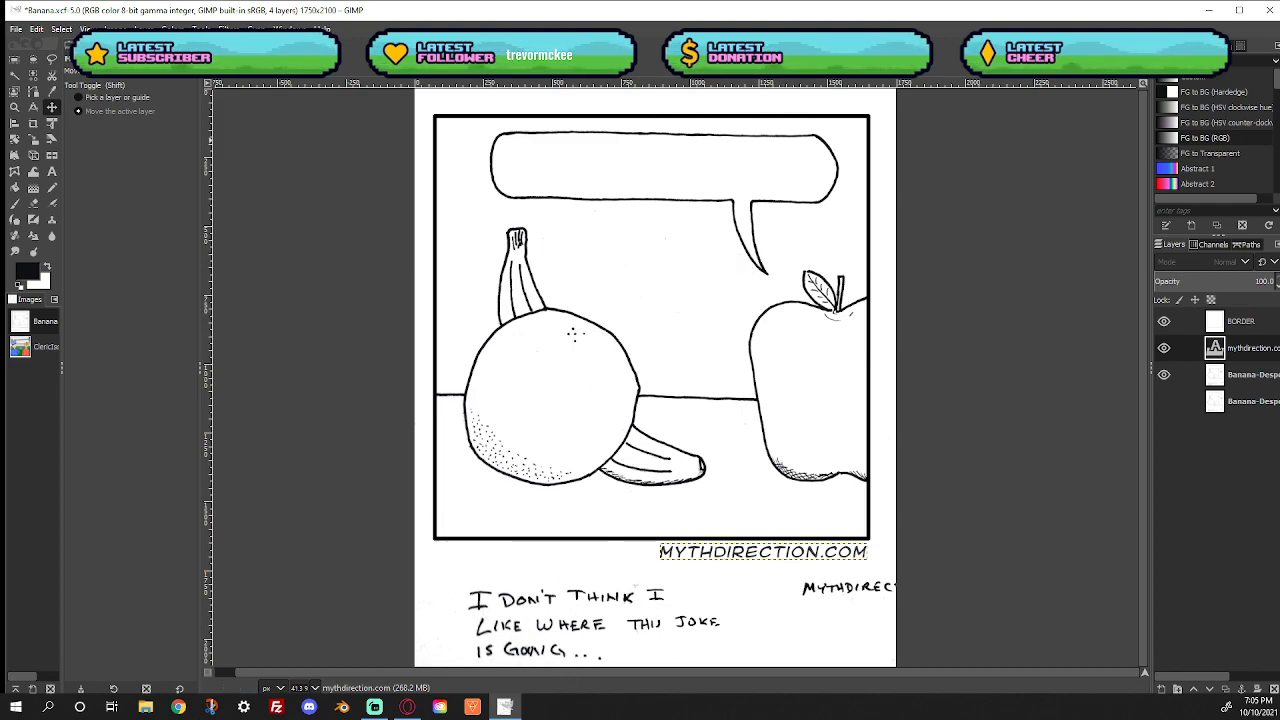
Add the two-line text "I don't think i like where / this joke is going..." inside the speech bubble
{"action": "left_click", "coordinate": [53, 175]}
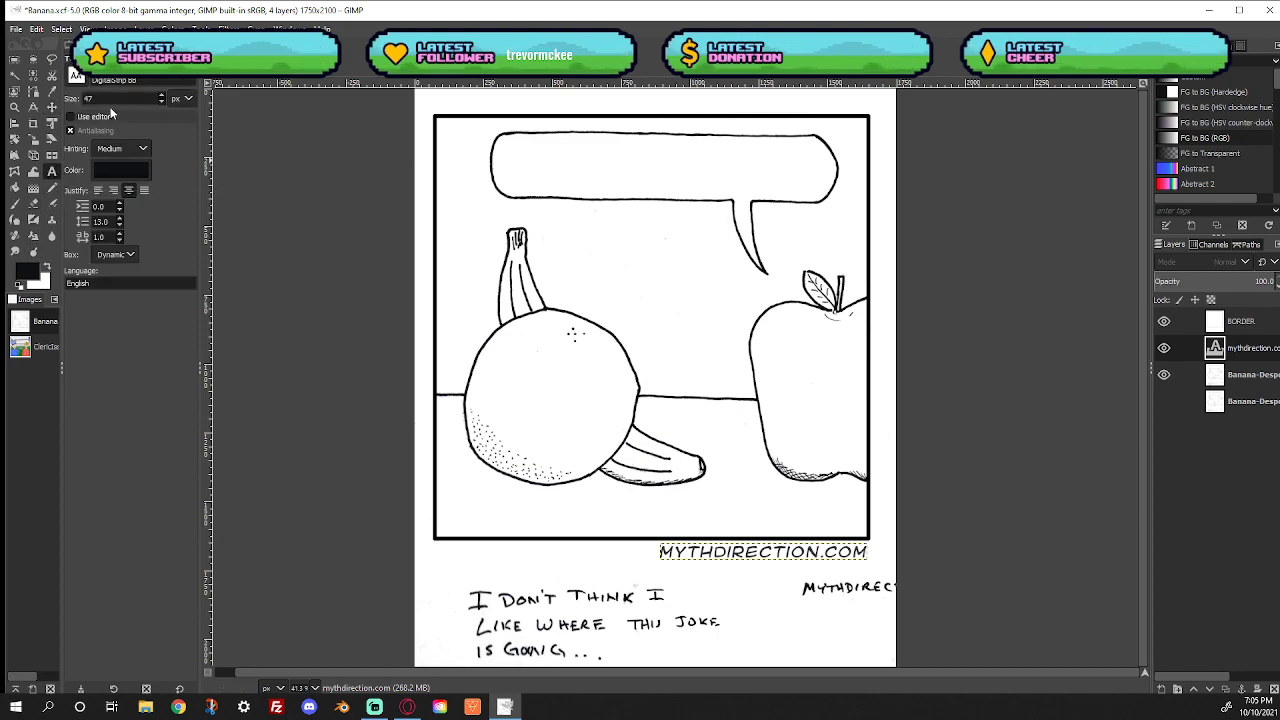
{"action": "left_click", "coordinate": [496, 146]}
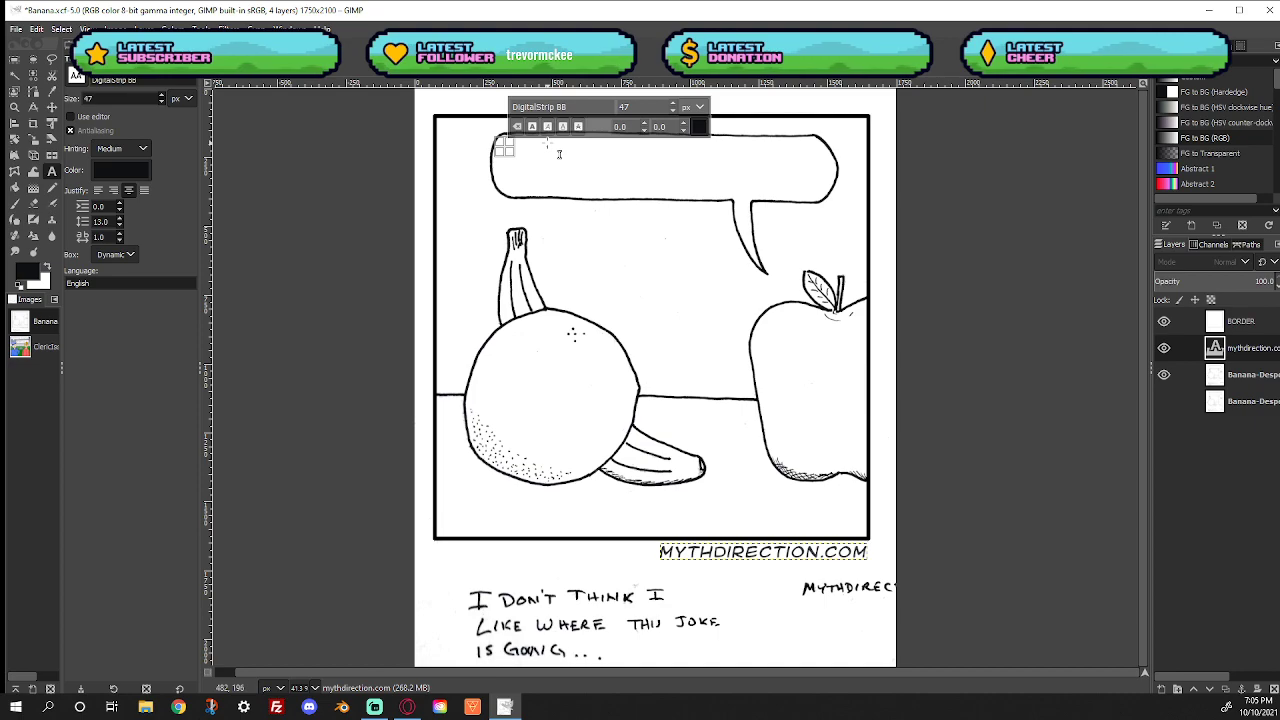
{"action": "type", "text": "I don't"}
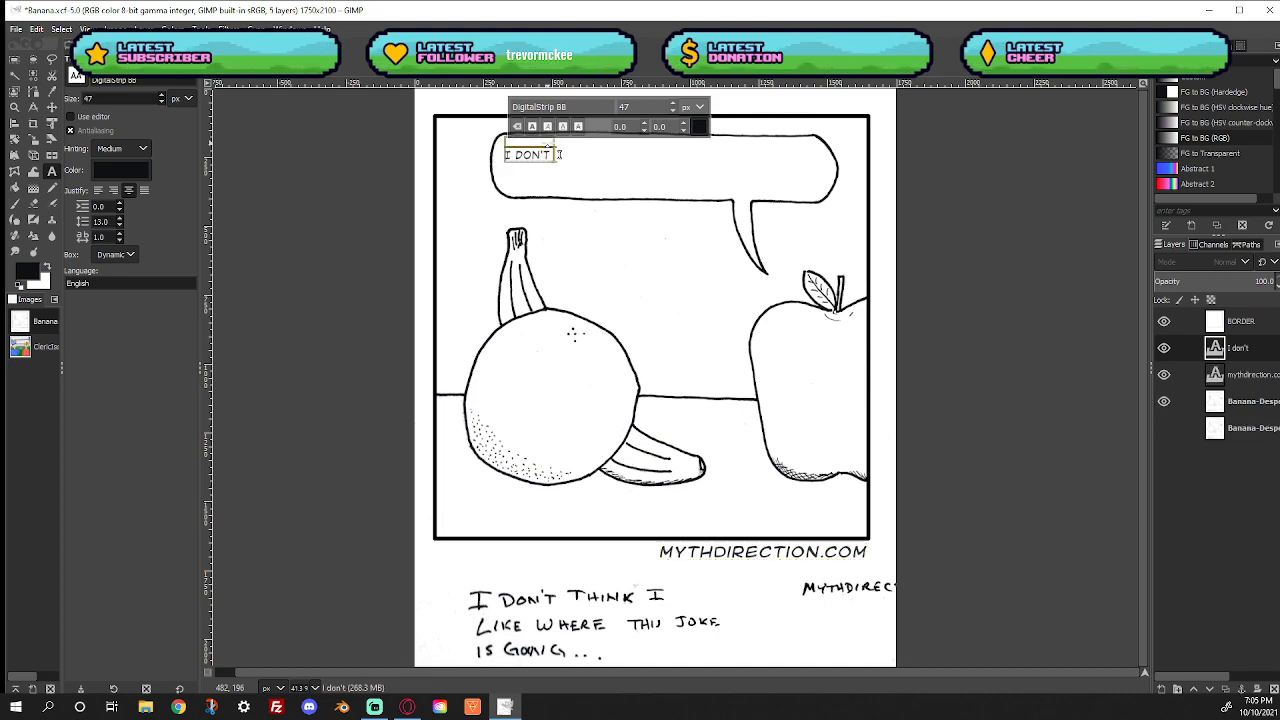
{"action": "type", "text": " think i like where"}
{"action": "key", "text": "Return"}
{"action": "type", "text": "this joke il"}
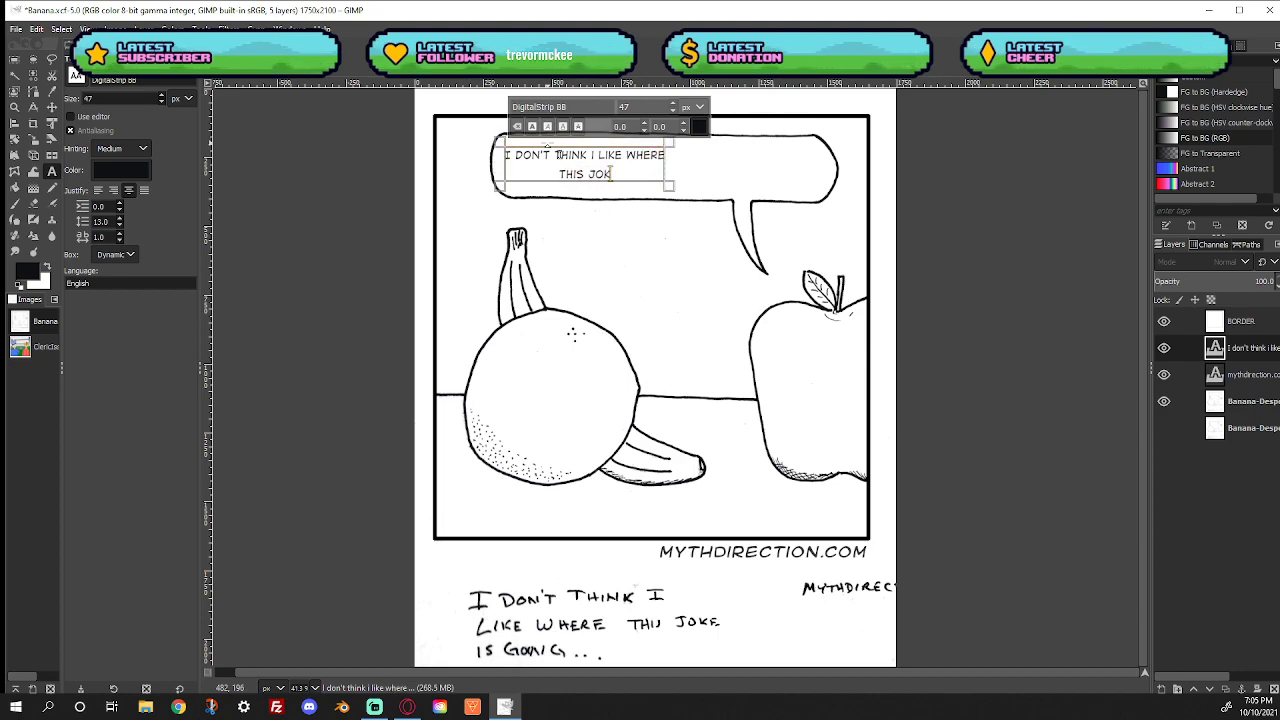
{"action": "key", "text": "BackSpace"}
{"action": "type", "text": "s going..."}
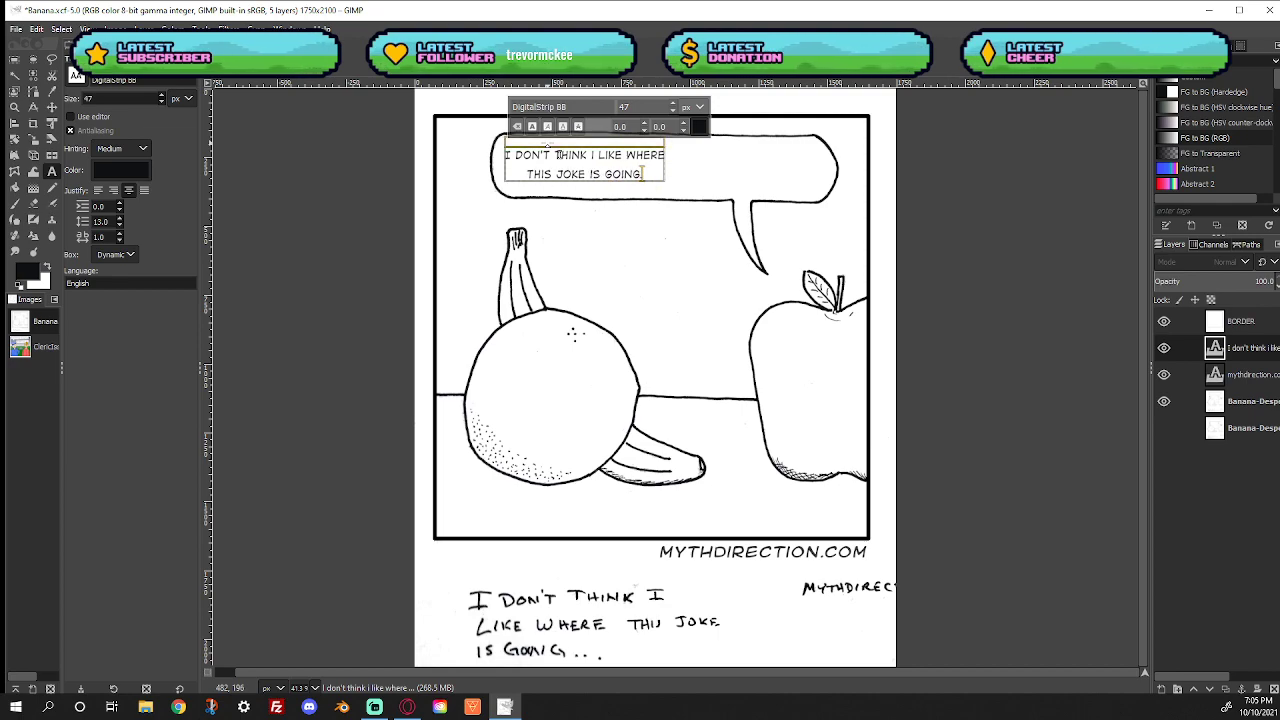
Enlarge the whole speech text to 95 px and move it up to fit within the bubble
{"action": "key", "text": "ctrl+a"}
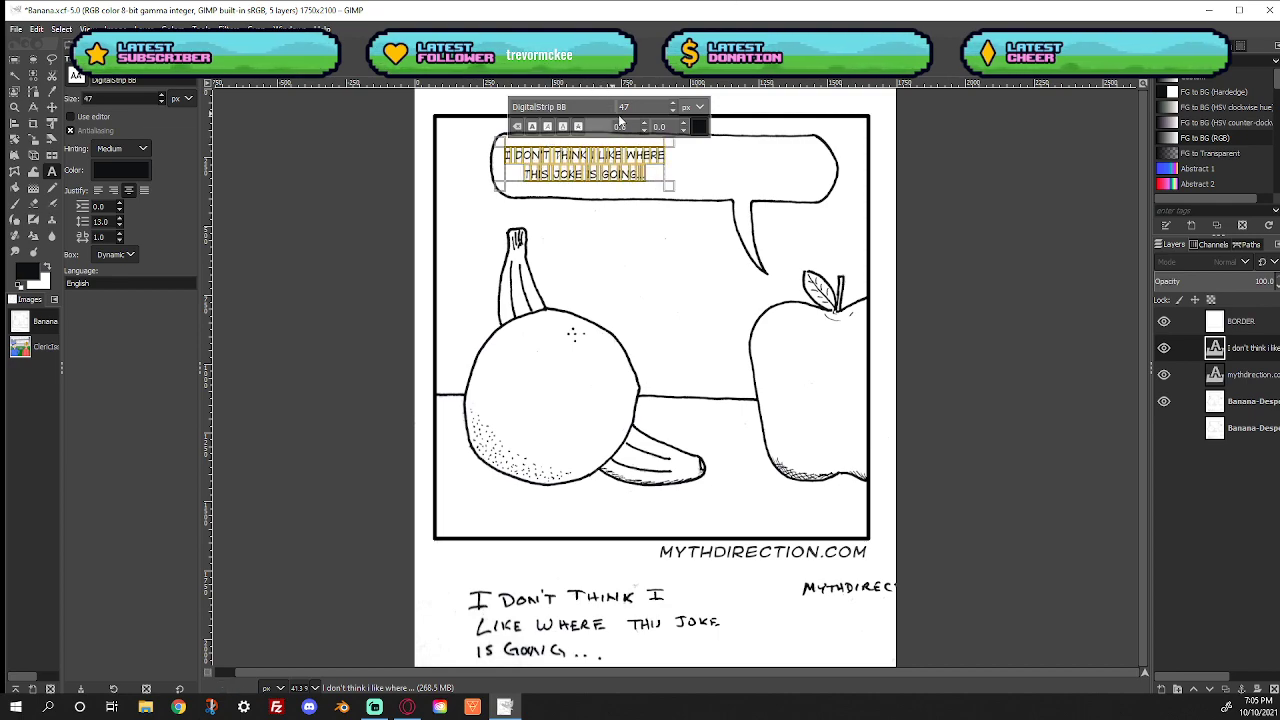
{"action": "left_click", "coordinate": [673, 104]}
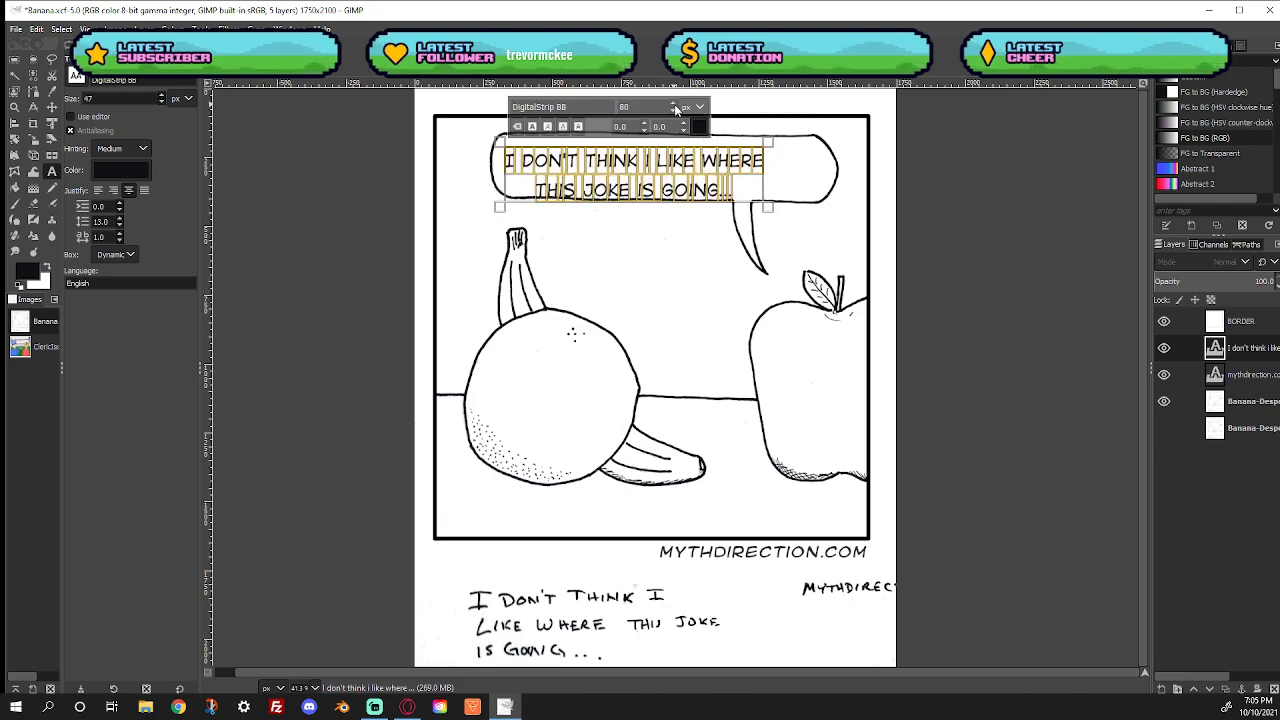
{"action": "left_click", "coordinate": [674, 104]}
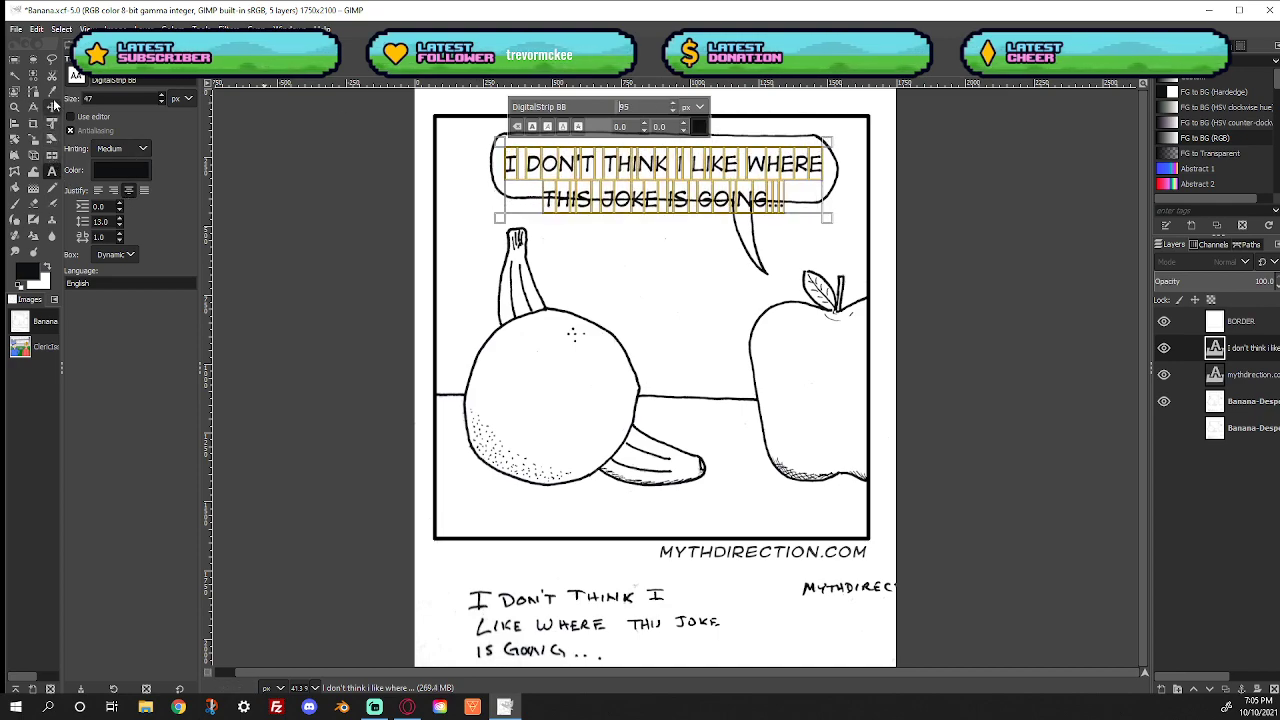
{"action": "left_click", "coordinate": [52, 107]}
{"action": "left_click_drag", "start_coordinate": [605, 182], "coordinate": [600, 170]}
Set the speech text's line spacing to -22 and shift the text slightly down and left to center it in the bubble
{"action": "left_click", "coordinate": [52, 171]}
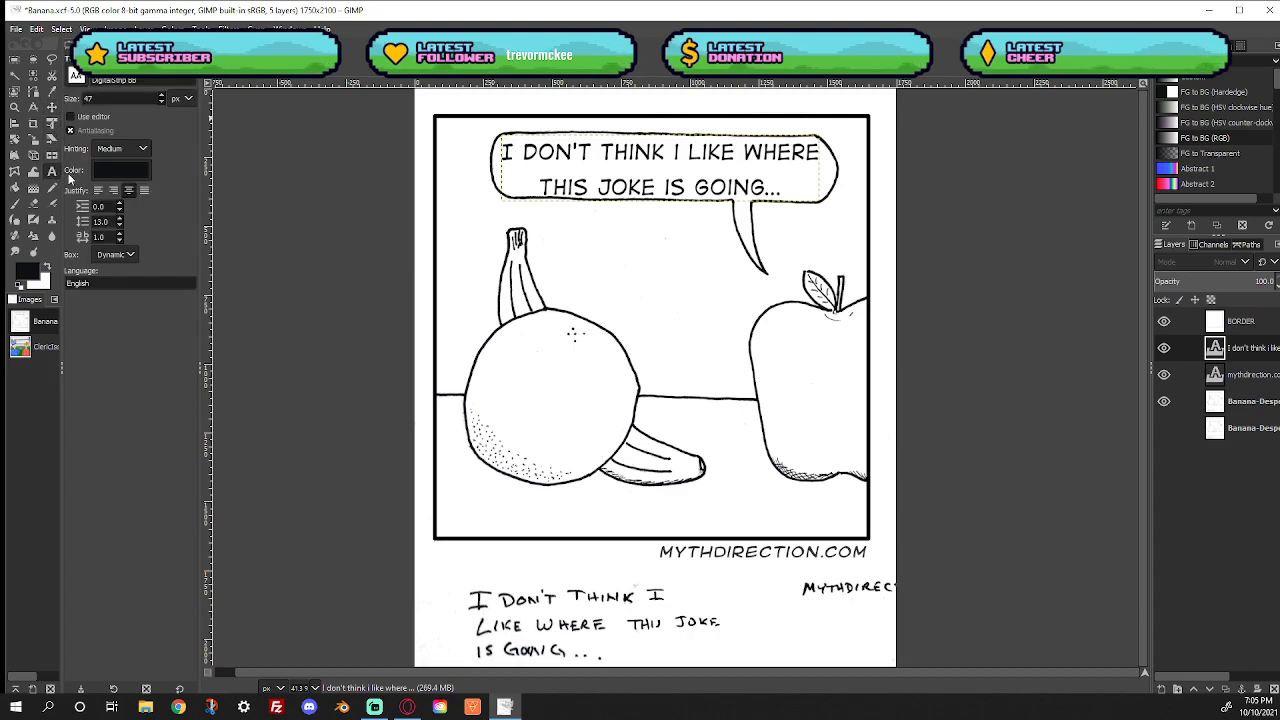
{"action": "left_click", "coordinate": [623, 157]}
{"action": "double_click", "coordinate": [623, 157]}
{"action": "left_click", "coordinate": [624, 155]}
{"action": "double_click", "coordinate": [623, 156]}
{"action": "key", "text": "ctrl+a"}
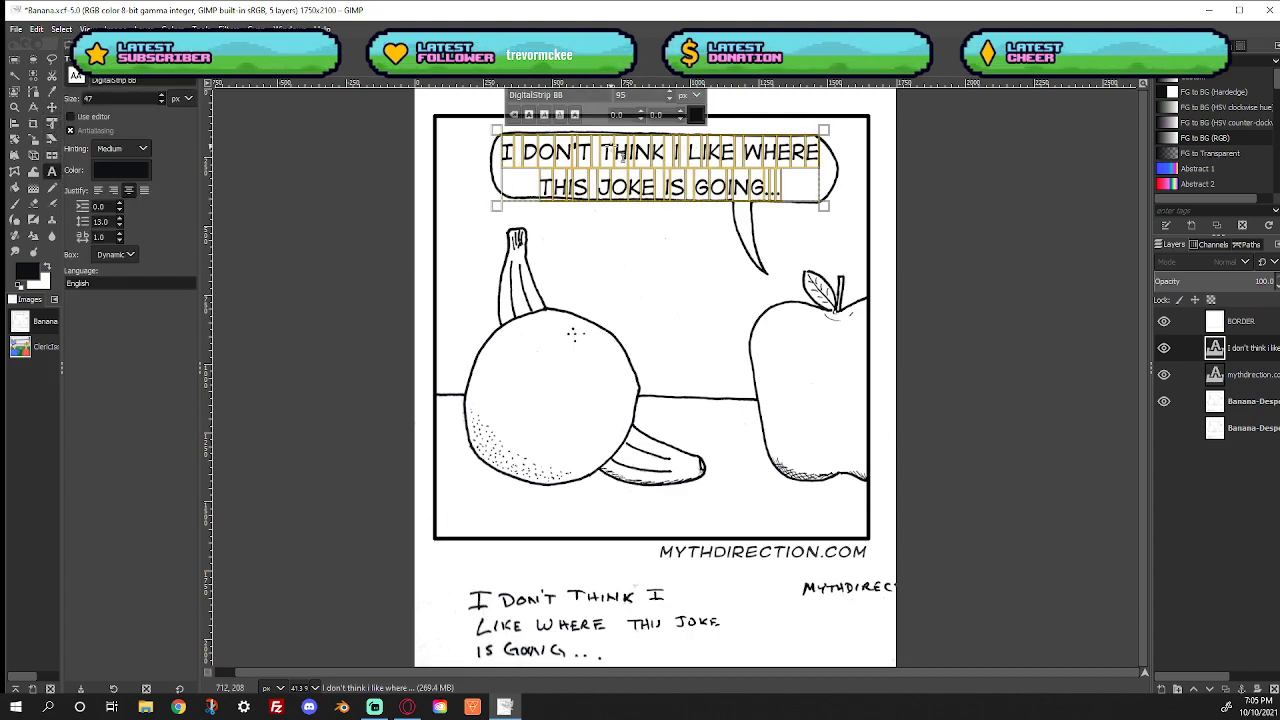
{"action": "left_click", "coordinate": [119, 220]}
{"action": "left_click", "coordinate": [119, 220]}
{"action": "left_click", "coordinate": [119, 220]}
{"action": "left_click", "coordinate": [119, 220]}
{"action": "scroll", "coordinate": [119, 228], "scroll_direction": "down", "scroll_amount": 12}
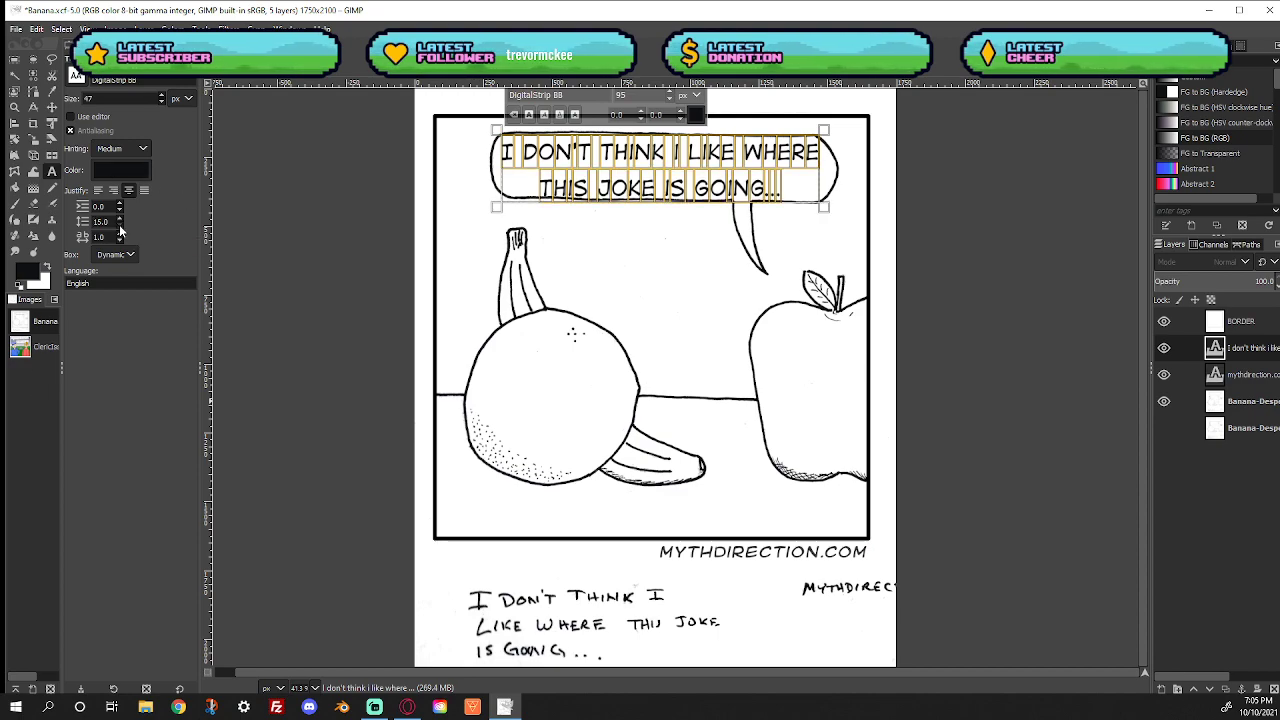
{"action": "scroll", "coordinate": [119, 228], "scroll_direction": "down", "scroll_amount": 2}
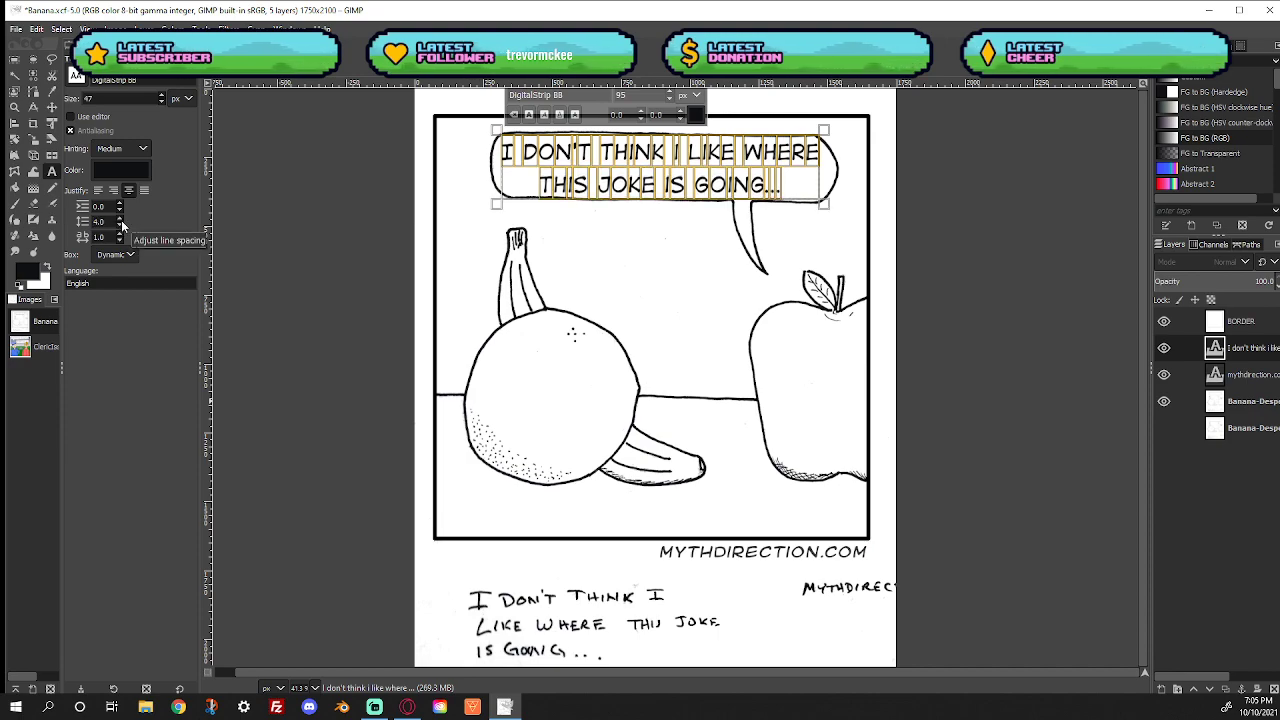
{"action": "scroll", "coordinate": [122, 232], "scroll_direction": "down", "scroll_amount": 1}
{"action": "left_click", "coordinate": [120, 226]}
{"action": "left_click", "coordinate": [120, 226]}
{"action": "left_click", "coordinate": [120, 226]}
{"action": "left_click", "coordinate": [120, 226]}
{"action": "left_click", "coordinate": [120, 227]}
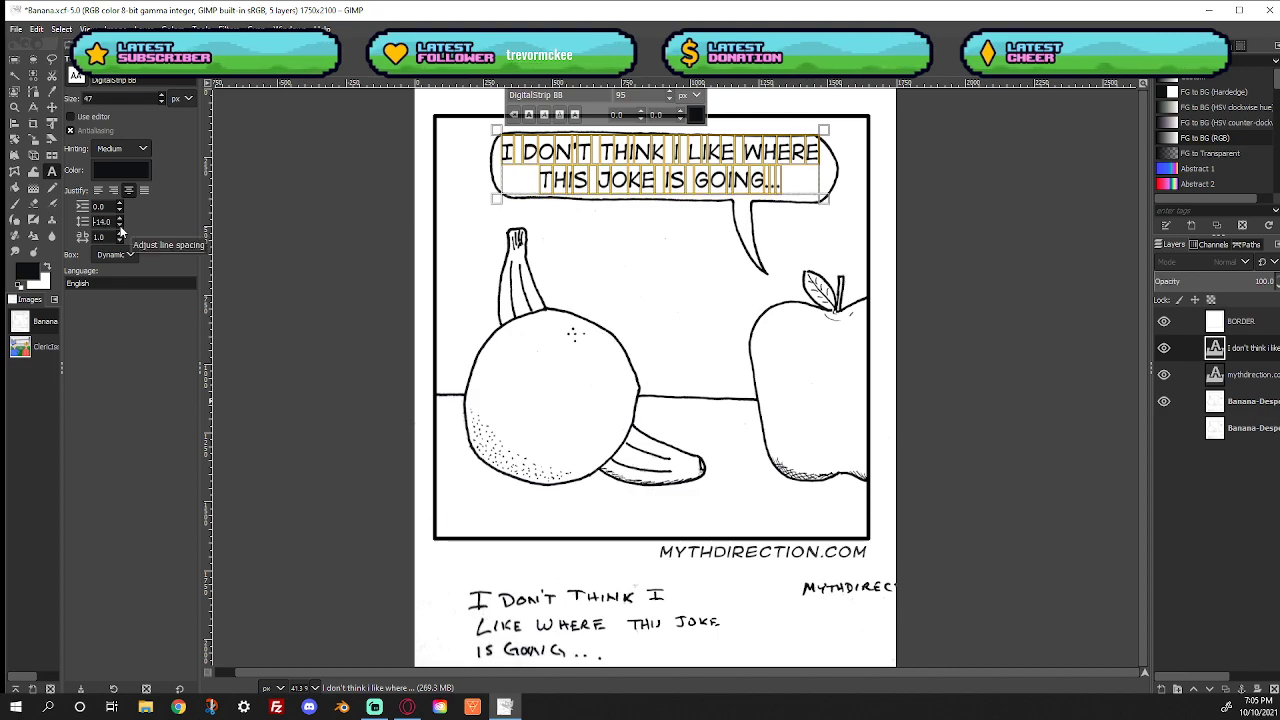
{"action": "left_click", "coordinate": [120, 227]}
{"action": "left_click", "coordinate": [120, 227]}
{"action": "left_click", "coordinate": [120, 227]}
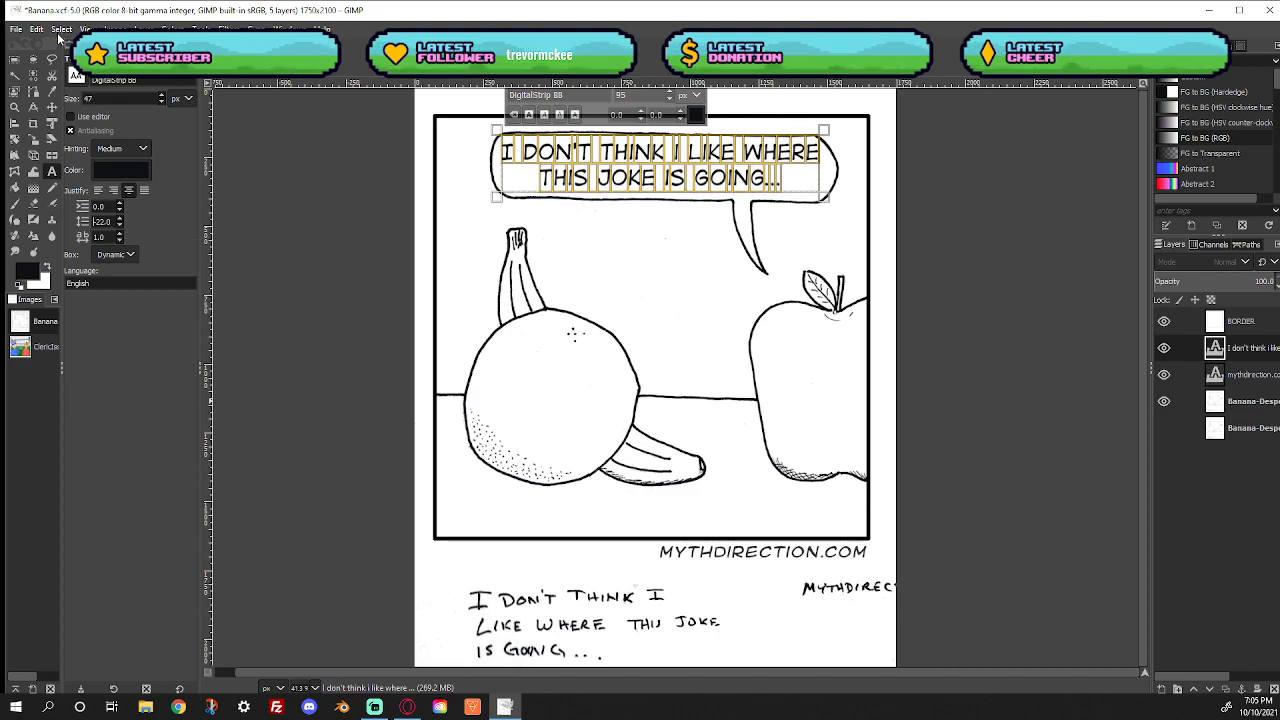
{"action": "left_click", "coordinate": [52, 108]}
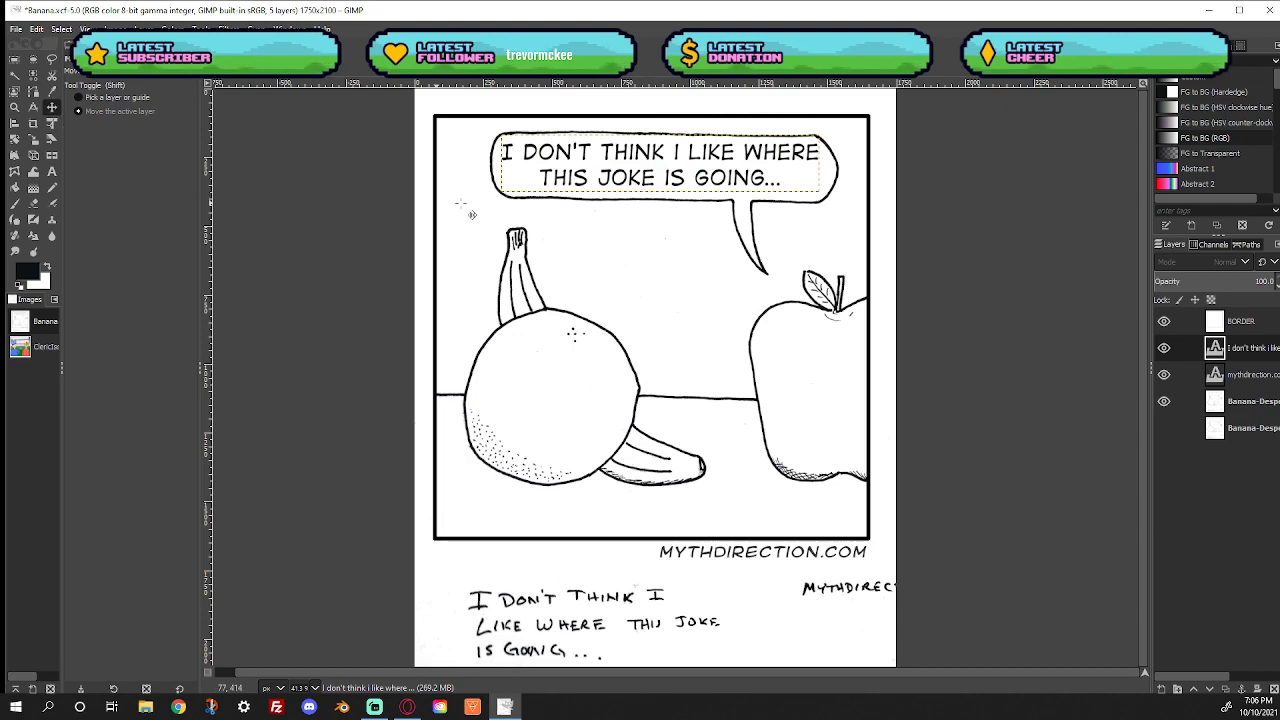
{"action": "left_click_drag", "start_coordinate": [691, 171], "coordinate": [686, 173]}
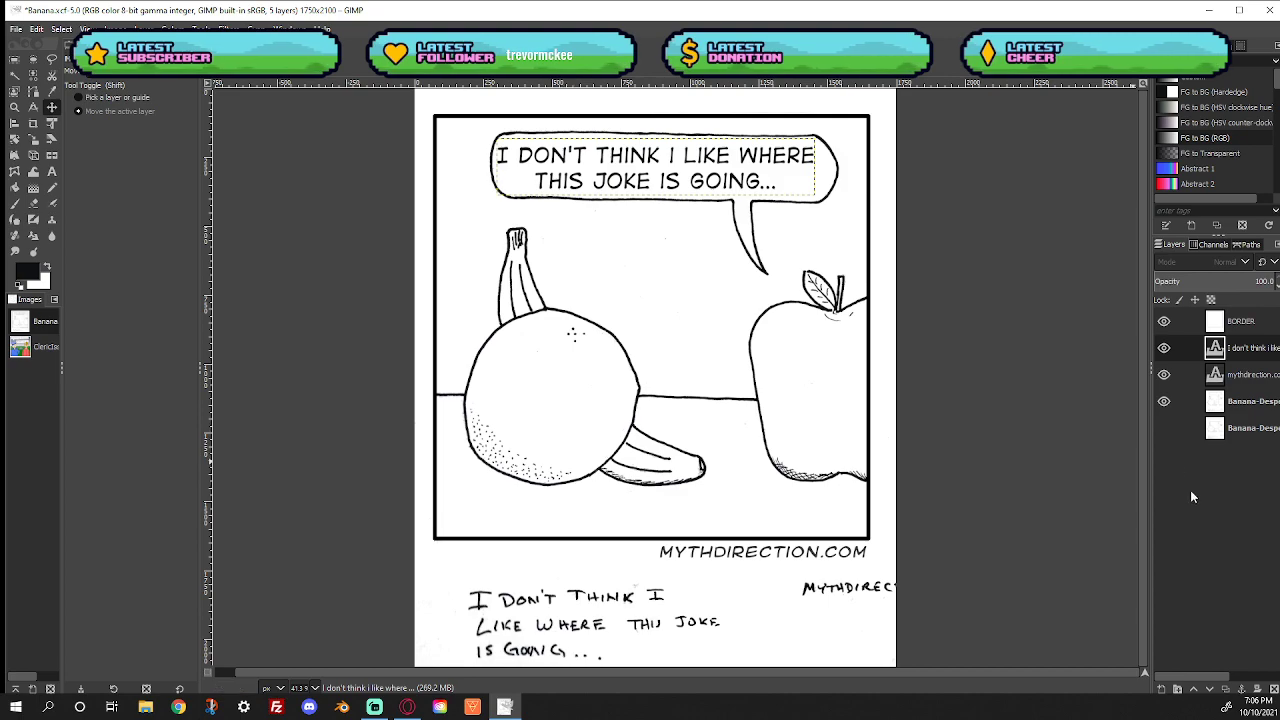
Paint over the gap at the tip of the apple's leaf on the Banana-DesperateMeasures.tiff copy layer, using a 10.29 brush
{"action": "left_click", "coordinate": [1250, 404]}
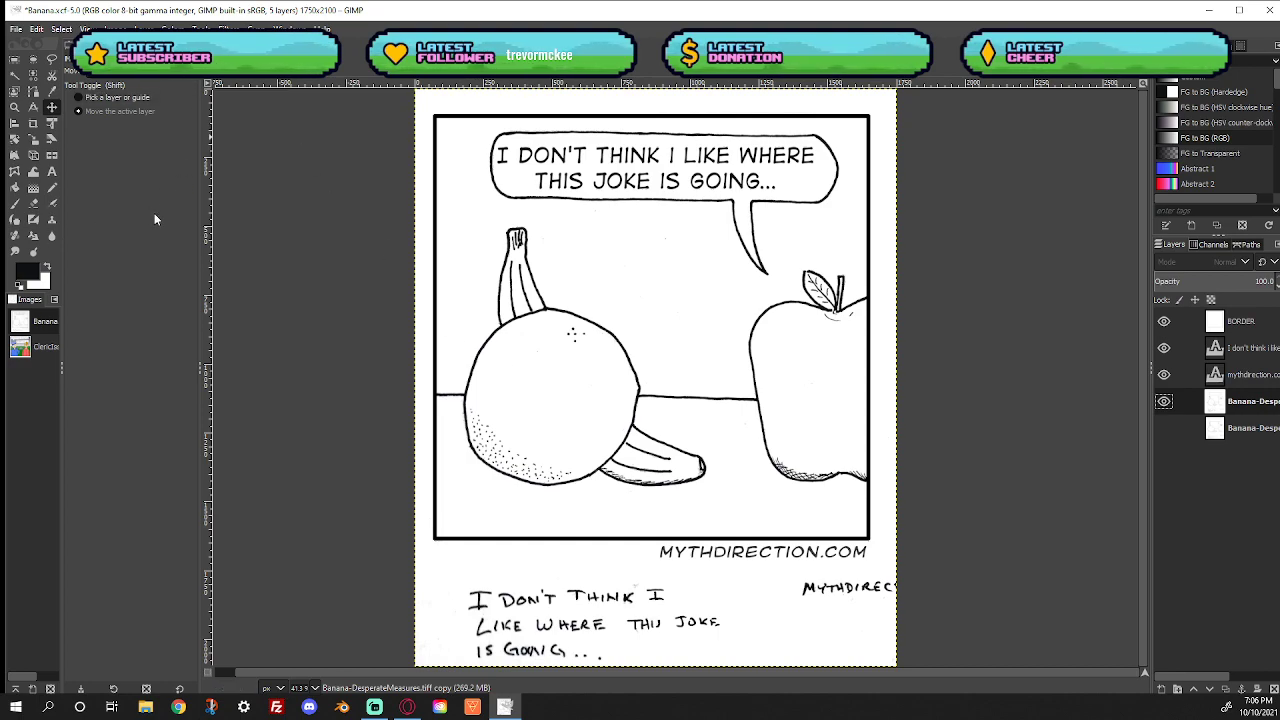
{"action": "left_click", "coordinate": [16, 108]}
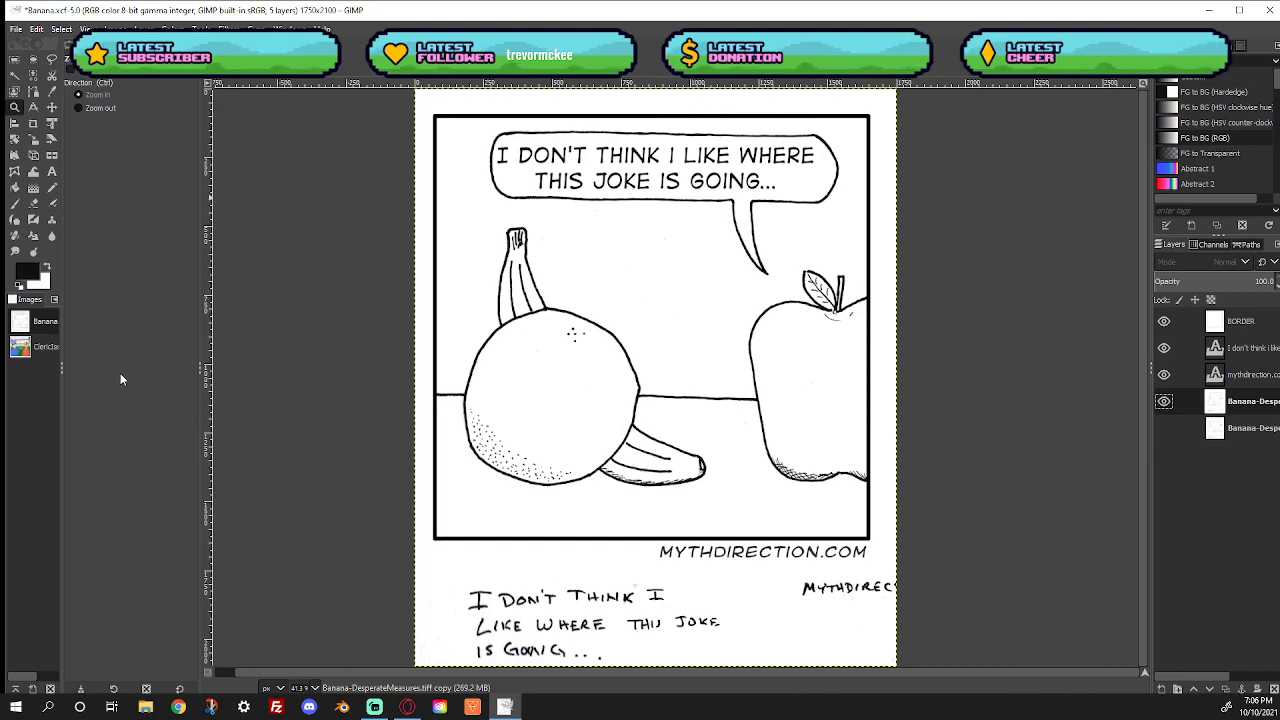
{"action": "left_click_drag", "start_coordinate": [794, 261], "coordinate": [846, 316]}
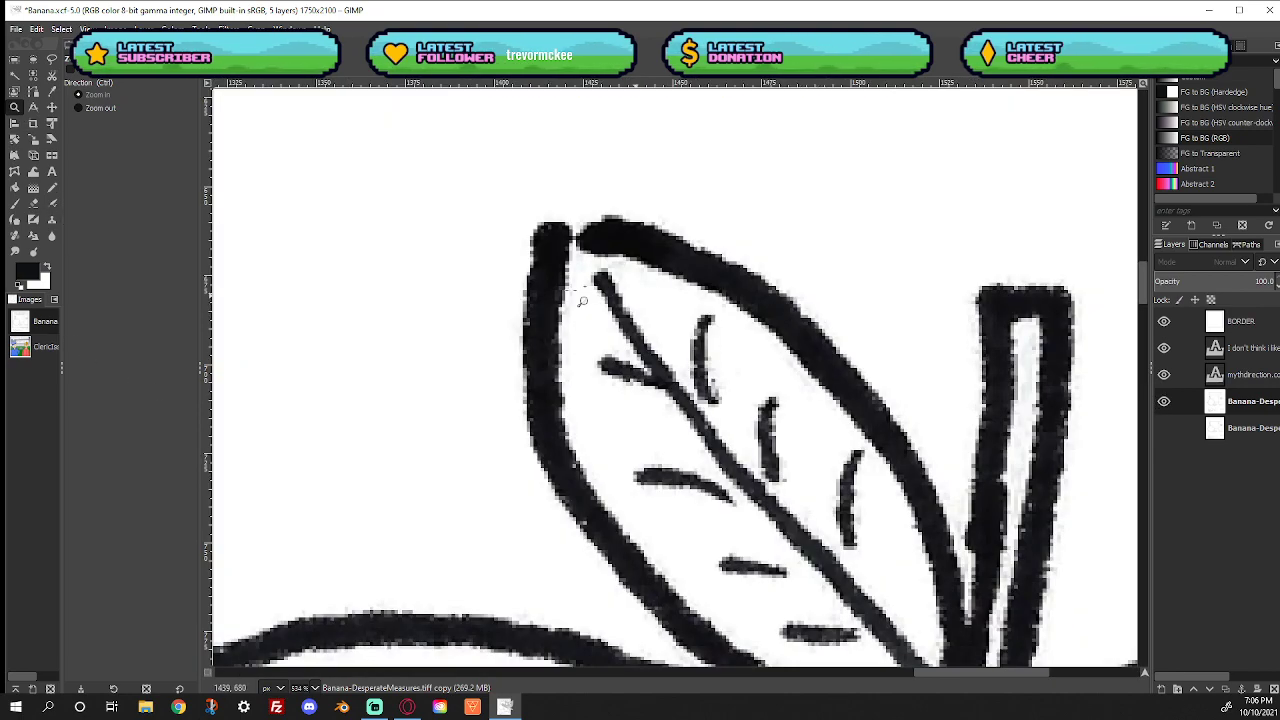
{"action": "left_click", "coordinate": [15, 203]}
{"action": "left_click_drag", "start_coordinate": [114, 148], "coordinate": [74, 144]}
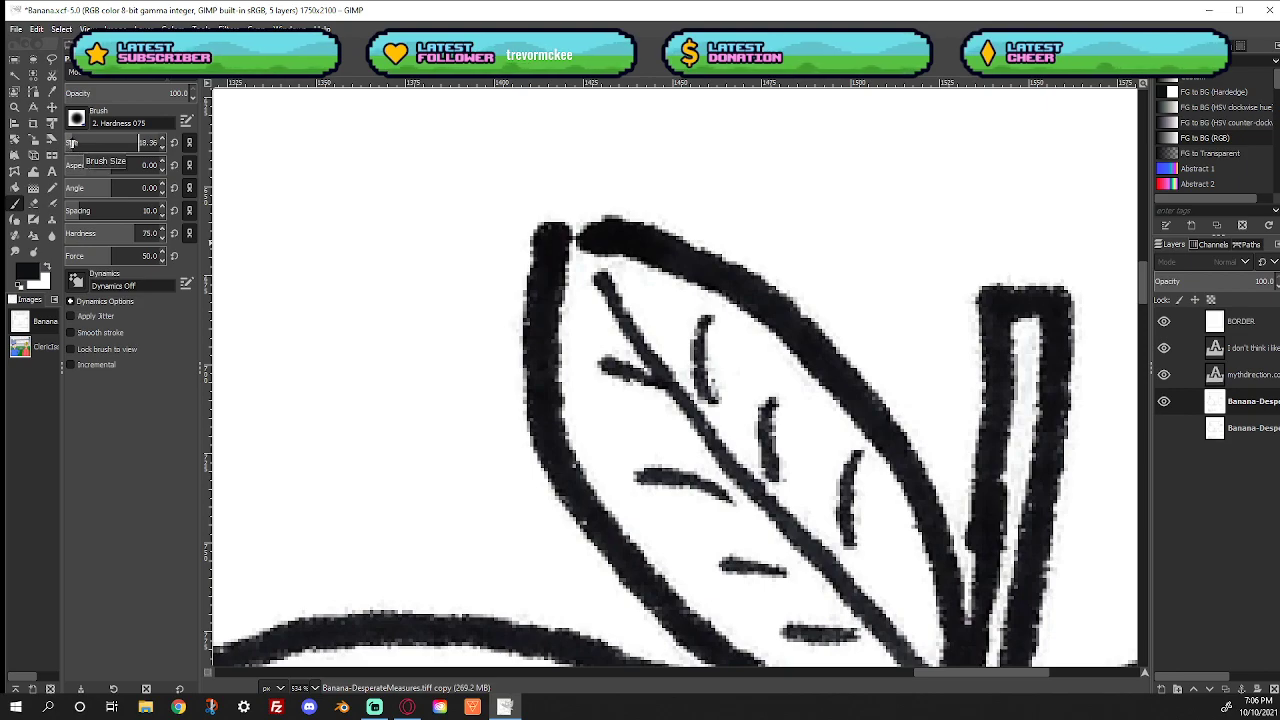
{"action": "left_click_drag", "start_coordinate": [73, 142], "coordinate": [70, 142]}
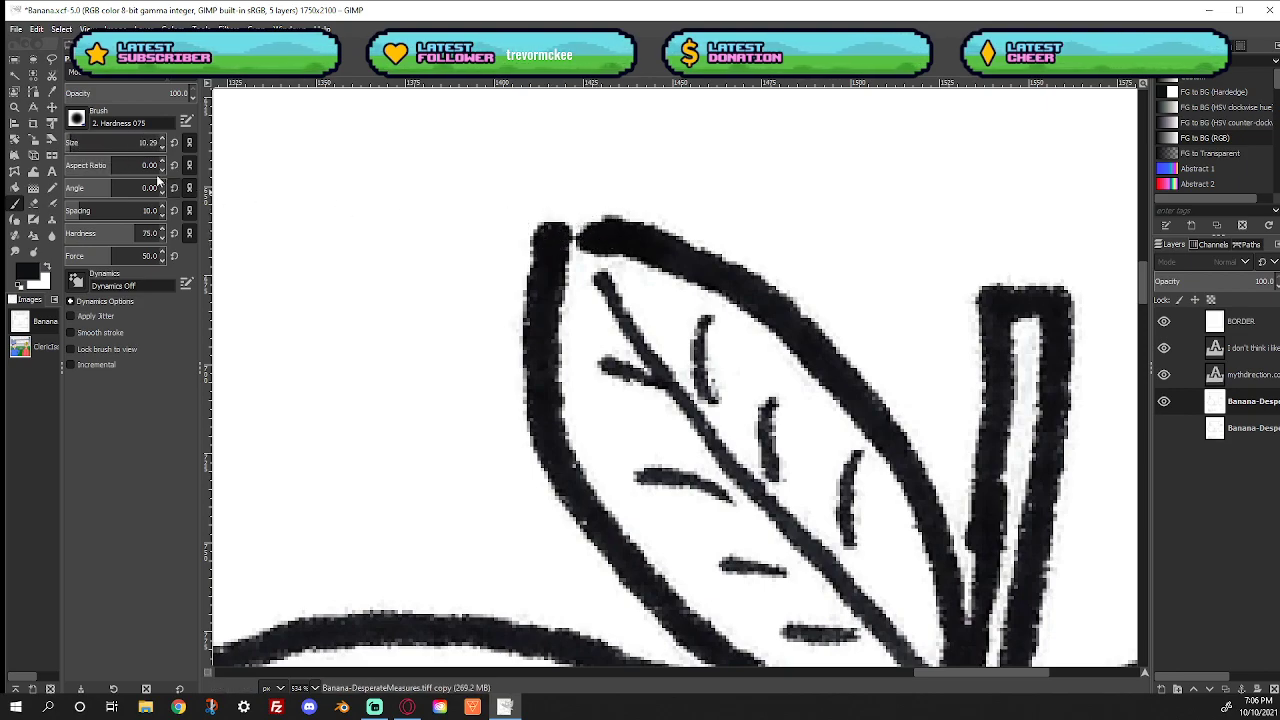
{"action": "left_click_drag", "start_coordinate": [600, 234], "coordinate": [564, 230]}
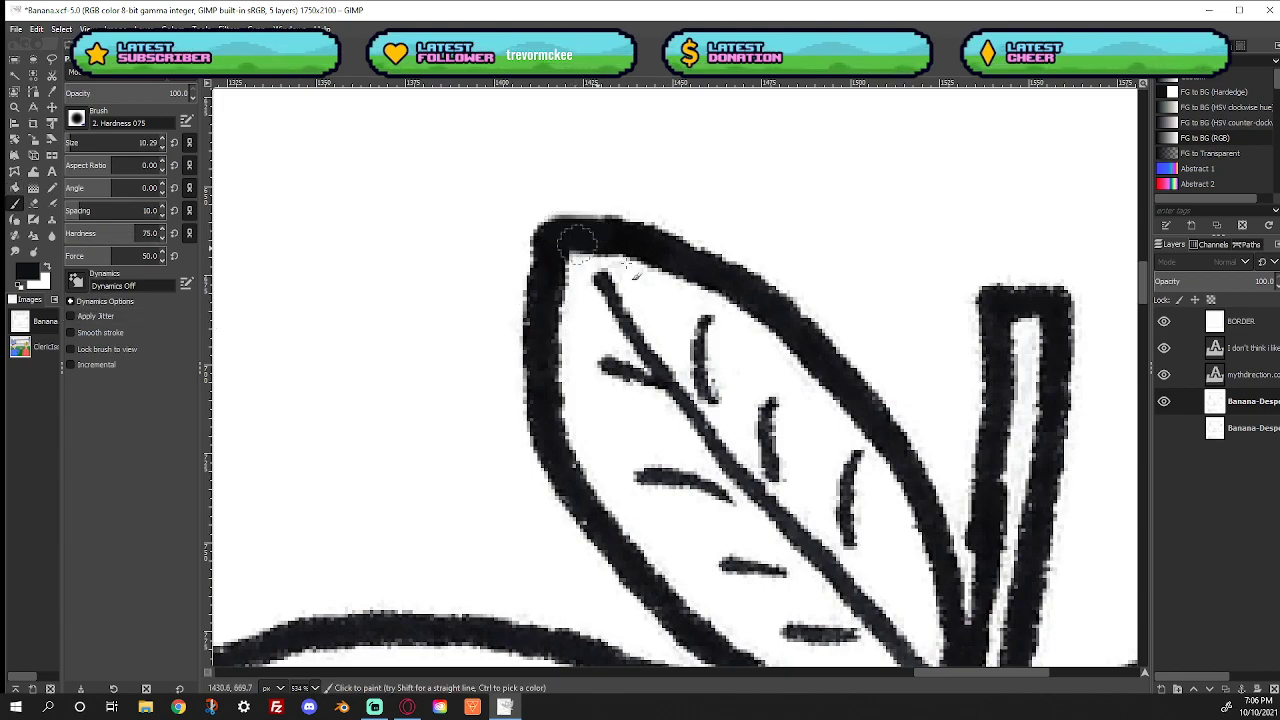
Paint over the apple's outline where it meets the base of the leaf
{"action": "scroll", "coordinate": [758, 345], "scroll_direction": "down", "scroll_amount": 5}
{"action": "scroll", "coordinate": [758, 345], "scroll_direction": "down", "scroll_amount": 5}
{"action": "mouse_move", "coordinate": [880, 180]}
{"action": "left_mouse_down"}
{"action": "mouse_move", "coordinate": [925, 162]}
{"action": "mouse_move", "coordinate": [942, 172]}
{"action": "left_mouse_up"}
{"action": "right_click", "coordinate": [843, 430]}
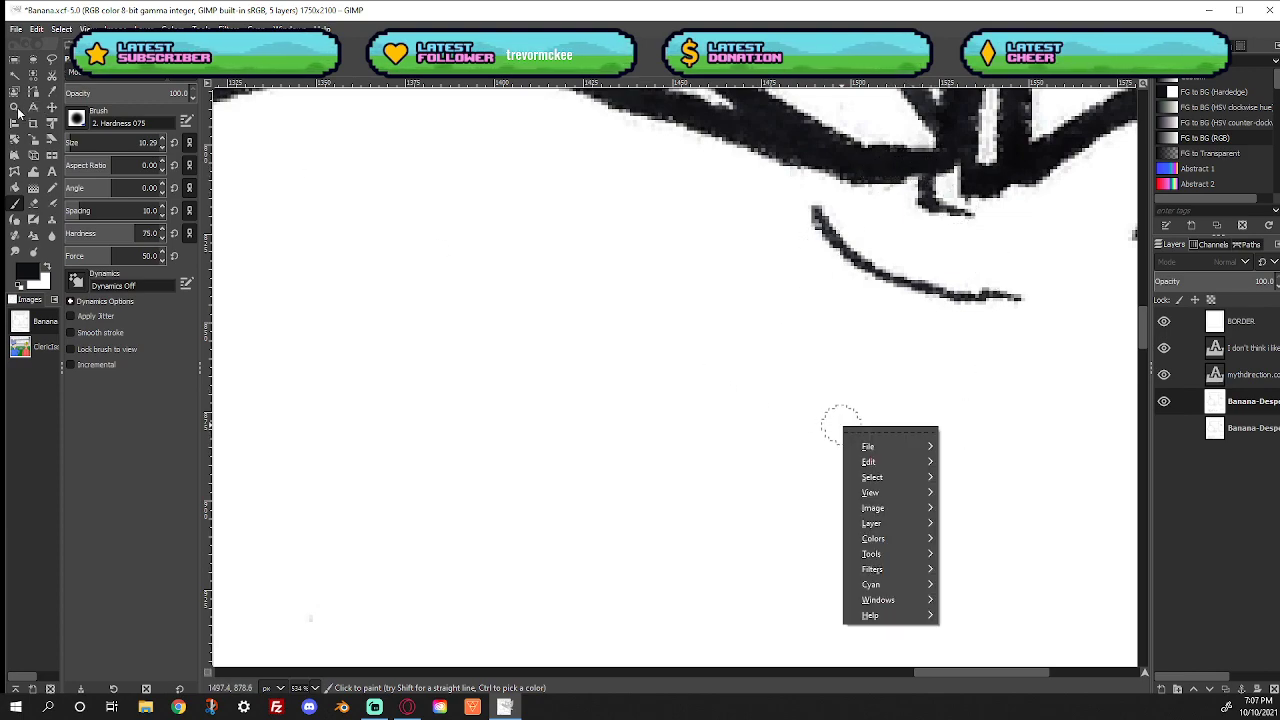
{"action": "key", "text": "Escape"}
{"action": "left_click", "coordinate": [410, 410], "text": "ctrl"}
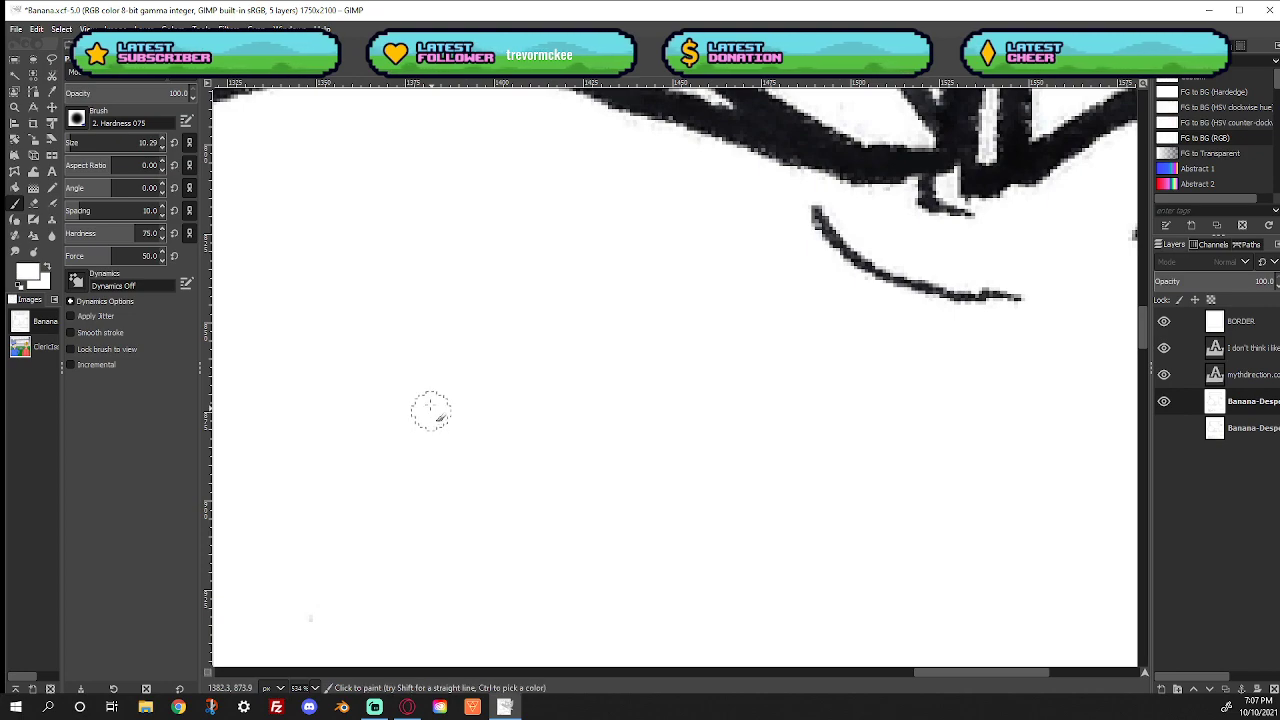
Examine the rest of the drawing down to the orange's stippled shading for gaps and stray marks
{"action": "key", "text": "z"}
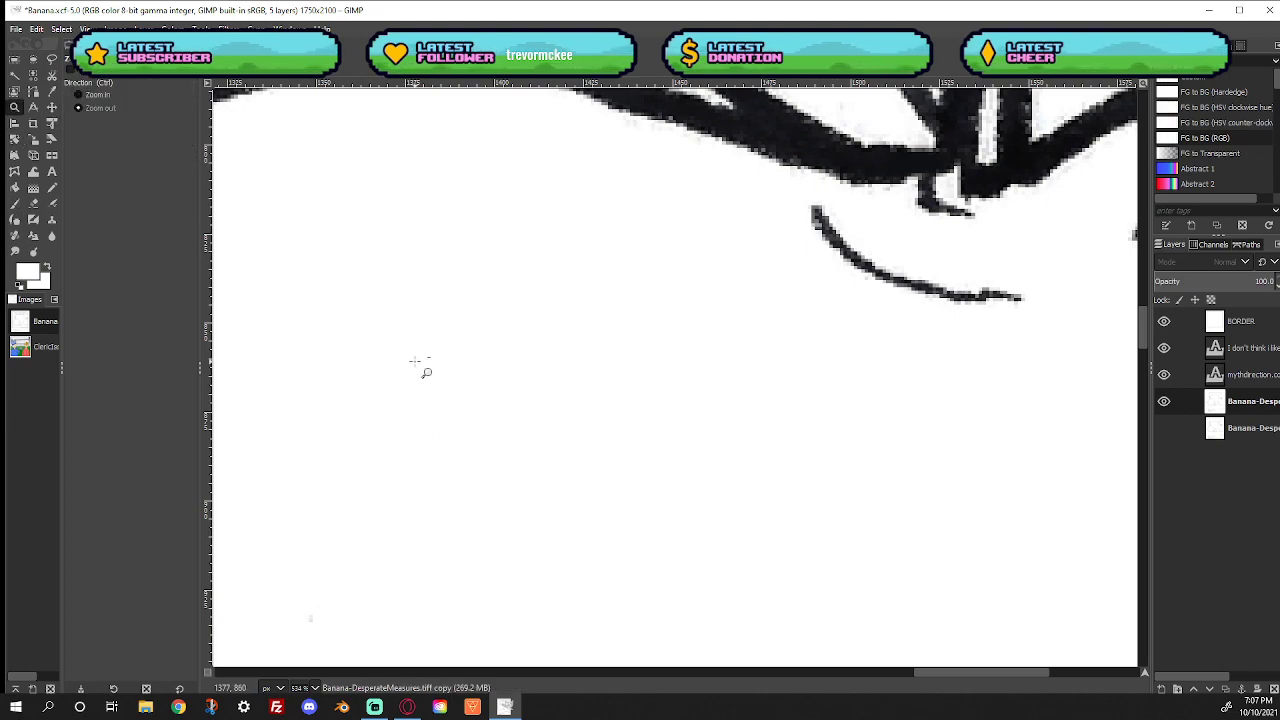
{"action": "left_click", "coordinate": [414, 363], "text": "ctrl"}
{"action": "left_click", "coordinate": [414, 363], "text": "ctrl"}
{"action": "left_click", "coordinate": [414, 363], "text": "ctrl"}
{"action": "mouse_move", "coordinate": [437, 409]}
{"action": "left_mouse_down"}
{"action": "mouse_move", "coordinate": [763, 216]}
{"action": "mouse_move", "coordinate": [793, 124]}
{"action": "left_mouse_up"}
{"action": "left_click_drag", "start_coordinate": [872, 523], "coordinate": [1052, 431]}
{"action": "left_click_drag", "start_coordinate": [614, 408], "coordinate": [1026, 486]}
{"action": "left_click_drag", "start_coordinate": [594, 282], "coordinate": [830, 466]}
{"action": "left_click_drag", "start_coordinate": [711, 320], "coordinate": [791, 89]}
{"action": "left_click_drag", "start_coordinate": [785, 712], "coordinate": [765, 543]}
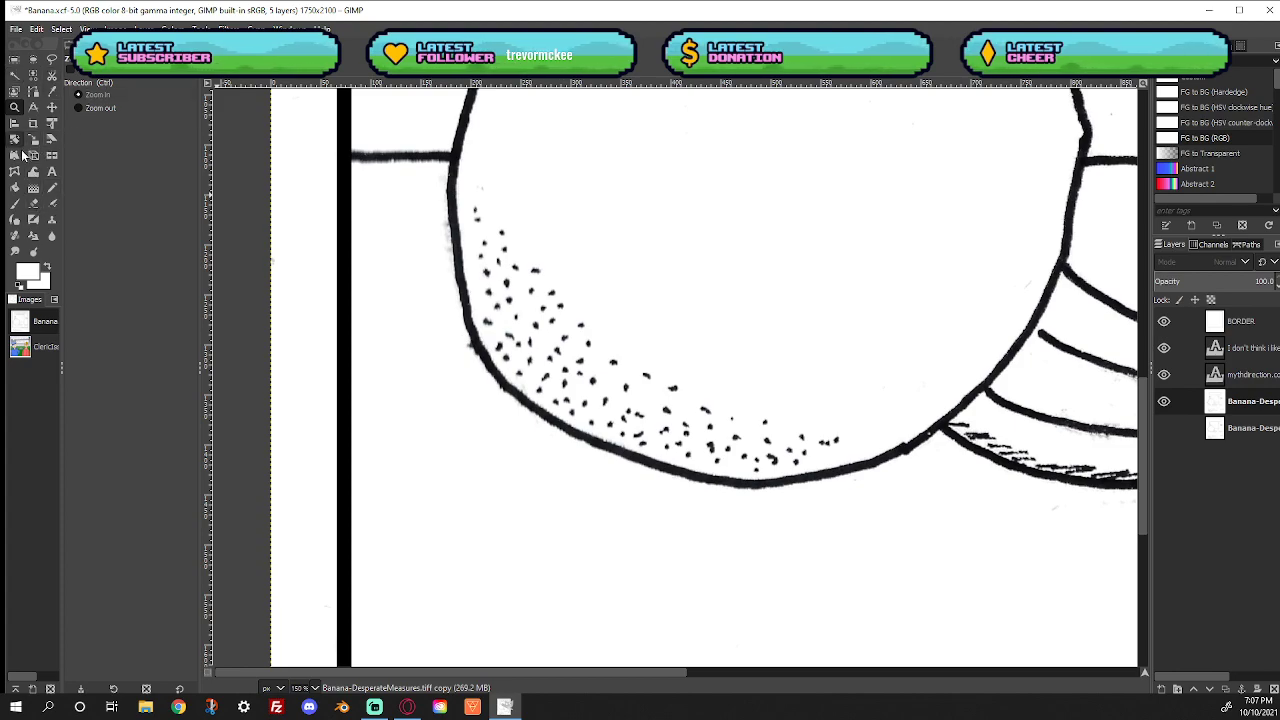
Erase the faint smudges outside the orange's shaded edge on the drawing copy layer with the 10.29 eraser
{"action": "left_click", "coordinate": [33, 203]}
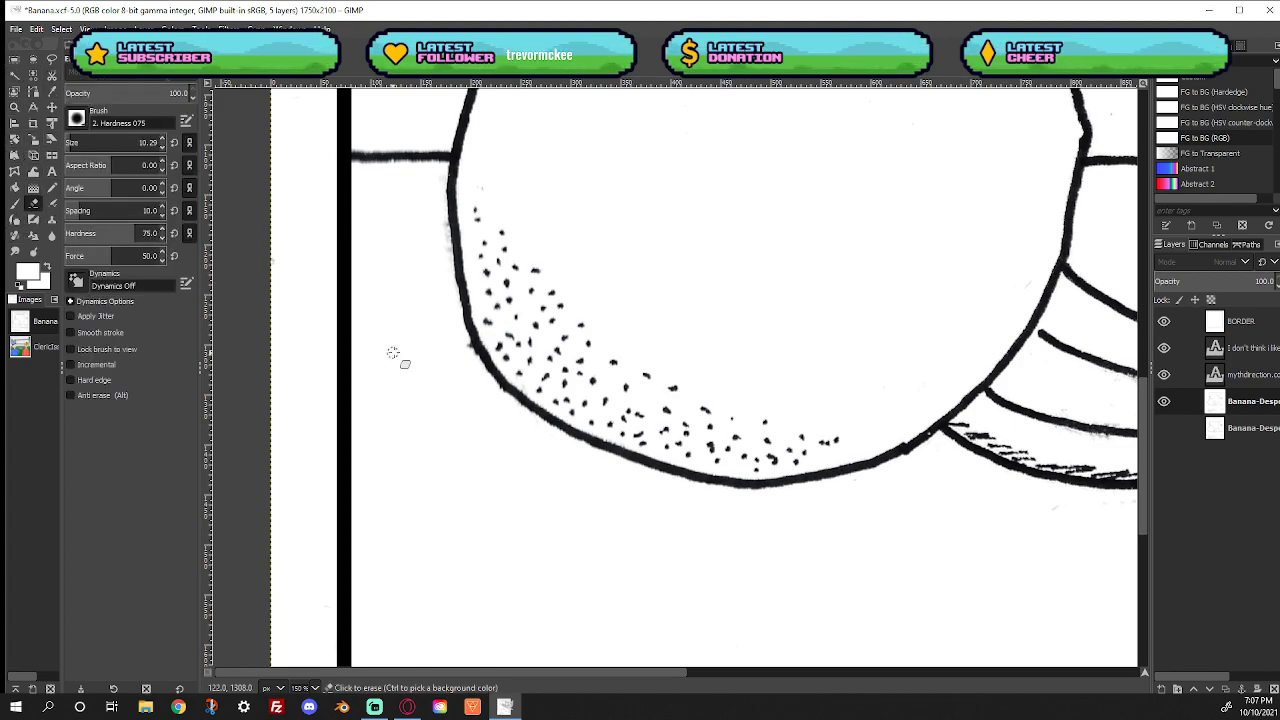
{"action": "left_click_drag", "start_coordinate": [465, 347], "coordinate": [434, 268]}
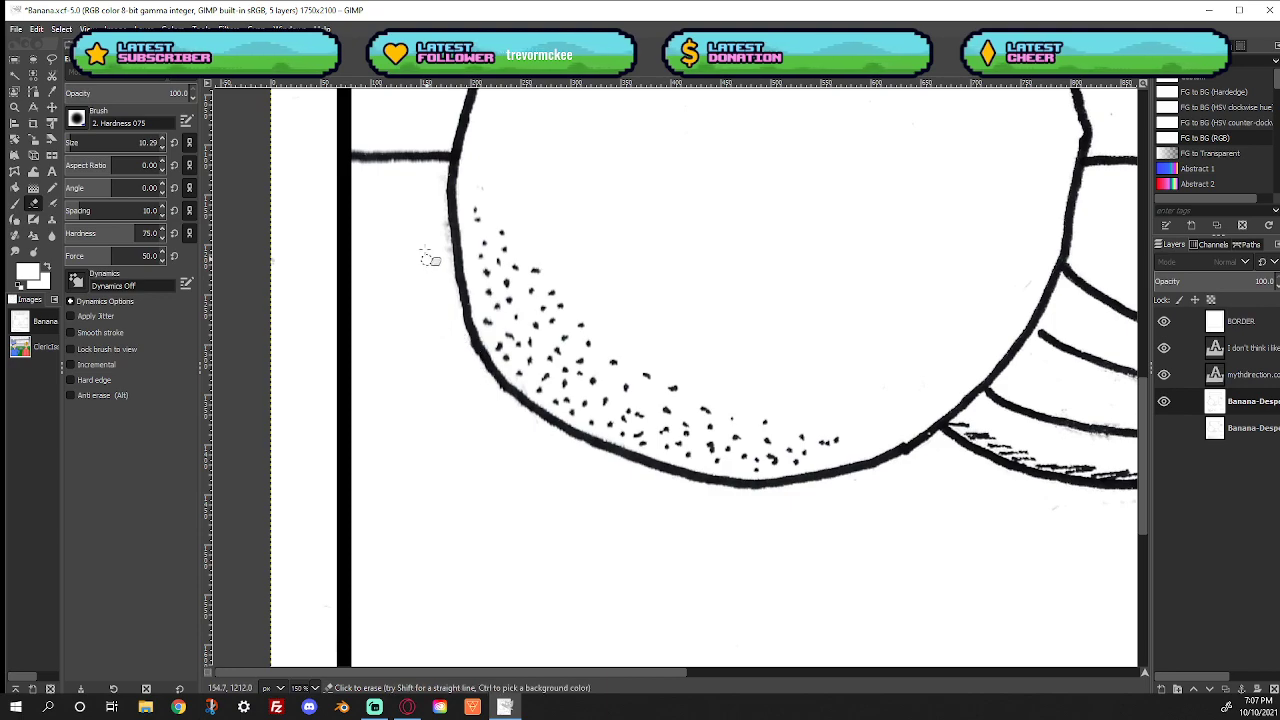
{"action": "left_click_drag", "start_coordinate": [443, 224], "coordinate": [446, 255]}
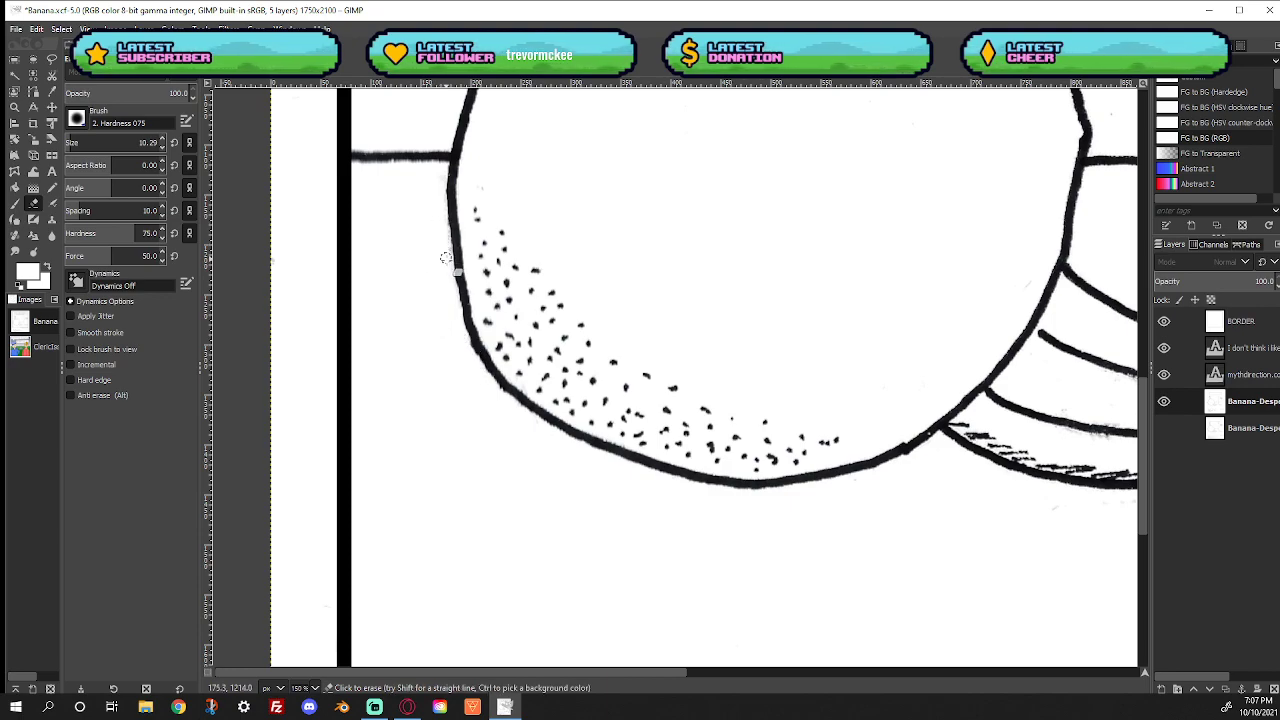
Select the black panel border by color on the BORDER layer with the whole page in view
{"action": "right_click", "coordinate": [745, 307]}
{"action": "mouse_move", "coordinate": [797, 380]}
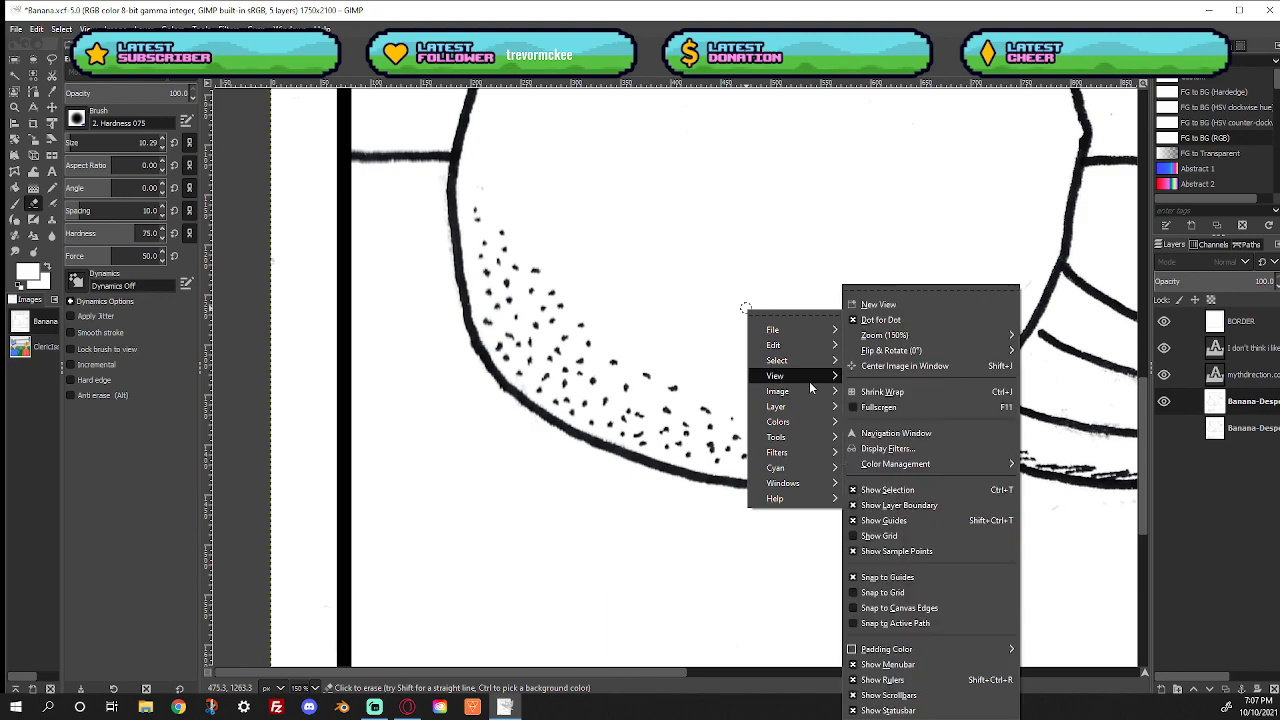
{"action": "mouse_move", "coordinate": [886, 334]}
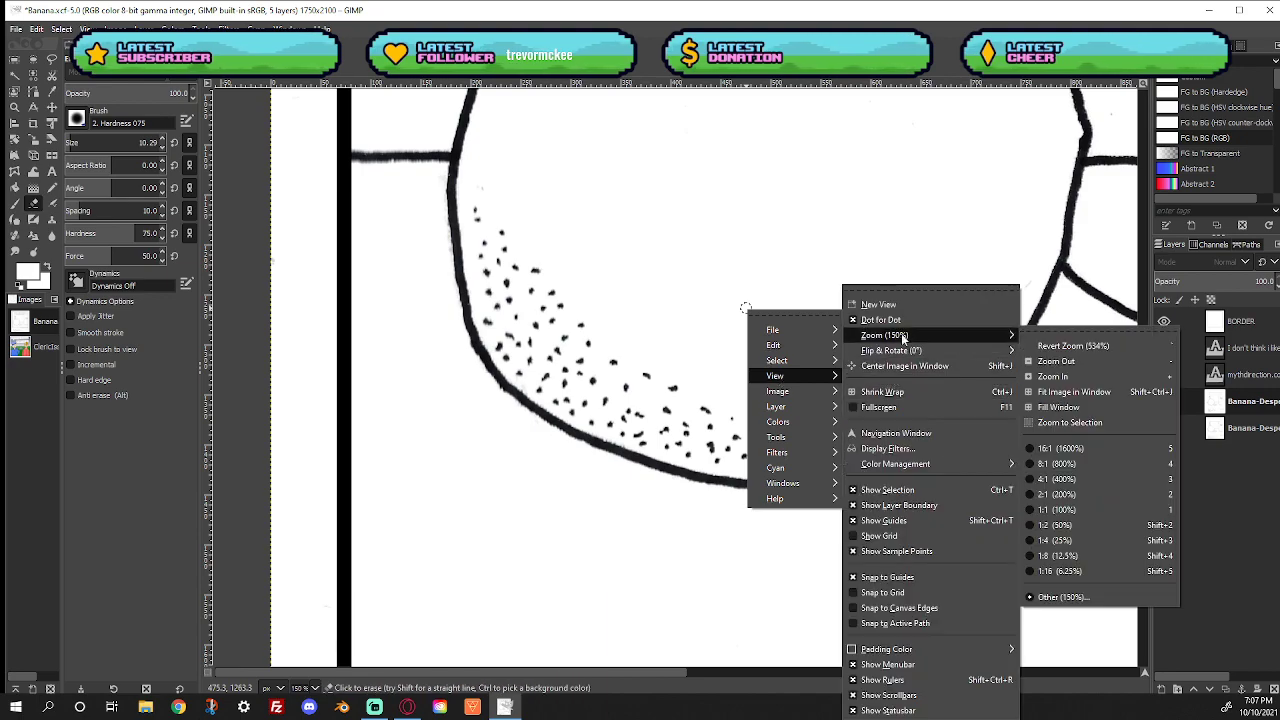
{"action": "left_click", "coordinate": [1069, 393]}
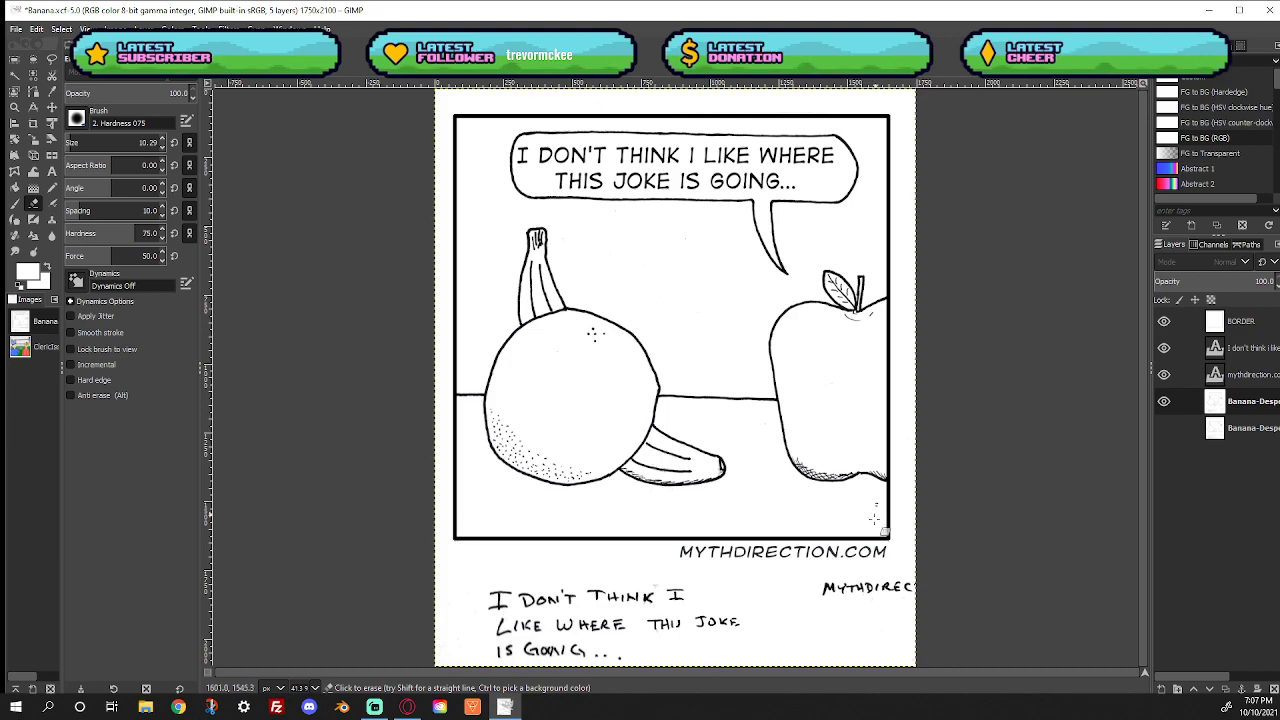
{"action": "left_click", "coordinate": [1252, 325]}
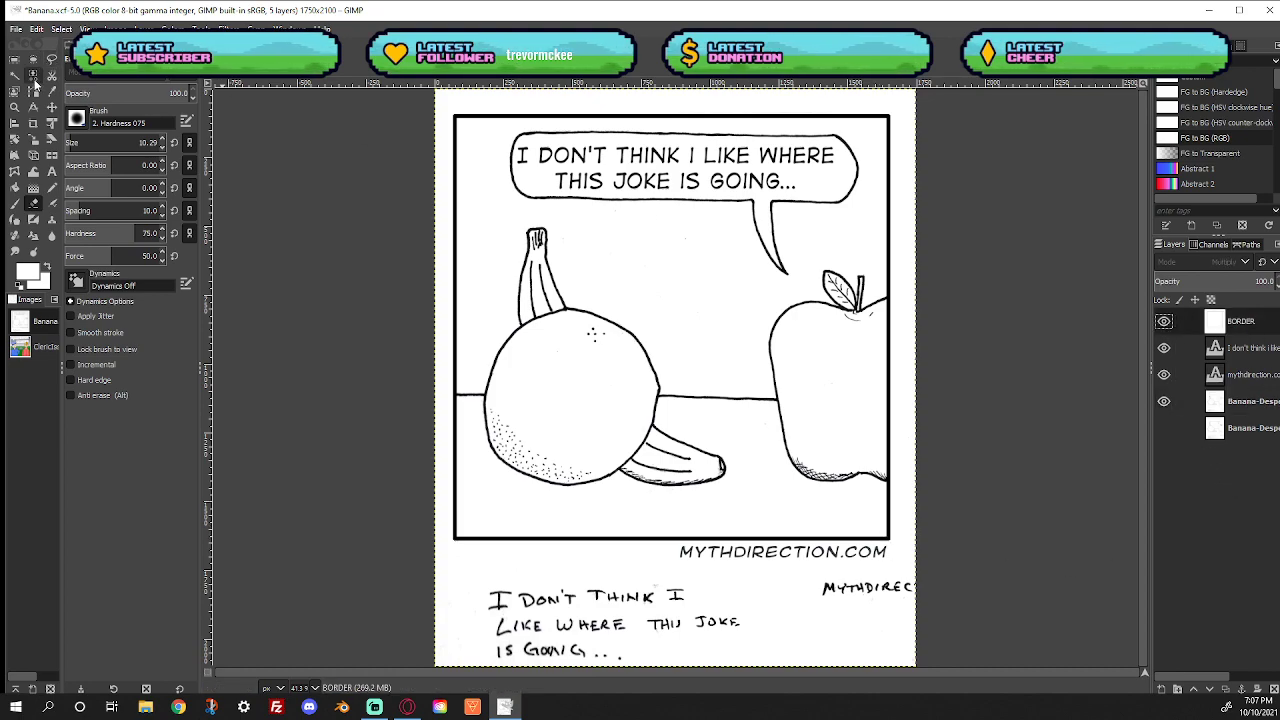
{"action": "left_click", "coordinate": [33, 75]}
{"action": "left_click", "coordinate": [461, 115]}
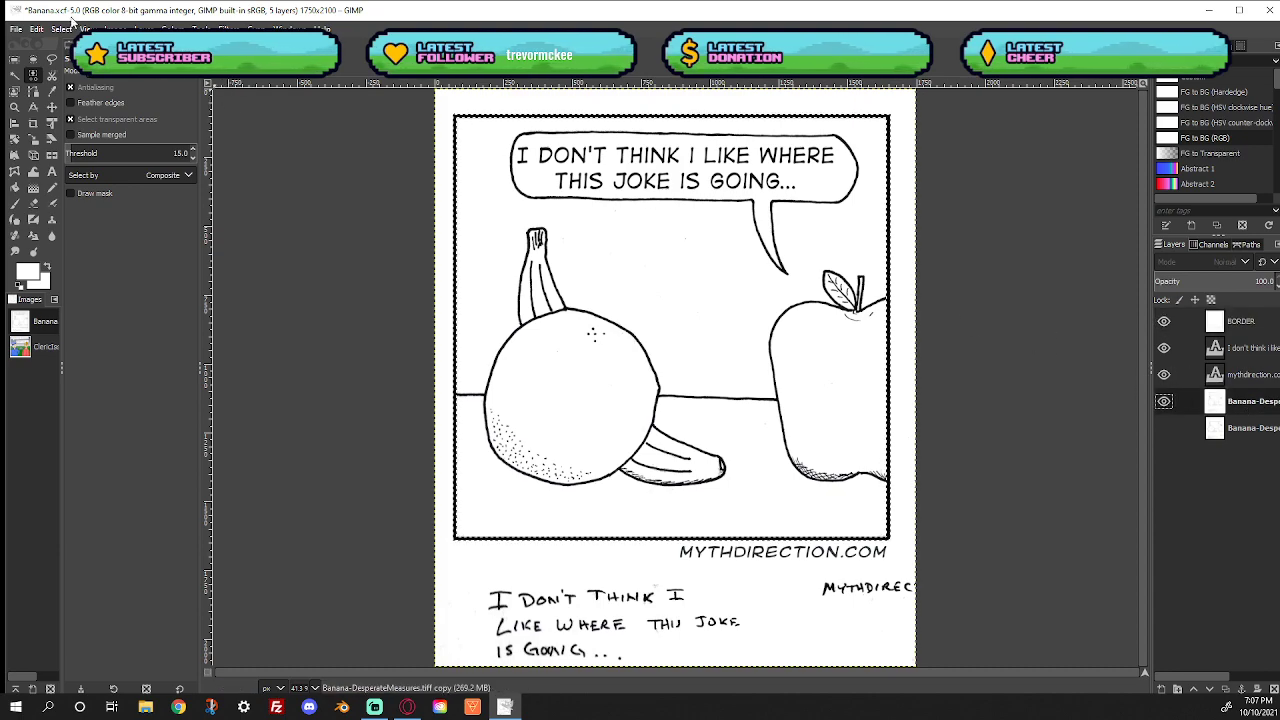
Reset the colors to black and white and fill the border selection with black on the Banana-DesperateMeasures.tiff copy layer
{"action": "left_click", "coordinate": [38, 30]}
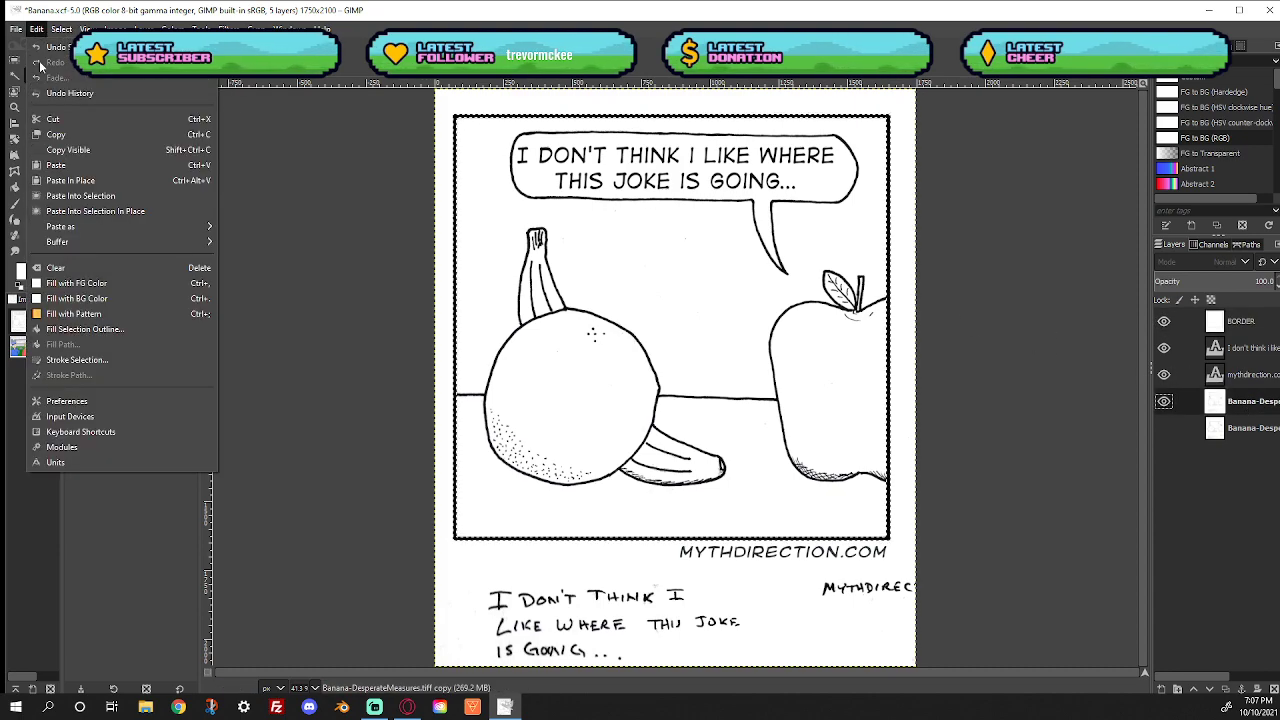
{"action": "left_click", "coordinate": [318, 204]}
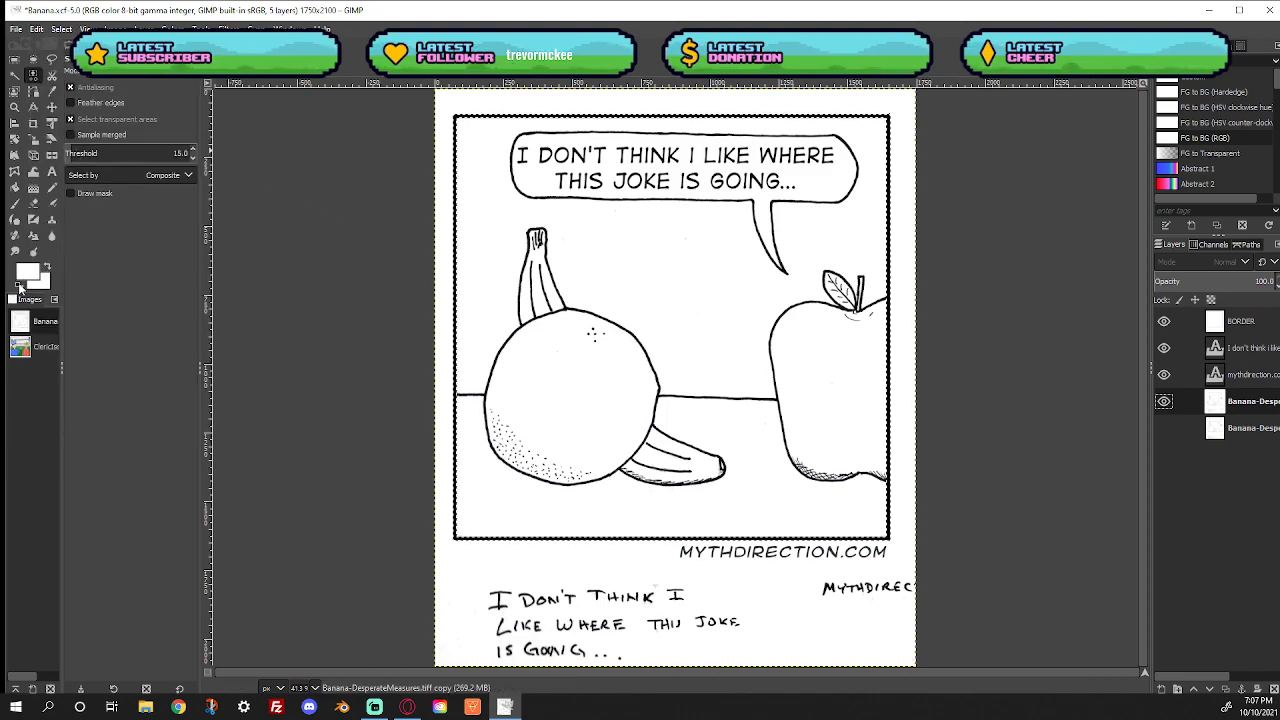
{"action": "left_click", "coordinate": [19, 285]}
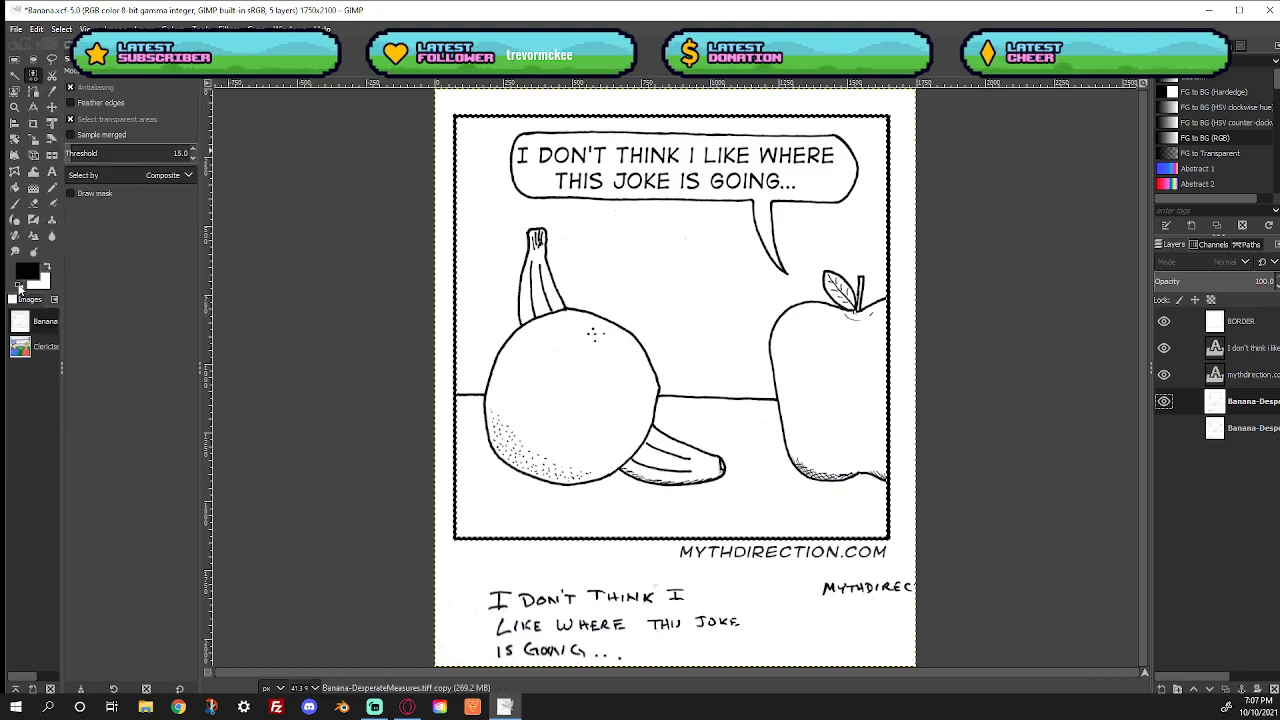
{"action": "left_click", "coordinate": [37, 29]}
{"action": "left_click", "coordinate": [90, 282]}
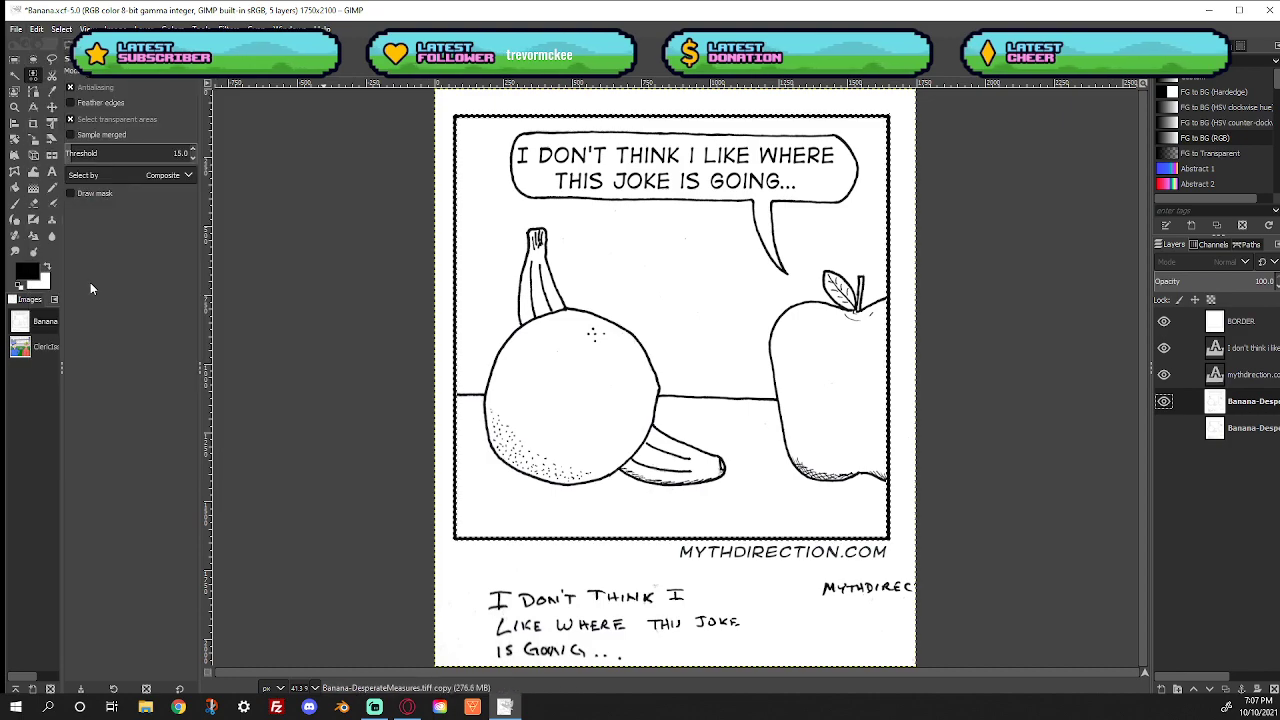
Create a white-filled, 1750 by 2100 px layer named COLOR in Multiply mode above the BORDER layer
{"action": "left_click", "coordinate": [1244, 322]}
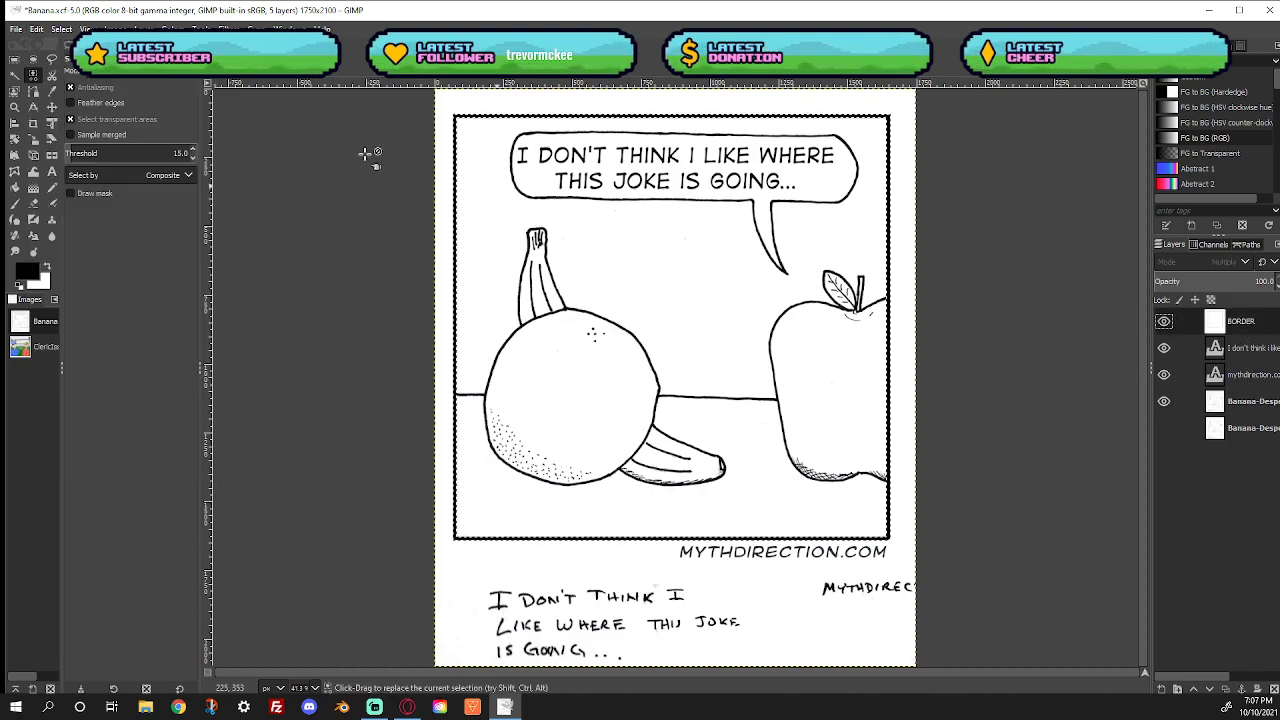
{"action": "left_click", "coordinate": [145, 29]}
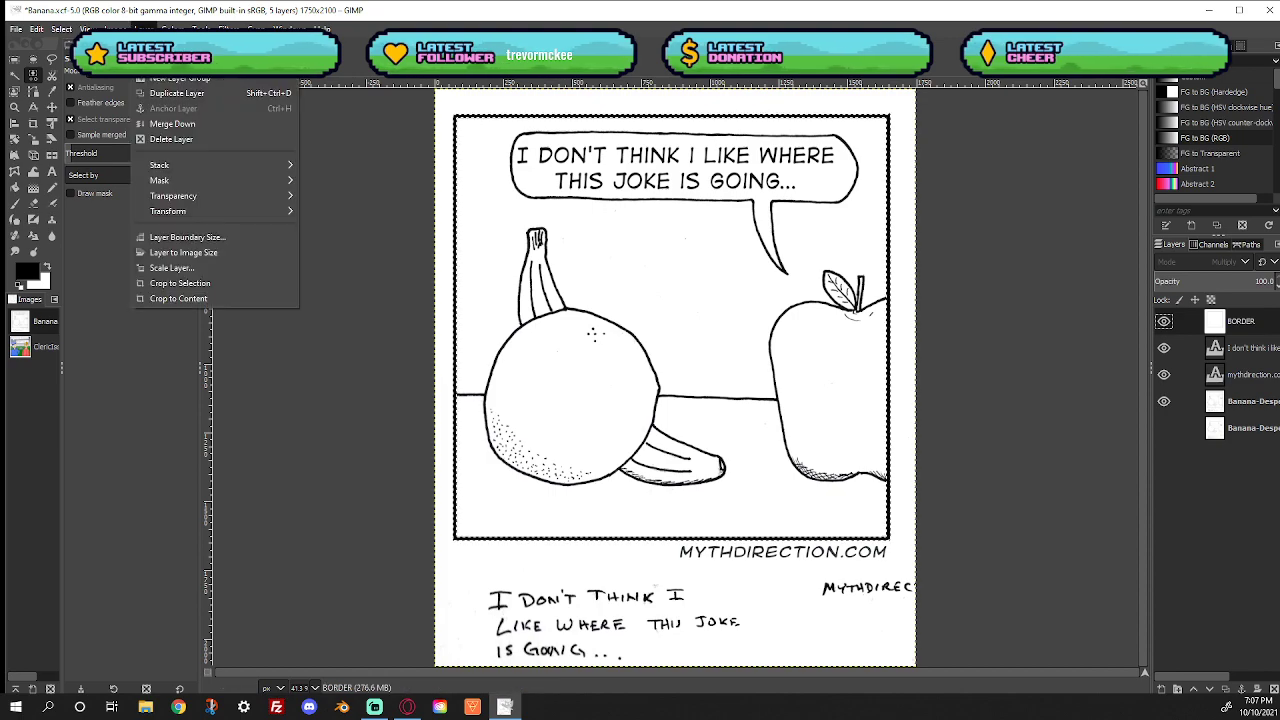
{"action": "left_click", "coordinate": [168, 49]}
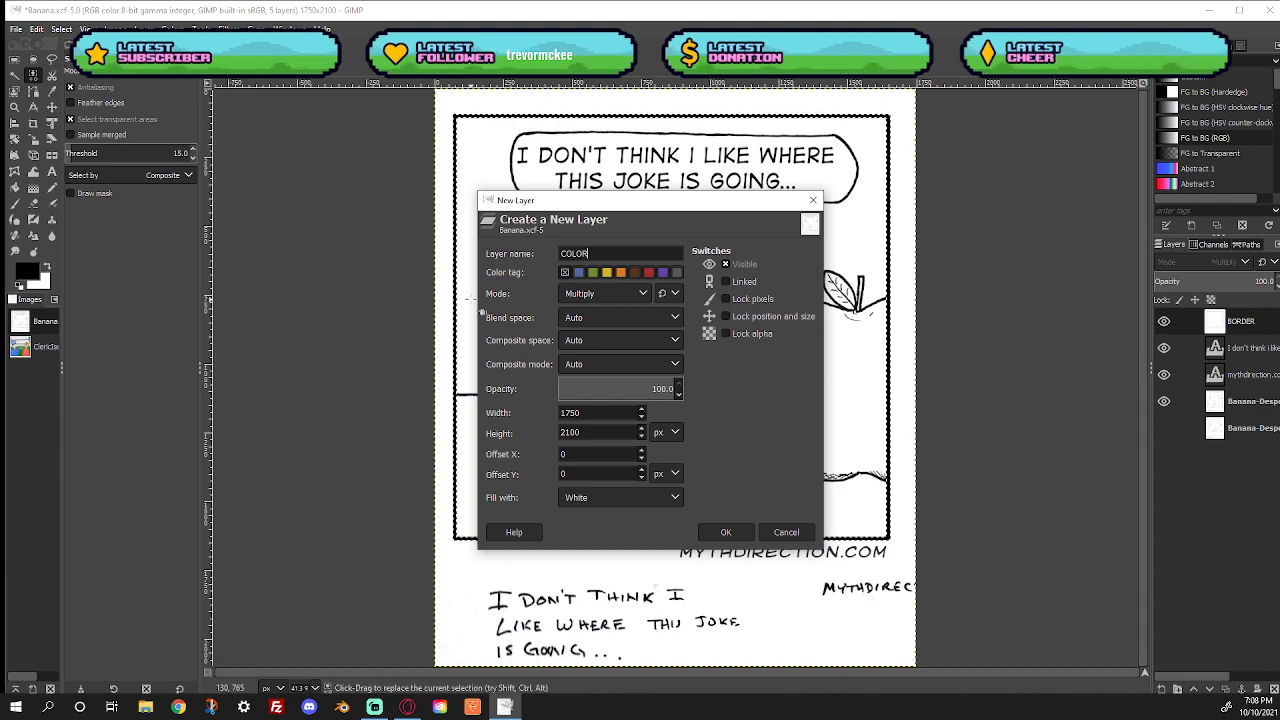
{"action": "left_click", "coordinate": [725, 532]}
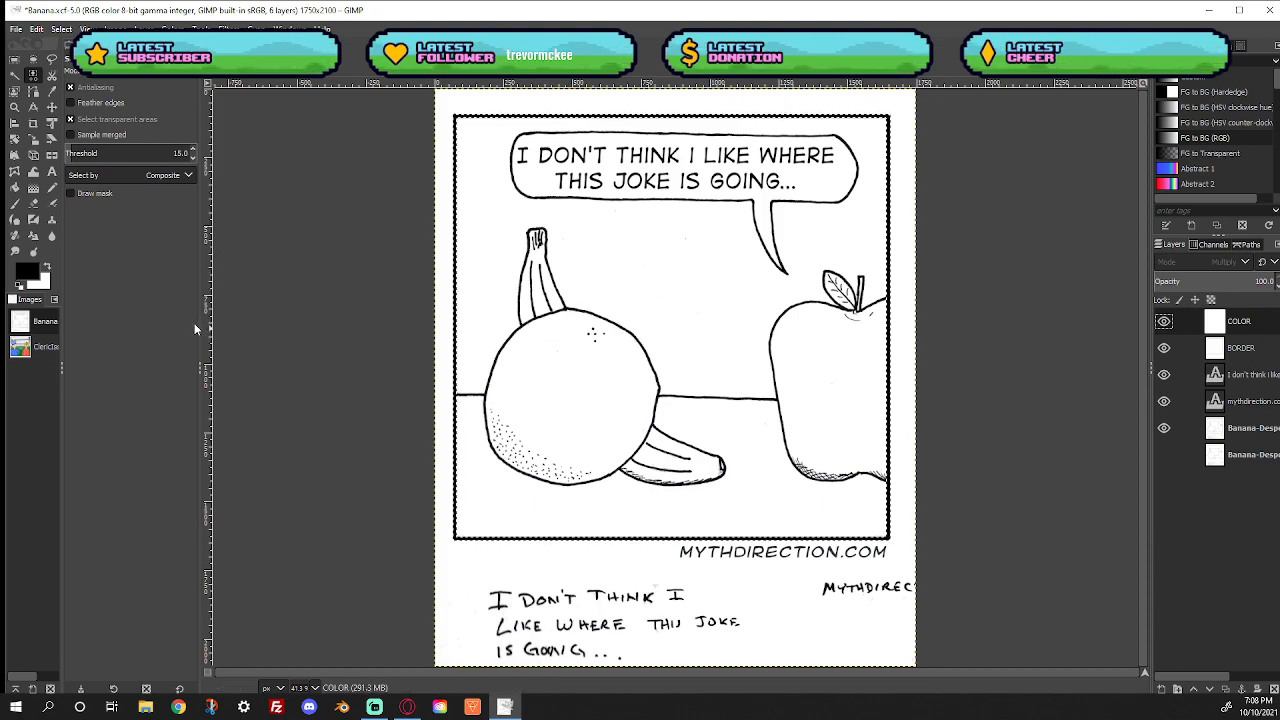
Fuzzy-select the orange's interior on the Banana-DesperateMeasures.tiff copy layer and grow the selection into the outline
{"action": "left_click", "coordinate": [1246, 426]}
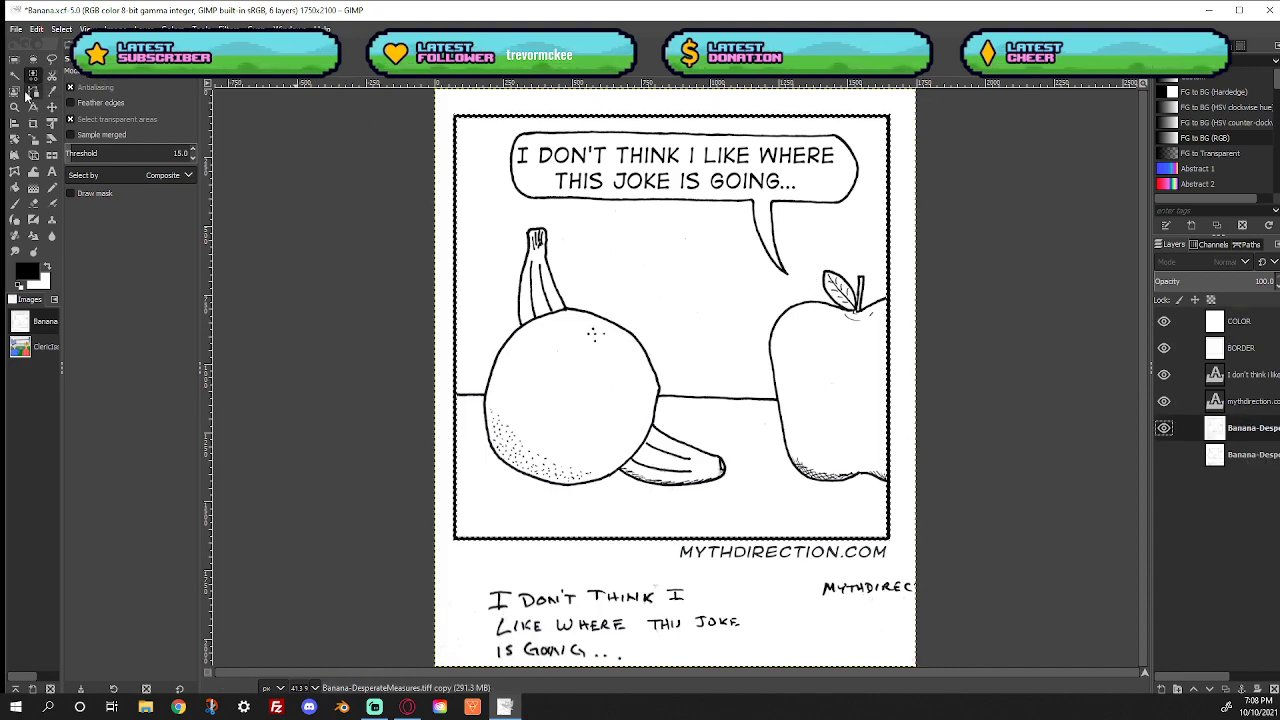
{"action": "left_click", "coordinate": [15, 75]}
{"action": "left_click", "coordinate": [578, 417]}
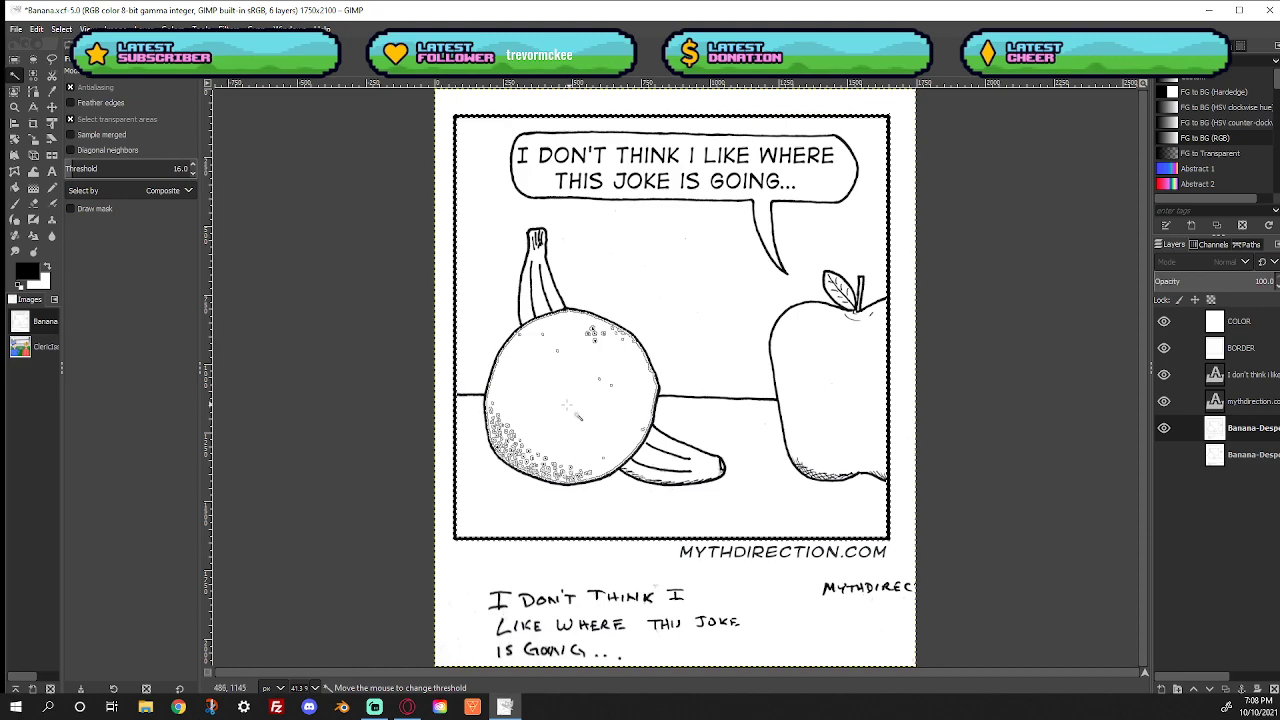
{"action": "left_click", "coordinate": [62, 30]}
{"action": "left_click", "coordinate": [80, 211]}
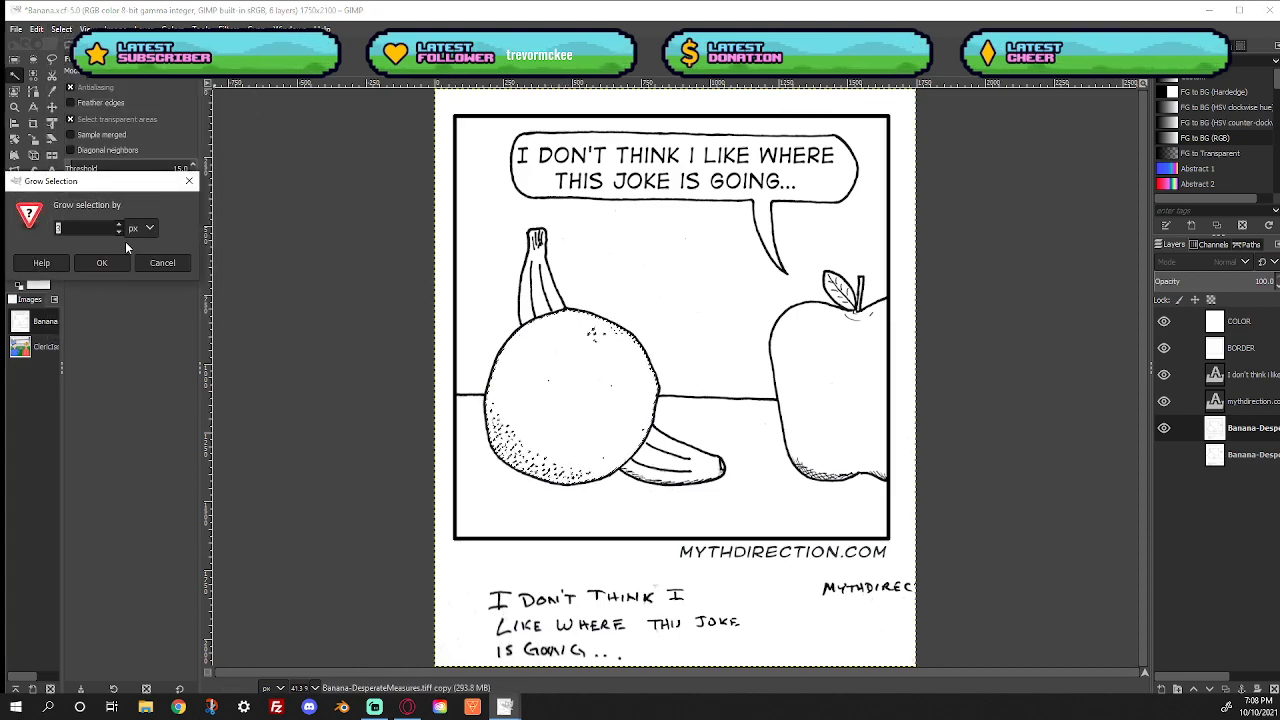
{"action": "left_click", "coordinate": [102, 263]}
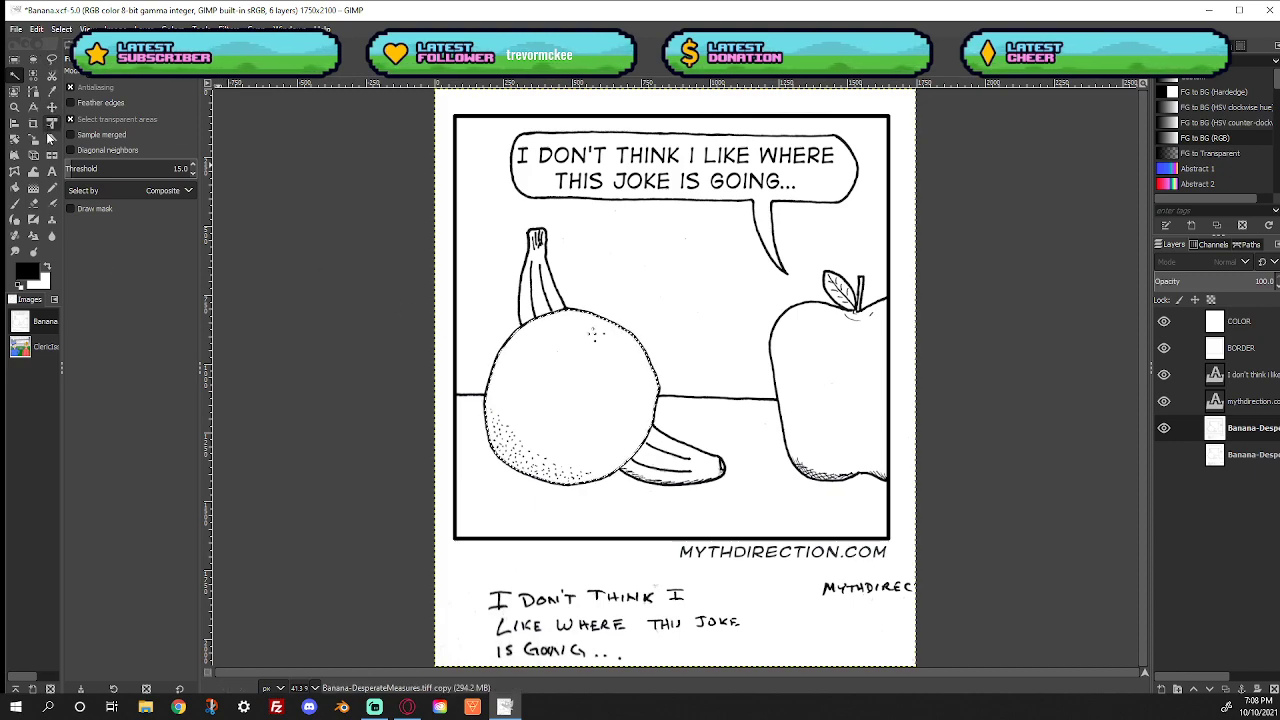
Examine the grown selection's edge along the orange's outline and around the dots near its top
{"action": "left_click", "coordinate": [14, 107]}
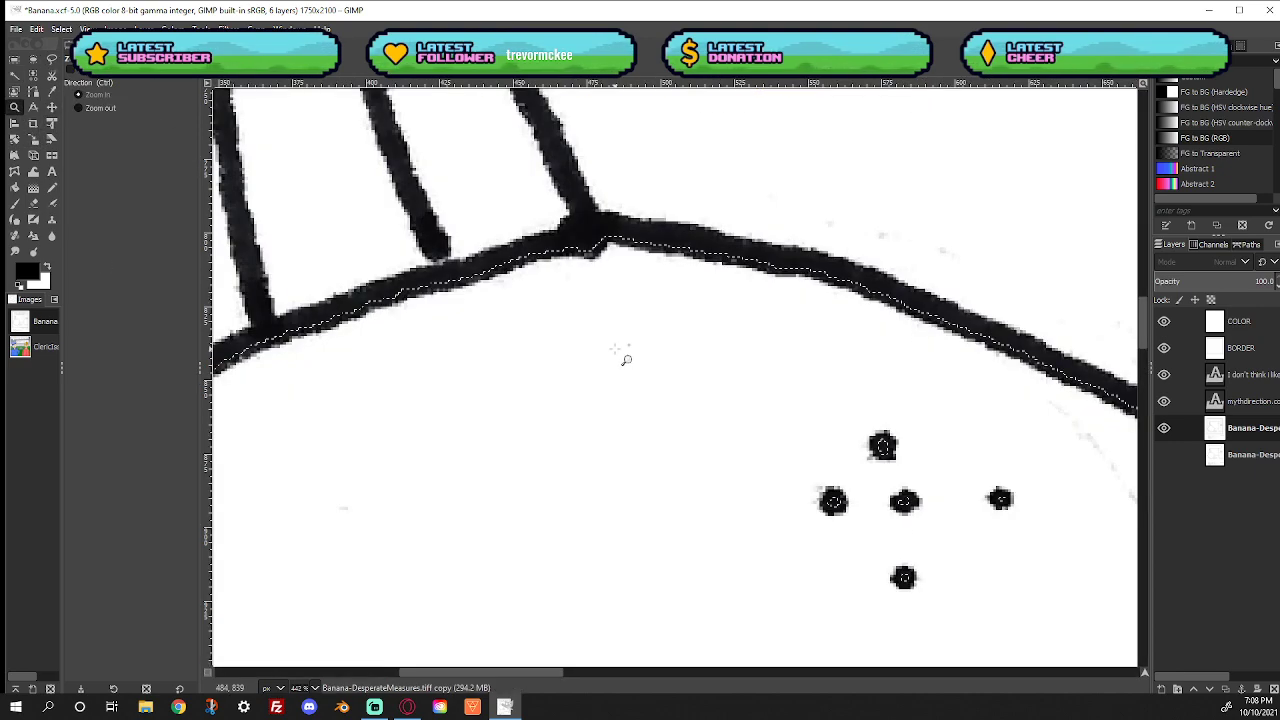
{"action": "left_click_drag", "start_coordinate": [533, 297], "coordinate": [621, 355]}
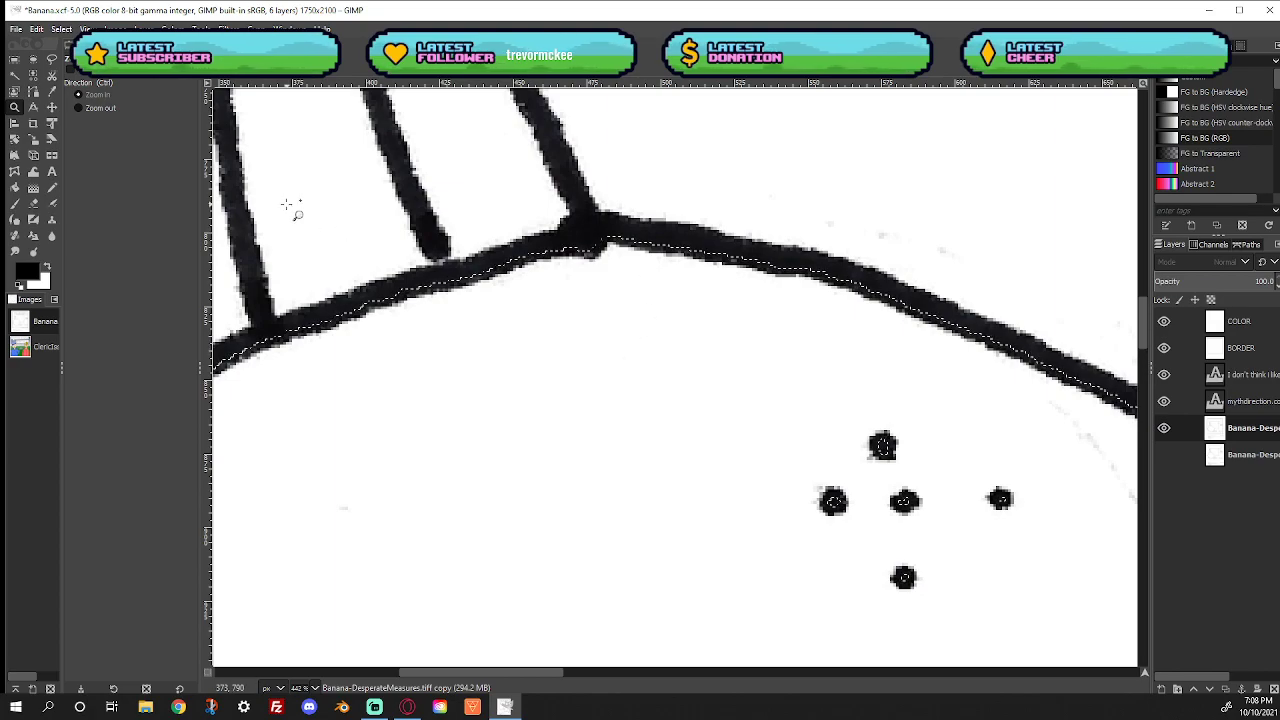
{"action": "left_click", "coordinate": [95, 107]}
{"action": "left_click", "coordinate": [497, 292]}
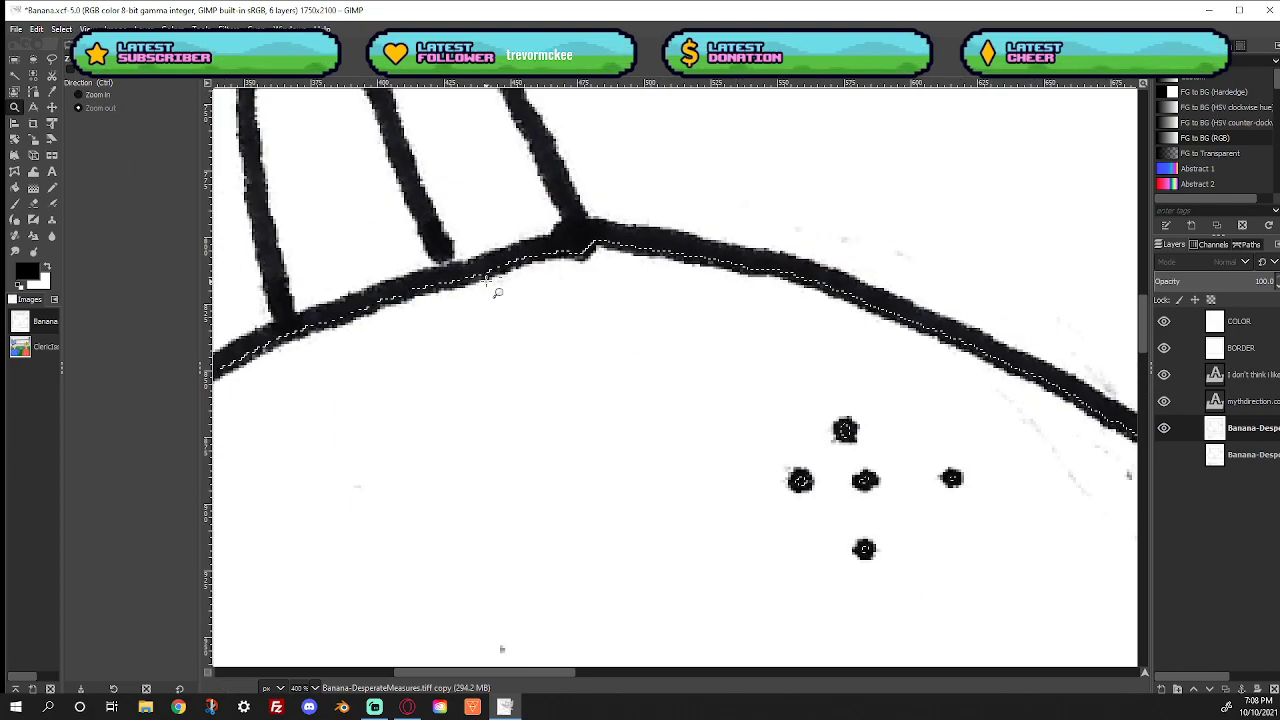
{"action": "left_click", "coordinate": [497, 292]}
{"action": "left_click", "coordinate": [497, 292]}
{"action": "left_click", "coordinate": [497, 292]}
{"action": "left_click", "coordinate": [497, 292]}
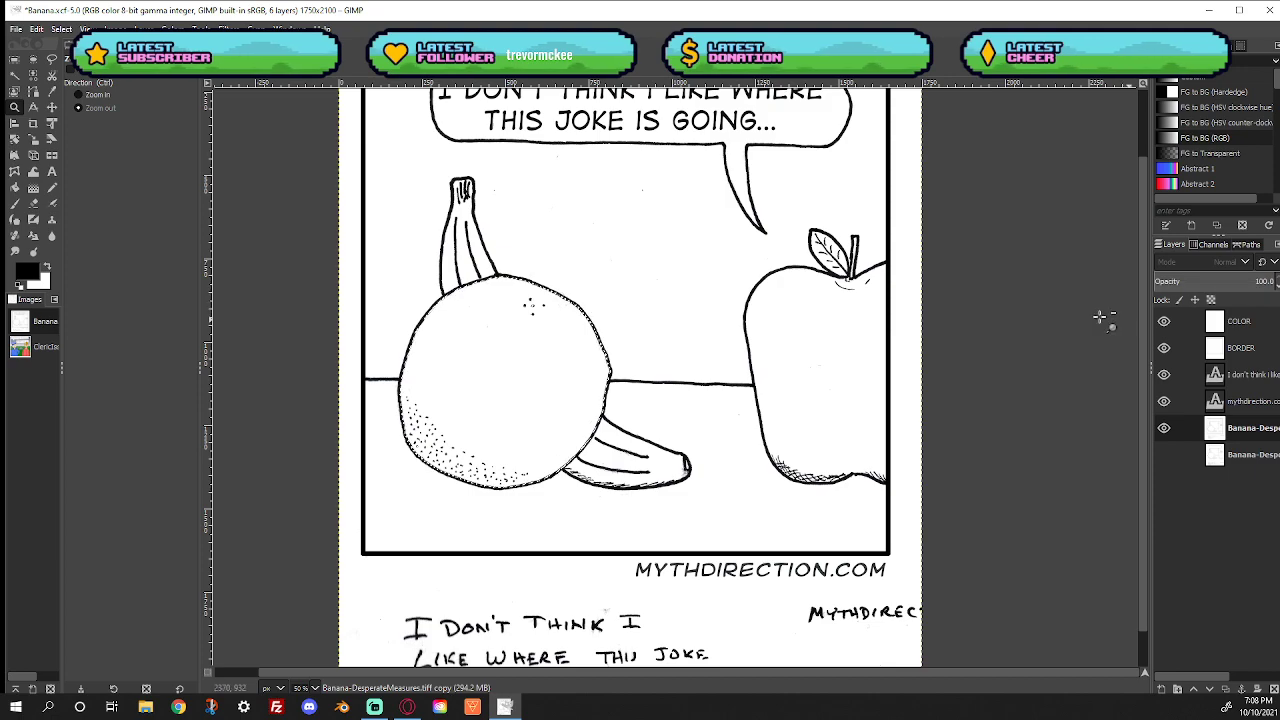
Set the foreground color to orange, f9a017
{"action": "left_click", "coordinate": [24, 275]}
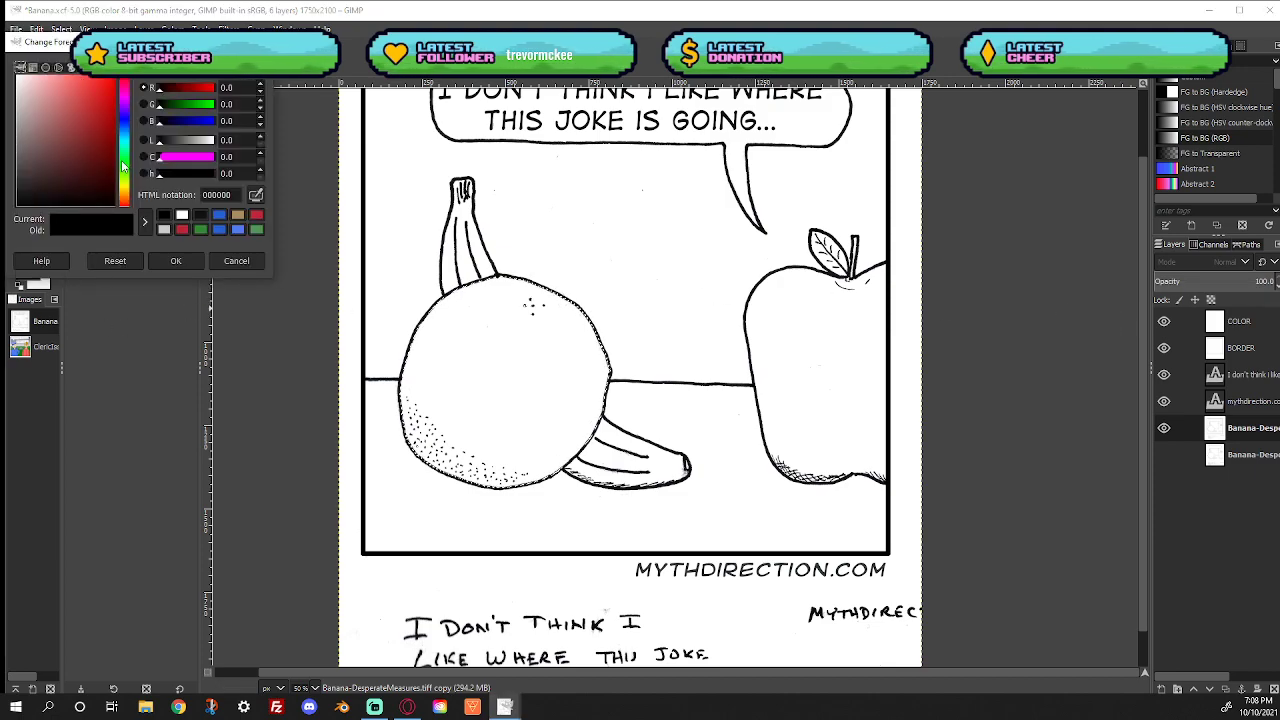
{"action": "left_click_drag", "start_coordinate": [123, 165], "coordinate": [126, 197]}
{"action": "left_click_drag", "start_coordinate": [96, 150], "coordinate": [114, 95]}
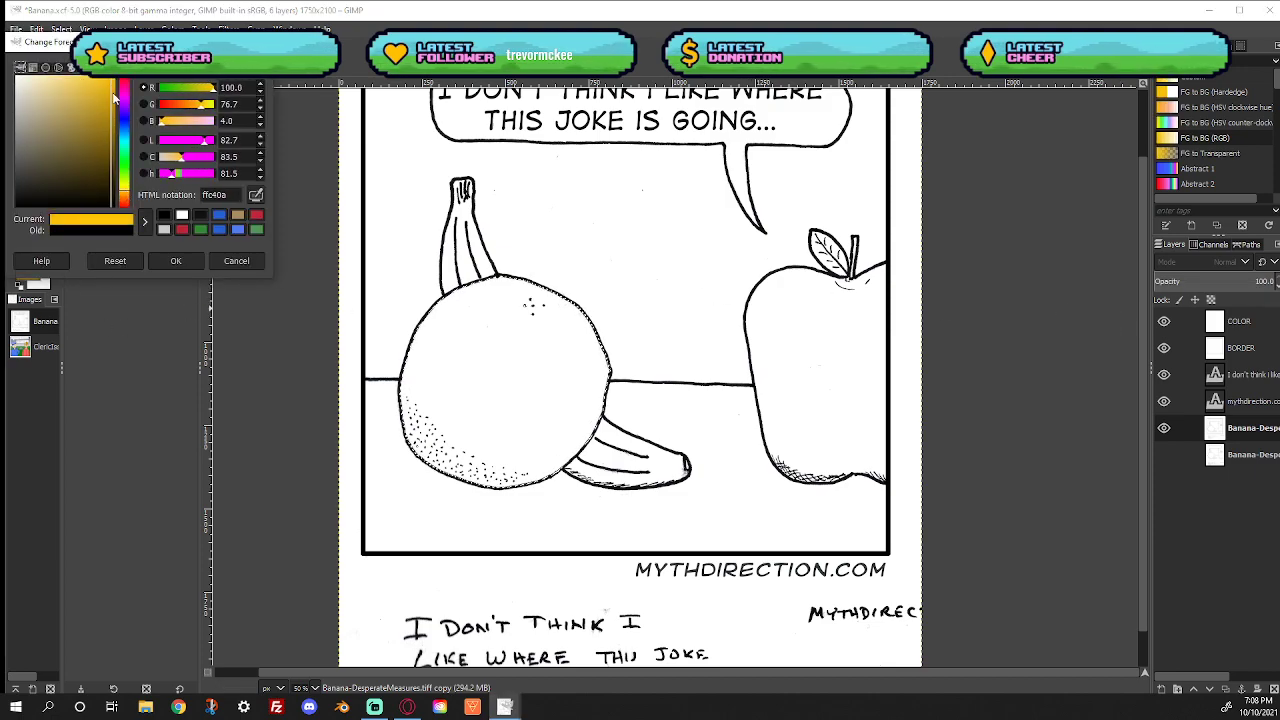
{"action": "left_click_drag", "start_coordinate": [125, 196], "coordinate": [125, 200]}
{"action": "left_click_drag", "start_coordinate": [105, 110], "coordinate": [108, 84]}
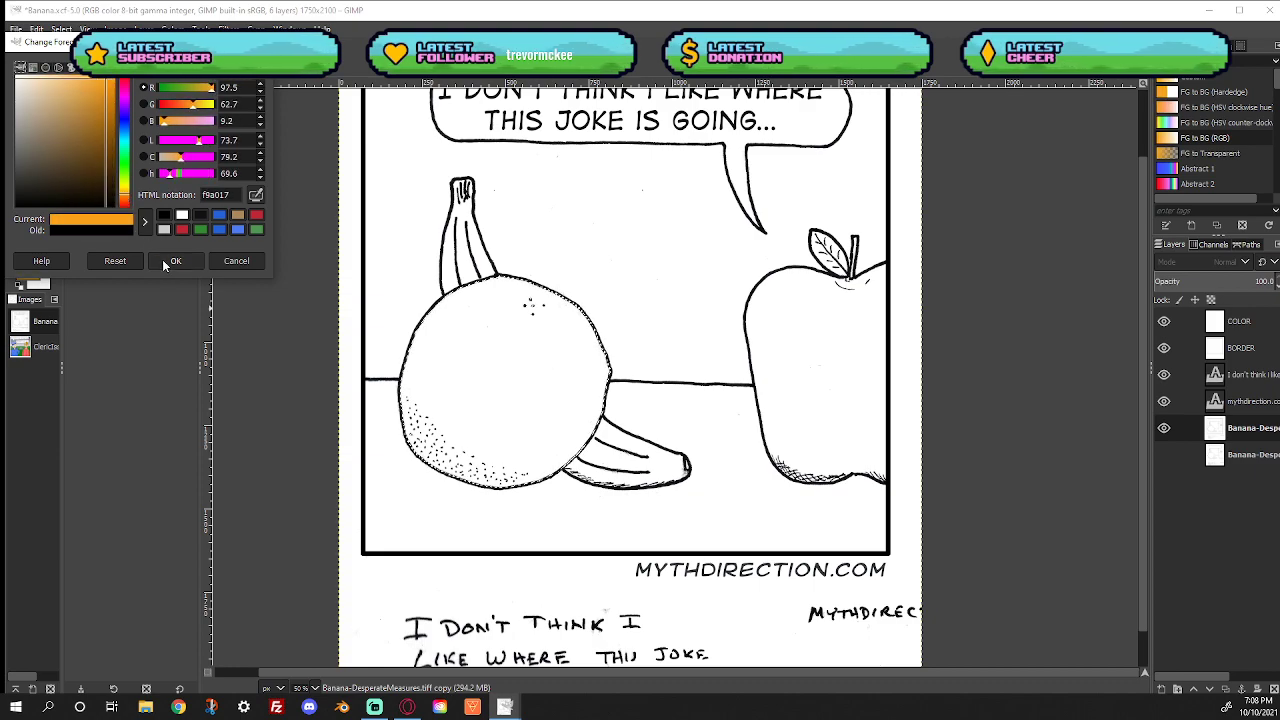
{"action": "left_click", "coordinate": [170, 260]}
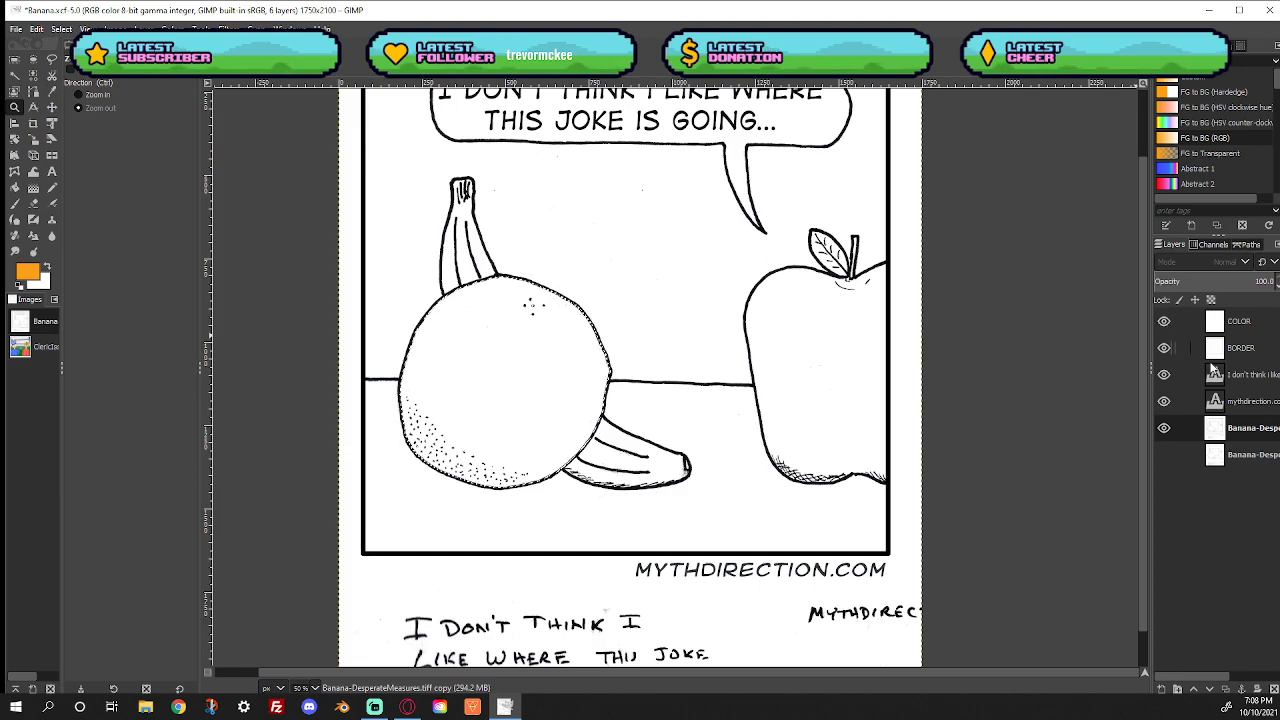
Bucket-fill the selected orange with the foreground color on the COLOR layer and clear the selection
{"action": "left_click", "coordinate": [1254, 331]}
{"action": "left_click", "coordinate": [15, 187]}
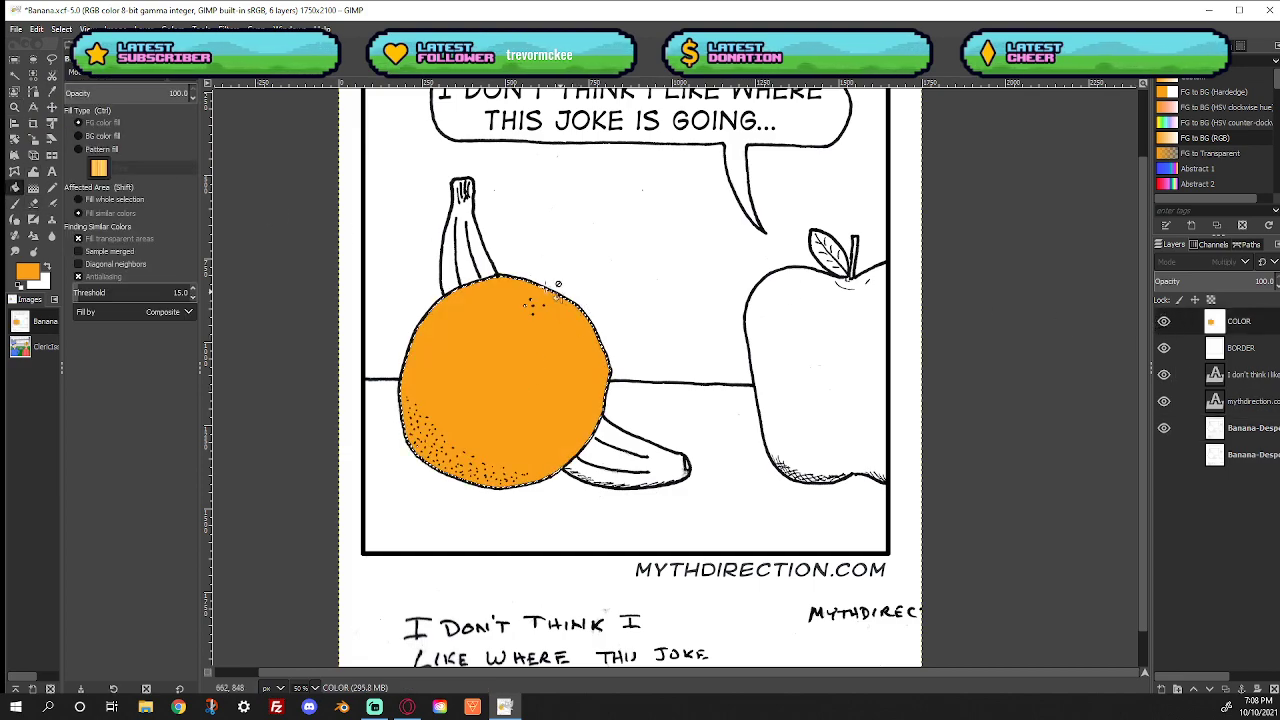
{"action": "left_click", "coordinate": [61, 28]}
{"action": "left_click", "coordinate": [70, 63]}
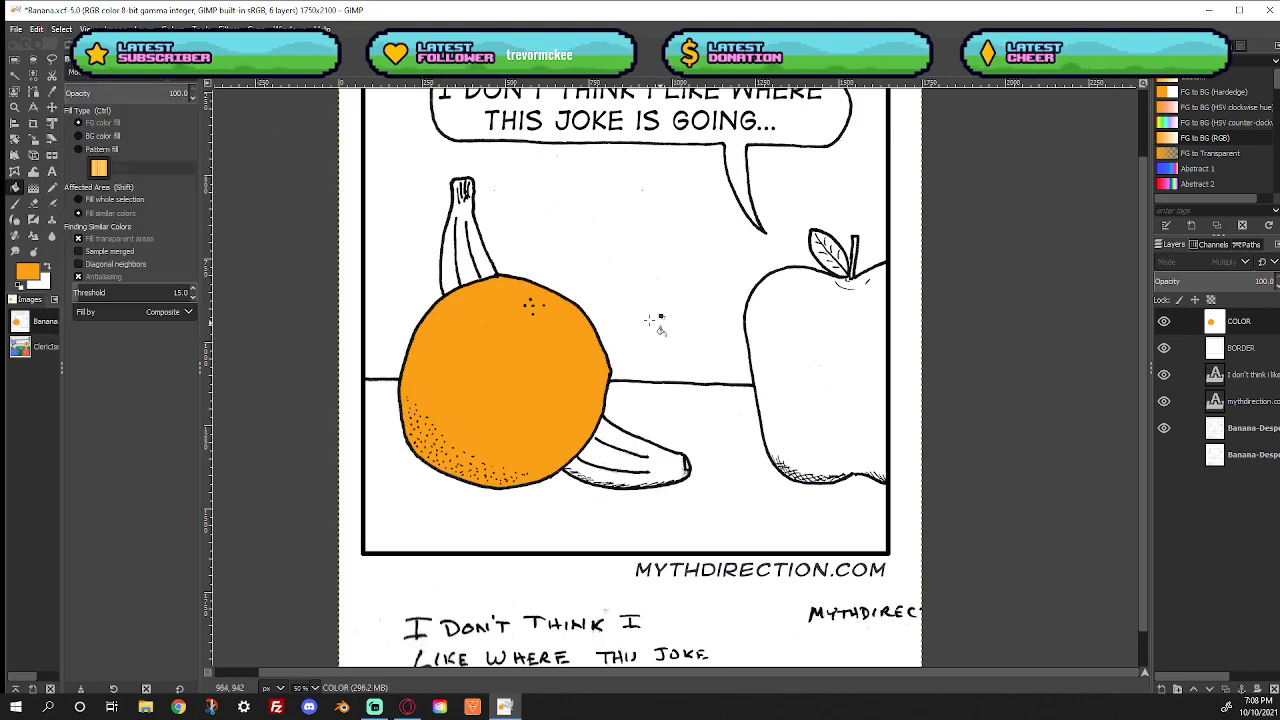
Set the foreground color to yellow, fadb2d, and switch to the Fuzzy Select tool
{"action": "left_click", "coordinate": [36, 274]}
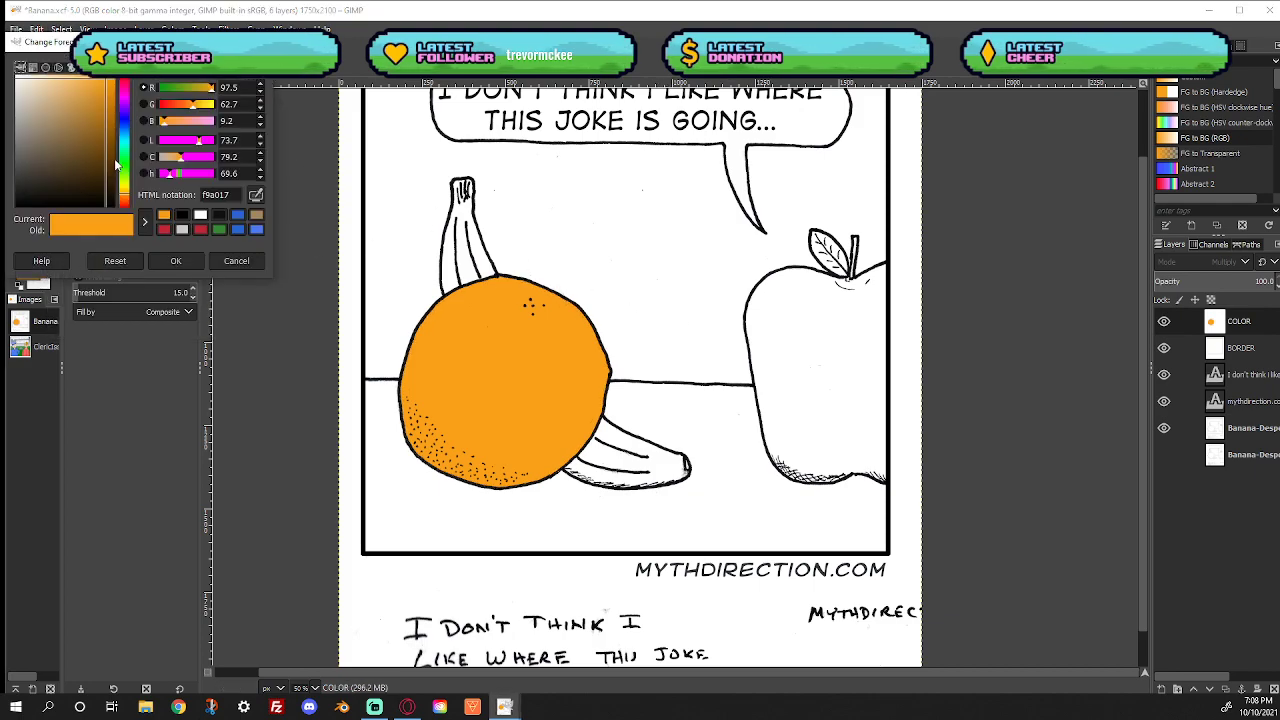
{"action": "left_click_drag", "start_coordinate": [126, 200], "coordinate": [128, 193]}
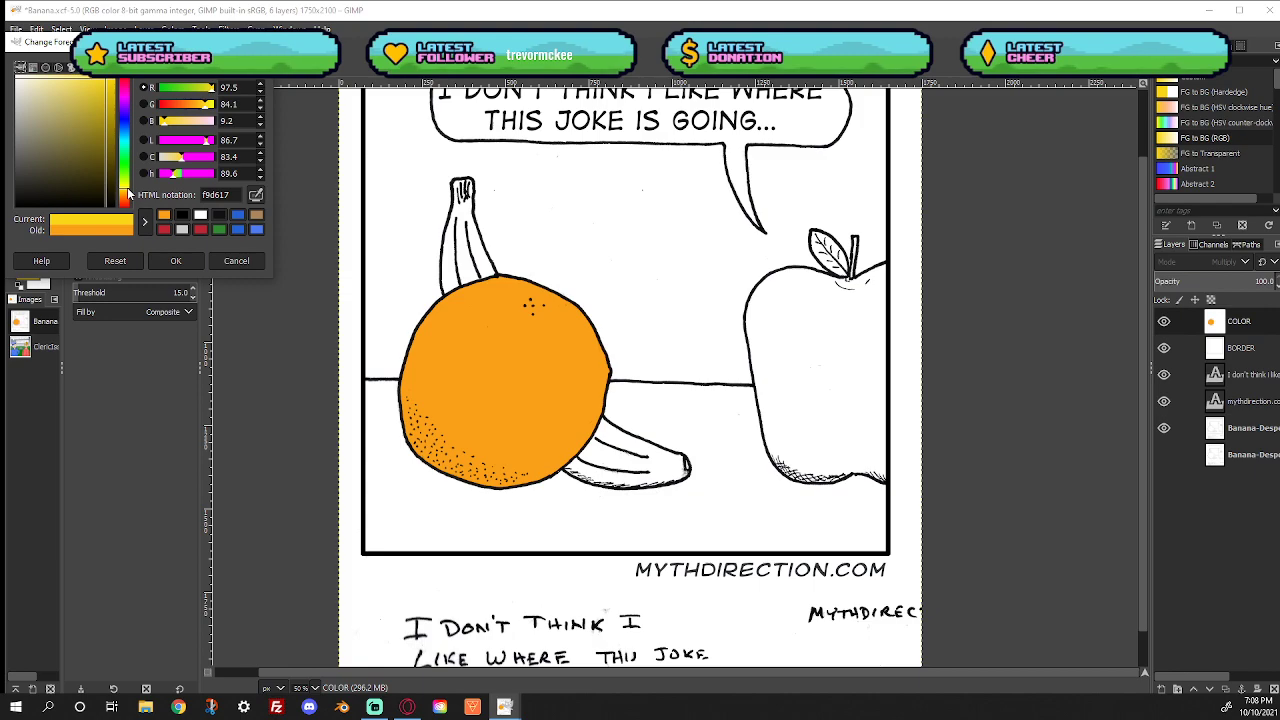
{"action": "left_click_drag", "start_coordinate": [109, 101], "coordinate": [103, 92]}
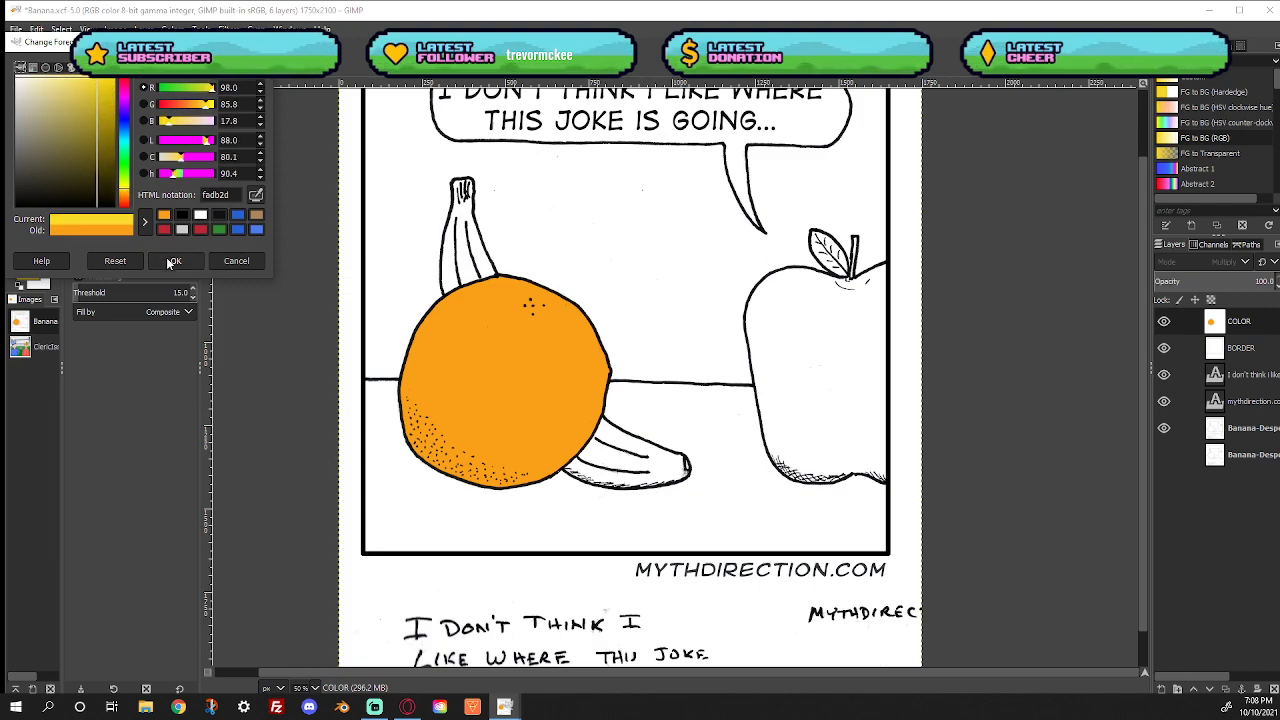
{"action": "left_click", "coordinate": [166, 258]}
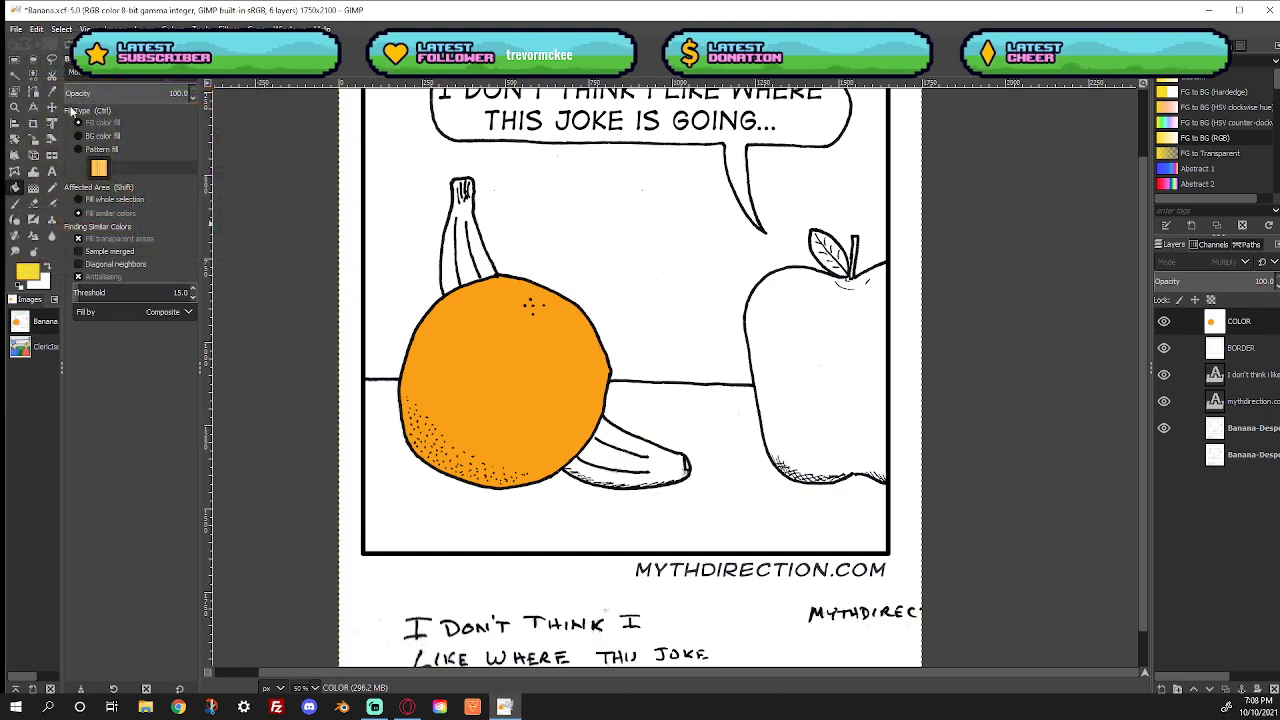
{"action": "left_click", "coordinate": [15, 76]}
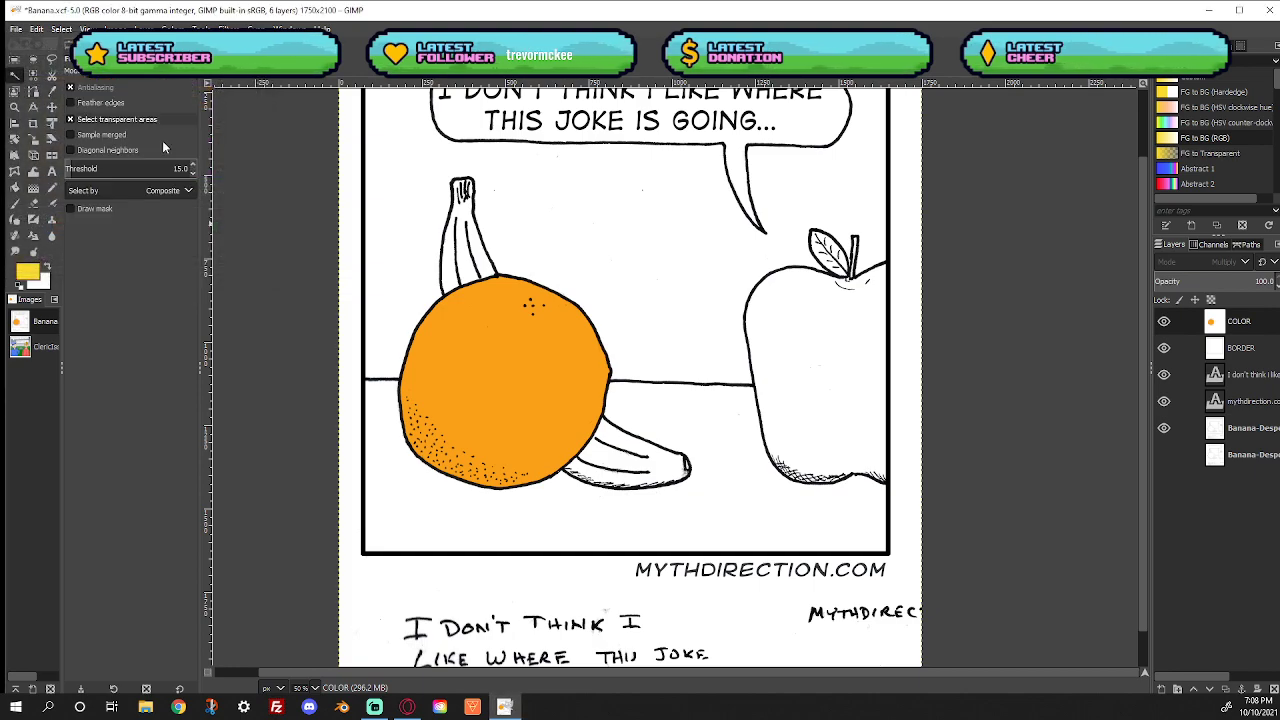
On the Banana-DesperateMeasures copy layer, select the upper and lower banana parts together and grow the selection
{"action": "left_click", "coordinate": [1245, 430]}
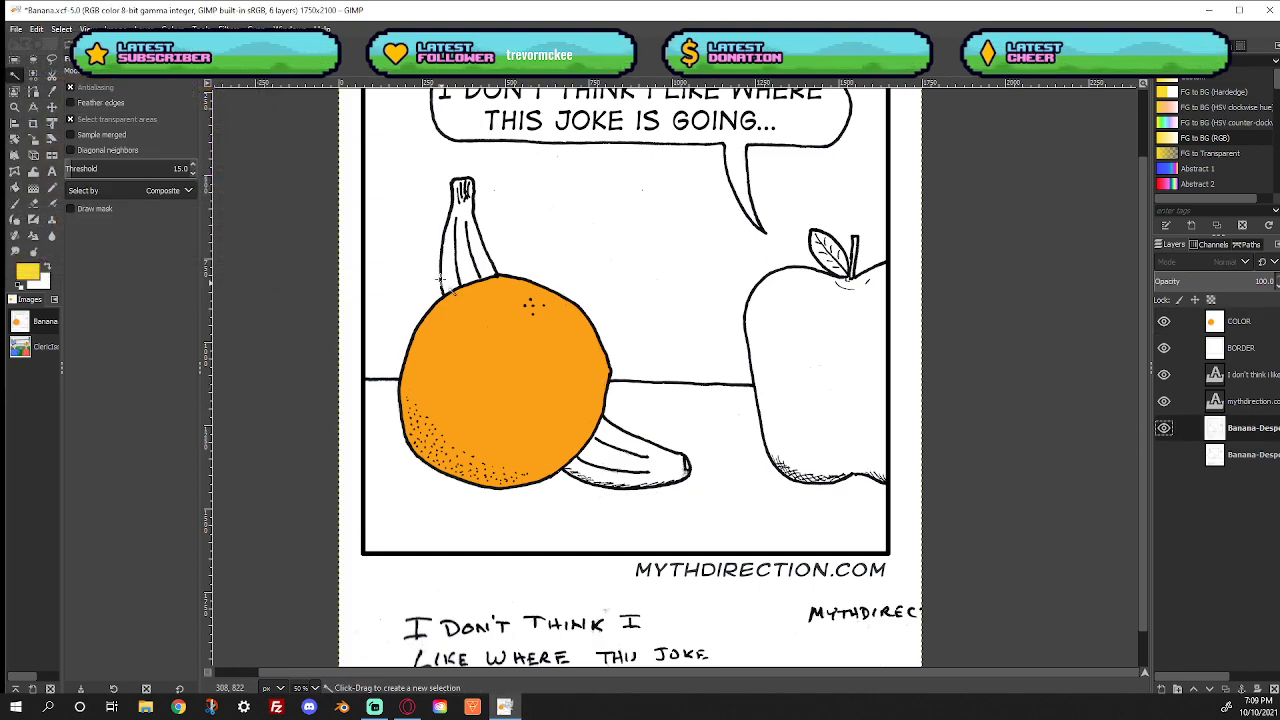
{"action": "left_click", "coordinate": [462, 245]}
{"action": "left_click", "coordinate": [639, 465], "text": "shift"}
{"action": "left_click", "coordinate": [61, 29]}
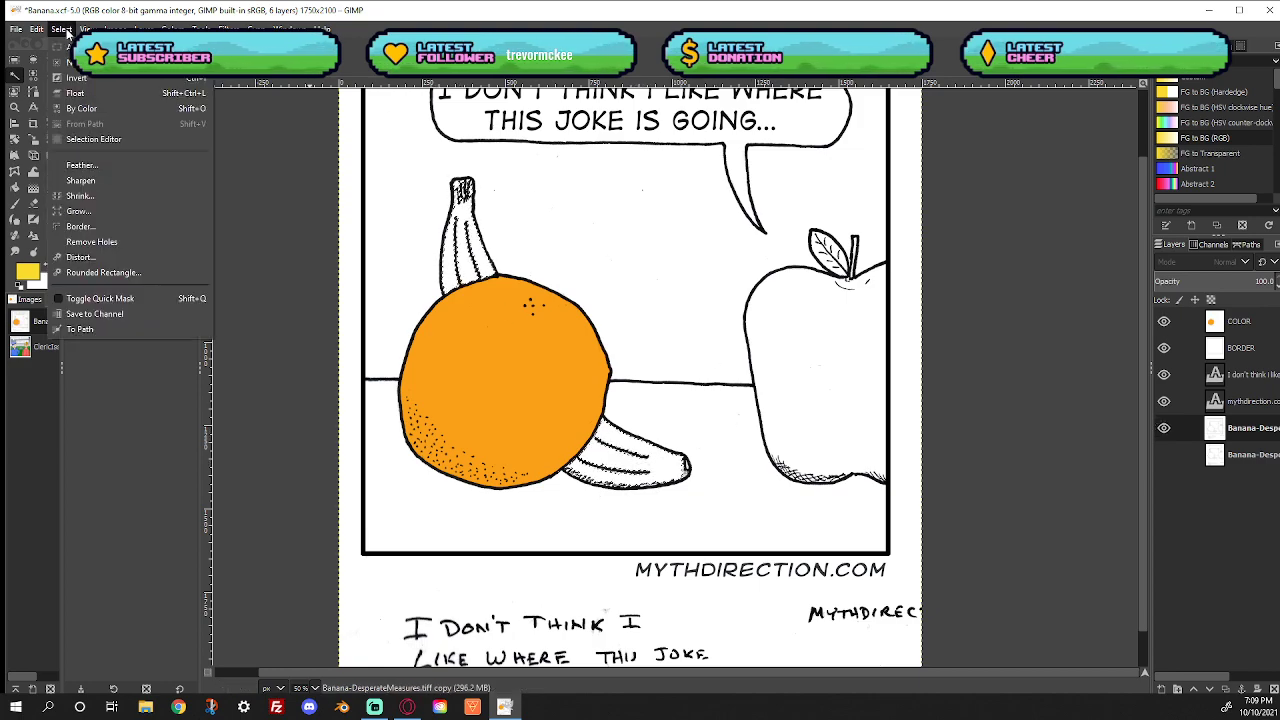
{"action": "left_click", "coordinate": [80, 211]}
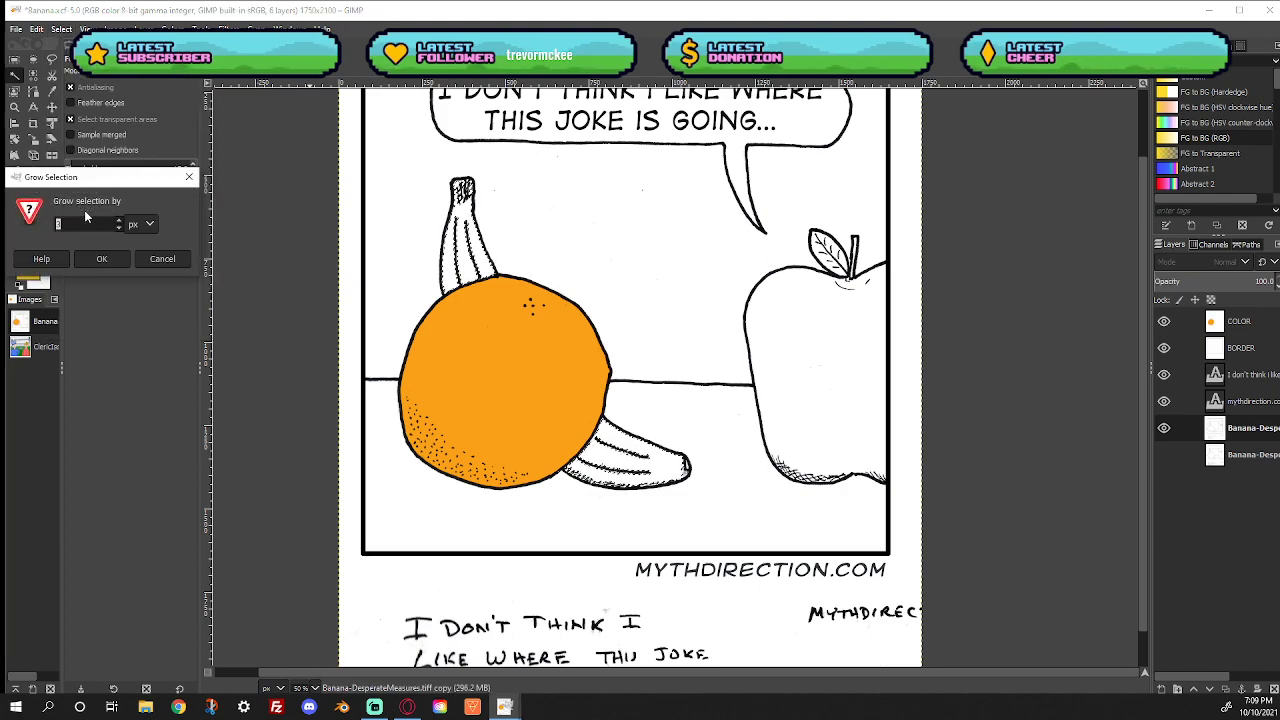
{"action": "left_click", "coordinate": [101, 259]}
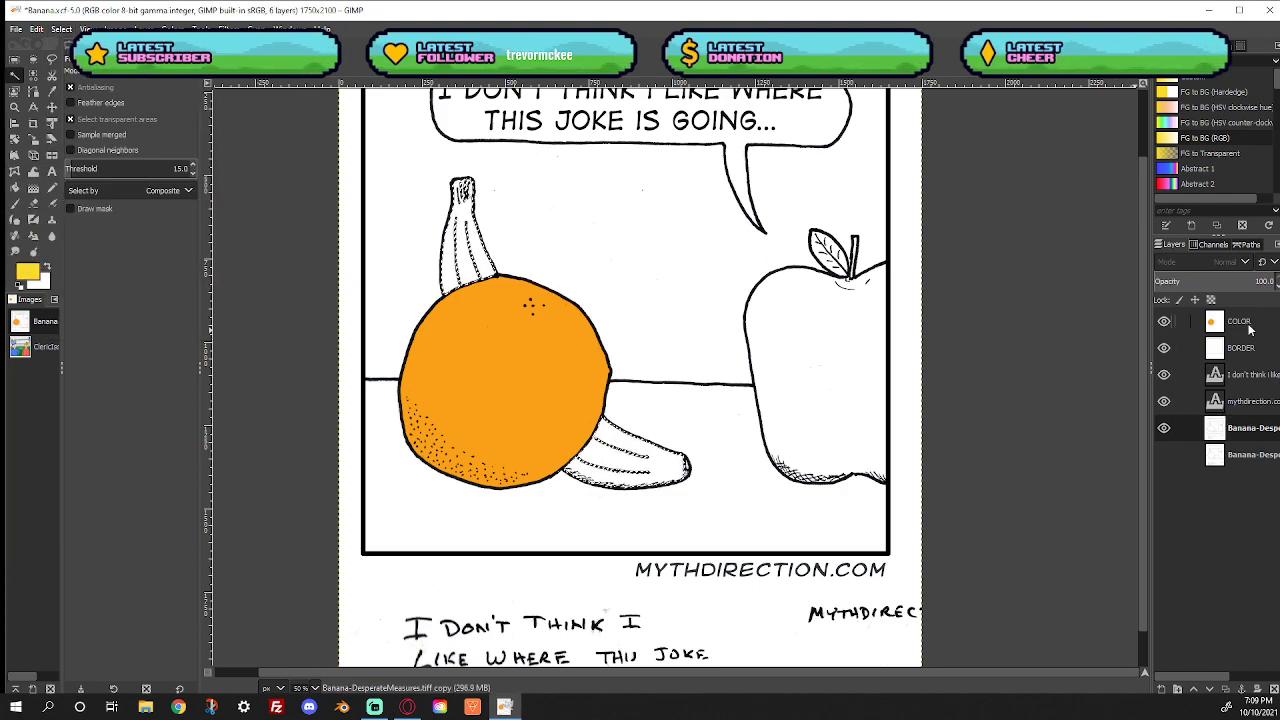
Bucket-fill the selected banana parts with the yellow foreground color on the COLOR layer and clear the selection
{"action": "key", "text": "Home"}
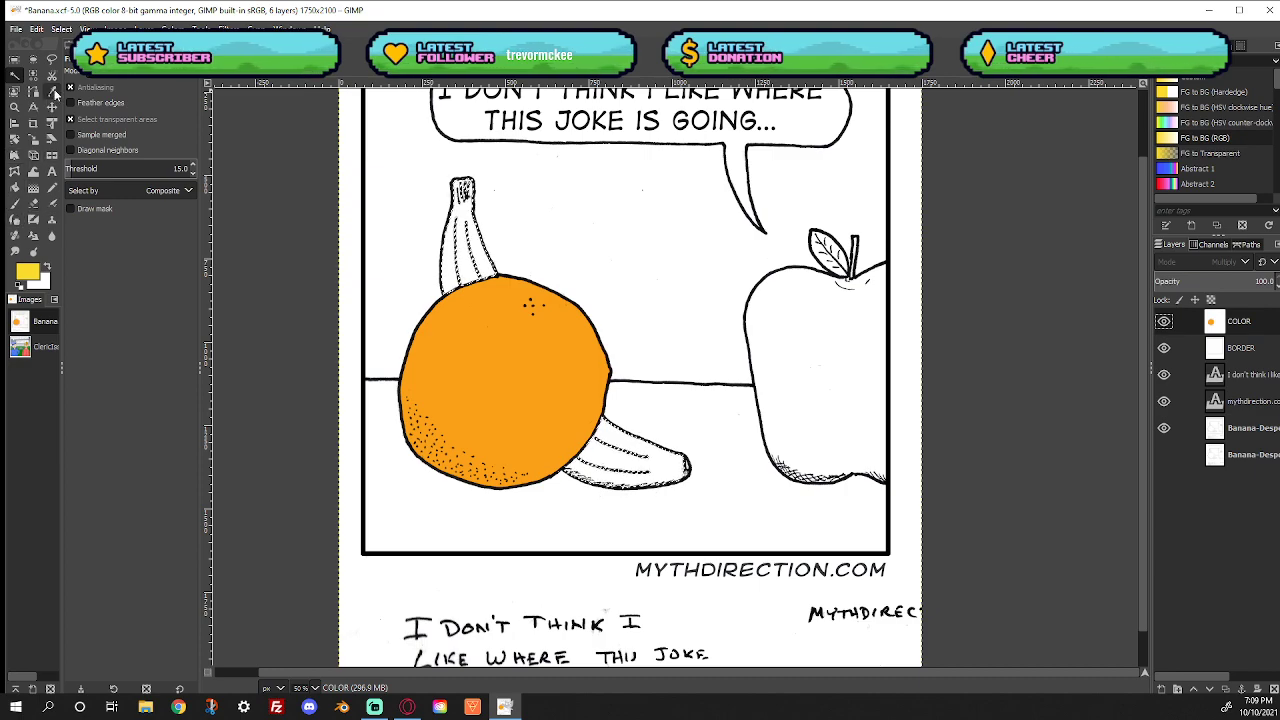
{"action": "left_click", "coordinate": [15, 187]}
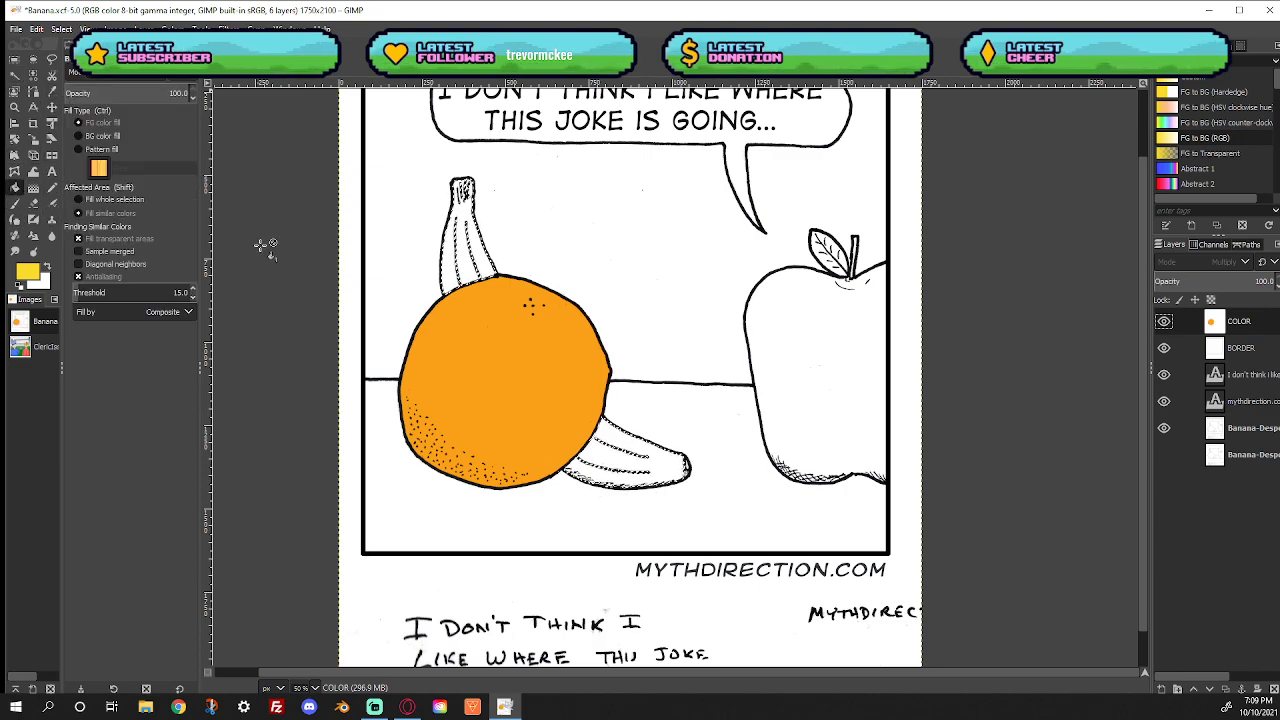
{"action": "left_click", "coordinate": [470, 245]}
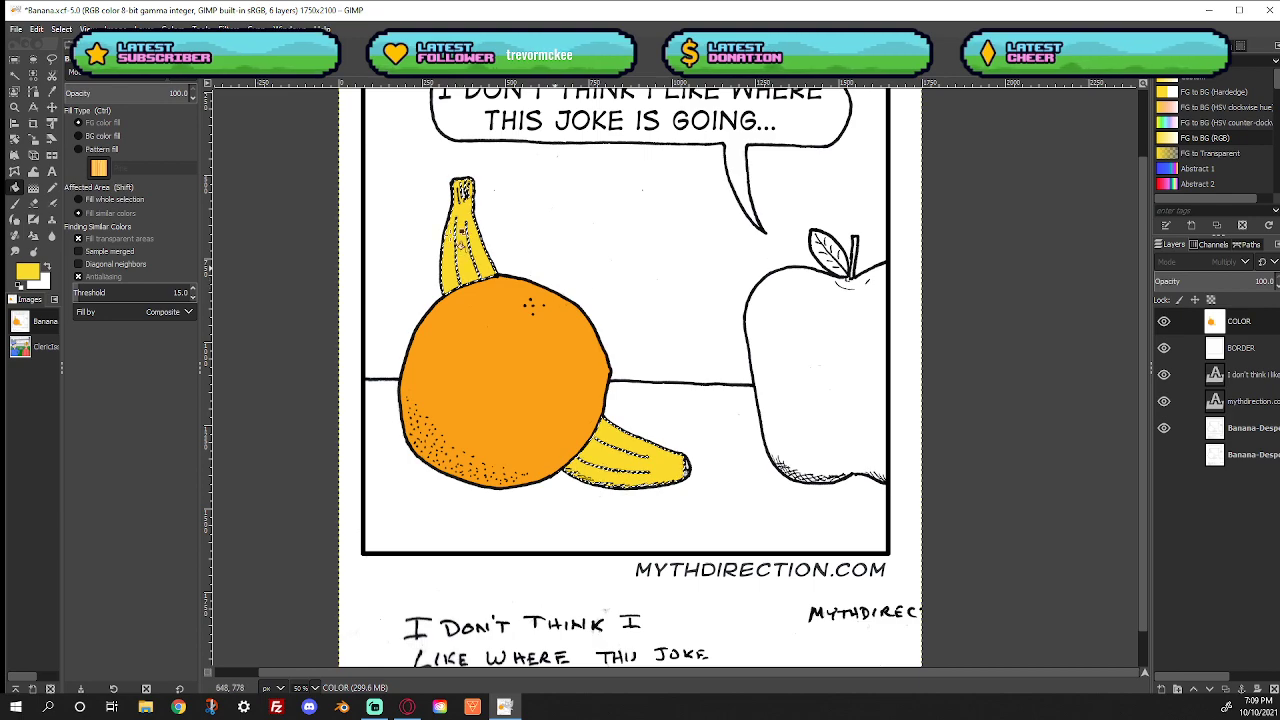
{"action": "left_click", "coordinate": [61, 29]}
{"action": "left_click", "coordinate": [75, 62]}
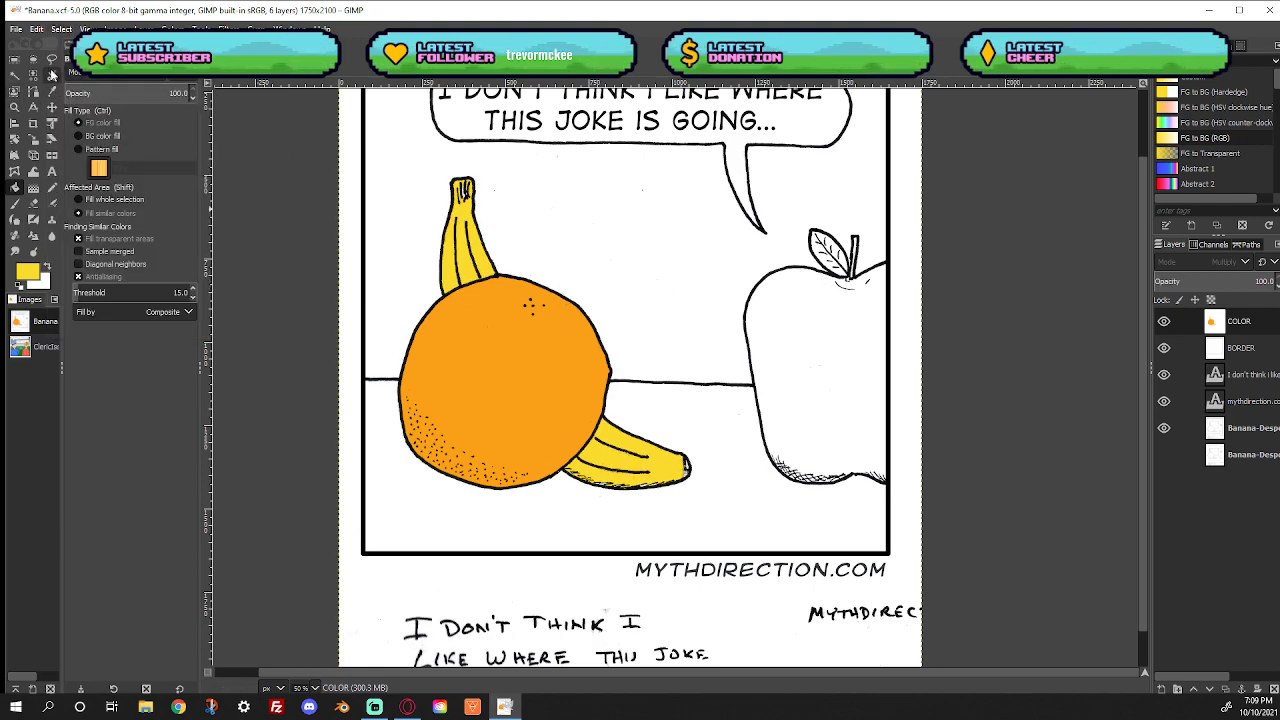
Paint the unfilled white gaps between the lines of the banana's stem yellow with the Paintbrush
{"action": "left_click", "coordinate": [15, 107]}
{"action": "left_click_drag", "start_coordinate": [424, 170], "coordinate": [512, 221]}
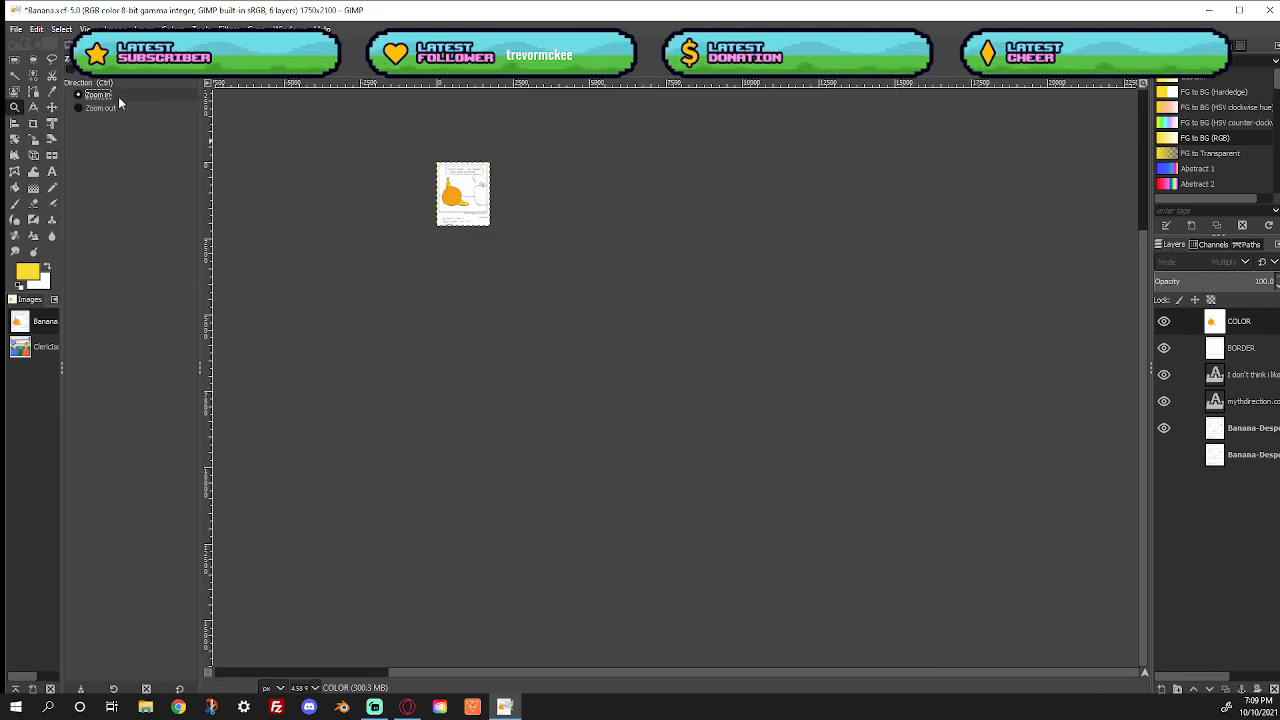
{"action": "left_click_drag", "start_coordinate": [440, 170], "coordinate": [462, 200]}
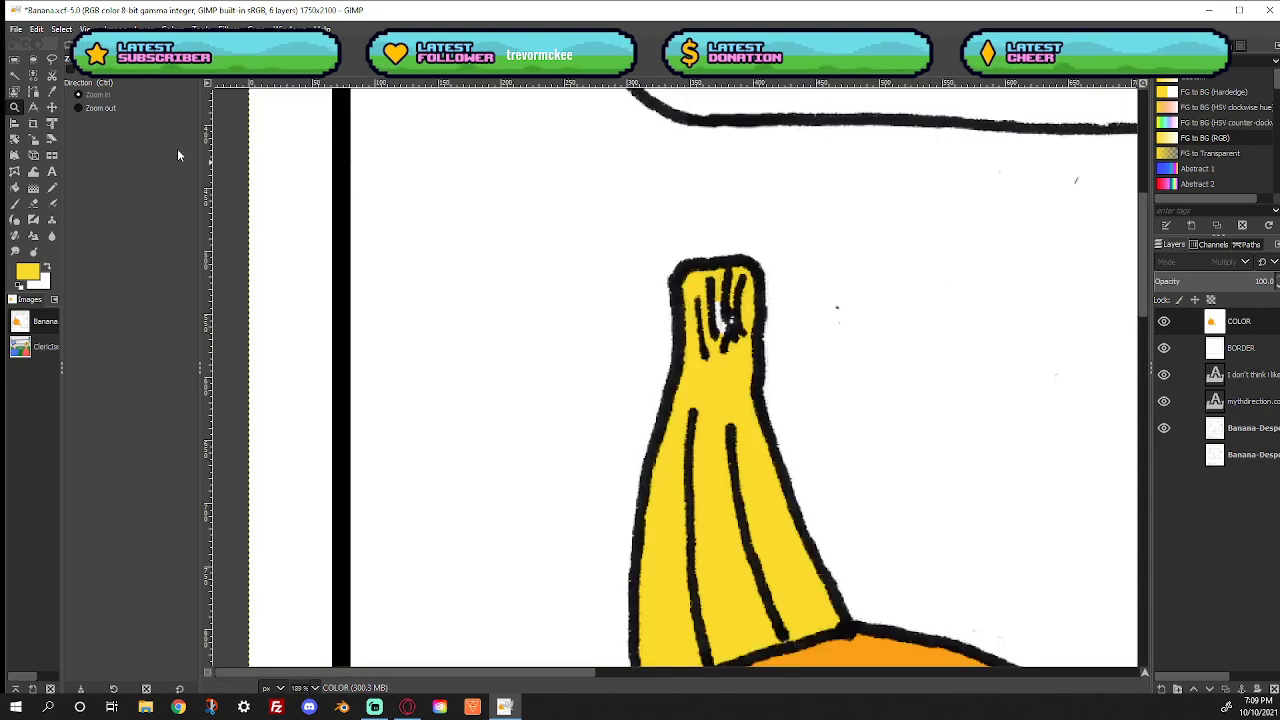
{"action": "left_click", "coordinate": [15, 203]}
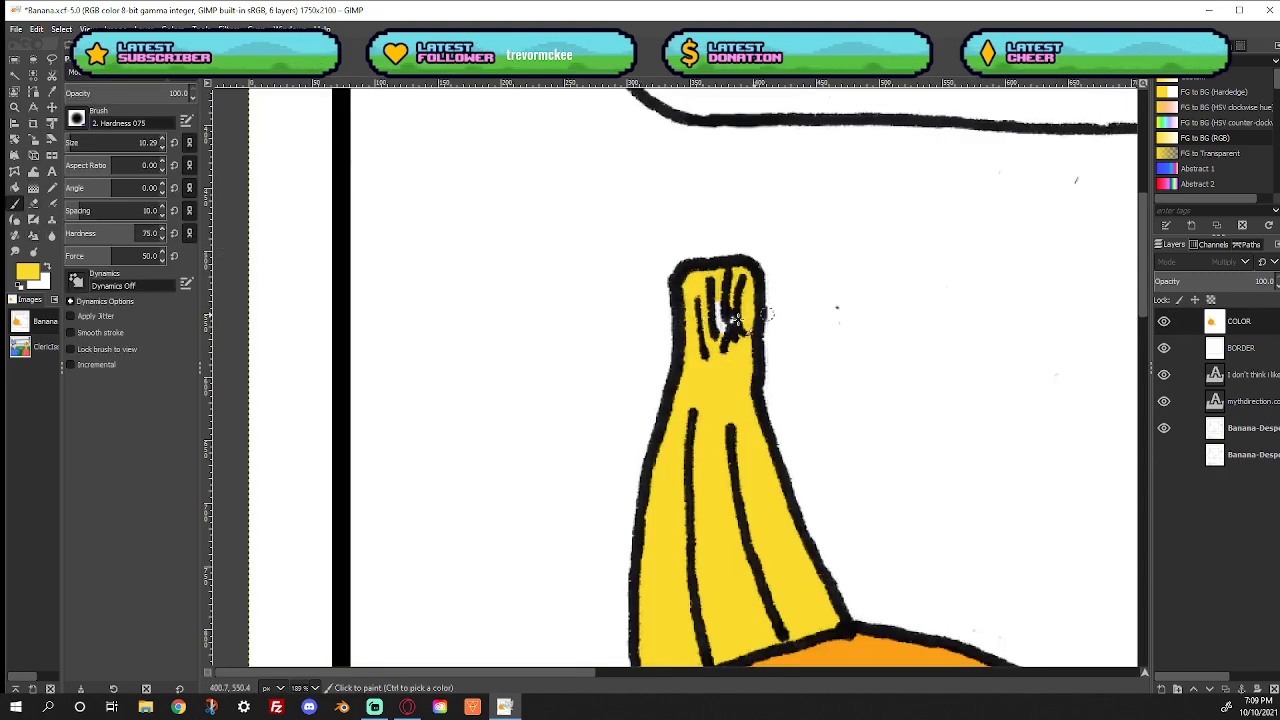
{"action": "left_click", "coordinate": [700, 332]}
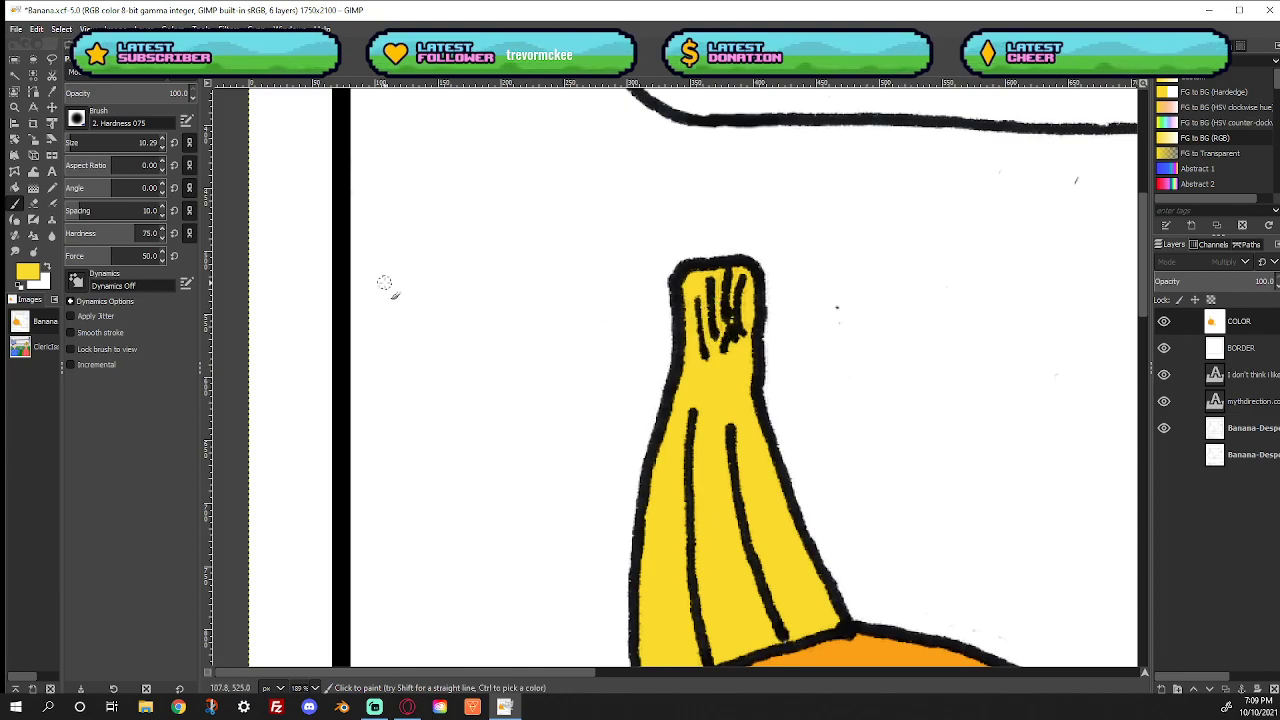
Paint yellow over the white gaps at the lower banana's tip and along the hatching on its underside
{"action": "left_click_drag", "start_coordinate": [789, 457], "coordinate": [536, 132]}
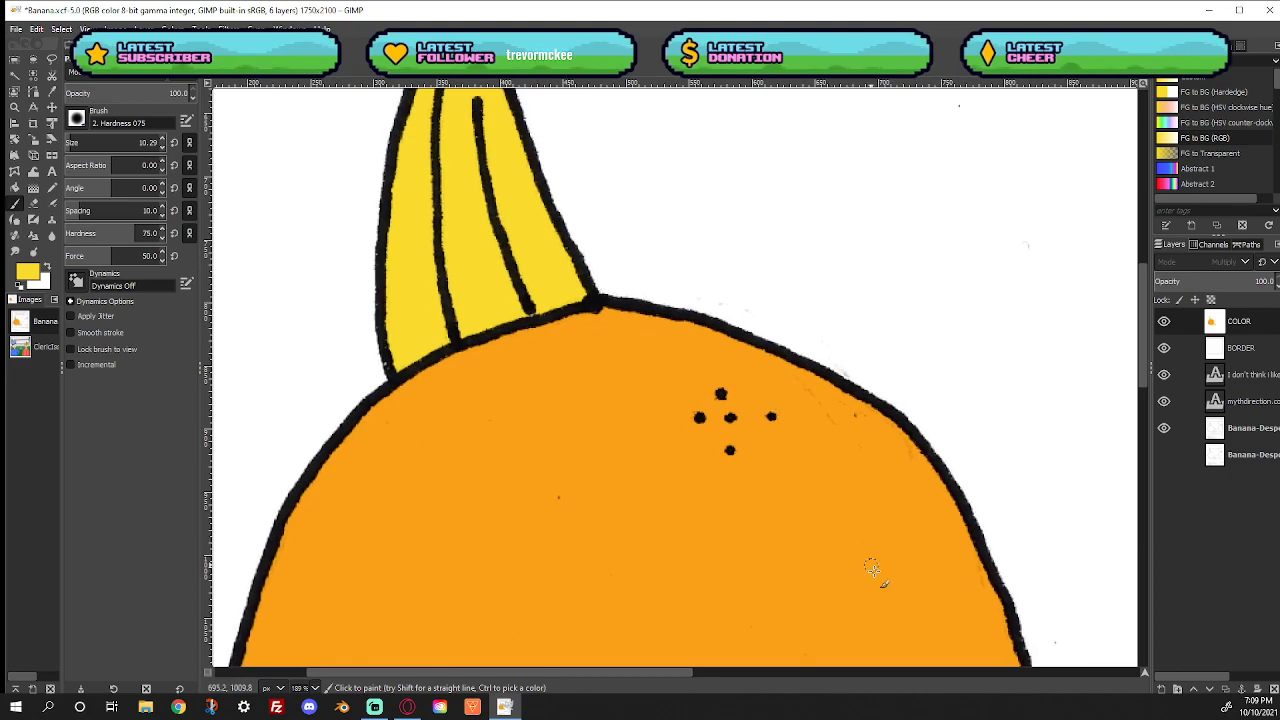
{"action": "left_click_drag", "start_coordinate": [872, 570], "coordinate": [550, 121]}
{"action": "left_click_drag", "start_coordinate": [937, 446], "coordinate": [736, 251]}
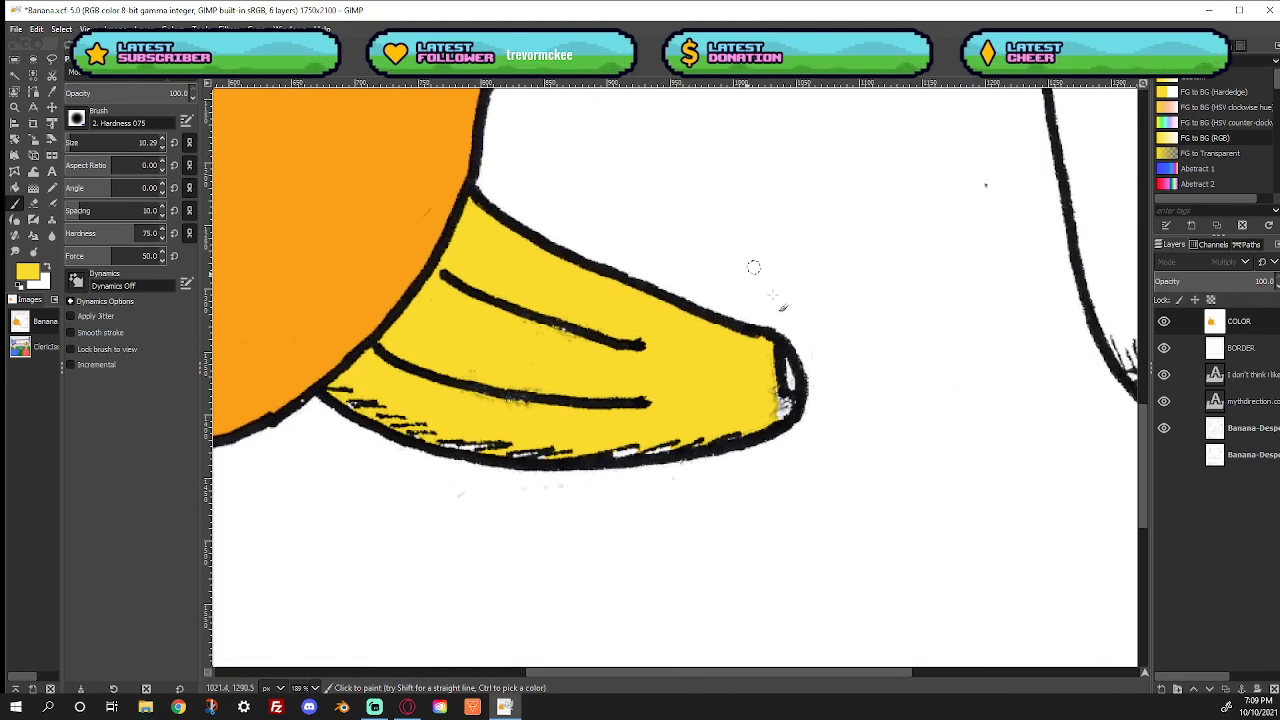
{"action": "left_click_drag", "start_coordinate": [779, 377], "coordinate": [784, 410]}
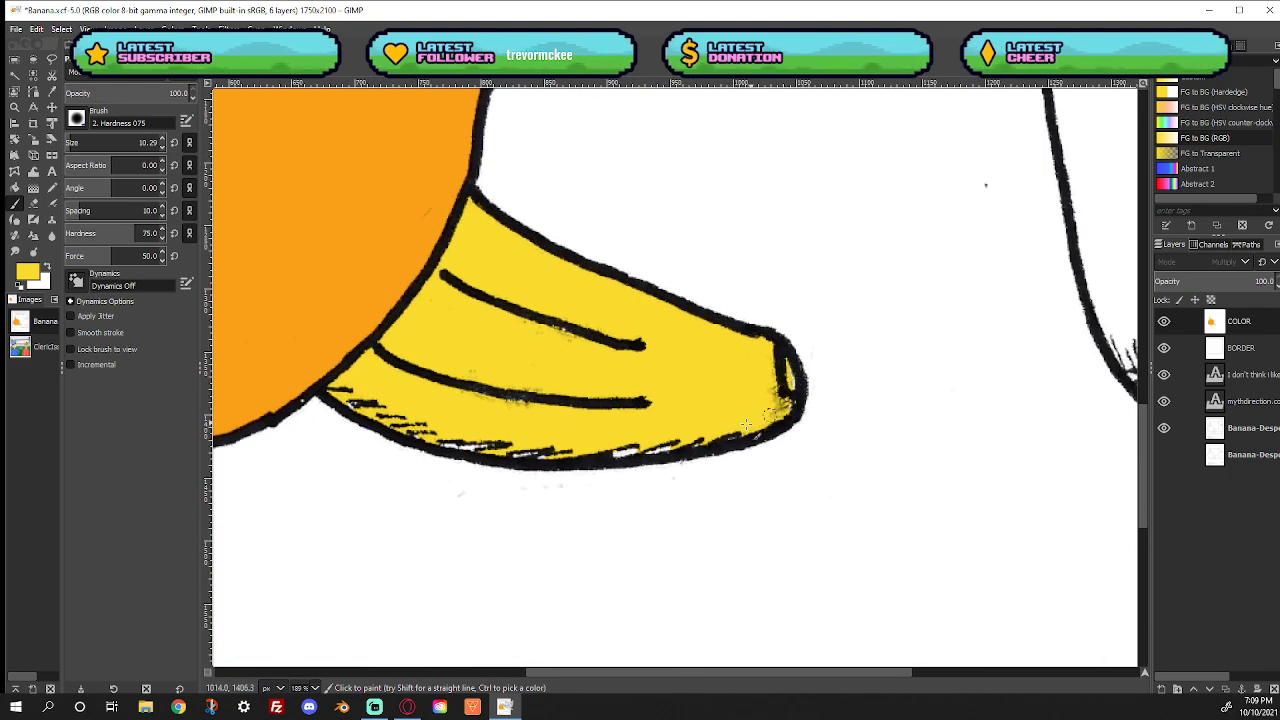
{"action": "left_click_drag", "start_coordinate": [664, 441], "coordinate": [618, 453]}
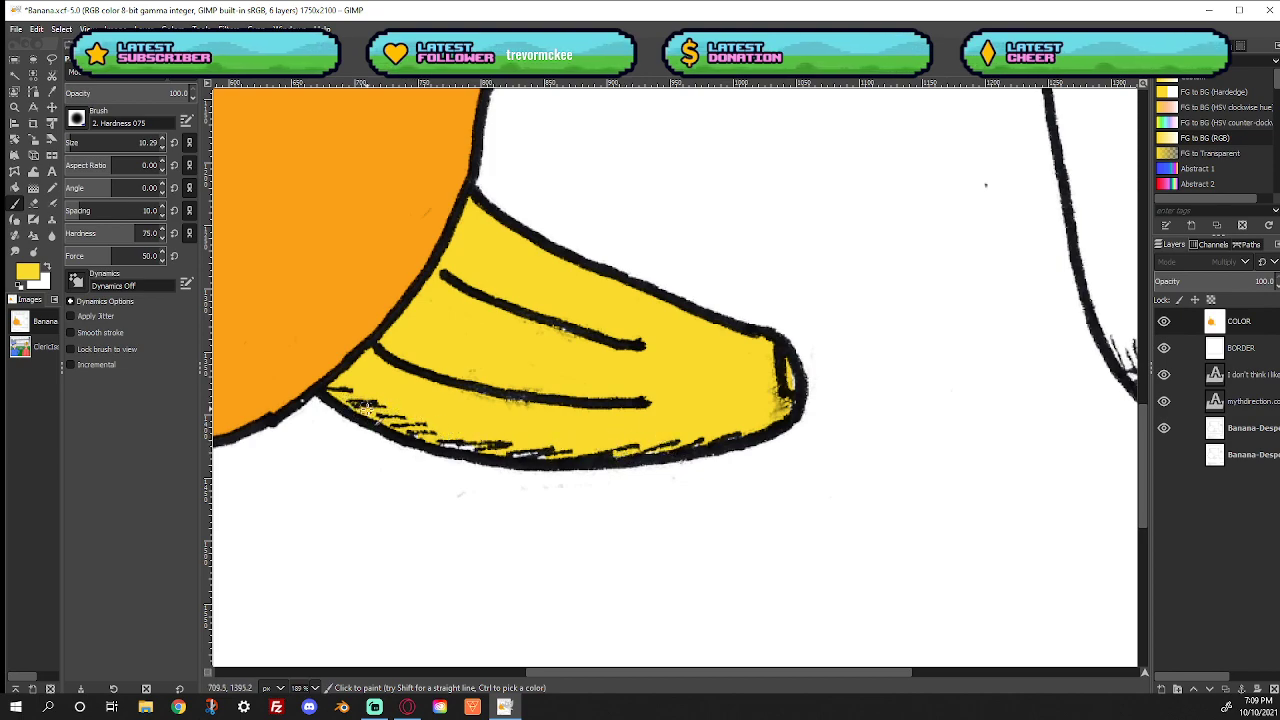
{"action": "mouse_move", "coordinate": [465, 446]}
{"action": "left_mouse_down"}
{"action": "mouse_move", "coordinate": [452, 450]}
{"action": "mouse_move", "coordinate": [557, 463]}
{"action": "left_mouse_up"}
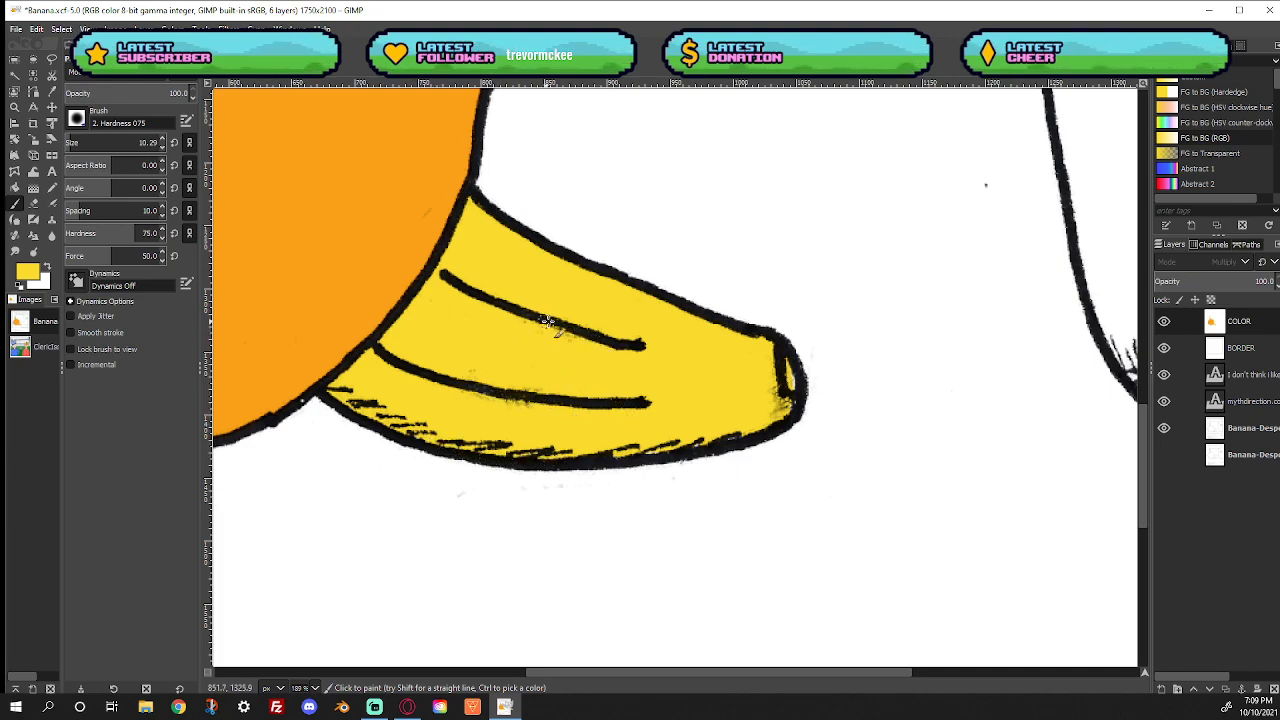
{"action": "left_click_drag", "start_coordinate": [788, 375], "coordinate": [776, 388]}
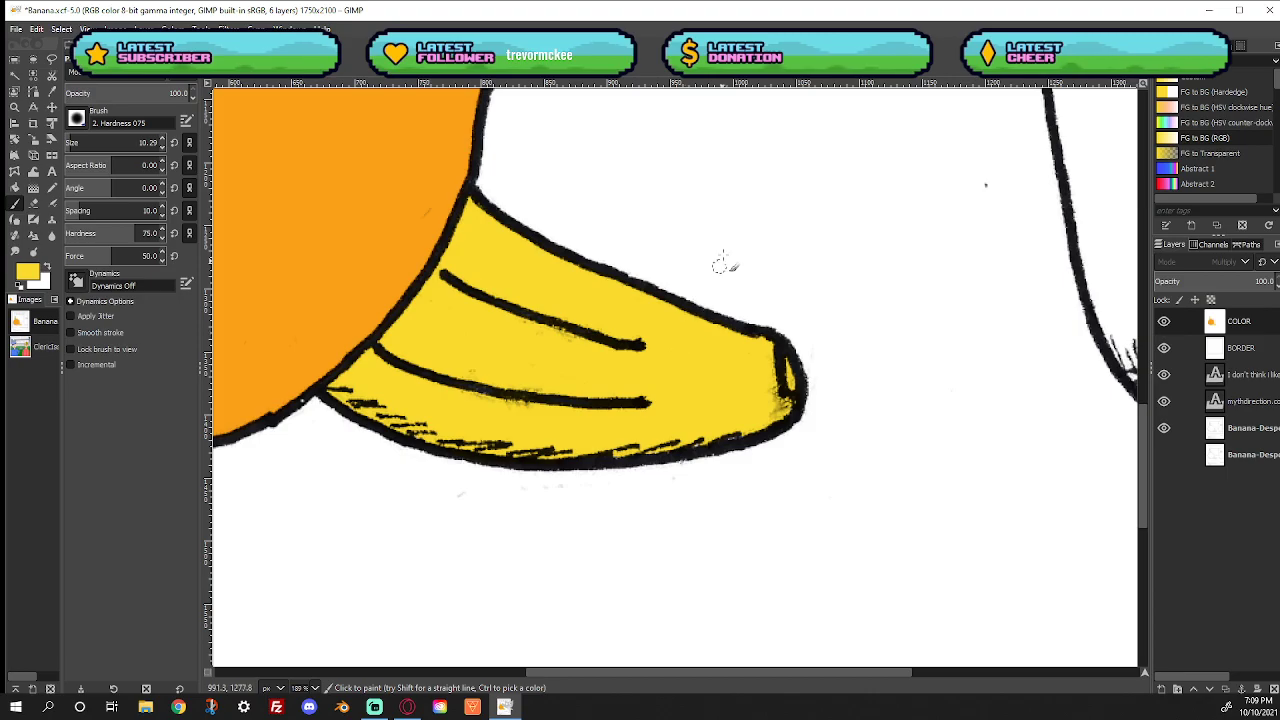
Erase the stray speck in the white background between the banana and the apple on the Banana-DesperateMeasures copy layer
{"action": "scroll", "coordinate": [726, 206], "scroll_direction": "down", "scroll_amount": 2}
{"action": "scroll", "coordinate": [963, 509], "scroll_direction": "up", "scroll_amount": 3}
{"action": "scroll", "coordinate": [688, 398], "scroll_direction": "down", "scroll_amount": 2}
{"action": "scroll", "coordinate": [766, 451], "scroll_direction": "up", "scroll_amount": 3}
{"action": "scroll", "coordinate": [617, 357], "scroll_direction": "down", "scroll_amount": 3}
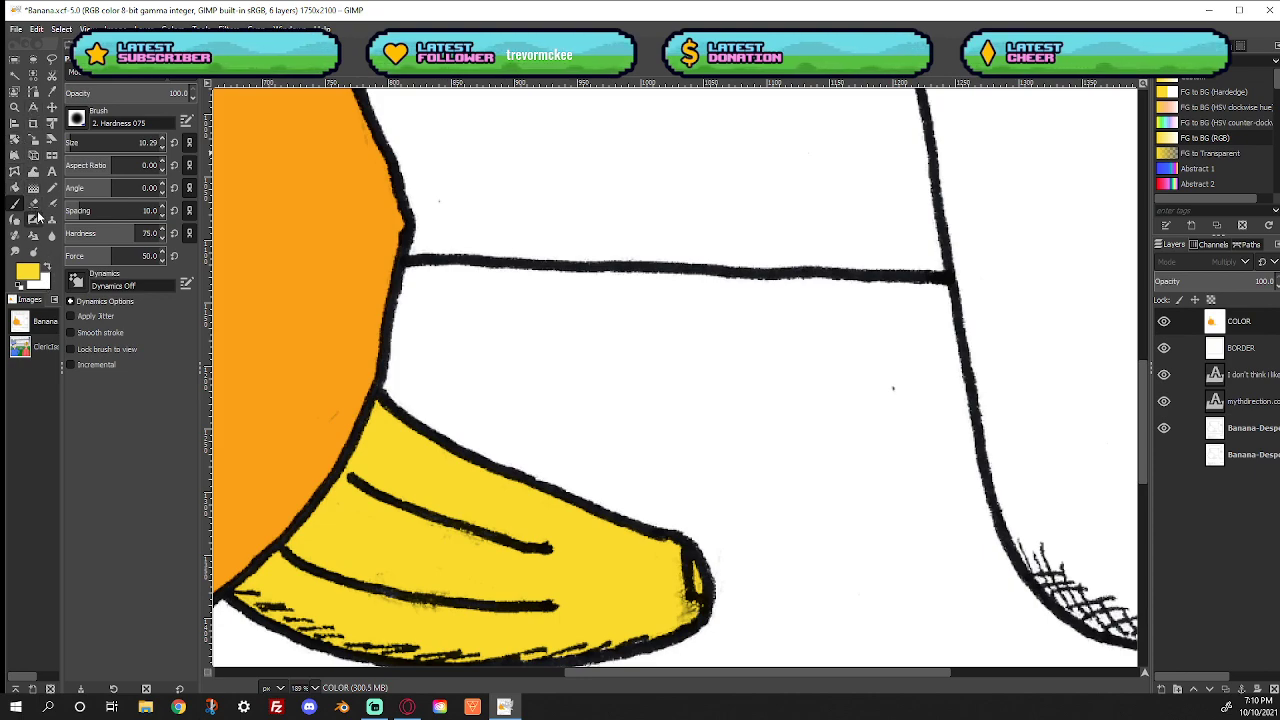
{"action": "left_click", "coordinate": [33, 203]}
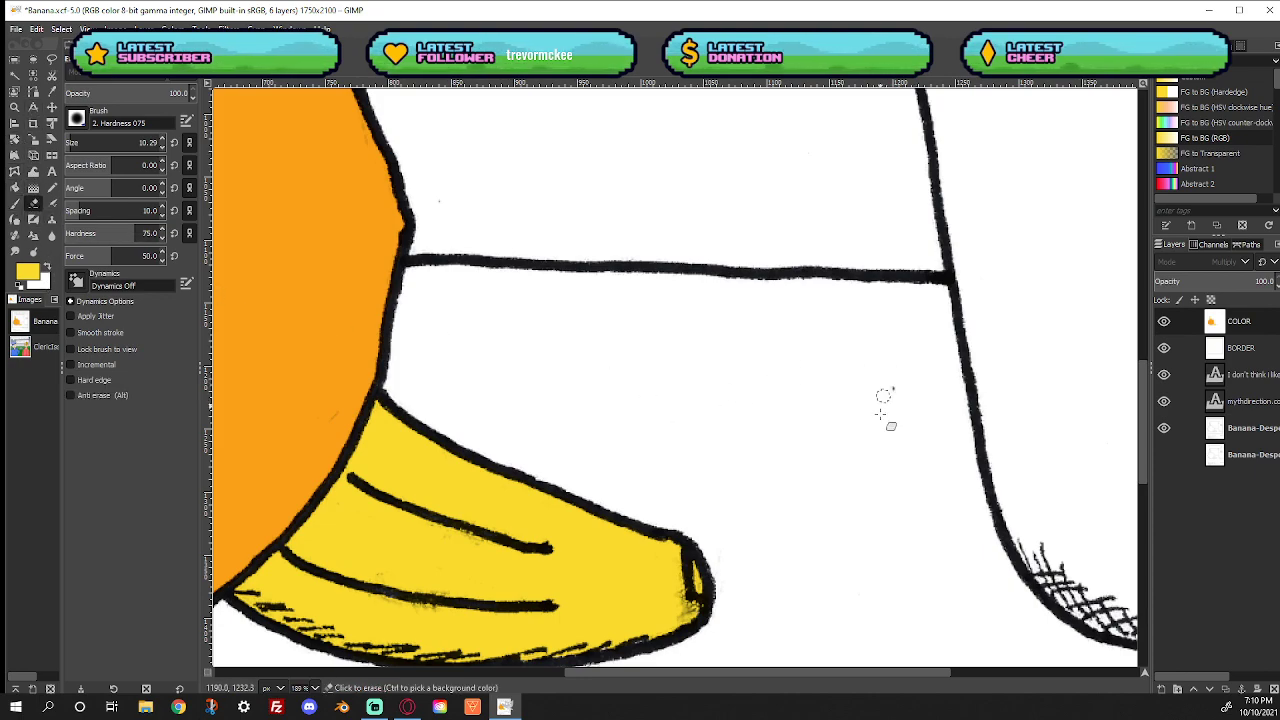
{"action": "left_click", "coordinate": [1252, 434]}
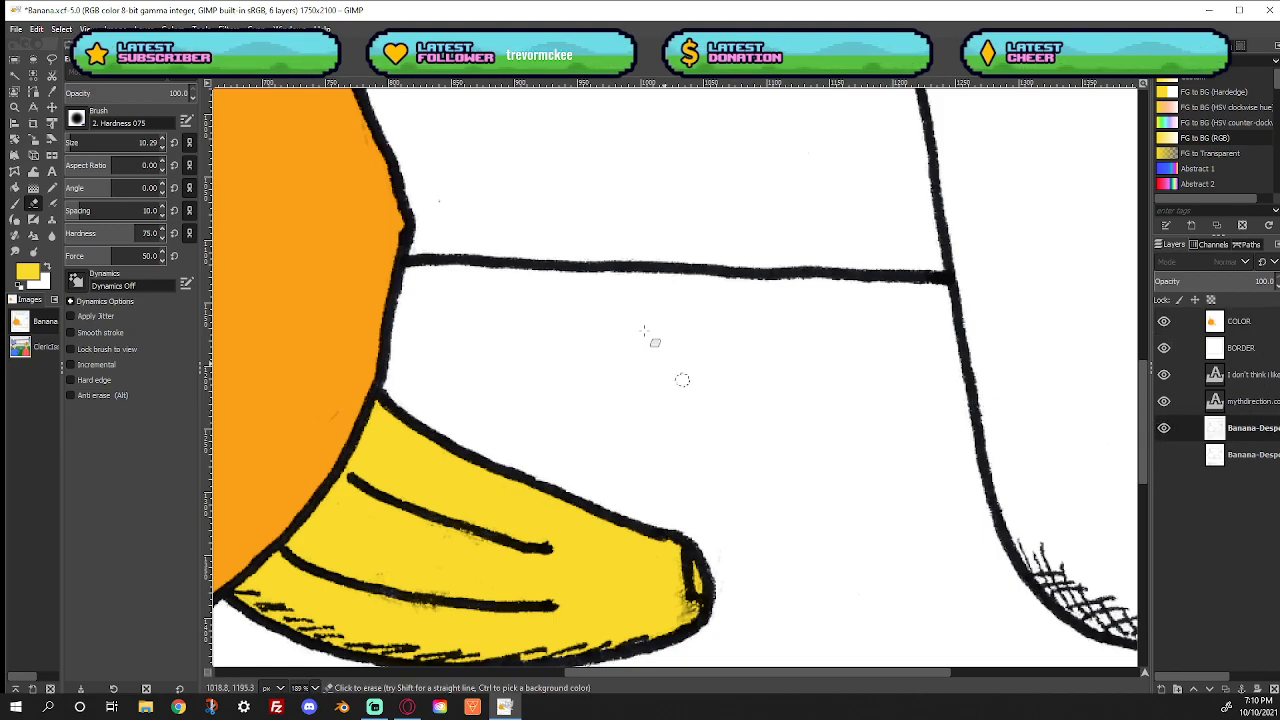
{"action": "key", "text": "space"}
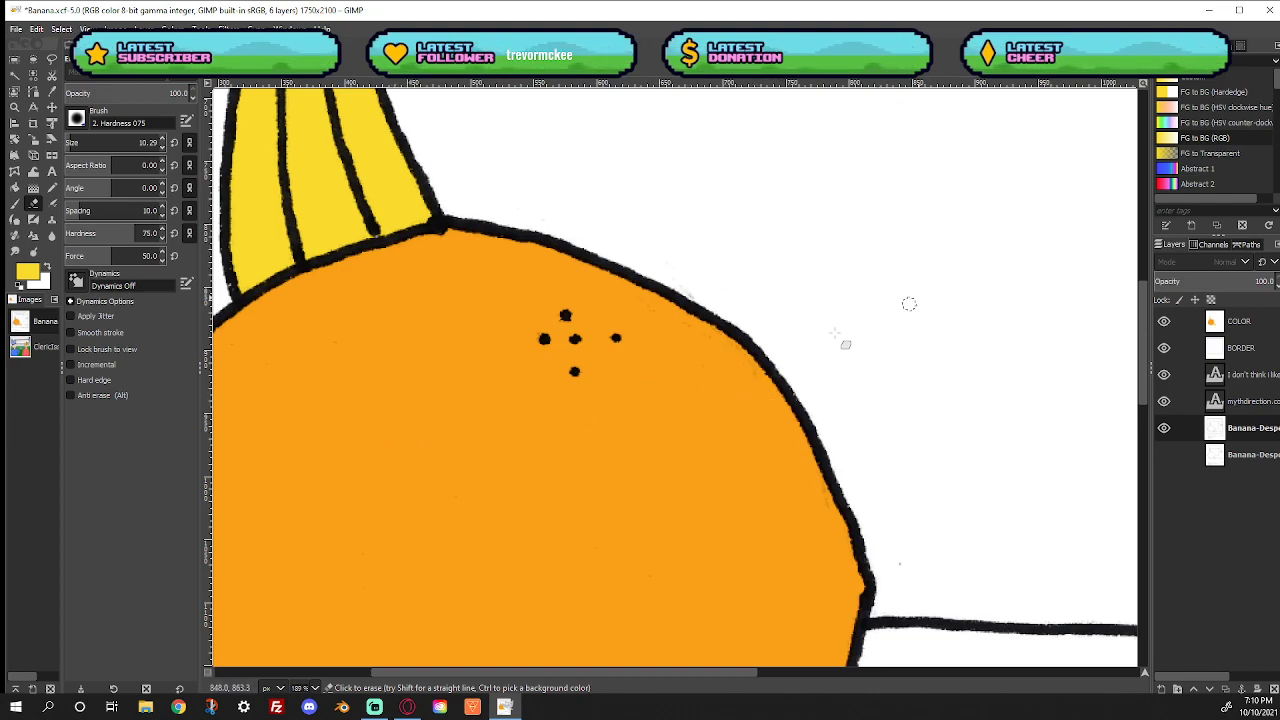
{"action": "key", "text": "space"}
{"action": "mouse_move", "coordinate": [830, 222]}
{"action": "left_mouse_down"}
{"action": "mouse_move", "coordinate": [717, 346]}
{"action": "mouse_move", "coordinate": [668, 427]}
{"action": "left_mouse_up"}
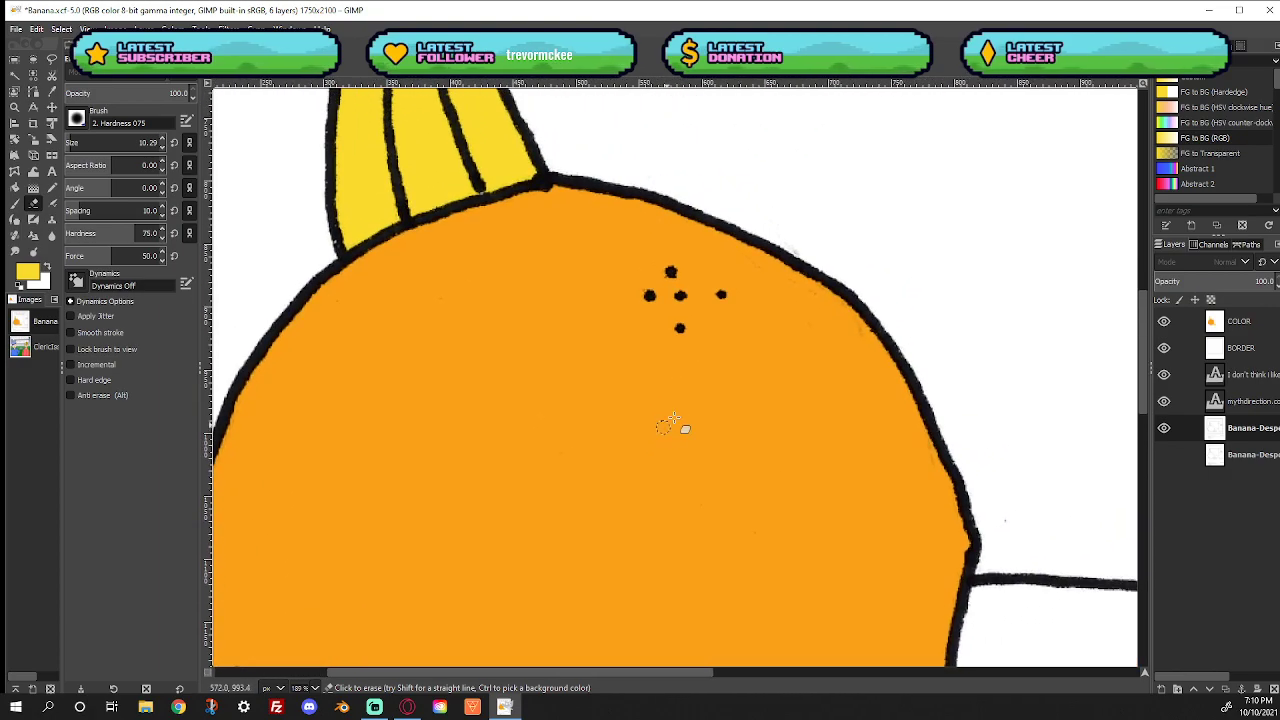
Set the foreground color to red, e52e1c
{"action": "right_click", "coordinate": [573, 286]}
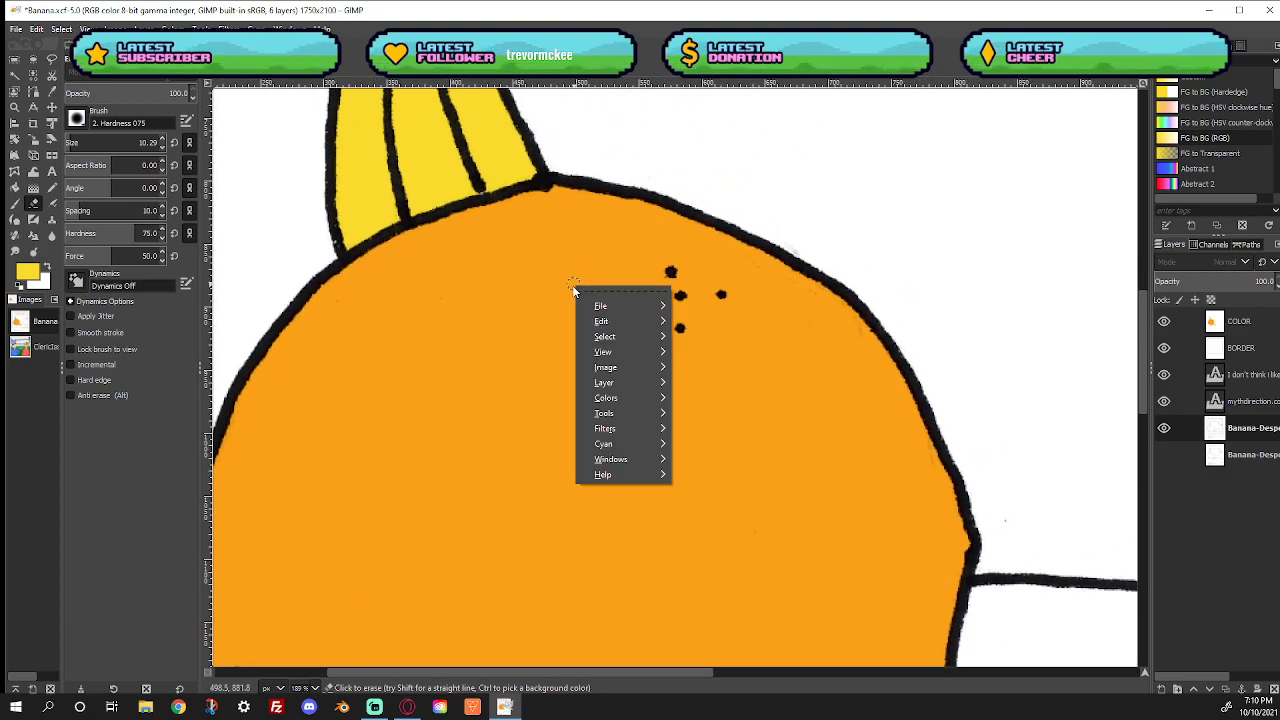
{"action": "mouse_move", "coordinate": [630, 353]}
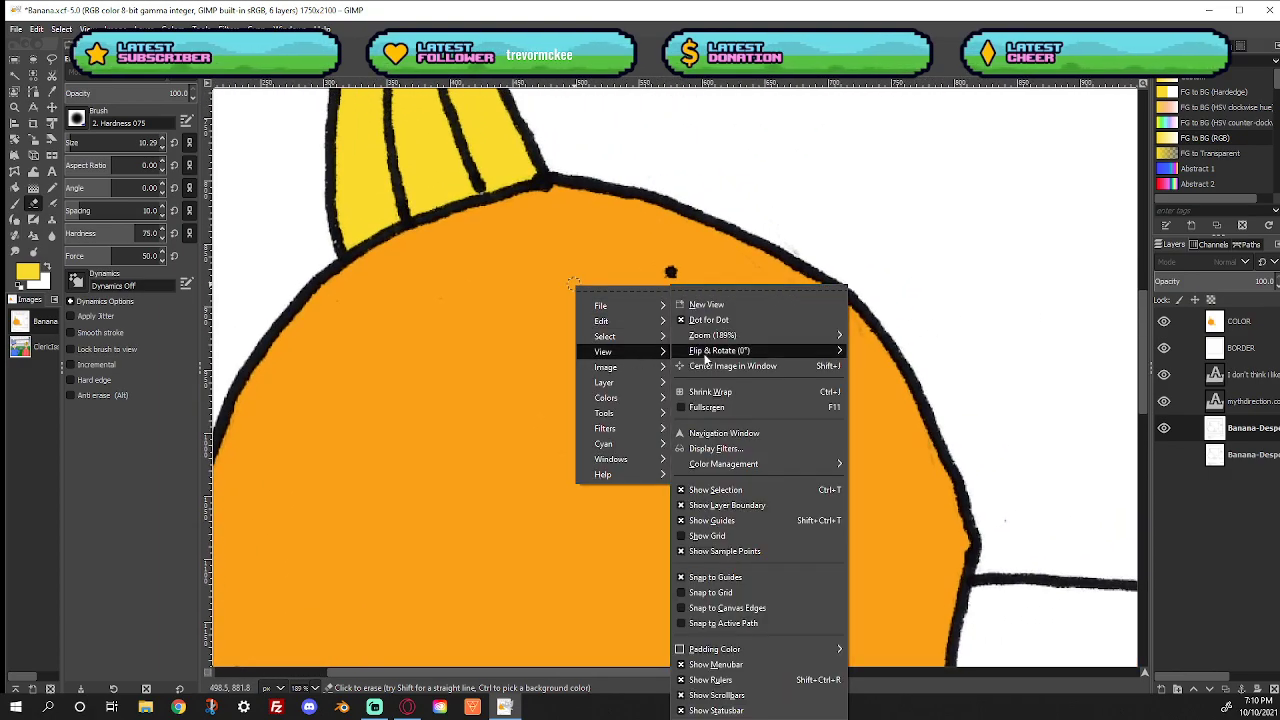
{"action": "mouse_move", "coordinate": [732, 338]}
{"action": "left_click", "coordinate": [904, 392]}
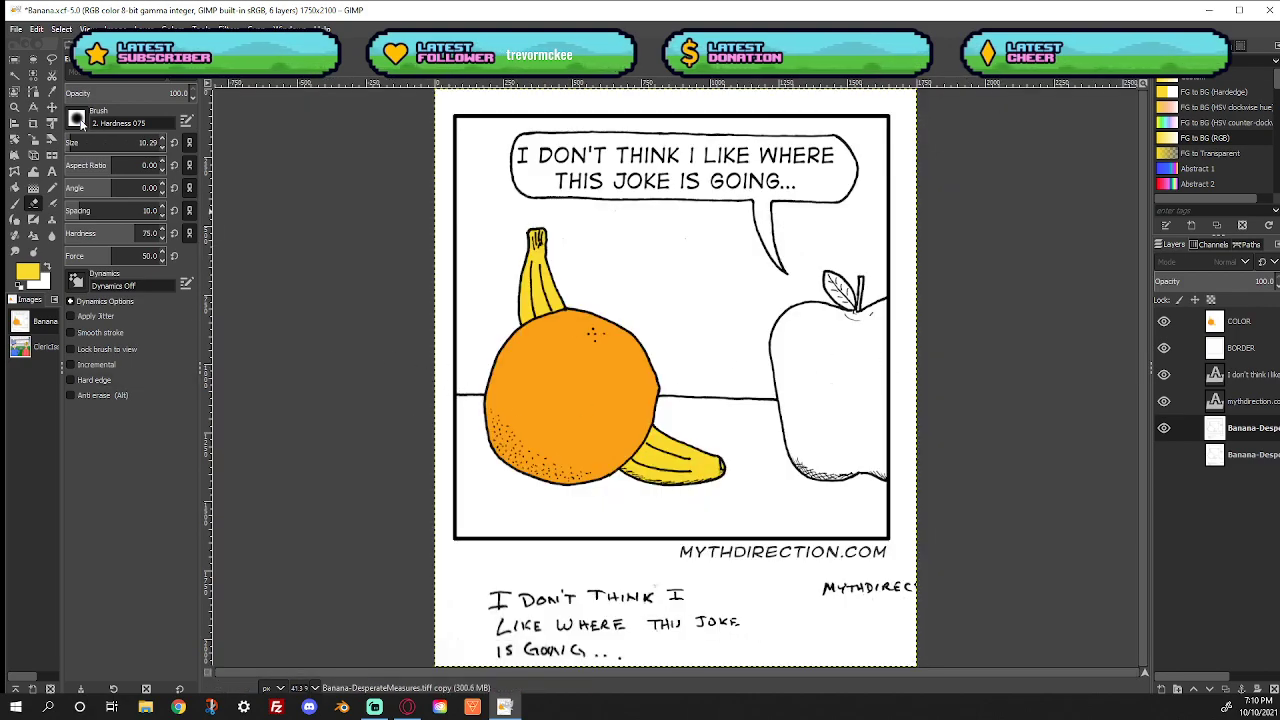
{"action": "left_click", "coordinate": [34, 274]}
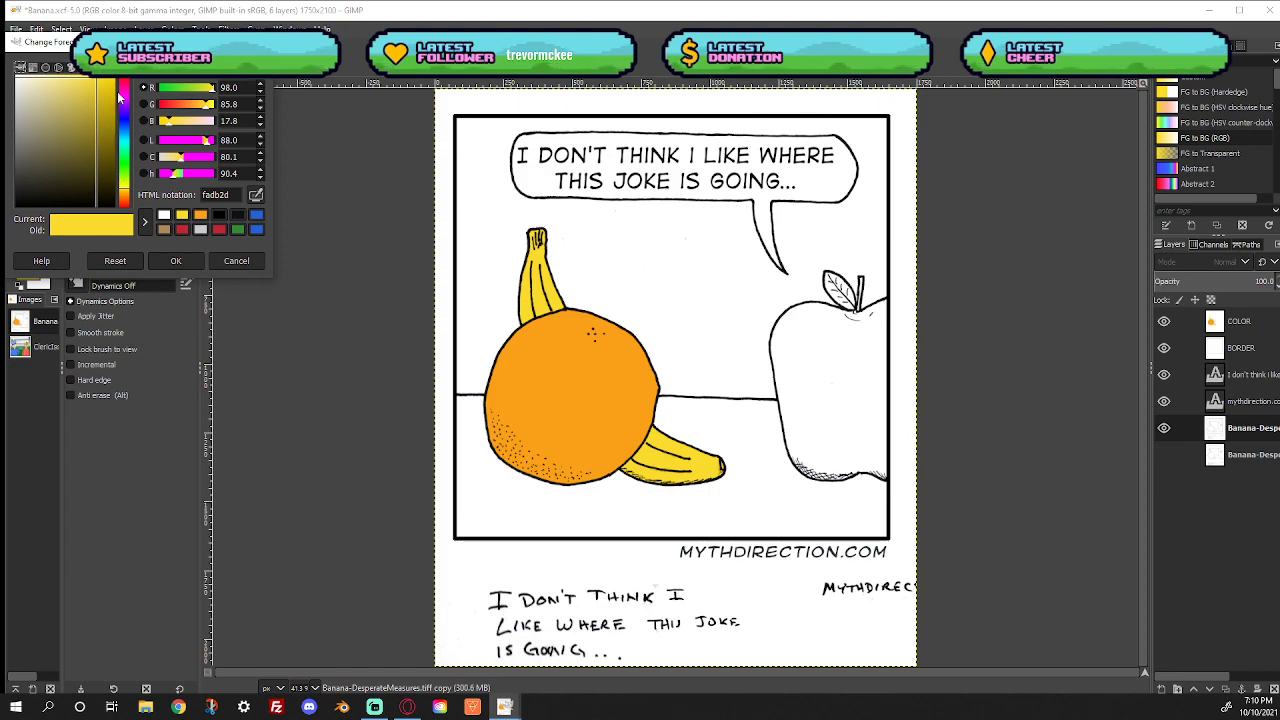
{"action": "left_click", "coordinate": [124, 207]}
{"action": "left_click_drag", "start_coordinate": [81, 123], "coordinate": [104, 92]}
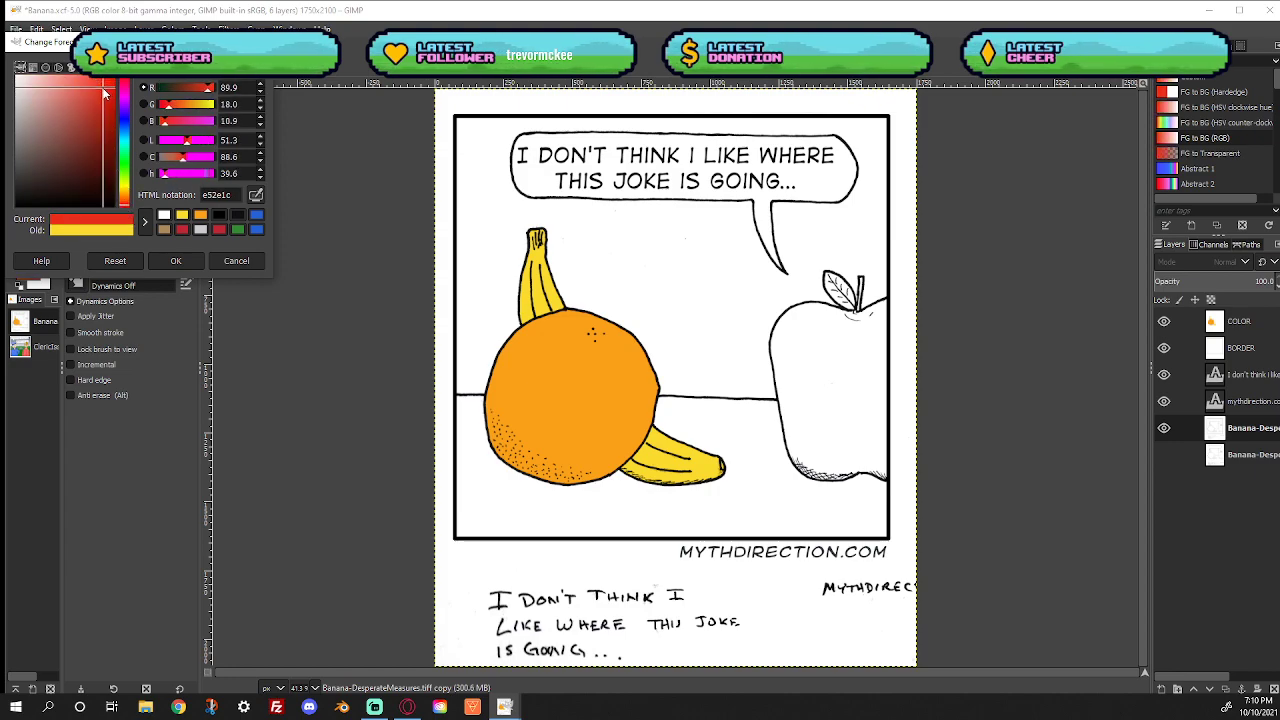
{"action": "left_click", "coordinate": [176, 261]}
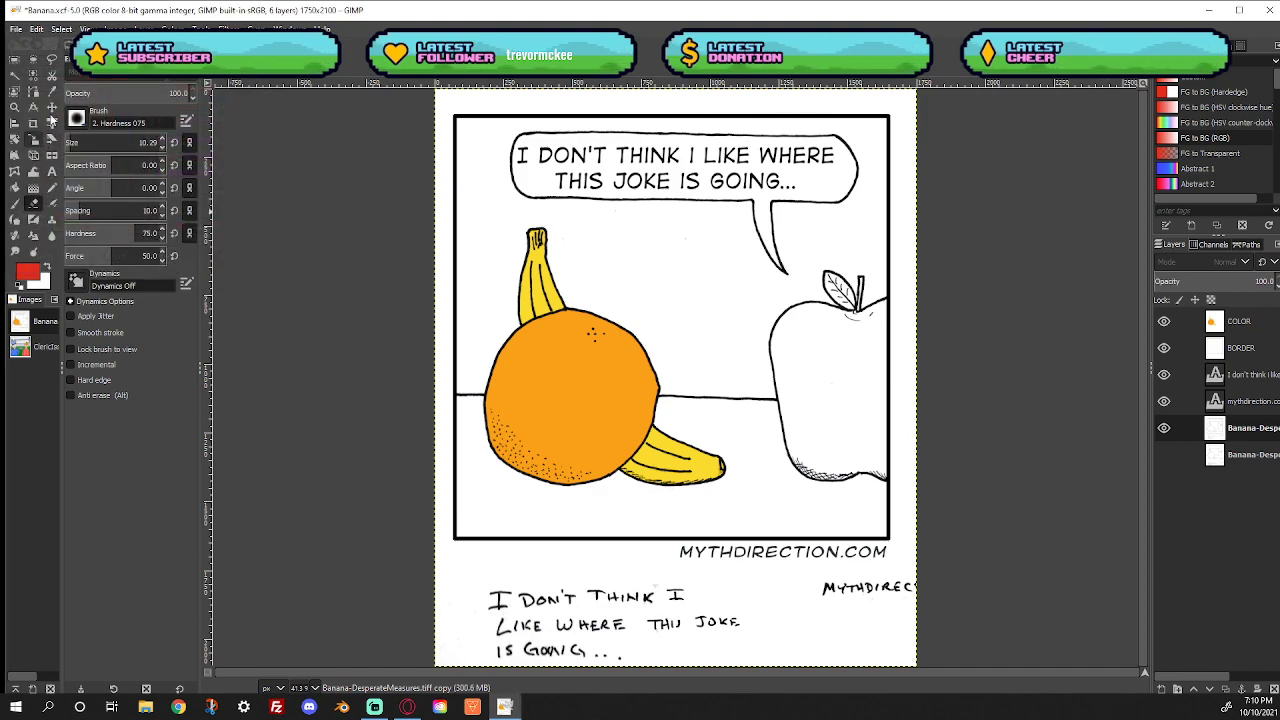
Select the apple's body with Fuzzy Select on the line-art layer and grow the selection
{"action": "left_click", "coordinate": [14, 75]}
{"action": "left_click", "coordinate": [838, 349]}
{"action": "left_click", "coordinate": [62, 28]}
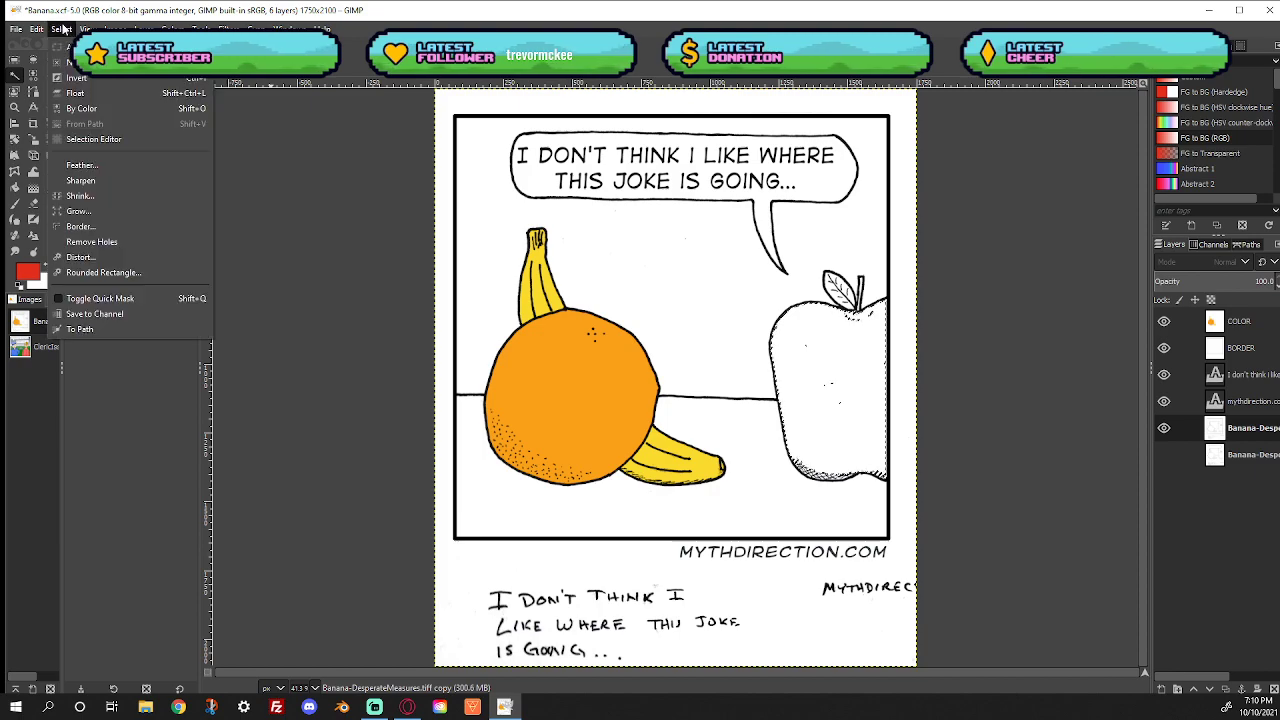
{"action": "left_click", "coordinate": [91, 206]}
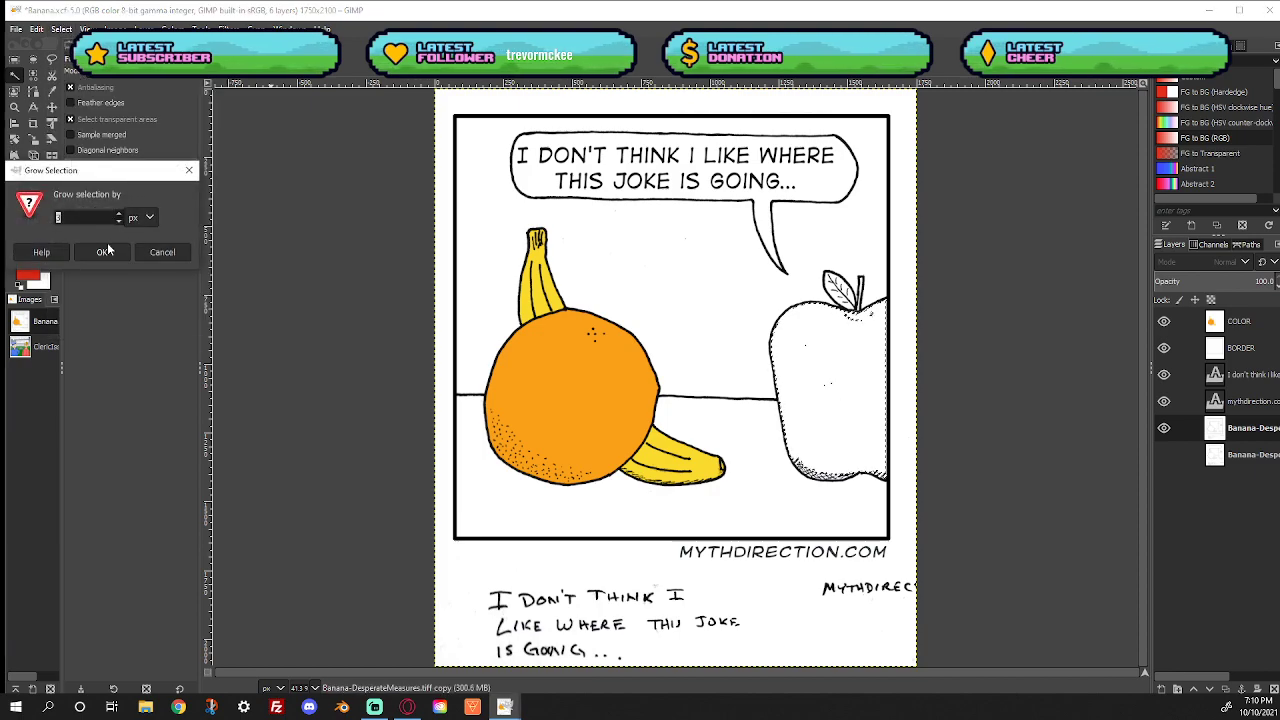
{"action": "left_click", "coordinate": [104, 252]}
Bucket-fill the selected apple with the red foreground color on the COLOR layer and clear the selection
{"action": "left_click", "coordinate": [1238, 324]}
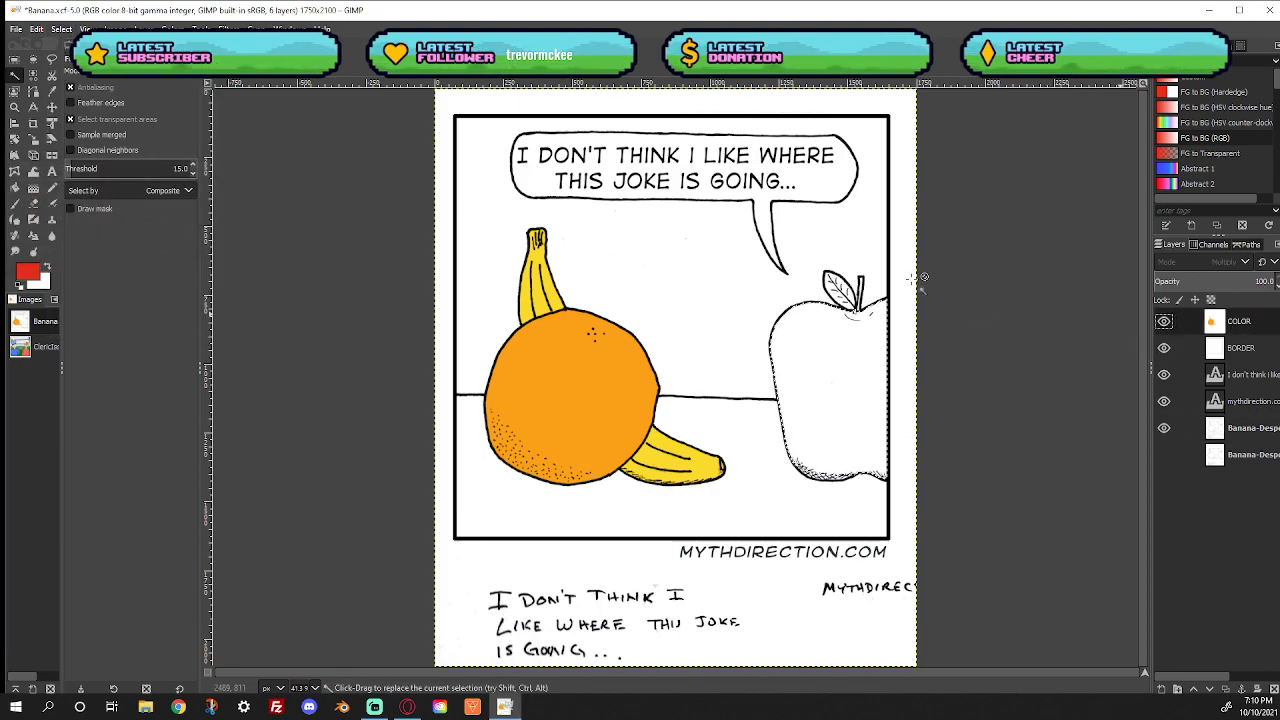
{"action": "left_click", "coordinate": [15, 187]}
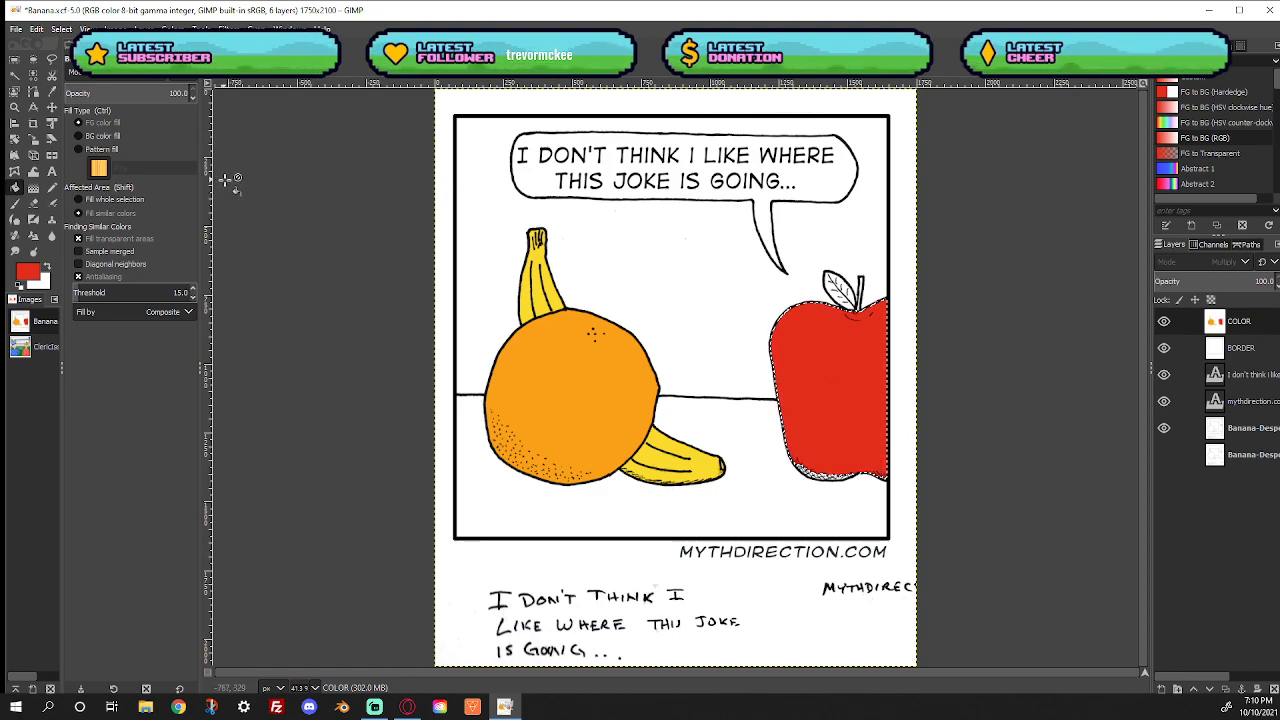
{"action": "left_click", "coordinate": [14, 107]}
{"action": "left_click_drag", "start_coordinate": [820, 488], "coordinate": [878, 514]}
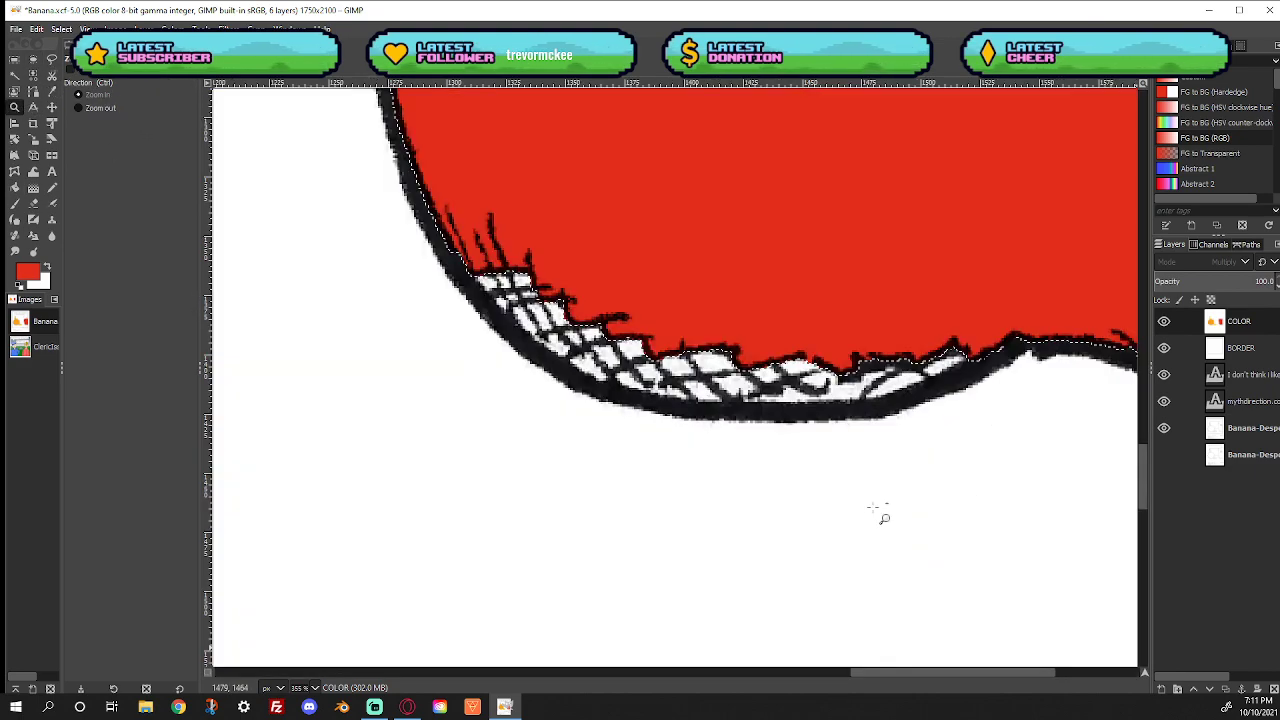
{"action": "left_click", "coordinate": [61, 29]}
{"action": "left_click", "coordinate": [70, 64]}
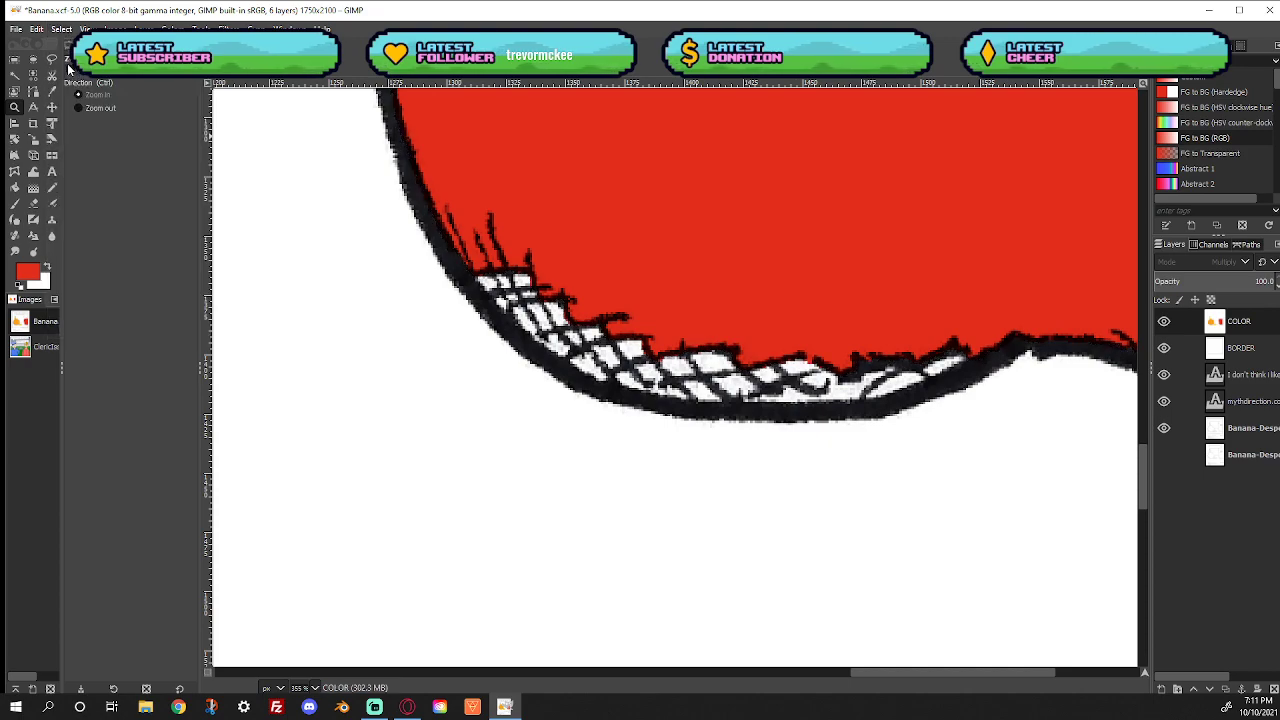
Paint the white gaps in the cross-hatching along the apple's lower edge red on the COLOR layer, using a 13.29 px brush
{"action": "left_click", "coordinate": [15, 203]}
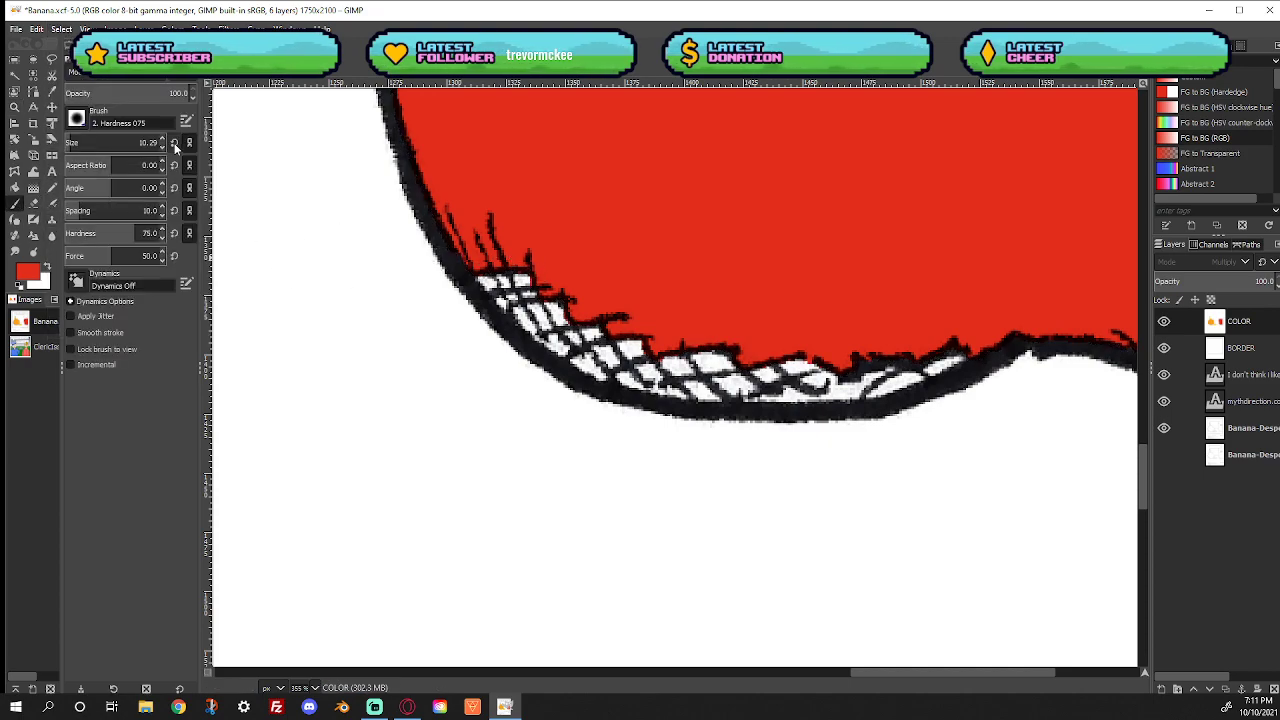
{"action": "key", "text": "bracketright"}
{"action": "key", "text": "bracketright"}
{"action": "mouse_move", "coordinate": [550, 295]}
{"action": "left_mouse_down"}
{"action": "mouse_move", "coordinate": [483, 279]}
{"action": "mouse_move", "coordinate": [530, 315]}
{"action": "mouse_move", "coordinate": [534, 289]}
{"action": "mouse_move", "coordinate": [577, 338]}
{"action": "mouse_move", "coordinate": [534, 322]}
{"action": "mouse_move", "coordinate": [586, 362]}
{"action": "mouse_move", "coordinate": [586, 337]}
{"action": "mouse_move", "coordinate": [600, 342]}
{"action": "mouse_move", "coordinate": [592, 363]}
{"action": "mouse_move", "coordinate": [647, 379]}
{"action": "mouse_move", "coordinate": [785, 355]}
{"action": "mouse_move", "coordinate": [644, 382]}
{"action": "mouse_move", "coordinate": [805, 383]}
{"action": "mouse_move", "coordinate": [769, 372]}
{"action": "mouse_move", "coordinate": [743, 389]}
{"action": "mouse_move", "coordinate": [666, 395]}
{"action": "mouse_move", "coordinate": [785, 394]}
{"action": "mouse_move", "coordinate": [888, 371]}
{"action": "mouse_move", "coordinate": [841, 395]}
{"action": "mouse_move", "coordinate": [955, 357]}
{"action": "mouse_move", "coordinate": [900, 378]}
{"action": "left_mouse_up"}
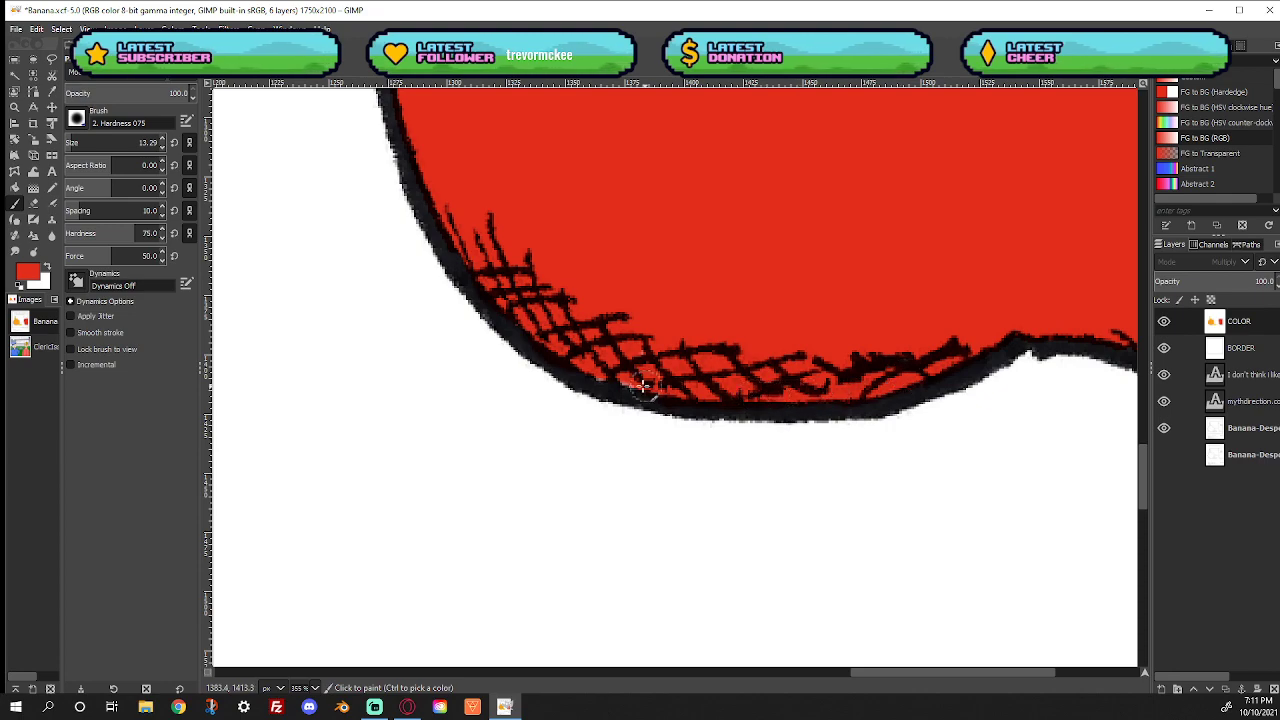
{"action": "left_click_drag", "start_coordinate": [870, 678], "coordinate": [955, 673]}
{"action": "left_click_drag", "start_coordinate": [837, 371], "coordinate": [860, 385]}
Set the foreground color to green, 25941a, and paint the inside of the apple's leaf
{"action": "scroll", "coordinate": [759, 305], "scroll_direction": "up", "scroll_amount": 5}
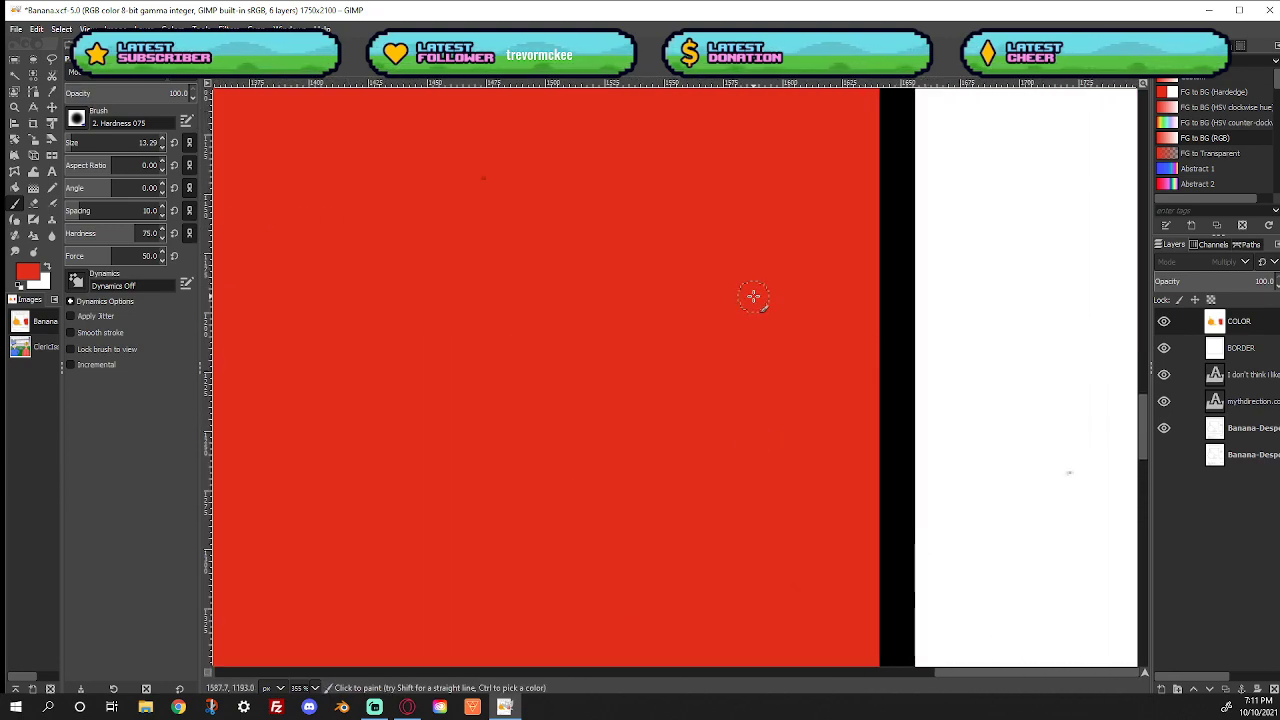
{"action": "scroll", "coordinate": [760, 305], "scroll_direction": "up", "scroll_amount": 5}
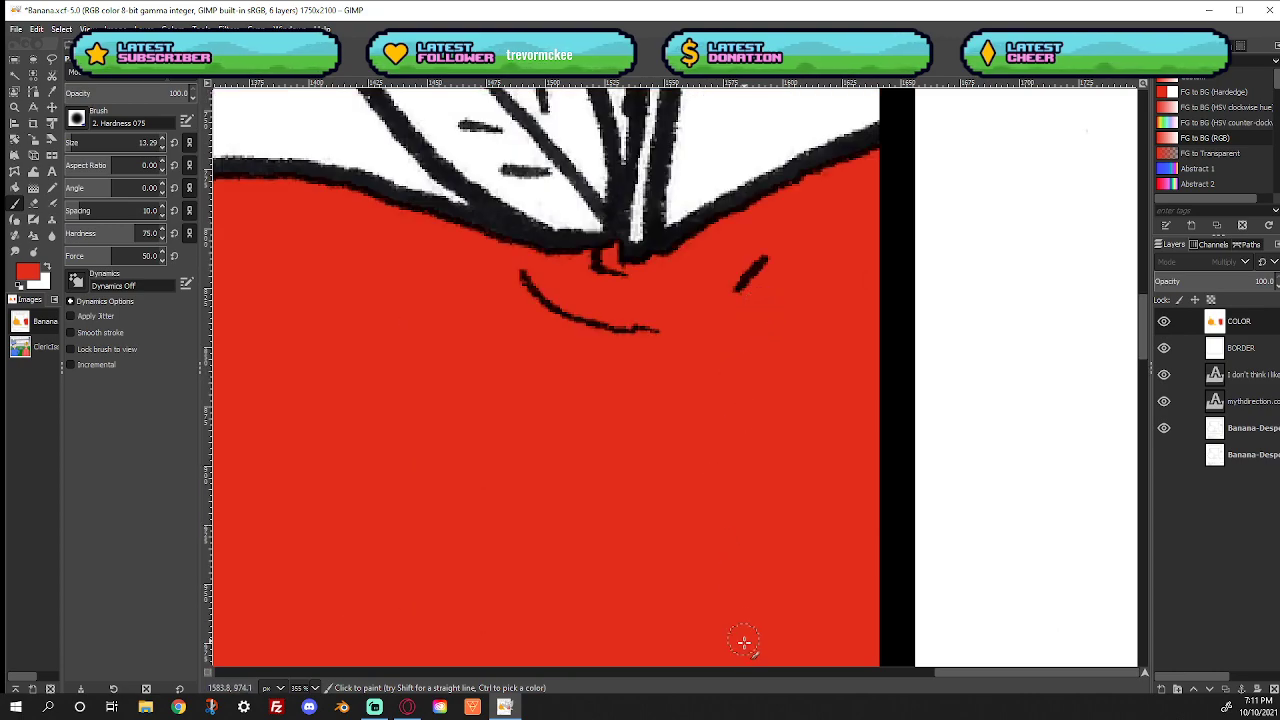
{"action": "left_click_drag", "start_coordinate": [929, 672], "coordinate": [897, 679]}
{"action": "scroll", "coordinate": [829, 571], "scroll_direction": "right", "scroll_amount": 3}
{"action": "scroll", "coordinate": [766, 534], "scroll_direction": "up", "scroll_amount": 5}
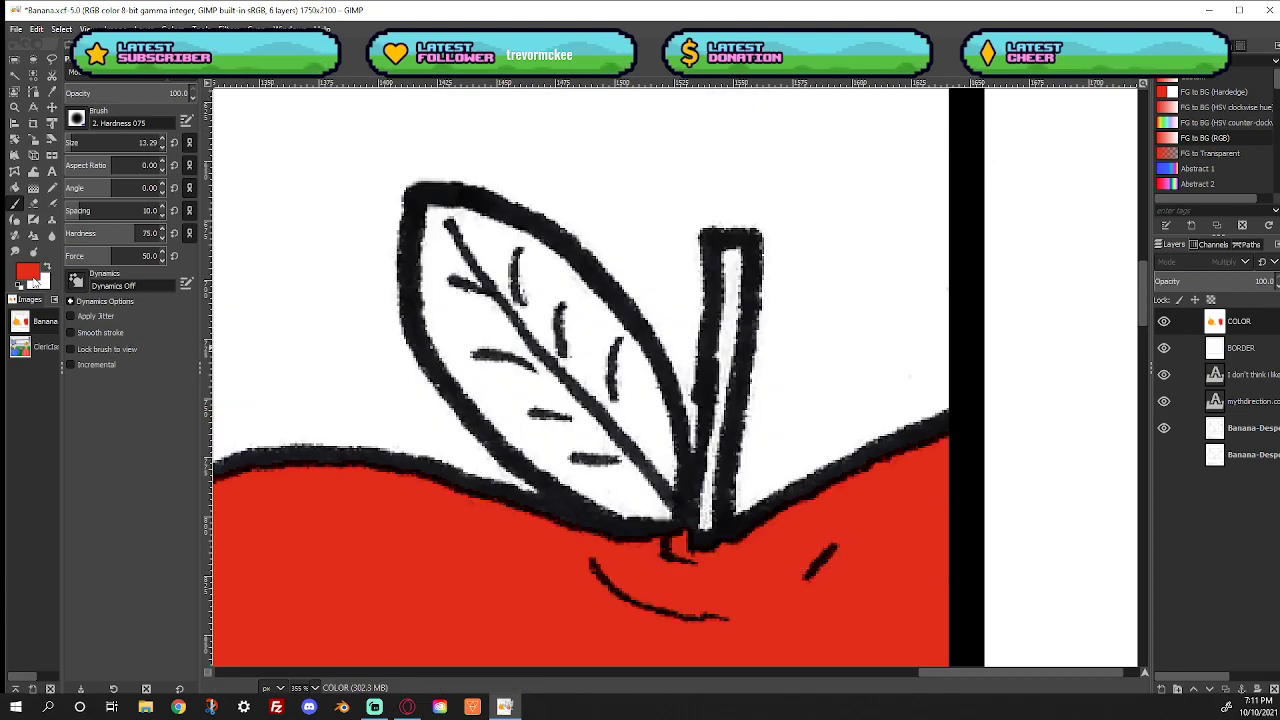
{"action": "left_click", "coordinate": [22, 280]}
{"action": "left_click_drag", "start_coordinate": [125, 163], "coordinate": [95, 129]}
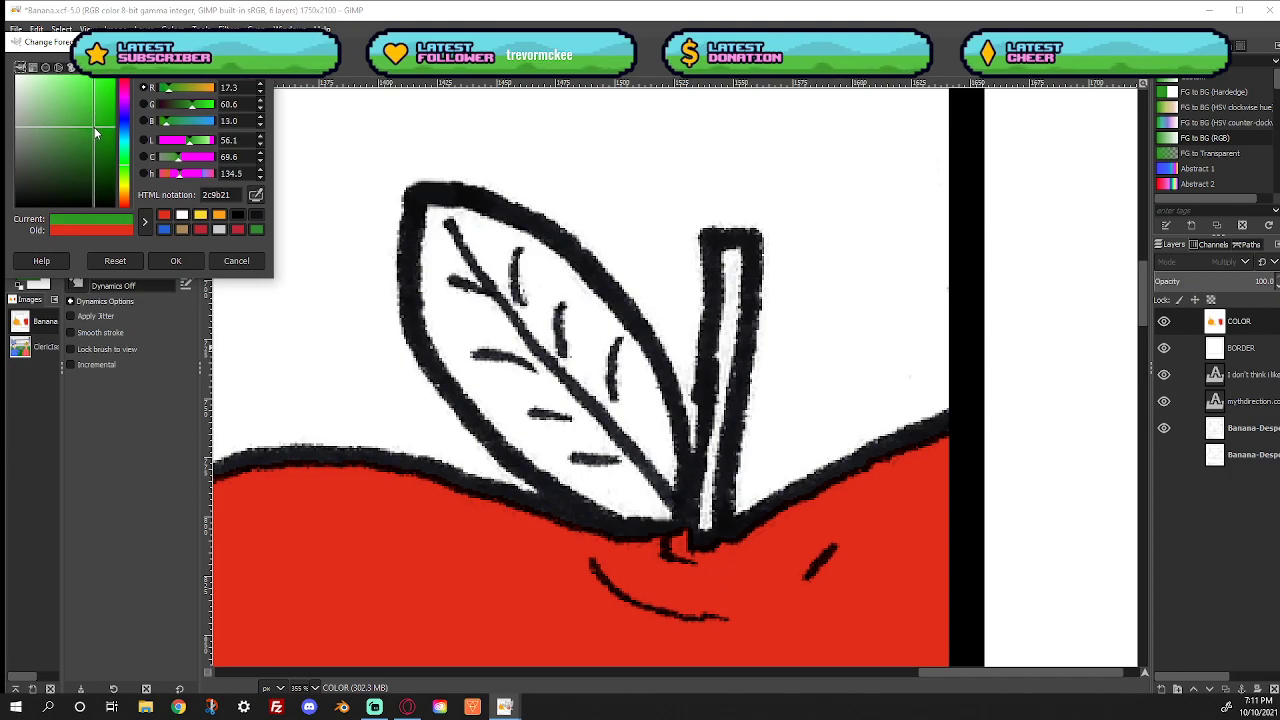
{"action": "left_click", "coordinate": [168, 259]}
{"action": "mouse_move", "coordinate": [415, 218]}
{"action": "left_mouse_down"}
{"action": "mouse_move", "coordinate": [497, 236]}
{"action": "mouse_move", "coordinate": [446, 220]}
{"action": "mouse_move", "coordinate": [432, 243]}
{"action": "mouse_move", "coordinate": [432, 279]}
{"action": "mouse_move", "coordinate": [464, 296]}
{"action": "mouse_move", "coordinate": [500, 262]}
{"action": "mouse_move", "coordinate": [531, 258]}
{"action": "mouse_move", "coordinate": [489, 219]}
{"action": "mouse_move", "coordinate": [547, 258]}
{"action": "mouse_move", "coordinate": [597, 325]}
{"action": "mouse_move", "coordinate": [451, 285]}
{"action": "mouse_move", "coordinate": [433, 324]}
{"action": "mouse_move", "coordinate": [525, 456]}
{"action": "mouse_move", "coordinate": [600, 507]}
{"action": "mouse_move", "coordinate": [658, 515]}
{"action": "mouse_move", "coordinate": [675, 455]}
{"action": "mouse_move", "coordinate": [607, 305]}
{"action": "mouse_move", "coordinate": [575, 283]}
{"action": "mouse_move", "coordinate": [565, 312]}
{"action": "mouse_move", "coordinate": [517, 315]}
{"action": "mouse_move", "coordinate": [453, 365]}
{"action": "mouse_move", "coordinate": [518, 337]}
{"action": "mouse_move", "coordinate": [477, 358]}
{"action": "mouse_move", "coordinate": [544, 357]}
{"action": "mouse_move", "coordinate": [569, 270]}
{"action": "mouse_move", "coordinate": [511, 310]}
{"action": "mouse_move", "coordinate": [527, 347]}
{"action": "mouse_move", "coordinate": [558, 357]}
{"action": "mouse_move", "coordinate": [535, 400]}
{"action": "mouse_move", "coordinate": [562, 408]}
{"action": "mouse_move", "coordinate": [579, 442]}
{"action": "mouse_move", "coordinate": [611, 459]}
{"action": "mouse_move", "coordinate": [637, 420]}
{"action": "mouse_move", "coordinate": [639, 481]}
{"action": "mouse_move", "coordinate": [595, 469]}
{"action": "mouse_move", "coordinate": [664, 481]}
{"action": "mouse_move", "coordinate": [655, 469]}
{"action": "mouse_move", "coordinate": [620, 498]}
{"action": "left_mouse_up"}
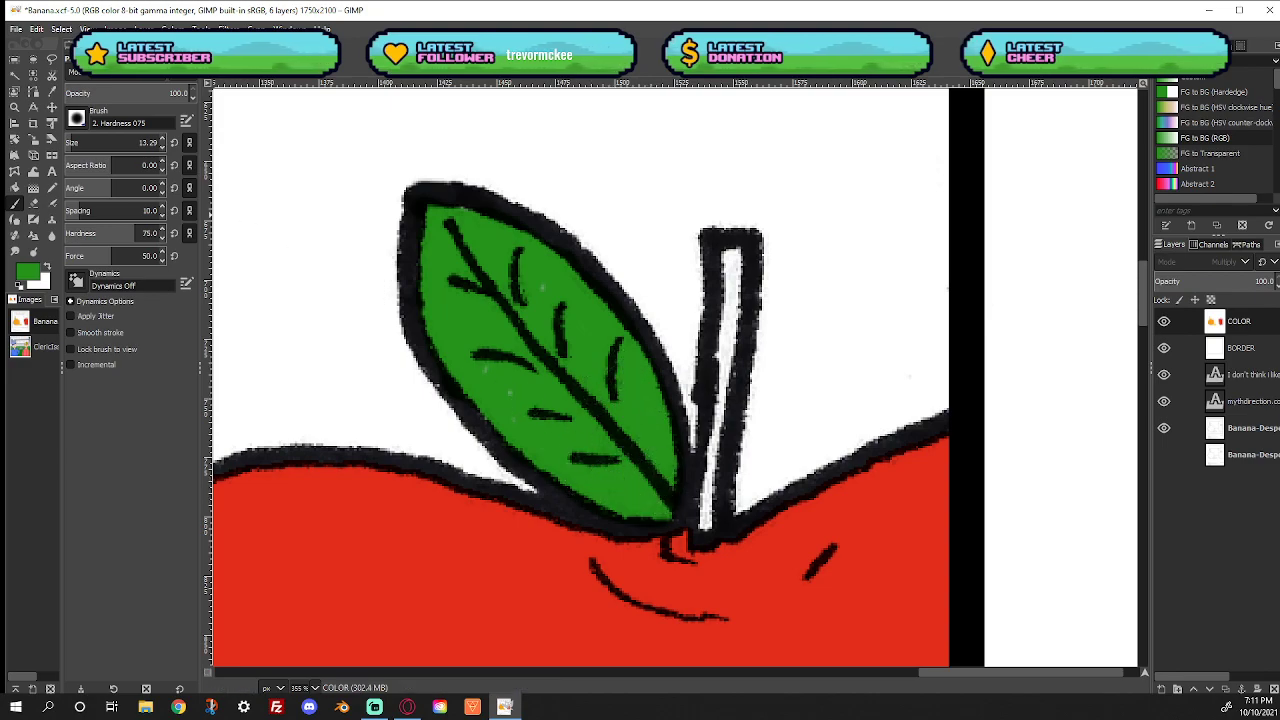
Set the foreground color to brown, 93620e, and paint the inside of the apple's stem
{"action": "left_click", "coordinate": [30, 269]}
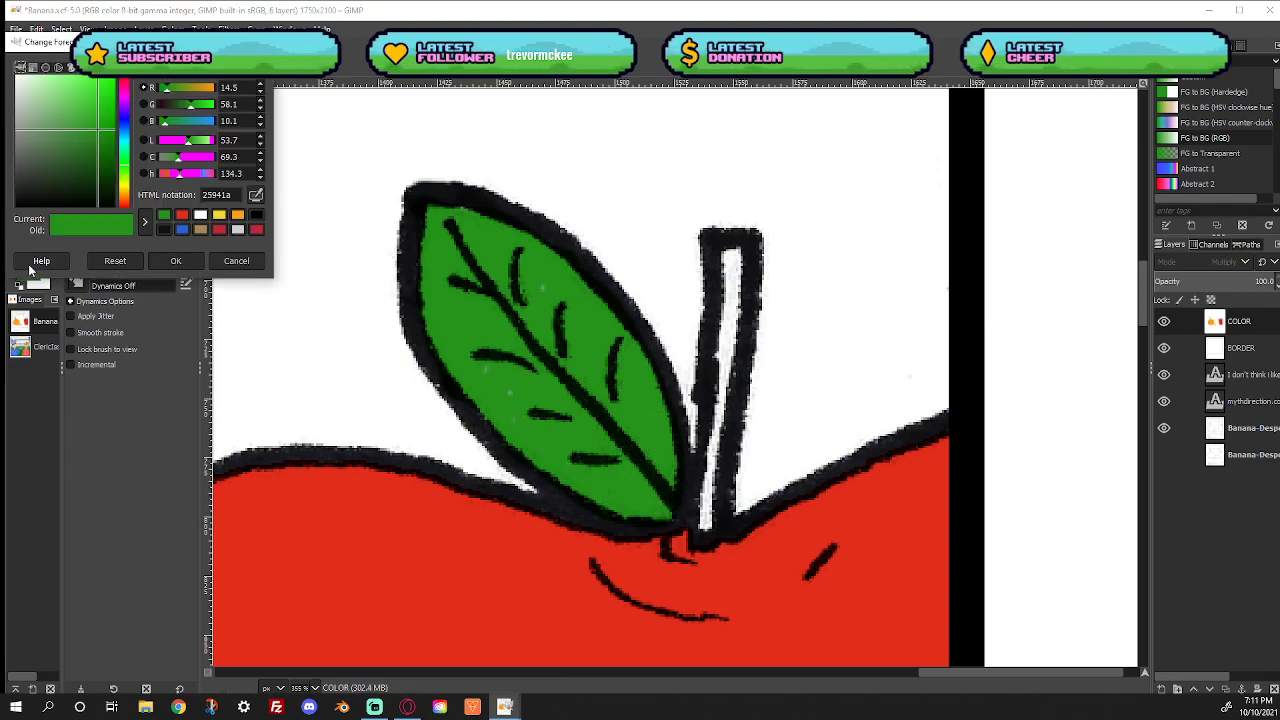
{"action": "mouse_move", "coordinate": [125, 207]}
{"action": "left_mouse_down"}
{"action": "mouse_move", "coordinate": [128, 197]}
{"action": "mouse_move", "coordinate": [124, 221]}
{"action": "mouse_move", "coordinate": [130, 190]}
{"action": "left_mouse_up"}
{"action": "left_click", "coordinate": [109, 123]}
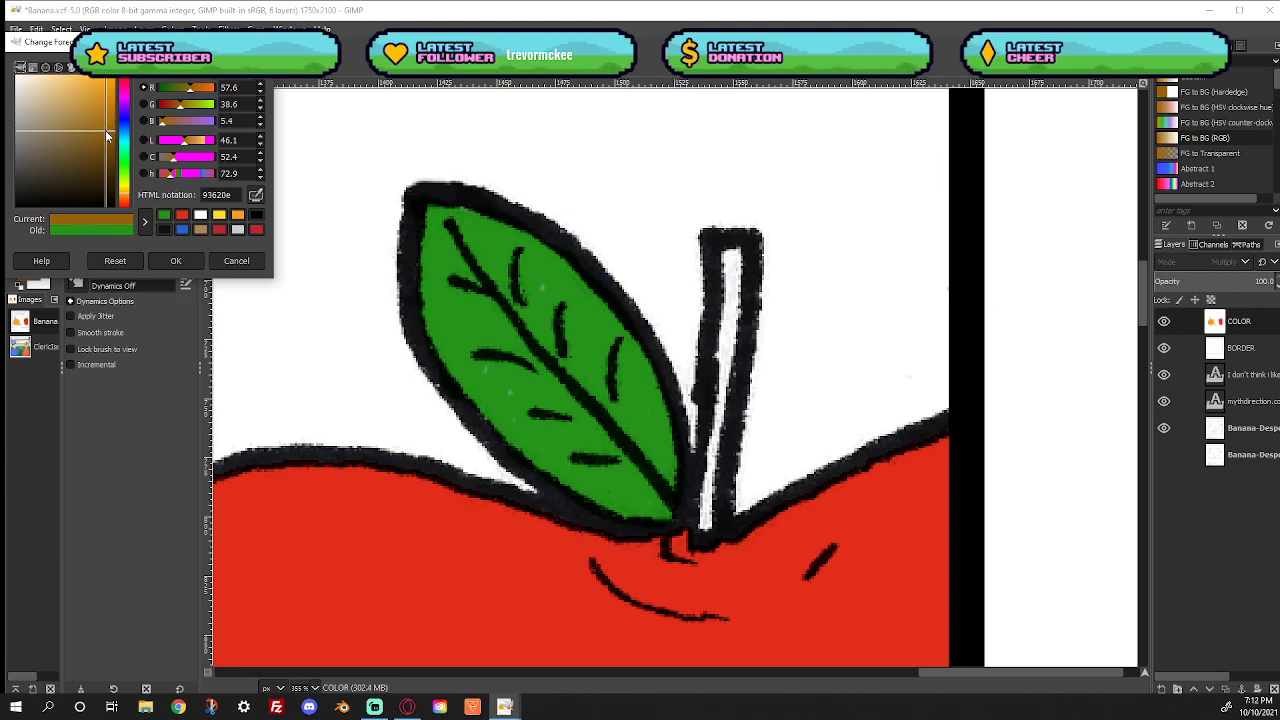
{"action": "left_click", "coordinate": [175, 260]}
{"action": "mouse_move", "coordinate": [731, 256]}
{"action": "left_mouse_down"}
{"action": "mouse_move", "coordinate": [703, 500]}
{"action": "mouse_move", "coordinate": [738, 320]}
{"action": "mouse_move", "coordinate": [808, 437]}
{"action": "left_mouse_up"}
Set the foreground color to blue, 188fca, with the whole comic fitted in view
{"action": "right_click", "coordinate": [592, 397]}
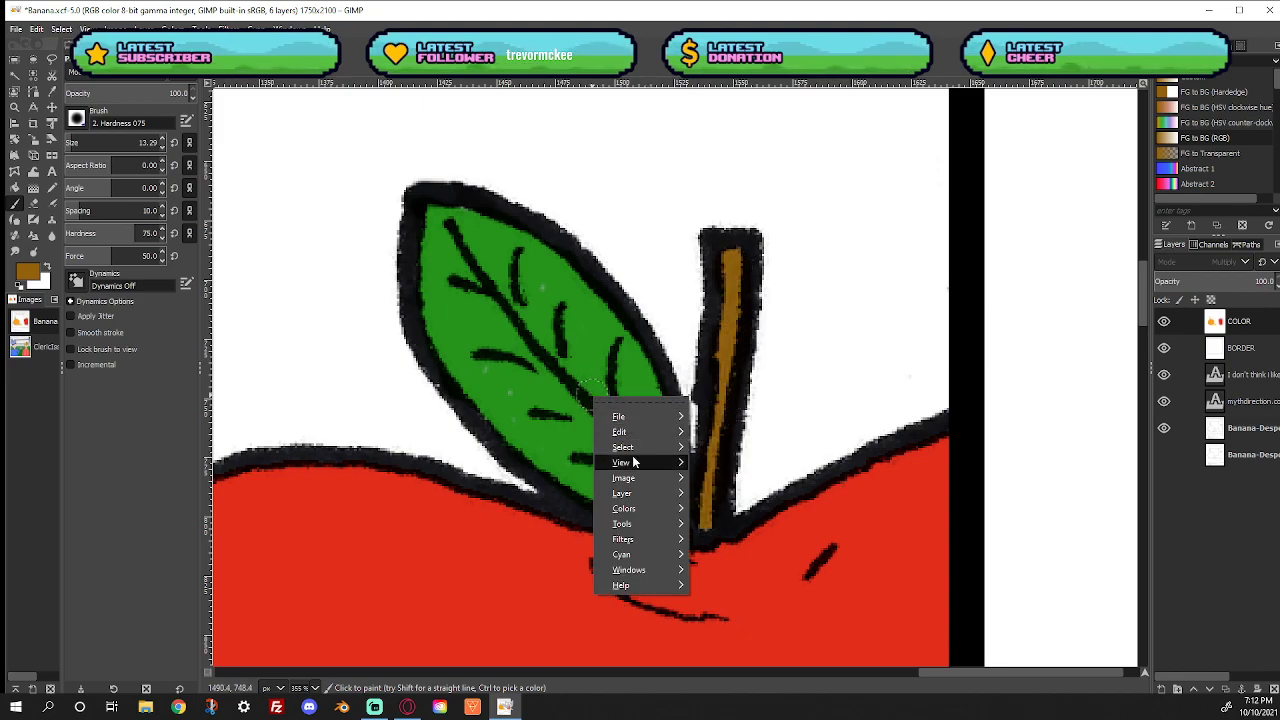
{"action": "mouse_move", "coordinate": [632, 458]}
{"action": "mouse_move", "coordinate": [760, 334]}
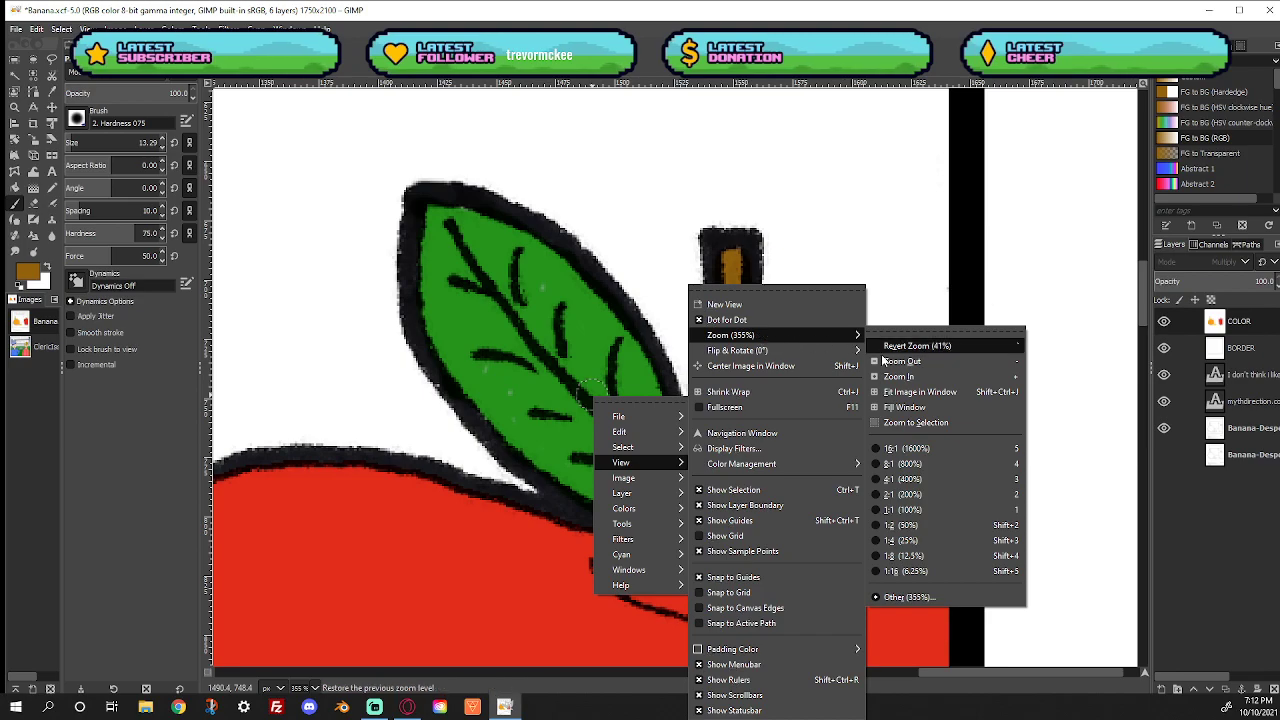
{"action": "left_click", "coordinate": [888, 392]}
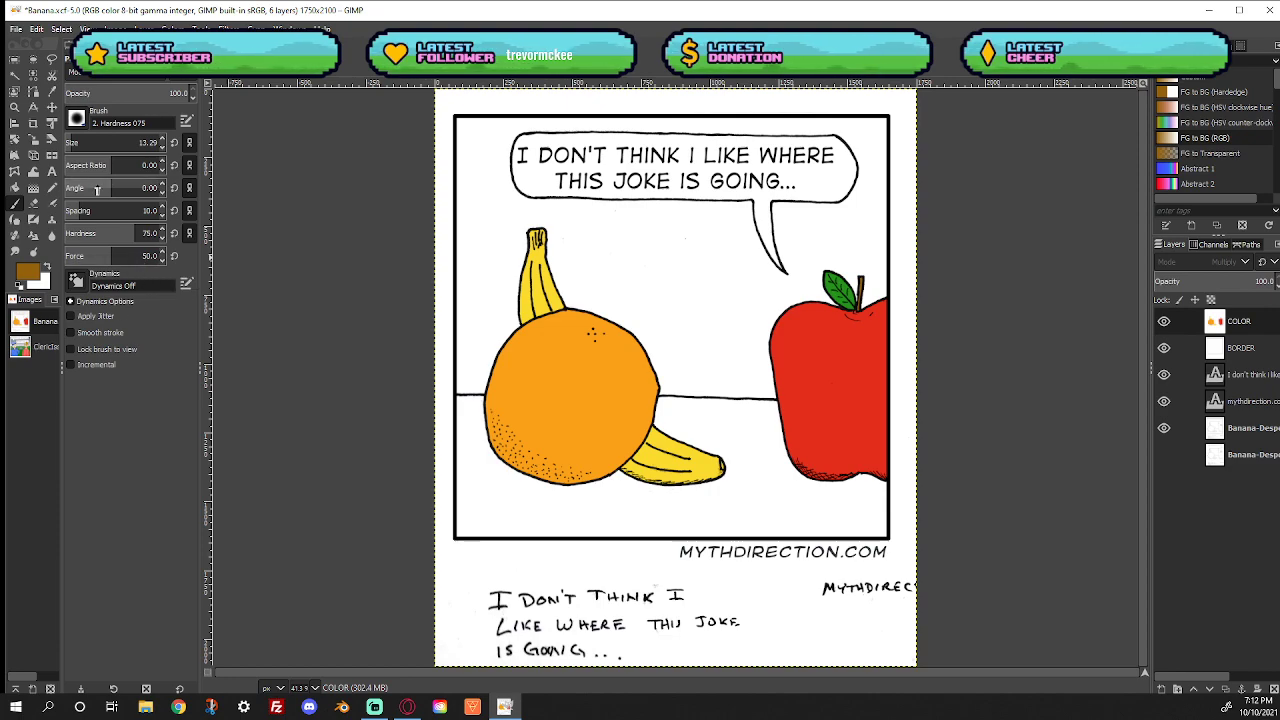
{"action": "left_click", "coordinate": [36, 272]}
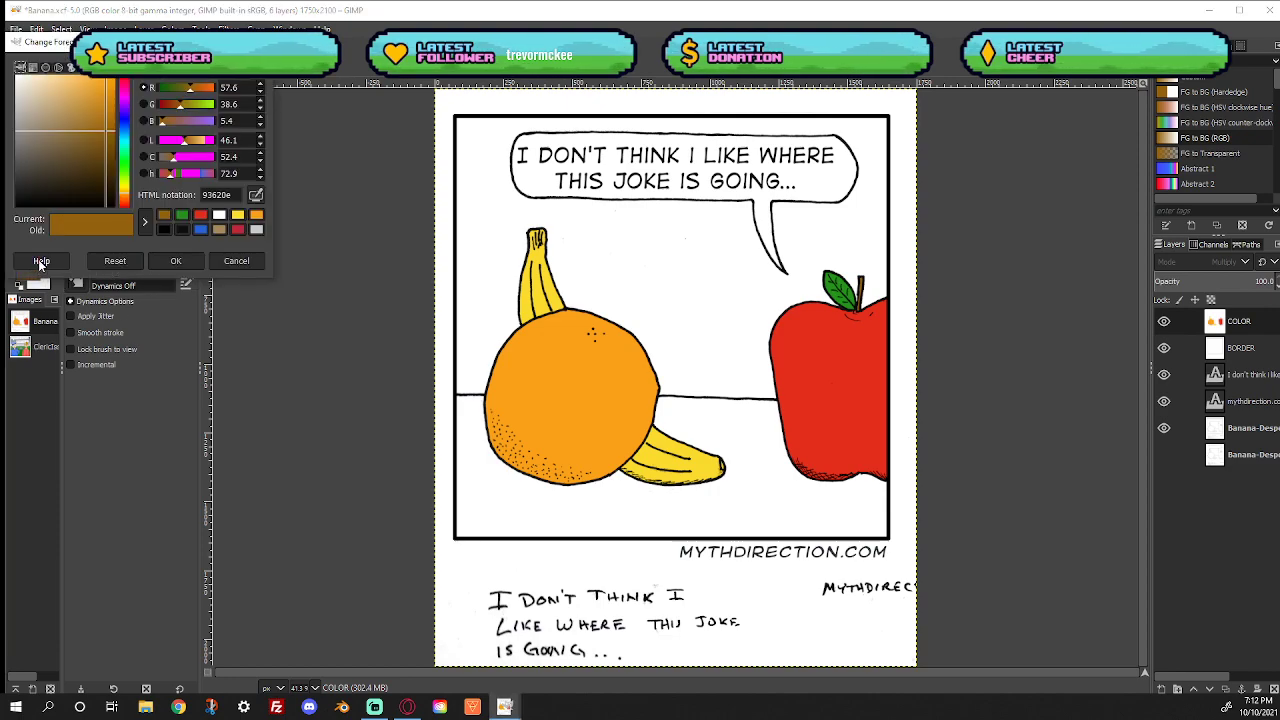
{"action": "left_click", "coordinate": [125, 140]}
{"action": "left_click_drag", "start_coordinate": [94, 126], "coordinate": [103, 104]}
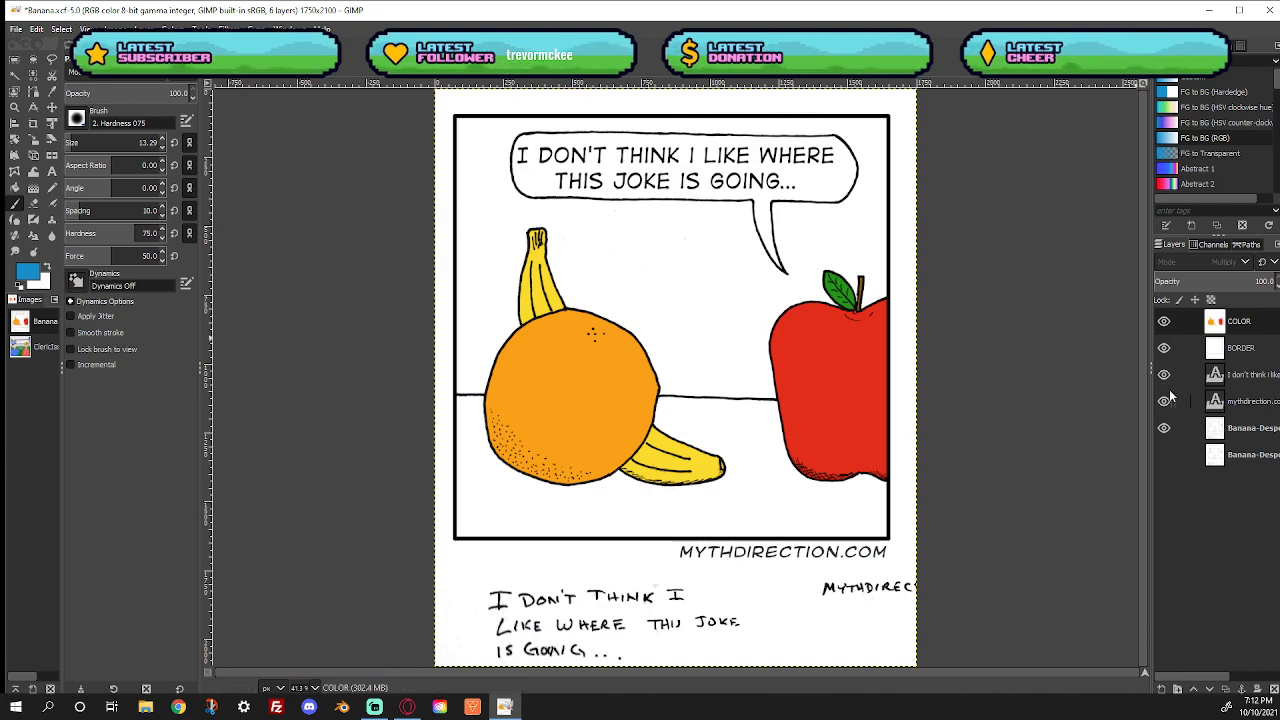
Select the background above the horizon line with Fuzzy Select on the Banana-DesperateMeasures copy layer and grow the selection
{"action": "left_click", "coordinate": [1252, 437]}
{"action": "left_click", "coordinate": [15, 75]}
{"action": "left_click", "coordinate": [622, 303]}
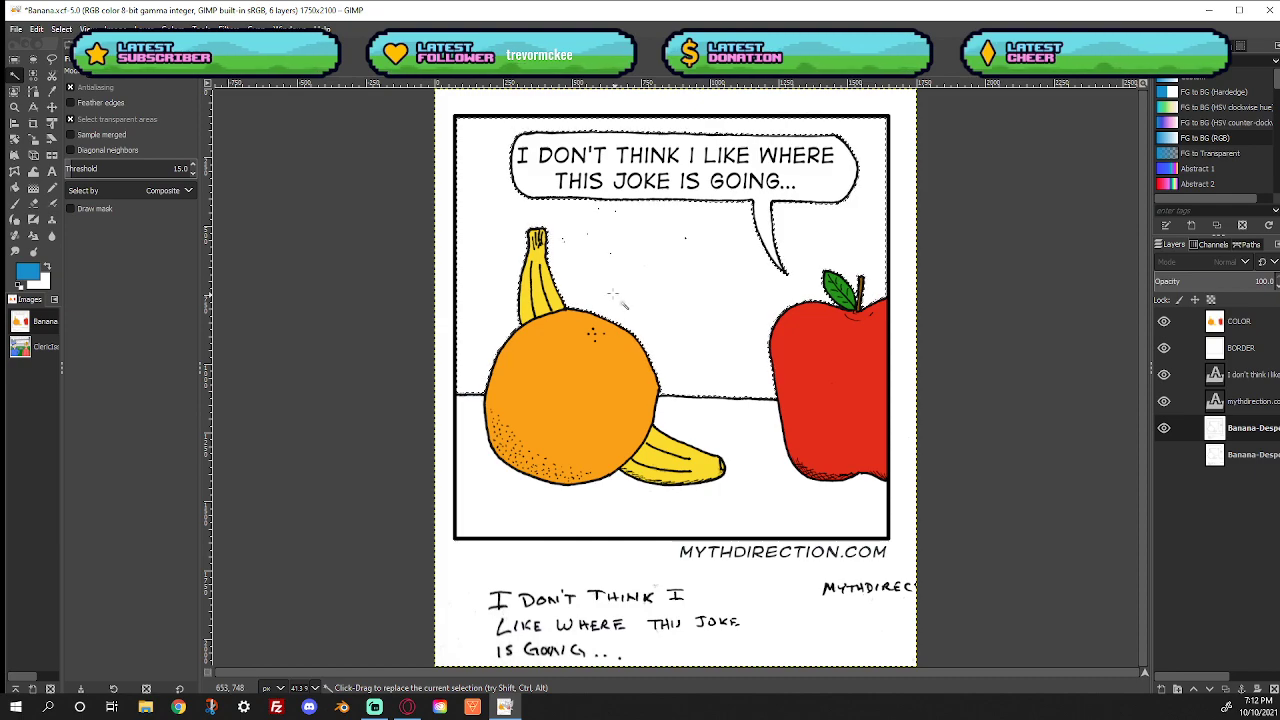
{"action": "left_click", "coordinate": [63, 29]}
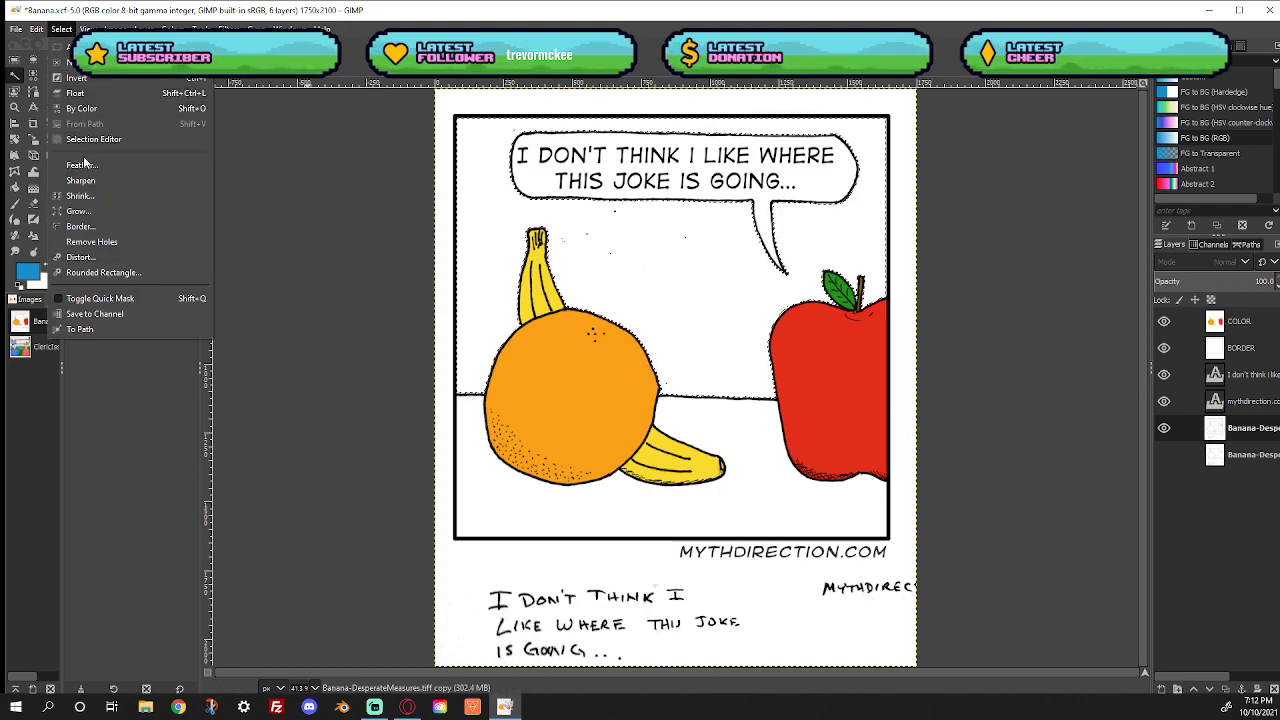
{"action": "left_click", "coordinate": [77, 211]}
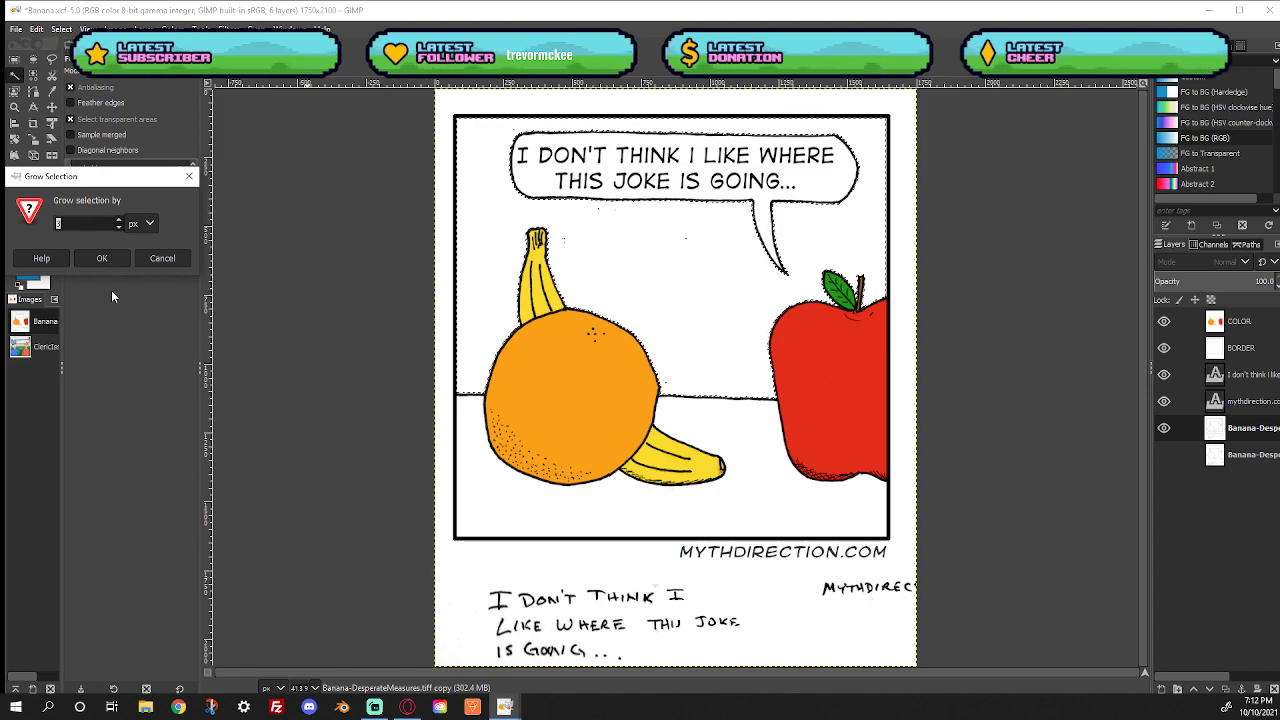
{"action": "left_click", "coordinate": [103, 258]}
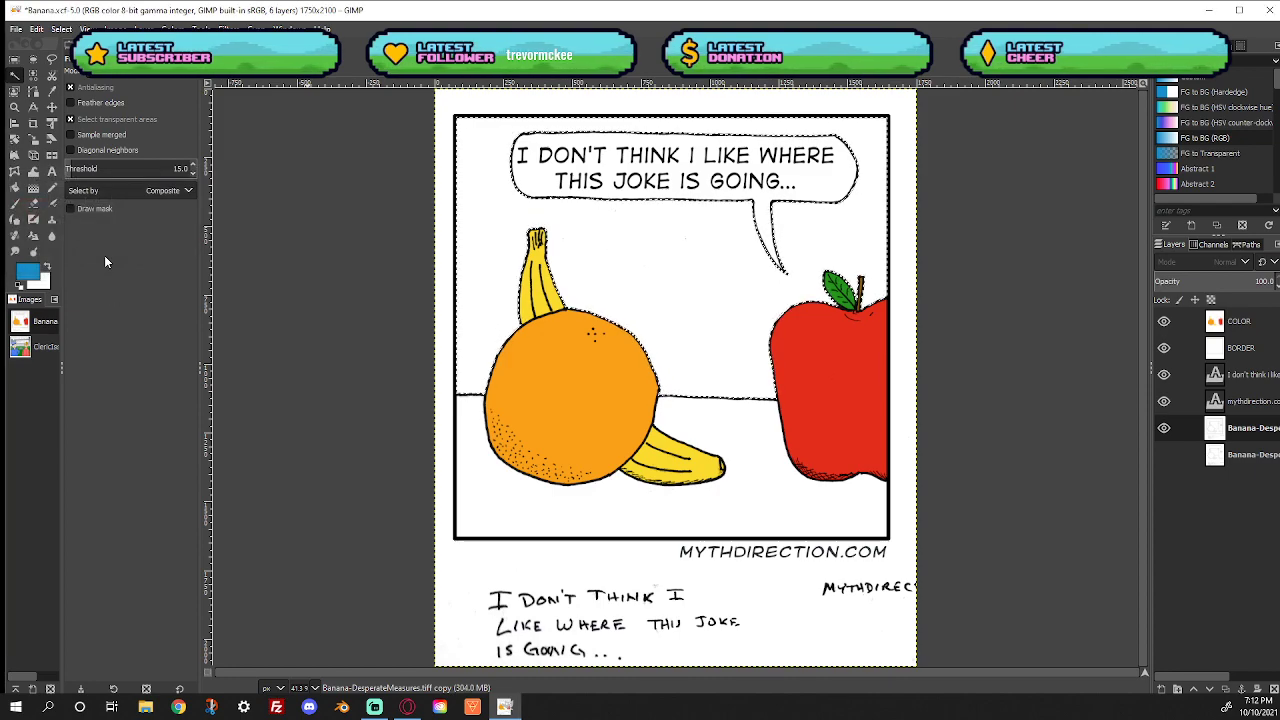
Fill the selected background on the COLOR layer with a linear blue-to-white gradient running downward from the speech bubble, and clear the selection
{"action": "left_click", "coordinate": [33, 190]}
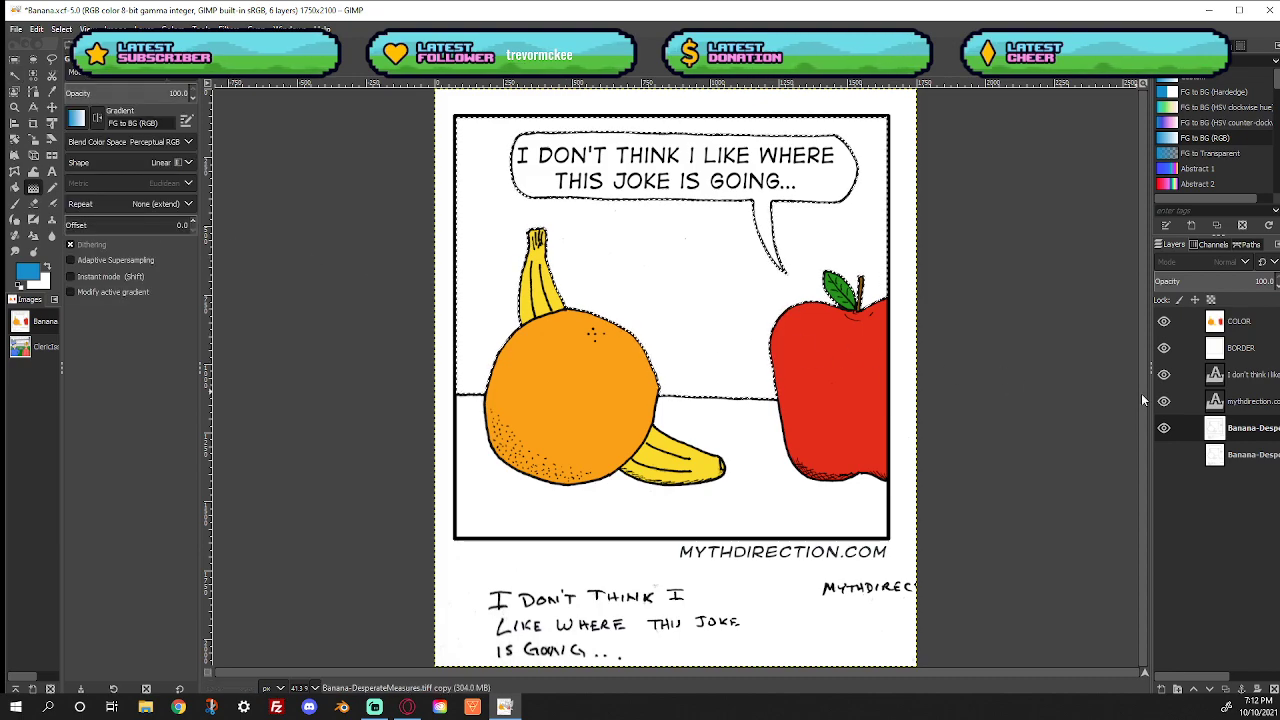
{"action": "left_click", "coordinate": [1240, 322]}
{"action": "left_click_drag", "start_coordinate": [677, 199], "coordinate": [683, 440]}
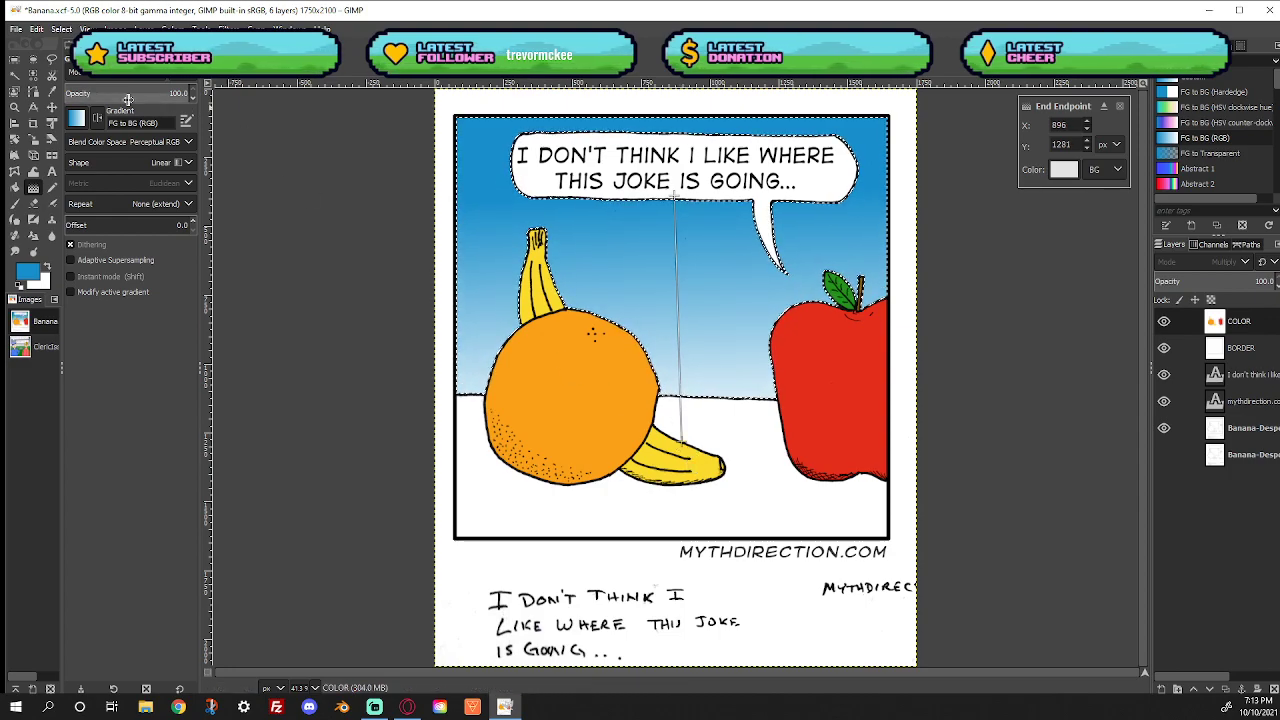
{"action": "left_click", "coordinate": [14, 62]}
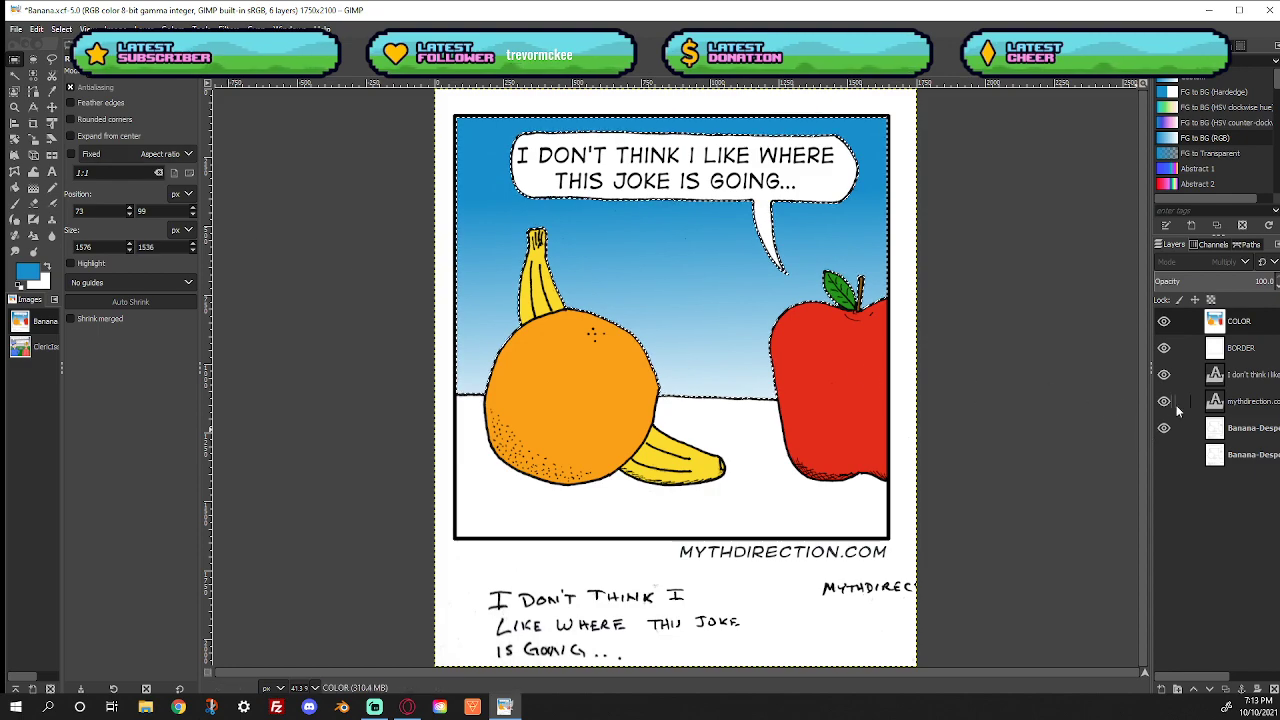
{"action": "left_click", "coordinate": [61, 29]}
{"action": "left_click", "coordinate": [70, 62]}
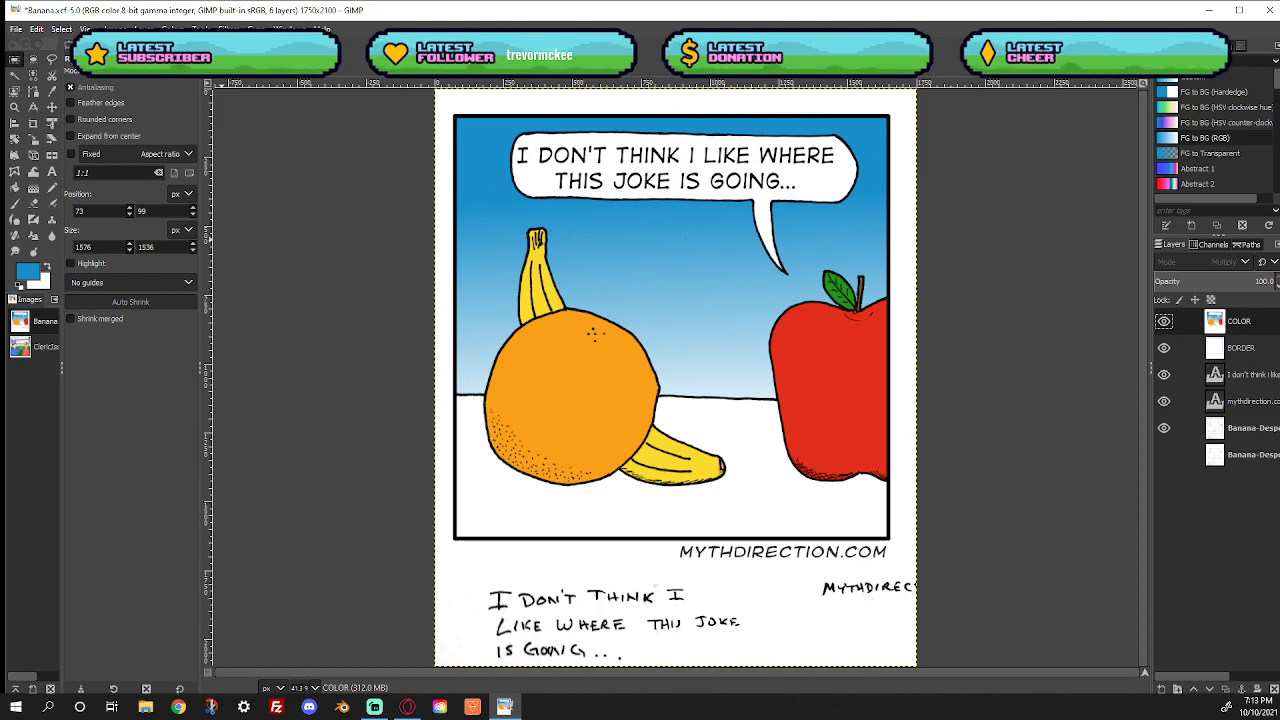
Set the foreground color to bright red, f20202
{"action": "left_click", "coordinate": [21, 277]}
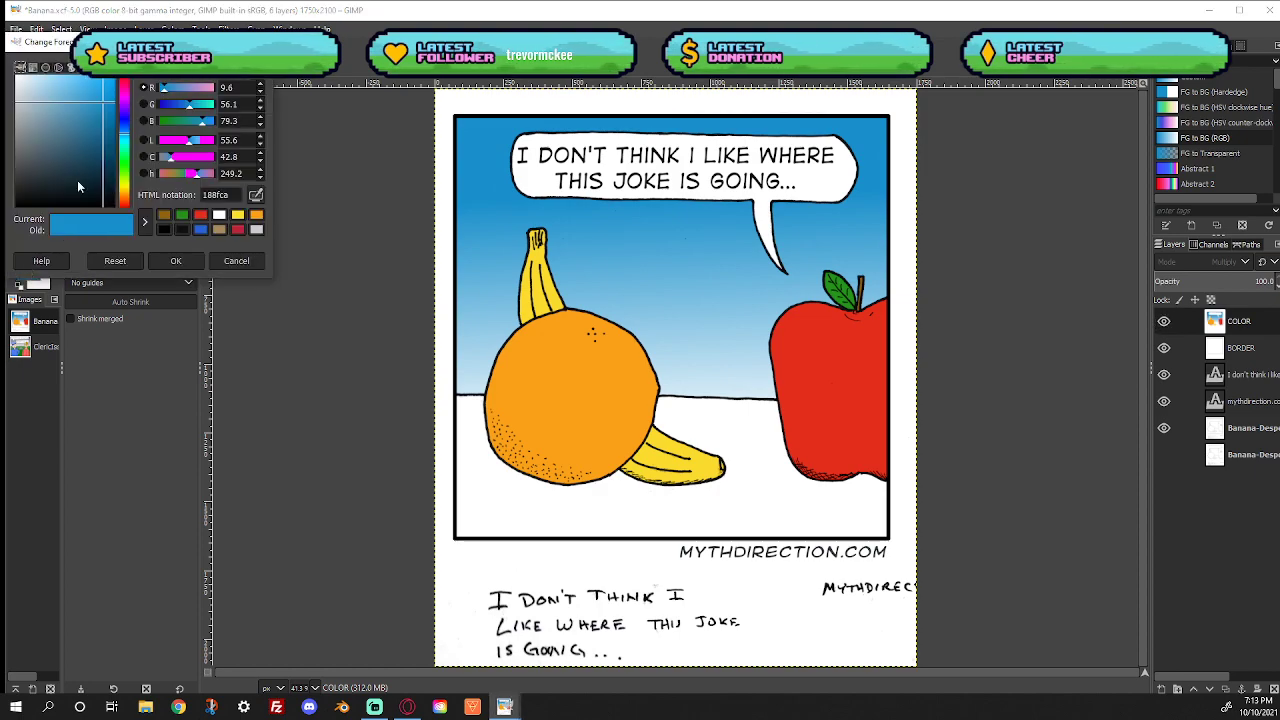
{"action": "left_click", "coordinate": [124, 81]}
{"action": "left_click_drag", "start_coordinate": [107, 107], "coordinate": [116, 85]}
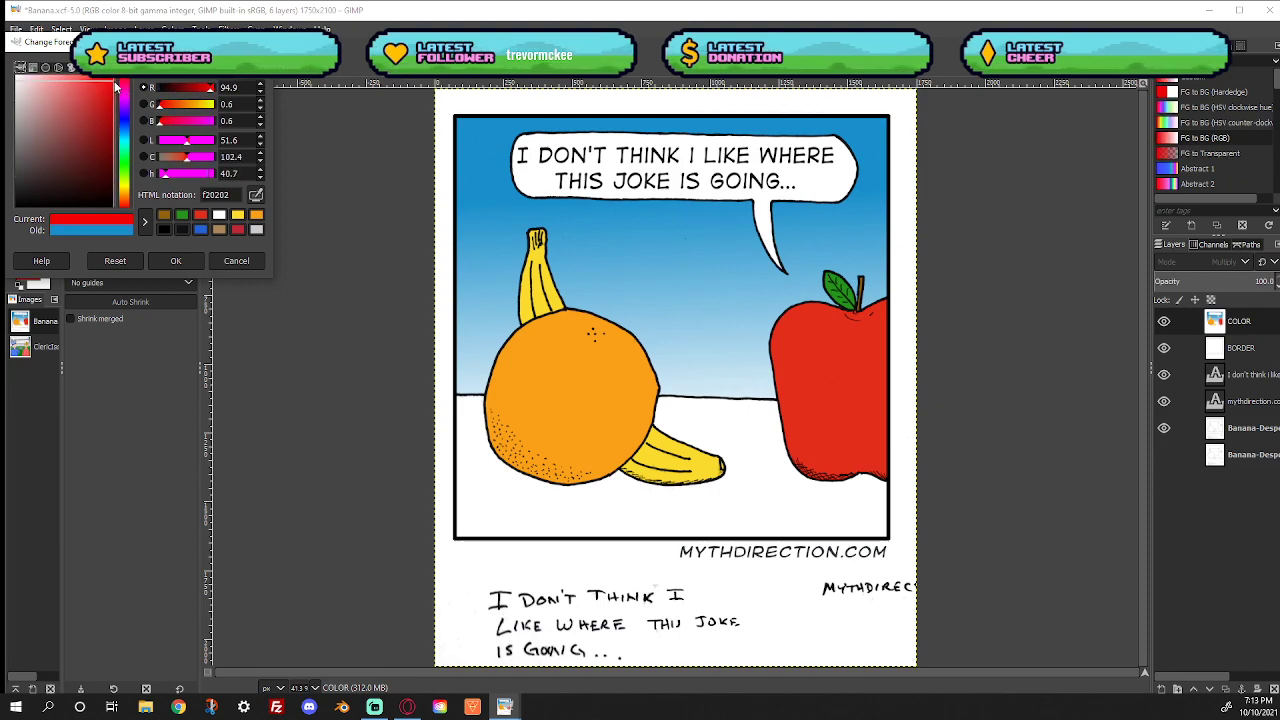
{"action": "left_click", "coordinate": [176, 261]}
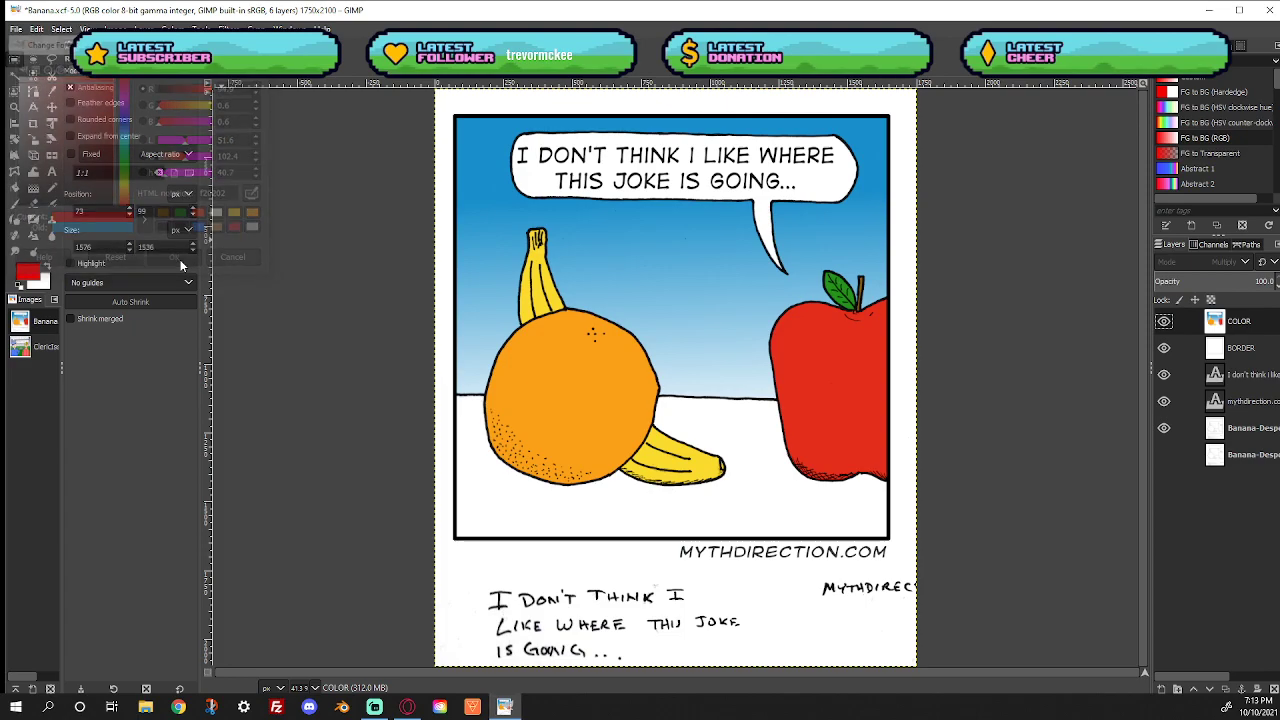
Select the white ground area below the horizon line with Fuzzy Select on the Banana-DesperateMeasures copy layer
{"action": "left_click", "coordinate": [16, 77]}
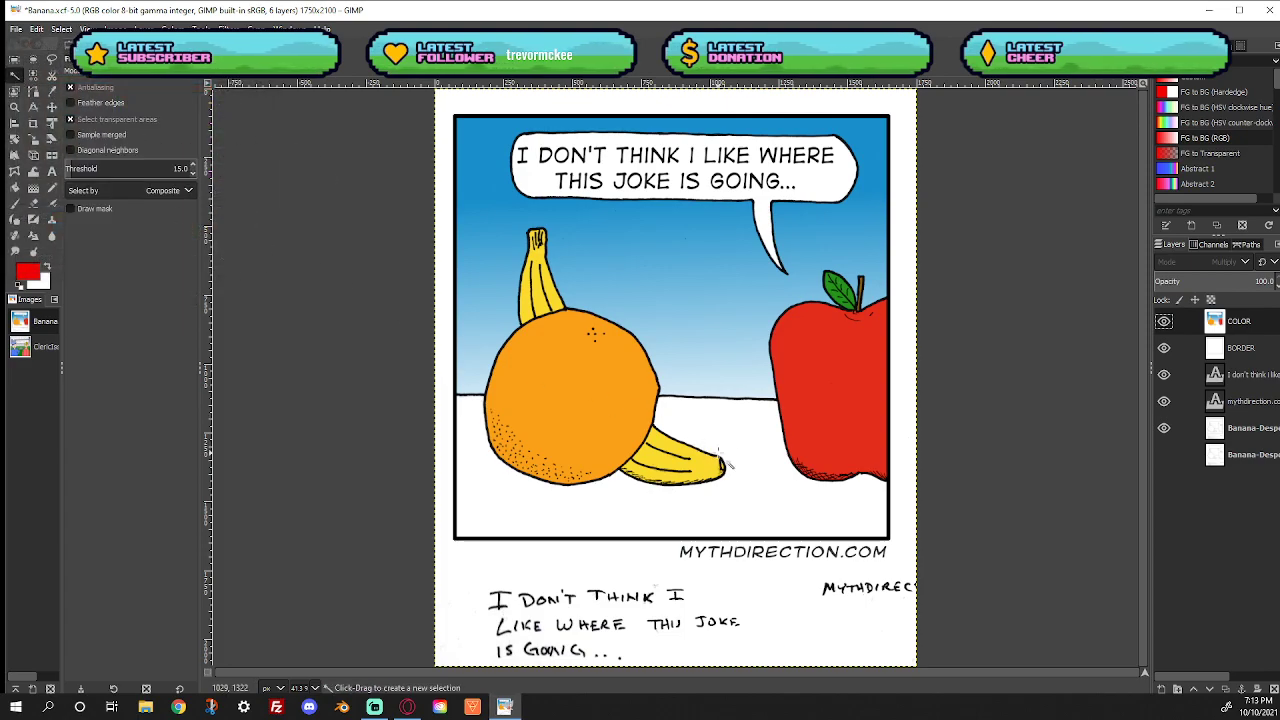
{"action": "left_click", "coordinate": [1240, 427]}
{"action": "left_click", "coordinate": [760, 440]}
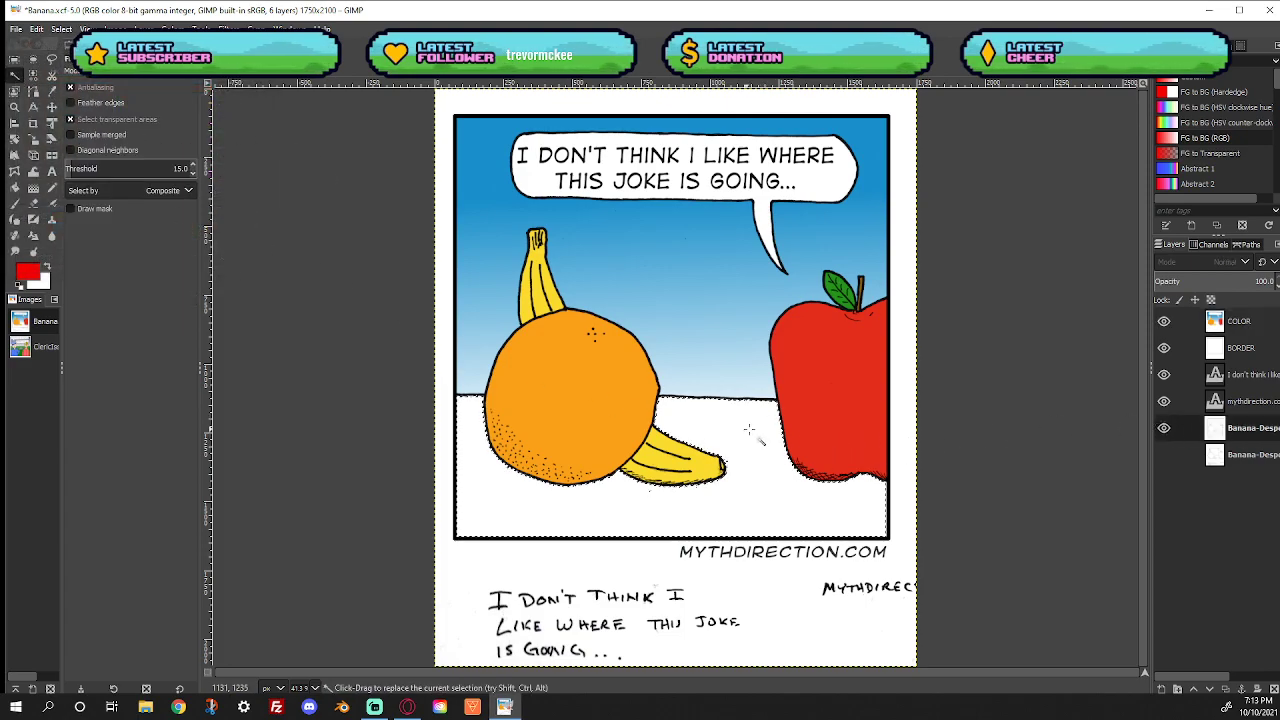
Make the COLOR layer active and set the Paintbrush to 80.2 opacity and size 75.29
{"action": "left_click", "coordinate": [1249, 323]}
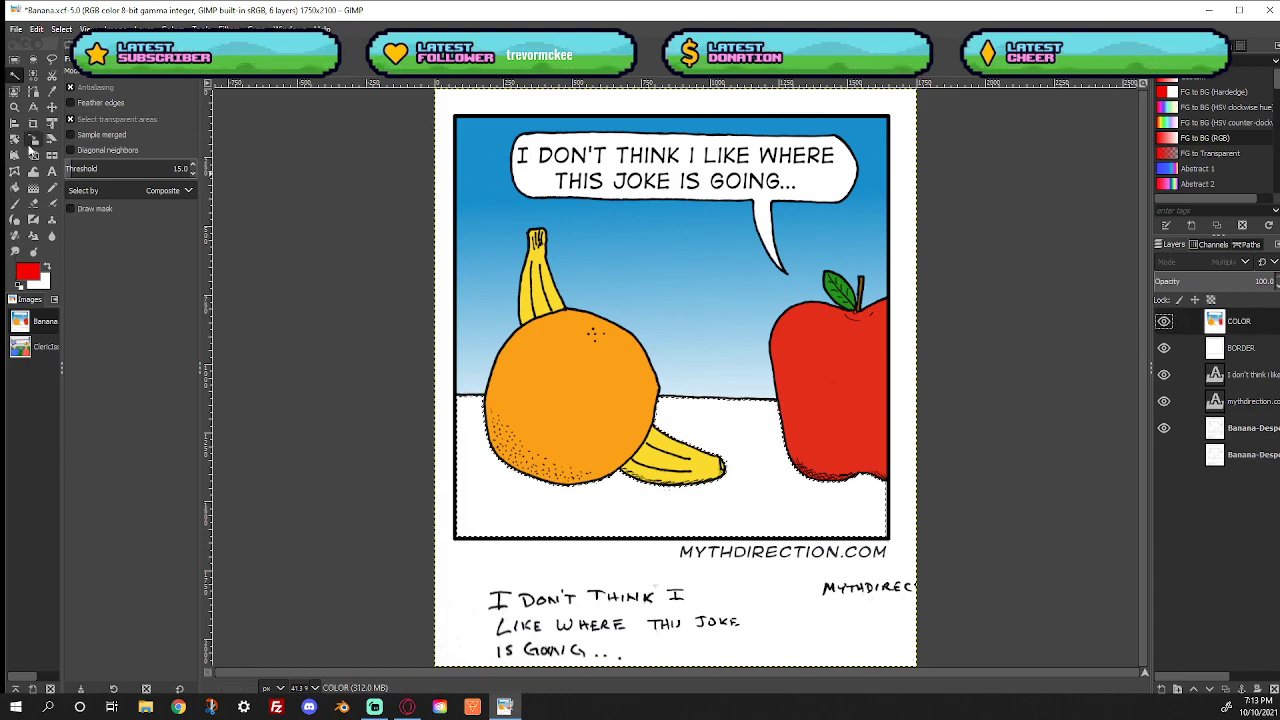
{"action": "left_click", "coordinate": [16, 205]}
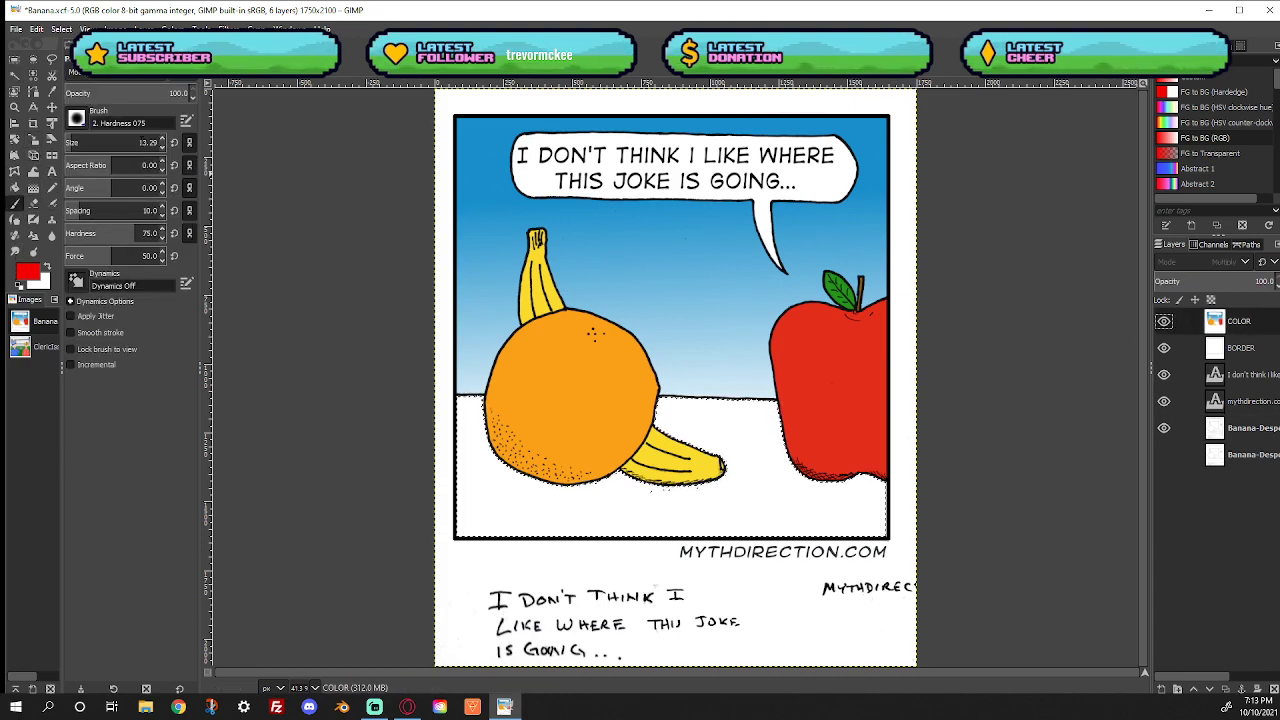
{"action": "left_click_drag", "start_coordinate": [150, 92], "coordinate": [158, 93]}
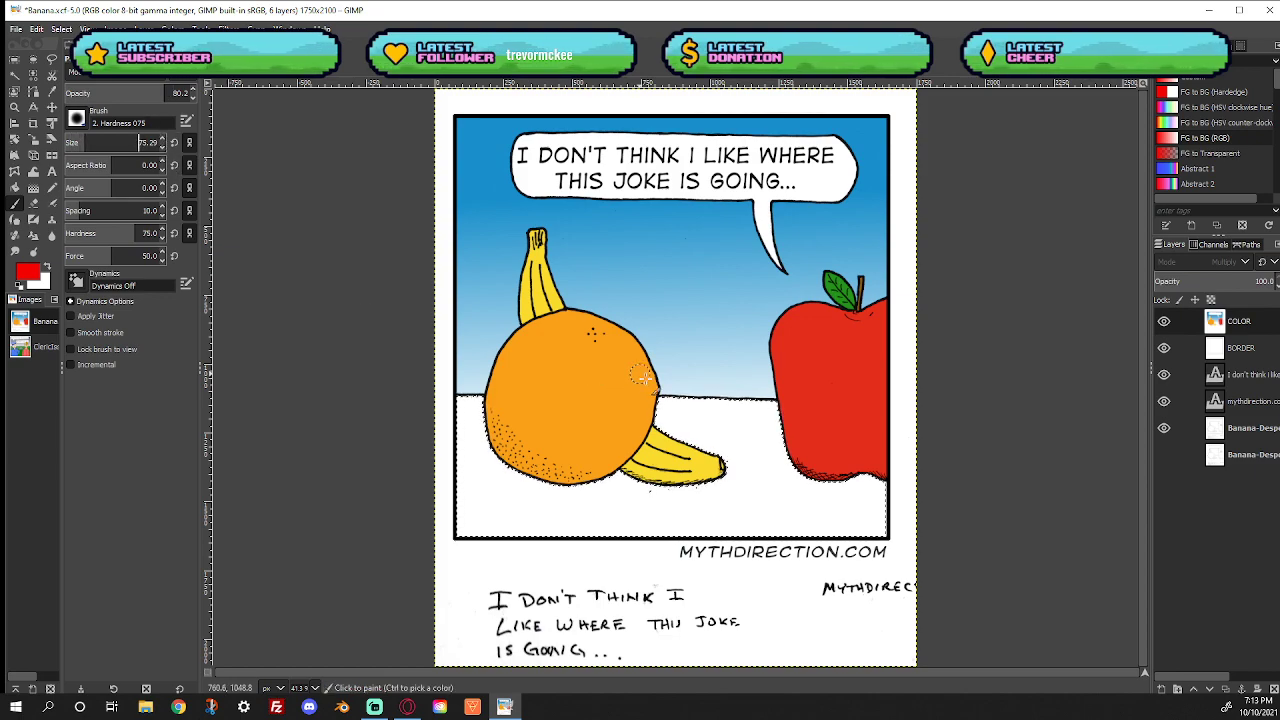
{"action": "left_click_drag", "start_coordinate": [564, 521], "coordinate": [526, 553]}
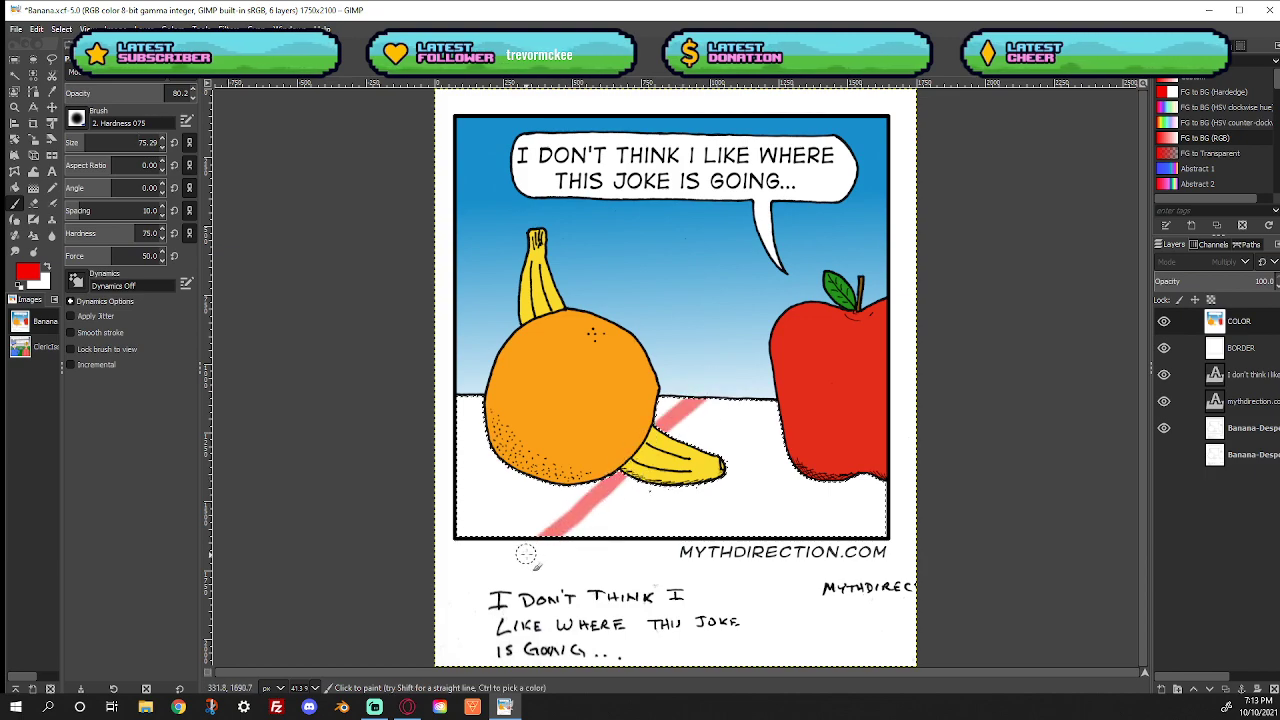
{"action": "key", "text": "ctrl+z"}
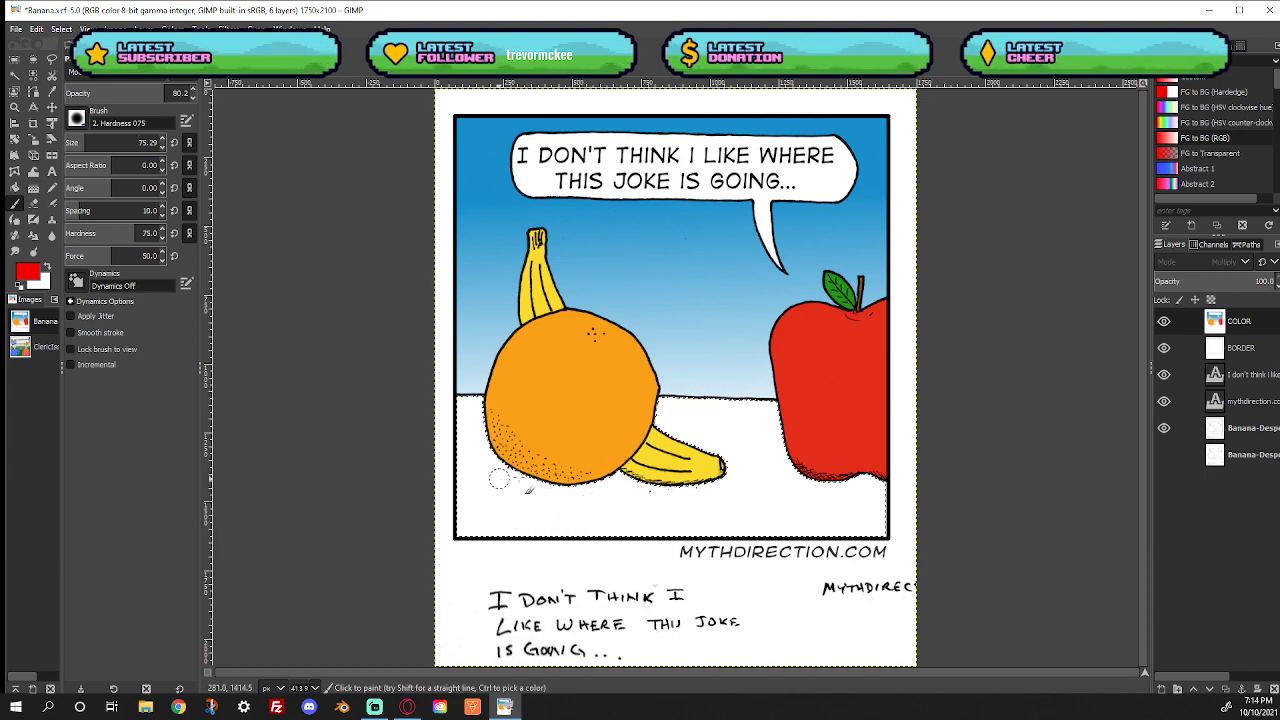
{"action": "left_click_drag", "start_coordinate": [735, 395], "coordinate": [449, 483]}
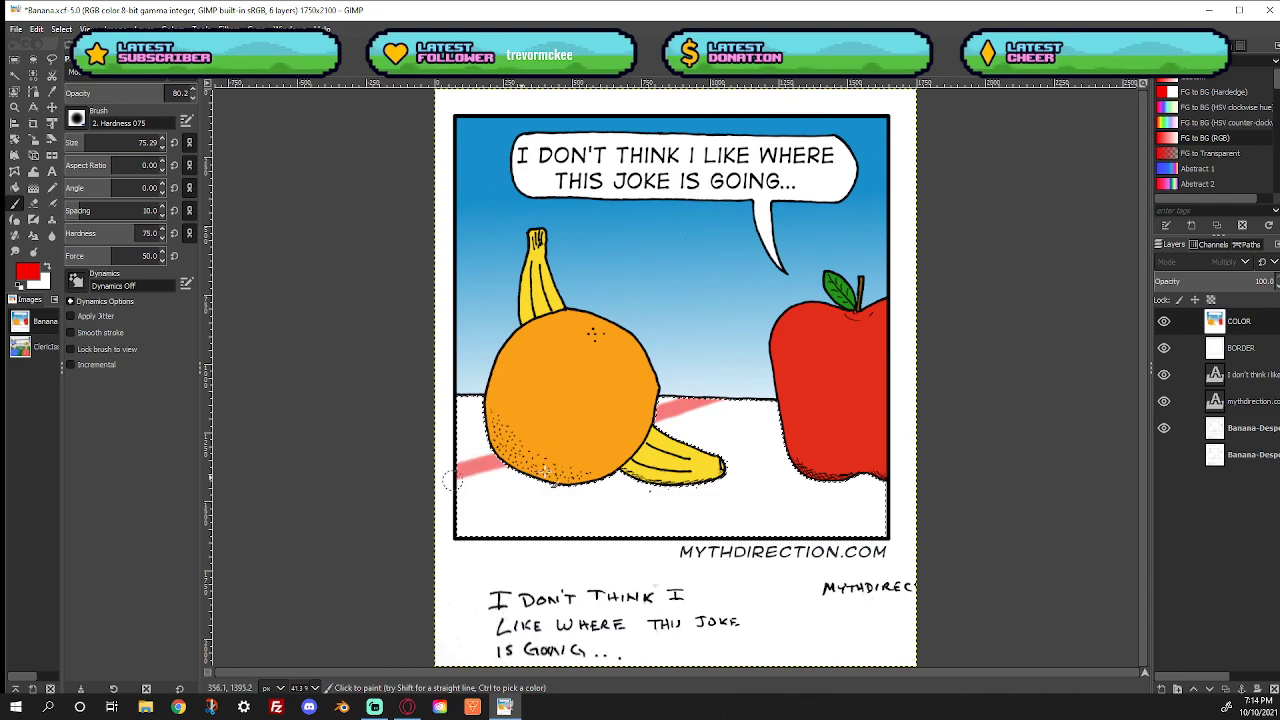
{"action": "left_click_drag", "start_coordinate": [780, 398], "coordinate": [402, 536]}
{"action": "key", "text": "ctrl+z"}
{"action": "key", "text": "ctrl+x"}
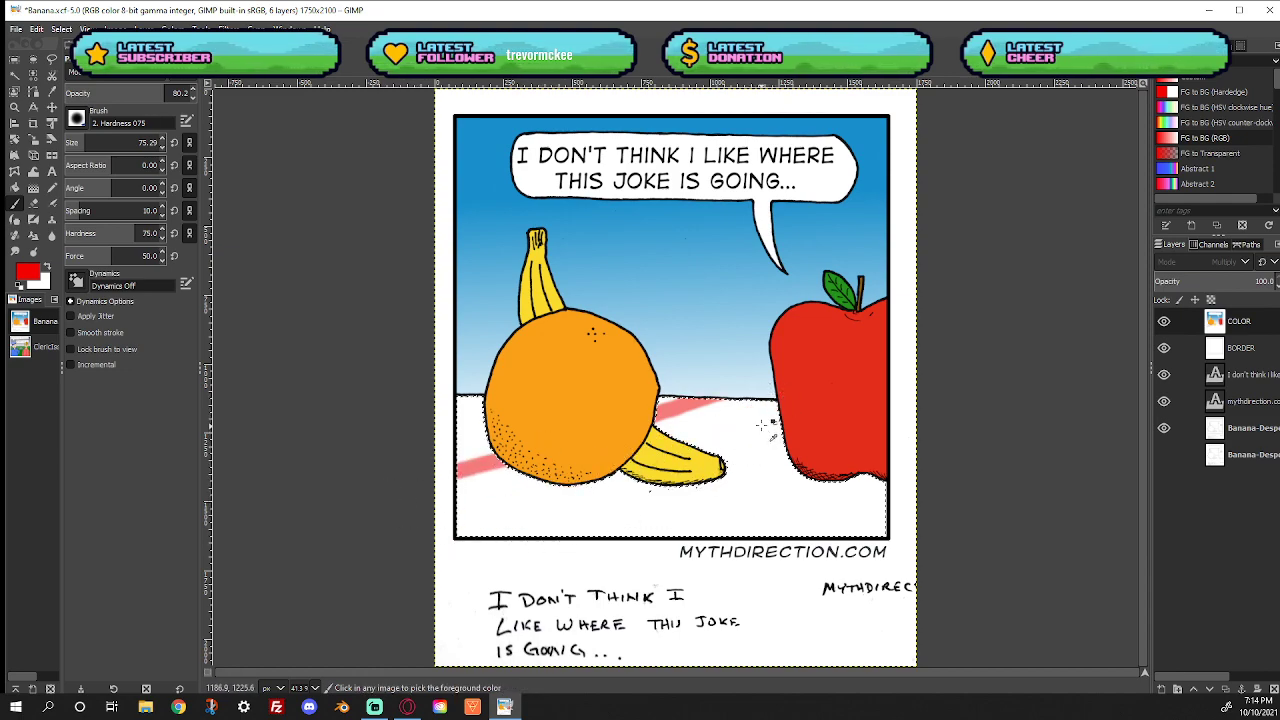
Paint two parallel straight red stripes across the selected ground, running from the horizon beside the orange down to the panel's left edge
{"action": "left_click", "coordinate": [717, 376]}
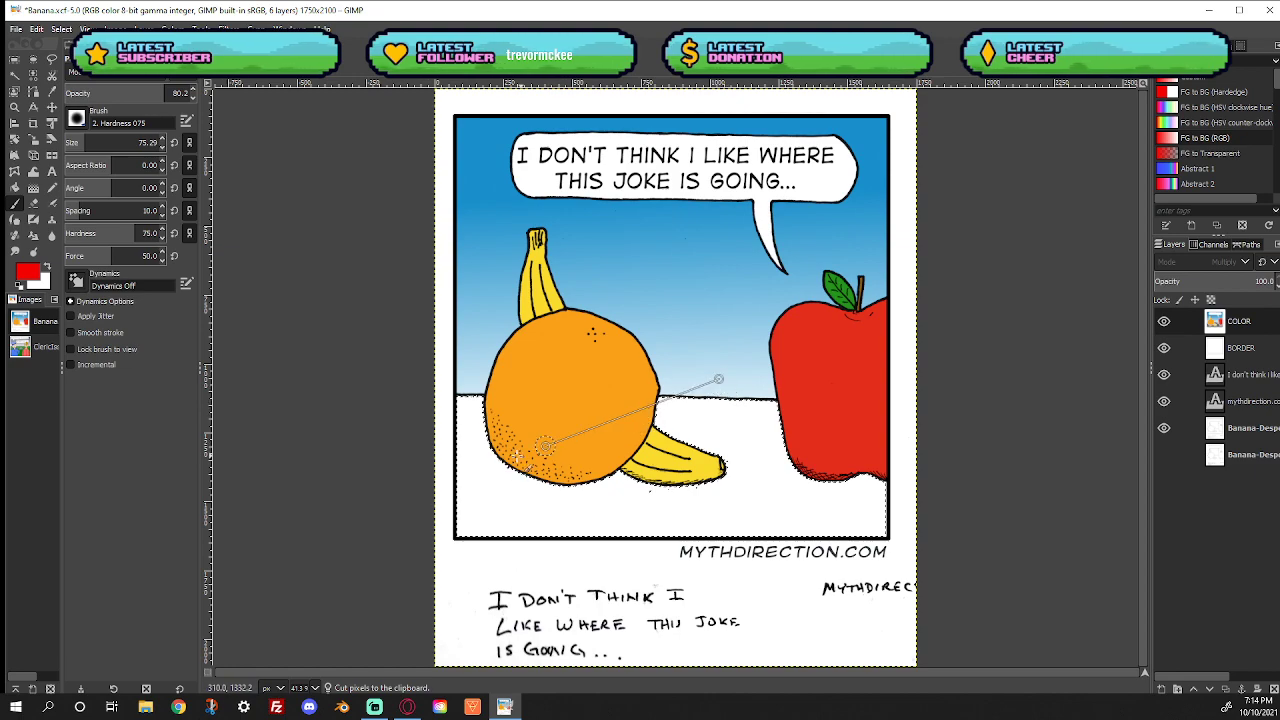
{"action": "left_click", "coordinate": [423, 500], "text": "shift"}
{"action": "left_click", "coordinate": [750, 385]}
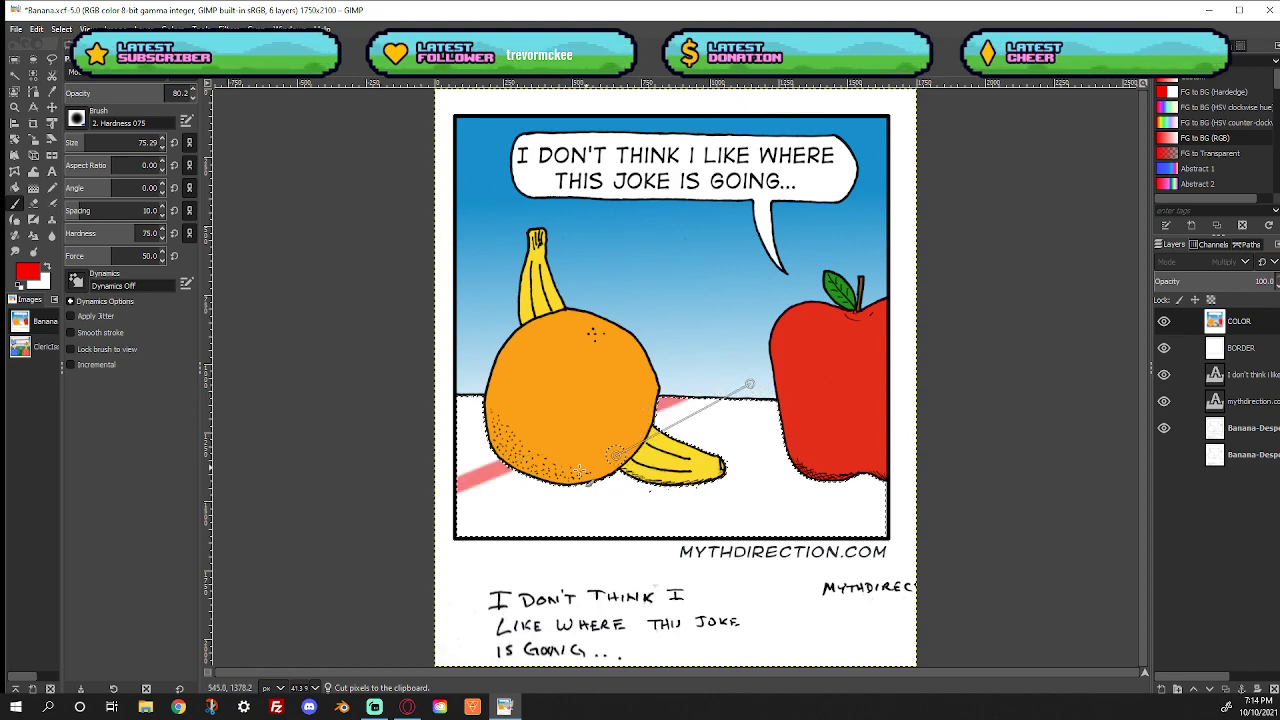
{"action": "left_click", "coordinate": [429, 527], "text": "shift"}
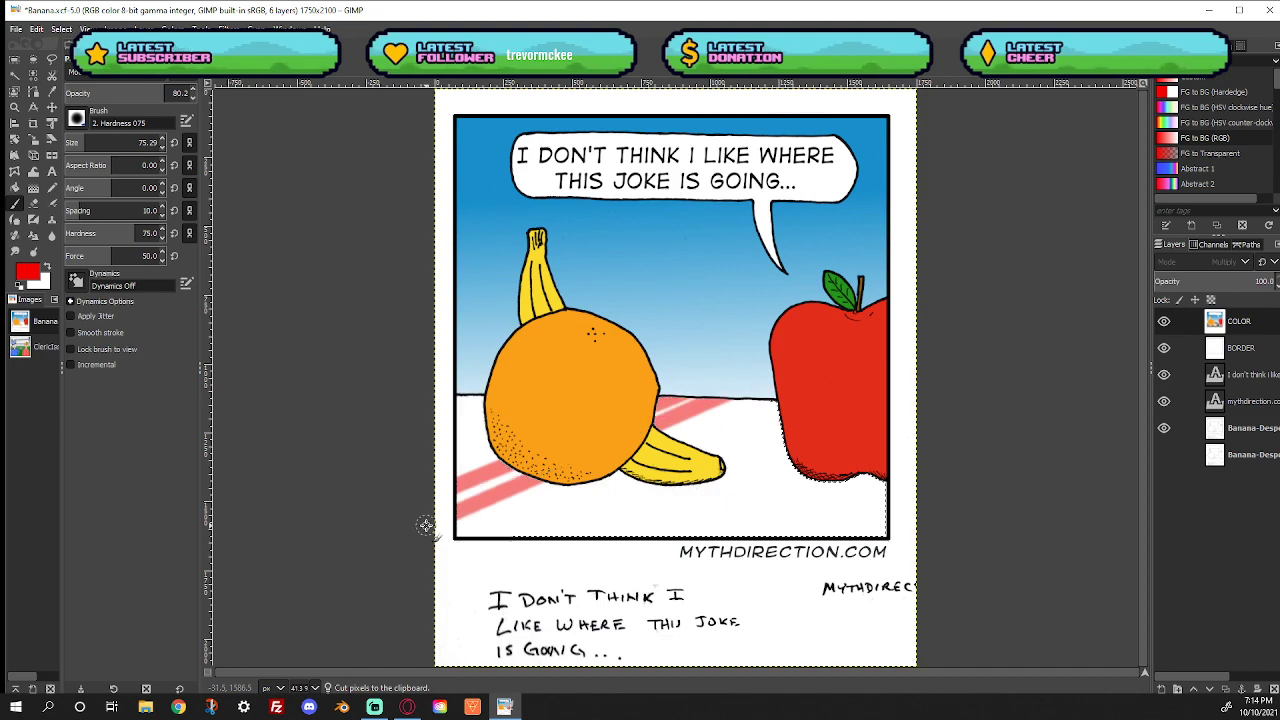
{"action": "key", "text": "ctrl+z"}
{"action": "left_click", "coordinate": [753, 385]}
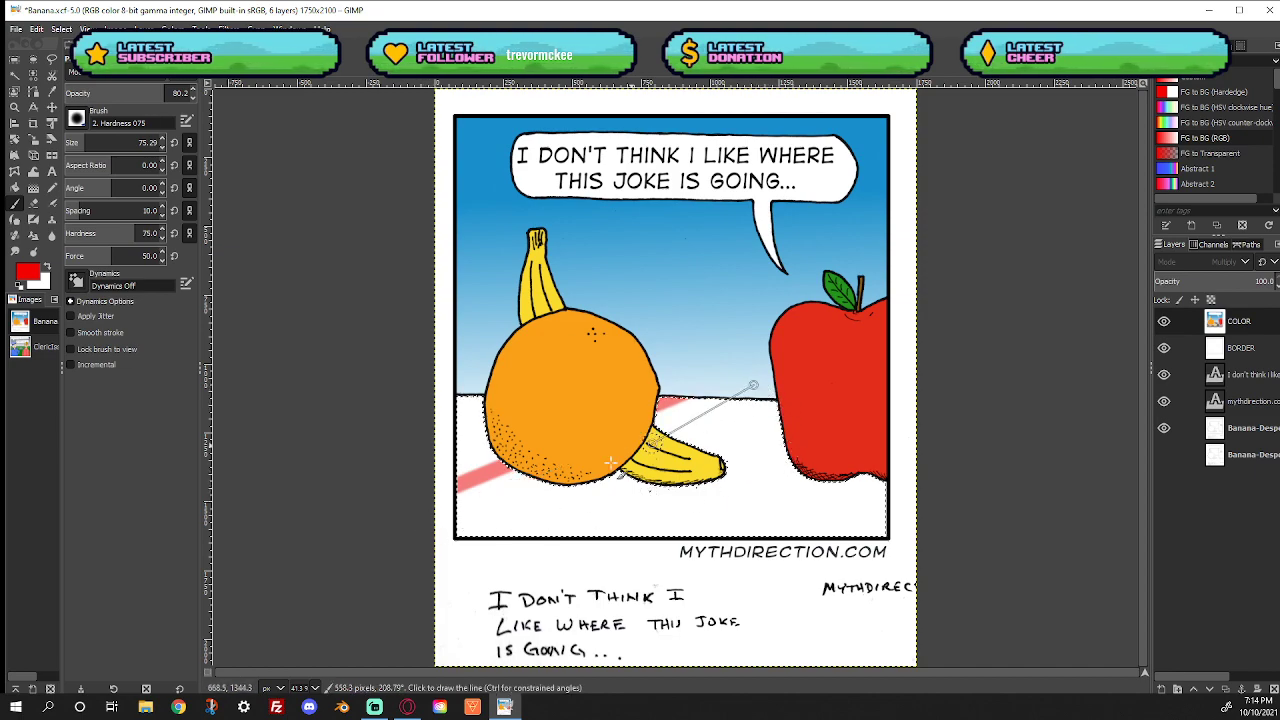
{"action": "left_click", "coordinate": [427, 536], "text": "shift"}
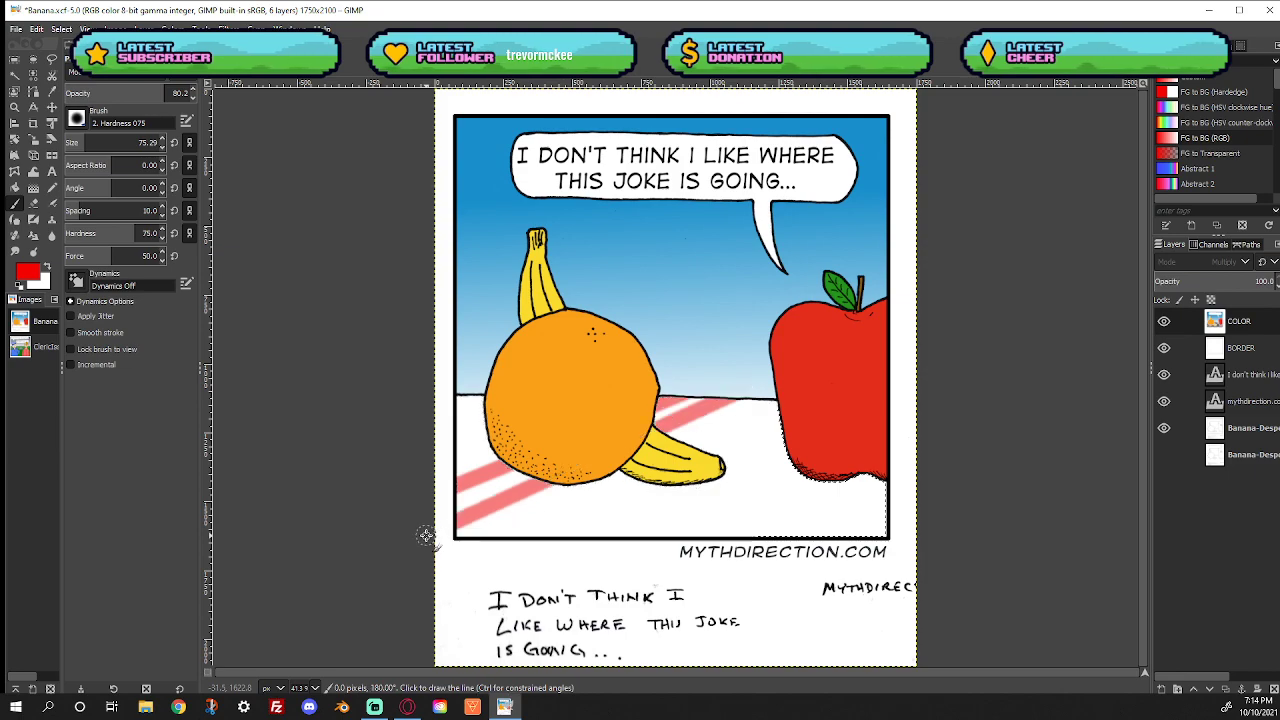
Add more evenly spaced parallel red stripes from the horizon near the apple down to the panel's bottom edge
{"action": "left_click", "coordinate": [775, 388]}
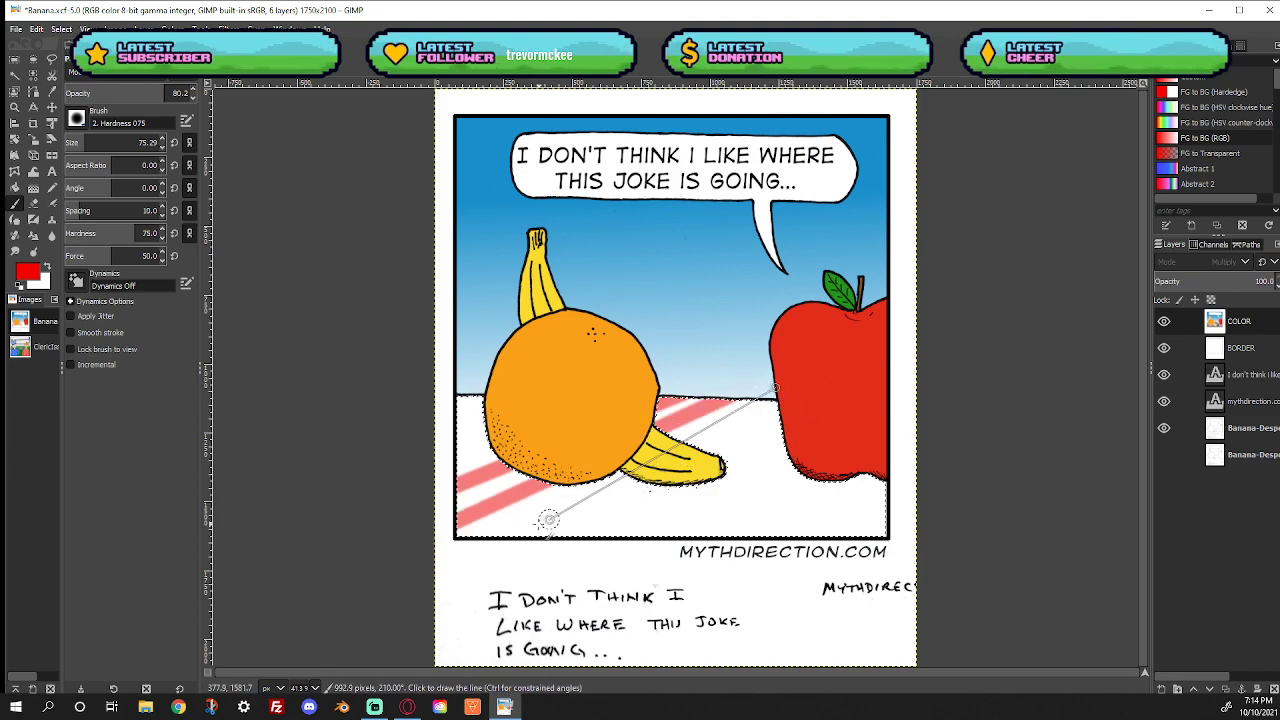
{"action": "left_click", "coordinate": [798, 389]}
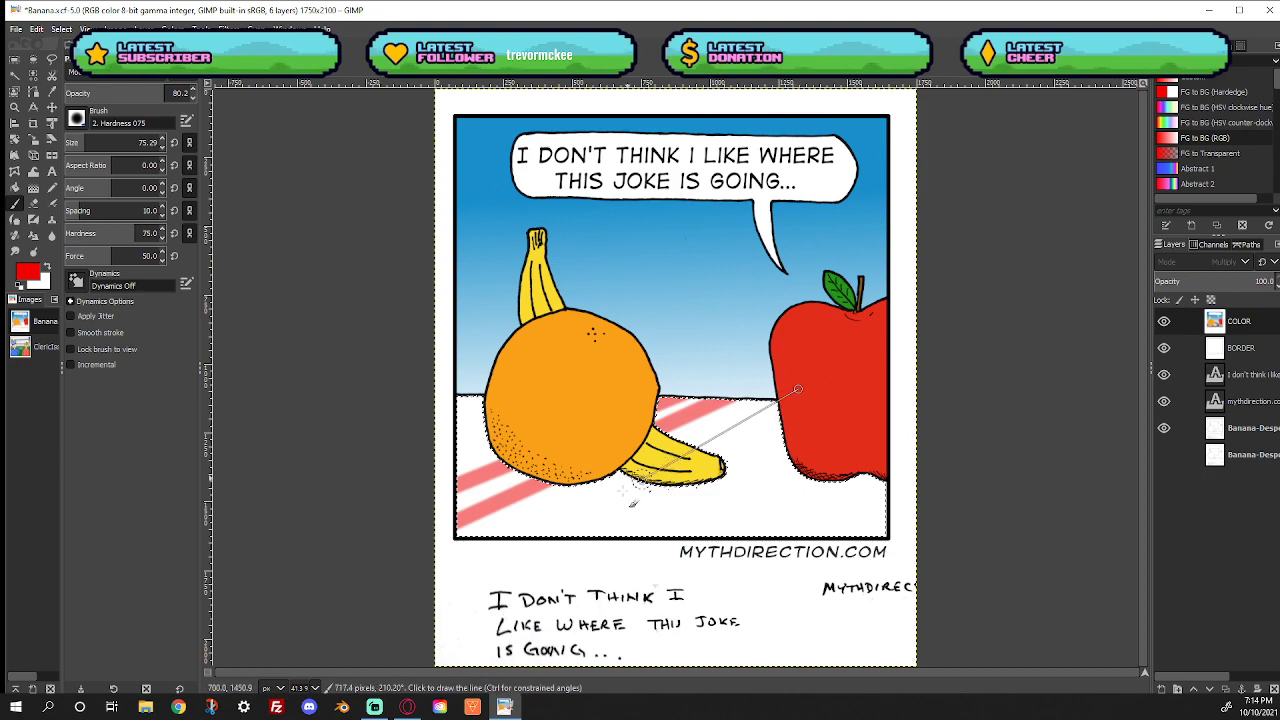
{"action": "left_click", "coordinate": [475, 550], "text": "shift"}
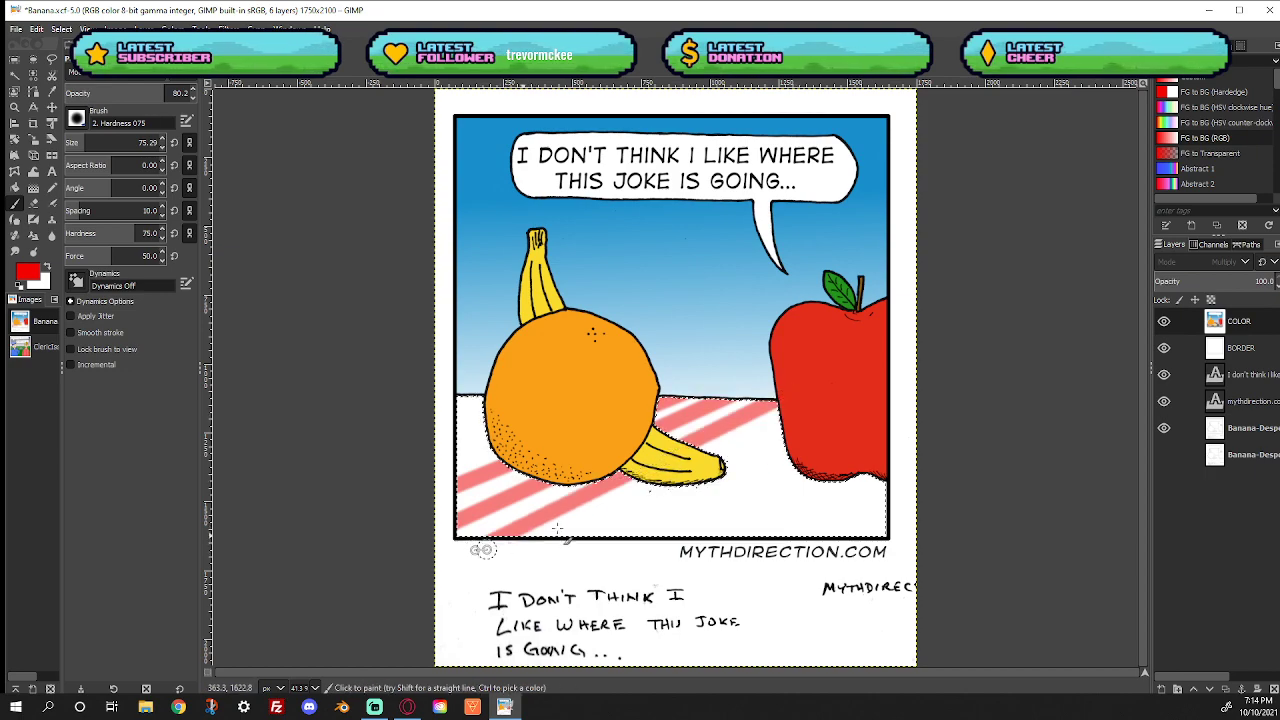
{"action": "left_click", "coordinate": [846, 389]}
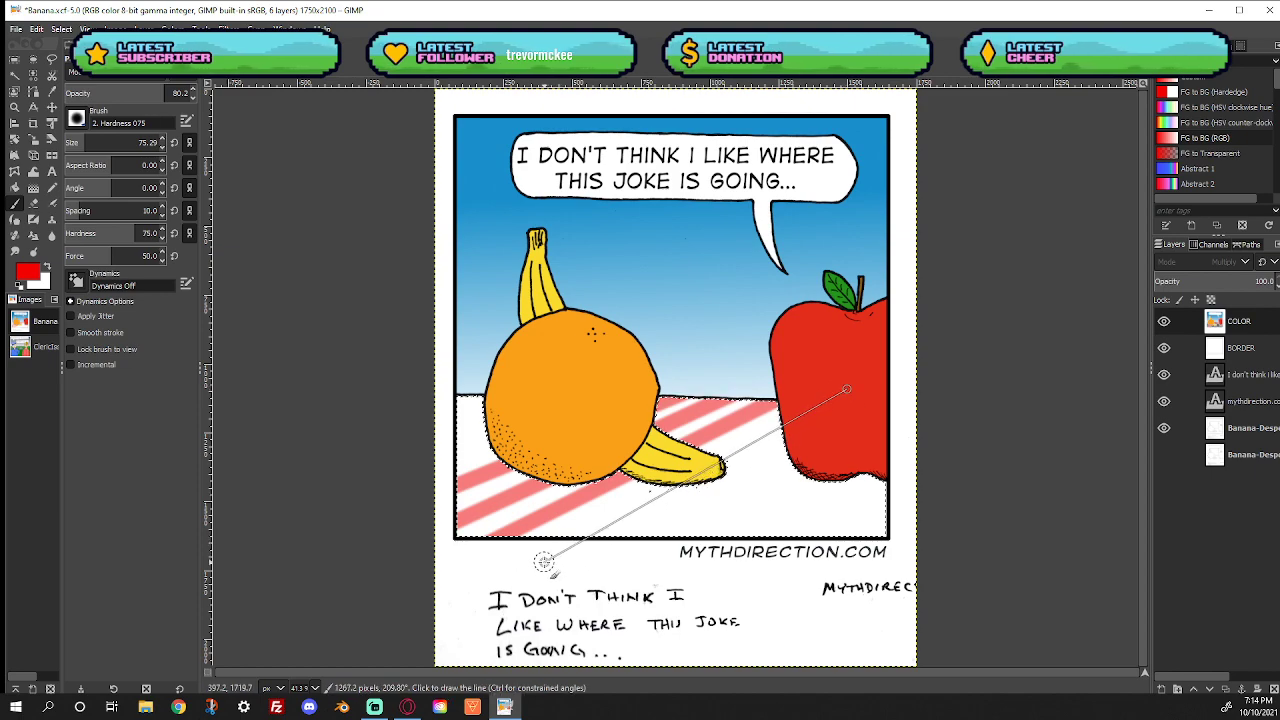
{"action": "left_click", "coordinate": [535, 557], "text": "shift"}
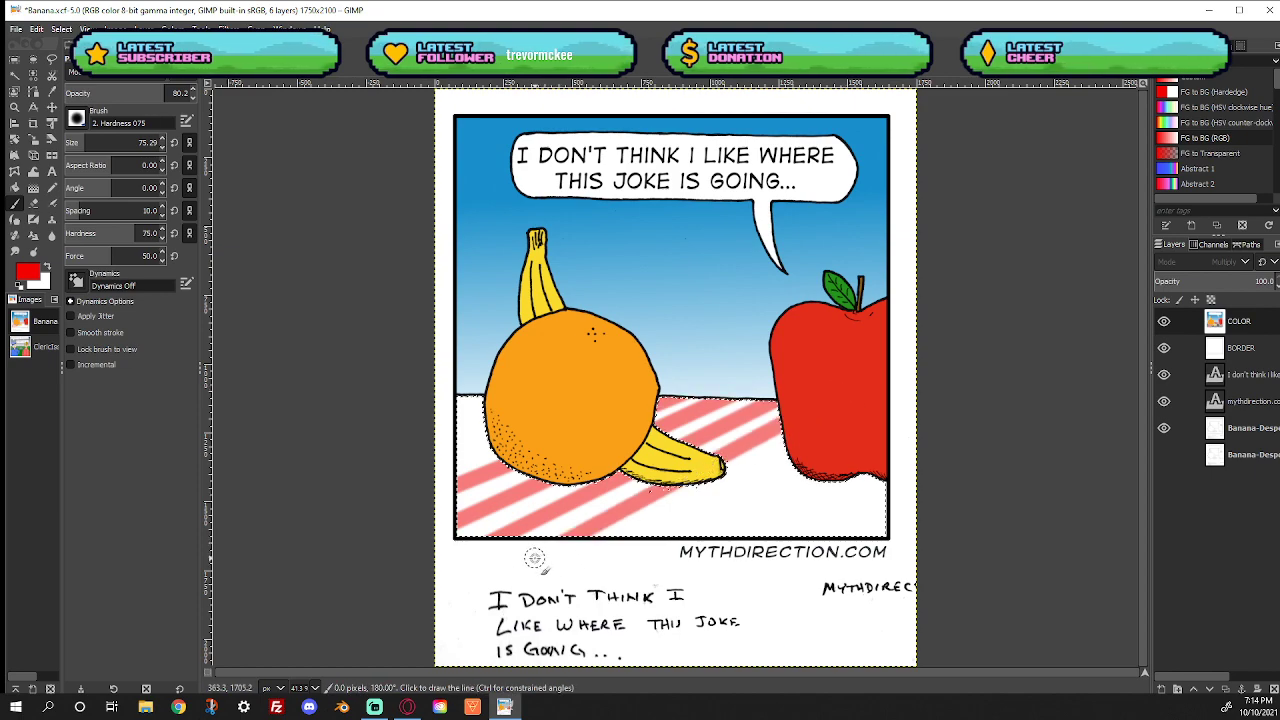
Continue the parallel red stripes to the panel's lower-right corner and fill the ground left of the orange
{"action": "left_click", "coordinate": [896, 384]}
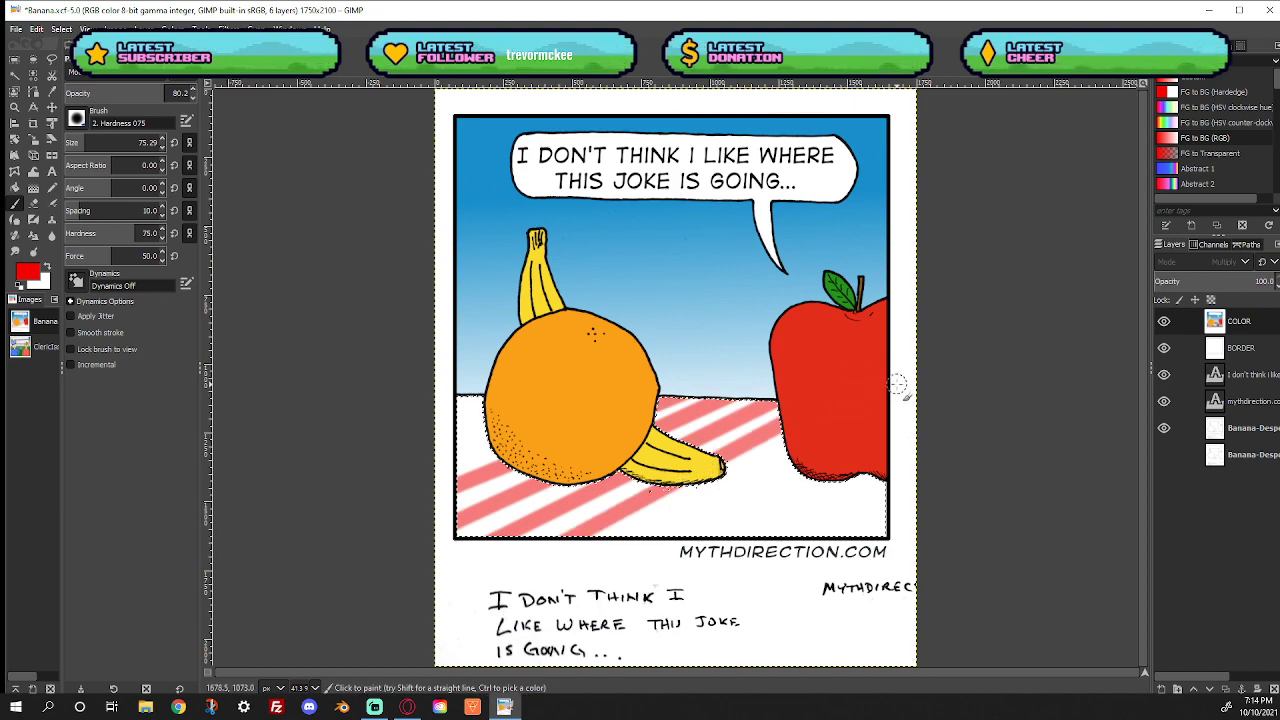
{"action": "left_click", "coordinate": [638, 551], "text": "shift"}
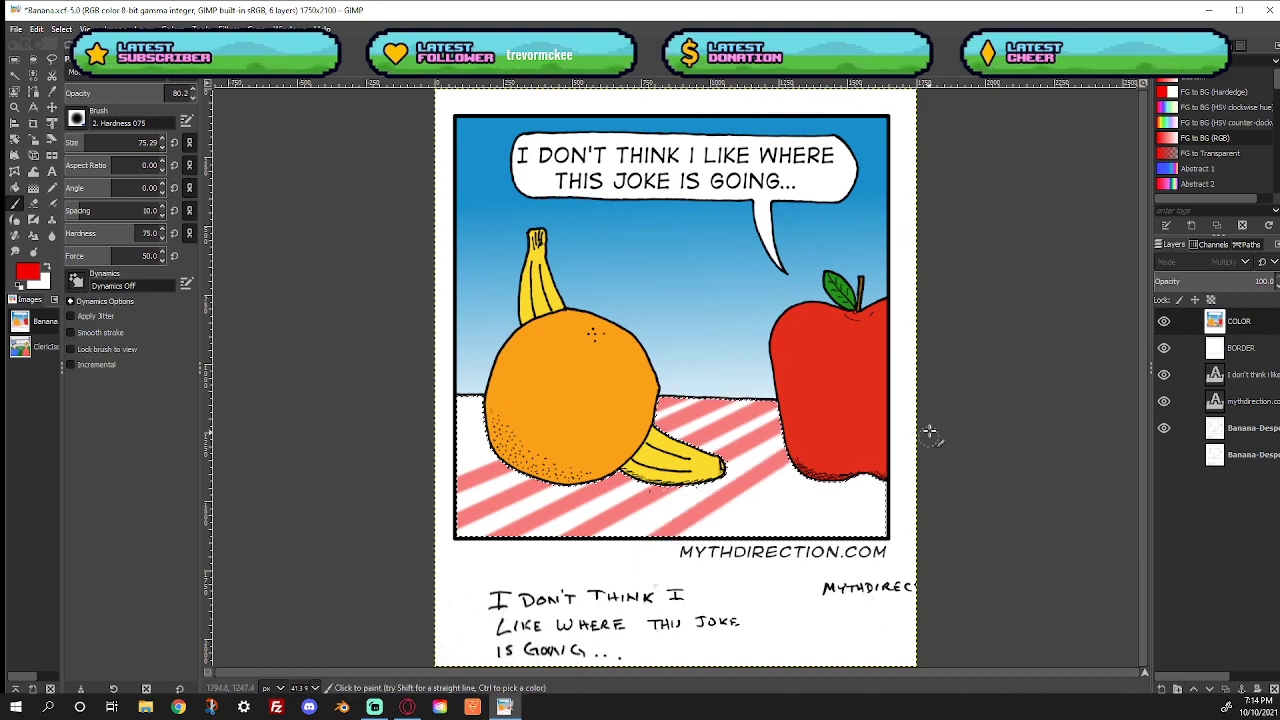
{"action": "left_click", "coordinate": [955, 387]}
{"action": "left_click", "coordinate": [708, 556], "text": "shift"}
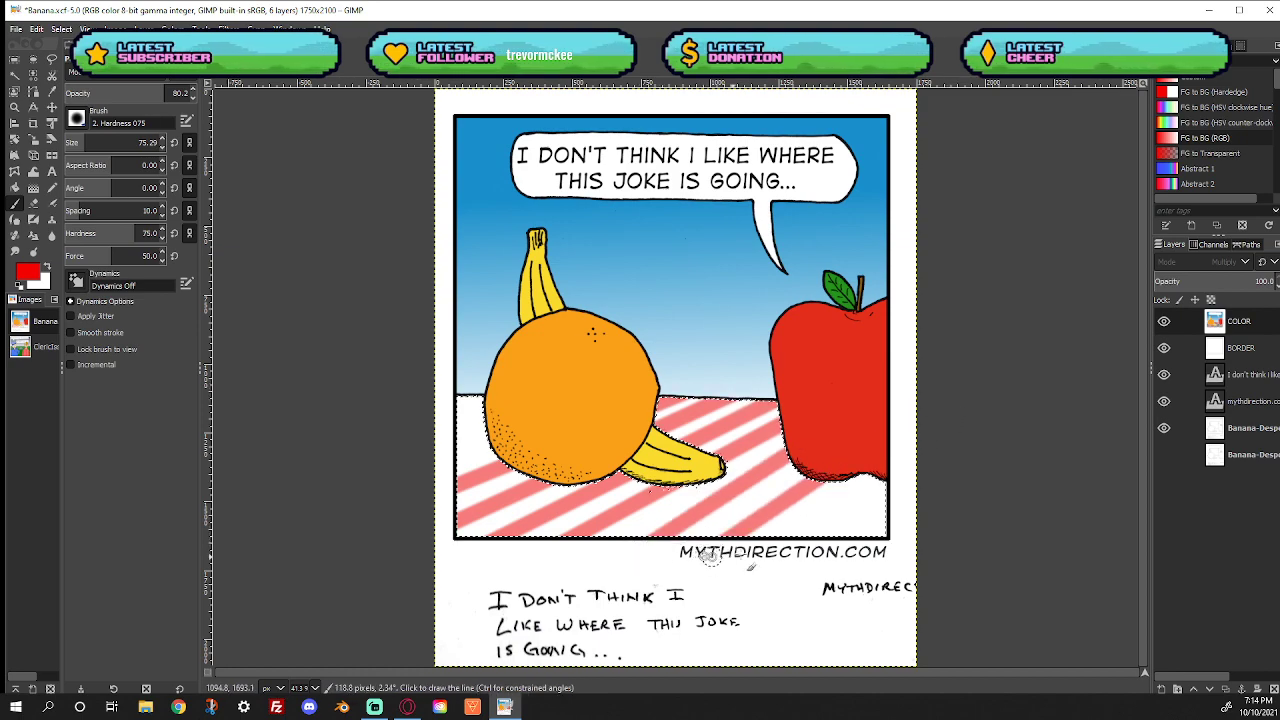
{"action": "left_click", "coordinate": [988, 432]}
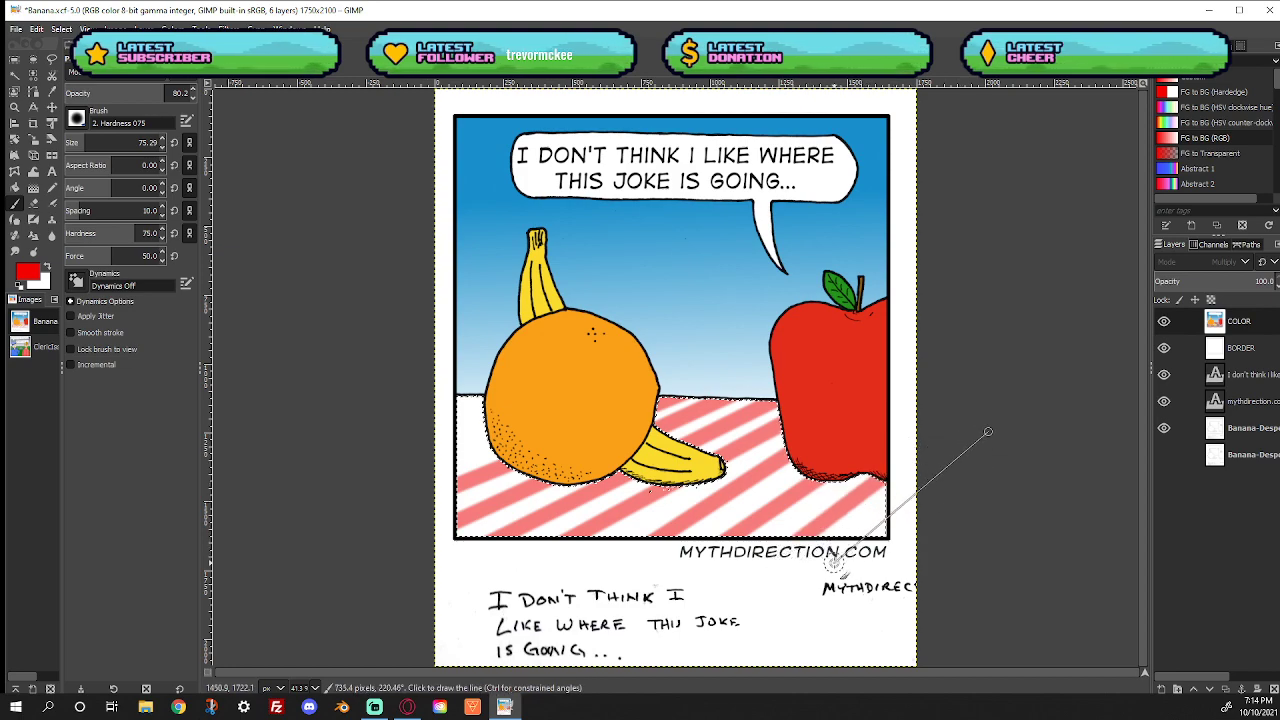
{"action": "left_click", "coordinate": [628, 371]}
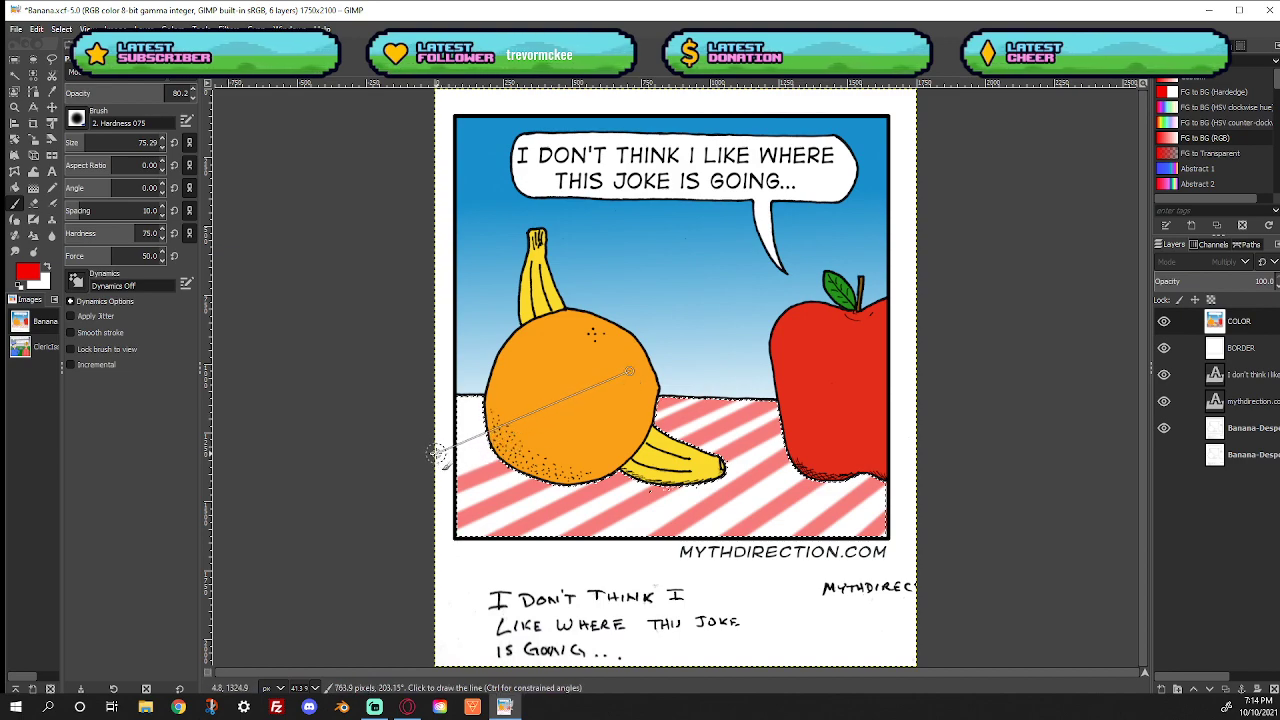
{"action": "left_click", "coordinate": [427, 419]}
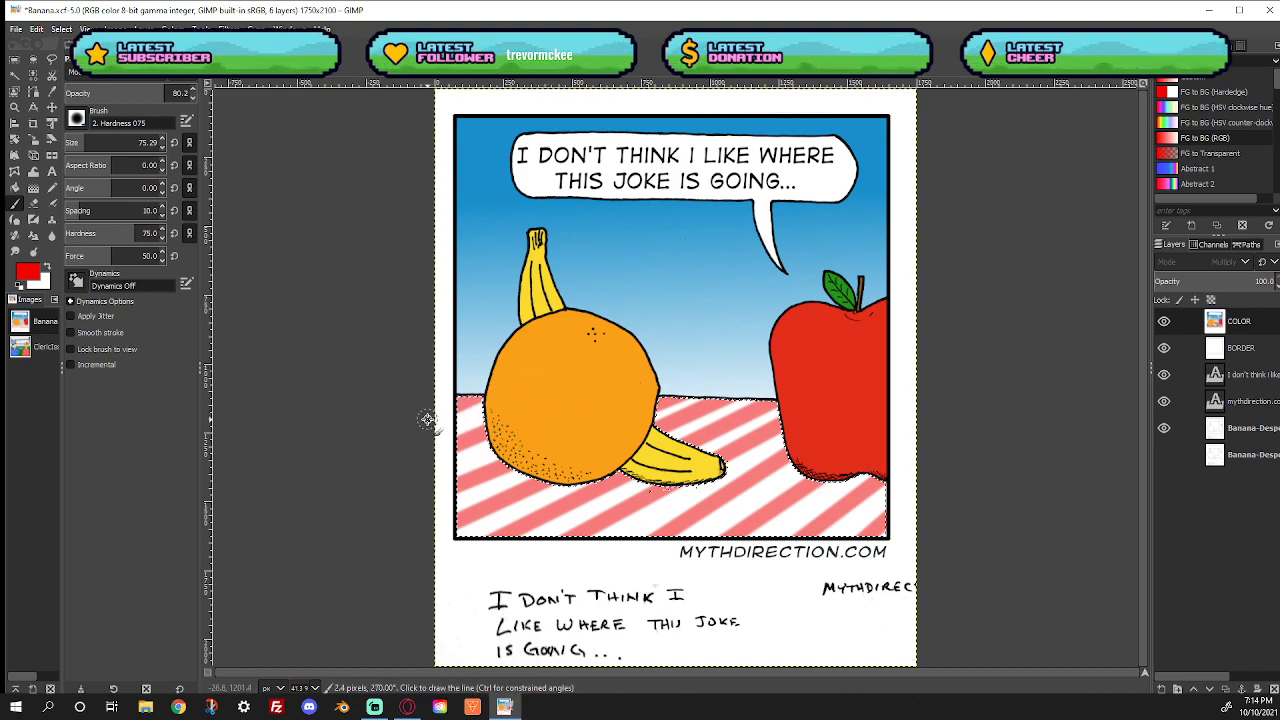
{"action": "left_click", "coordinate": [400, 432]}
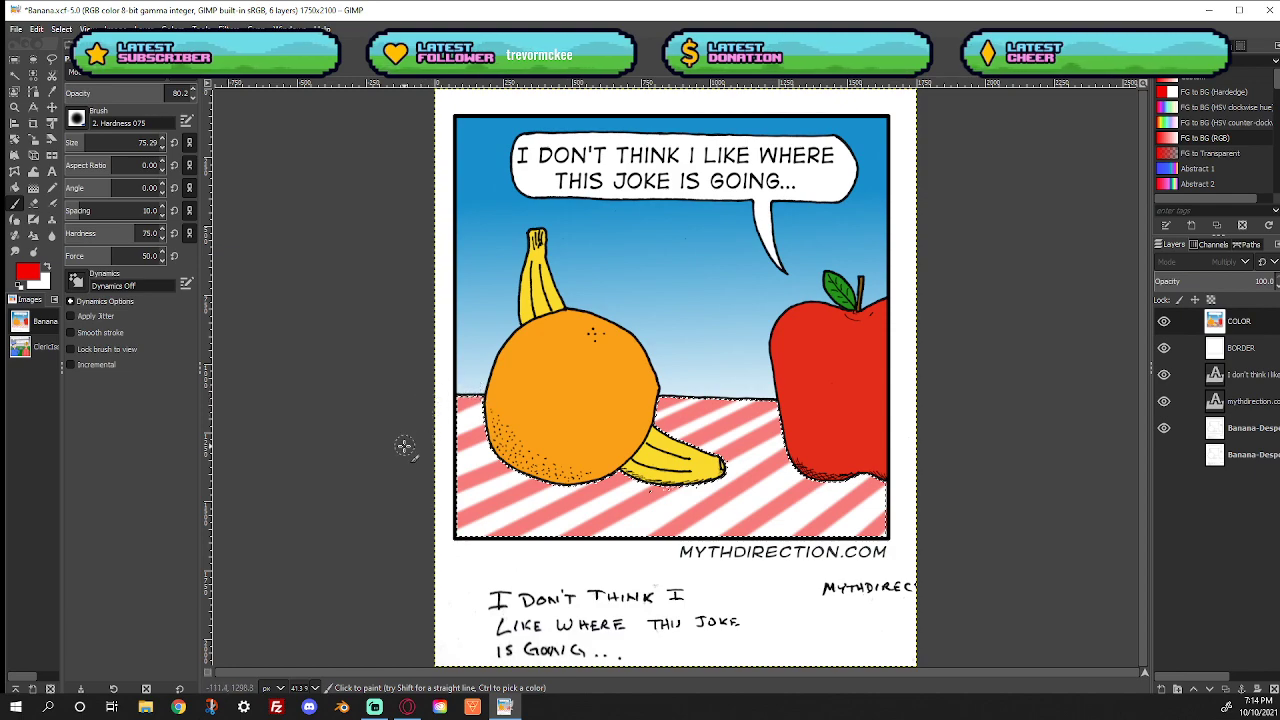
Paint straight red stripes crossing the first set in the opposite diagonal to form a checkered tablecloth, and clear the selection
{"action": "left_click", "coordinate": [541, 553], "text": "shift"}
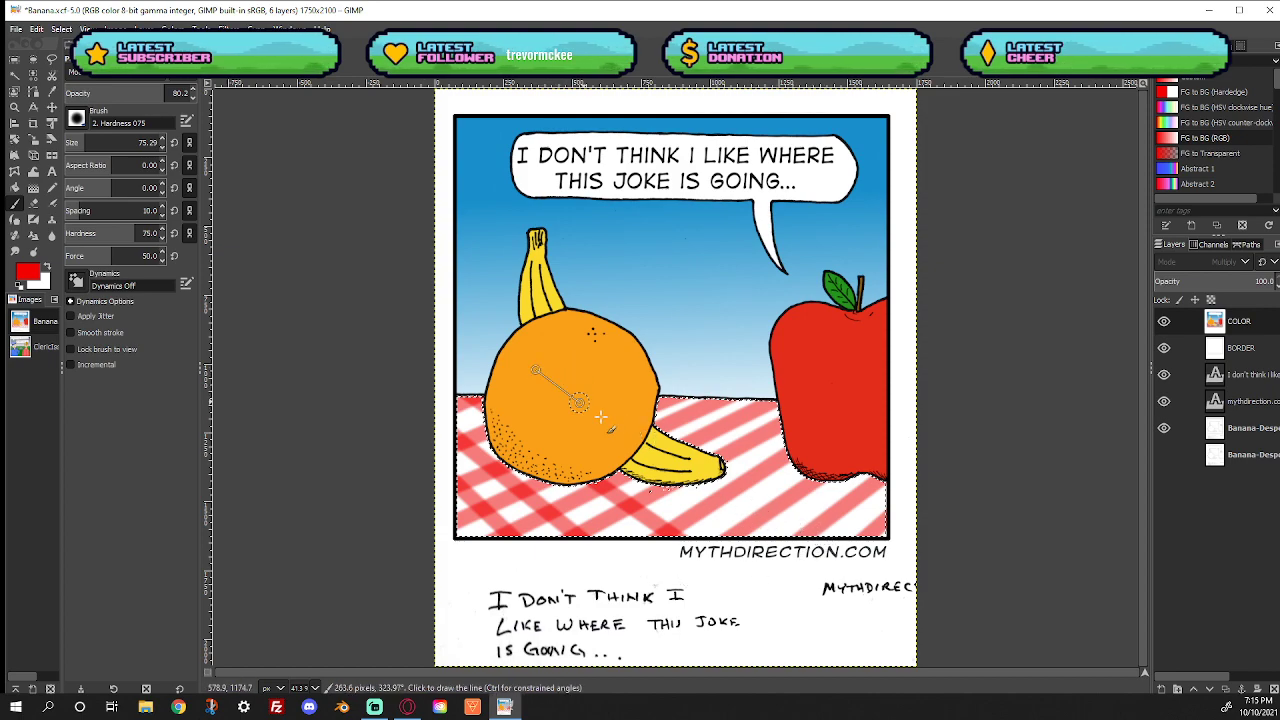
{"action": "left_click", "coordinate": [757, 553], "text": "shift"}
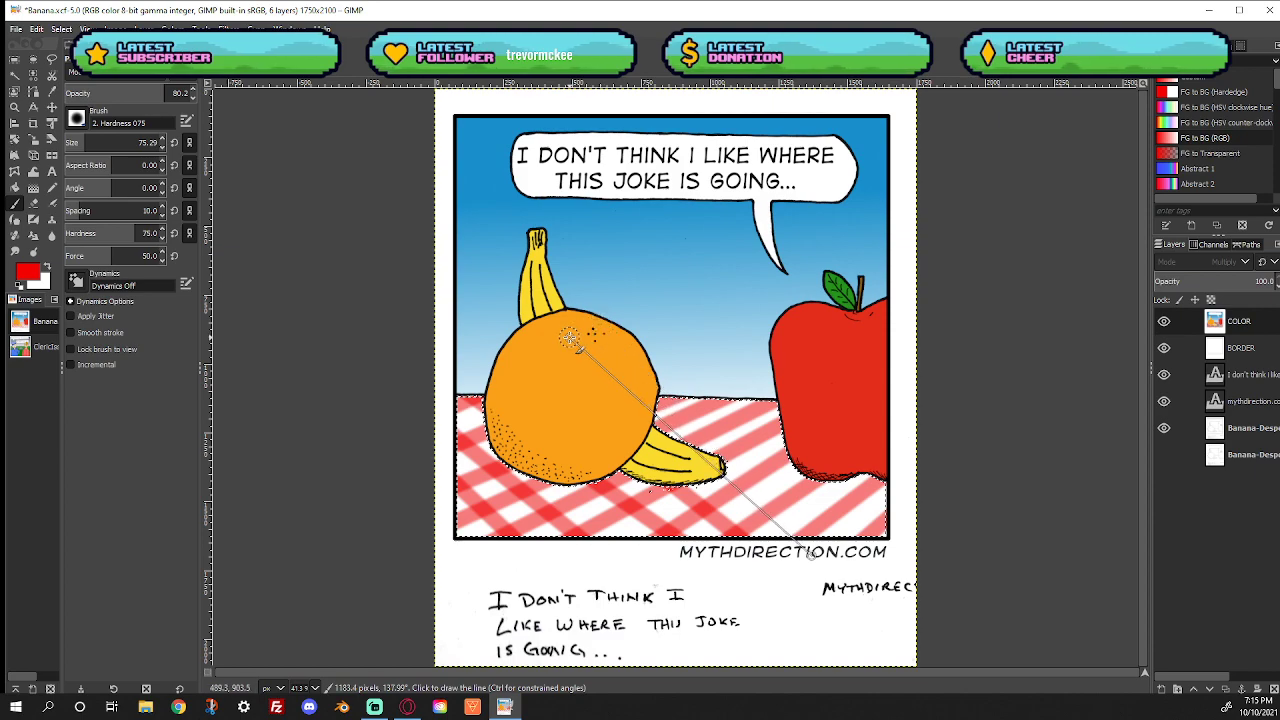
{"action": "left_click", "coordinate": [887, 549]}
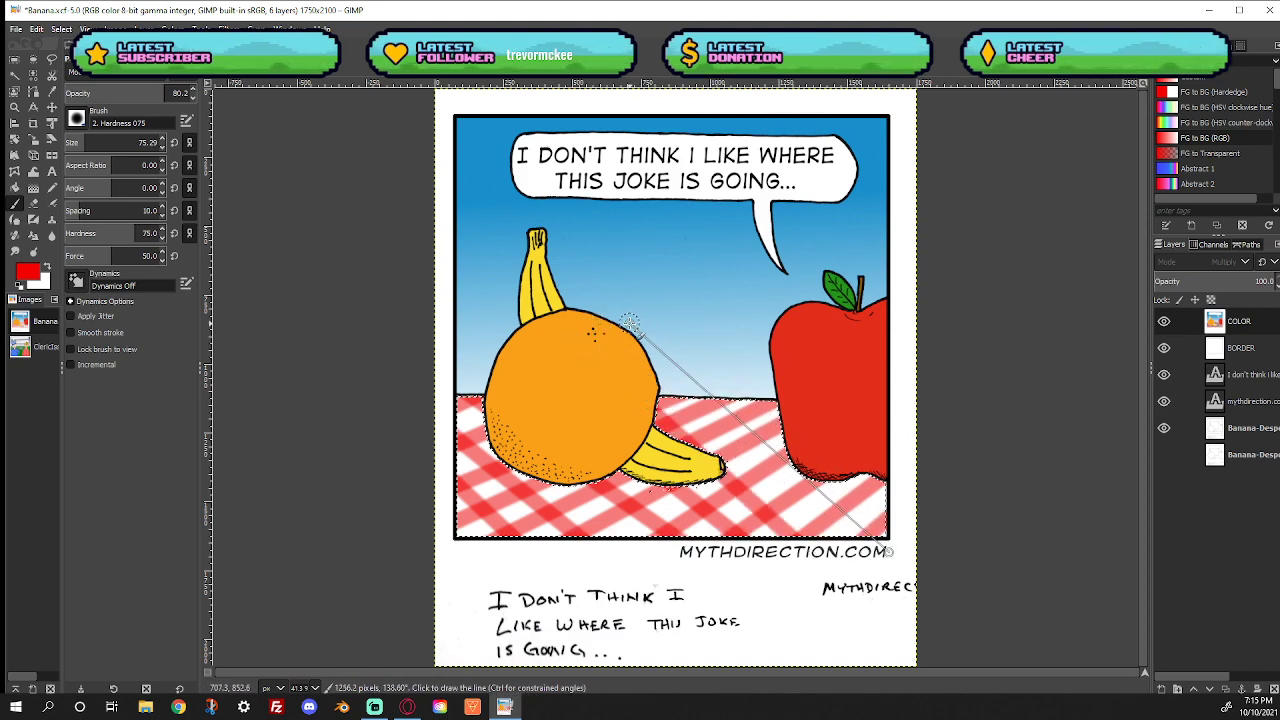
{"action": "left_click", "coordinate": [908, 494]}
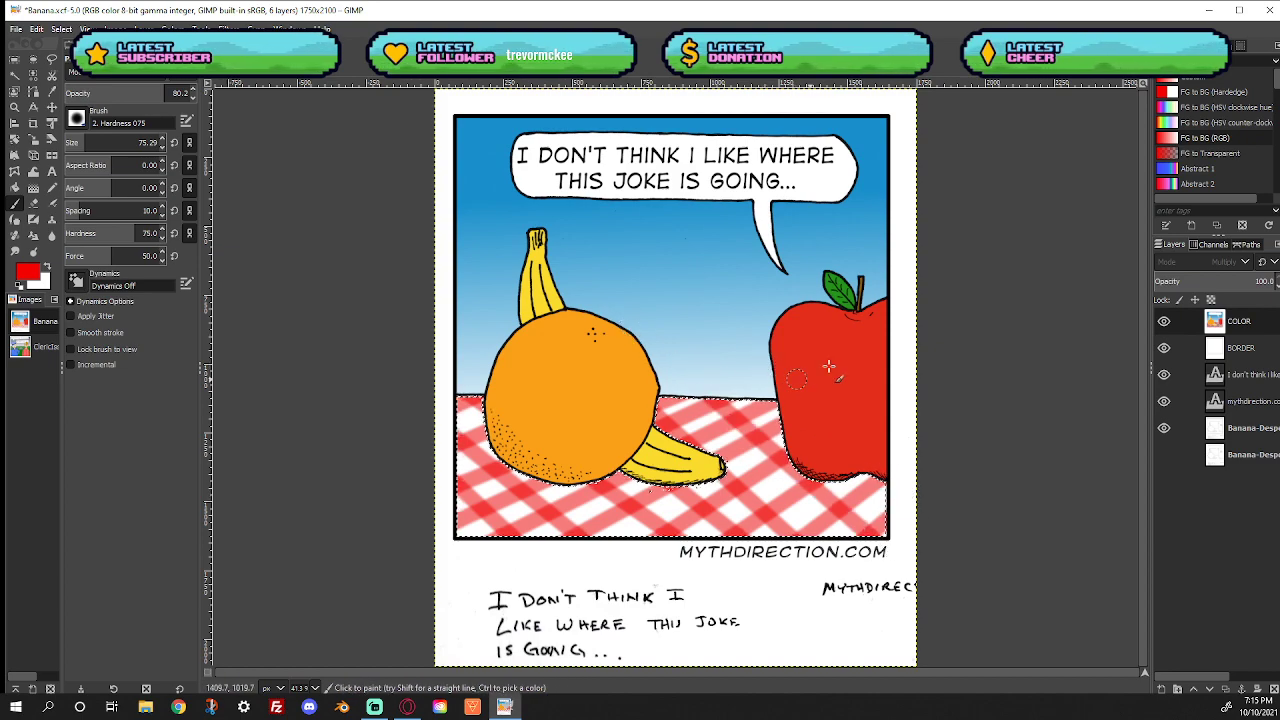
{"action": "left_click", "coordinate": [61, 29]}
{"action": "left_click", "coordinate": [67, 61]}
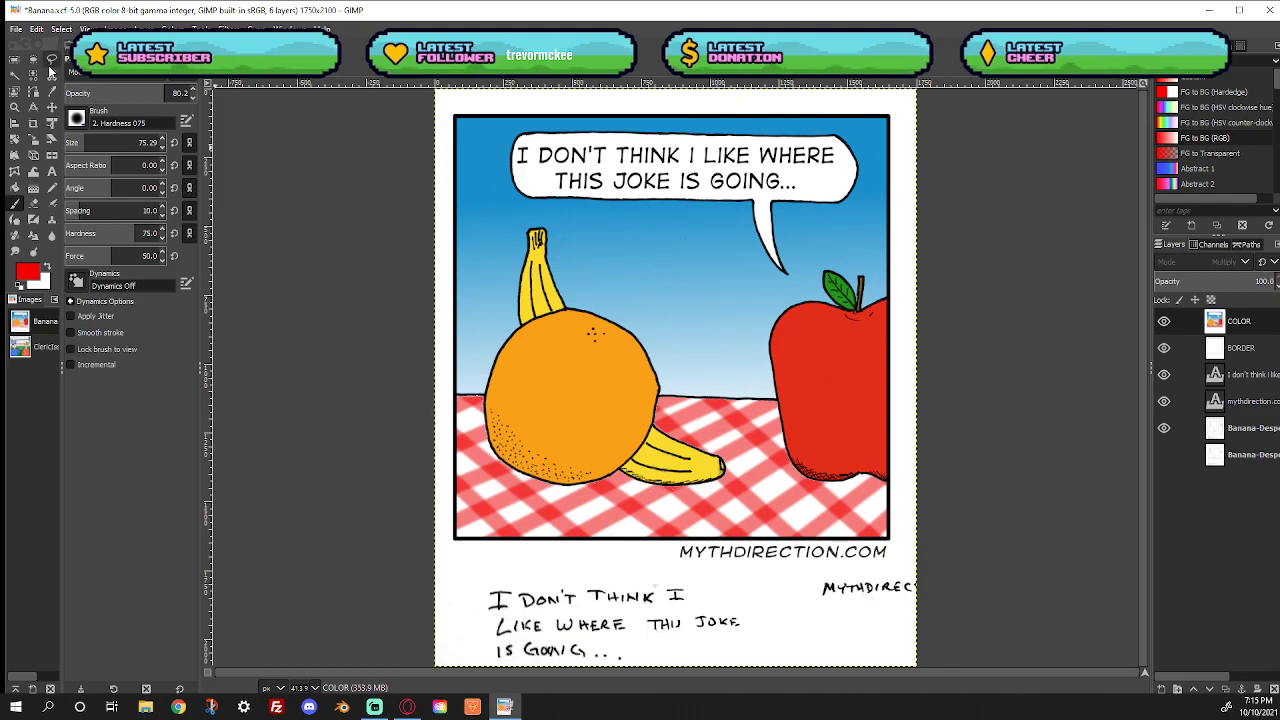
Examine the edge of the tablecloth paint along the horizon line and the orange's outline, and fit the whole image back in view
{"action": "left_click", "coordinate": [14, 107]}
{"action": "left_click_drag", "start_coordinate": [456, 383], "coordinate": [535, 440]}
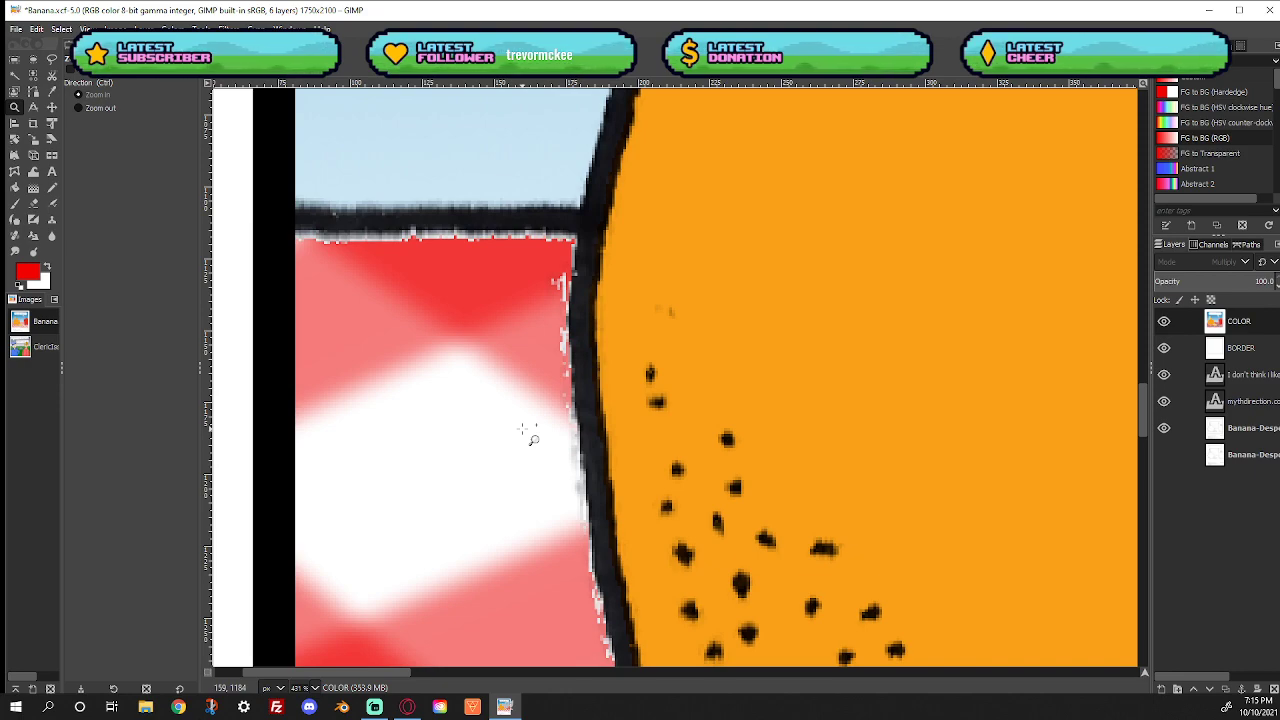
{"action": "right_click", "coordinate": [512, 192]}
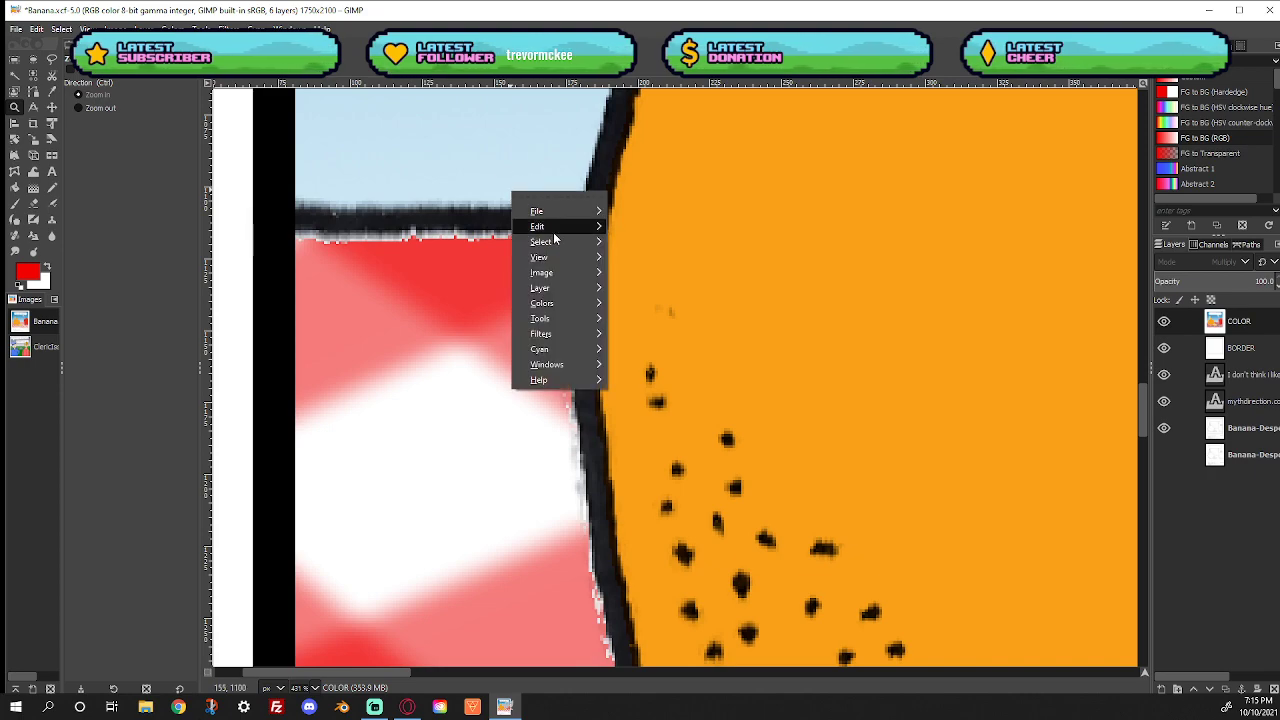
{"action": "mouse_move", "coordinate": [555, 230]}
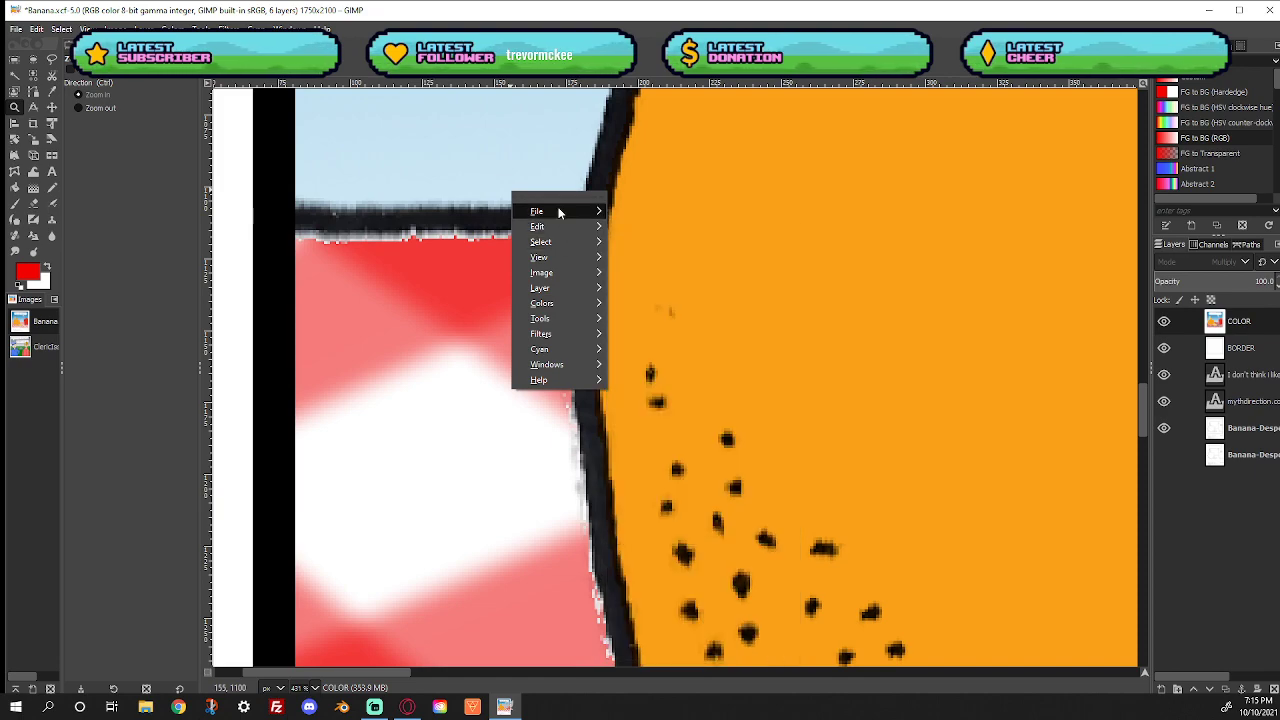
{"action": "mouse_move", "coordinate": [555, 256]}
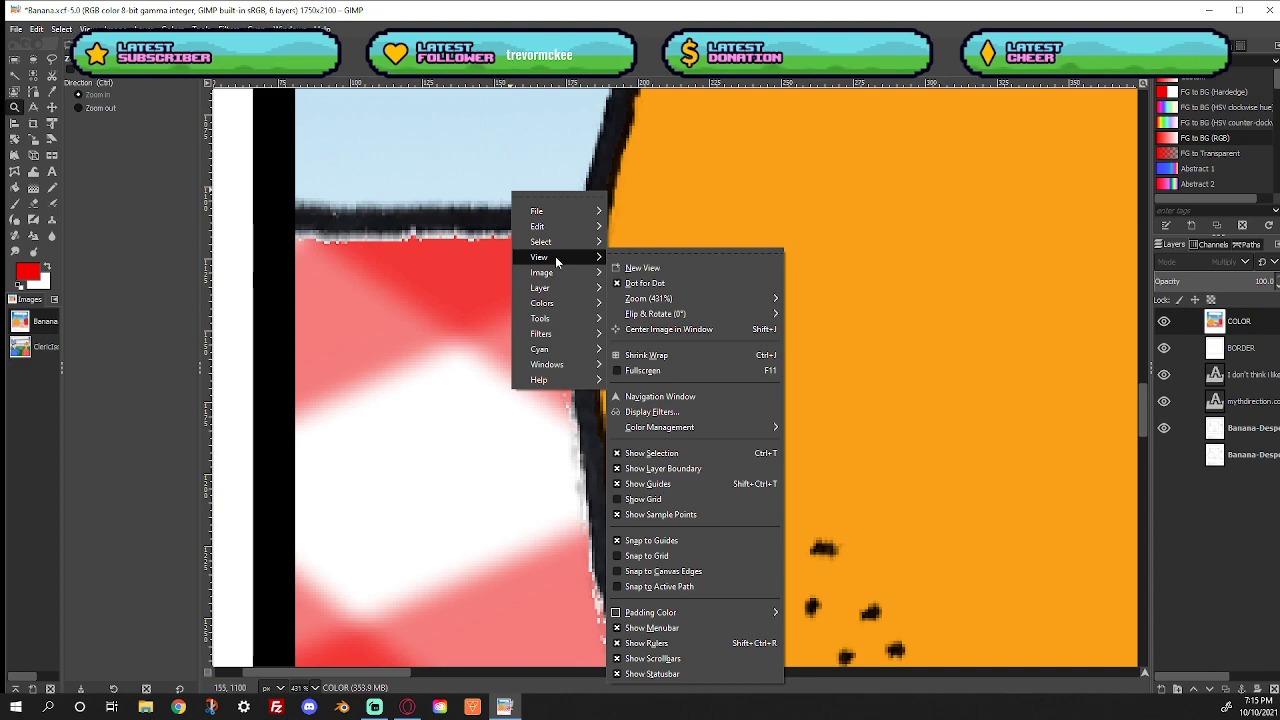
{"action": "mouse_move", "coordinate": [664, 300]}
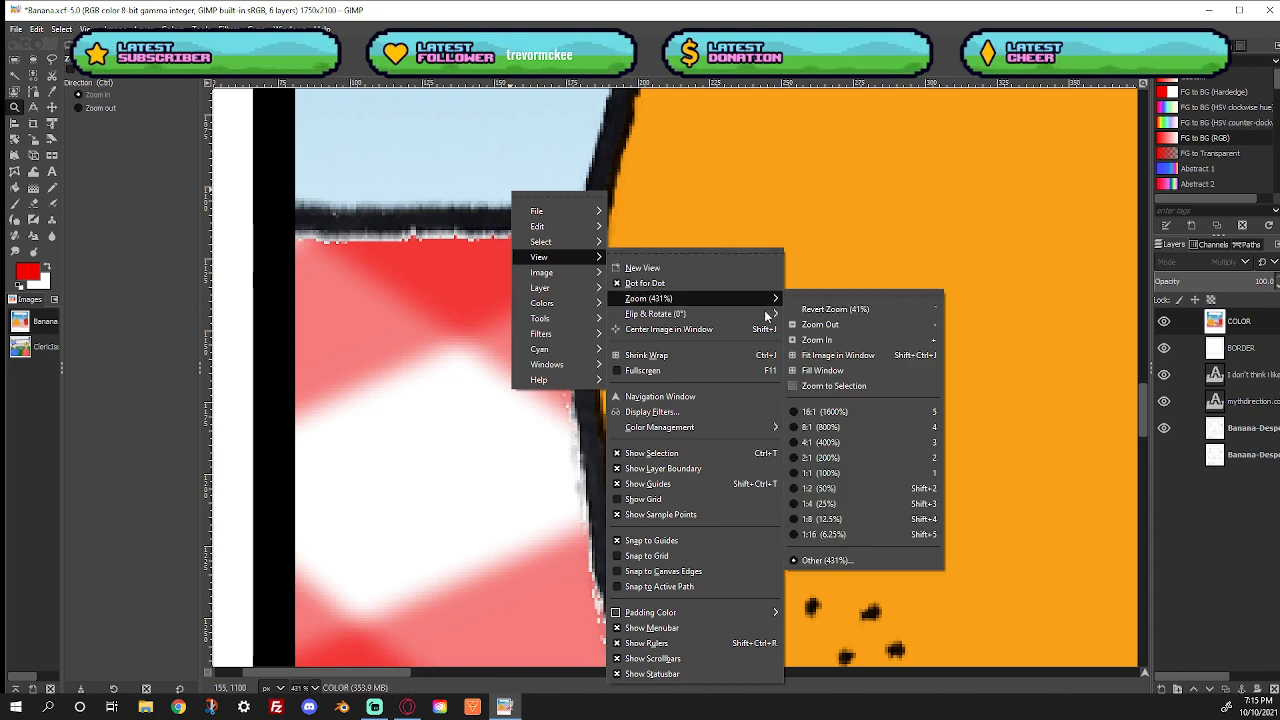
{"action": "left_click", "coordinate": [840, 355]}
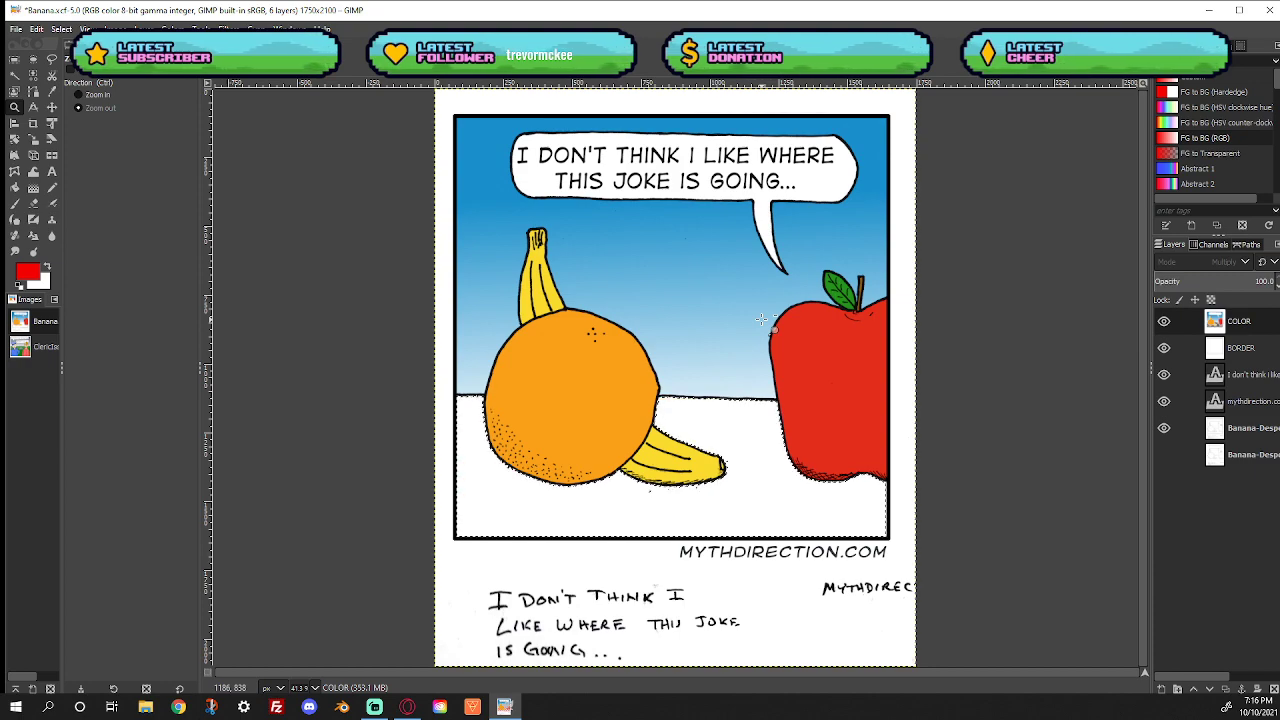
Grow the selection of the white ground area
{"action": "left_click", "coordinate": [60, 29]}
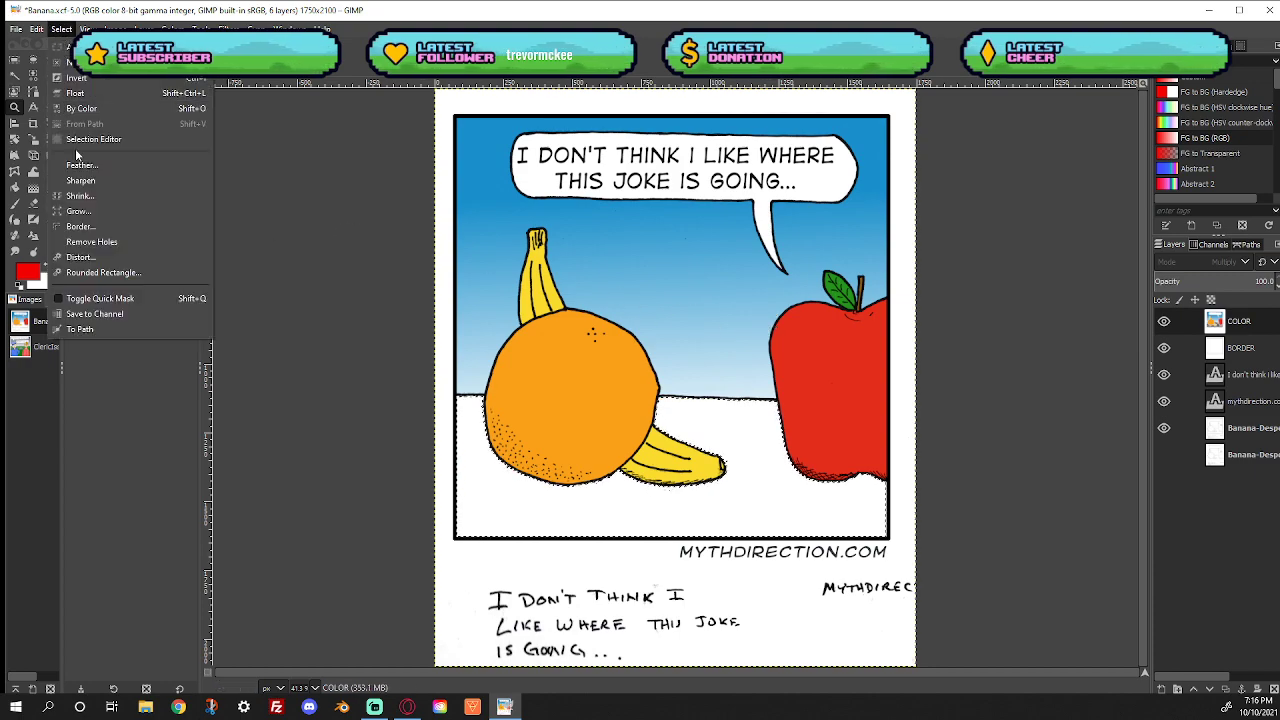
{"action": "left_click", "coordinate": [79, 210]}
{"action": "left_click", "coordinate": [87, 260]}
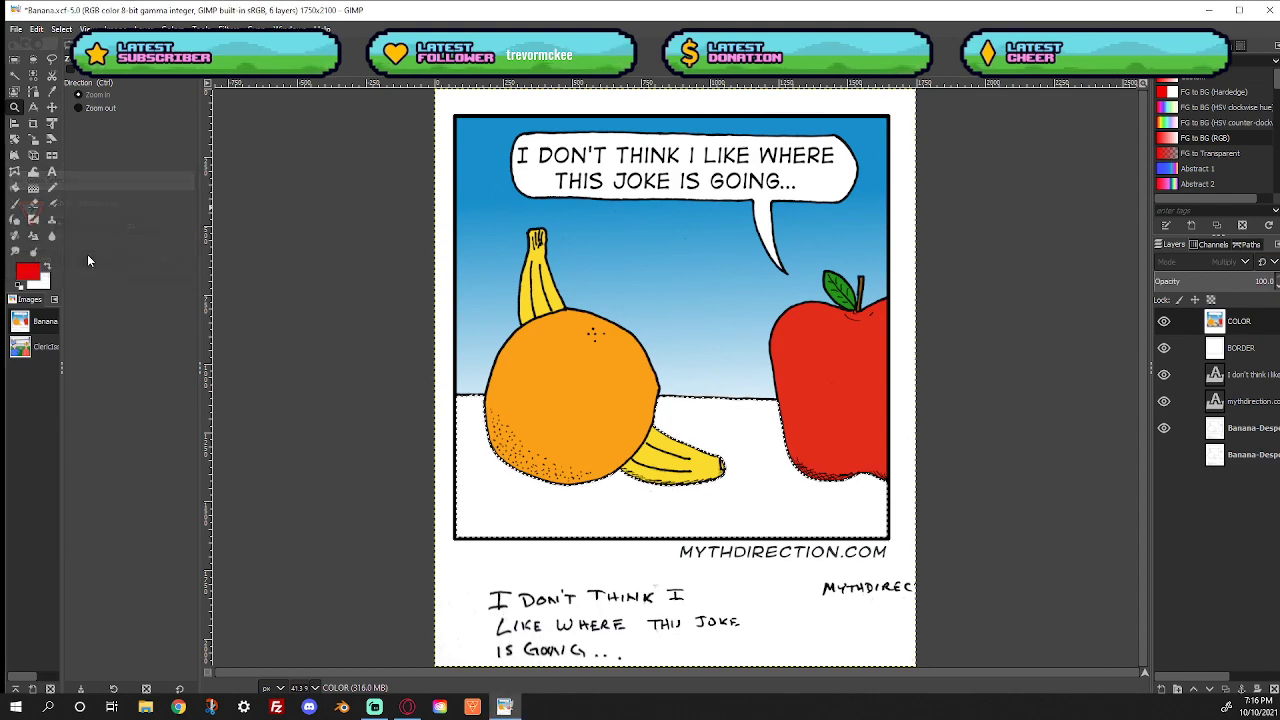
{"action": "left_click", "coordinate": [541, 375]}
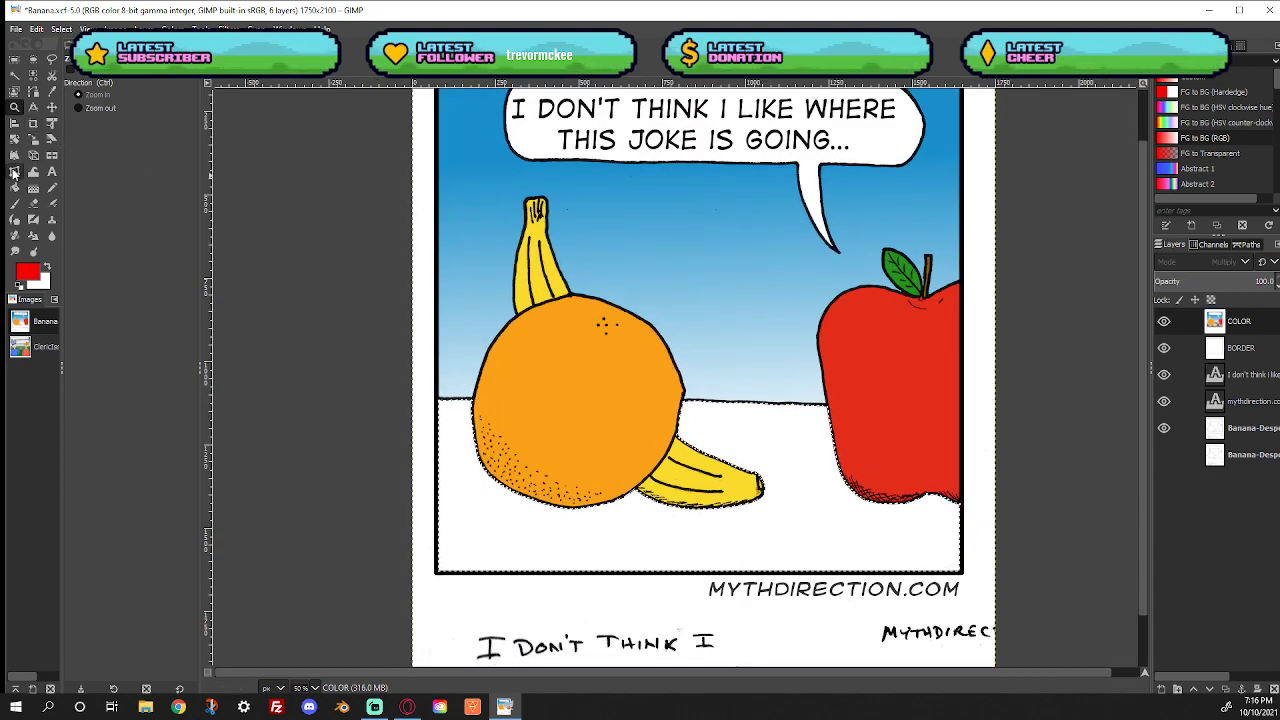
Repaint parallel straight red stripes rising to the right across the selected ground with the Paintbrush, from the panel's left edge to its right edge
{"action": "left_click", "coordinate": [15, 204]}
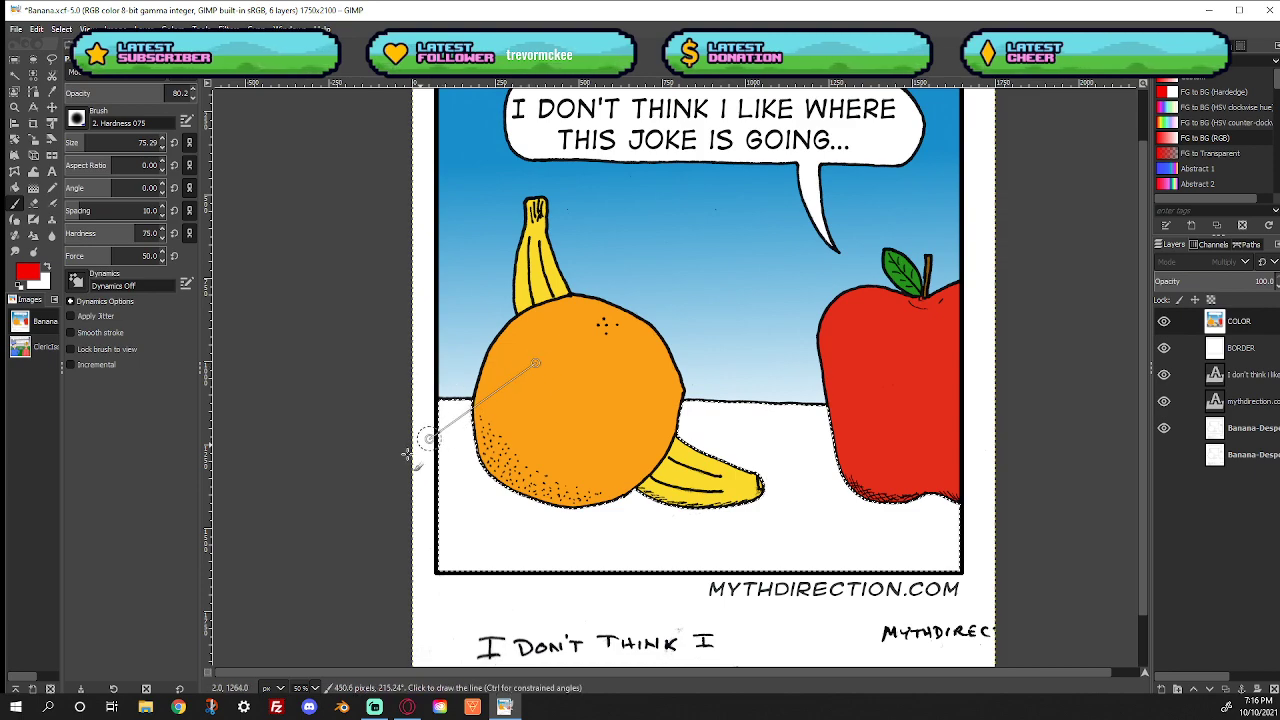
{"action": "left_click_drag", "start_coordinate": [470, 402], "coordinate": [352, 496]}
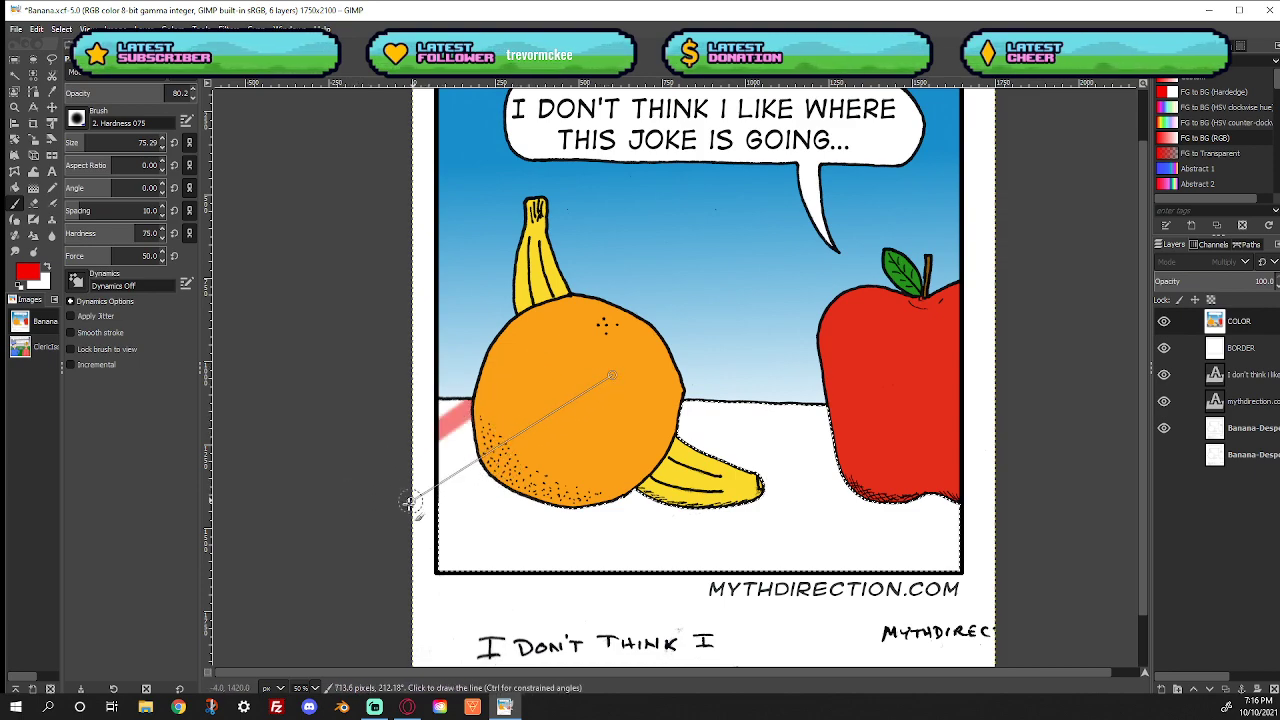
{"action": "left_click_drag", "start_coordinate": [488, 455], "coordinate": [364, 548]}
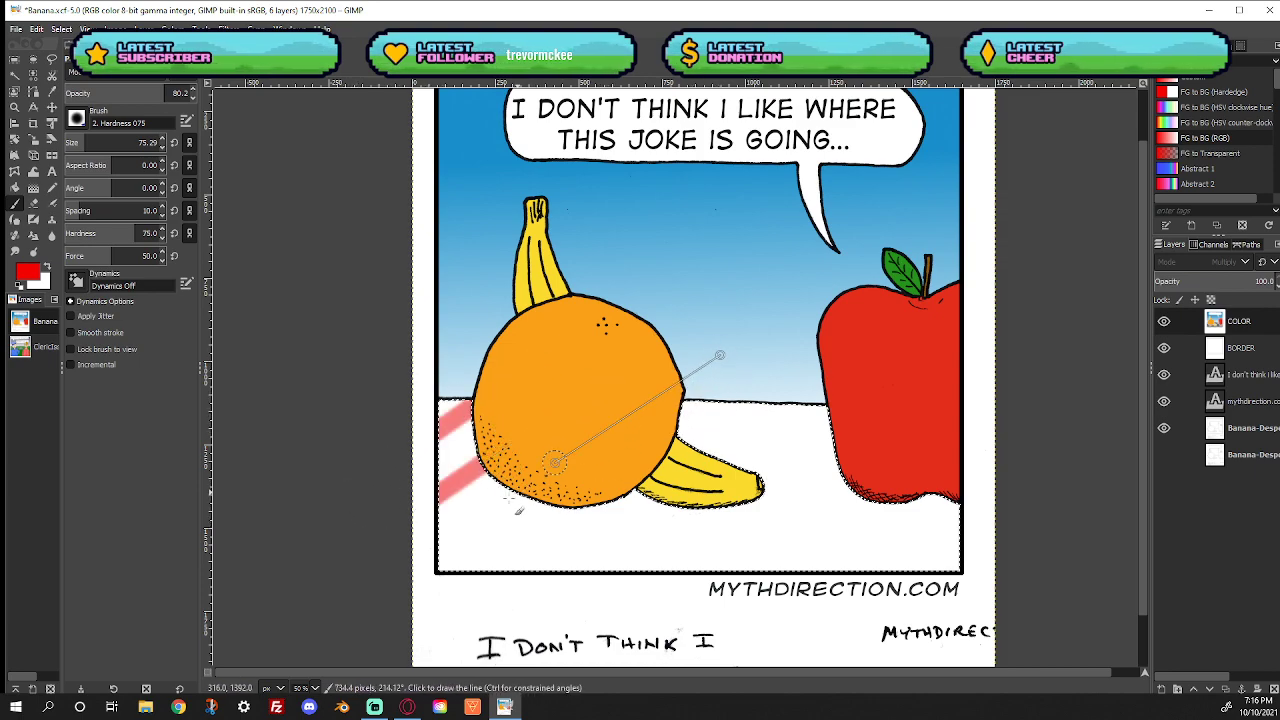
{"action": "left_click", "coordinate": [386, 594], "text": "shift"}
{"action": "left_click", "coordinate": [766, 376]}
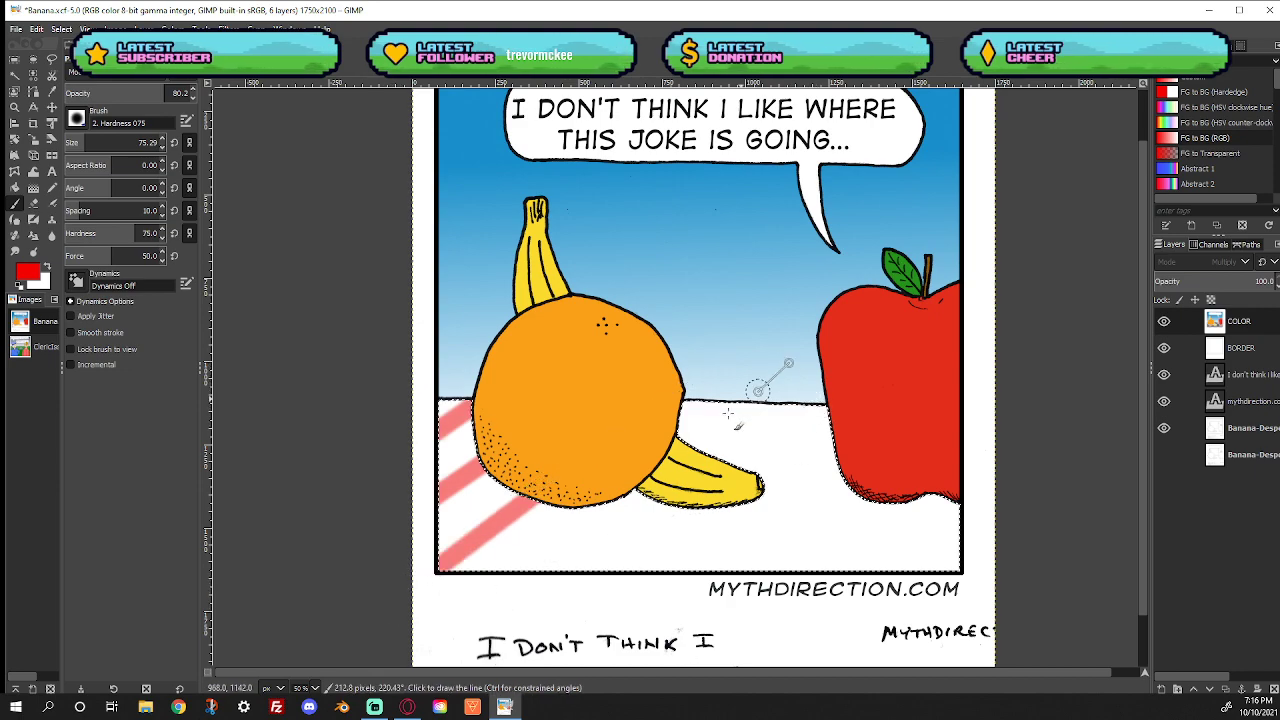
{"action": "left_click", "coordinate": [491, 591], "text": "shift"}
{"action": "left_click", "coordinate": [836, 398]}
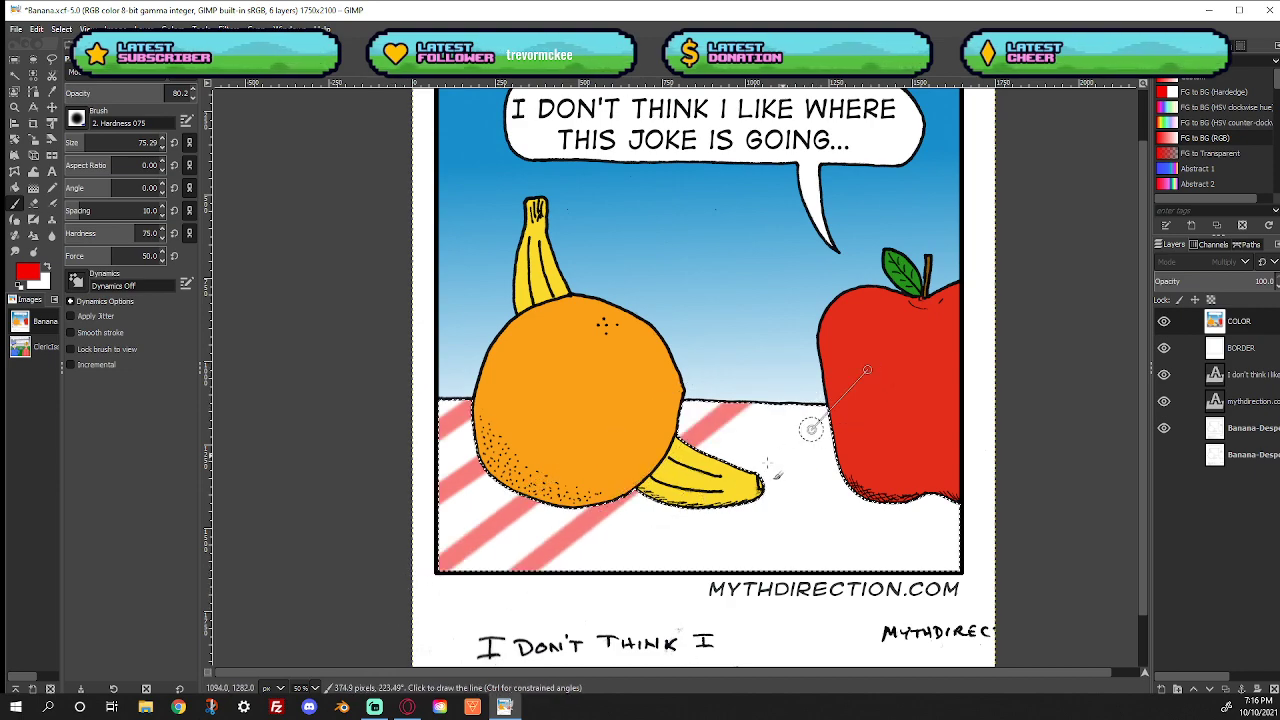
{"action": "left_click", "coordinate": [591, 597], "text": "shift"}
{"action": "left_click", "coordinate": [942, 376]}
{"action": "left_click", "coordinate": [700, 610], "text": "shift"}
{"action": "left_click", "coordinate": [1049, 373]}
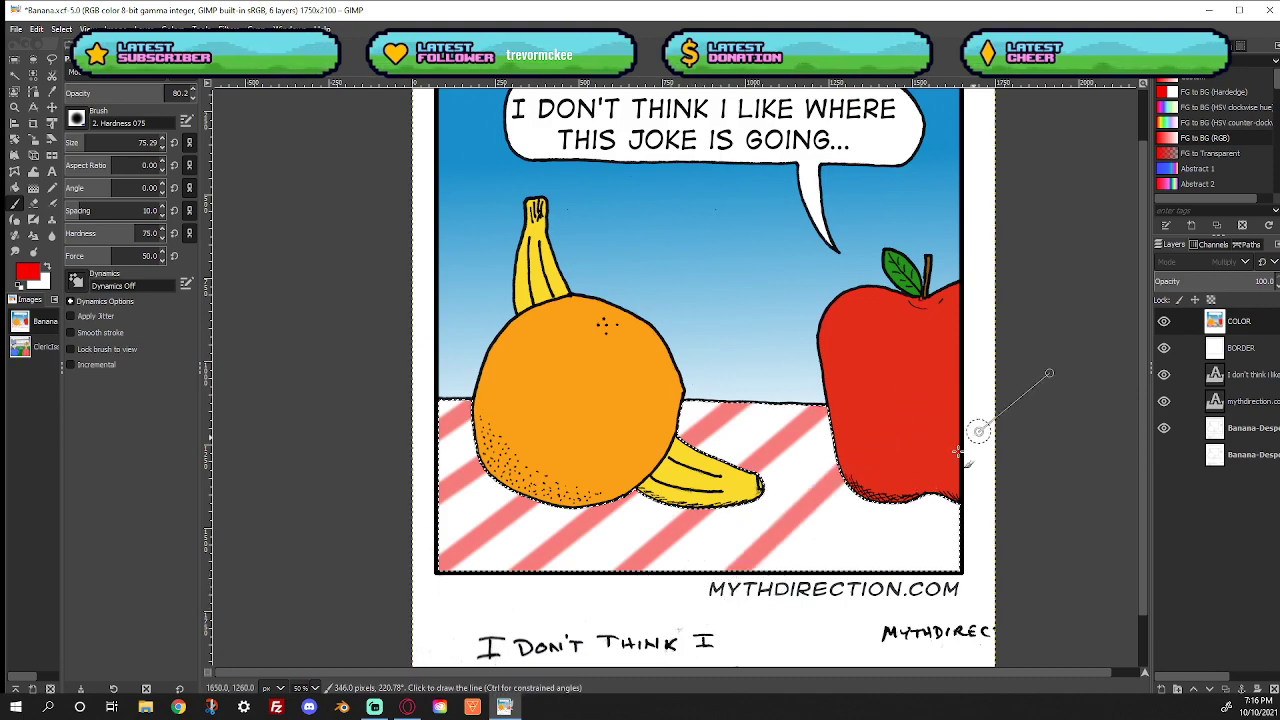
{"action": "left_click", "coordinate": [805, 610], "text": "shift"}
{"action": "left_click", "coordinate": [1110, 410]}
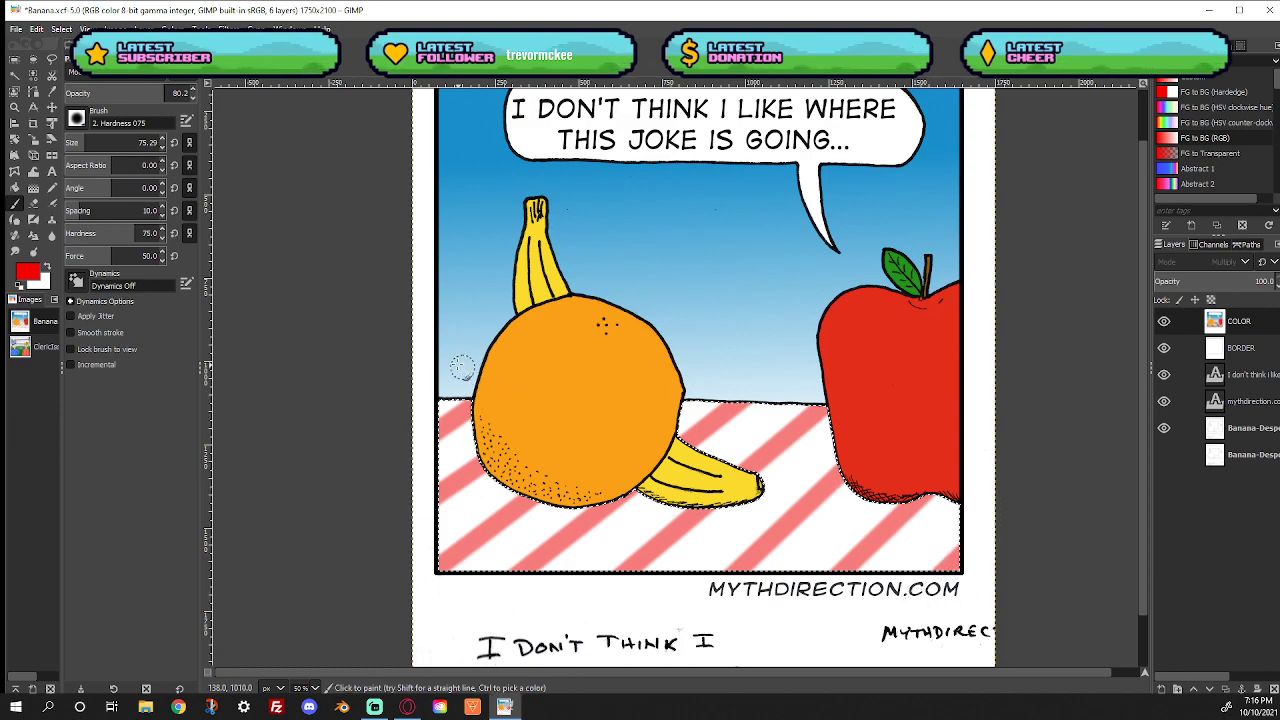
Paint straight red stripes falling to the right across the first set to complete the tablecloth checks, and clear the selection
{"action": "left_click", "coordinate": [365, 435]}
{"action": "left_click", "coordinate": [572, 617], "text": "shift"}
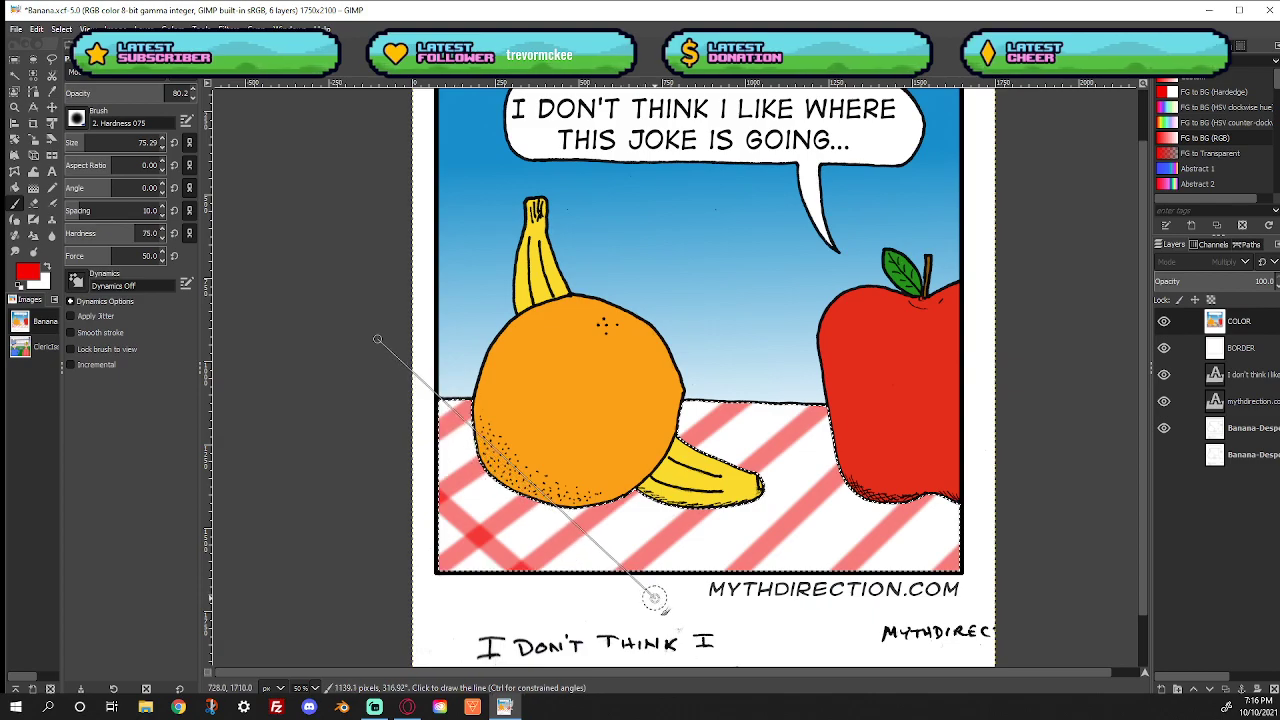
{"action": "left_click", "coordinate": [366, 371]}
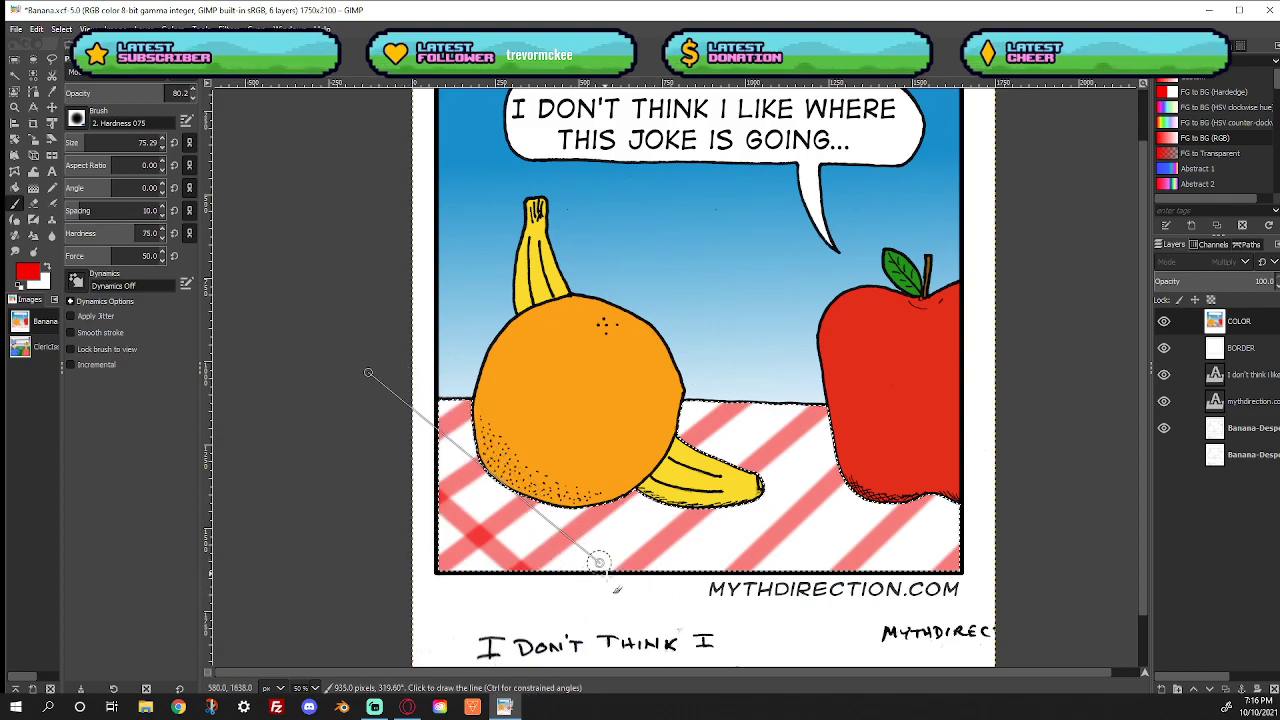
{"action": "left_click", "coordinate": [642, 614], "text": "shift"}
{"action": "left_click", "coordinate": [465, 342]}
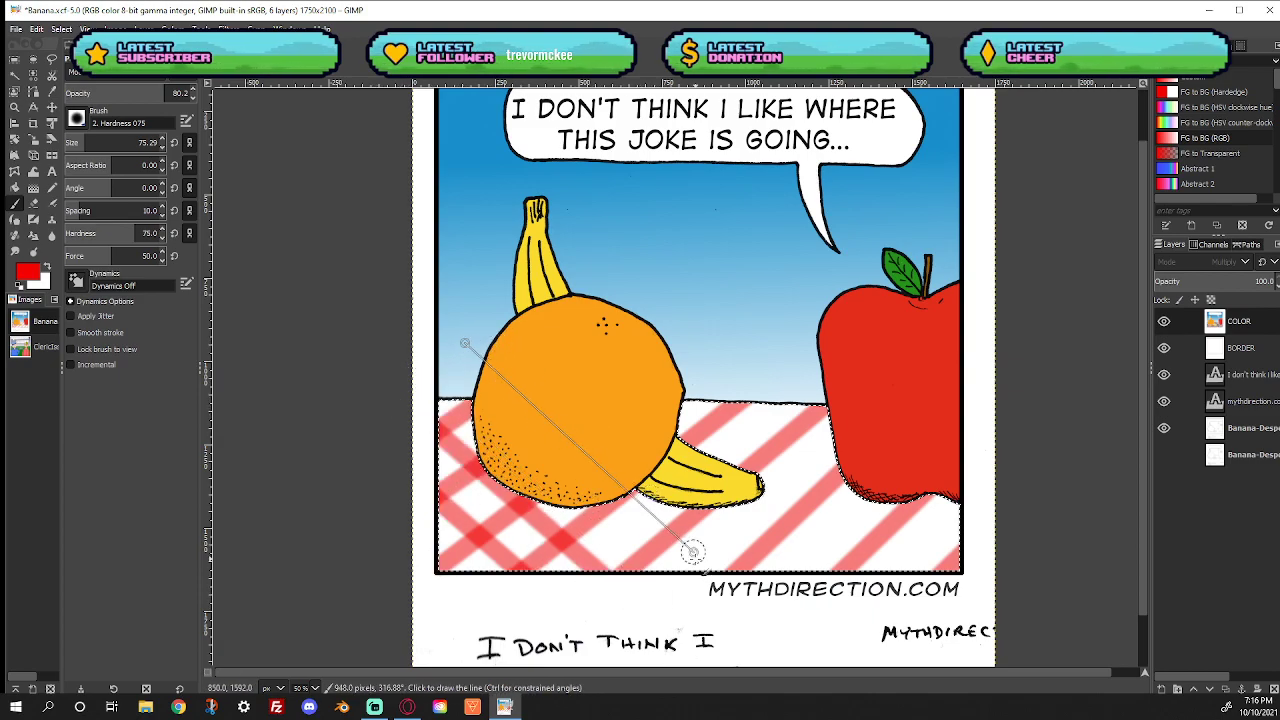
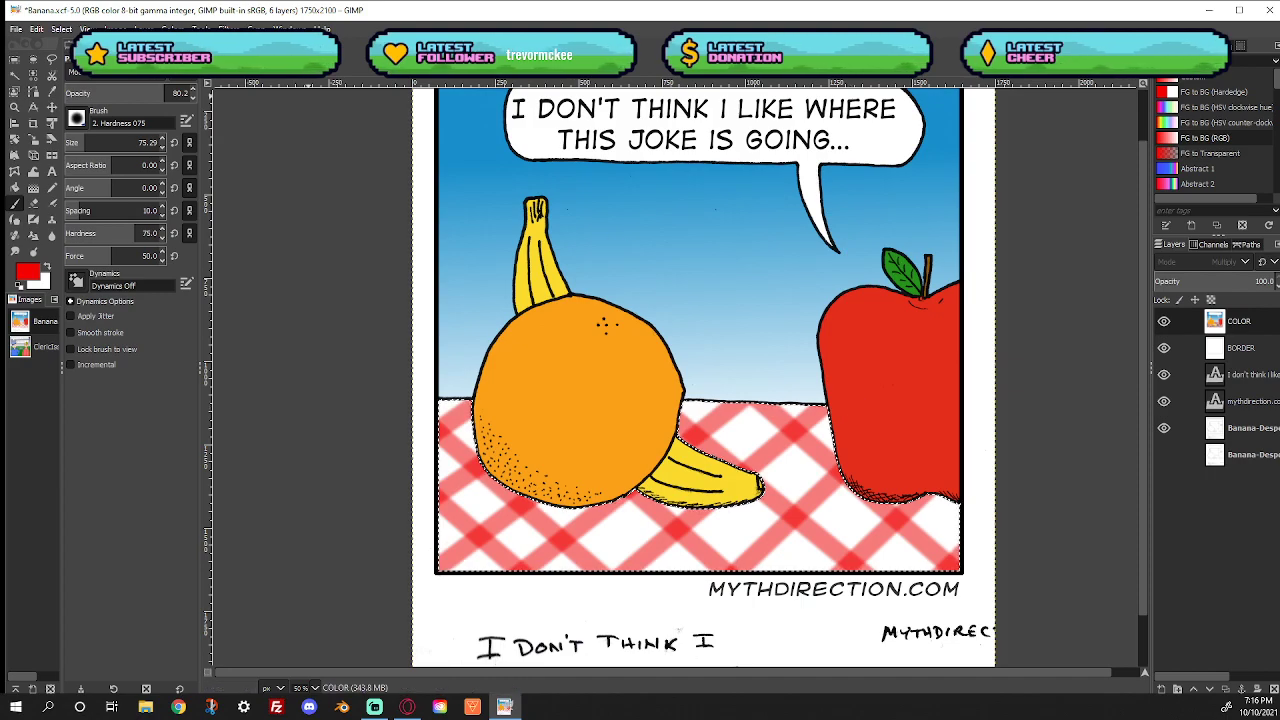
{"action": "left_click", "coordinate": [61, 29]}
{"action": "left_click", "coordinate": [66, 60]}
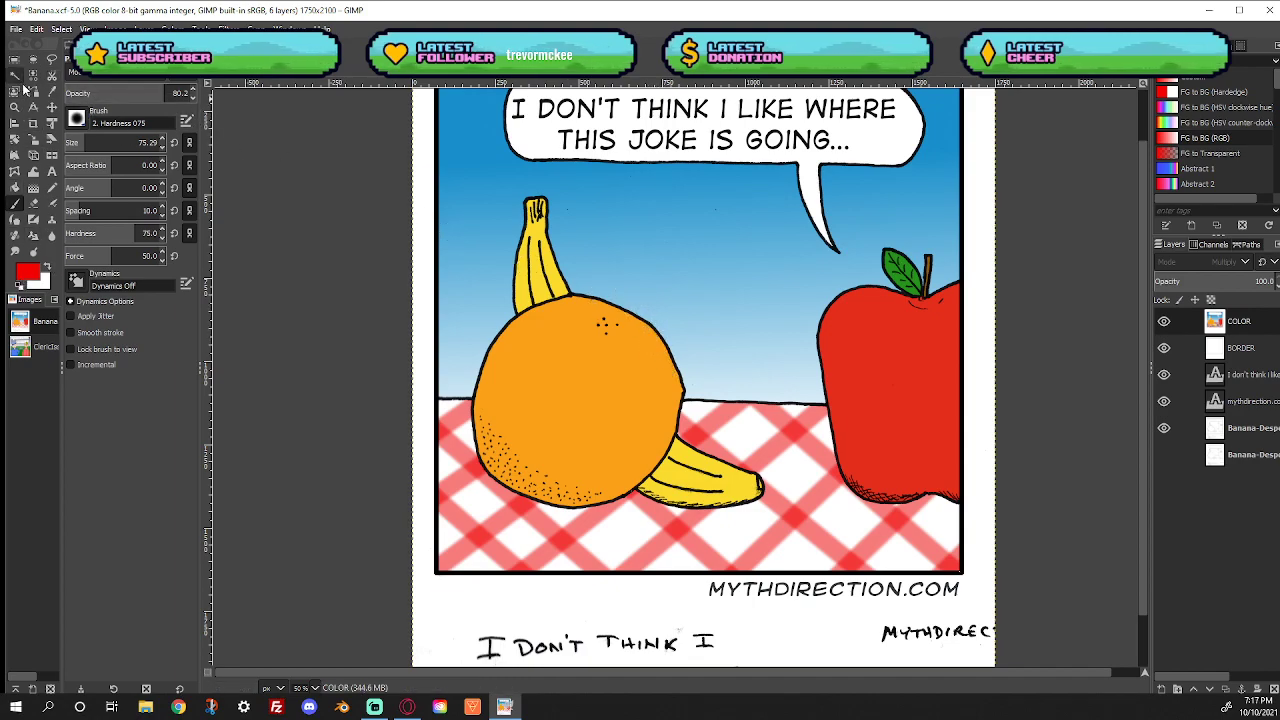
Pick the apple's red as the foreground color and lower its lightness to get a darker shading red
{"action": "left_click", "coordinate": [52, 91]}
{"action": "left_click", "coordinate": [875, 367]}
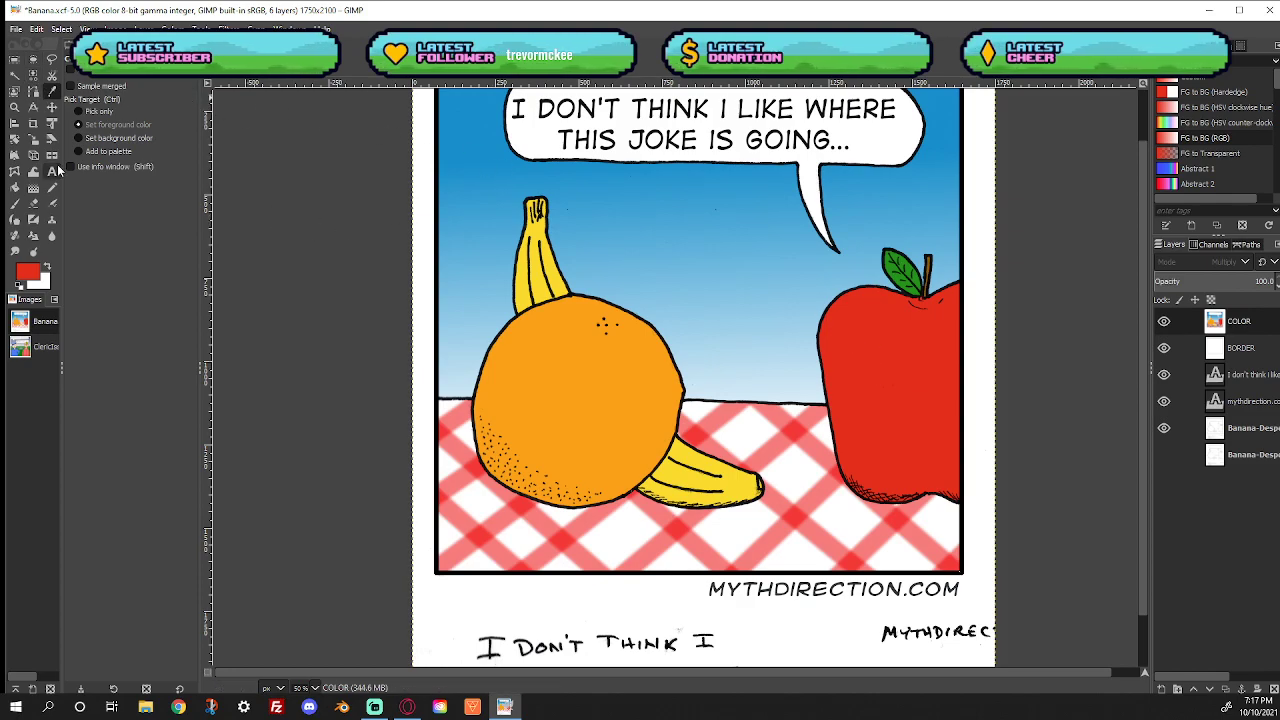
{"action": "left_click", "coordinate": [31, 274]}
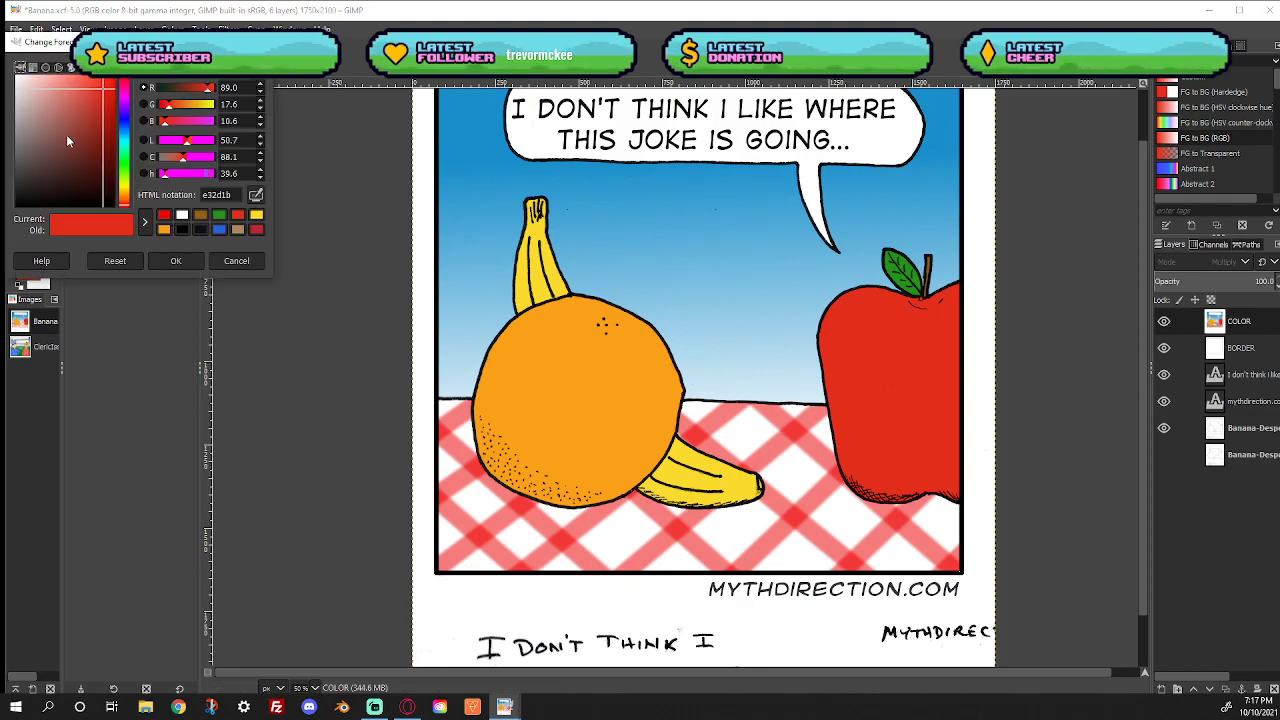
{"action": "left_click_drag", "start_coordinate": [186, 145], "coordinate": [183, 145]}
{"action": "left_click", "coordinate": [178, 259]}
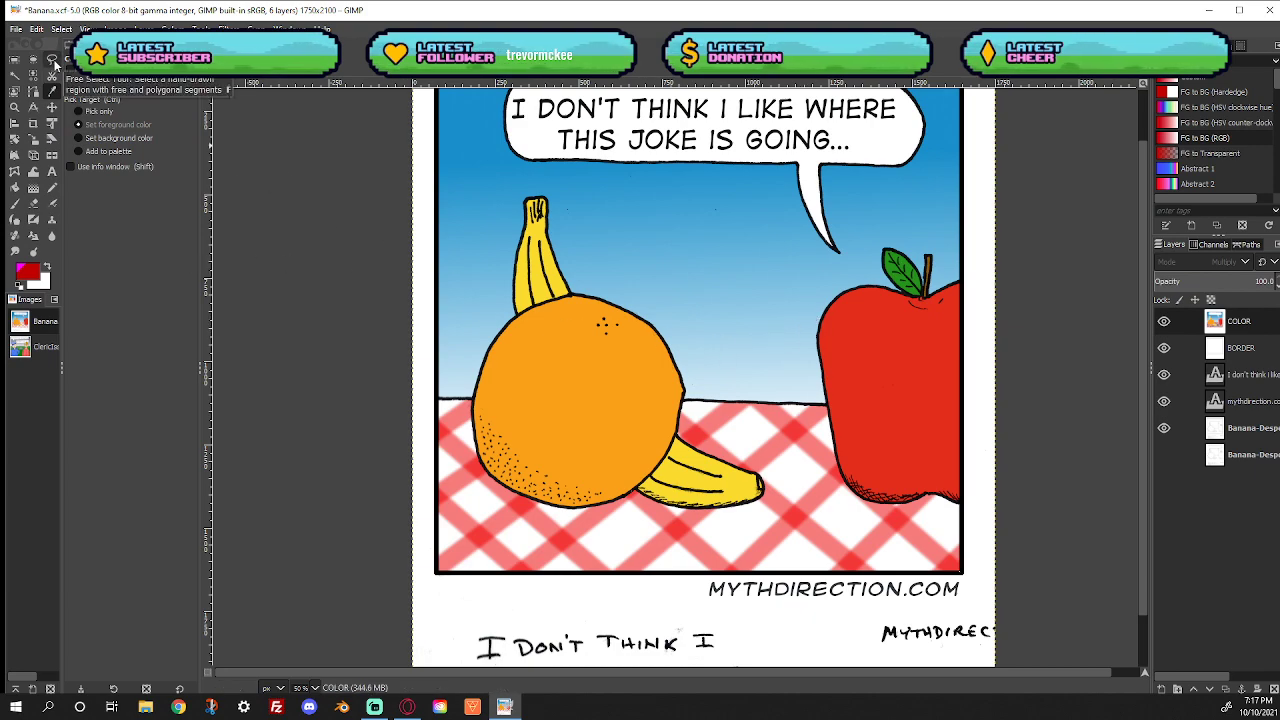
Set up the Paintbrush for shading the apple's stem area, with opacity 100 and size 9.29
{"action": "left_click", "coordinate": [14, 107]}
{"action": "left_click_drag", "start_coordinate": [876, 270], "coordinate": [958, 325]}
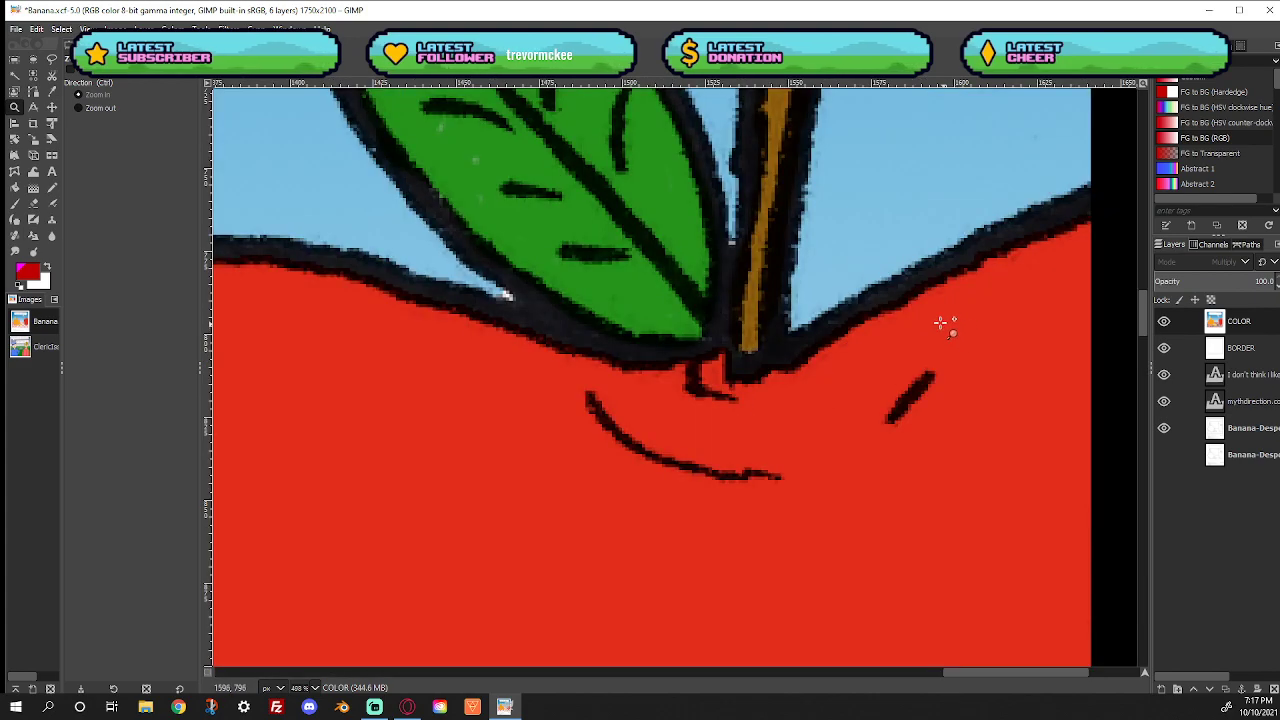
{"action": "left_click", "coordinate": [14, 203]}
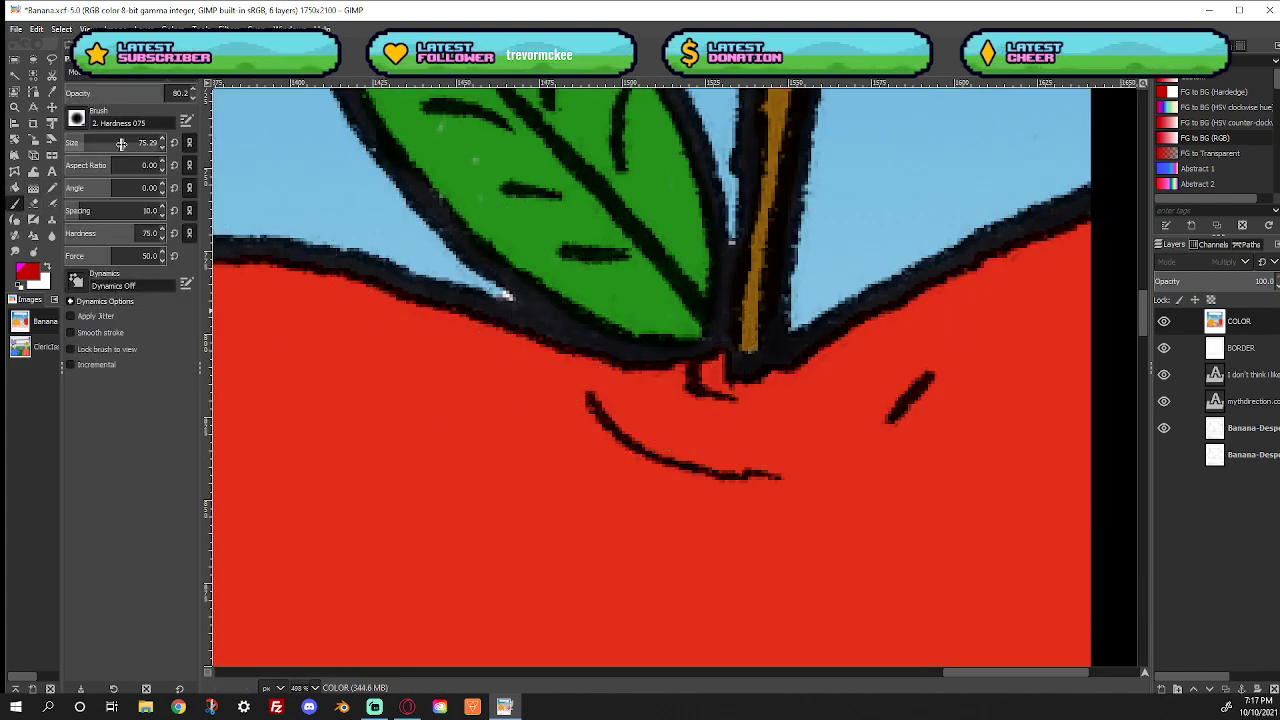
{"action": "left_click_drag", "start_coordinate": [122, 97], "coordinate": [196, 95]}
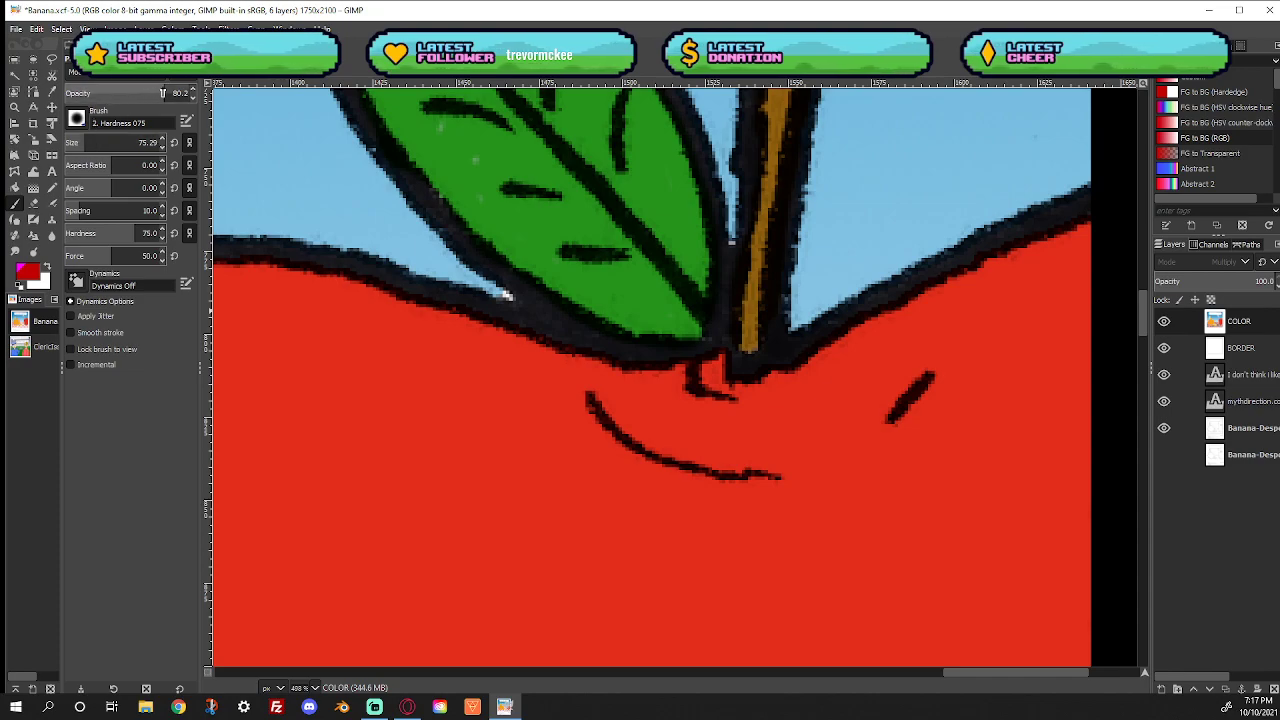
{"action": "scroll", "coordinate": [162, 144], "scroll_direction": "down", "scroll_amount": 20}
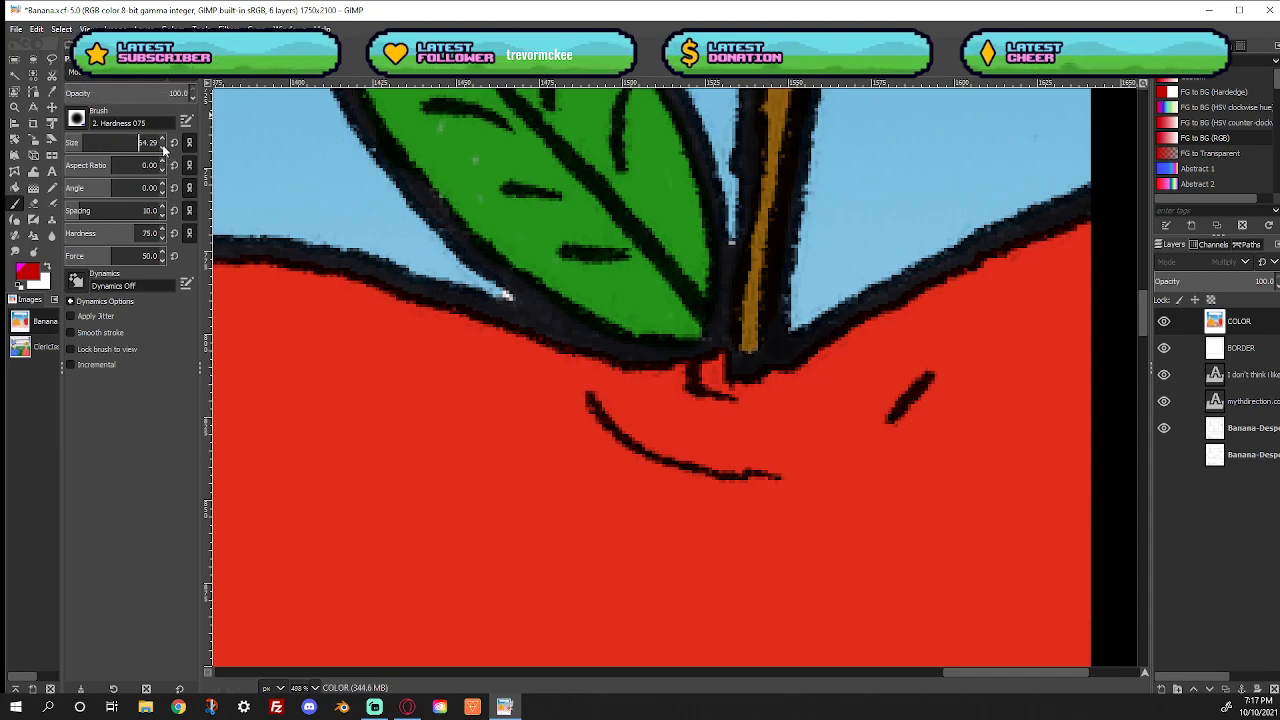
{"action": "scroll", "coordinate": [162, 144], "scroll_direction": "down", "scroll_amount": 7}
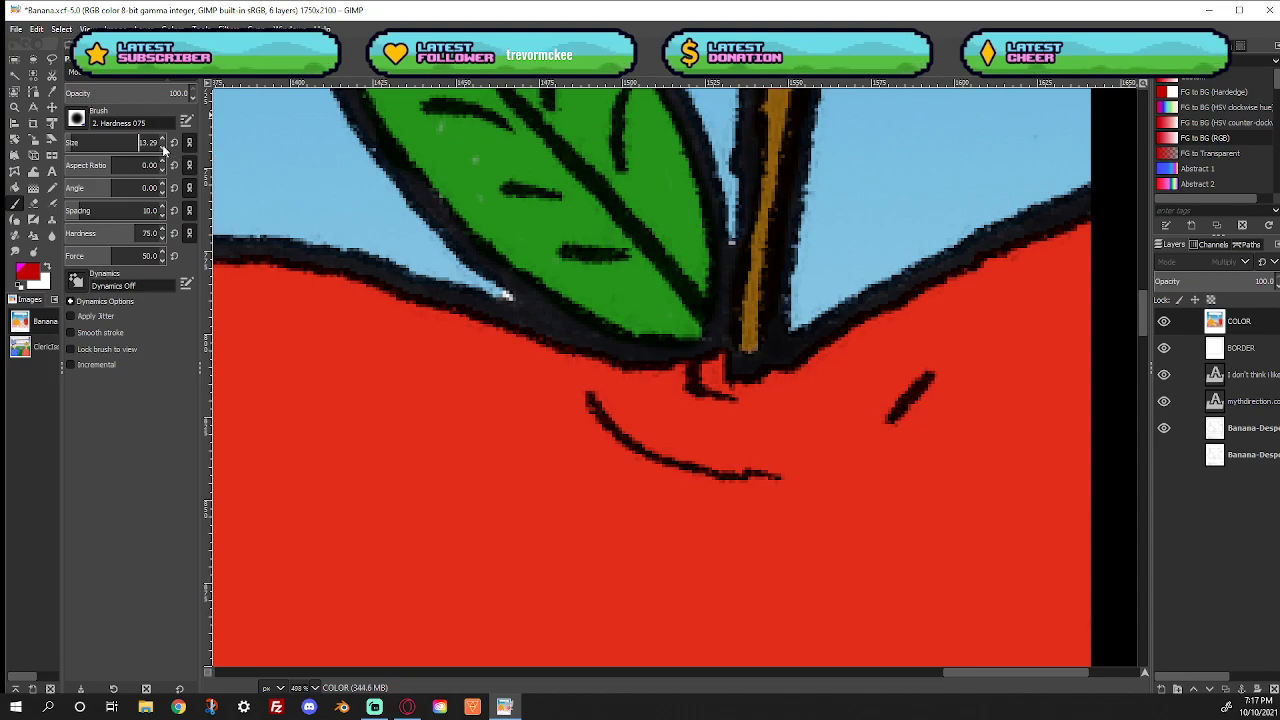
{"action": "left_click", "coordinate": [148, 143]}
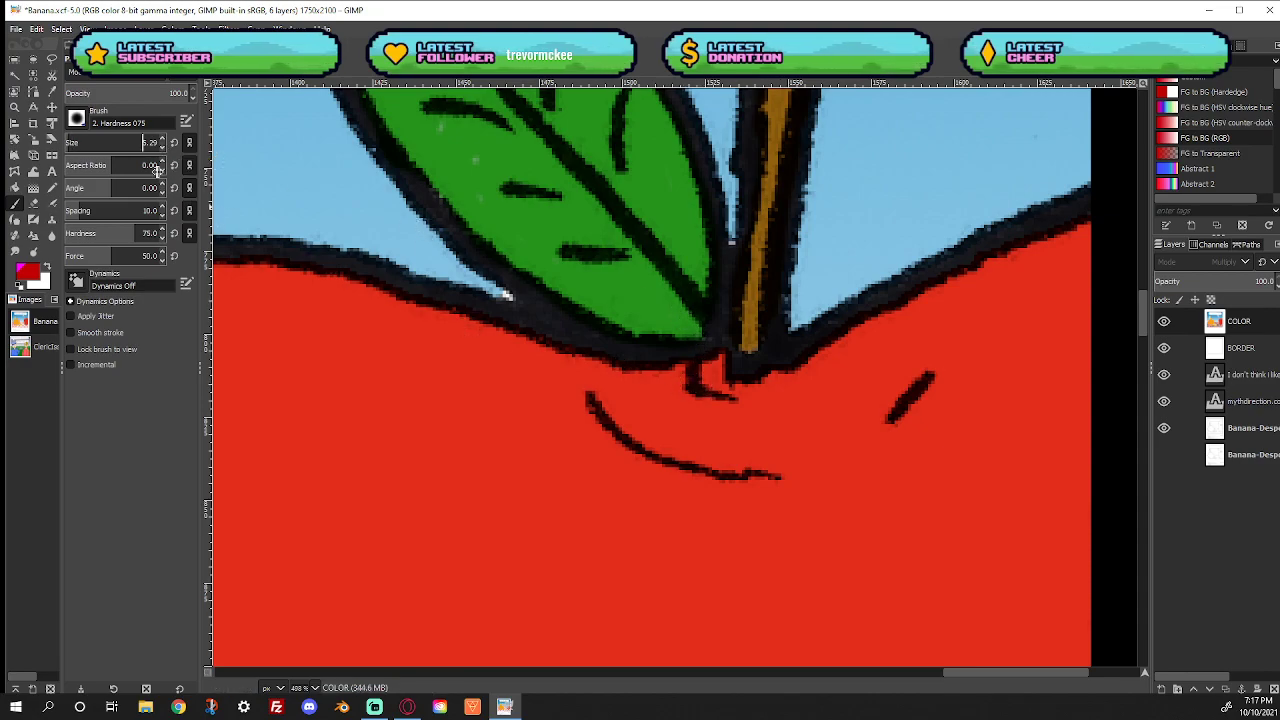
Paint dark red shading under the leaf and stem and along the inner curve of the apple's dimple
{"action": "mouse_move", "coordinate": [707, 370]}
{"action": "left_mouse_down"}
{"action": "mouse_move", "coordinate": [643, 383]}
{"action": "mouse_move", "coordinate": [565, 361]}
{"action": "mouse_move", "coordinate": [489, 314]}
{"action": "mouse_move", "coordinate": [599, 373]}
{"action": "mouse_move", "coordinate": [678, 385]}
{"action": "mouse_move", "coordinate": [723, 367]}
{"action": "mouse_move", "coordinate": [698, 391]}
{"action": "mouse_move", "coordinate": [619, 375]}
{"action": "mouse_move", "coordinate": [541, 332]}
{"action": "mouse_move", "coordinate": [601, 373]}
{"action": "mouse_move", "coordinate": [710, 398]}
{"action": "mouse_move", "coordinate": [761, 378]}
{"action": "mouse_move", "coordinate": [647, 394]}
{"action": "mouse_move", "coordinate": [596, 361]}
{"action": "left_mouse_up"}
{"action": "mouse_move", "coordinate": [931, 326]}
{"action": "left_mouse_down"}
{"action": "mouse_move", "coordinate": [814, 429]}
{"action": "mouse_move", "coordinate": [927, 377]}
{"action": "mouse_move", "coordinate": [915, 385]}
{"action": "mouse_move", "coordinate": [980, 275]}
{"action": "left_mouse_up"}
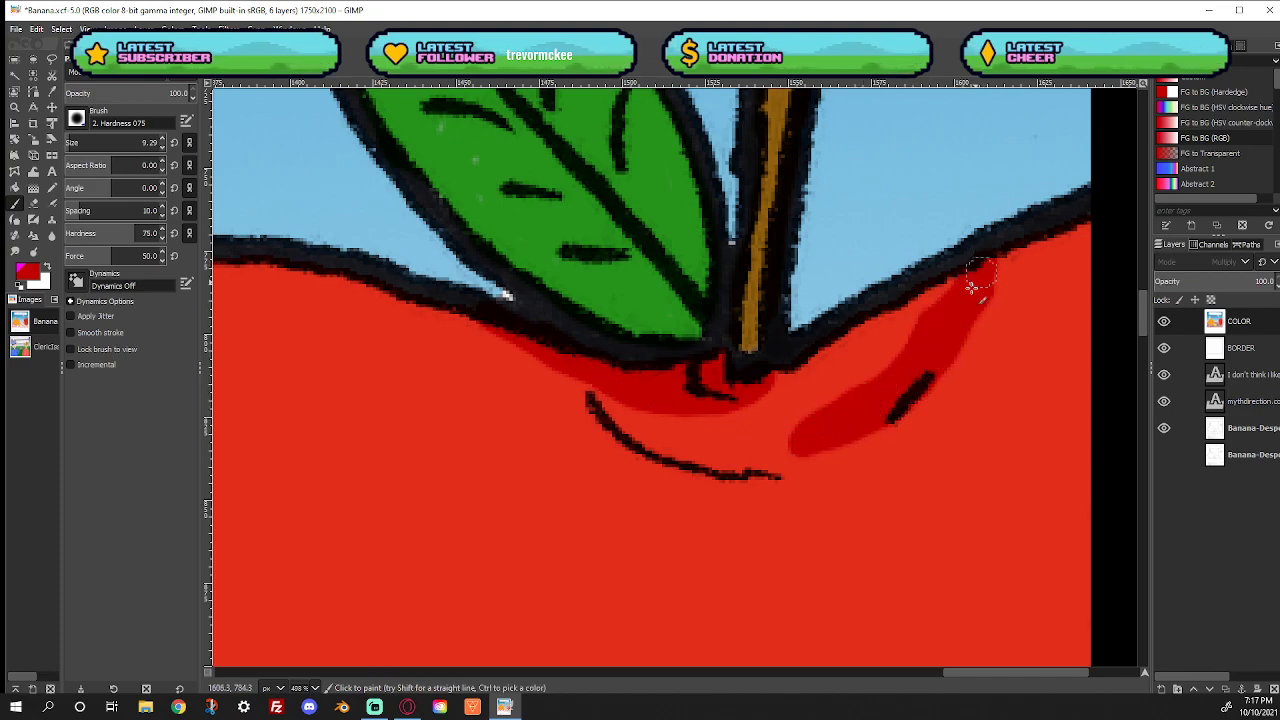
{"action": "mouse_move", "coordinate": [926, 342]}
{"action": "left_mouse_down"}
{"action": "mouse_move", "coordinate": [763, 461]}
{"action": "mouse_move", "coordinate": [717, 465]}
{"action": "mouse_move", "coordinate": [869, 405]}
{"action": "mouse_move", "coordinate": [947, 298]}
{"action": "left_mouse_up"}
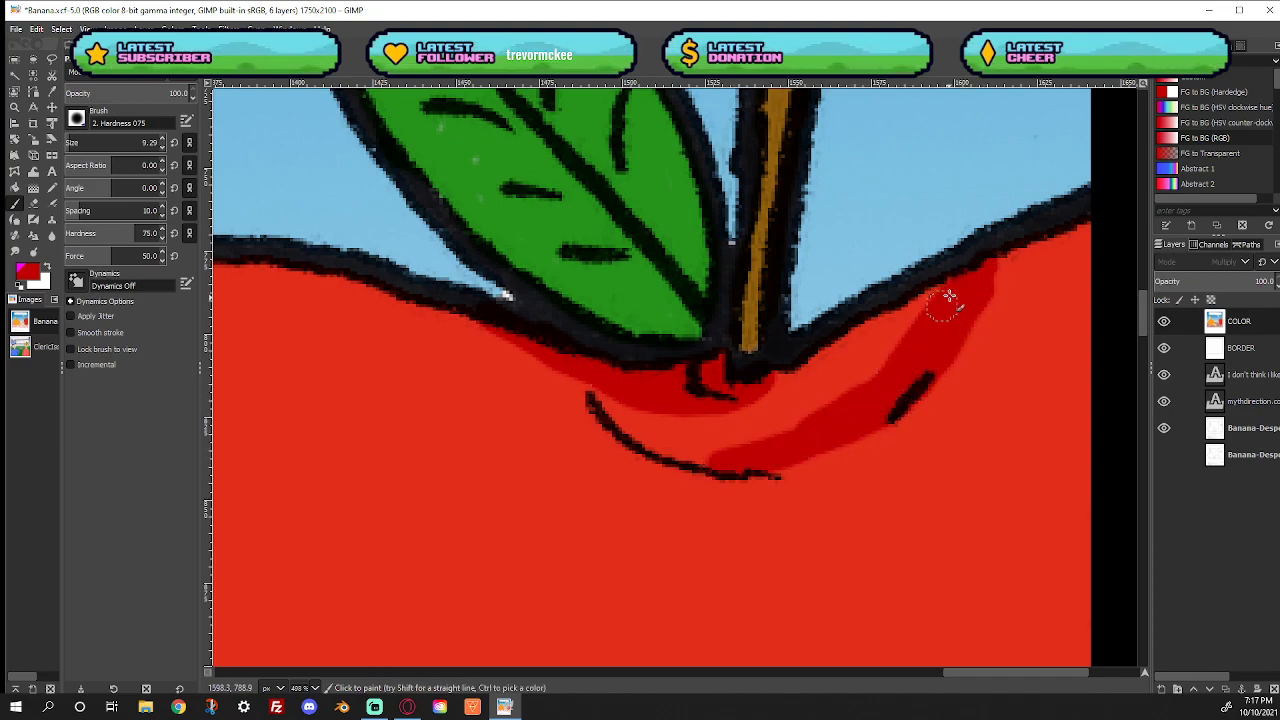
{"action": "mouse_move", "coordinate": [923, 356]}
{"action": "left_mouse_down"}
{"action": "mouse_move", "coordinate": [887, 410]}
{"action": "mouse_move", "coordinate": [827, 446]}
{"action": "mouse_move", "coordinate": [751, 465]}
{"action": "mouse_move", "coordinate": [676, 445]}
{"action": "left_mouse_up"}
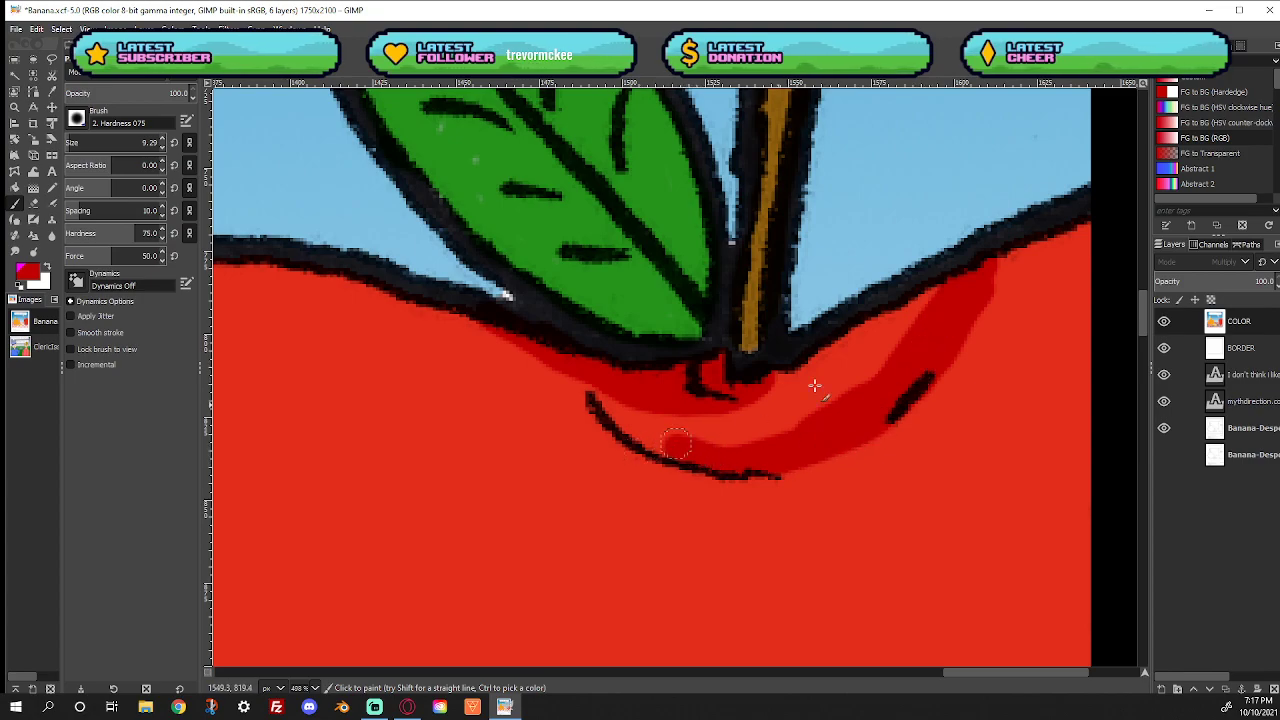
Select the apple's bright red area by color, working at its hatched lower edge
{"action": "right_click", "coordinate": [484, 404]}
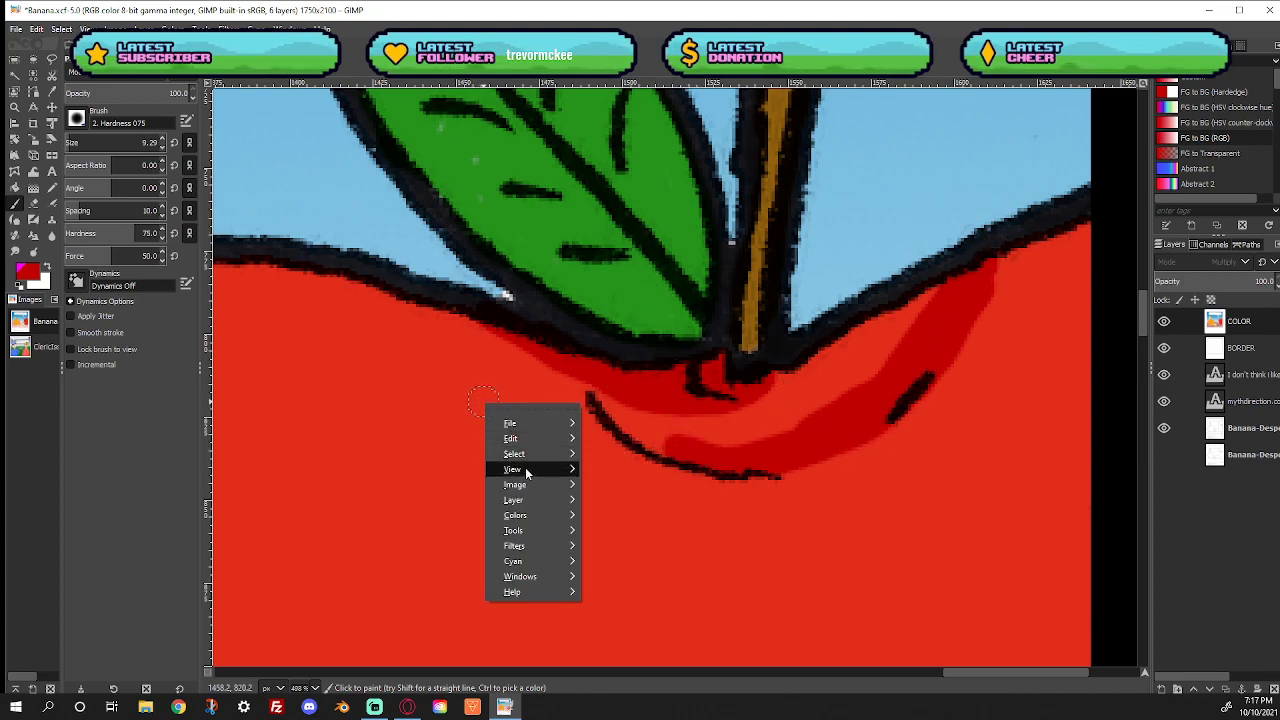
{"action": "mouse_move", "coordinate": [525, 469]}
{"action": "mouse_move", "coordinate": [621, 341]}
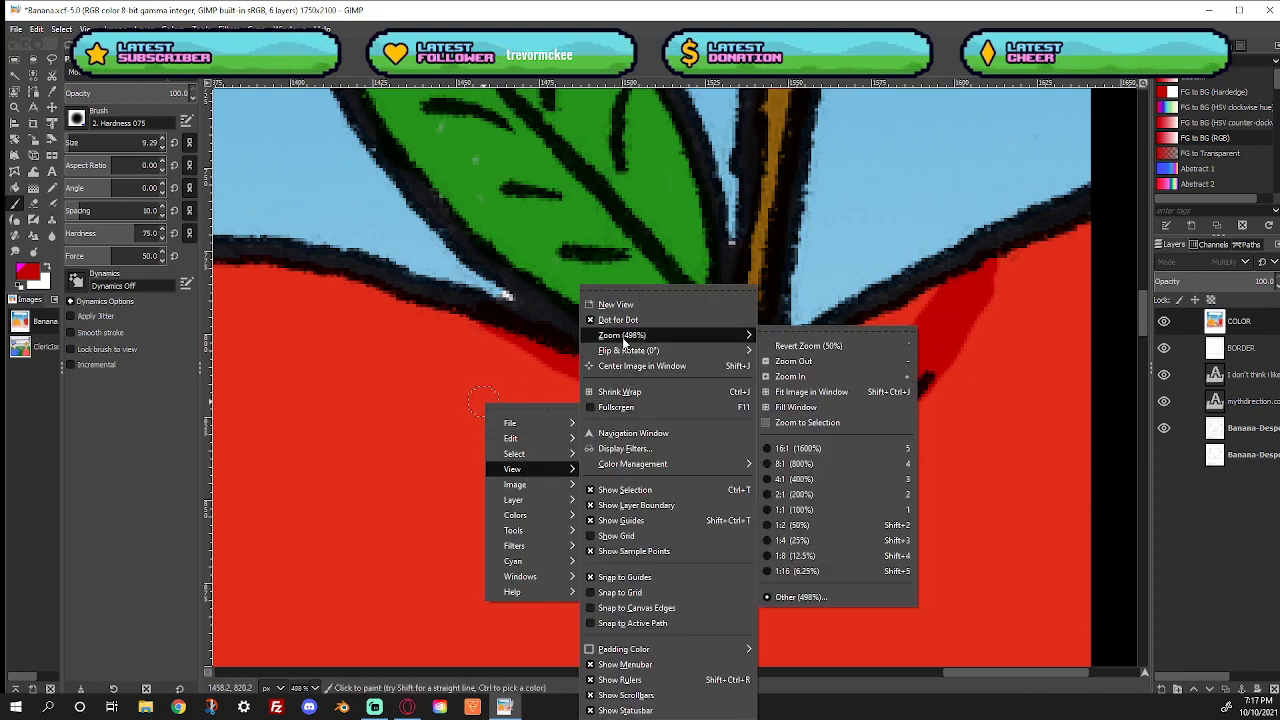
{"action": "left_click", "coordinate": [790, 392]}
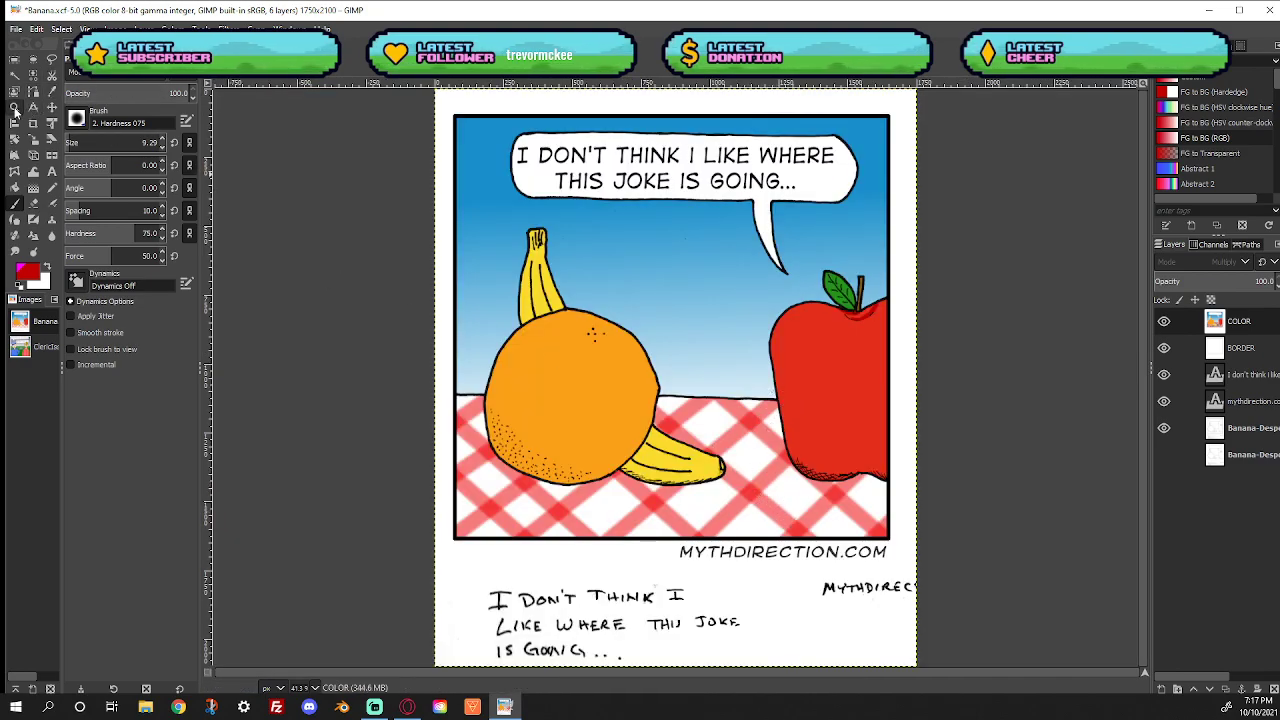
{"action": "left_click", "coordinate": [14, 107]}
{"action": "left_click_drag", "start_coordinate": [778, 441], "coordinate": [905, 517]}
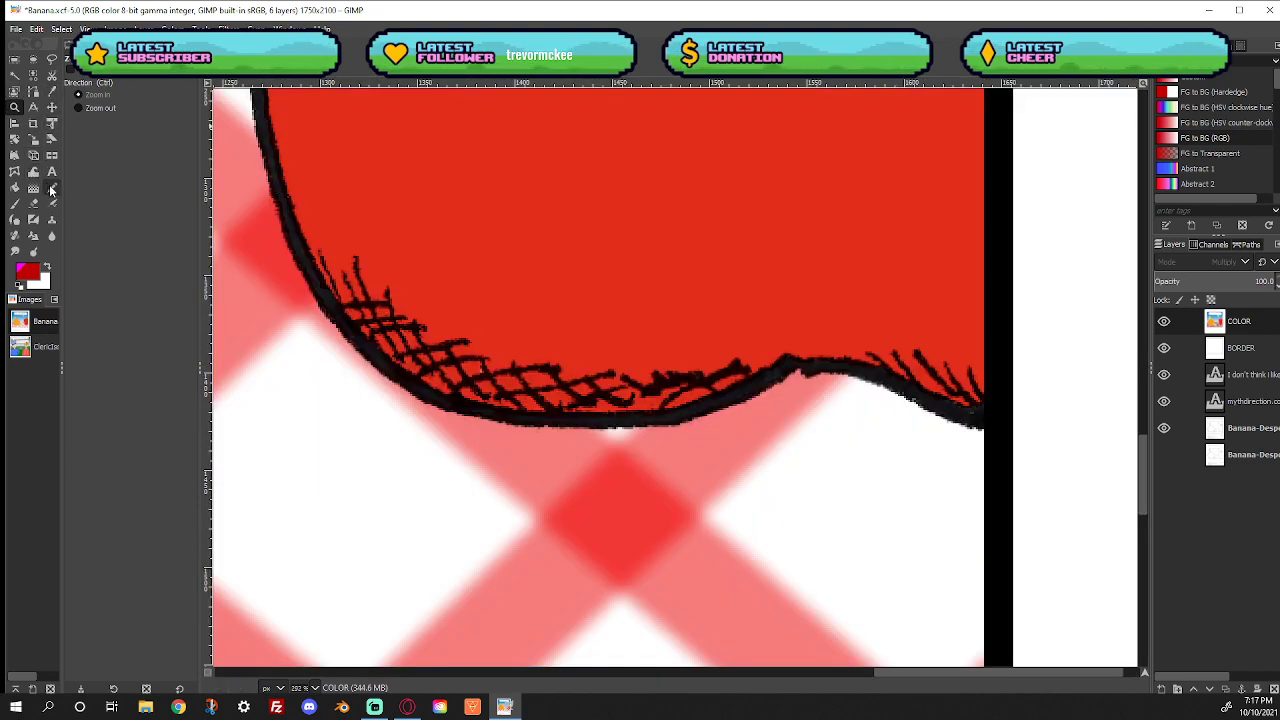
{"action": "left_click", "coordinate": [14, 203]}
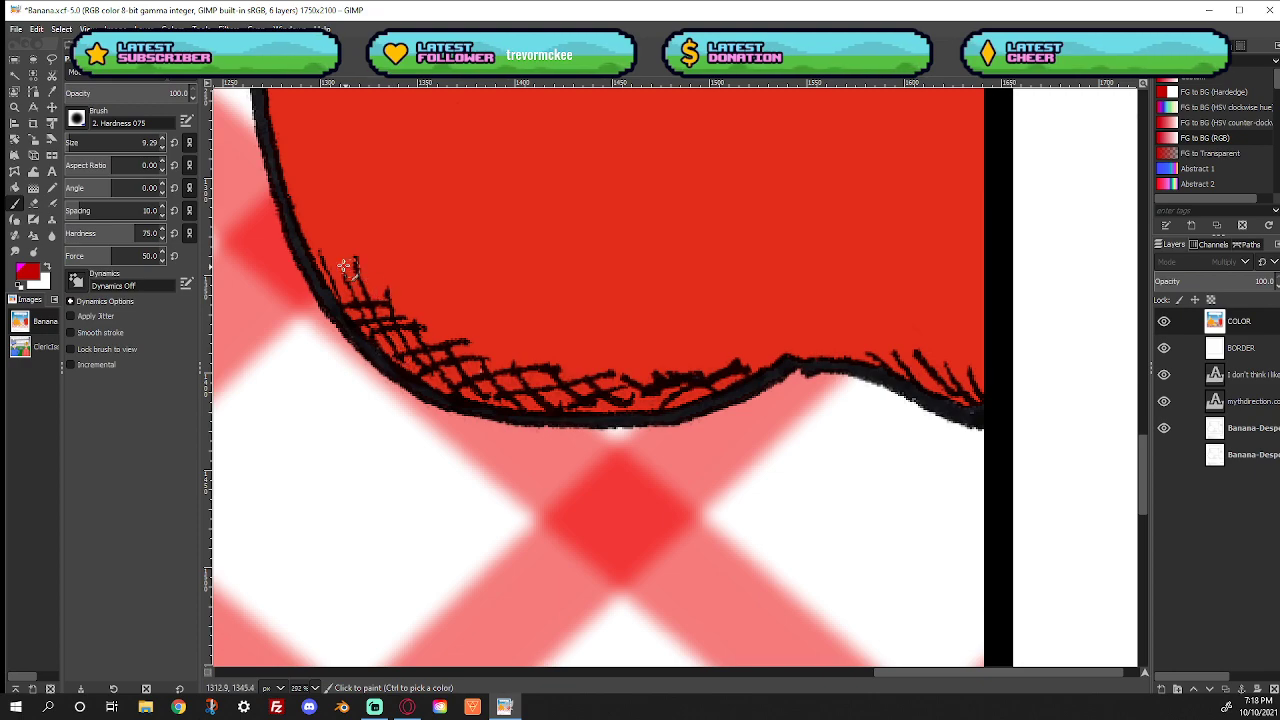
{"action": "left_click", "coordinate": [15, 75]}
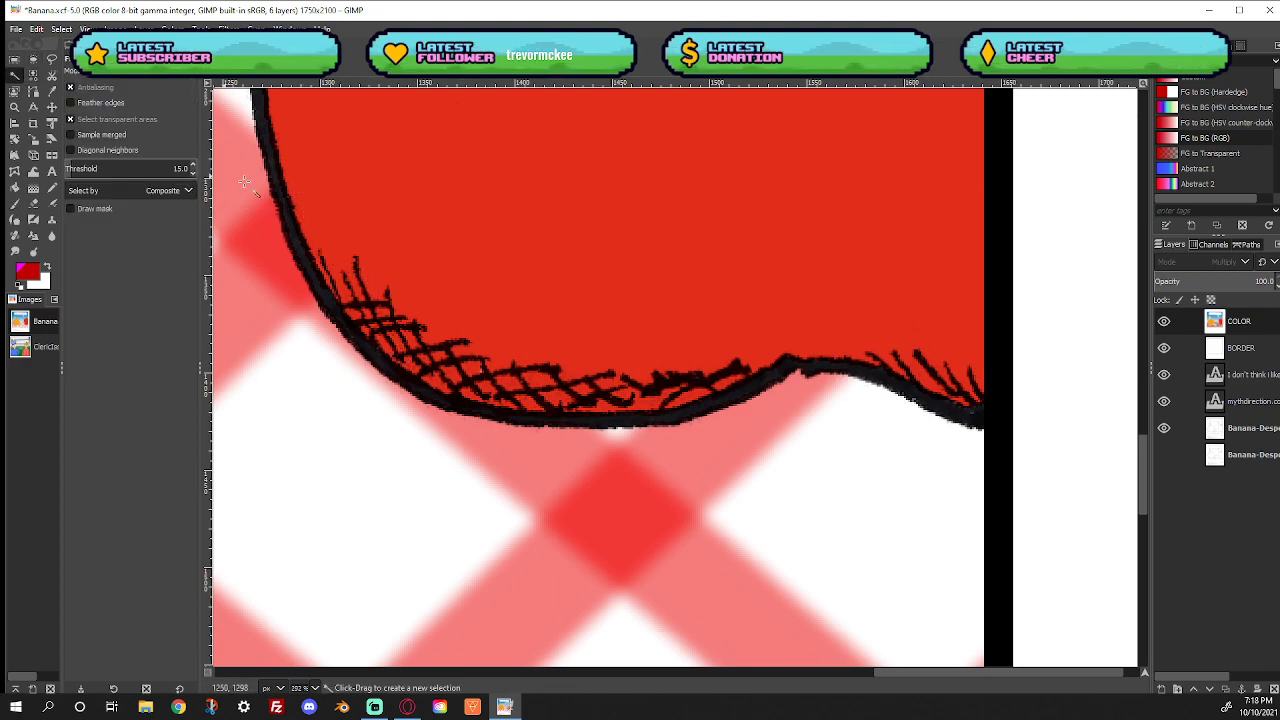
{"action": "left_click", "coordinate": [34, 74]}
{"action": "left_click", "coordinate": [400, 220]}
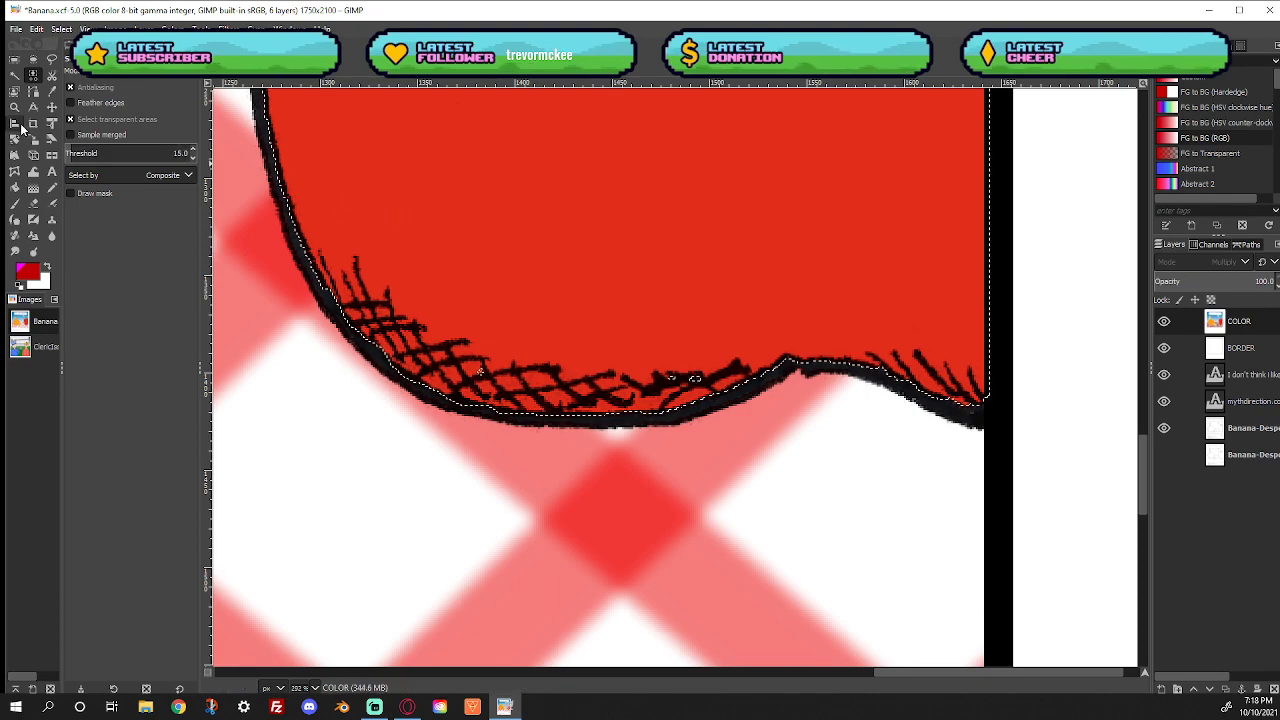
Paint dark red shading along the apple's hatched lower edge and up its outer side with the Paintbrush at size 25.29
{"action": "left_click", "coordinate": [15, 203]}
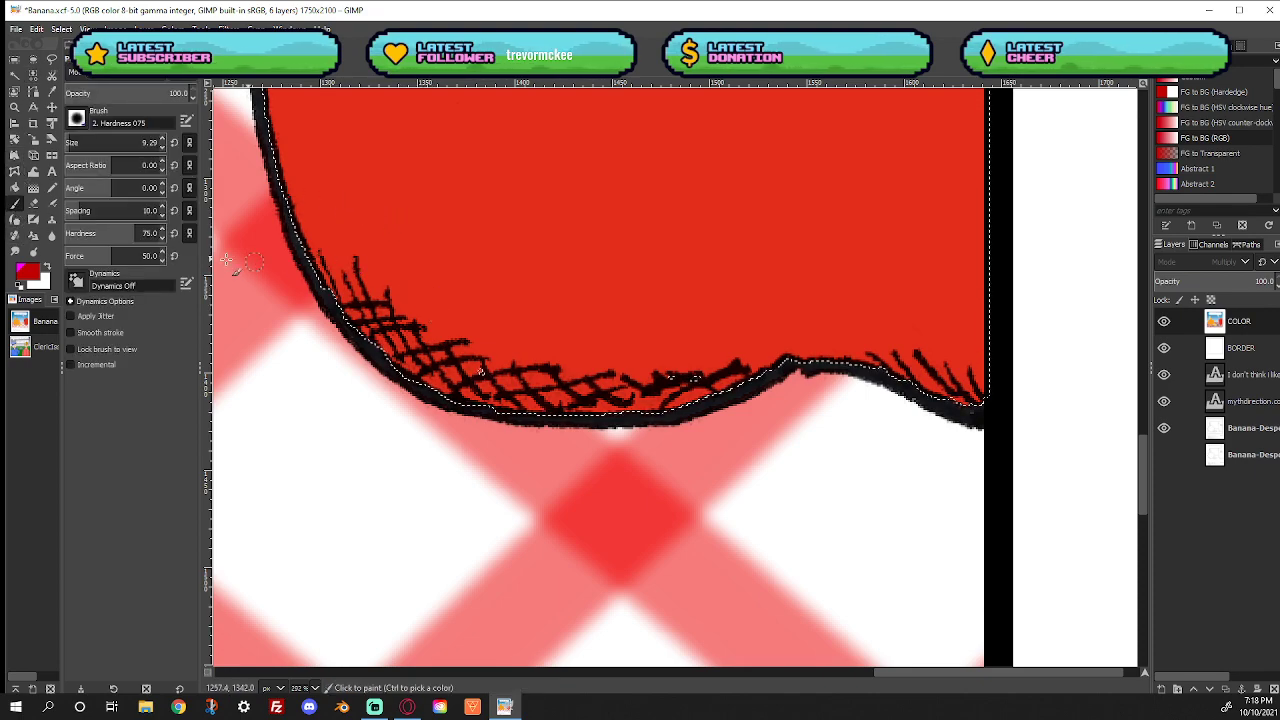
{"action": "scroll", "coordinate": [160, 137], "scroll_direction": "up", "scroll_amount": 6}
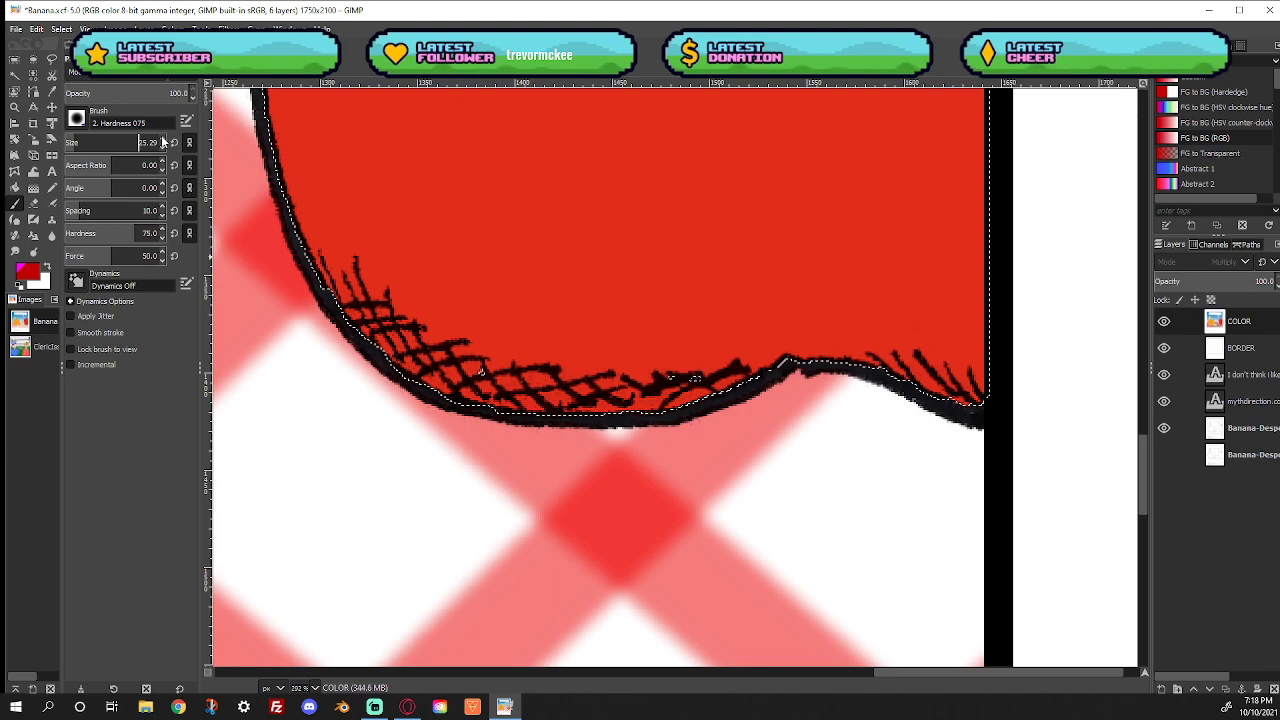
{"action": "mouse_move", "coordinate": [353, 261]}
{"action": "left_mouse_down"}
{"action": "mouse_move", "coordinate": [311, 218]}
{"action": "mouse_move", "coordinate": [384, 323]}
{"action": "mouse_move", "coordinate": [544, 392]}
{"action": "mouse_move", "coordinate": [446, 371]}
{"action": "mouse_move", "coordinate": [434, 359]}
{"action": "mouse_move", "coordinate": [598, 387]}
{"action": "mouse_move", "coordinate": [732, 372]}
{"action": "mouse_move", "coordinate": [560, 382]}
{"action": "mouse_move", "coordinate": [738, 362]}
{"action": "mouse_move", "coordinate": [790, 370]}
{"action": "mouse_move", "coordinate": [605, 375]}
{"action": "mouse_move", "coordinate": [469, 333]}
{"action": "mouse_move", "coordinate": [380, 274]}
{"action": "mouse_move", "coordinate": [245, 100]}
{"action": "left_mouse_up"}
{"action": "left_click_drag", "start_coordinate": [898, 672], "coordinate": [914, 673]}
{"action": "mouse_move", "coordinate": [748, 368]}
{"action": "left_mouse_down"}
{"action": "mouse_move", "coordinate": [892, 396]}
{"action": "mouse_move", "coordinate": [923, 387]}
{"action": "mouse_move", "coordinate": [850, 360]}
{"action": "mouse_move", "coordinate": [931, 342]}
{"action": "mouse_move", "coordinate": [859, 365]}
{"action": "mouse_move", "coordinate": [811, 361]}
{"action": "mouse_move", "coordinate": [912, 368]}
{"action": "mouse_move", "coordinate": [885, 369]}
{"action": "mouse_move", "coordinate": [453, 350]}
{"action": "mouse_move", "coordinate": [357, 289]}
{"action": "mouse_move", "coordinate": [220, 110]}
{"action": "left_mouse_up"}
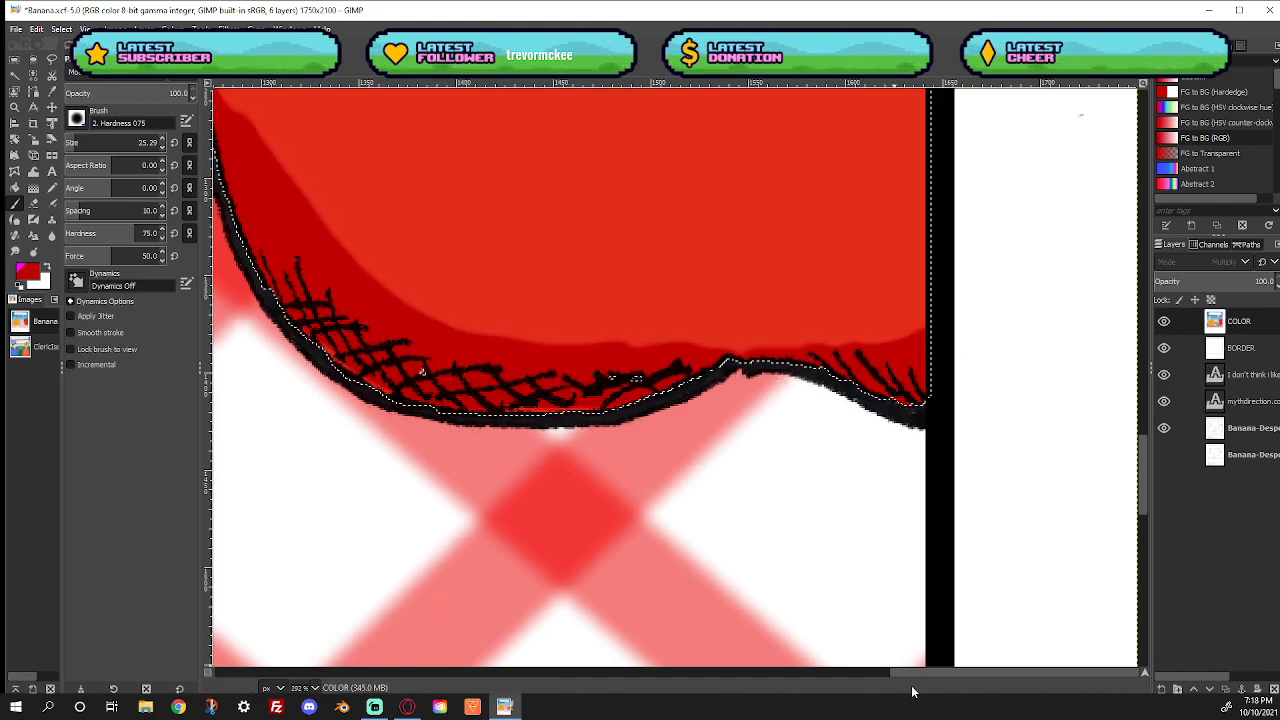
{"action": "left_click_drag", "start_coordinate": [907, 672], "coordinate": [787, 672]}
{"action": "scroll", "coordinate": [891, 463], "scroll_direction": "up", "scroll_amount": 5}
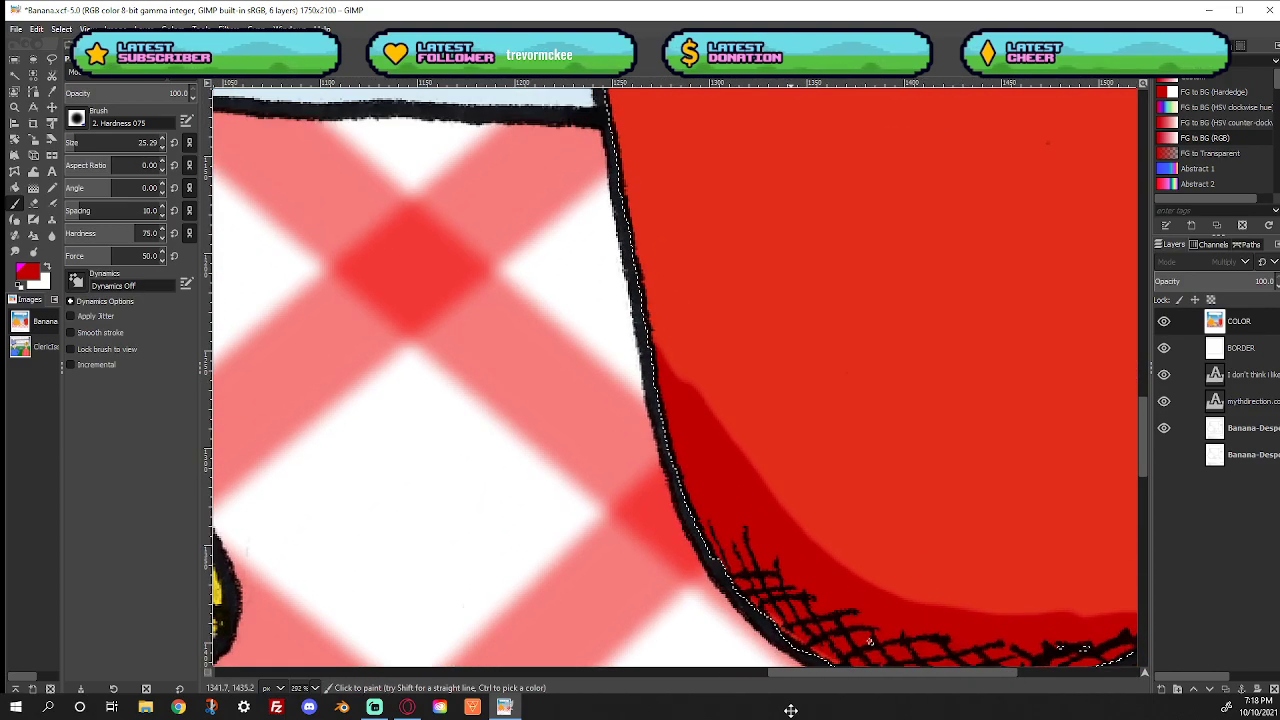
{"action": "mouse_move", "coordinate": [673, 405]}
{"action": "left_mouse_down"}
{"action": "mouse_move", "coordinate": [631, 294]}
{"action": "mouse_move", "coordinate": [660, 360]}
{"action": "left_mouse_up"}
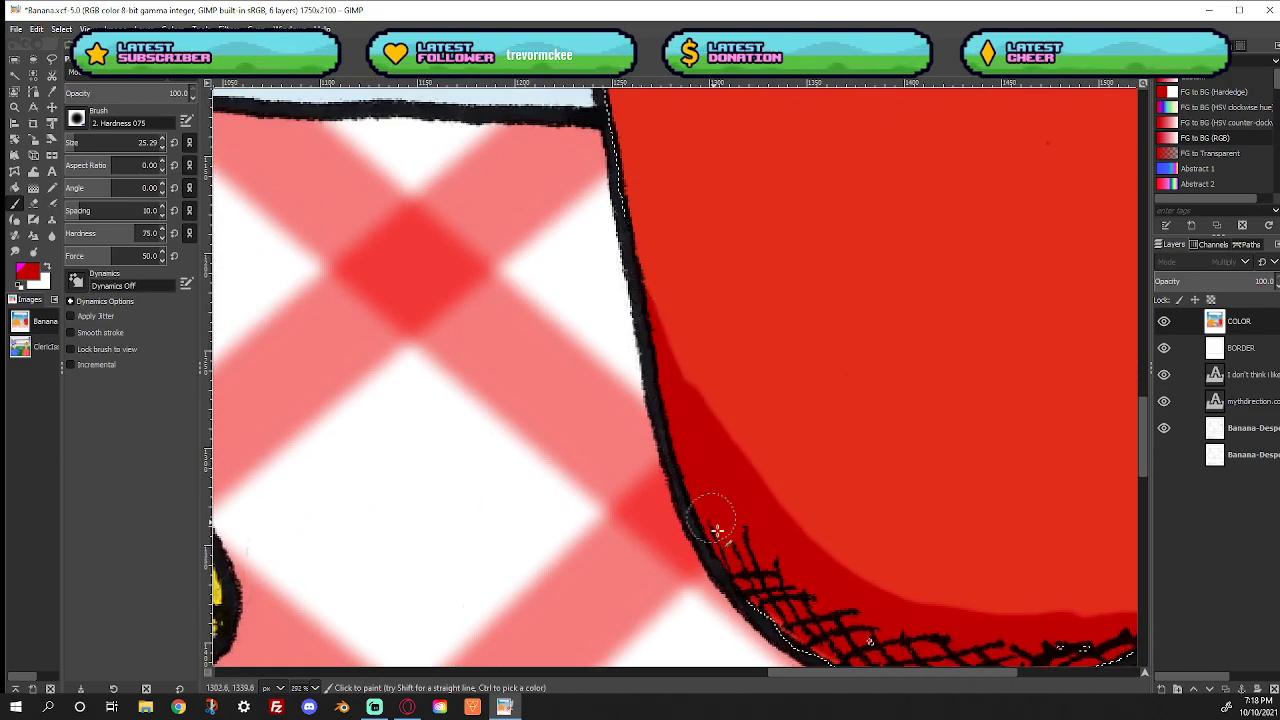
Clear the selection around the apple with the whole comic in view
{"action": "right_click", "coordinate": [790, 268]}
{"action": "mouse_move", "coordinate": [835, 334]}
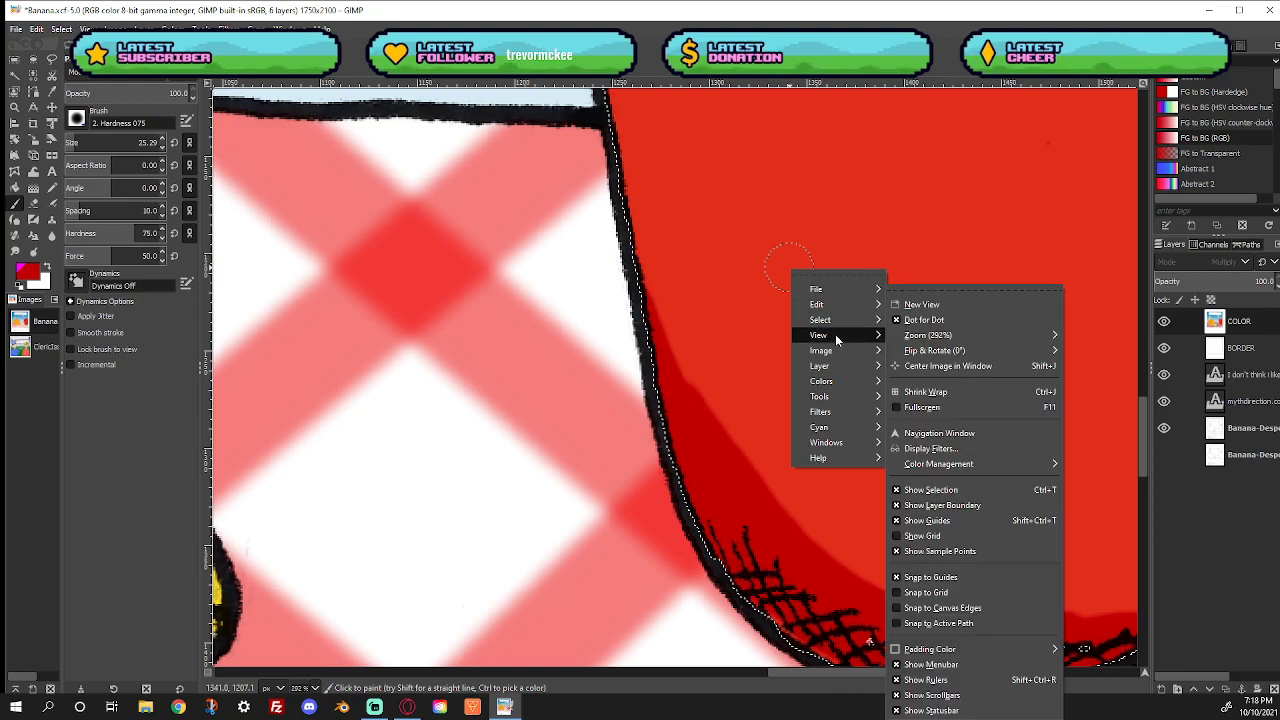
{"action": "mouse_move", "coordinate": [941, 335]}
{"action": "left_click", "coordinate": [1107, 393]}
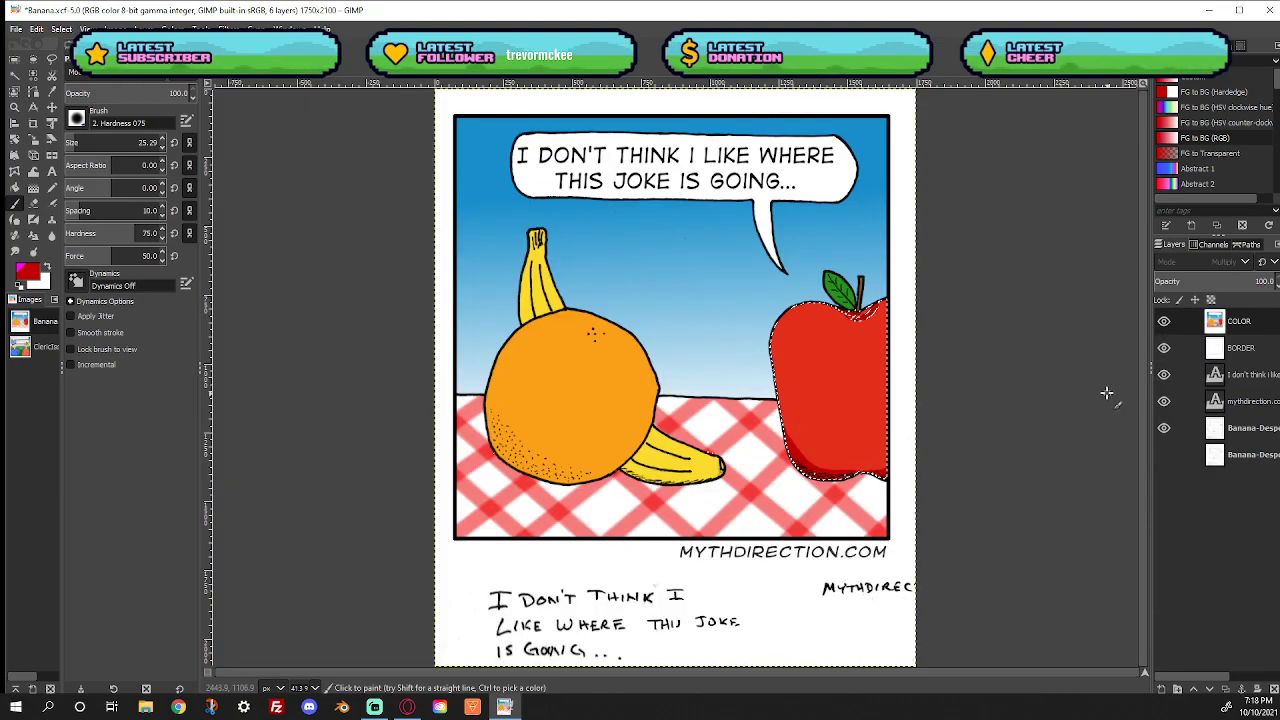
{"action": "left_click", "coordinate": [61, 28]}
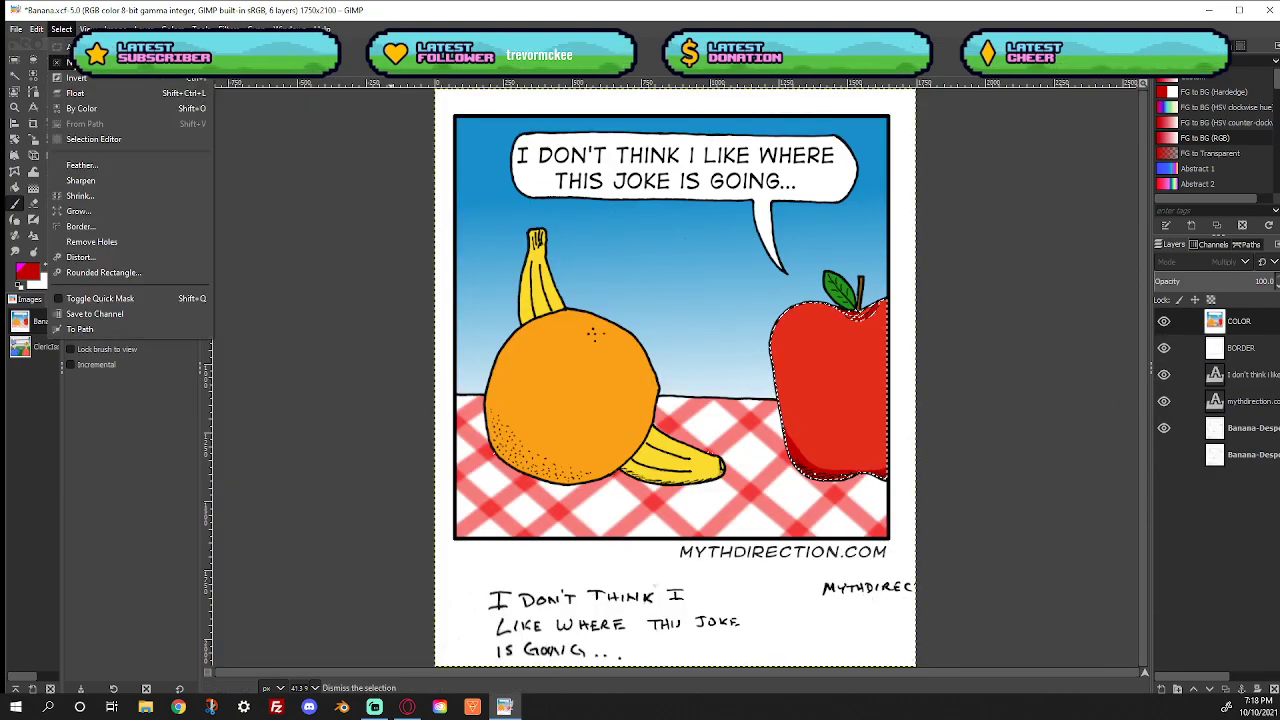
{"action": "left_click", "coordinate": [90, 52]}
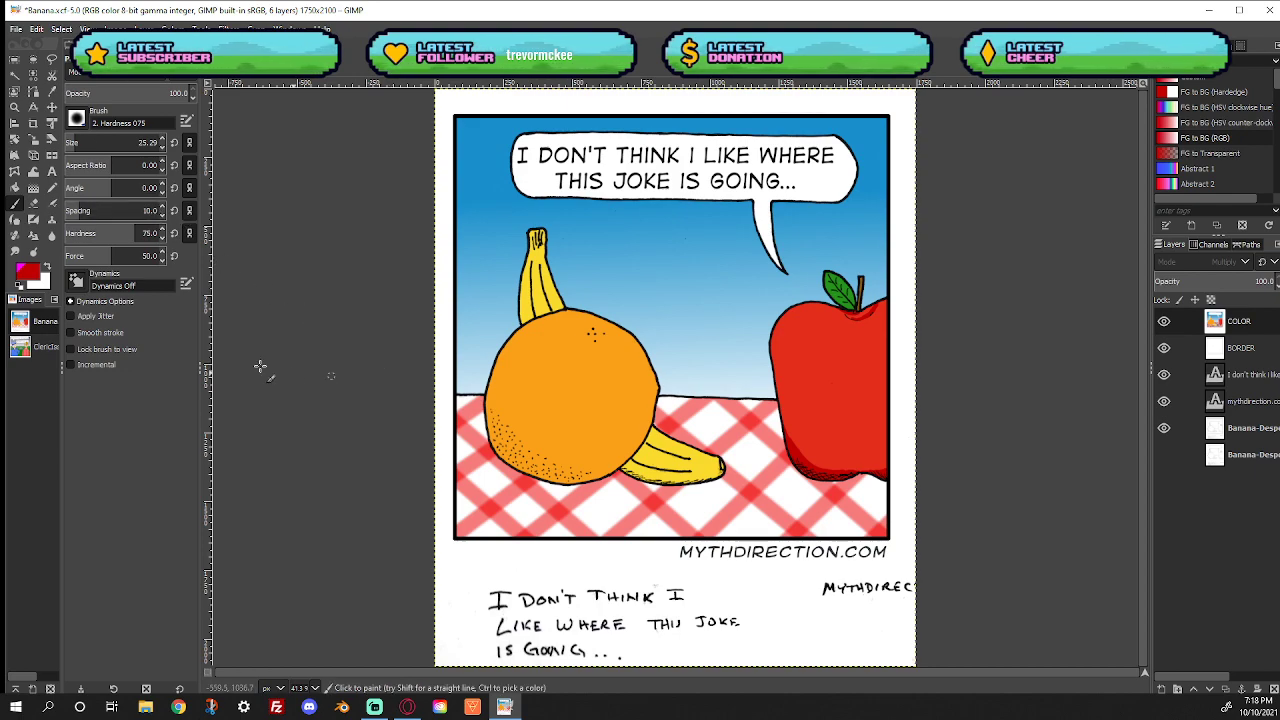
Pick the orange's fill color as the foreground color and activate the Paintbrush for shading the orange
{"action": "left_click", "coordinate": [52, 89]}
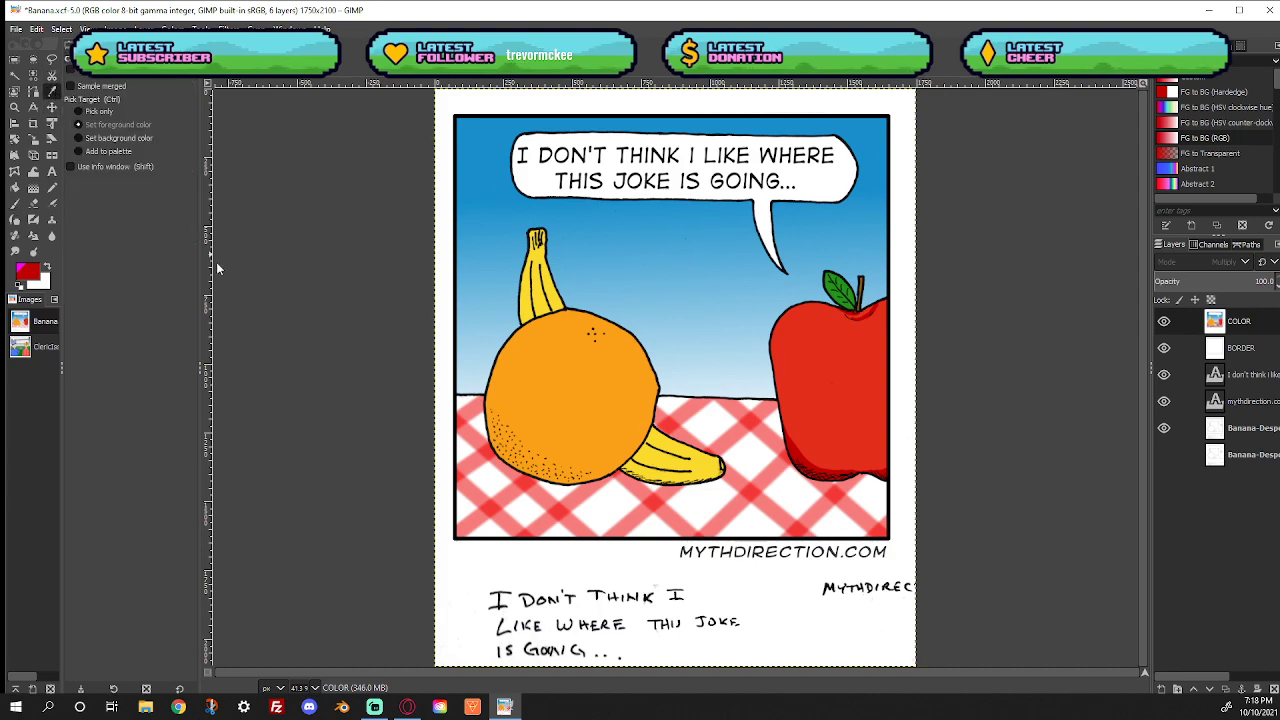
{"action": "left_click", "coordinate": [555, 418]}
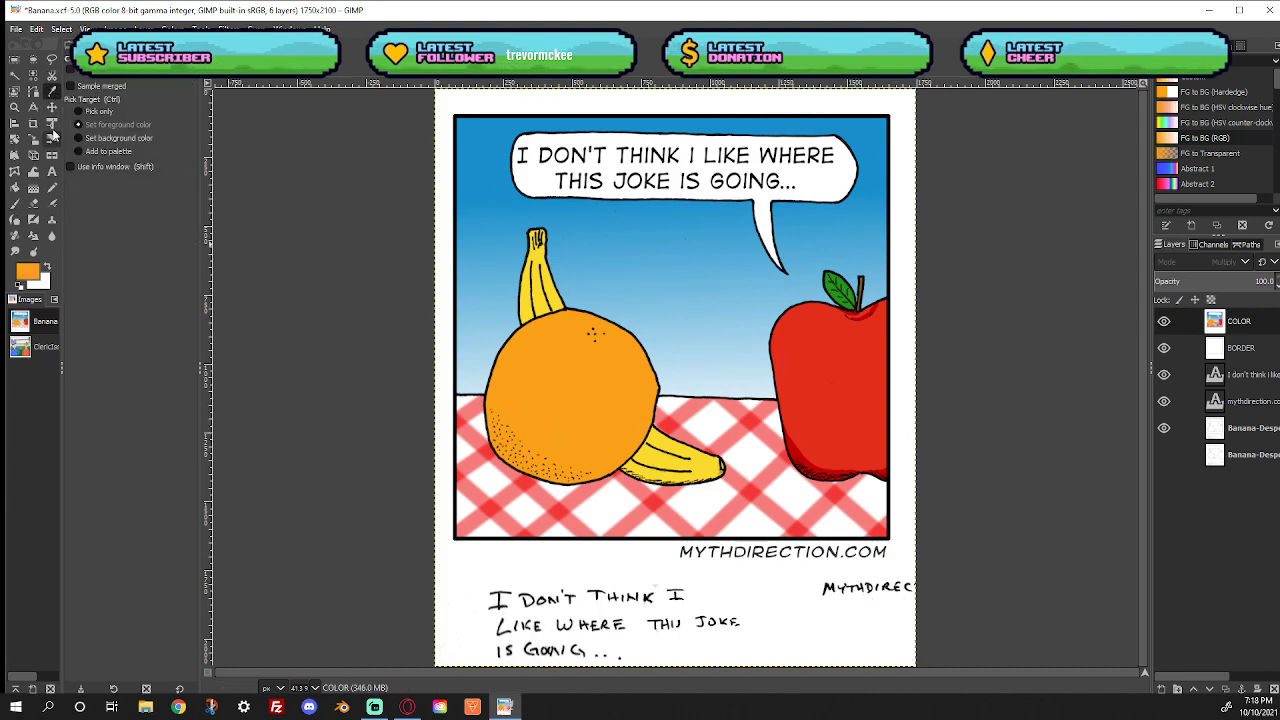
{"action": "left_click", "coordinate": [15, 107]}
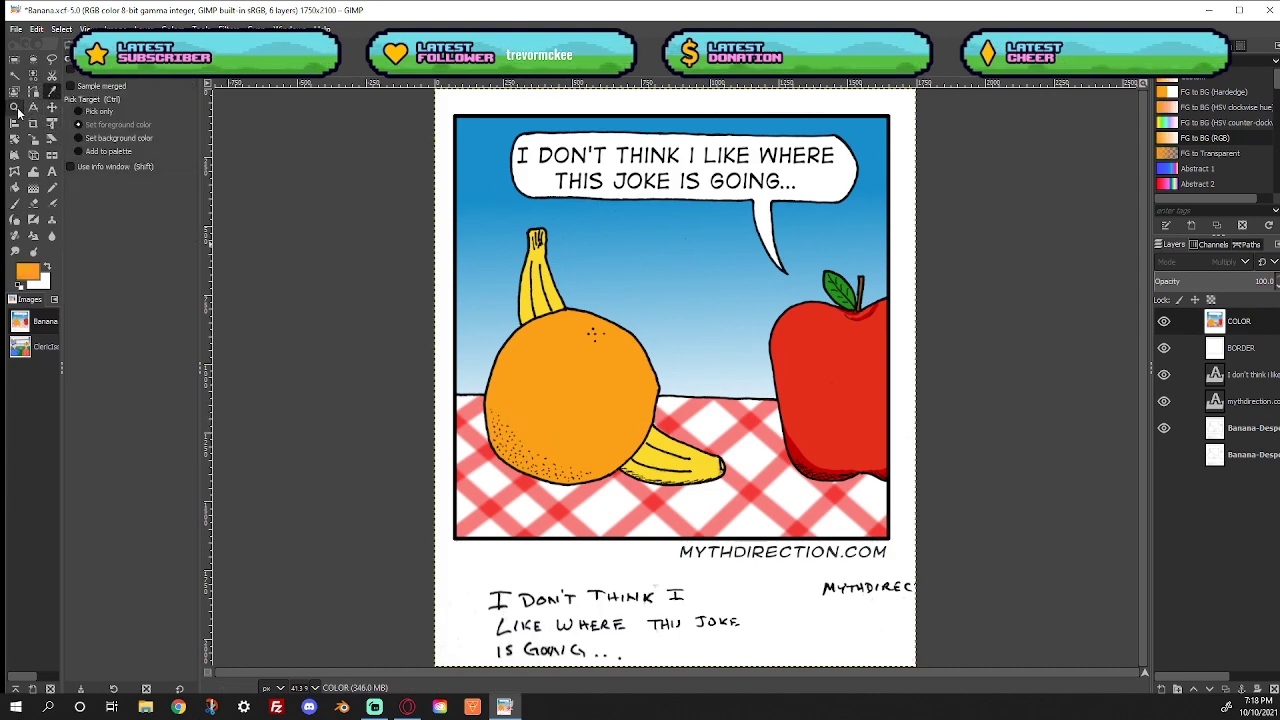
{"action": "left_click_drag", "start_coordinate": [432, 298], "coordinate": [689, 519]}
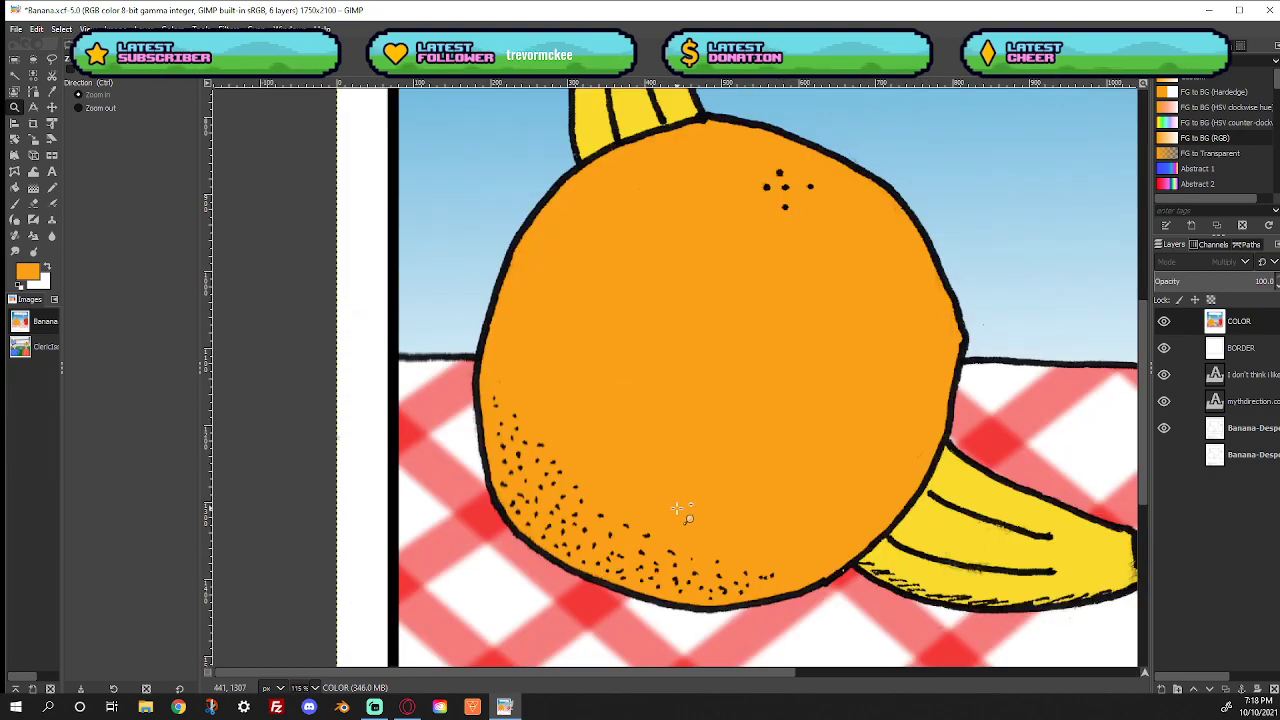
{"action": "left_click", "coordinate": [15, 203]}
{"action": "left_click", "coordinate": [1252, 428]}
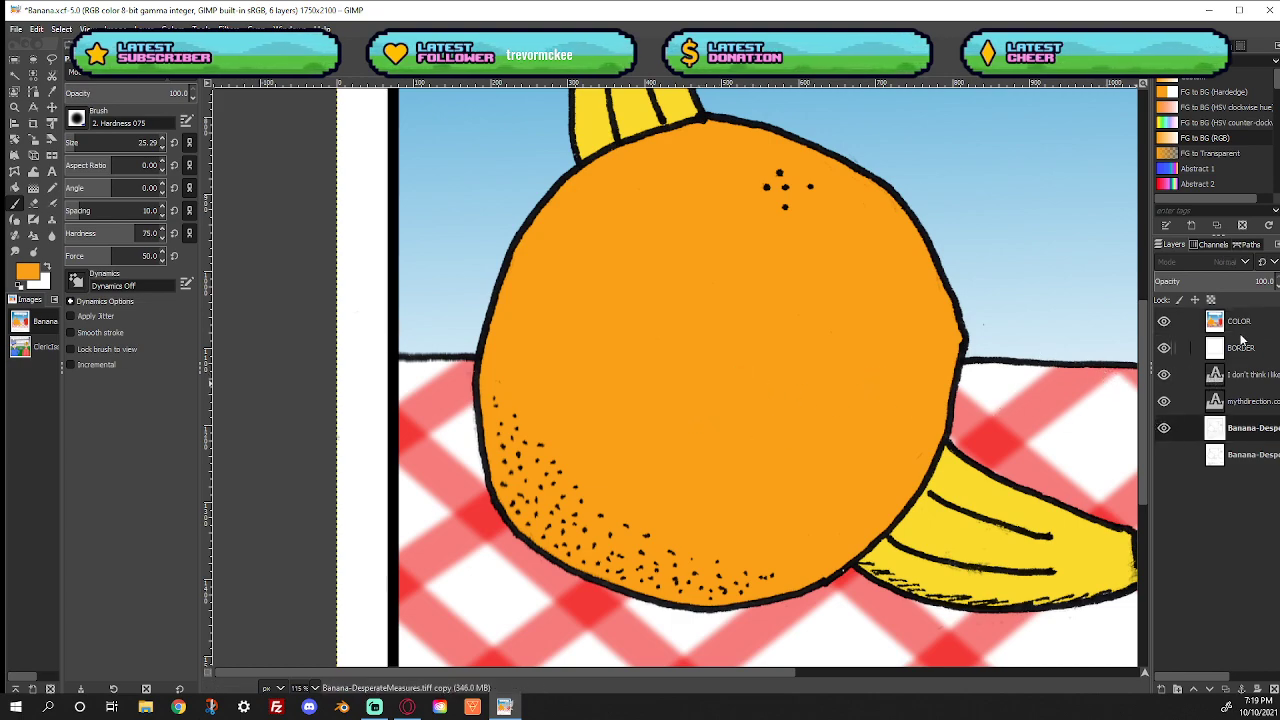
{"action": "key", "text": "shift+o"}
{"action": "left_click", "coordinate": [673, 386]}
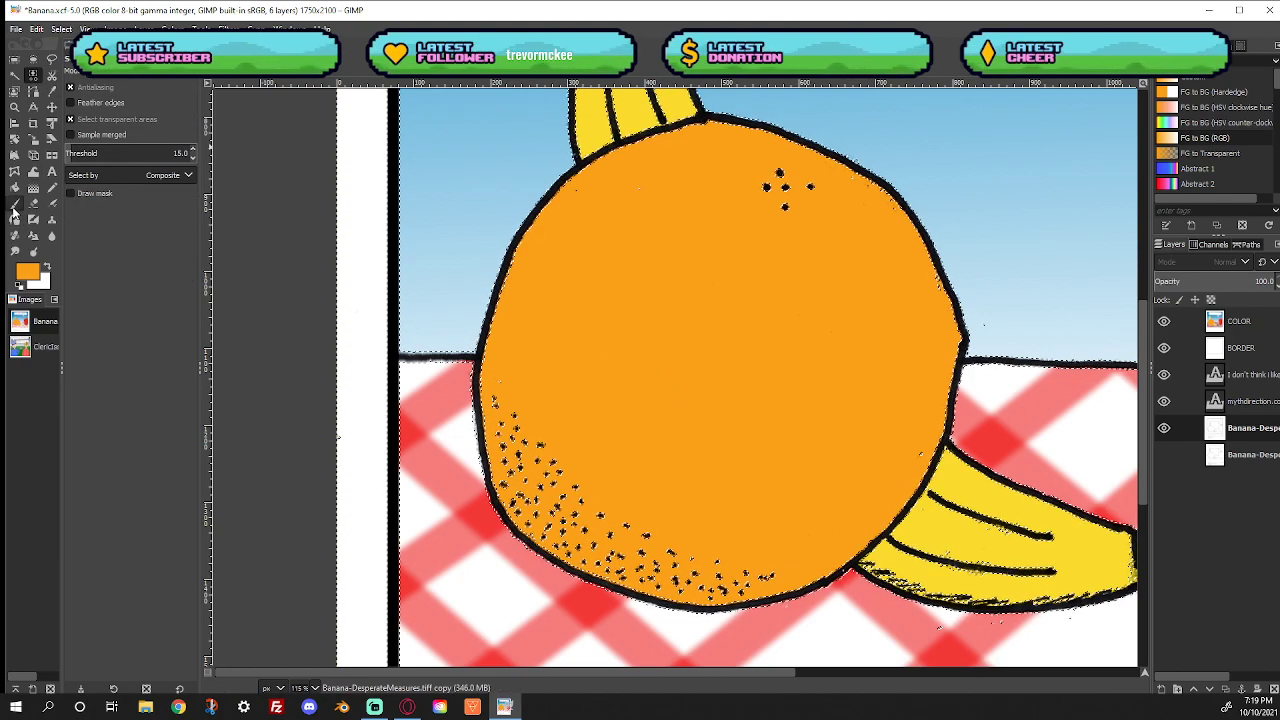
{"action": "key", "text": "p"}
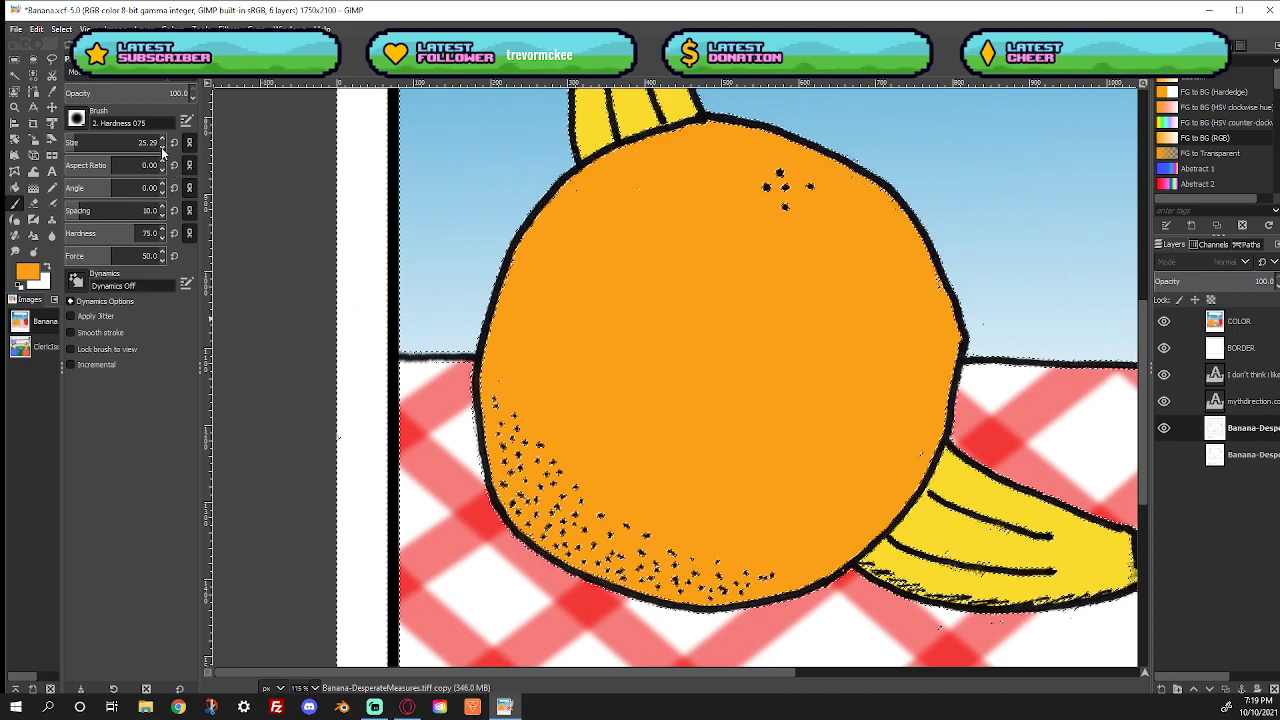
Enlarge the Paintbrush to size 44.29 and undo the trial stroke painted across the orange's outline
{"action": "scroll", "coordinate": [165, 143], "scroll_direction": "up", "scroll_amount": 11}
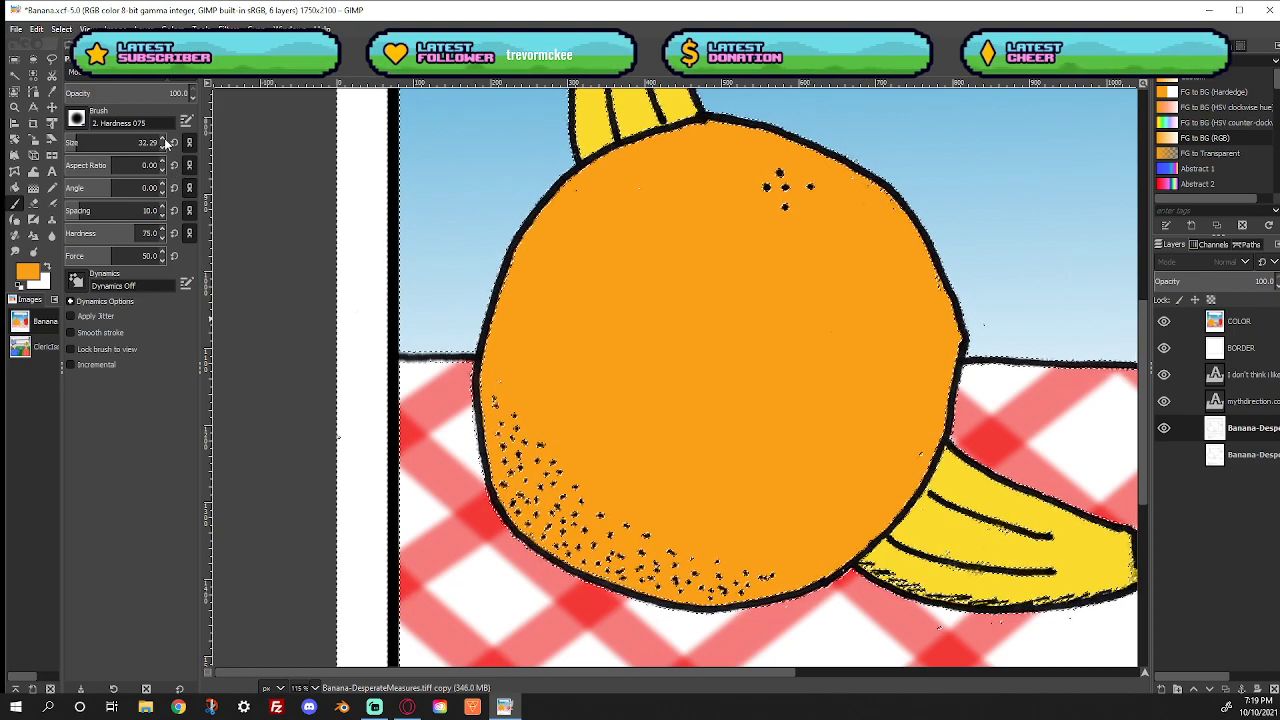
{"action": "scroll", "coordinate": [165, 143], "scroll_direction": "up", "scroll_amount": 3}
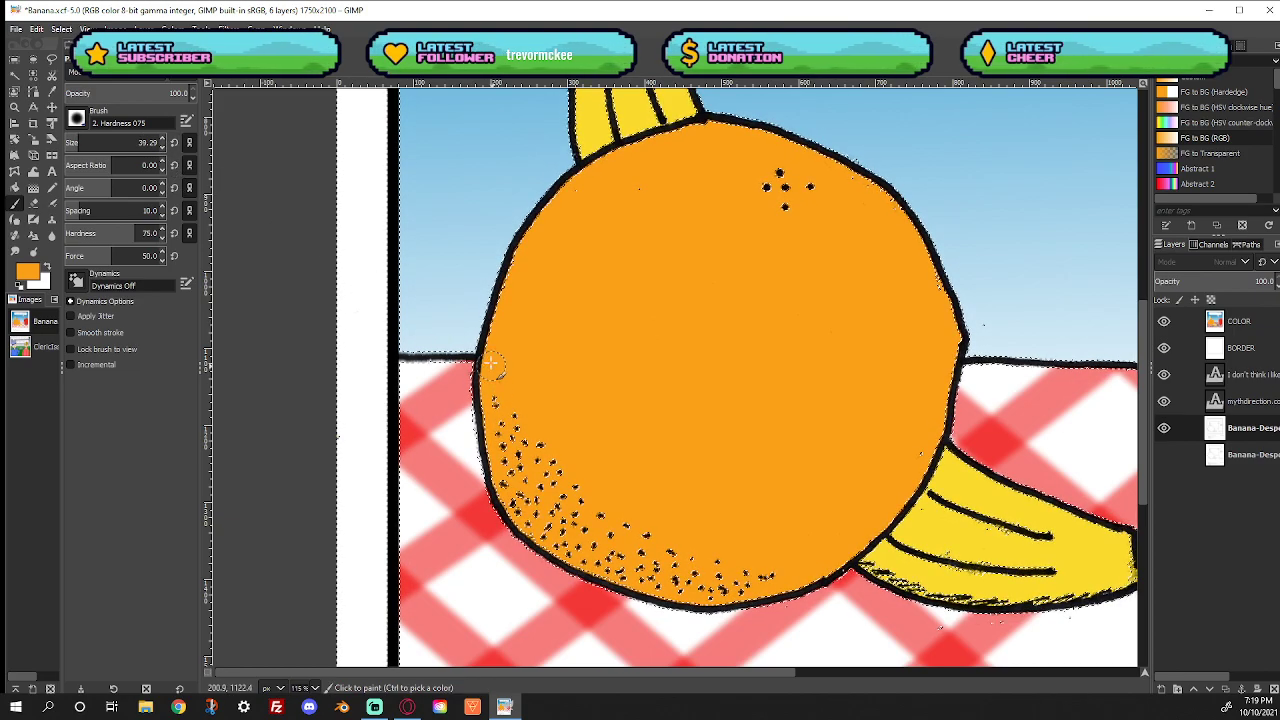
{"action": "scroll", "coordinate": [165, 143], "scroll_direction": "up", "scroll_amount": 5}
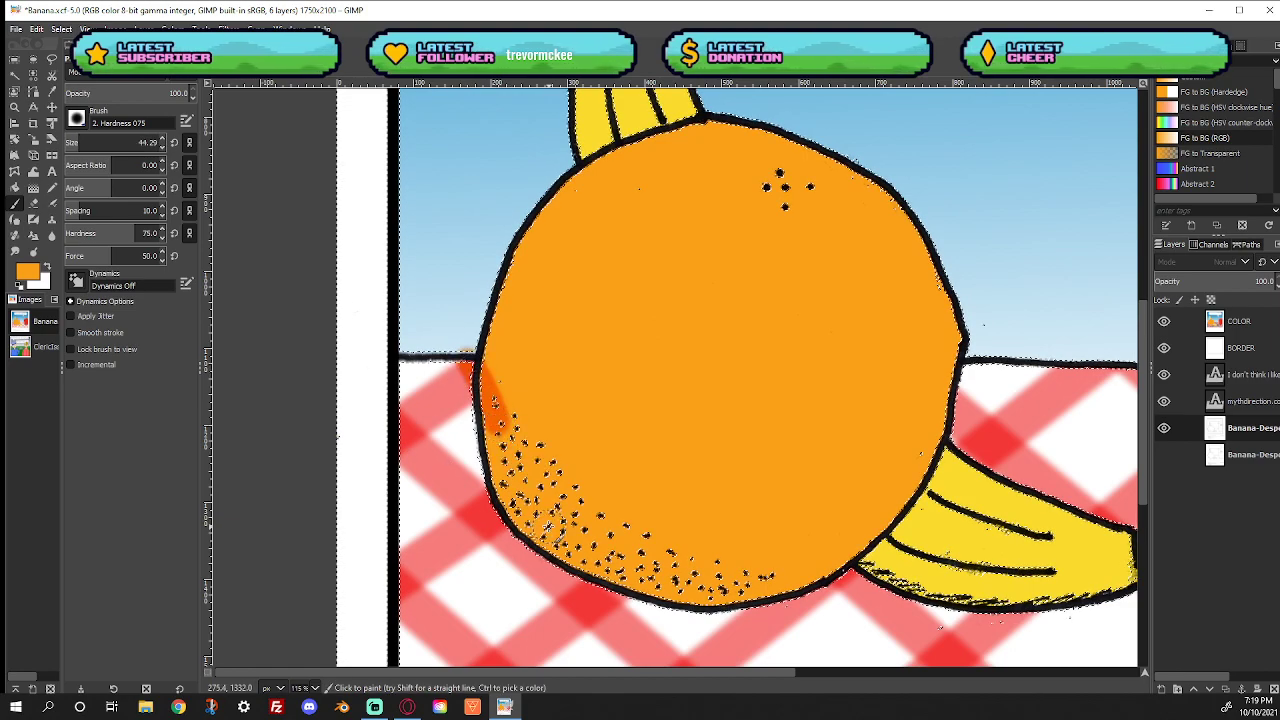
{"action": "key", "text": "ctrl+z"}
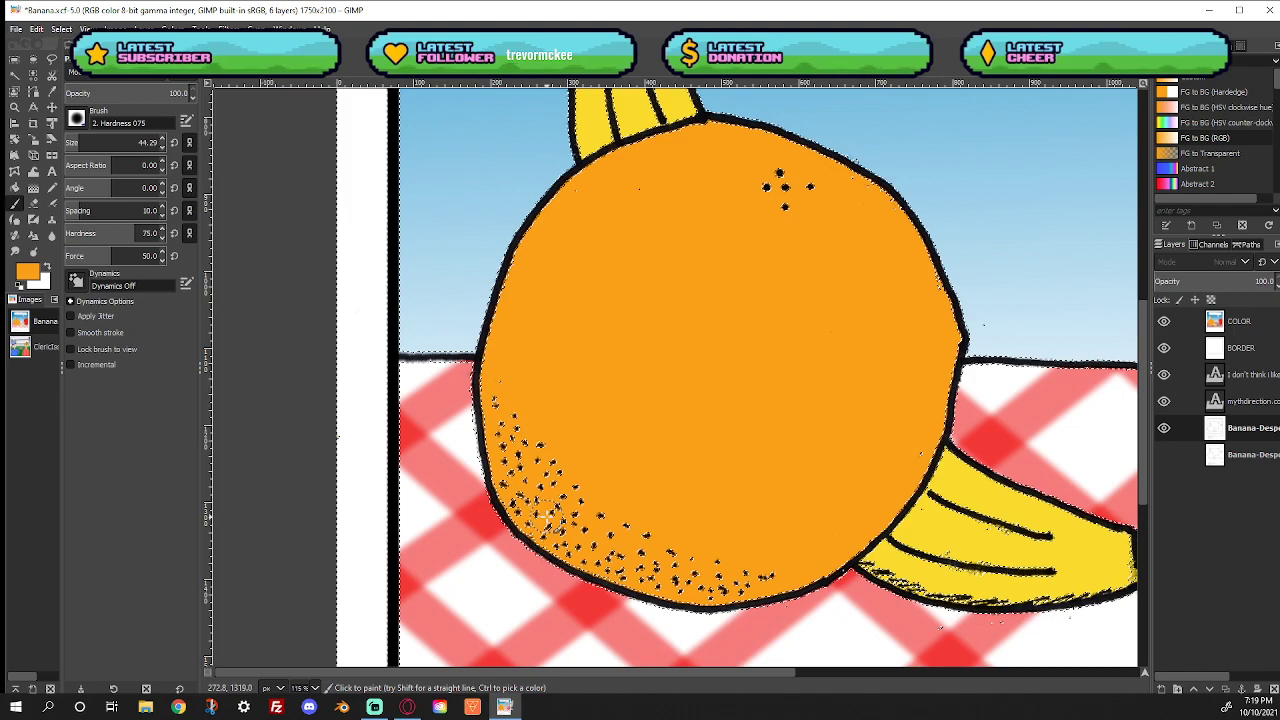
Switch to the COLOR layer and select the orange's fill area by color
{"action": "key", "text": "Home"}
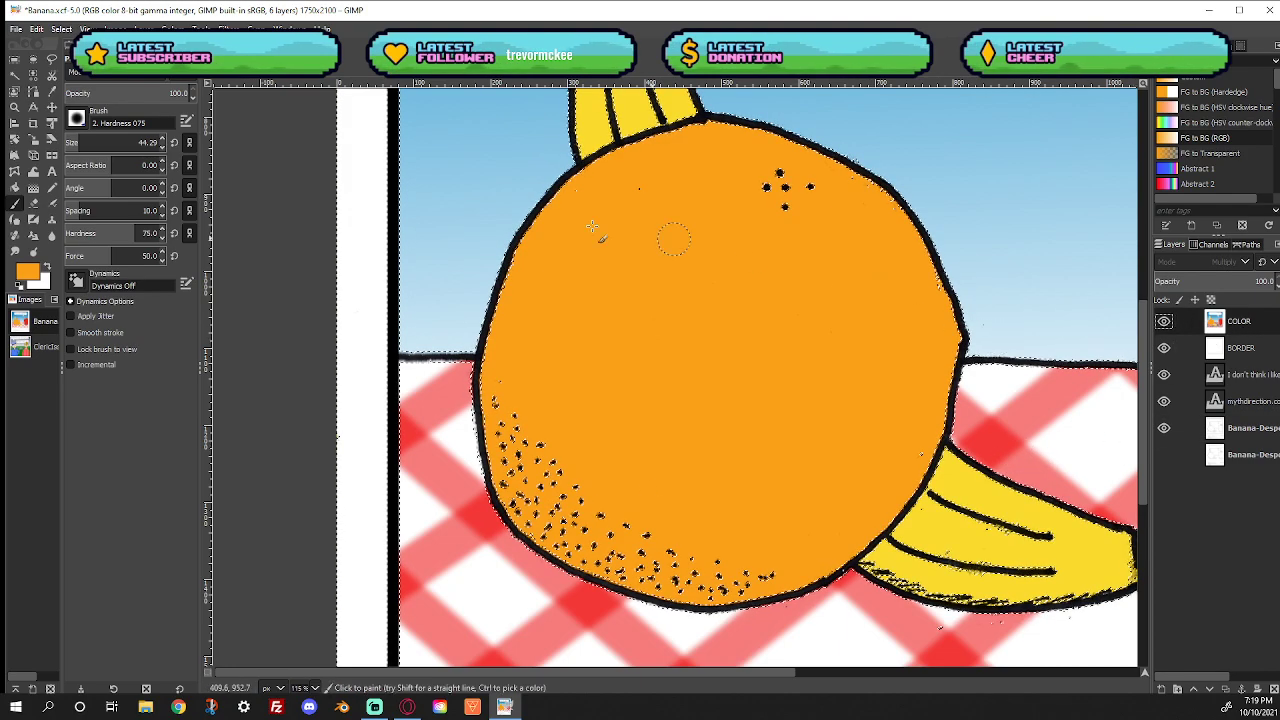
{"action": "left_click", "coordinate": [33, 74]}
{"action": "left_click", "coordinate": [624, 395]}
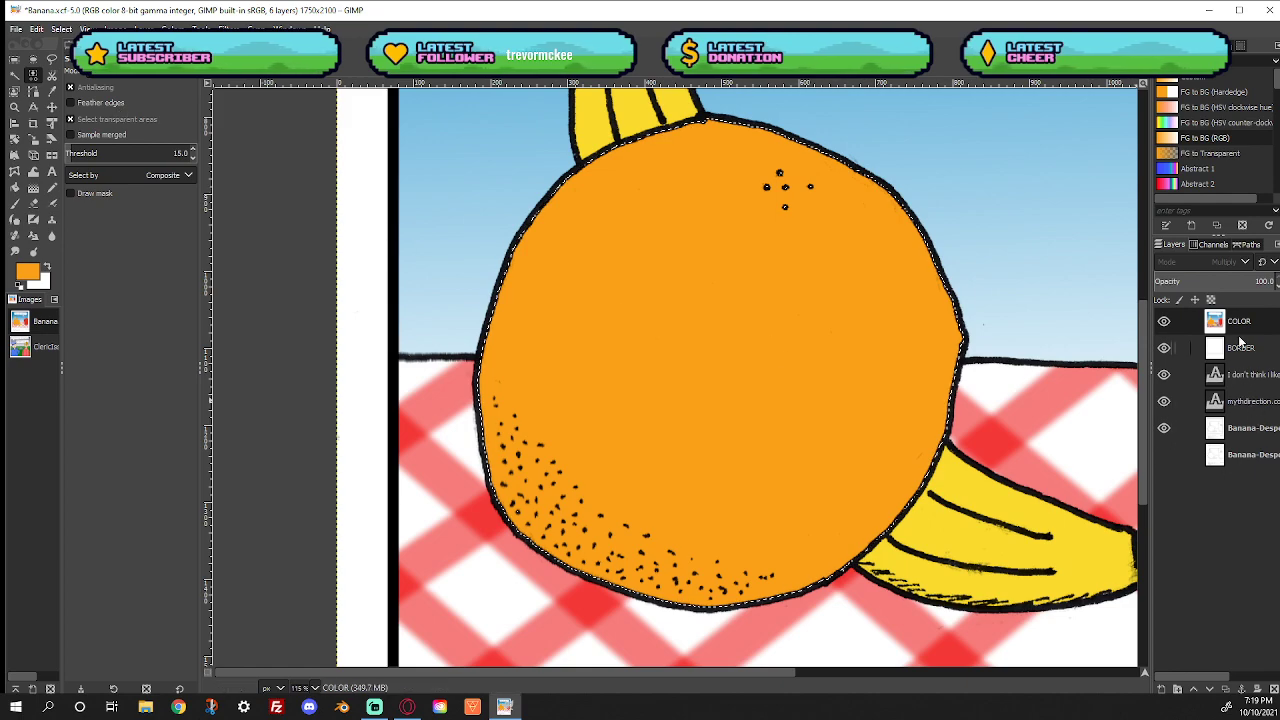
Darken the foreground color to a brownish orange and paint a shading band over the orange's stippled lower-left edge
{"action": "left_click", "coordinate": [14, 203]}
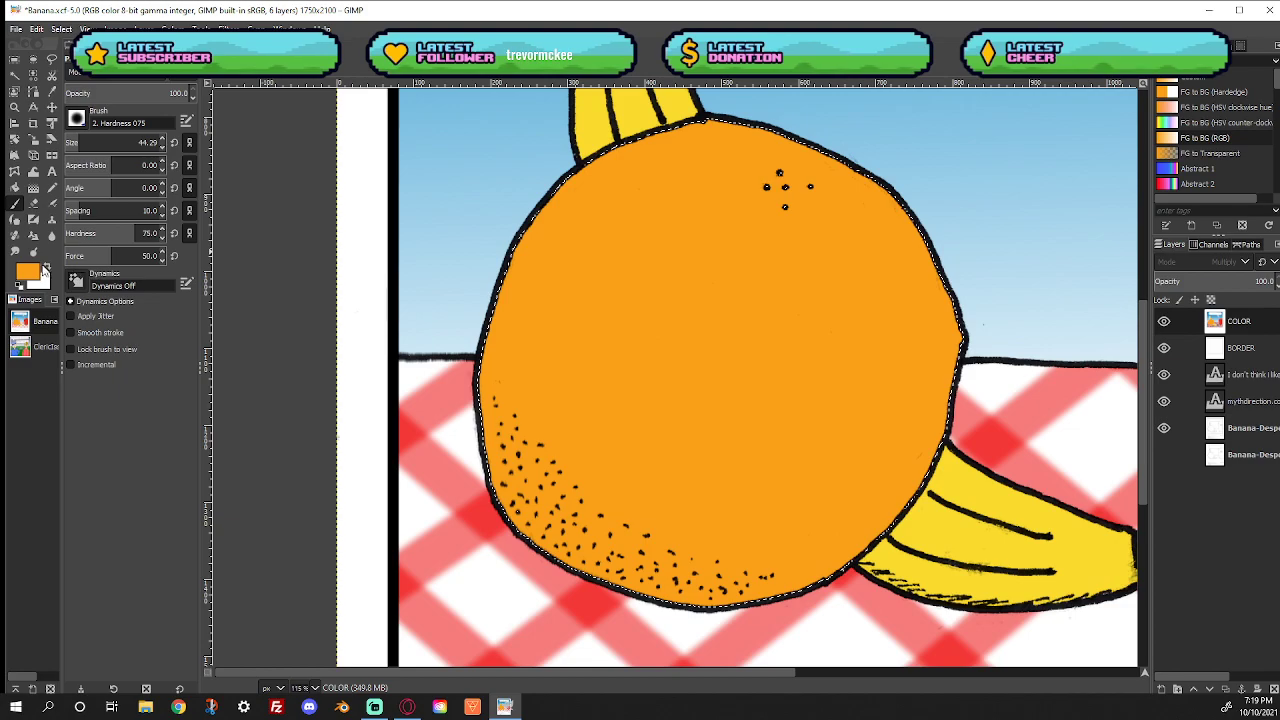
{"action": "left_click", "coordinate": [28, 272]}
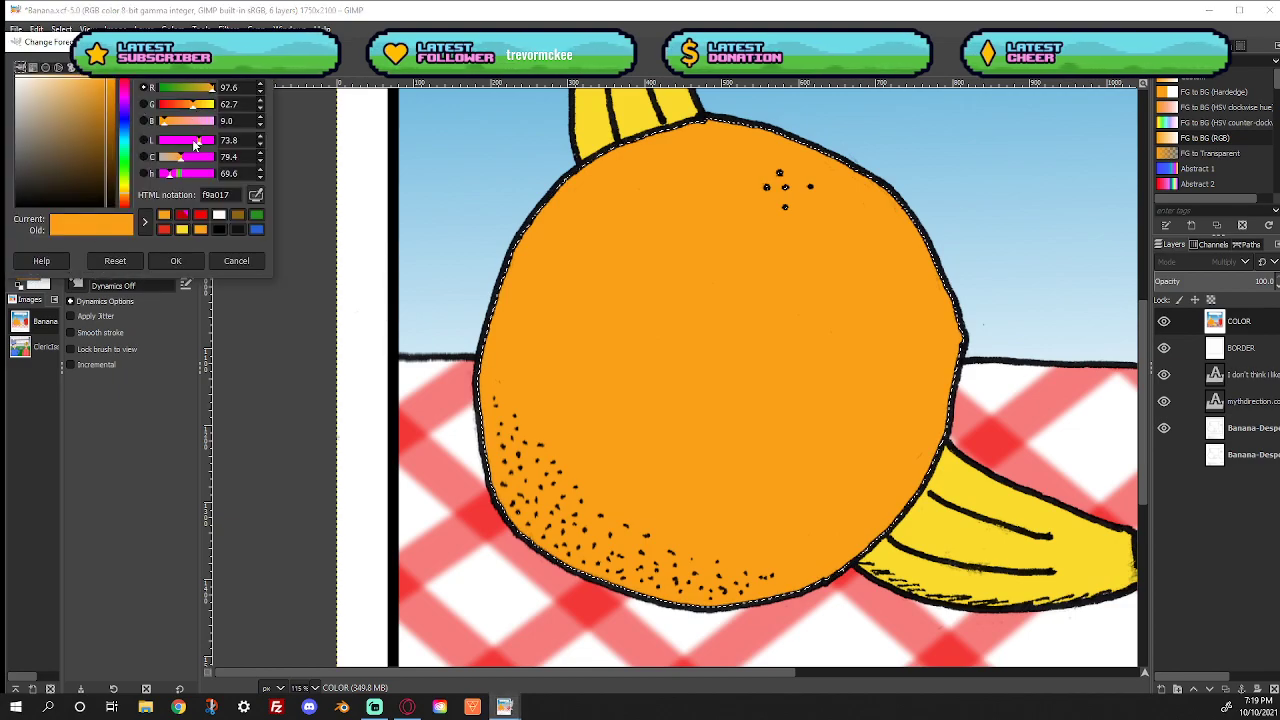
{"action": "left_click_drag", "start_coordinate": [181, 163], "coordinate": [179, 160]}
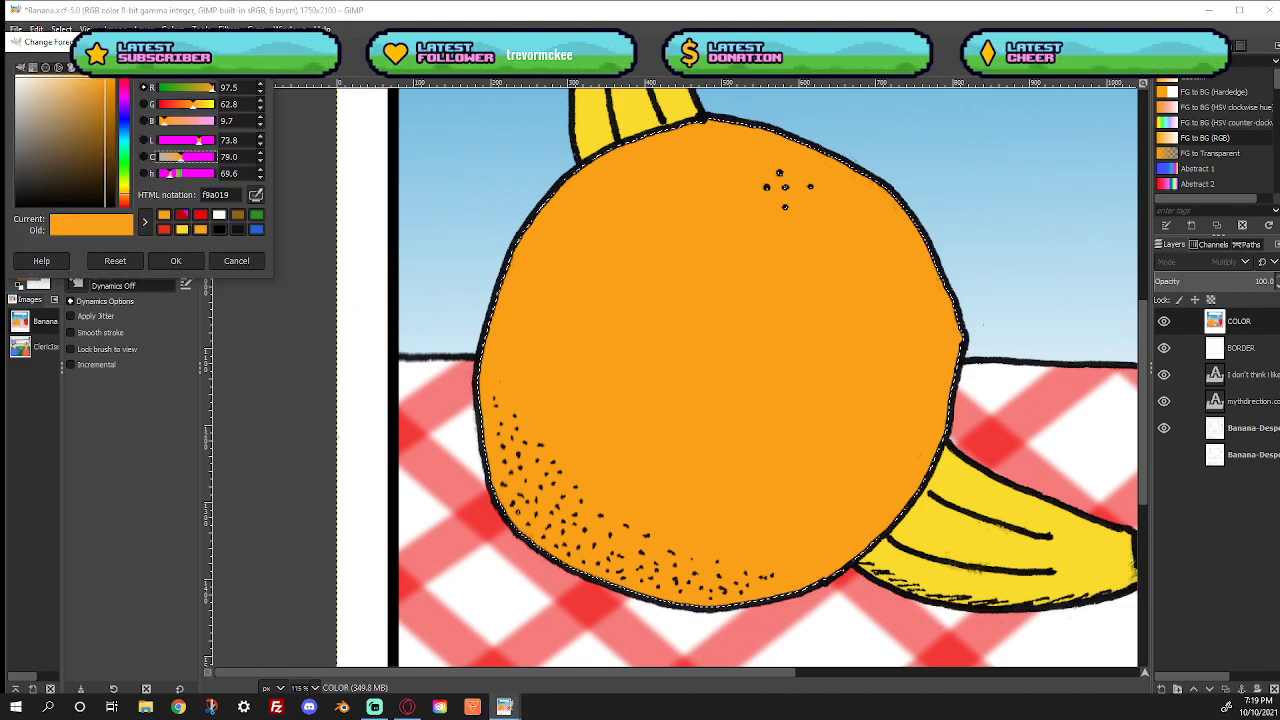
{"action": "left_click_drag", "start_coordinate": [104, 88], "coordinate": [113, 115]}
{"action": "left_click", "coordinate": [175, 260]}
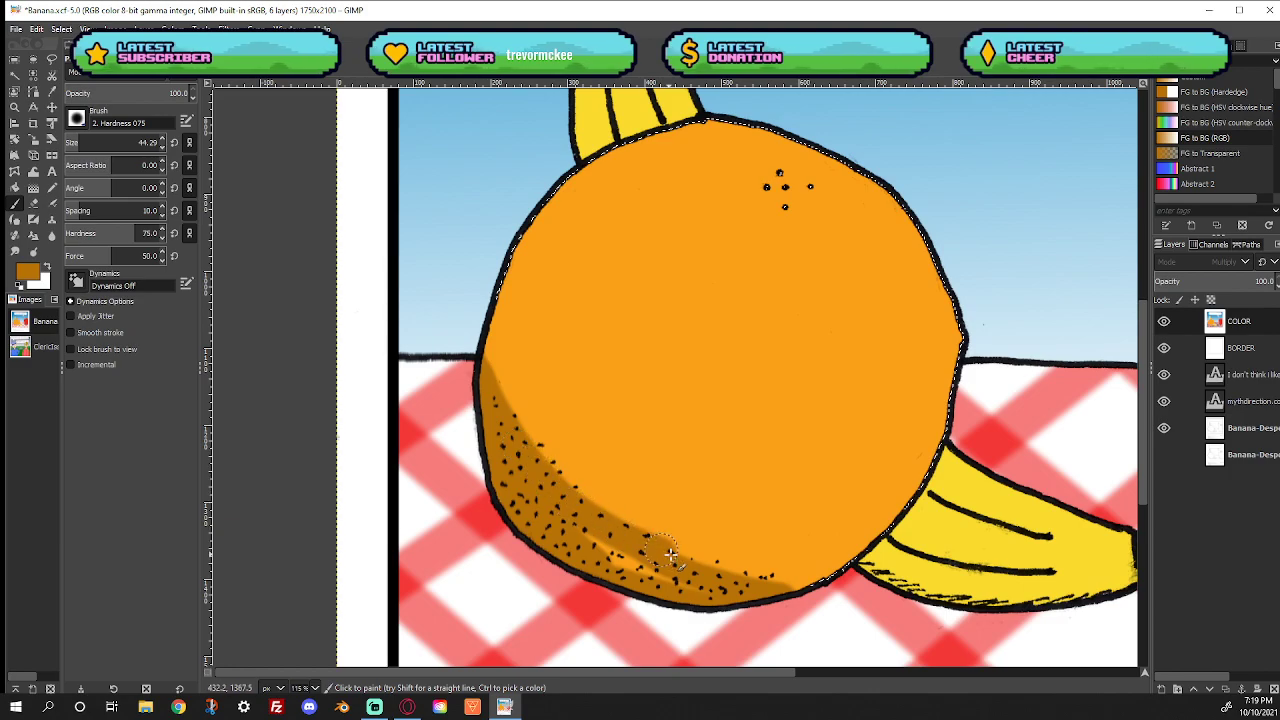
{"action": "mouse_move", "coordinate": [808, 583]}
{"action": "left_mouse_down"}
{"action": "mouse_move", "coordinate": [660, 580]}
{"action": "mouse_move", "coordinate": [571, 522]}
{"action": "mouse_move", "coordinate": [612, 548]}
{"action": "mouse_move", "coordinate": [550, 476]}
{"action": "mouse_move", "coordinate": [506, 392]}
{"action": "mouse_move", "coordinate": [479, 312]}
{"action": "mouse_move", "coordinate": [490, 237]}
{"action": "left_mouse_up"}
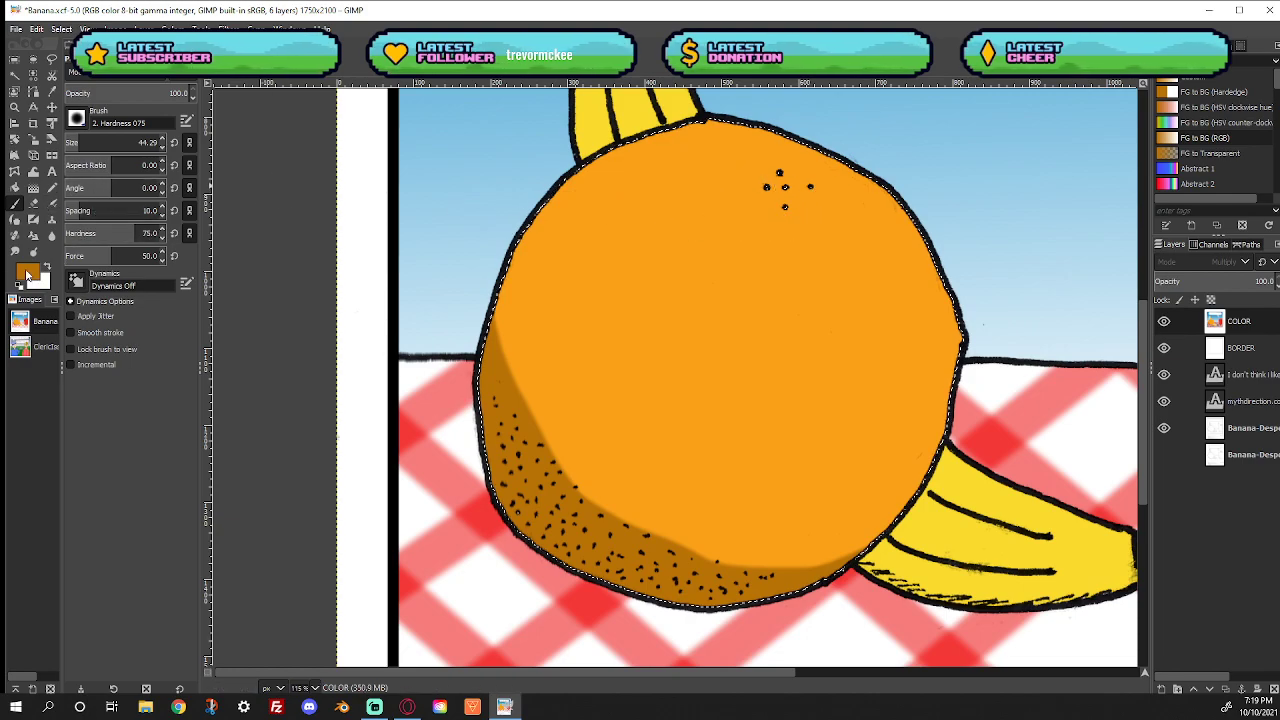
Set the foreground to a paler orange, f6a72e, and dab scattered light spots over the orange's unshaded surface
{"action": "left_click", "coordinate": [27, 271]}
{"action": "mouse_move", "coordinate": [110, 116]}
{"action": "left_mouse_down"}
{"action": "mouse_move", "coordinate": [96, 100]}
{"action": "mouse_move", "coordinate": [104, 86]}
{"action": "left_mouse_up"}
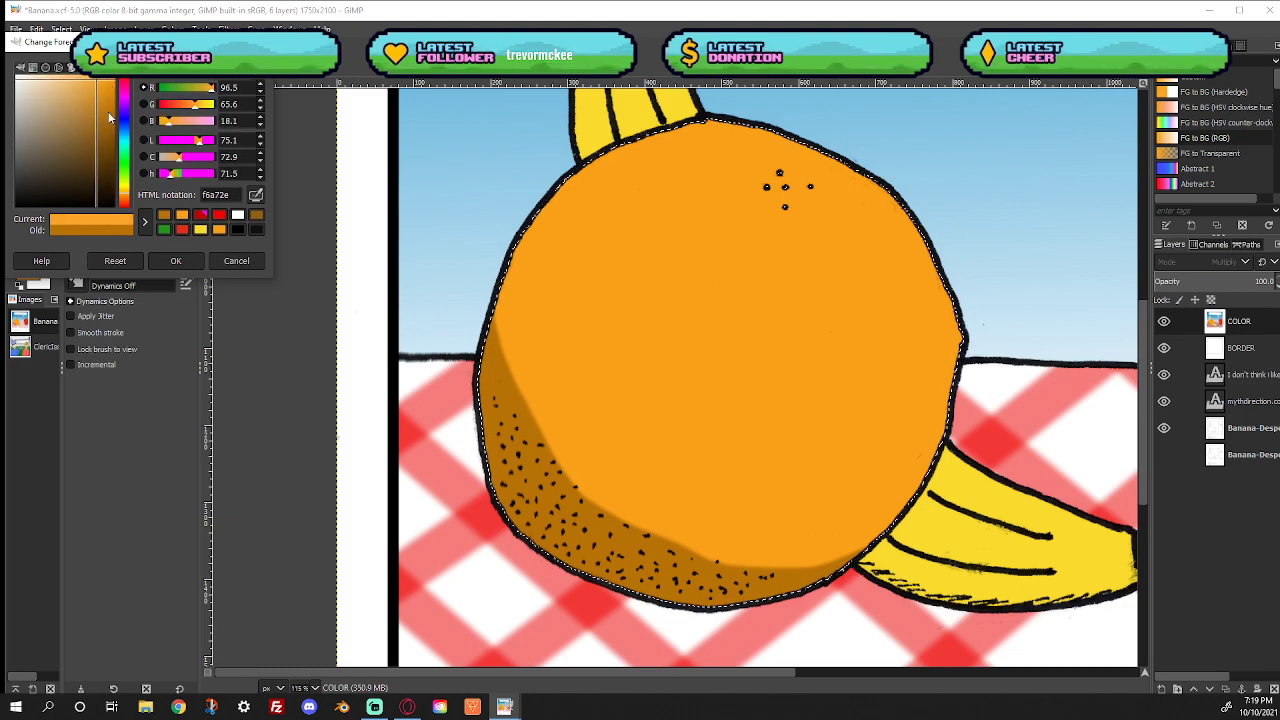
{"action": "left_click", "coordinate": [184, 258]}
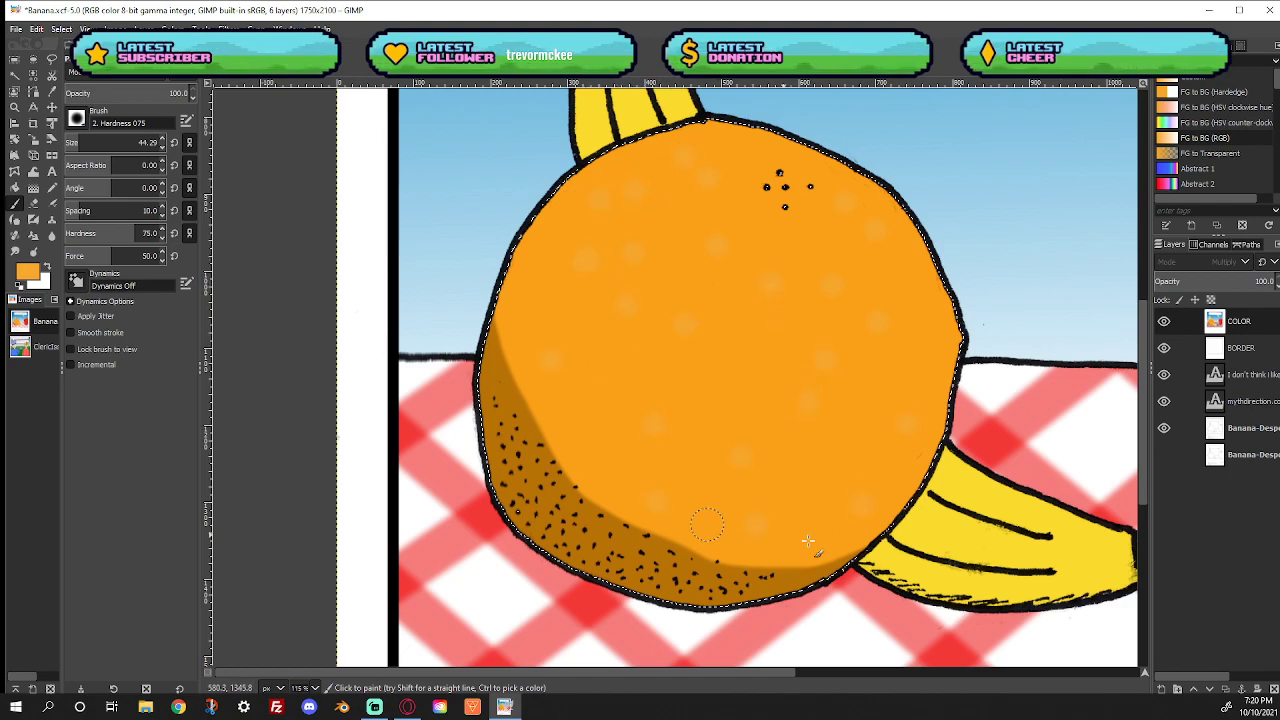
Clear the selection around the orange with the full image in view
{"action": "right_click", "coordinate": [596, 305]}
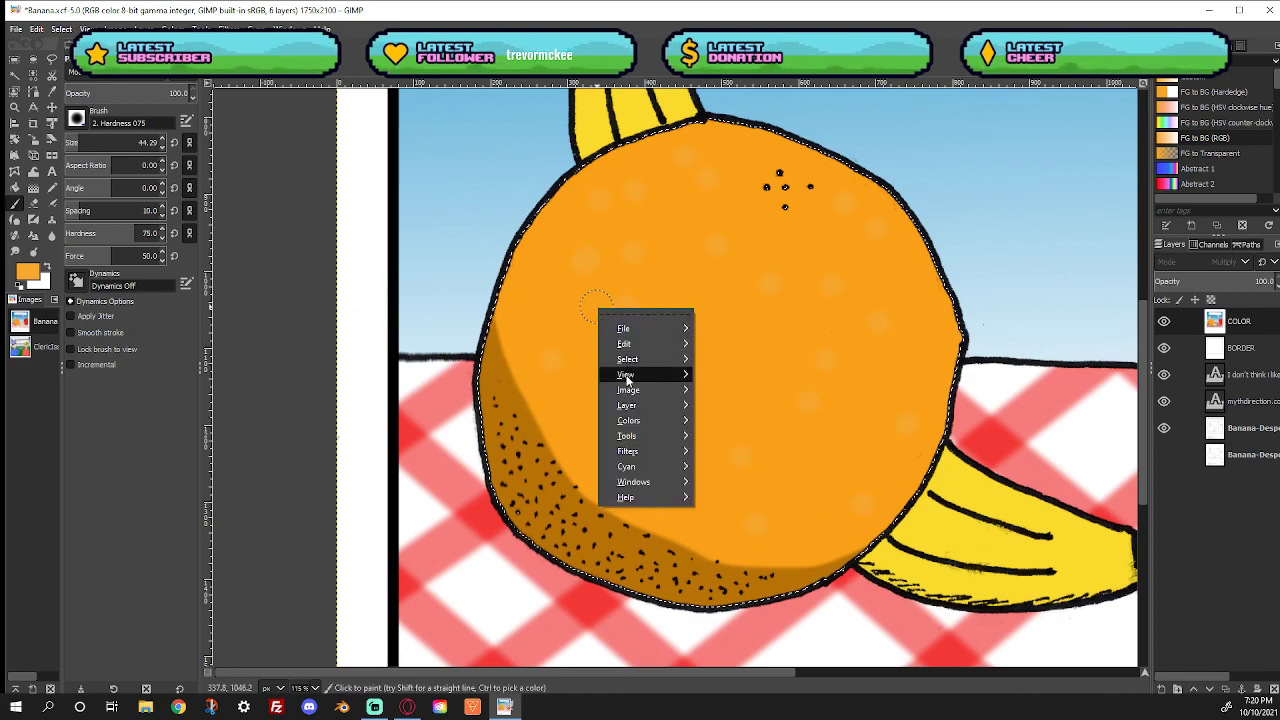
{"action": "mouse_move", "coordinate": [628, 374]}
{"action": "mouse_move", "coordinate": [772, 334]}
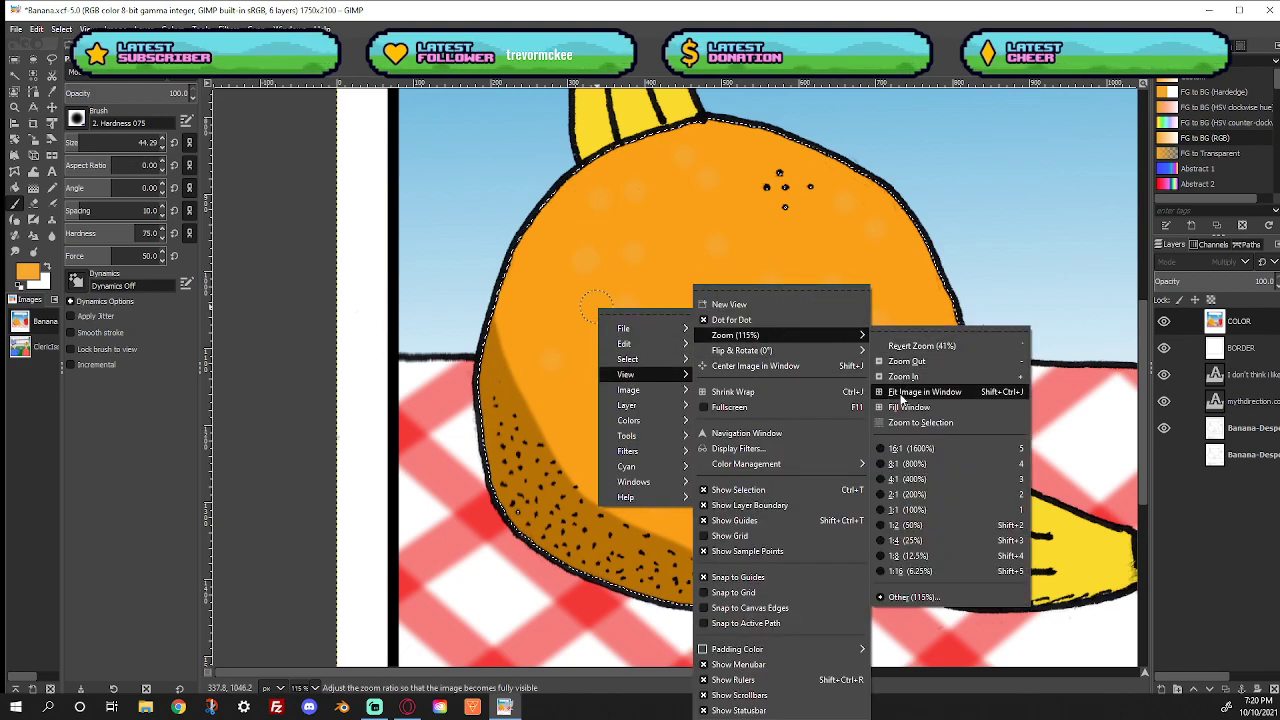
{"action": "left_click", "coordinate": [897, 392]}
{"action": "left_click", "coordinate": [62, 29]}
{"action": "left_click", "coordinate": [68, 62]}
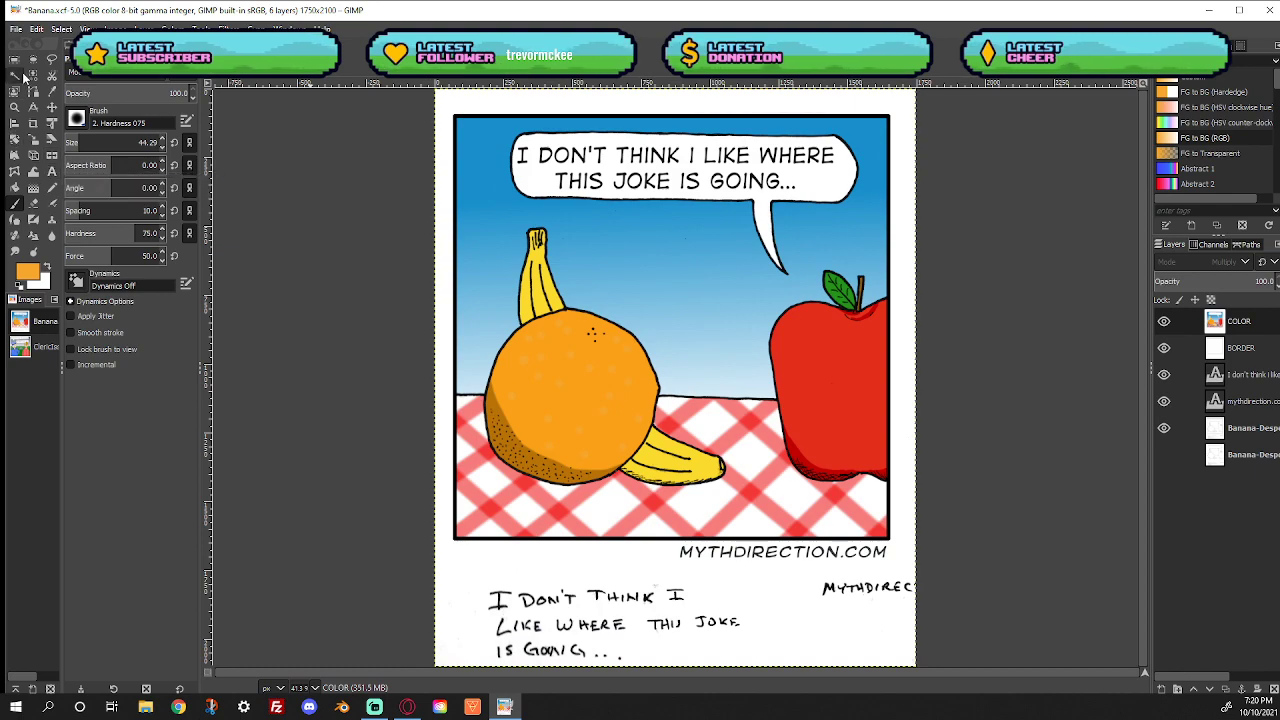
Pick the banana's yellow as the foreground color, working at the upright banana end above the orange
{"action": "left_click", "coordinate": [53, 91]}
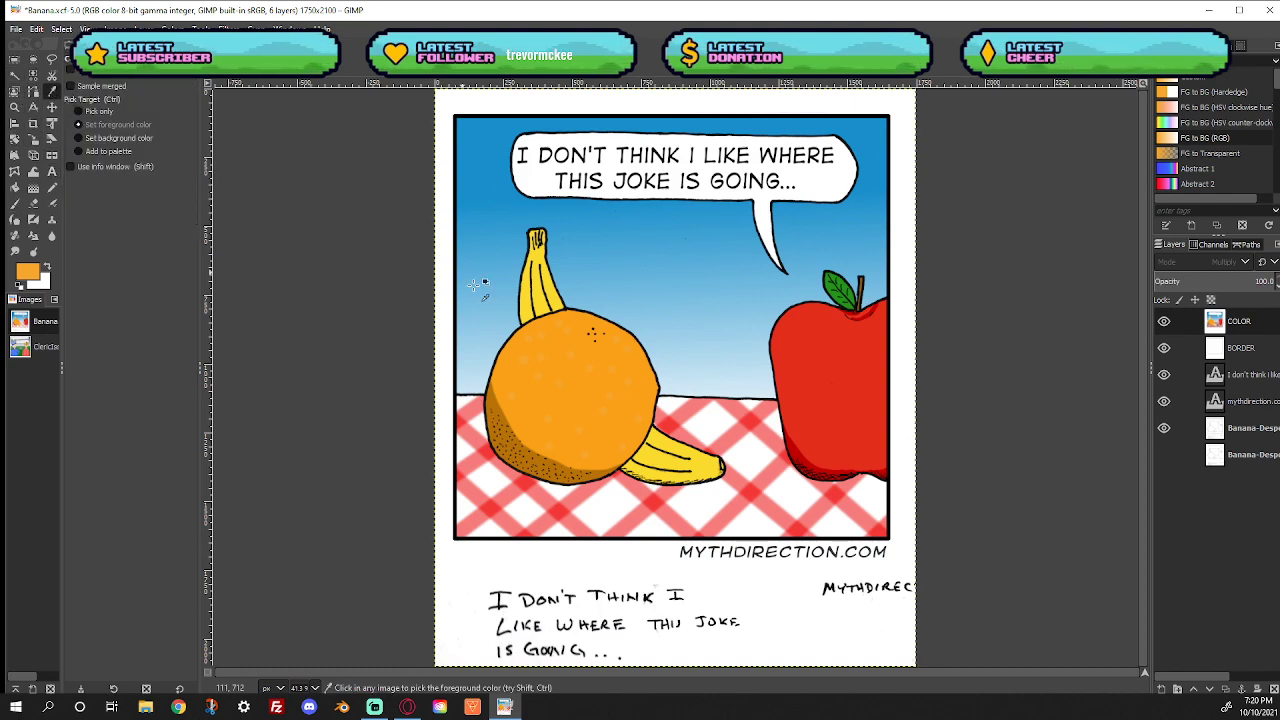
{"action": "left_click", "coordinate": [552, 287]}
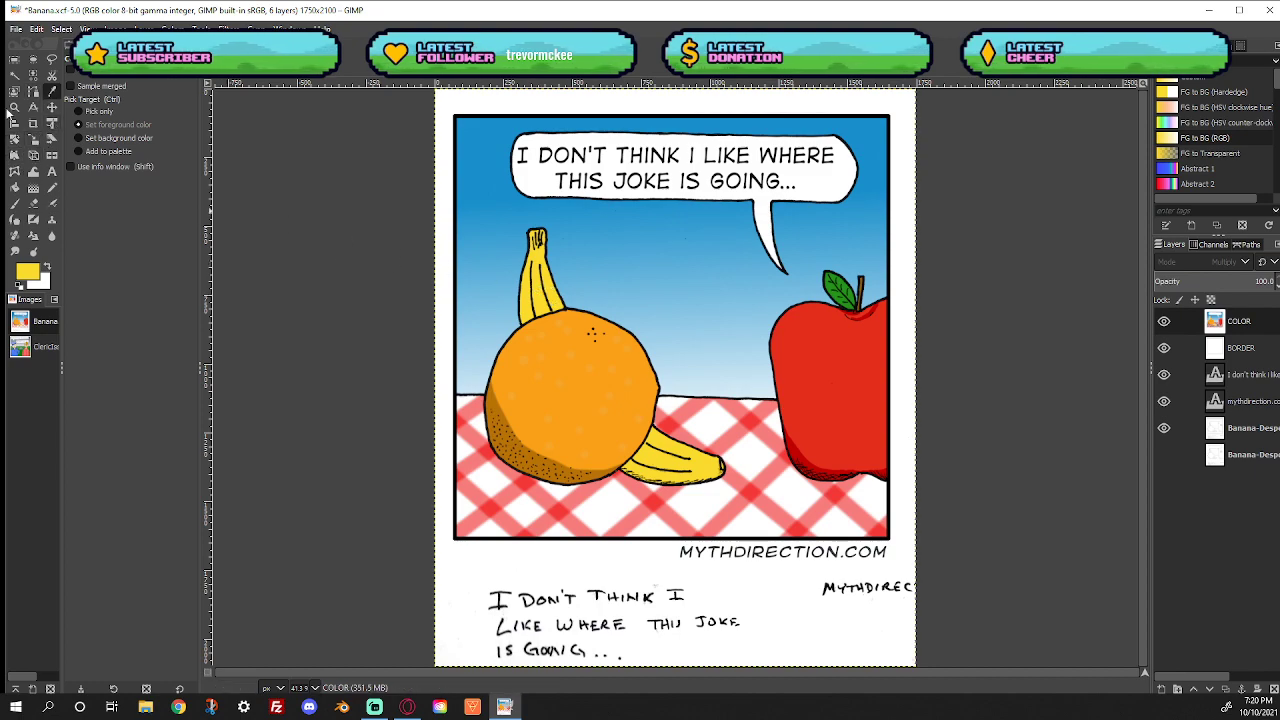
{"action": "left_click", "coordinate": [14, 107]}
{"action": "left_click_drag", "start_coordinate": [467, 227], "coordinate": [592, 362]}
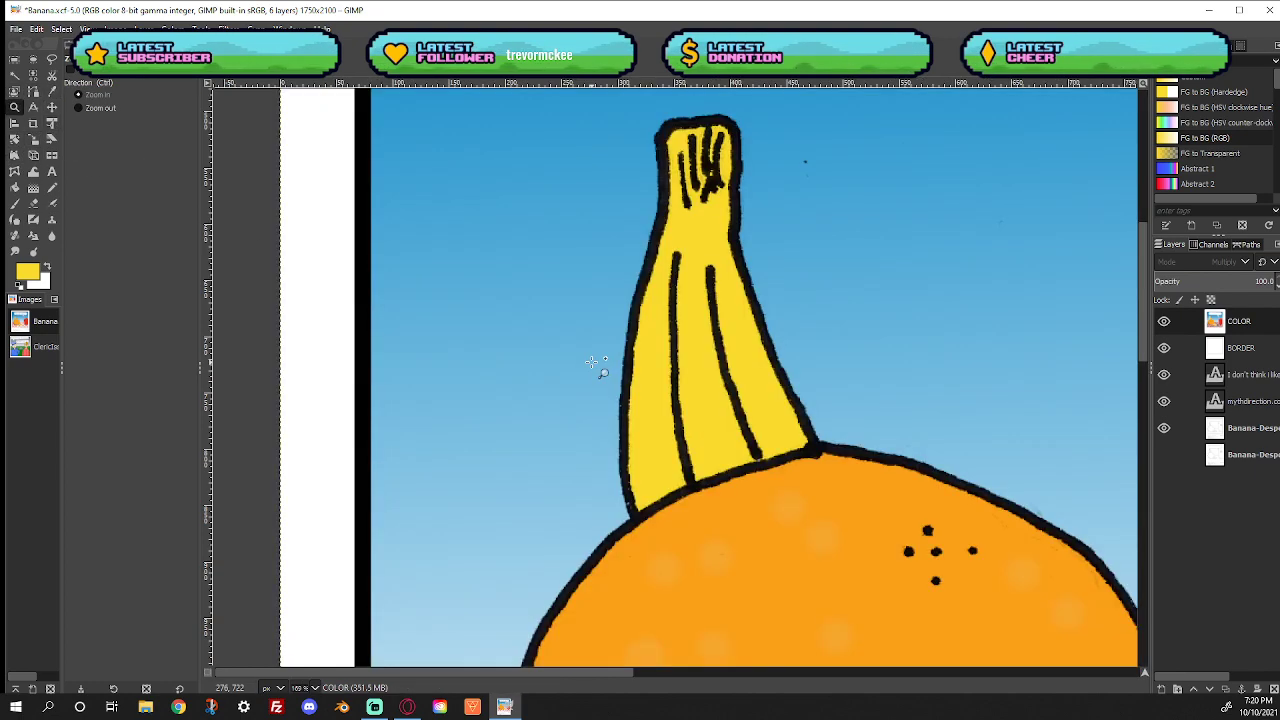
Select the banana's yellow areas by color and set the foreground for the Paintbrush to a darker yellow, bca212
{"action": "left_click", "coordinate": [33, 75]}
{"action": "left_click", "coordinate": [686, 278]}
{"action": "left_click", "coordinate": [15, 204]}
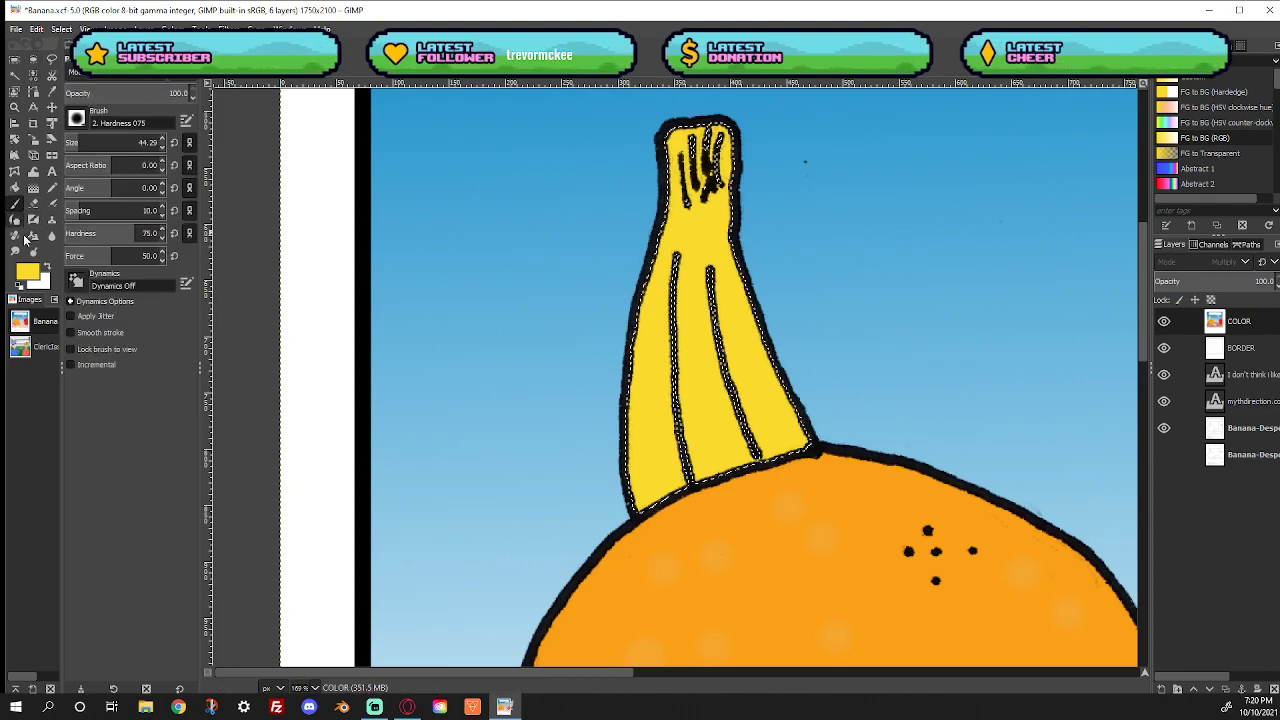
{"action": "left_click", "coordinate": [27, 270]}
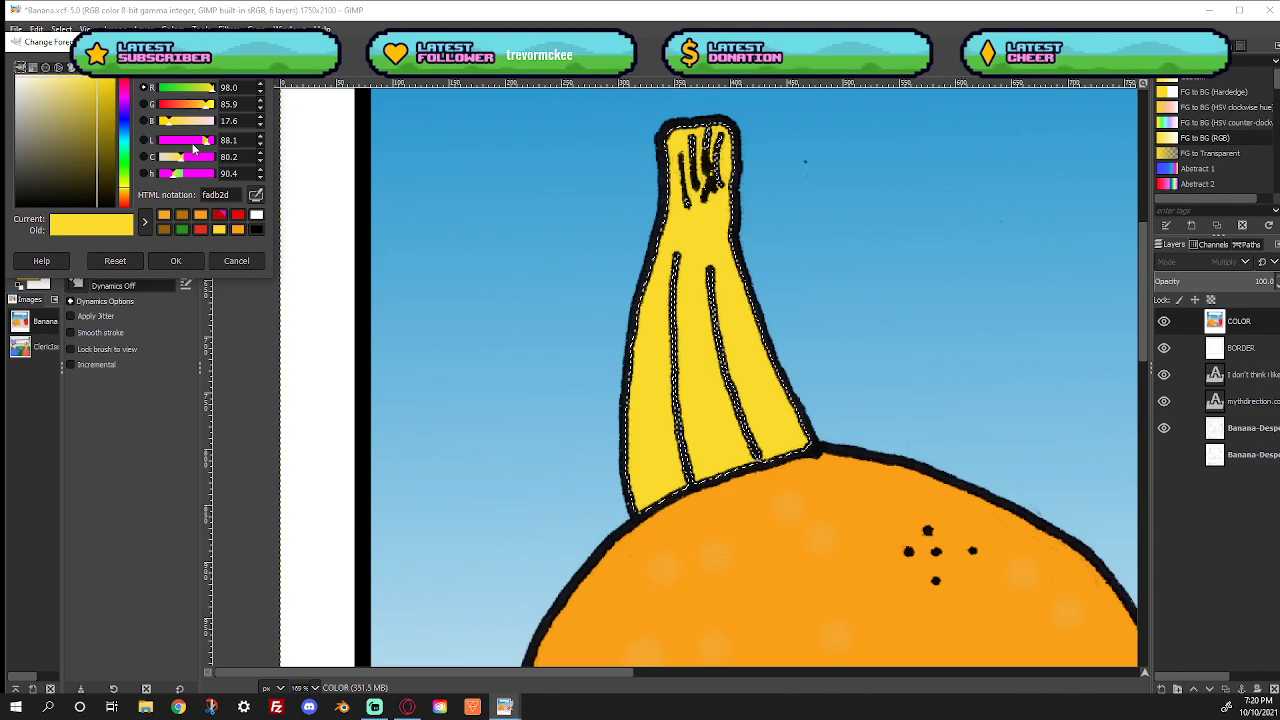
{"action": "left_click_drag", "start_coordinate": [101, 83], "coordinate": [107, 116]}
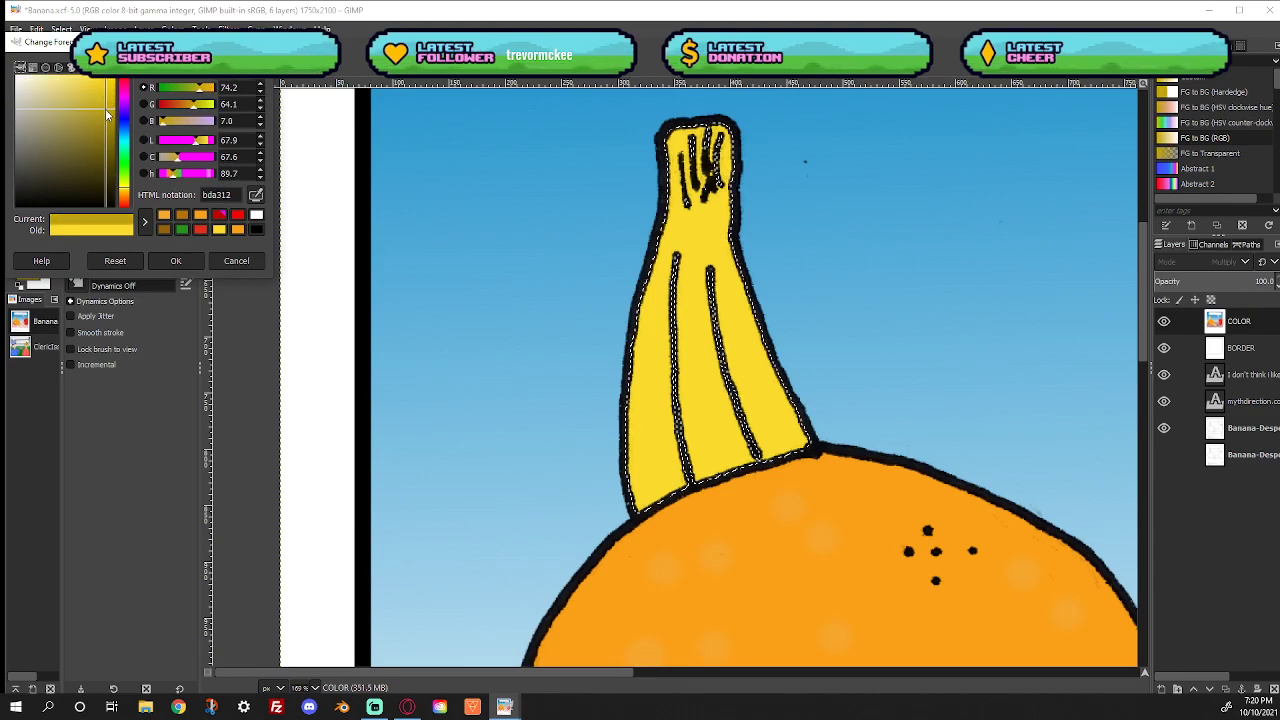
{"action": "left_click", "coordinate": [175, 260]}
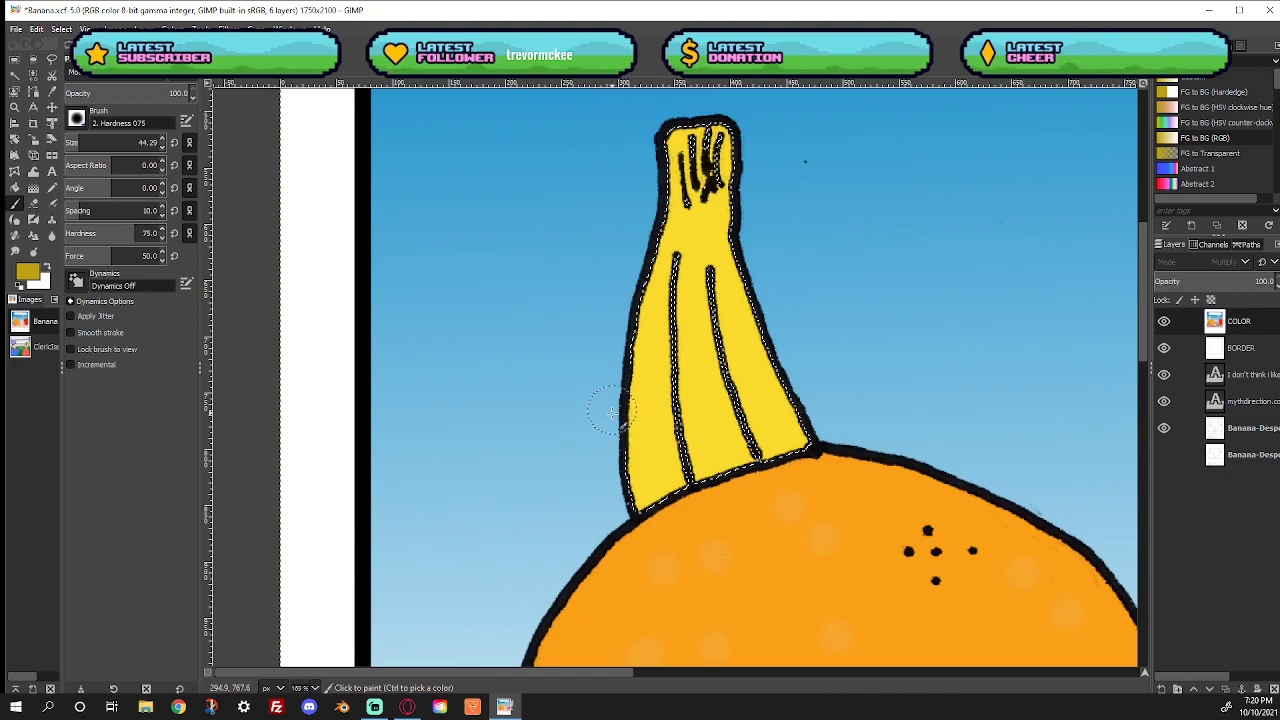
Paint dark yellow shading on the lower-left edge of the upright banana end and along the underside of the lower banana end
{"action": "mouse_move", "coordinate": [609, 434]}
{"action": "left_mouse_down"}
{"action": "mouse_move", "coordinate": [650, 522]}
{"action": "mouse_move", "coordinate": [614, 416]}
{"action": "left_mouse_up"}
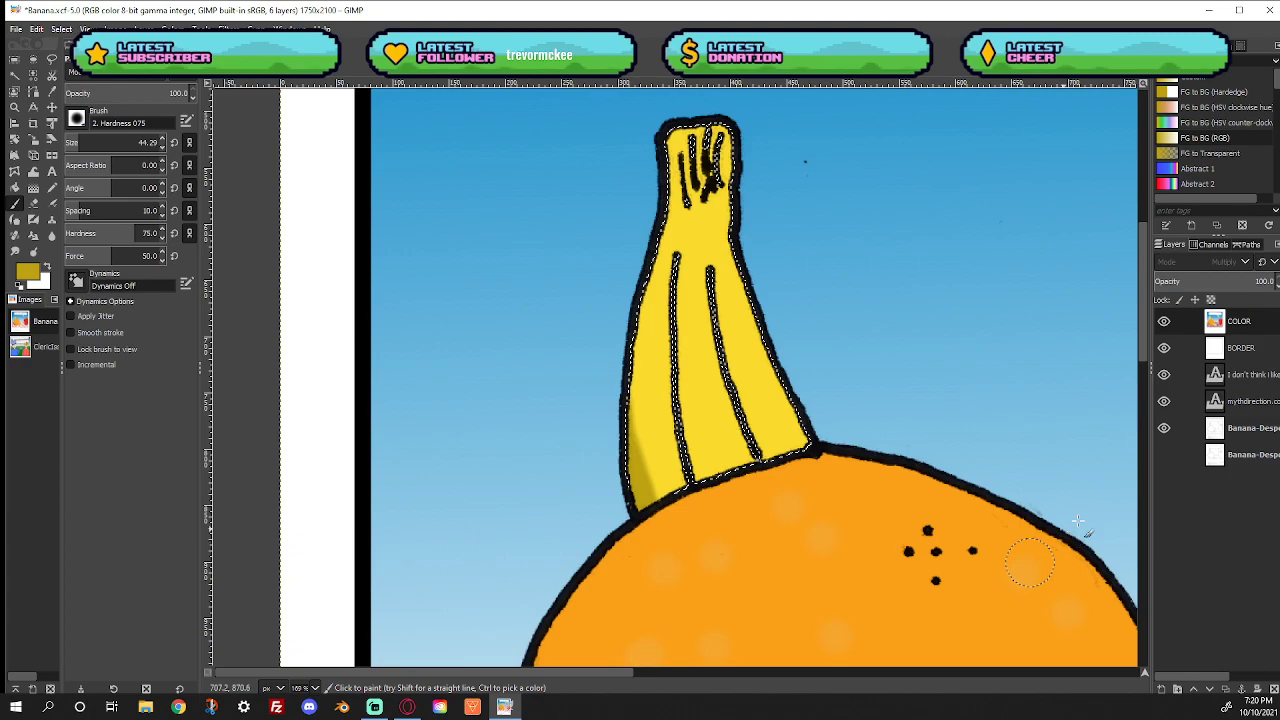
{"action": "scroll", "coordinate": [990, 490], "scroll_direction": "down", "scroll_amount": 10}
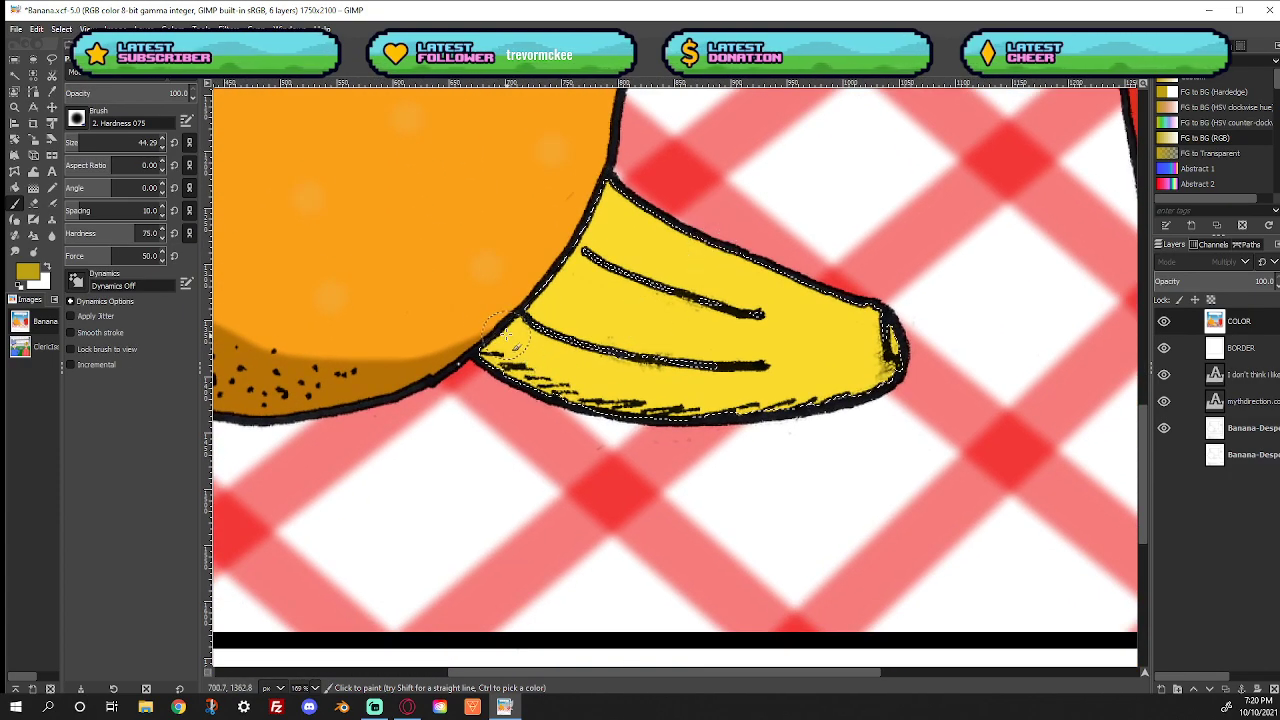
{"action": "mouse_move", "coordinate": [506, 335]}
{"action": "left_mouse_down"}
{"action": "mouse_move", "coordinate": [534, 361]}
{"action": "mouse_move", "coordinate": [608, 384]}
{"action": "mouse_move", "coordinate": [853, 404]}
{"action": "mouse_move", "coordinate": [887, 389]}
{"action": "mouse_move", "coordinate": [790, 408]}
{"action": "left_mouse_up"}
{"action": "mouse_move", "coordinate": [608, 388]}
{"action": "left_mouse_down"}
{"action": "mouse_move", "coordinate": [499, 340]}
{"action": "mouse_move", "coordinate": [542, 380]}
{"action": "mouse_move", "coordinate": [500, 349]}
{"action": "mouse_move", "coordinate": [514, 340]}
{"action": "mouse_move", "coordinate": [721, 386]}
{"action": "mouse_move", "coordinate": [872, 386]}
{"action": "mouse_move", "coordinate": [921, 380]}
{"action": "mouse_move", "coordinate": [906, 333]}
{"action": "left_mouse_up"}
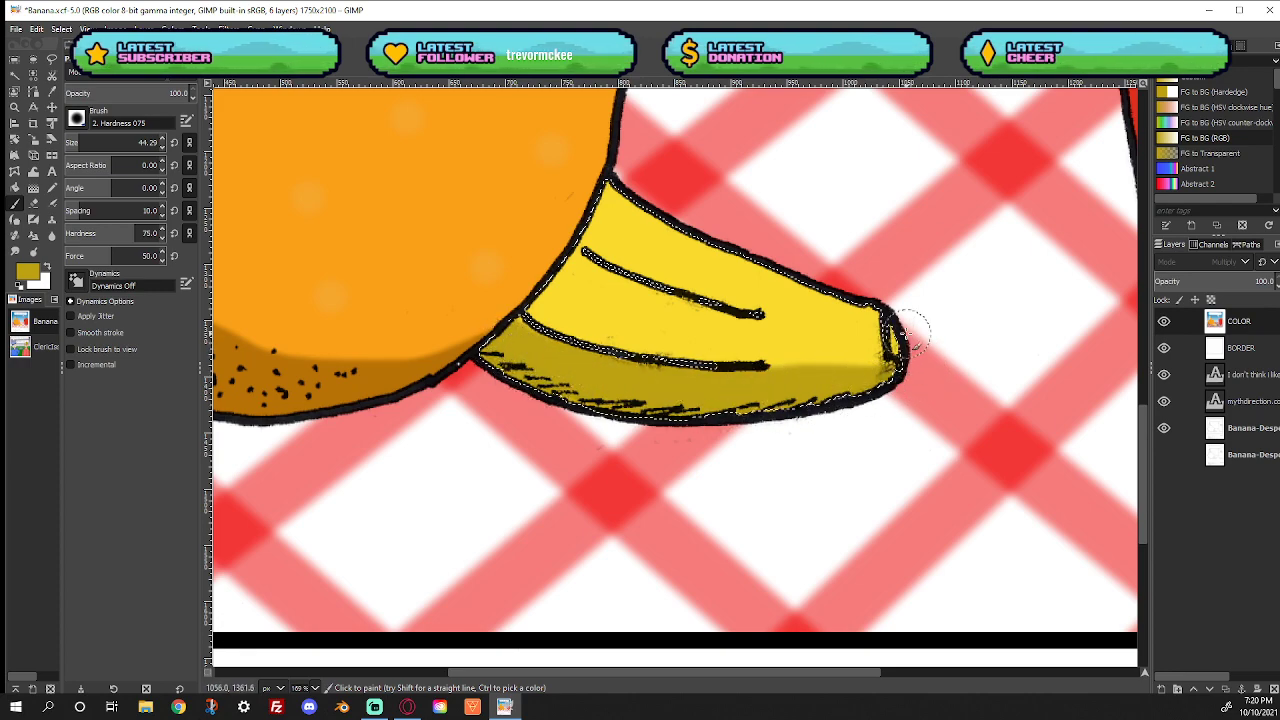
{"action": "left_click", "coordinate": [27, 271]}
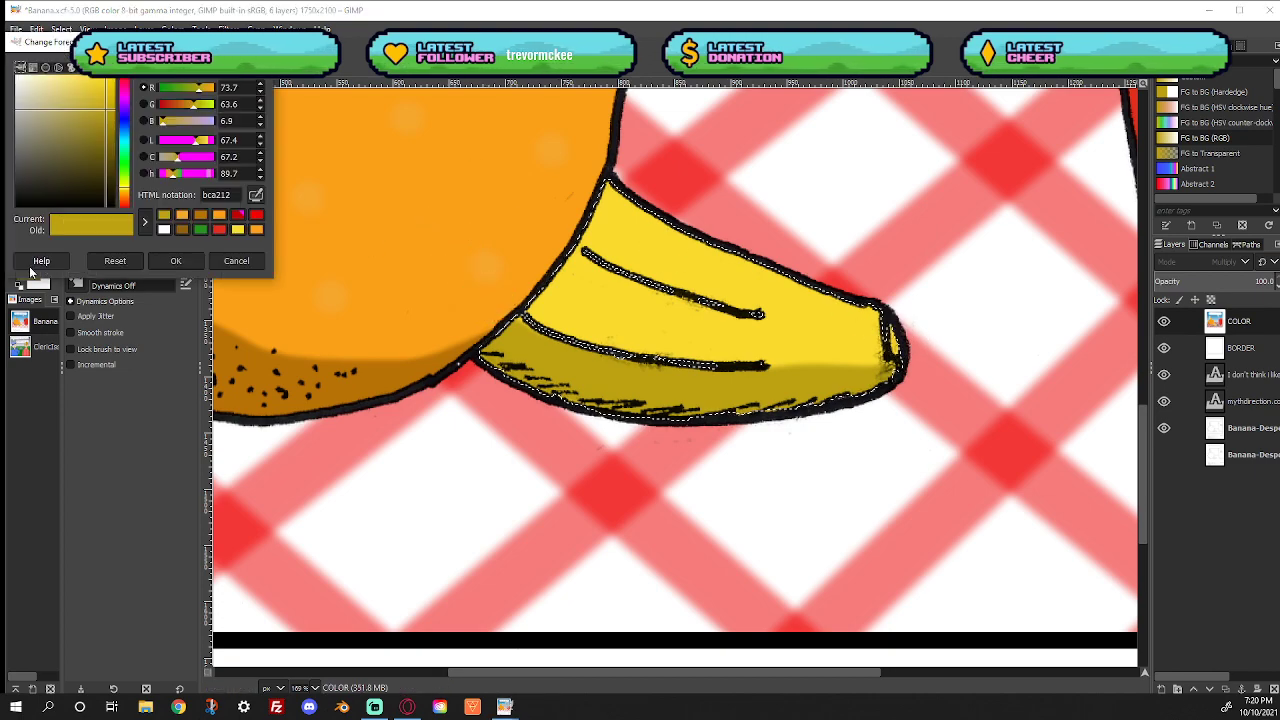
{"action": "left_click_drag", "start_coordinate": [103, 120], "coordinate": [103, 152]}
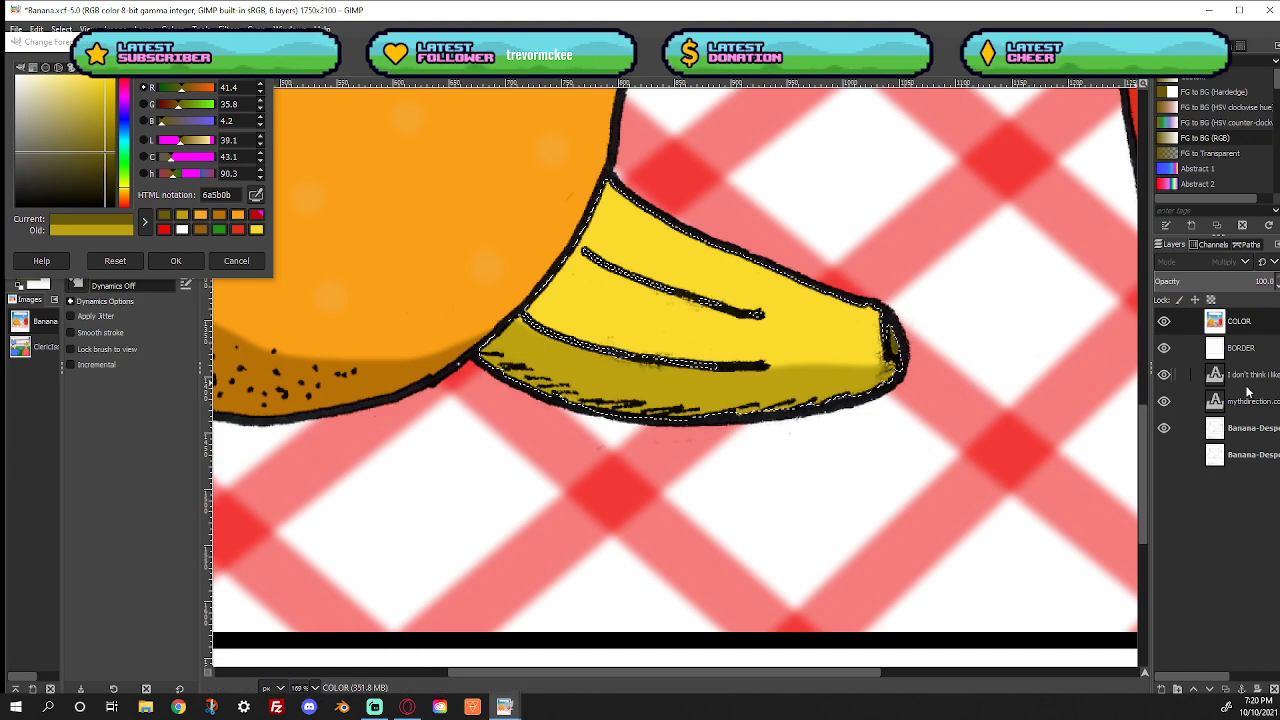
{"action": "right_click", "coordinate": [985, 260]}
{"action": "mouse_move", "coordinate": [1020, 307]}
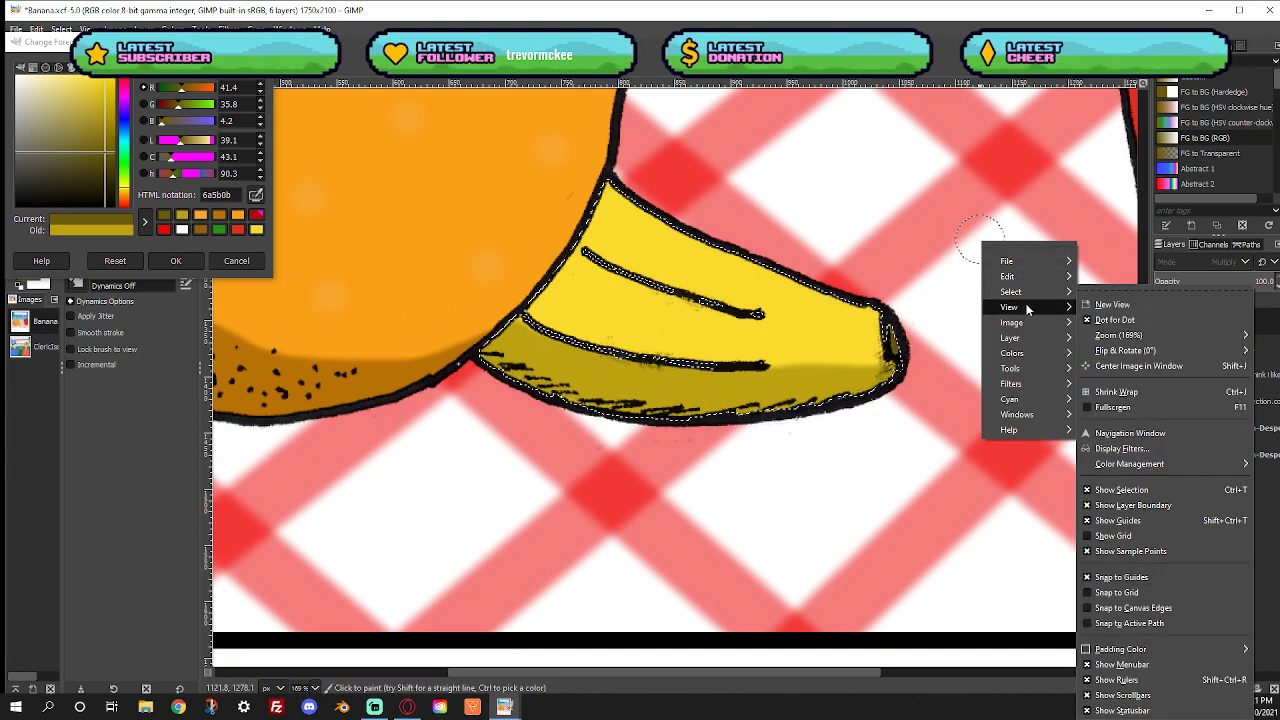
{"action": "mouse_move", "coordinate": [1130, 338]}
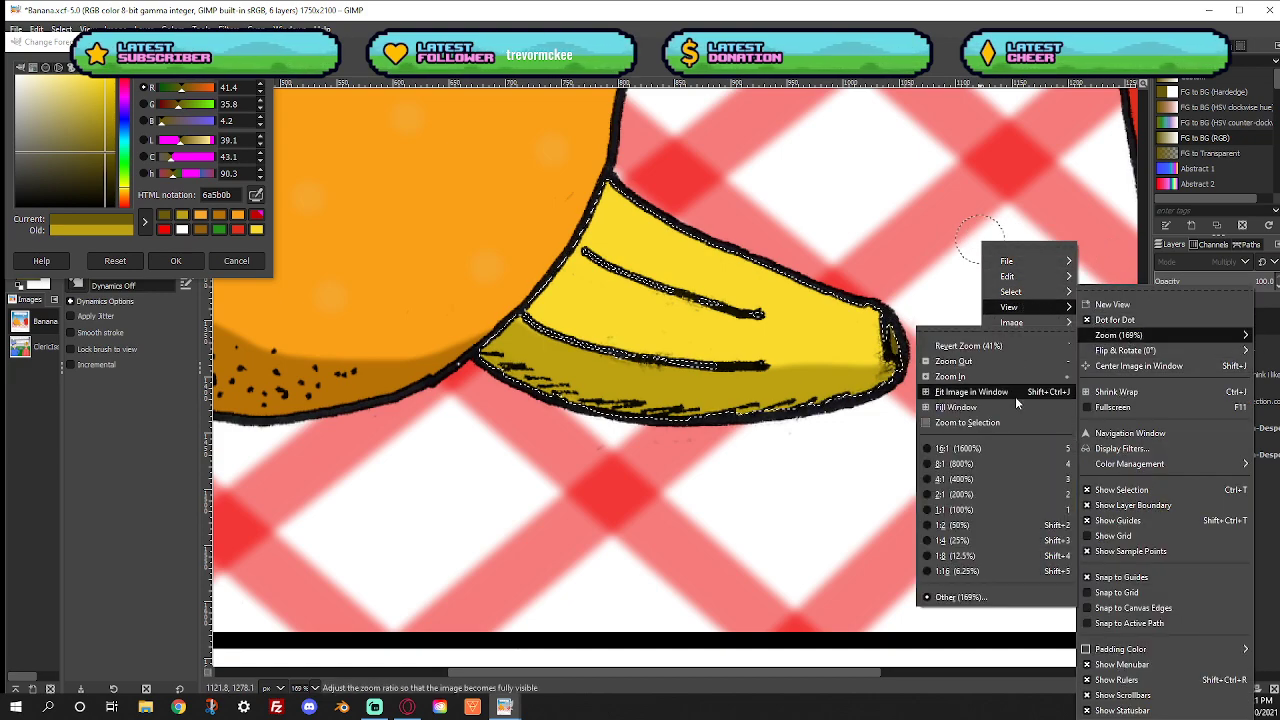
{"action": "left_click", "coordinate": [982, 392]}
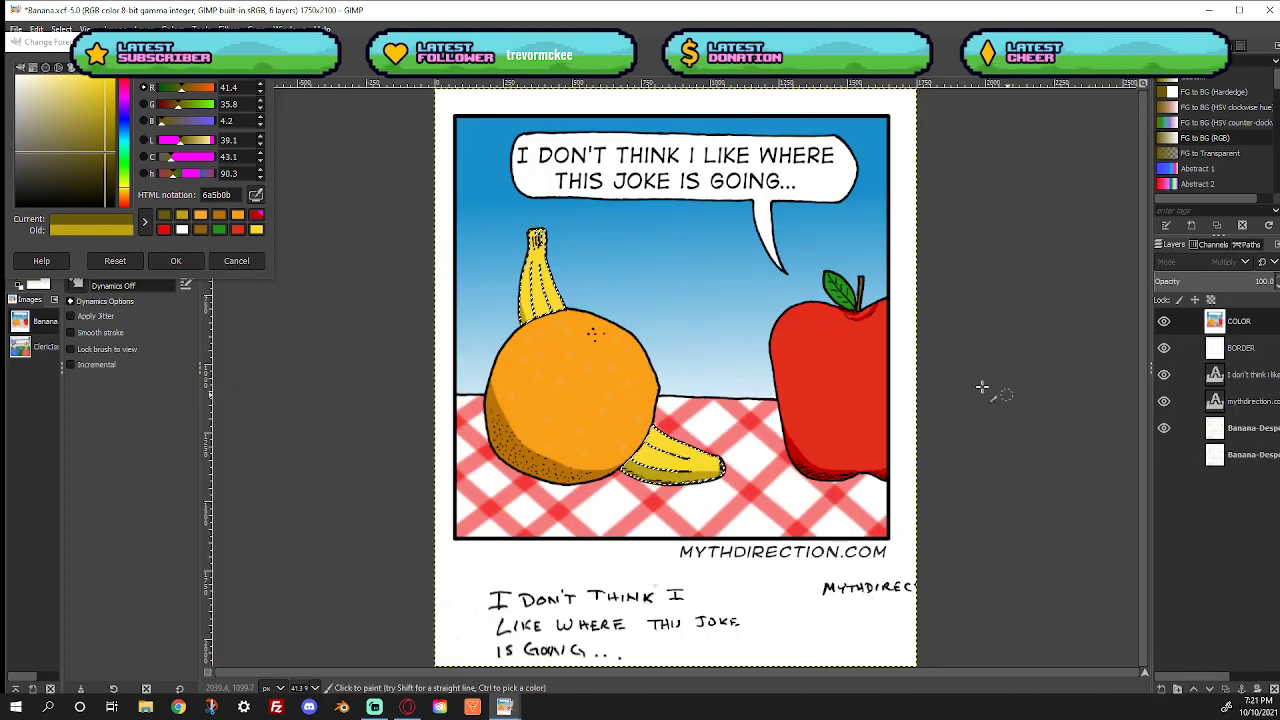
{"action": "left_click", "coordinate": [236, 260]}
Replace the banana selection with the tablecloth area from the visible Banana-DesperateMeasures.tiff copy layer and grow that selection
{"action": "left_click", "coordinate": [62, 28]}
{"action": "left_click", "coordinate": [85, 56]}
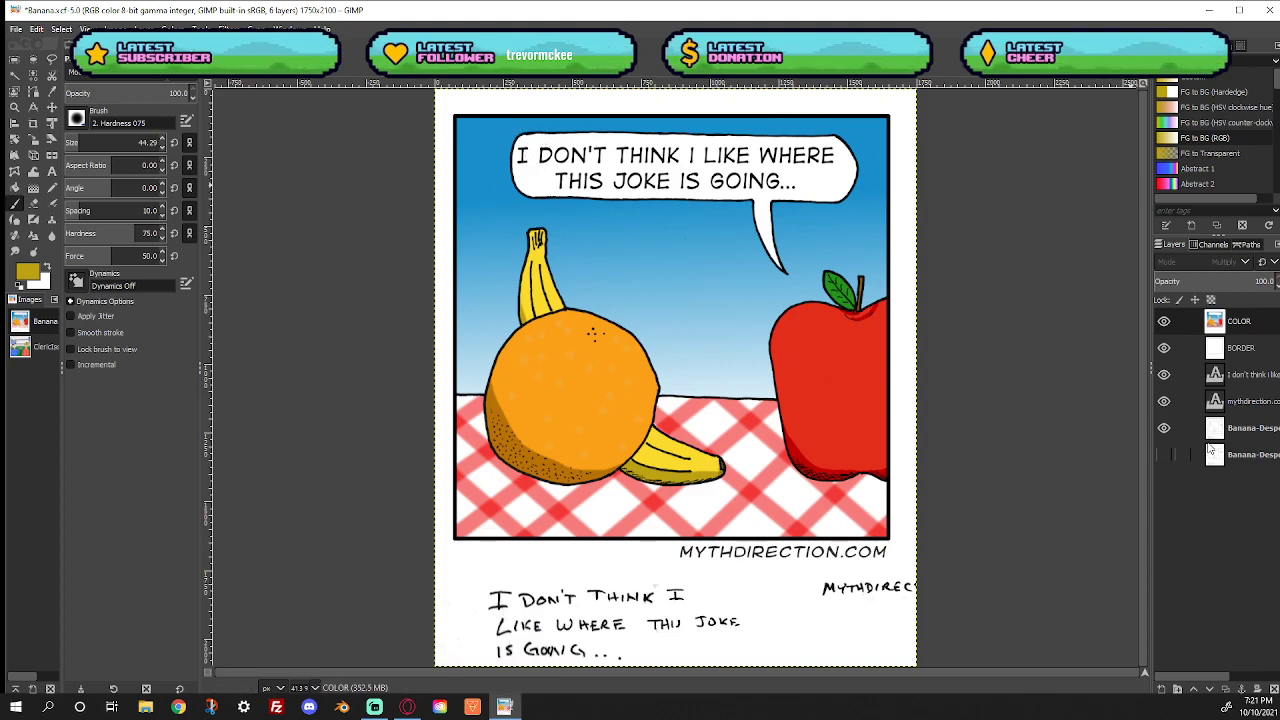
{"action": "left_click", "coordinate": [1243, 428]}
{"action": "left_click", "coordinate": [14, 75]}
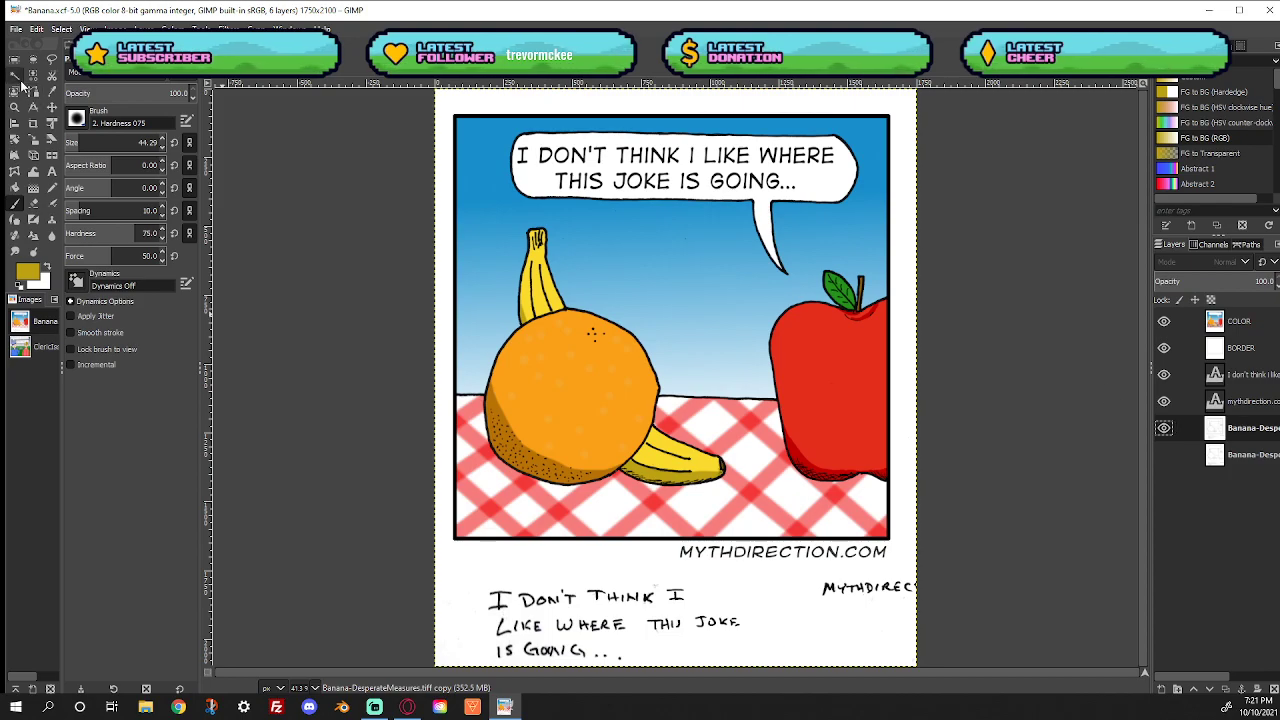
{"action": "left_click", "coordinate": [520, 500]}
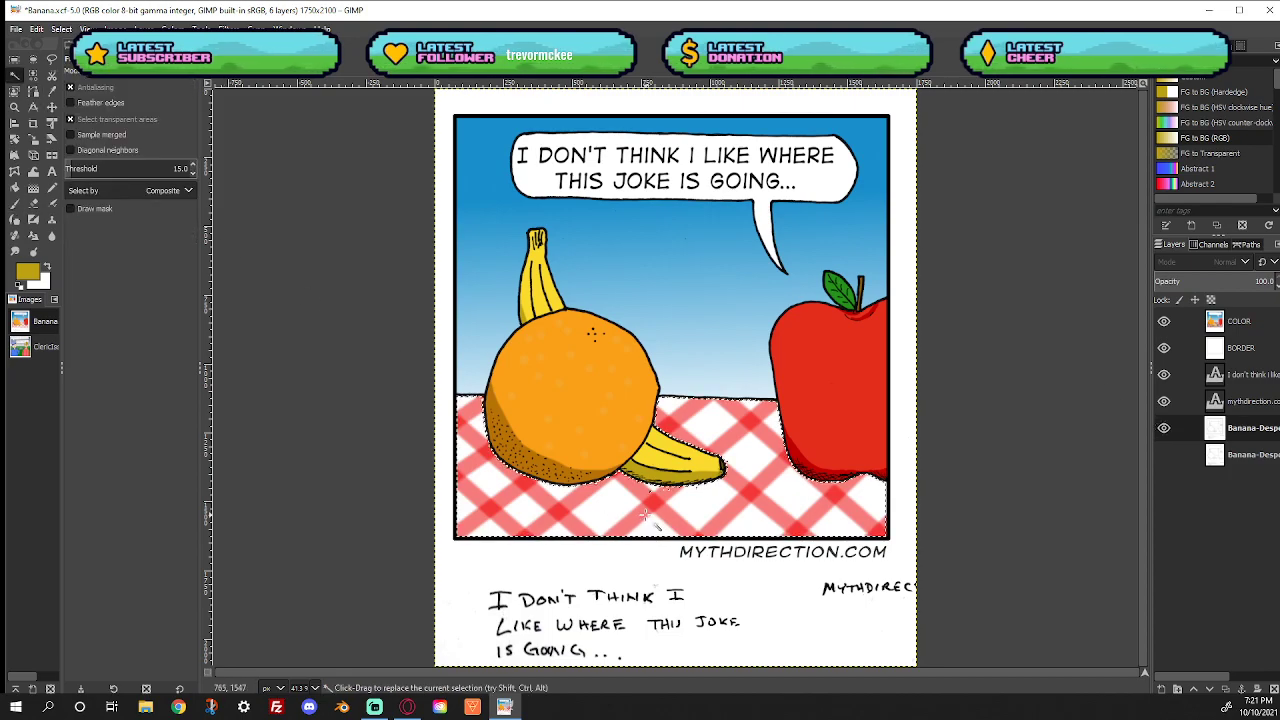
{"action": "left_click", "coordinate": [67, 30]}
{"action": "left_click", "coordinate": [82, 209]}
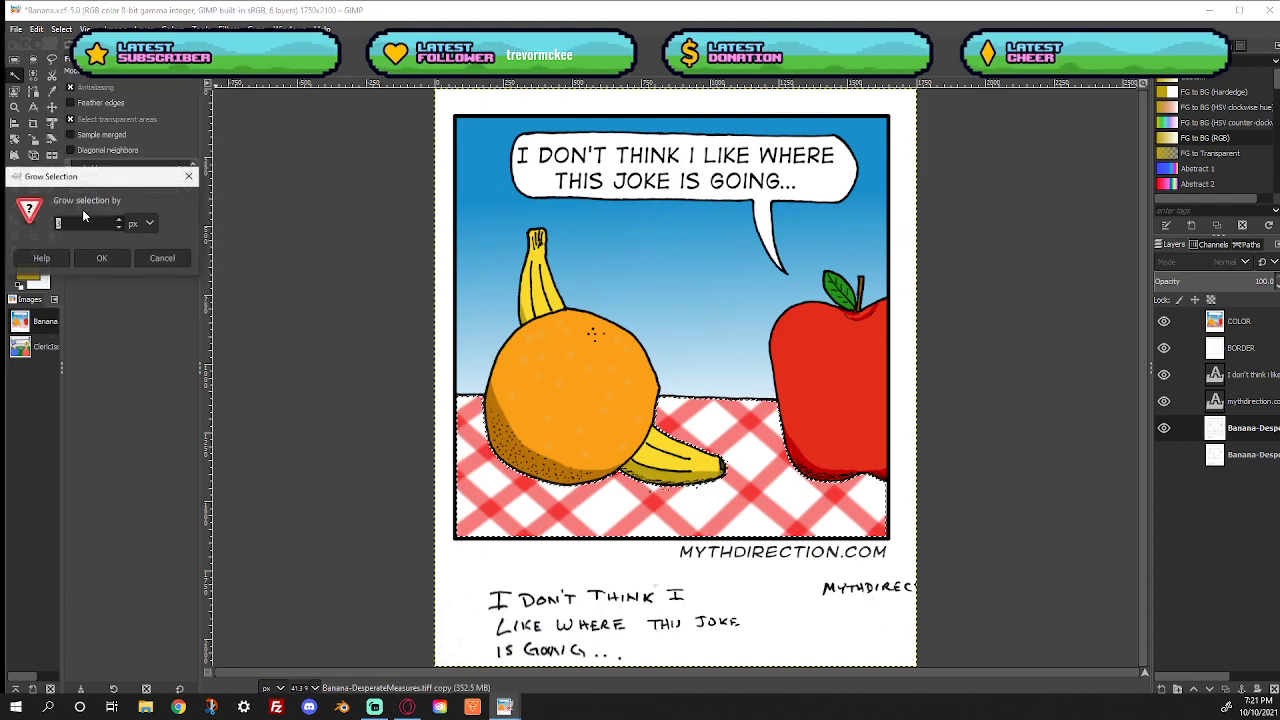
{"action": "left_click", "coordinate": [100, 258]}
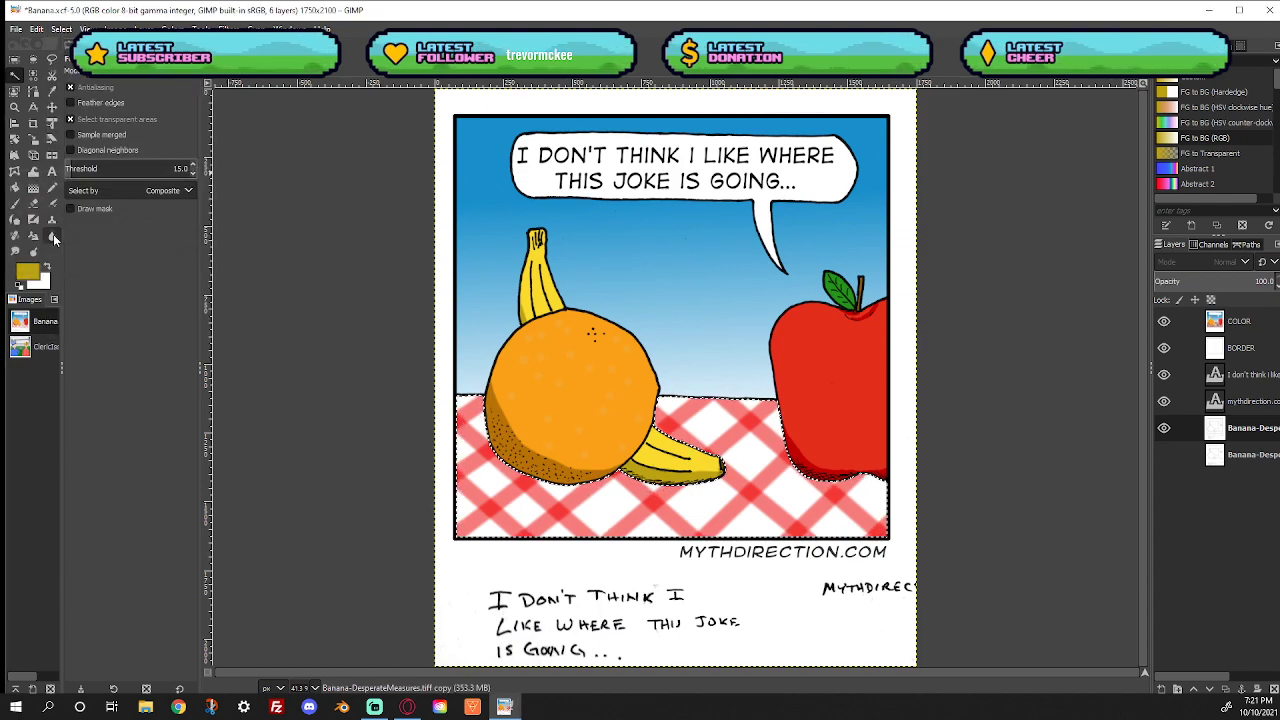
Set the foreground color to a neutral mid grey, 767676, for painting with the Paintbrush
{"action": "left_click", "coordinate": [32, 276]}
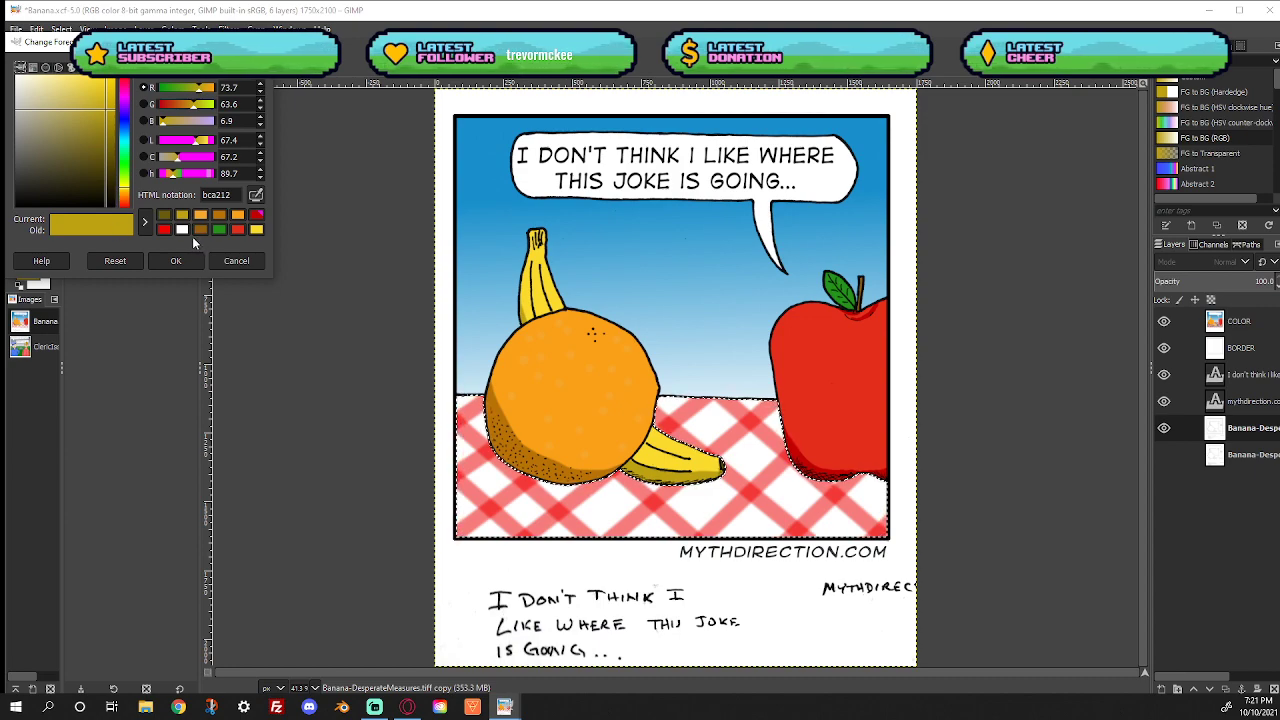
{"action": "left_click", "coordinate": [123, 124]}
{"action": "left_click", "coordinate": [68, 116]}
{"action": "left_click_drag", "start_coordinate": [68, 116], "coordinate": [17, 152]}
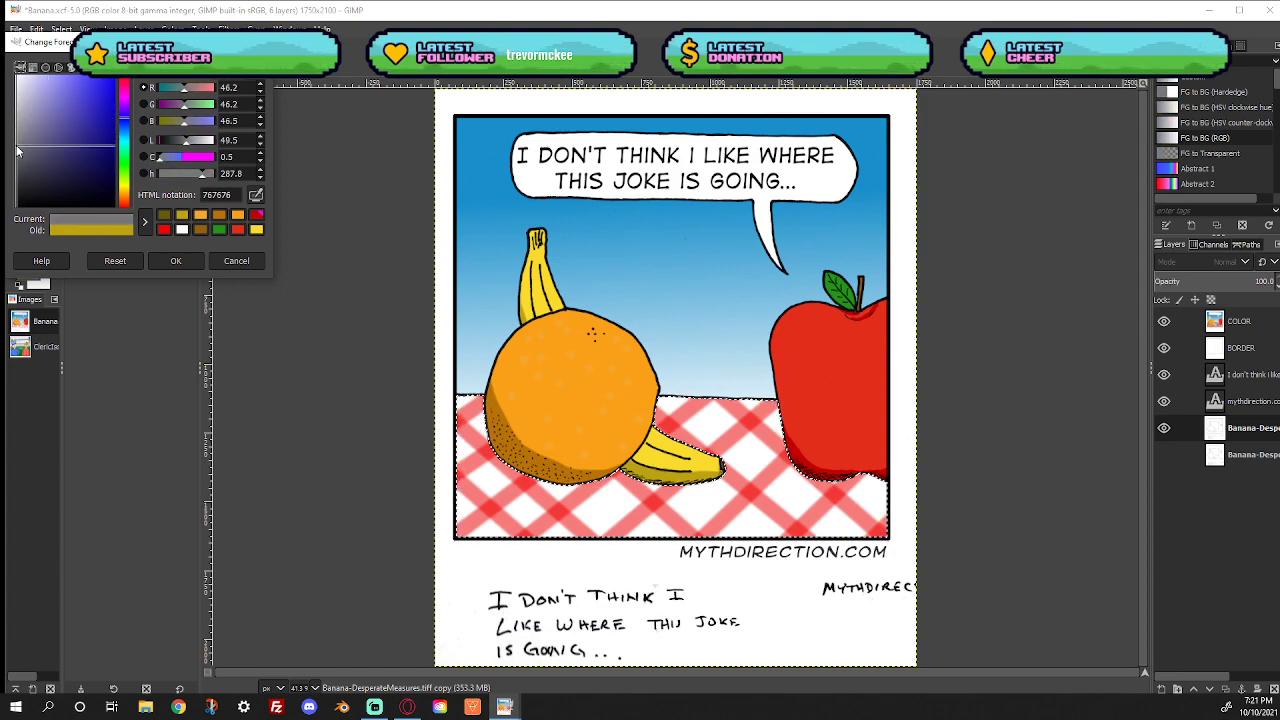
{"action": "left_click", "coordinate": [175, 261]}
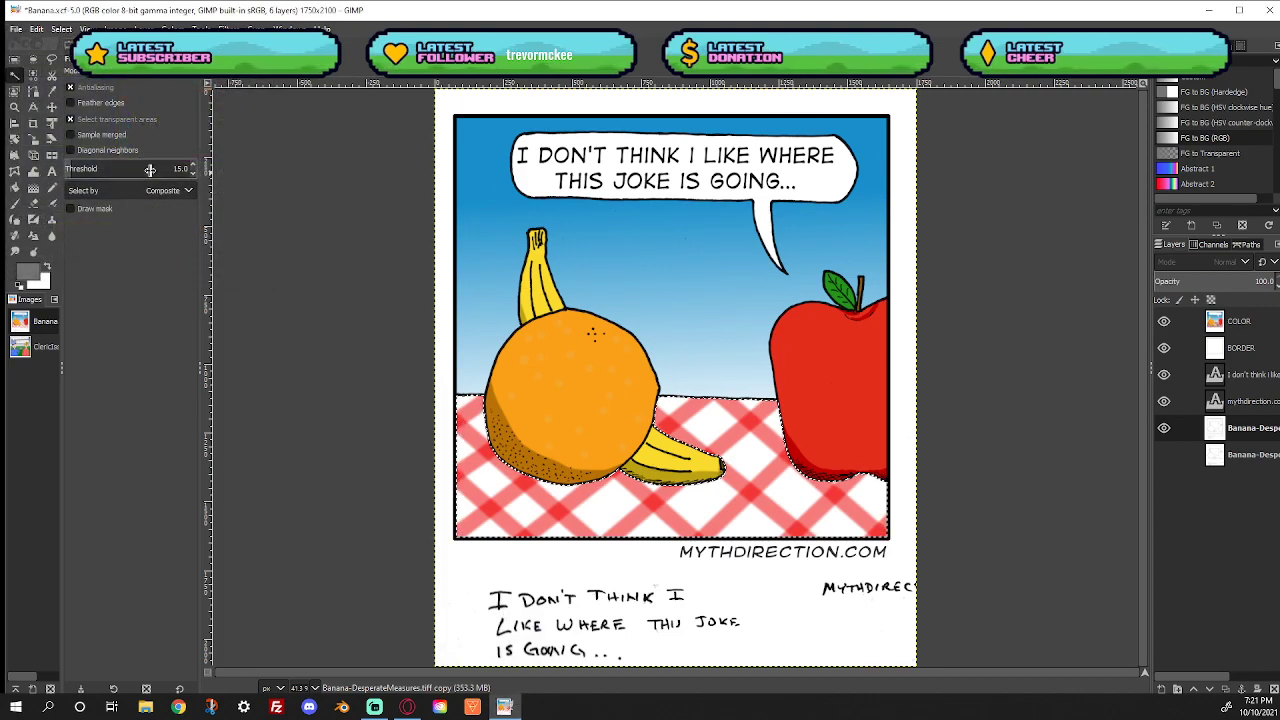
{"action": "left_click", "coordinate": [16, 205]}
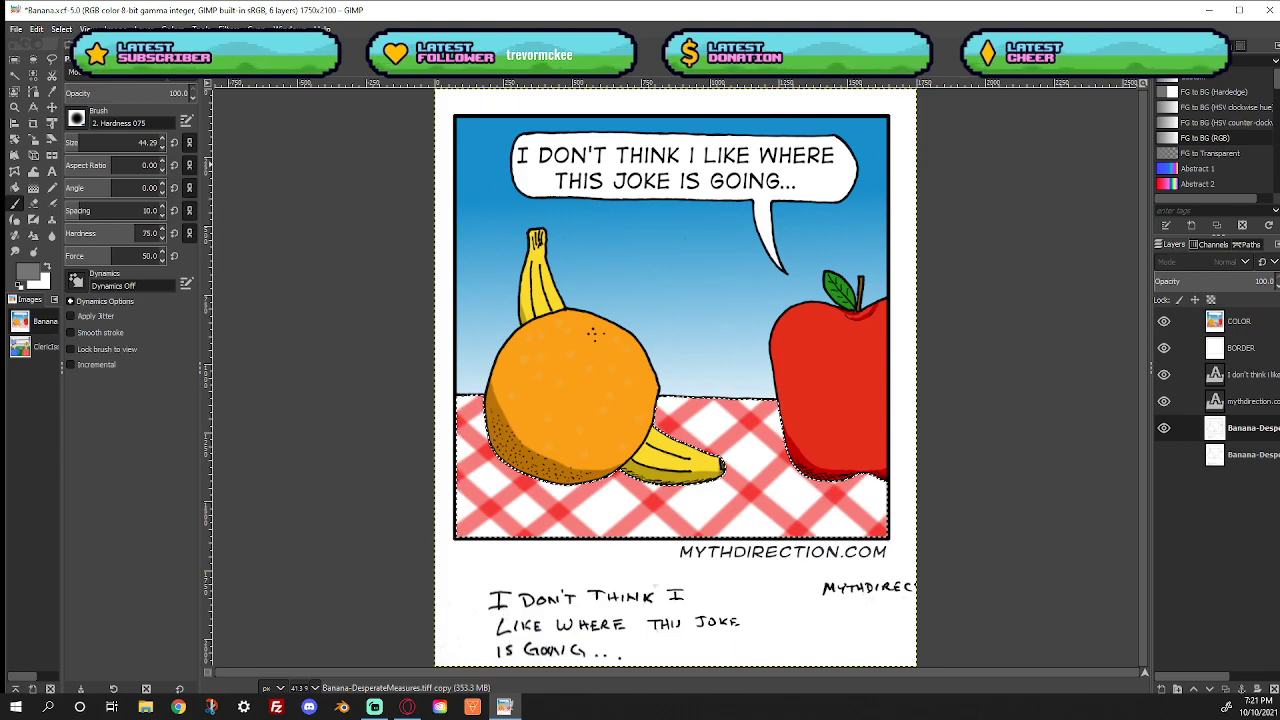
Add a white-filled layer named COLOR SHADOWN in Multiply mode above the line art copy and make it active
{"action": "left_click", "coordinate": [142, 28]}
{"action": "left_click", "coordinate": [165, 94]}
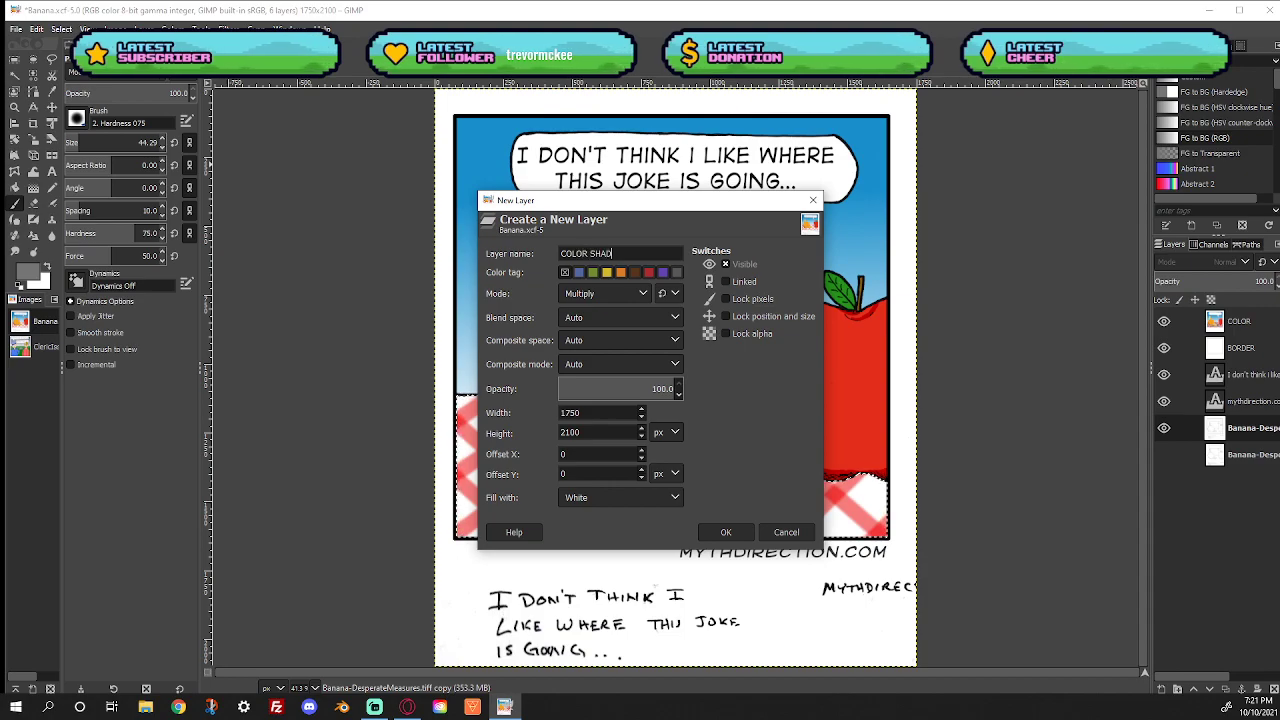
{"action": "key", "text": "Return"}
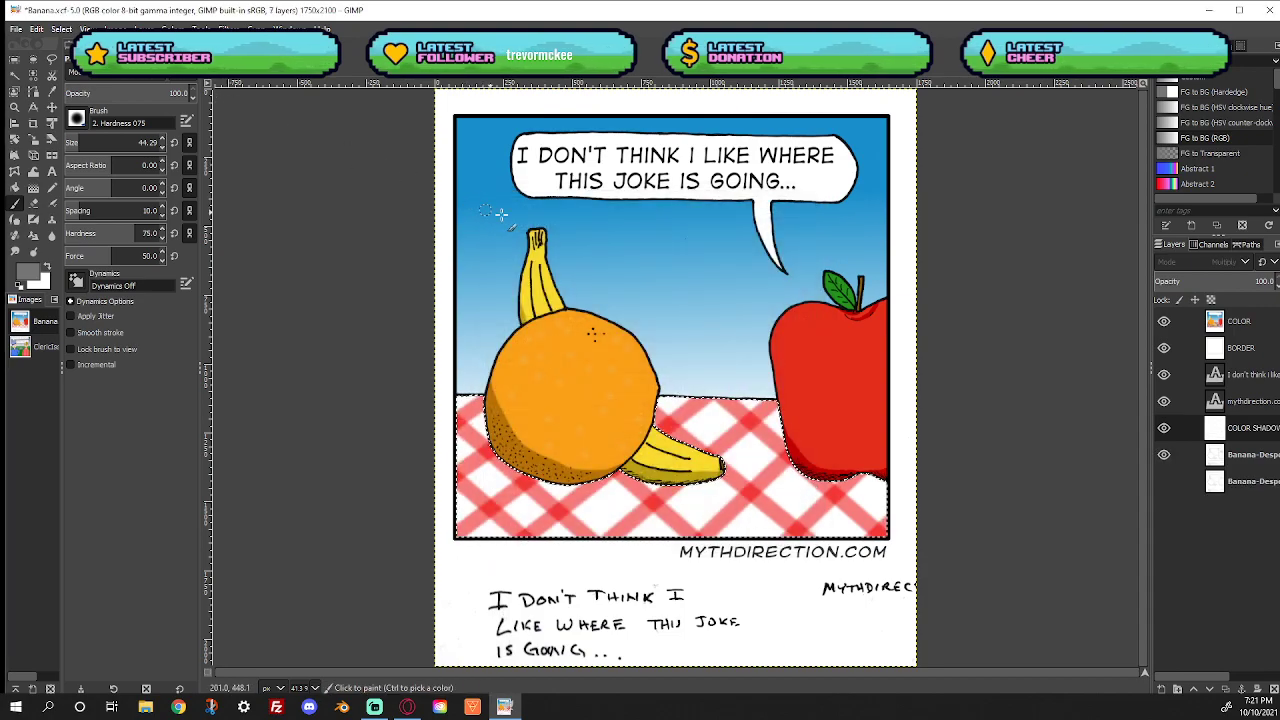
{"action": "left_click", "coordinate": [1240, 433]}
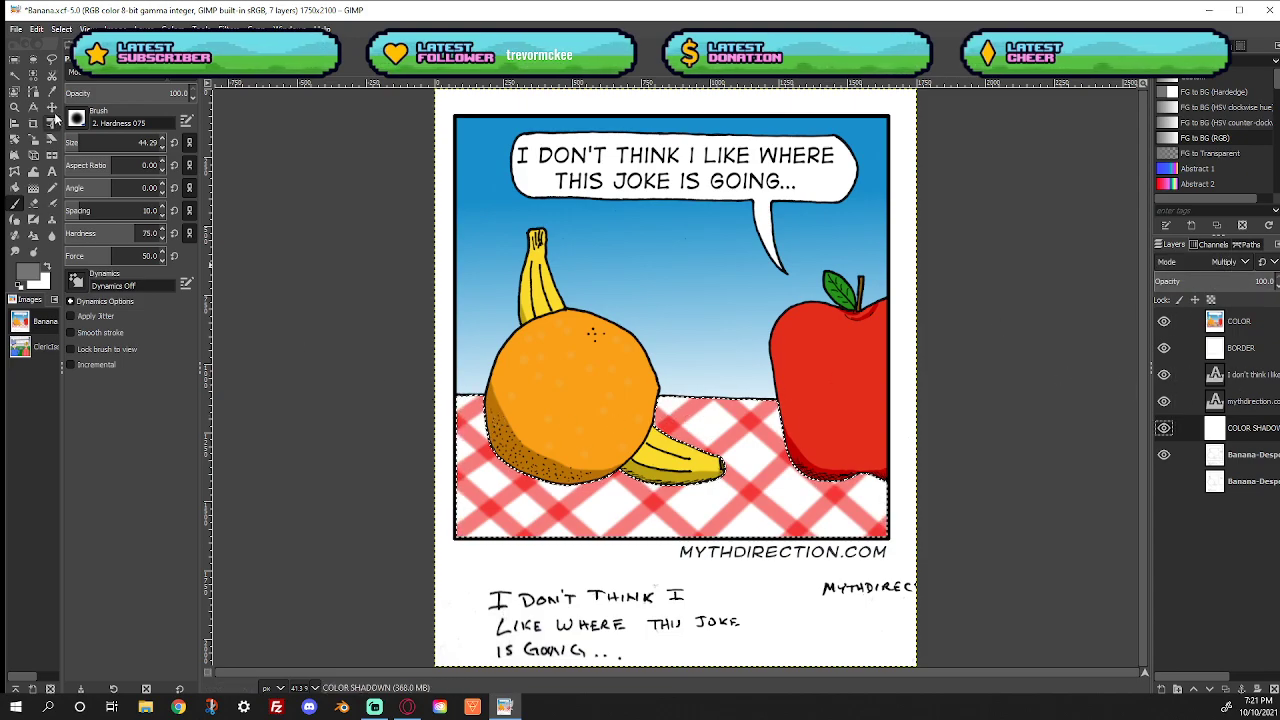
Paint a grey cast shadow on the tablecloth beneath the orange and banana, extending it outward from the orange's lower-left edge
{"action": "left_click", "coordinate": [14, 106]}
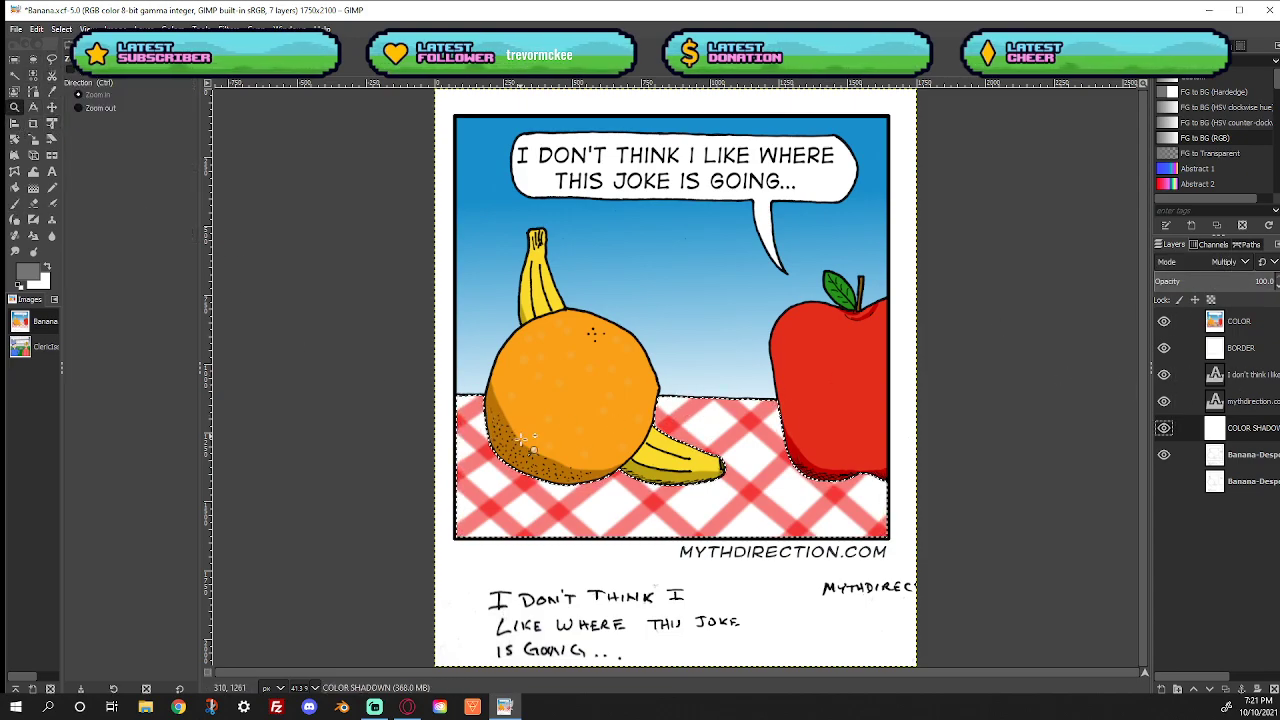
{"action": "left_click_drag", "start_coordinate": [473, 420], "coordinate": [728, 515]}
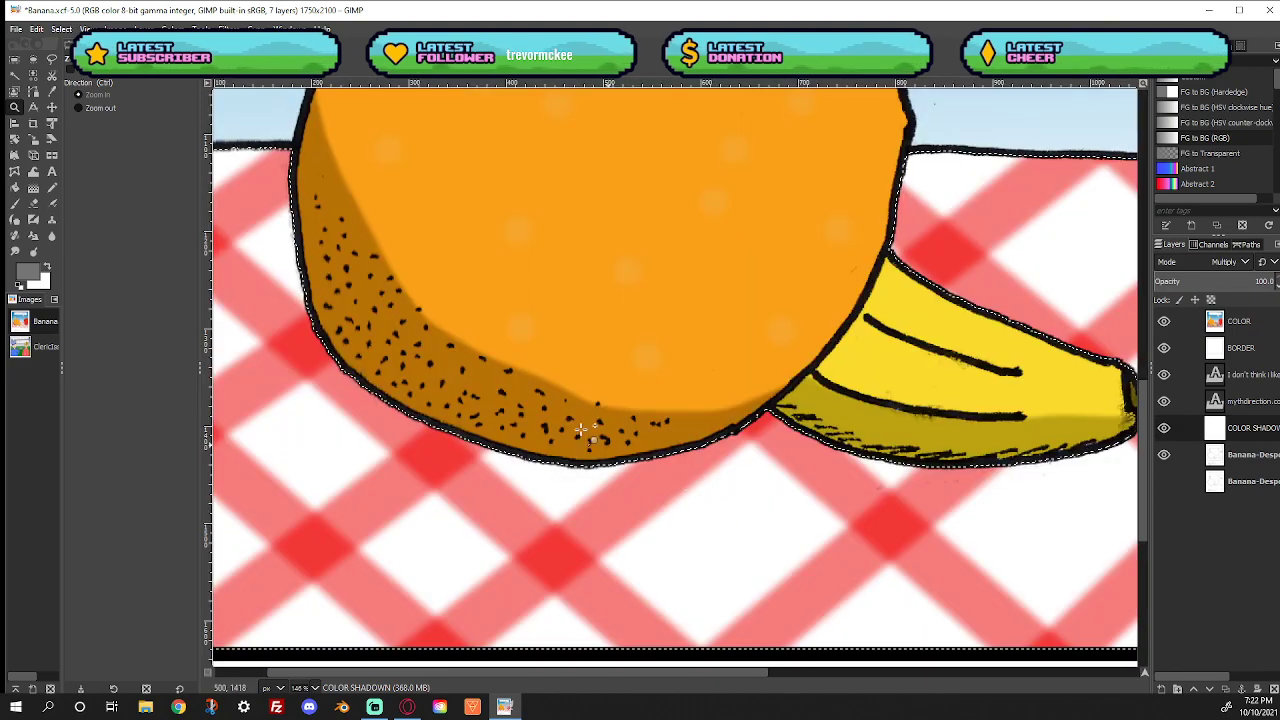
{"action": "left_click", "coordinate": [14, 203]}
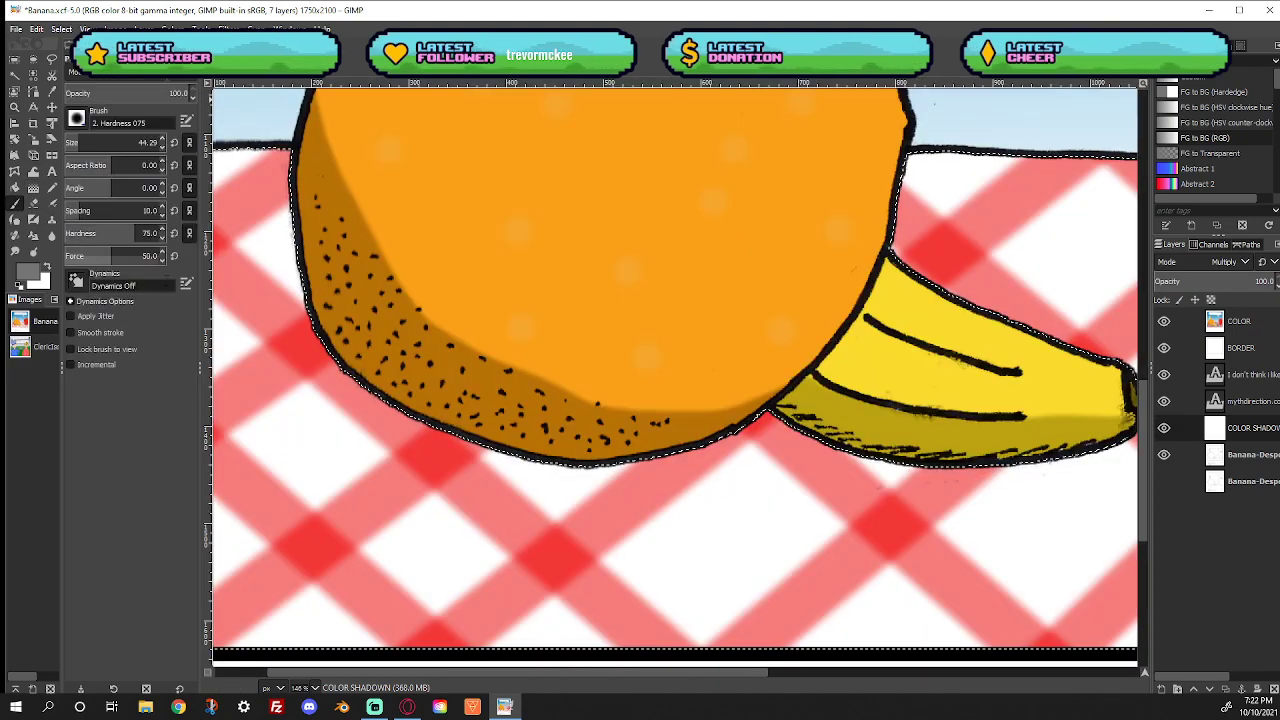
{"action": "mouse_move", "coordinate": [790, 420]}
{"action": "left_mouse_down"}
{"action": "mouse_move", "coordinate": [725, 445]}
{"action": "mouse_move", "coordinate": [636, 440]}
{"action": "mouse_move", "coordinate": [870, 437]}
{"action": "mouse_move", "coordinate": [757, 430]}
{"action": "left_mouse_up"}
{"action": "left_click_drag", "start_coordinate": [640, 436], "coordinate": [652, 432]}
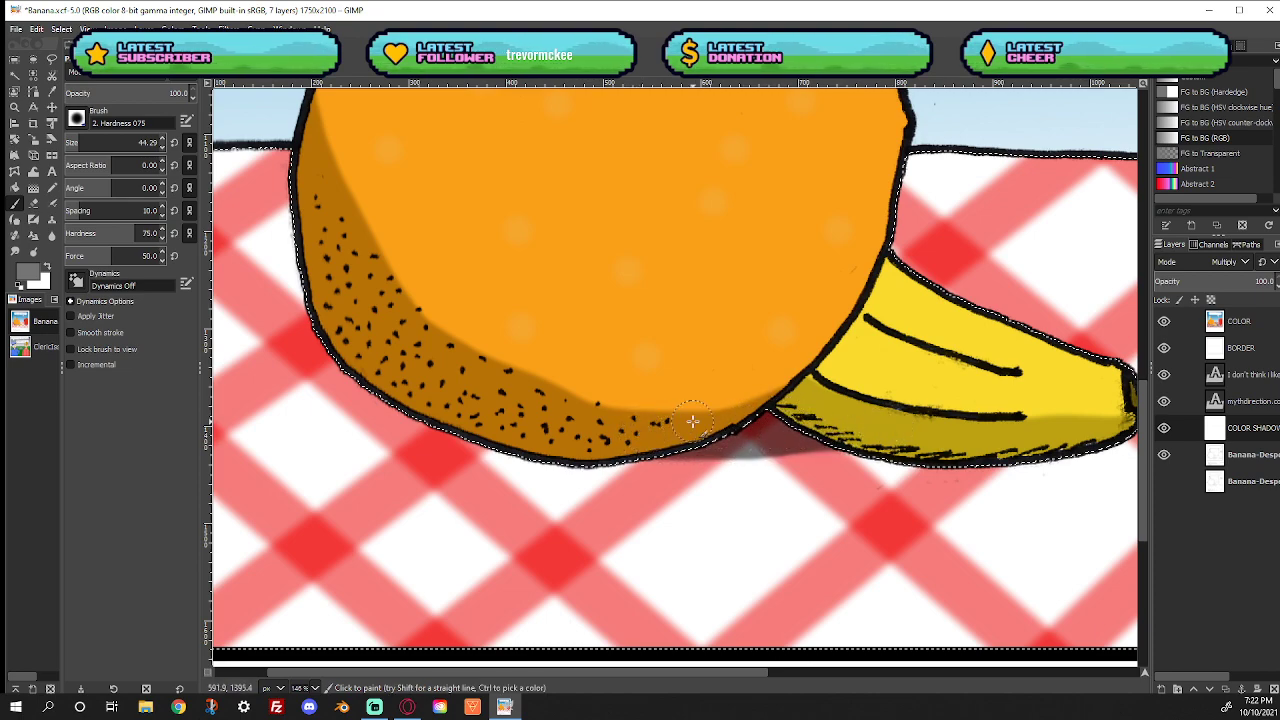
{"action": "mouse_move", "coordinate": [870, 440]}
{"action": "left_mouse_down"}
{"action": "mouse_move", "coordinate": [480, 444]}
{"action": "mouse_move", "coordinate": [372, 422]}
{"action": "mouse_move", "coordinate": [306, 346]}
{"action": "mouse_move", "coordinate": [402, 415]}
{"action": "mouse_move", "coordinate": [314, 305]}
{"action": "mouse_move", "coordinate": [306, 351]}
{"action": "left_mouse_up"}
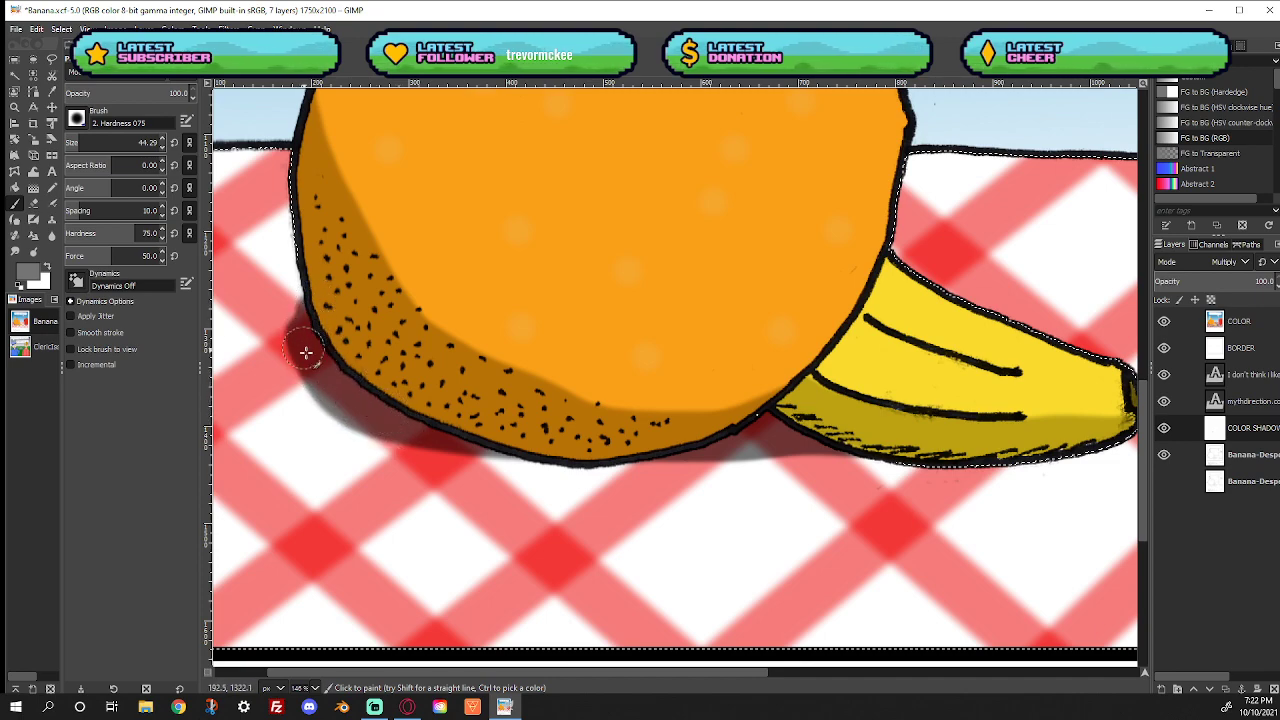
{"action": "mouse_move", "coordinate": [833, 440]}
{"action": "left_mouse_down"}
{"action": "mouse_move", "coordinate": [912, 453]}
{"action": "mouse_move", "coordinate": [1096, 432]}
{"action": "mouse_move", "coordinate": [1029, 454]}
{"action": "mouse_move", "coordinate": [927, 458]}
{"action": "mouse_move", "coordinate": [614, 460]}
{"action": "left_mouse_up"}
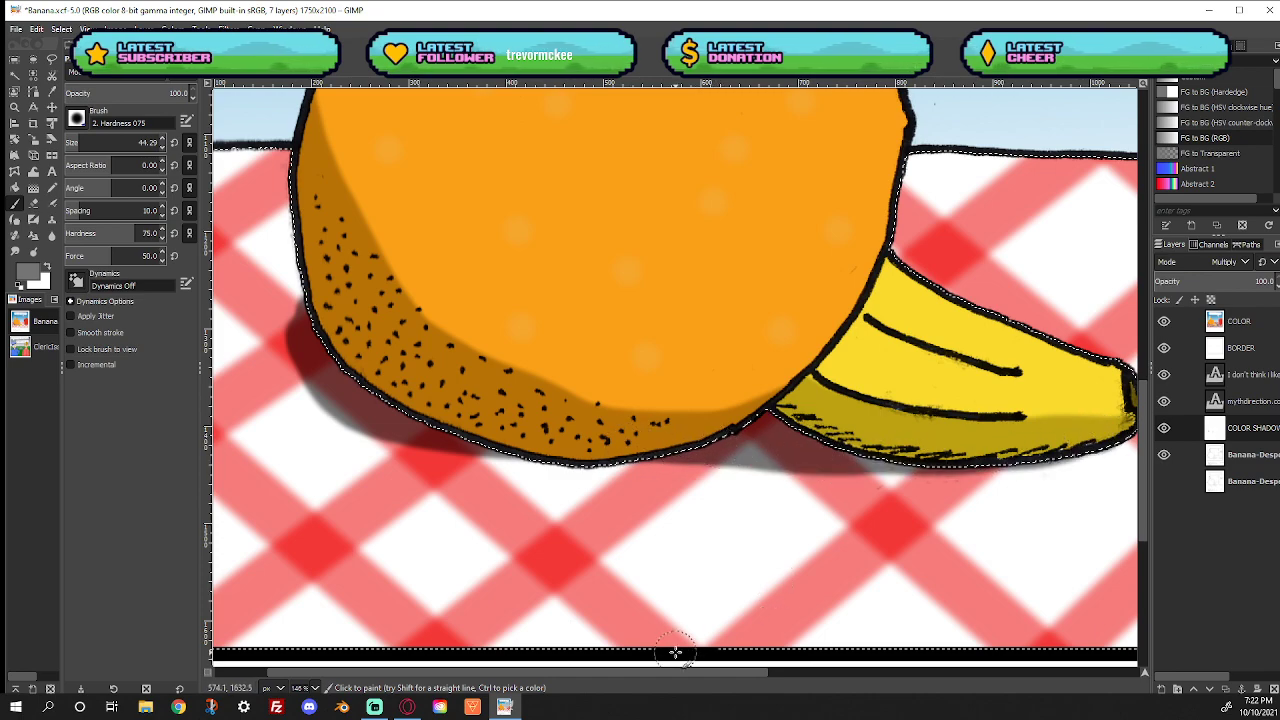
{"action": "left_click_drag", "start_coordinate": [704, 675], "coordinate": [652, 672]}
{"action": "mouse_move", "coordinate": [410, 290]}
{"action": "left_mouse_down"}
{"action": "mouse_move", "coordinate": [368, 346]}
{"action": "mouse_move", "coordinate": [377, 387]}
{"action": "mouse_move", "coordinate": [390, 348]}
{"action": "mouse_move", "coordinate": [380, 398]}
{"action": "mouse_move", "coordinate": [543, 426]}
{"action": "mouse_move", "coordinate": [535, 440]}
{"action": "mouse_move", "coordinate": [426, 437]}
{"action": "mouse_move", "coordinate": [354, 397]}
{"action": "mouse_move", "coordinate": [358, 346]}
{"action": "mouse_move", "coordinate": [402, 328]}
{"action": "left_mouse_up"}
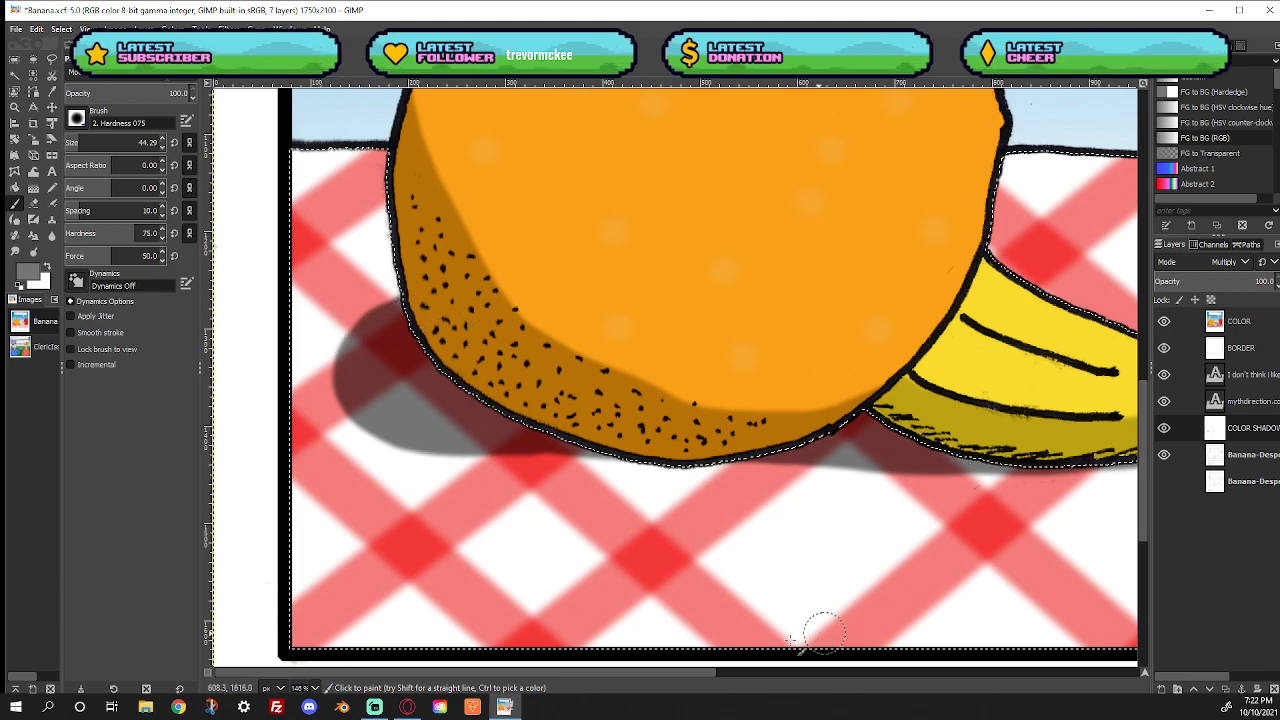
Paint a grey cast shadow on the tablecloth beneath the apple and around its lower-left edge
{"action": "scroll", "coordinate": [792, 640], "scroll_direction": "right", "scroll_amount": 10}
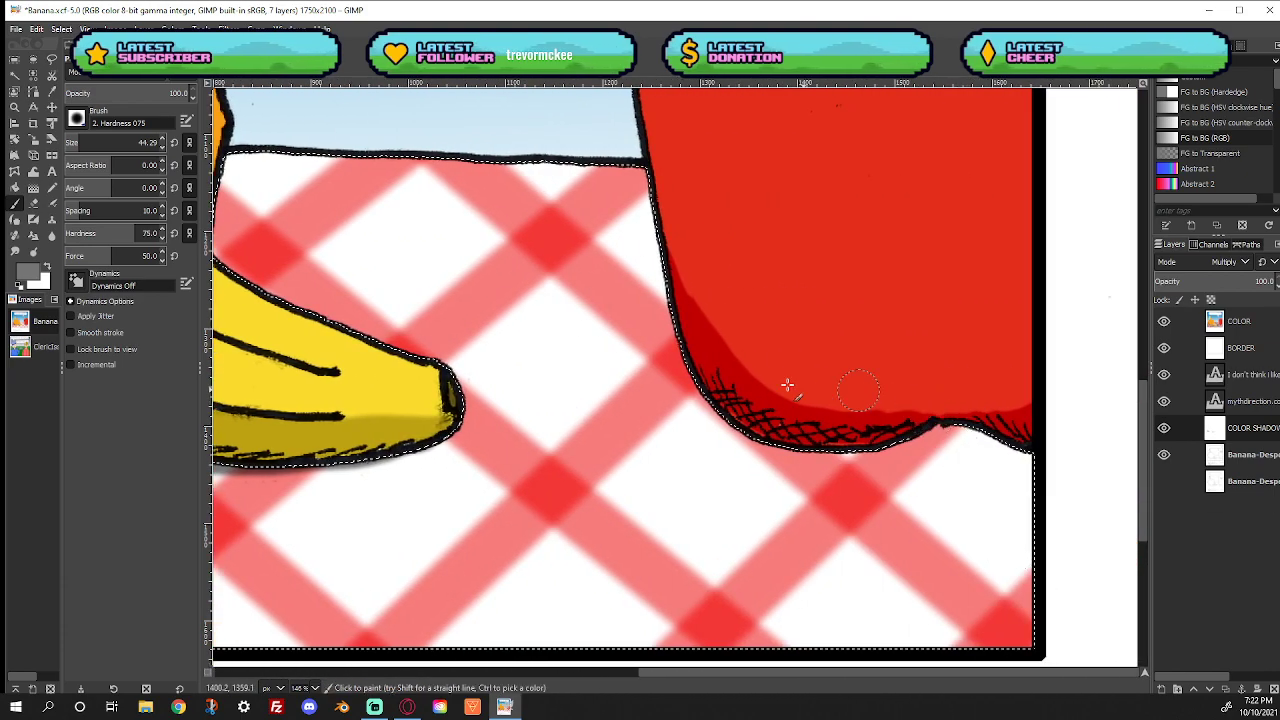
{"action": "mouse_move", "coordinate": [673, 312]}
{"action": "left_mouse_down"}
{"action": "mouse_move", "coordinate": [641, 353]}
{"action": "mouse_move", "coordinate": [642, 410]}
{"action": "mouse_move", "coordinate": [683, 349]}
{"action": "mouse_move", "coordinate": [666, 405]}
{"action": "mouse_move", "coordinate": [723, 409]}
{"action": "mouse_move", "coordinate": [689, 422]}
{"action": "mouse_move", "coordinate": [721, 433]}
{"action": "mouse_move", "coordinate": [995, 428]}
{"action": "mouse_move", "coordinate": [1021, 429]}
{"action": "mouse_move", "coordinate": [803, 436]}
{"action": "mouse_move", "coordinate": [1034, 437]}
{"action": "left_mouse_up"}
{"action": "mouse_move", "coordinate": [795, 422]}
{"action": "left_mouse_down"}
{"action": "mouse_move", "coordinate": [664, 422]}
{"action": "mouse_move", "coordinate": [700, 430]}
{"action": "mouse_move", "coordinate": [677, 432]}
{"action": "mouse_move", "coordinate": [627, 407]}
{"action": "mouse_move", "coordinate": [623, 347]}
{"action": "mouse_move", "coordinate": [668, 285]}
{"action": "left_mouse_up"}
Clear the selection around the tablecloth with the full image in view
{"action": "right_click", "coordinate": [605, 208]}
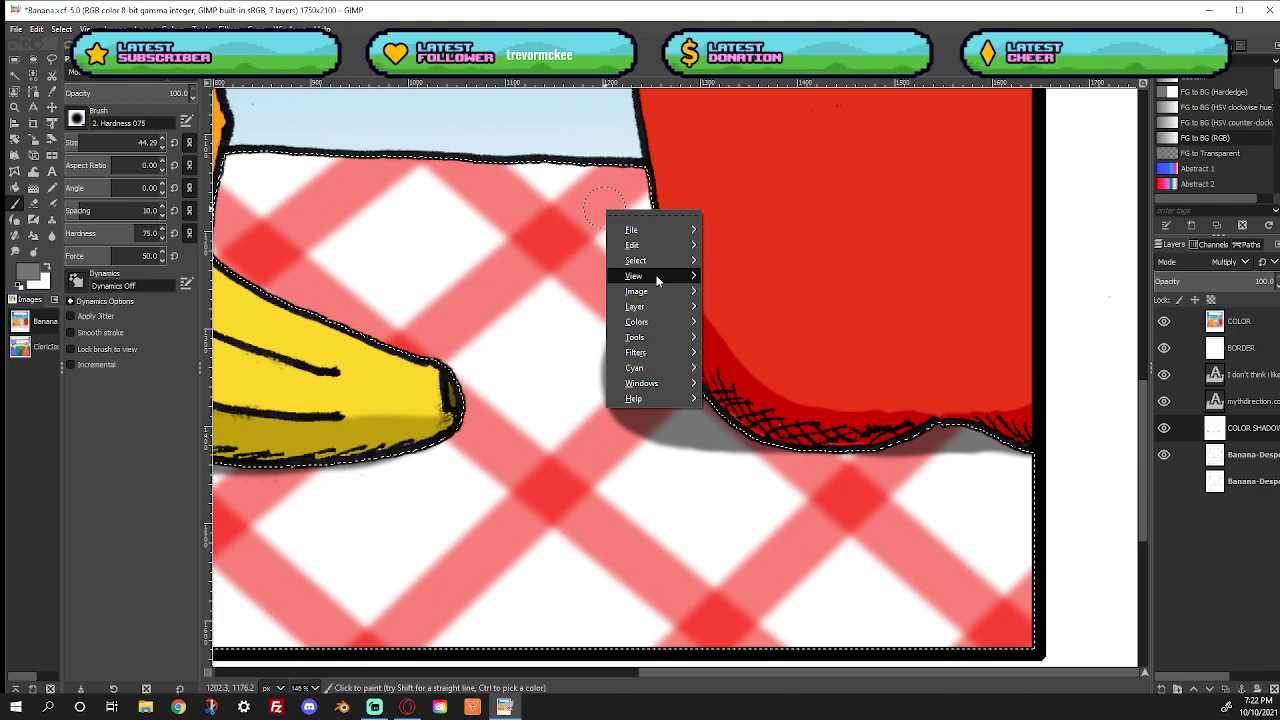
{"action": "mouse_move", "coordinate": [655, 276]}
{"action": "mouse_move", "coordinate": [775, 317]}
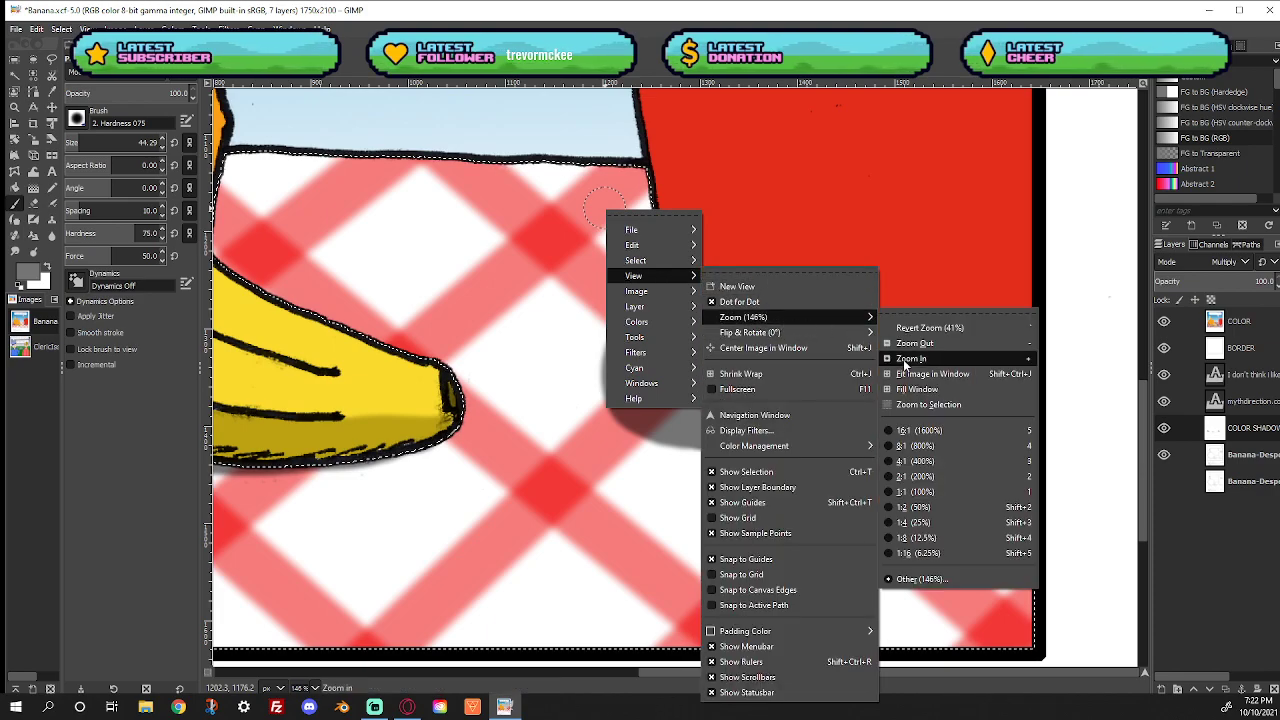
{"action": "left_click", "coordinate": [914, 364]}
{"action": "left_click", "coordinate": [61, 29]}
{"action": "left_click", "coordinate": [72, 70]}
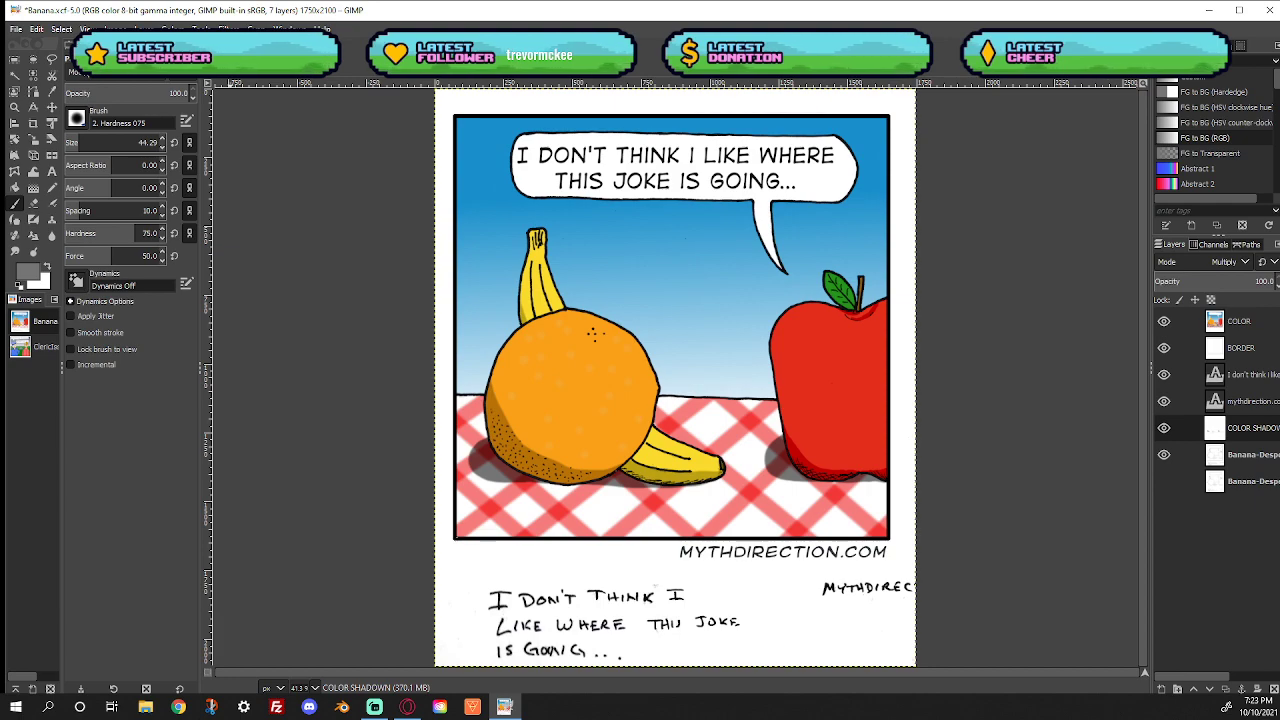
Undo the deselection and the latest cast-shadow strokes around the orange and apple, restoring the tablecloth selection
{"action": "key", "text": "ctrl"}
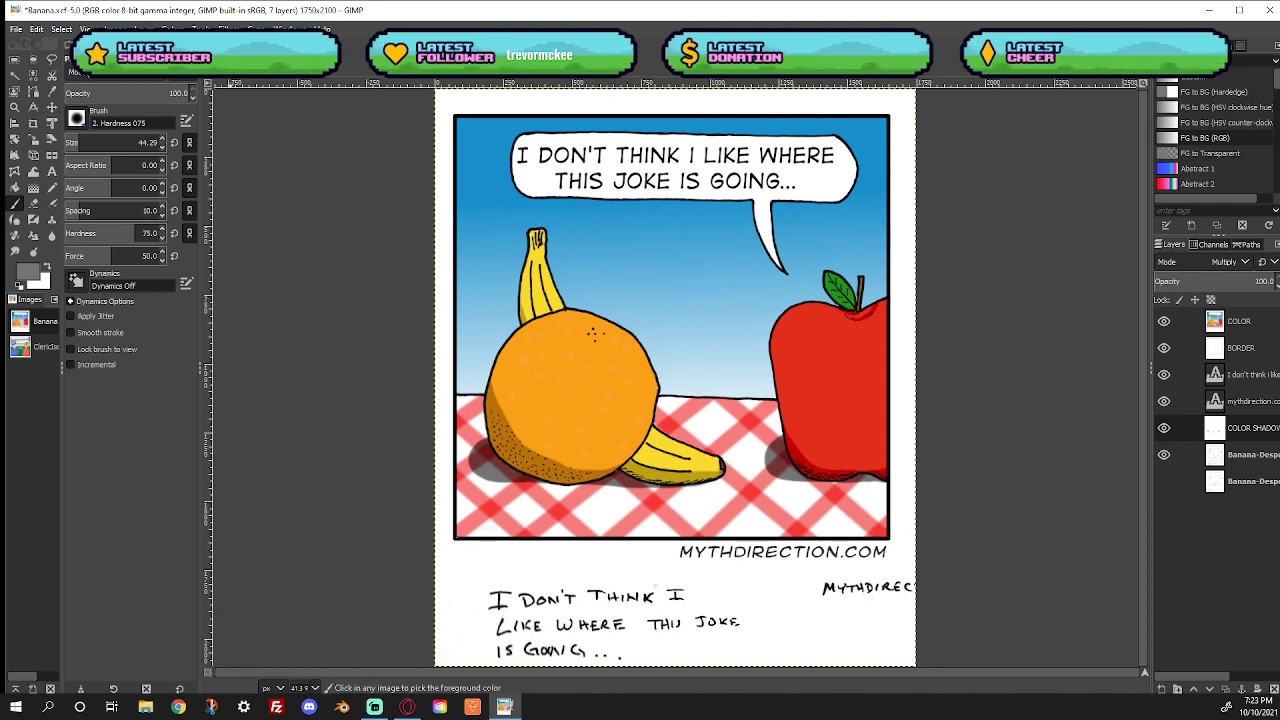
{"action": "key", "text": "ctrl+z"}
{"action": "key", "text": "ctrl+z"}
{"action": "key", "text": "ctrl+z"}
{"action": "key", "text": "ctrl+z"}
{"action": "key", "text": "ctrl+z"}
{"action": "key", "text": "ctrl+z"}
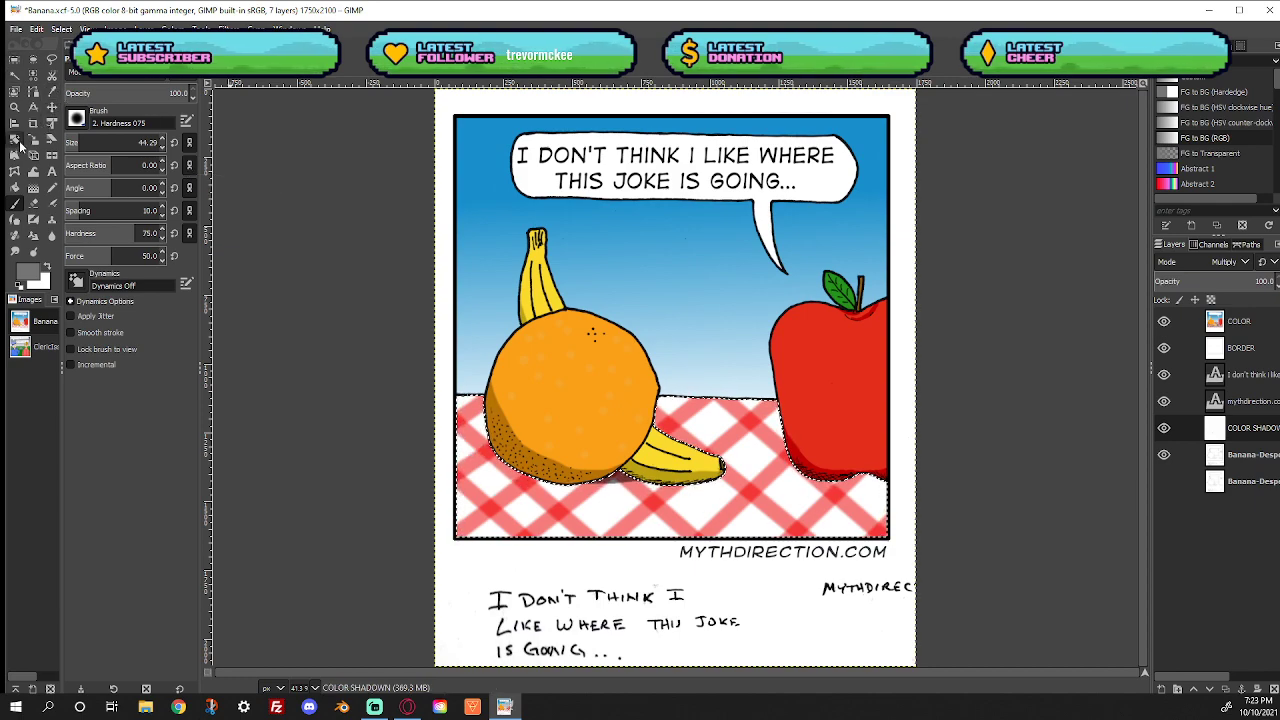
Repaint a narrower grey cast shadow on the tablecloth along the orange's lower-left edge
{"action": "left_click", "coordinate": [14, 106]}
{"action": "left_click_drag", "start_coordinate": [460, 393], "coordinate": [566, 507]}
{"action": "key", "text": "p"}
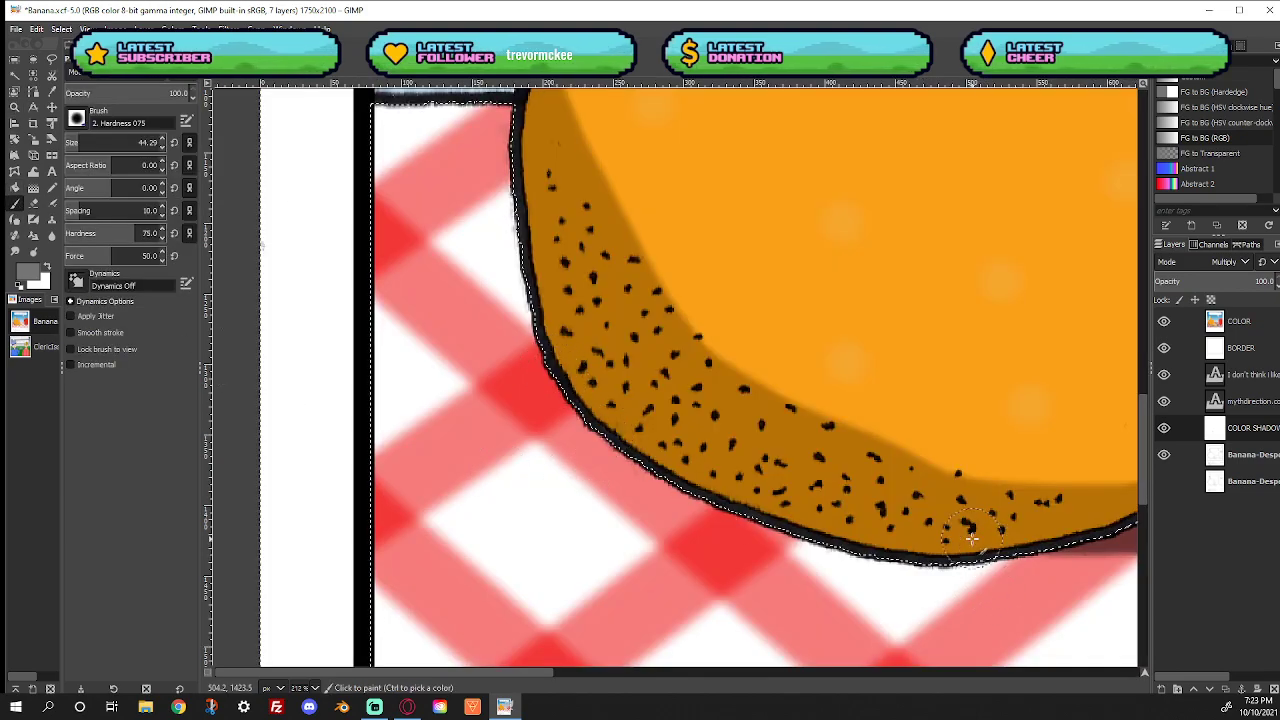
{"action": "mouse_move", "coordinate": [922, 542]}
{"action": "left_mouse_down"}
{"action": "mouse_move", "coordinate": [780, 555]}
{"action": "mouse_move", "coordinate": [590, 470]}
{"action": "mouse_move", "coordinate": [623, 421]}
{"action": "mouse_move", "coordinate": [638, 463]}
{"action": "mouse_move", "coordinate": [612, 415]}
{"action": "mouse_move", "coordinate": [555, 440]}
{"action": "mouse_move", "coordinate": [557, 509]}
{"action": "mouse_move", "coordinate": [731, 518]}
{"action": "mouse_move", "coordinate": [665, 530]}
{"action": "mouse_move", "coordinate": [557, 500]}
{"action": "mouse_move", "coordinate": [566, 423]}
{"action": "mouse_move", "coordinate": [612, 395]}
{"action": "mouse_move", "coordinate": [600, 425]}
{"action": "left_mouse_up"}
Repaint a narrower grey cast shadow on the tablecloth beneath the apple, from its lower-left edge to the panel border
{"action": "left_click_drag", "start_coordinate": [545, 672], "coordinate": [1067, 672]}
{"action": "mouse_move", "coordinate": [709, 415]}
{"action": "left_mouse_down"}
{"action": "mouse_move", "coordinate": [660, 449]}
{"action": "mouse_move", "coordinate": [675, 498]}
{"action": "mouse_move", "coordinate": [711, 482]}
{"action": "mouse_move", "coordinate": [692, 468]}
{"action": "mouse_move", "coordinate": [872, 513]}
{"action": "mouse_move", "coordinate": [656, 502]}
{"action": "mouse_move", "coordinate": [655, 453]}
{"action": "mouse_move", "coordinate": [695, 427]}
{"action": "mouse_move", "coordinate": [675, 479]}
{"action": "mouse_move", "coordinate": [711, 515]}
{"action": "mouse_move", "coordinate": [668, 505]}
{"action": "mouse_move", "coordinate": [756, 532]}
{"action": "mouse_move", "coordinate": [860, 541]}
{"action": "mouse_move", "coordinate": [1077, 512]}
{"action": "mouse_move", "coordinate": [1010, 539]}
{"action": "mouse_move", "coordinate": [1120, 537]}
{"action": "mouse_move", "coordinate": [894, 528]}
{"action": "left_mouse_up"}
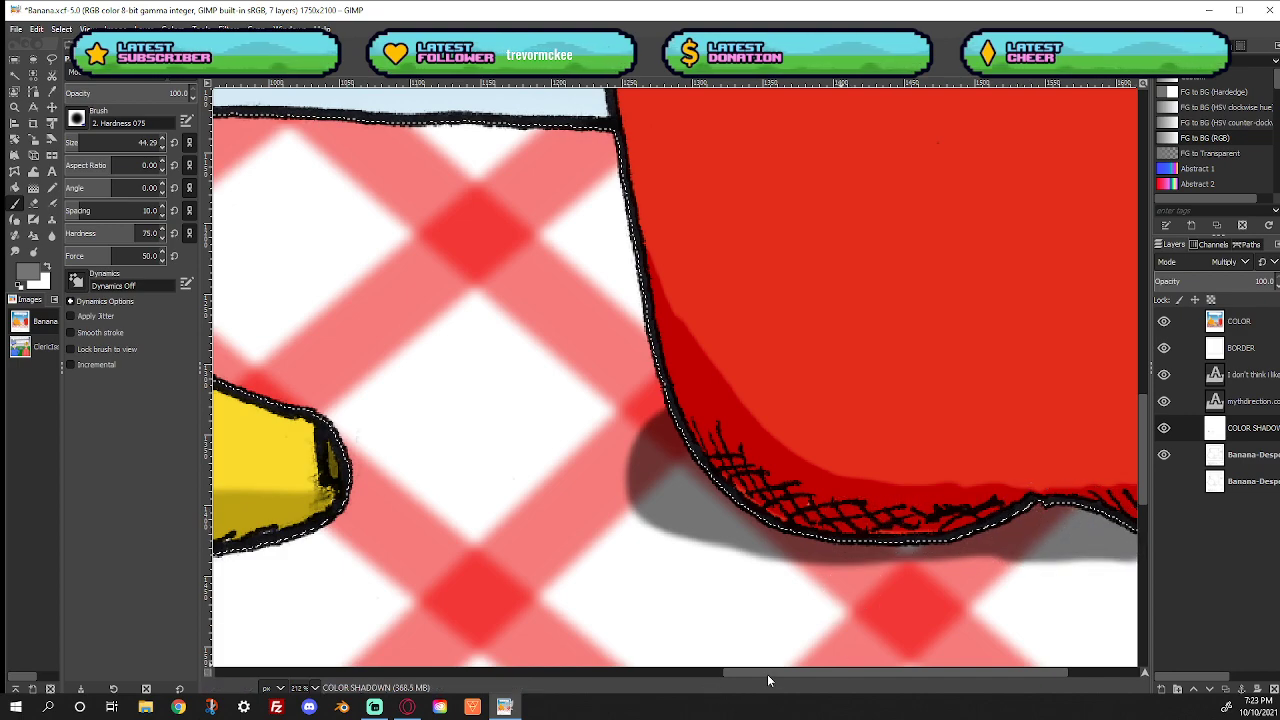
{"action": "scroll", "coordinate": [898, 648], "scroll_direction": "right", "scroll_amount": 3}
{"action": "mouse_move", "coordinate": [898, 648]}
{"action": "left_mouse_down"}
{"action": "mouse_move", "coordinate": [930, 520]}
{"action": "mouse_move", "coordinate": [960, 548]}
{"action": "left_mouse_up"}
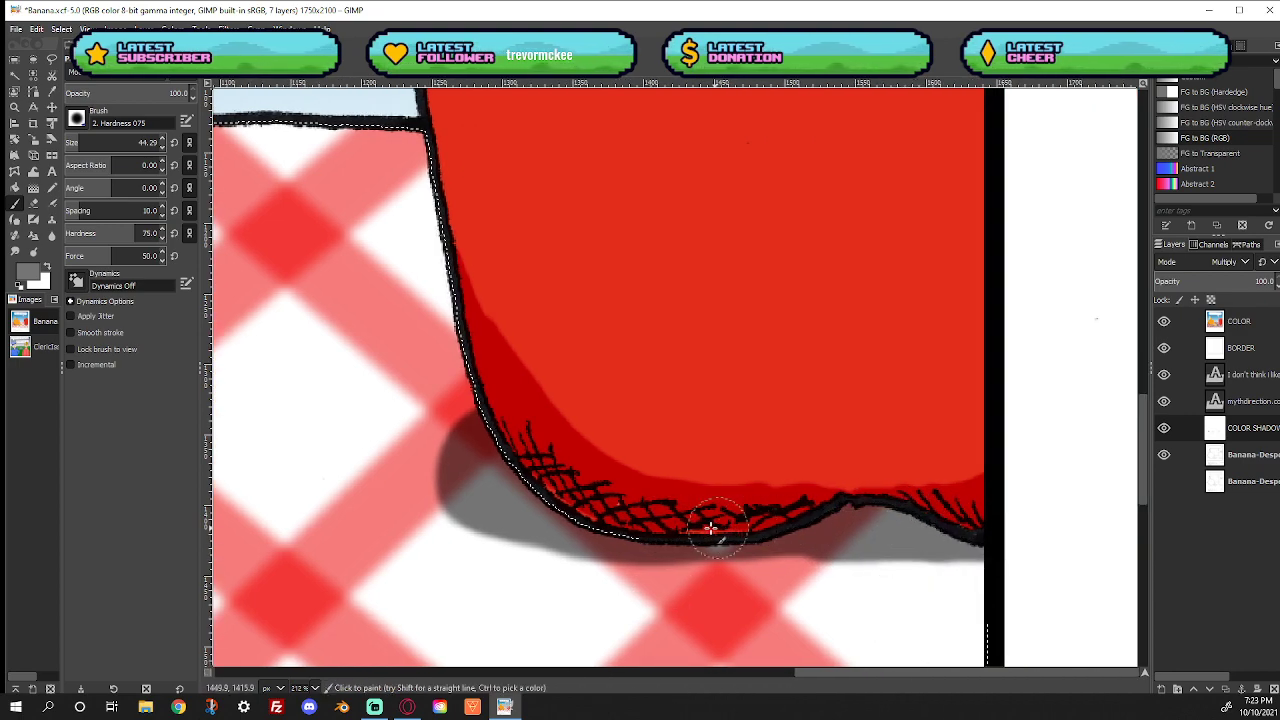
Clear the tablecloth selection and fit the whole image in the window
{"action": "left_click", "coordinate": [61, 29]}
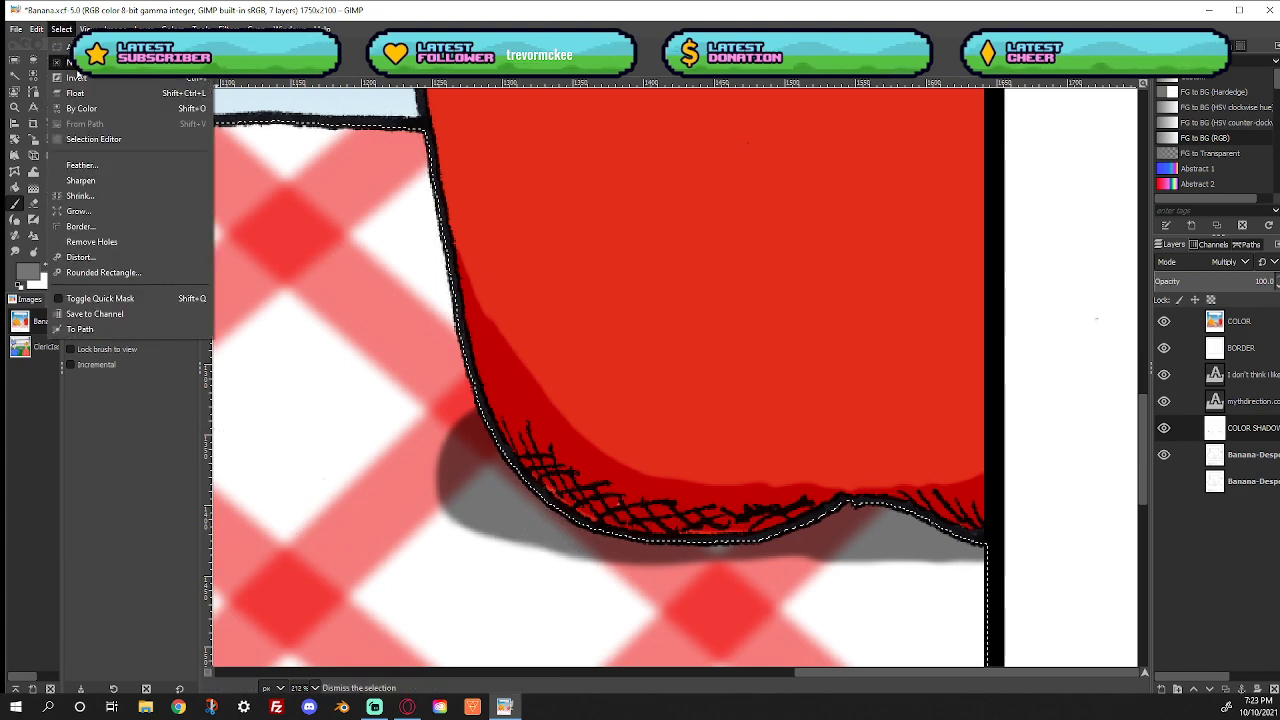
{"action": "left_click", "coordinate": [75, 62]}
{"action": "right_click", "coordinate": [302, 250]}
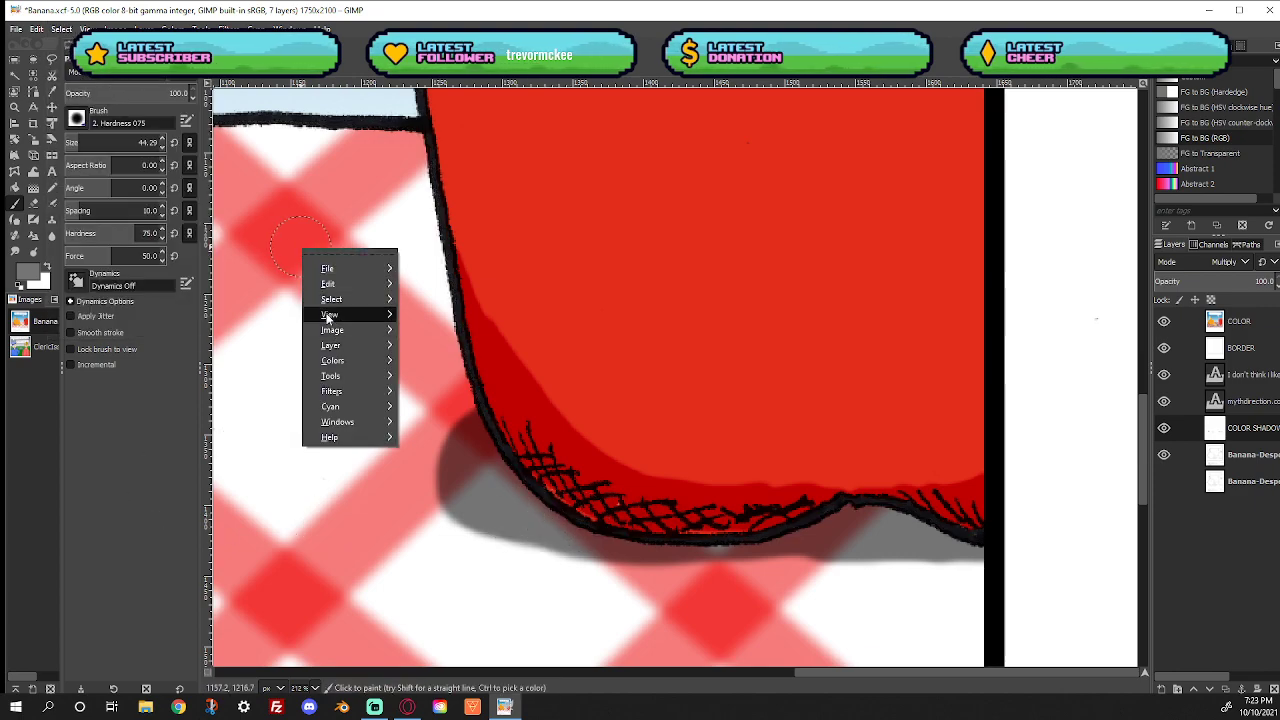
{"action": "mouse_move", "coordinate": [328, 317]}
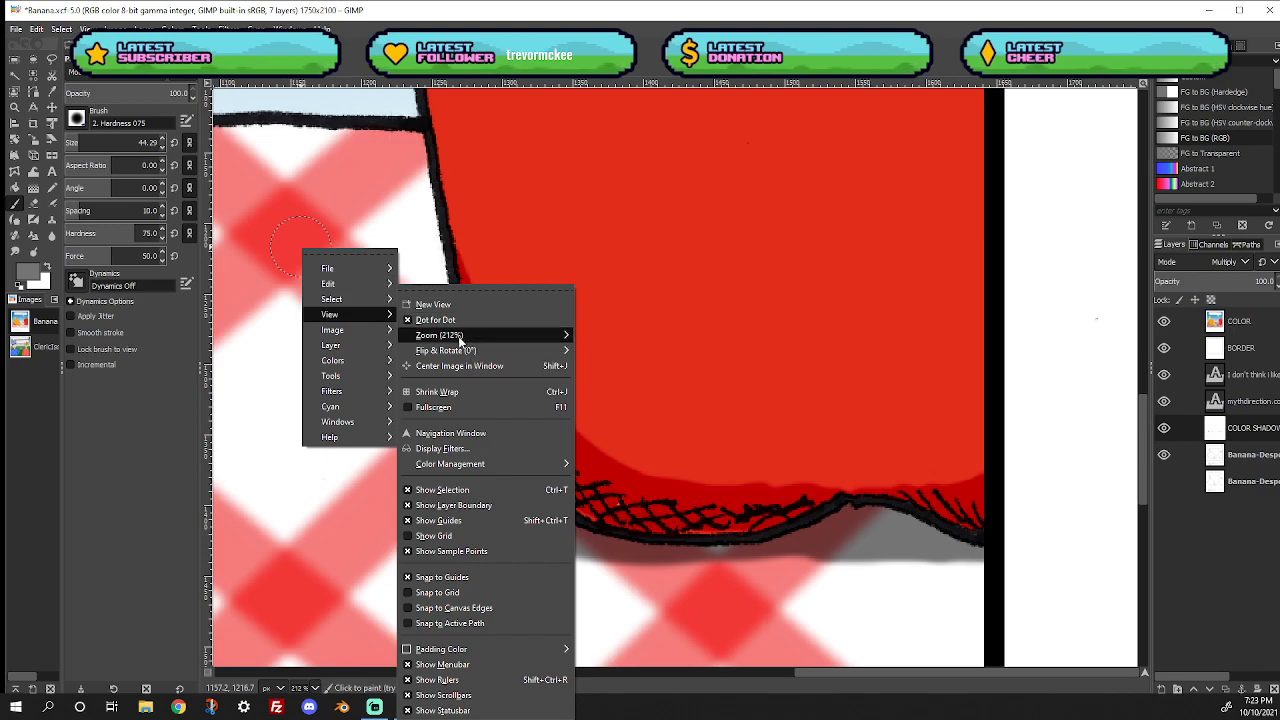
{"action": "mouse_move", "coordinate": [462, 336]}
{"action": "left_click", "coordinate": [612, 392]}
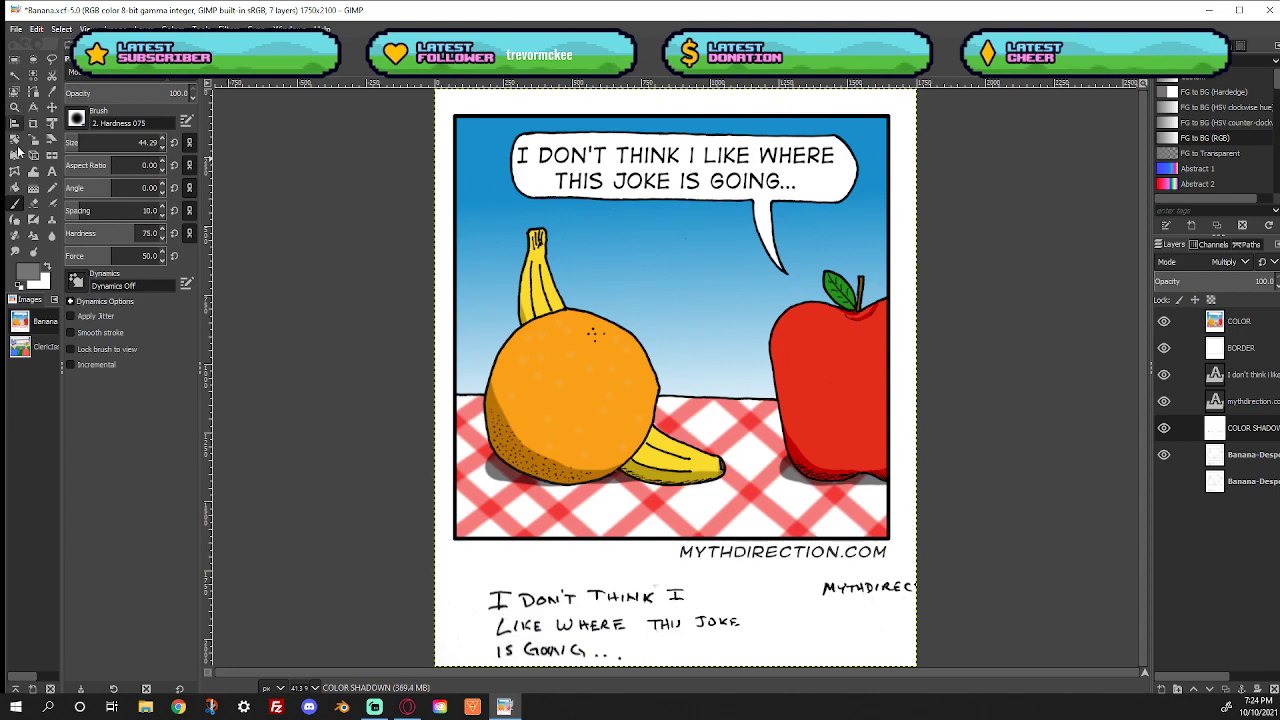
Cut the handwritten notes beneath the comic panel from the Banana-DesperateMeasures.tiff copy layer using a rectangular selection
{"action": "left_click", "coordinate": [1244, 457]}
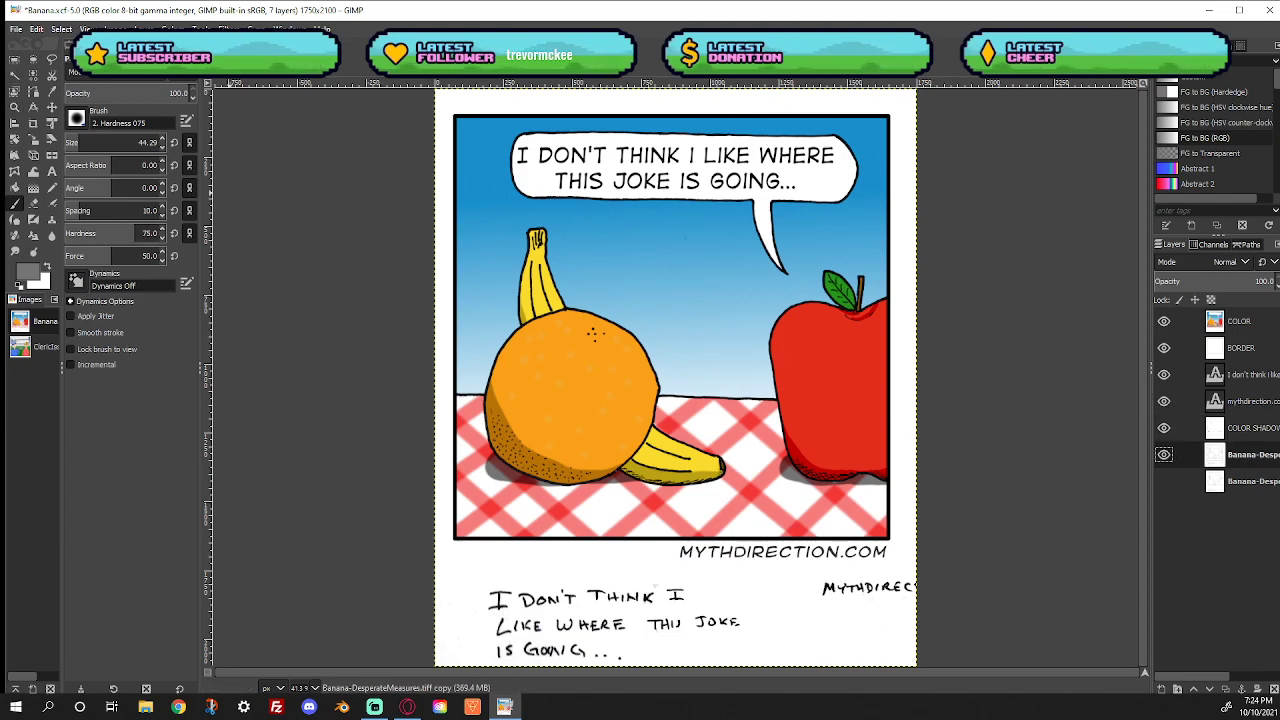
{"action": "left_click", "coordinate": [33, 60]}
{"action": "mouse_move", "coordinate": [402, 556]}
{"action": "left_mouse_down"}
{"action": "mouse_move", "coordinate": [441, 591]}
{"action": "mouse_move", "coordinate": [939, 718]}
{"action": "left_mouse_up"}
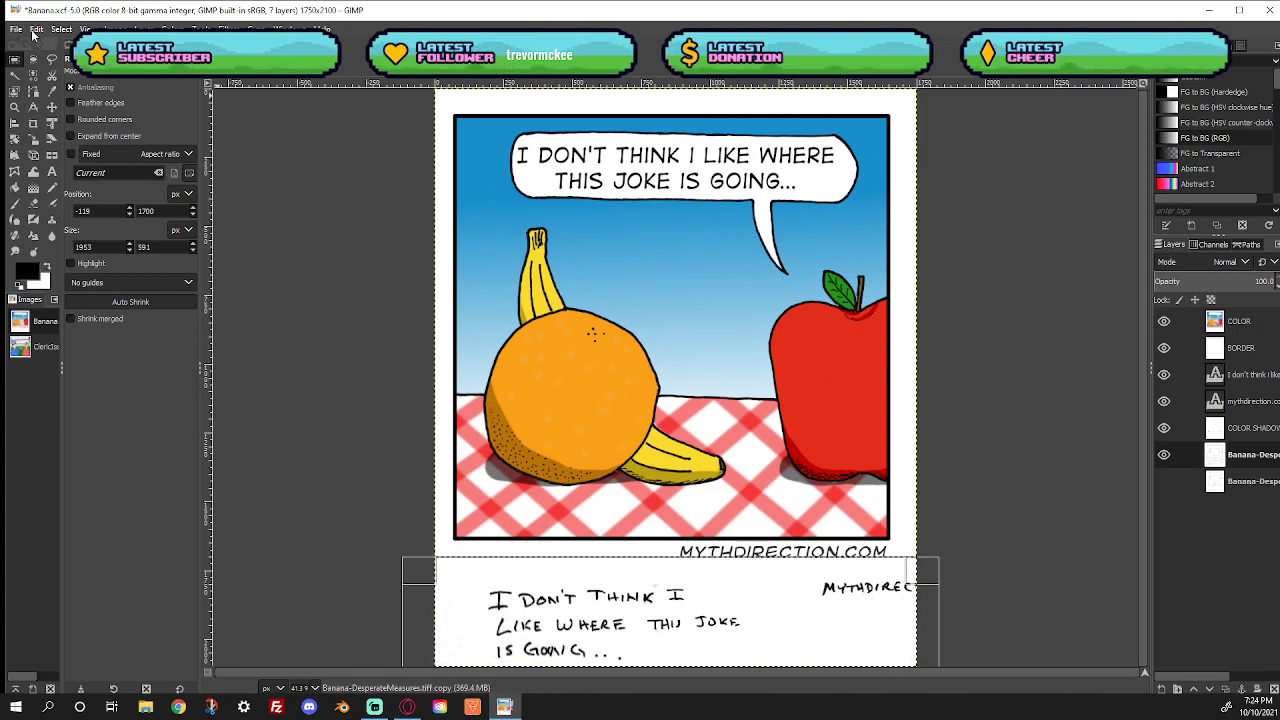
{"action": "left_click", "coordinate": [36, 29]}
{"action": "left_click", "coordinate": [55, 120]}
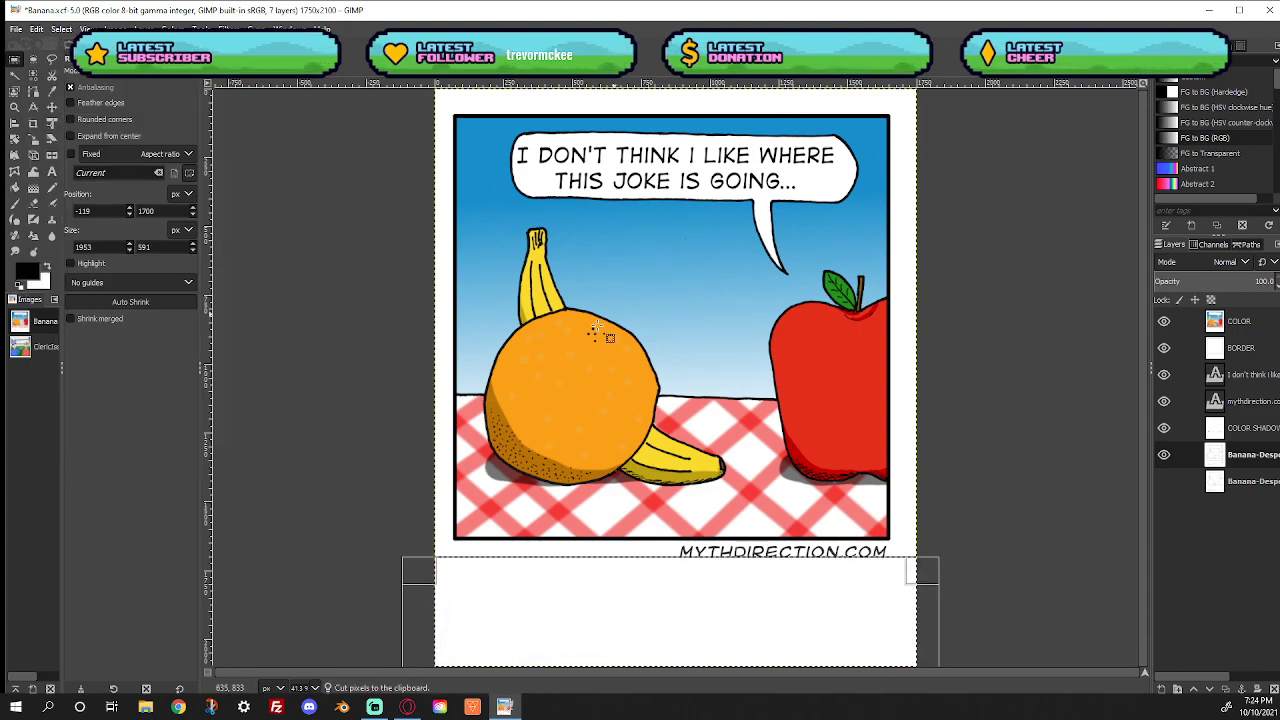
Crop the image to a 1652 × 1673 px rectangle enclosing the comic panel and the MYTHDIRECTION.COM text
{"action": "left_click_drag", "start_coordinate": [443, 106], "coordinate": [899, 566]}
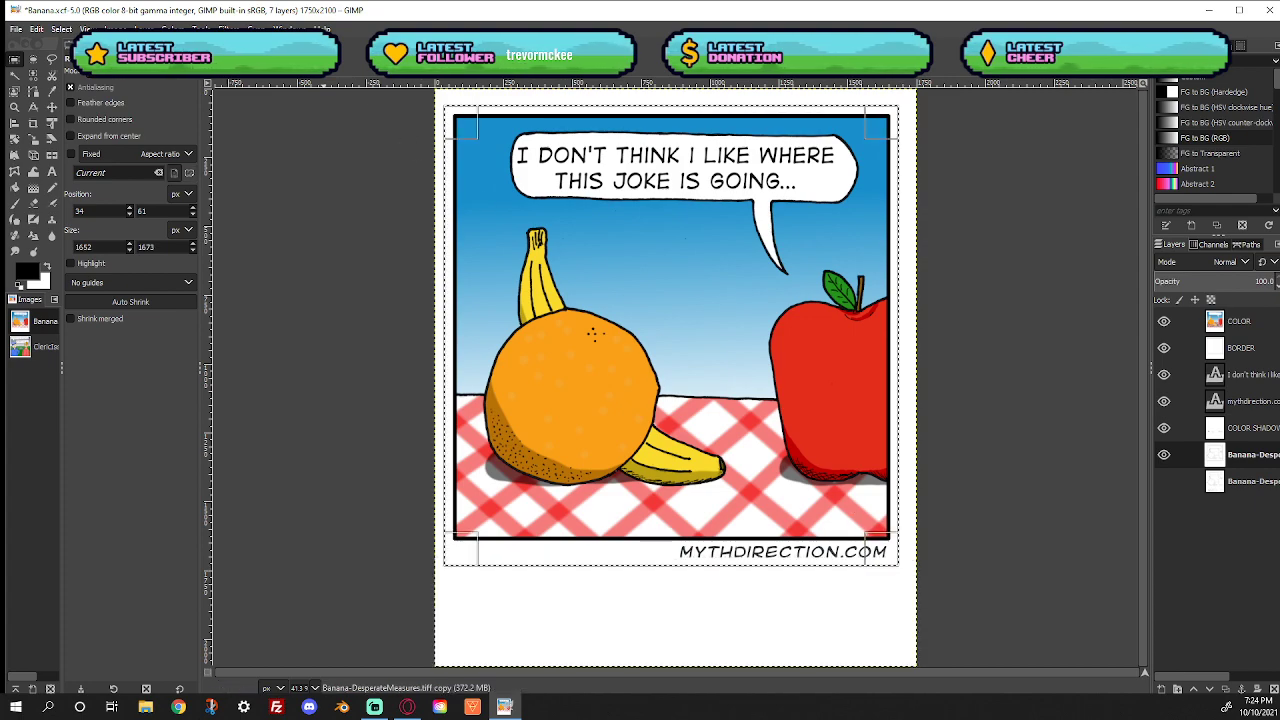
{"action": "key", "text": "alt+i"}
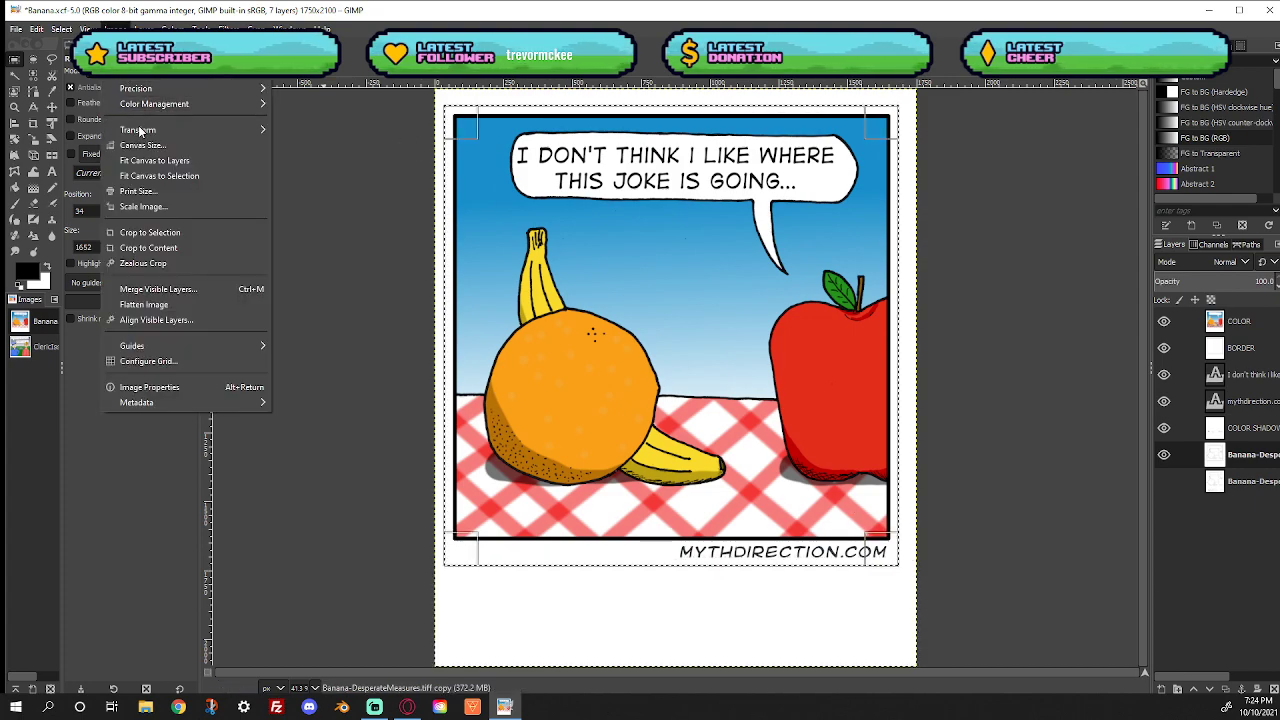
{"action": "left_click", "coordinate": [150, 232]}
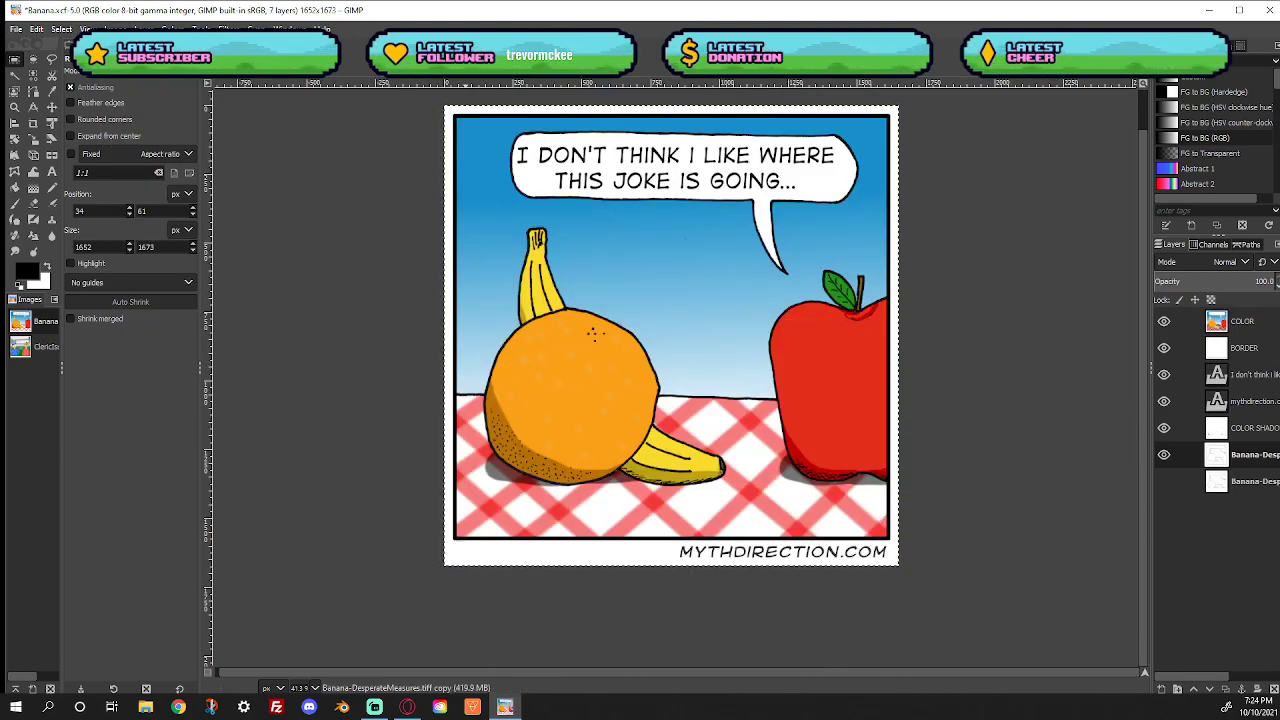
Compare the cropped Banana comic with the whole ClericIssues comic, ending on the Banana image
{"action": "left_click", "coordinate": [276, 58]}
{"action": "right_click", "coordinate": [577, 260]}
{"action": "mouse_move", "coordinate": [618, 334]}
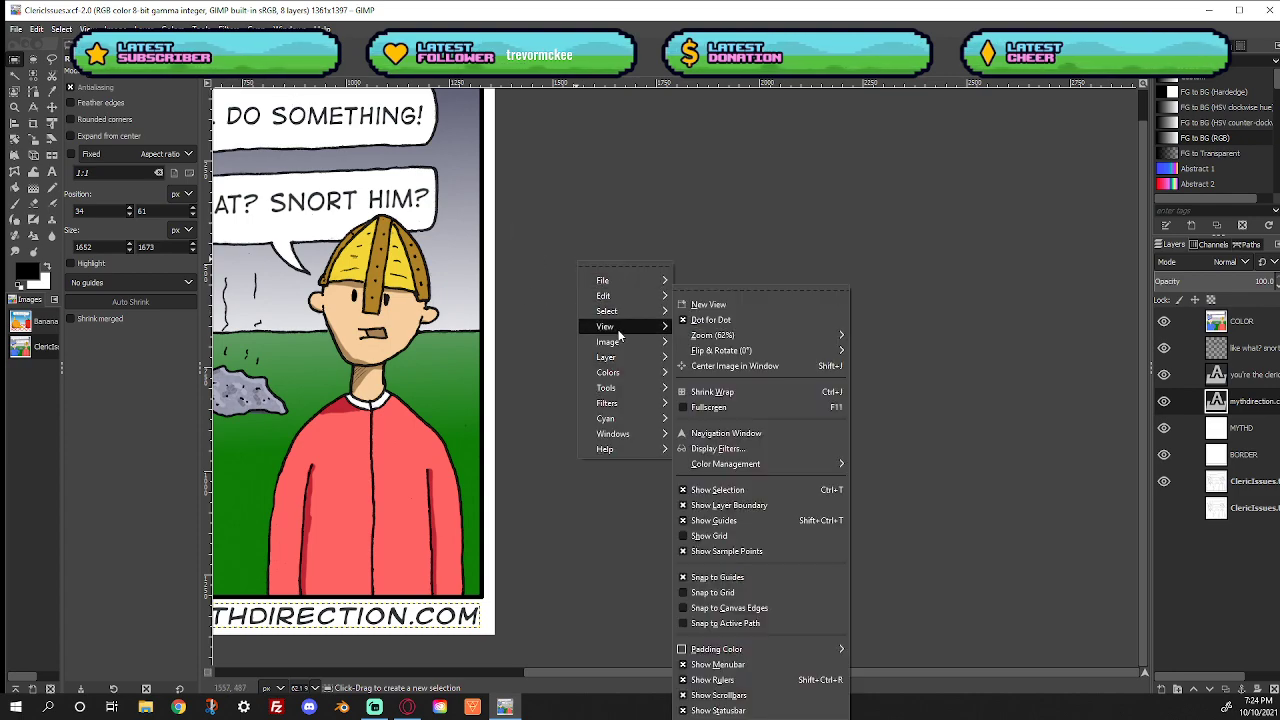
{"action": "mouse_move", "coordinate": [722, 335]}
{"action": "left_click", "coordinate": [915, 386]}
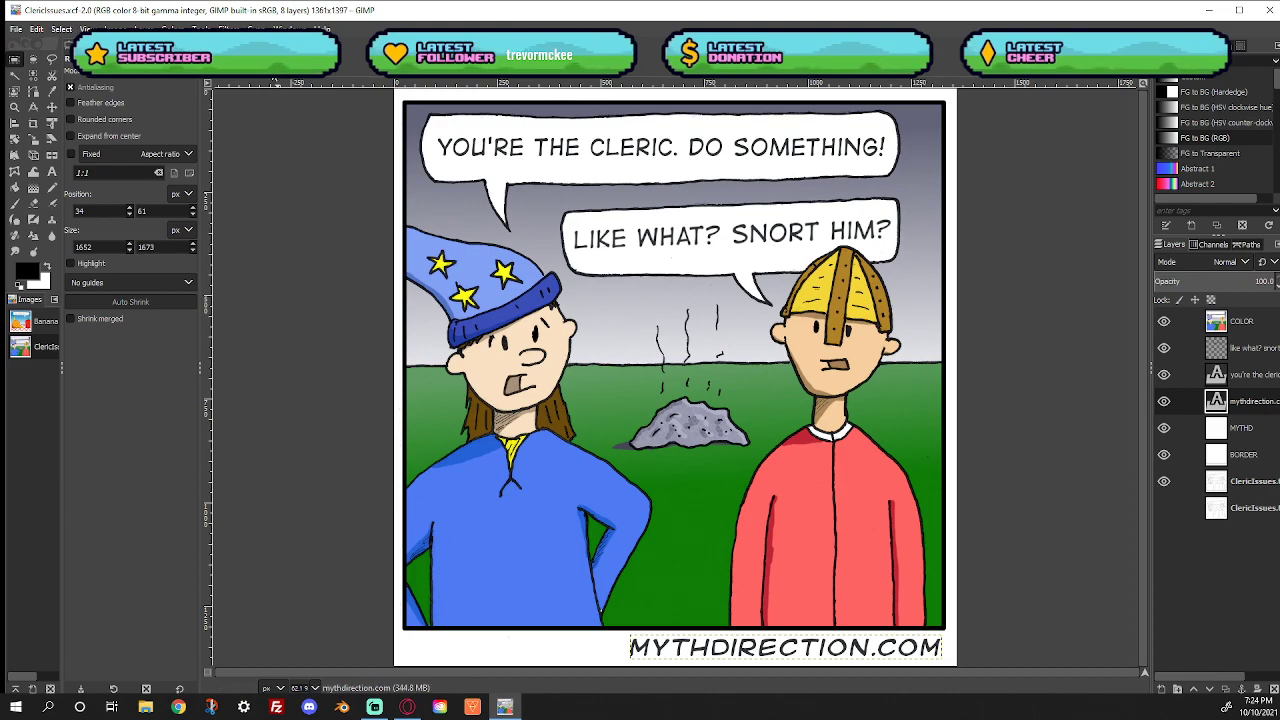
{"action": "left_click", "coordinate": [30, 321]}
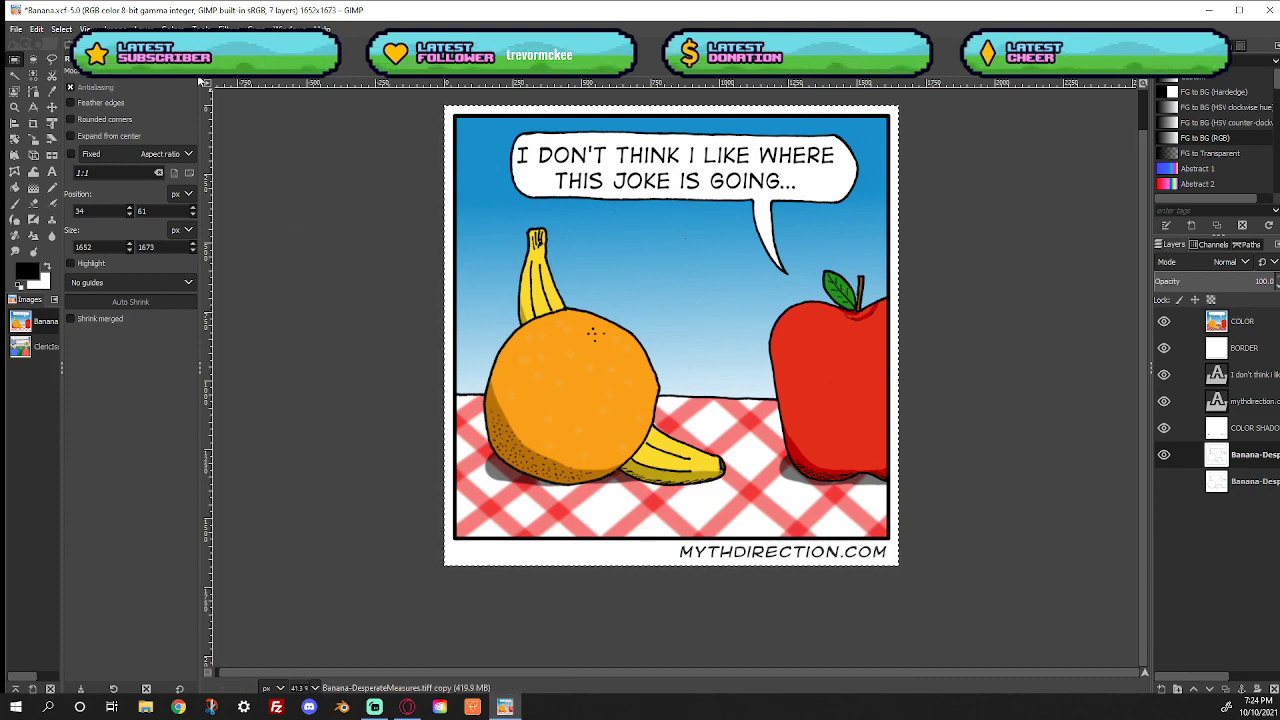
{"action": "left_click", "coordinate": [276, 60]}
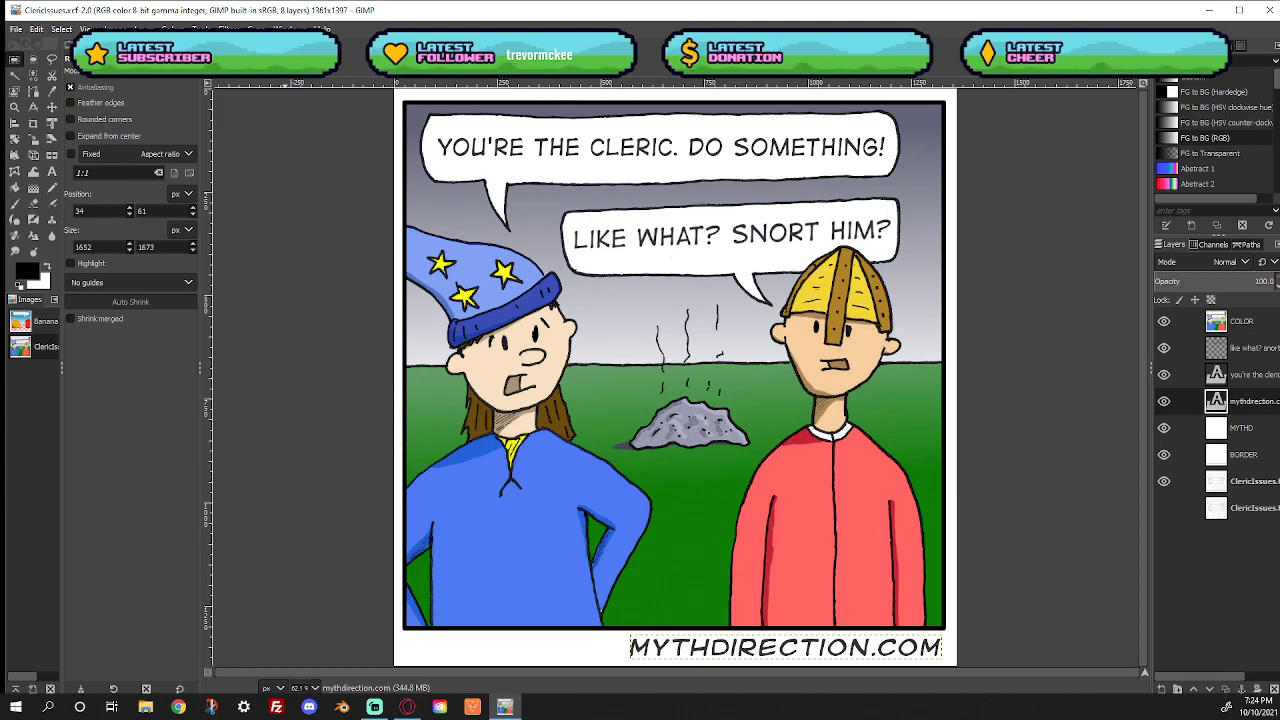
{"action": "left_click", "coordinate": [234, 58]}
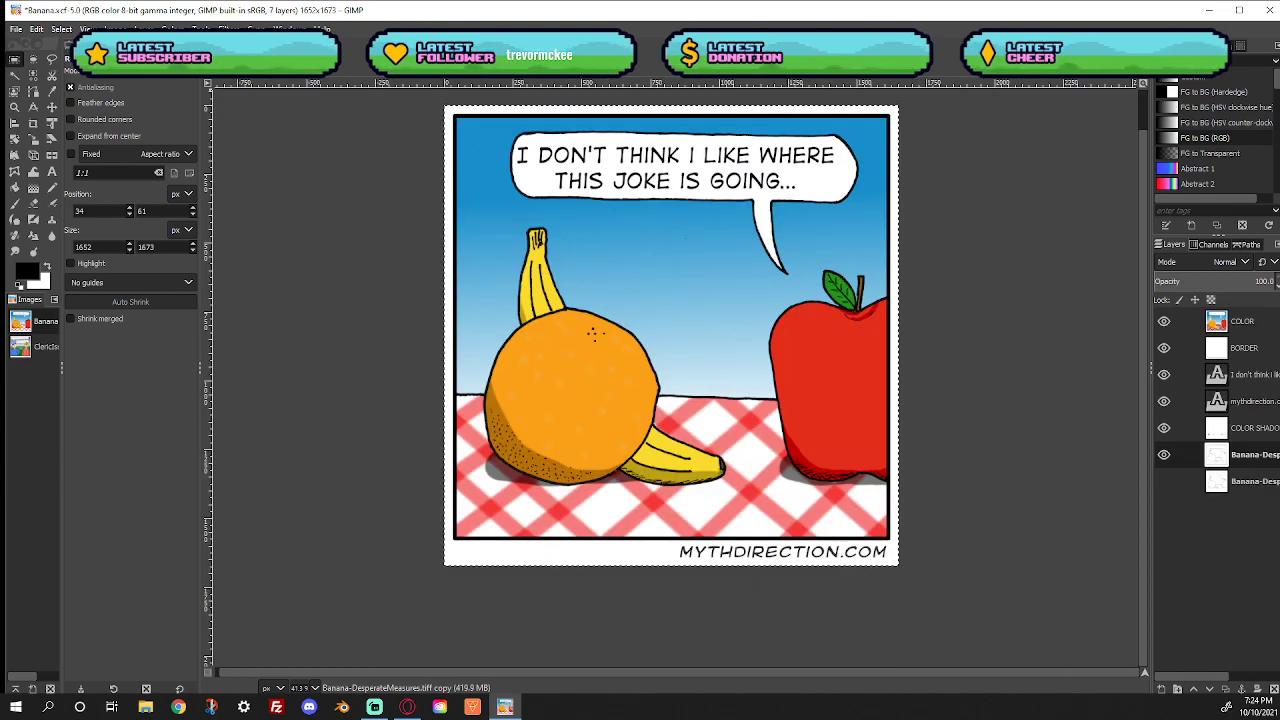